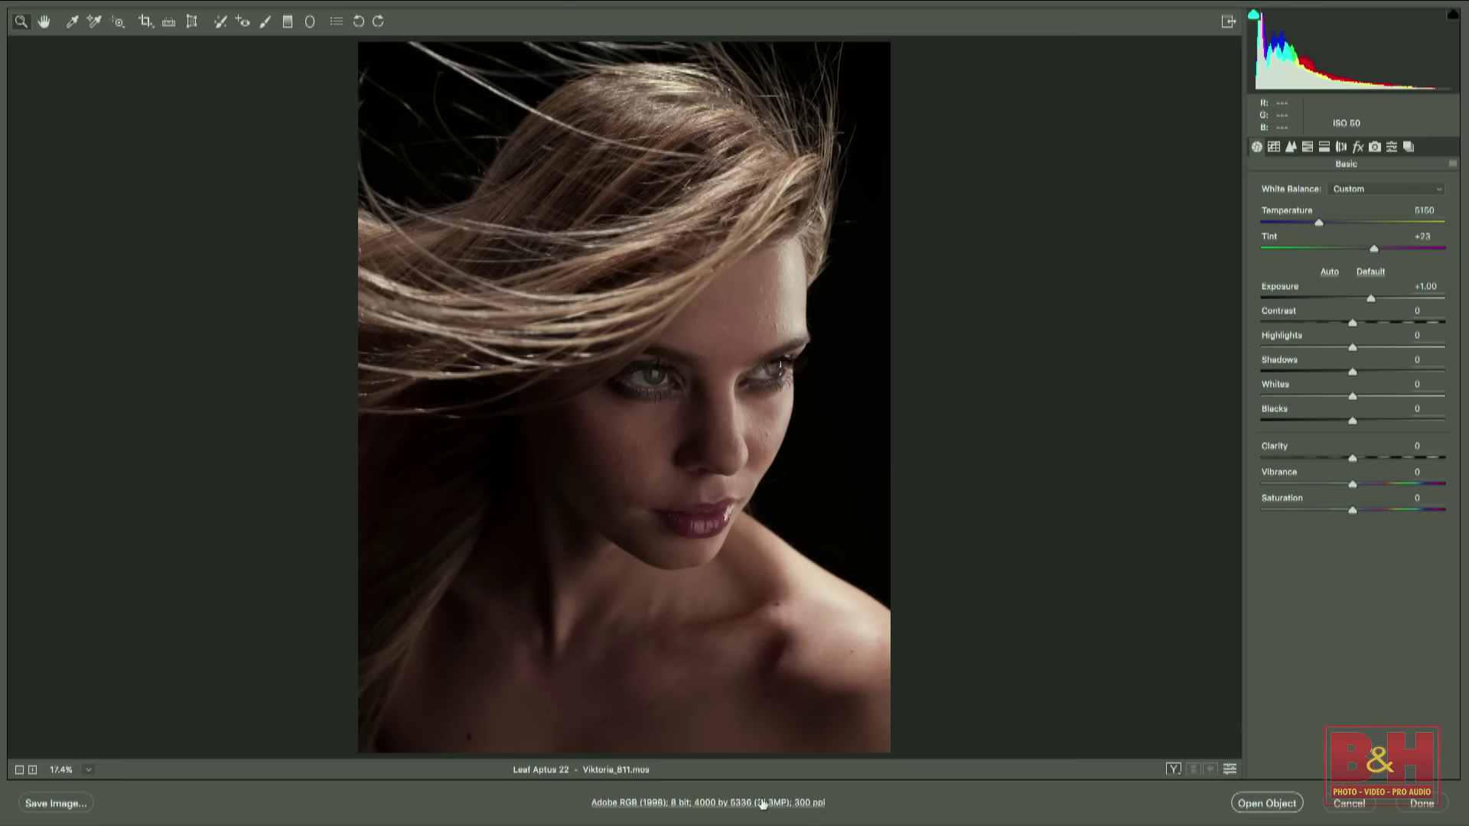
pyautogui.click(746, 802)
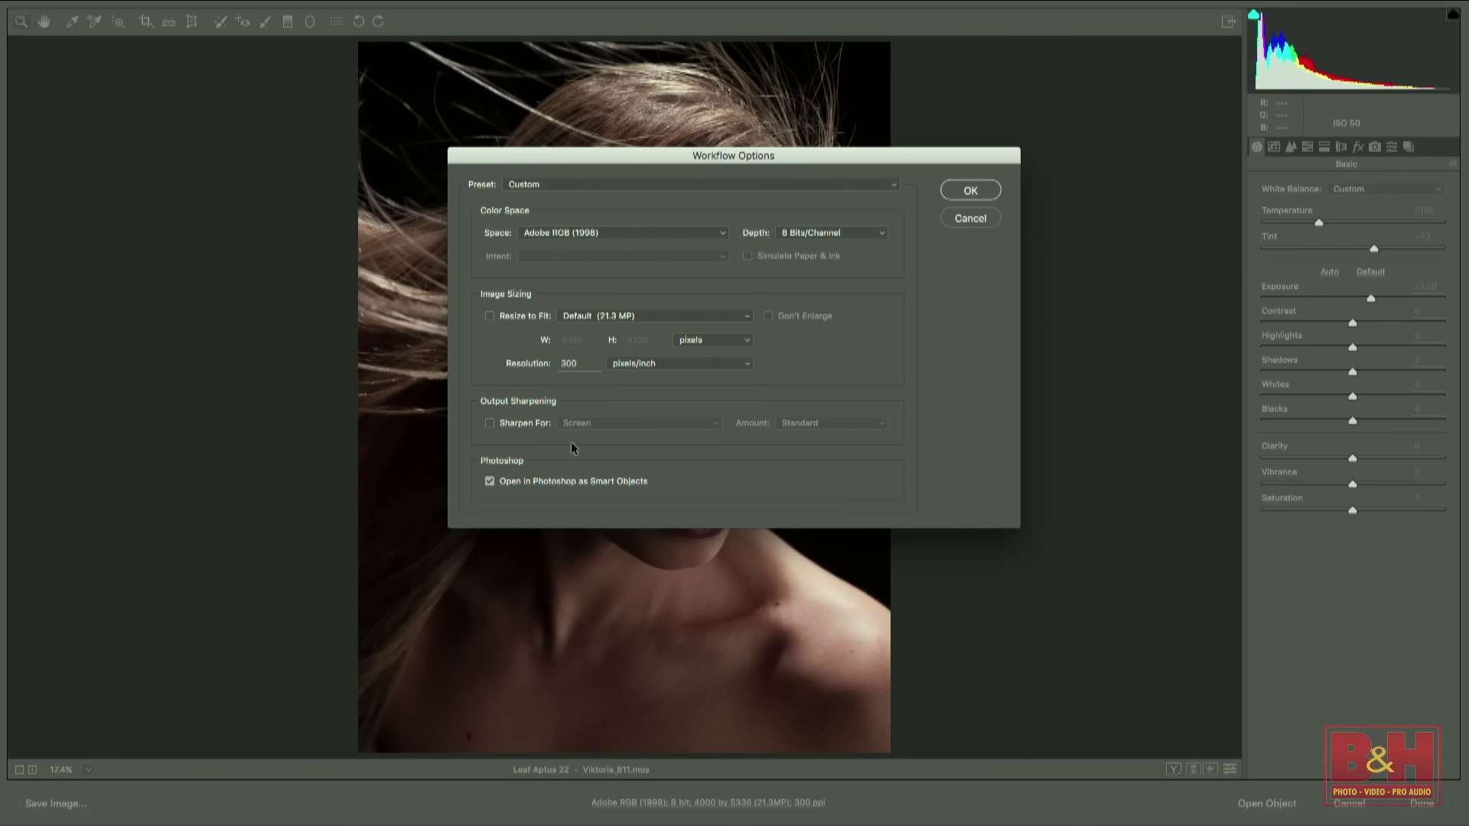
pyautogui.click(490, 482)
pyautogui.click(972, 219)
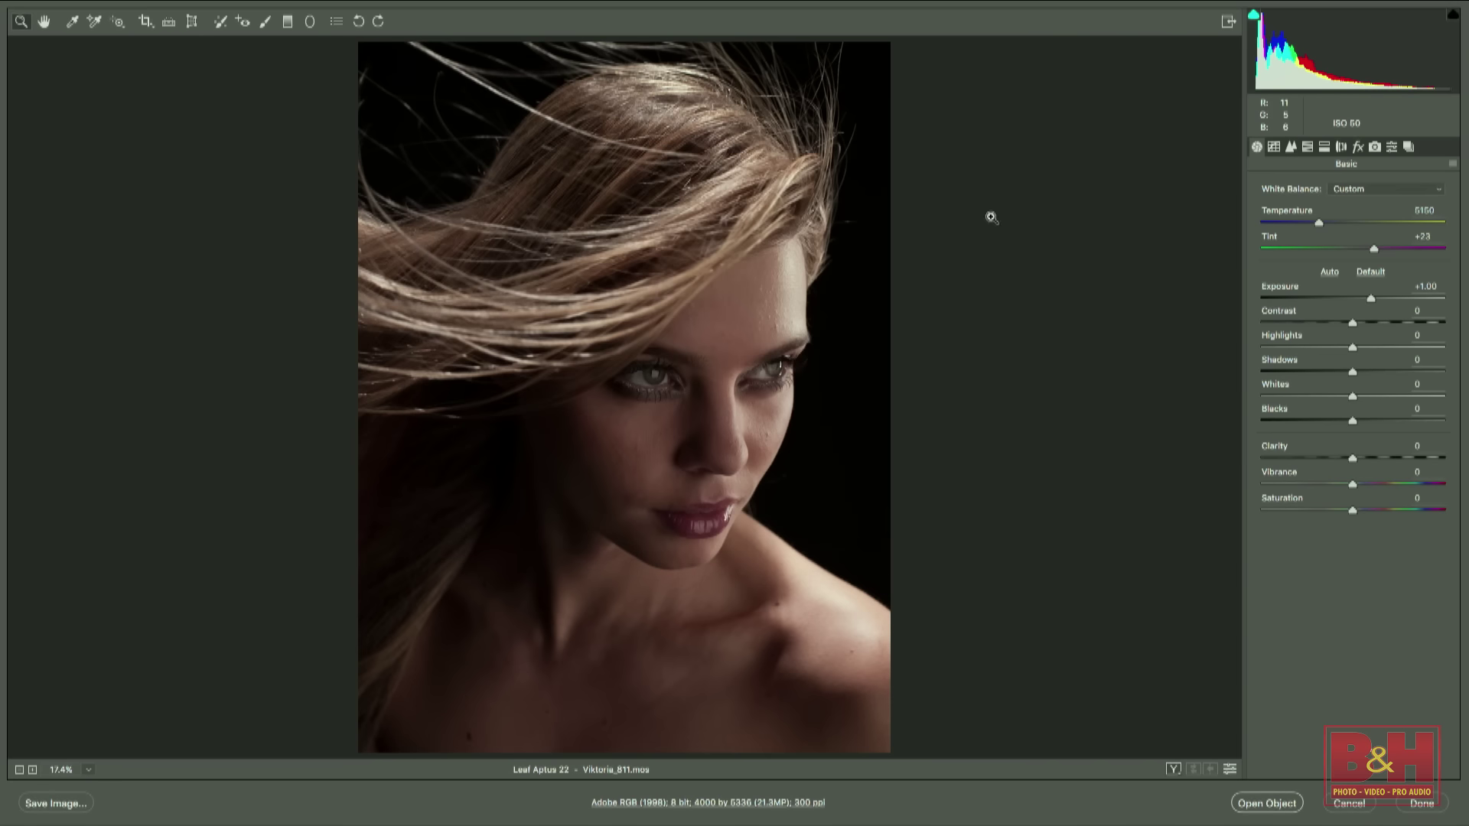
pyautogui.click(694, 802)
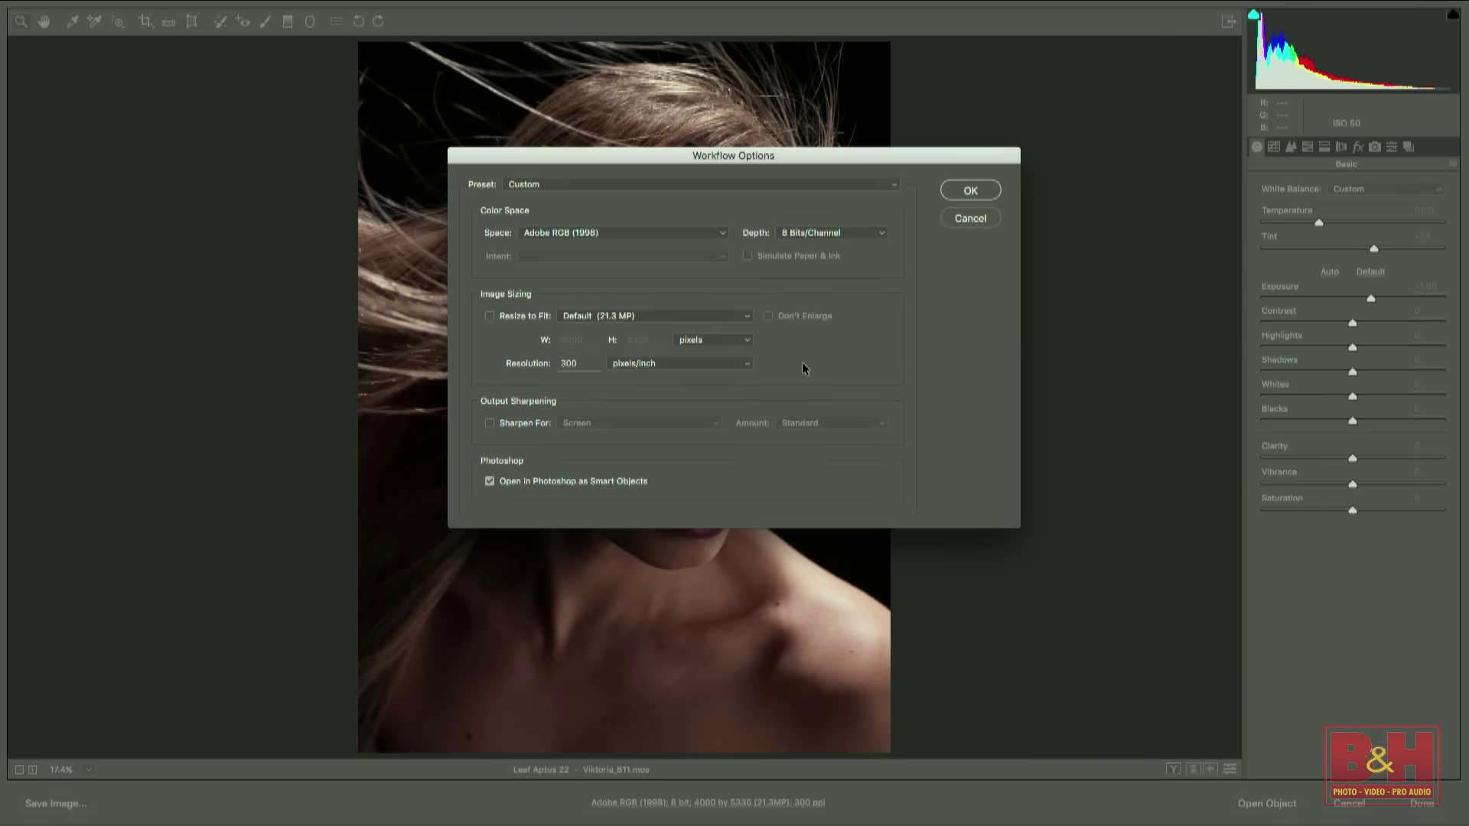
pyautogui.click(490, 482)
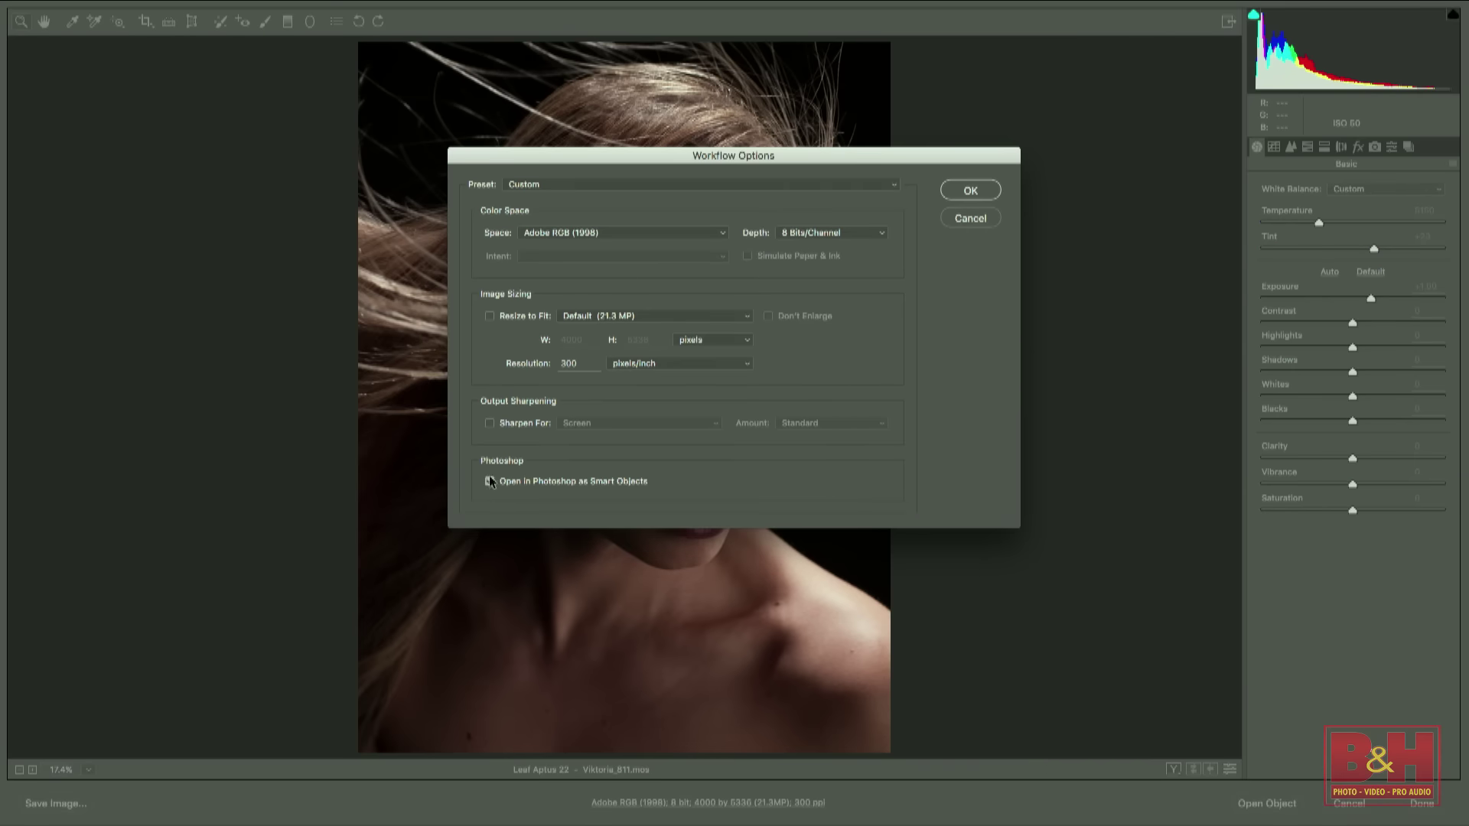
pyautogui.click(971, 190)
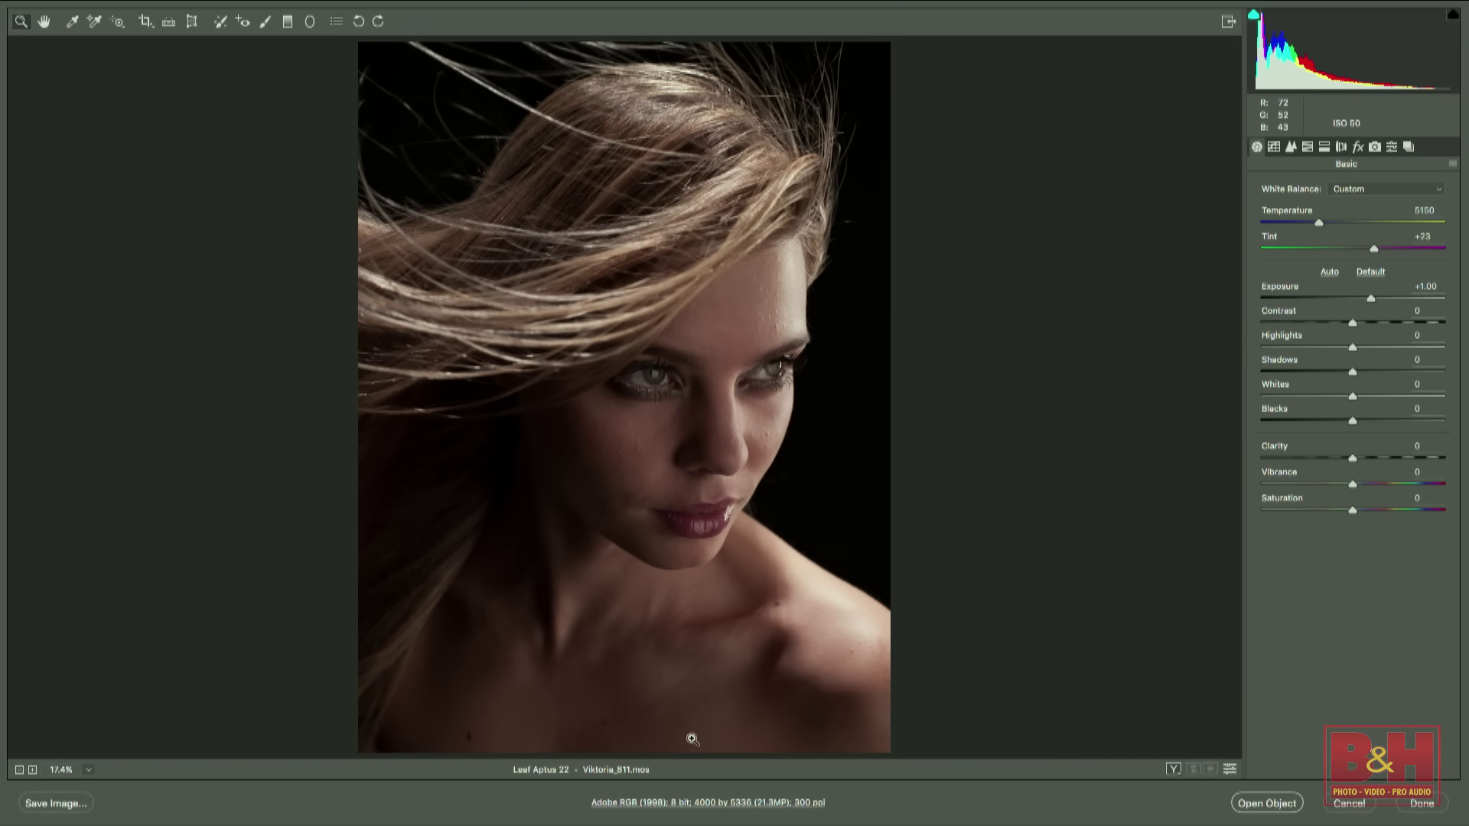
# Step: Turn off opening as Smart Objects in the workflow options and open the image in Photoshop
pyautogui.click(705, 803)
pyautogui.click(489, 481)
pyautogui.click(971, 191)
pyautogui.click(1283, 803)
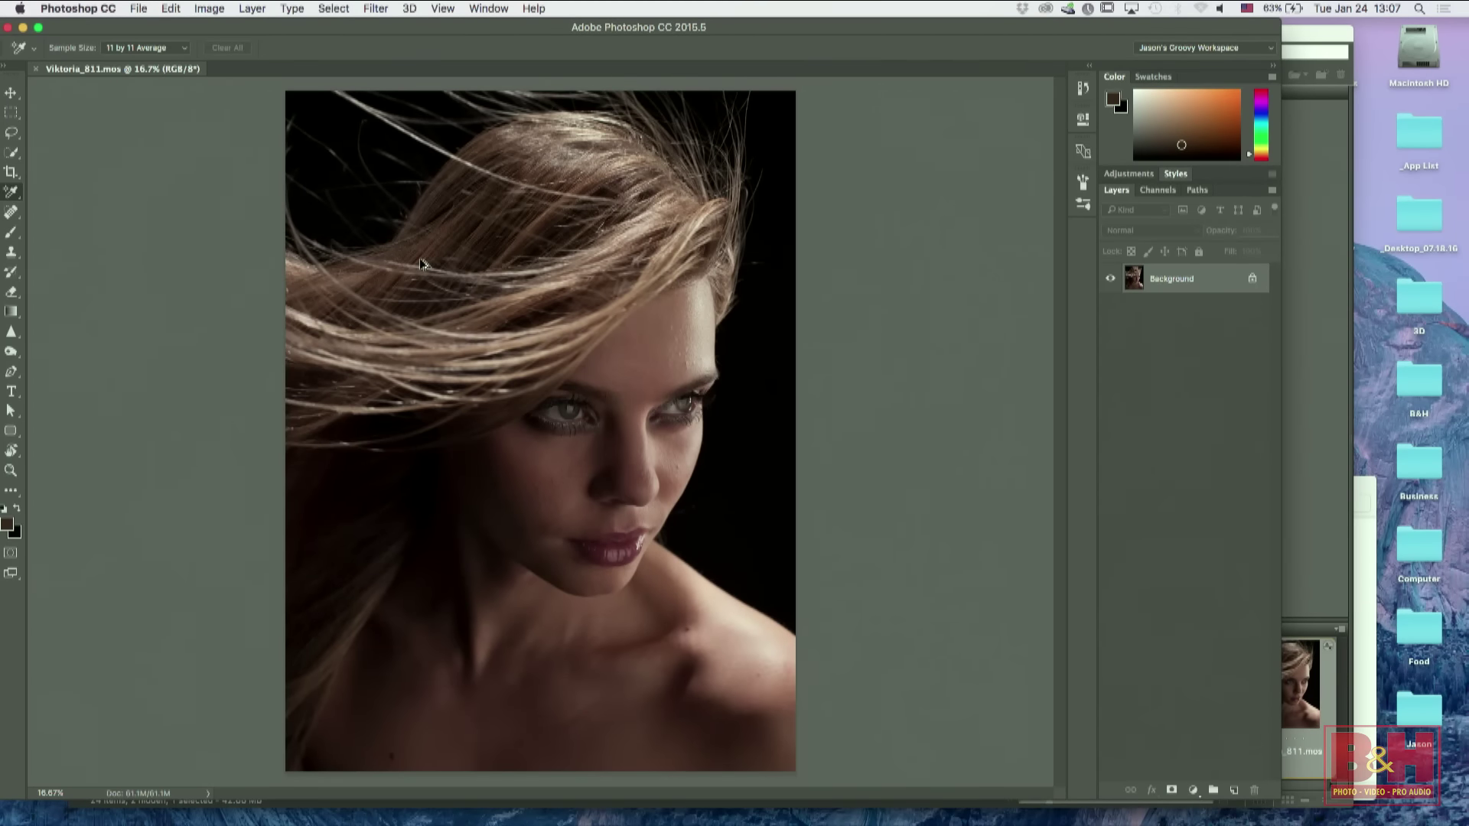
# Step: Enlarge the canvas to 70 by 50 centimeters with the anchor at middle left and a white canvas extension
pyautogui.press('super+alt+c')
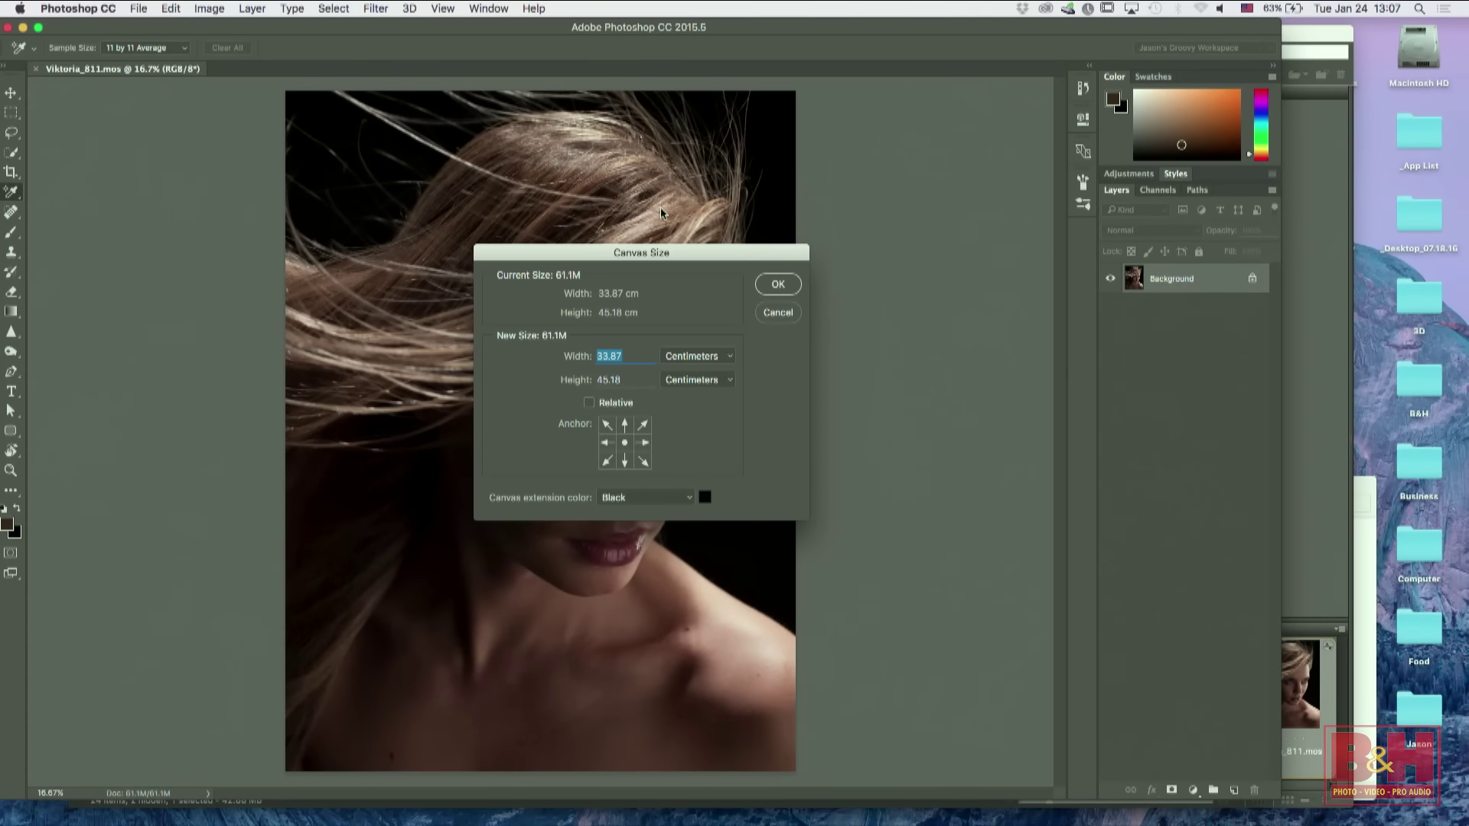
pyautogui.moveTo(706, 252); pyautogui.dragTo(897, 239)
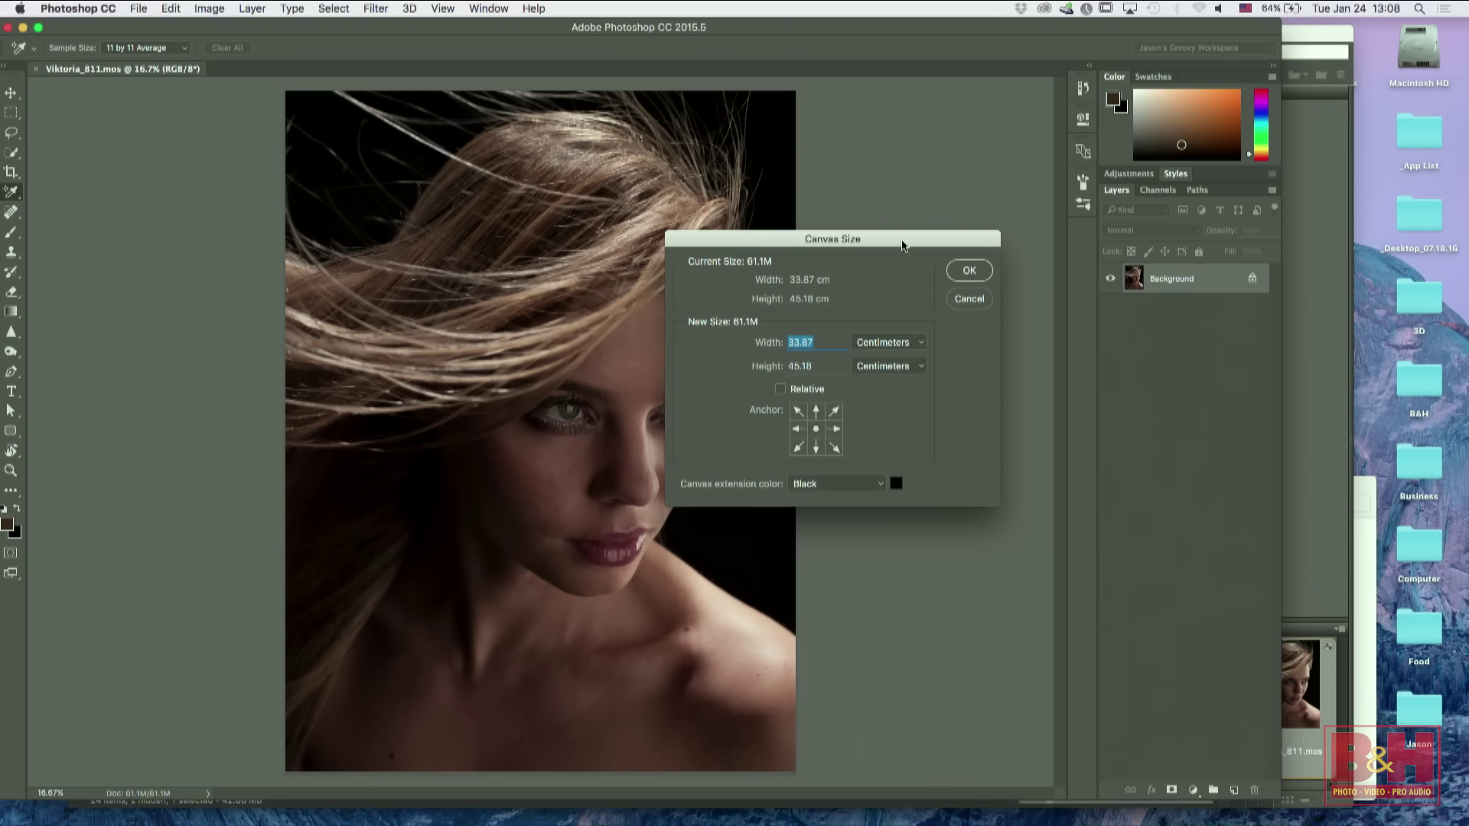
pyautogui.moveTo(909, 241); pyautogui.dragTo(885, 228)
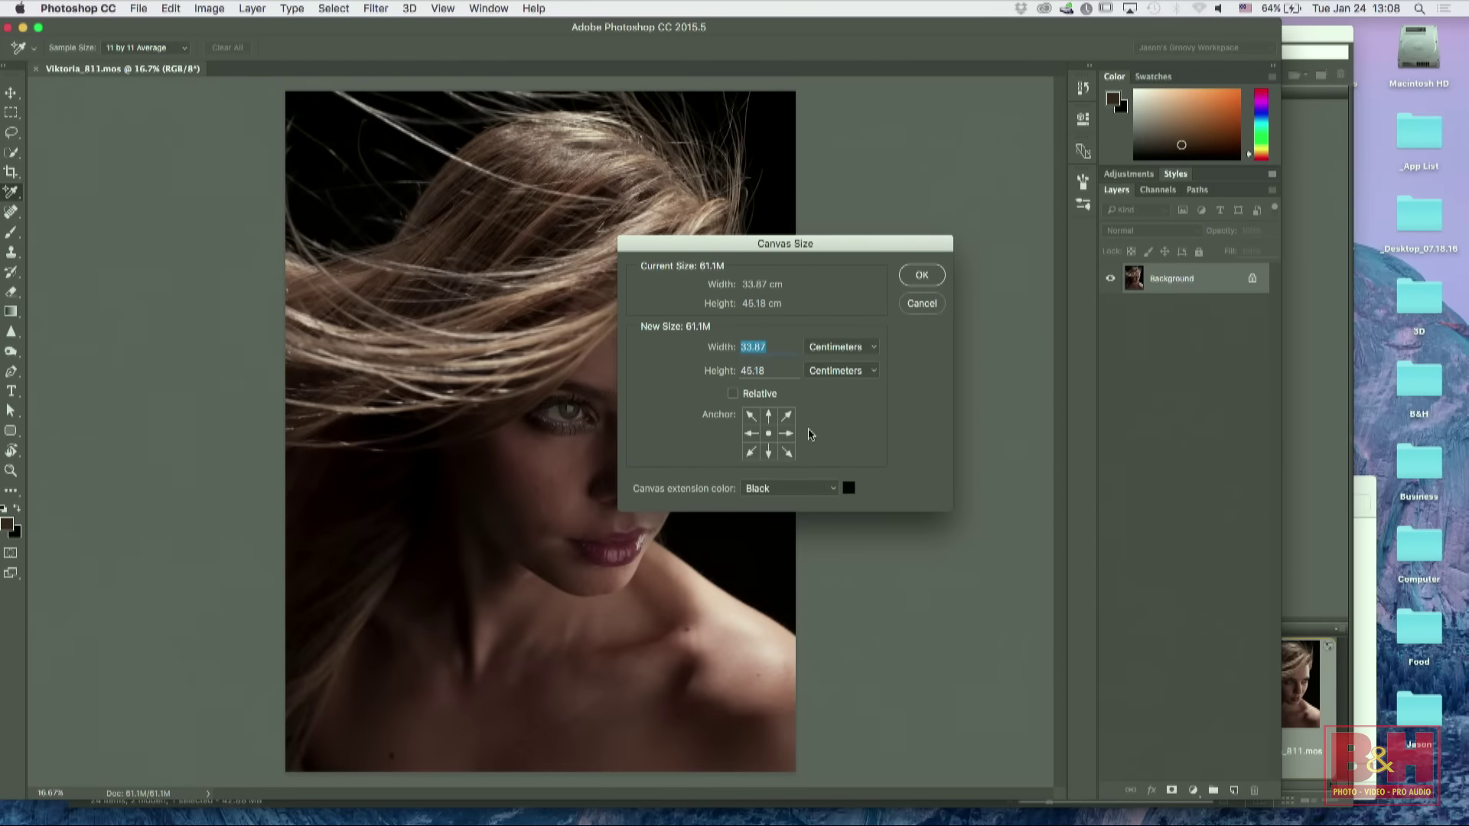
pyautogui.click(750, 434)
pyautogui.write('70')
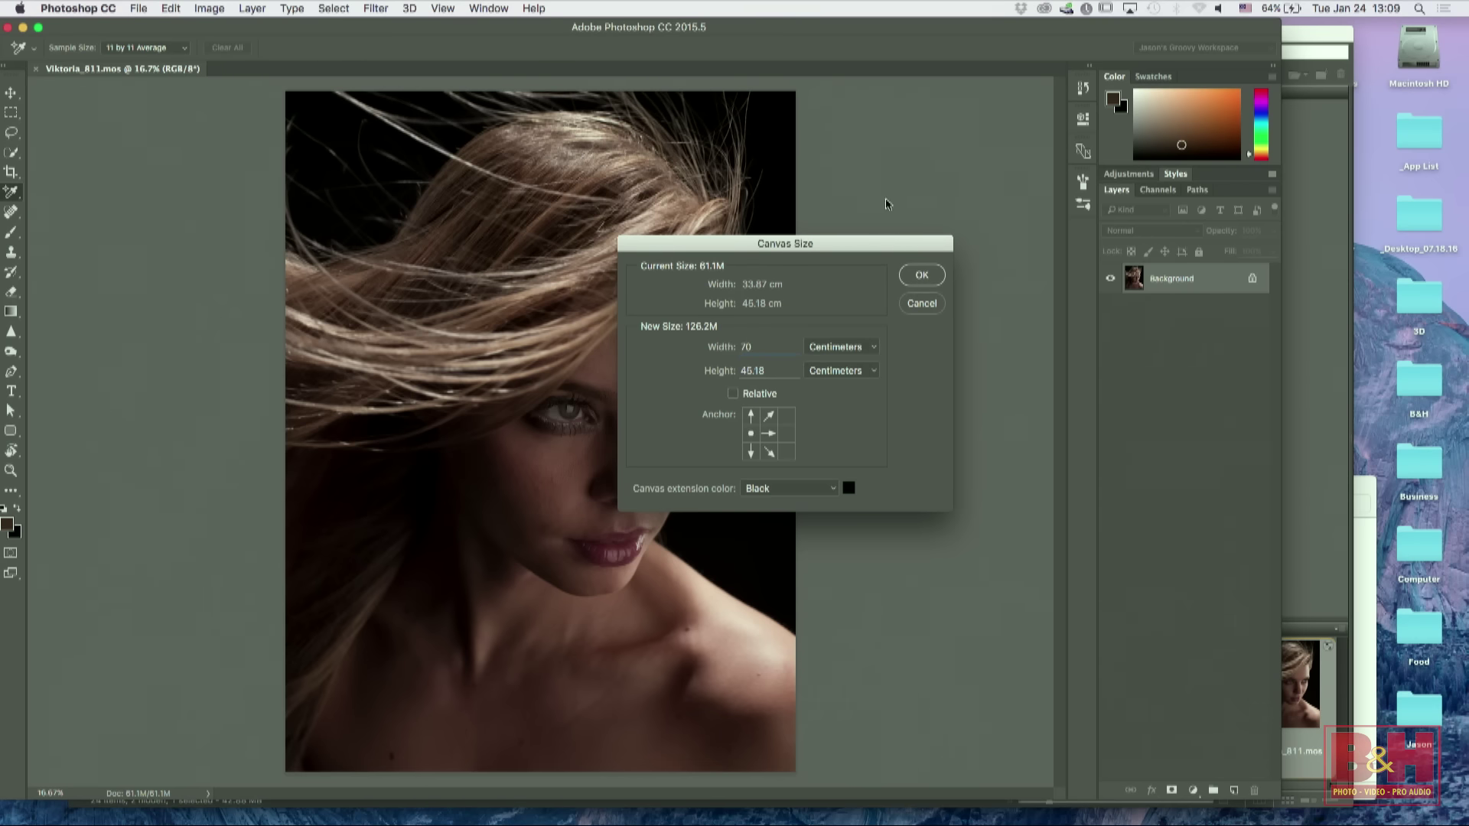
pyautogui.press('Tab')
pyautogui.write('50')
pyautogui.click(832, 490)
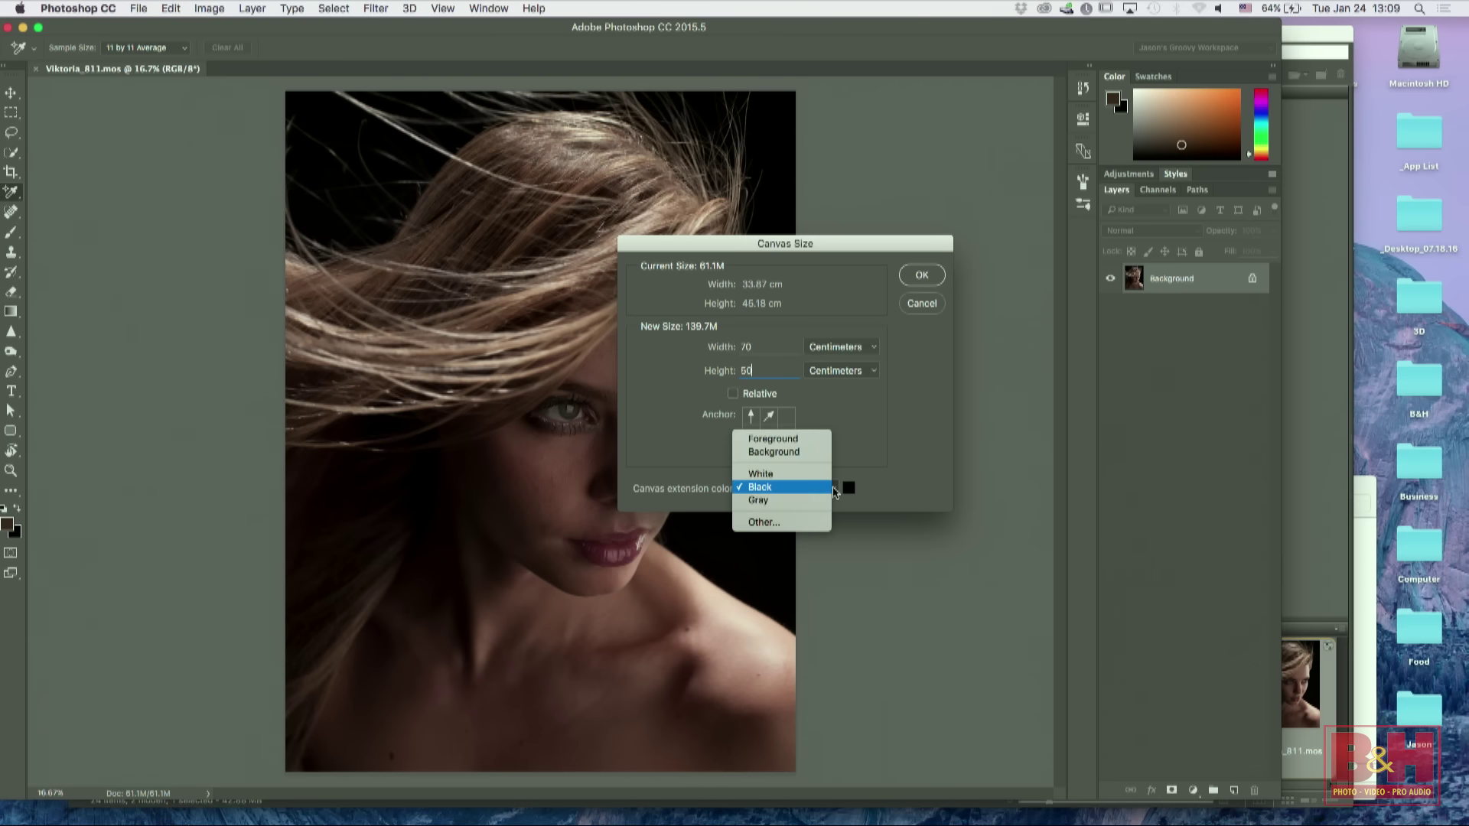
pyautogui.click(796, 473)
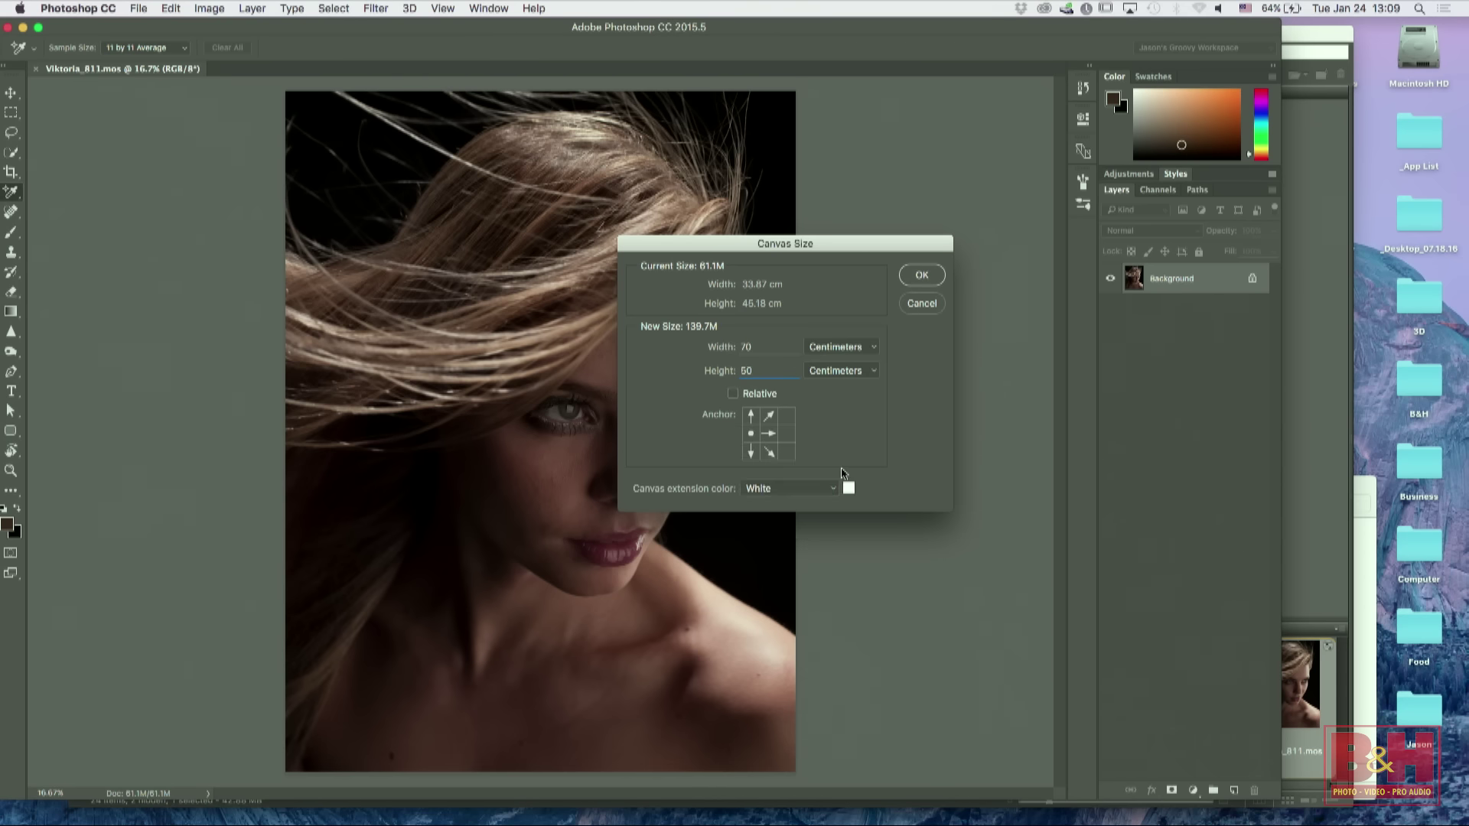
pyautogui.click(928, 277)
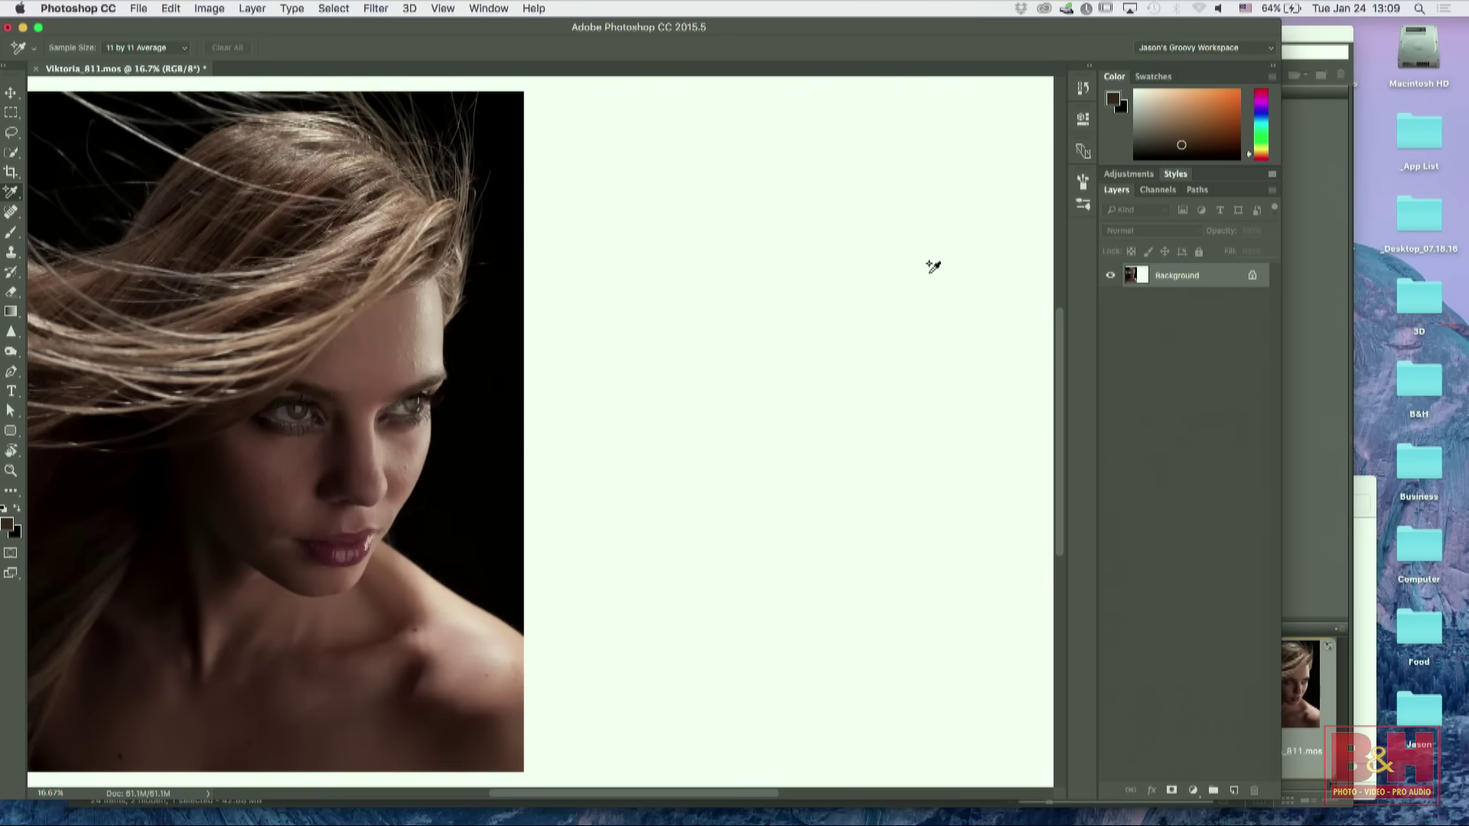
# Step: Try to move the photo on the enlarged canvas with the Move tool
pyautogui.press('super+minus')
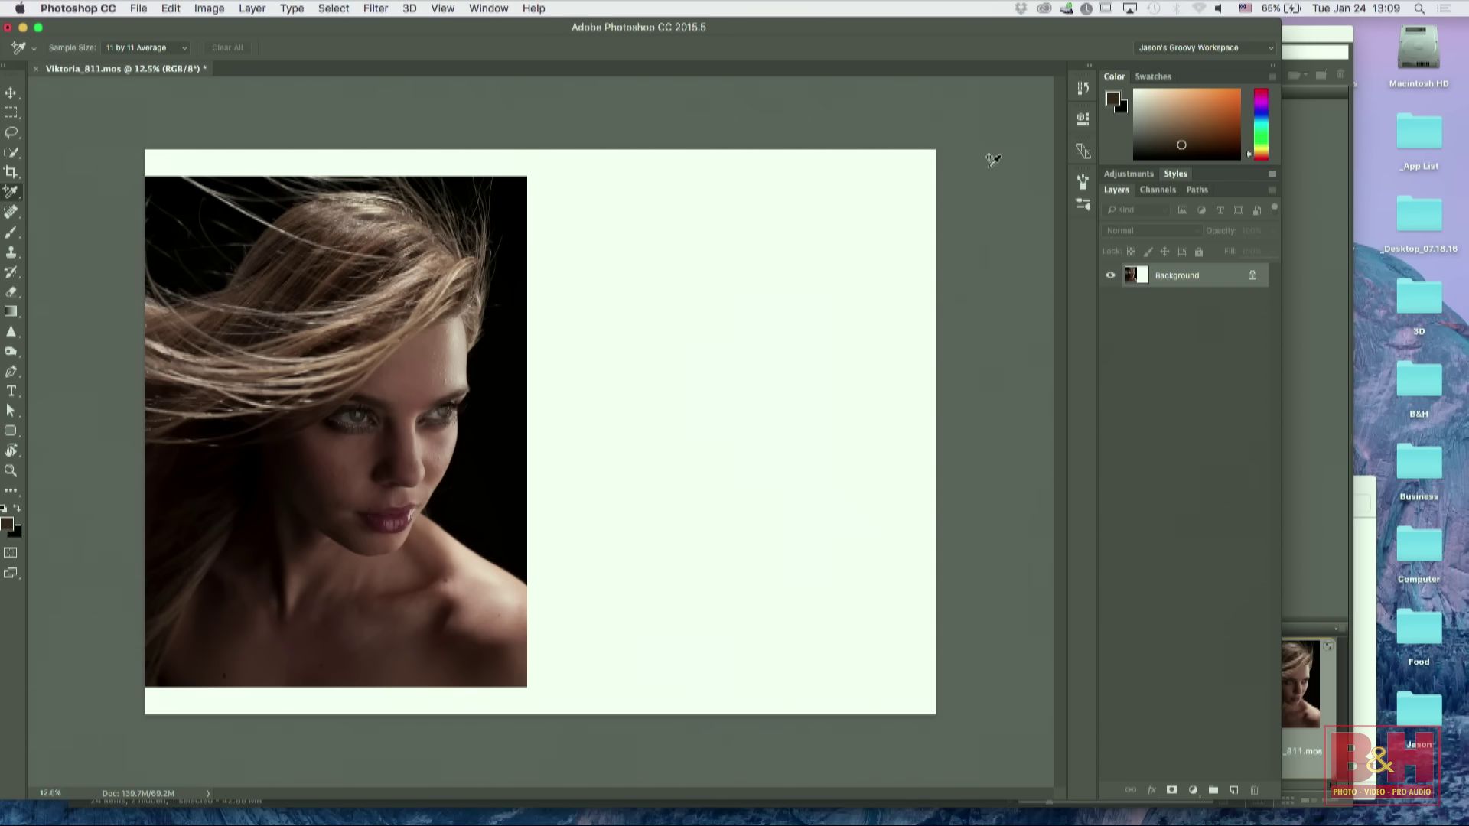
pyautogui.moveTo(881, 33); pyautogui.dragTo(955, 51)
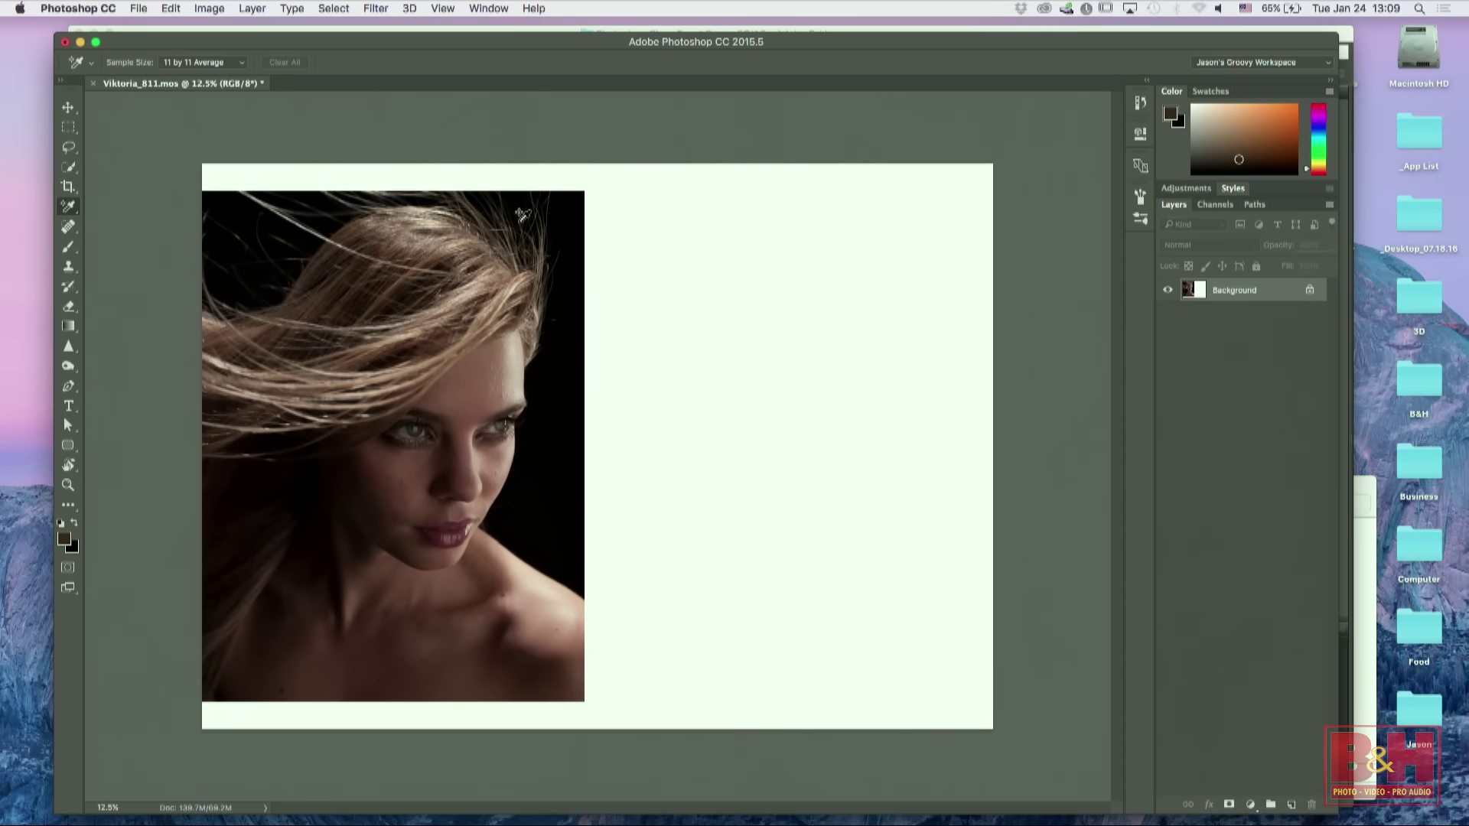
pyautogui.press('v')
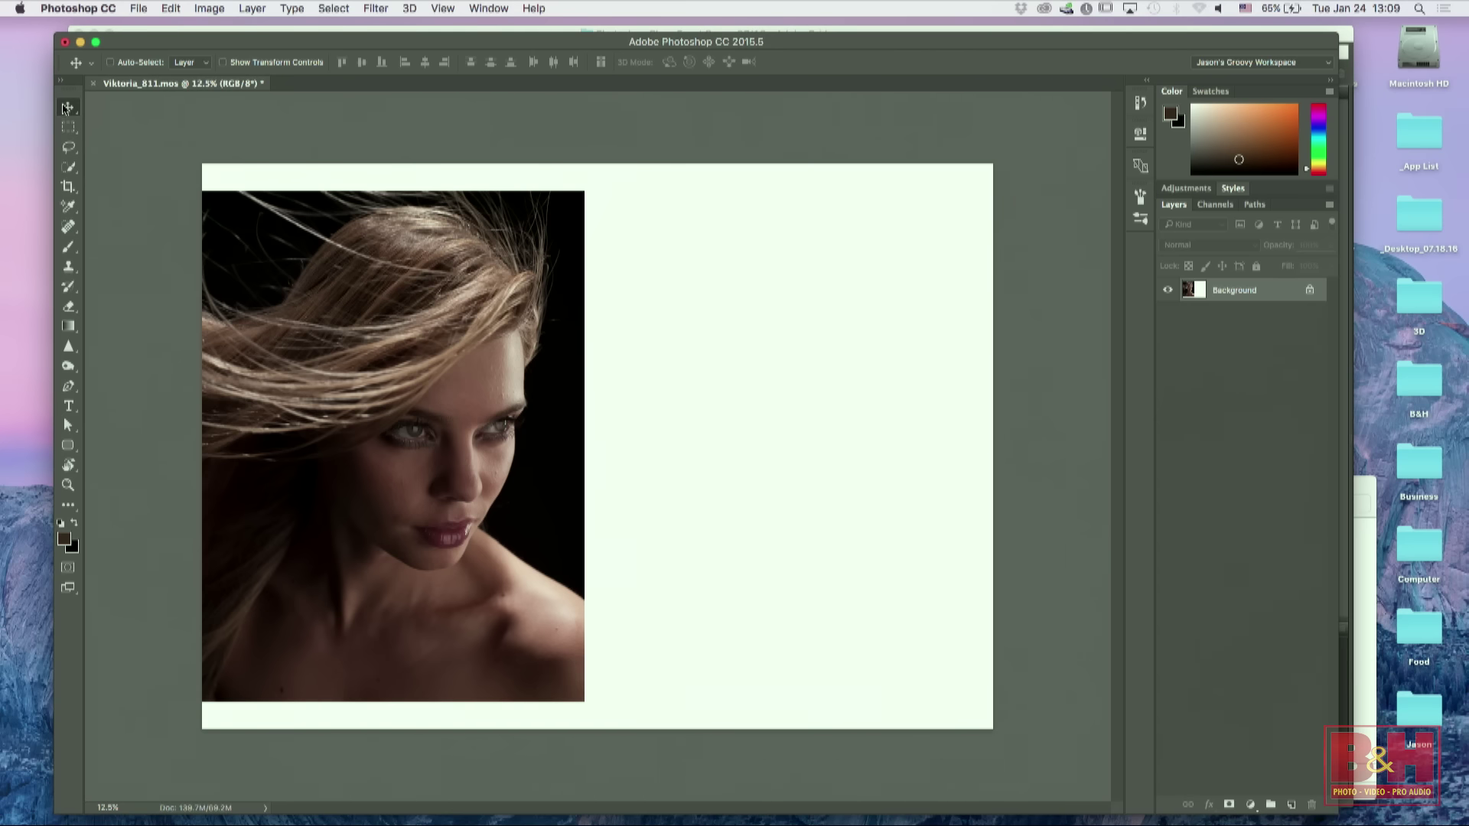
pyautogui.moveTo(455, 420); pyautogui.dragTo(493, 423)
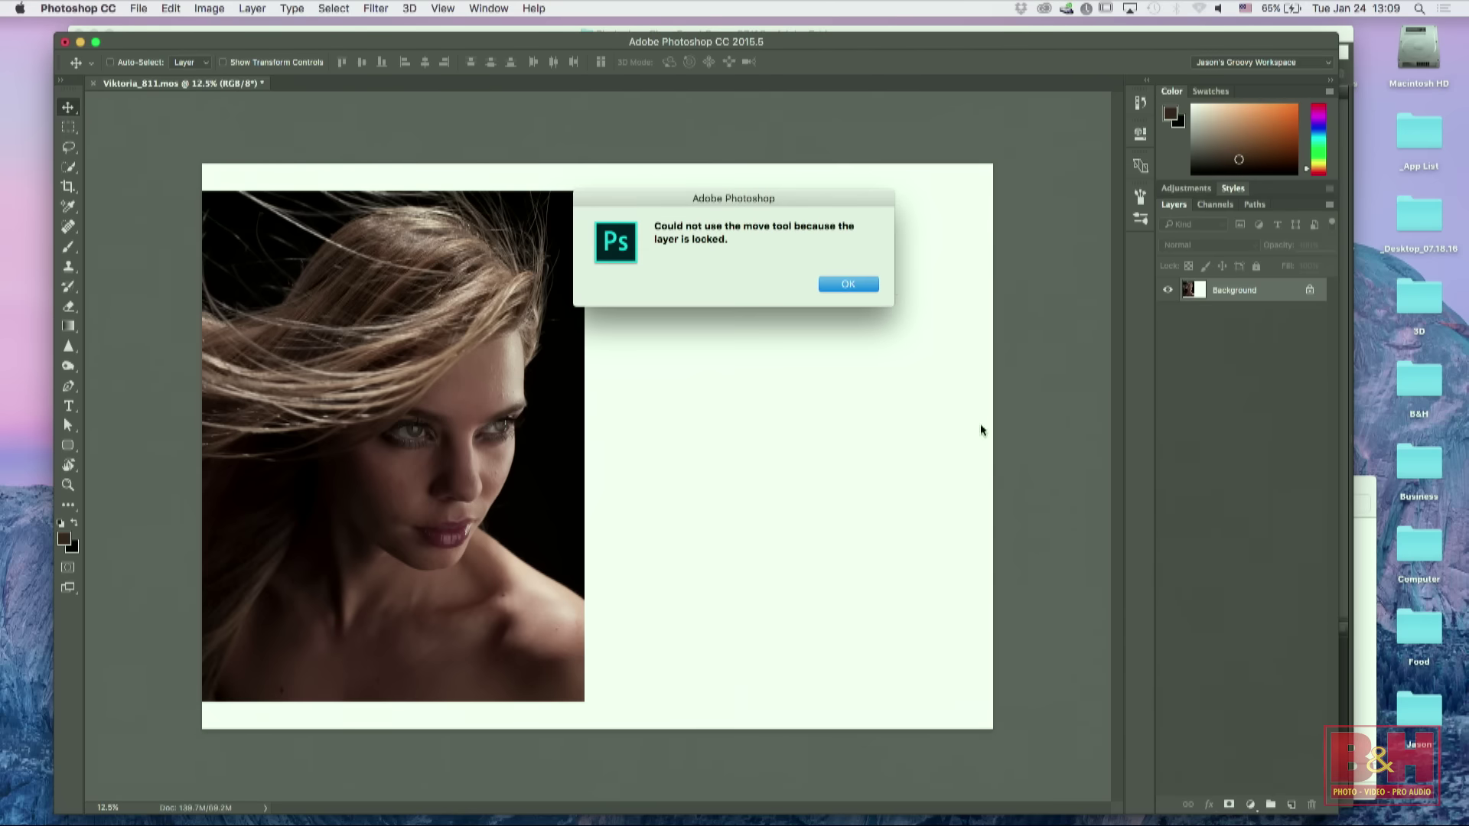
pyautogui.click(849, 284)
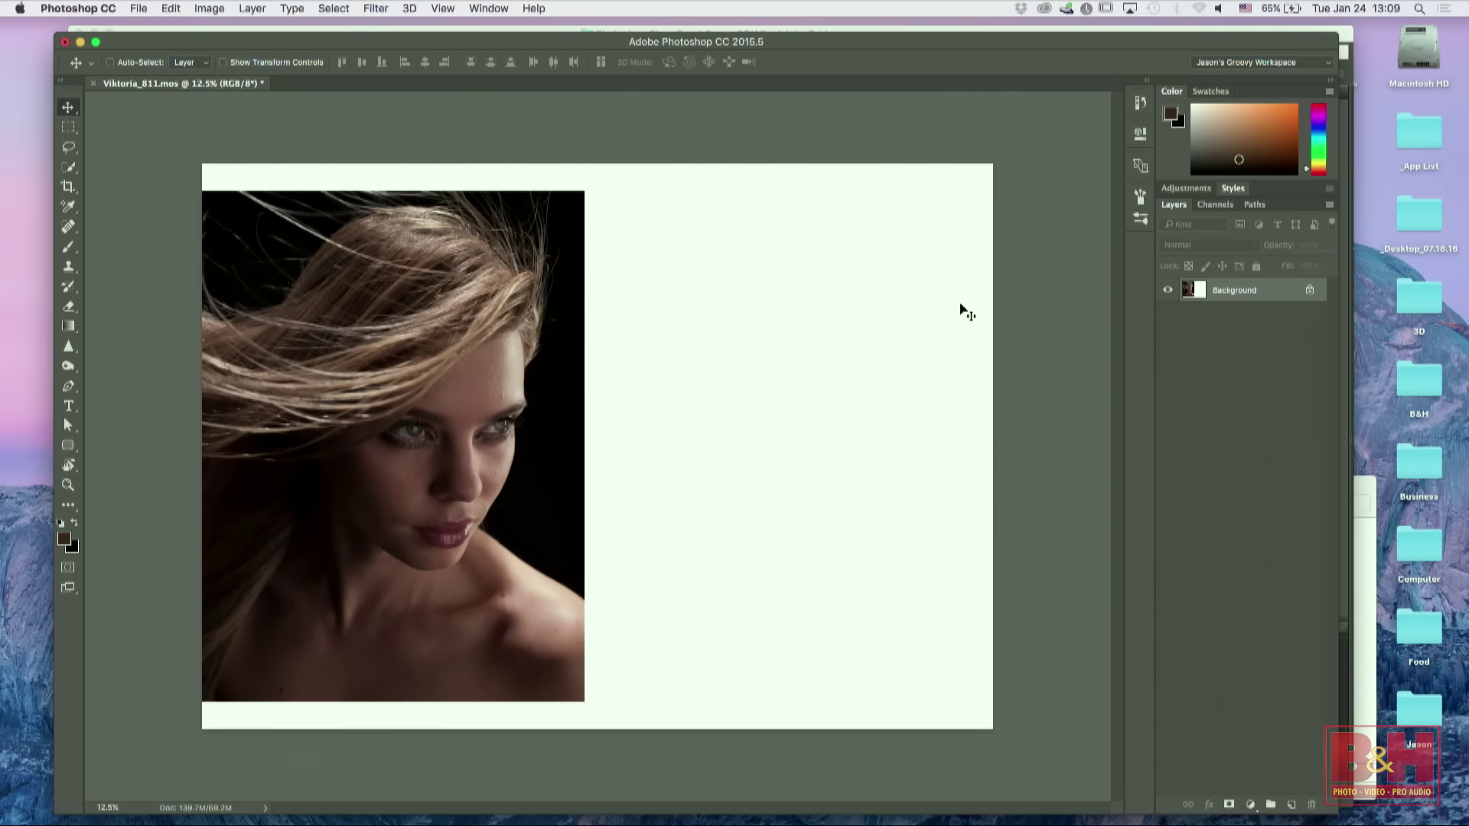
# Step: Convert the locked Background into a regular layer with the default layer settings
pyautogui.doubleClick(1274, 296)
pyautogui.click(763, 359)
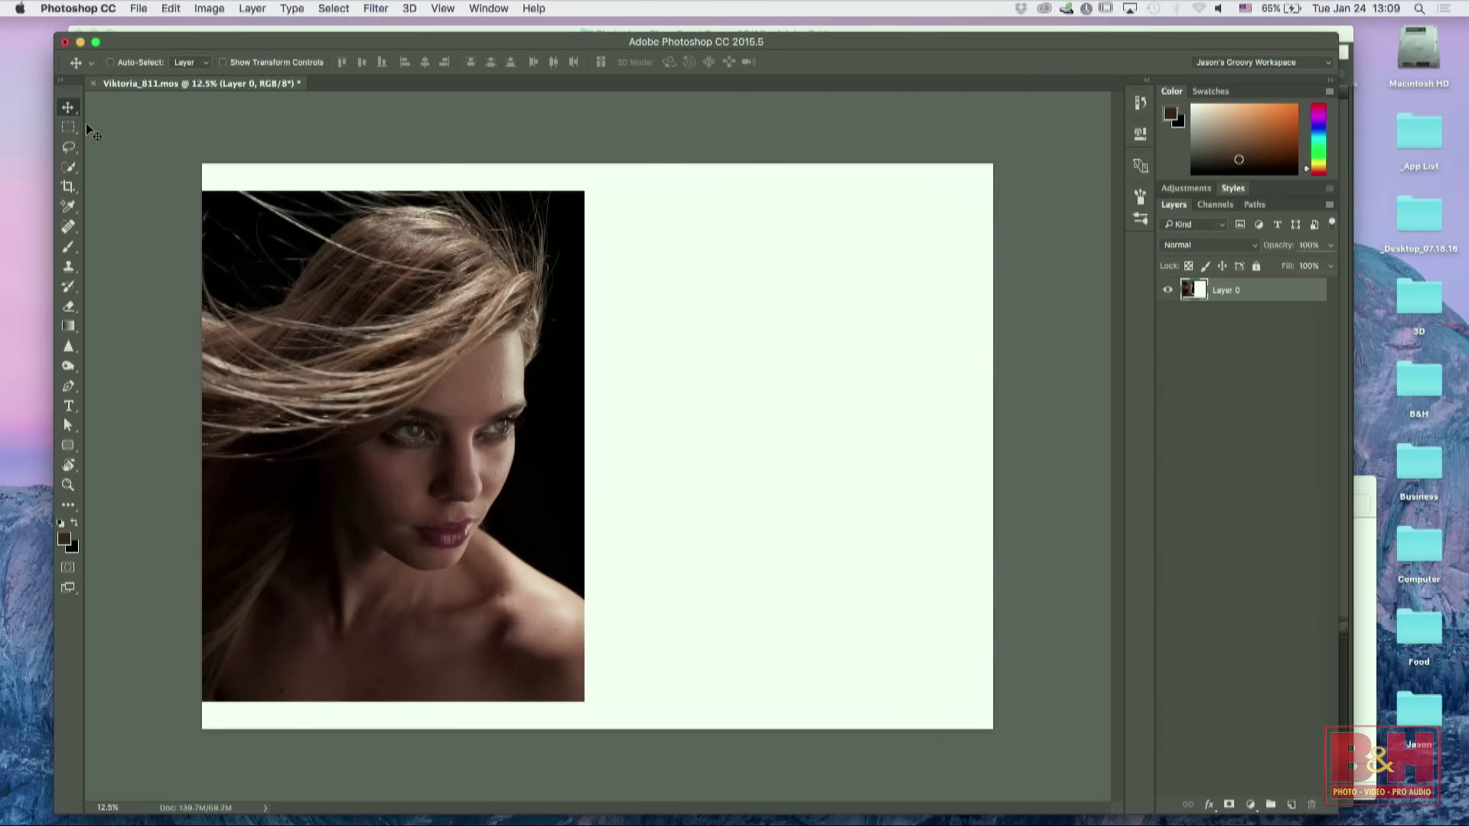
# Step: Select the photo by inverting a Quick Selection of the white canvas area, and copy it to a new layer
pyautogui.click(71, 166)
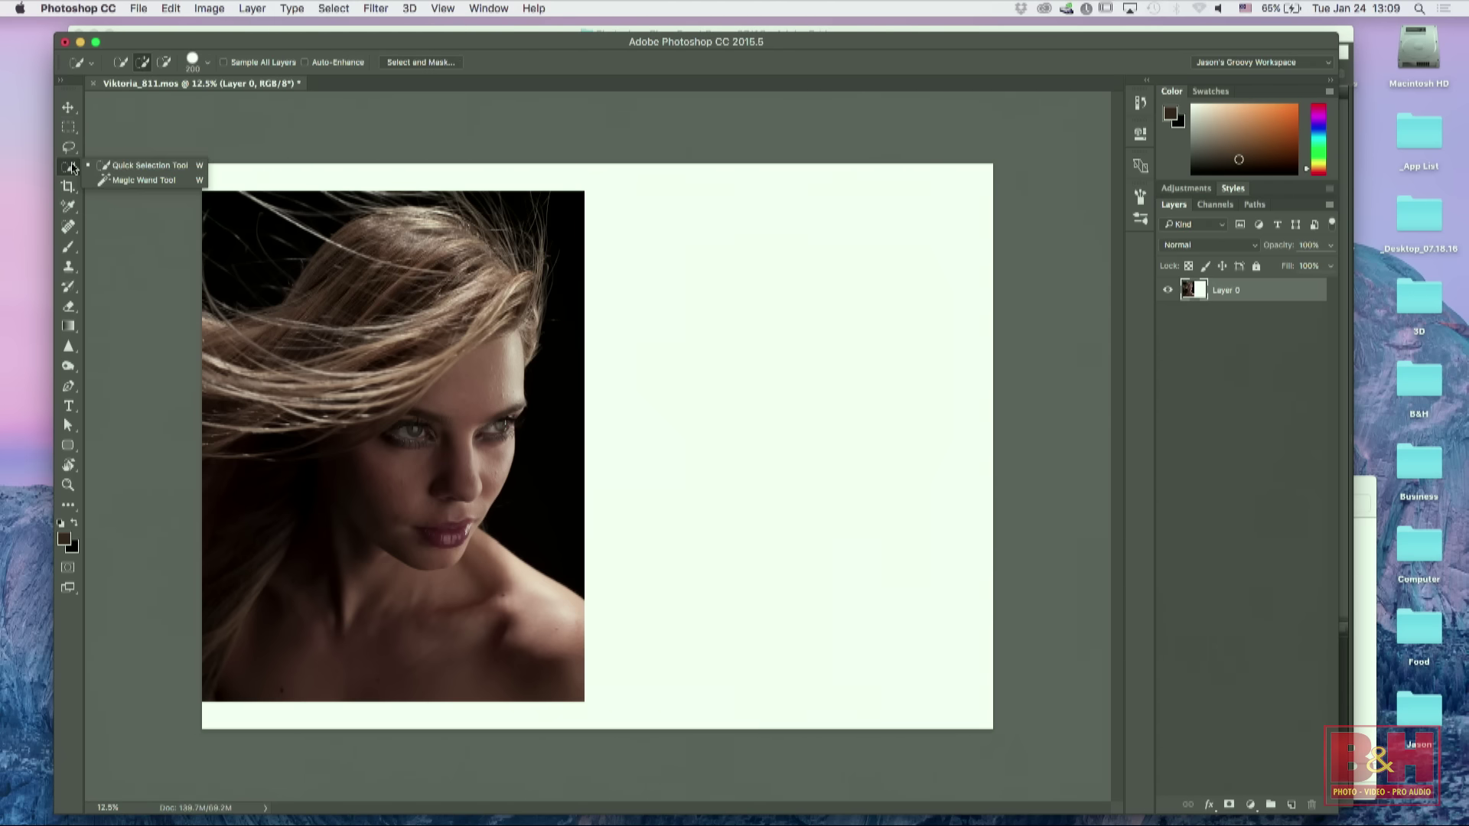
pyautogui.click(144, 166)
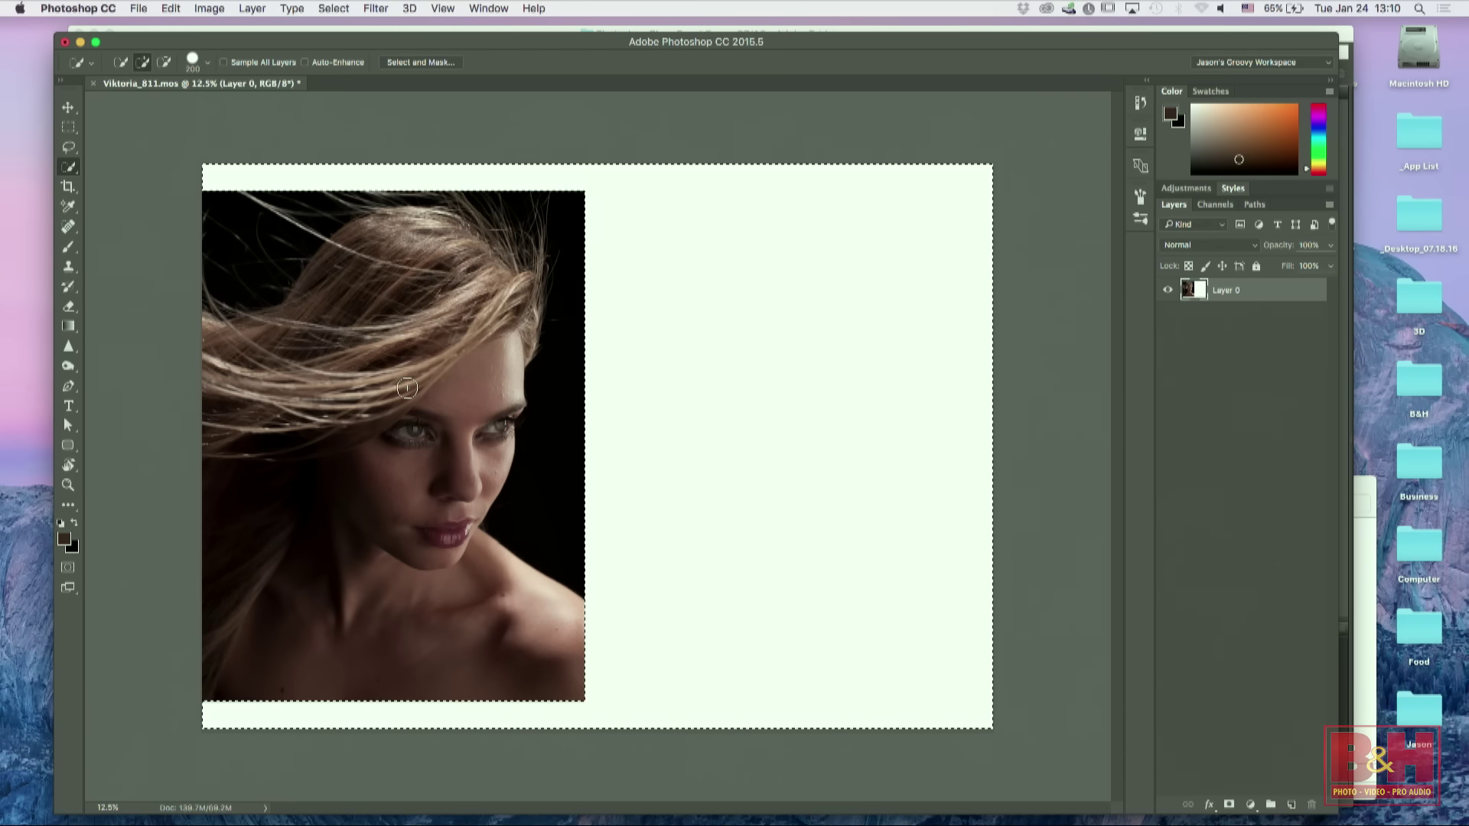
pyautogui.press('super+shift+i')
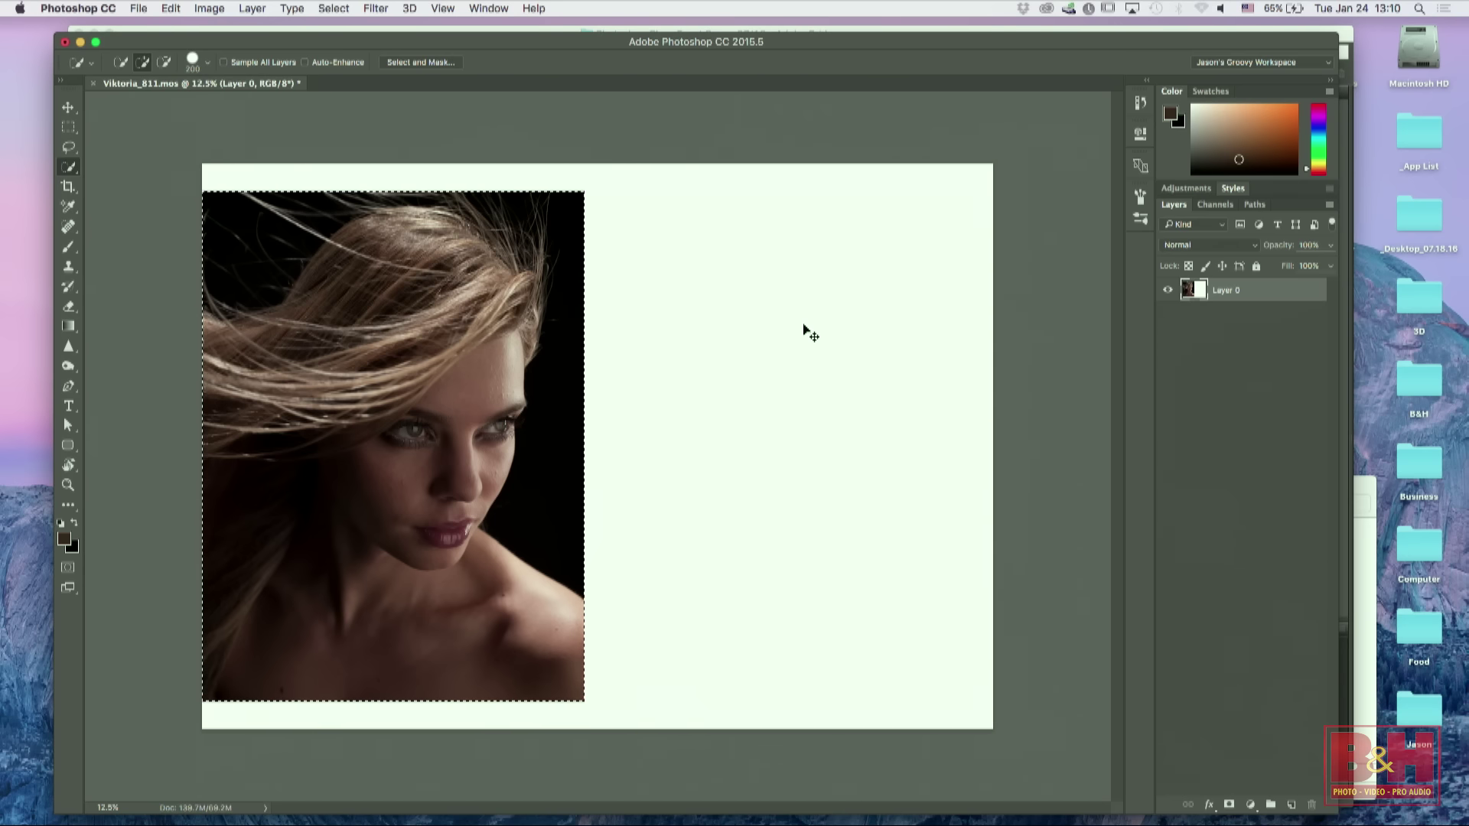
pyautogui.press('super+j')
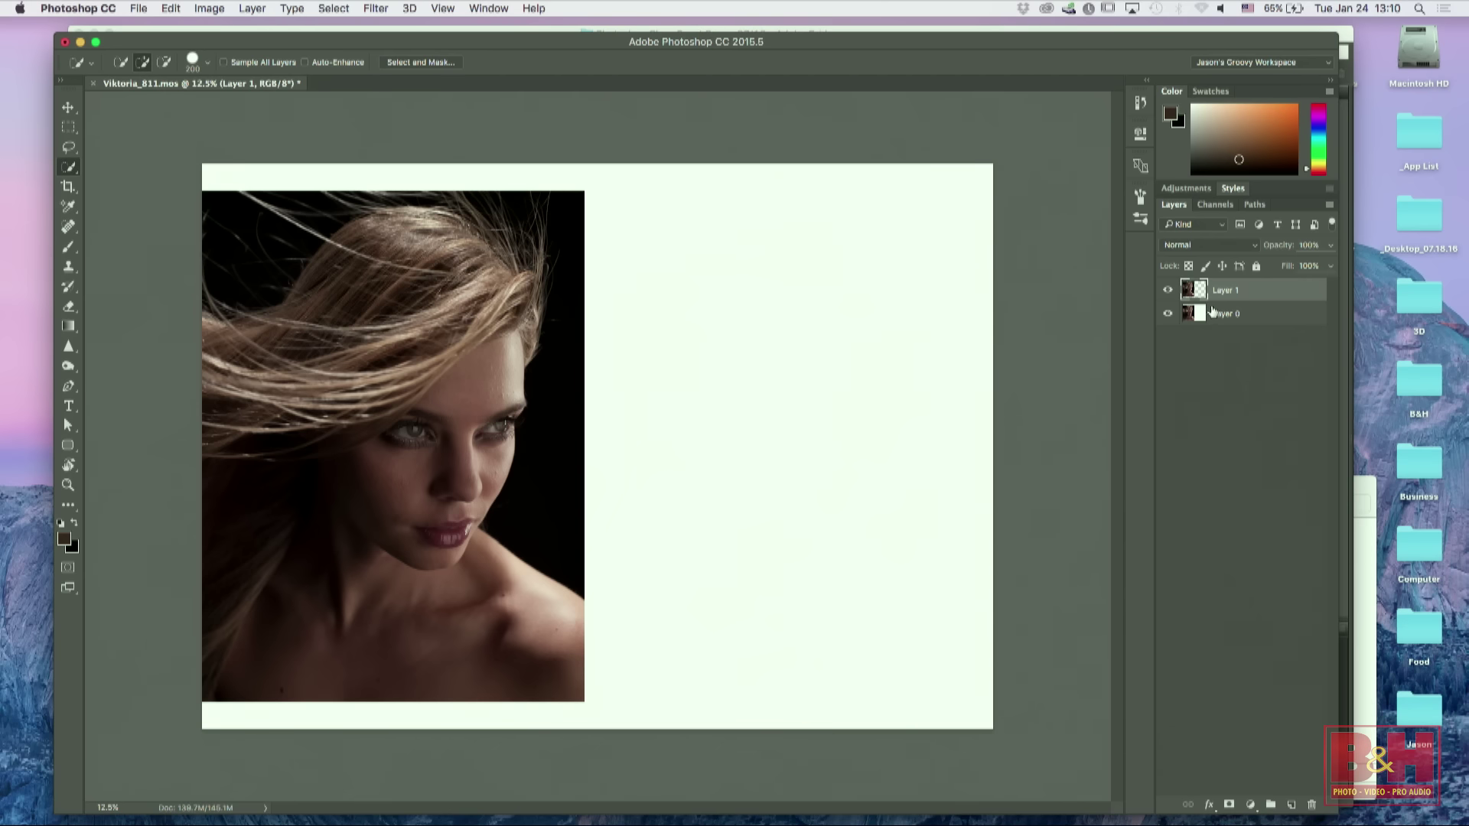
# Step: Move the copied photo layer a short distance to the right, away from the canvas's left edge
pyautogui.press('v')
pyautogui.hotkey('shift', 'Right')
pyautogui.hotkey('shift', 'Right')
pyautogui.hotkey('shift', 'Right')
pyautogui.hotkey('shift', 'Right')
pyautogui.hotkey('shift', 'Right')
pyautogui.hotkey('shift', 'Right')
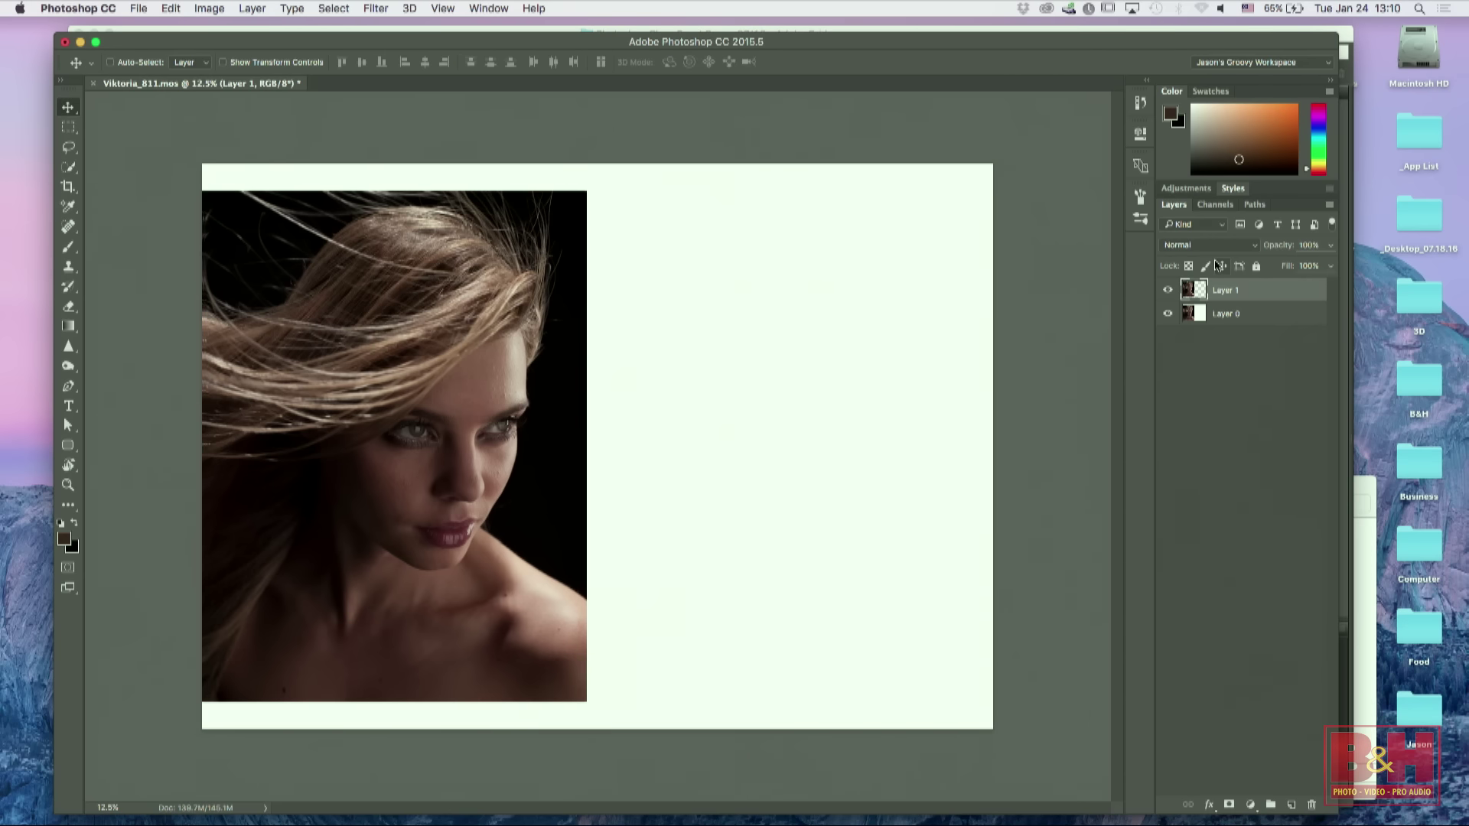
pyautogui.hotkey('shift', 'Right')
pyautogui.hotkey('shift', 'Right')
pyautogui.hotkey('shift', 'Right')
pyautogui.hotkey('shift', 'Right')
pyautogui.hotkey('shift', 'Right')
pyautogui.hotkey('shift', 'Right')
pyautogui.hotkey('shift', 'Right')
pyautogui.hotkey('shift', 'Right')
pyautogui.hotkey('shift', 'Right')
pyautogui.hotkey('shift', 'Right')
pyautogui.hotkey('shift', 'Right')
pyautogui.hotkey('shift', 'Right')
pyautogui.hotkey('shift', 'Right')
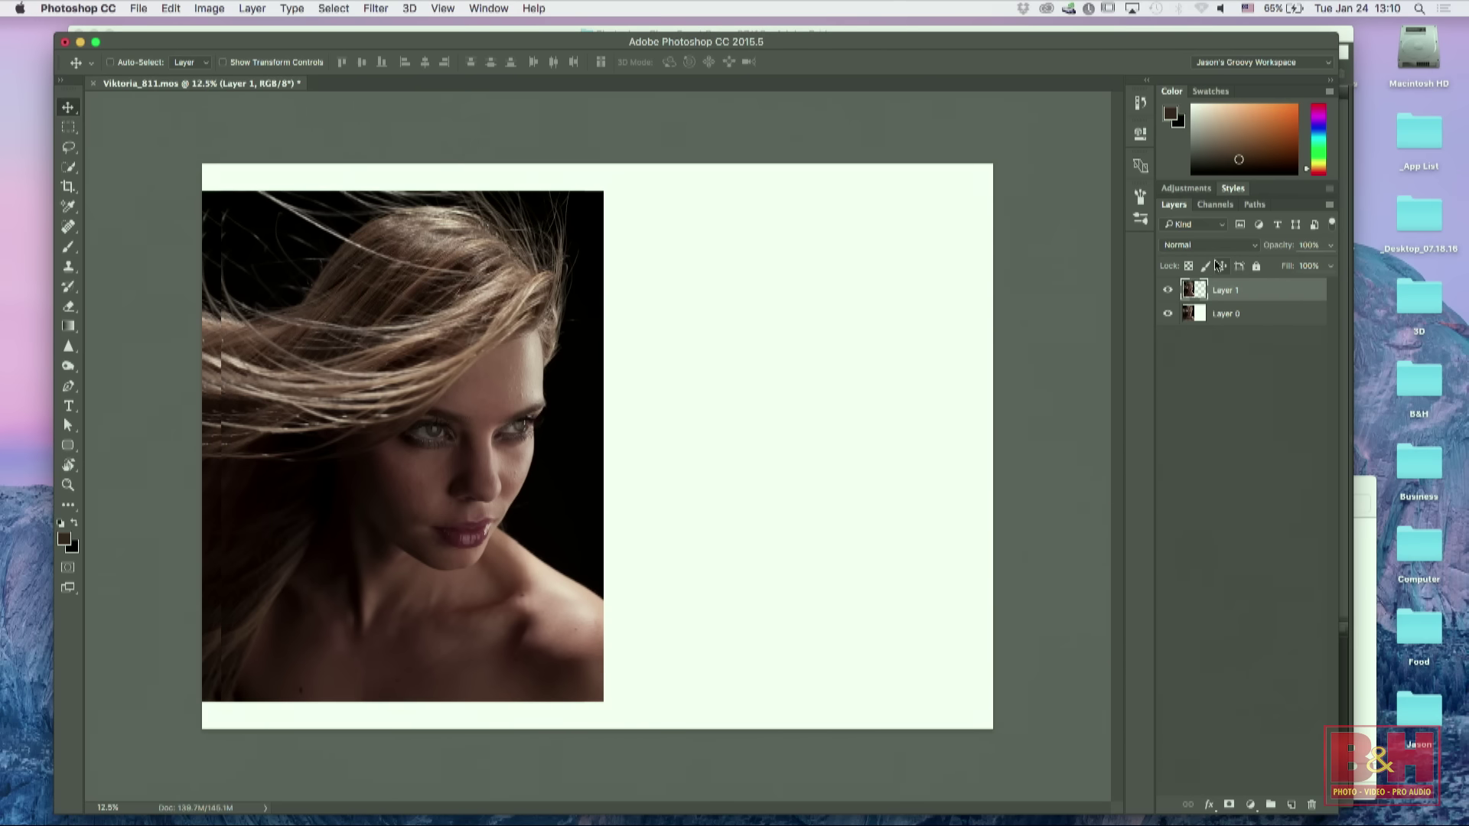
# Step: Reset the foreground and background colors to black and white, and fill Layer 0 completely with white
pyautogui.click(1272, 320)
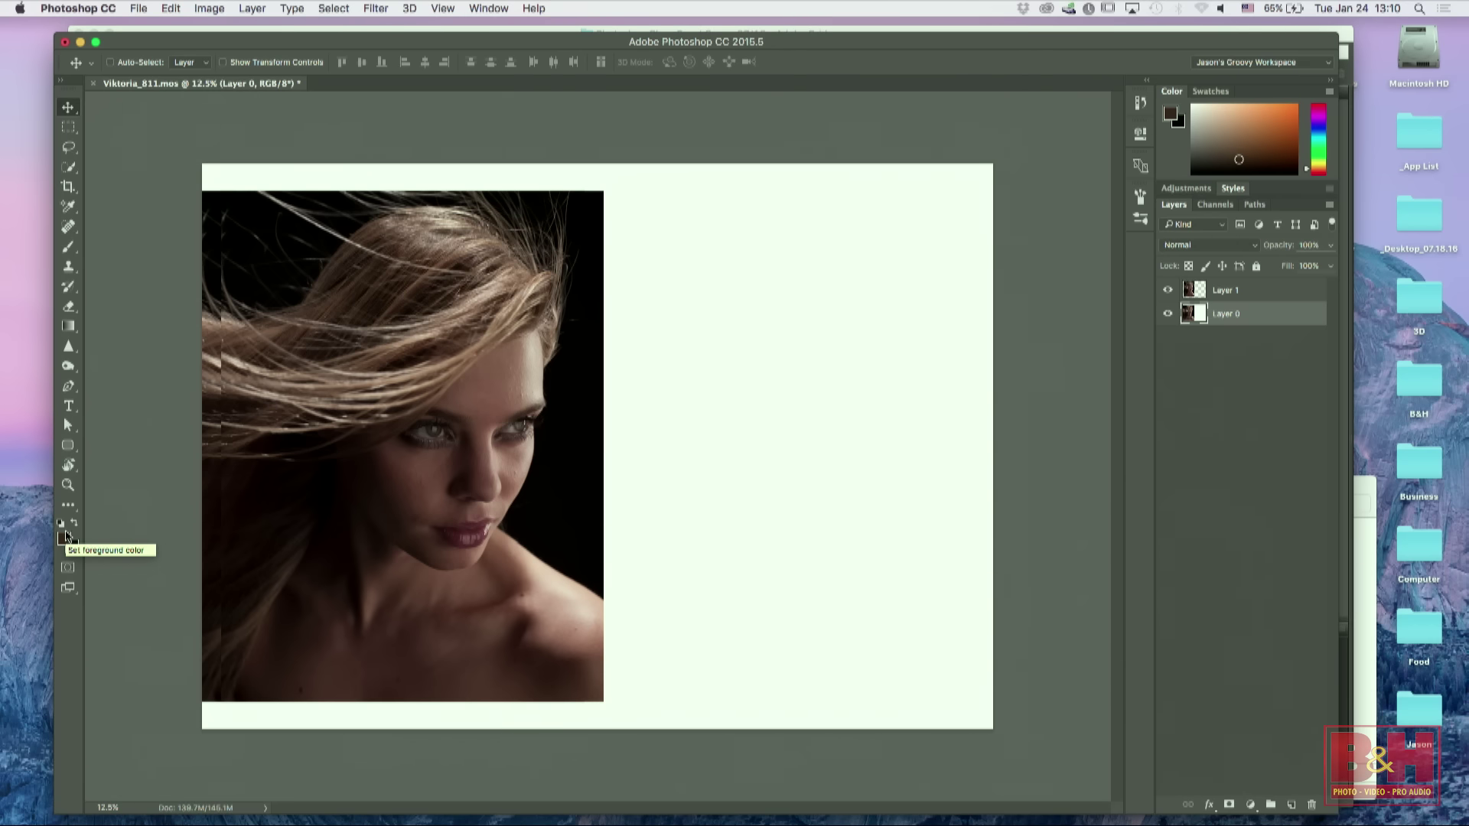
pyautogui.press('d')
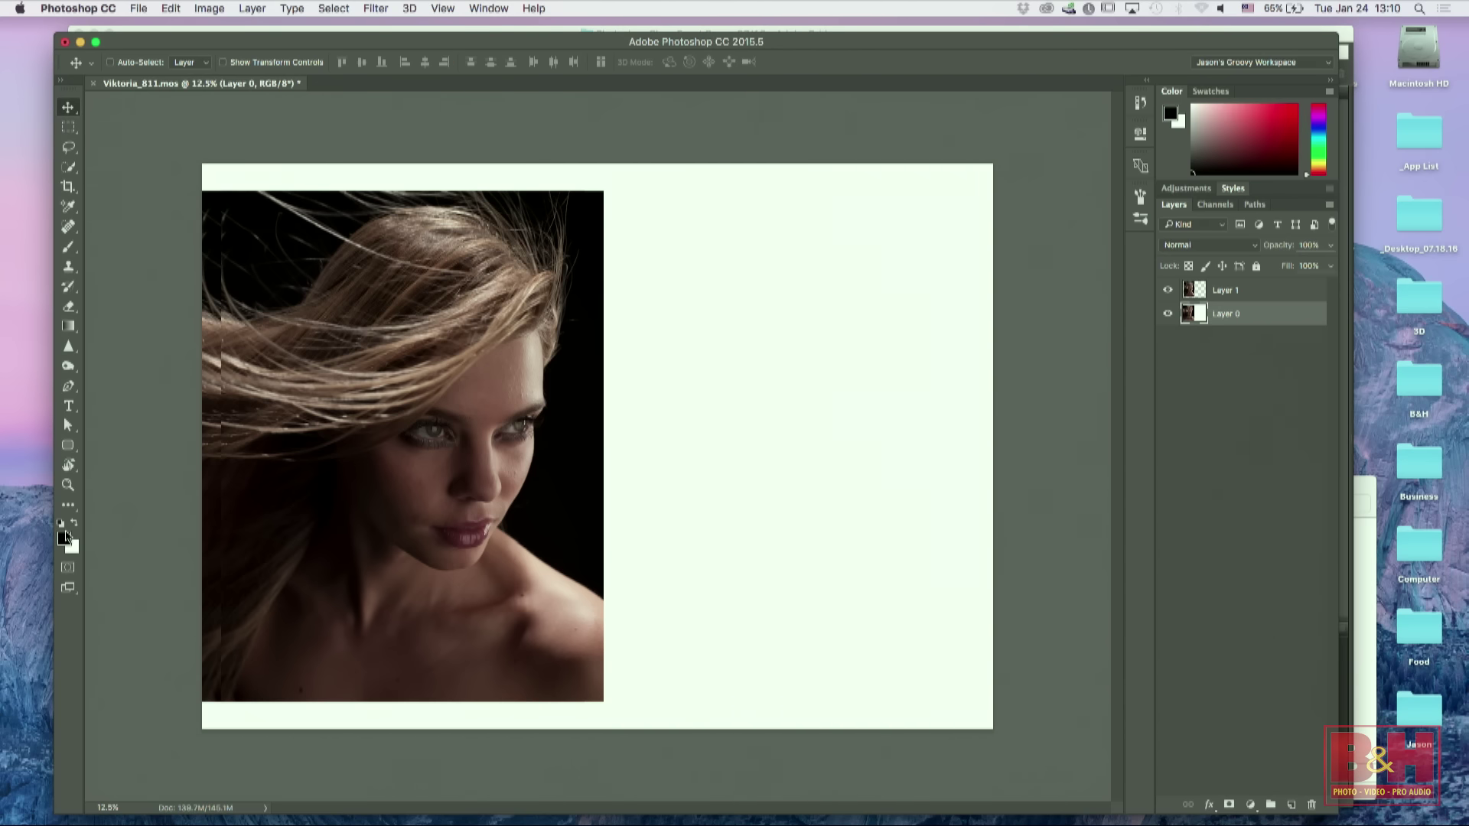
pyautogui.press('x')
pyautogui.press('x')
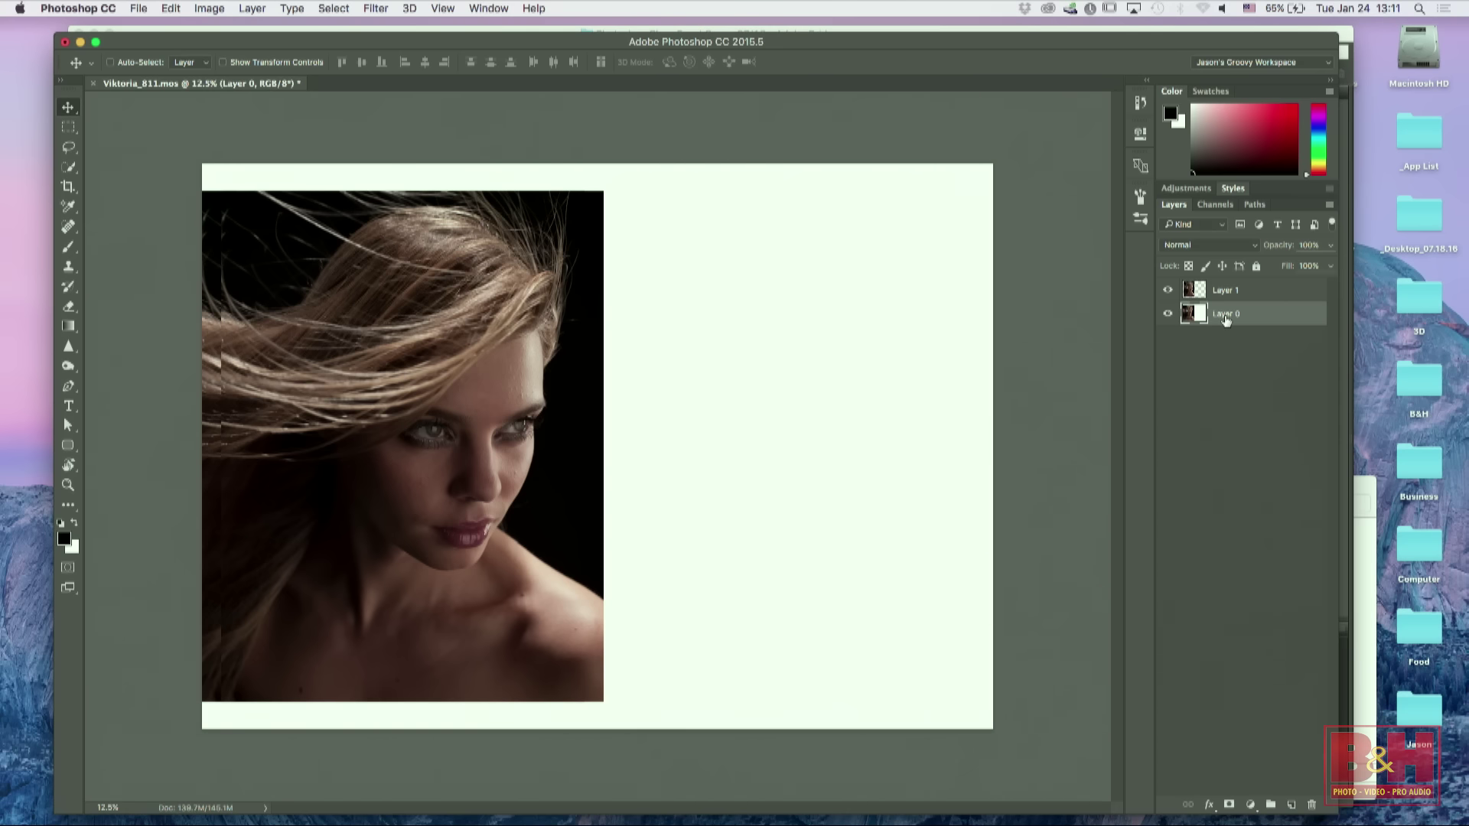
pyautogui.press('super+BackSpace')
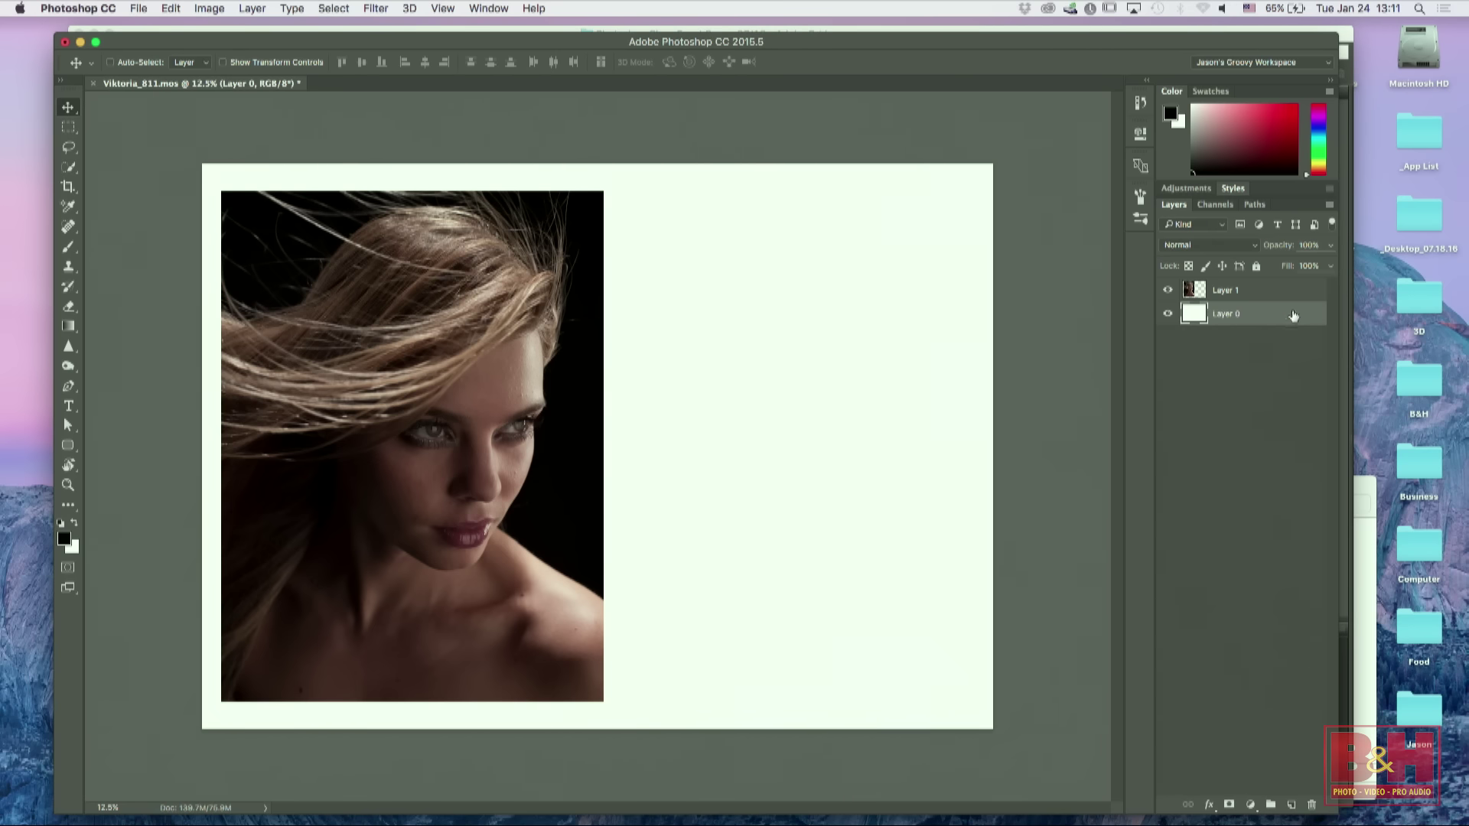
# Step: Hide both layers and show them again one at a time to examine what each contains
pyautogui.click(1168, 291)
pyautogui.click(1168, 314)
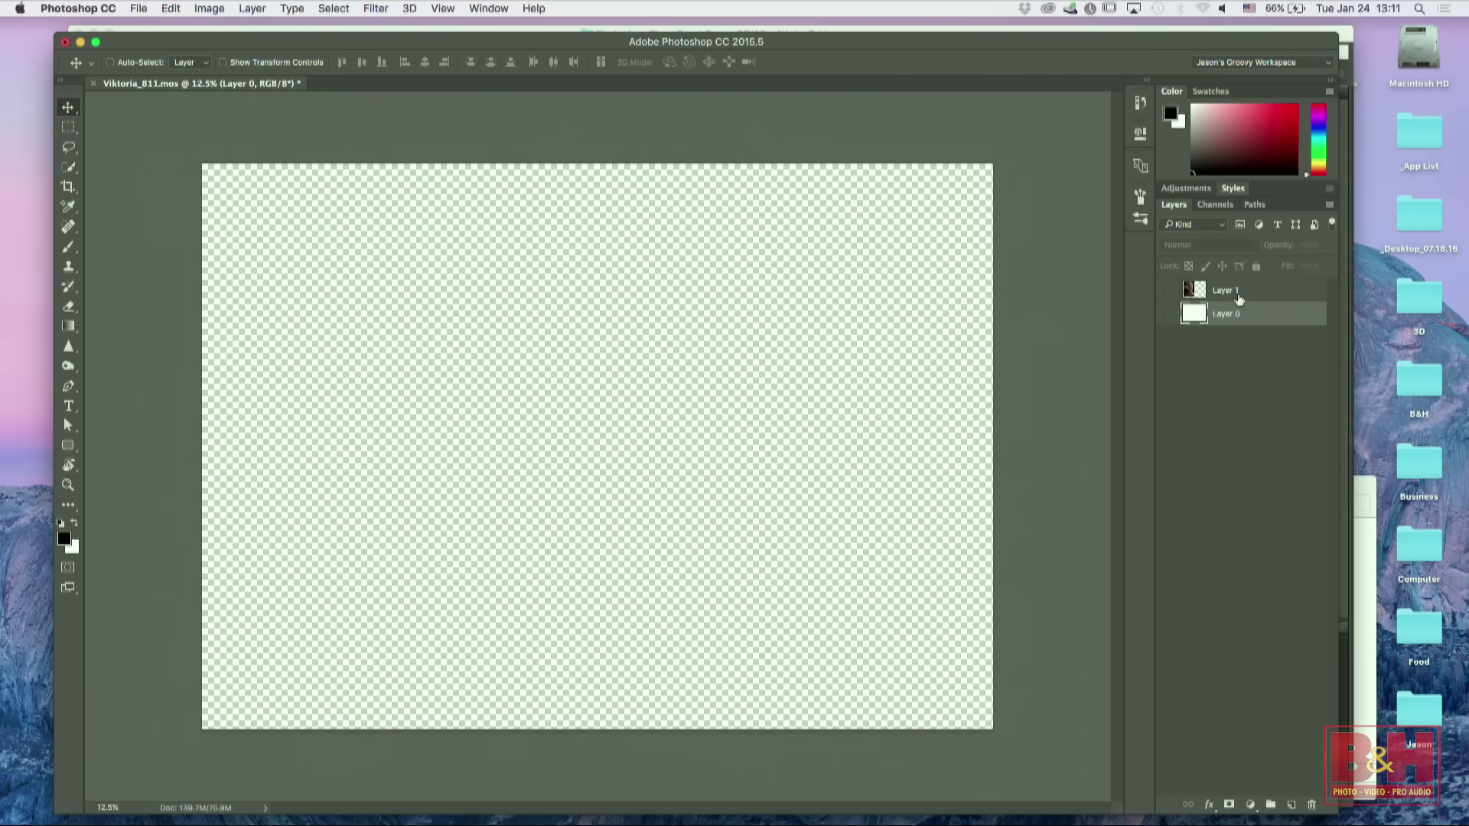
pyautogui.click(1234, 292)
pyautogui.click(1168, 290)
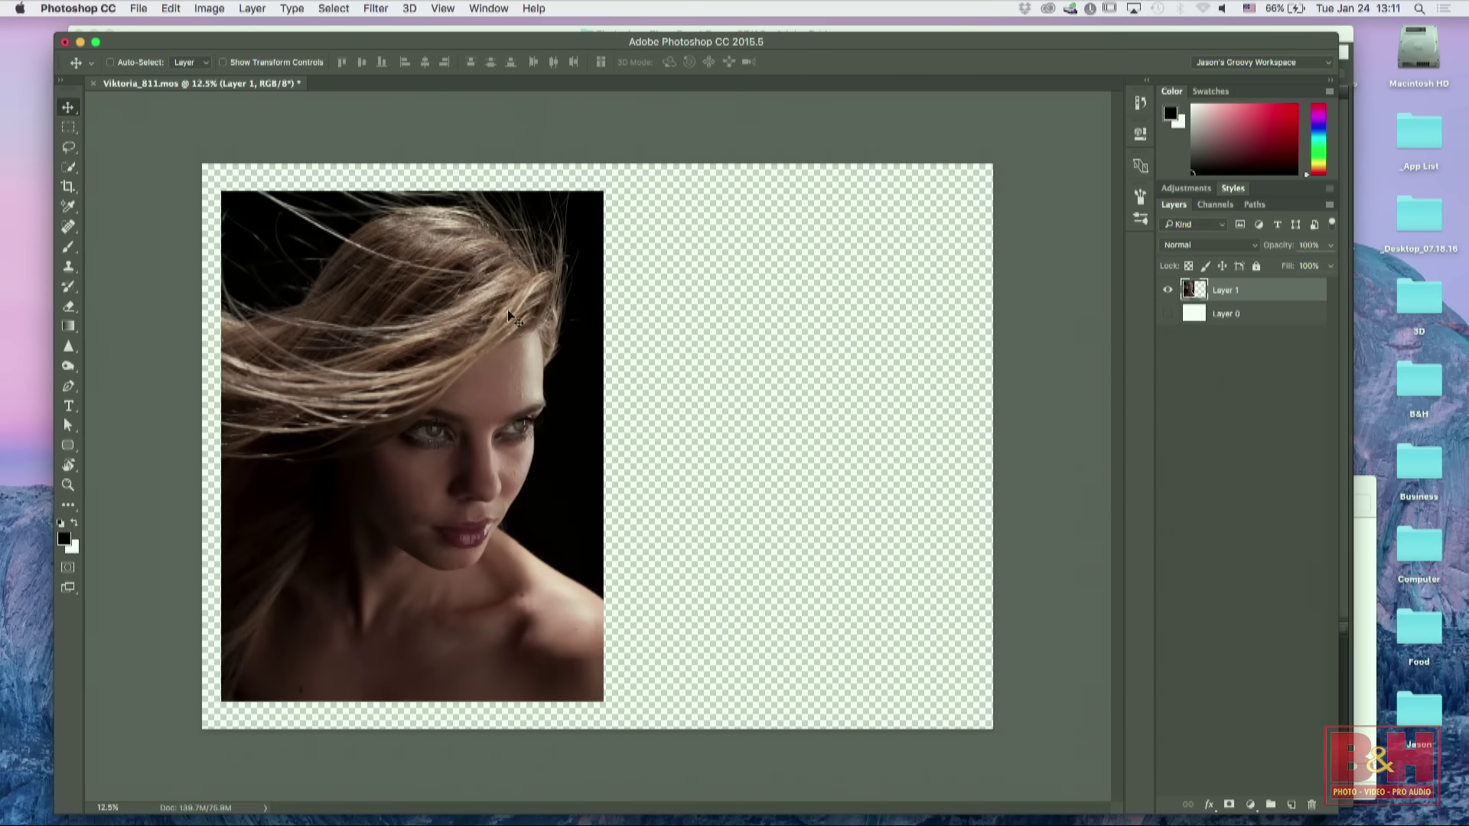
pyautogui.click(1168, 313)
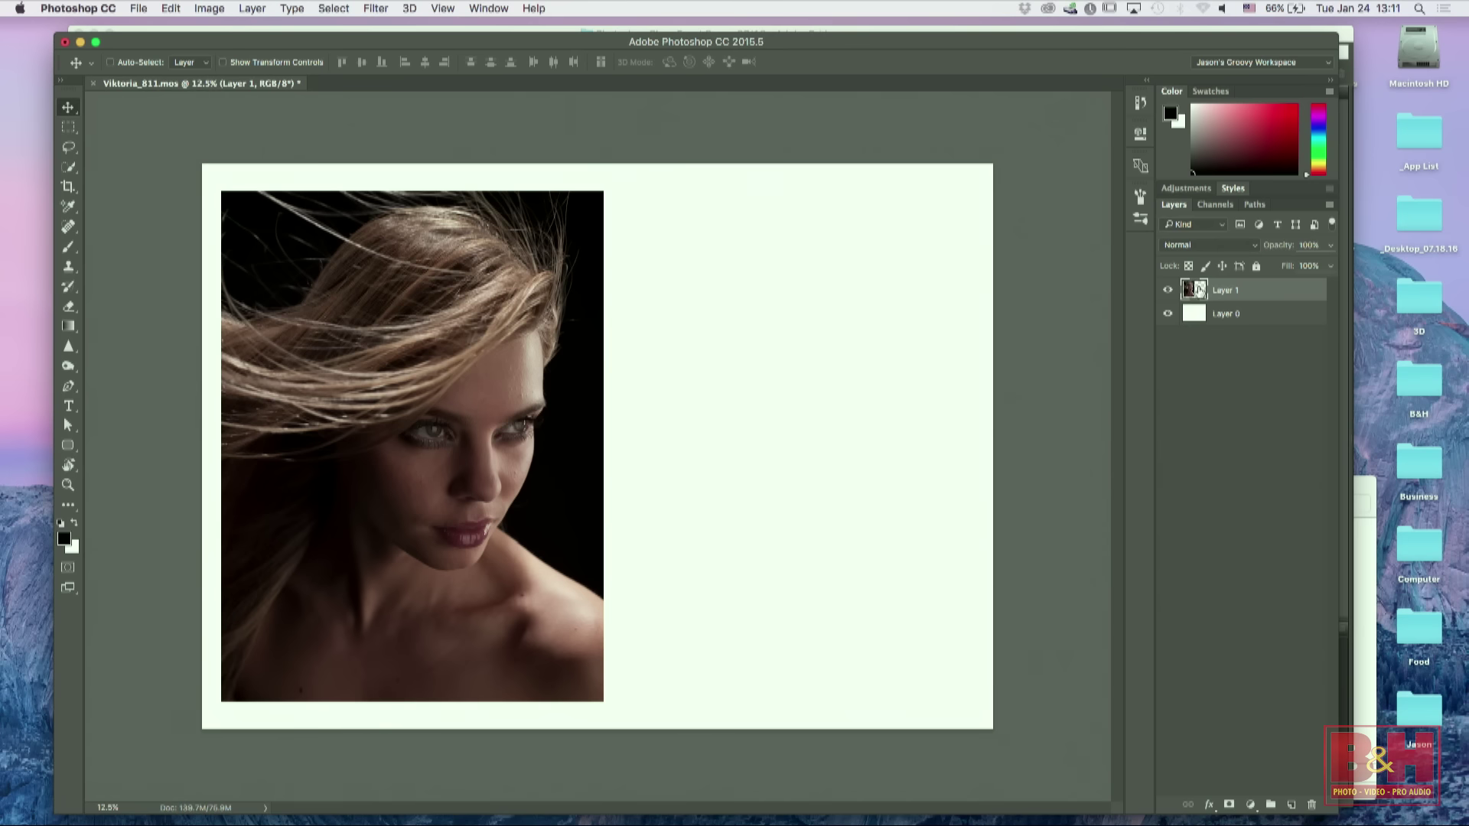
# Step: Duplicate the photo layer and place the copy beside the original on the right half of the canvas
pyautogui.press('super')
pyautogui.press('super+j')
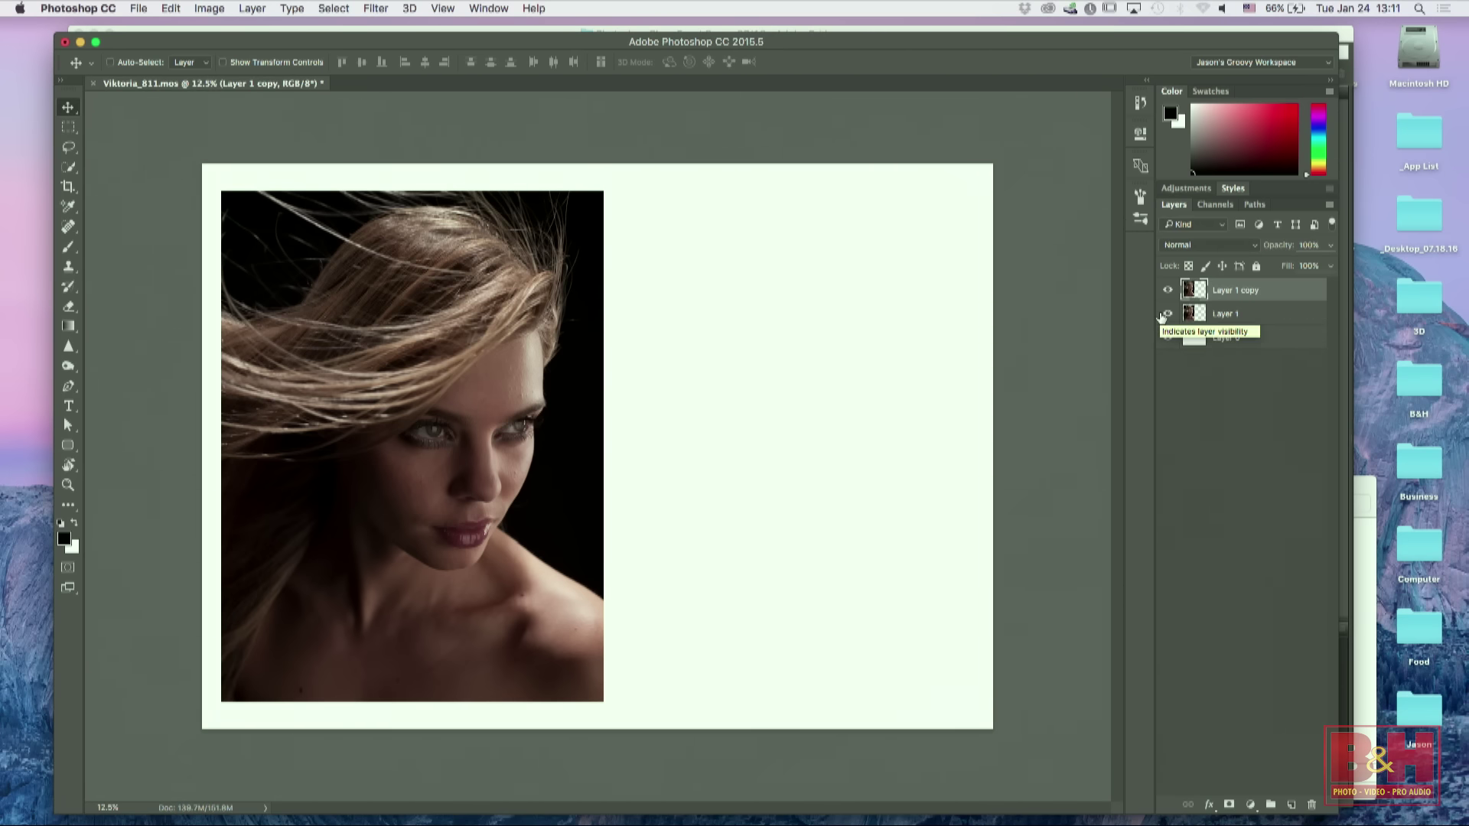
pyautogui.moveTo(539, 423); pyautogui.dragTo(911, 425)
# Step: Nudge the original photo in Layer 1 left, leaving a narrow white margin at the canvas edge
pyautogui.click(1256, 313)
pyautogui.hotkey('shift', 'Left')
pyautogui.hotkey('shift', 'Left')
pyautogui.hotkey('shift', 'Left')
pyautogui.hotkey('shift', 'Left')
pyautogui.hotkey('shift', 'Left')
pyautogui.hotkey('shift', 'Left')
pyautogui.hotkey('shift', 'Left')
pyautogui.hotkey('shift', 'Left')
pyautogui.hotkey('shift', 'Left')
pyautogui.hotkey('shift', 'Left')
pyautogui.hotkey('shift', 'Left')
pyautogui.hotkey('shift', 'Right')
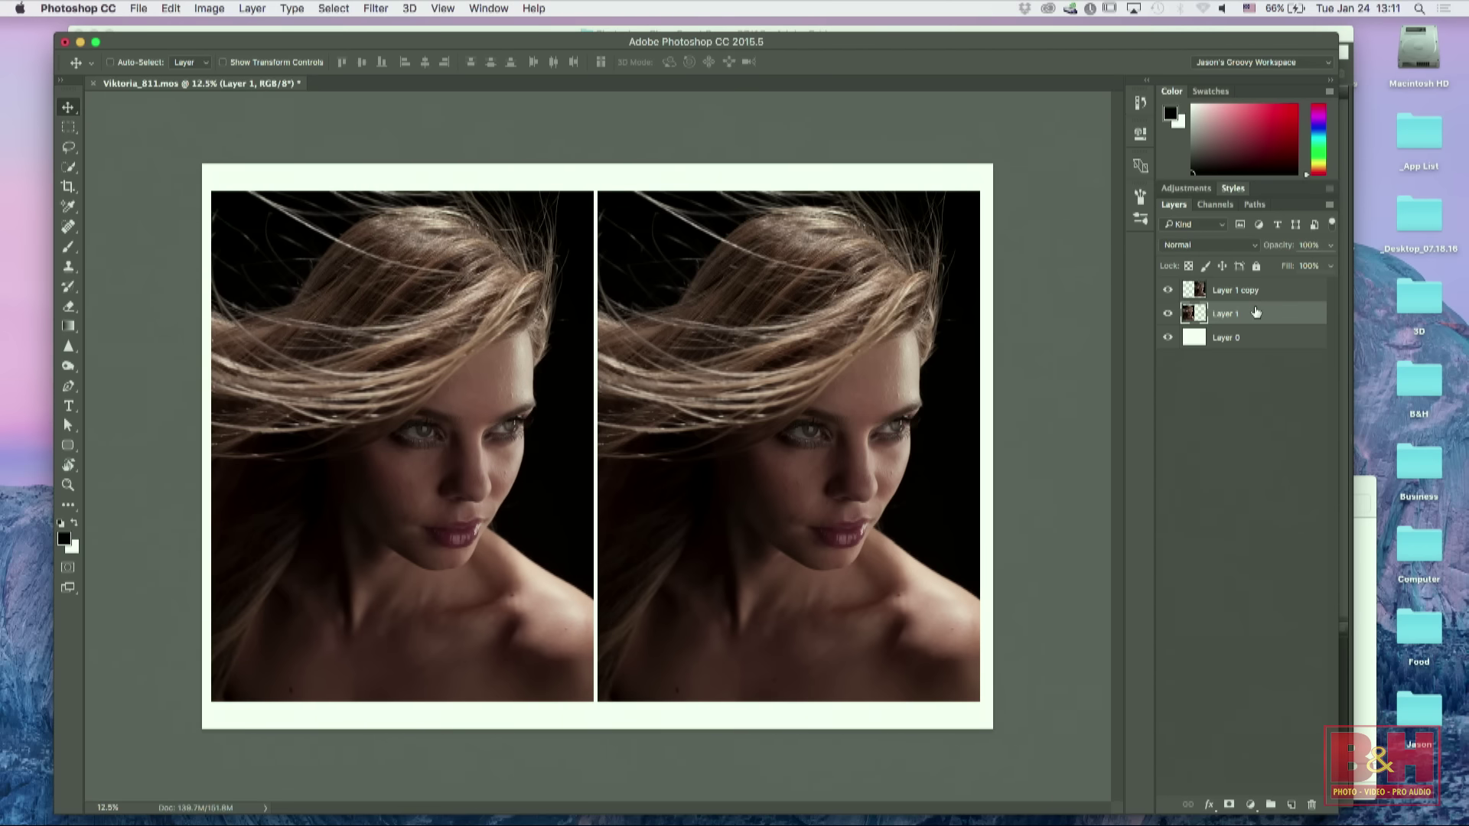
# Step: Nudge the duplicate photo in Layer 1 copy slightly right to match its outer margin to the left photo's
pyautogui.click(1254, 288)
pyautogui.hotkey('shift', 'Right')
pyautogui.hotkey('shift', 'Right')
pyautogui.hotkey('shift', 'Right')
pyautogui.hotkey('shift', 'Right')
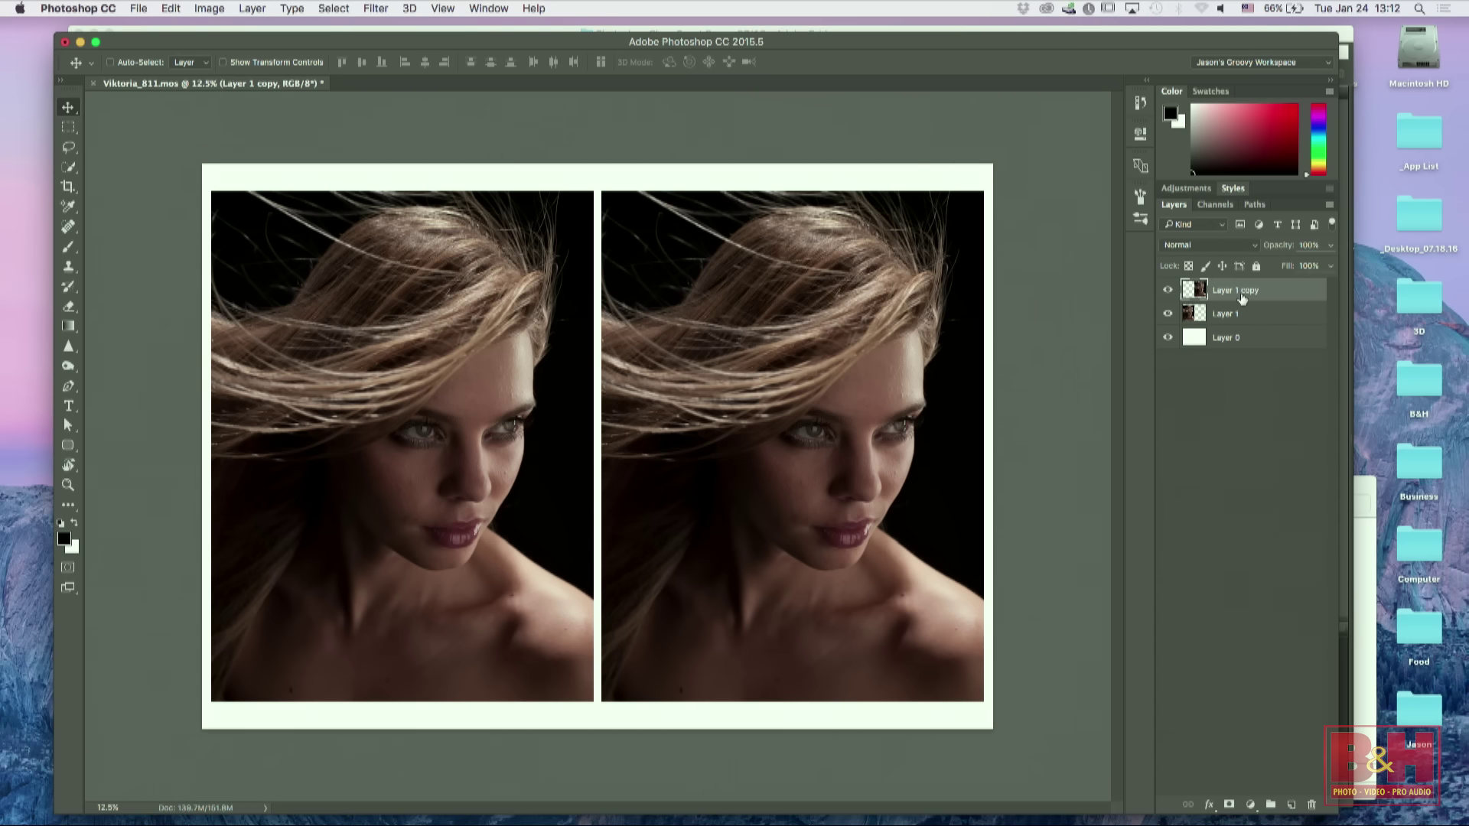
# Step: Convert the Layer 1 copy layer to a smart object and rename it Smart
pyautogui.rightClick(1280, 287)
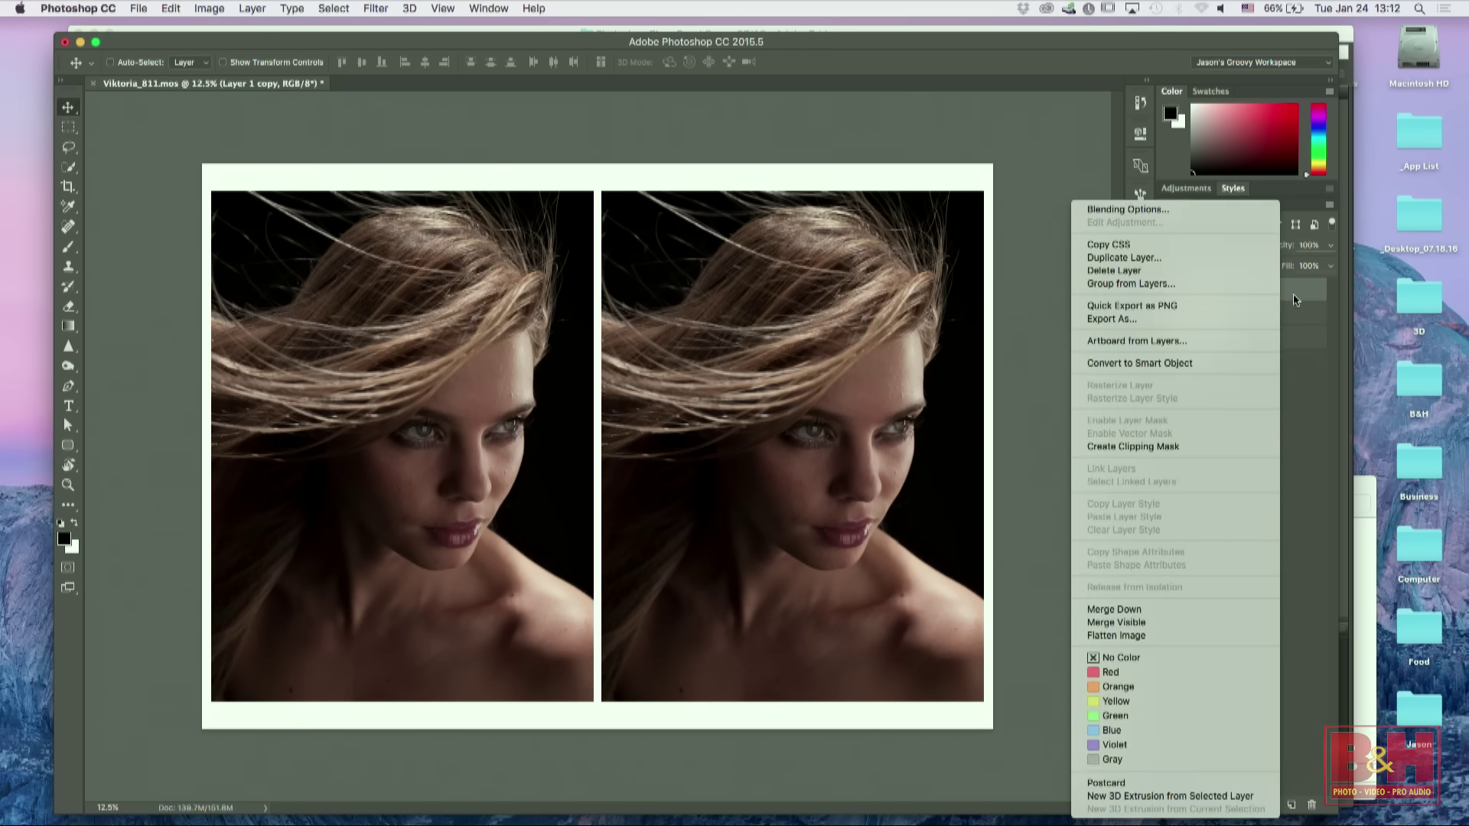
pyautogui.click(1182, 363)
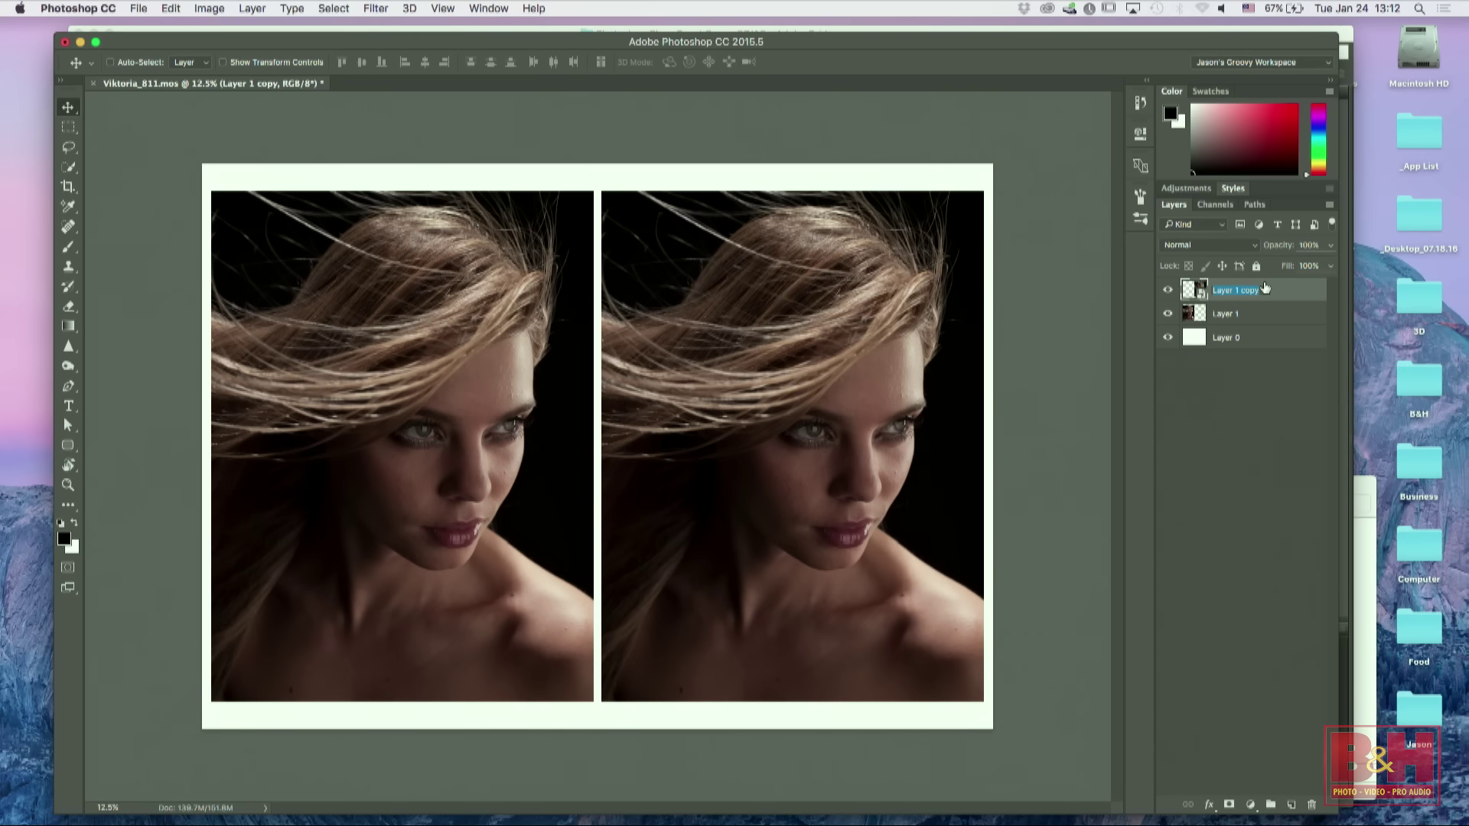
pyautogui.write('Smart')
# Step: Rename the regular photo layer, Layer 1, as Stupid
pyautogui.doubleClick(1228, 314)
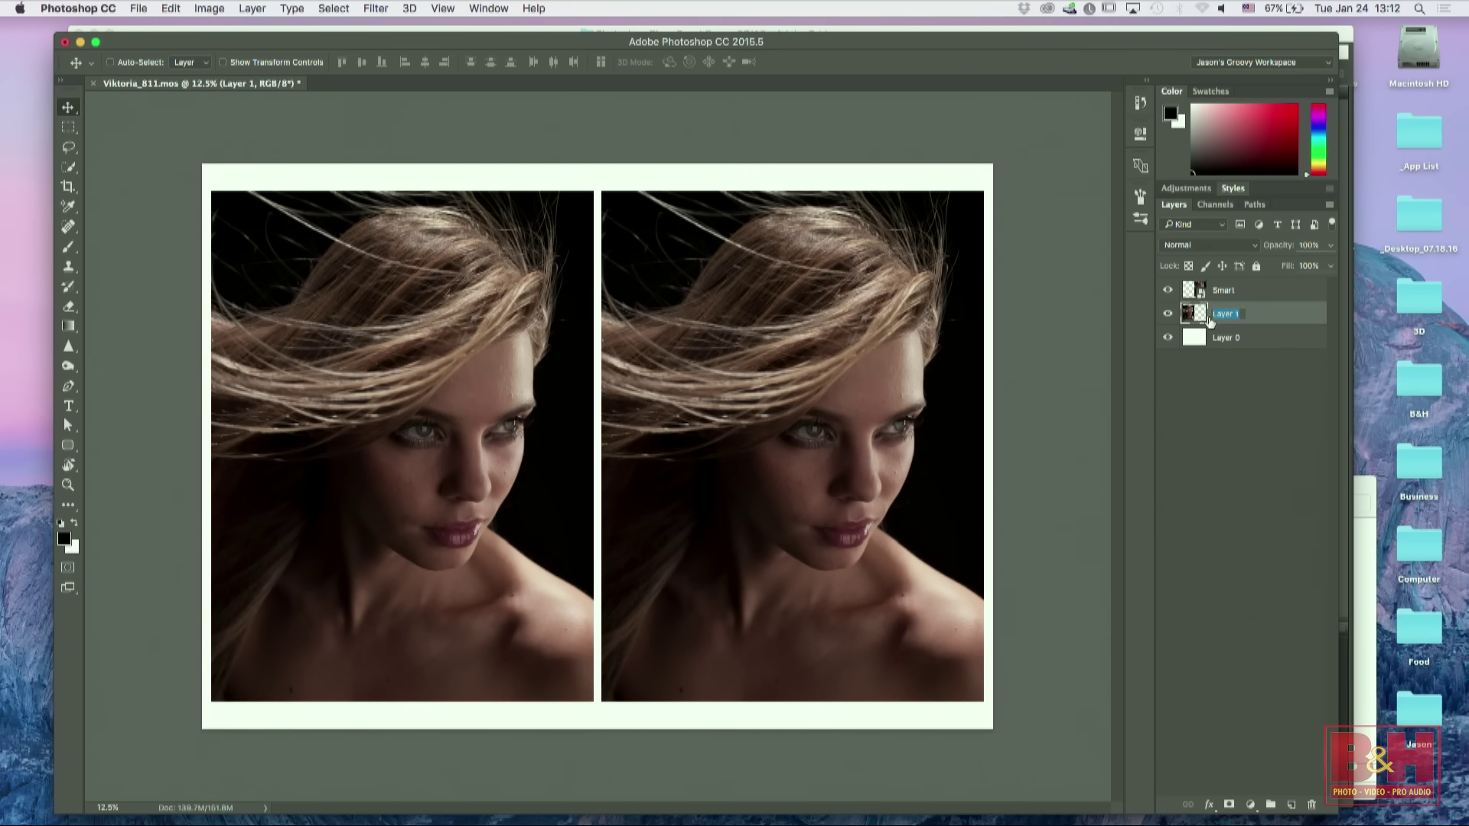
pyautogui.write('Stupid')
pyautogui.press('Return')
# Step: Select the Smart and Stupid layers together and scale both proportionally down to 5%
pyautogui.moveTo(1259, 287); pyautogui.dragTo(1265, 286)
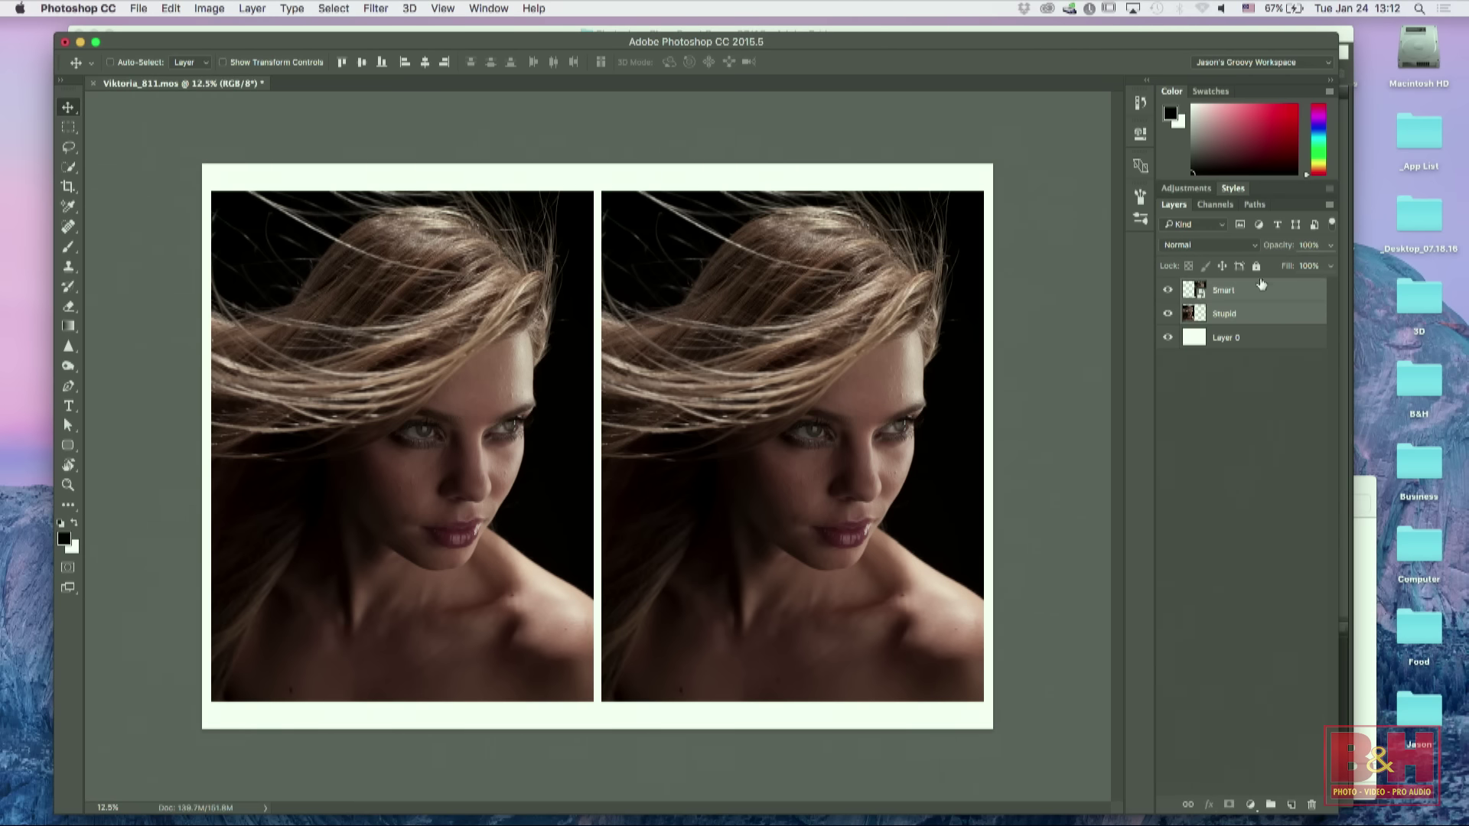
pyautogui.press('super')
pyautogui.press('super+t')
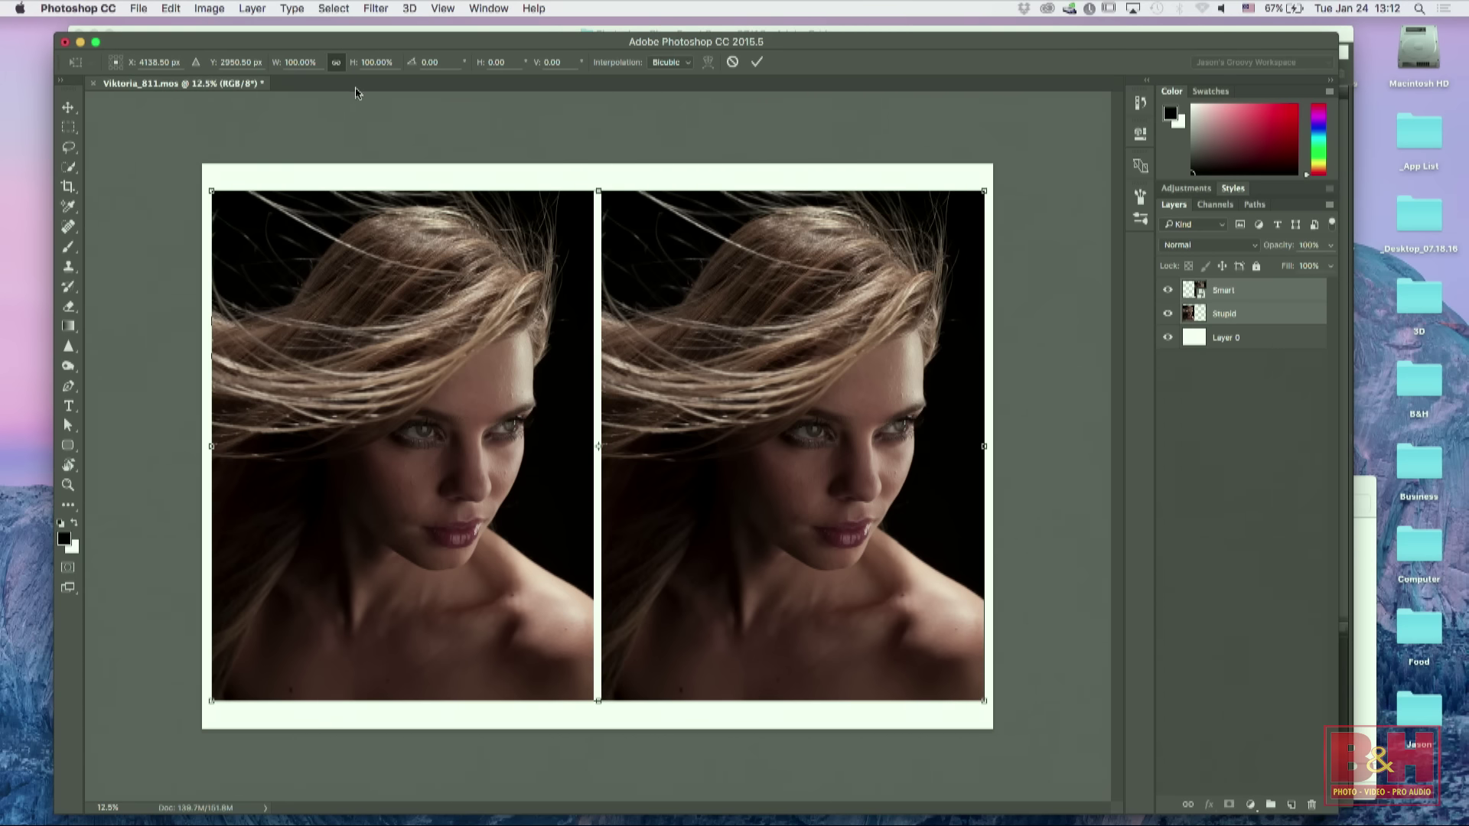
pyautogui.click(335, 62)
pyautogui.click(397, 61)
pyautogui.write('5')
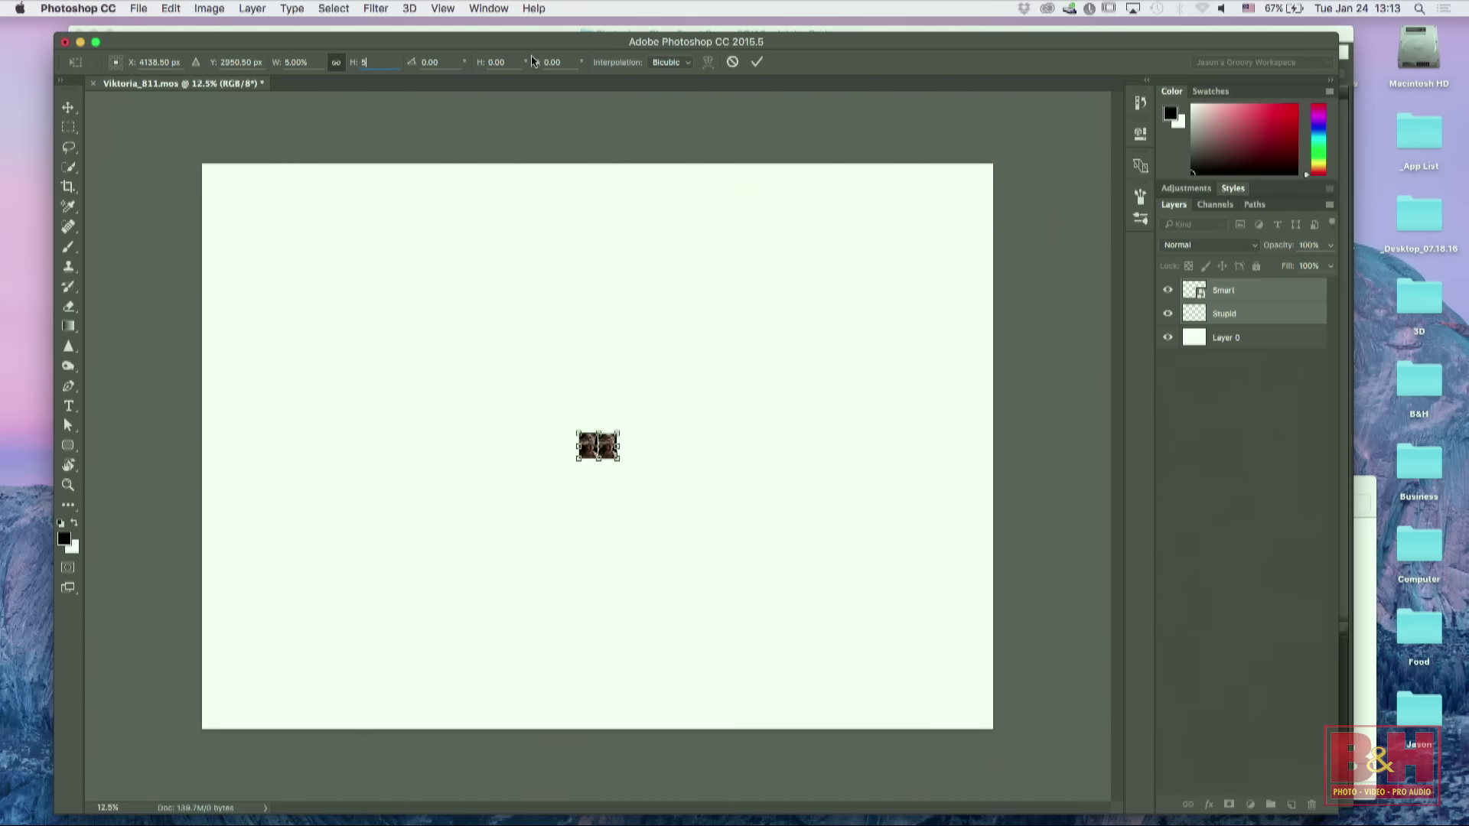
pyautogui.click(761, 64)
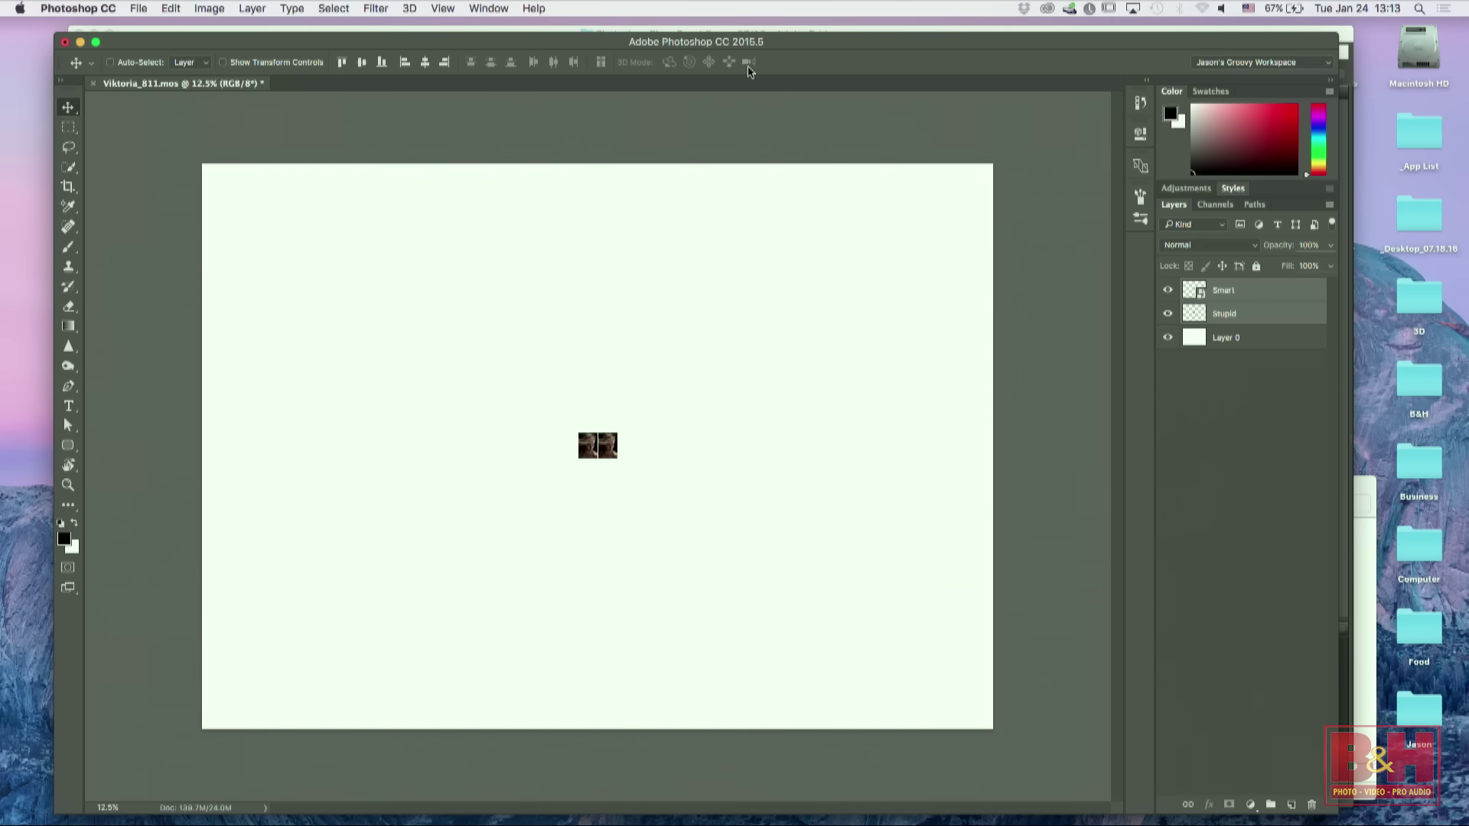
# Step: Enlarge the two tiny photos together until they span most of the canvas, leaving a wide white border
pyautogui.press('super+t')
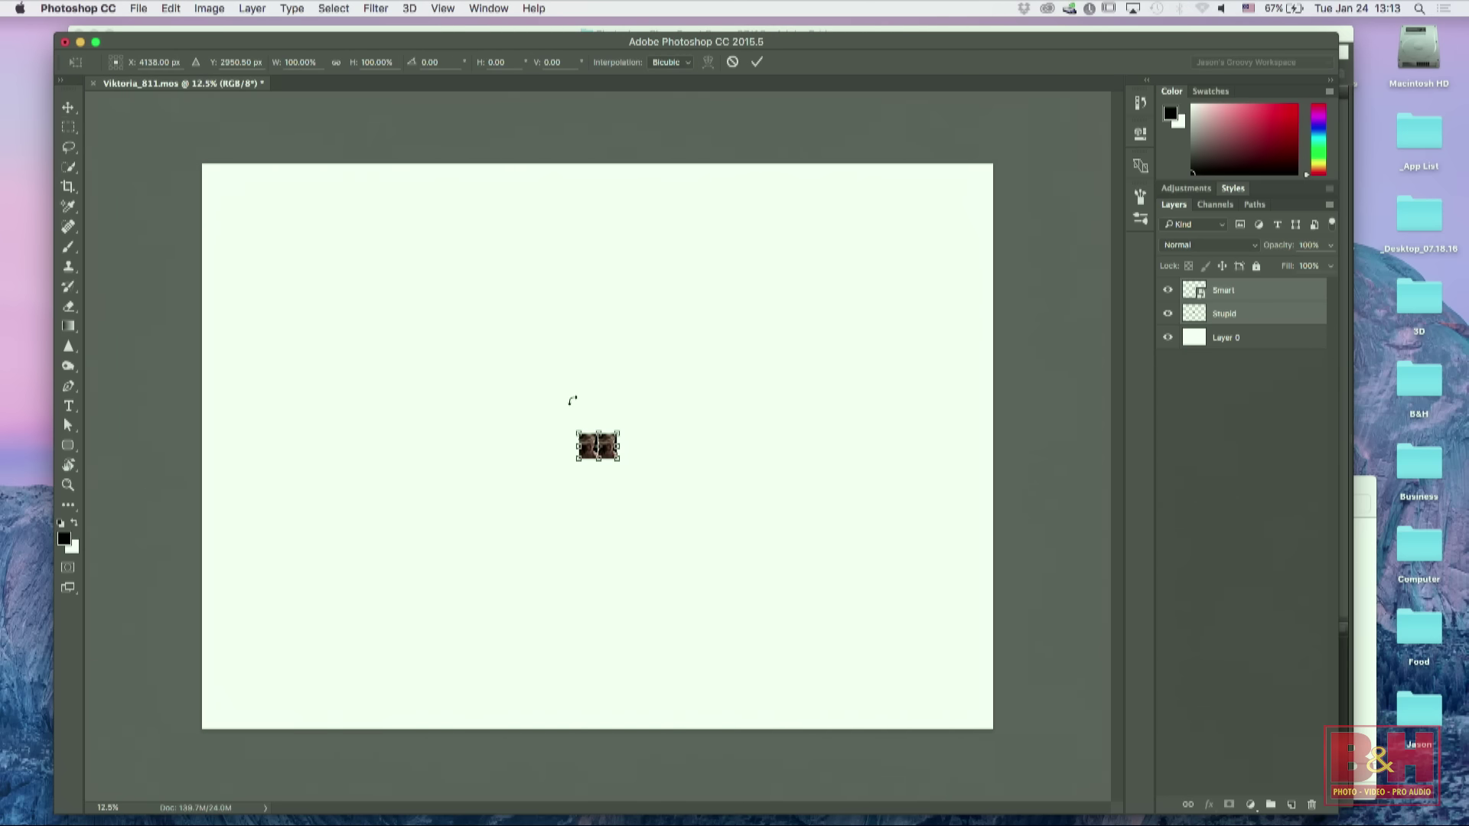
pyautogui.moveTo(575, 426); pyautogui.dragTo(312, 143)
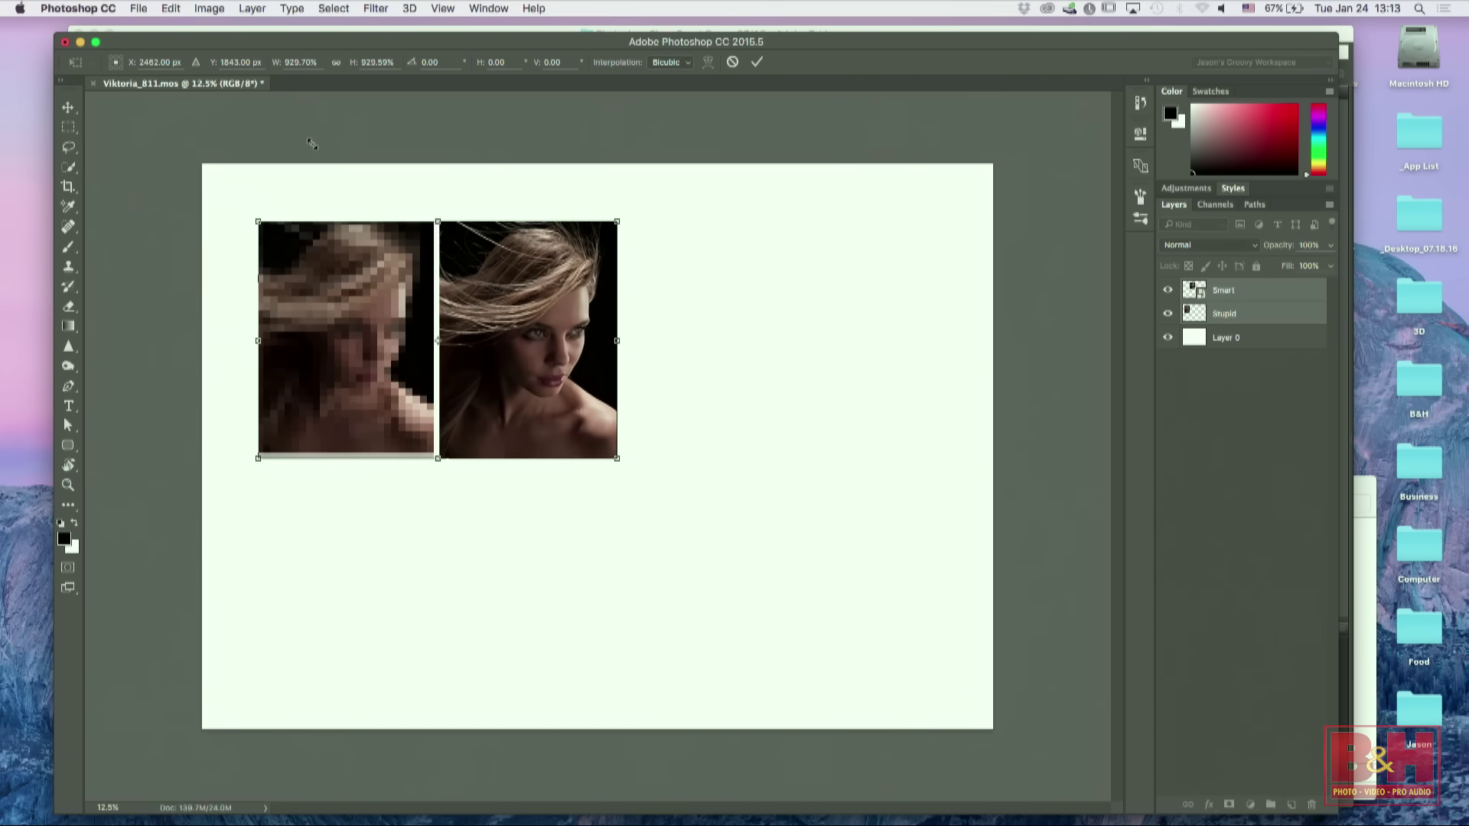
pyautogui.moveTo(684, 521); pyautogui.dragTo(933, 666)
pyautogui.click(757, 62)
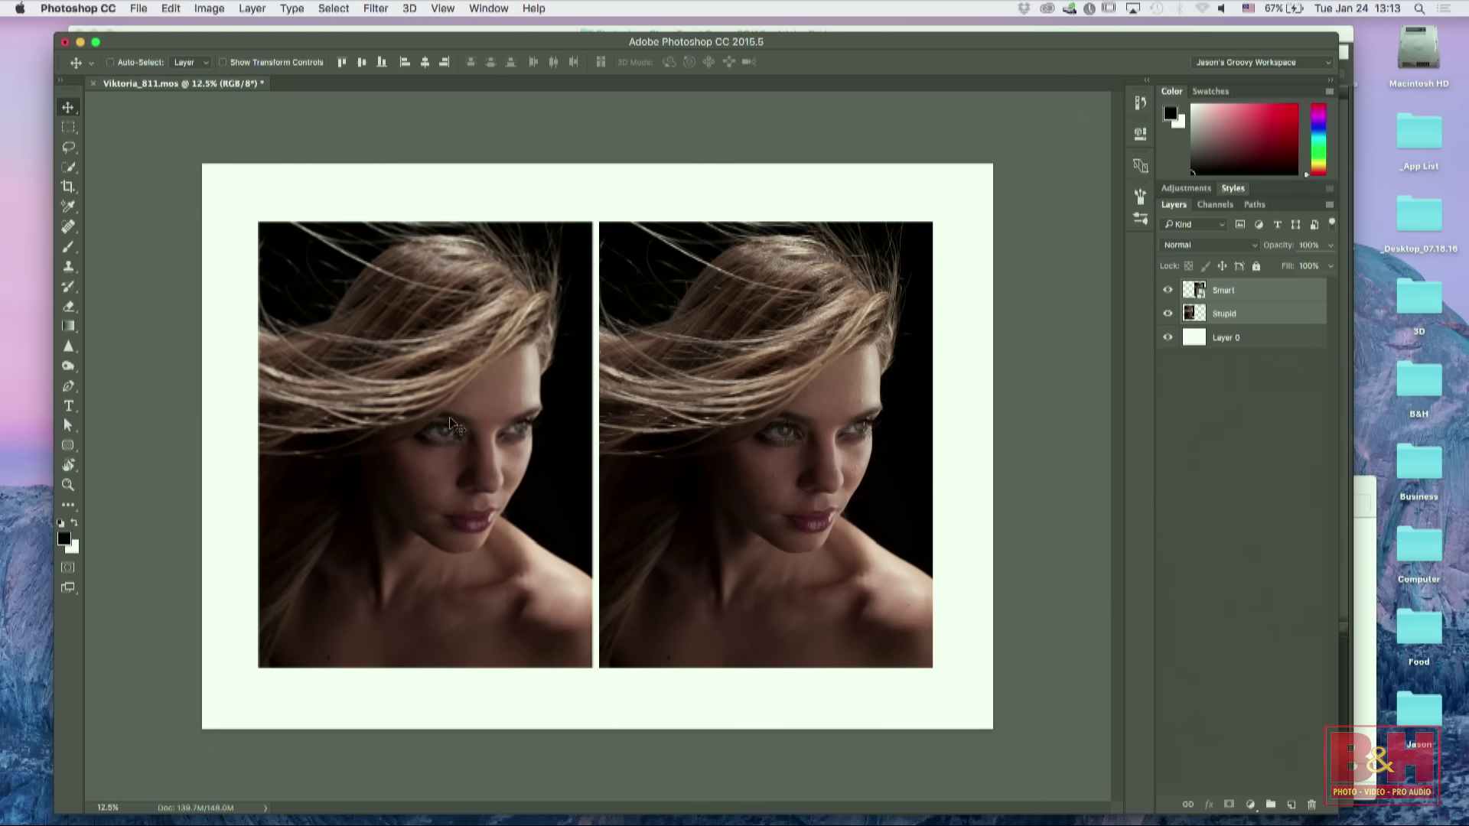
# Step: Shrink the Smart and Stupid layers together proportionally to 5% a second time
pyautogui.press('super+plus')
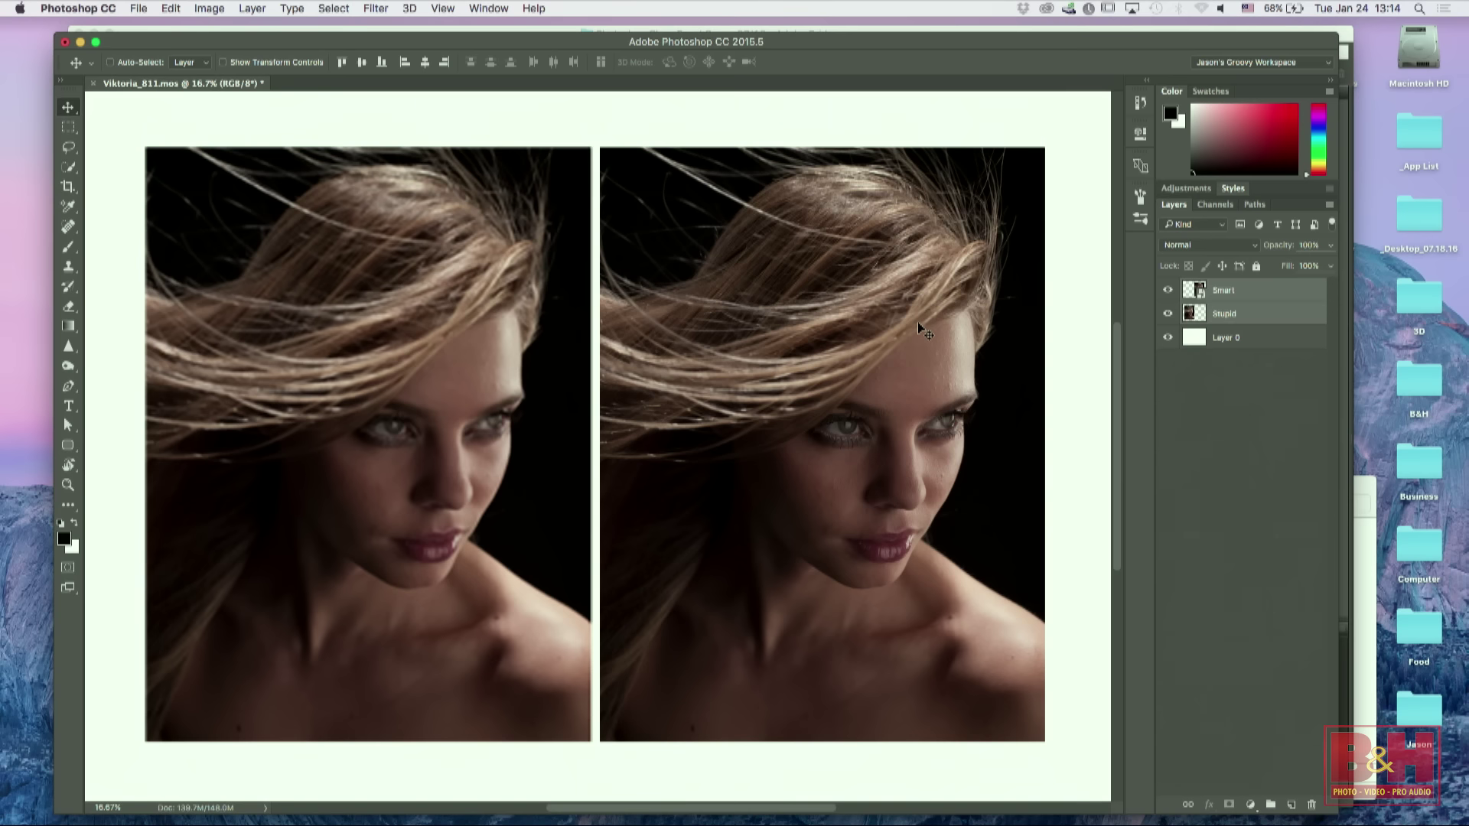
pyautogui.press('super+t')
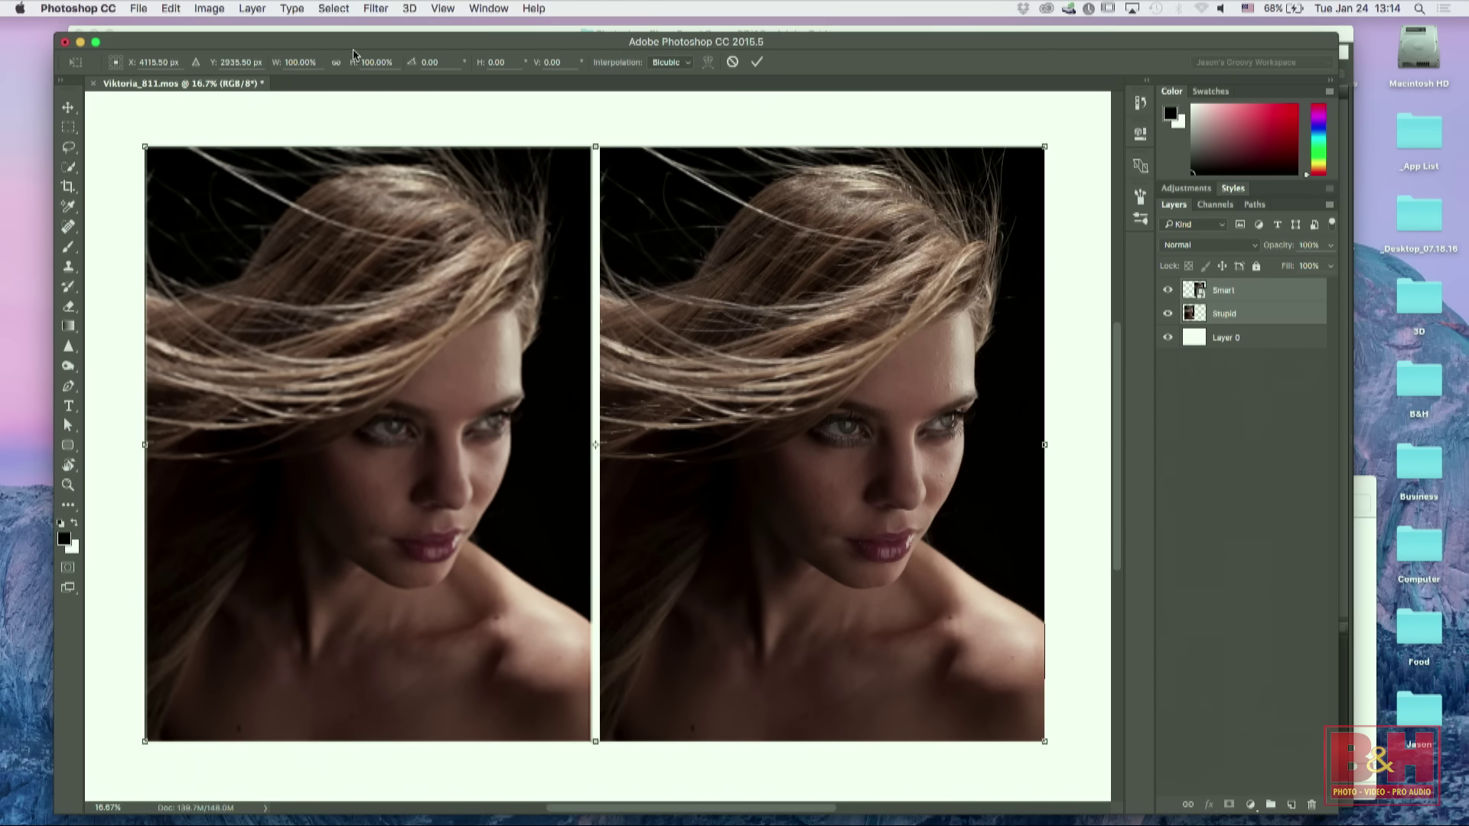
pyautogui.click(337, 63)
pyautogui.click(393, 61)
pyautogui.write('5')
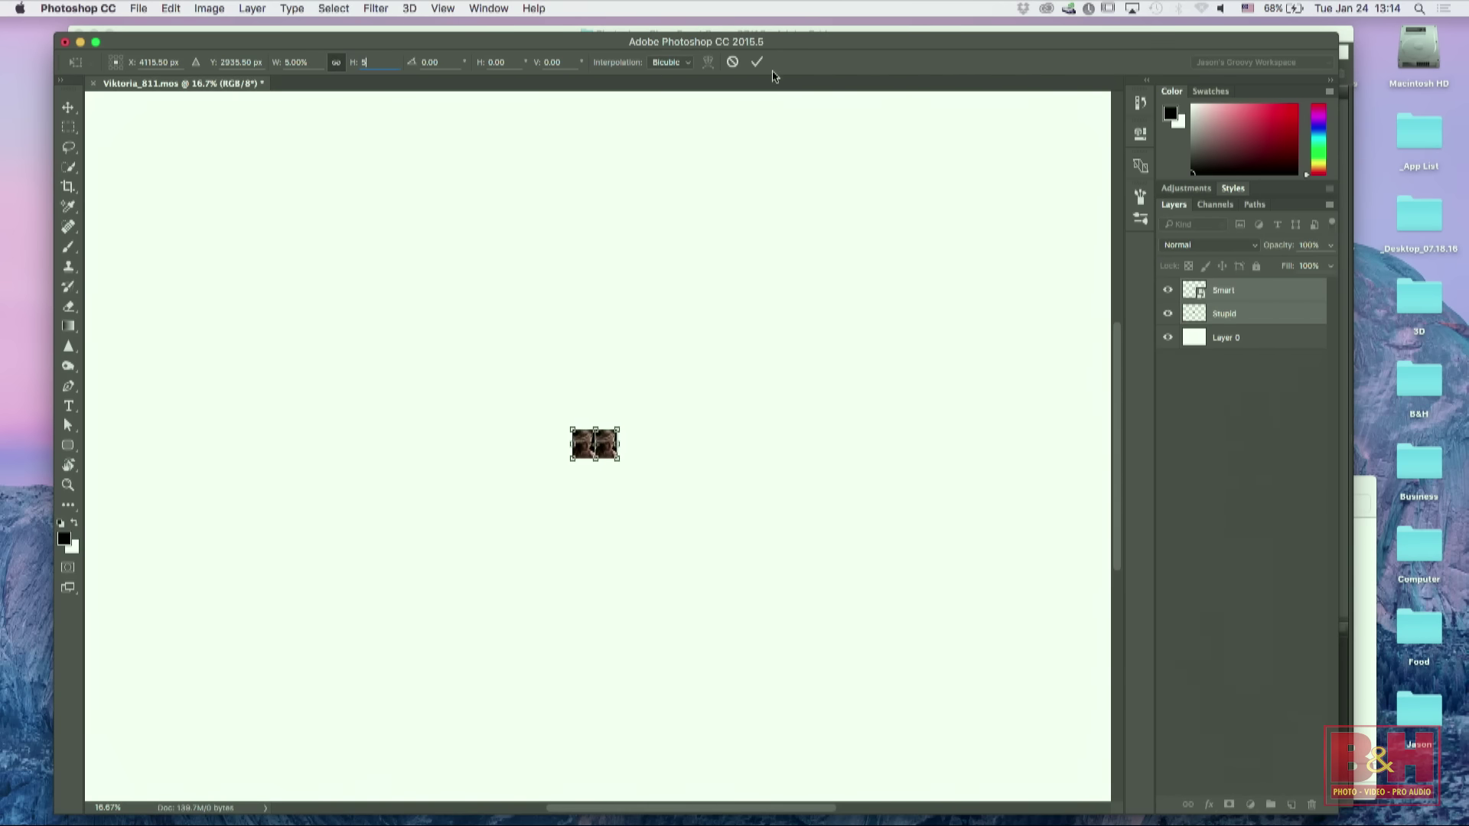
pyautogui.click(757, 62)
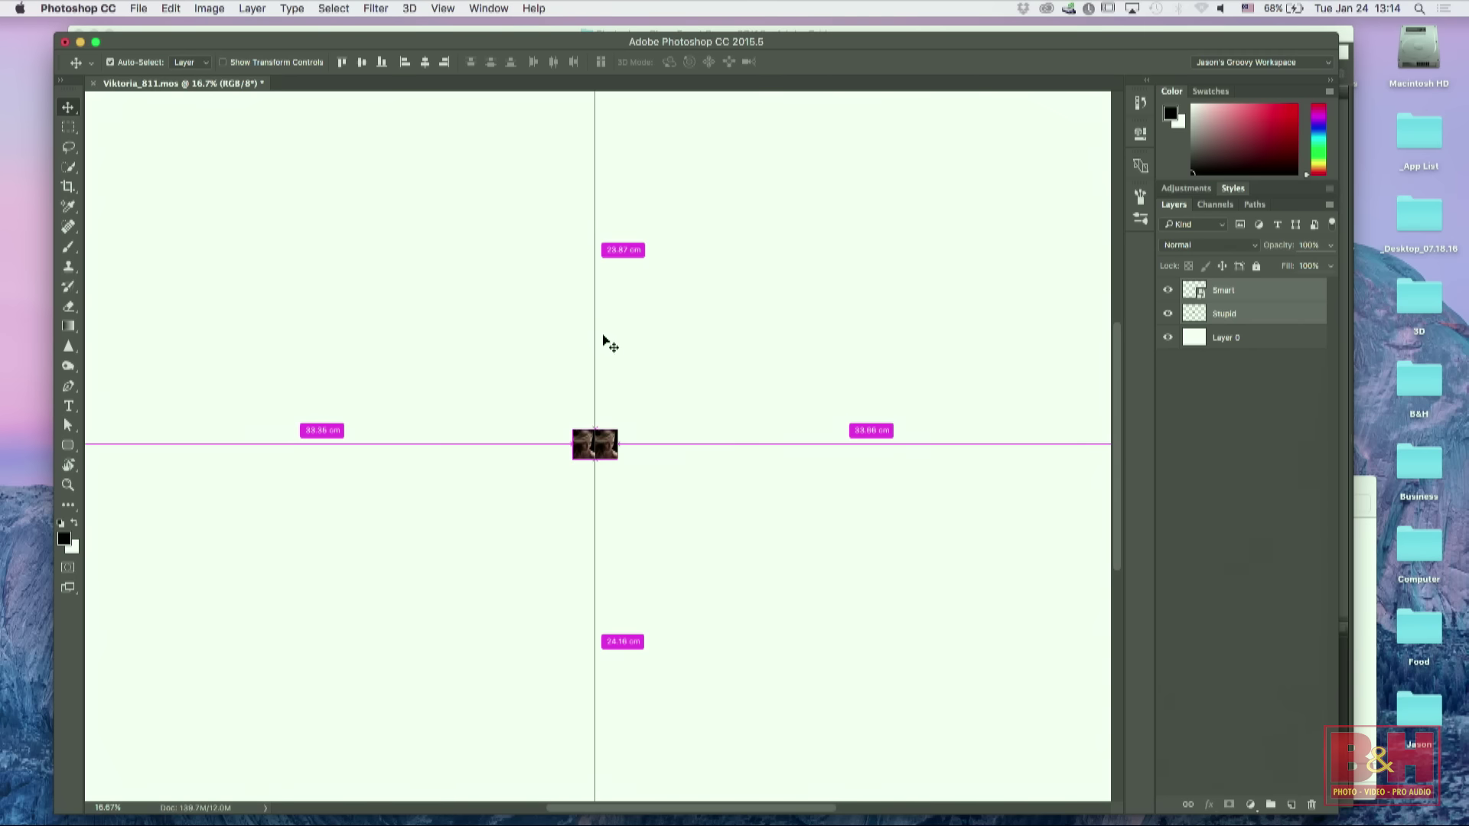
# Step: Scale both tiny photos back up to about 2123% width and 2191% height, nearly filling the canvas
pyautogui.press('super+t')
pyautogui.moveTo(596, 444); pyautogui.dragTo(487, 375)
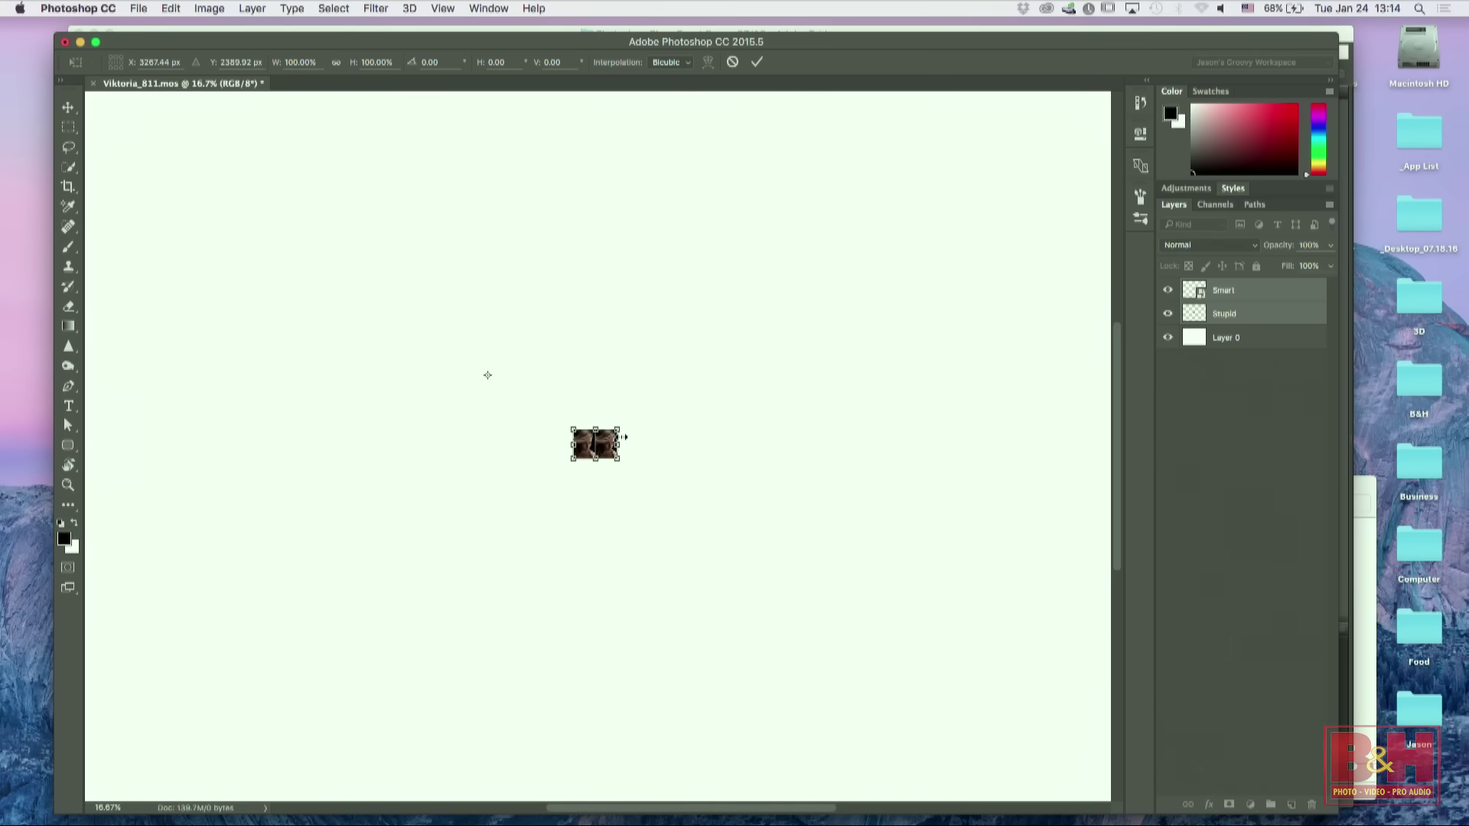
pyautogui.moveTo(607, 443); pyautogui.dragTo(1077, 771)
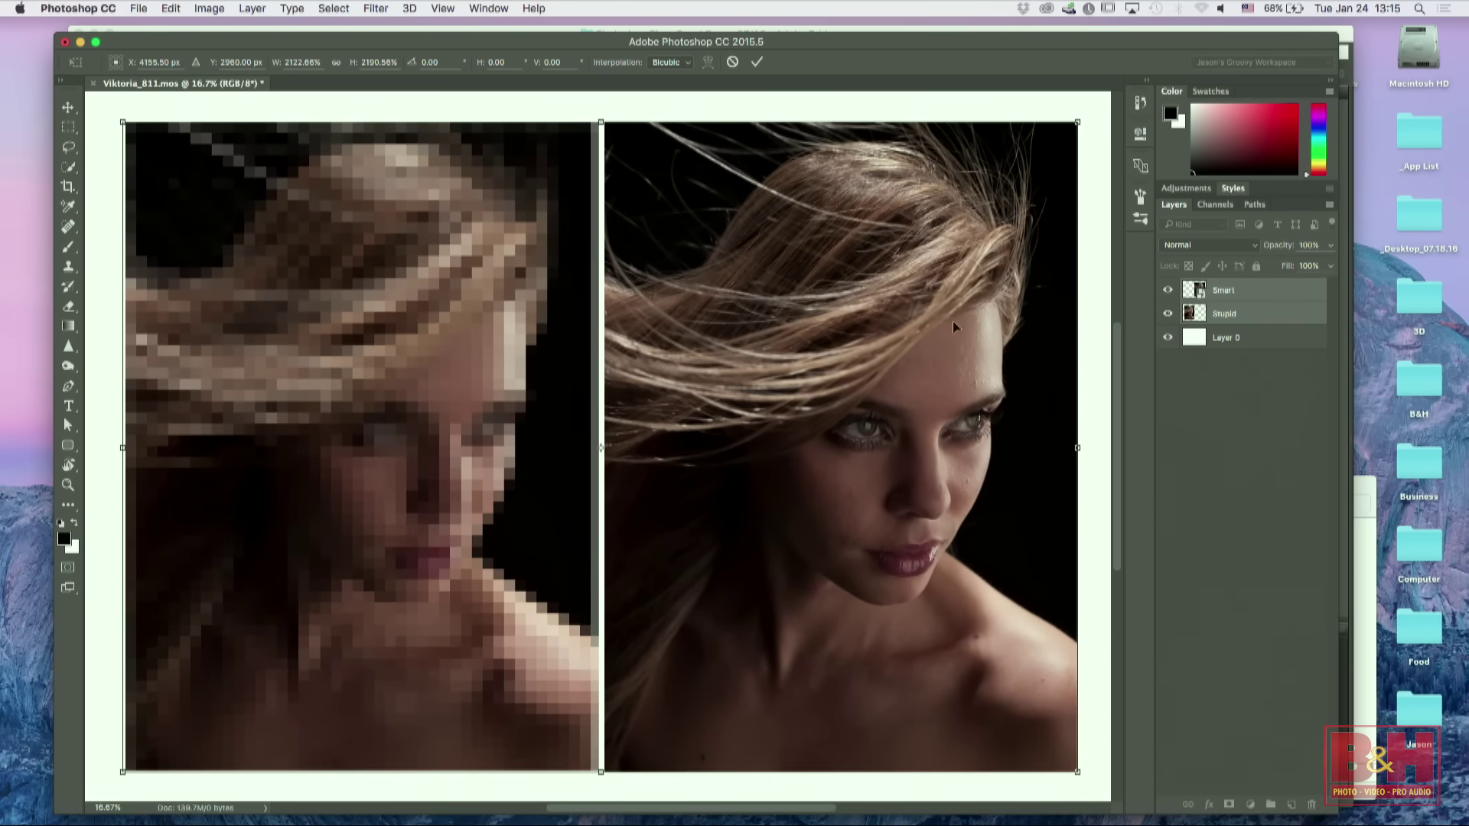
pyautogui.press('Return')
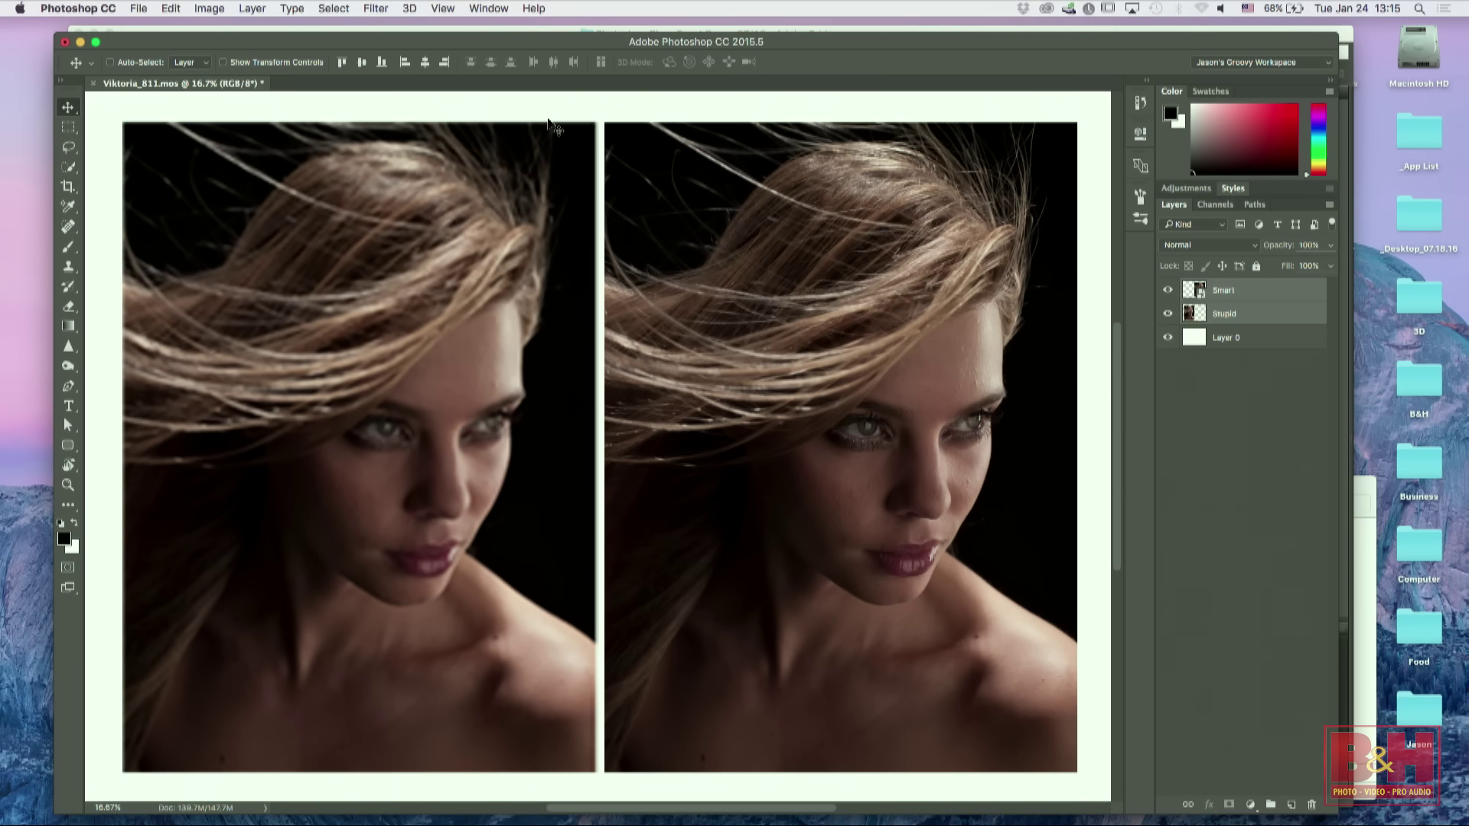
# Step: Close the side-by-side comparison document without saving it, and leave the file-opening dialog without choosing a file
pyautogui.press('super+w')
pyautogui.click(686, 287)
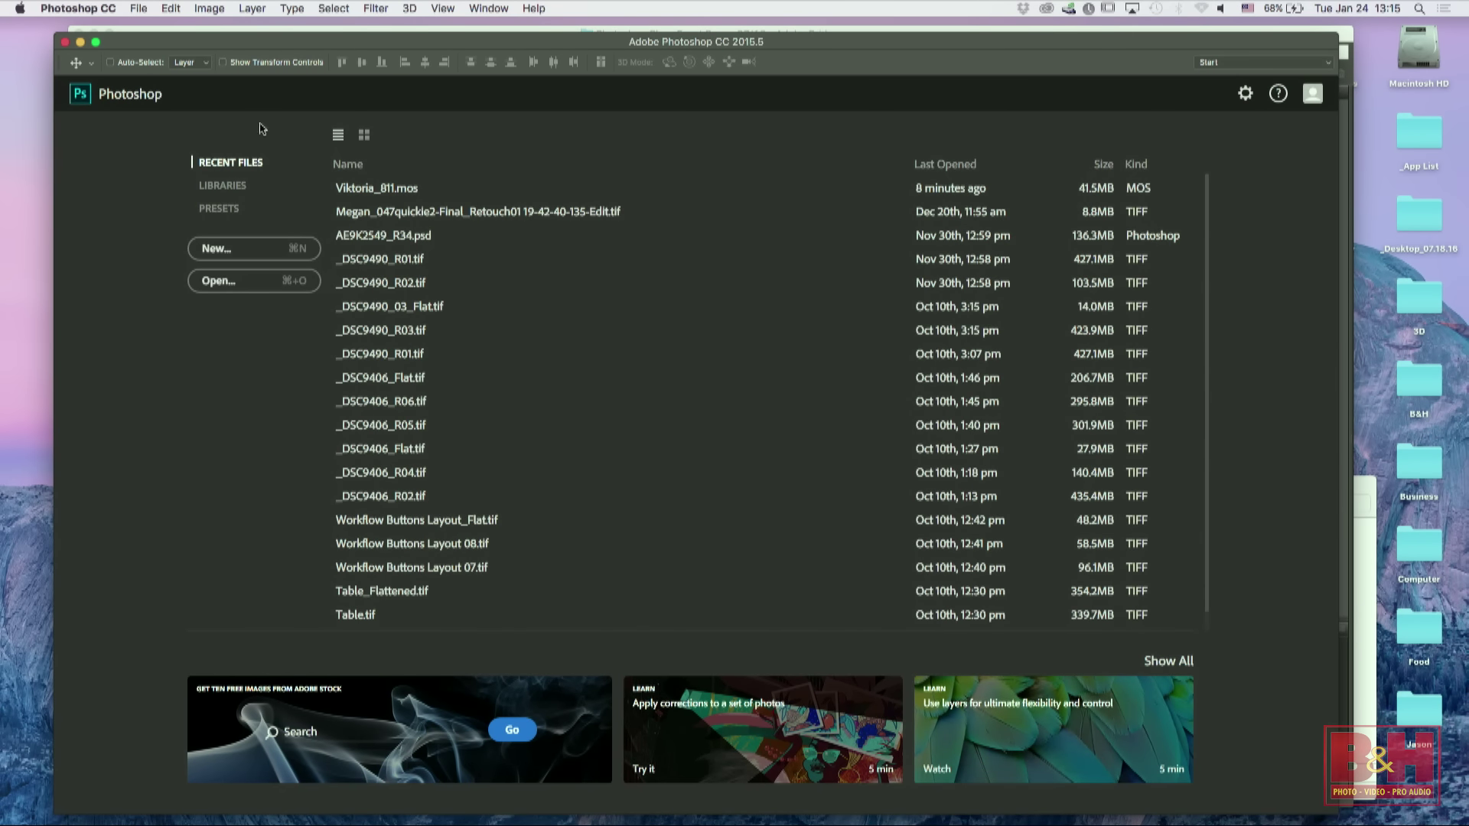
pyautogui.click(258, 276)
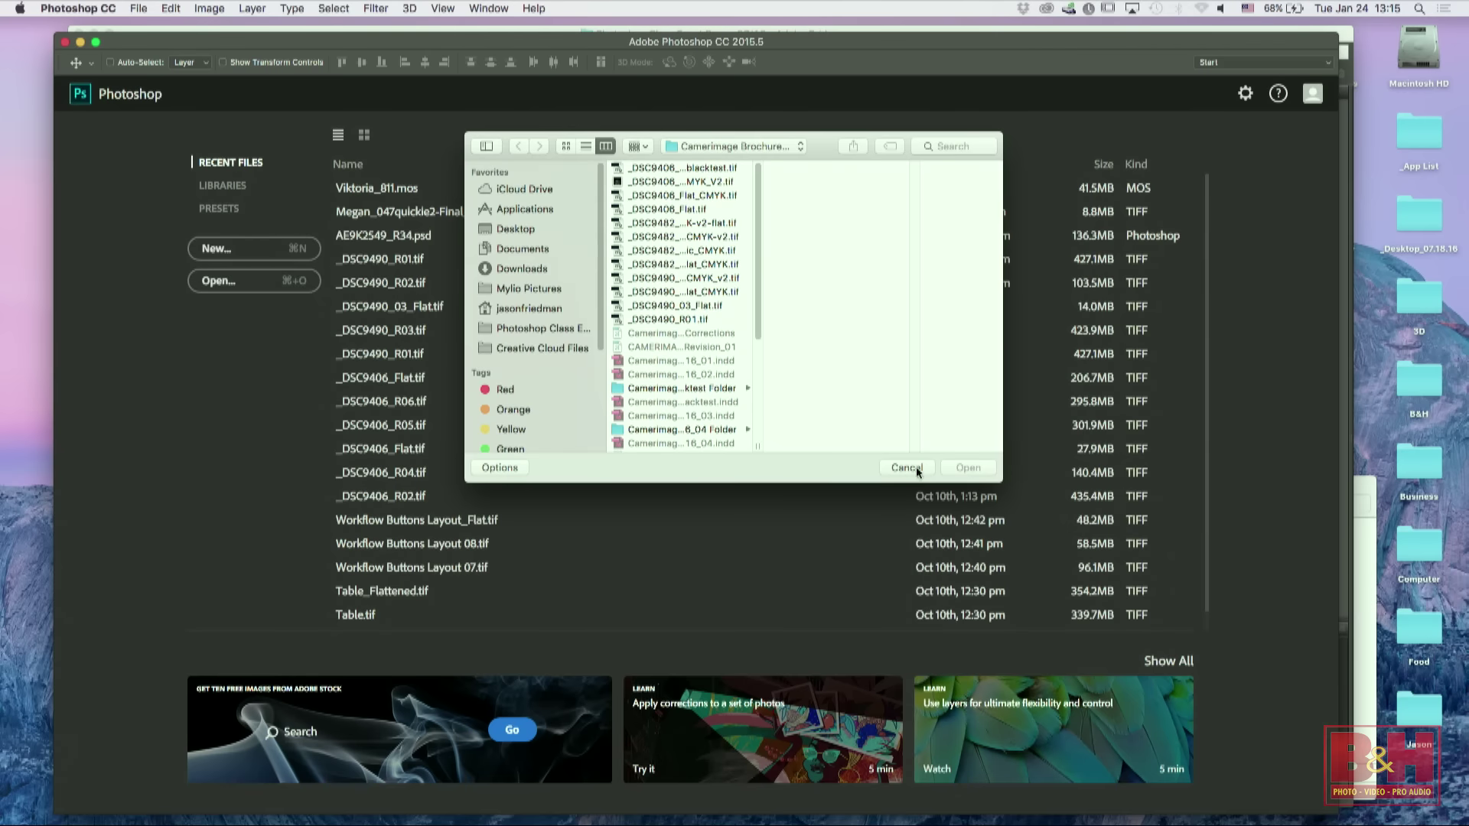
pyautogui.click(907, 468)
# Step: Switch to Adobe Bridge and open the guitarist photo _DSC3339.psd in Photoshop
pyautogui.press('super+Tab')
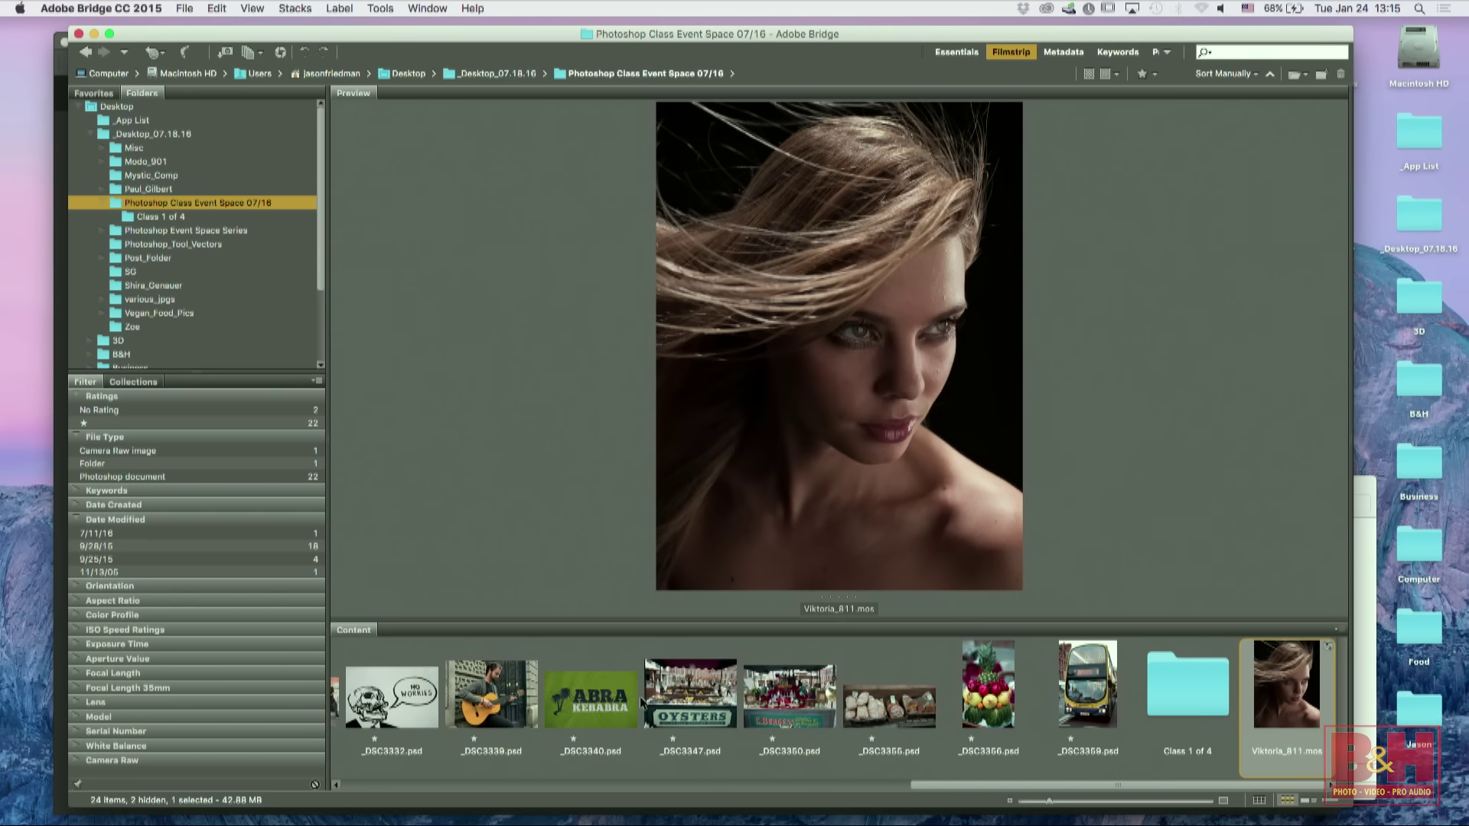
pyautogui.moveTo(1003, 780); pyautogui.dragTo(878, 805)
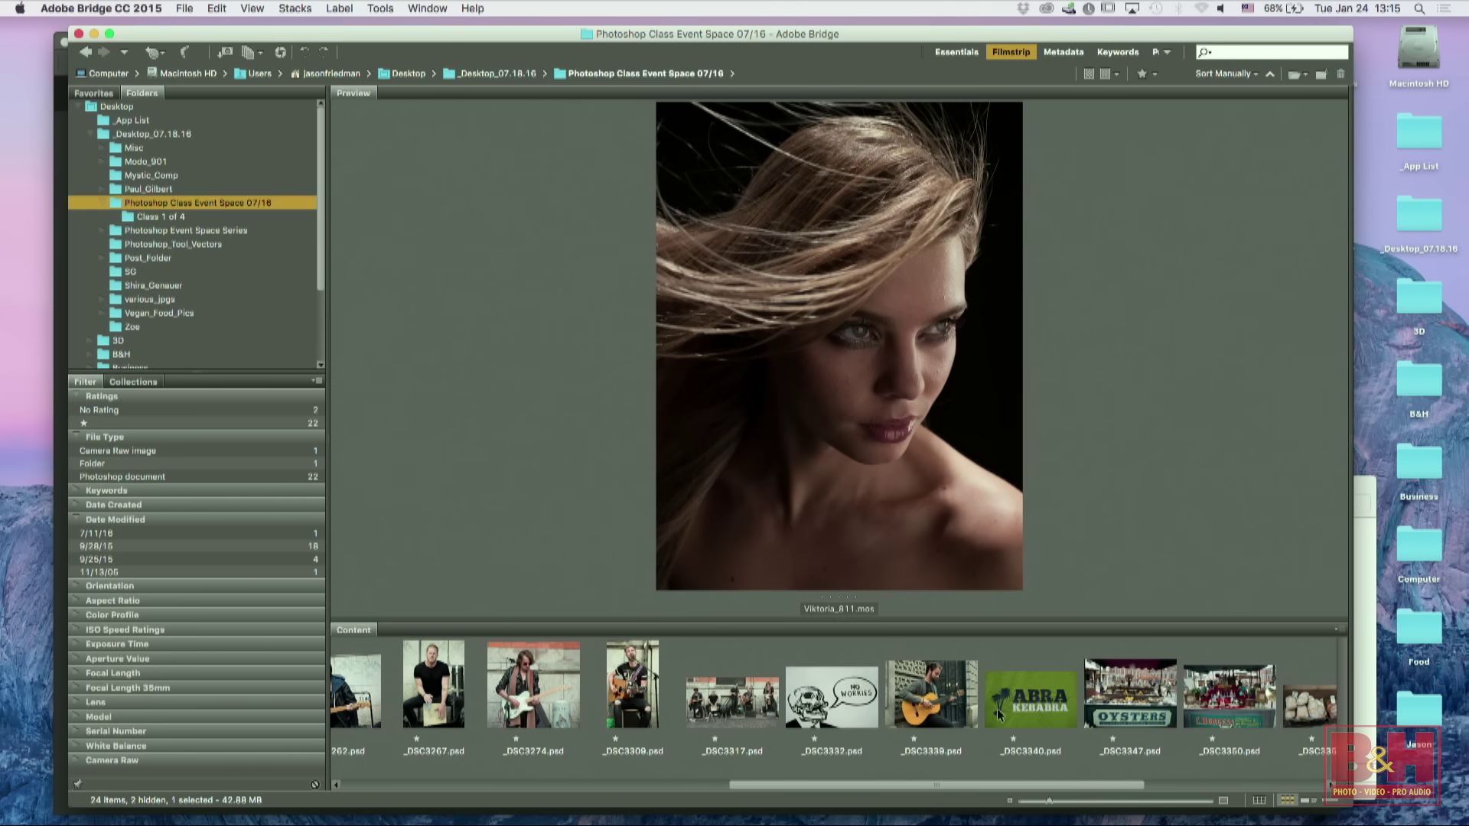
pyautogui.click(938, 669)
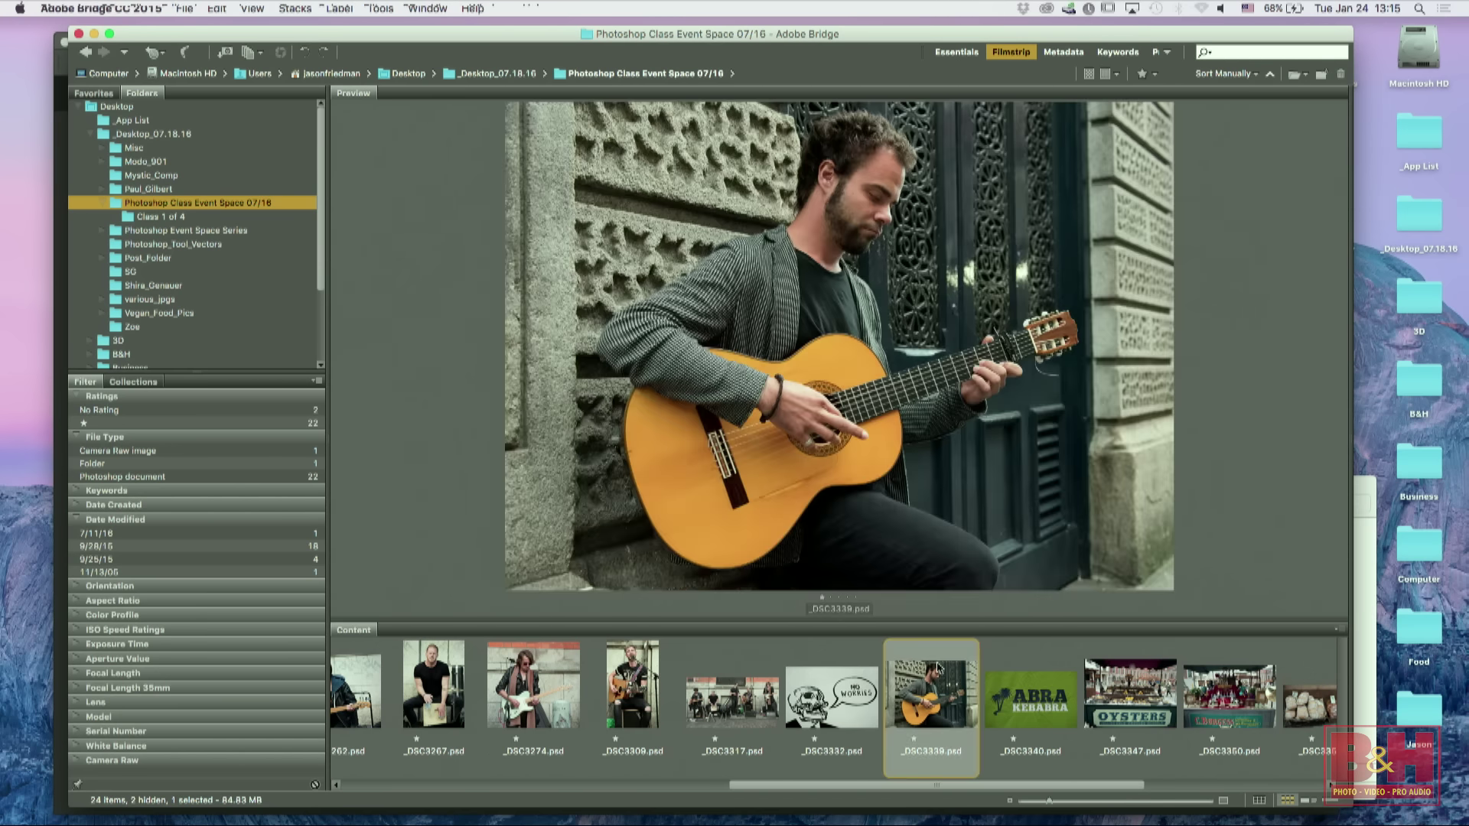
pyautogui.doubleClick(938, 668)
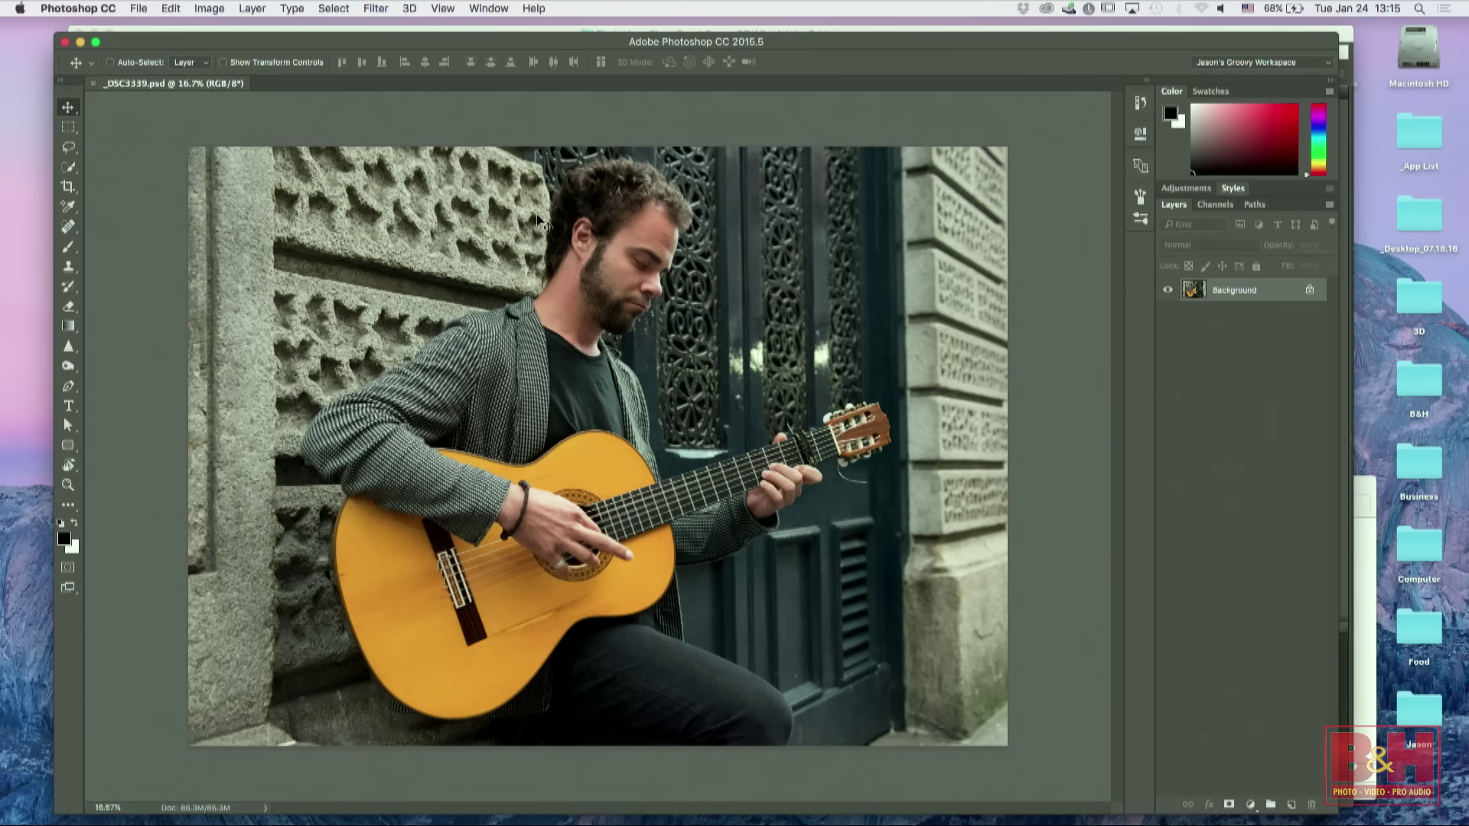
# Step: Return to Adobe Bridge and open the raw portrait Viktoria_811.mos in Camera Raw
pyautogui.press('super+Tab')
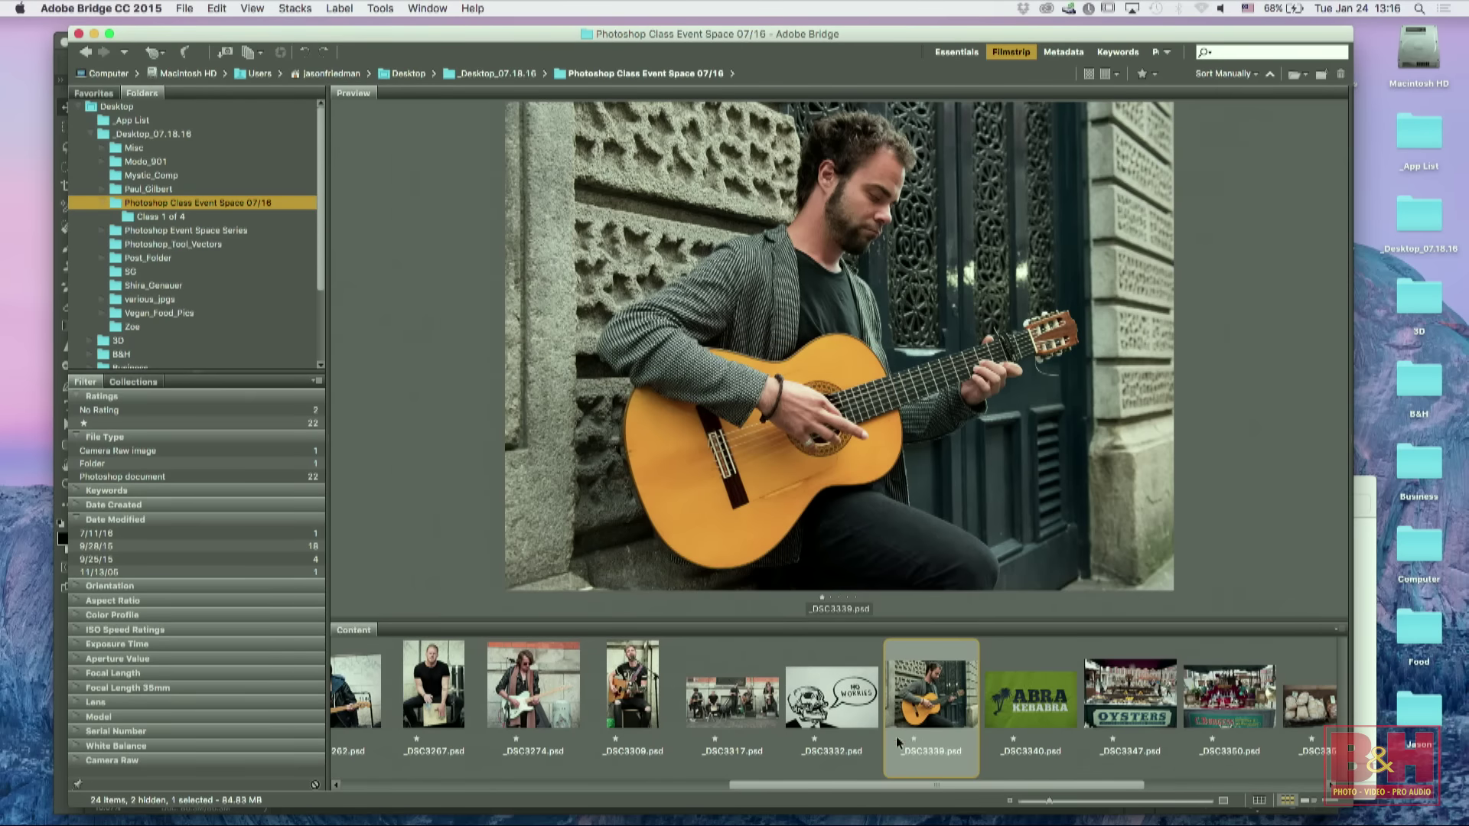
pyautogui.moveTo(891, 780); pyautogui.dragTo(1079, 801)
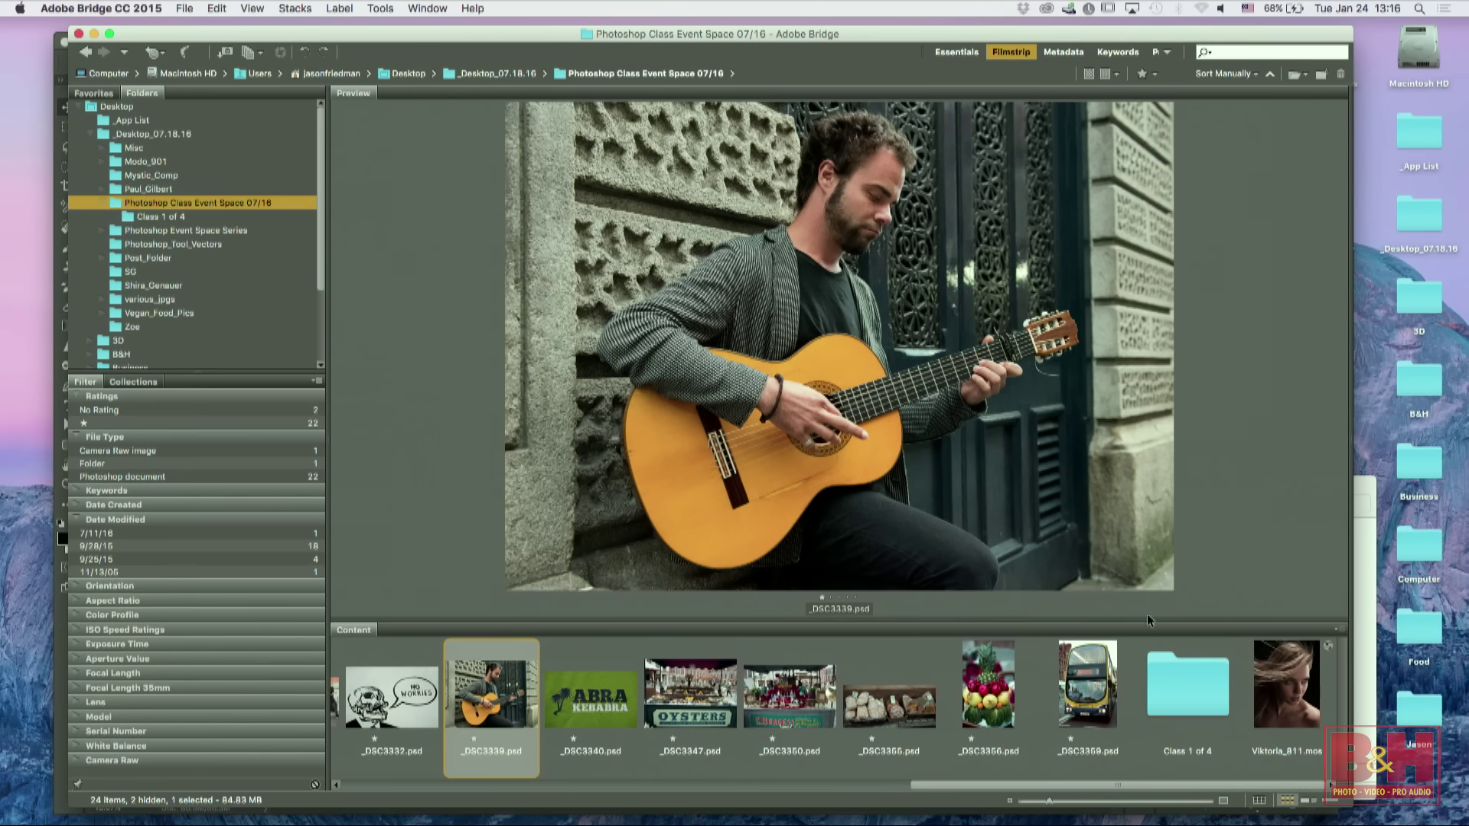
pyautogui.click(1279, 688)
pyautogui.press('super+Tab')
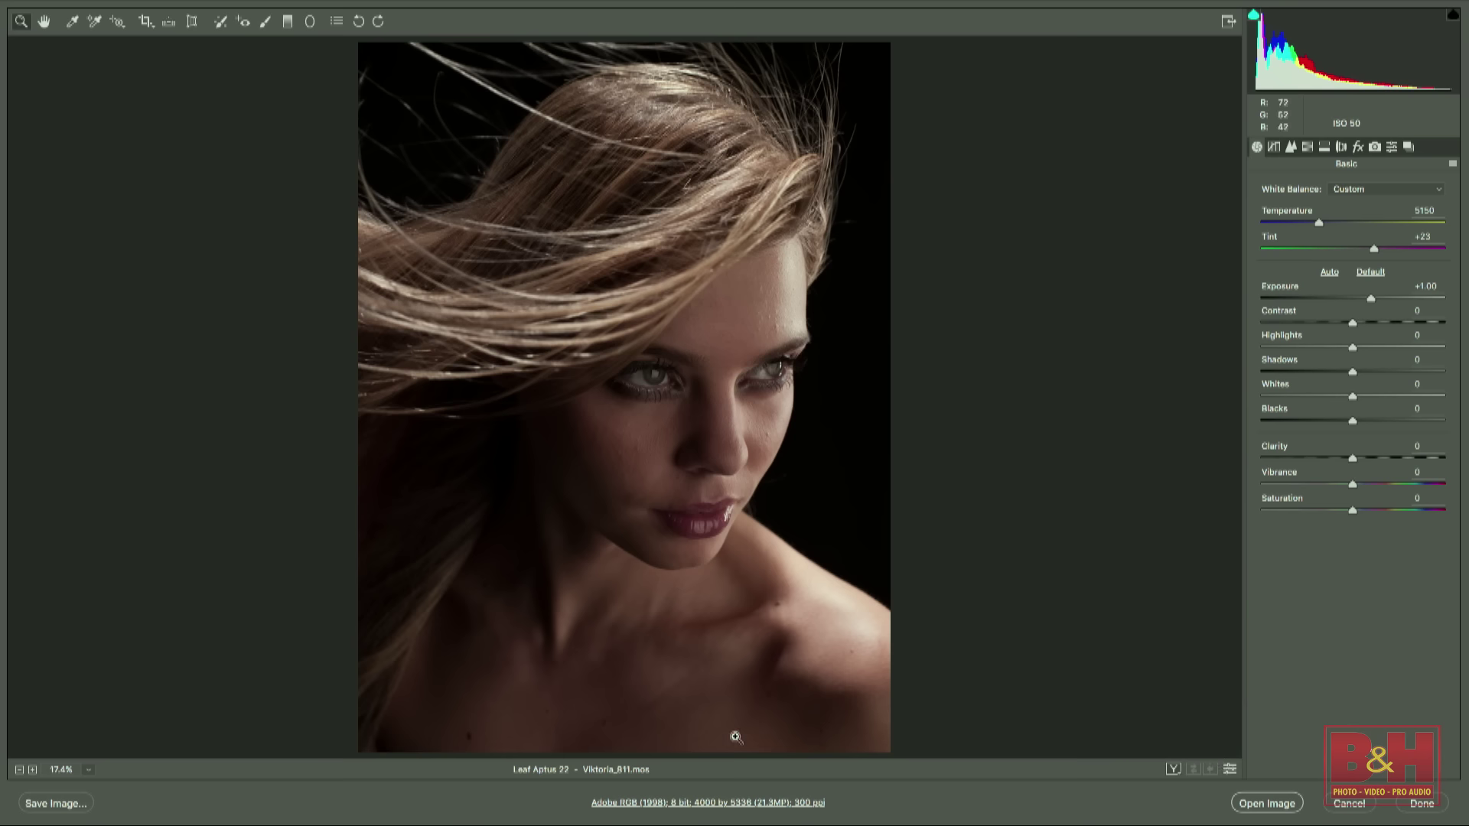
# Step: Enable Open in Photoshop as Smart Objects in the workflow options and open the raw portrait as an object
pyautogui.click(710, 803)
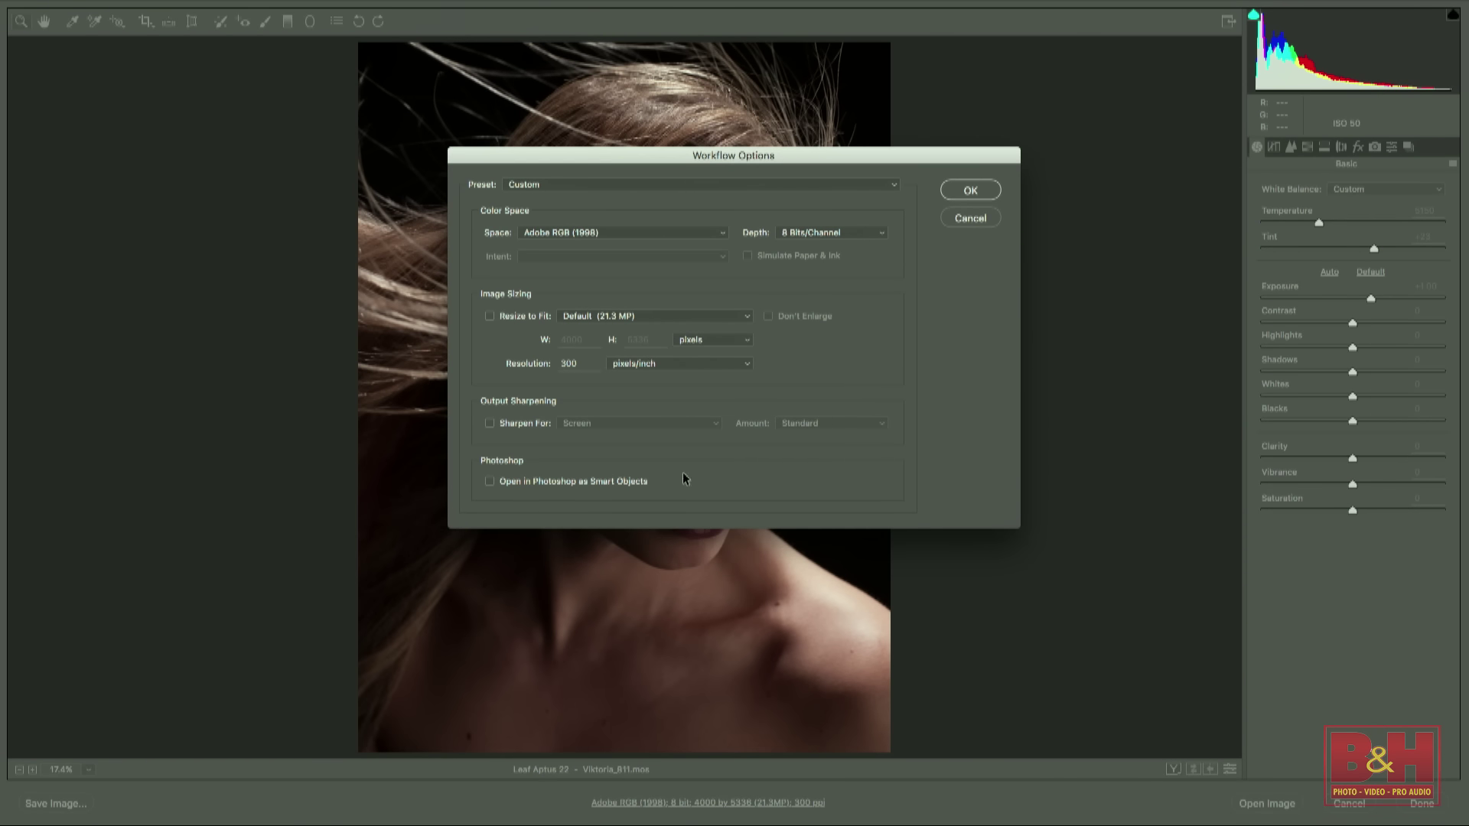
pyautogui.click(490, 482)
pyautogui.click(970, 190)
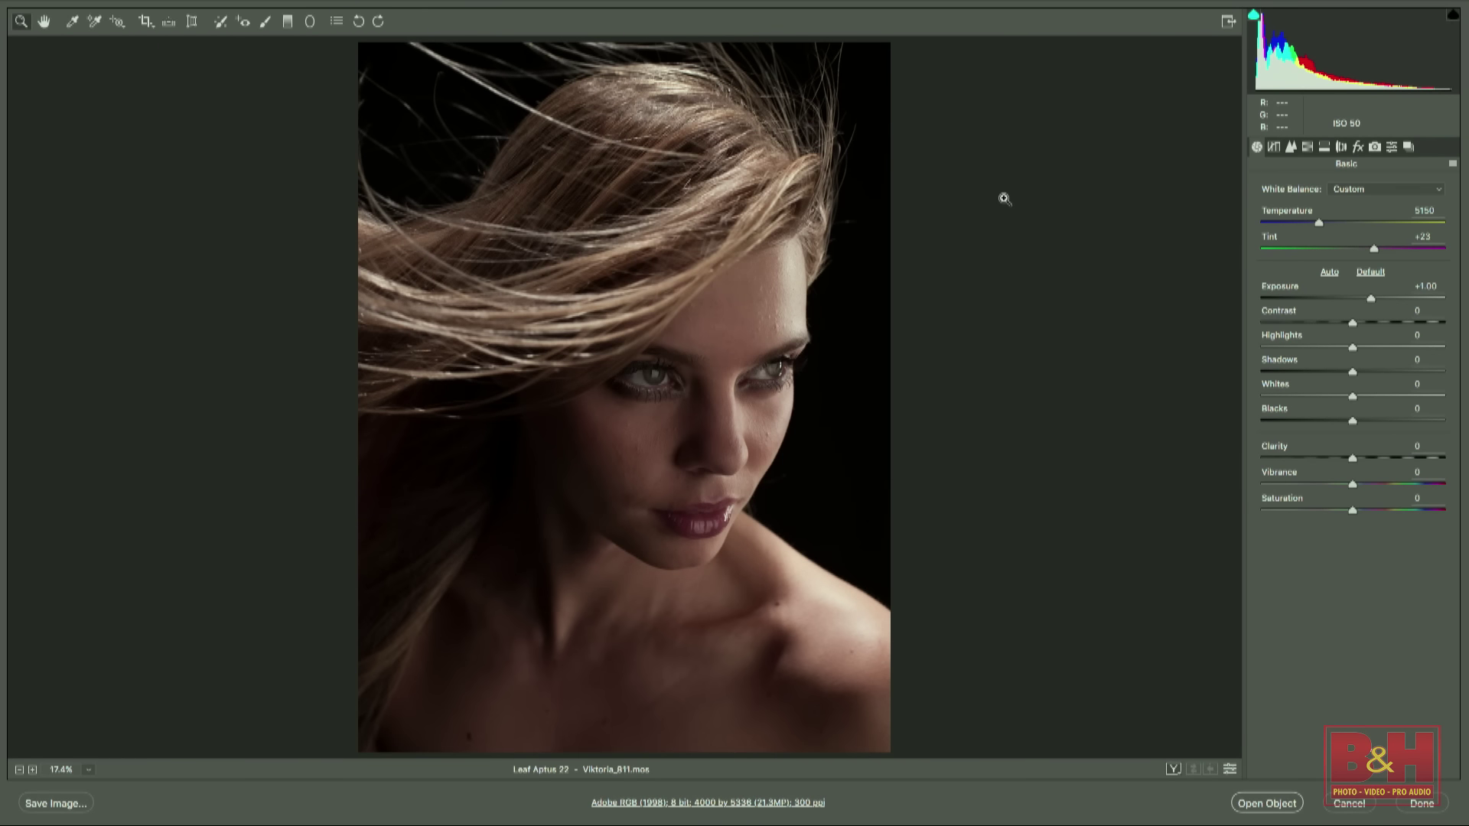
pyautogui.click(1268, 804)
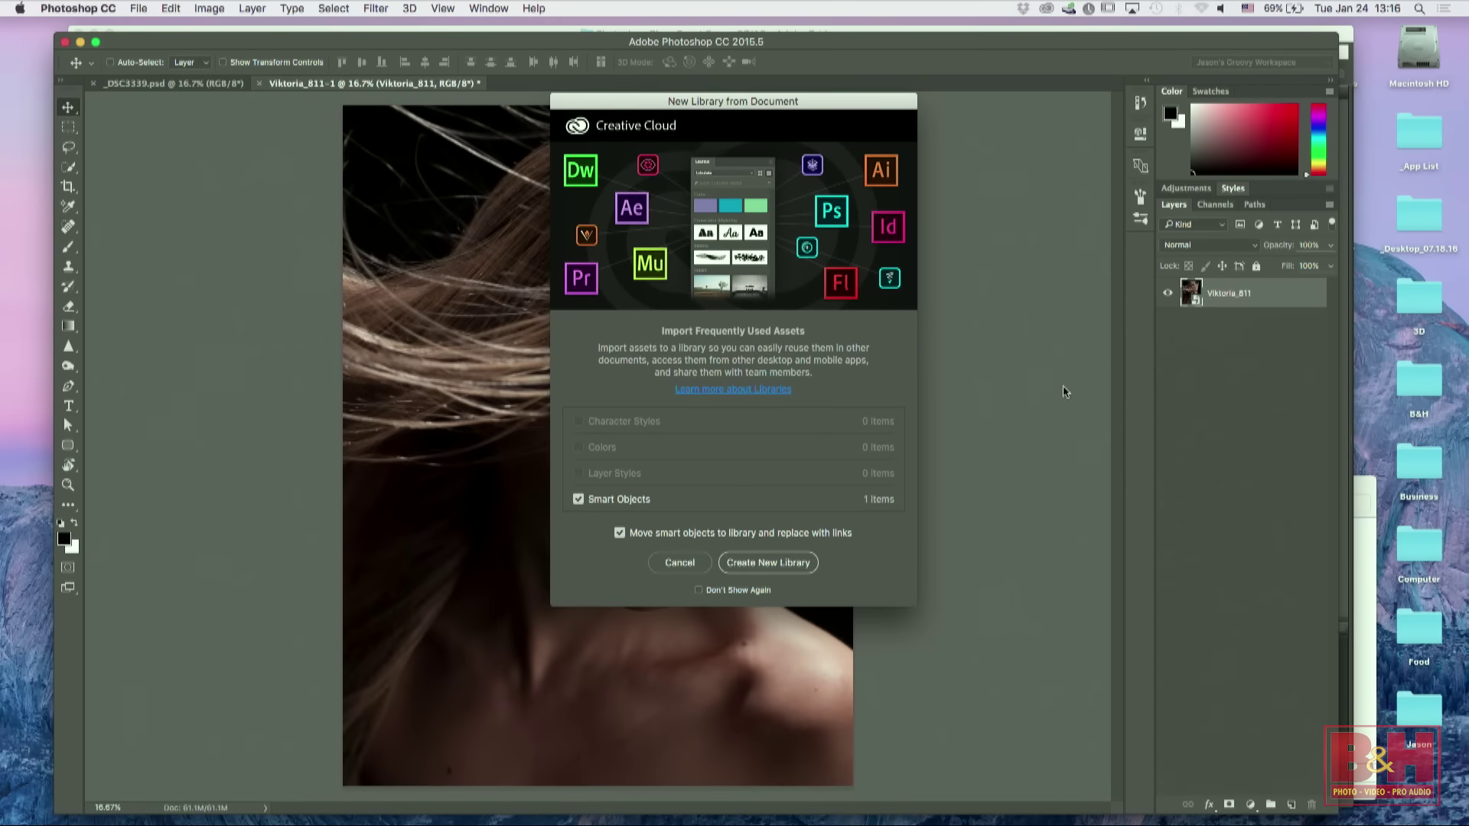
# Step: Dismiss the New Library from Document offer without creating a library and set it not to show again
pyautogui.moveTo(654, 102); pyautogui.dragTo(779, 153)
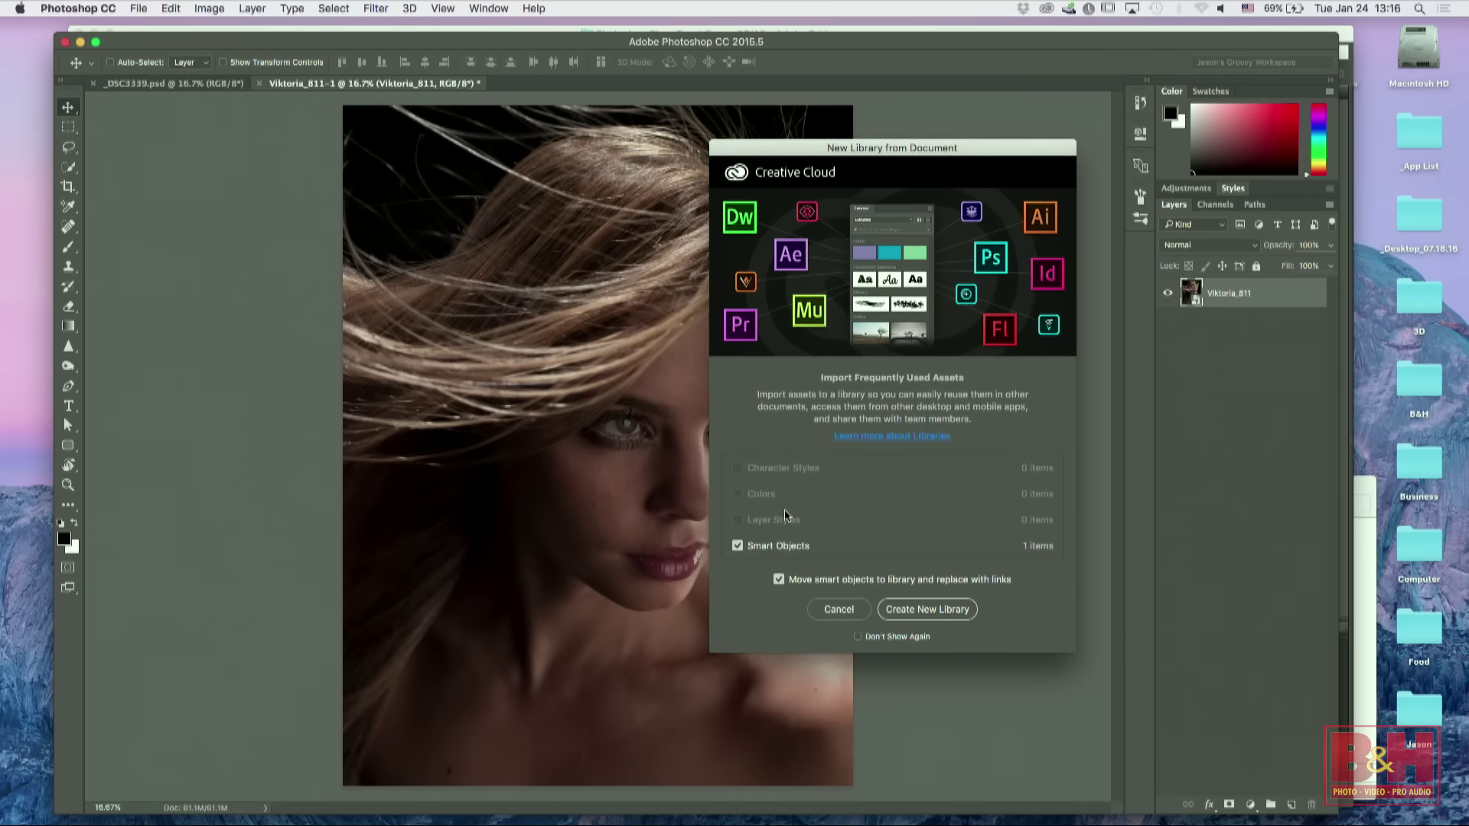
pyautogui.click(859, 638)
pyautogui.click(846, 611)
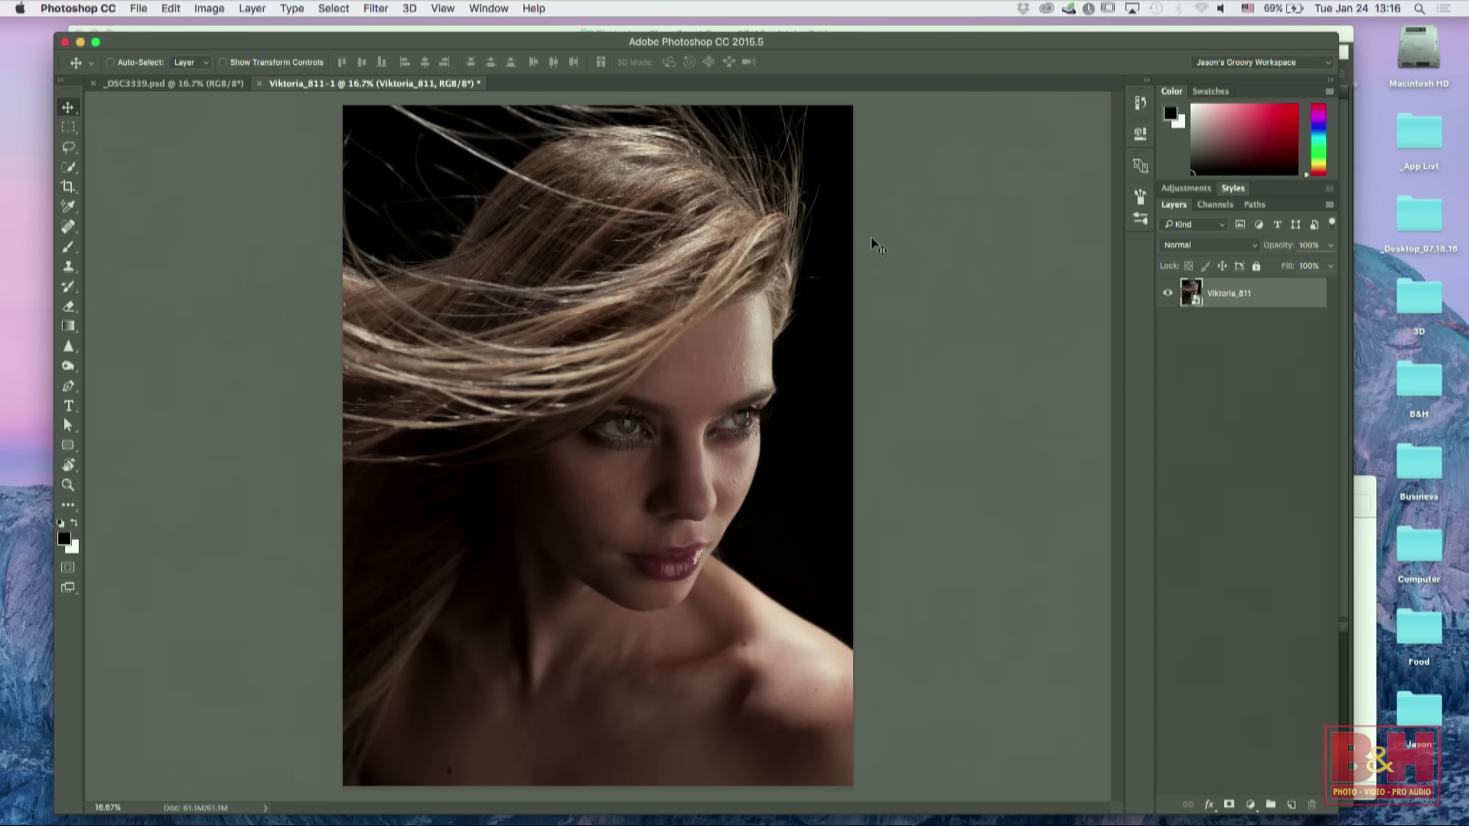
# Step: Reopen the portrait smart object's raw settings, set Exposure to +1.20, raise Vibrance and apply the adjustments
pyautogui.doubleClick(1193, 298)
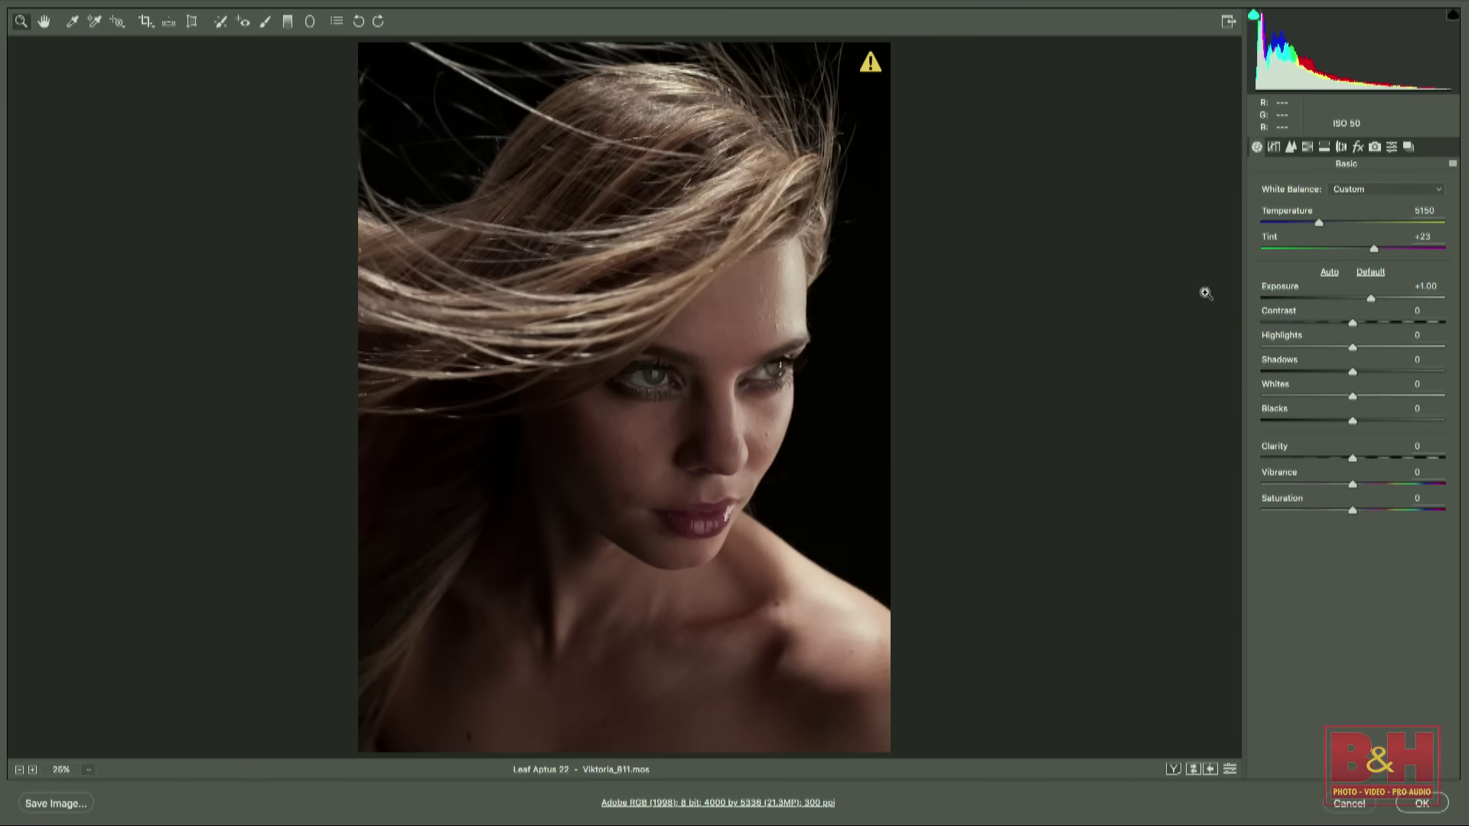
pyautogui.hotkey('ctrl', '+')
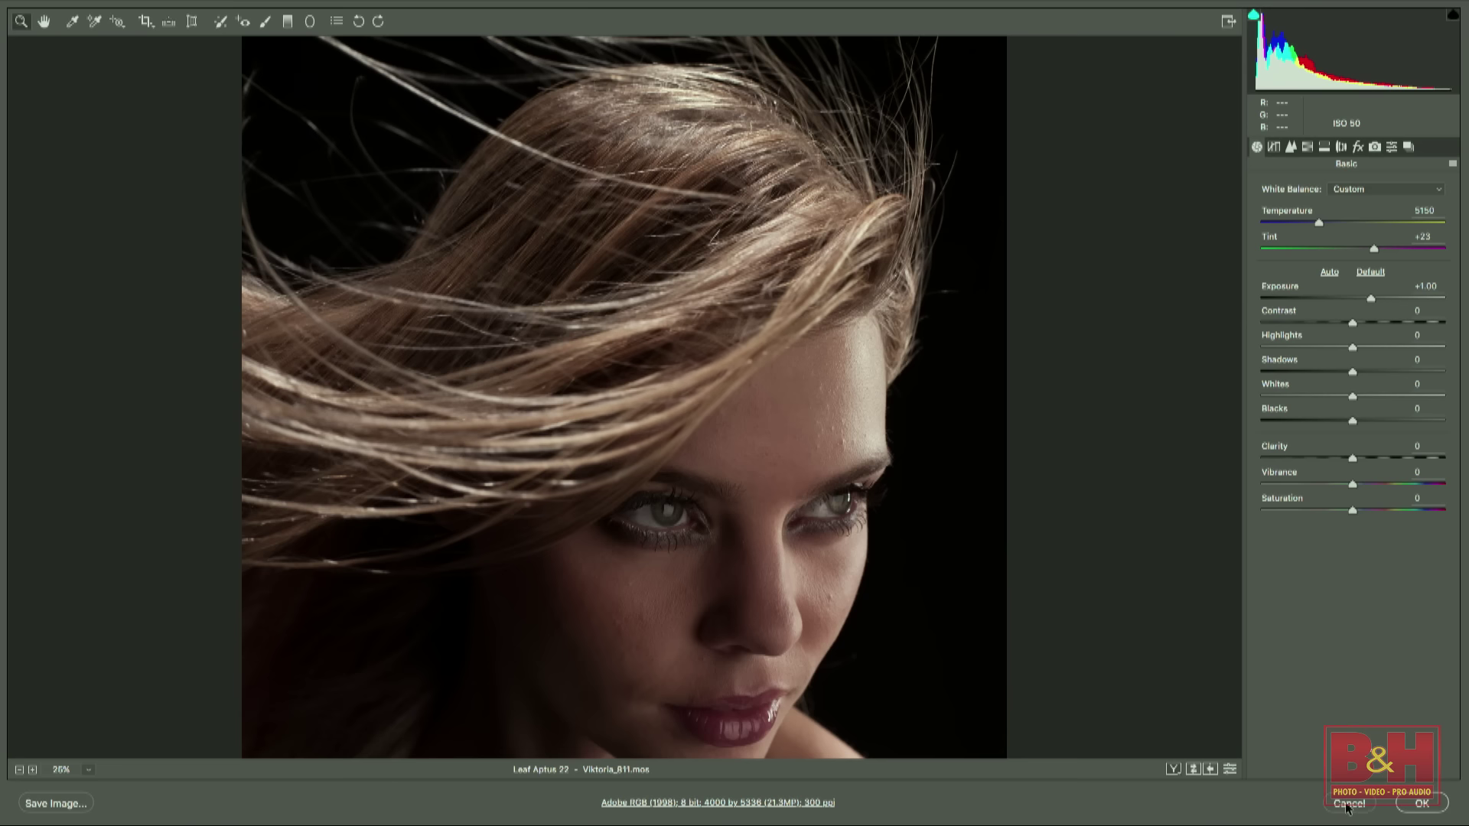
pyautogui.keyDown('alt'); pyautogui.click(1222, 333); pyautogui.keyUp('alt')
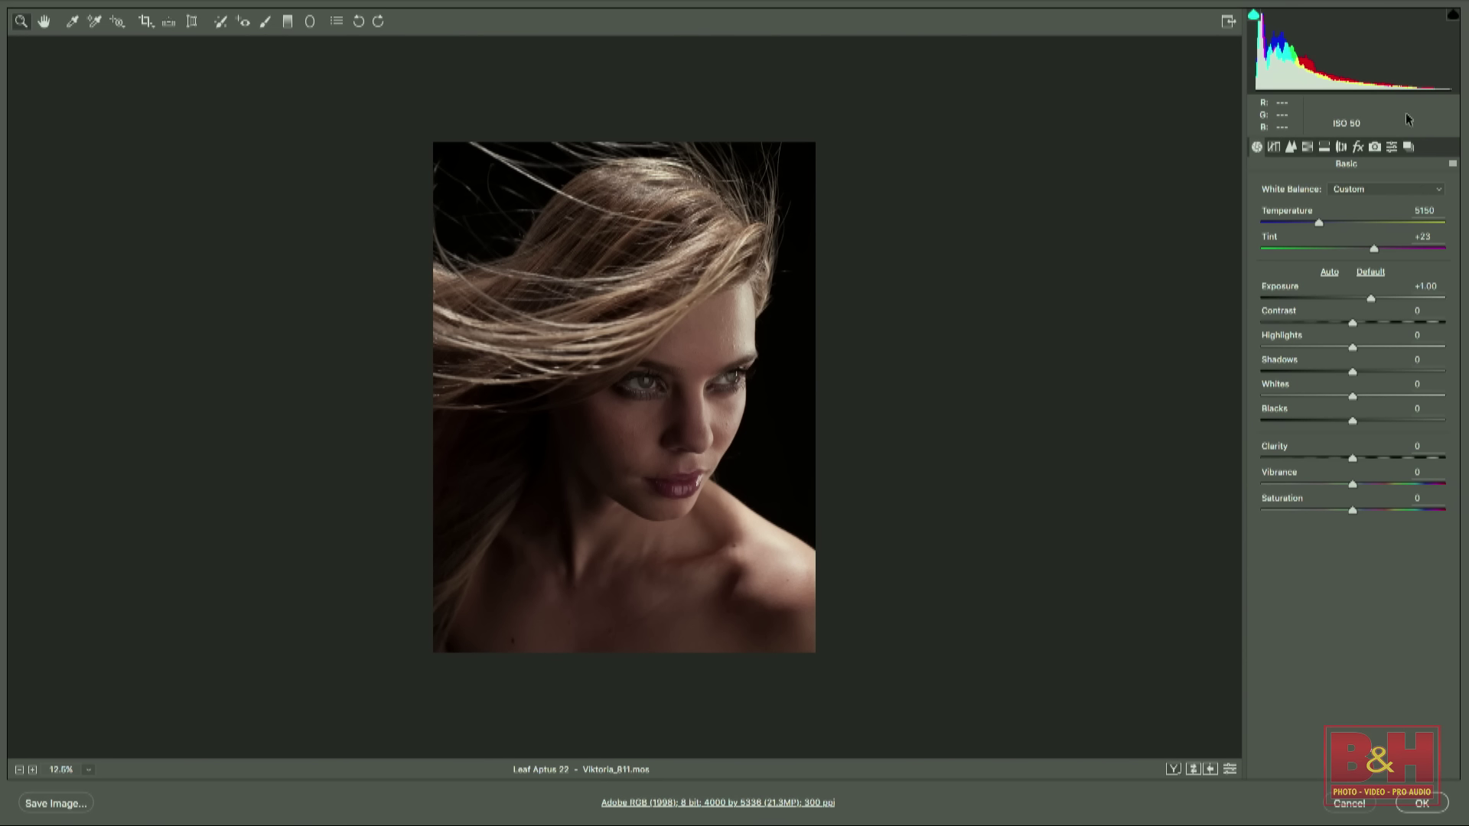
pyautogui.click(1375, 299)
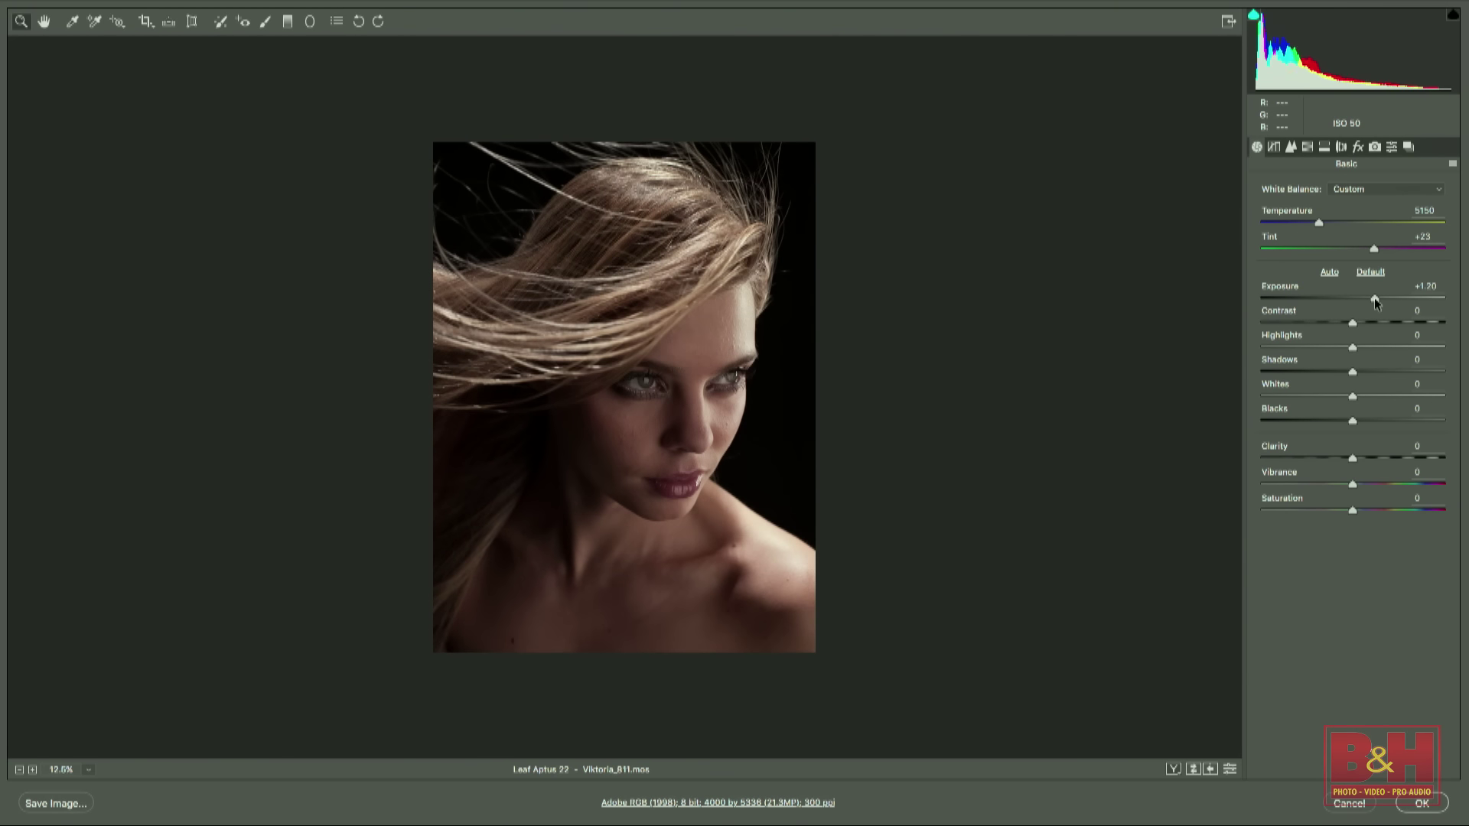
pyautogui.press('Down')
pyautogui.click(1370, 484)
pyautogui.click(1423, 803)
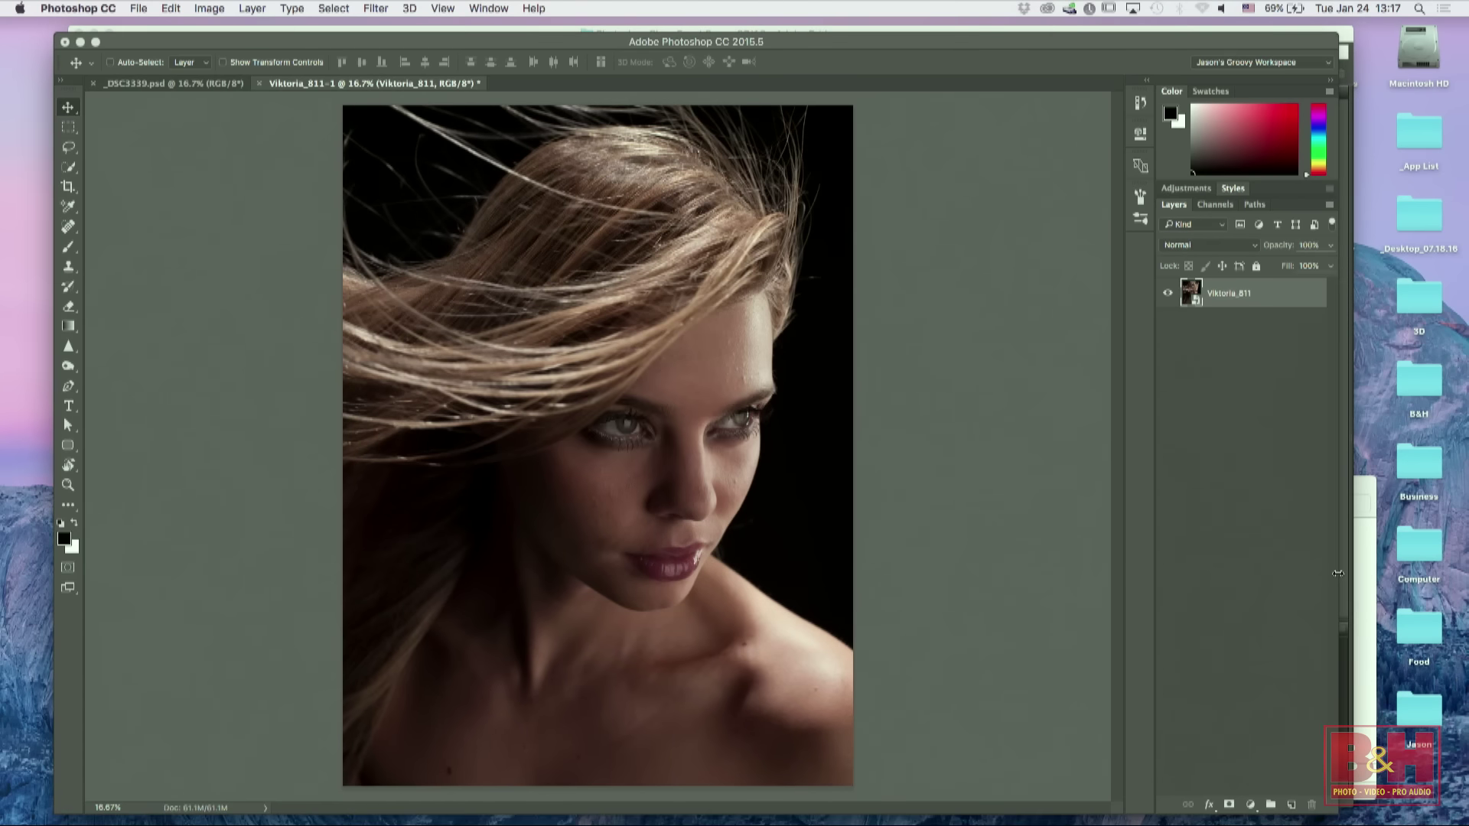
# Step: Apply the Blur filter to the portrait smart object as a smart filter
pyautogui.moveTo(868, 47); pyautogui.dragTo(845, 39)
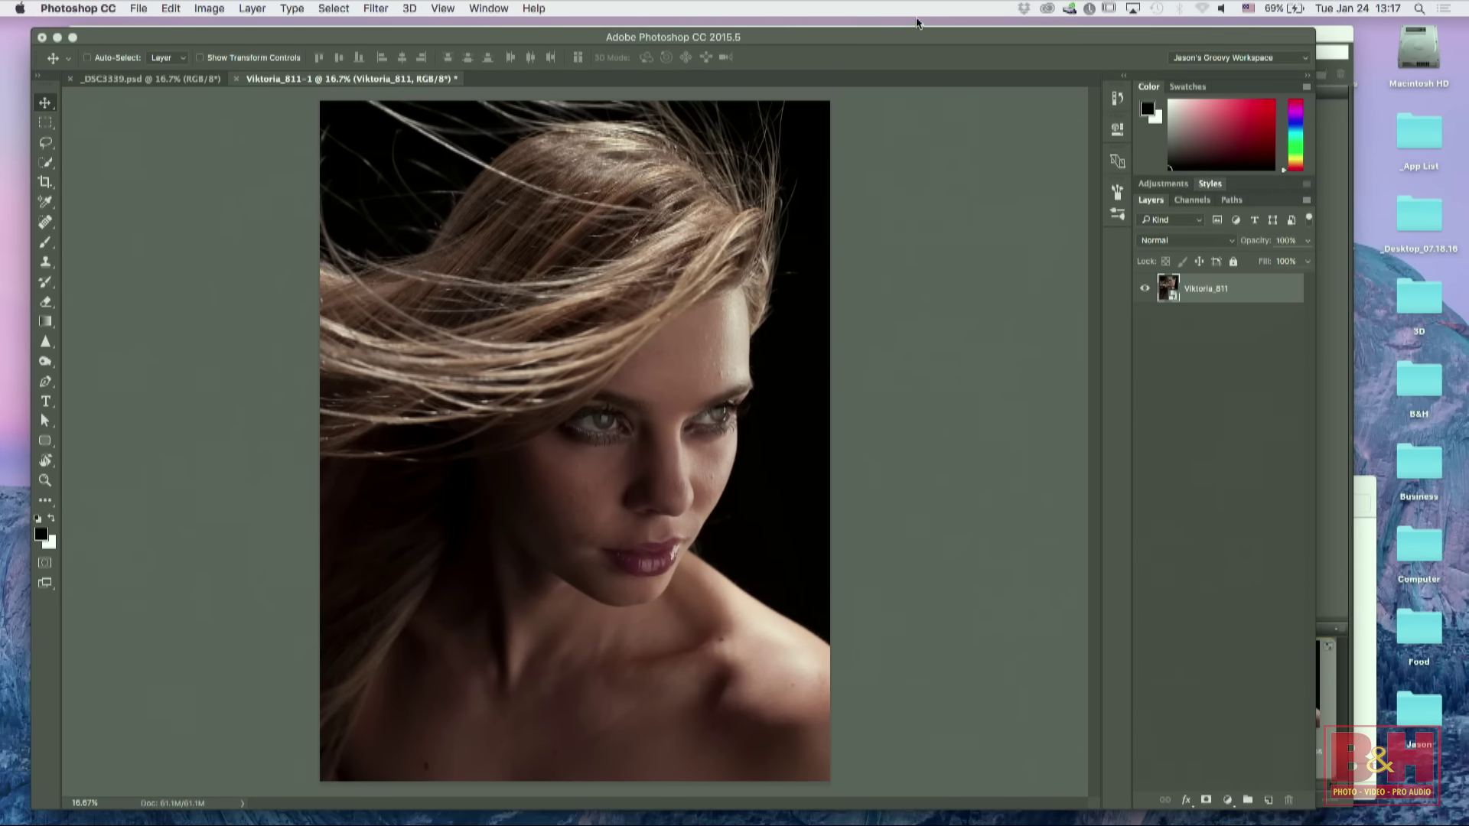
pyautogui.click(376, 9)
pyautogui.moveTo(463, 191)
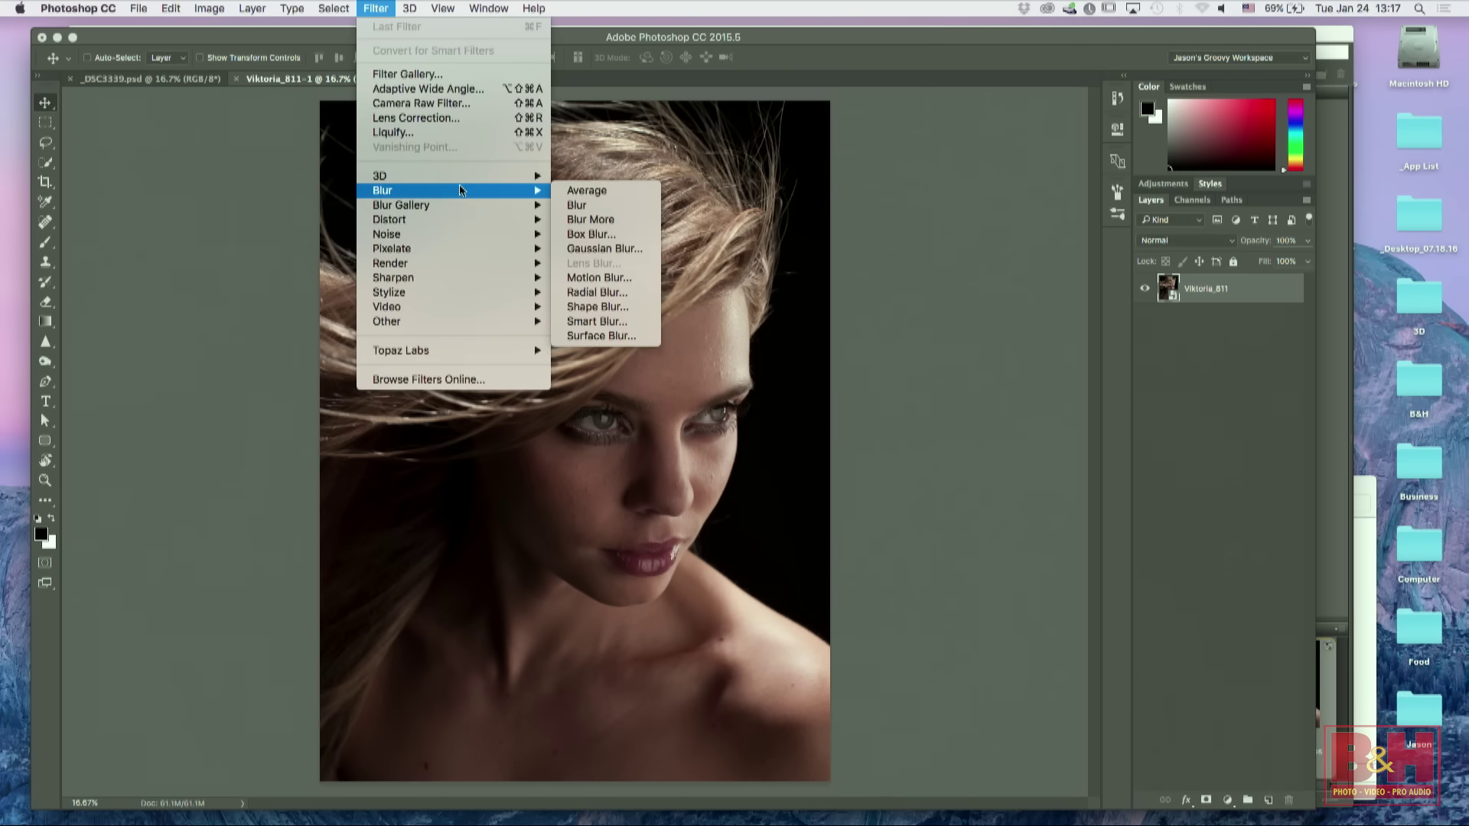
pyautogui.click(607, 207)
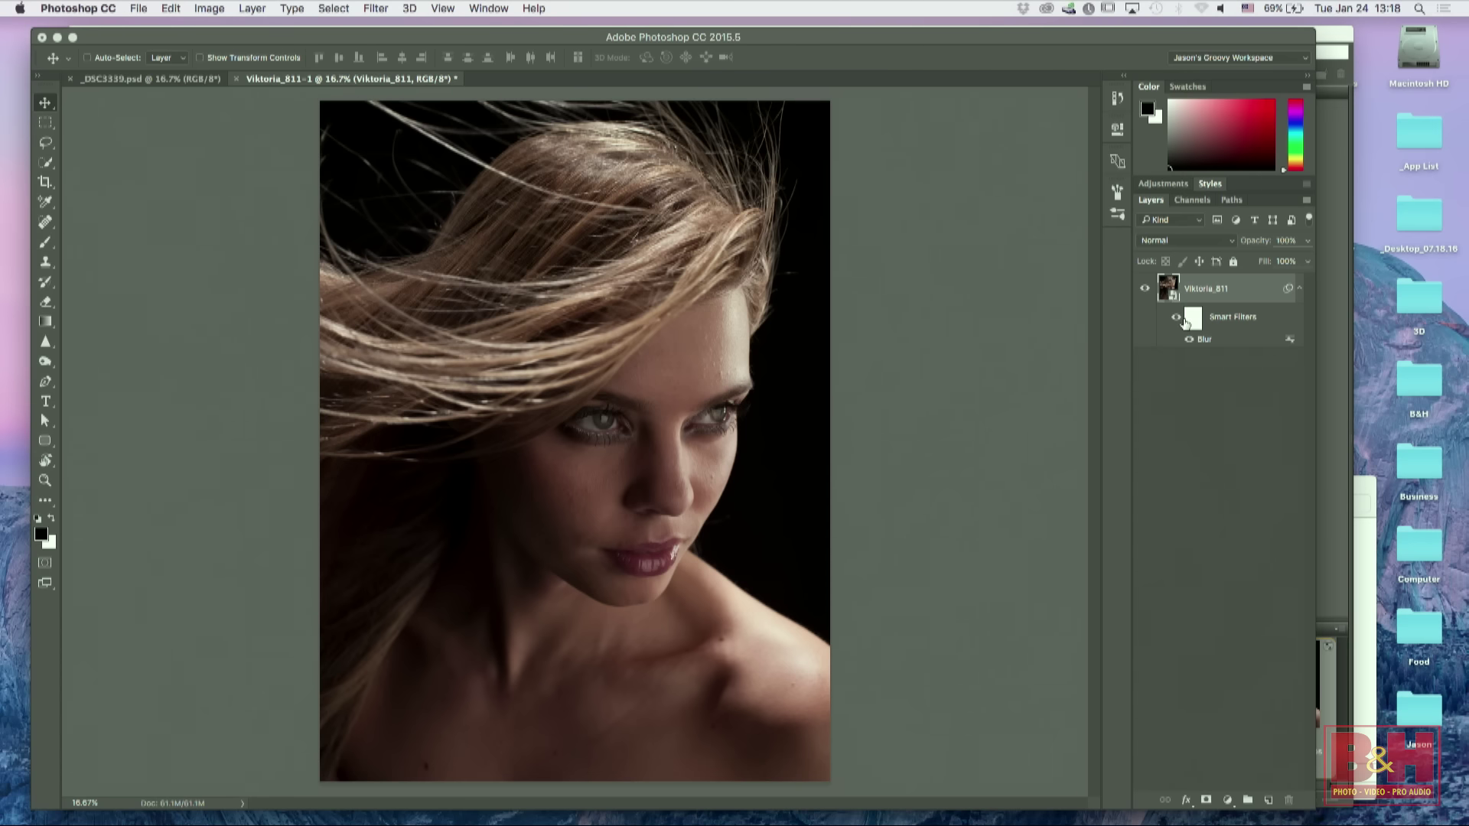
# Step: Examine the smart filter mask's density and feather properties and the Blur entry beneath the portrait layer
pyautogui.click(1194, 322)
pyautogui.doubleClick(1196, 324)
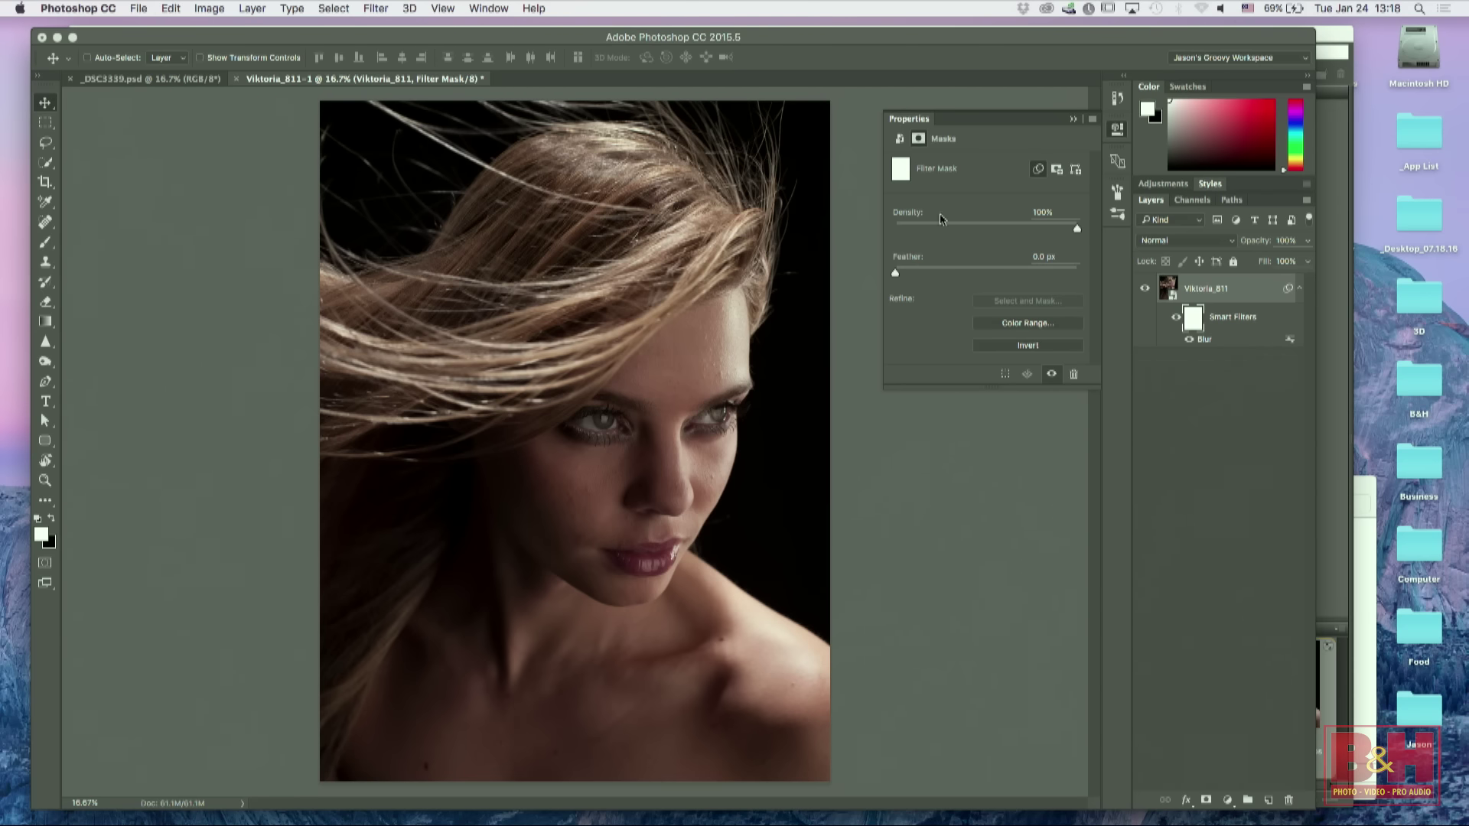
pyautogui.click(1206, 375)
pyautogui.click(1220, 345)
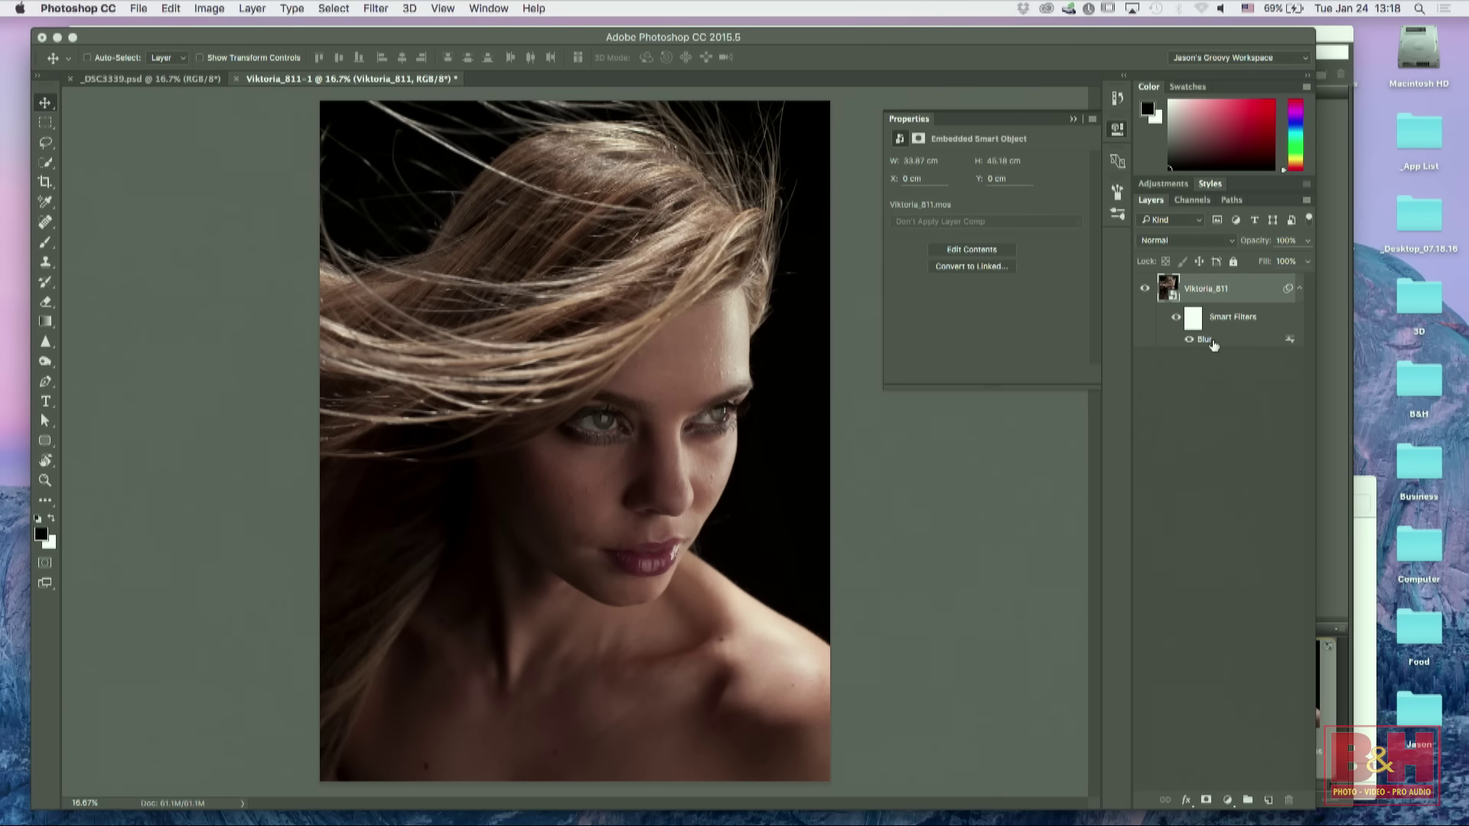
pyautogui.click(1200, 359)
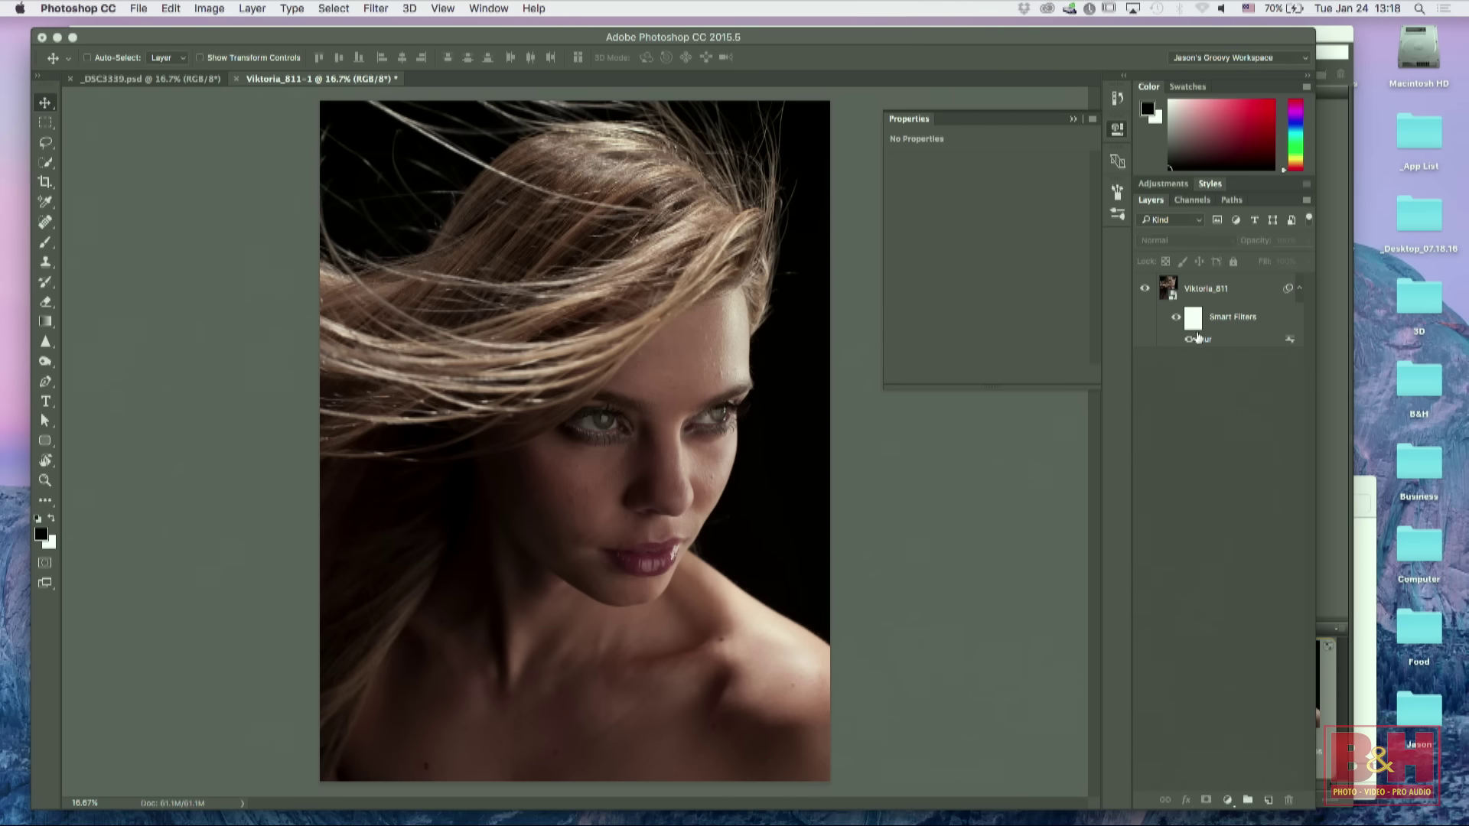
pyautogui.click(1199, 342)
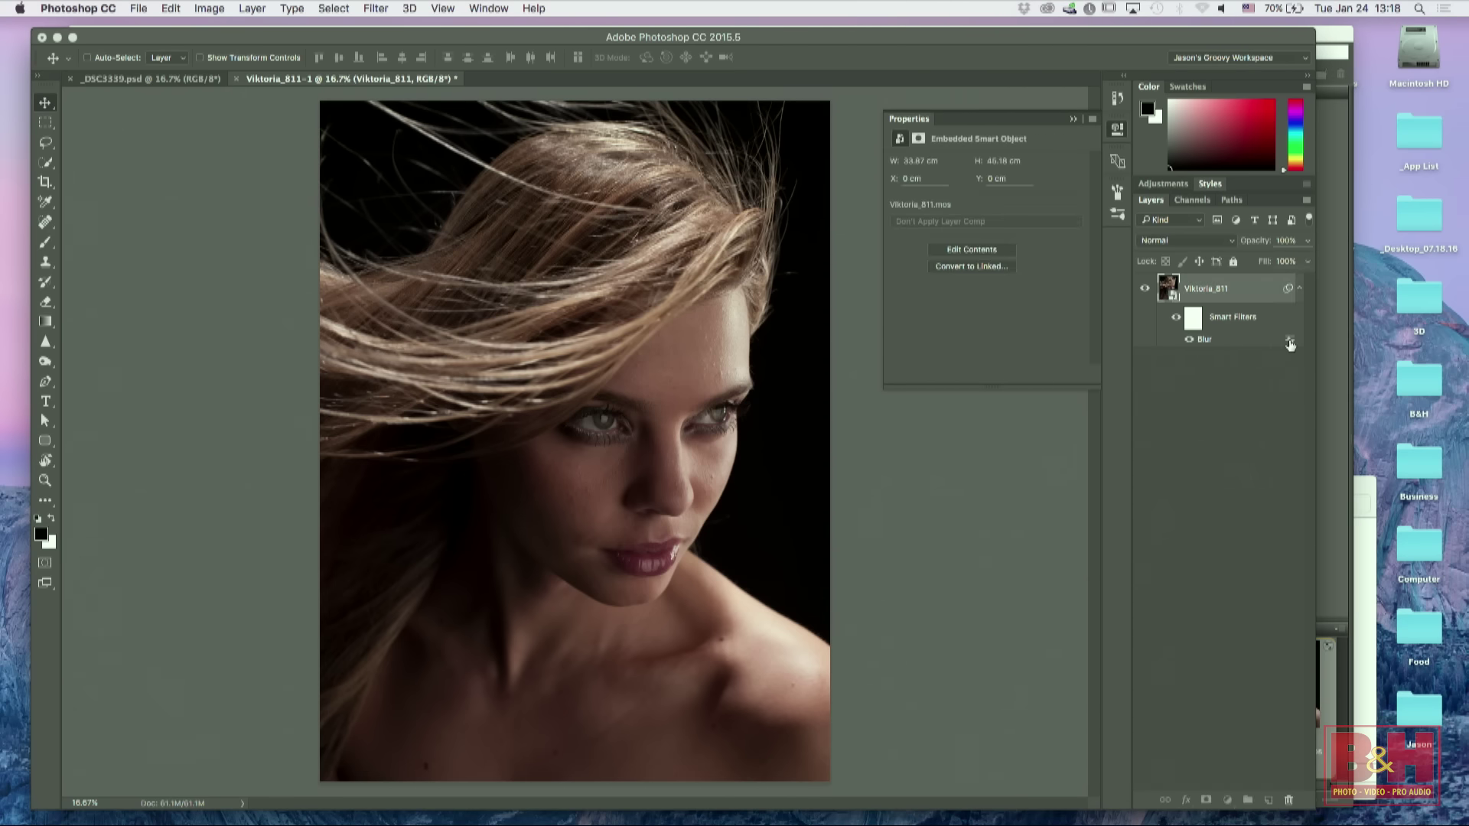
# Step: Try the Soft Light and Subtract blend modes on the Blur smart filter and cancel its blending options
pyautogui.doubleClick(1291, 340)
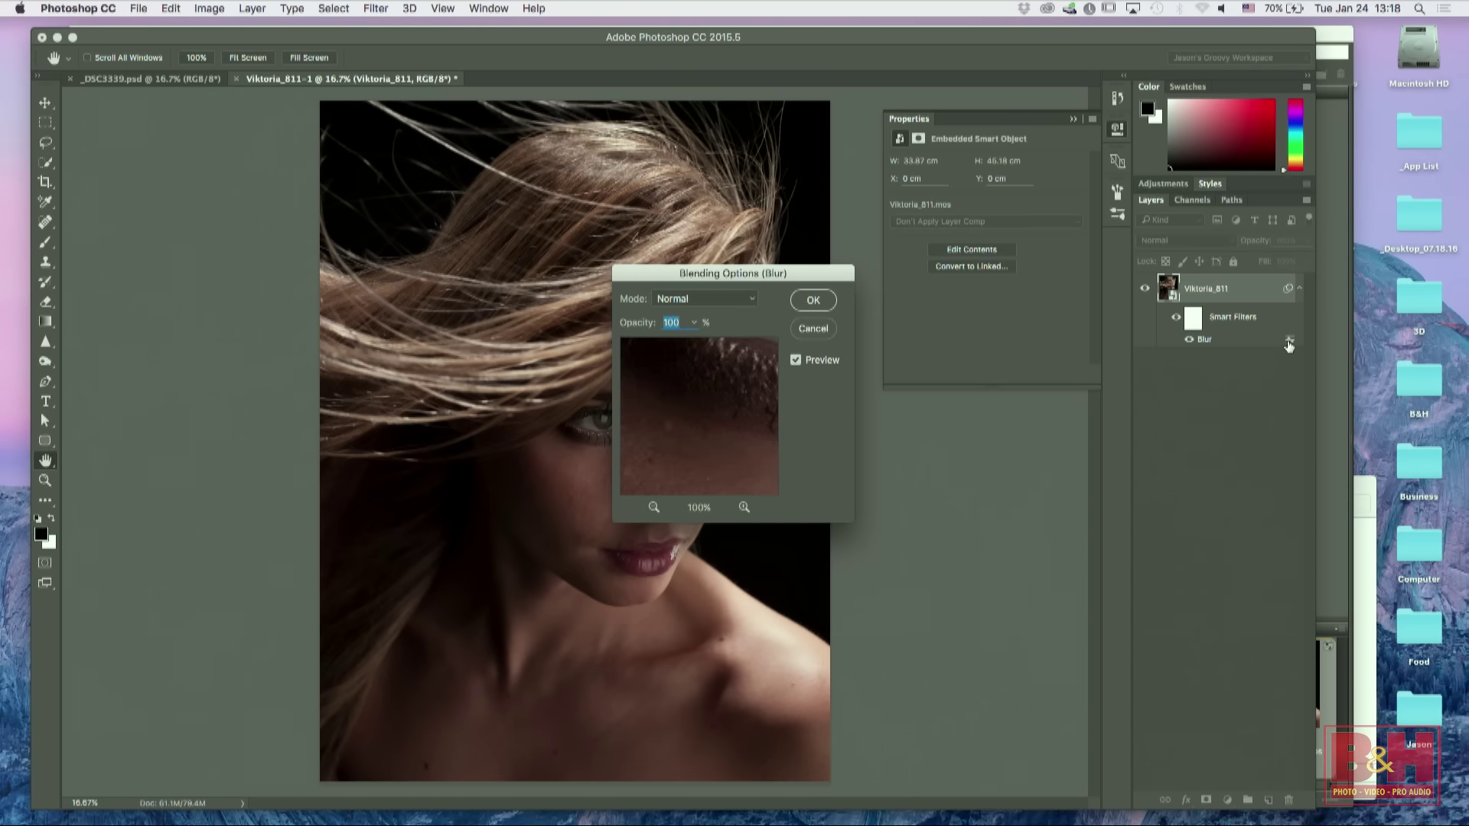
pyautogui.moveTo(768, 274); pyautogui.dragTo(924, 209)
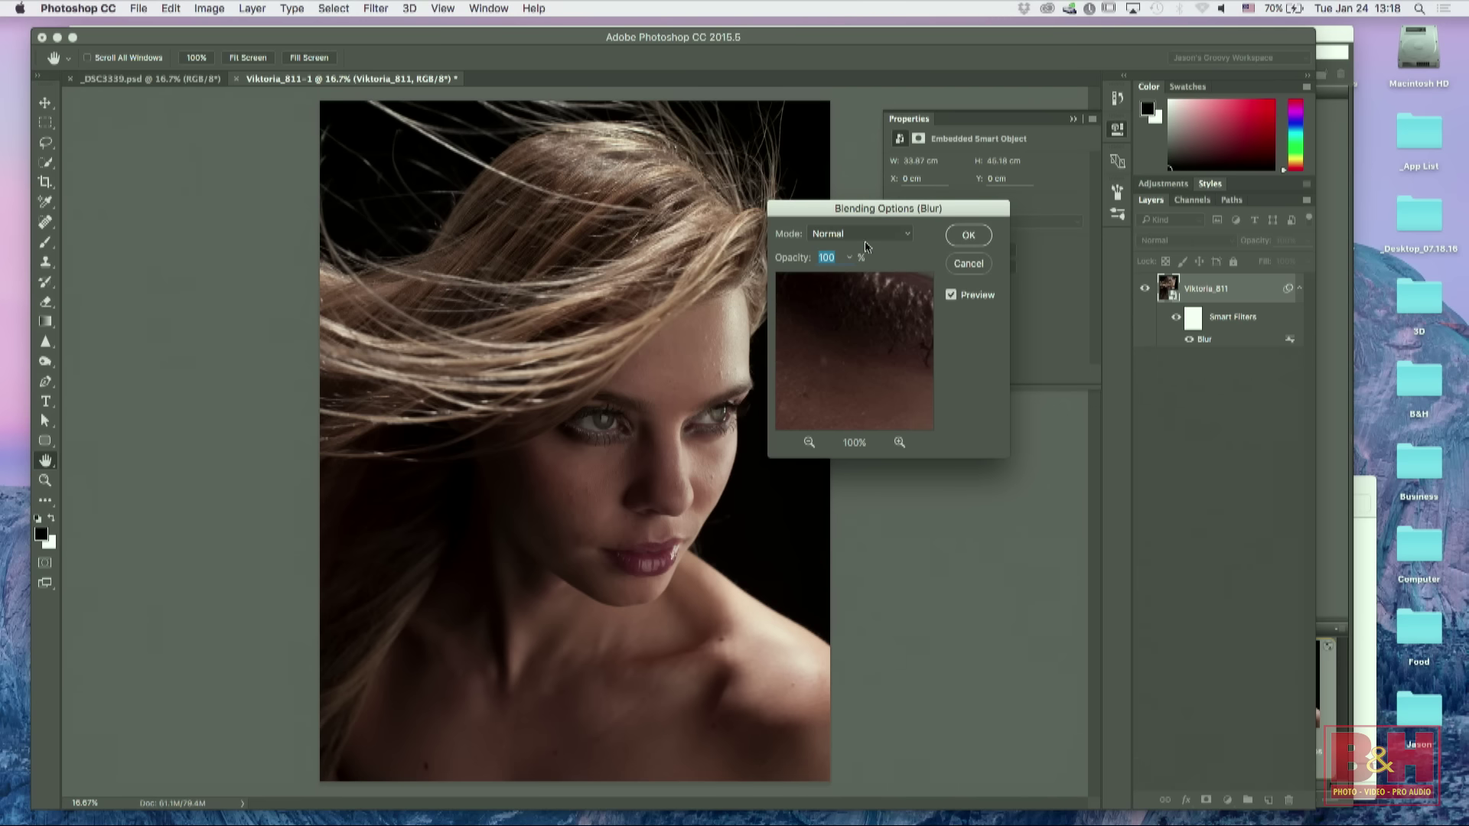
pyautogui.click(908, 234)
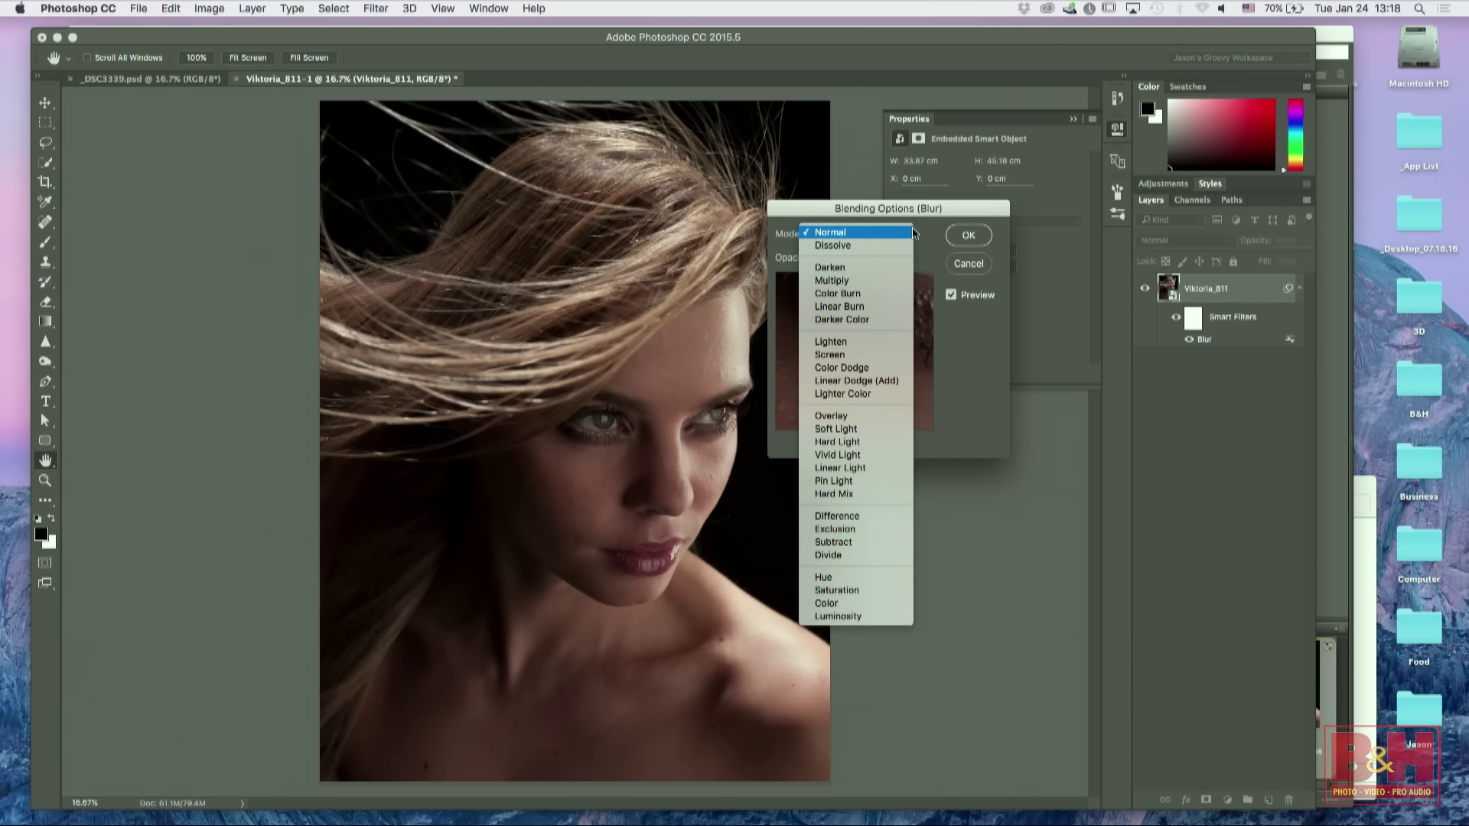
pyautogui.click(909, 234)
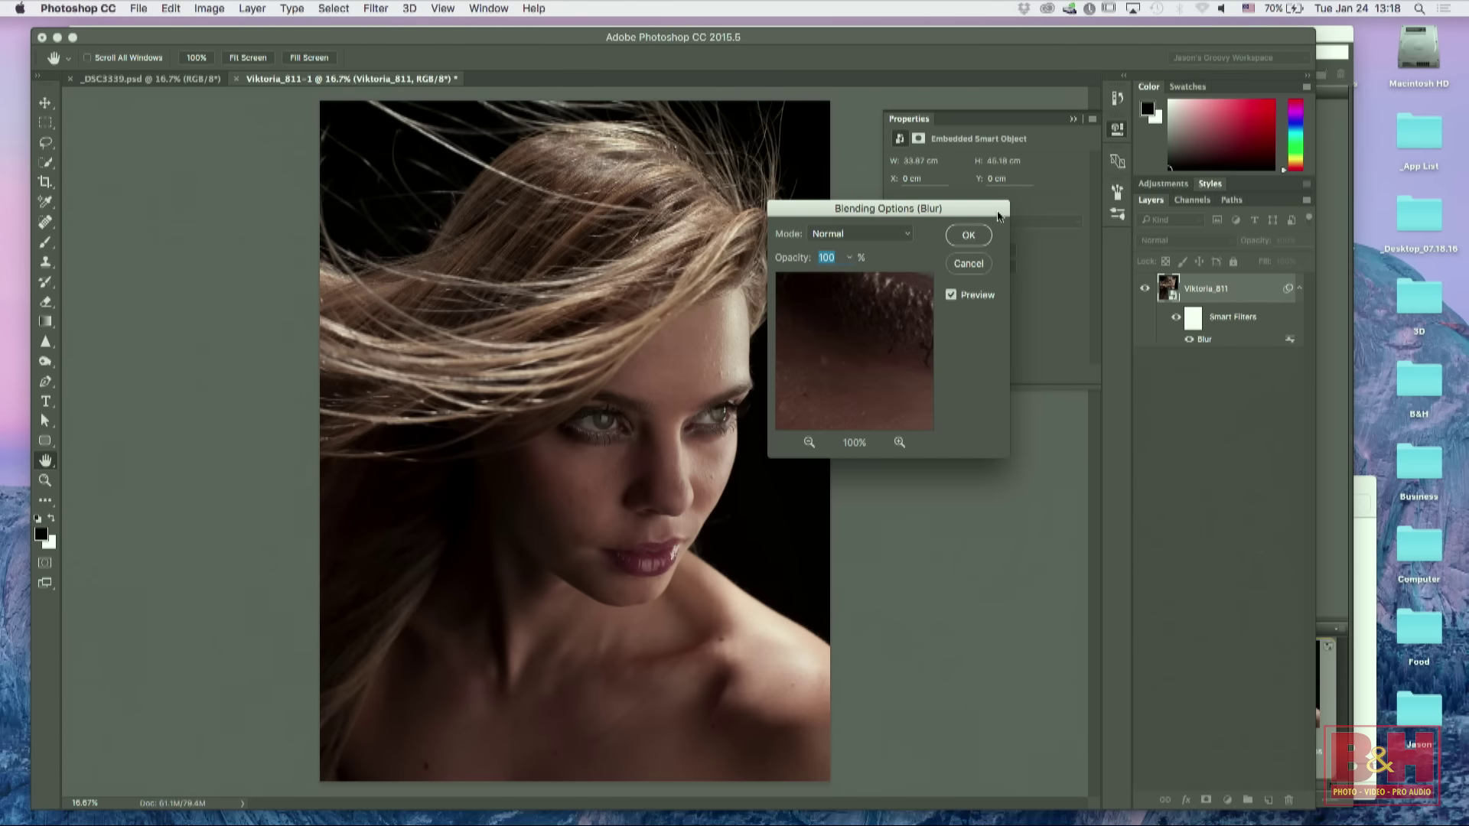
pyautogui.click(910, 234)
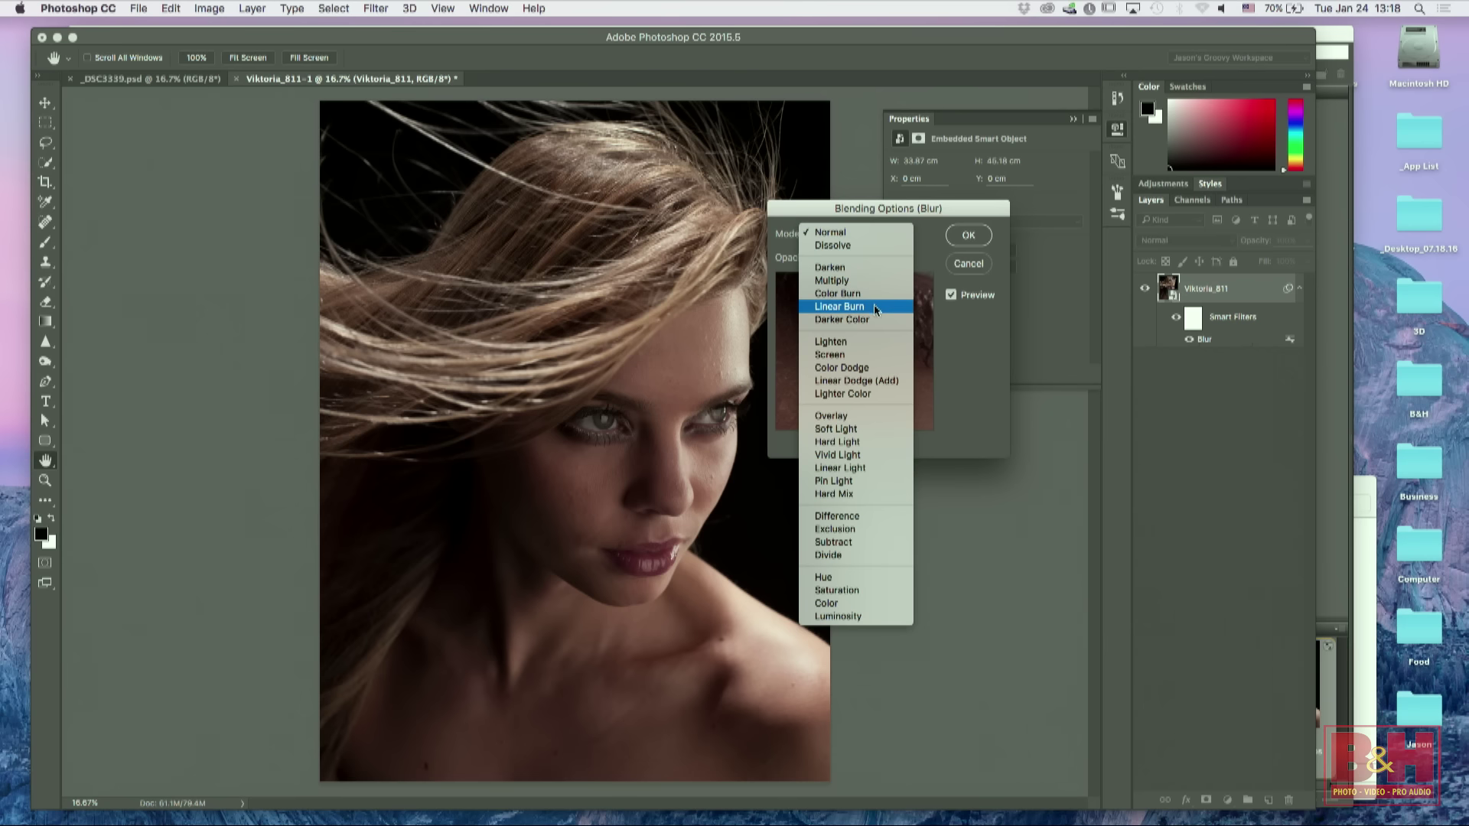
pyautogui.click(848, 429)
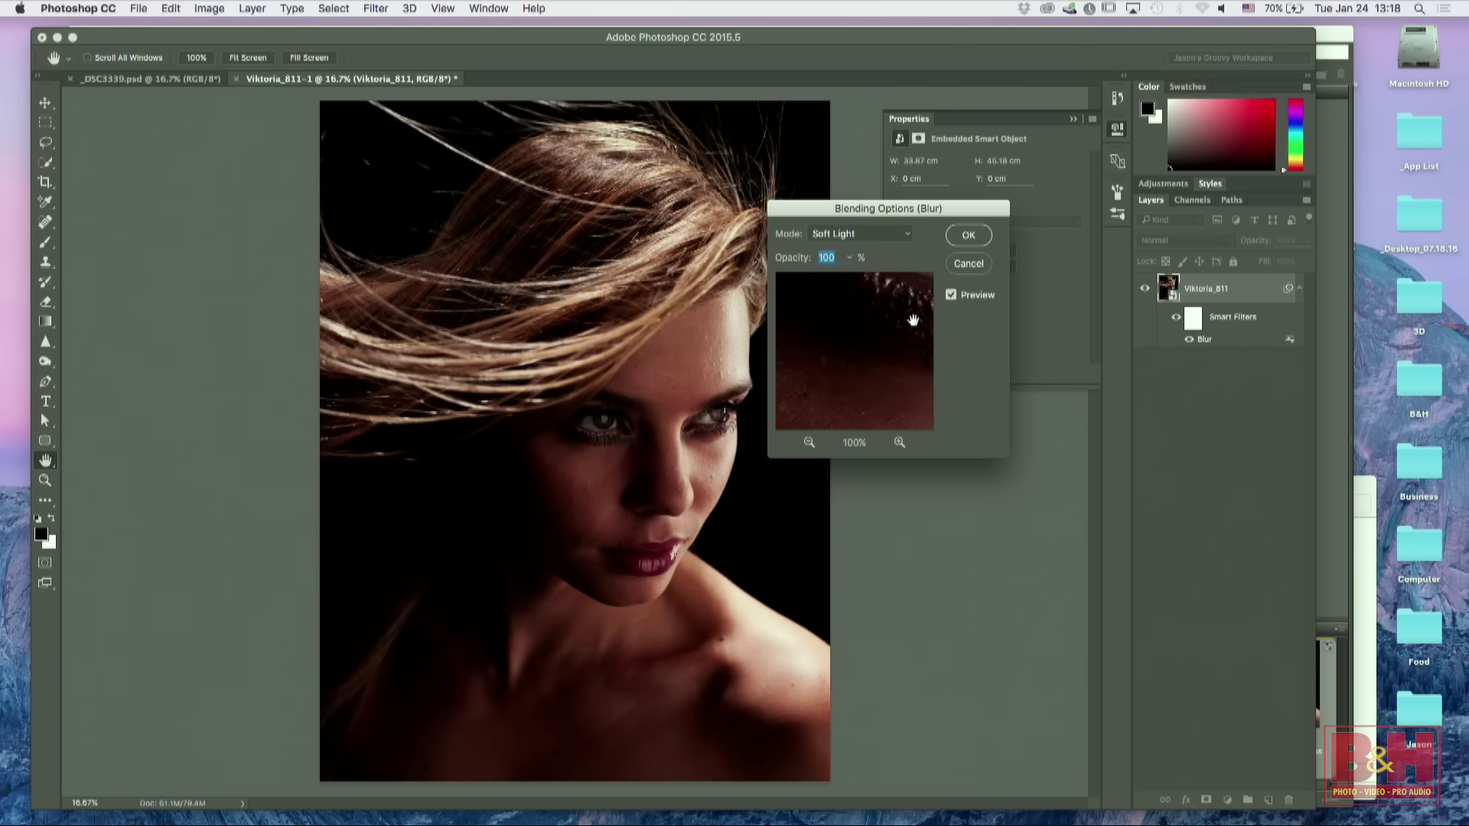
pyautogui.click(909, 236)
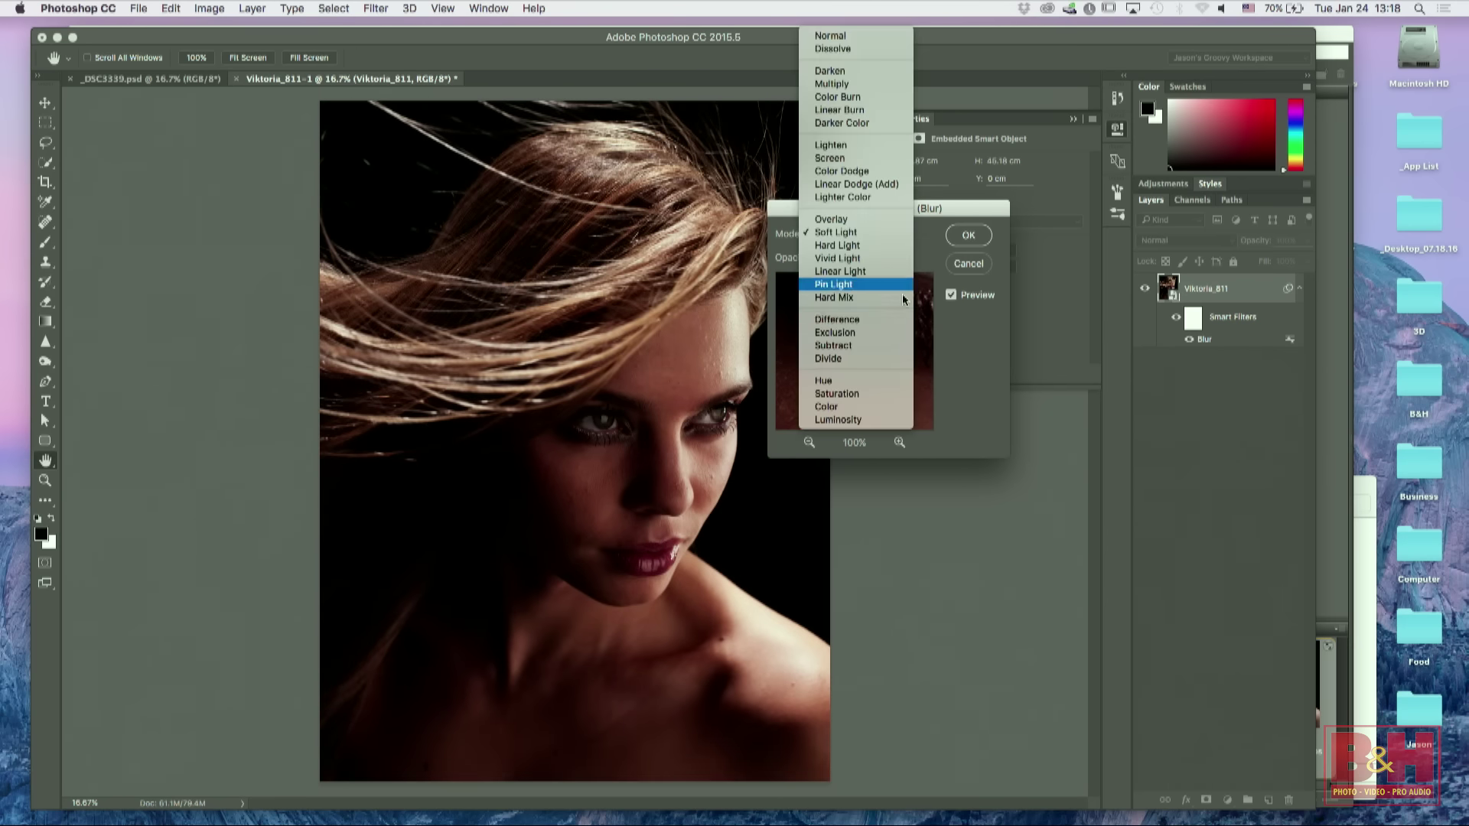
pyautogui.click(880, 346)
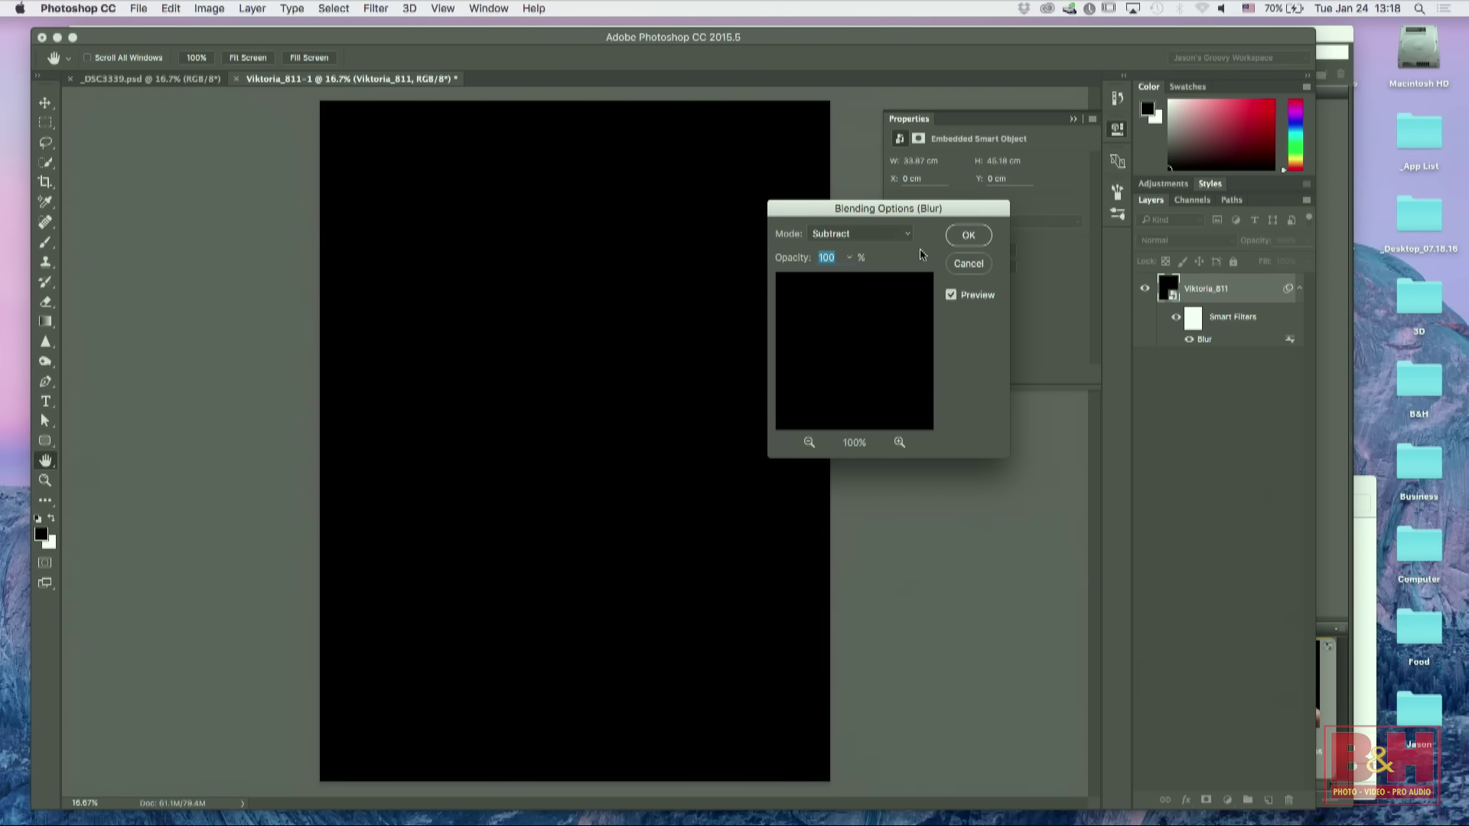
pyautogui.click(909, 235)
pyautogui.moveTo(867, 4)
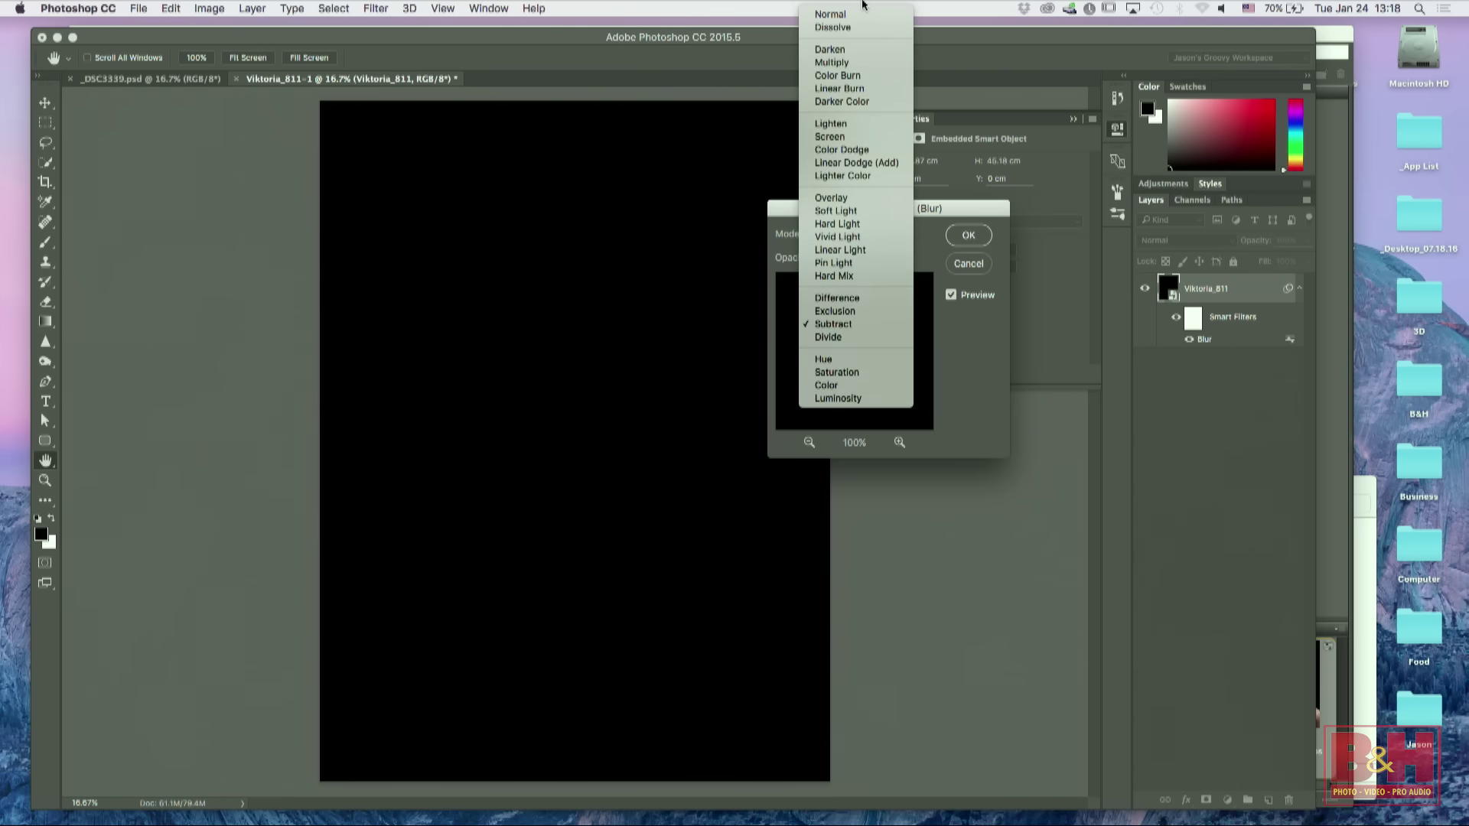
pyautogui.click(854, 15)
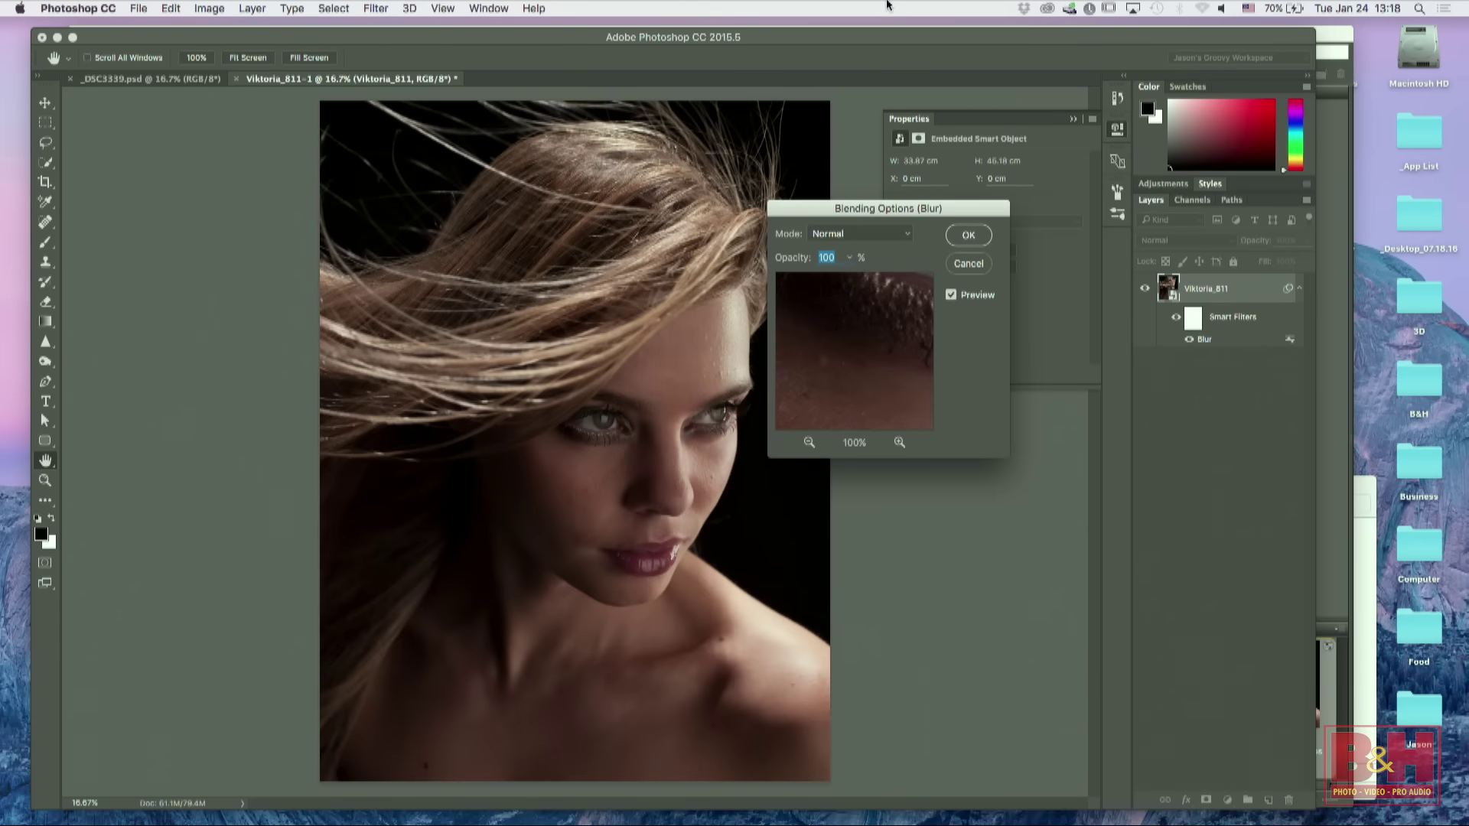
pyautogui.click(977, 262)
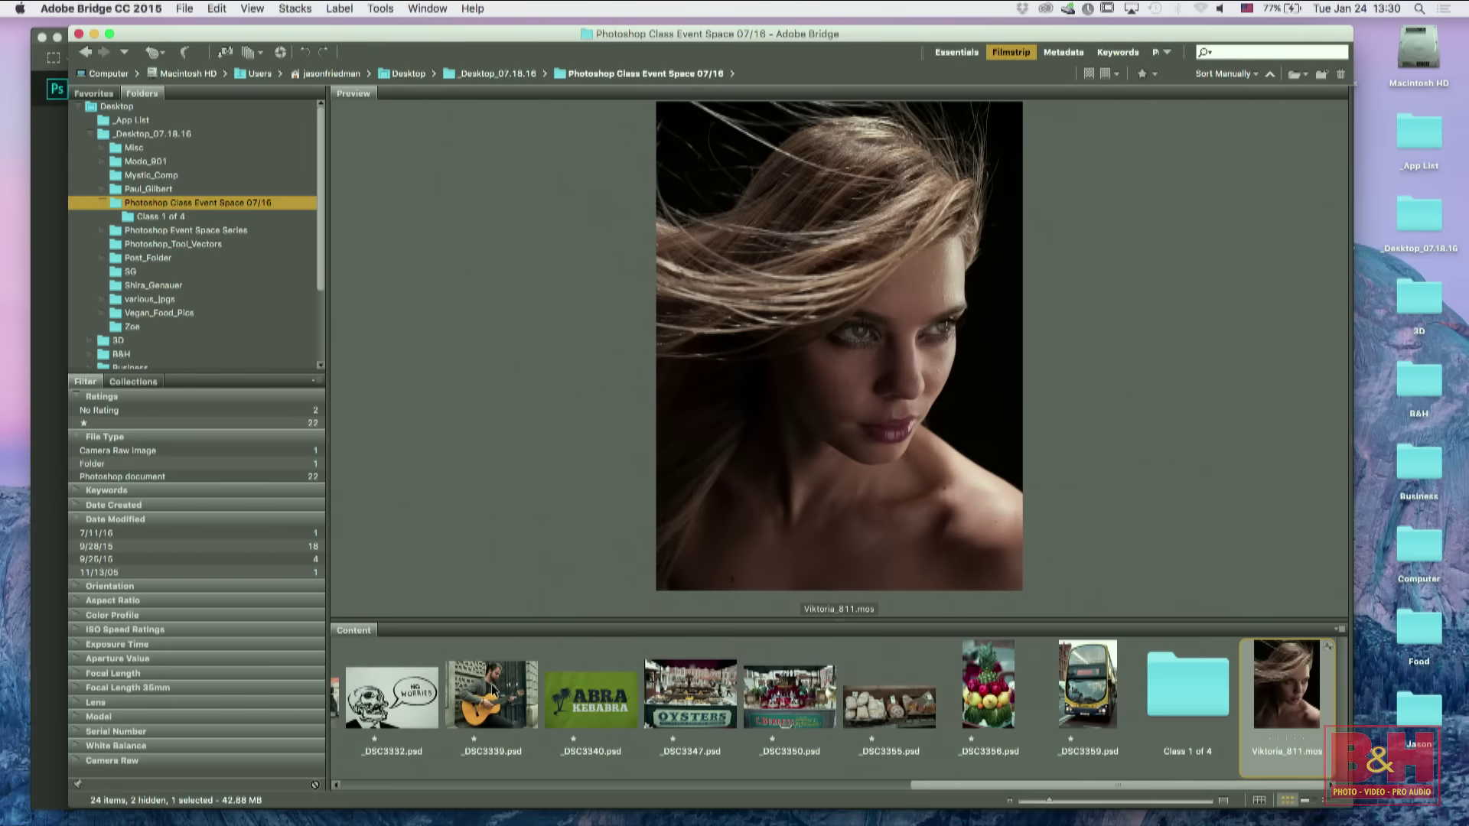
# Step: Open the guitarist photo _DSC3339.psd from Adobe Bridge in Photoshop and convert its Background layer to a smart object
pyautogui.click(490, 689)
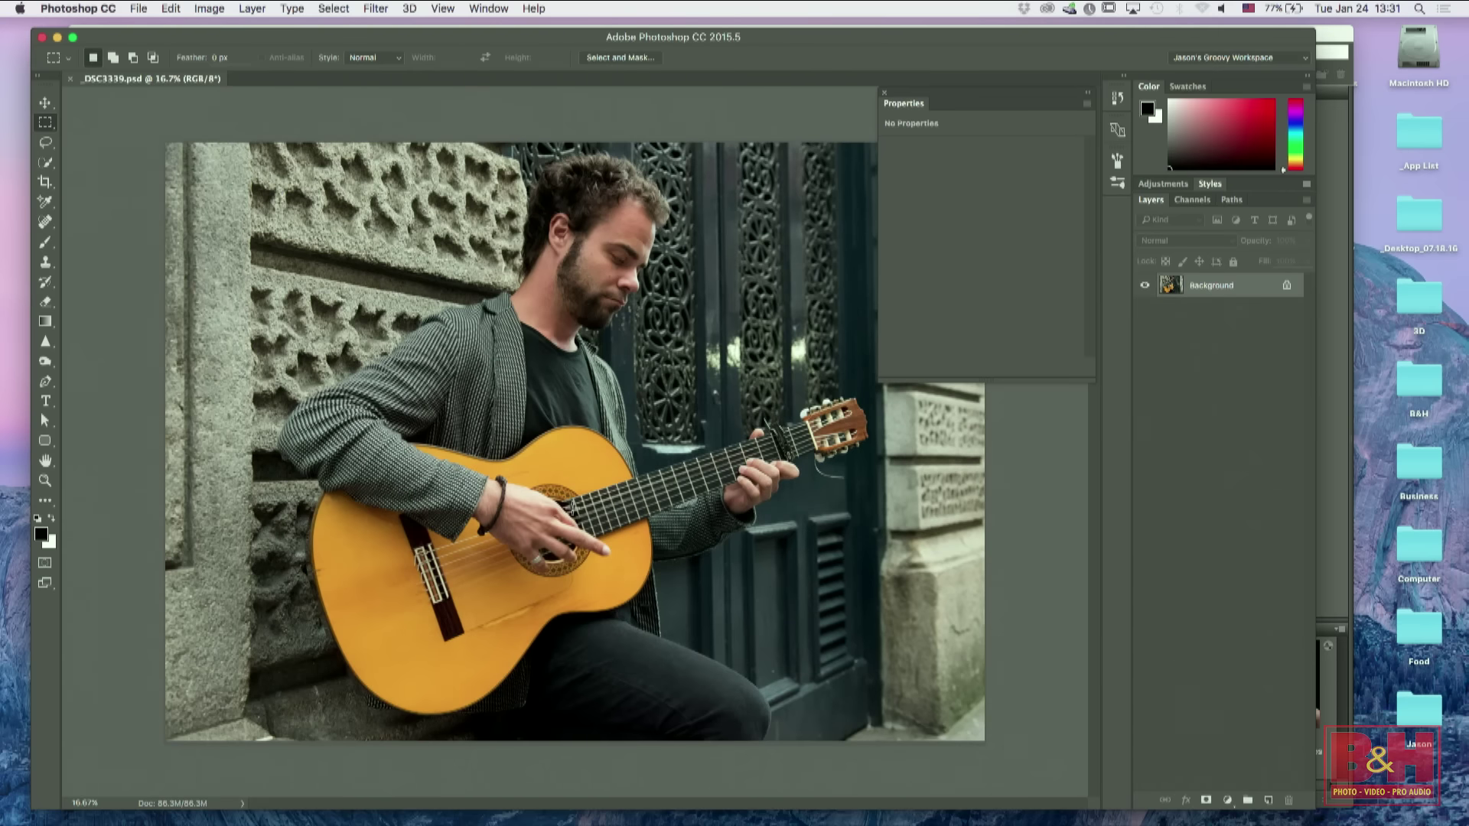
pyautogui.rightClick(1244, 287)
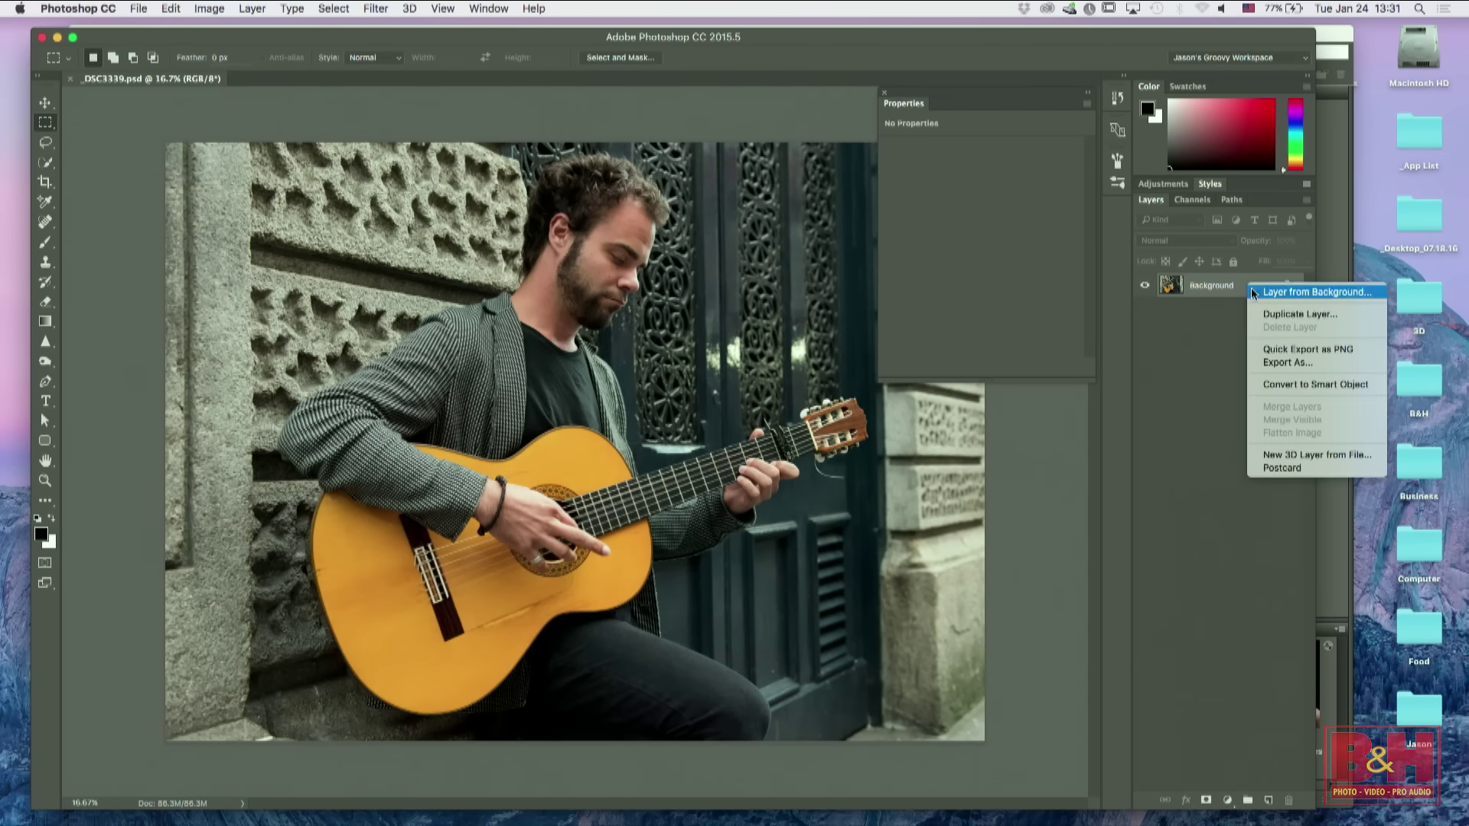
pyautogui.click(1299, 387)
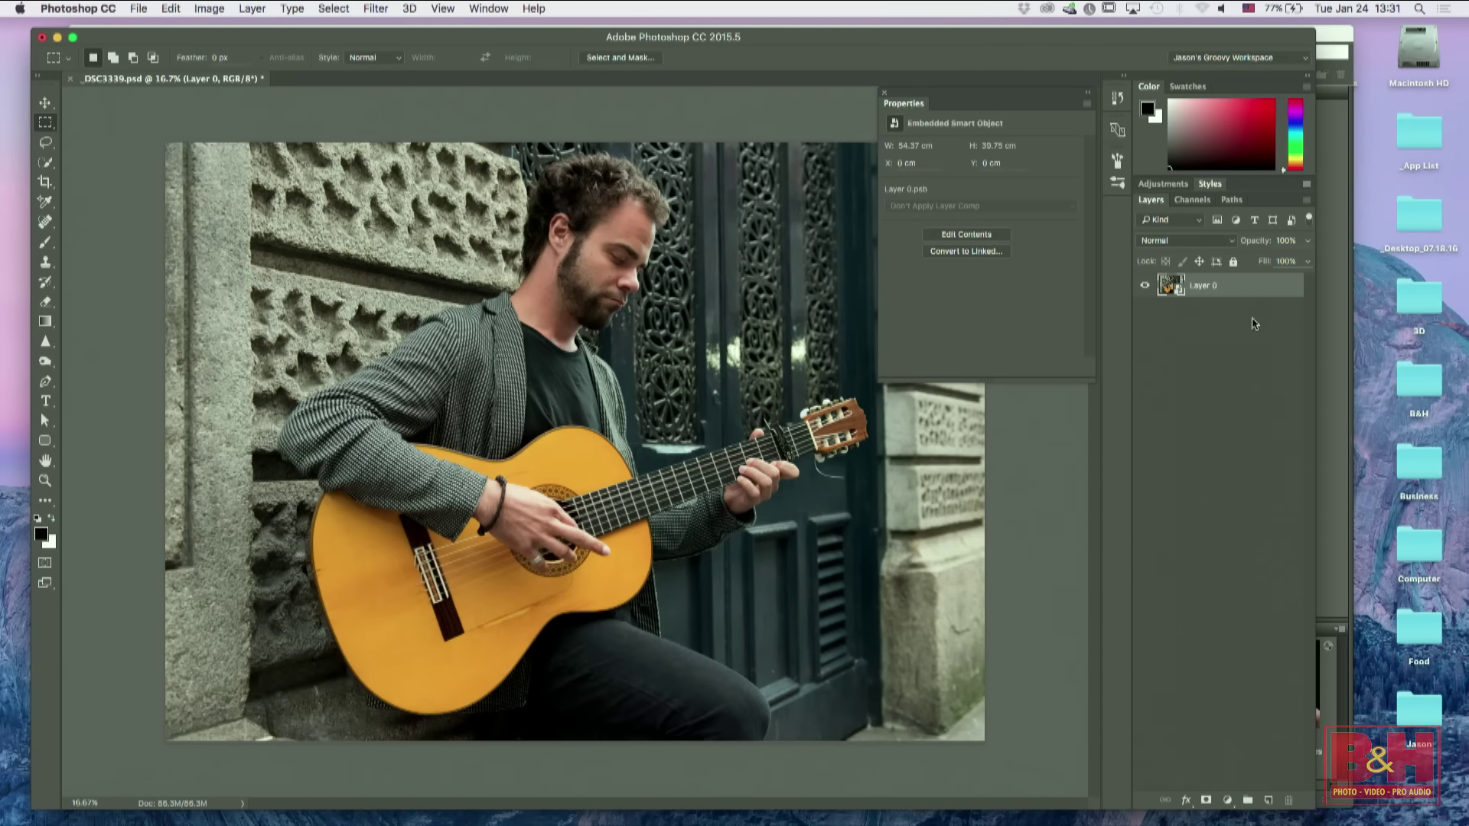
# Step: Duplicate the guitarist smart object layer and create a white Letter-size RGB document at 300 pixels/centimeter
pyautogui.press('super+j')
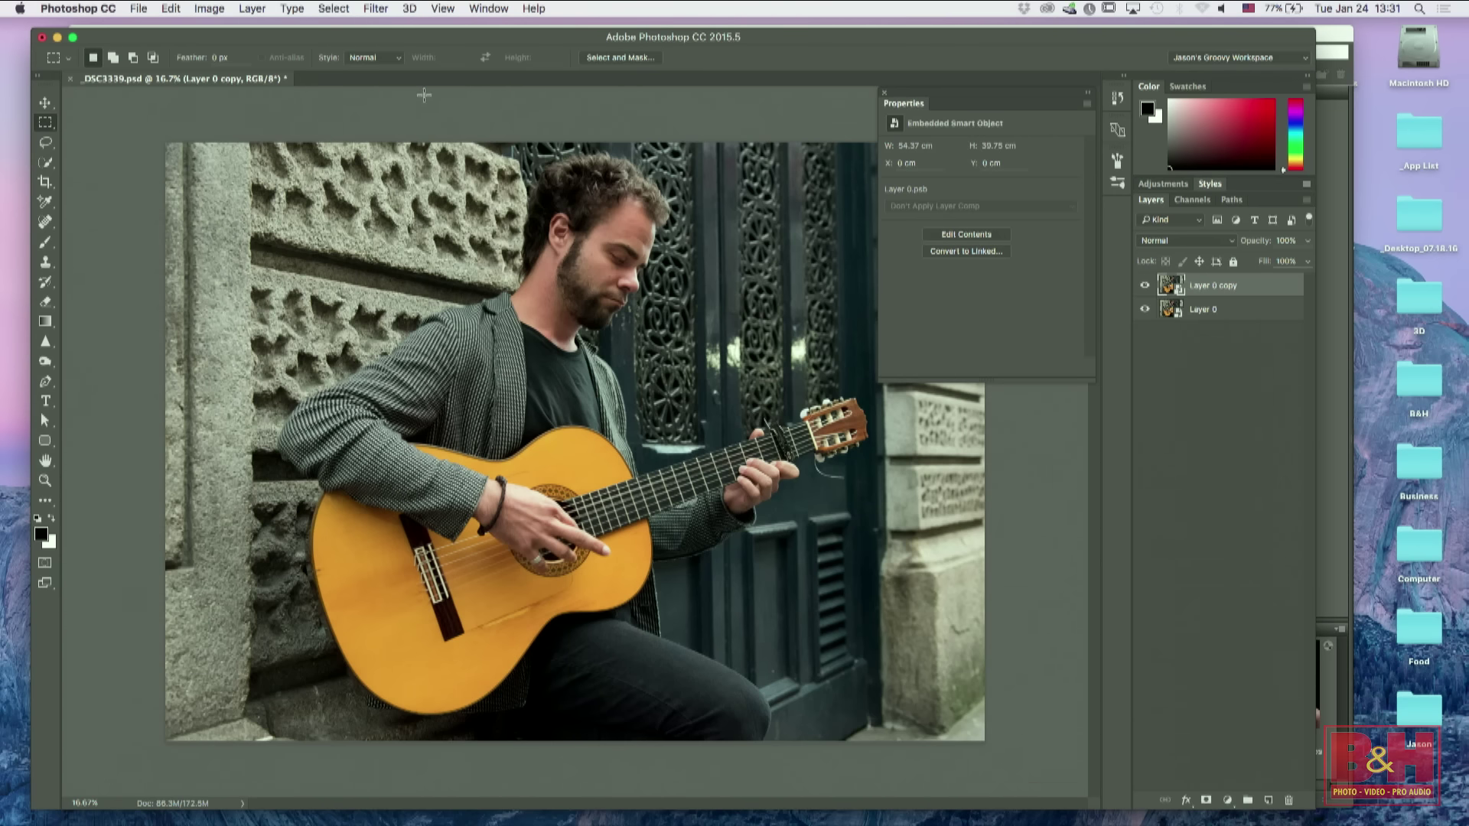
pyautogui.press('super+n')
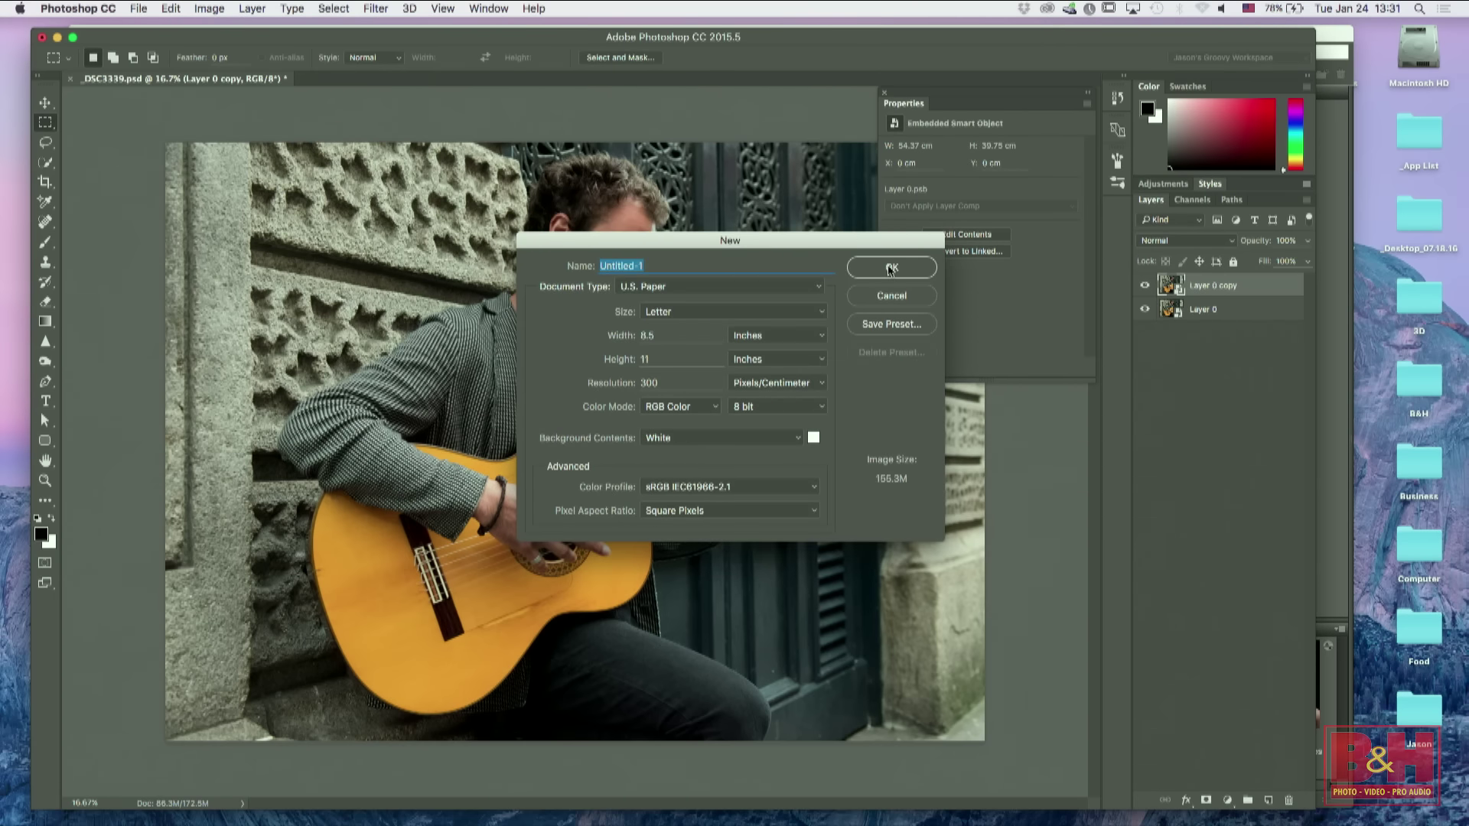
pyautogui.click(892, 267)
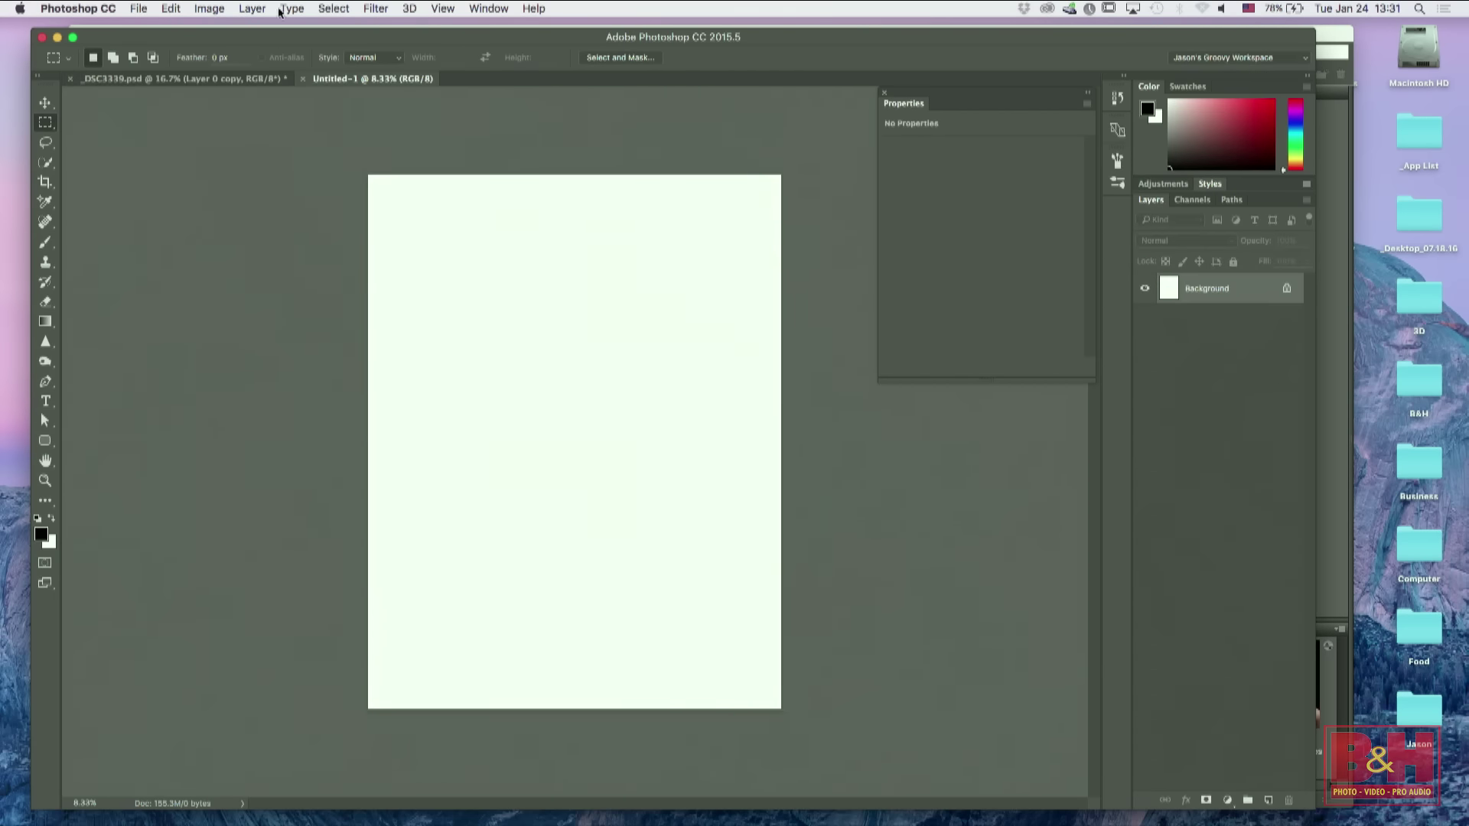
# Step: Copy the duplicated guitarist smart object into Untitled-1, place it at about X 0.4 cm, Y 4.7 cm, and return to _DSC3339.psd
pyautogui.click(267, 78)
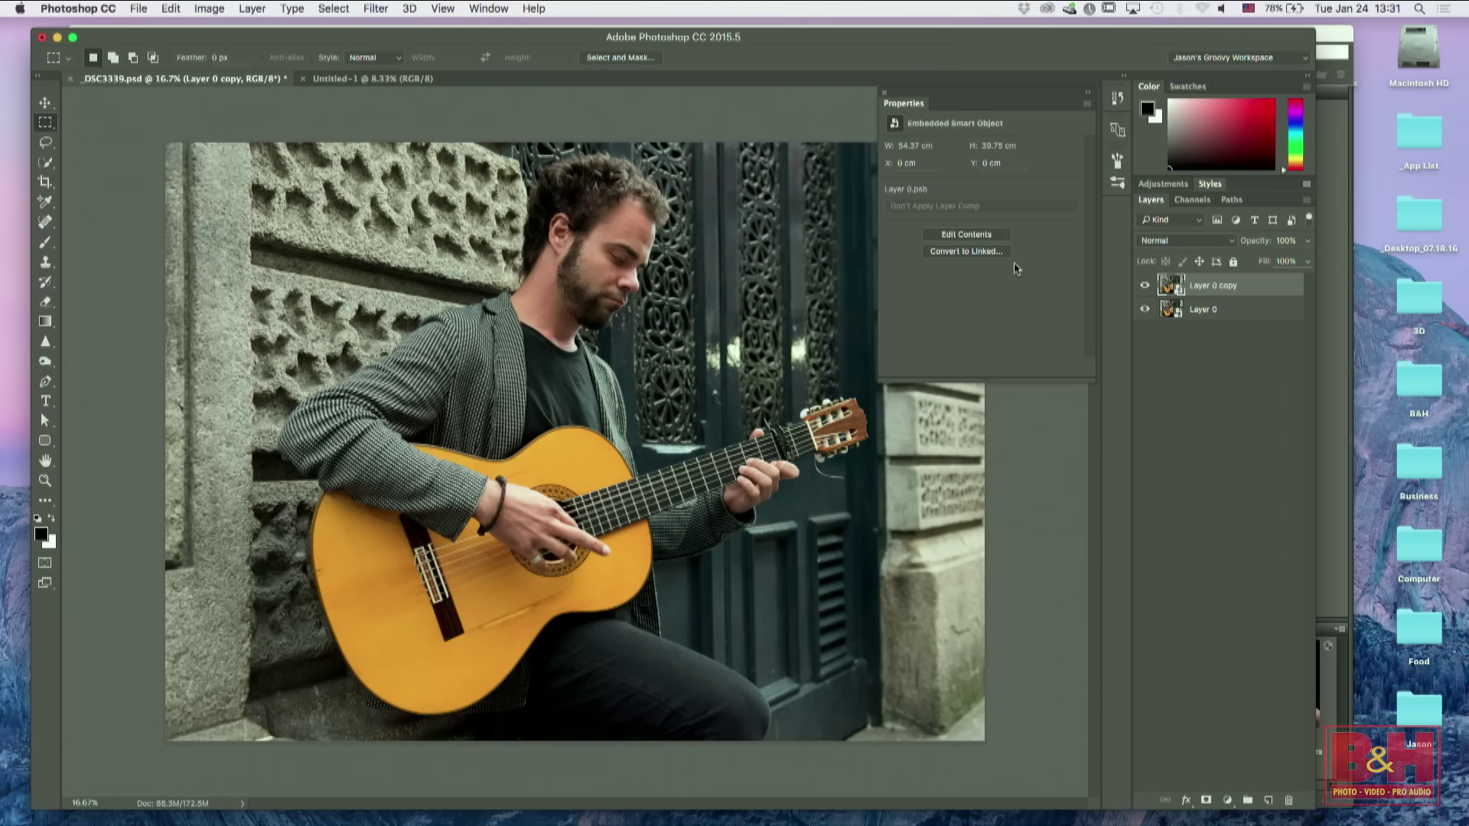
pyautogui.press('v')
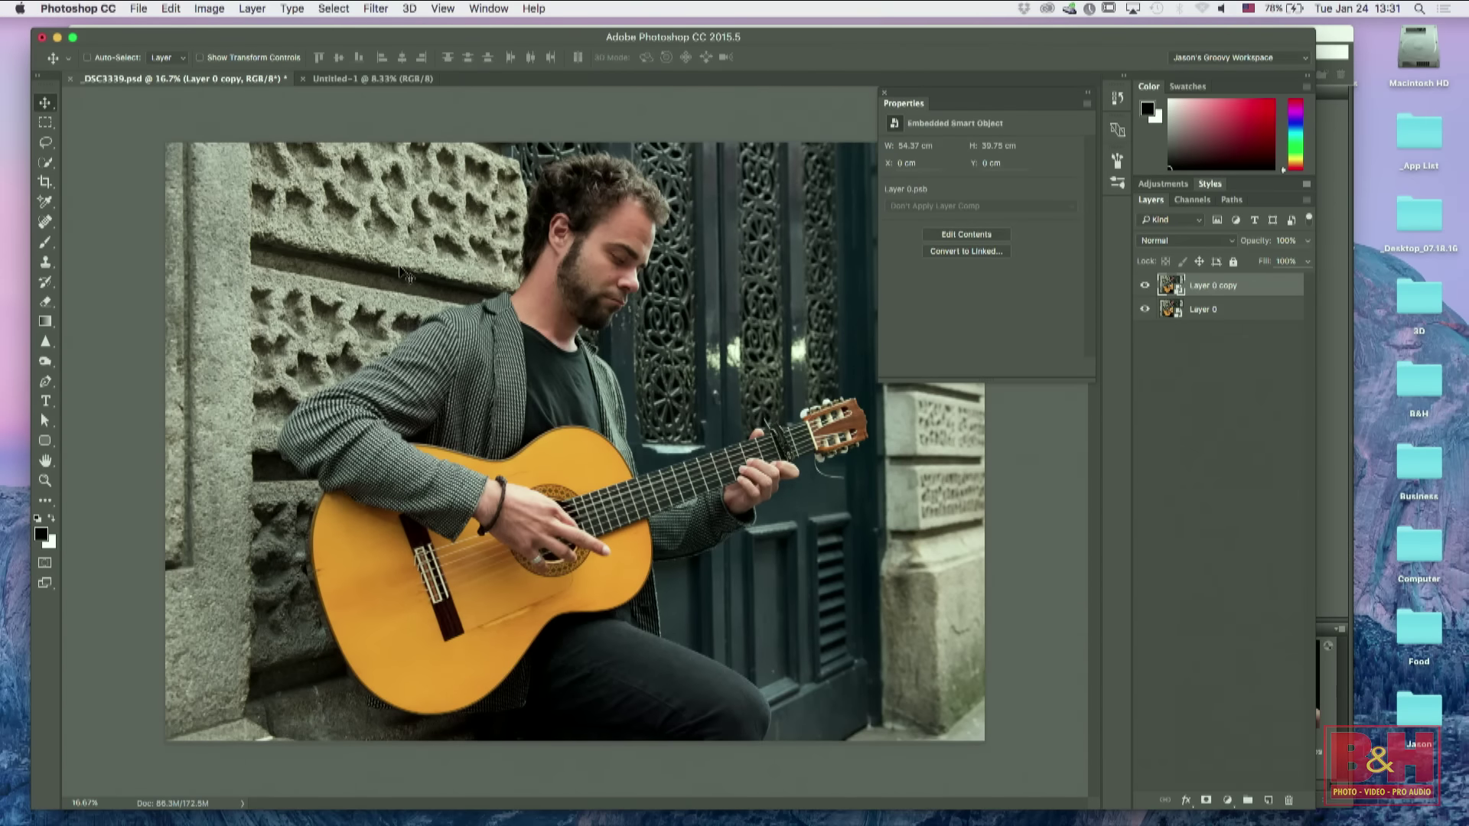
pyautogui.moveTo(450, 421); pyautogui.dragTo(385, 82)
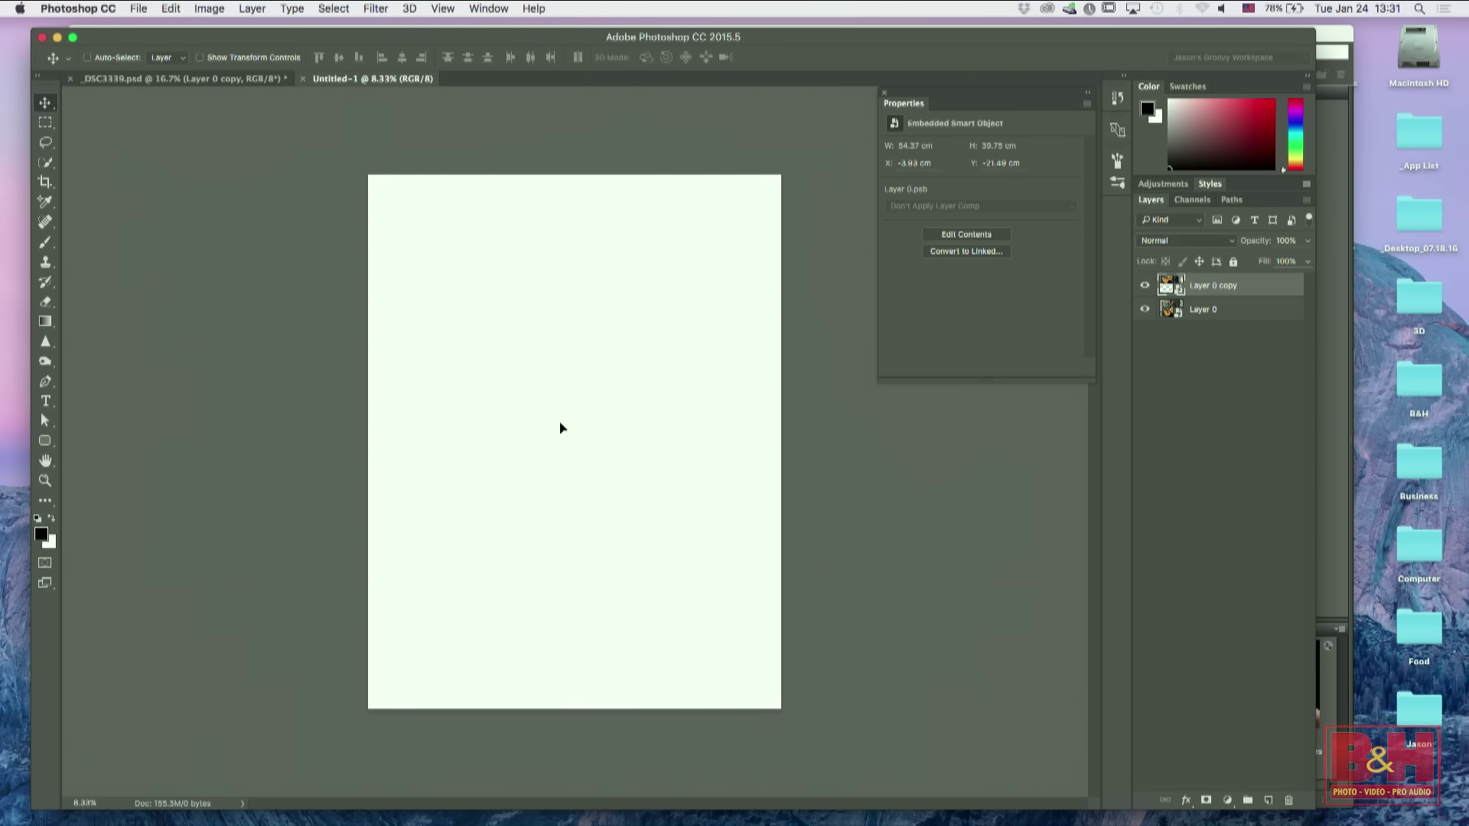
pyautogui.moveTo(643, 197); pyautogui.dragTo(617, 262)
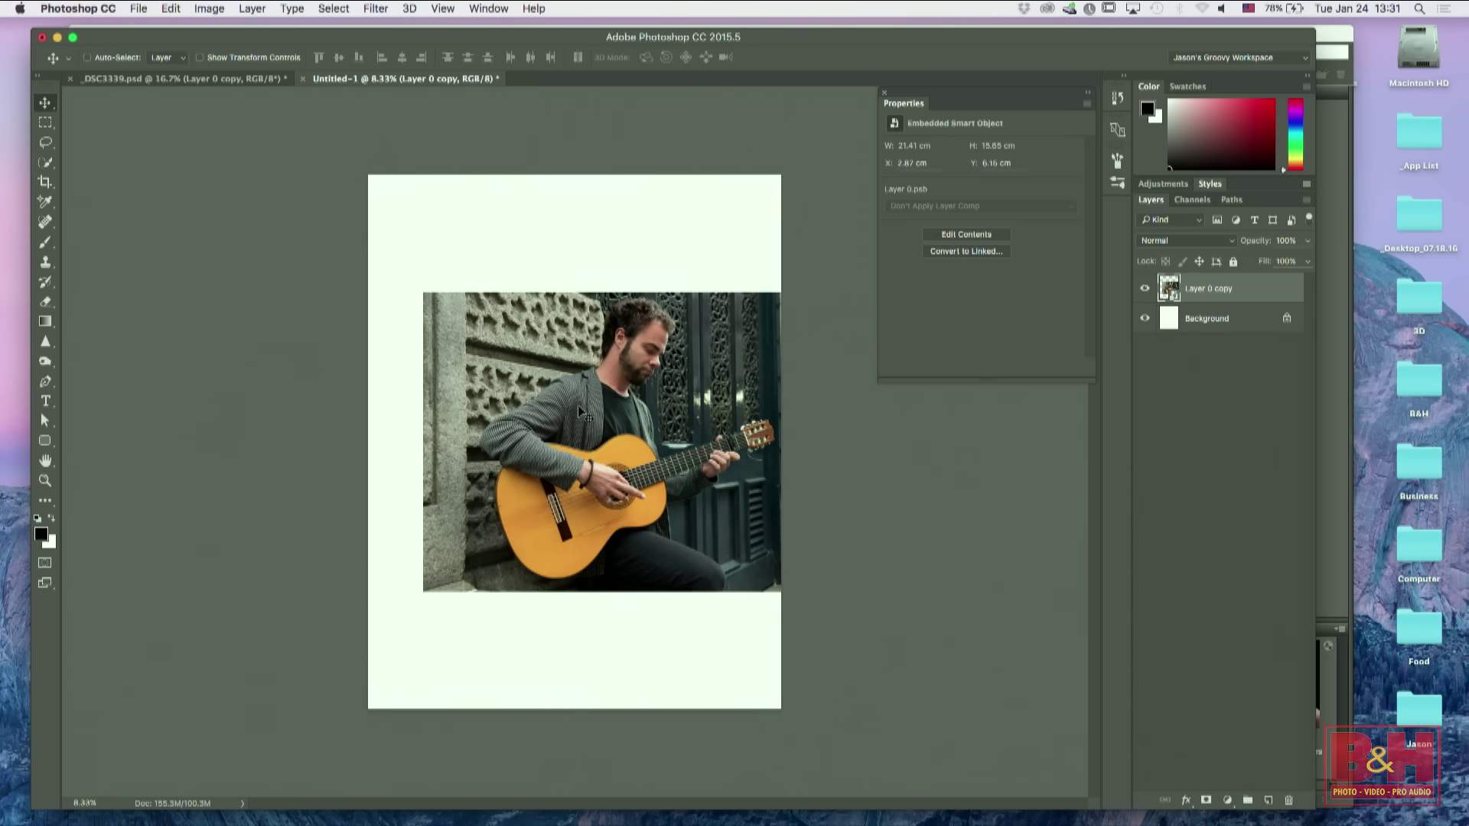
pyautogui.moveTo(574, 407); pyautogui.dragTo(527, 377)
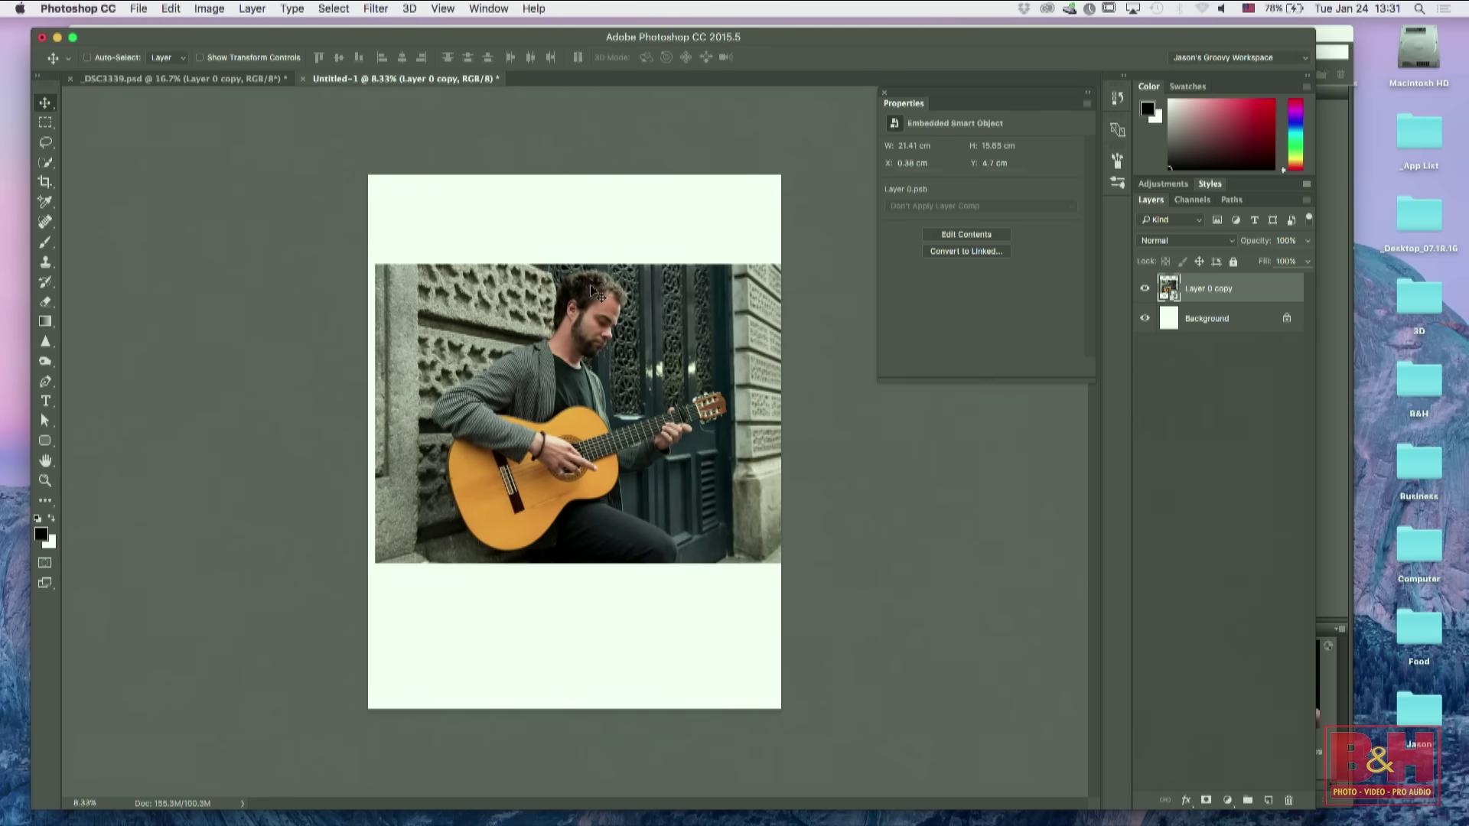
pyautogui.click(287, 78)
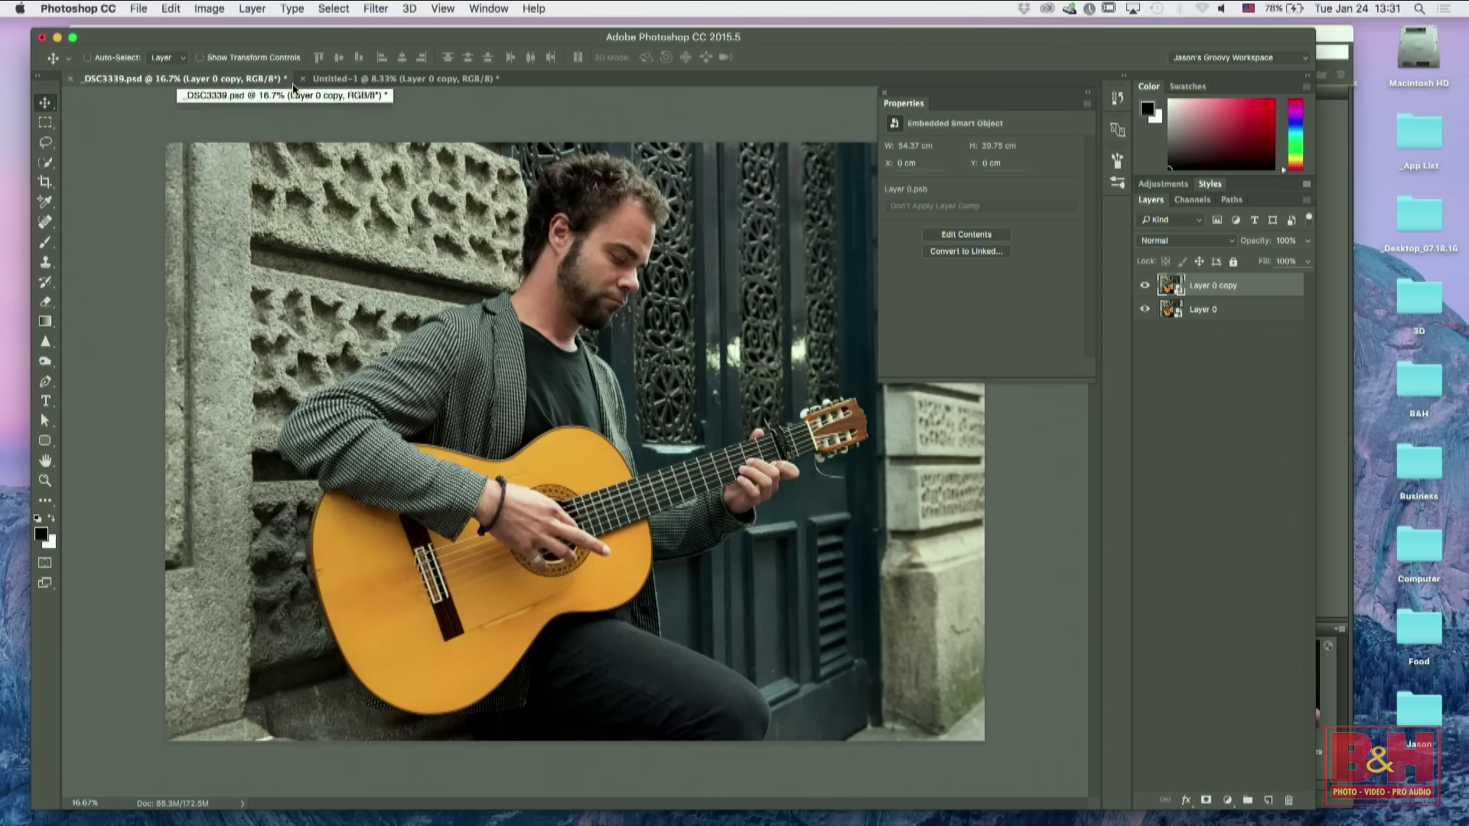
# Step: Open the contents of the Layer 0 copy smart object for editing and cancel converting its Background to a regular layer
pyautogui.click(1243, 314)
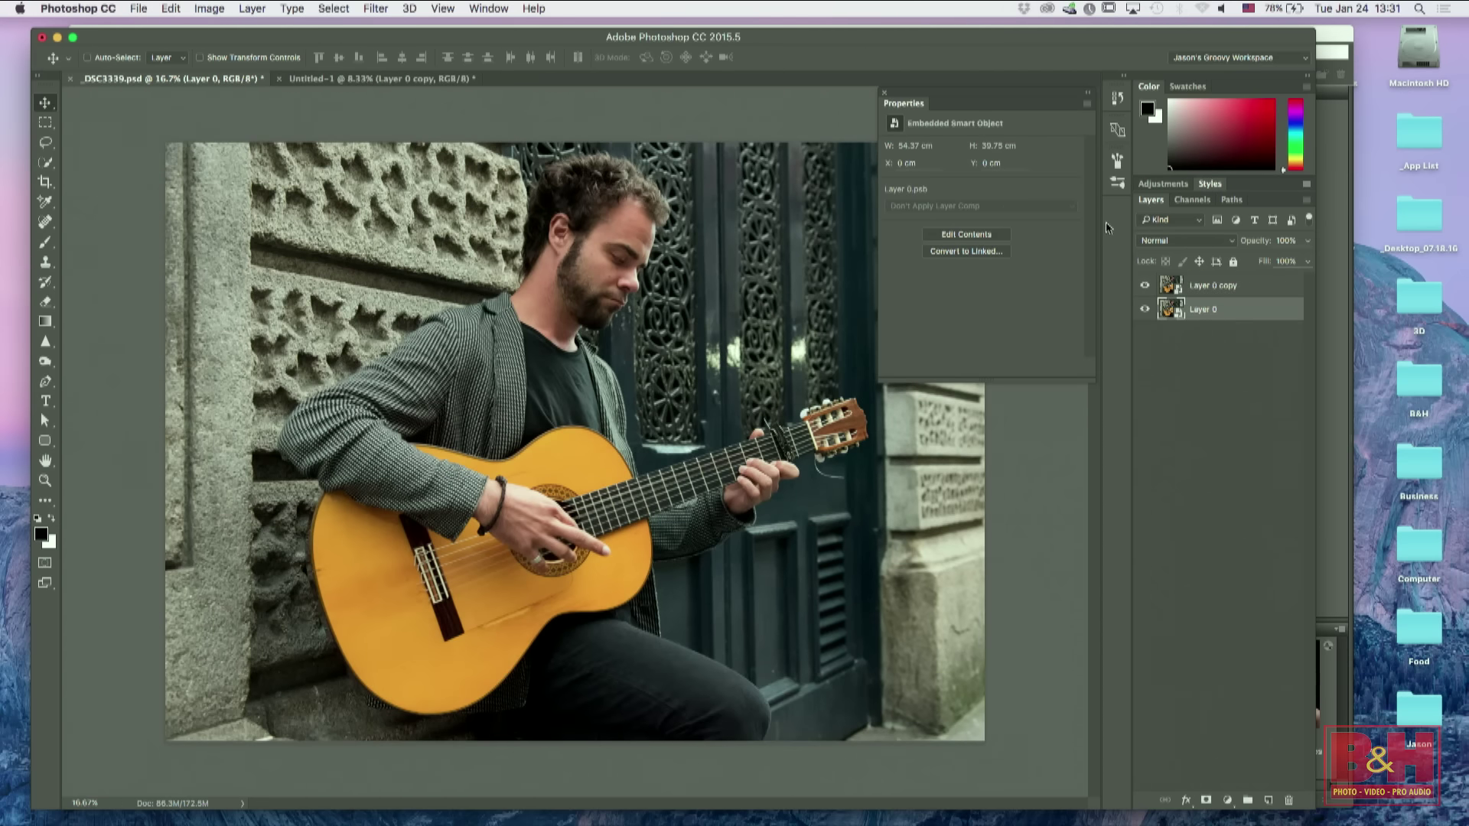
pyautogui.click(1177, 286)
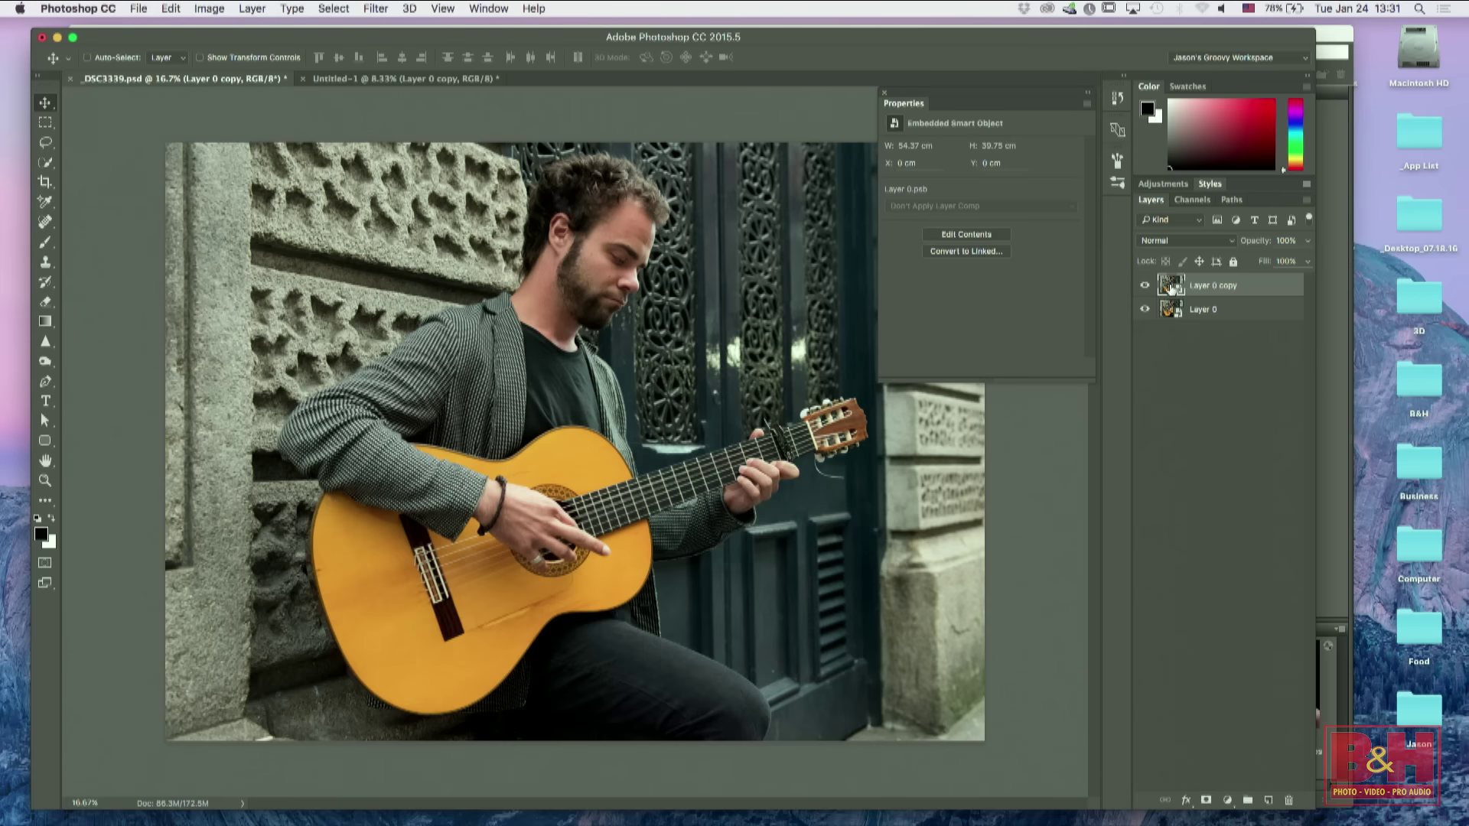
pyautogui.doubleClick(1170, 285)
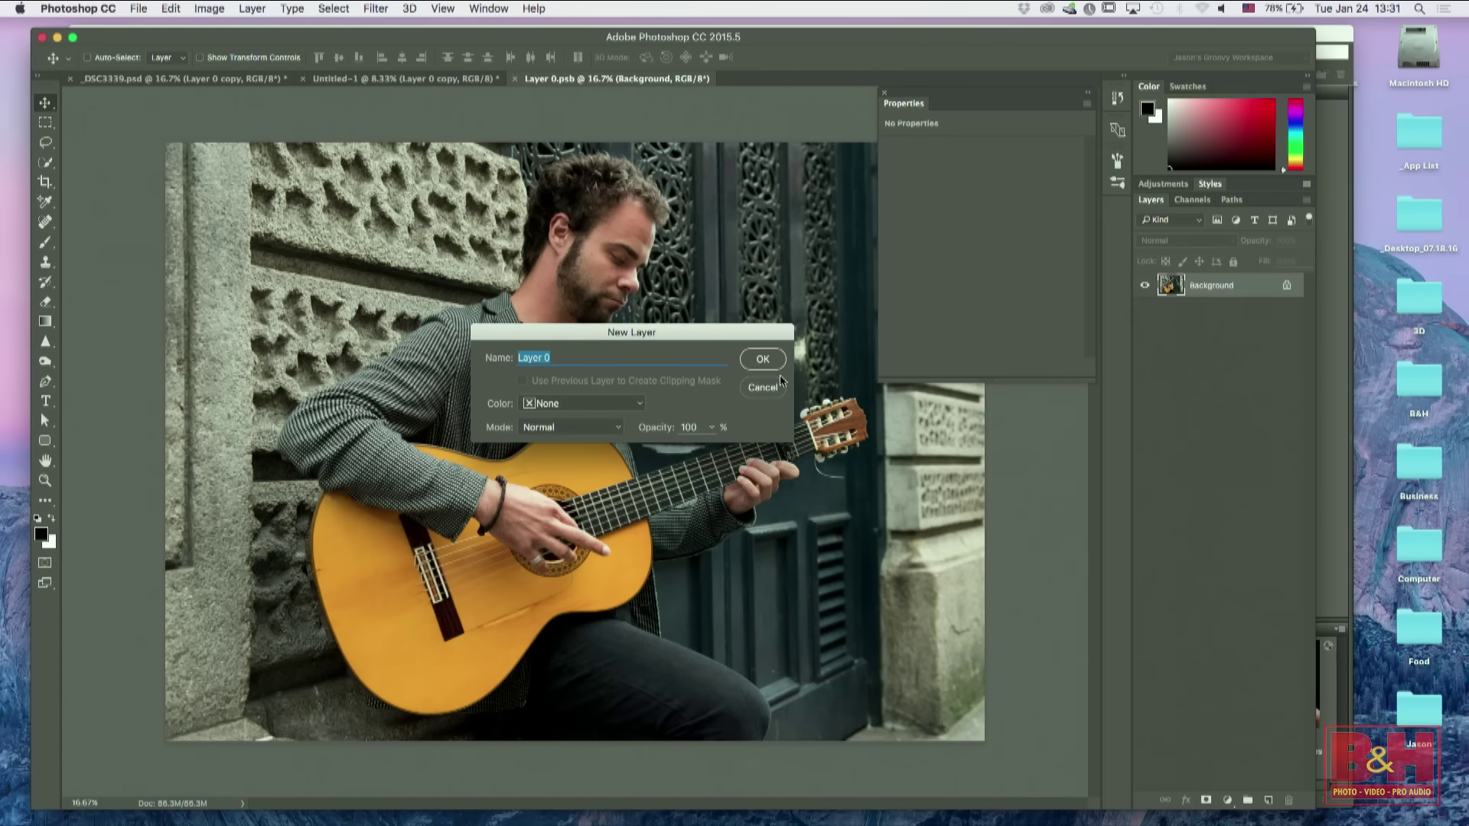
pyautogui.click(762, 388)
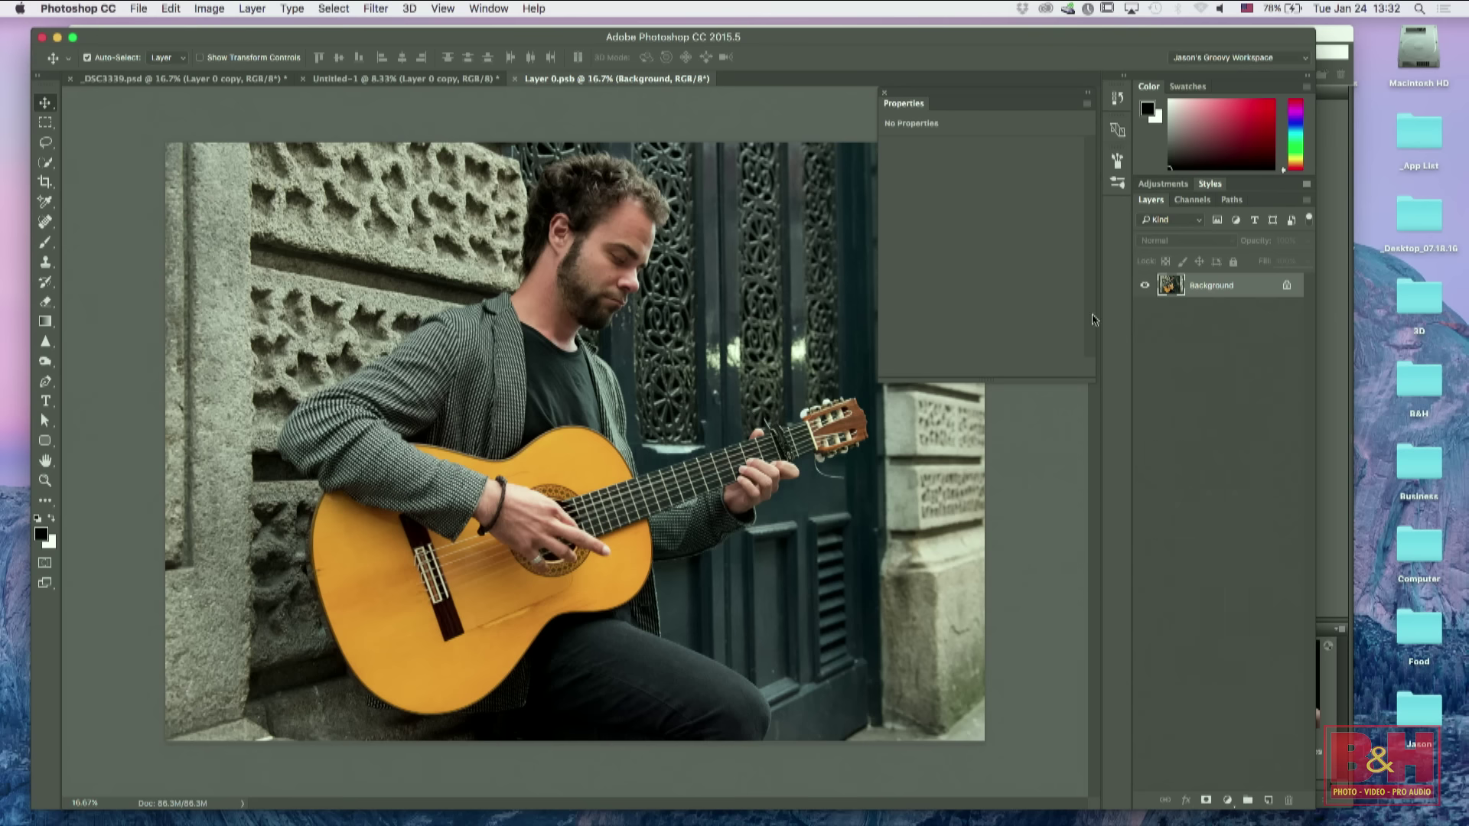
# Step: Add a Hue/Saturation adjustment layer with Saturation +24 in Layer 0.psb and save the smart object contents
pyautogui.click(1227, 800)
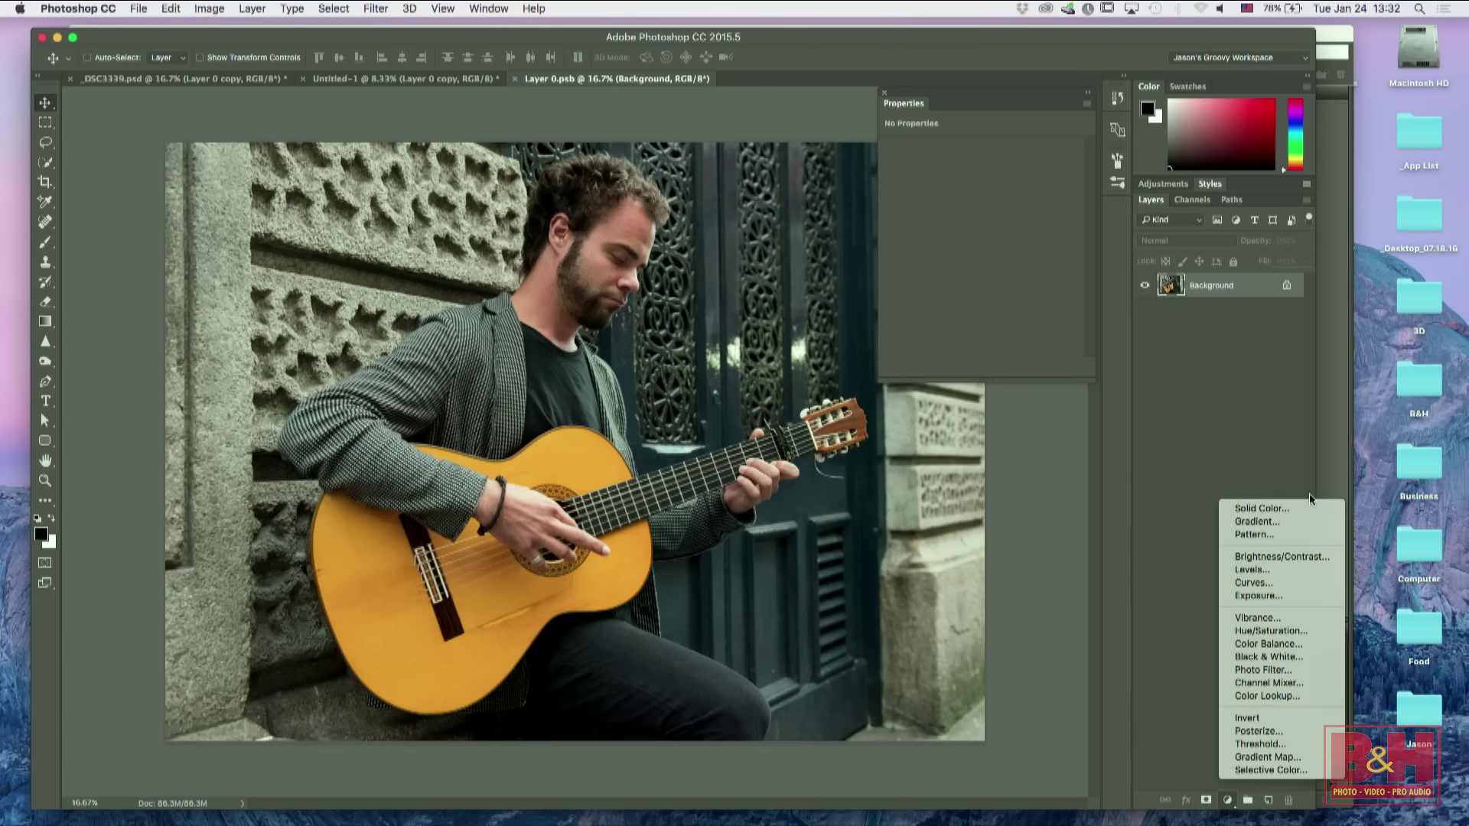
pyautogui.click(1305, 590)
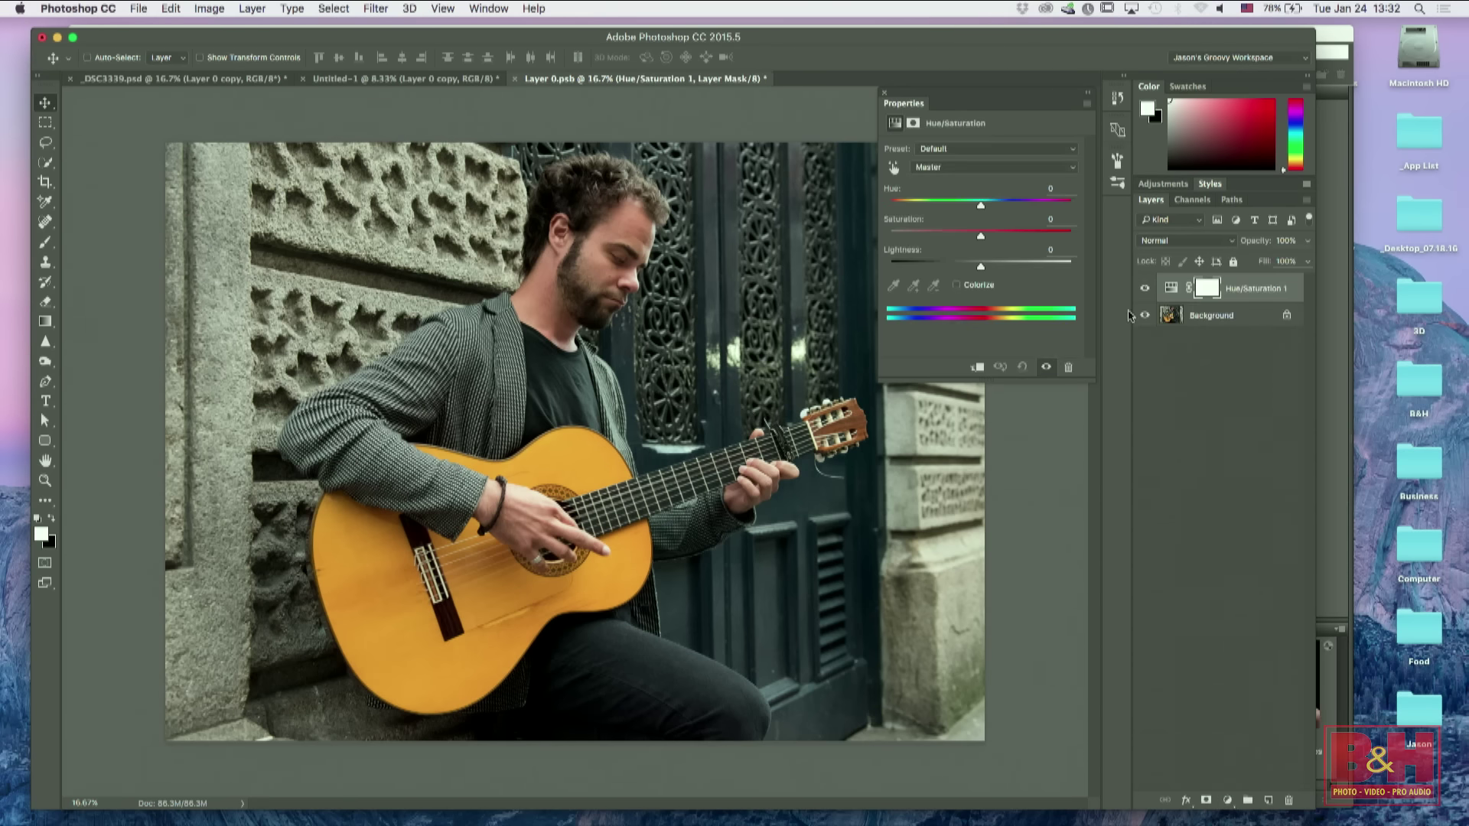
pyautogui.moveTo(982, 237); pyautogui.dragTo(1003, 243)
pyautogui.press('super+s')
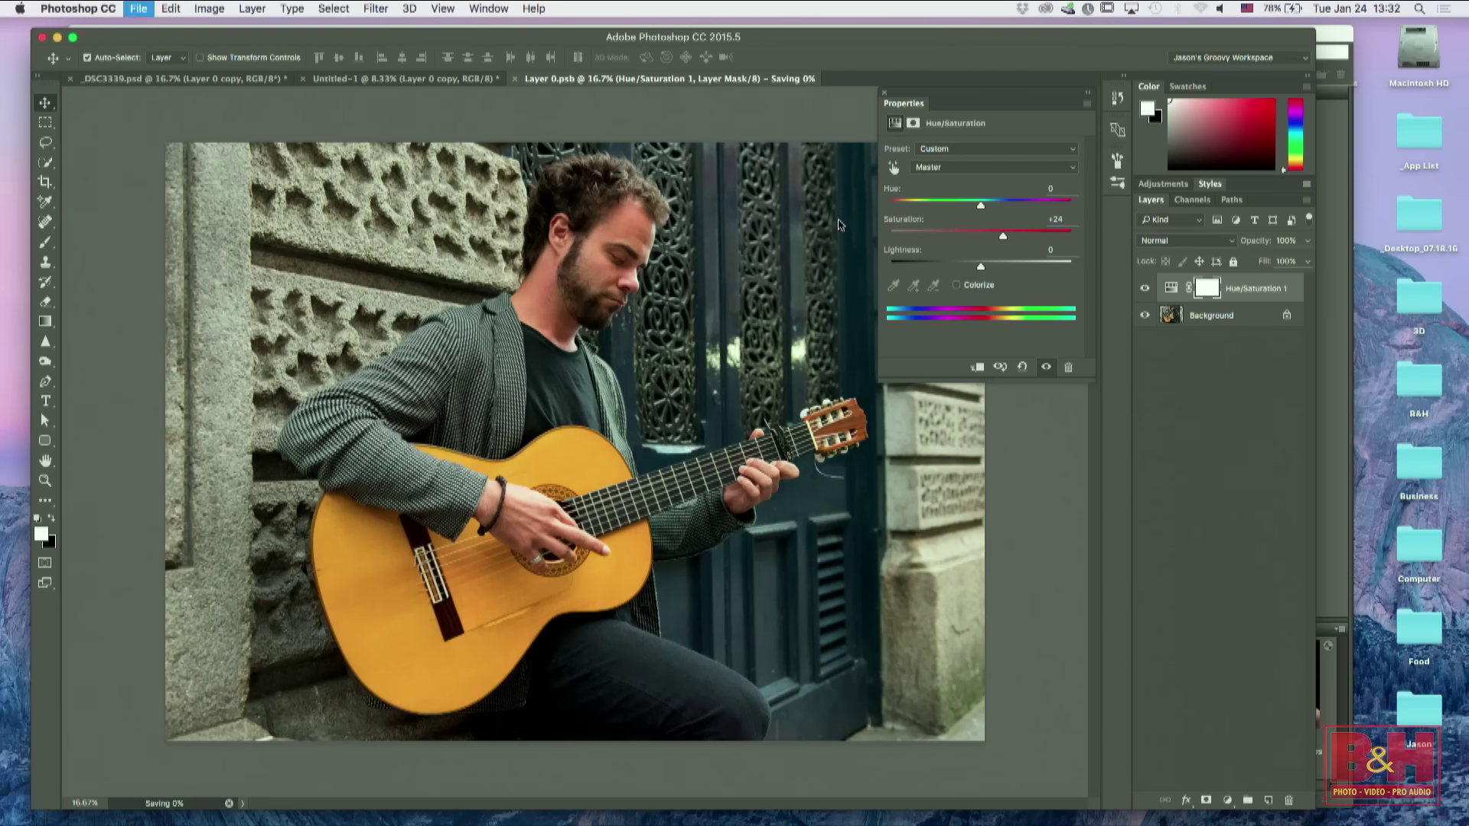
# Step: Compare the guitarist smart object in Untitled-1 and _DSC3339.psd for the saved edit, and return to Layer 0.psb
pyautogui.click(418, 78)
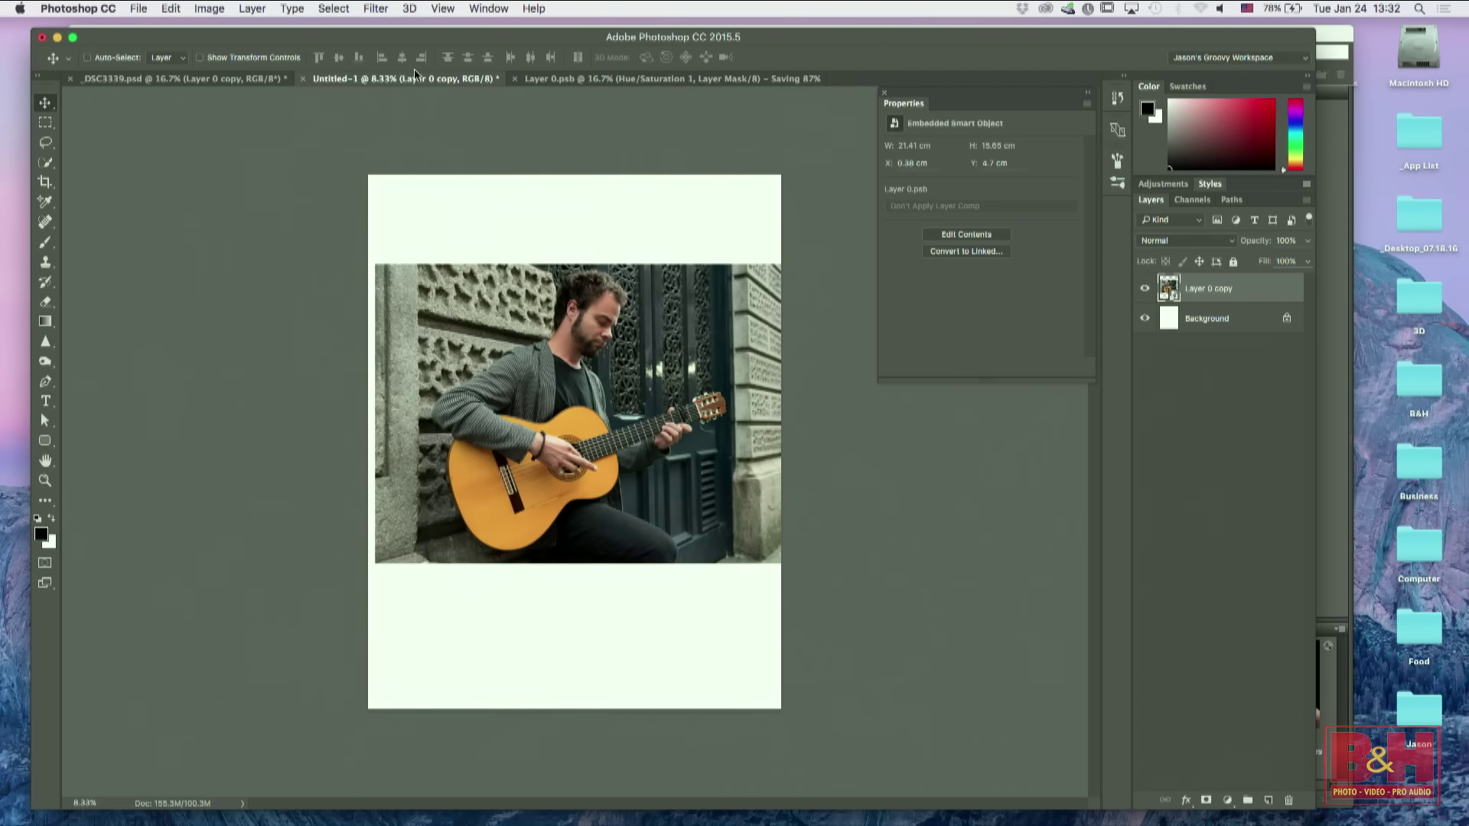
pyautogui.click(272, 74)
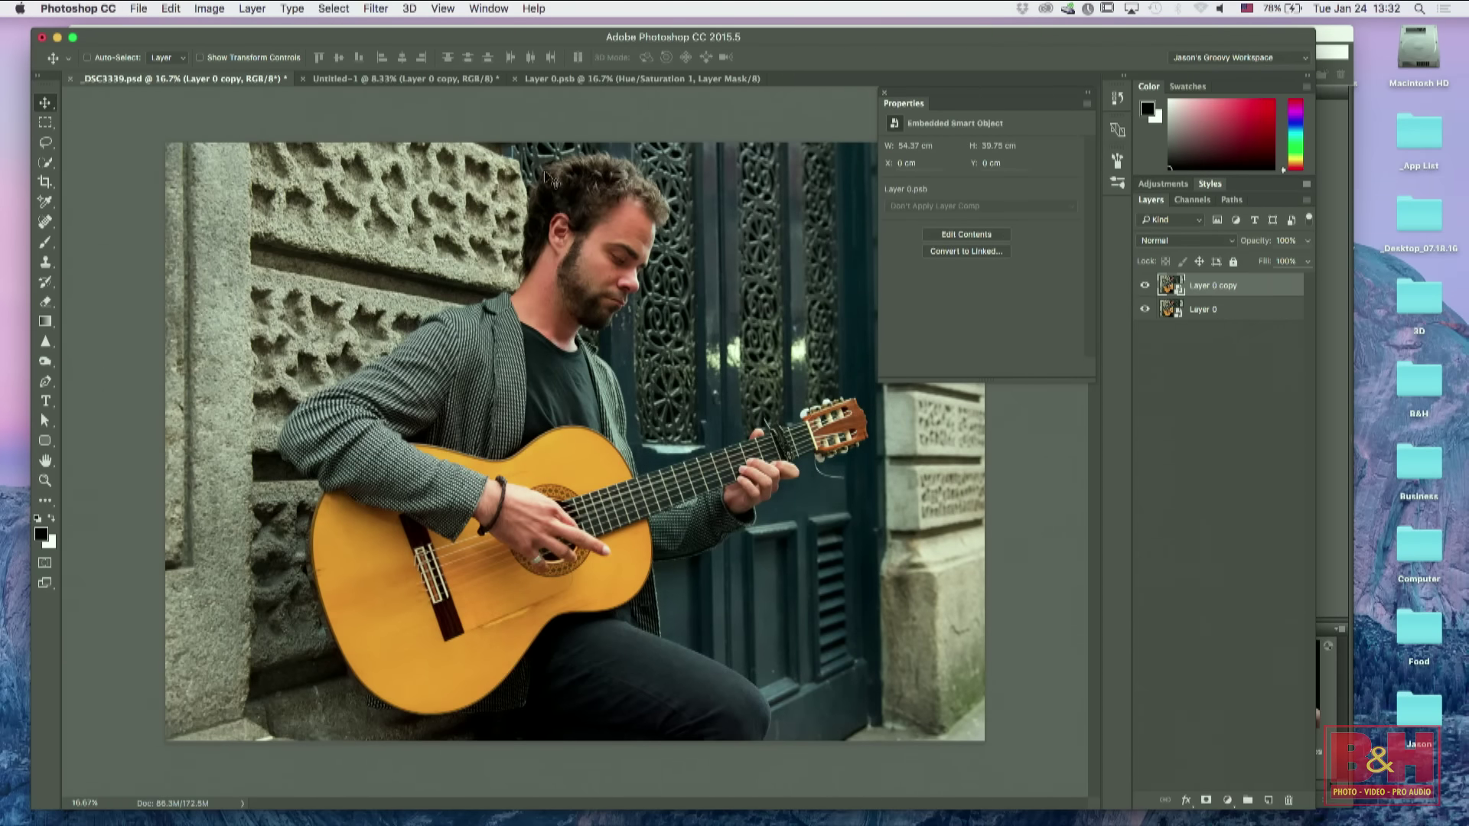
pyautogui.click(444, 80)
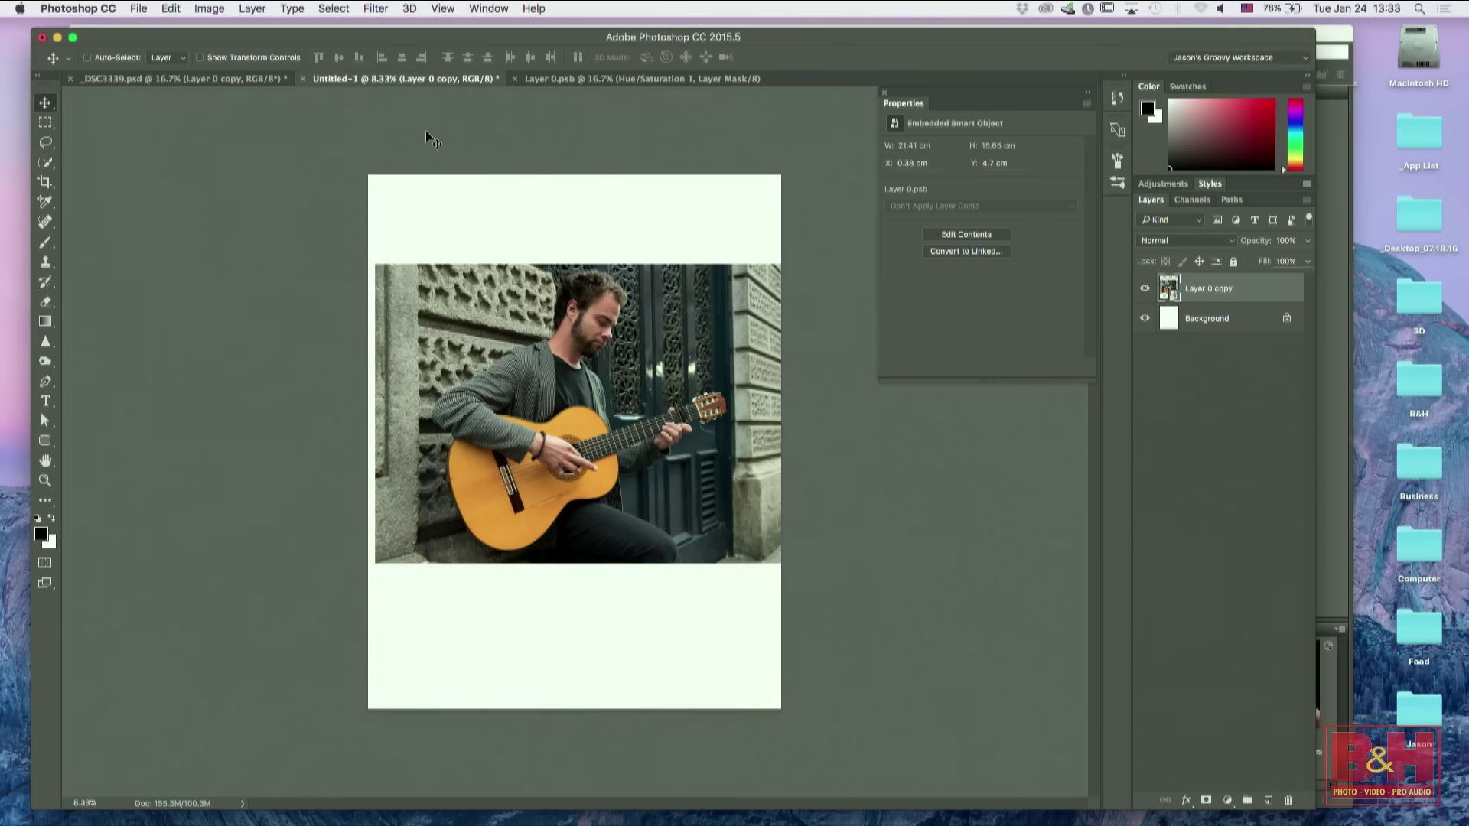
pyautogui.click(643, 81)
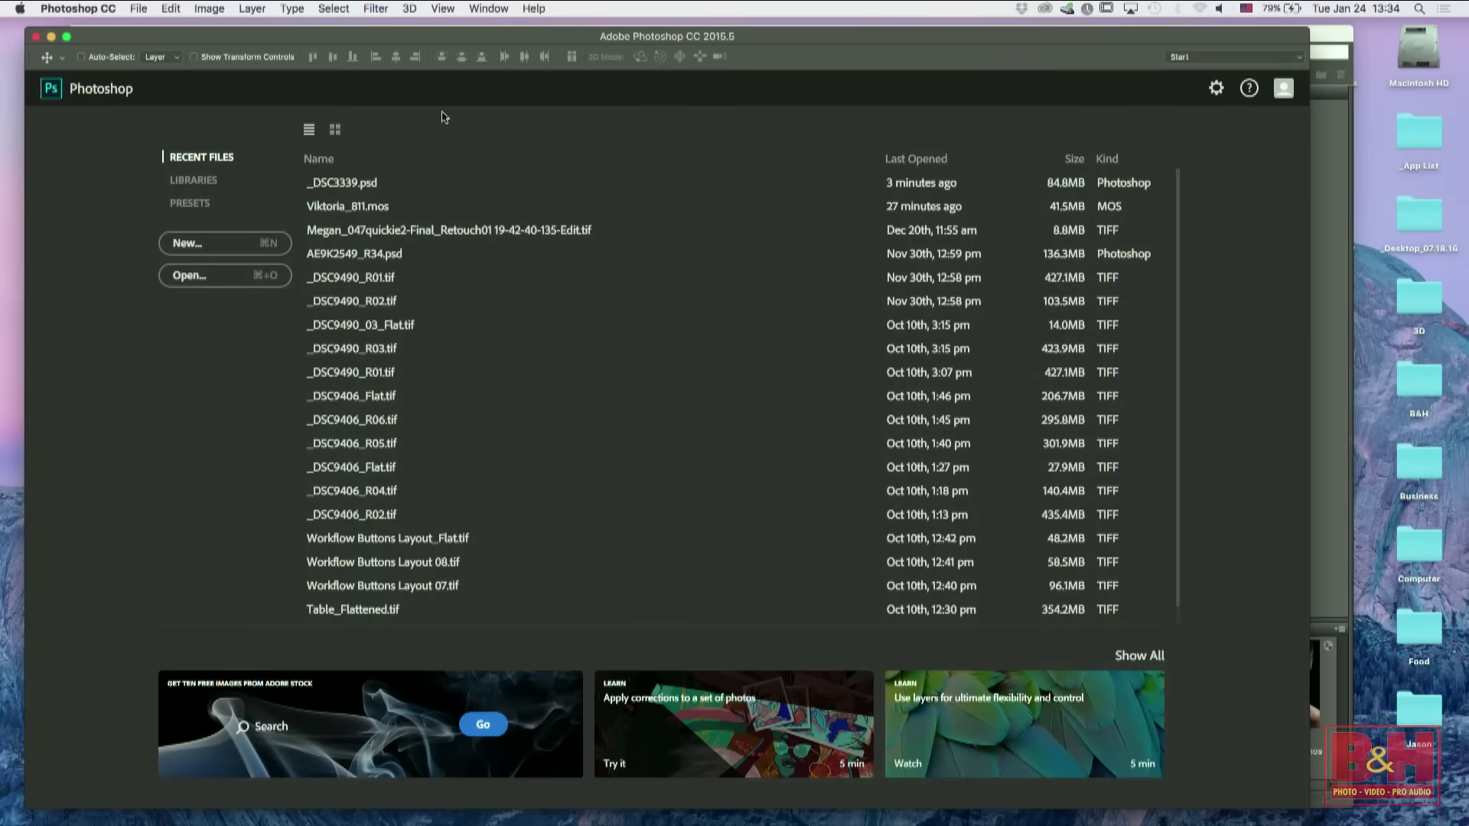
# Step: Create a white Letter-size RGB document at 300 pixels/centimeter and set the foreground color to red cd1212
pyautogui.press('super+n')
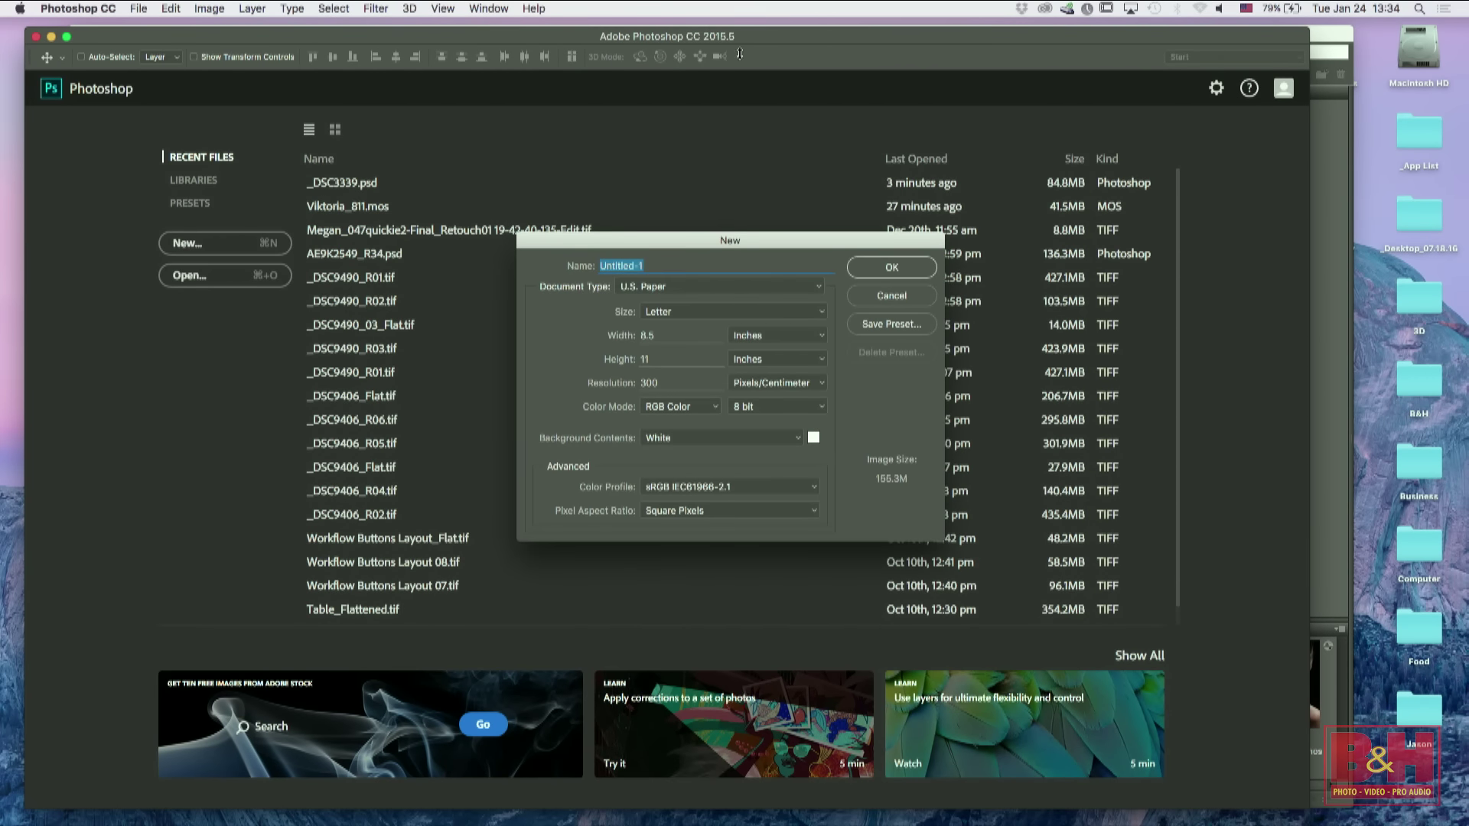
pyautogui.click(893, 267)
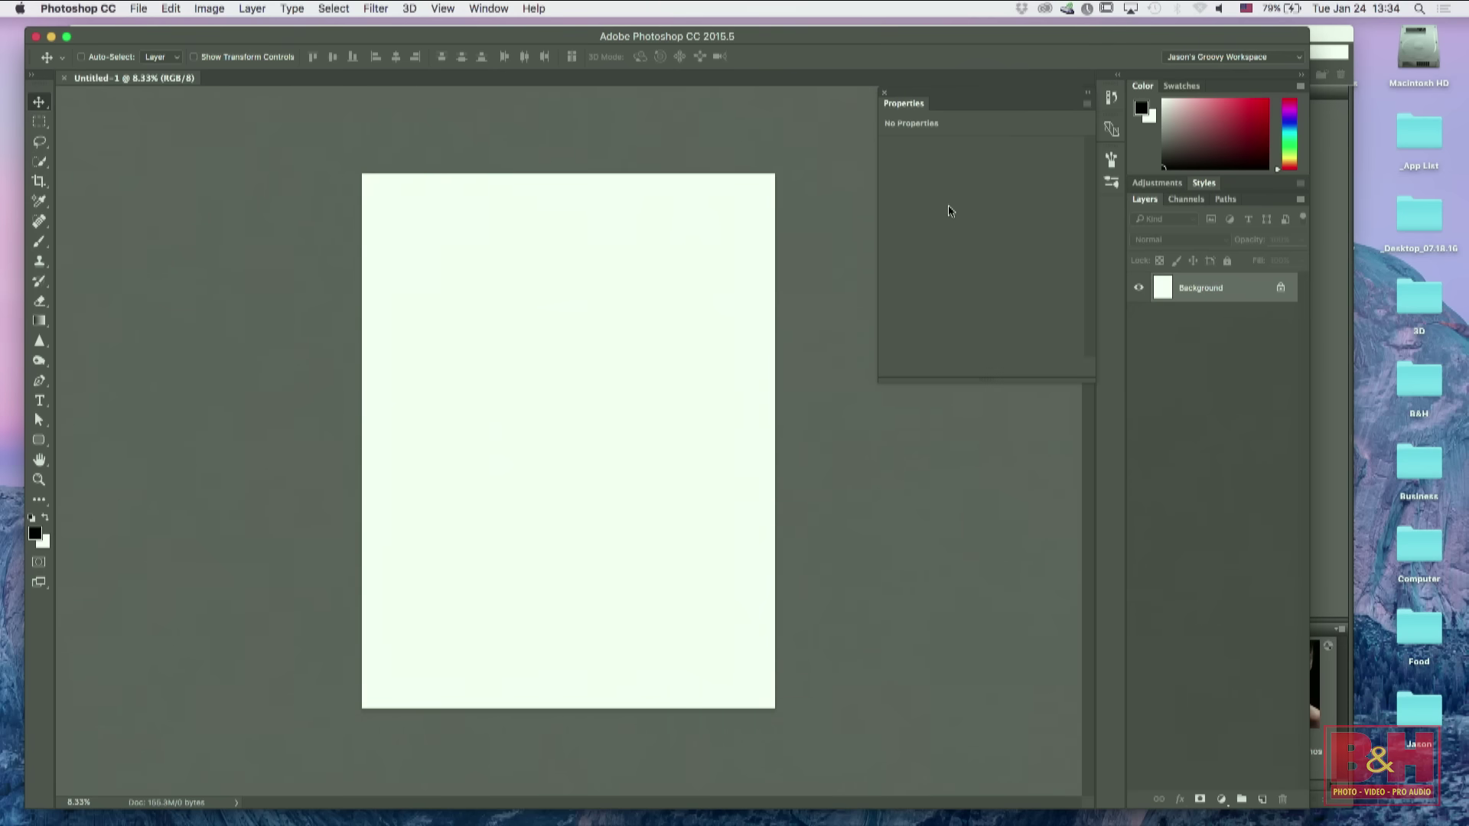
pyautogui.click(35, 535)
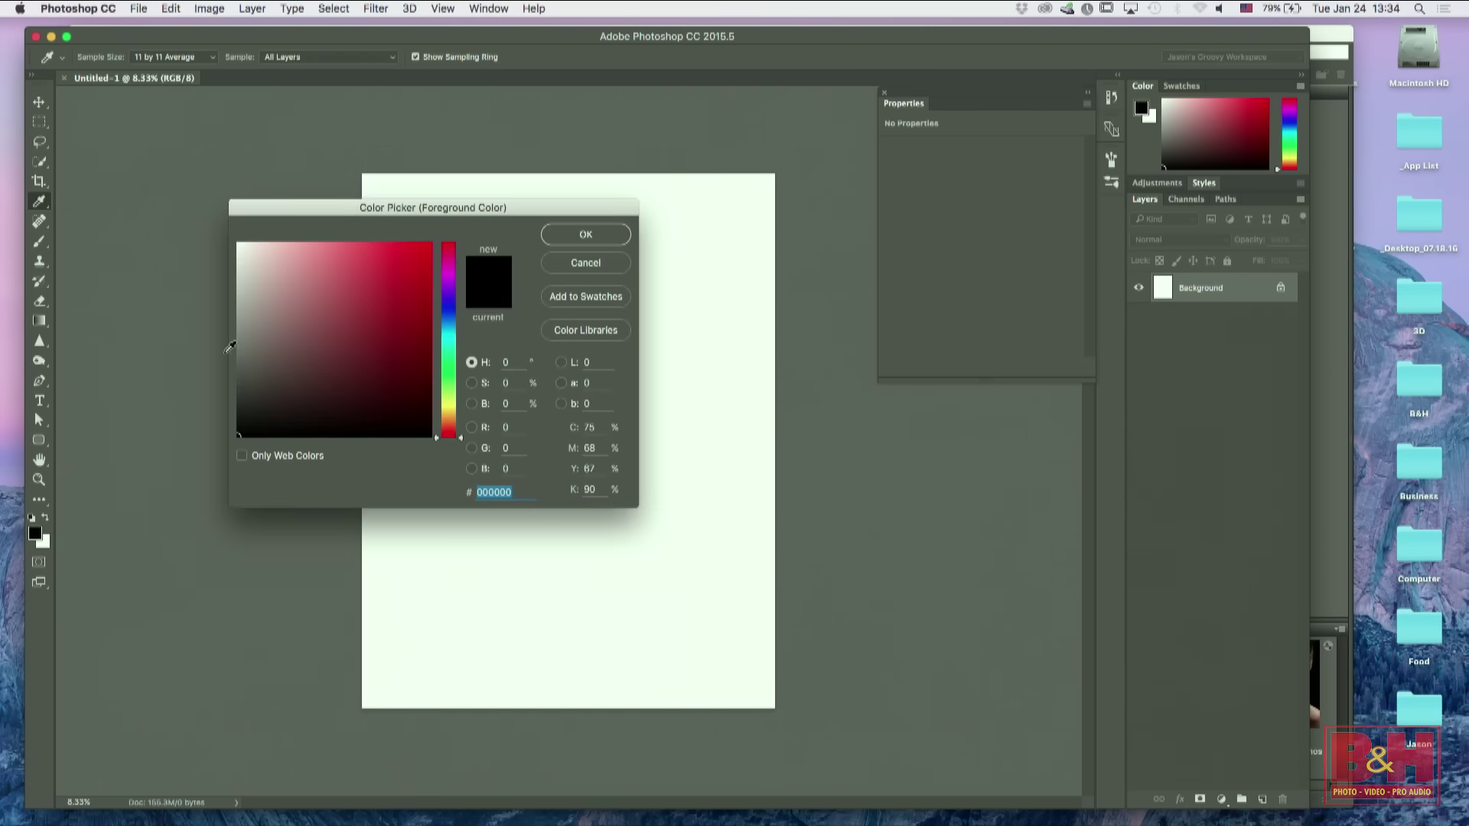
pyautogui.click(414, 280)
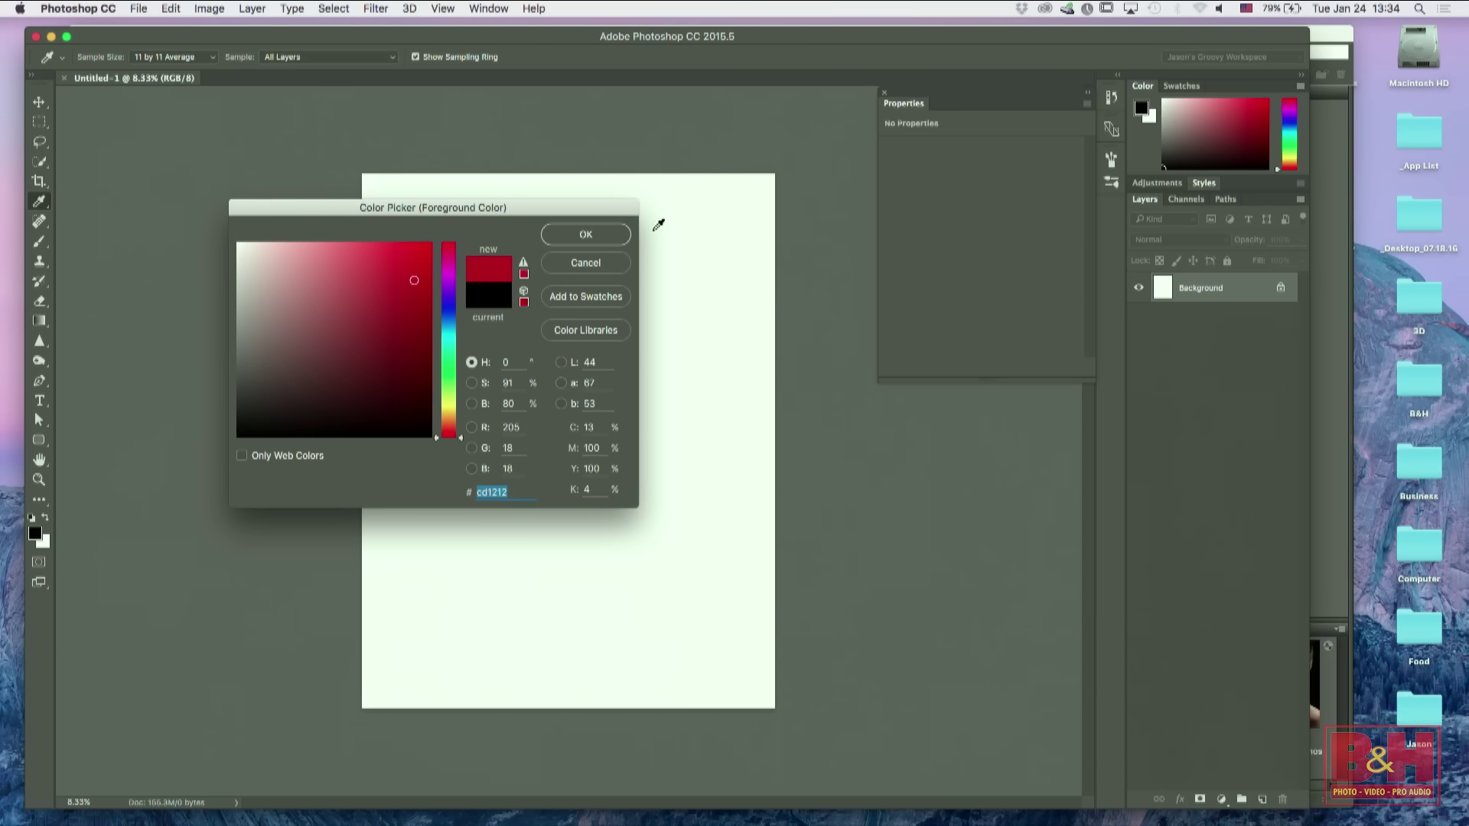
pyautogui.click(587, 235)
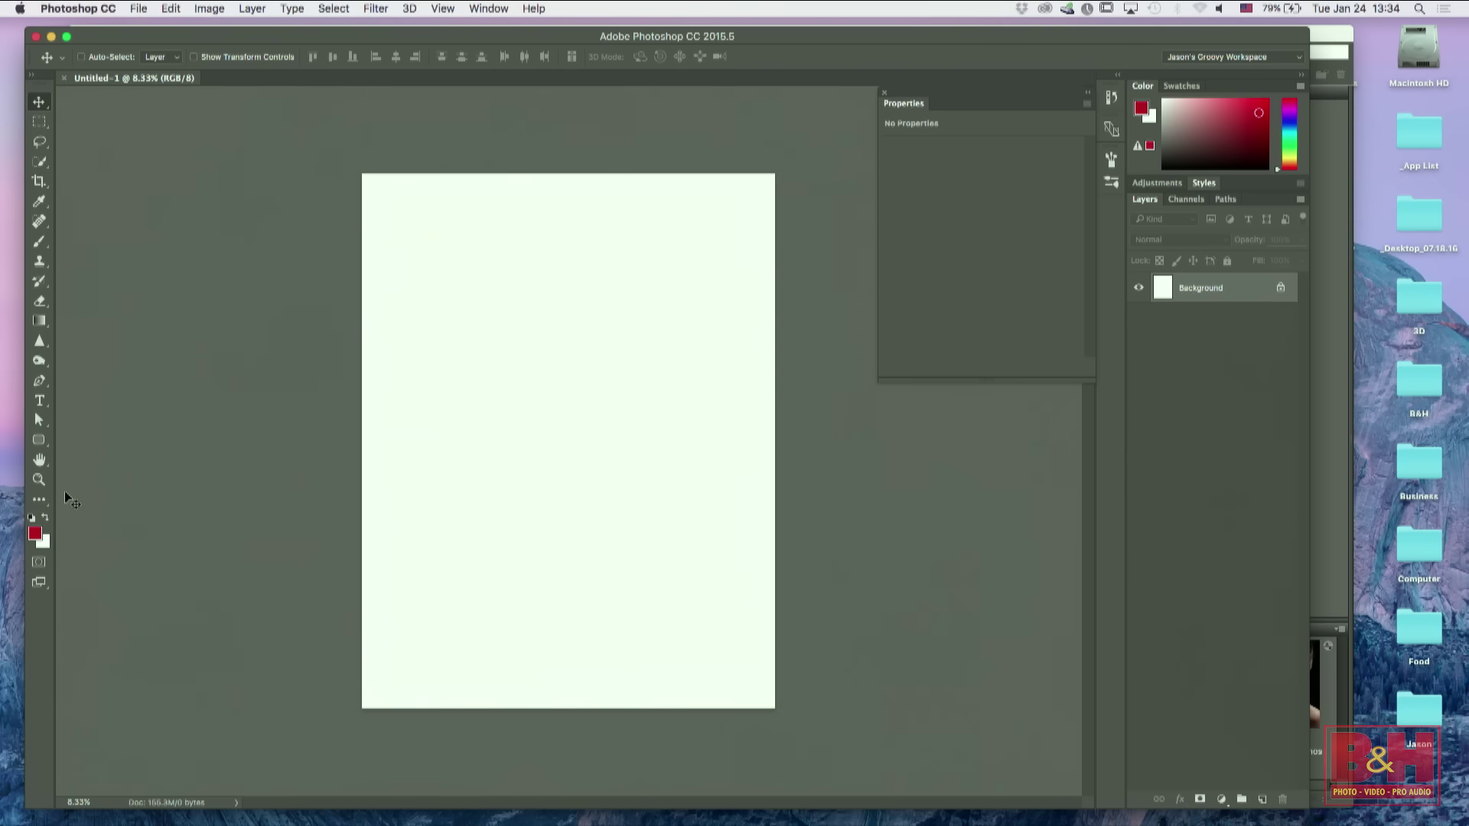
# Step: Draw a red square about 1030 px wide near the page's upper-left corner with the Rectangle tool
pyautogui.click(40, 480)
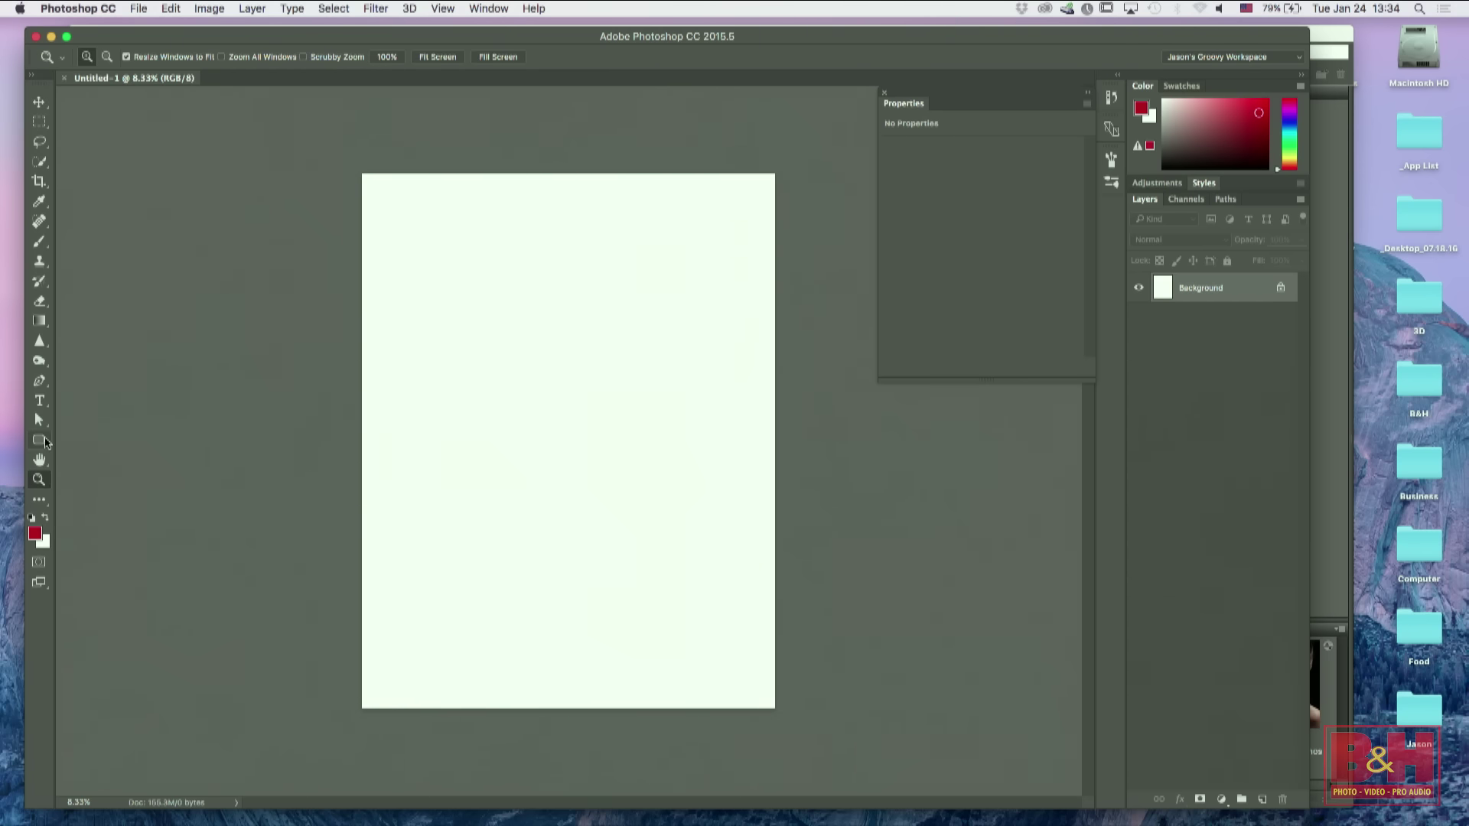
pyautogui.click(44, 442)
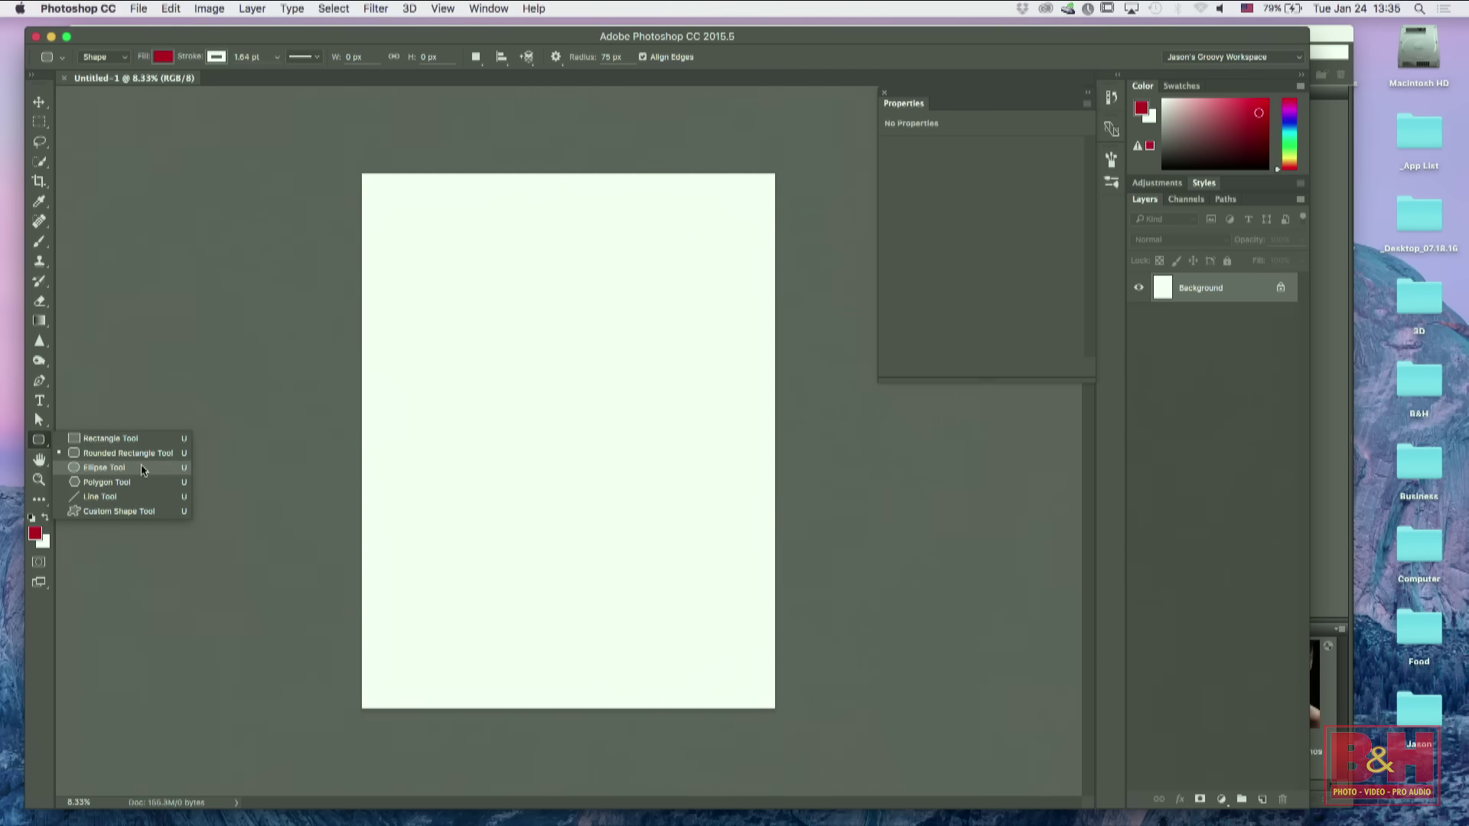
pyautogui.click(111, 438)
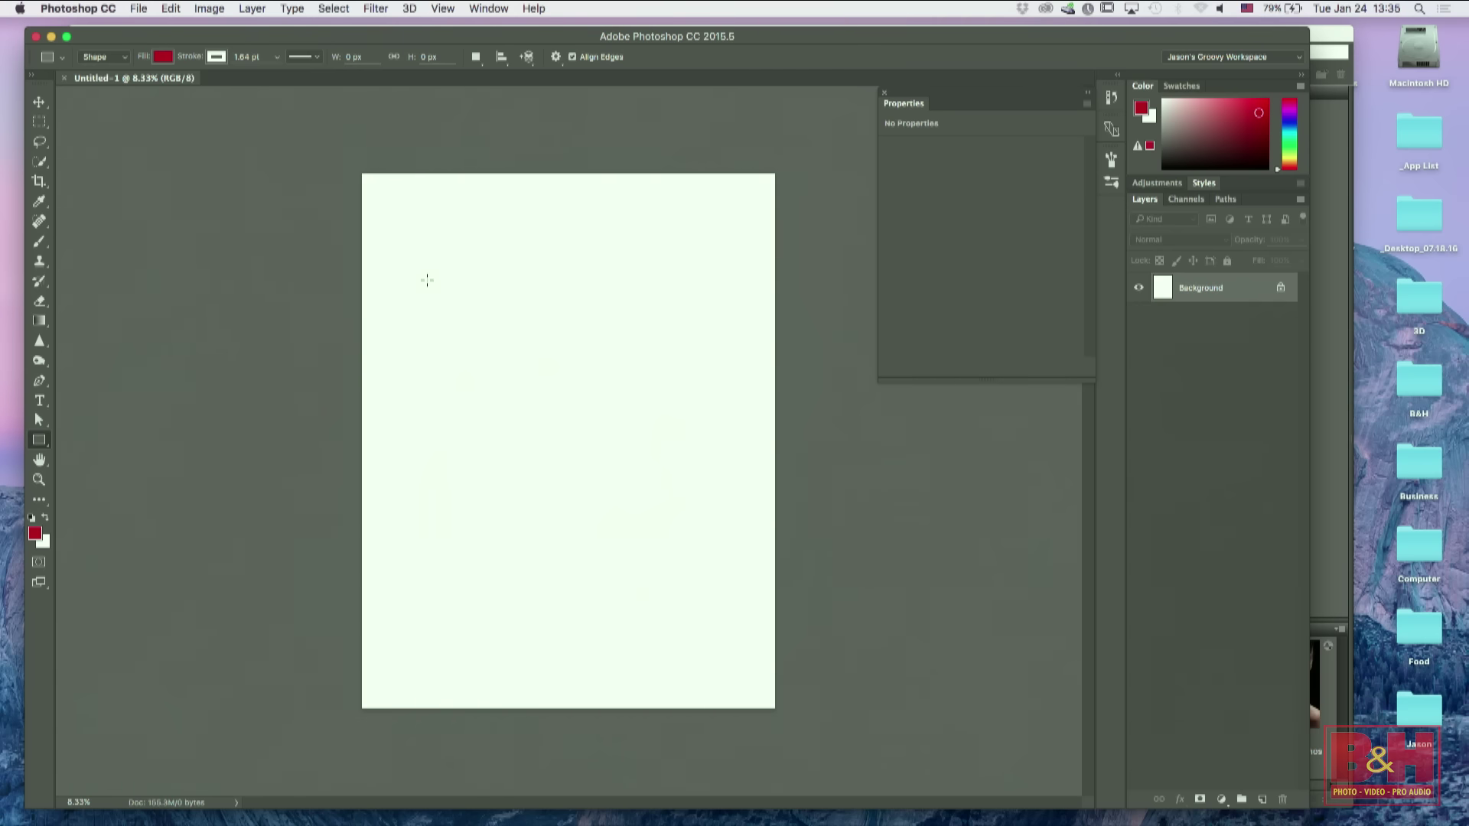
pyautogui.moveTo(408, 215); pyautogui.dragTo(442, 255)
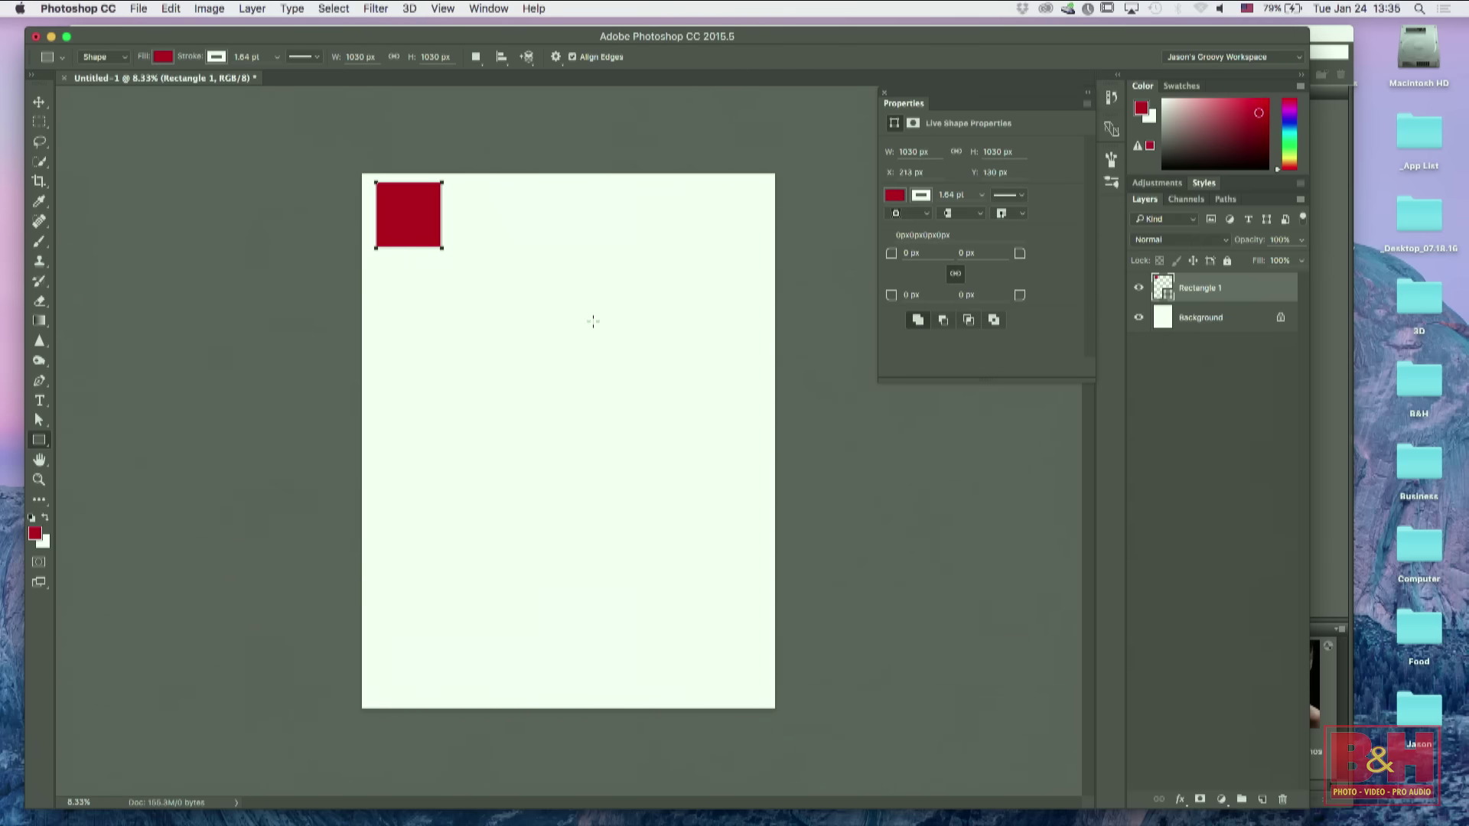
# Step: Scatter twelve more red squares of varying sizes across the page, including one about 1548 px wide at the lower-left edge
pyautogui.moveTo(502, 304); pyautogui.dragTo(530, 331)
pyautogui.moveTo(587, 239); pyautogui.dragTo(609, 261)
pyautogui.moveTo(615, 325); pyautogui.dragTo(632, 341)
pyautogui.moveTo(512, 389); pyautogui.dragTo(534, 430)
pyautogui.moveTo(593, 510); pyautogui.dragTo(614, 530)
pyautogui.moveTo(491, 544); pyautogui.dragTo(523, 585)
pyautogui.moveTo(613, 587); pyautogui.dragTo(641, 617)
pyautogui.moveTo(663, 408); pyautogui.dragTo(681, 459)
pyautogui.moveTo(715, 231); pyautogui.dragTo(731, 246)
pyautogui.moveTo(413, 417); pyautogui.dragTo(433, 459)
pyautogui.moveTo(690, 620); pyautogui.dragTo(717, 663)
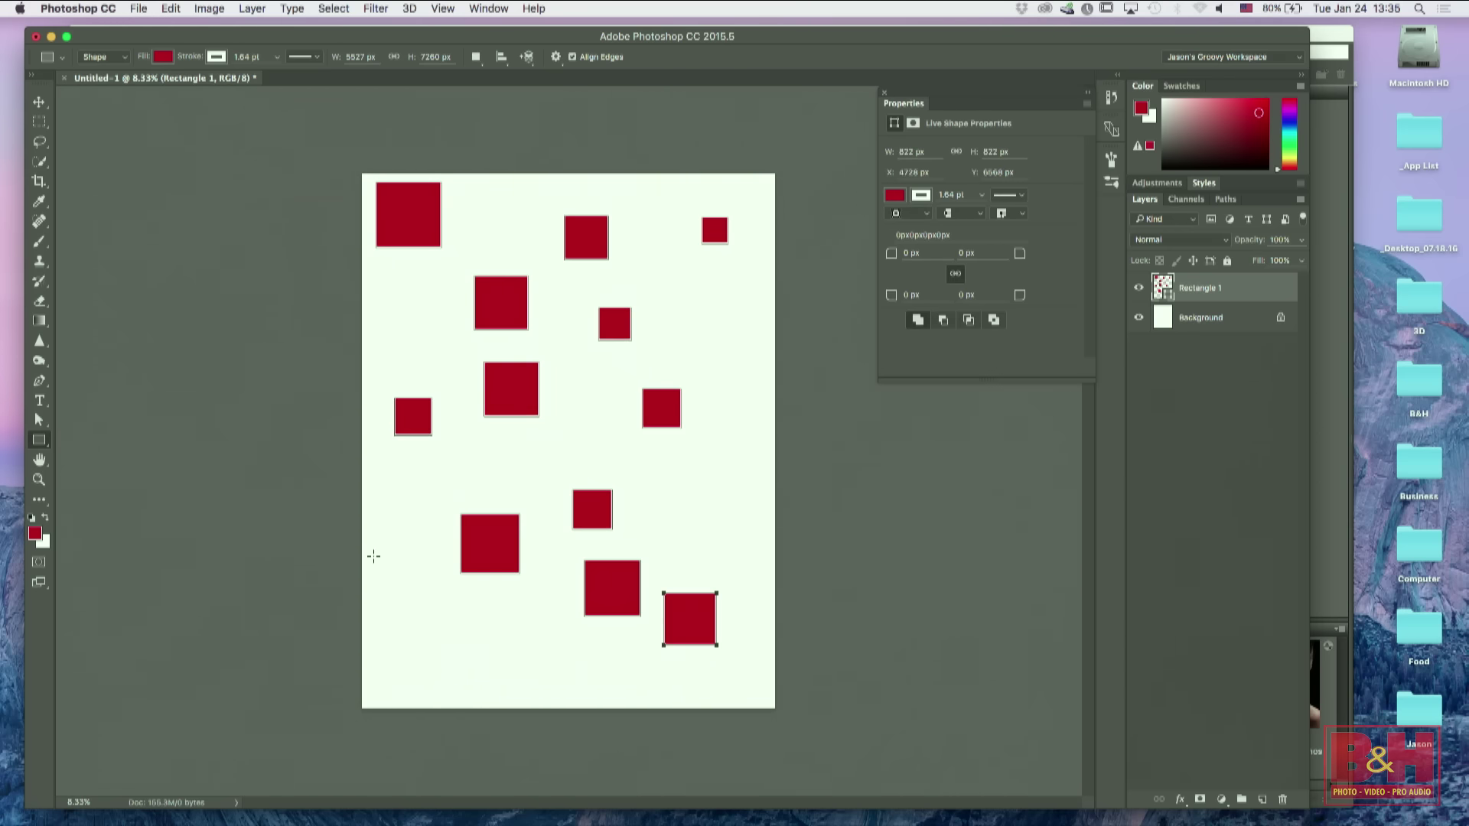
pyautogui.moveTo(403, 613); pyautogui.dragTo(450, 627)
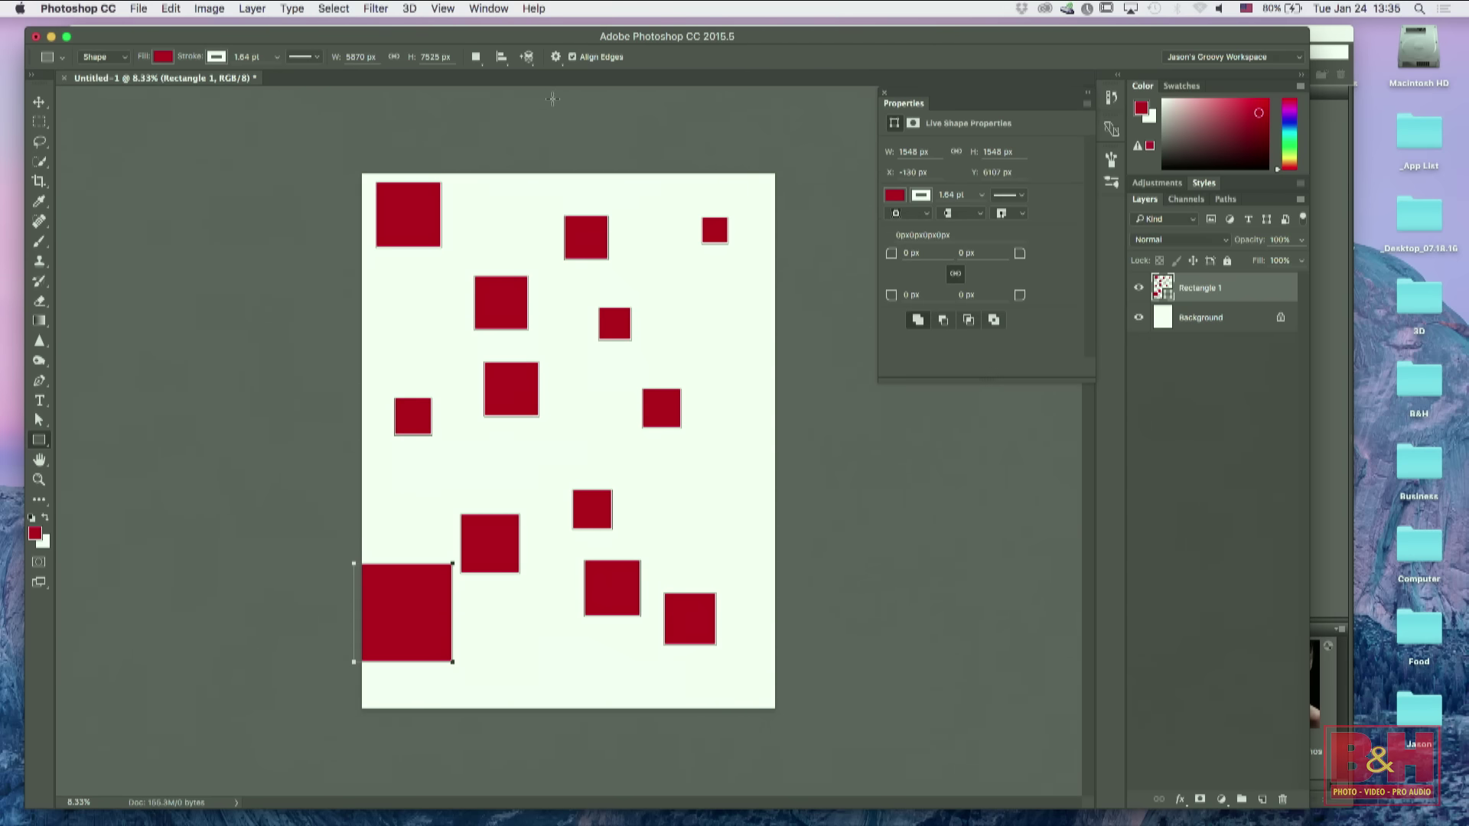
# Step: Deselect the shape path and move all the red squares to about X 90 px, Y 248 px
pyautogui.press('Escape')
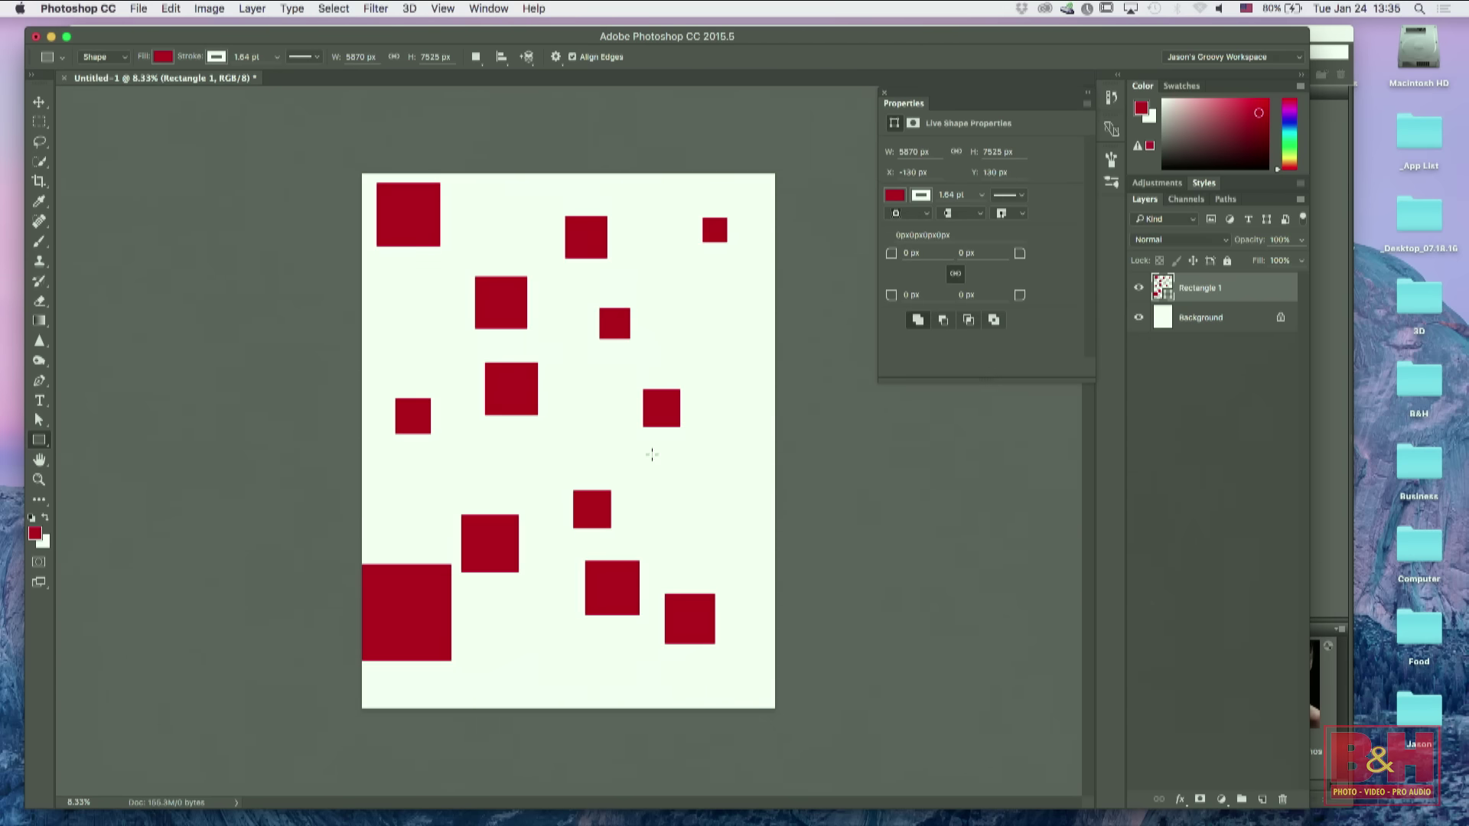
pyautogui.press('v')
pyautogui.moveTo(414, 620)
pyautogui.mouseDown()
pyautogui.moveTo(439, 631)
pyautogui.moveTo(426, 628)
pyautogui.mouseUp()
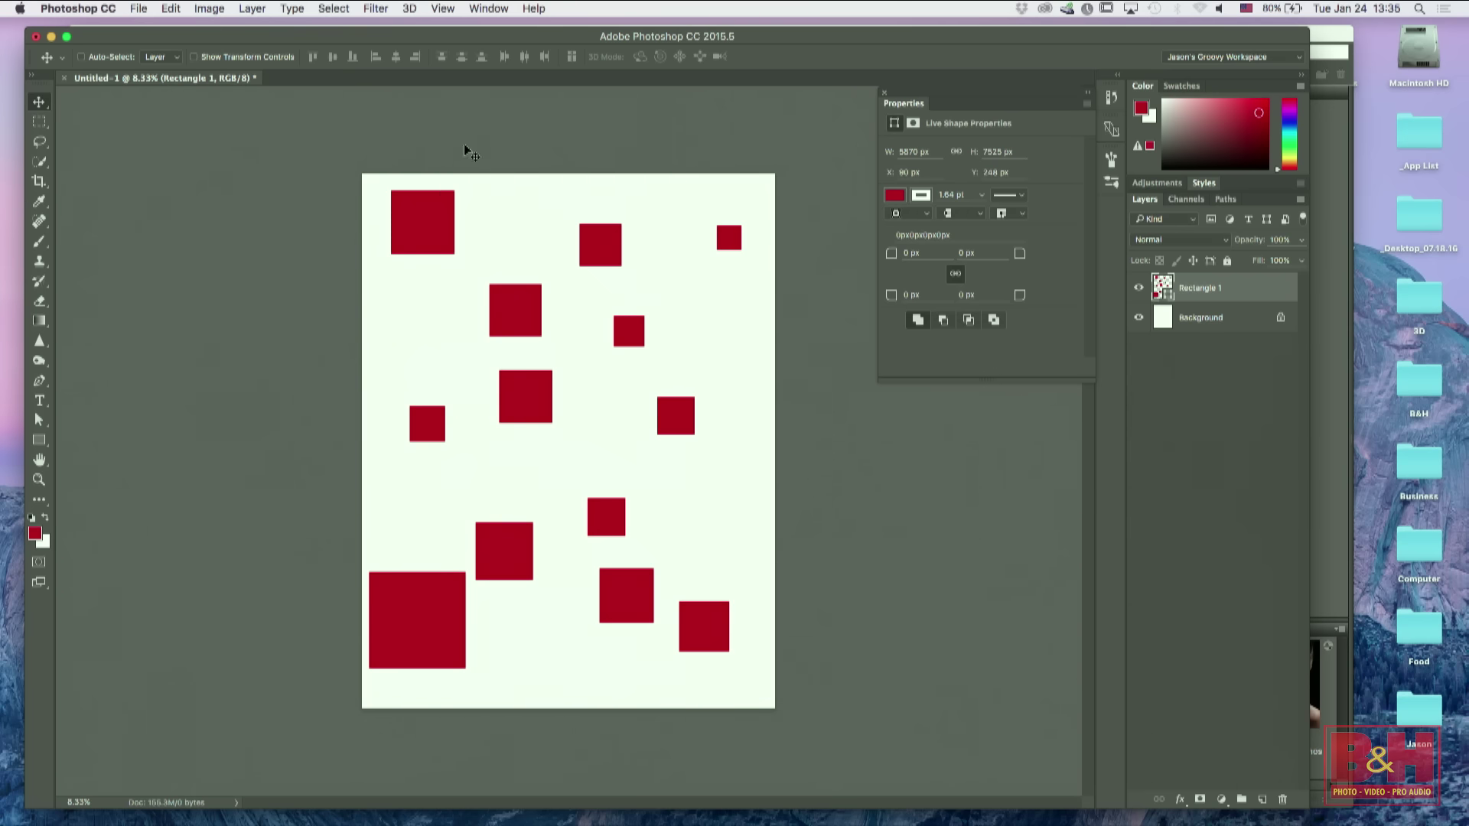
# Step: Start a Color Range selection, review the preset ranges, keep Sampled Colors, and sample the red square at the page's upper middle
pyautogui.click(336, 9)
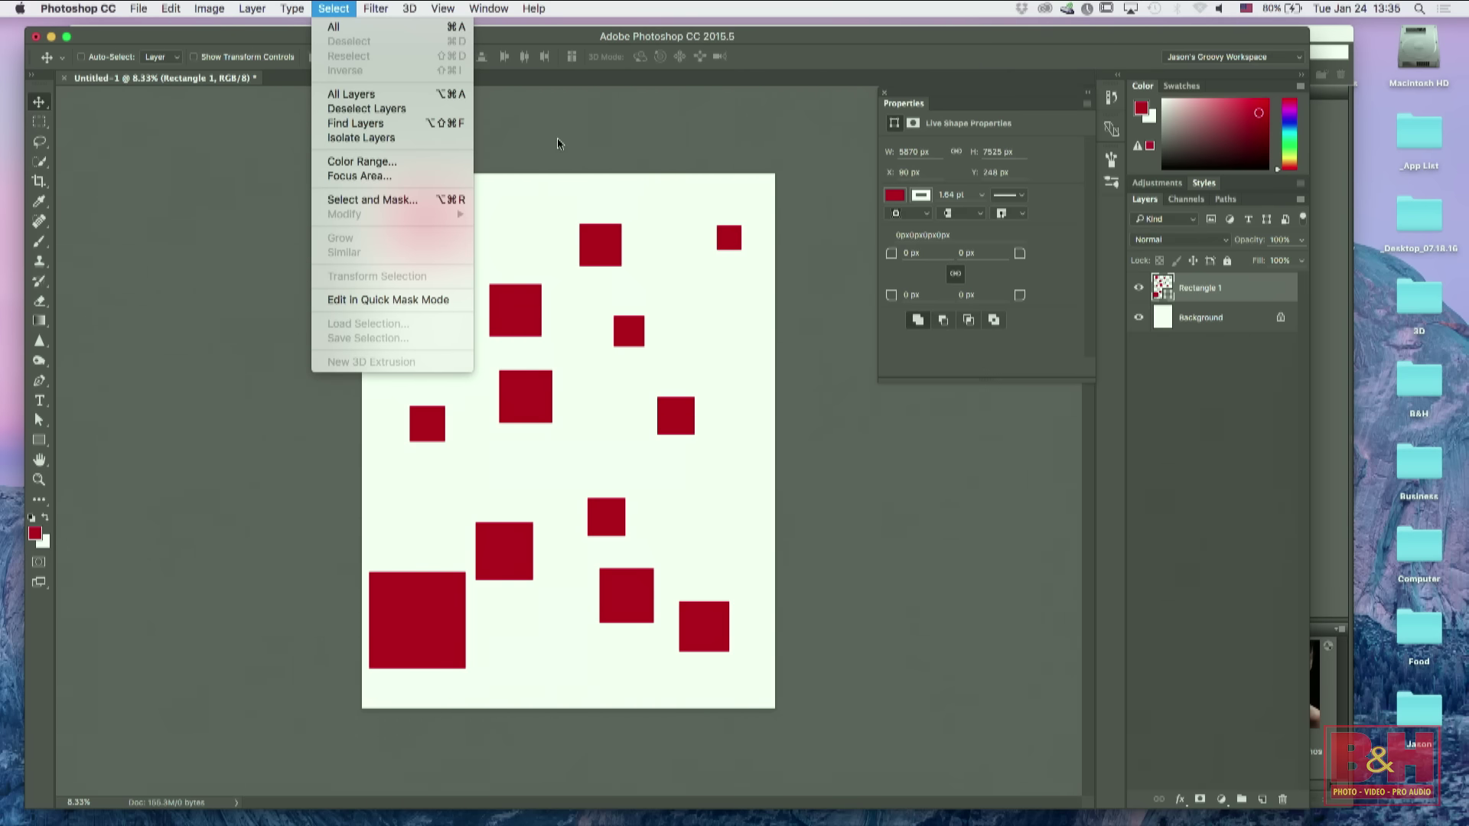
pyautogui.click(377, 161)
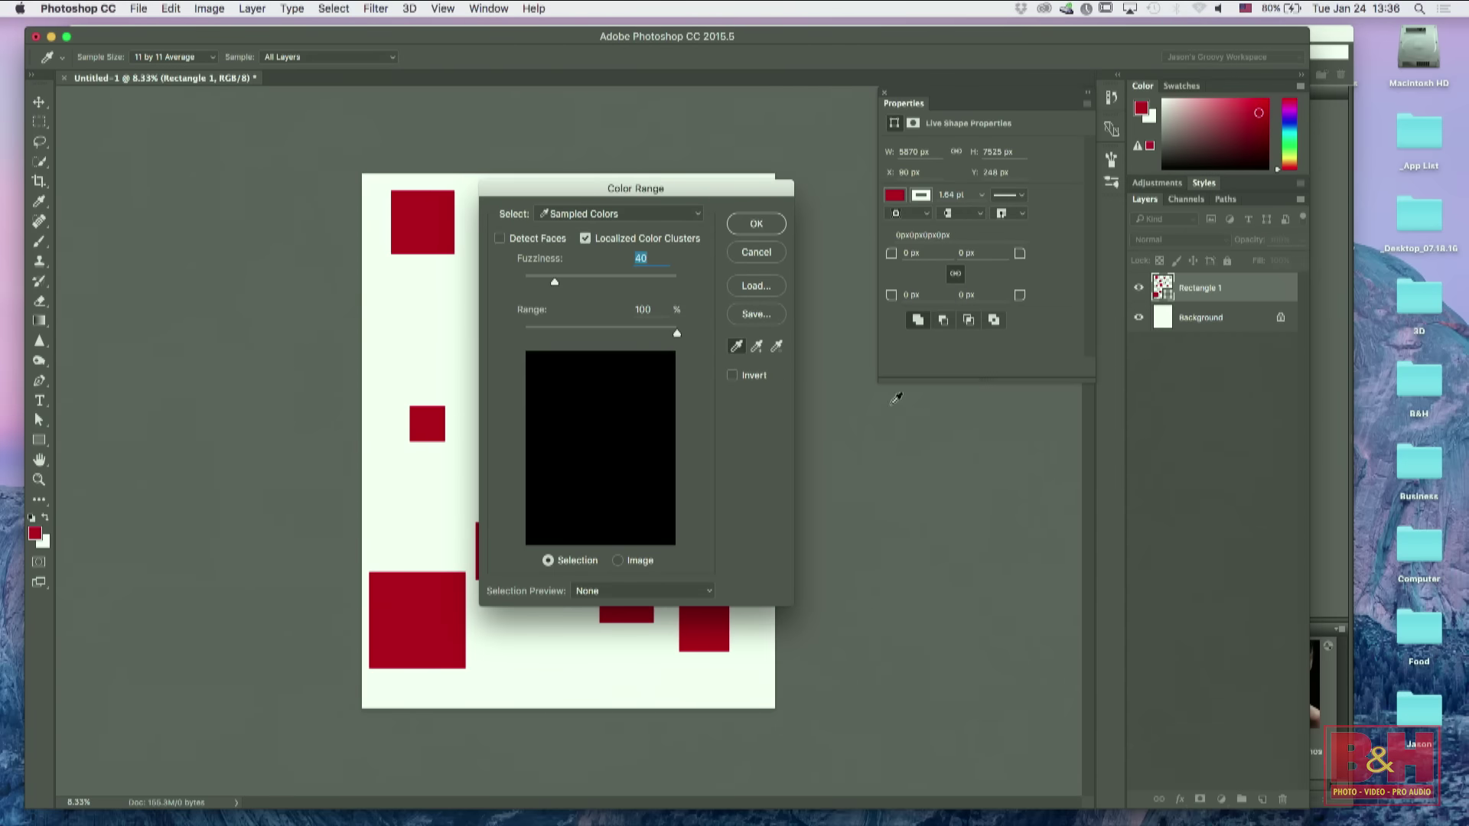
pyautogui.moveTo(740, 192); pyautogui.dragTo(430, 142)
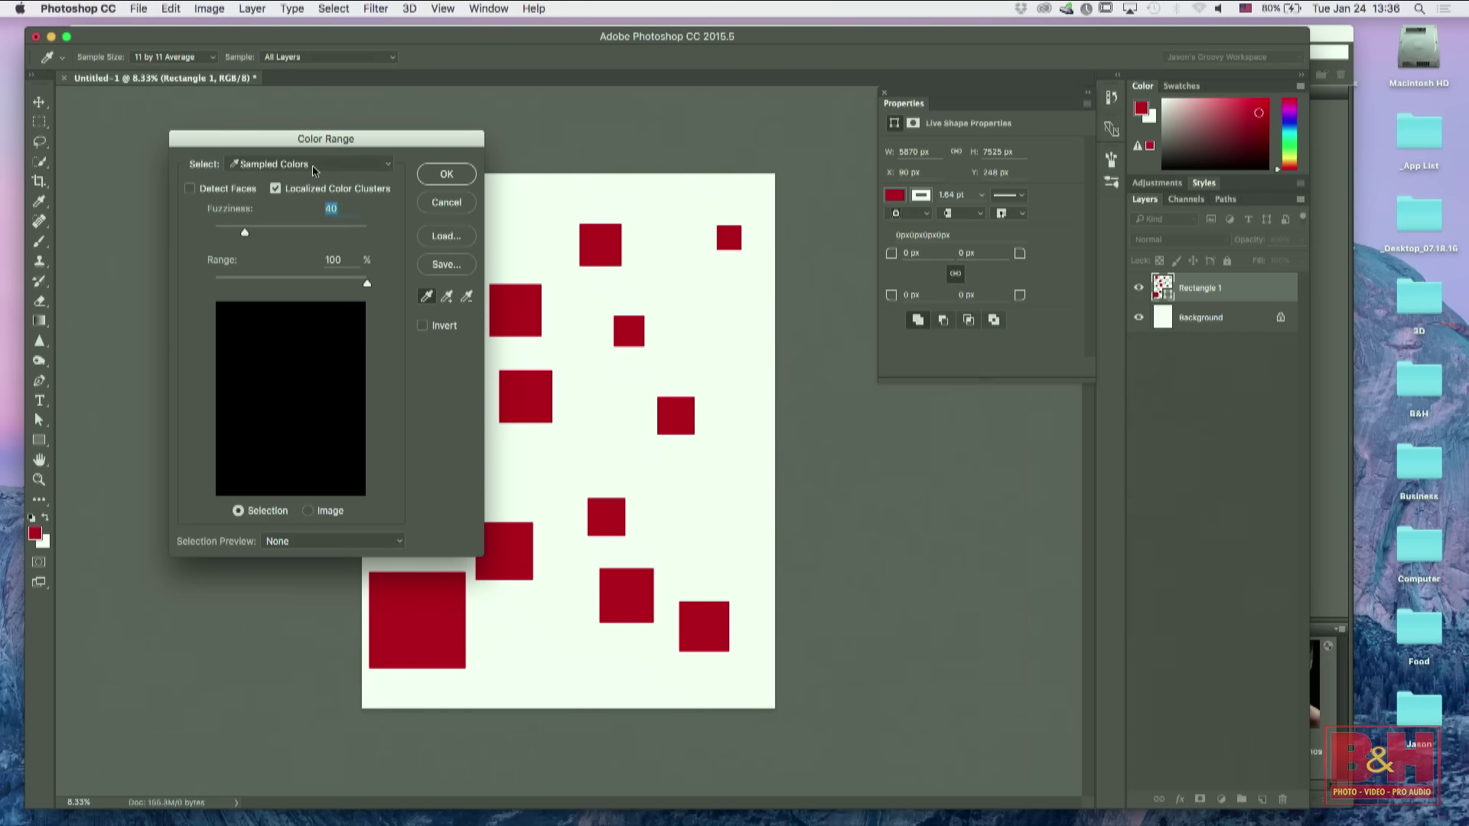
pyautogui.click(388, 165)
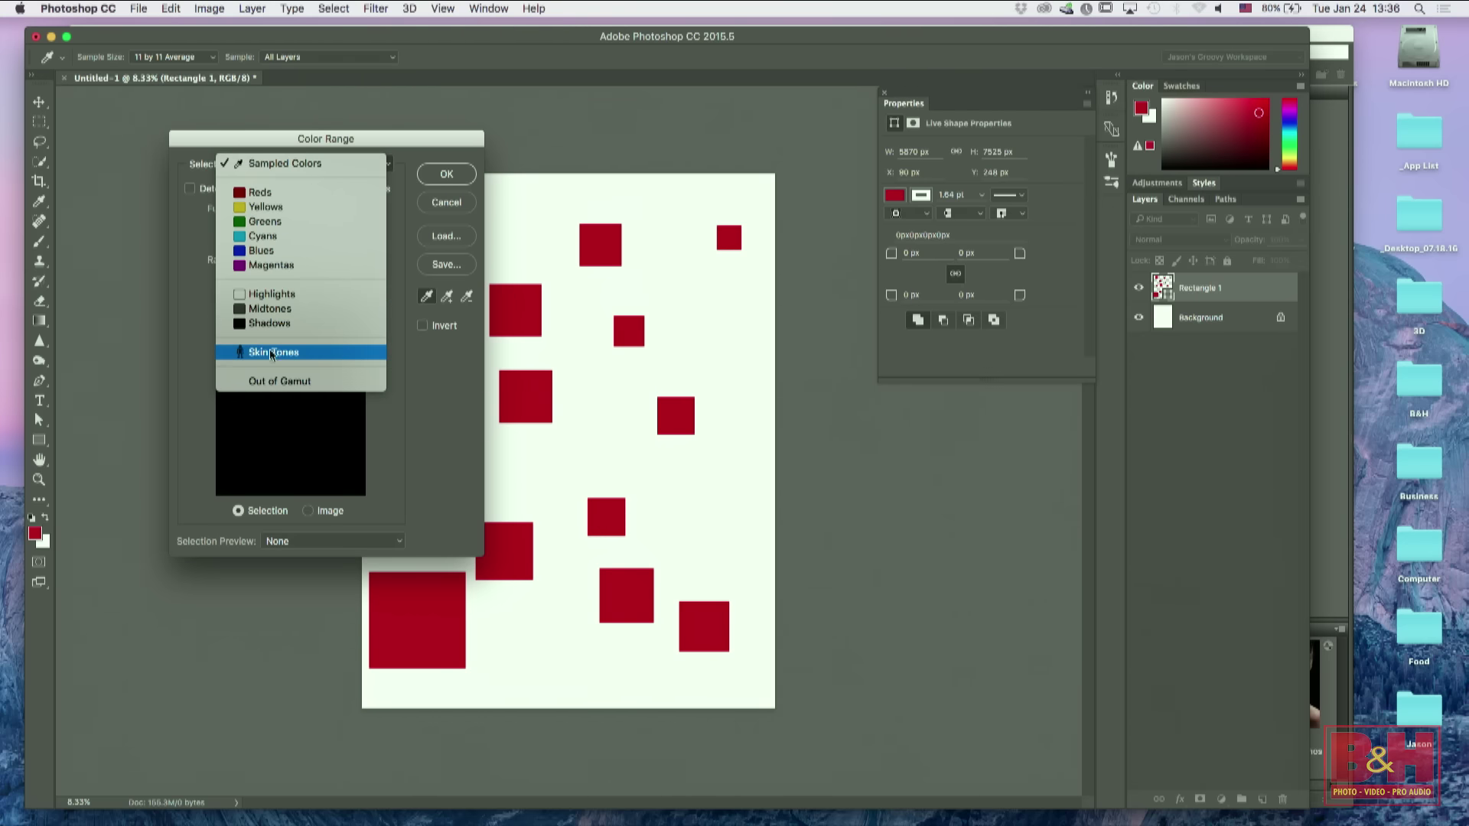
pyautogui.click(422, 390)
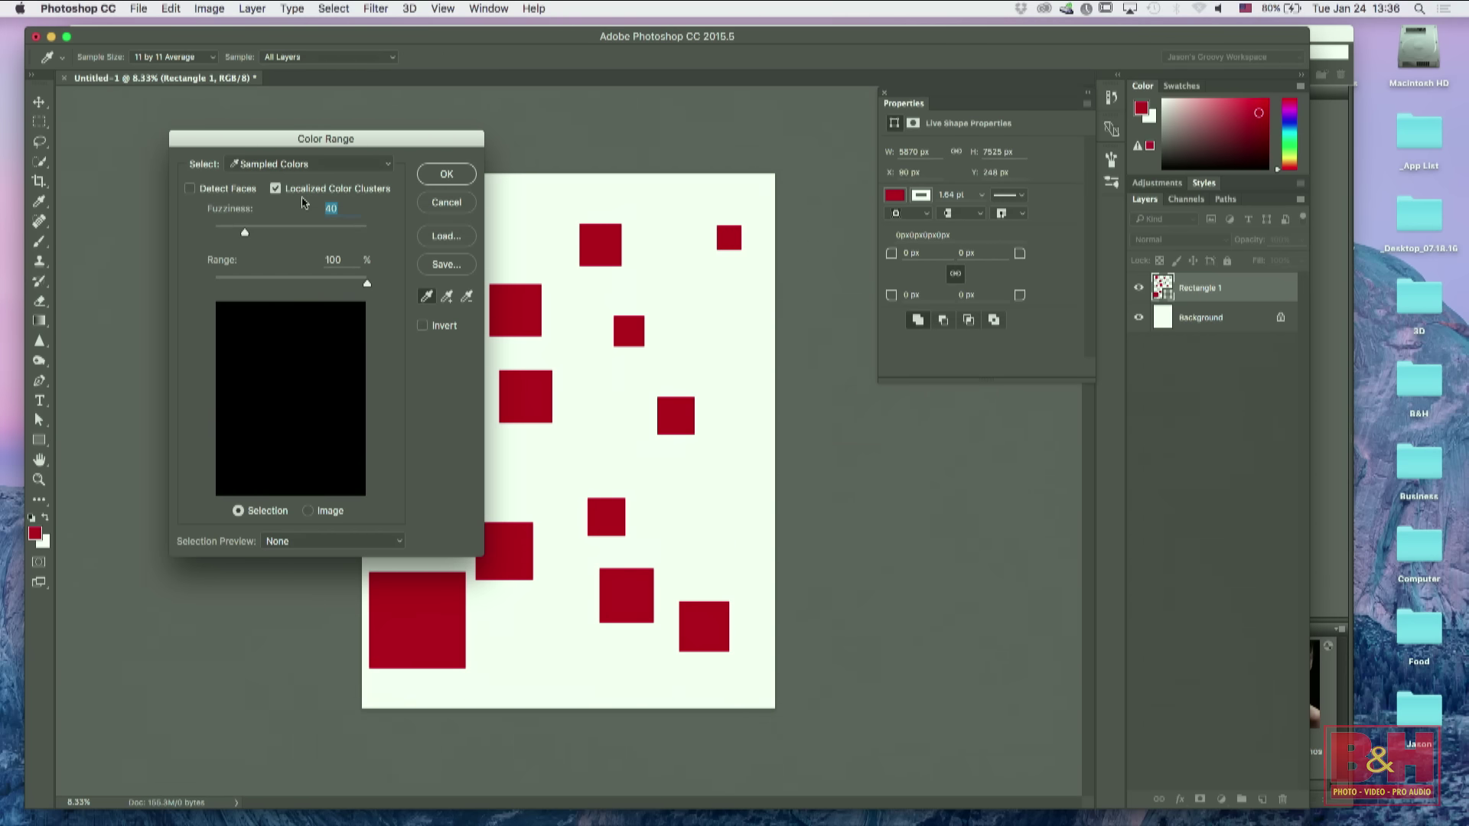
pyautogui.moveTo(409, 145); pyautogui.dragTo(374, 146)
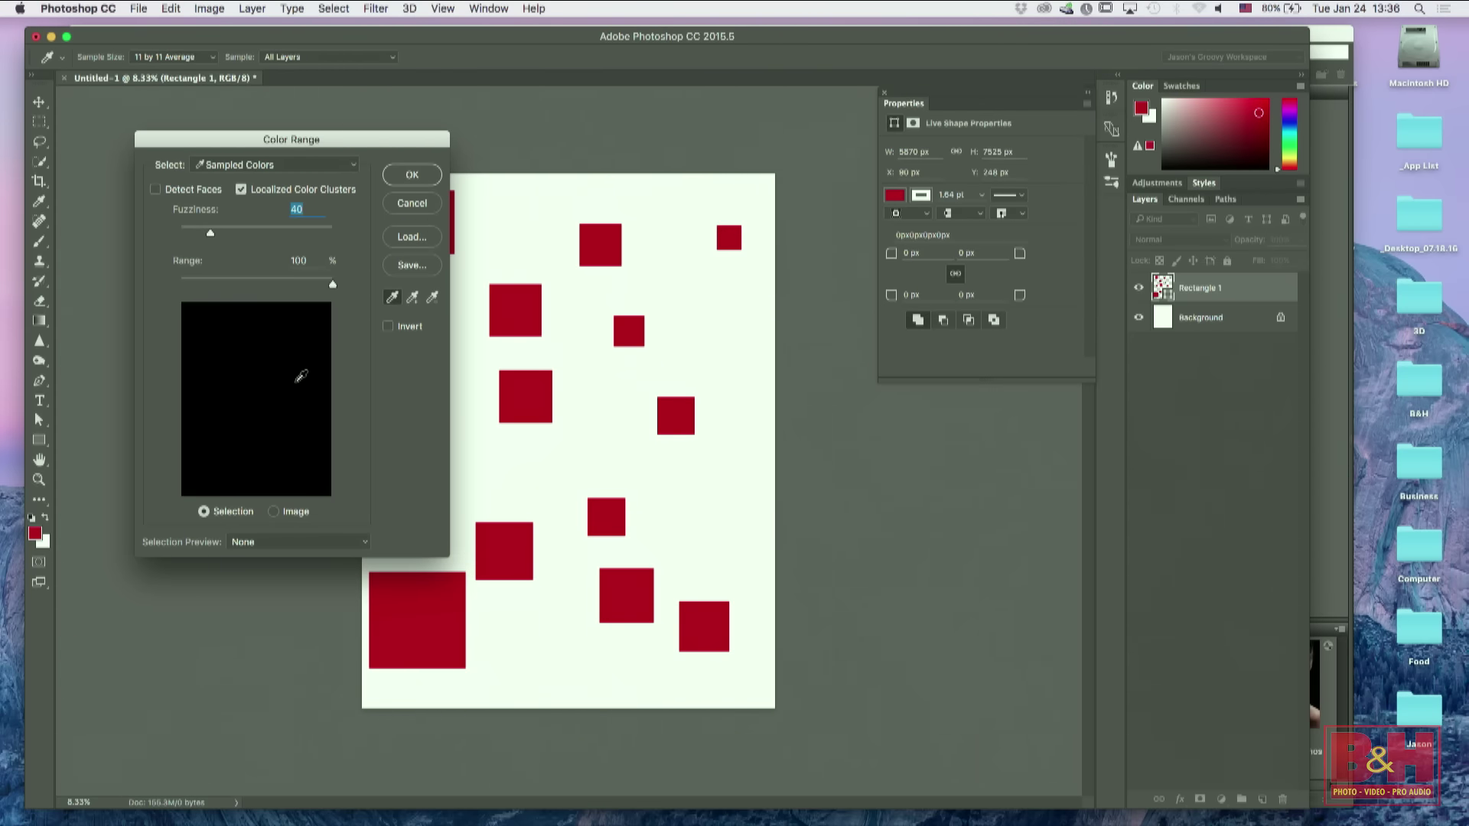
pyautogui.click(524, 298)
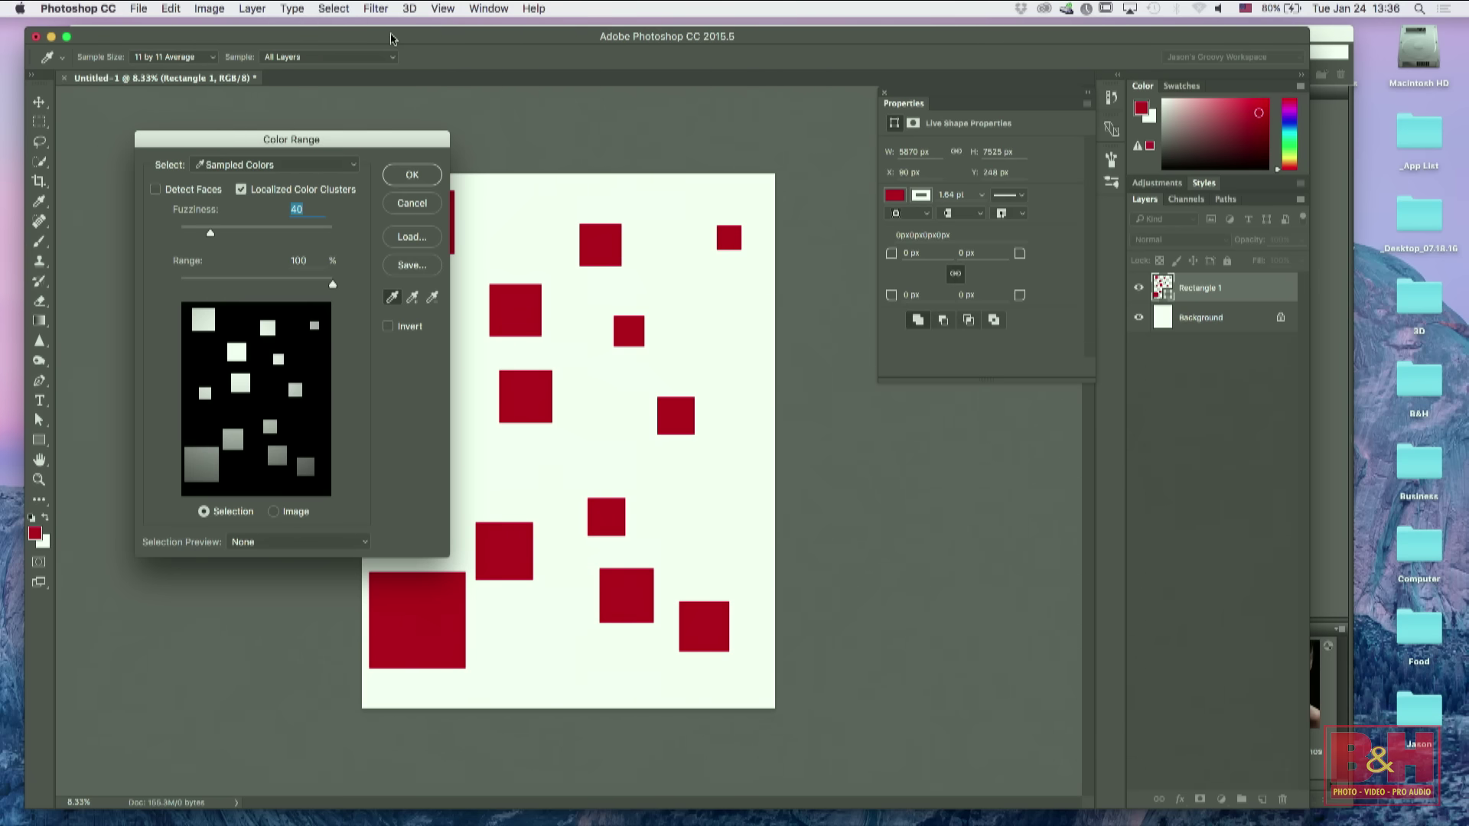
# Step: Raise the Color Range fuzziness to 200 and sample individual red squares across the page to compare the localized selections
pyautogui.moveTo(210, 236); pyautogui.dragTo(364, 242)
pyautogui.click(526, 393)
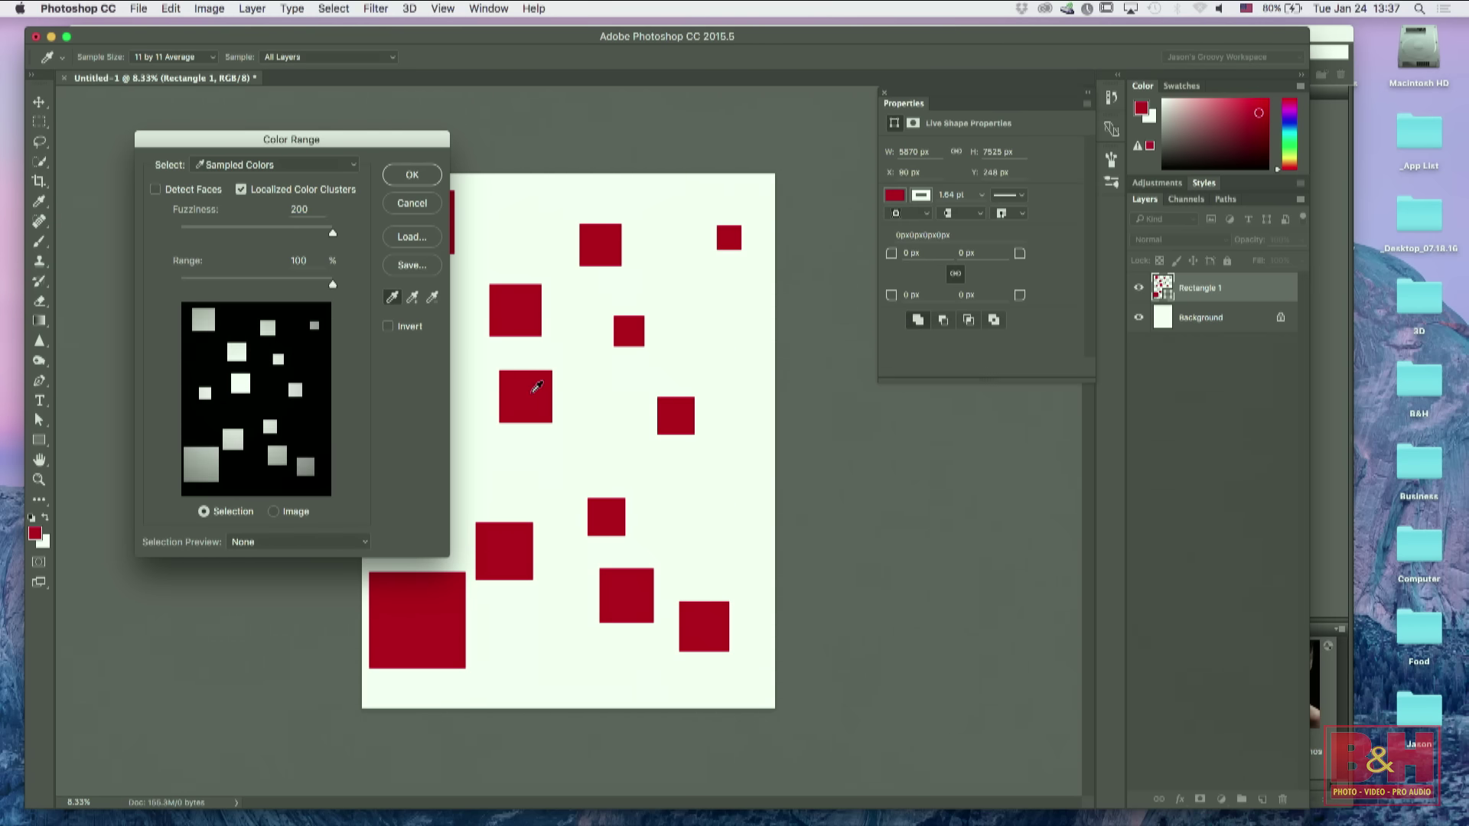
pyautogui.click(441, 586)
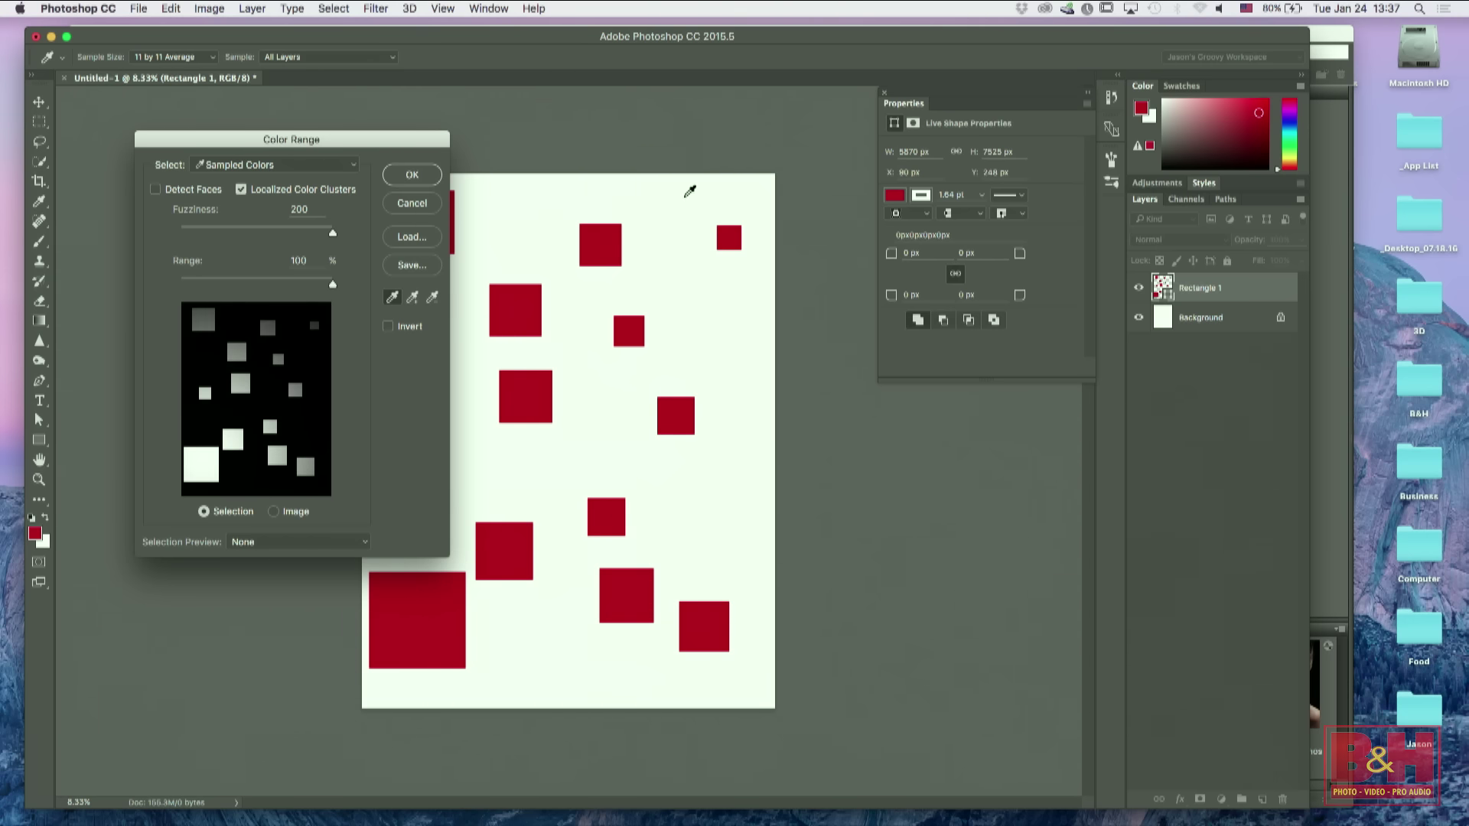
pyautogui.click(739, 236)
pyautogui.click(604, 240)
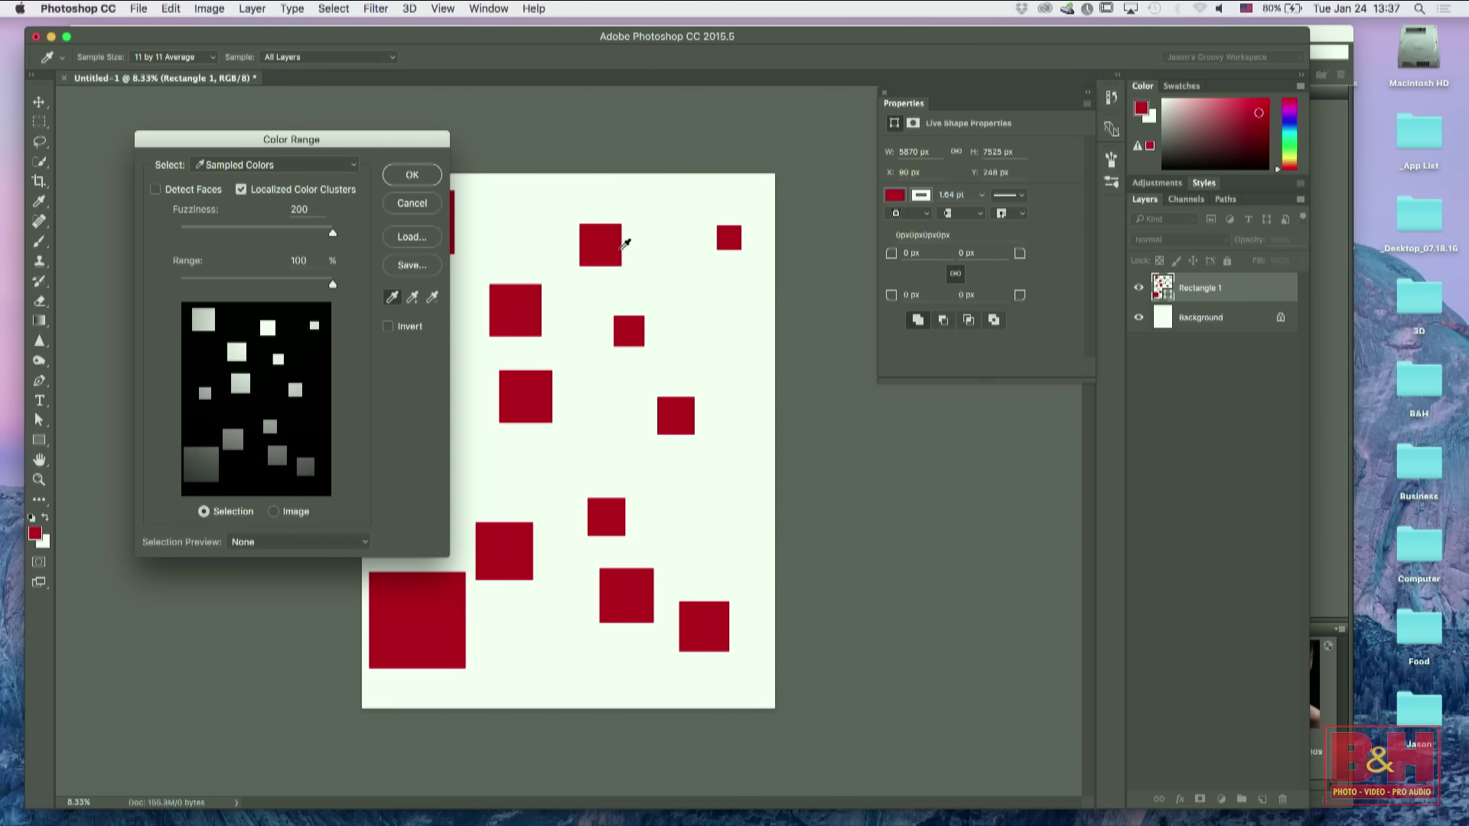
pyautogui.click(635, 332)
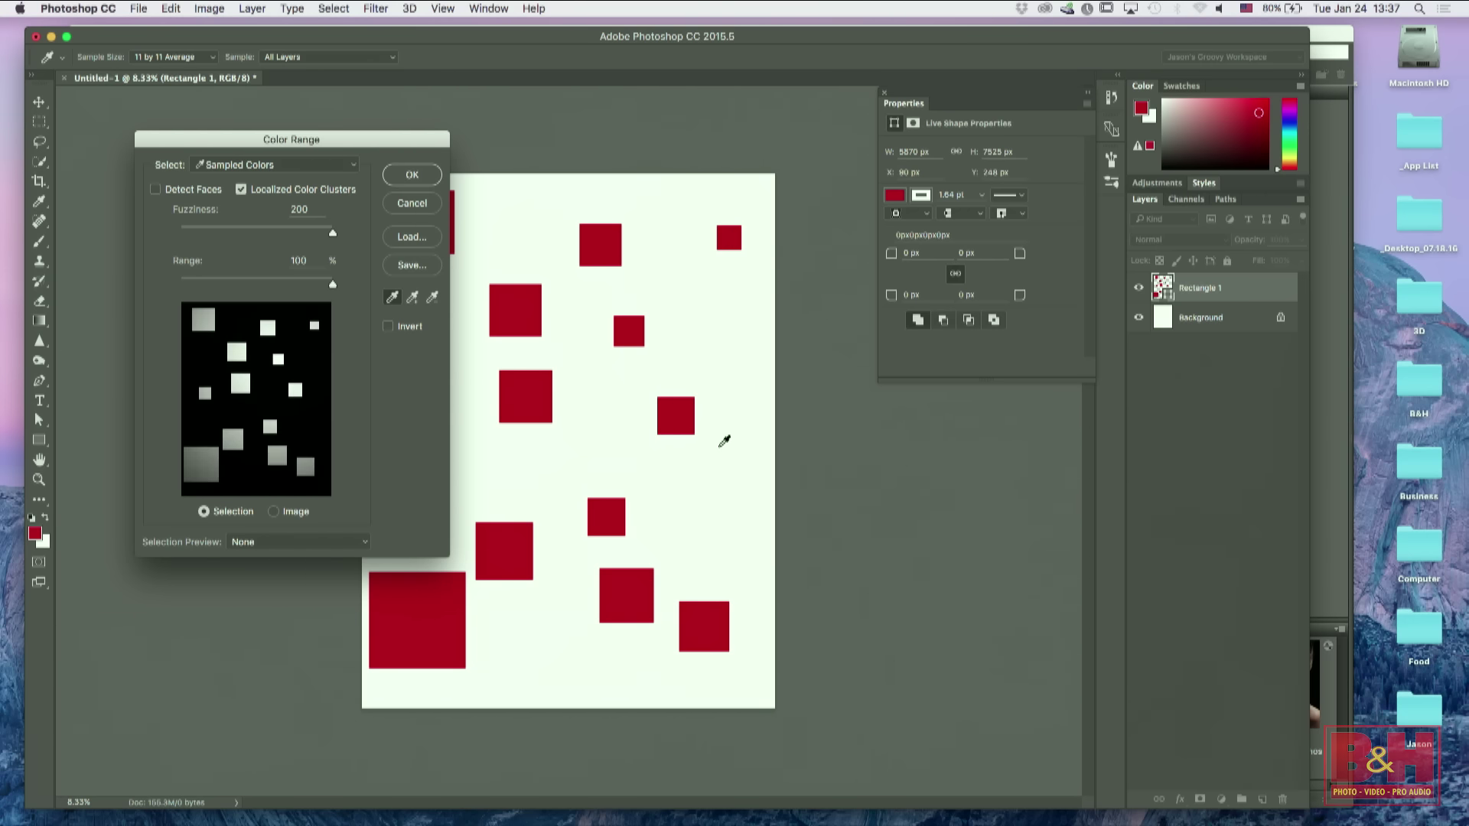
pyautogui.click(426, 617)
pyautogui.click(623, 590)
pyautogui.click(691, 613)
pyautogui.click(523, 386)
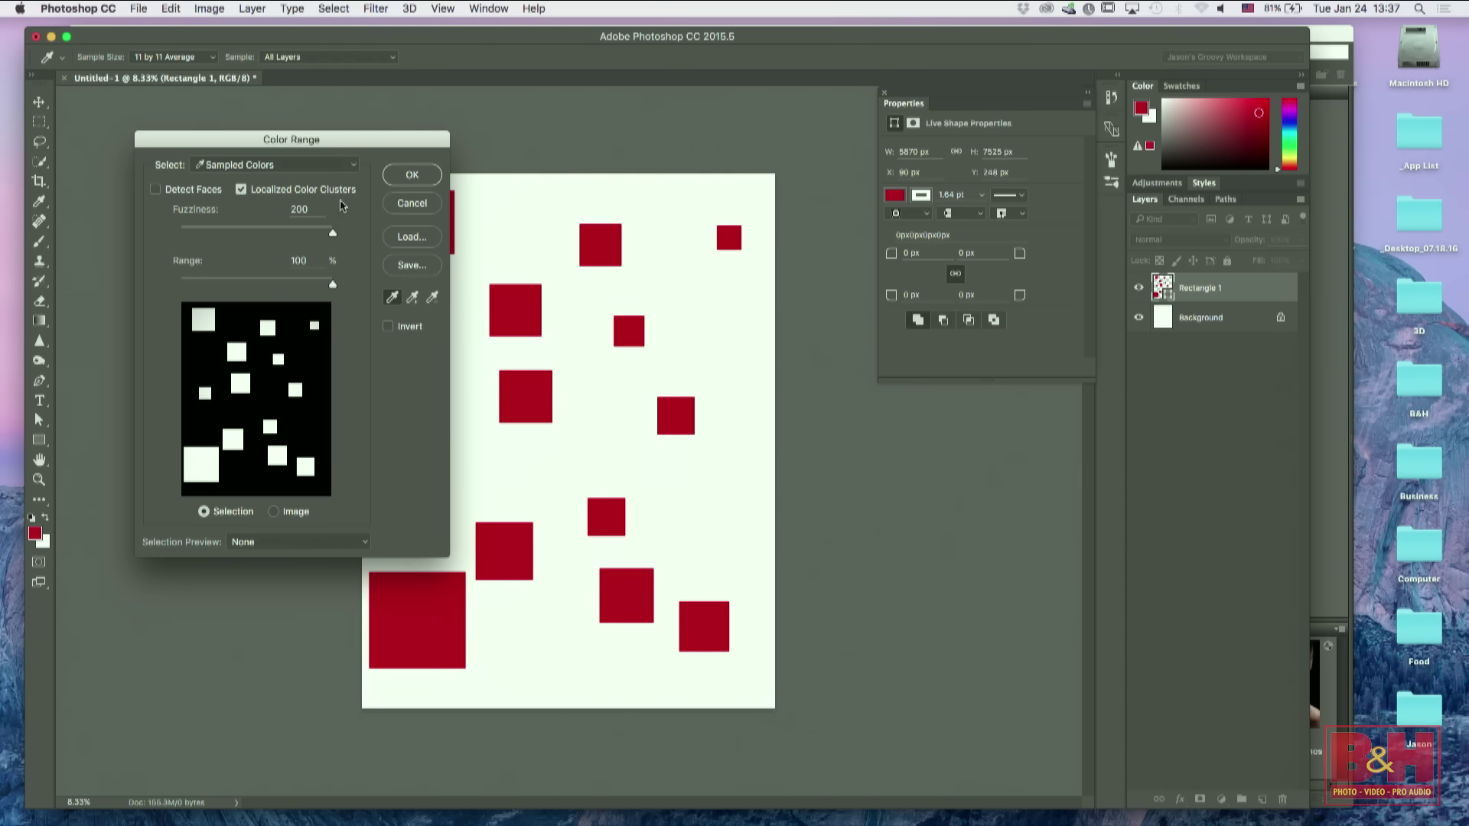
# Step: Turn off Localized Color Clusters, resample a small red square and apply the Color Range selection
pyautogui.click(241, 191)
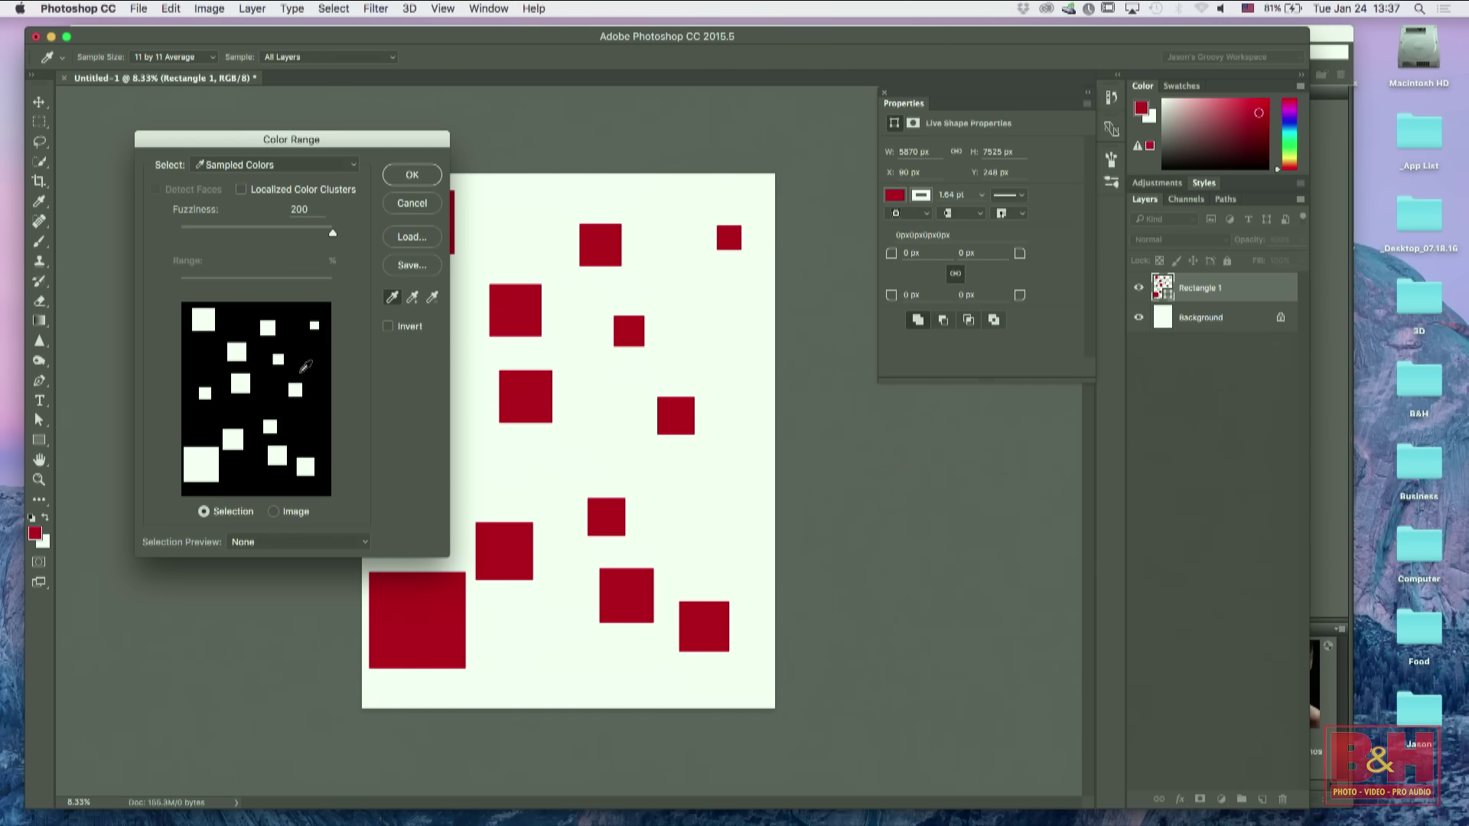
pyautogui.click(639, 319)
pyautogui.click(411, 175)
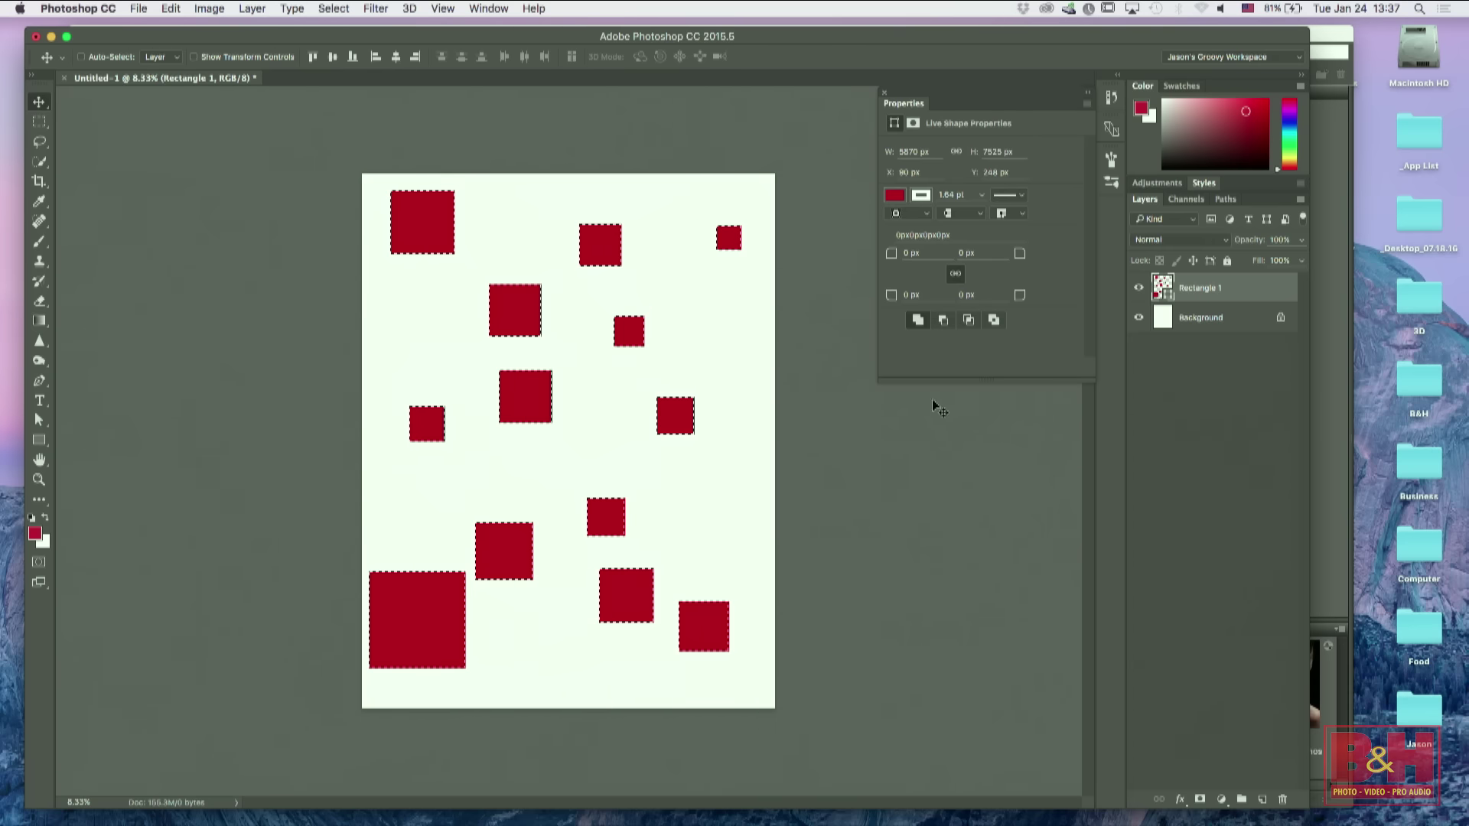
# Step: Deselect the squares and make an inverted Color Range selection from a sampled red square
pyautogui.press('super+d')
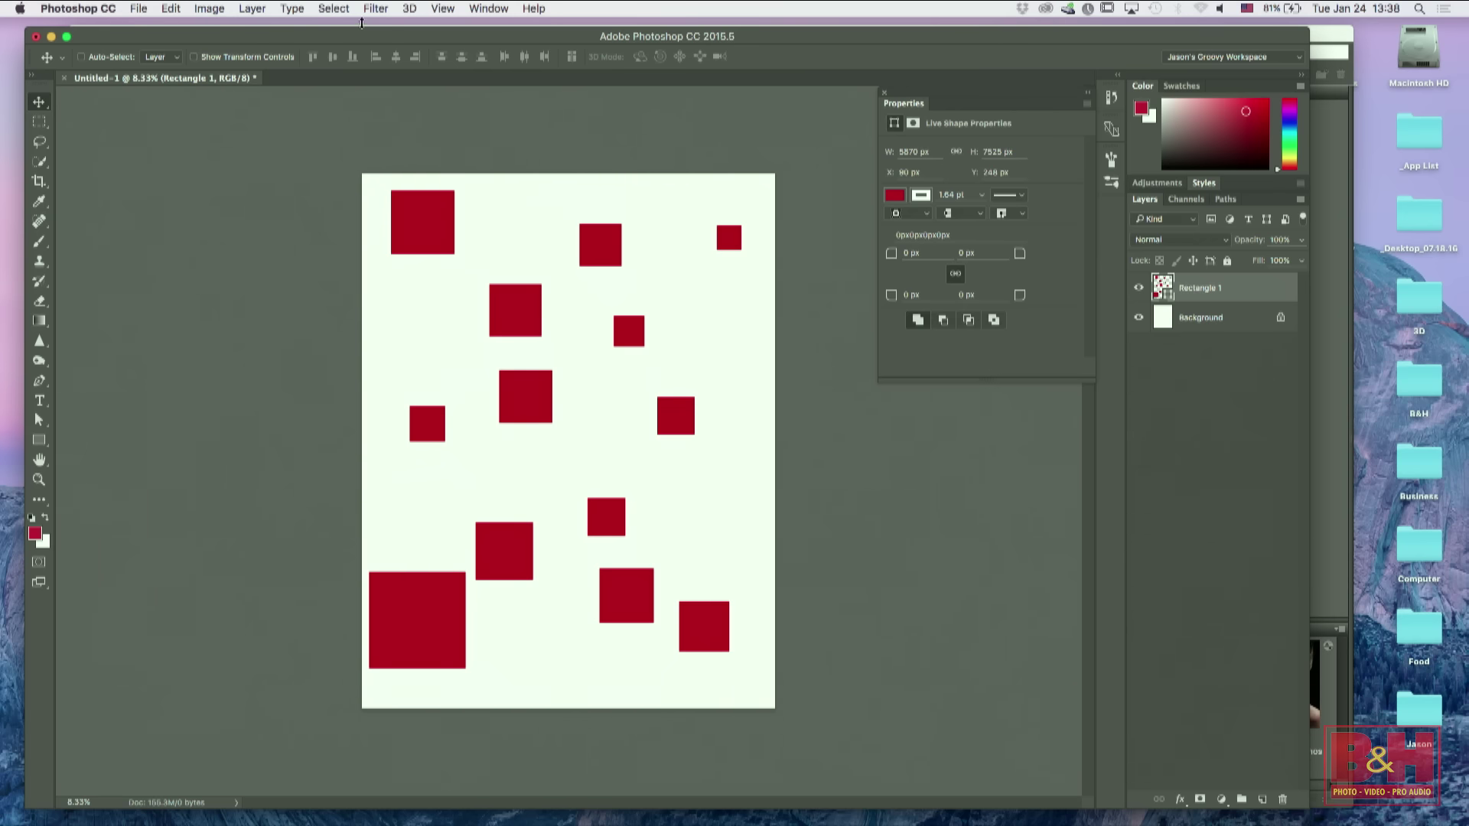
pyautogui.click(334, 9)
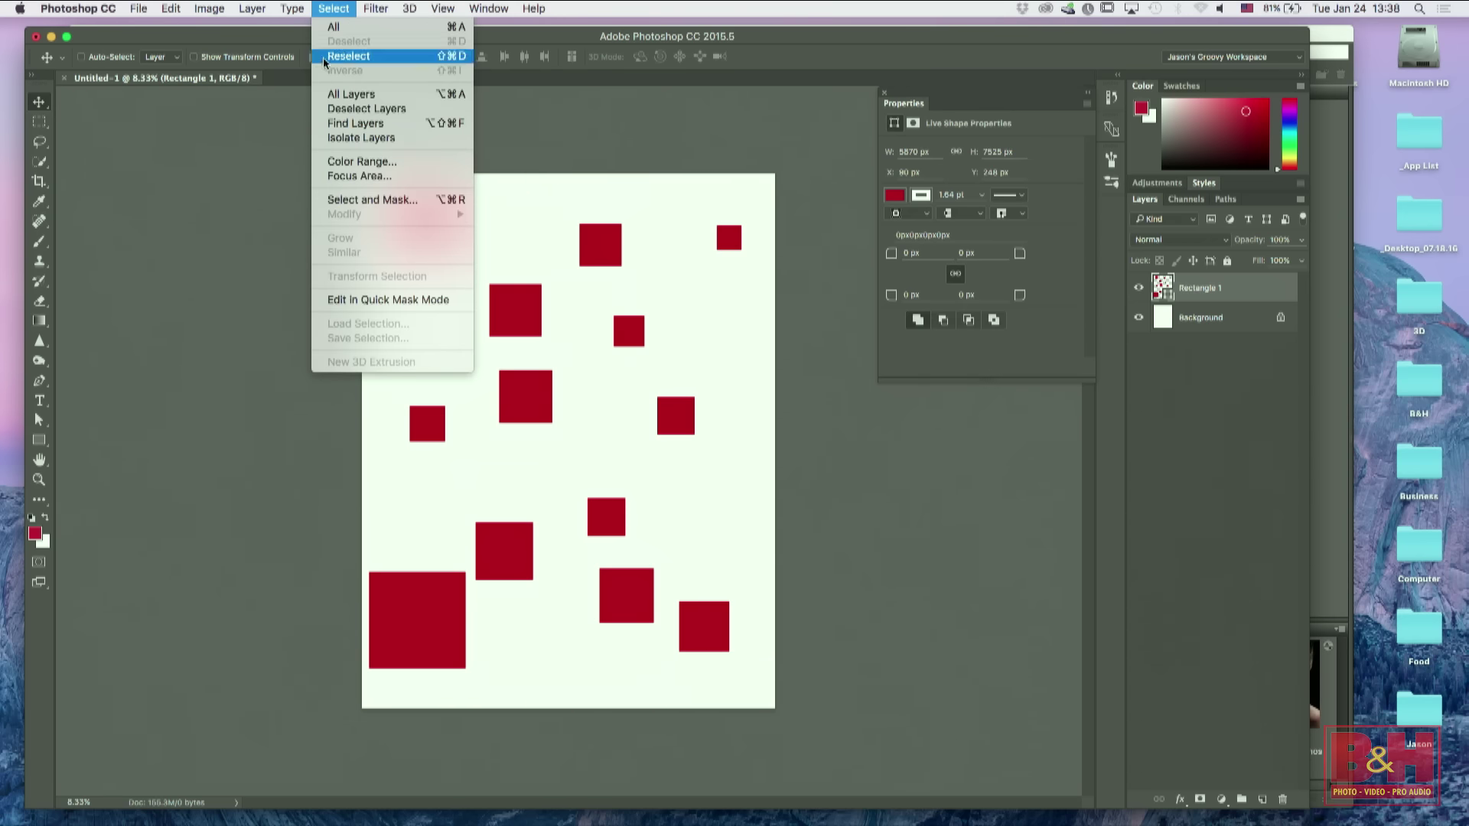
pyautogui.click(362, 163)
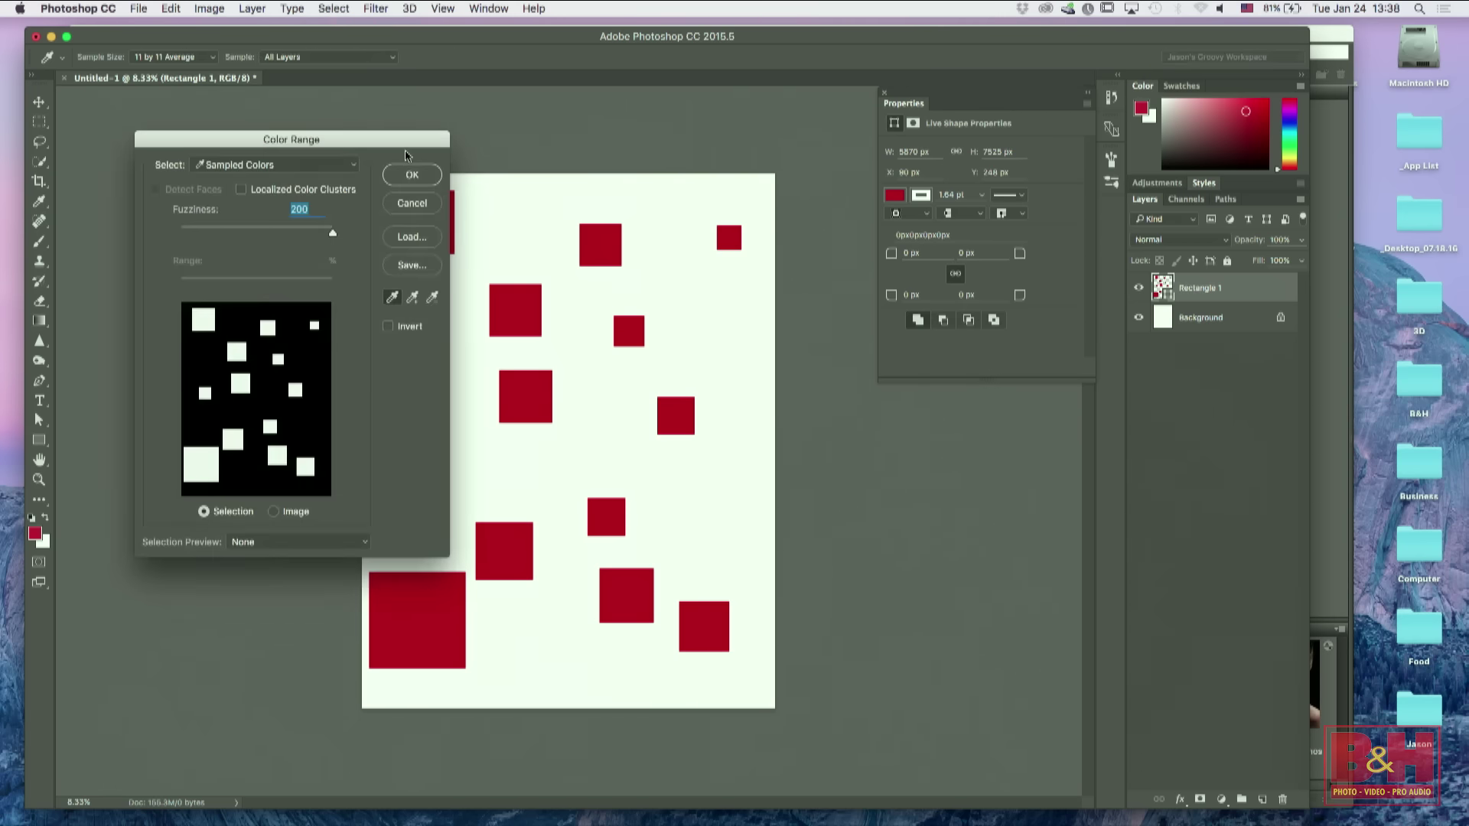
pyautogui.click(522, 303)
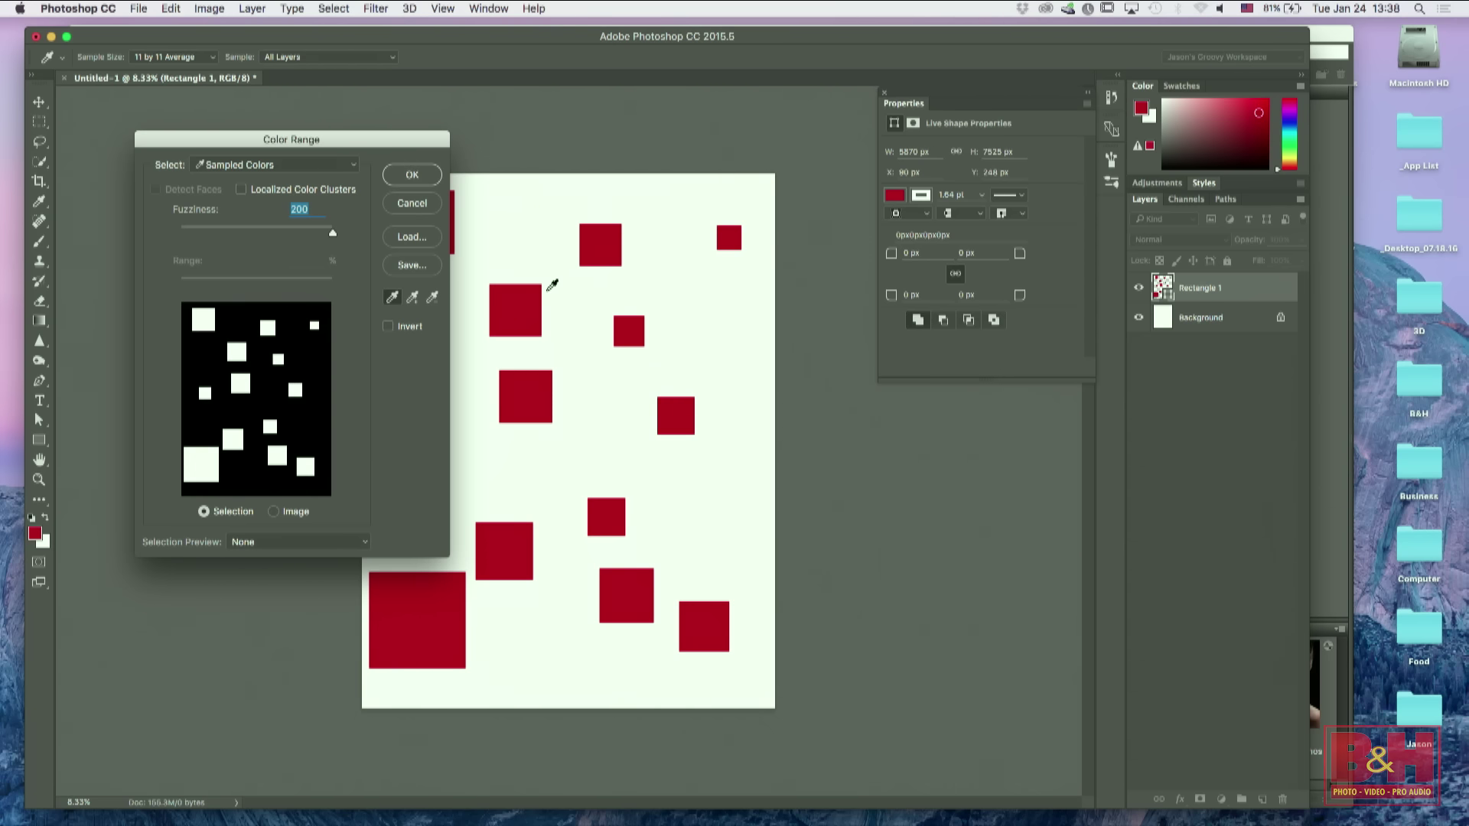
pyautogui.click(389, 326)
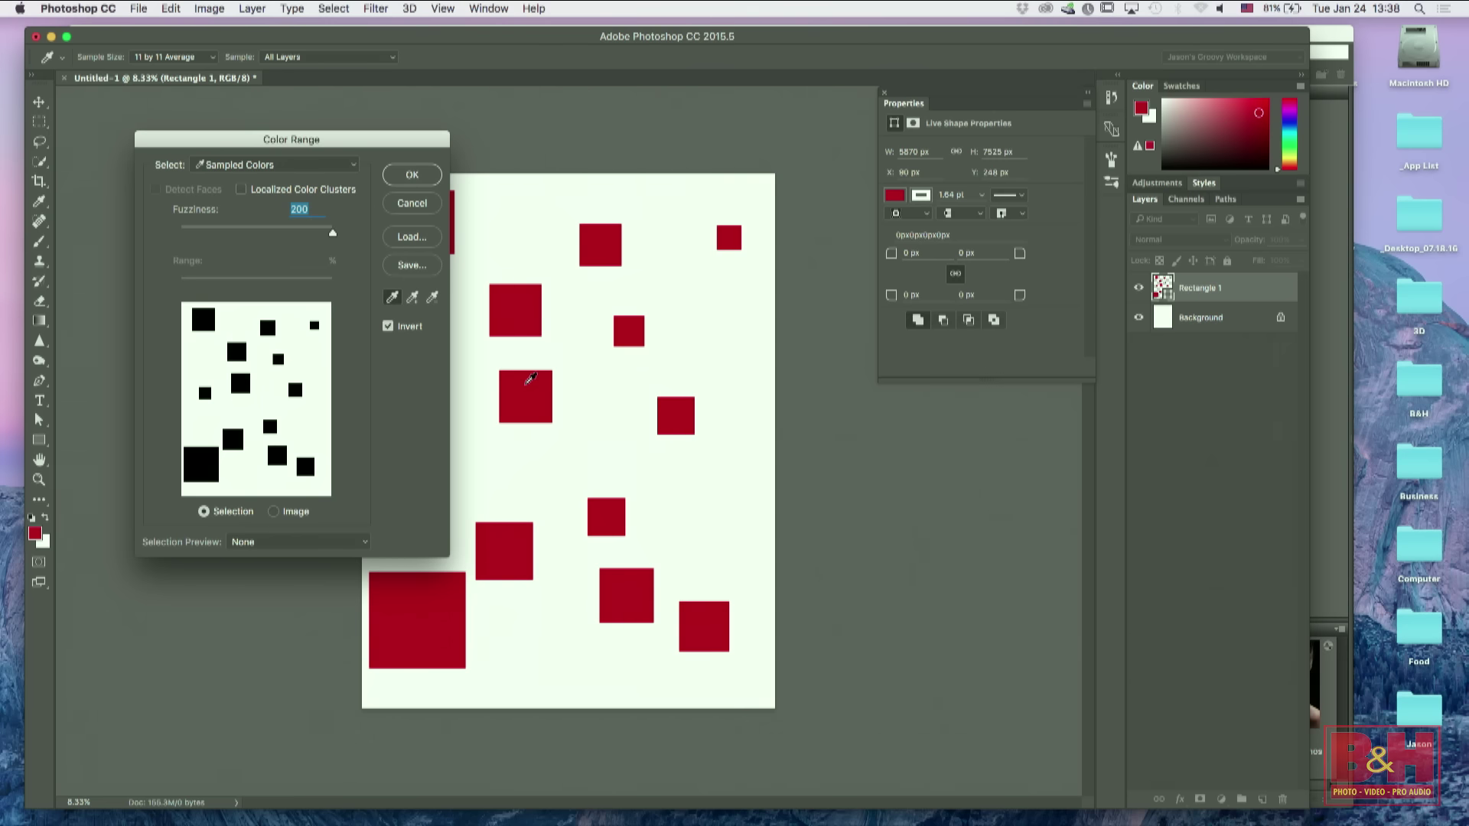
pyautogui.click(413, 175)
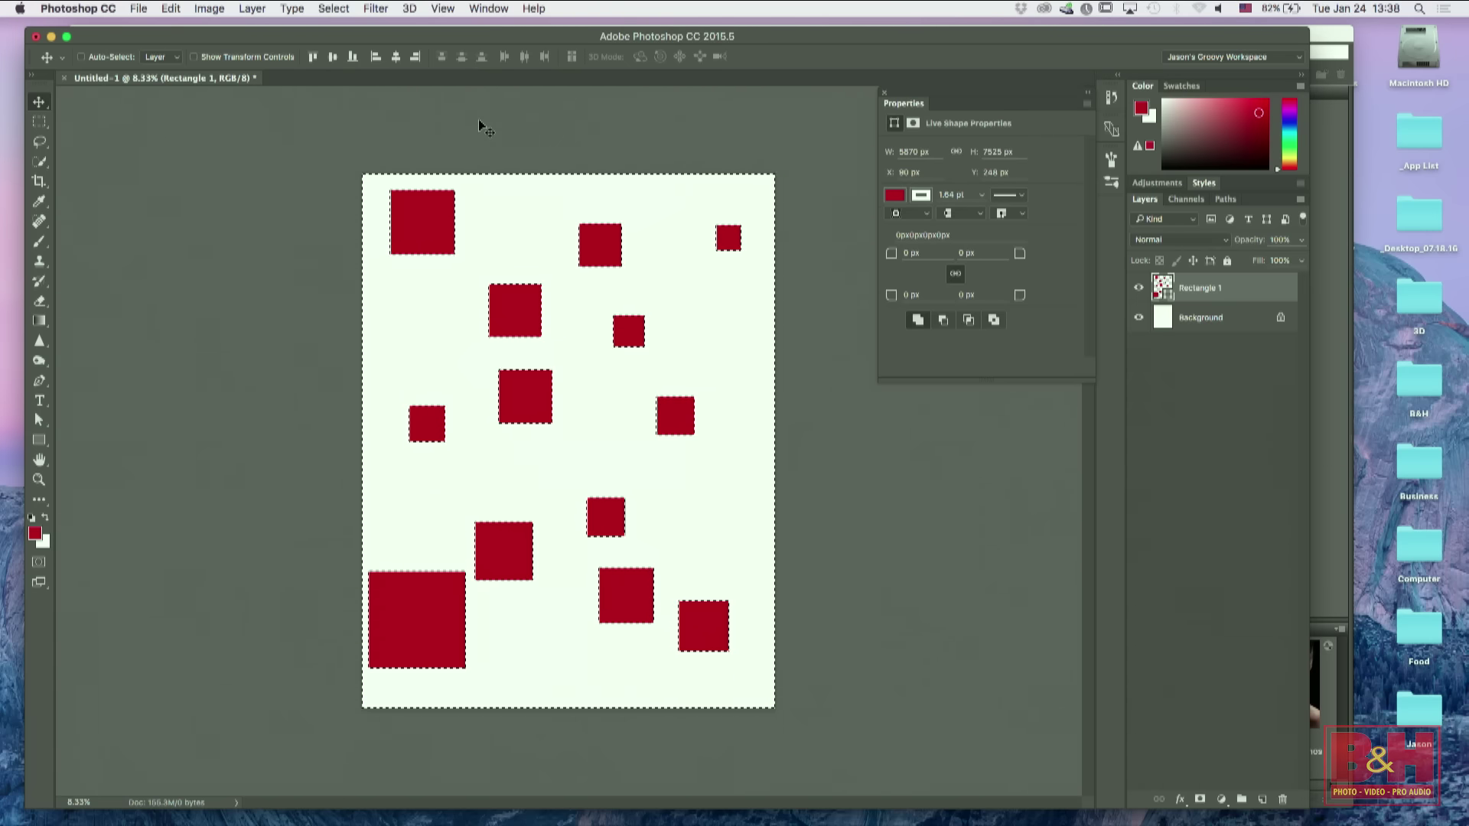
# Step: Invert the selection to the red squares, invert it back to the white area, and deselect
pyautogui.press('super')
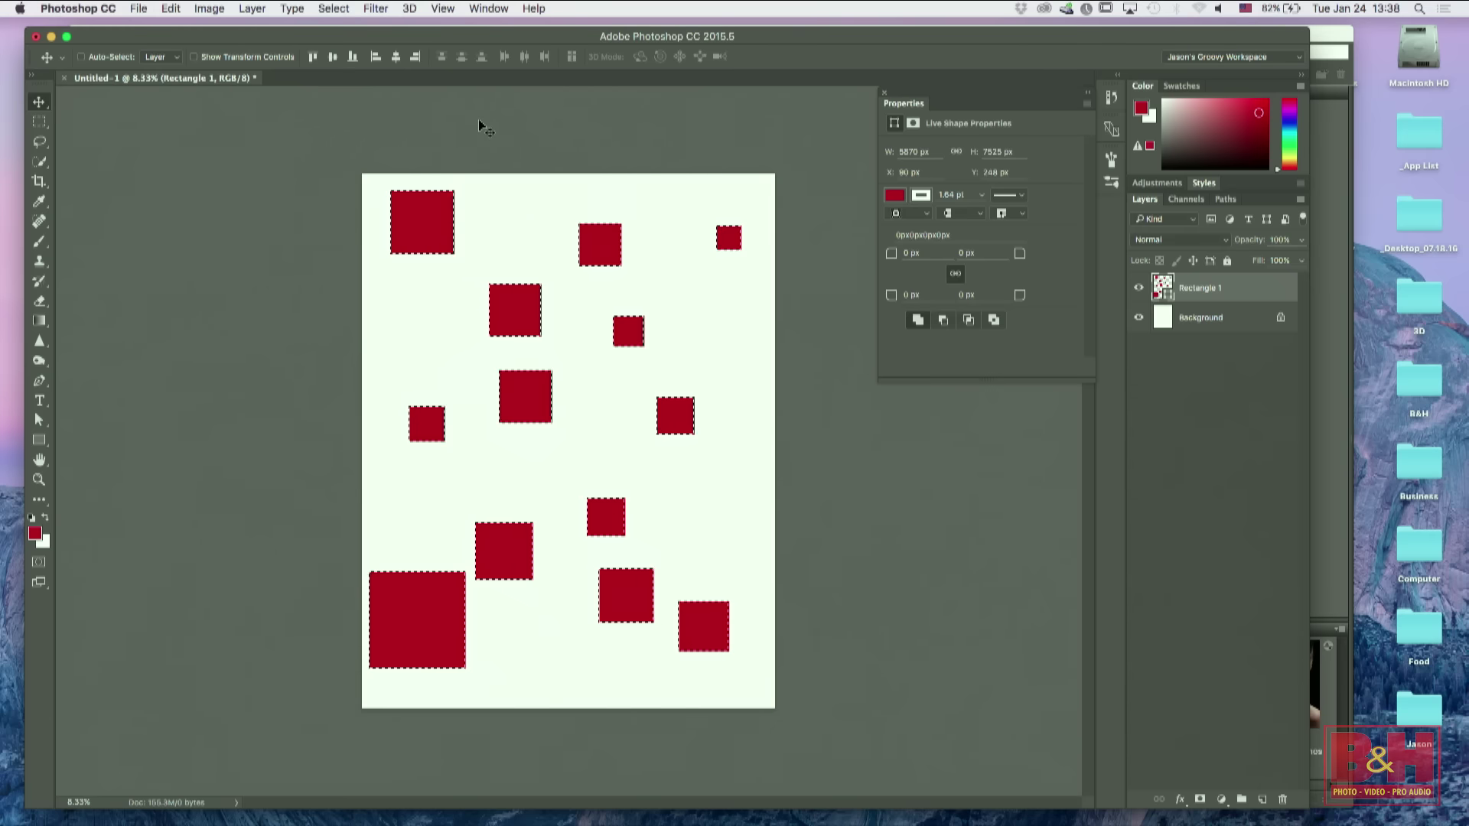
pyautogui.press('super+a')
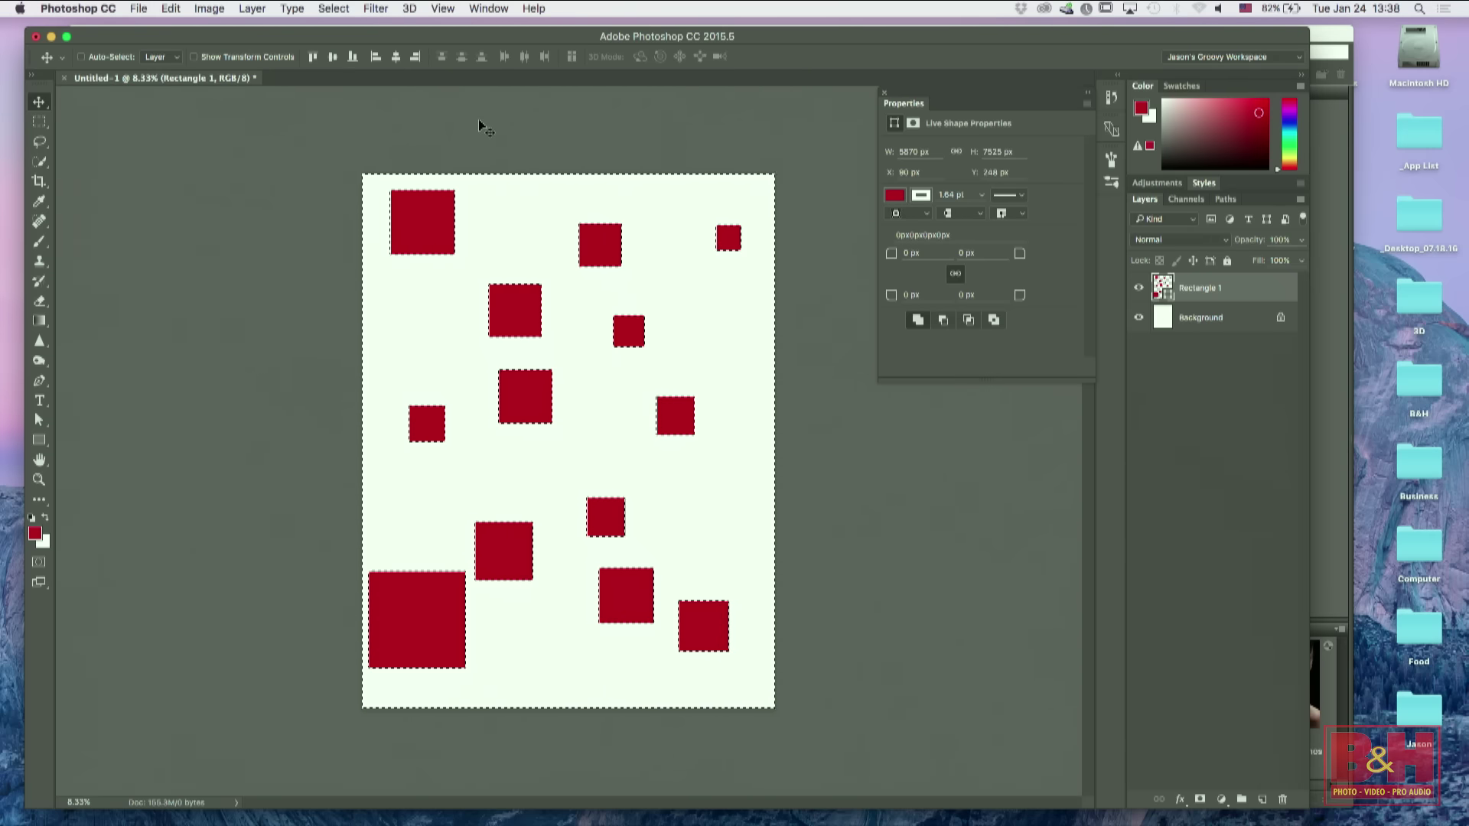
pyautogui.press('super+d')
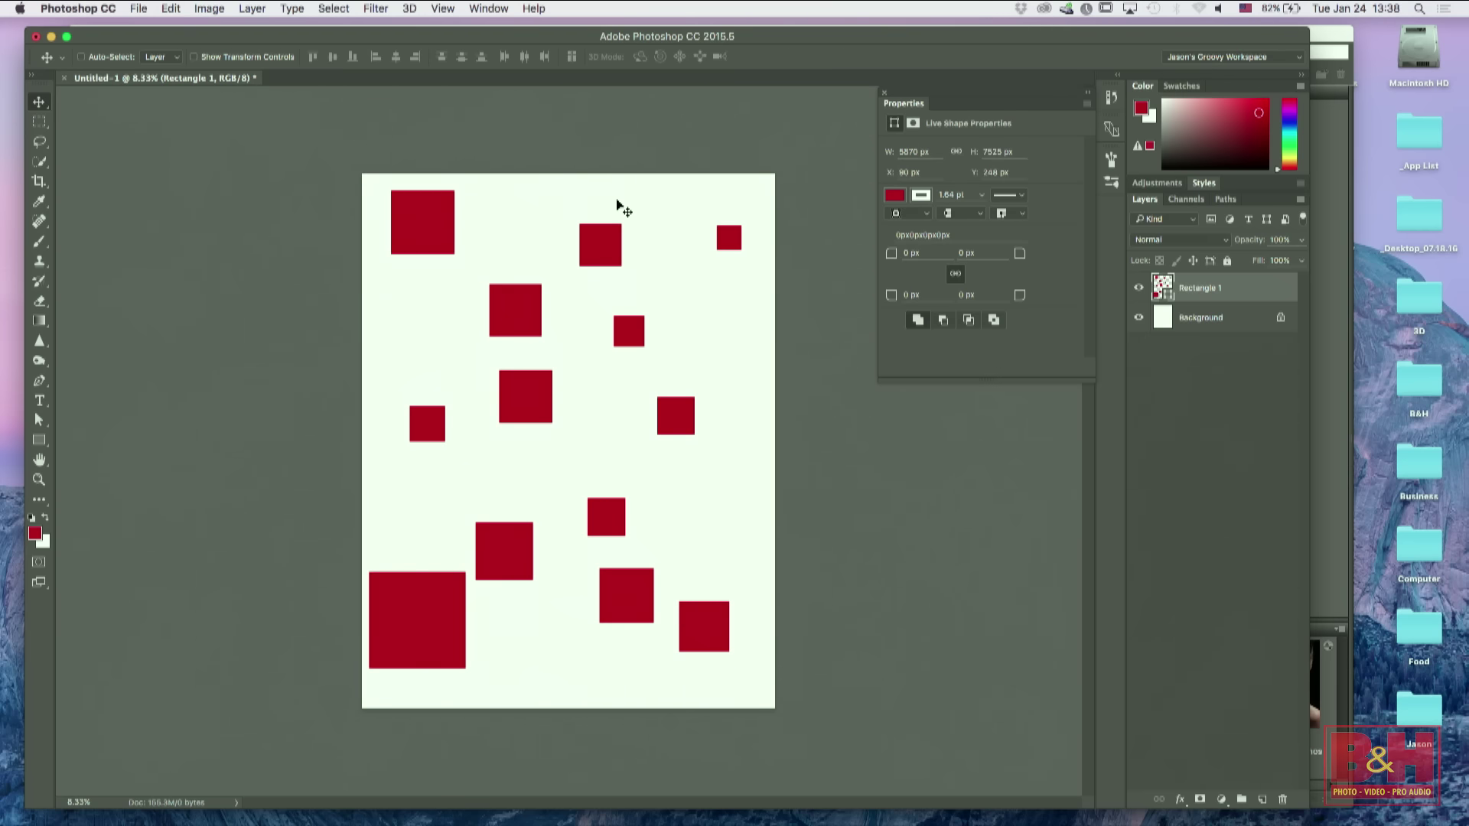
# Step: Close the untitled document without saving and open the recent raw file Viktoria_811.mos
pyautogui.press('super+w')
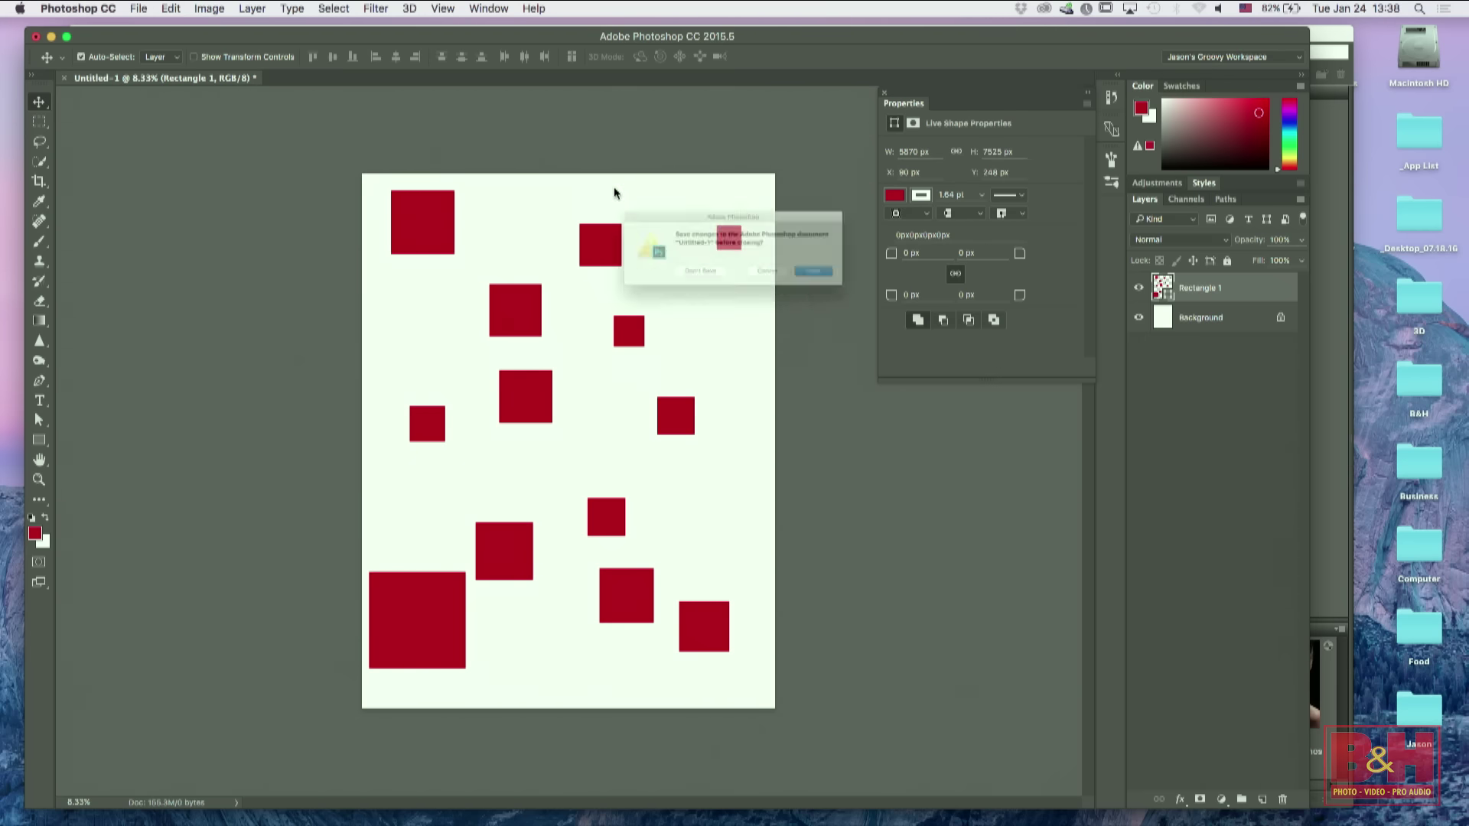
pyautogui.click(681, 282)
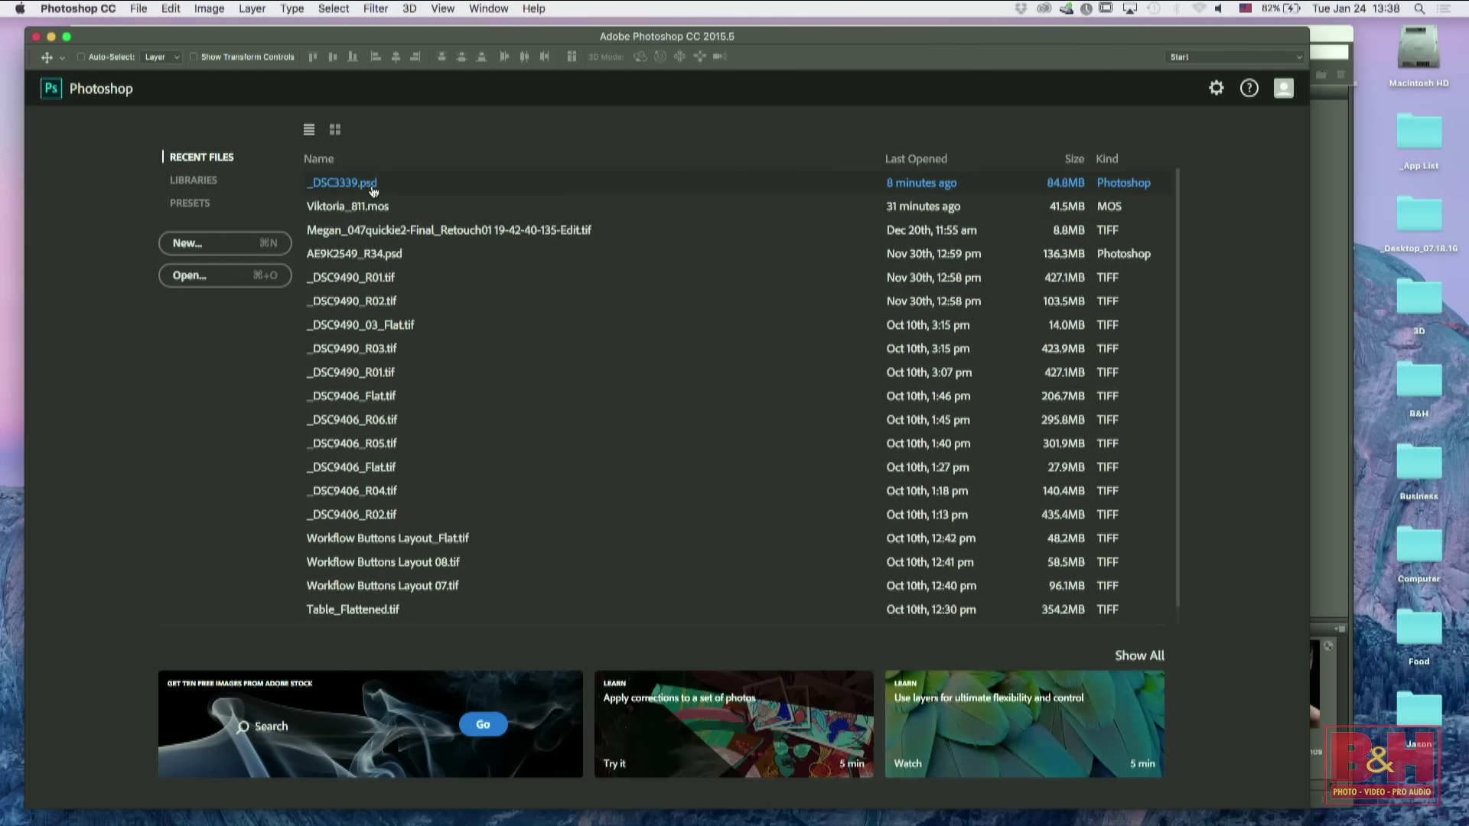
pyautogui.click(358, 208)
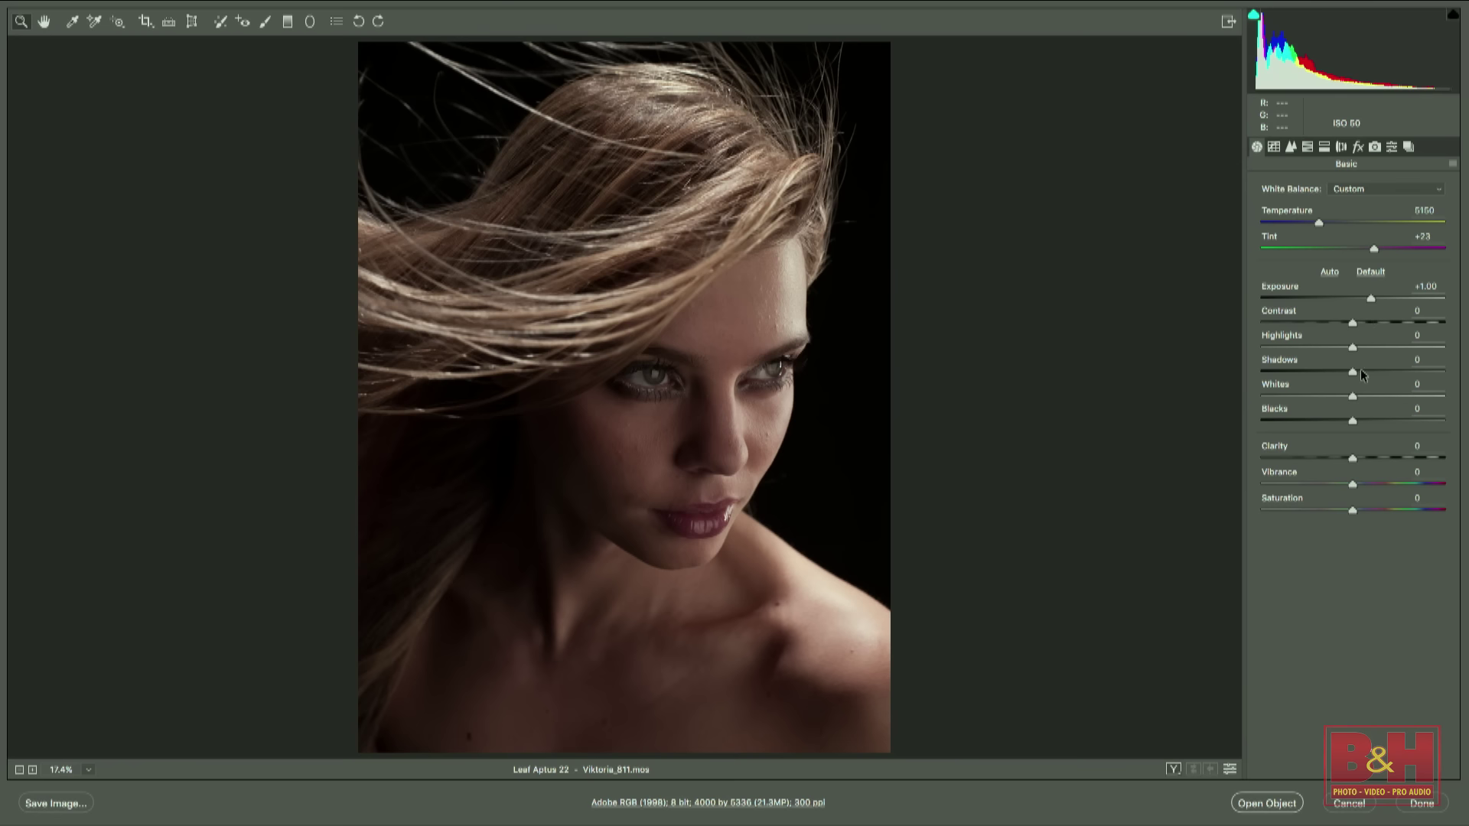
# Step: Set the exposure to +1.25, raise the vibrance slightly, and open the raw portrait as a smart object
pyautogui.moveTo(1371, 297); pyautogui.dragTo(1425, 287)
pyautogui.write('1.25')
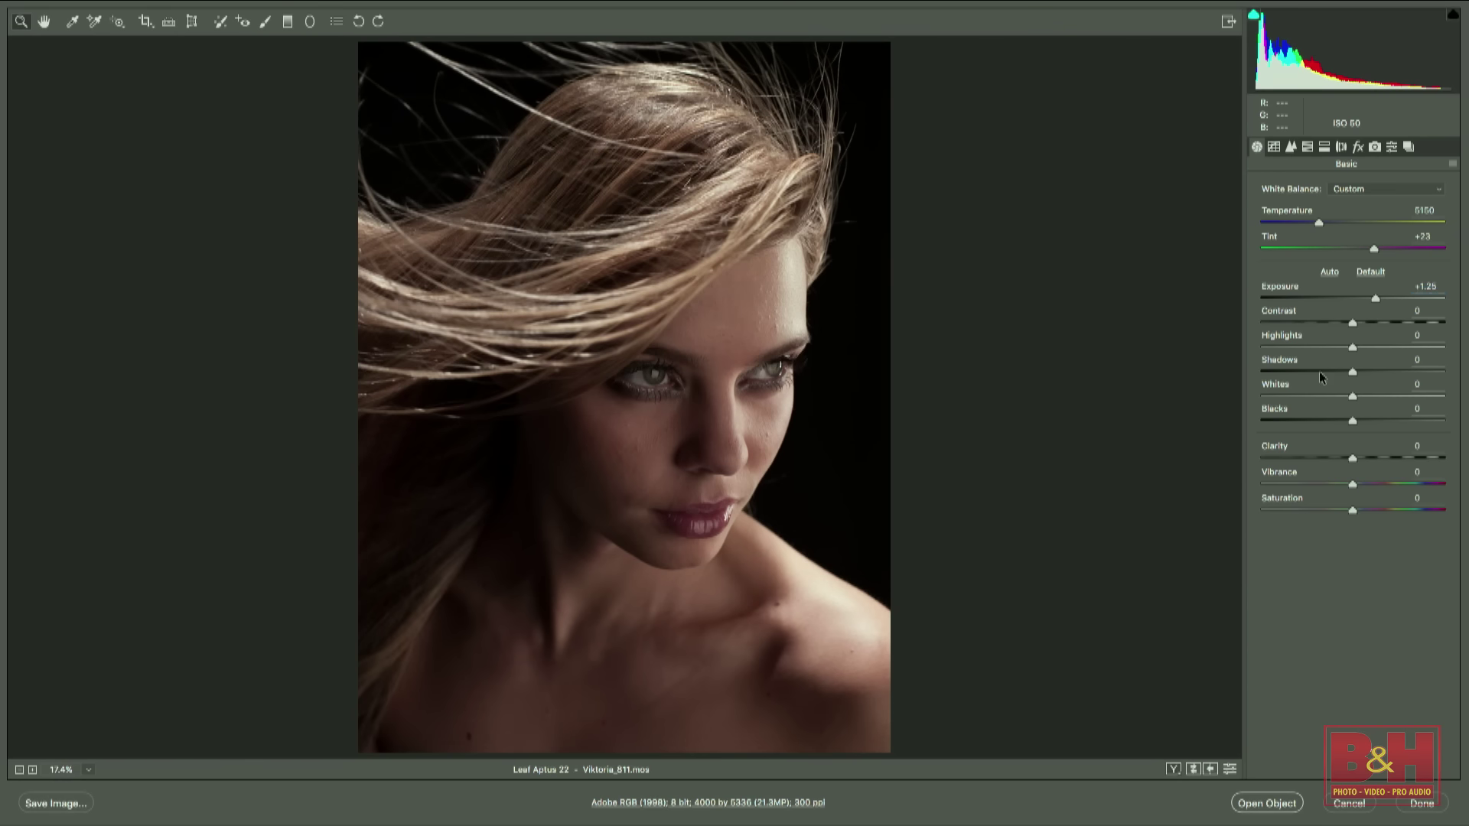
pyautogui.moveTo(1353, 485); pyautogui.dragTo(1368, 485)
pyautogui.moveTo(1376, 485); pyautogui.dragTo(1374, 485)
pyautogui.click(1274, 802)
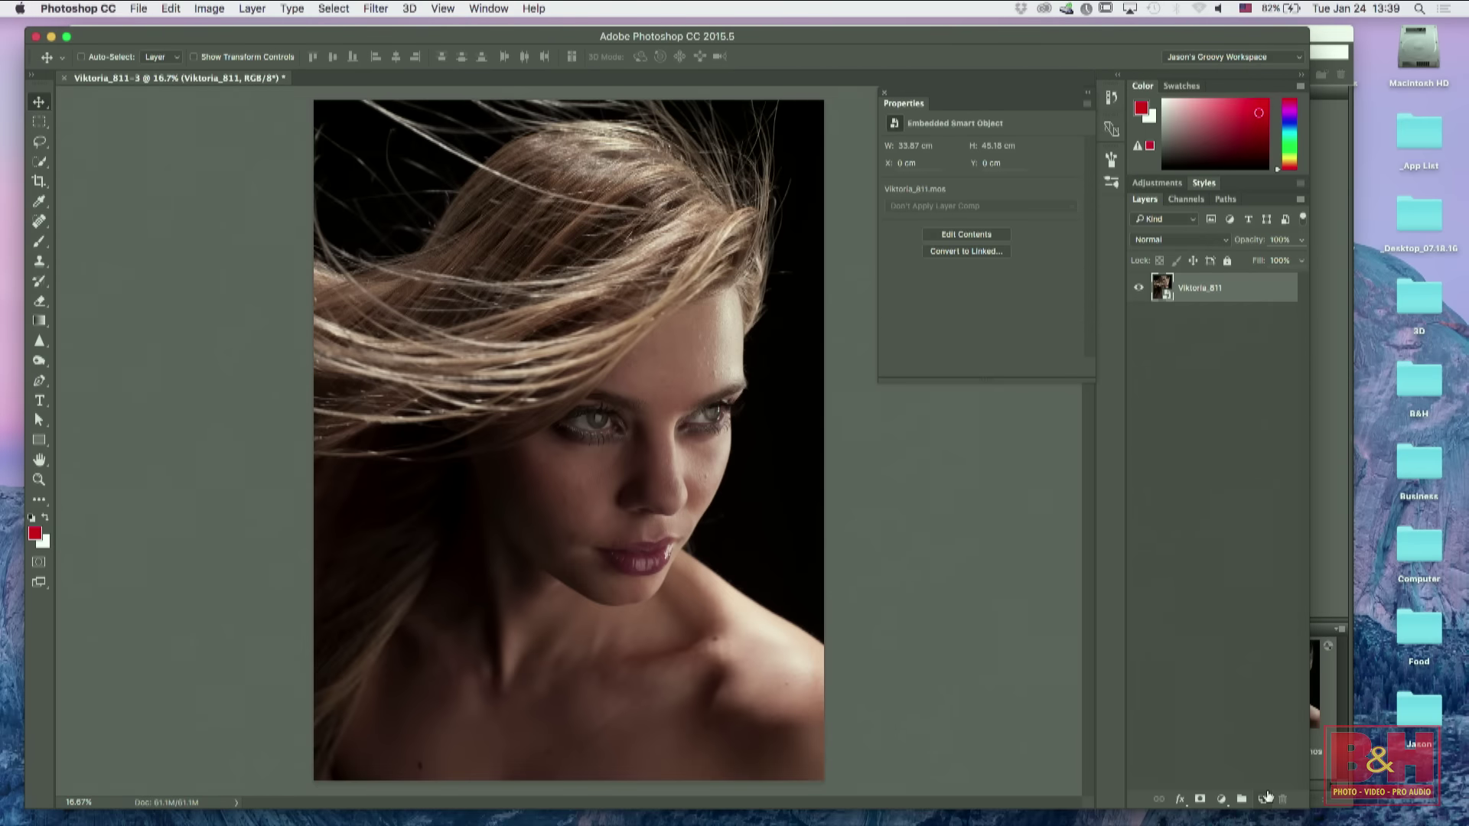
# Step: Try to isolate the lips with an inverted Color Range selection by sampling several lip tones
pyautogui.moveTo(656, 164); pyautogui.dragTo(576, 365)
pyautogui.scroll(-10, 576, 364)
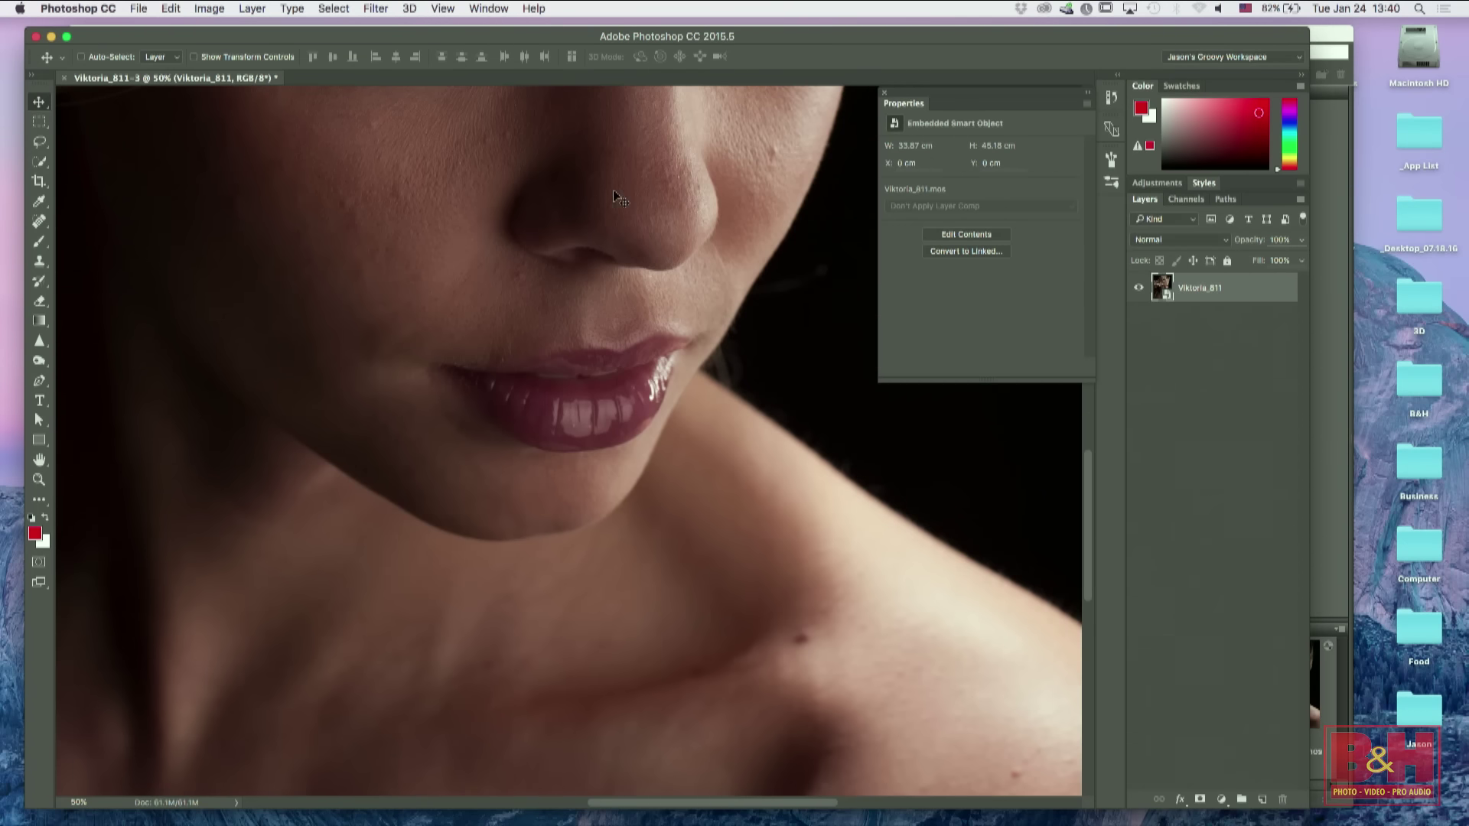
pyautogui.click(335, 8)
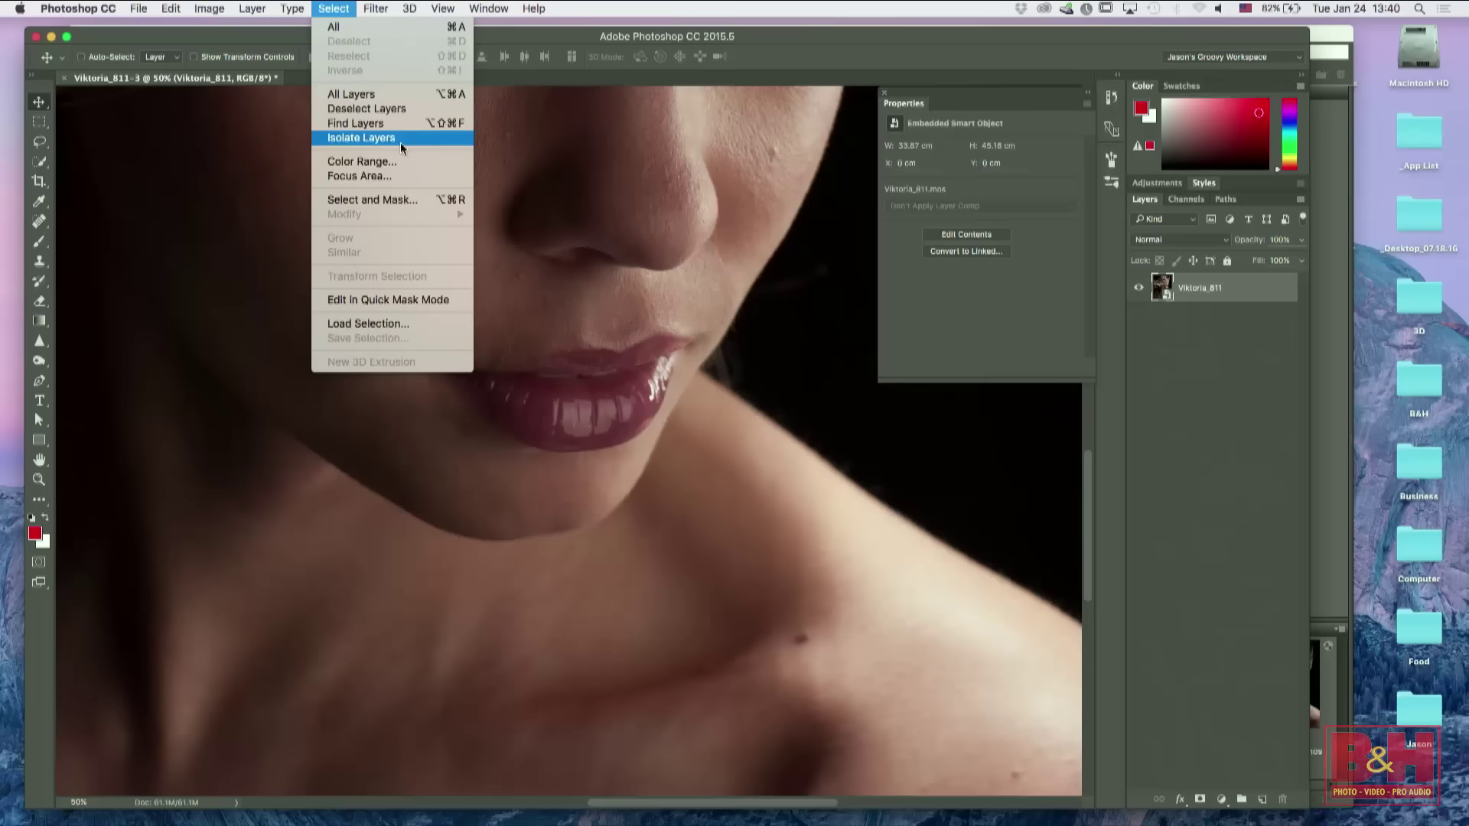
pyautogui.click(374, 160)
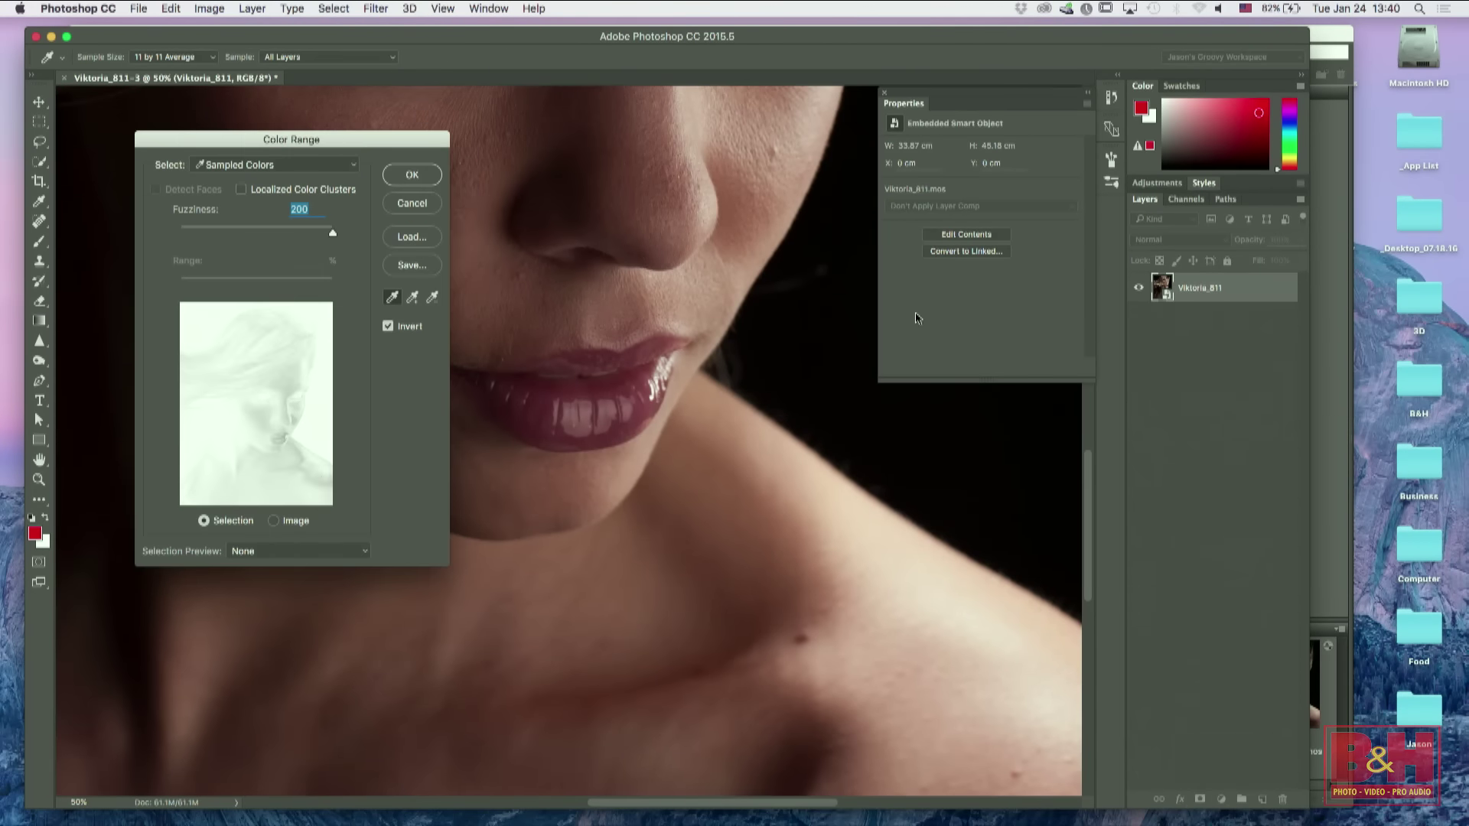
pyautogui.click(576, 387)
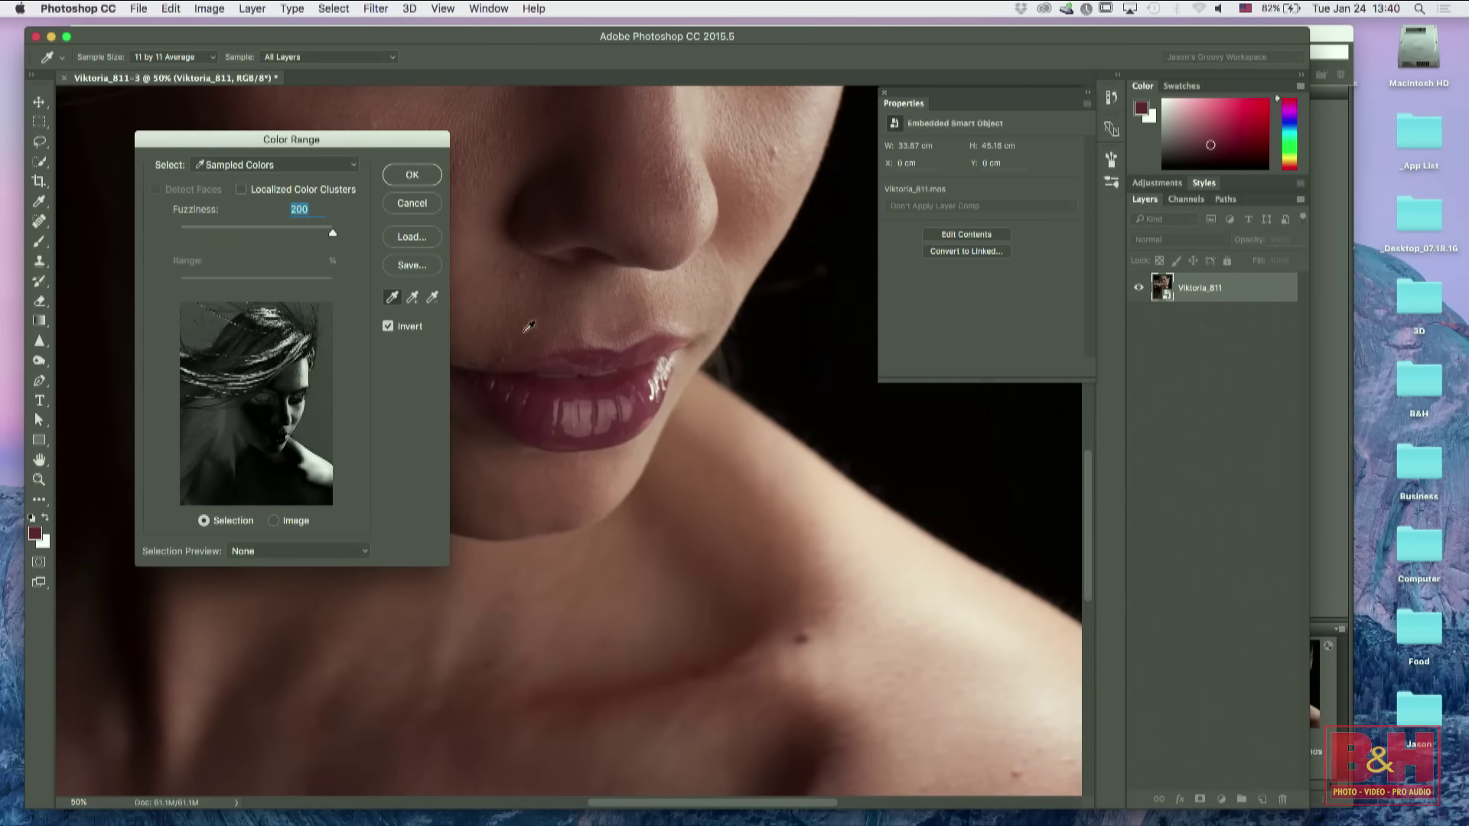
pyautogui.click(534, 388)
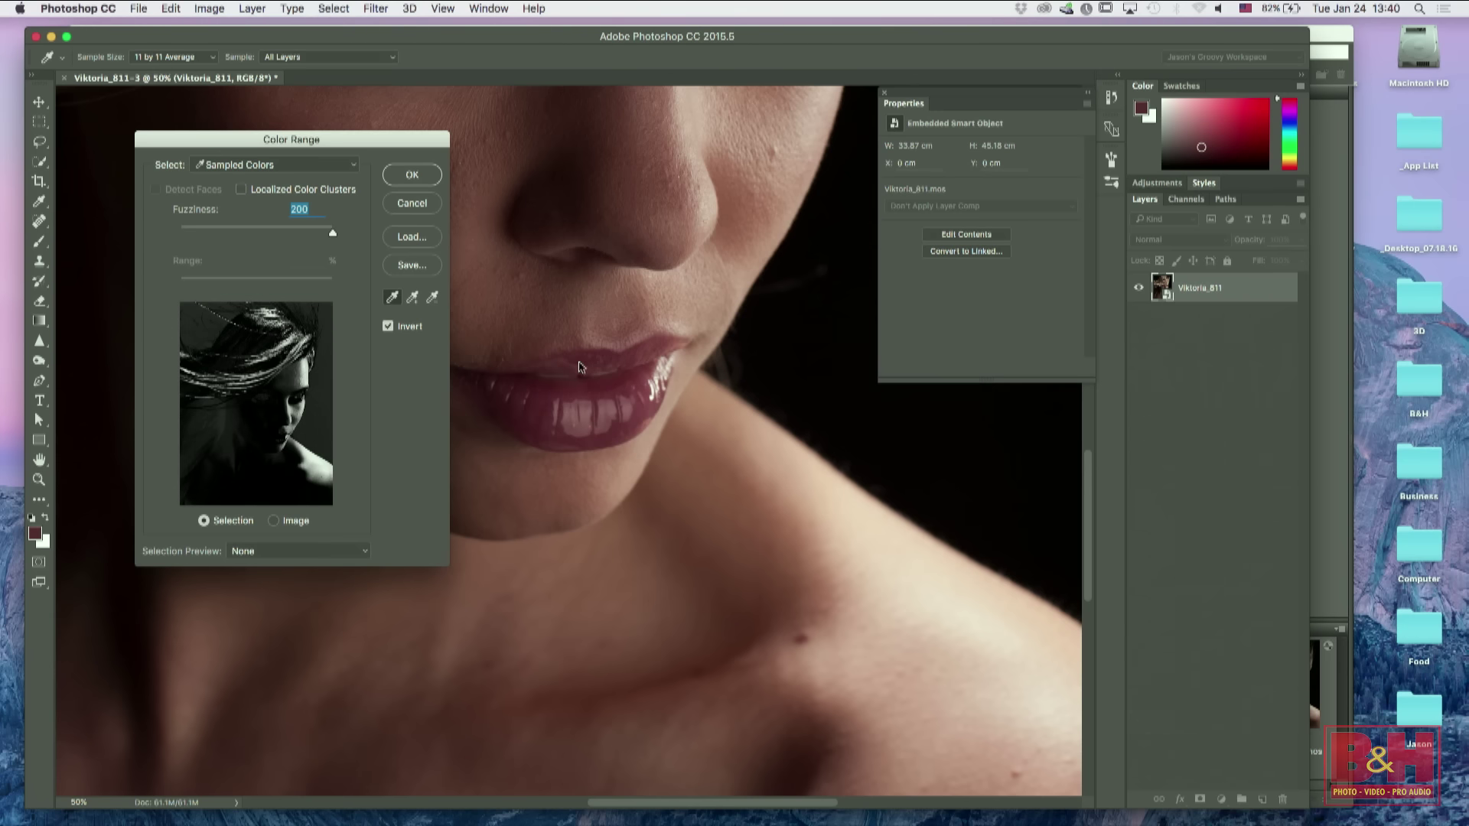
pyautogui.click(614, 392)
pyautogui.click(605, 399)
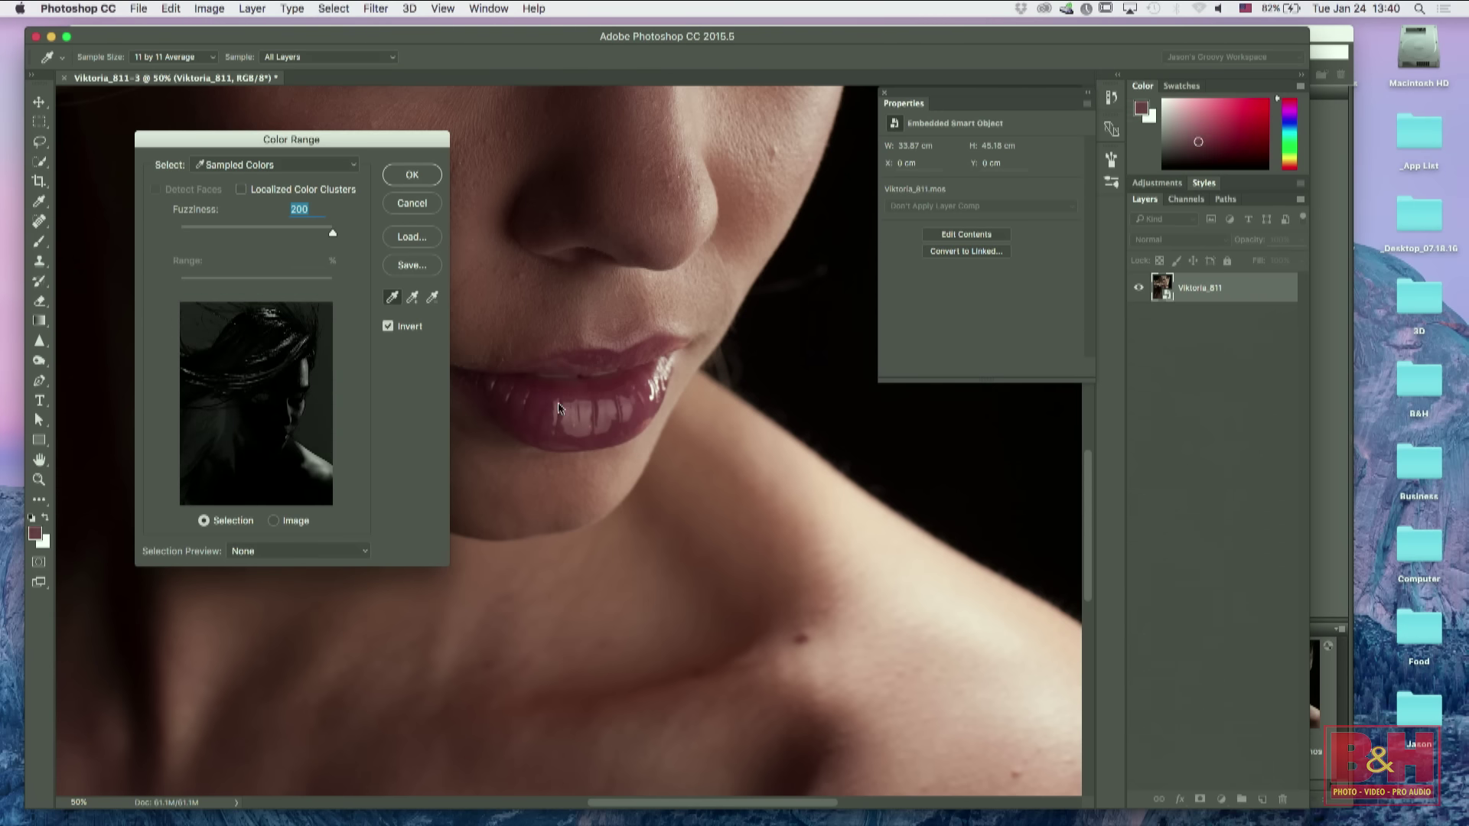
pyautogui.click(650, 381)
pyautogui.click(420, 205)
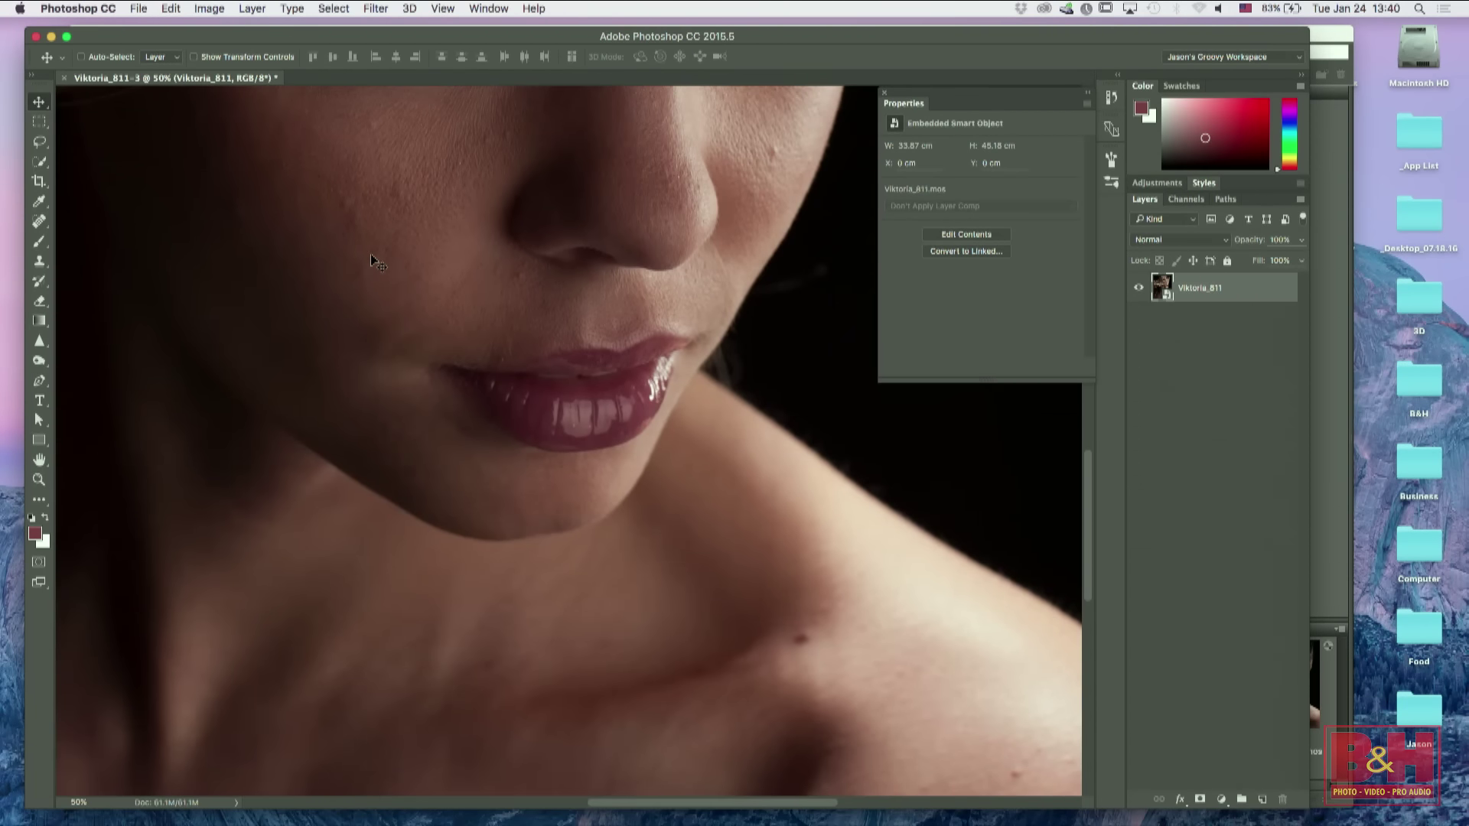
# Step: Enter Quick Mask mode and turn off Smoothing for the 75 px brush
pyautogui.click(38, 564)
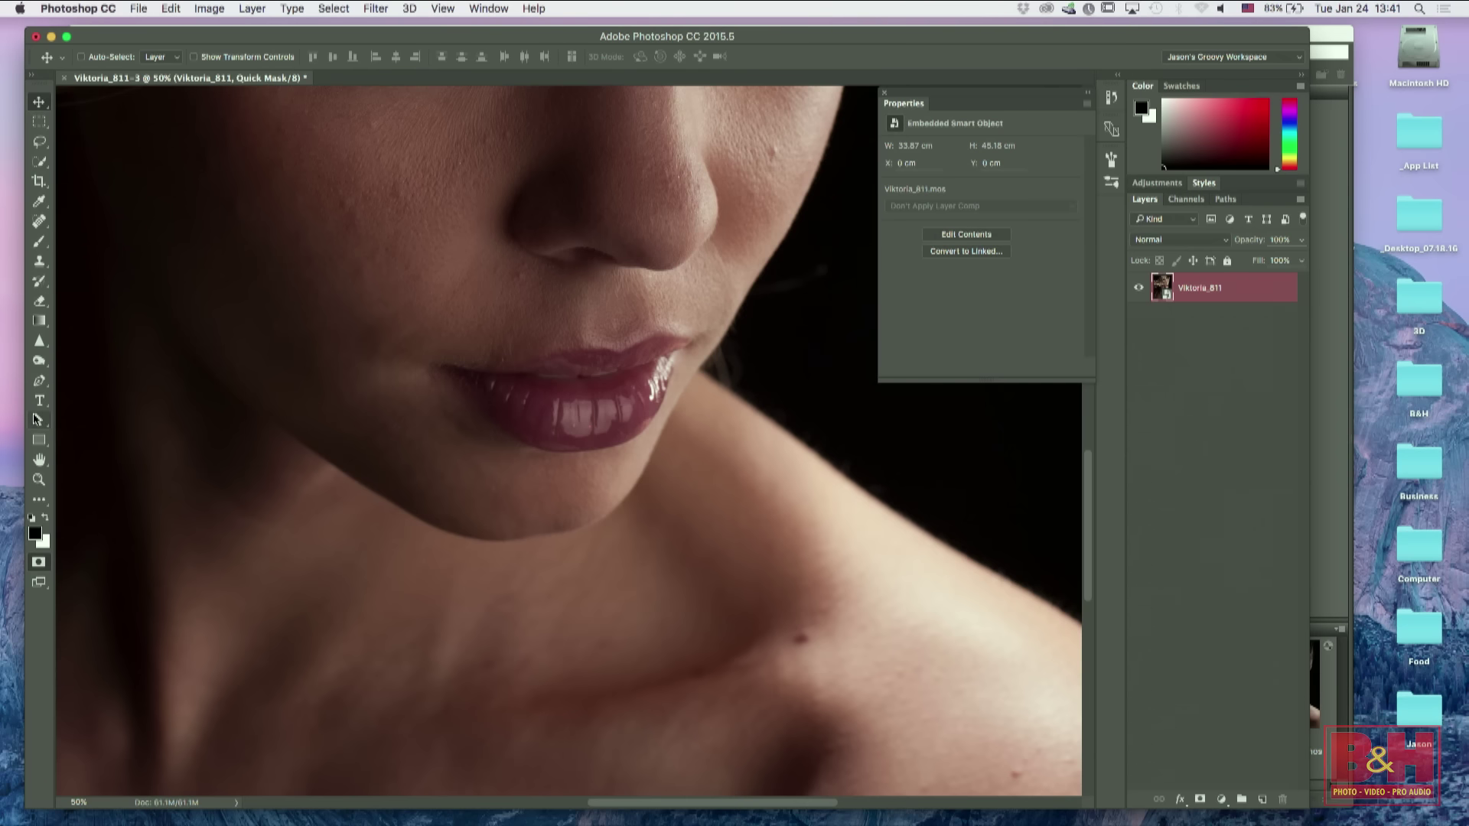
pyautogui.press('b')
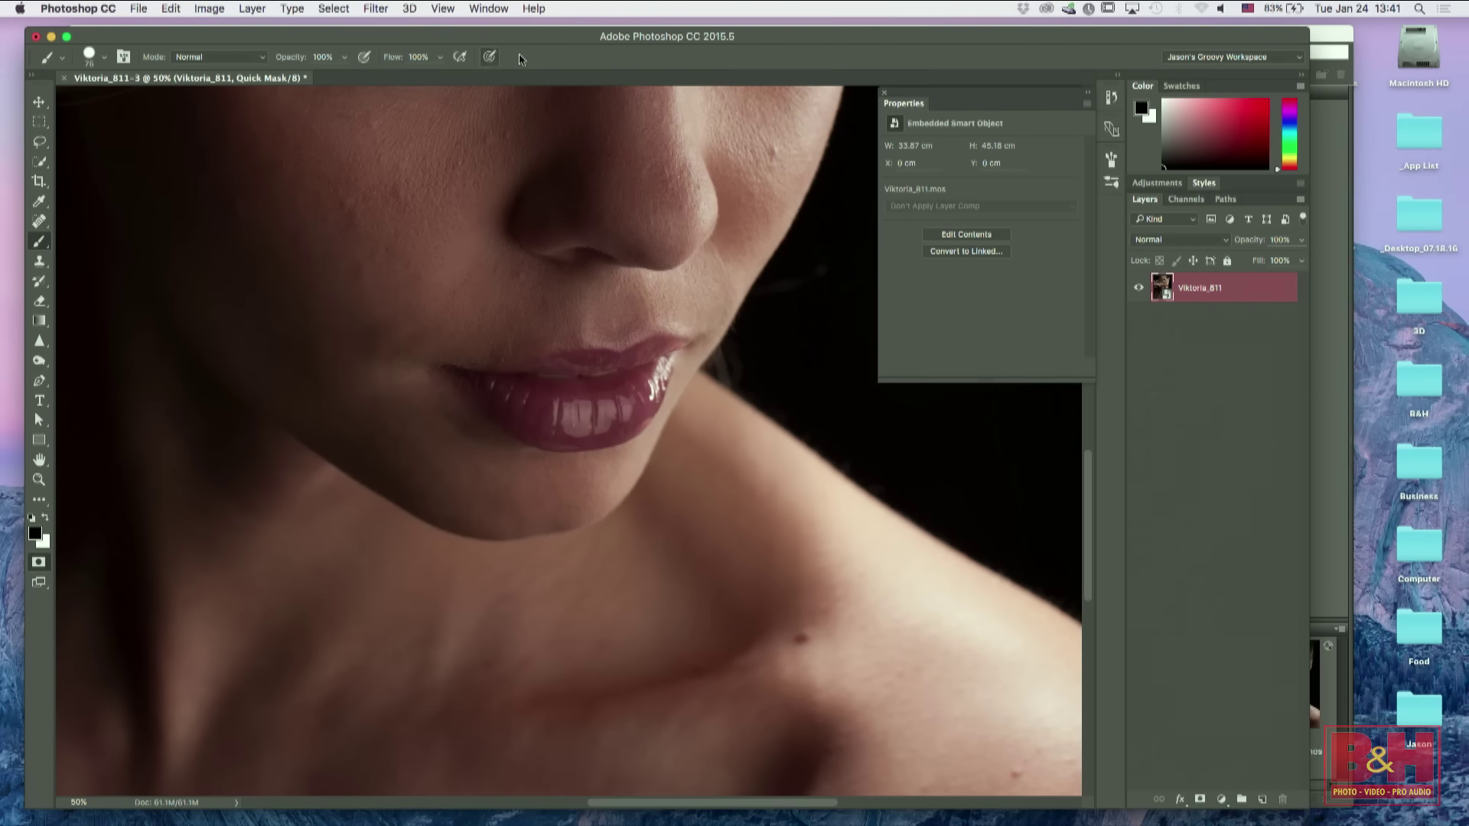
pyautogui.click(123, 58)
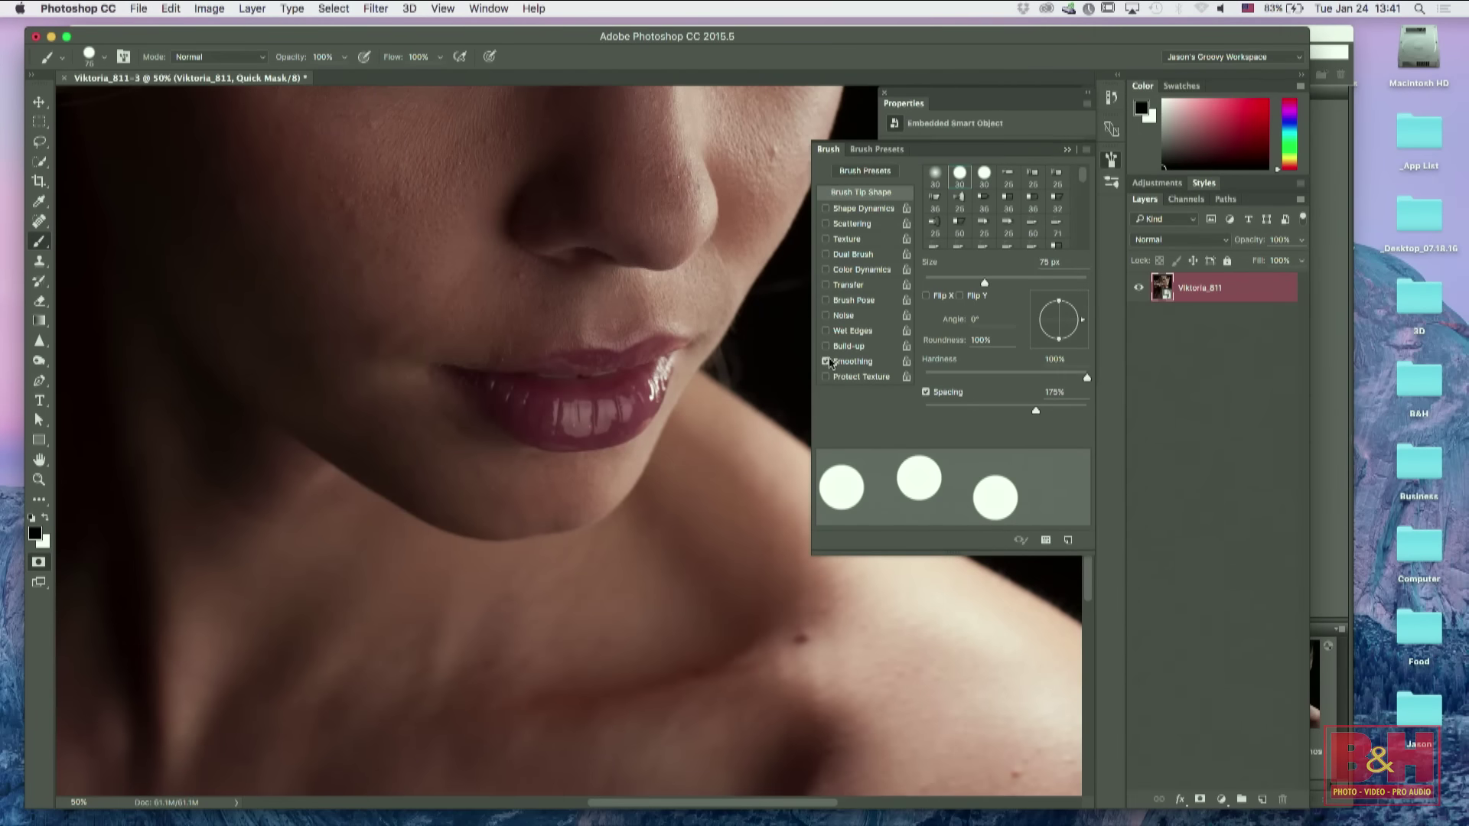
pyautogui.click(828, 153)
# Step: Paint two test mask dabs on the lower lip and undo both
pyautogui.click(603, 401)
pyautogui.click(587, 411)
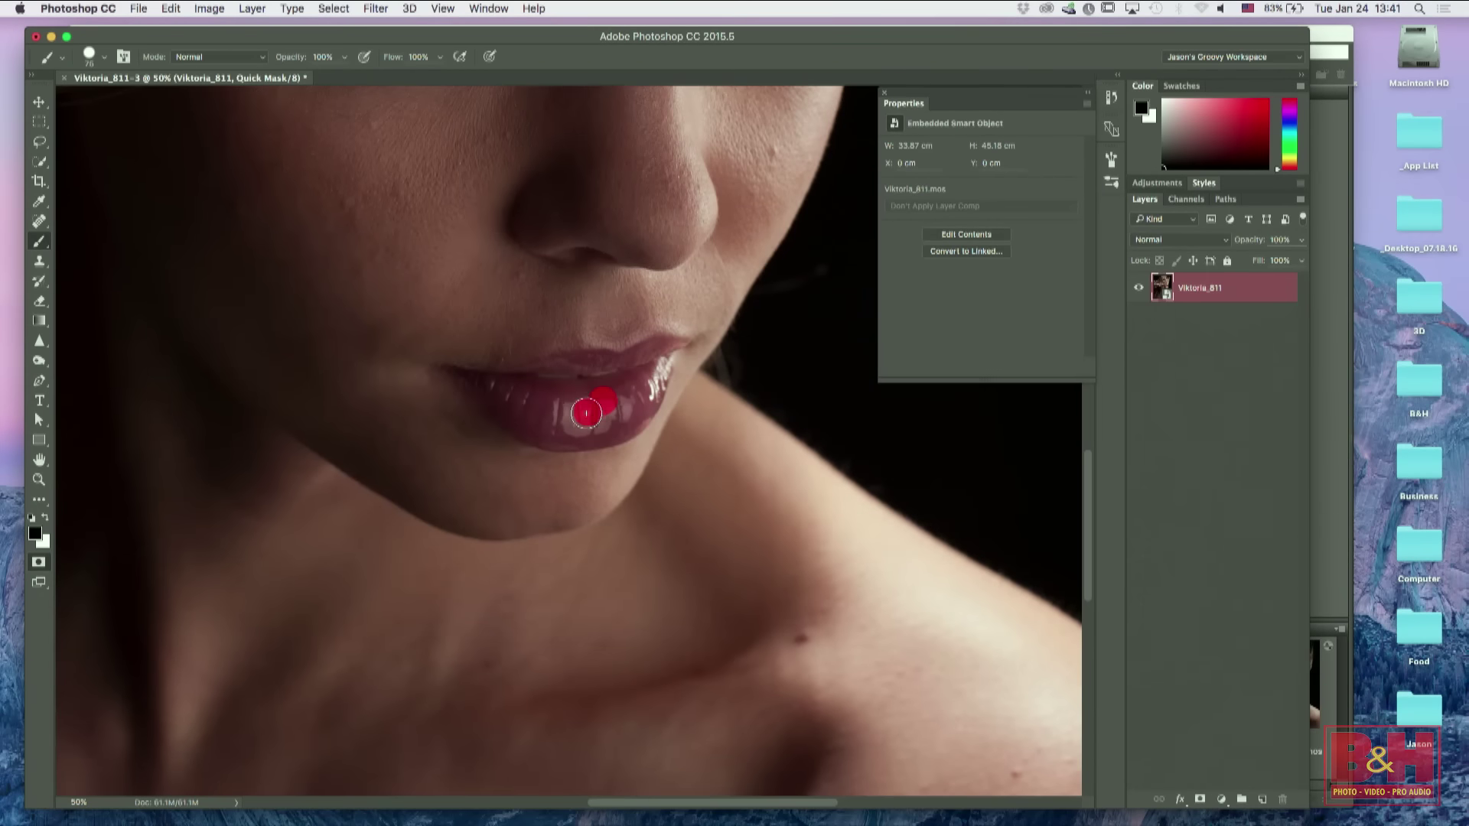
pyautogui.press('super+alt+z')
pyautogui.press('super+alt+z')
pyautogui.click(128, 59)
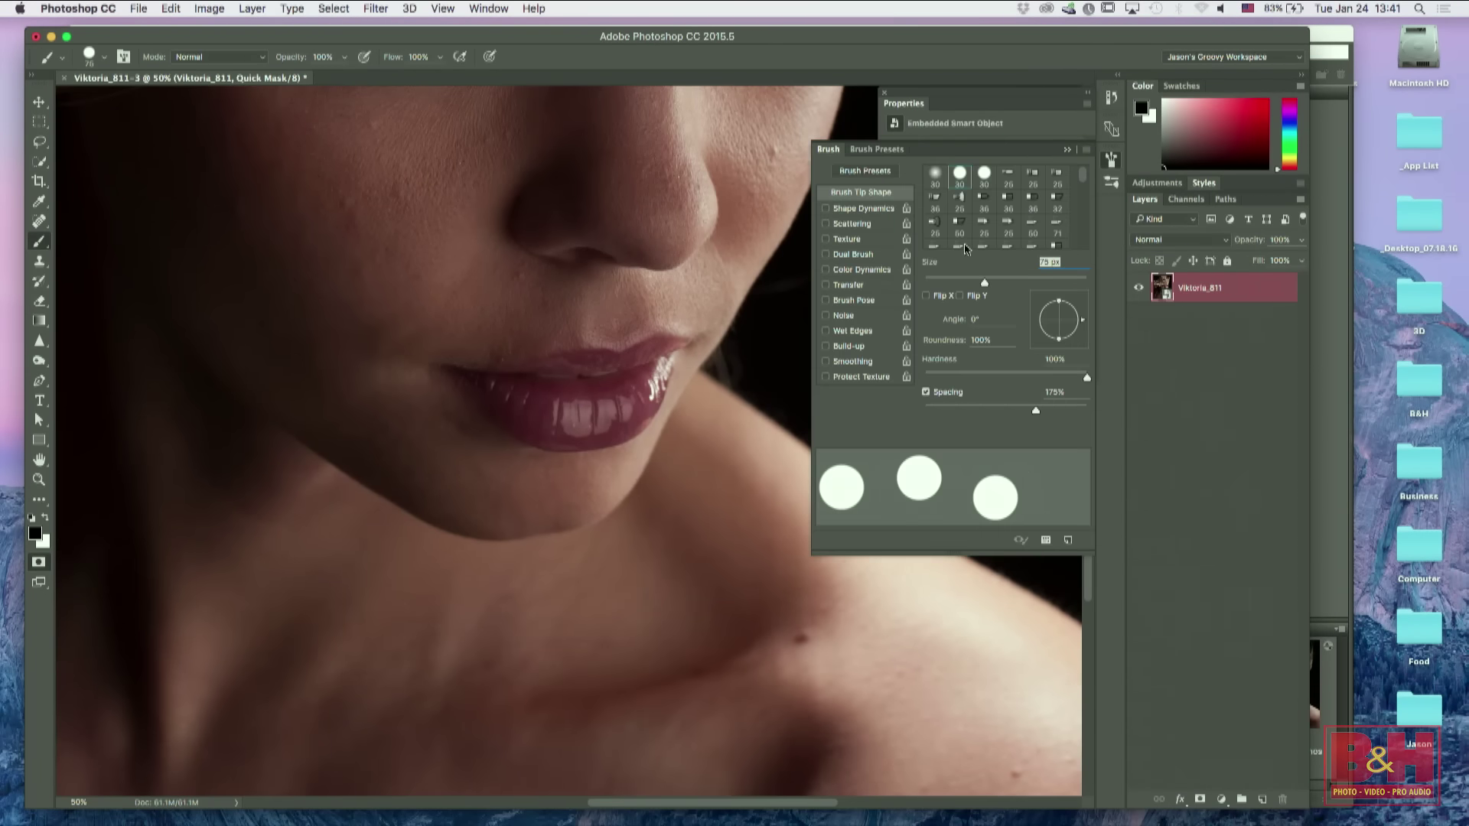
pyautogui.click(881, 210)
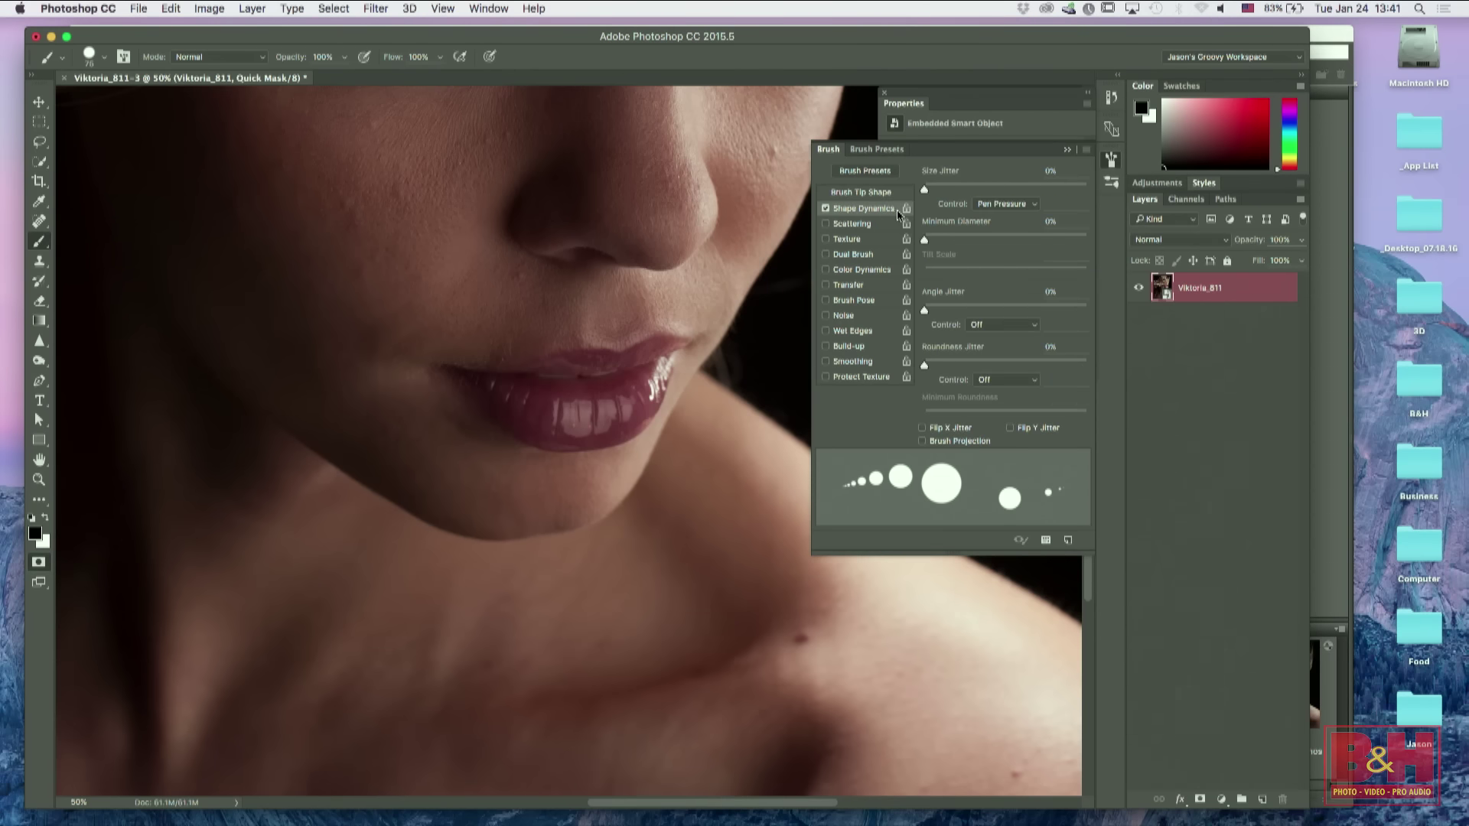
pyautogui.click(873, 228)
pyautogui.click(825, 208)
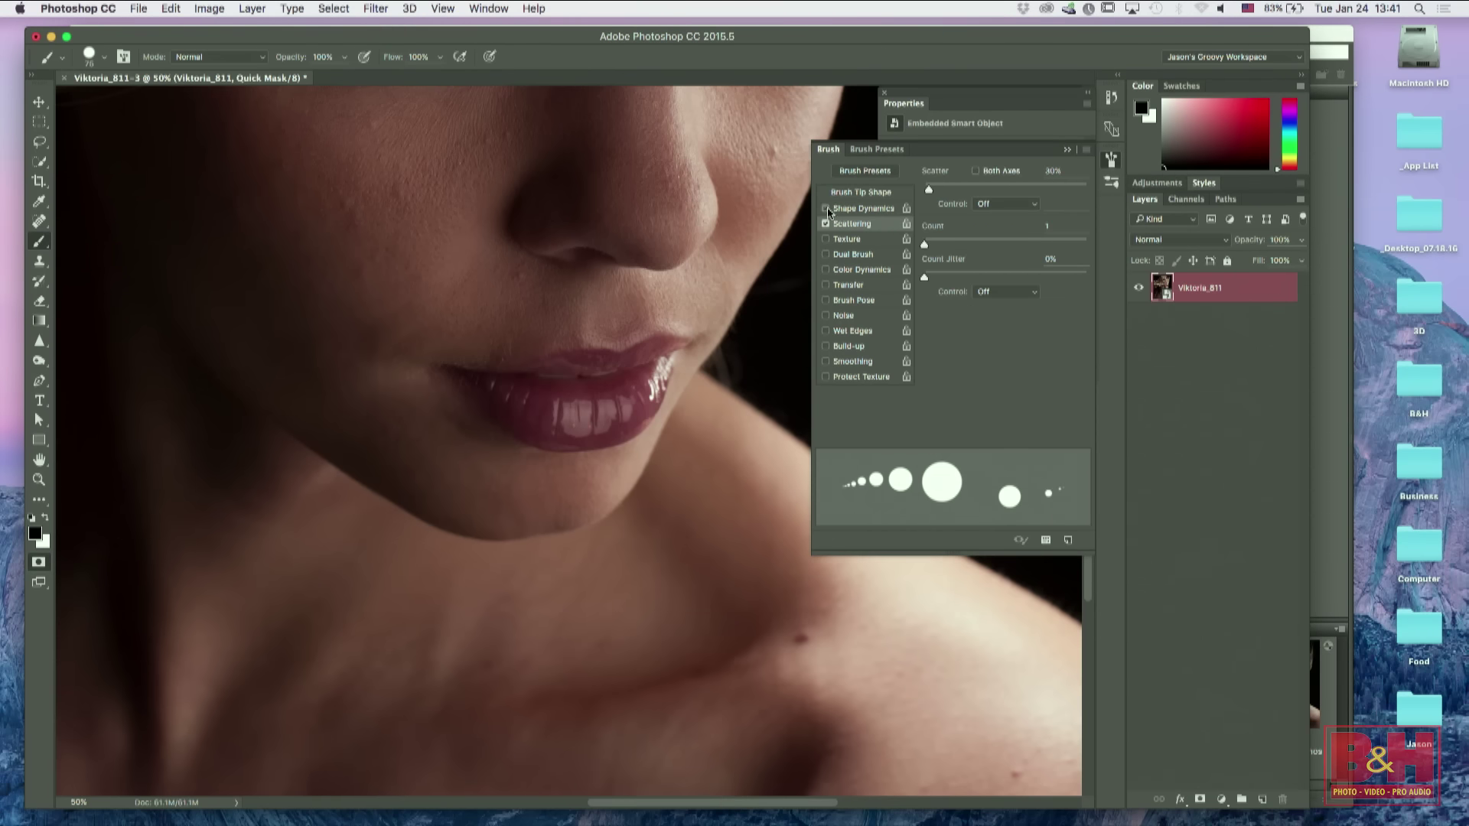
pyautogui.click(846, 165)
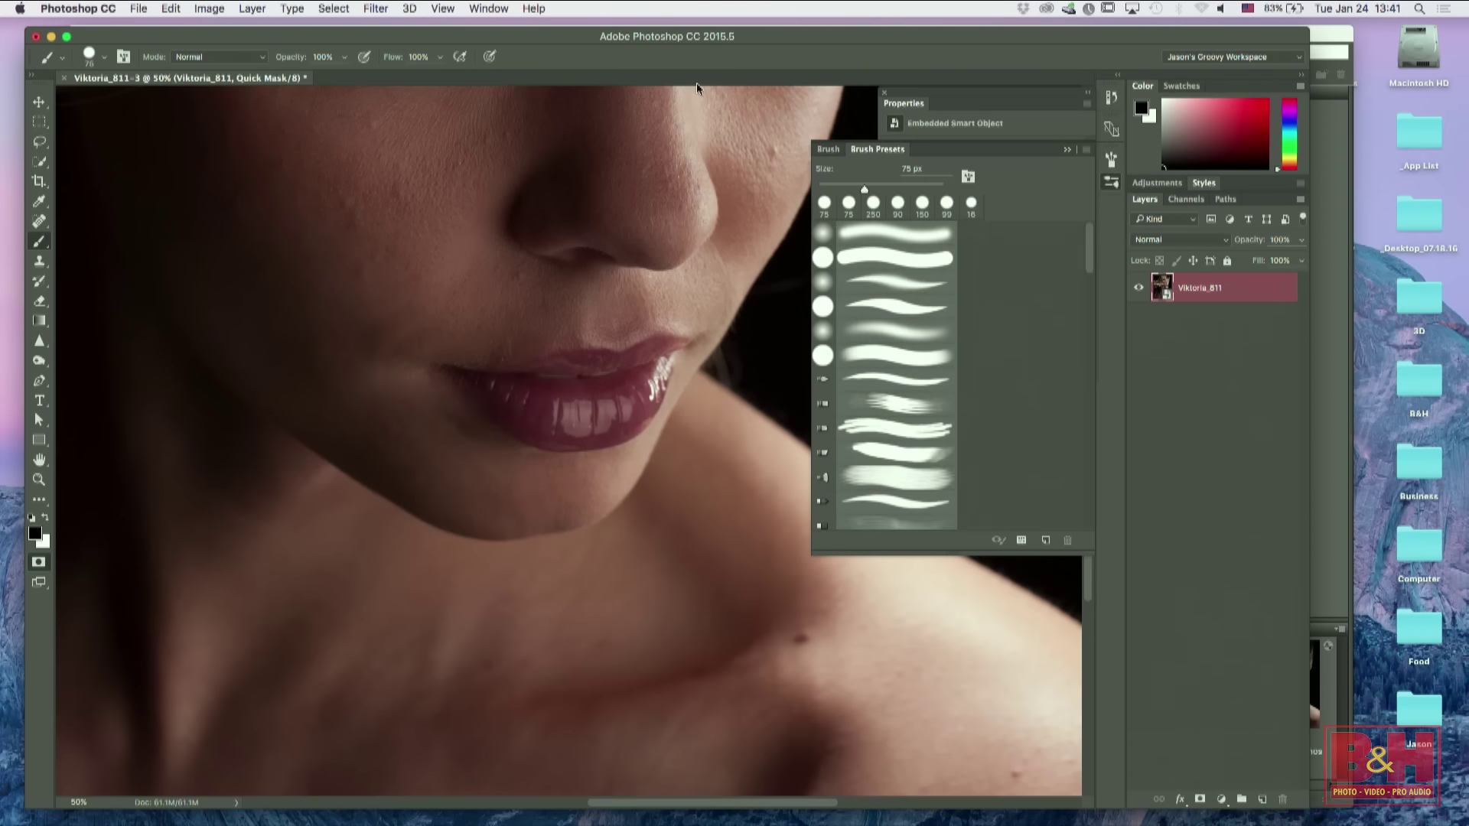
pyautogui.click(829, 150)
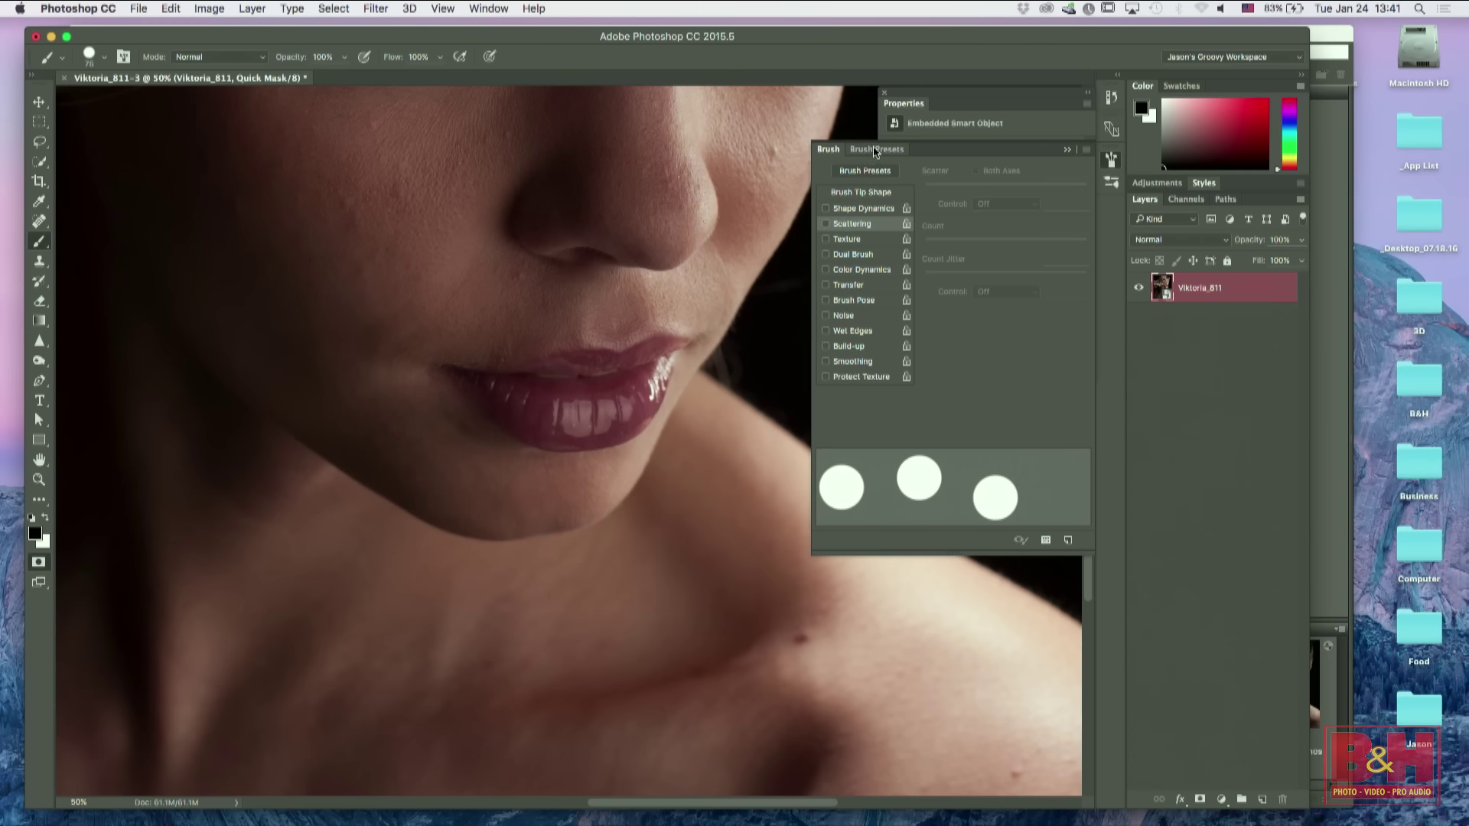
# Step: Choose the 75 px hard round brush preset and paint a short mask stroke at the centre of the lower lip
pyautogui.click(886, 150)
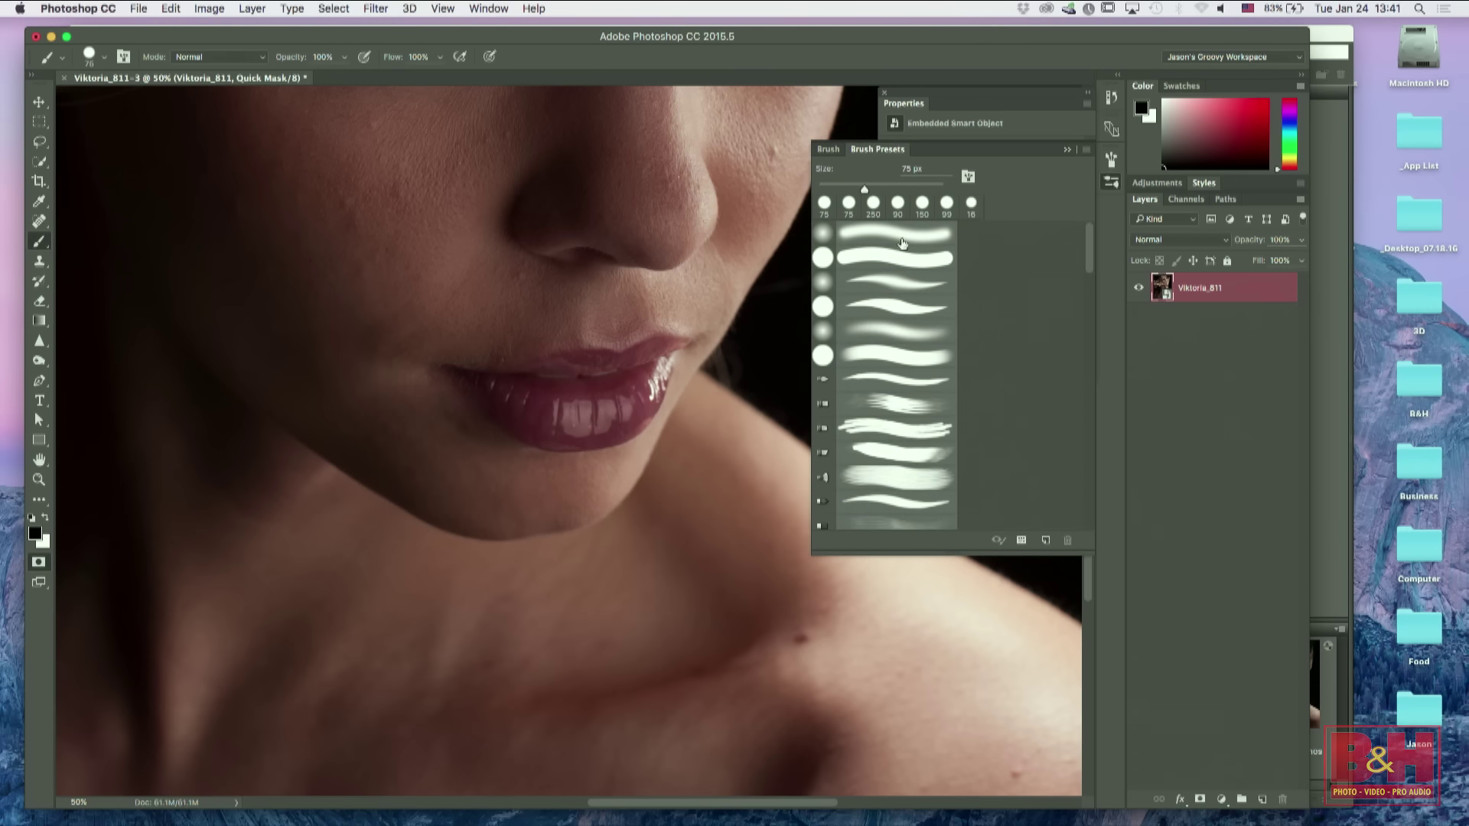
pyautogui.click(880, 256)
pyautogui.moveTo(581, 411); pyautogui.dragTo(601, 411)
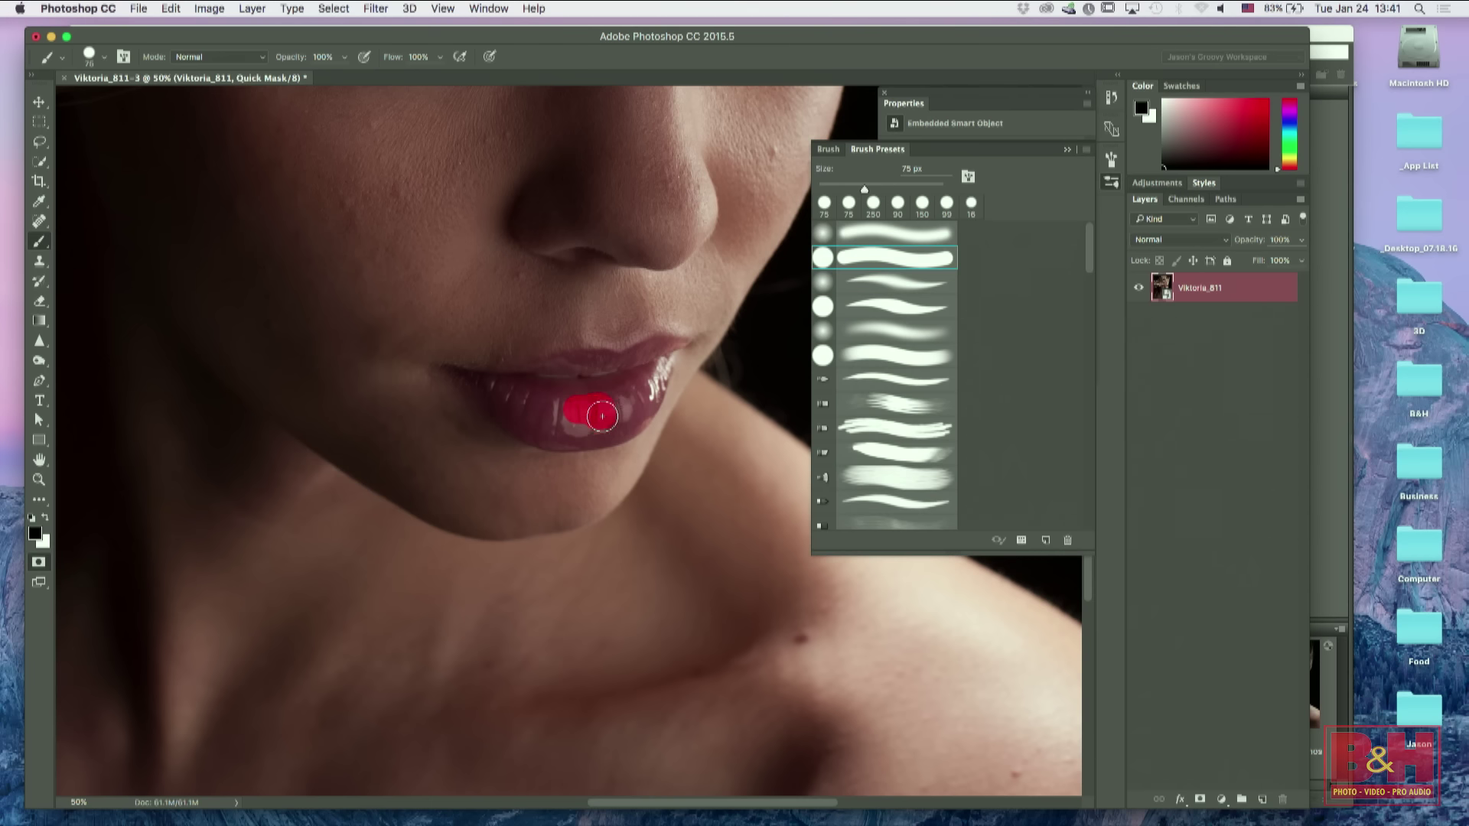
pyautogui.click(1086, 152)
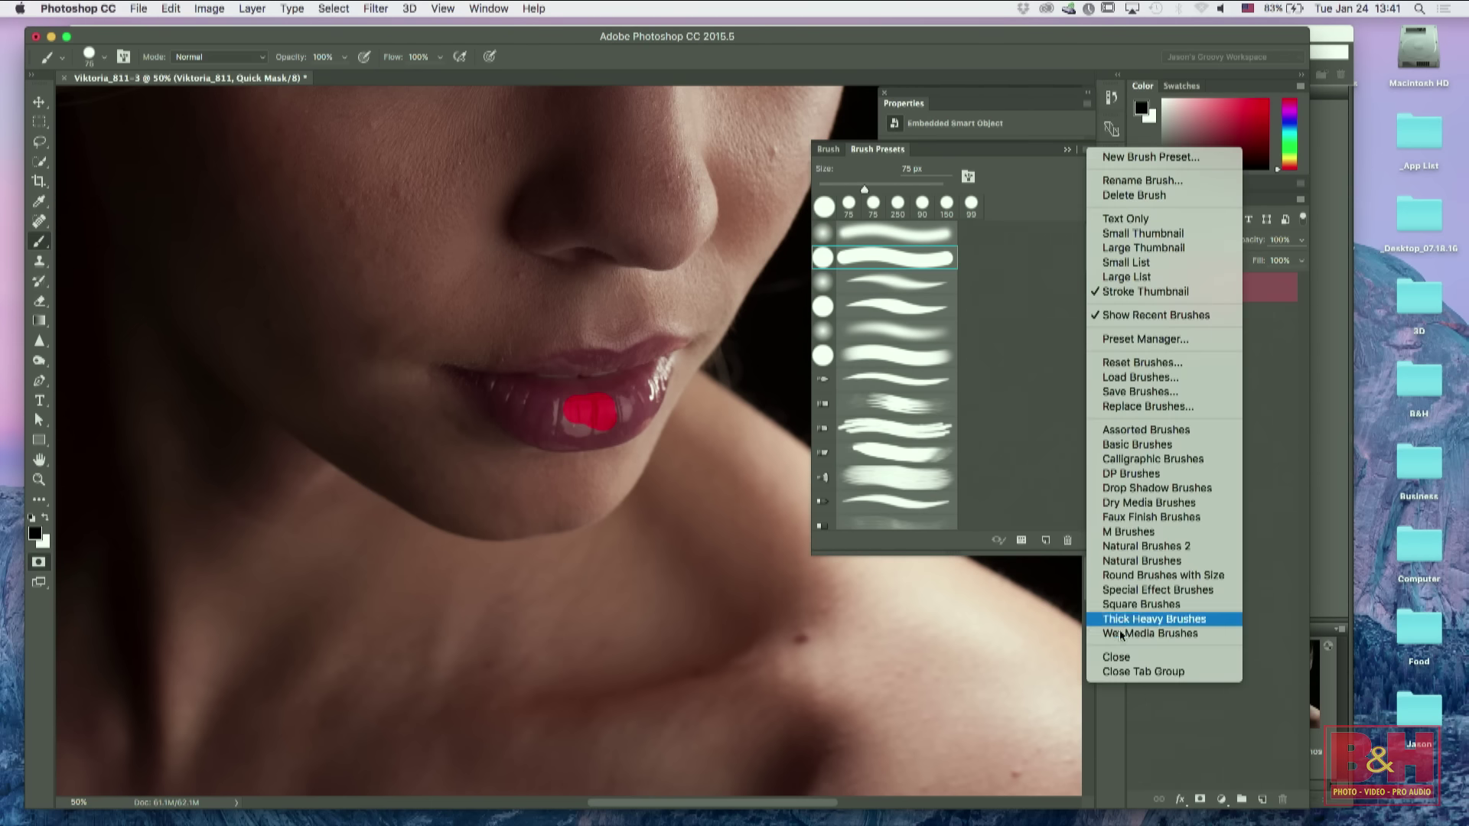
pyautogui.click(1144, 672)
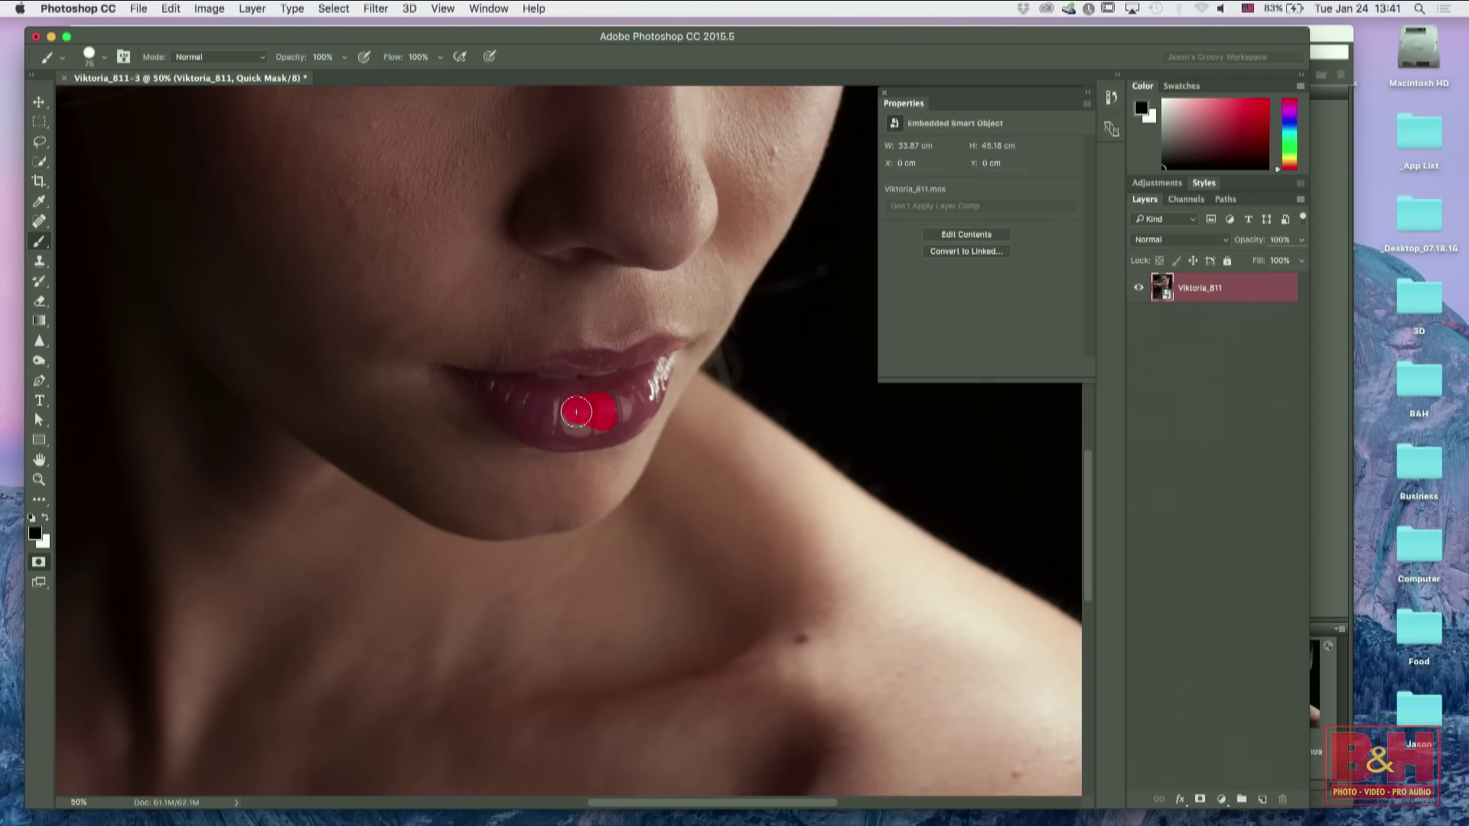
# Step: Extend the mask with a 70 px brush from the lower lip's centre to the glossy highlight near the mouth corner
pyautogui.scroll(3, 576, 412)
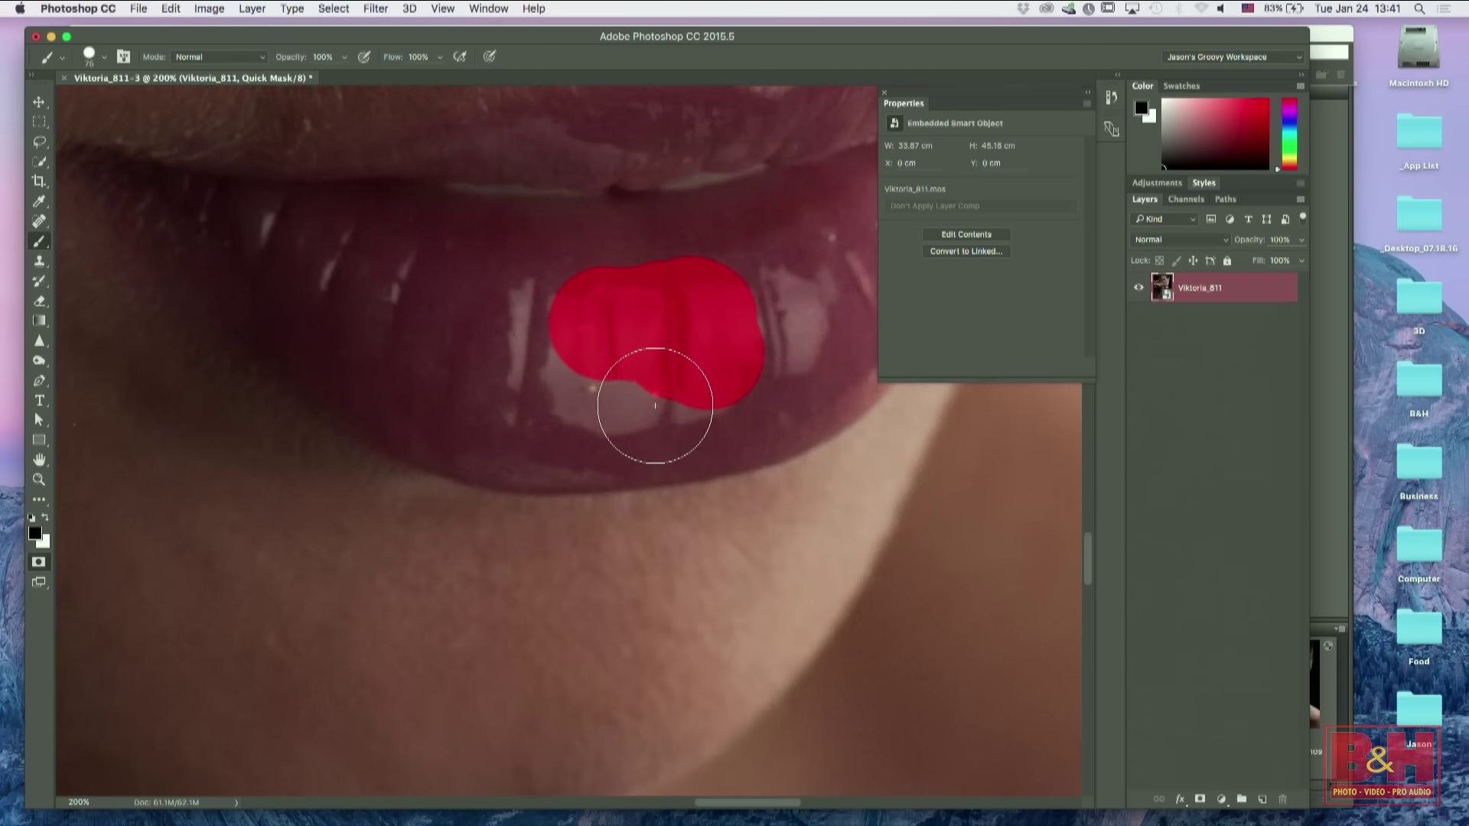
pyautogui.moveTo(639, 360); pyautogui.dragTo(479, 507)
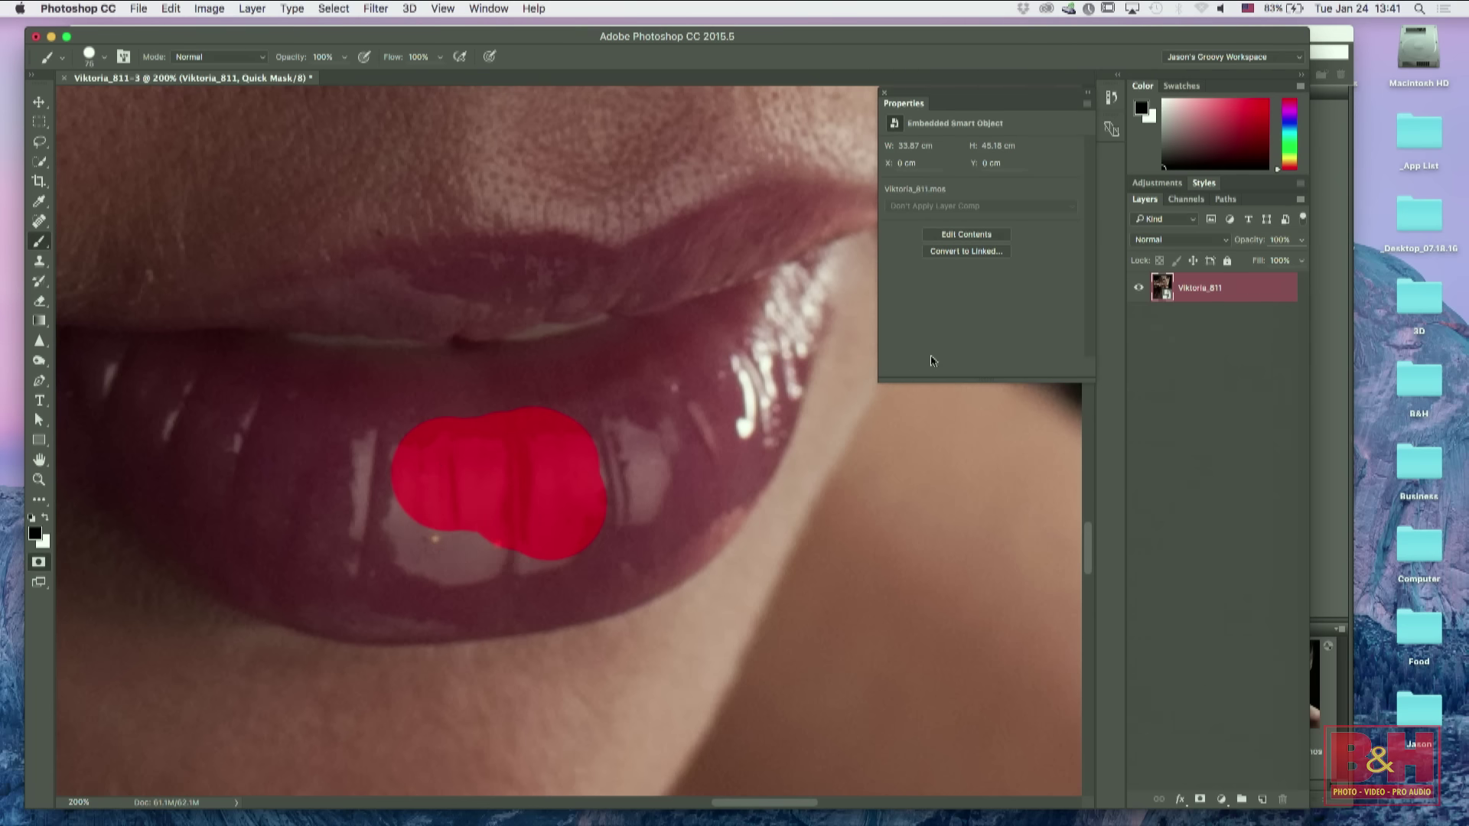
pyautogui.press('[')
pyautogui.press('[')
pyautogui.press('[')
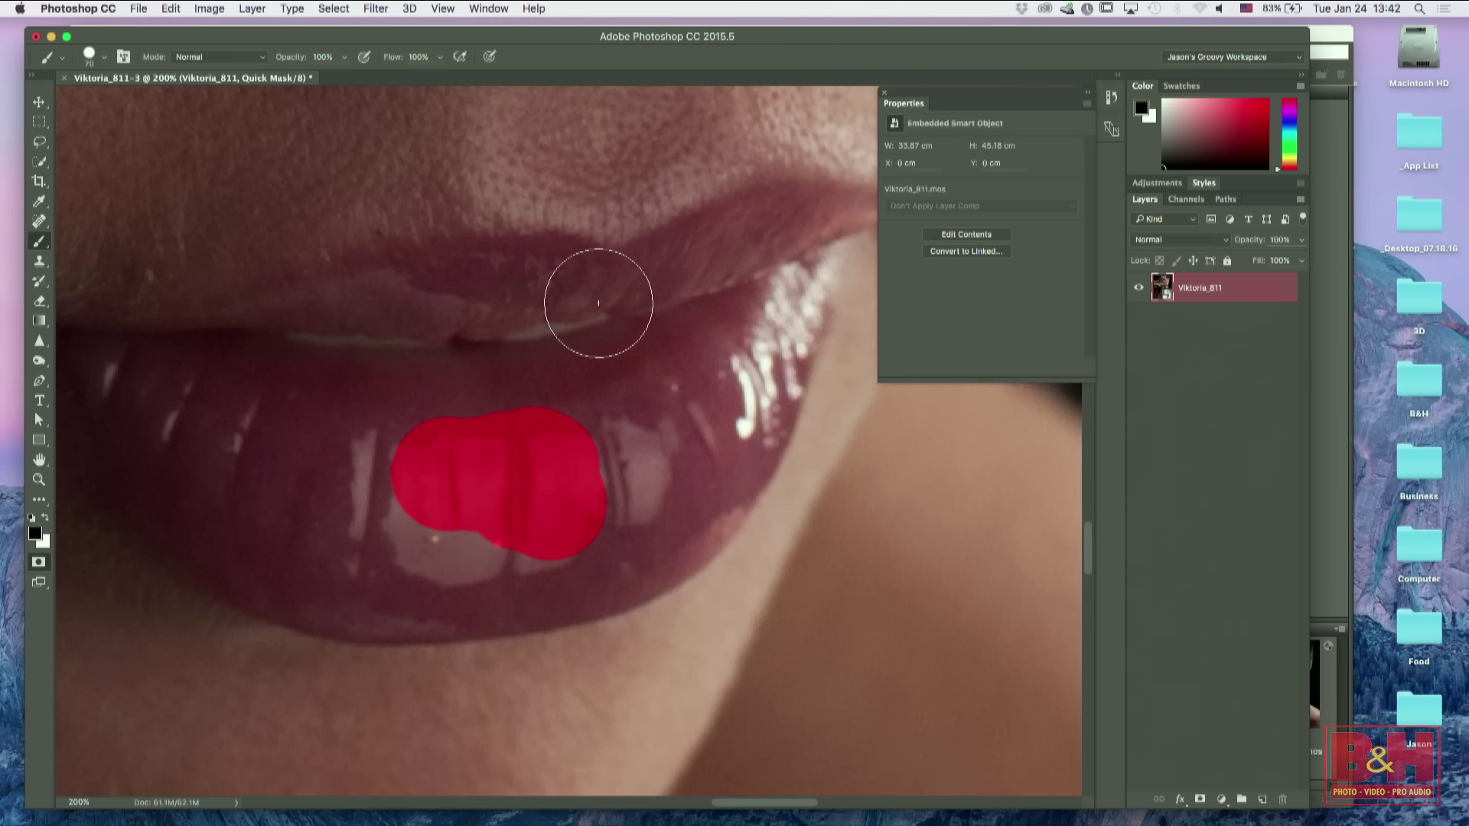
pyautogui.moveTo(658, 390)
pyautogui.mouseDown()
pyautogui.moveTo(653, 458)
pyautogui.moveTo(639, 487)
pyautogui.moveTo(674, 460)
pyautogui.moveTo(692, 465)
pyautogui.moveTo(735, 414)
pyautogui.moveTo(796, 294)
pyautogui.moveTo(758, 336)
pyautogui.moveTo(763, 305)
pyautogui.mouseUp()
# Step: Outline the upper and lower lip edges with a 20 px brush, connecting the outline at the mouth corners
pyautogui.press('[')
pyautogui.press('[')
pyautogui.press('[')
pyautogui.press('[')
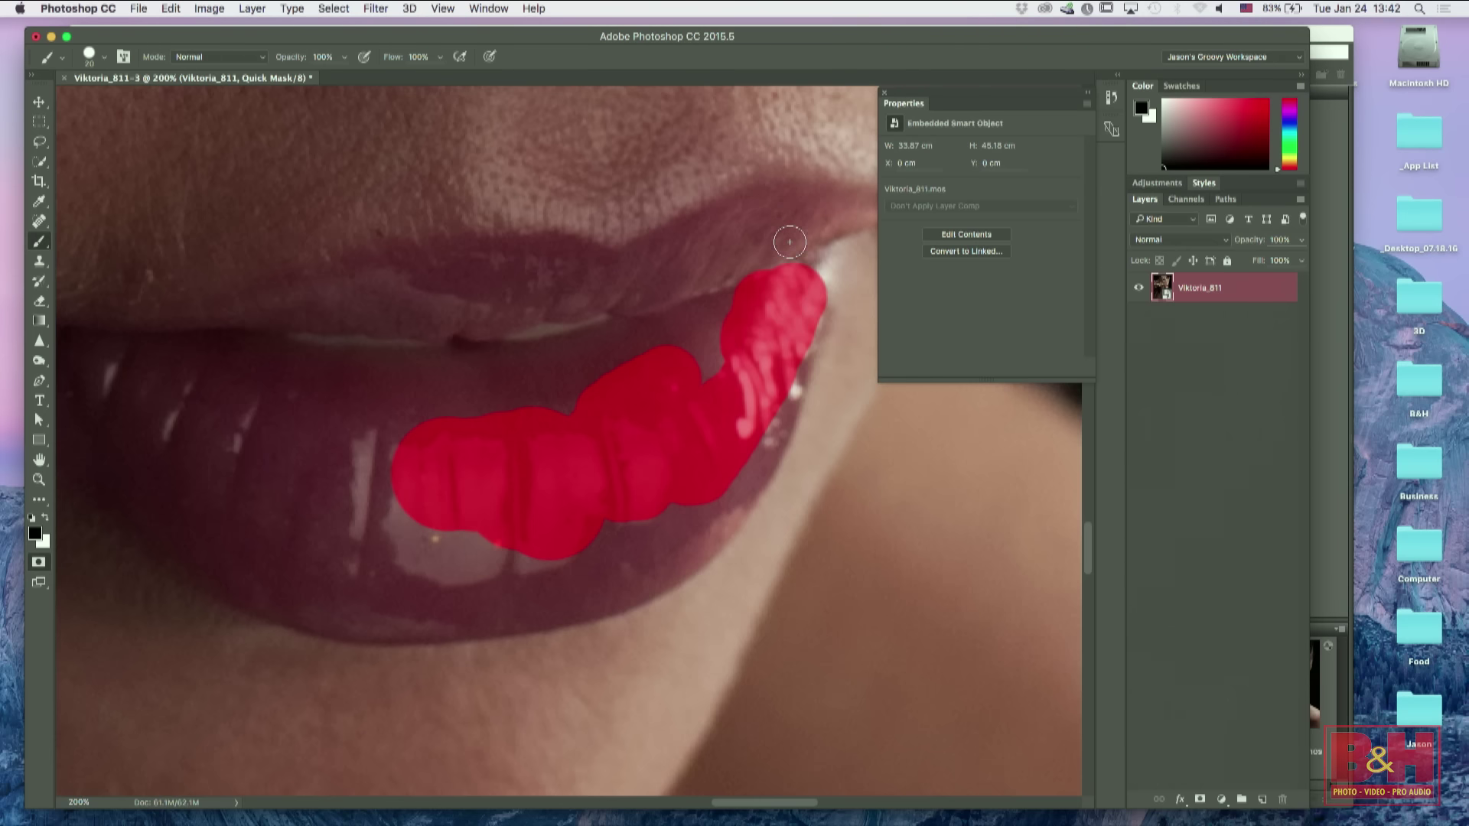
pyautogui.moveTo(730, 325); pyautogui.dragTo(596, 457)
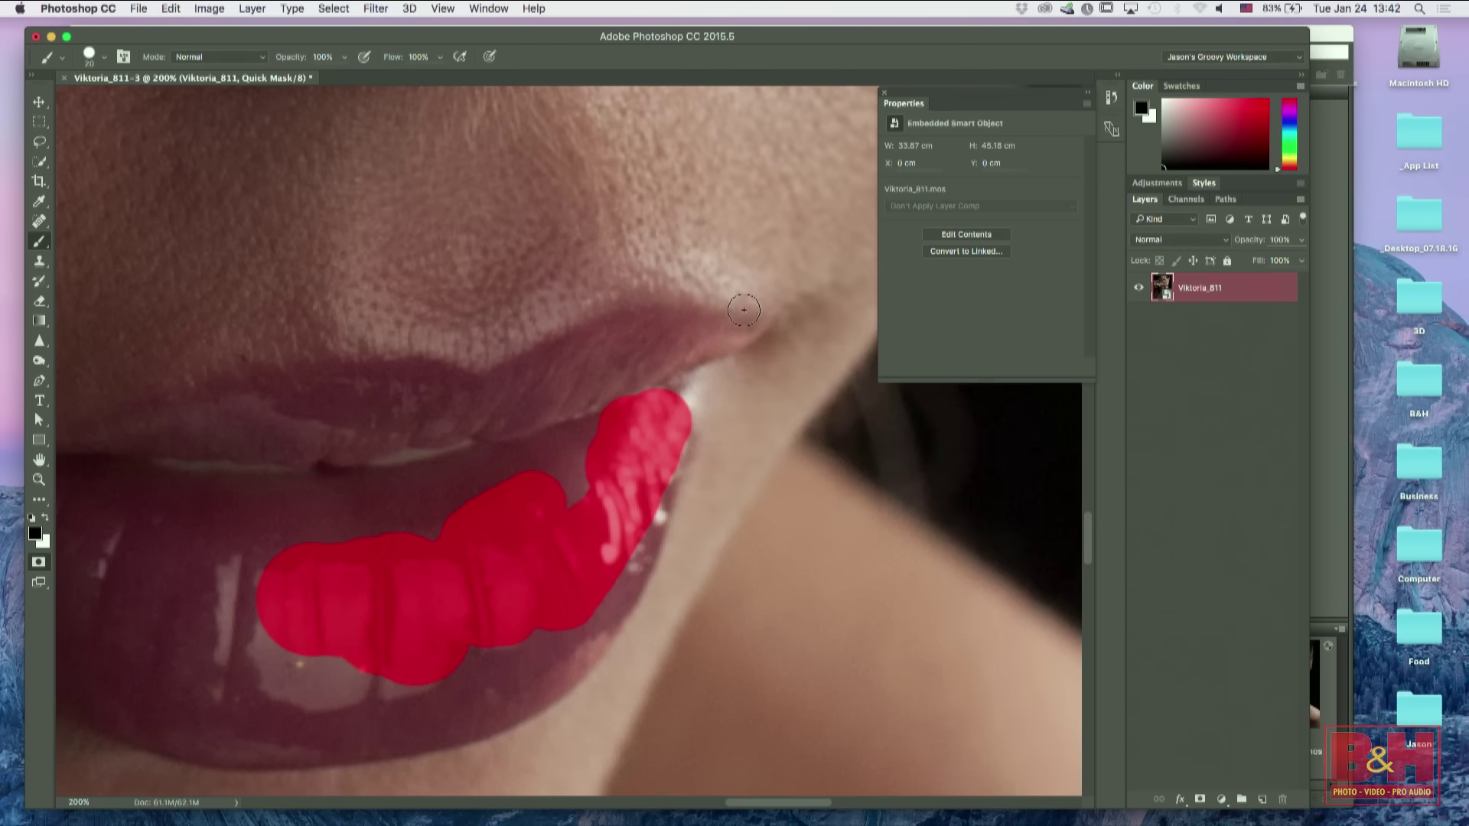
pyautogui.moveTo(747, 330)
pyautogui.mouseDown()
pyautogui.moveTo(612, 323)
pyautogui.moveTo(481, 391)
pyautogui.moveTo(381, 372)
pyautogui.moveTo(244, 396)
pyautogui.mouseUp()
pyautogui.hscroll(-10, 634, 446)
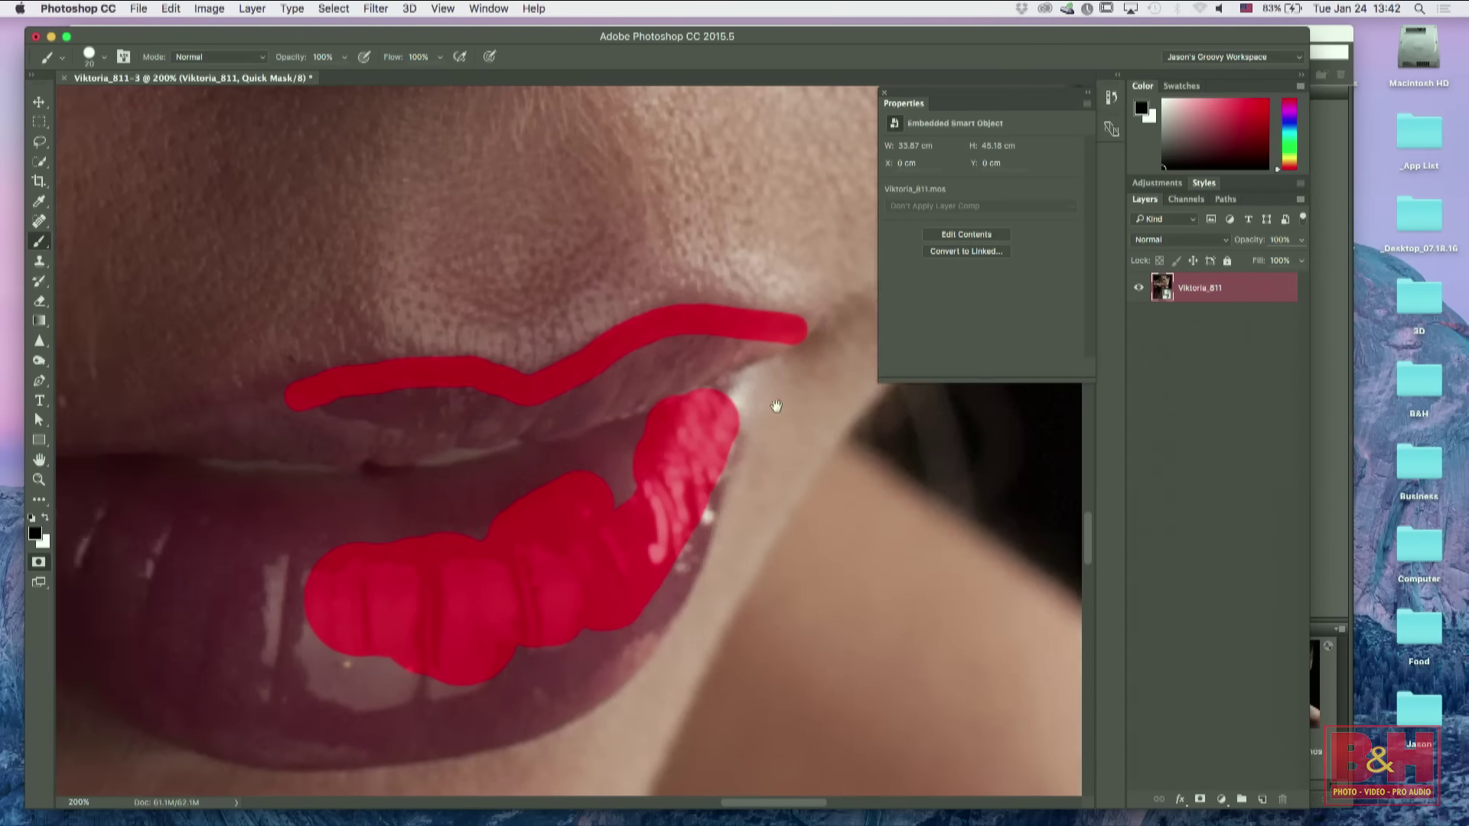
pyautogui.moveTo(634, 364)
pyautogui.mouseDown()
pyautogui.moveTo(650, 352)
pyautogui.moveTo(413, 429)
pyautogui.moveTo(306, 437)
pyautogui.moveTo(174, 413)
pyautogui.moveTo(406, 650)
pyautogui.moveTo(509, 708)
pyautogui.moveTo(607, 727)
pyautogui.moveTo(748, 723)
pyautogui.moveTo(911, 671)
pyautogui.moveTo(996, 582)
pyautogui.moveTo(1035, 451)
pyautogui.mouseUp()
pyautogui.moveTo(811, 491); pyautogui.dragTo(564, 666)
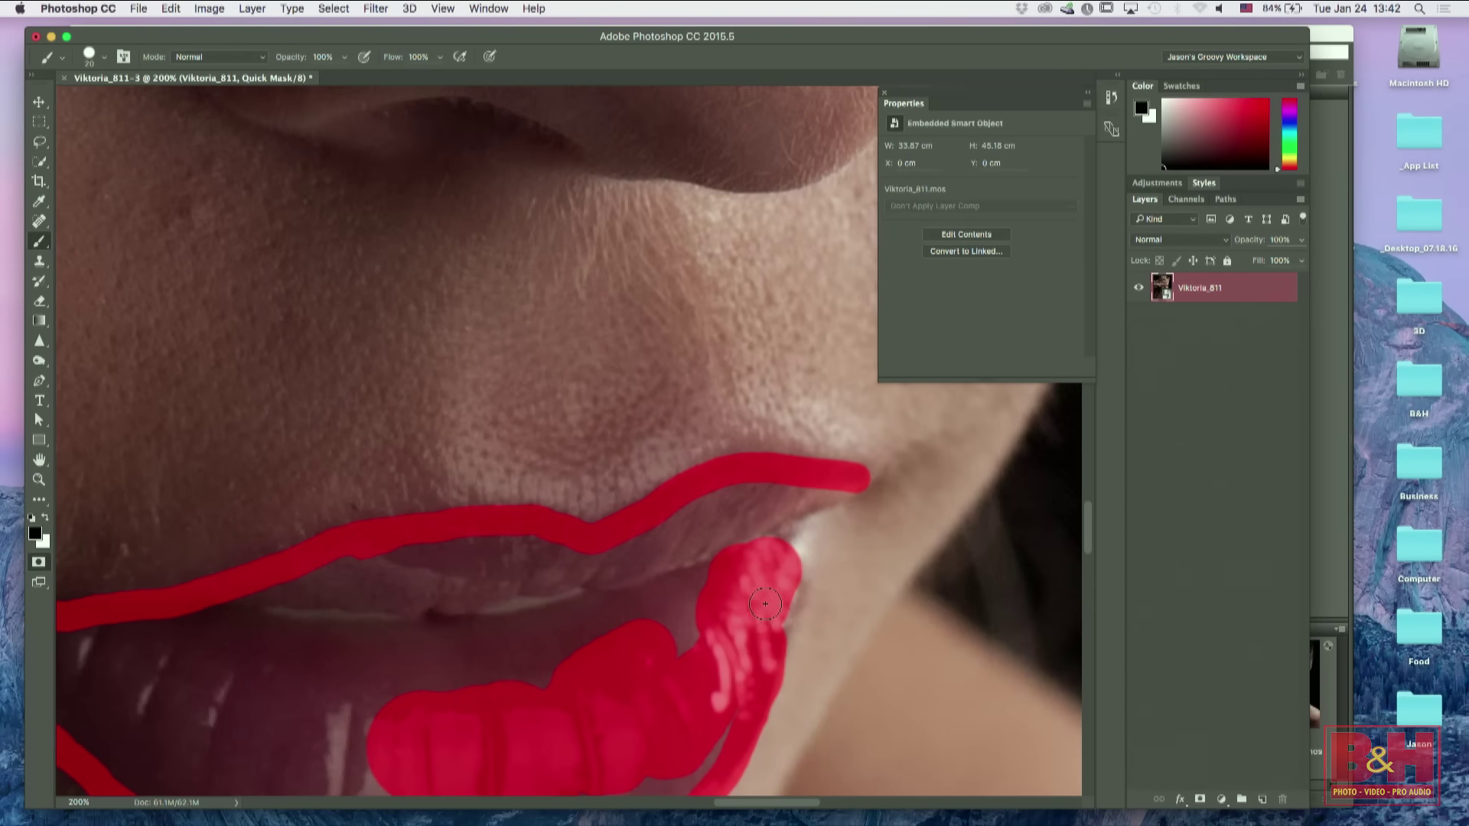
pyautogui.moveTo(782, 583)
pyautogui.mouseDown()
pyautogui.moveTo(782, 600)
pyautogui.moveTo(770, 535)
pyautogui.moveTo(821, 493)
pyautogui.mouseUp()
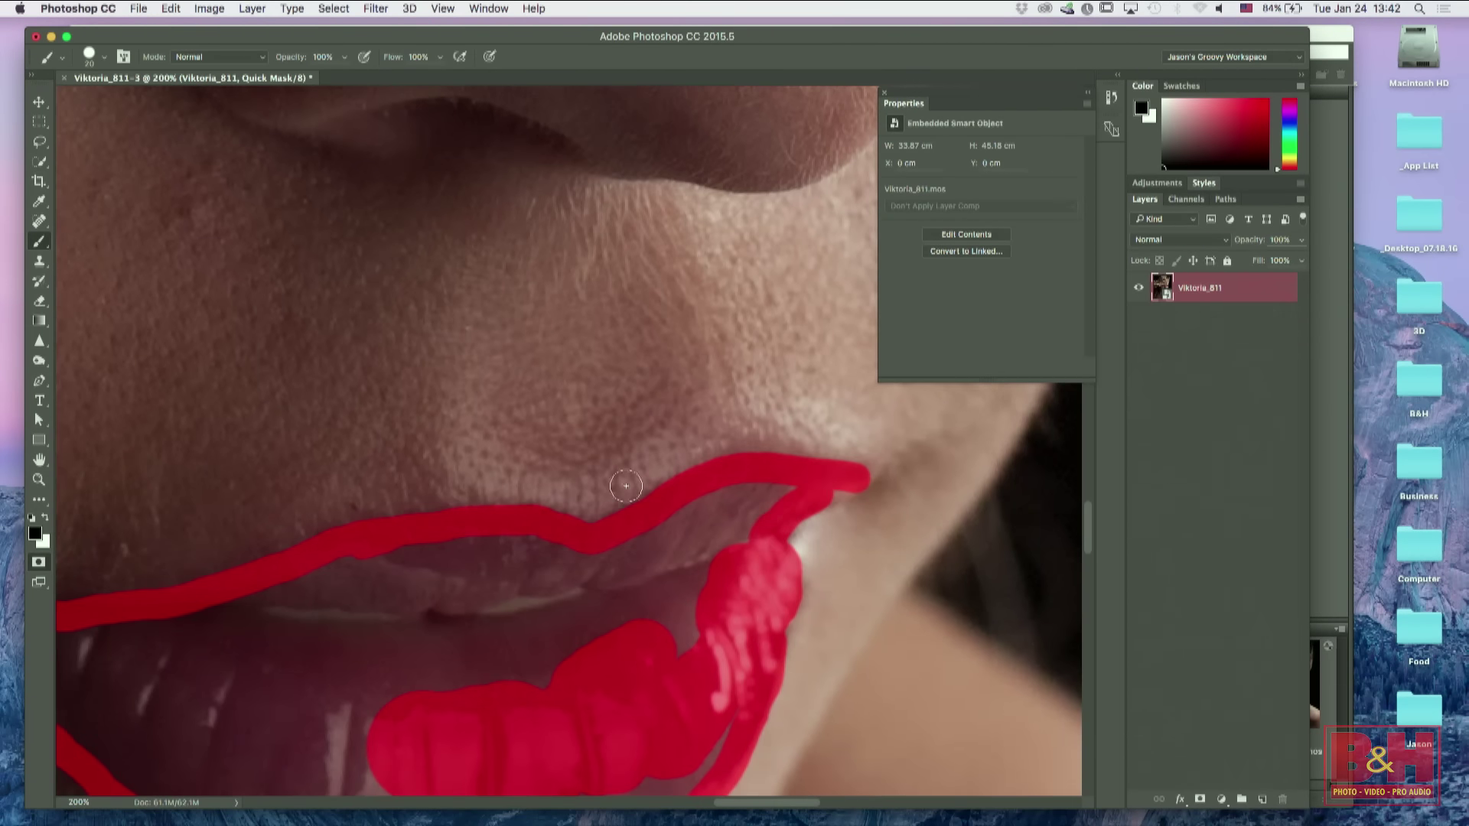
# Step: Fill the entire area inside the lip outline with mask using a 40 px brush
pyautogui.press(']')
pyautogui.press(']')
pyautogui.moveTo(715, 541)
pyautogui.mouseDown()
pyautogui.moveTo(756, 501)
pyautogui.moveTo(671, 525)
pyautogui.moveTo(596, 584)
pyautogui.moveTo(625, 608)
pyautogui.moveTo(692, 591)
pyautogui.moveTo(686, 625)
pyautogui.mouseUp()
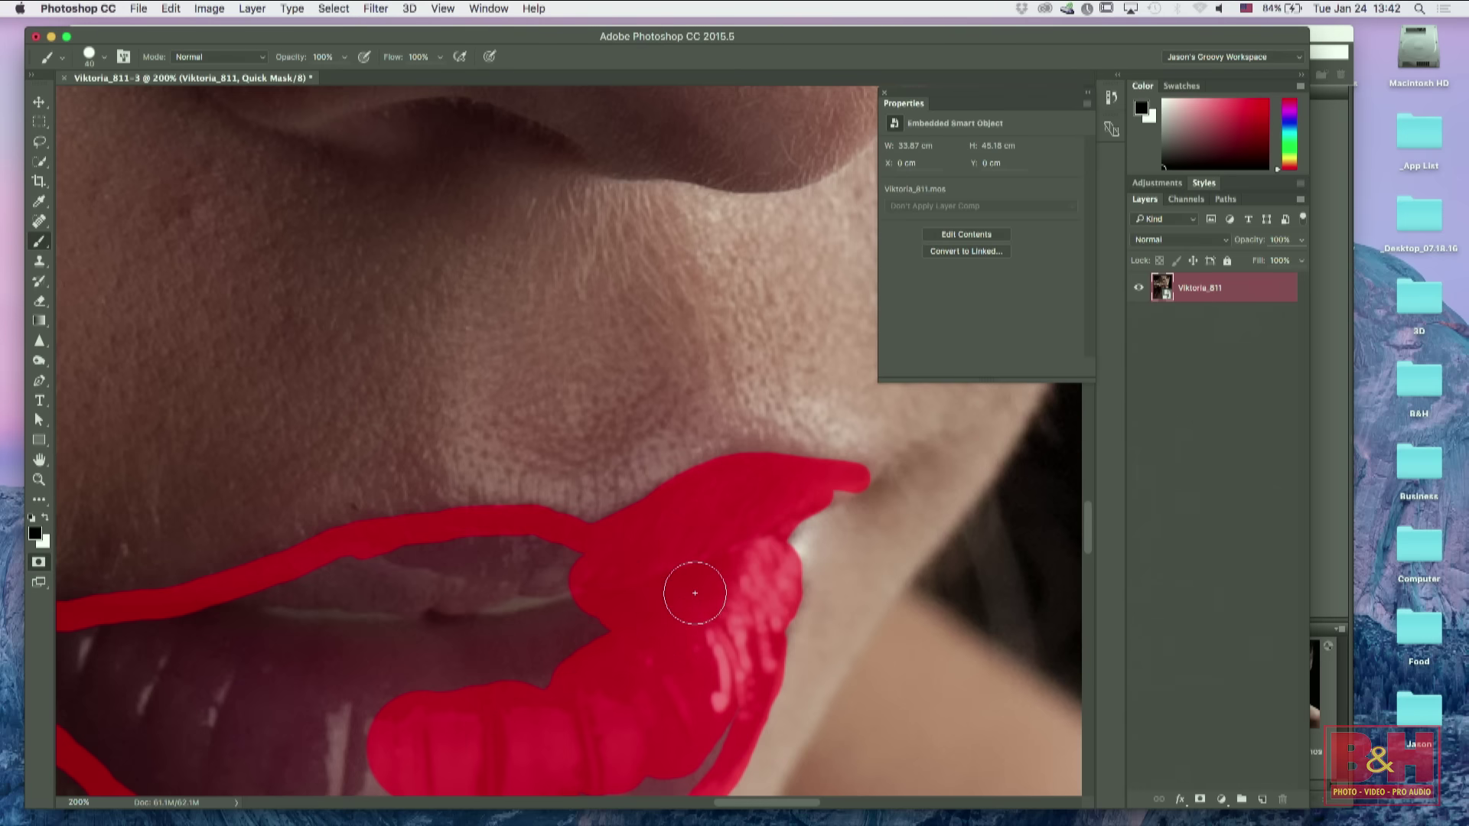
pyautogui.scroll(-10, 620, 536)
pyautogui.hscroll(-4, 619, 536)
pyautogui.moveTo(750, 459); pyautogui.dragTo(656, 545)
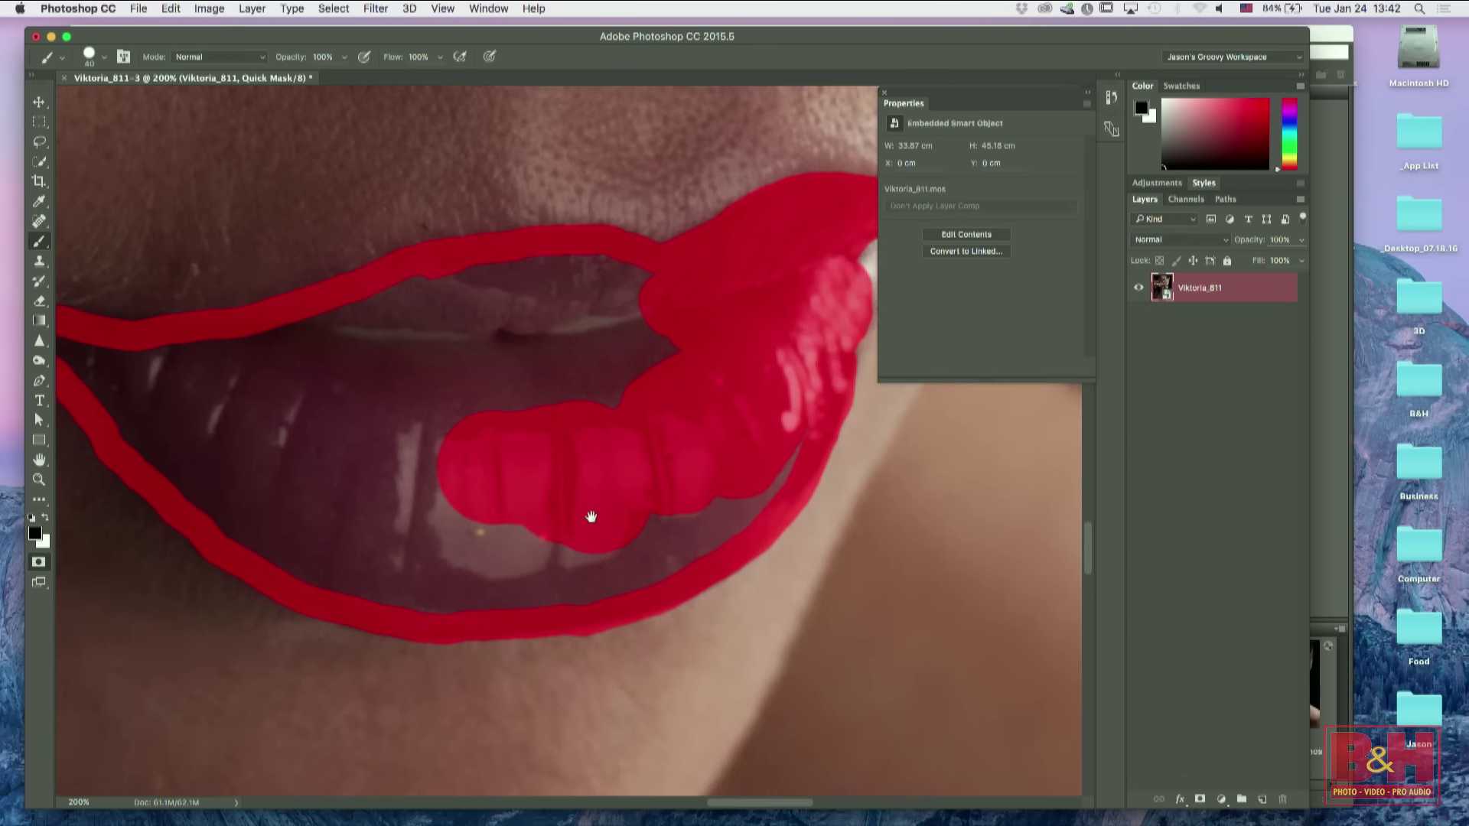
pyautogui.moveTo(744, 429)
pyautogui.mouseDown()
pyautogui.moveTo(704, 507)
pyautogui.moveTo(764, 469)
pyautogui.moveTo(734, 498)
pyautogui.moveTo(605, 574)
pyautogui.mouseUp()
pyautogui.moveTo(434, 559)
pyautogui.mouseDown()
pyautogui.moveTo(500, 602)
pyautogui.moveTo(476, 591)
pyautogui.moveTo(476, 511)
pyautogui.moveTo(570, 451)
pyautogui.moveTo(531, 433)
pyautogui.moveTo(595, 358)
pyautogui.moveTo(599, 317)
pyautogui.moveTo(637, 297)
pyautogui.moveTo(530, 281)
pyautogui.moveTo(361, 323)
pyautogui.moveTo(472, 335)
pyautogui.moveTo(510, 371)
pyautogui.moveTo(419, 404)
pyautogui.moveTo(399, 438)
pyautogui.moveTo(415, 411)
pyautogui.moveTo(419, 536)
pyautogui.moveTo(384, 584)
pyautogui.moveTo(321, 520)
pyautogui.mouseUp()
pyautogui.moveTo(383, 439); pyautogui.dragTo(656, 518)
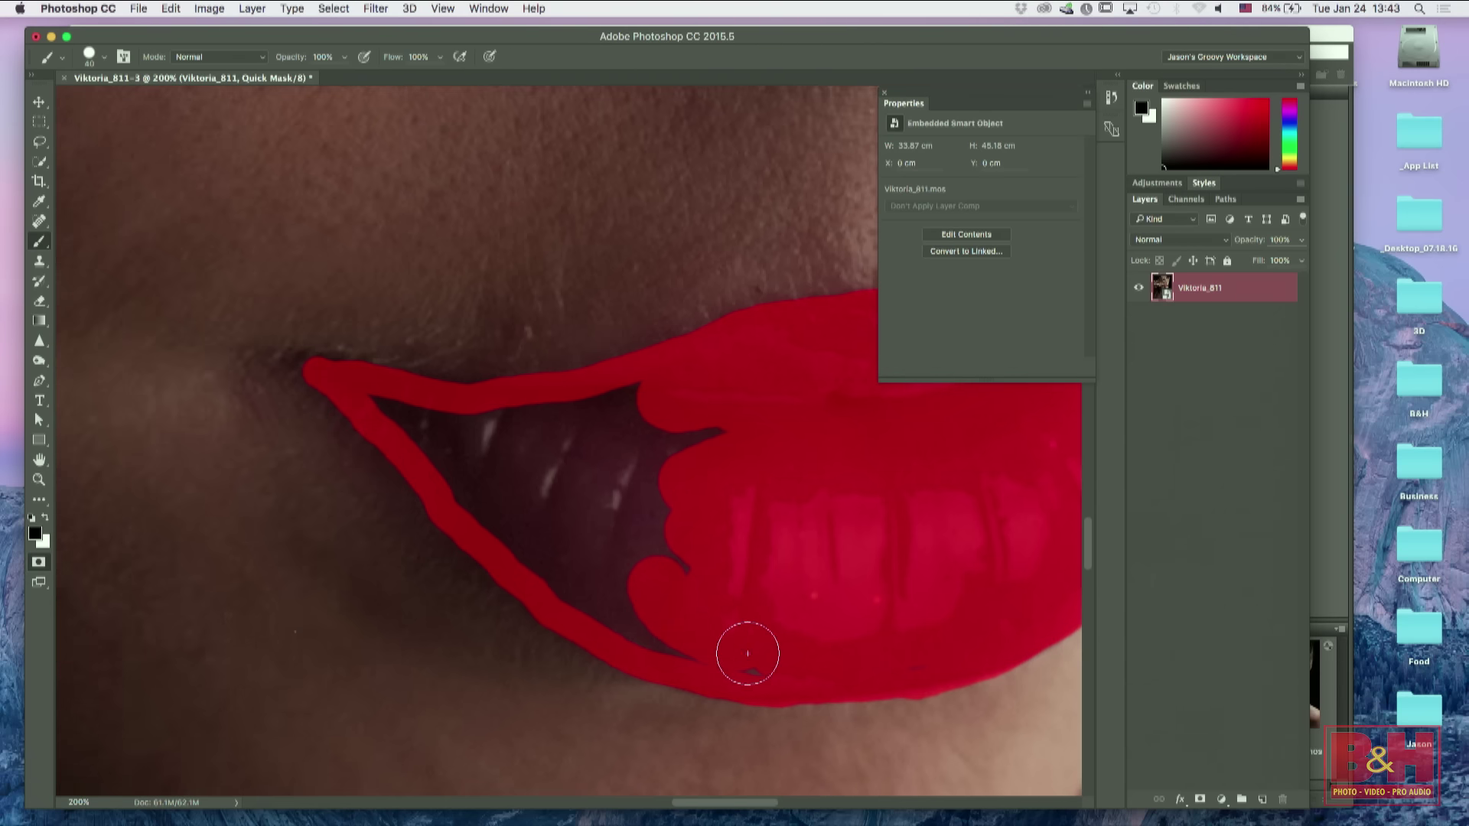
pyautogui.moveTo(650, 610)
pyautogui.mouseDown()
pyautogui.moveTo(476, 492)
pyautogui.moveTo(518, 546)
pyautogui.moveTo(583, 591)
pyautogui.moveTo(457, 448)
pyautogui.moveTo(383, 408)
pyautogui.moveTo(447, 433)
pyautogui.moveTo(589, 433)
pyautogui.moveTo(517, 443)
pyautogui.moveTo(667, 407)
pyautogui.moveTo(688, 427)
pyautogui.moveTo(678, 445)
pyautogui.moveTo(699, 486)
pyautogui.moveTo(643, 546)
pyautogui.moveTo(659, 541)
pyautogui.moveTo(683, 570)
pyautogui.moveTo(570, 506)
pyautogui.moveTo(632, 495)
pyautogui.moveTo(542, 479)
pyautogui.moveTo(579, 485)
pyautogui.mouseUp()
pyautogui.press('super+minus')
pyautogui.press('super+minus')
pyautogui.press('super+minus')
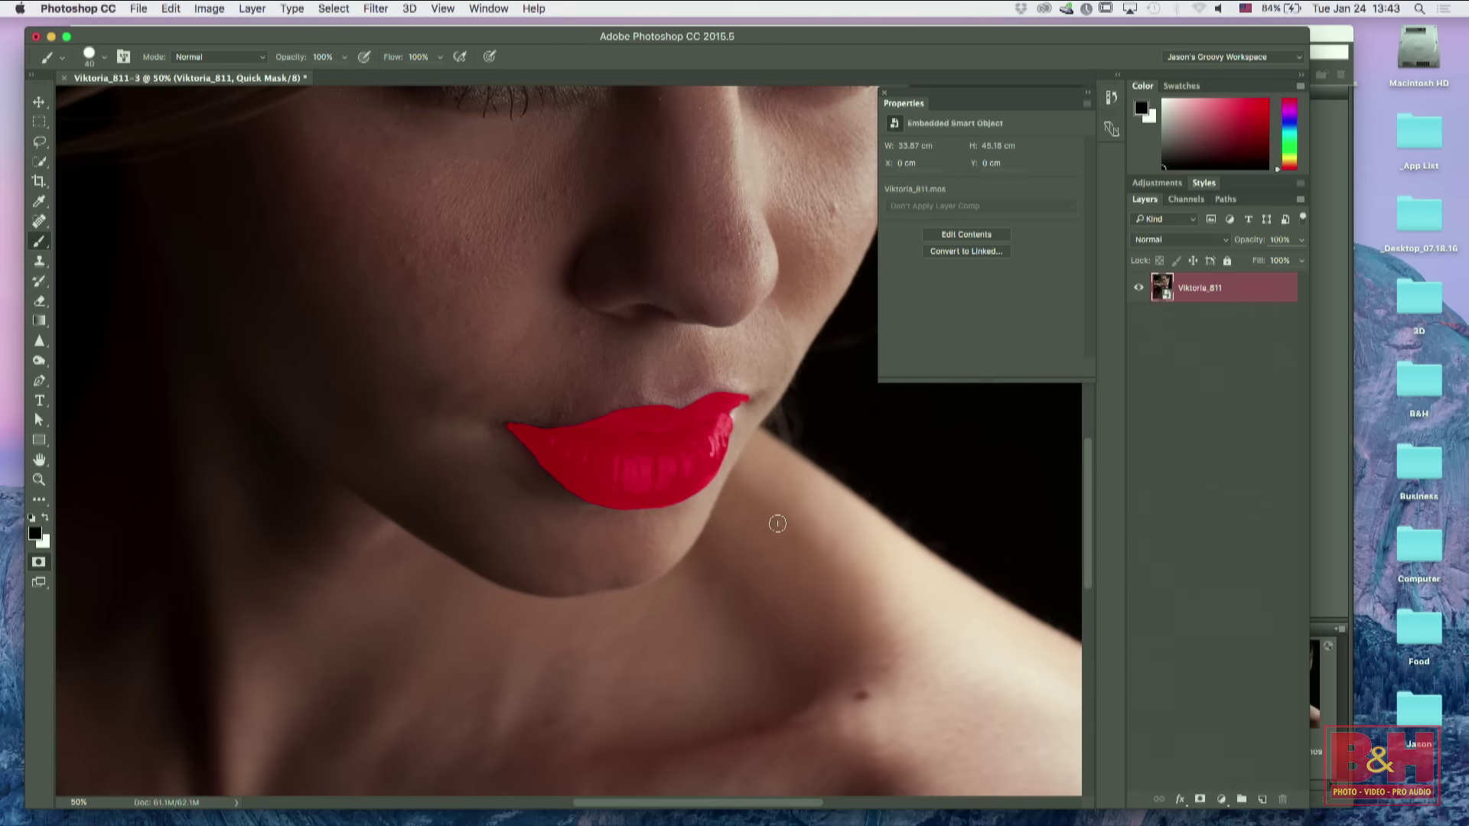
# Step: Exit Quick Mask mode to turn the painted lip mask into a selection, toggling the mode to compare mask and selection
pyautogui.press('q')
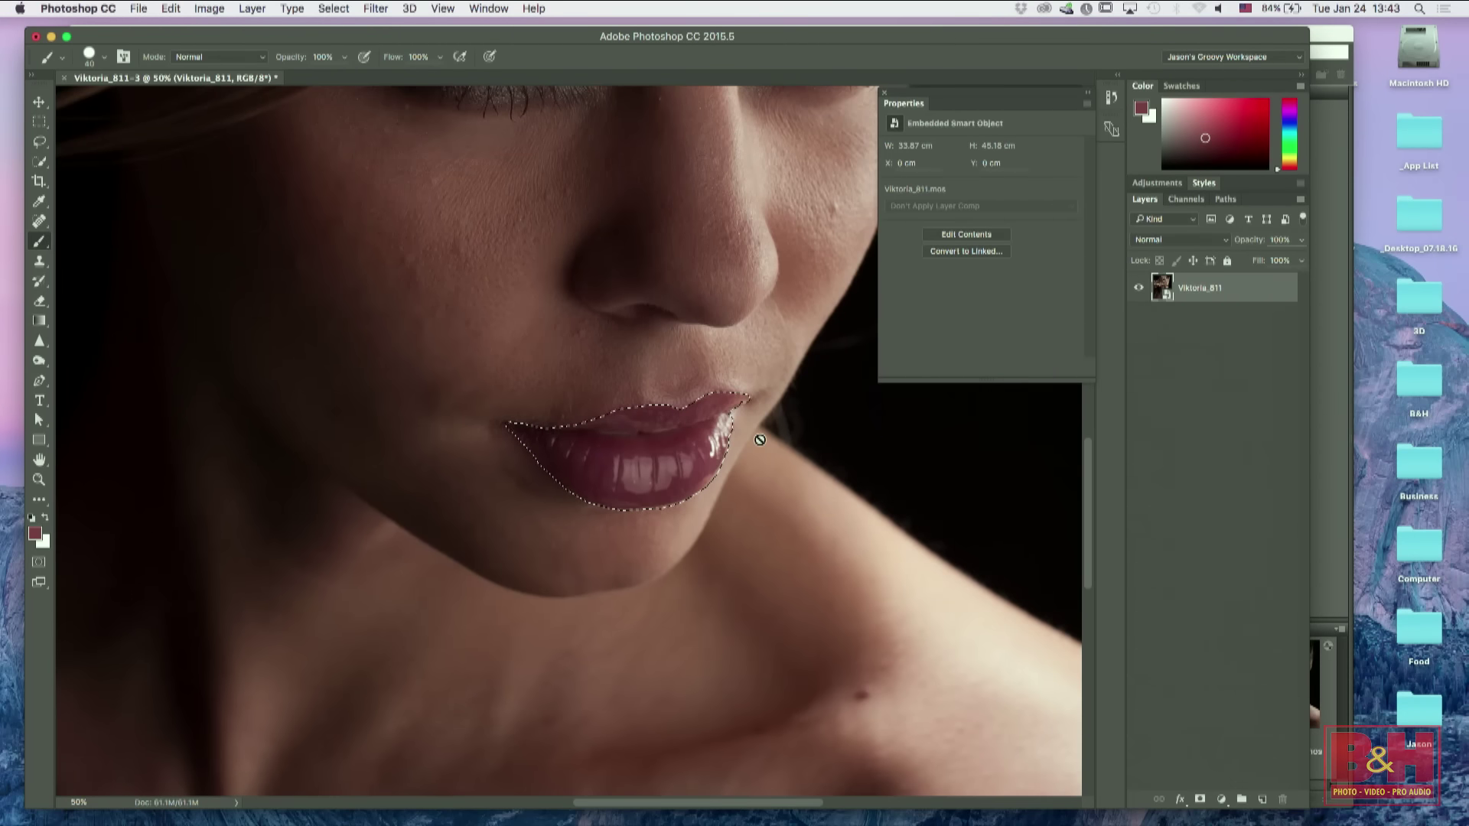
pyautogui.press('q')
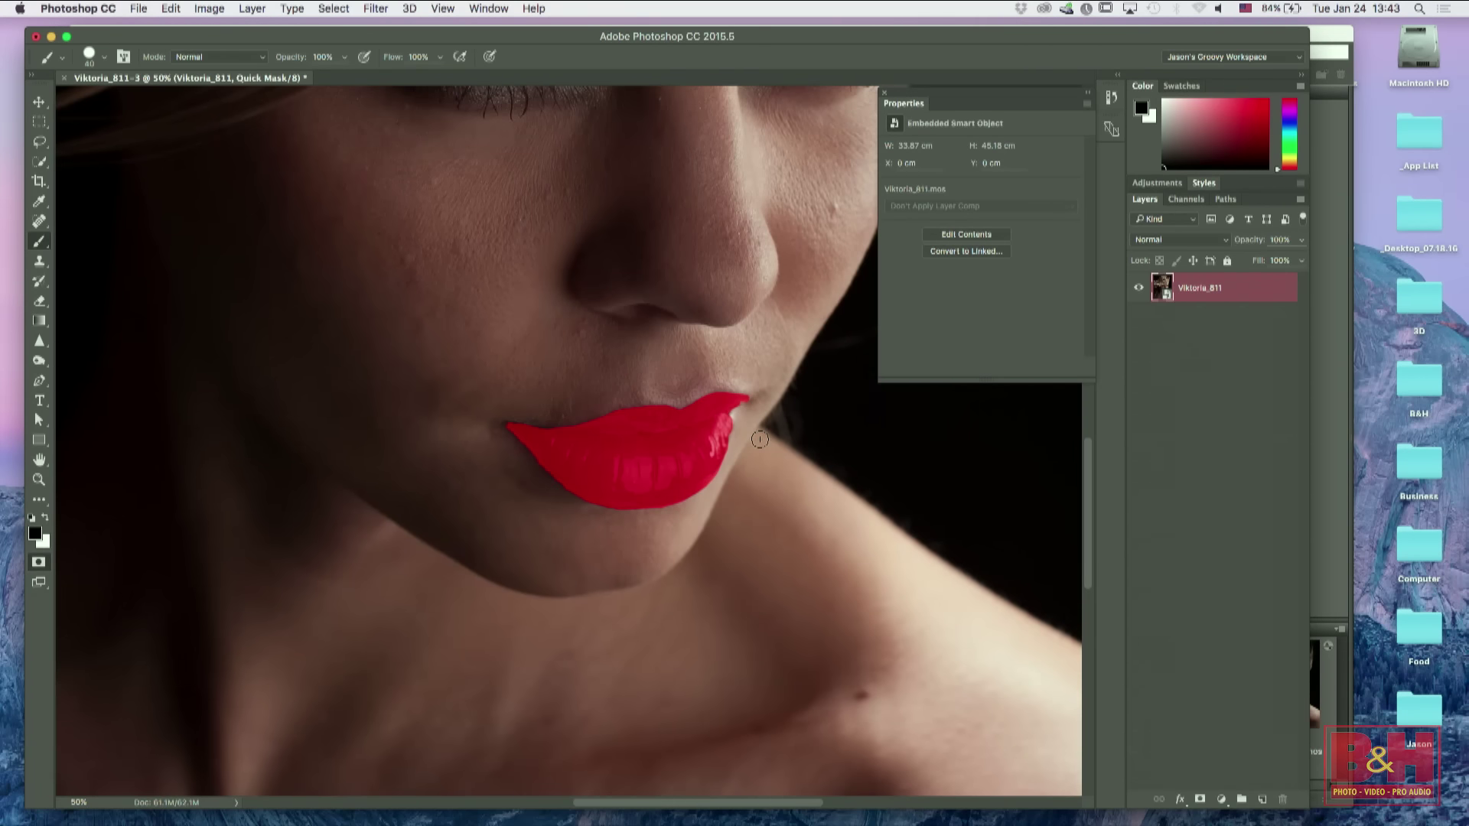
pyautogui.press('q')
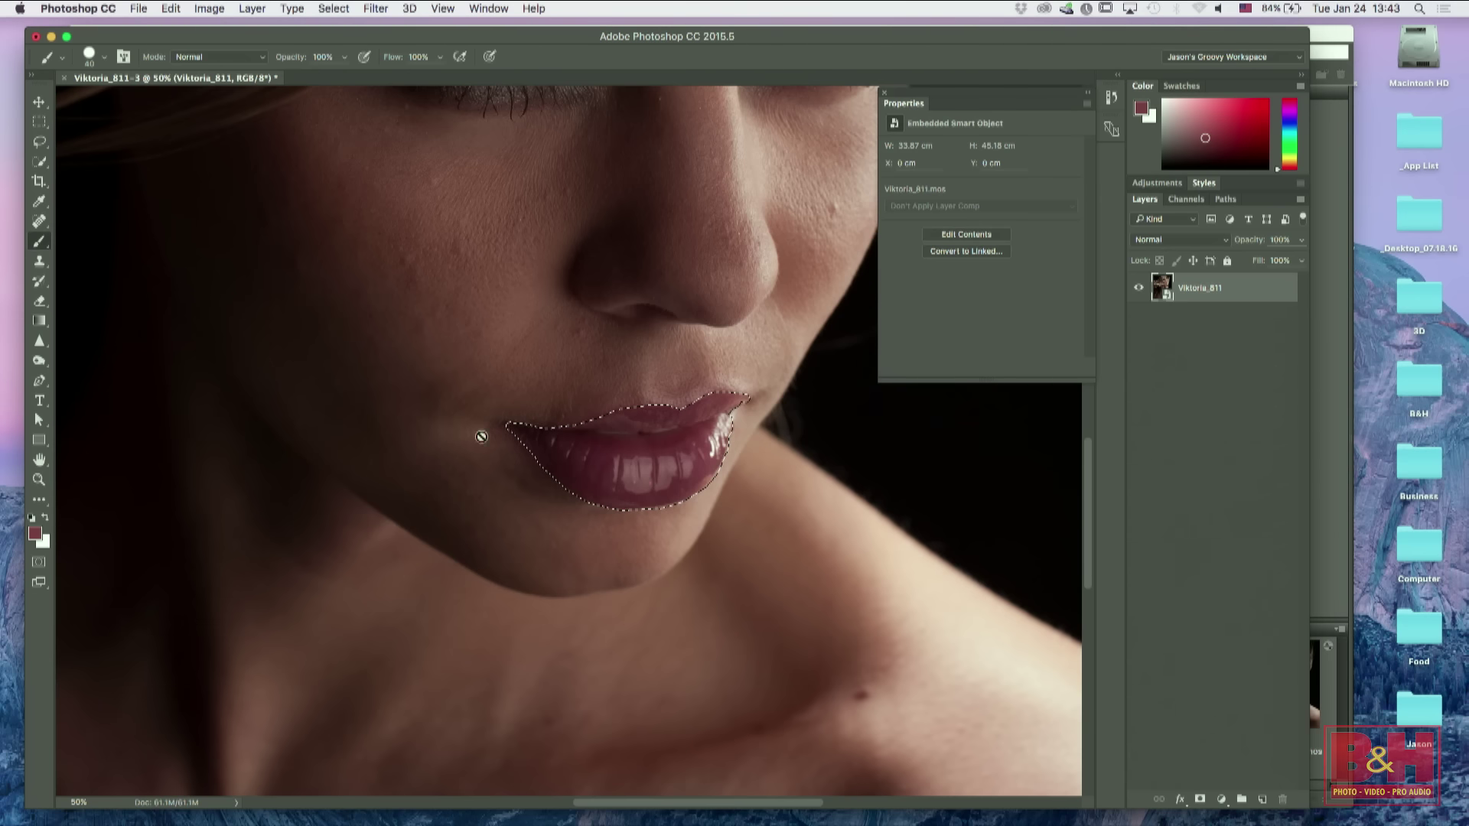
pyautogui.click(40, 565)
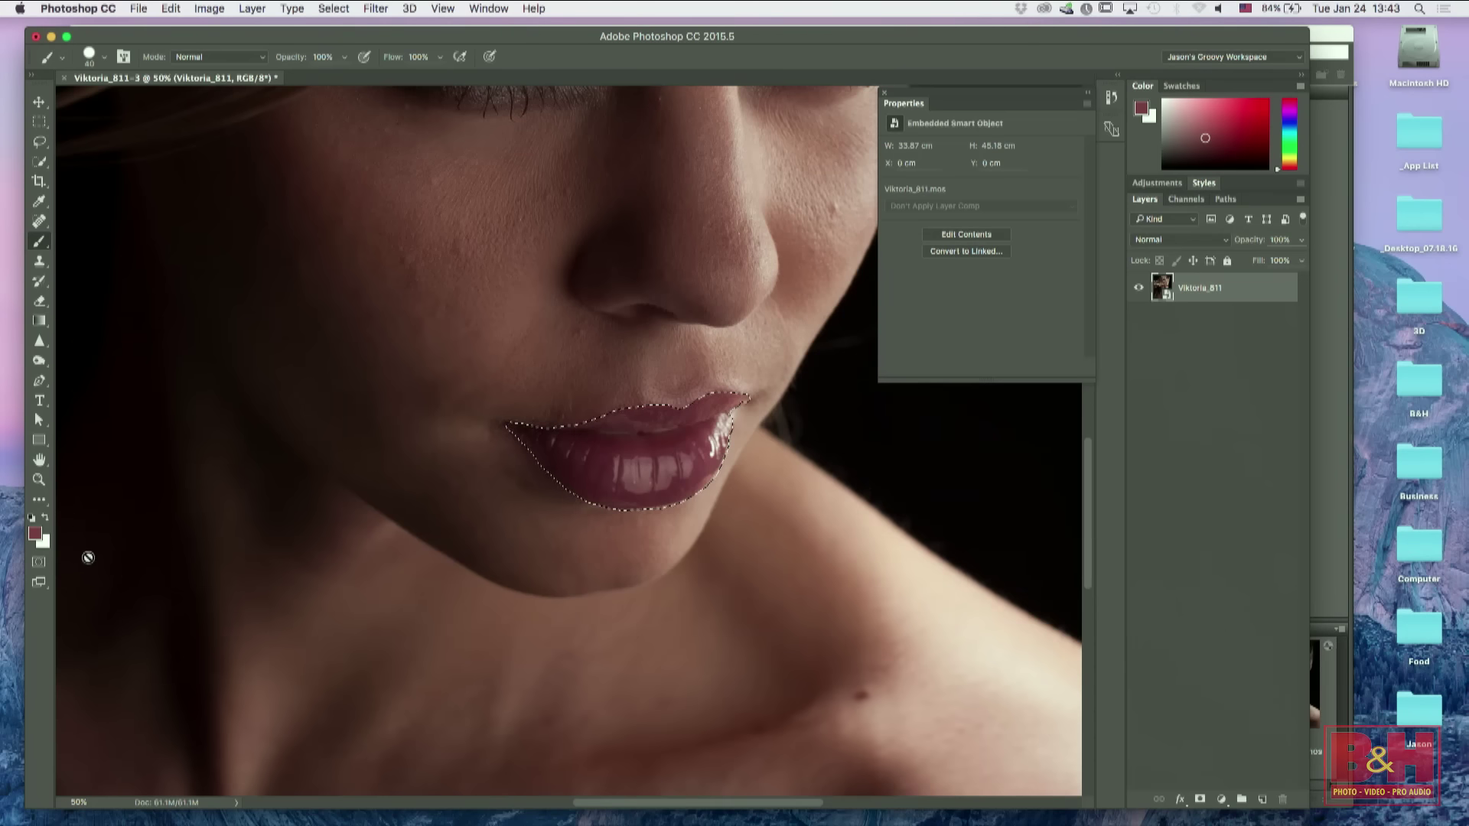
pyautogui.click(40, 565)
# Step: Try a Selective Color adjustment layer with the magenta of the Reds at -26%, and undo it to restore the lip selection
pyautogui.click(1221, 799)
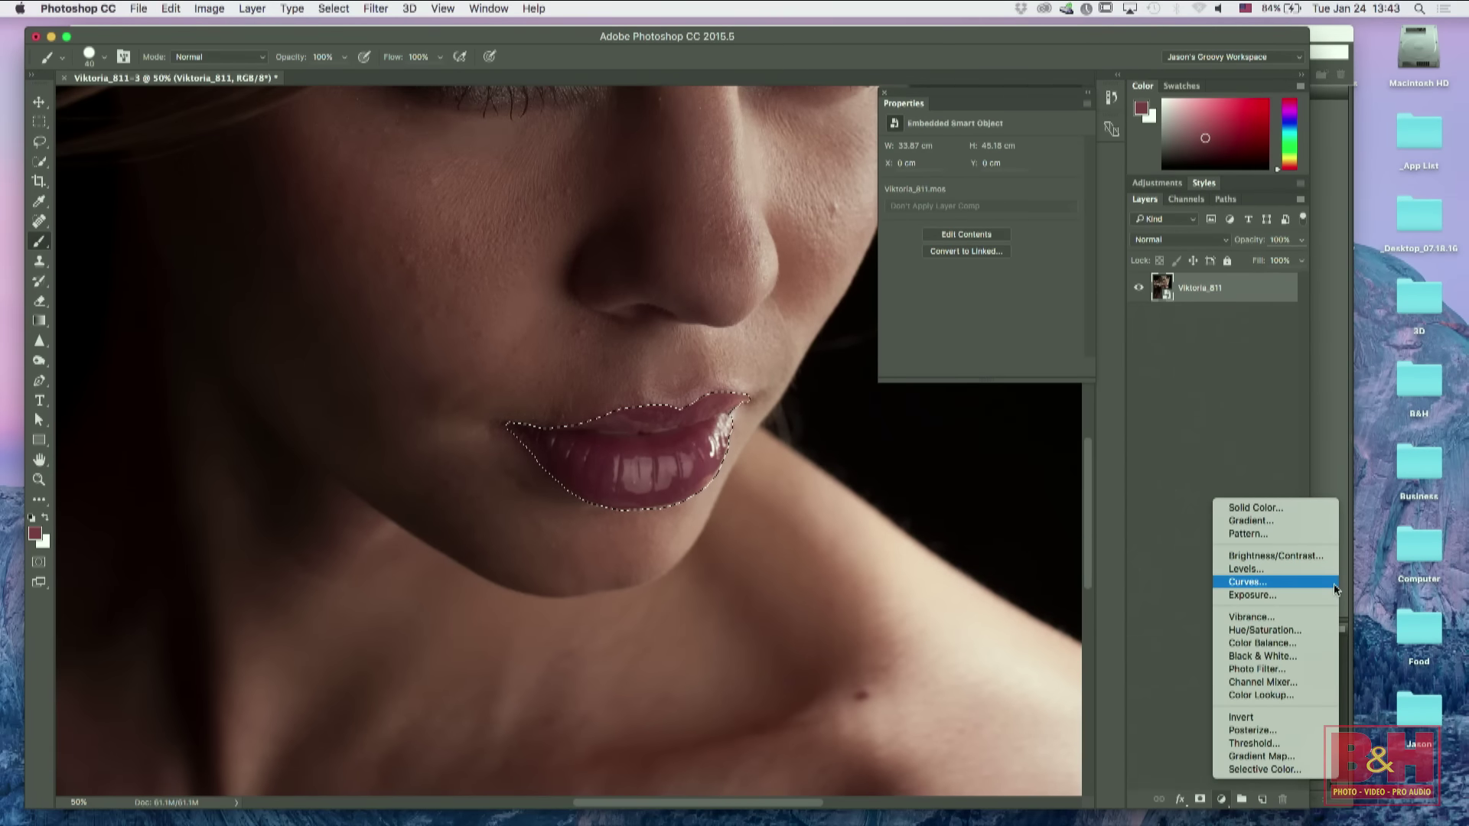
pyautogui.click(1277, 771)
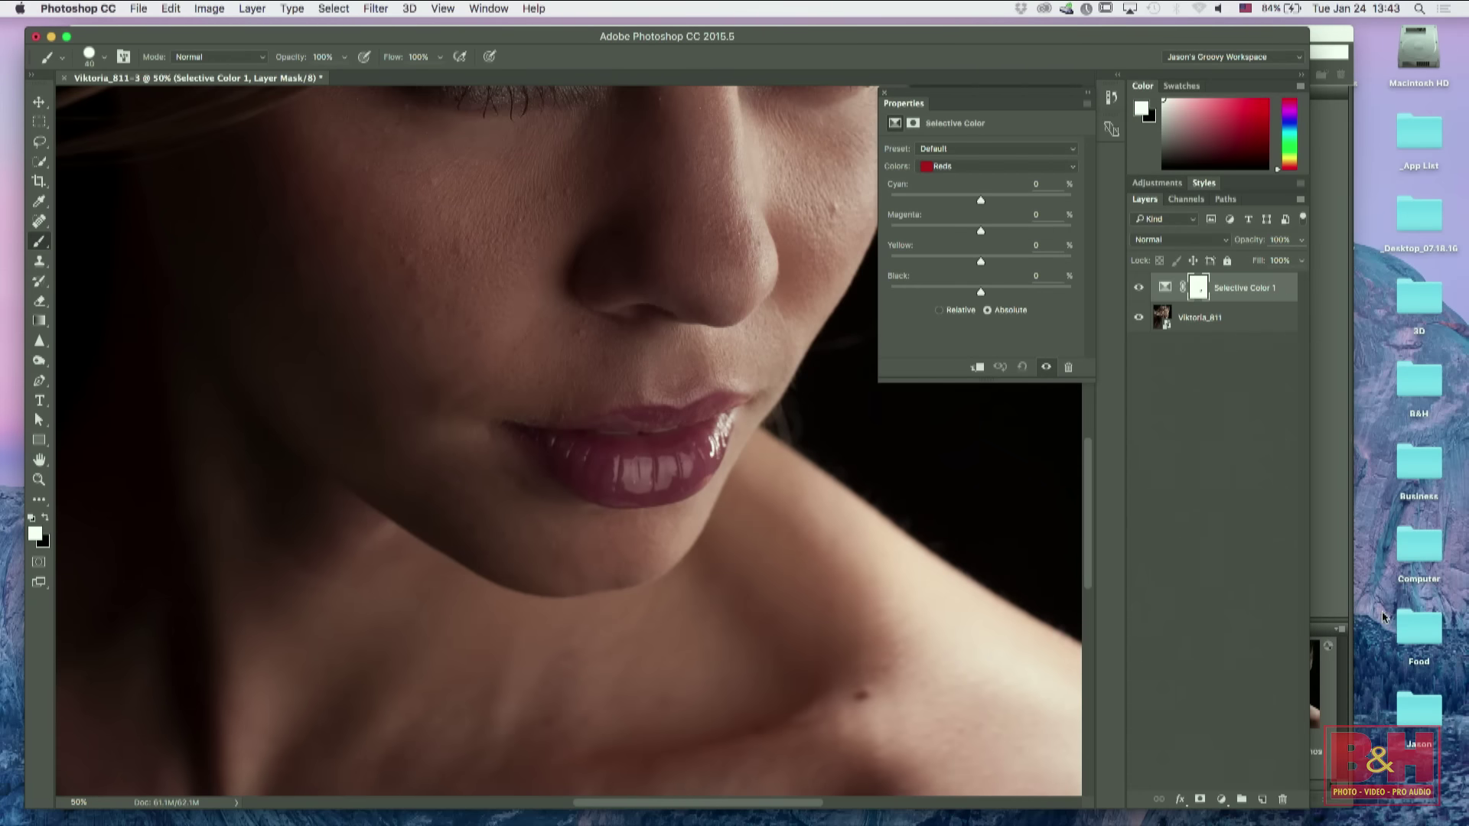
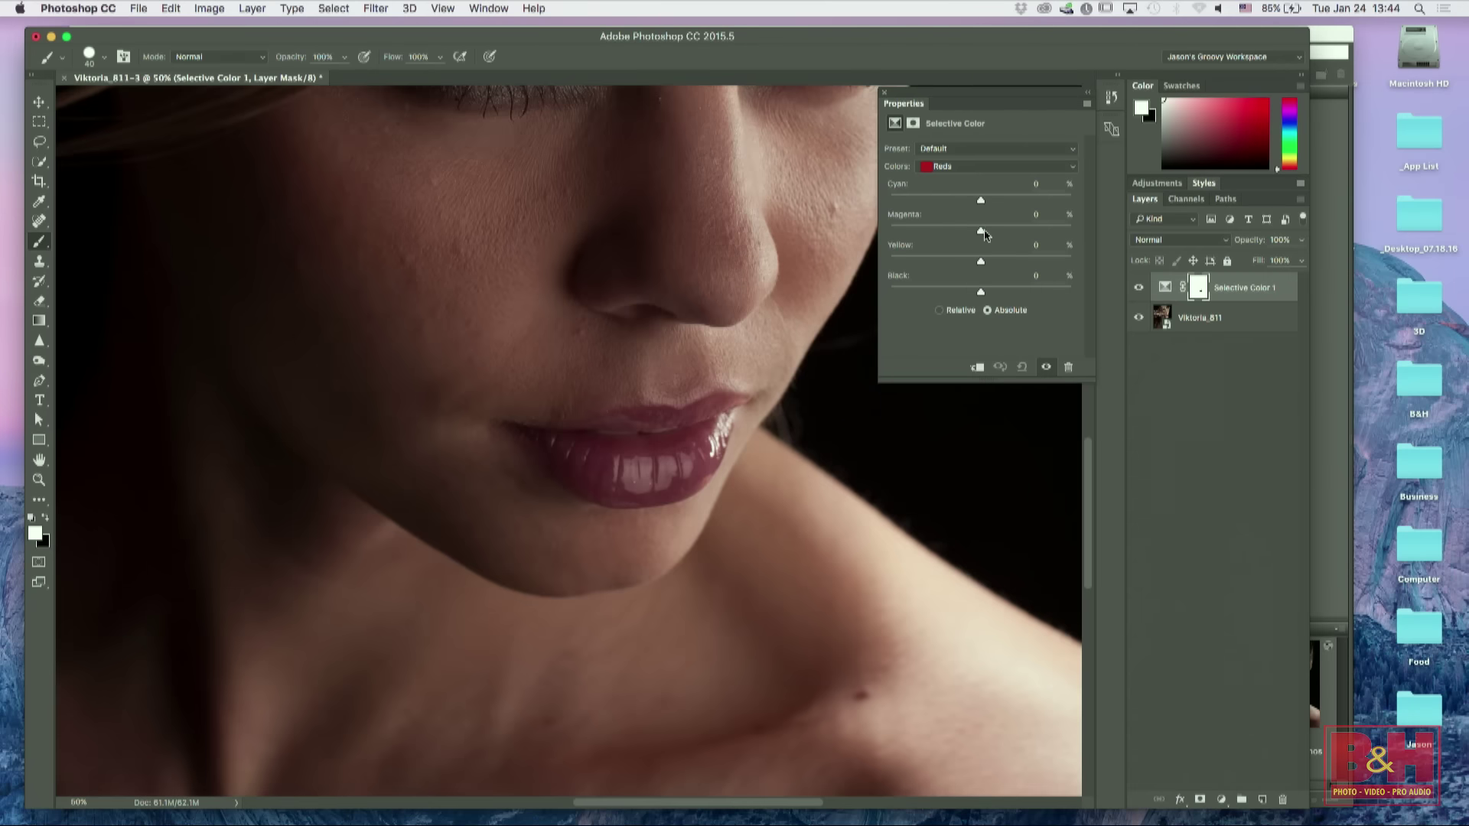
pyautogui.moveTo(980, 232); pyautogui.dragTo(959, 232)
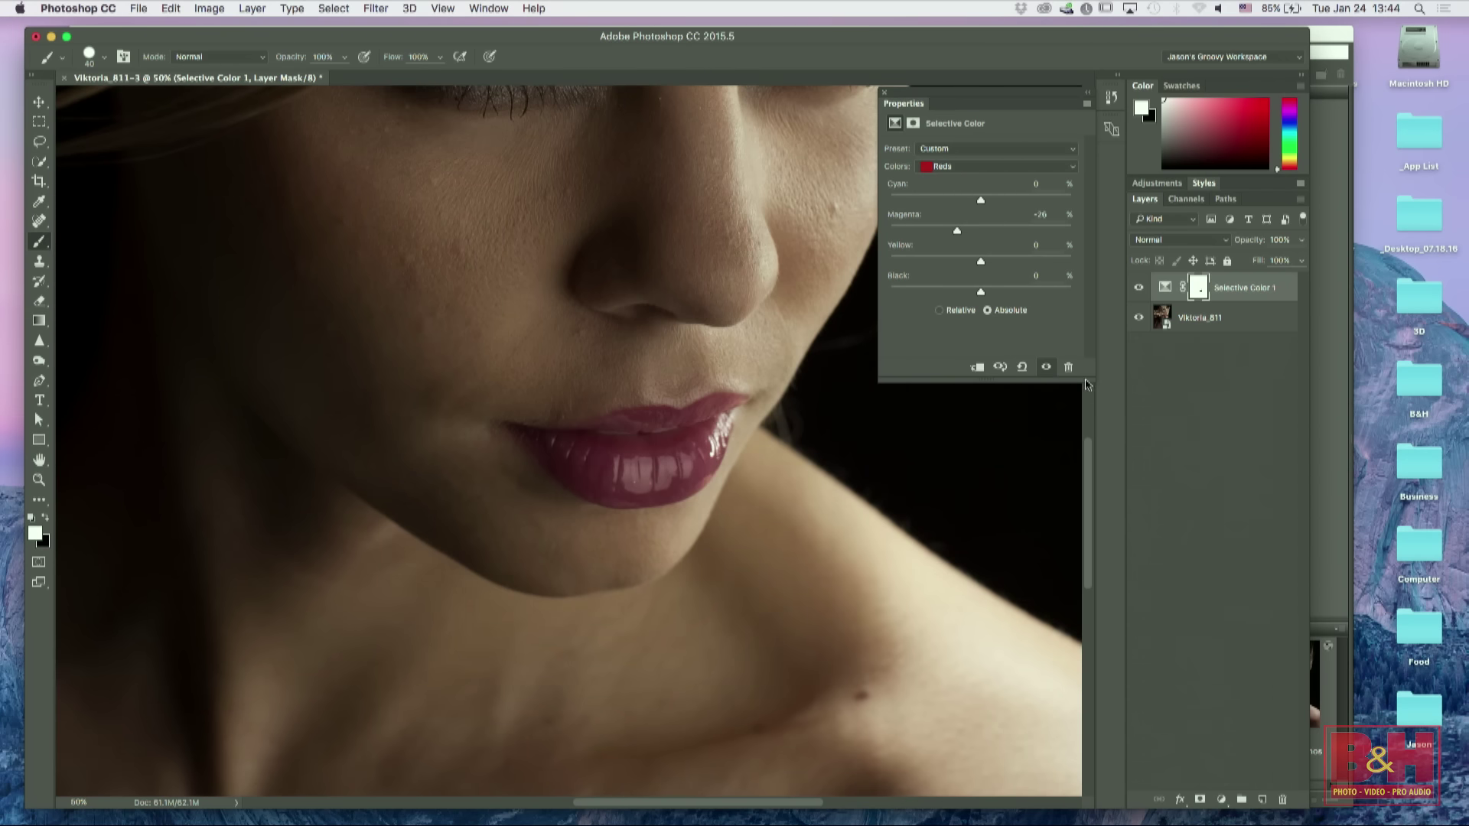
pyautogui.click(885, 95)
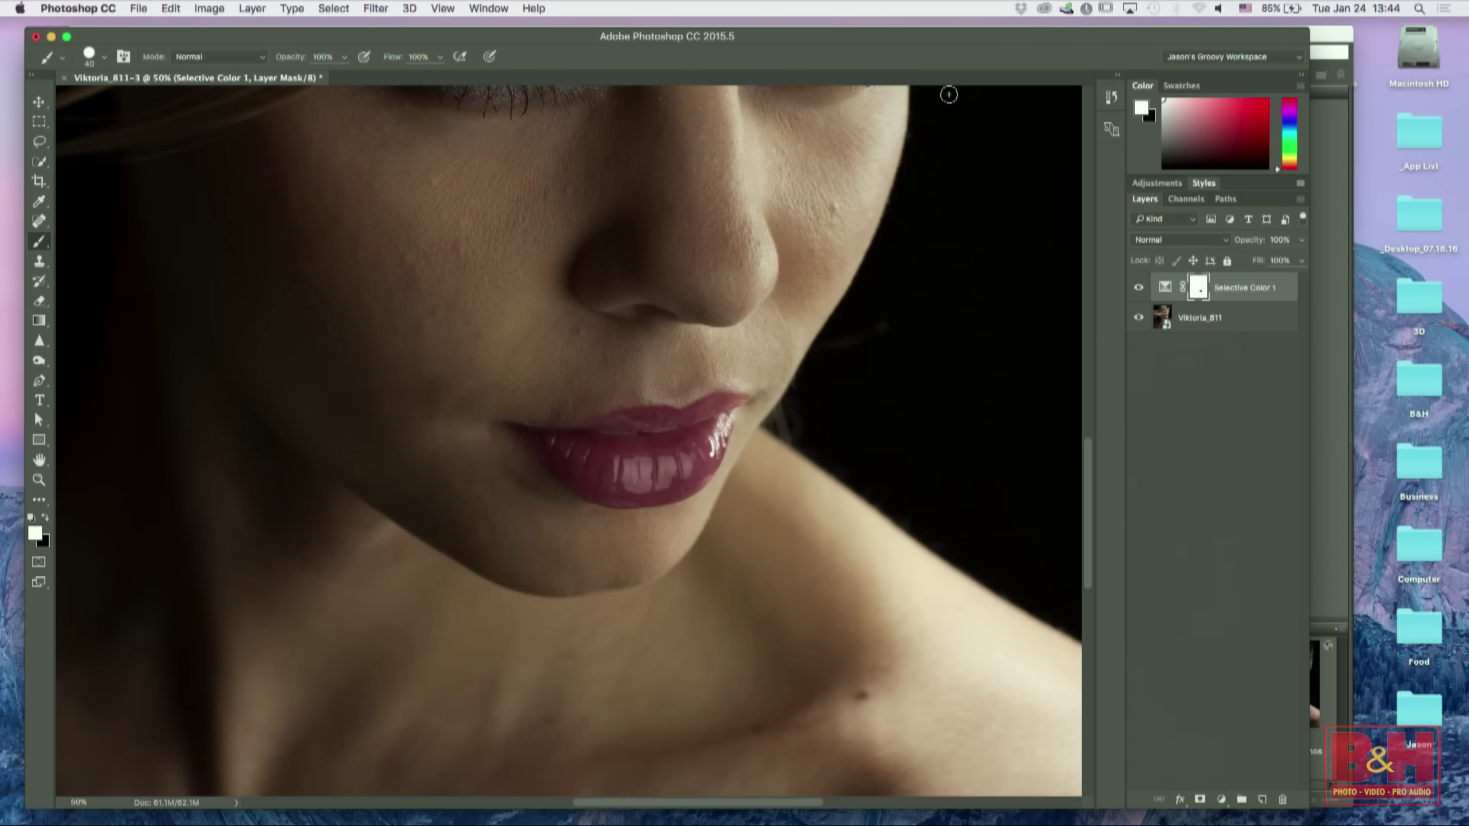
pyautogui.press('alt+super+z')
pyautogui.press('alt+super+z')
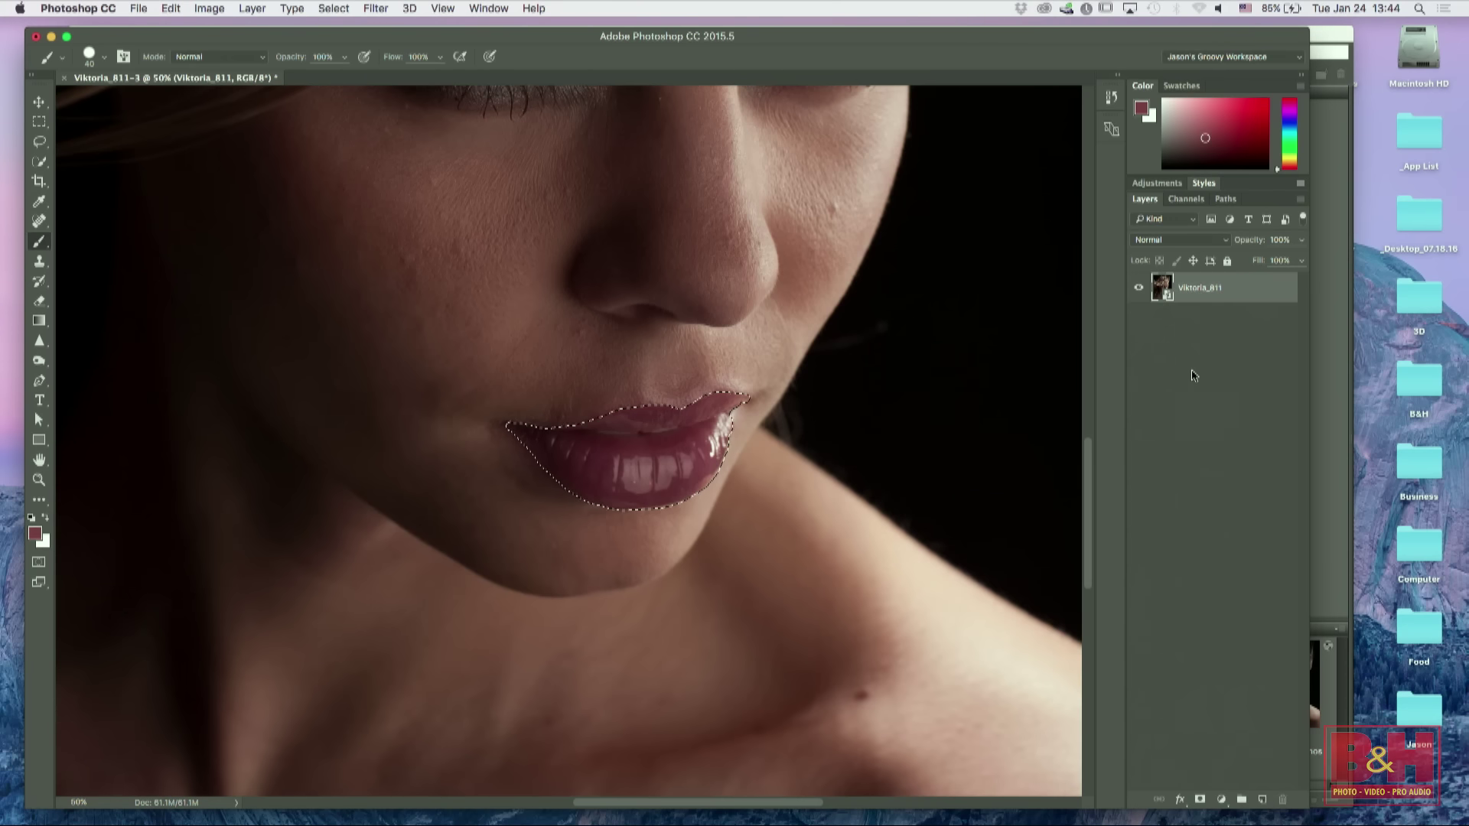
# Step: Add a Selective Color adjustment layer from the selection and raise the magenta of the Reds to about +18%
pyautogui.click(1222, 800)
pyautogui.click(1221, 800)
pyautogui.click(1219, 799)
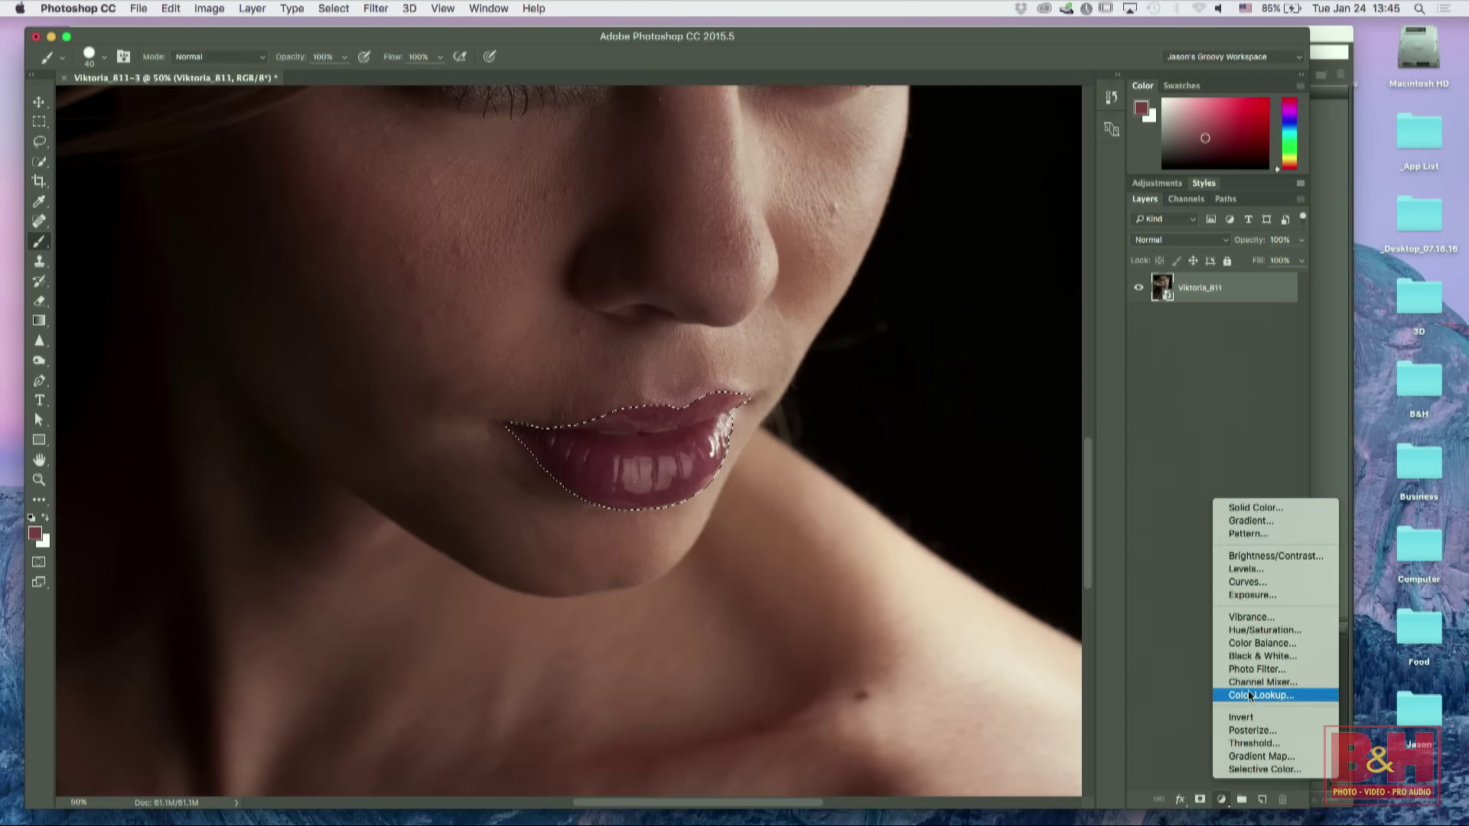
pyautogui.click(1269, 770)
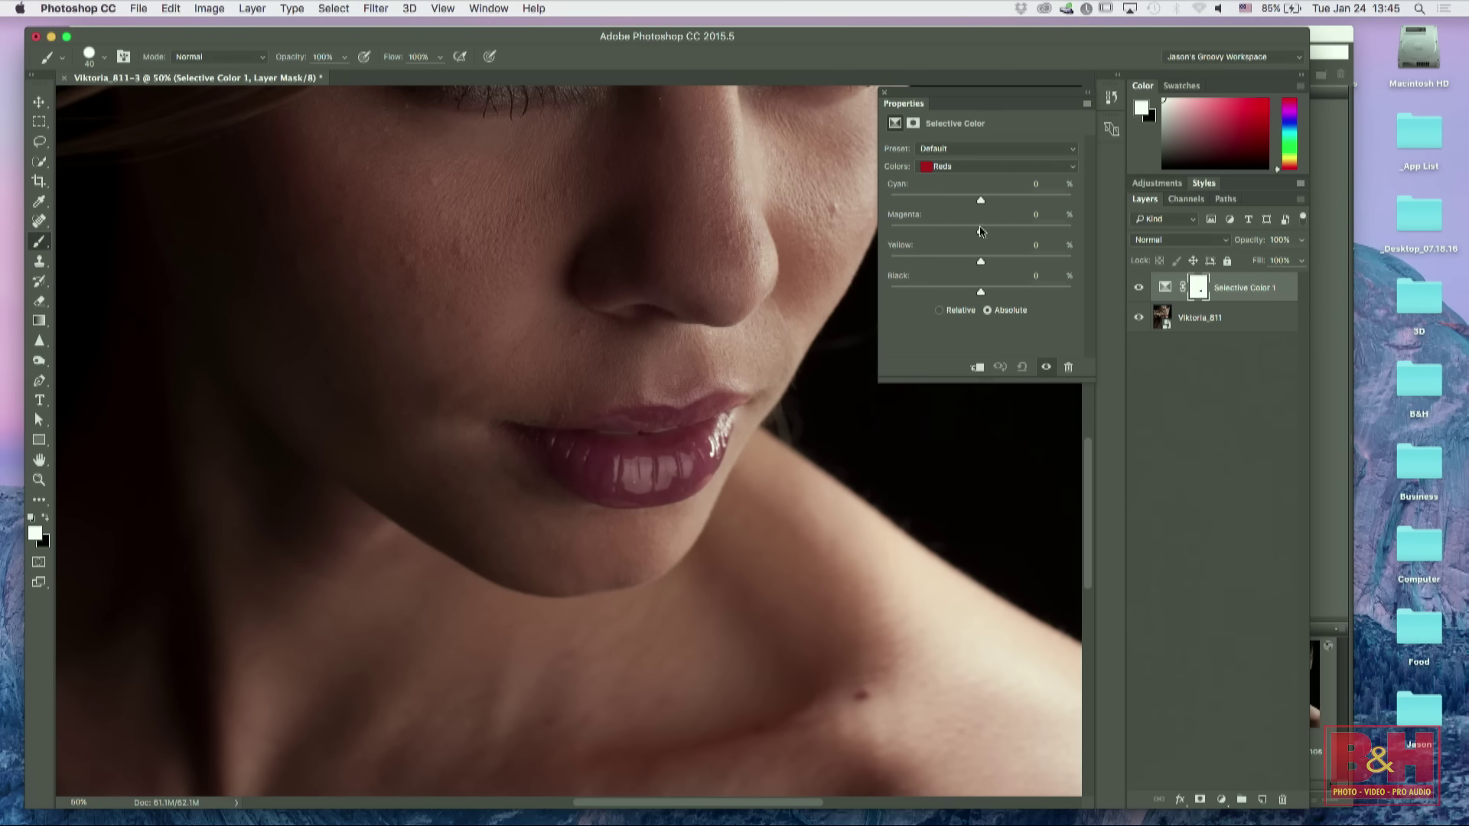
pyautogui.moveTo(981, 231); pyautogui.dragTo(1008, 231)
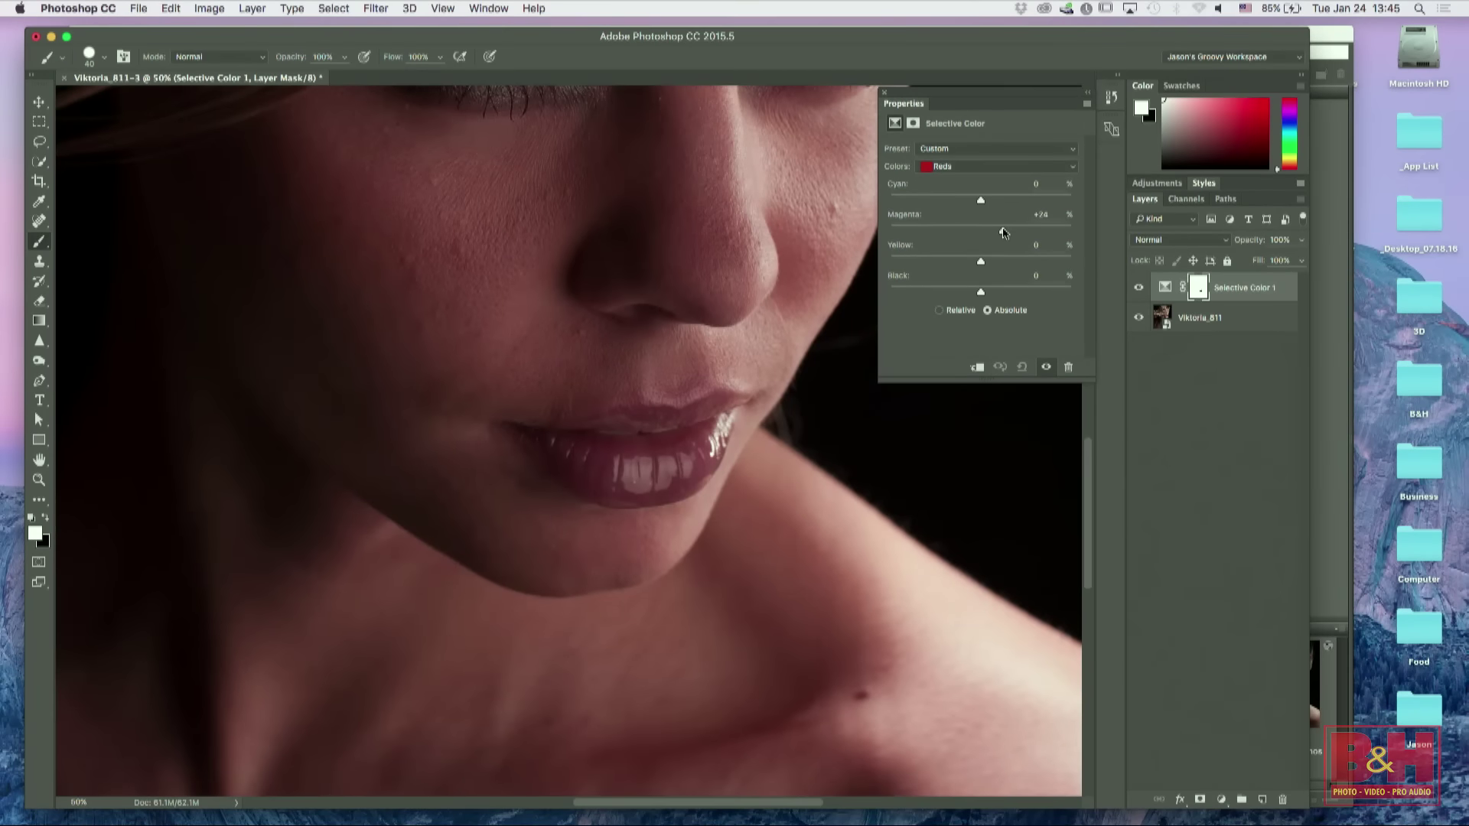
pyautogui.moveTo(1007, 234)
pyautogui.mouseDown()
pyautogui.moveTo(979, 234)
pyautogui.moveTo(1034, 233)
pyautogui.moveTo(999, 228)
pyautogui.mouseUp()
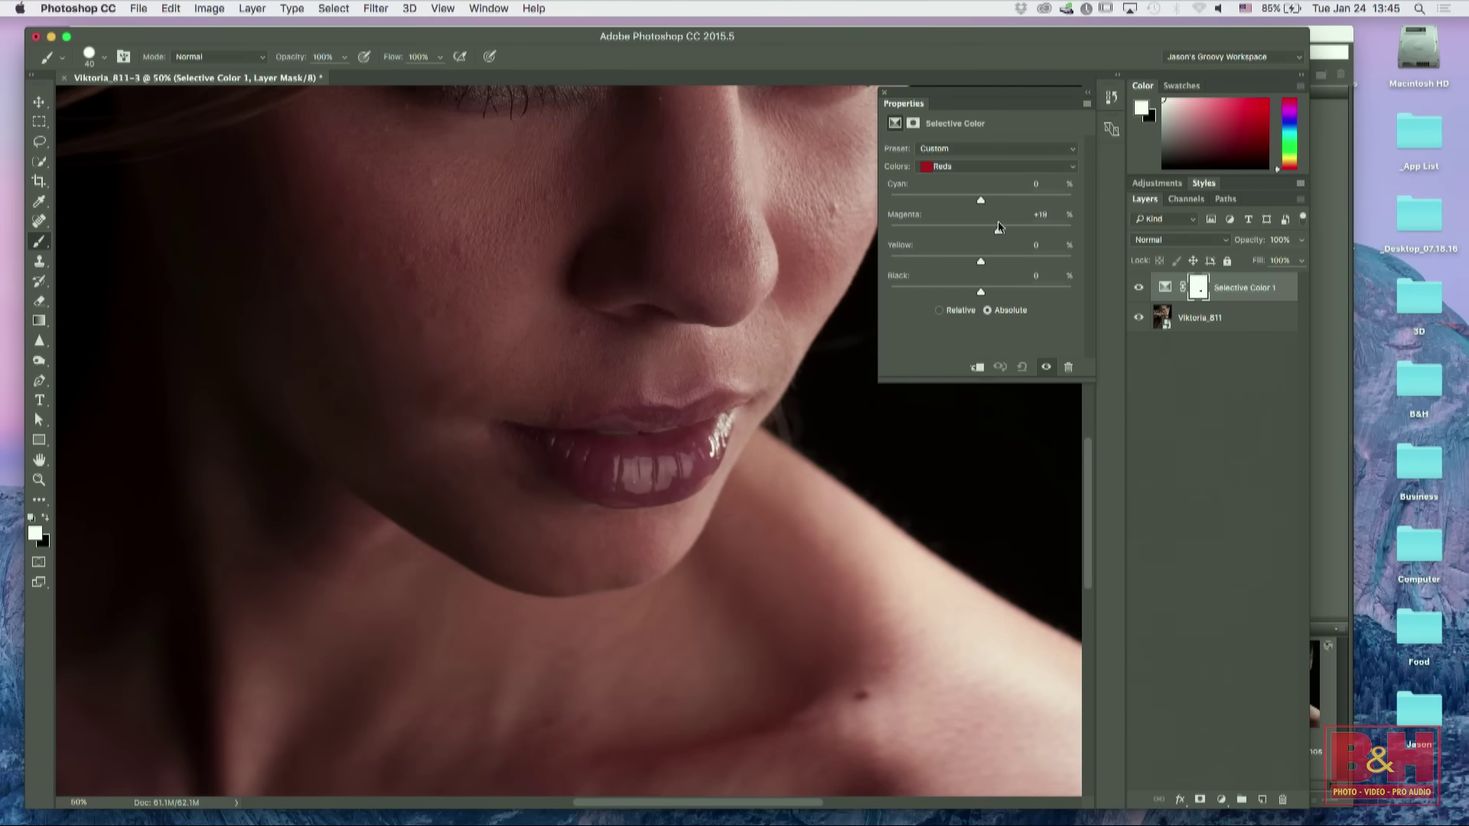
# Step: Try to invert the Selective Color layer mask of the Viktoria portrait
pyautogui.click(885, 95)
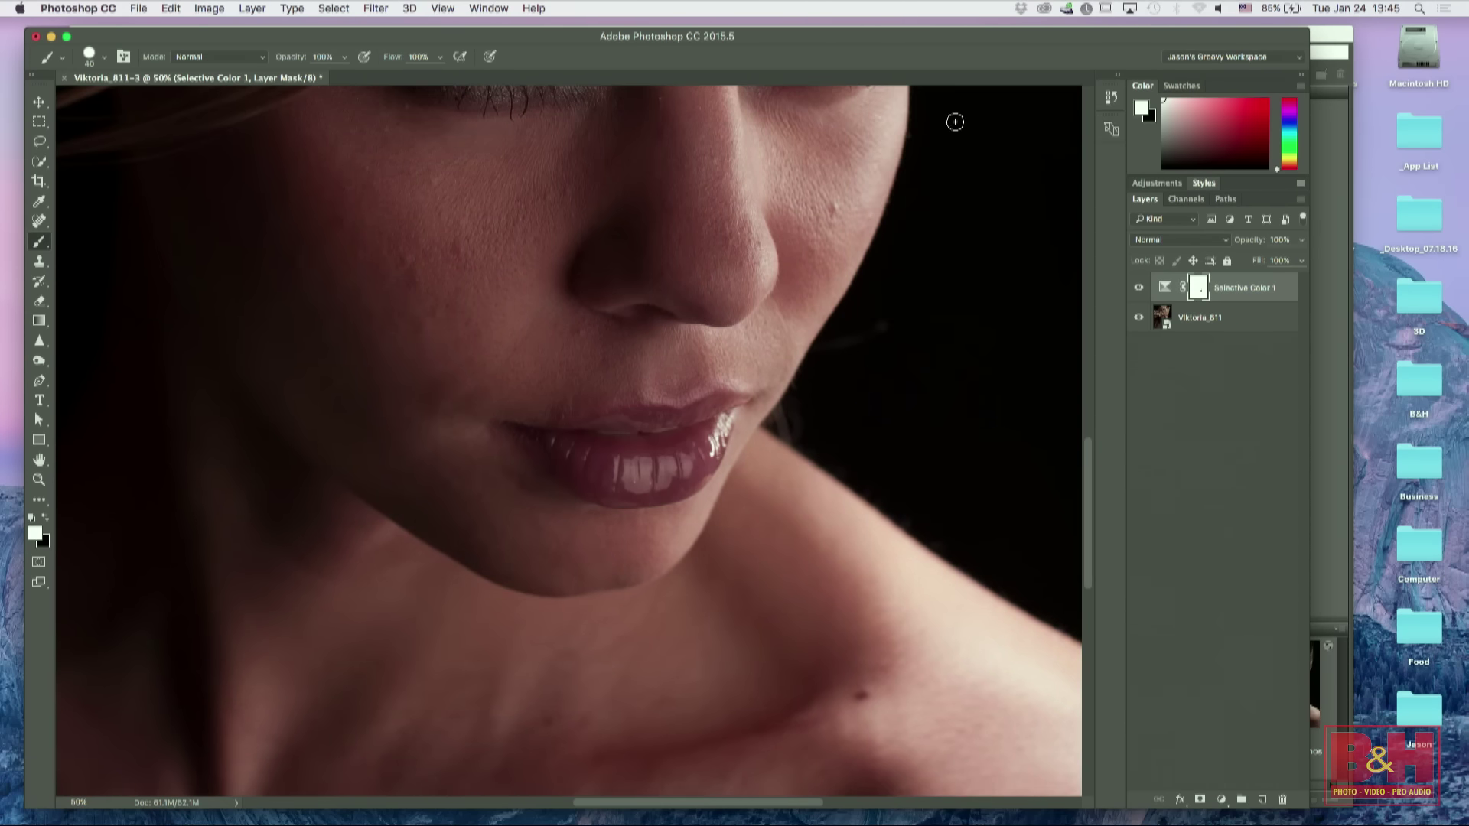
pyautogui.keyDown('super'); pyautogui.click(1198, 292); pyautogui.keyUp('super')
pyautogui.click(1246, 384)
pyautogui.click(1203, 290)
pyautogui.press('super+i')
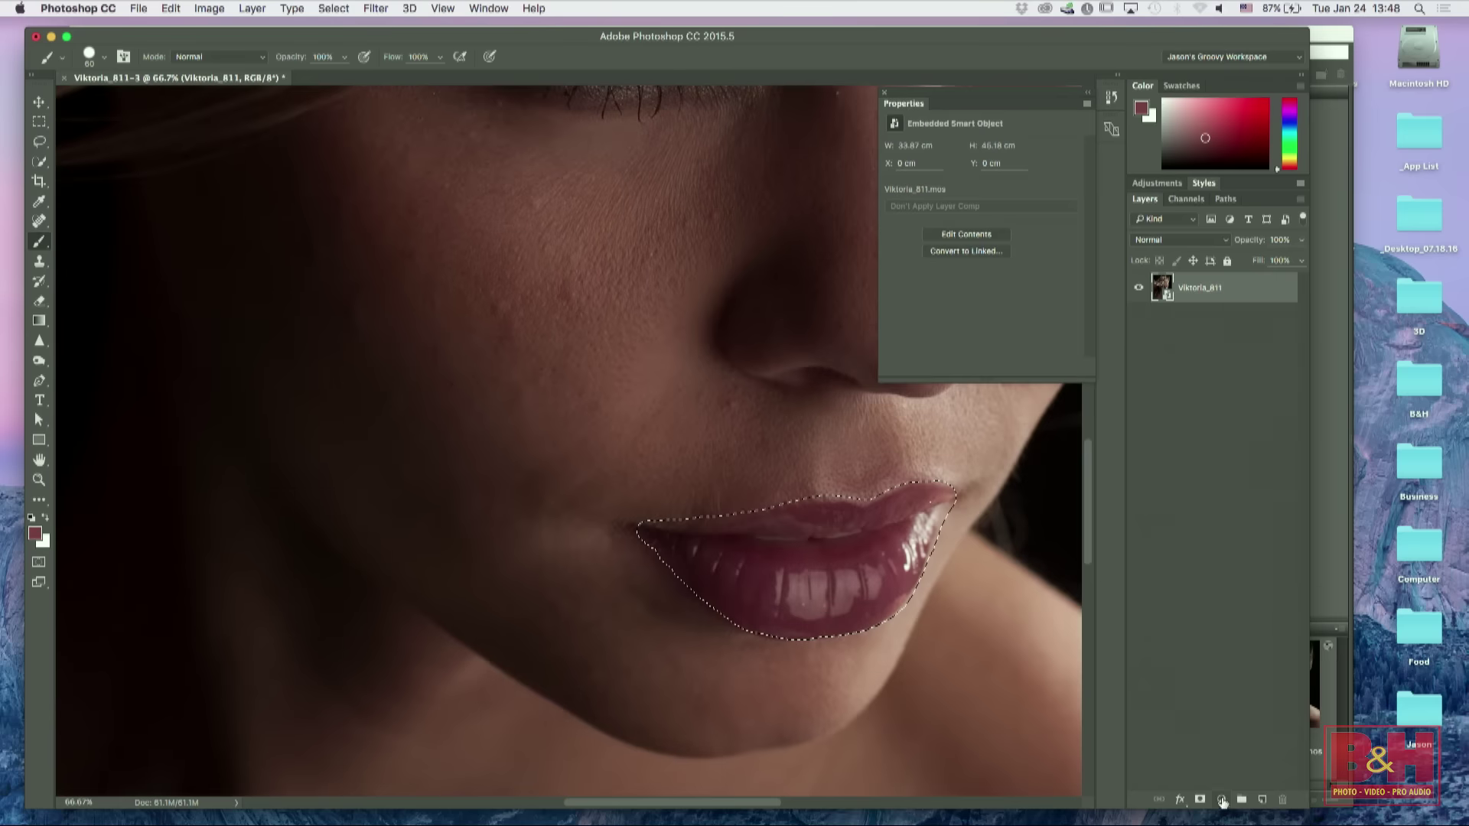
# Step: Add a Selective Color adjustment layer from the lip selection with the black of the Reds at about +18%, and invert its mask
pyautogui.click(1222, 799)
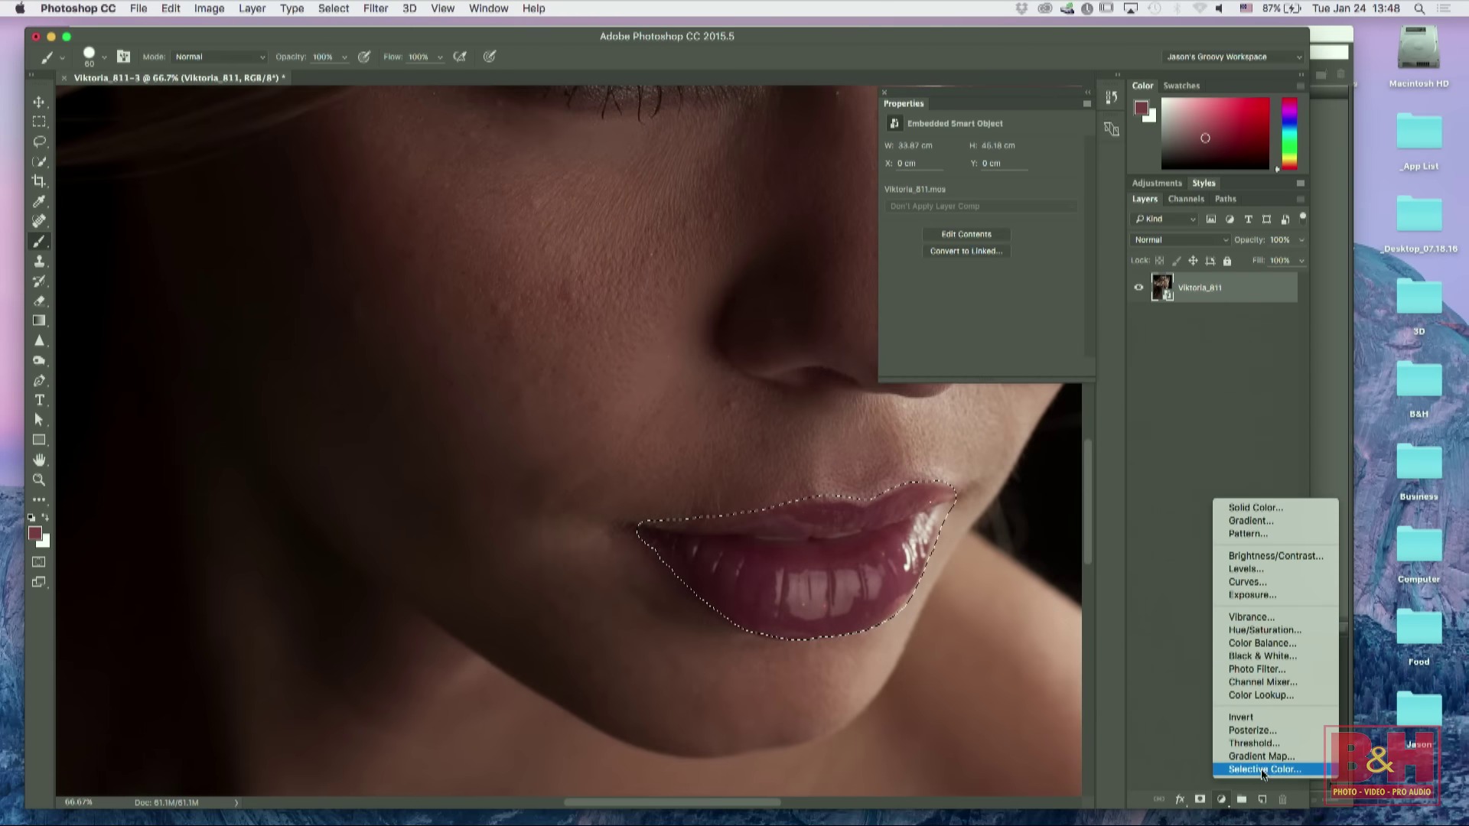
pyautogui.click(1260, 770)
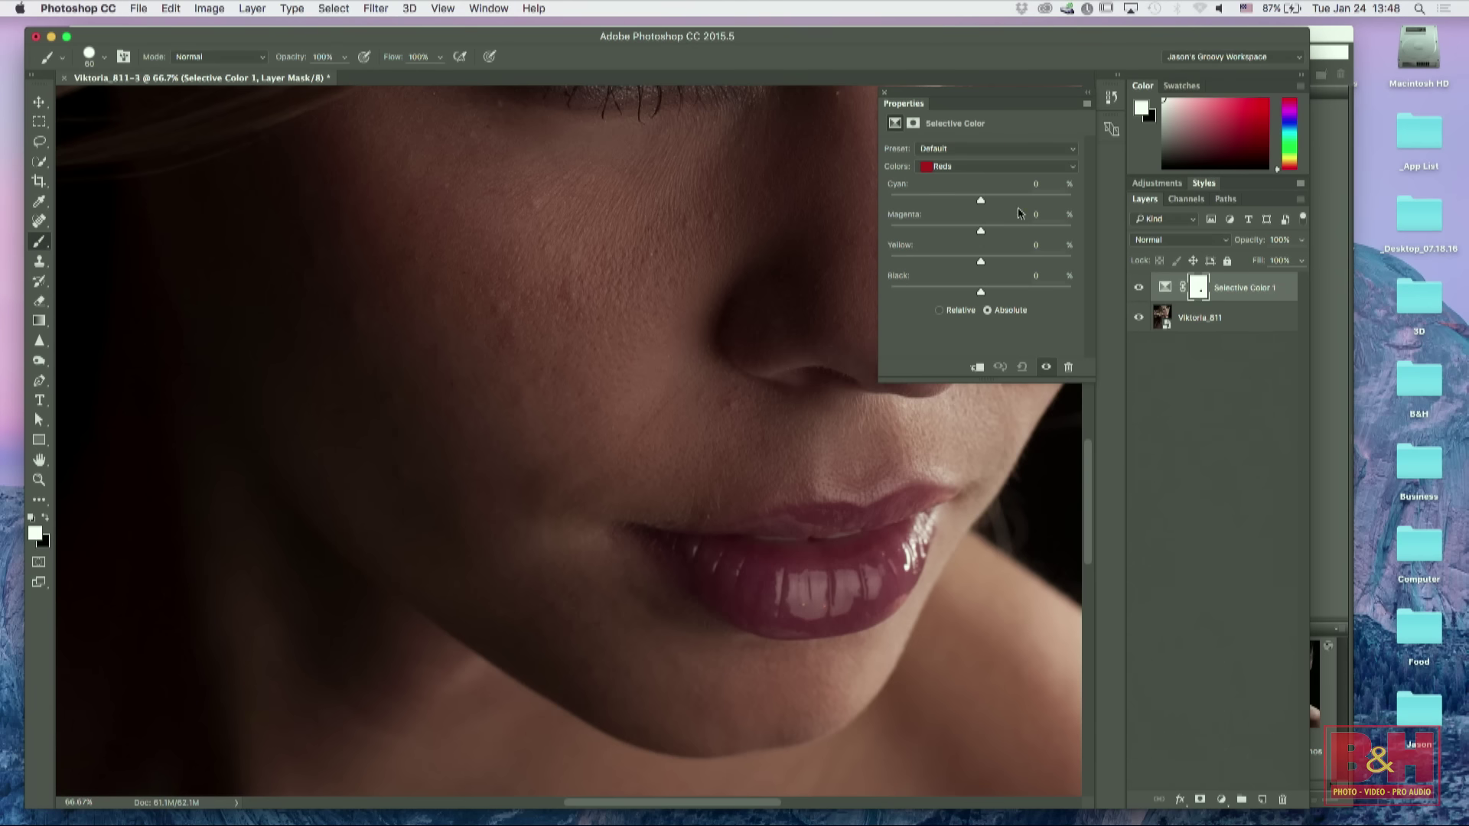
pyautogui.moveTo(983, 290); pyautogui.dragTo(996, 291)
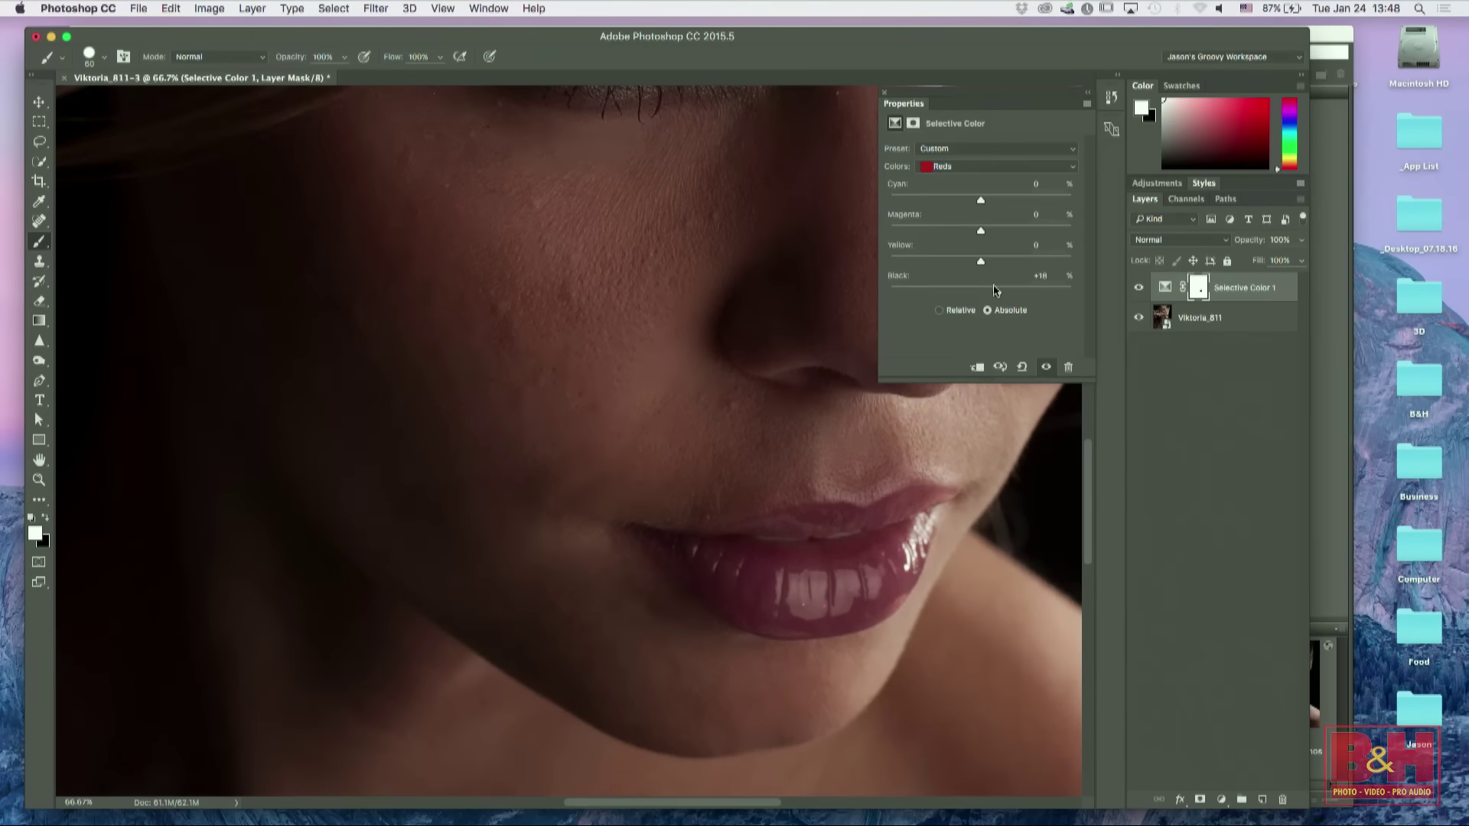
pyautogui.click(1198, 288)
pyautogui.press('super+i')
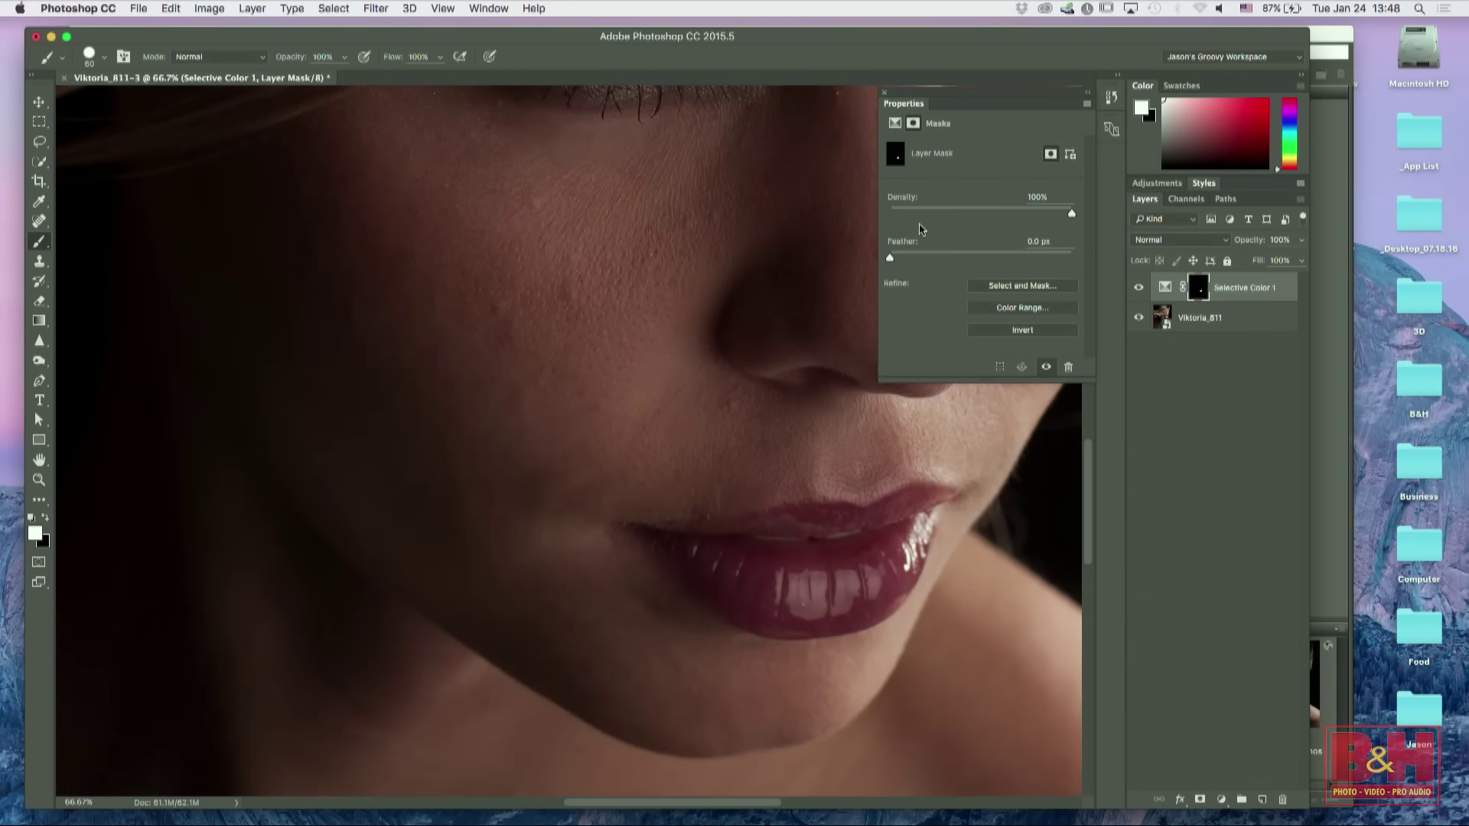
# Step: Set the Reds of the Selective Color adjustment to about +52% magenta, +100% yellow and +21% black
pyautogui.click(1164, 288)
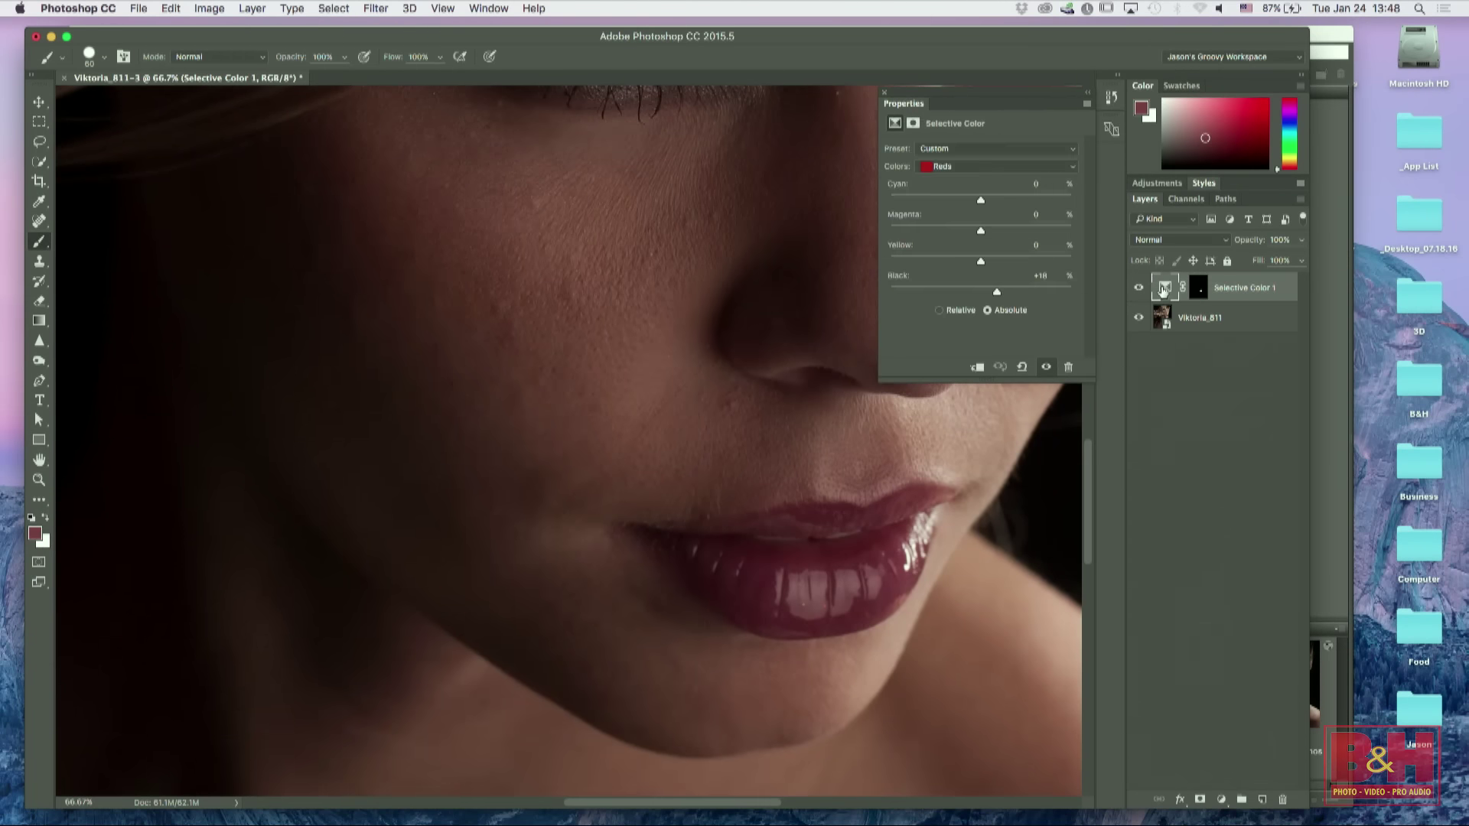
pyautogui.moveTo(993, 287)
pyautogui.mouseDown()
pyautogui.moveTo(949, 289)
pyautogui.moveTo(1000, 292)
pyautogui.mouseUp()
pyautogui.moveTo(981, 234); pyautogui.dragTo(1093, 267)
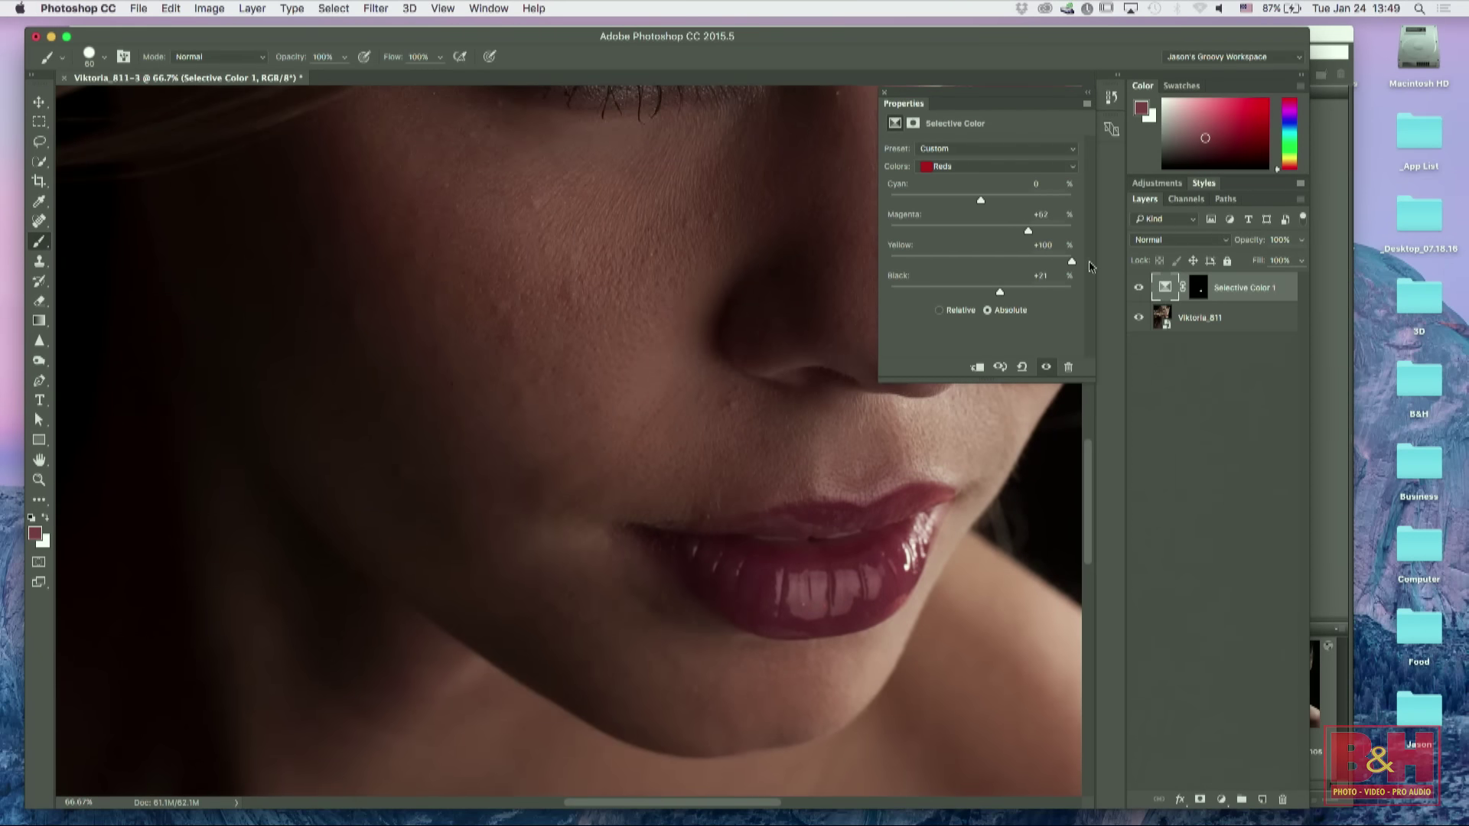
# Step: Set the Magentas of the Selective Color adjustment to +100% magenta, +100% yellow and about +95% black
pyautogui.click(1067, 166)
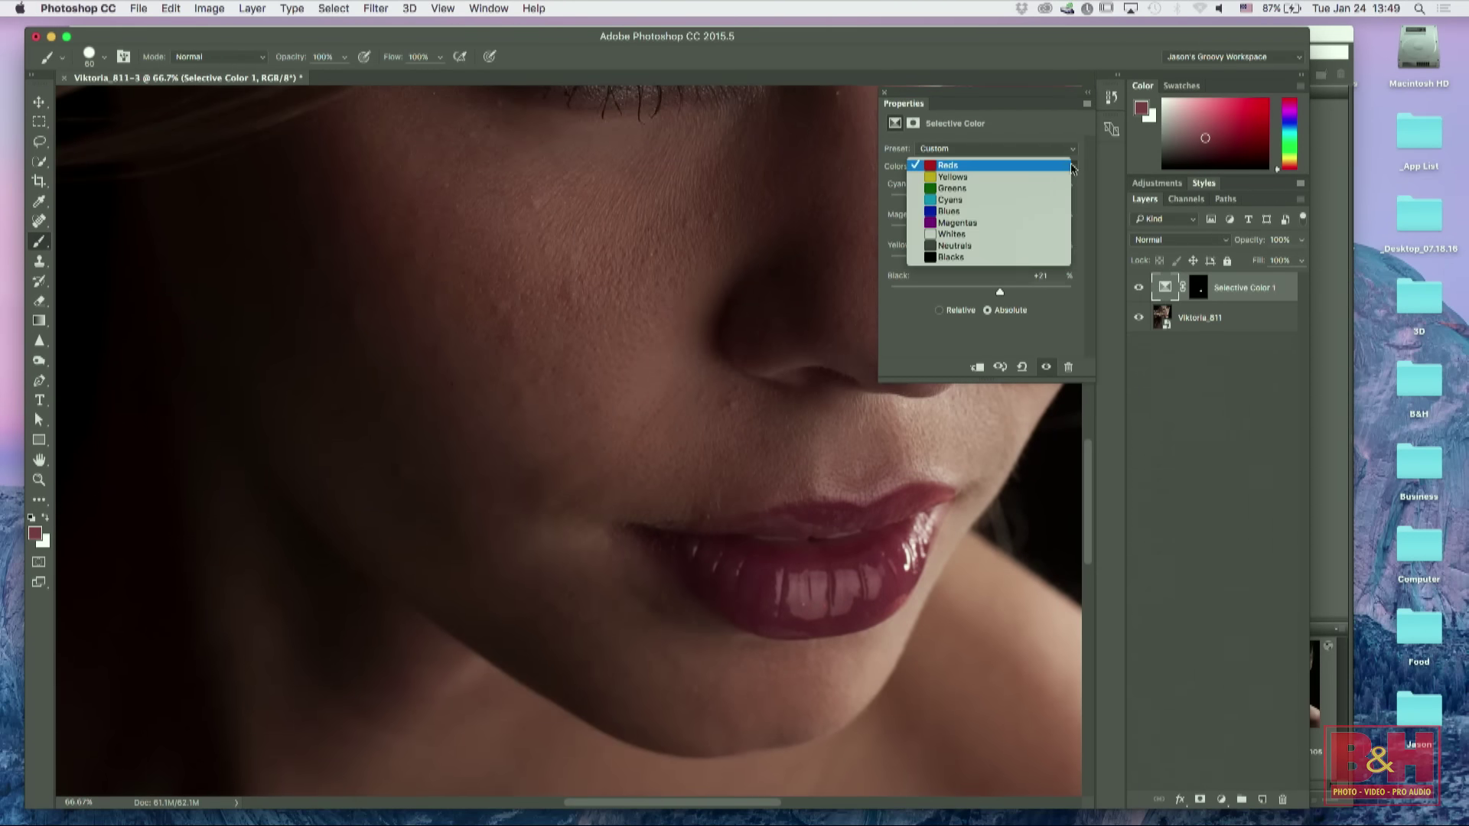
pyautogui.click(1014, 223)
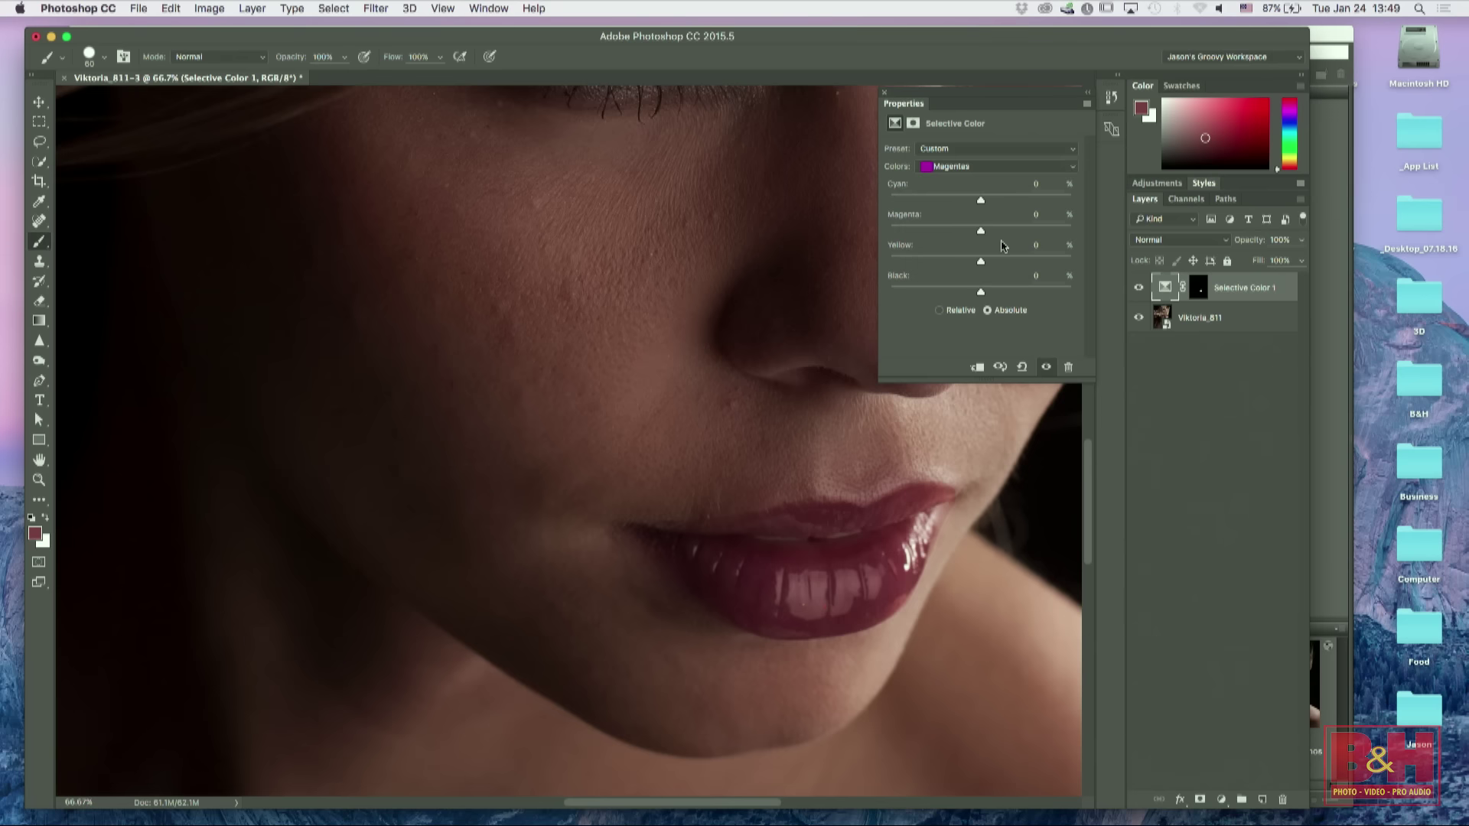
pyautogui.moveTo(981, 232); pyautogui.dragTo(1088, 250)
pyautogui.moveTo(983, 265); pyautogui.dragTo(1073, 265)
pyautogui.moveTo(982, 291); pyautogui.dragTo(1070, 293)
# Step: Compare the portrait with and without the lip adjustment by toggling the visibility of the Selective Color layer
pyautogui.press('super+minus')
pyautogui.press('super+minus')
pyautogui.click(1139, 291)
pyautogui.click(1139, 291)
pyautogui.click(1136, 291)
pyautogui.click(1137, 290)
pyautogui.click(1139, 288)
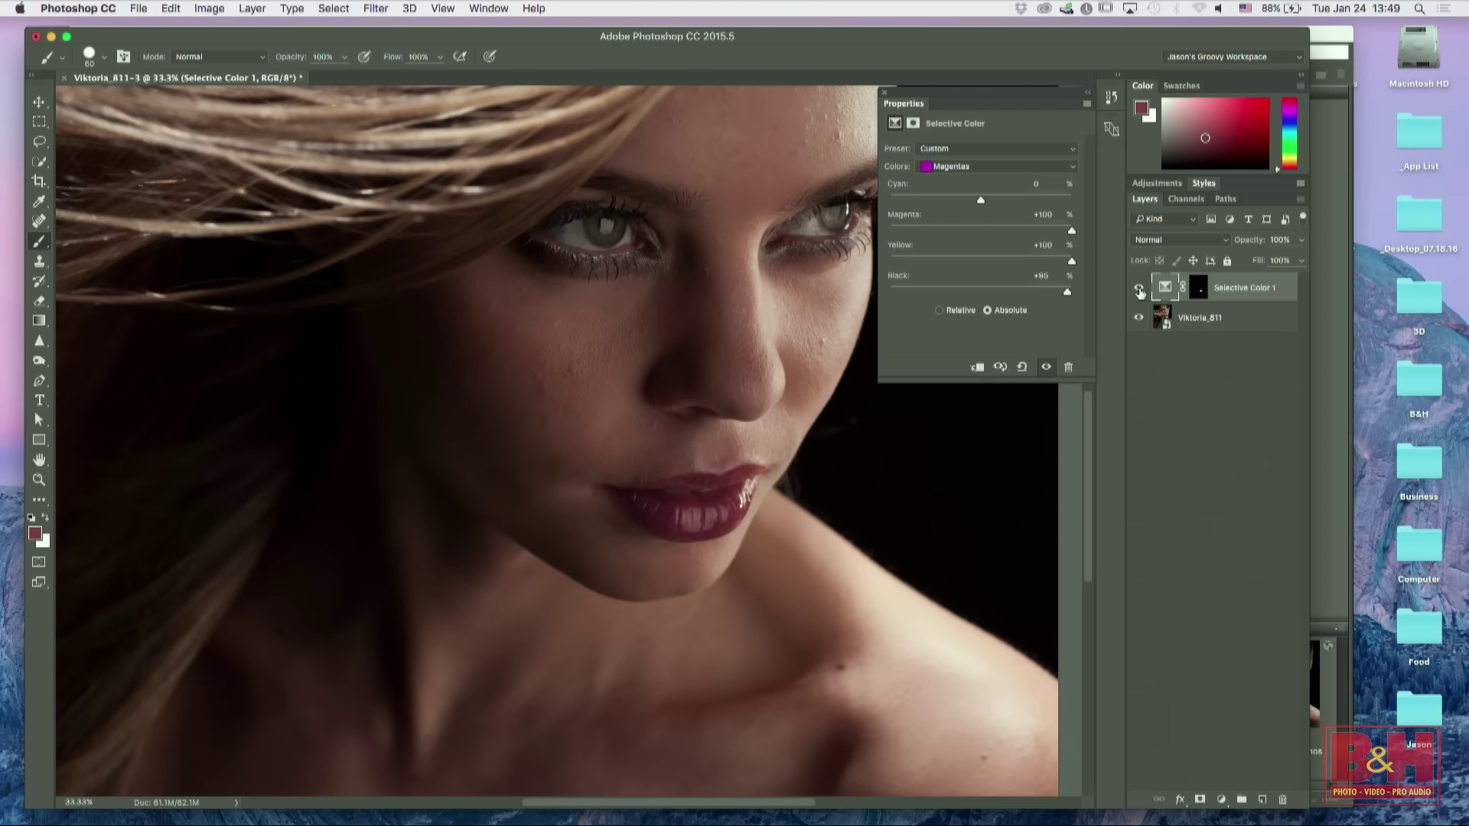
pyautogui.click(1138, 288)
pyautogui.click(1139, 289)
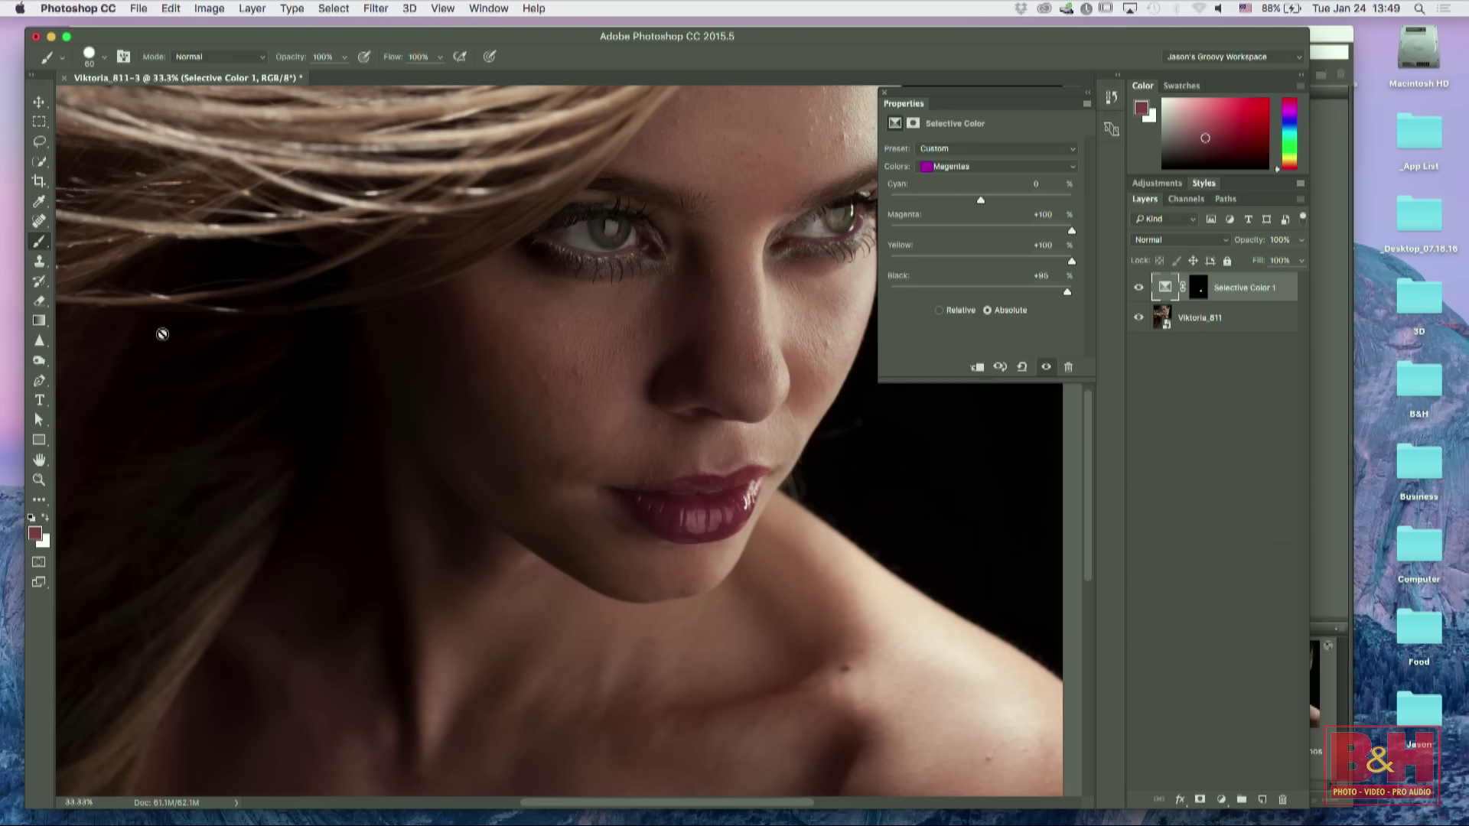
# Step: Switch Quick Mask mode on and back off for the portrait
pyautogui.press('q')
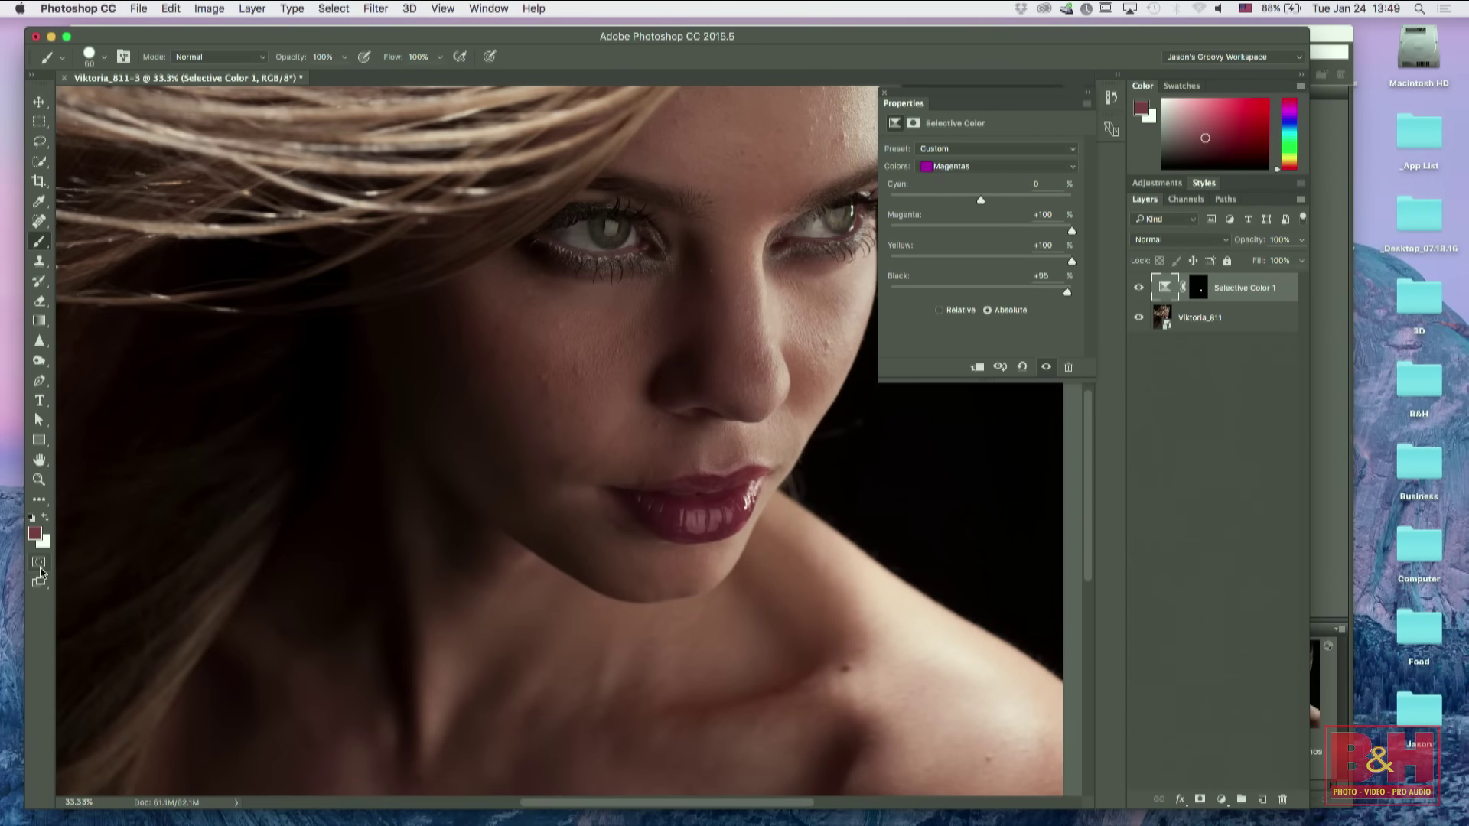
pyautogui.click(38, 564)
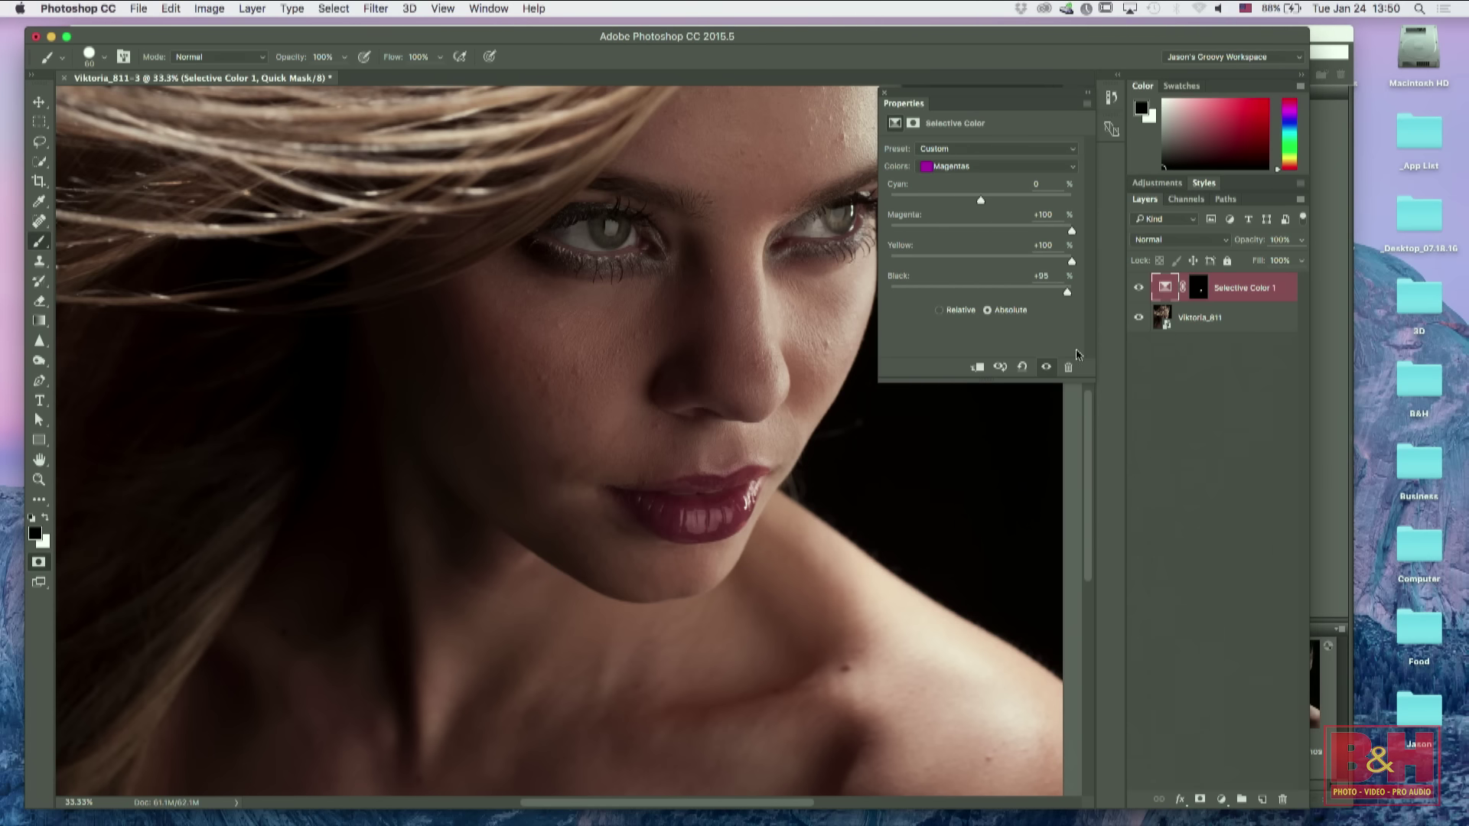
pyautogui.press('q')
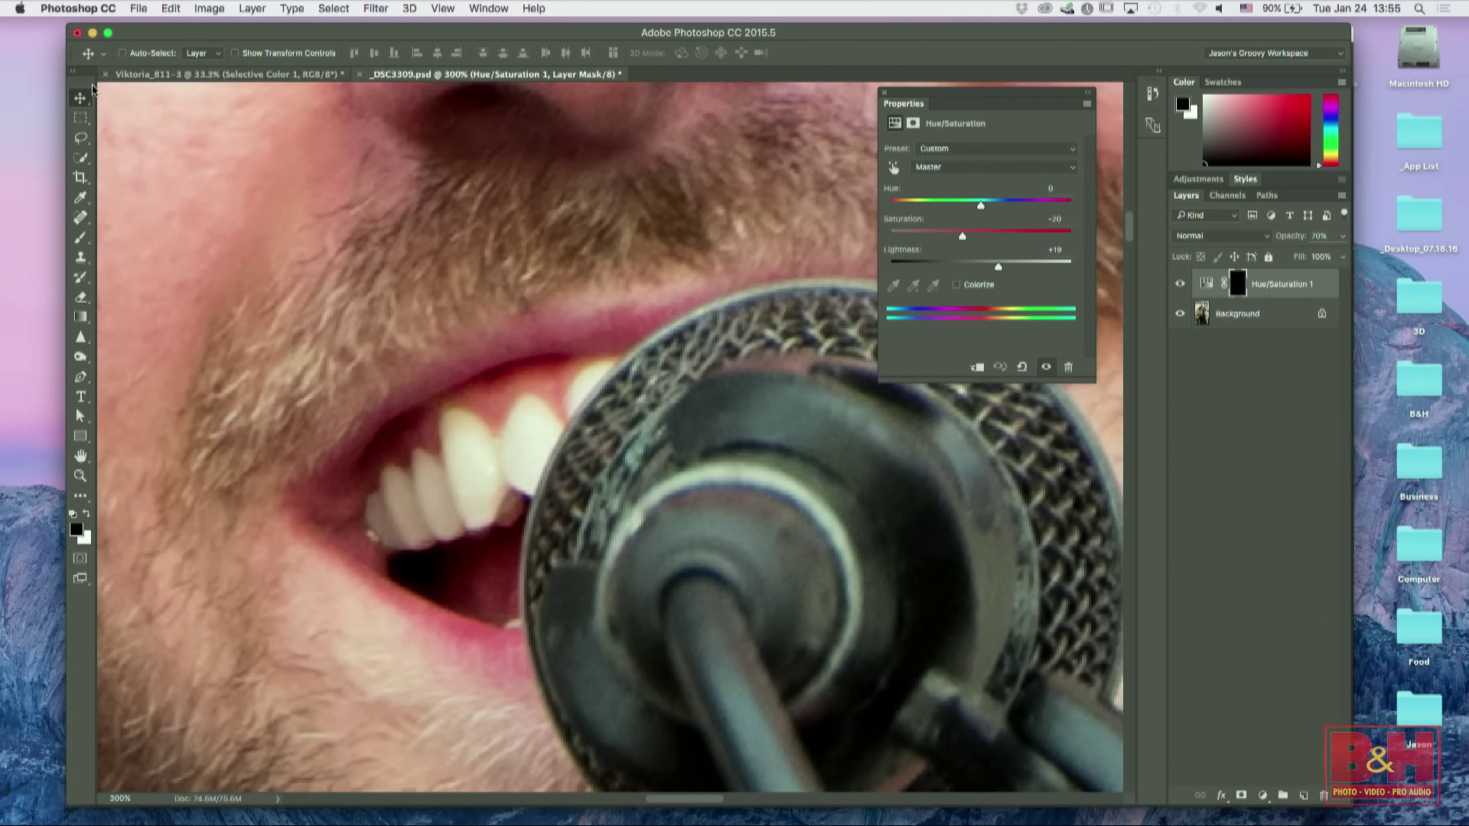
# Step: Try free rectangular selections over the singer's mustache and mouth in _DSC3309.psd with the Rectangular Marquee tool, and deselect
pyautogui.click(80, 119)
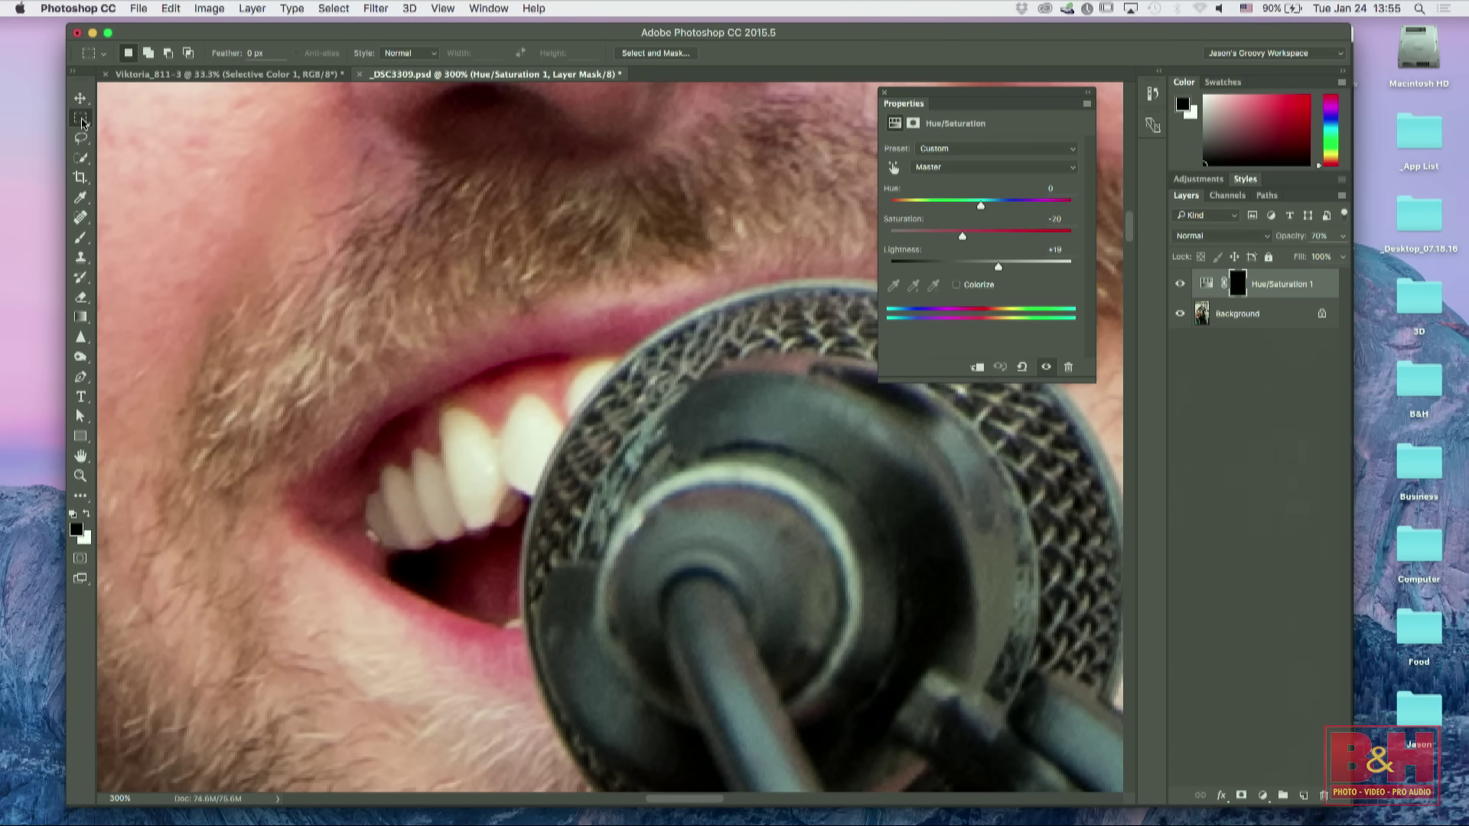
pyautogui.click(82, 120)
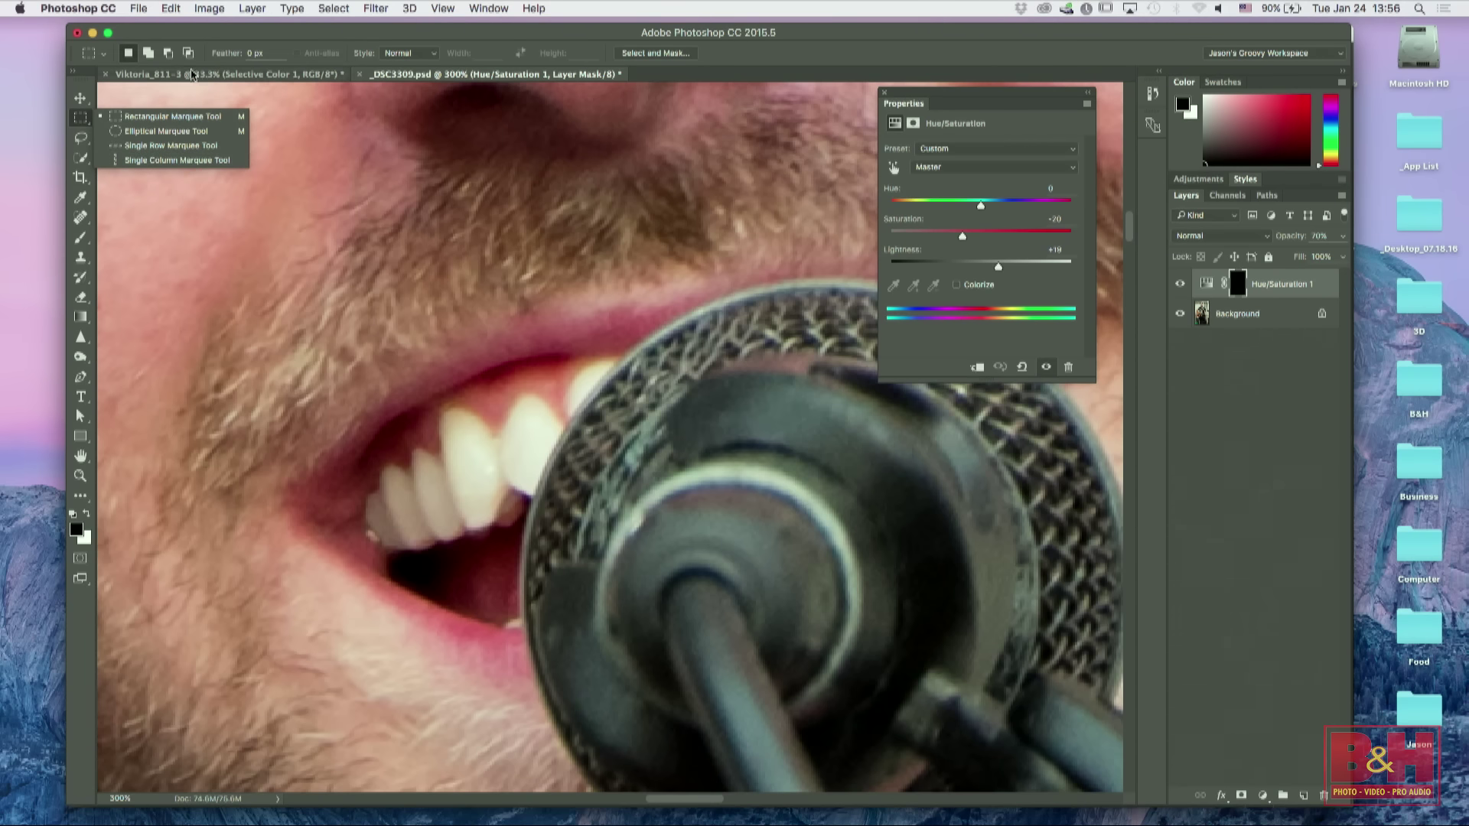
pyautogui.click(197, 116)
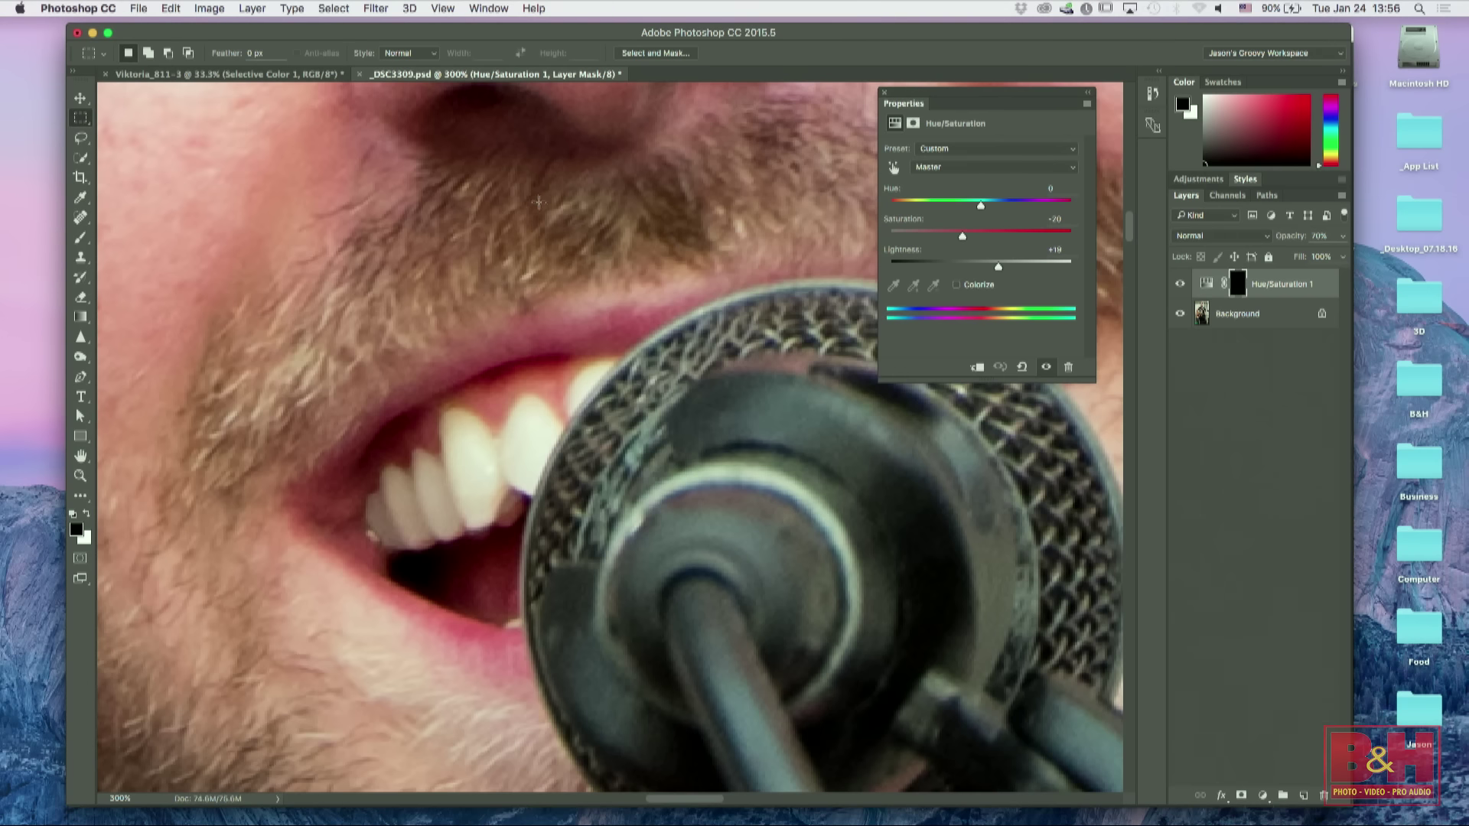
pyautogui.moveTo(322, 156); pyautogui.dragTo(628, 352)
pyautogui.moveTo(362, 177); pyautogui.dragTo(710, 356)
pyautogui.click(742, 265)
# Step: Set the marquee style to Fixed Ratio 16:9 after trying Fixed Size, and test it with a trial selection over the mouth
pyautogui.click(435, 58)
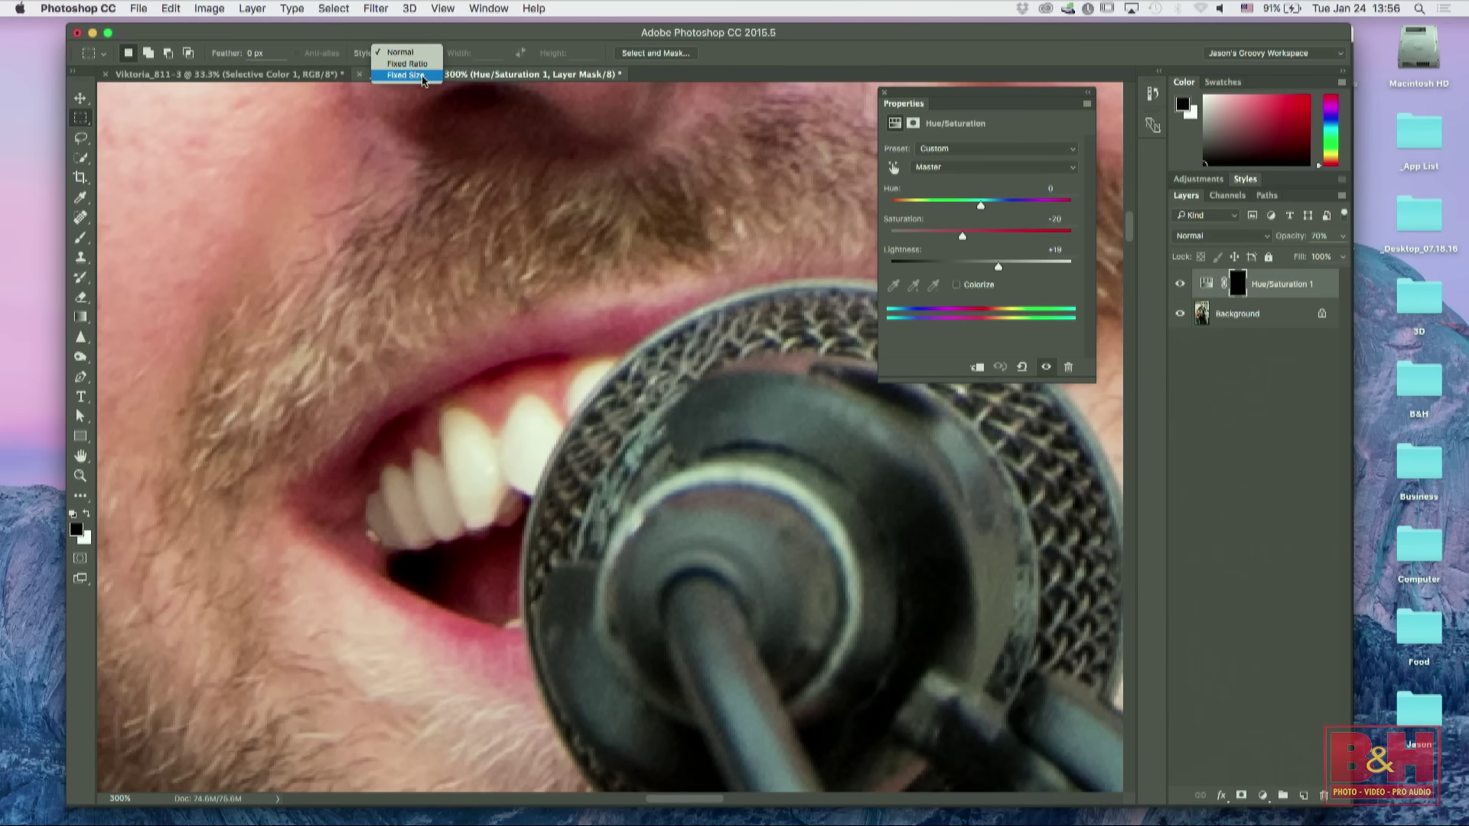
pyautogui.click(422, 76)
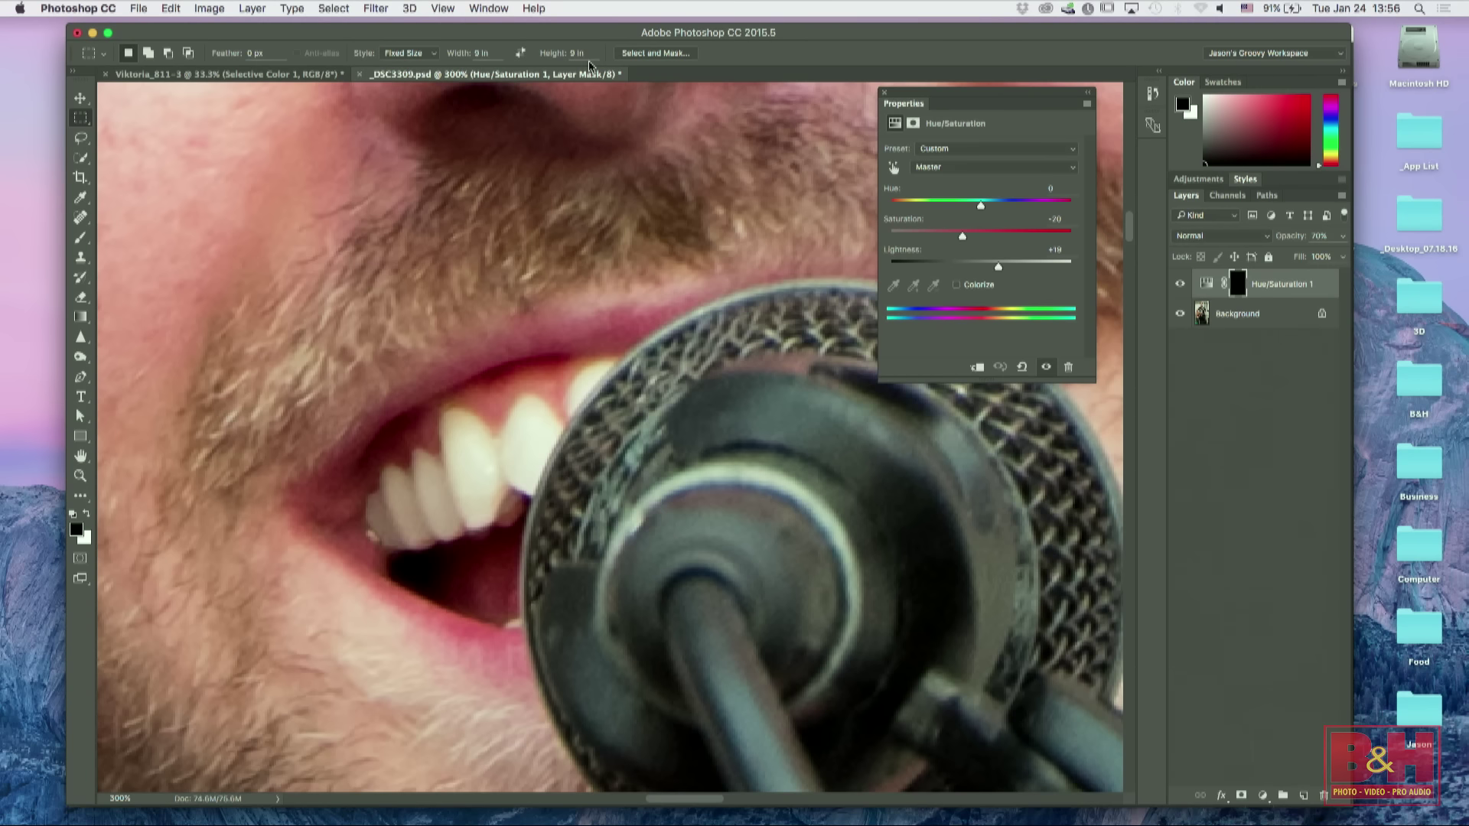
pyautogui.click(433, 53)
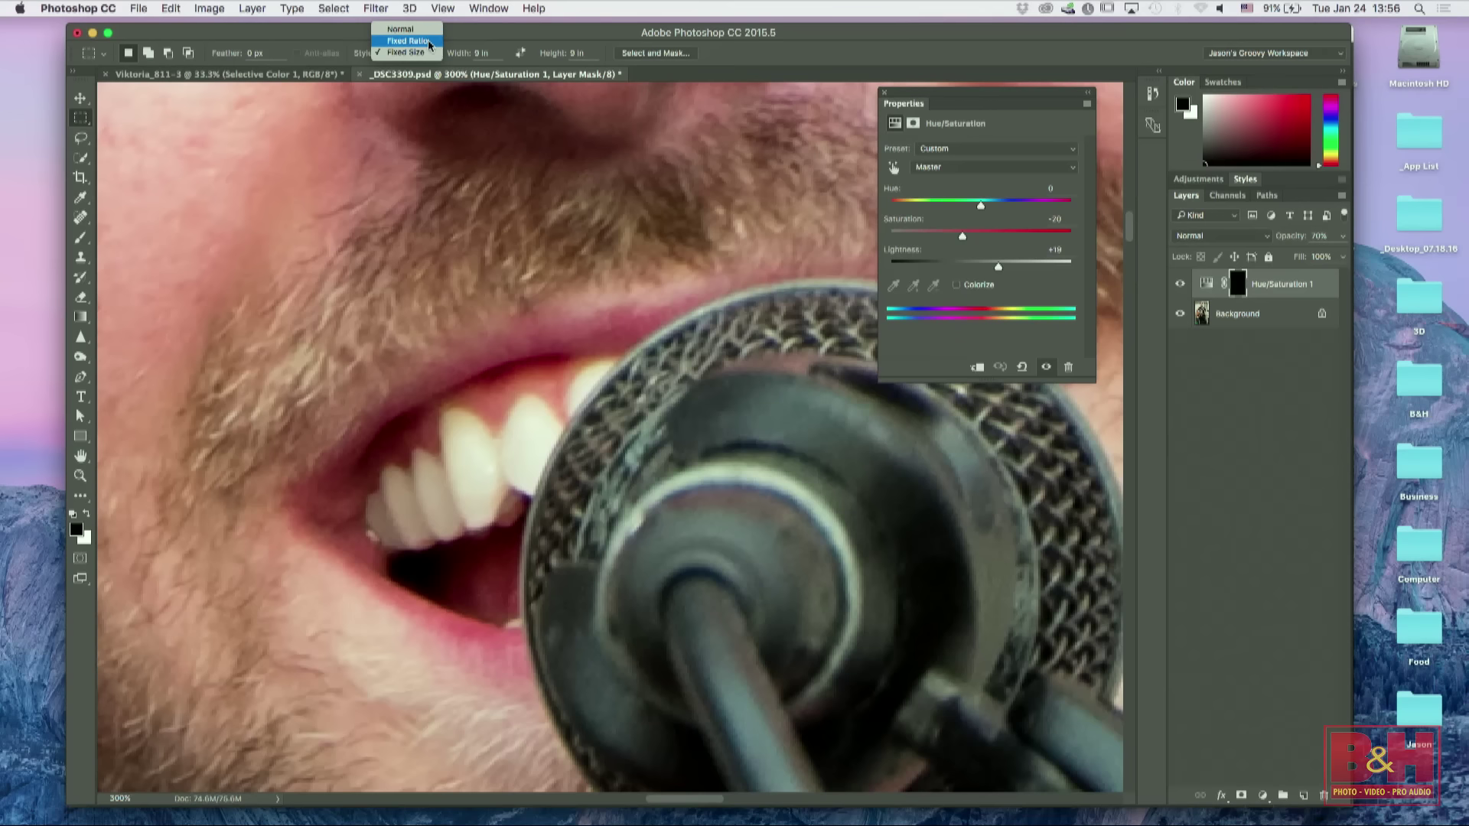
pyautogui.click(437, 40)
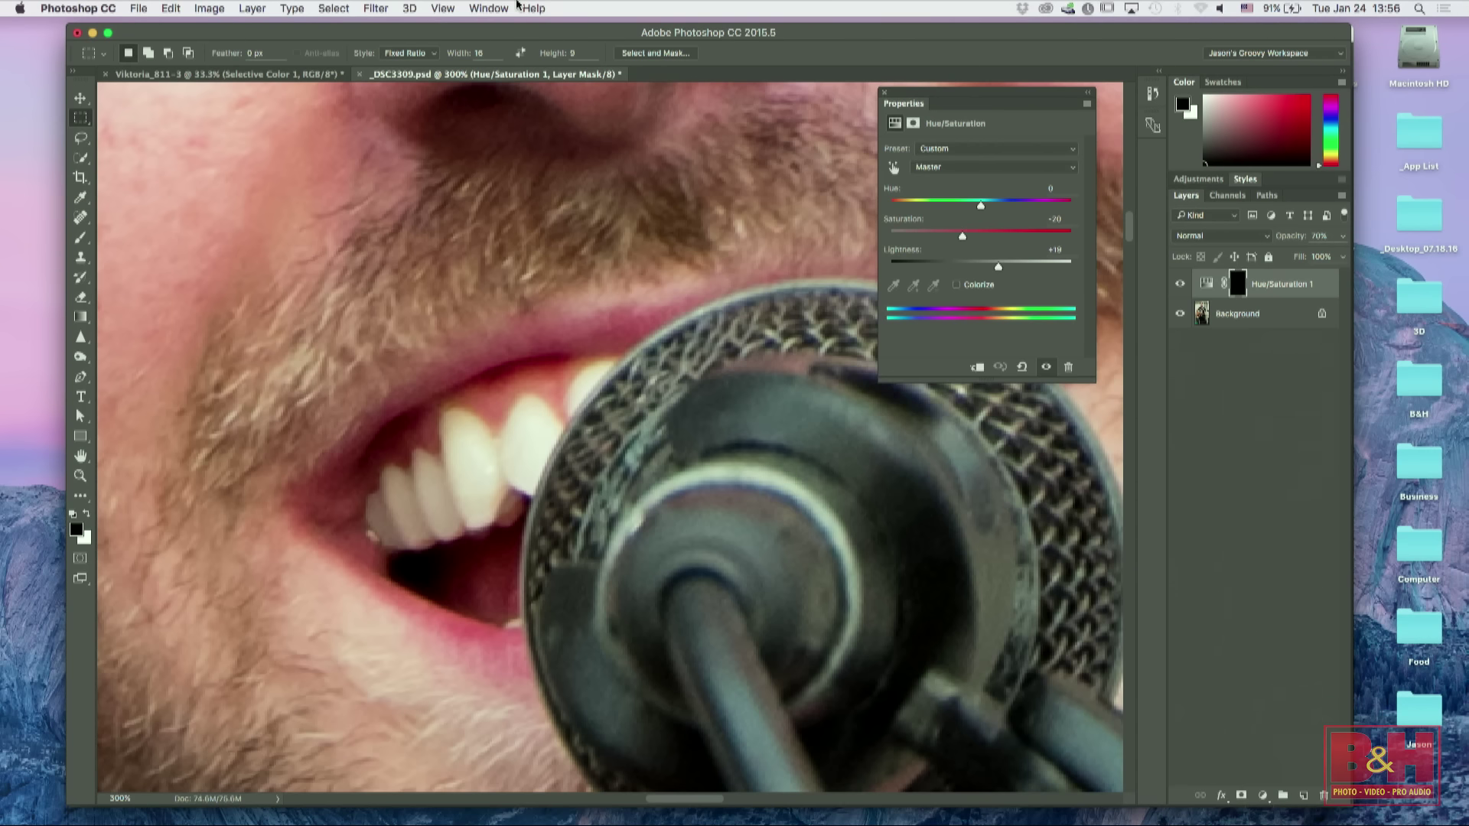
pyautogui.moveTo(212, 187); pyautogui.dragTo(635, 432)
pyautogui.click(636, 432)
# Step: Draw a 16:9 marquee selection spanning the full width of the photo's upper part, around the singer's head and chest
pyautogui.press('super+minus')
pyautogui.press('super+minus')
pyautogui.press('super+minus')
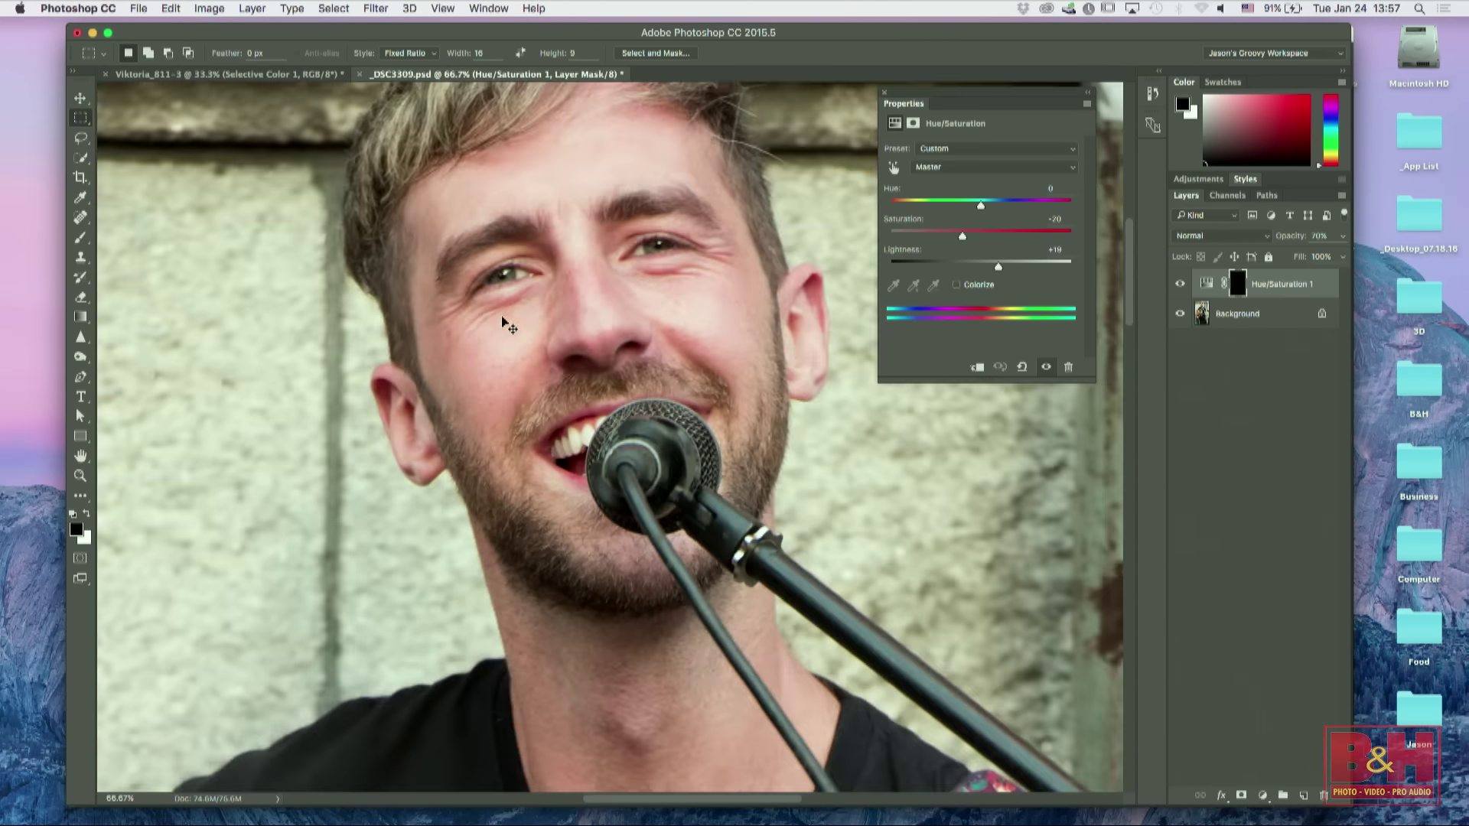
pyautogui.press('super+minus')
pyautogui.press('super+minus')
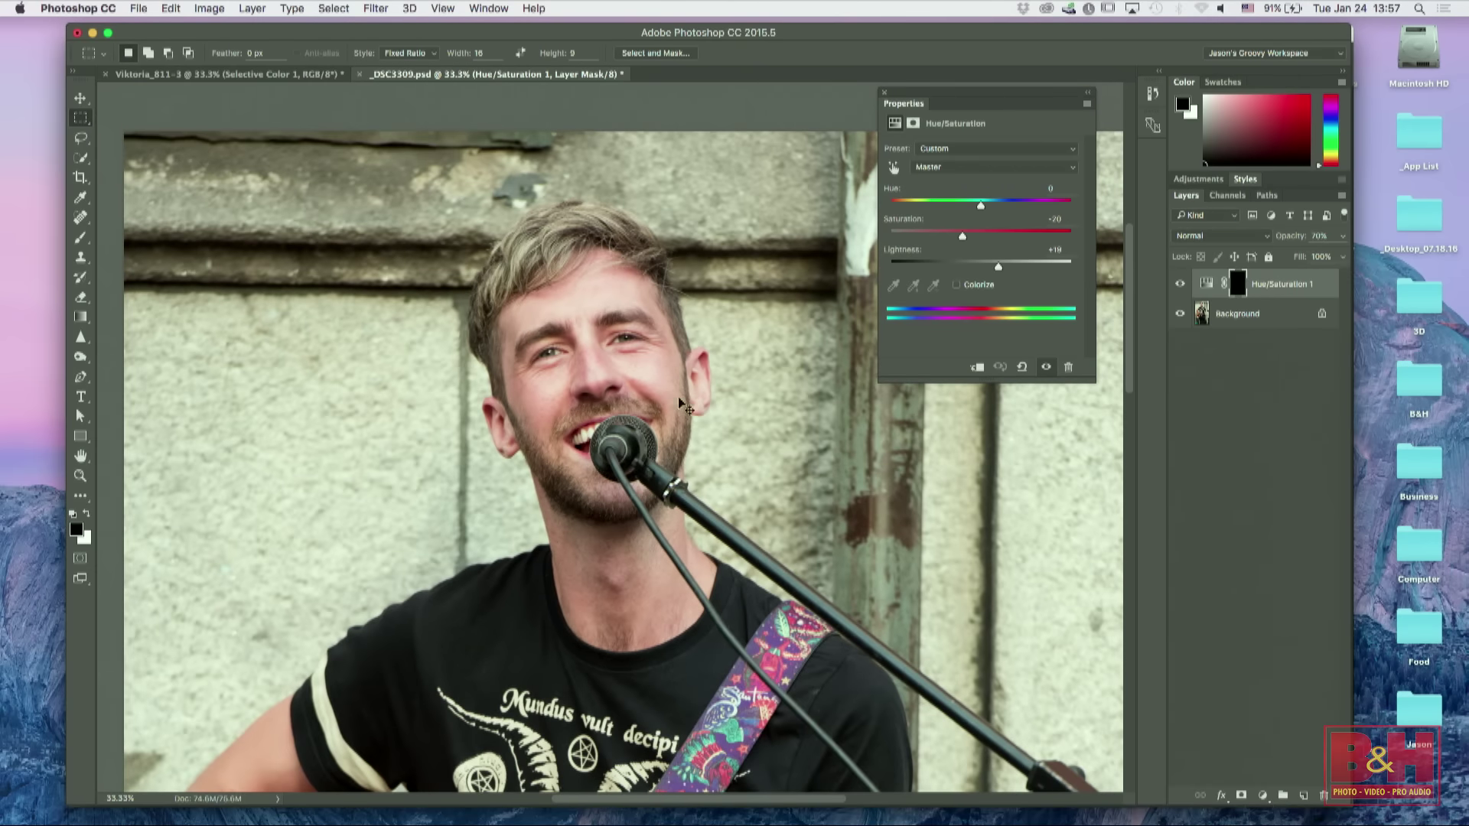
pyautogui.press('super+minus')
pyautogui.press('super+minus')
pyautogui.press('super+minus')
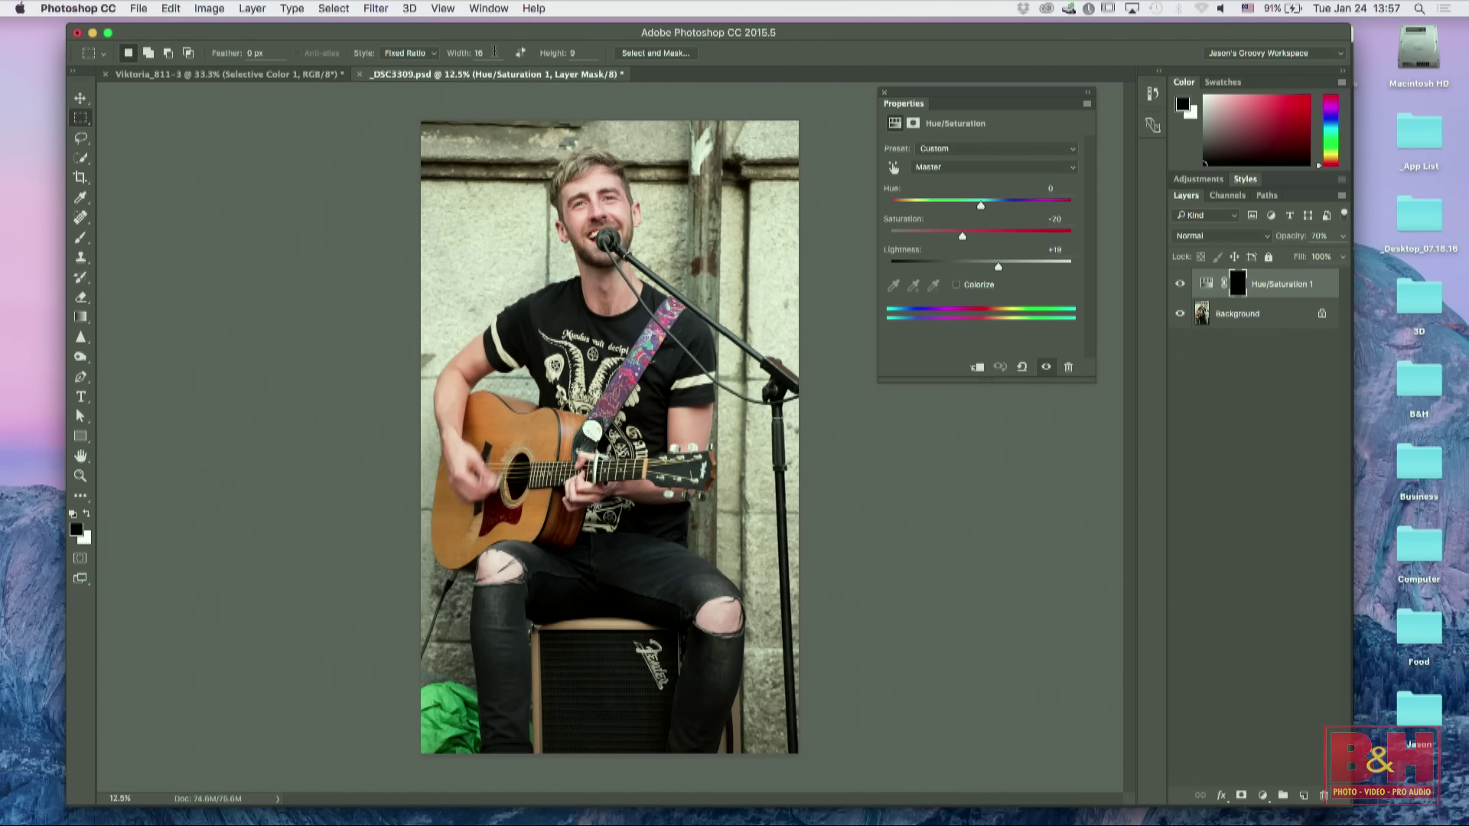
pyautogui.doubleClick(478, 53)
pyautogui.moveTo(404, 118); pyautogui.dragTo(924, 479)
# Step: Crop the photo to the 16:9 selection and deselect
pyautogui.click(208, 9)
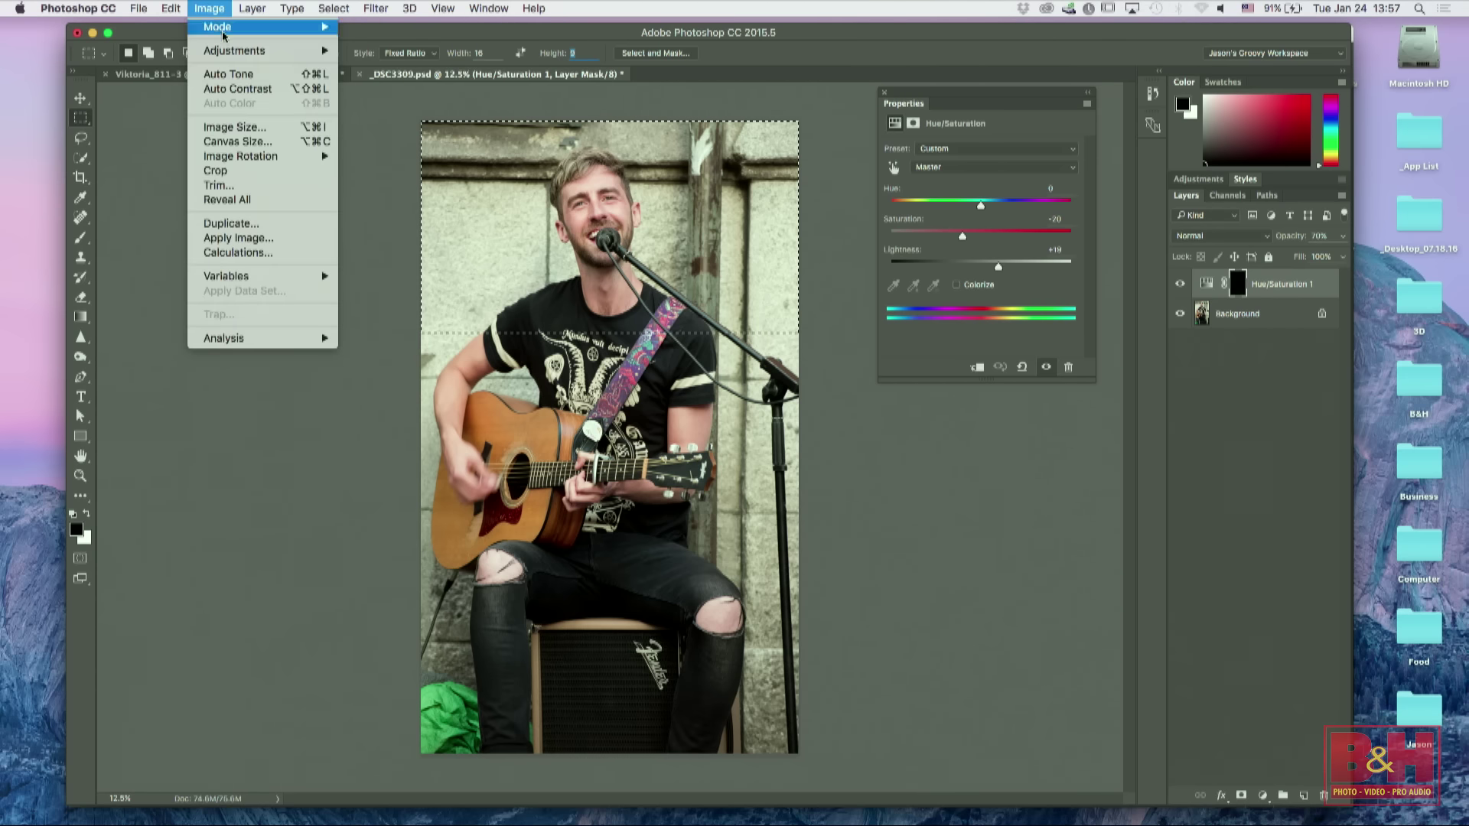
pyautogui.click(205, 170)
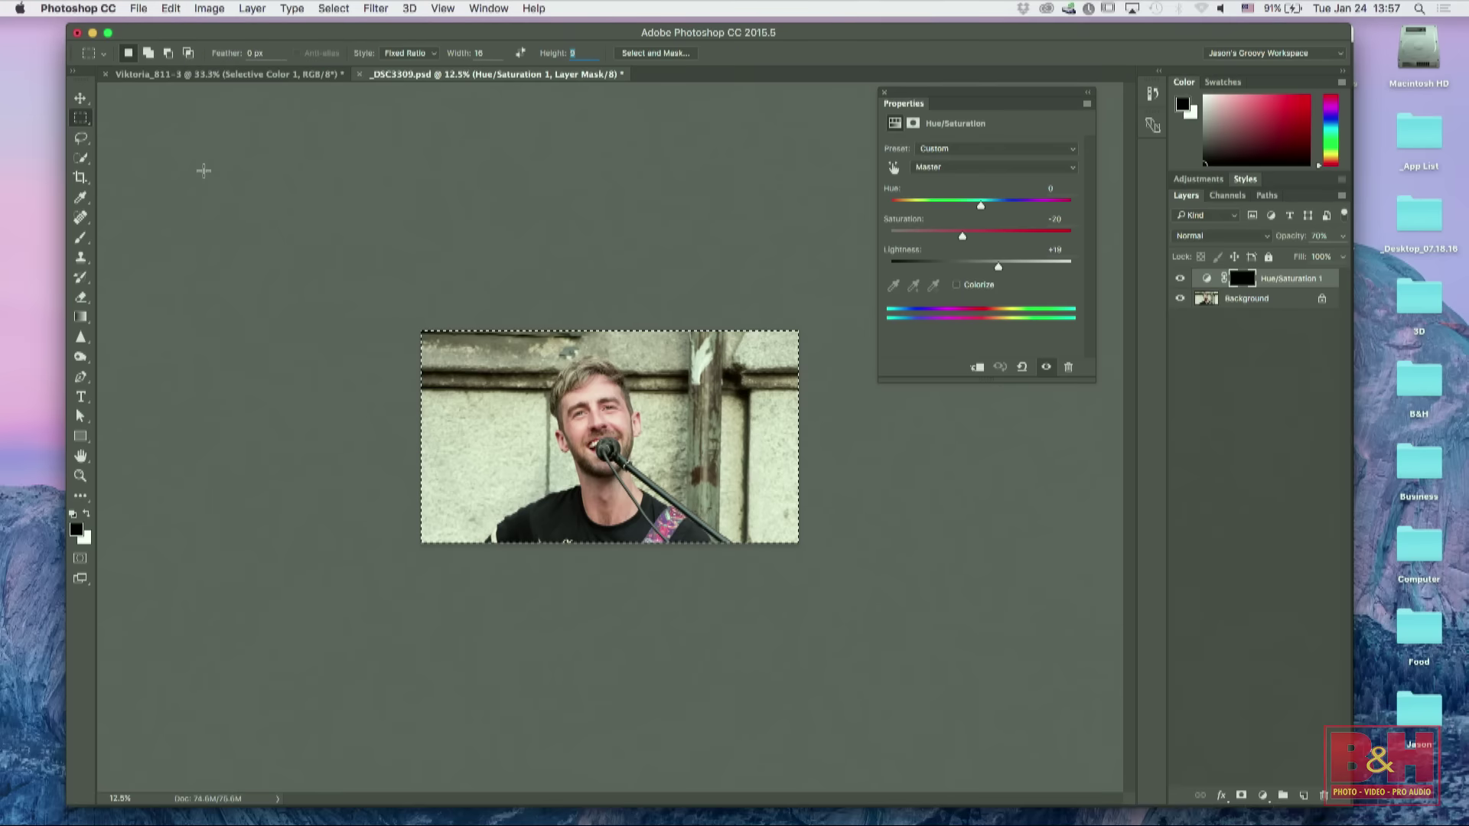
pyautogui.press('super+d')
pyautogui.press('super+plus')
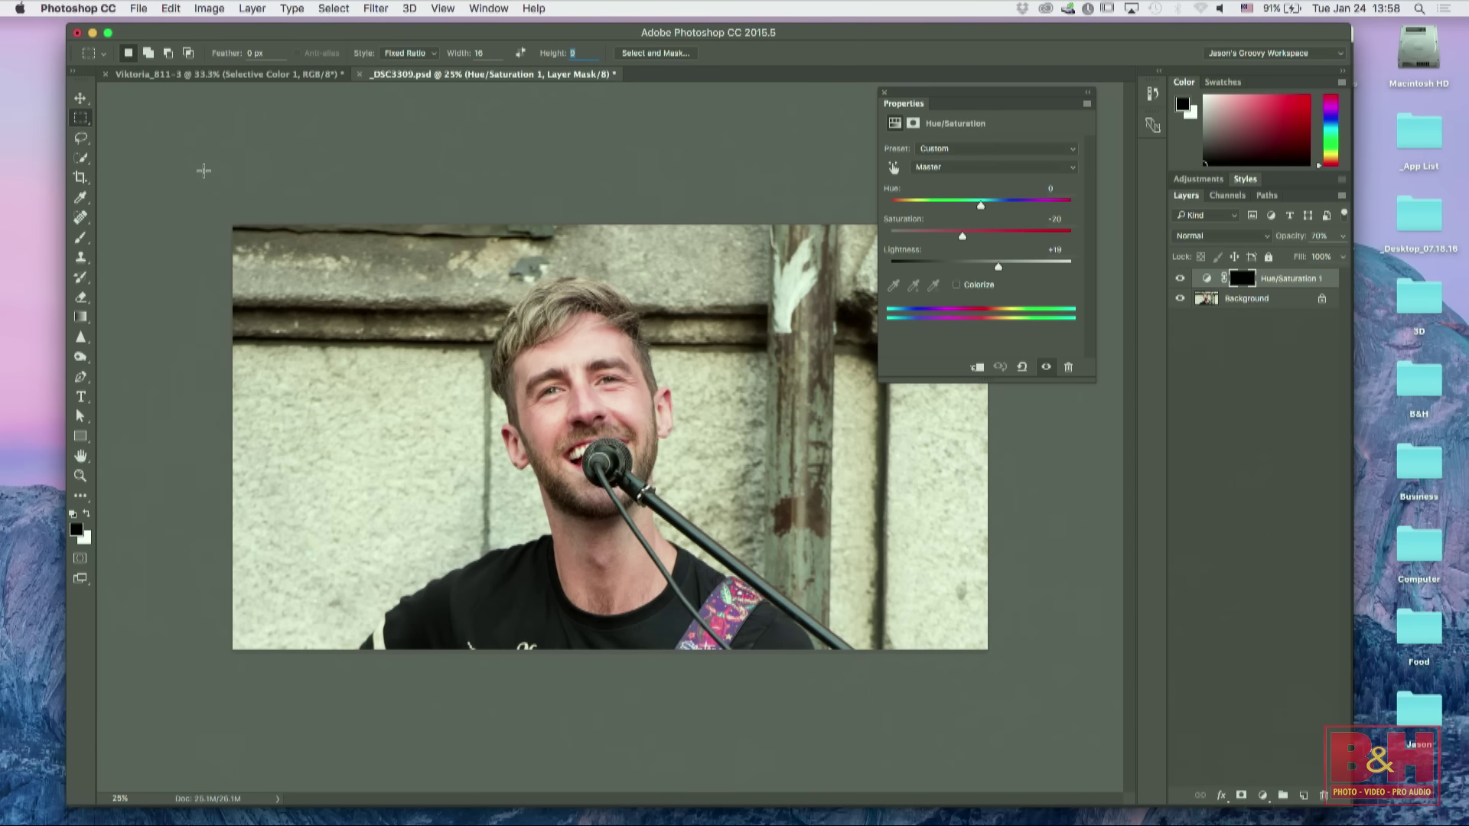
# Step: Outline the red animal figure on the guitar strap with the Lasso tool at a 20 px feather
pyautogui.click(82, 139)
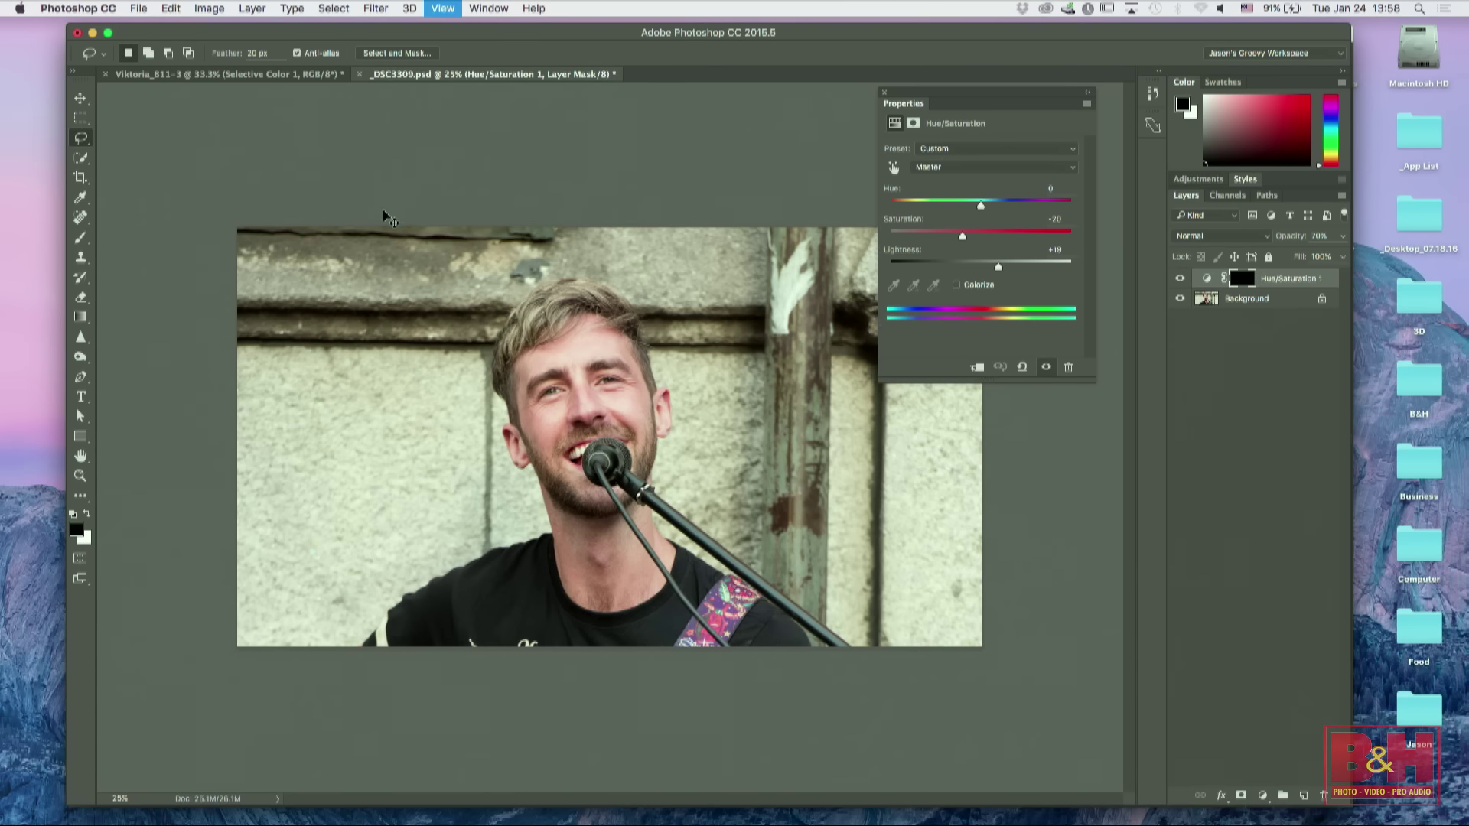
pyautogui.press('super+minus')
pyautogui.press('super+equal')
pyautogui.press('super+equal')
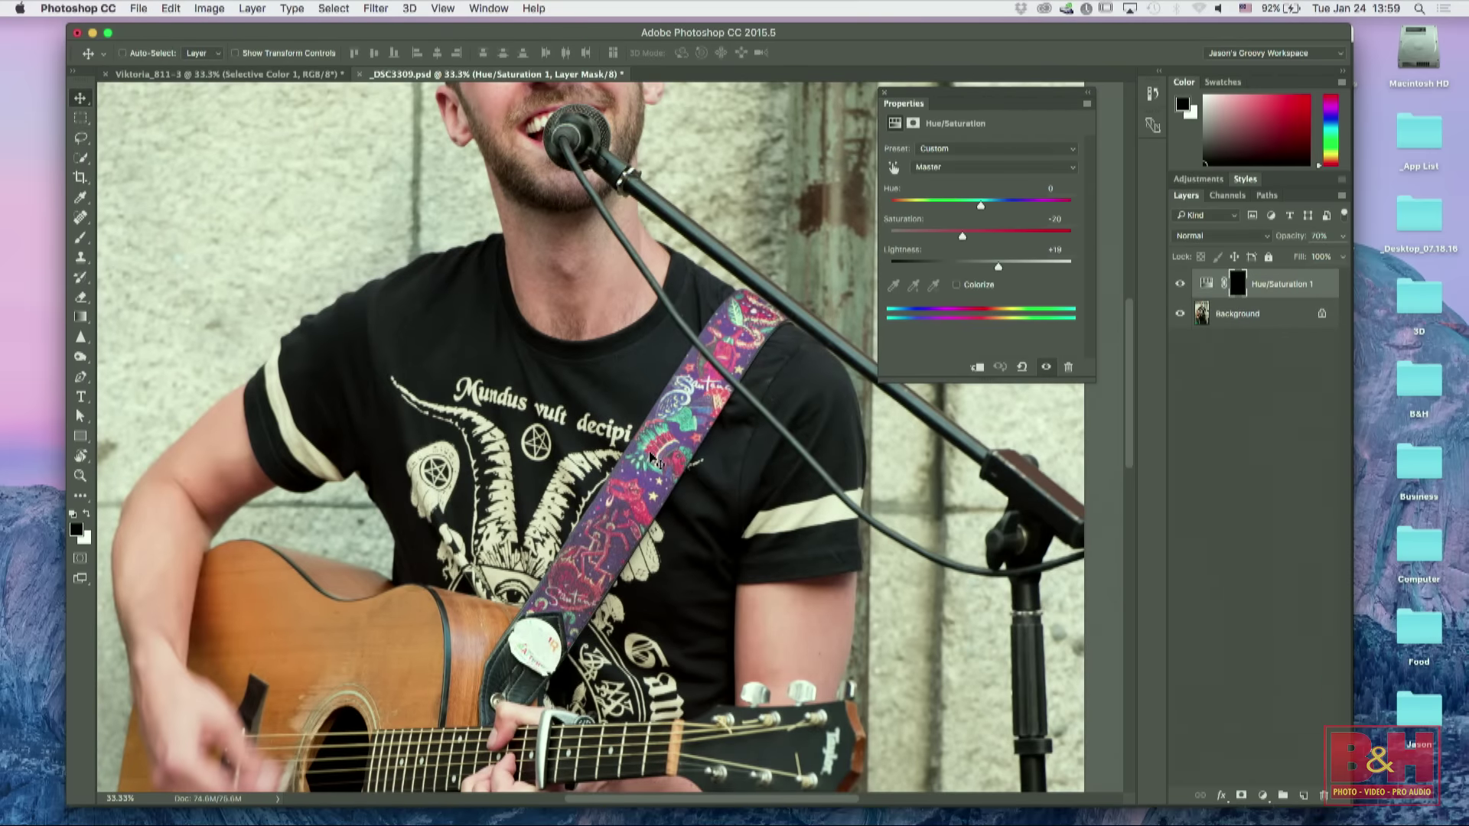
pyautogui.press('super+equal')
pyautogui.press('super+equal')
pyautogui.press('super+equal')
pyautogui.press('super+equal')
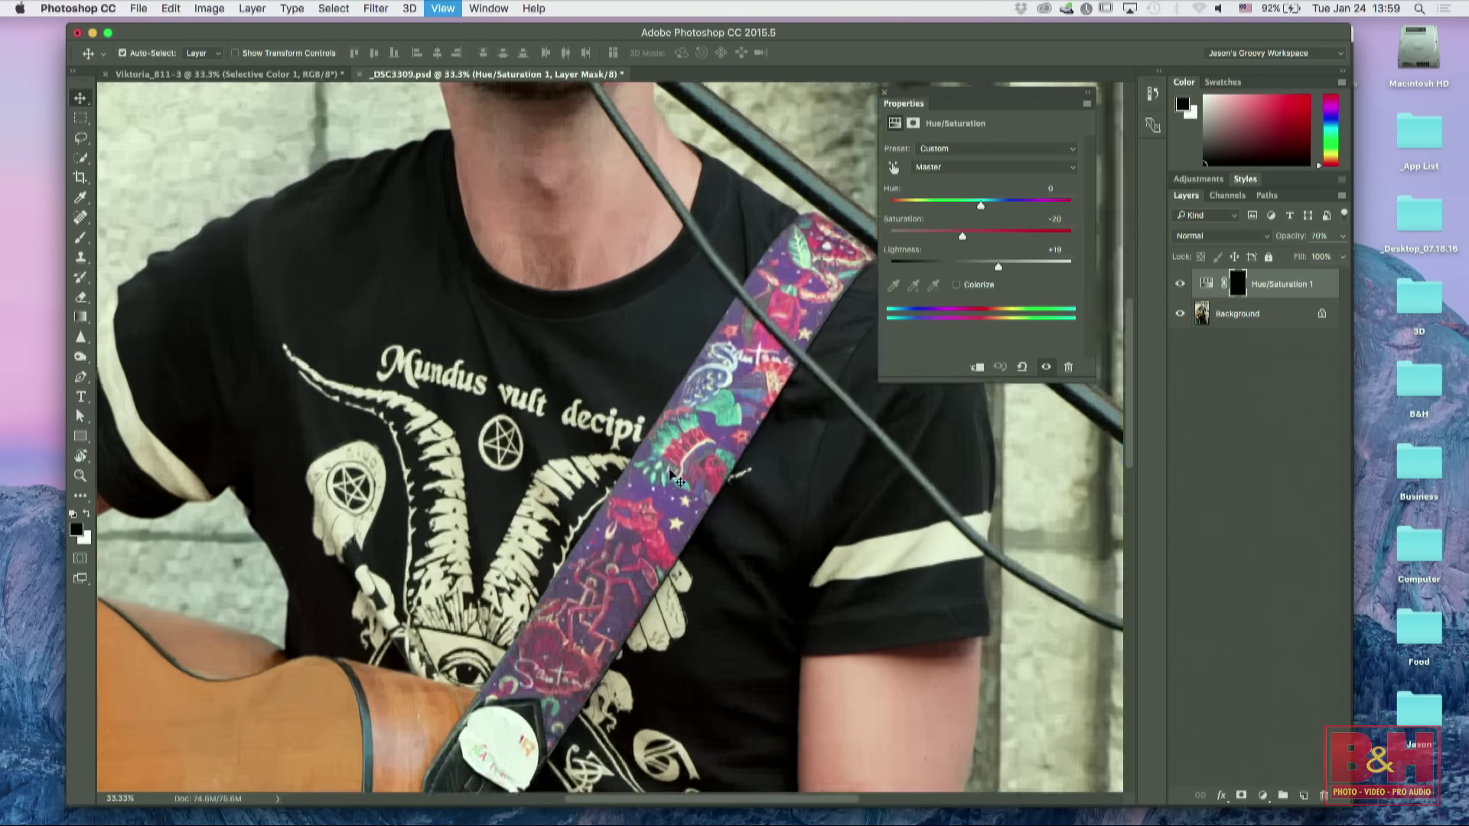
pyautogui.scroll(-5, 826, 507)
pyautogui.hscroll(6, 826, 506)
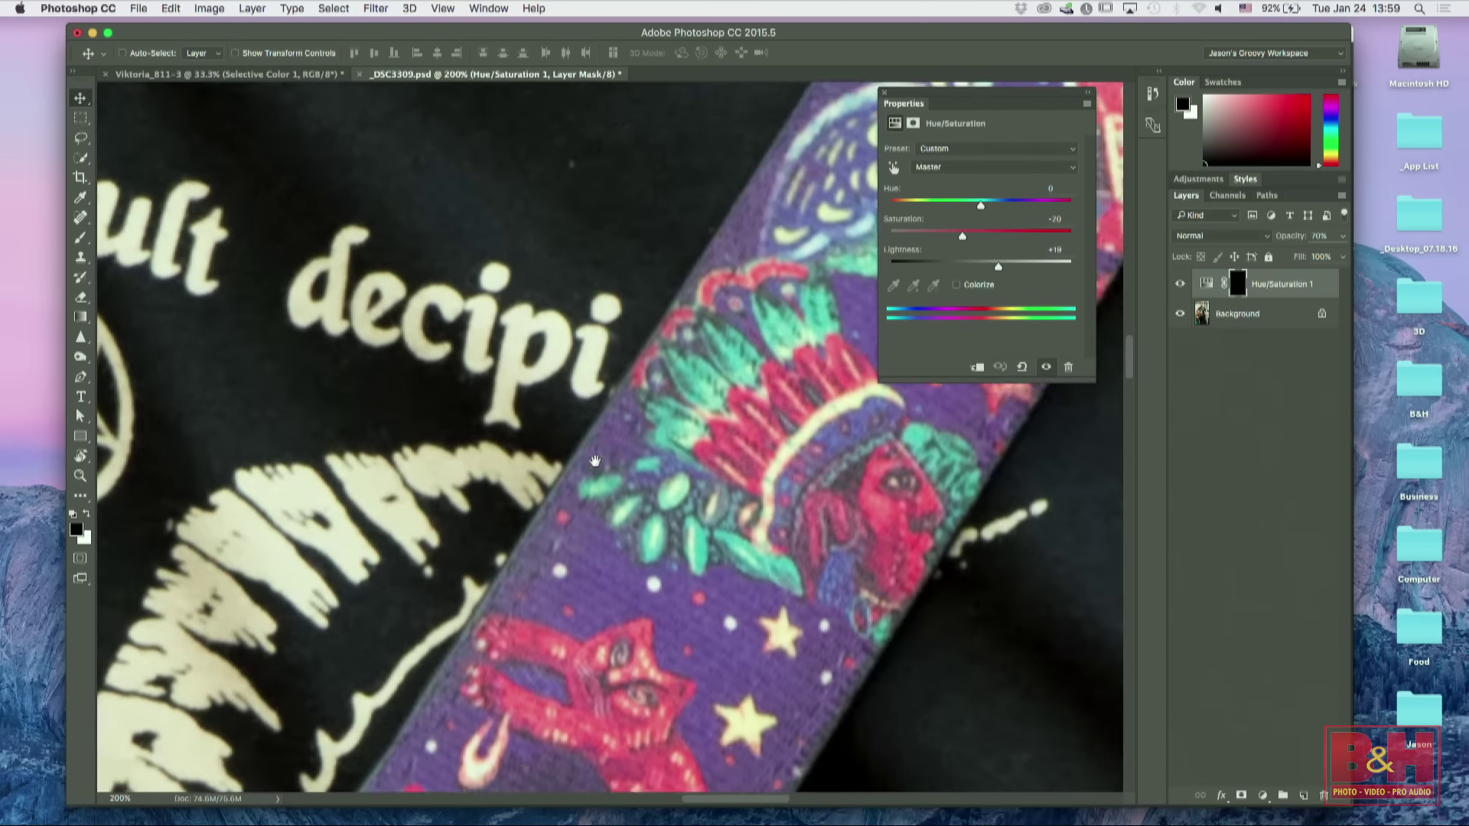
pyautogui.scroll(-3, 586, 532)
pyautogui.hscroll(-2, 585, 532)
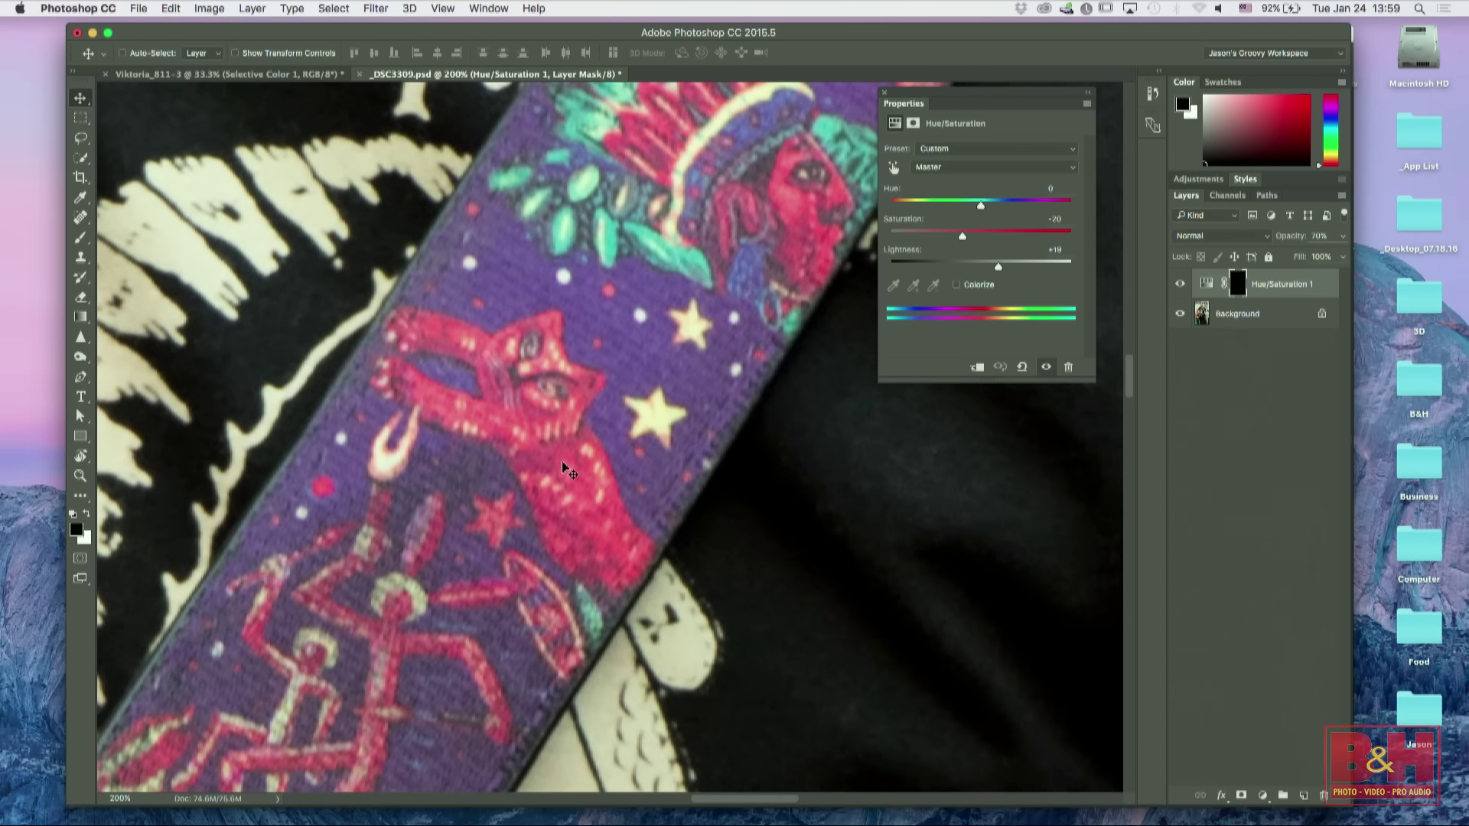
pyautogui.press('l')
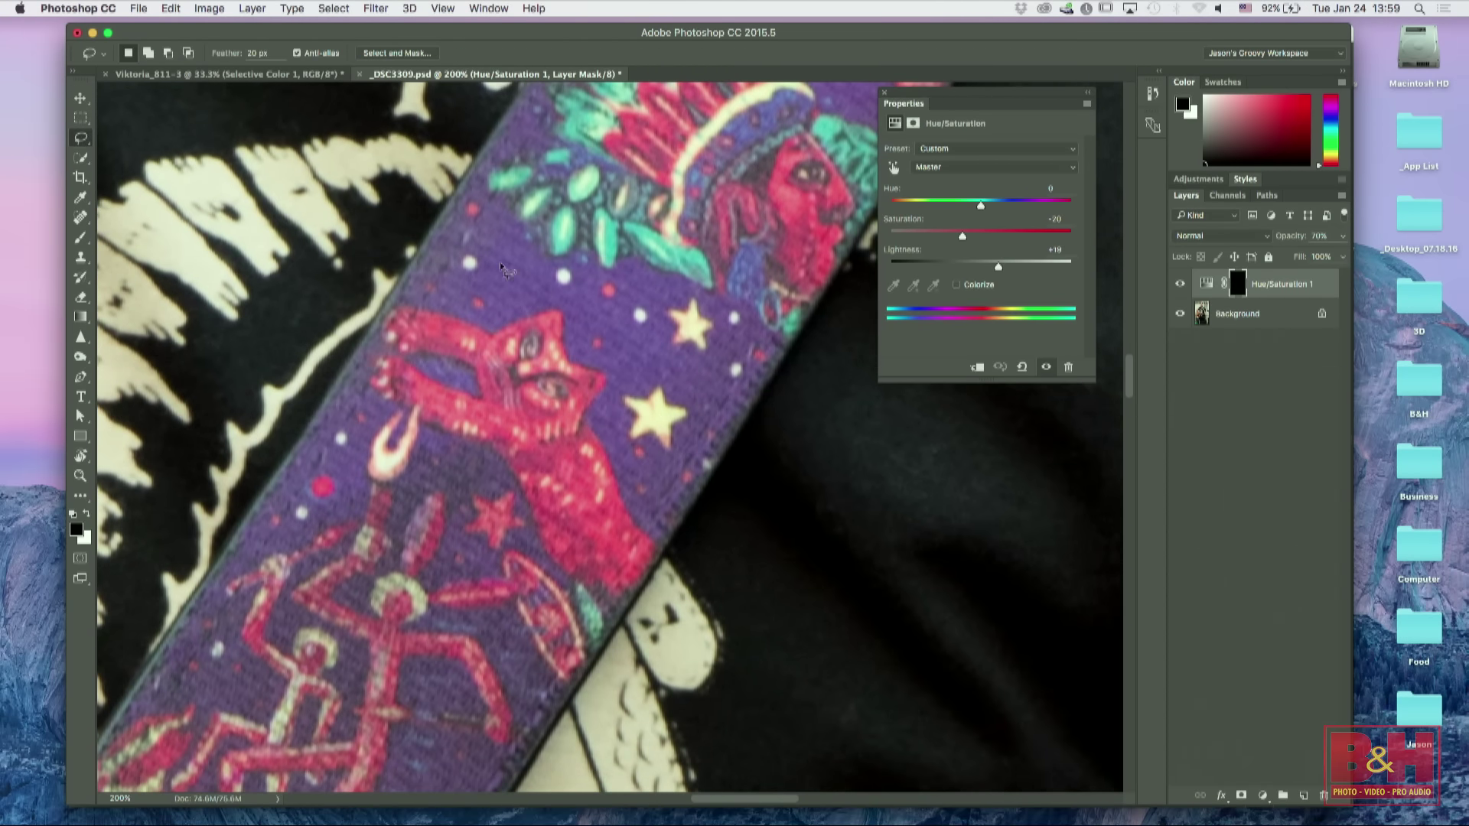
pyautogui.moveTo(396, 309)
pyautogui.mouseDown()
pyautogui.moveTo(489, 334)
pyautogui.moveTo(566, 317)
pyautogui.moveTo(565, 354)
pyautogui.moveTo(608, 382)
pyautogui.moveTo(593, 433)
pyautogui.moveTo(654, 543)
pyautogui.moveTo(614, 600)
pyautogui.moveTo(553, 559)
pyautogui.moveTo(494, 444)
pyautogui.moveTo(378, 391)
pyautogui.moveTo(388, 354)
pyautogui.moveTo(482, 397)
pyautogui.moveTo(473, 367)
pyautogui.moveTo(399, 316)
pyautogui.mouseUp()
# Step: Add a Hue/Saturation adjustment layer for the selected animal figure and shift its hue far negative to recolor it purple
pyautogui.click(1262, 795)
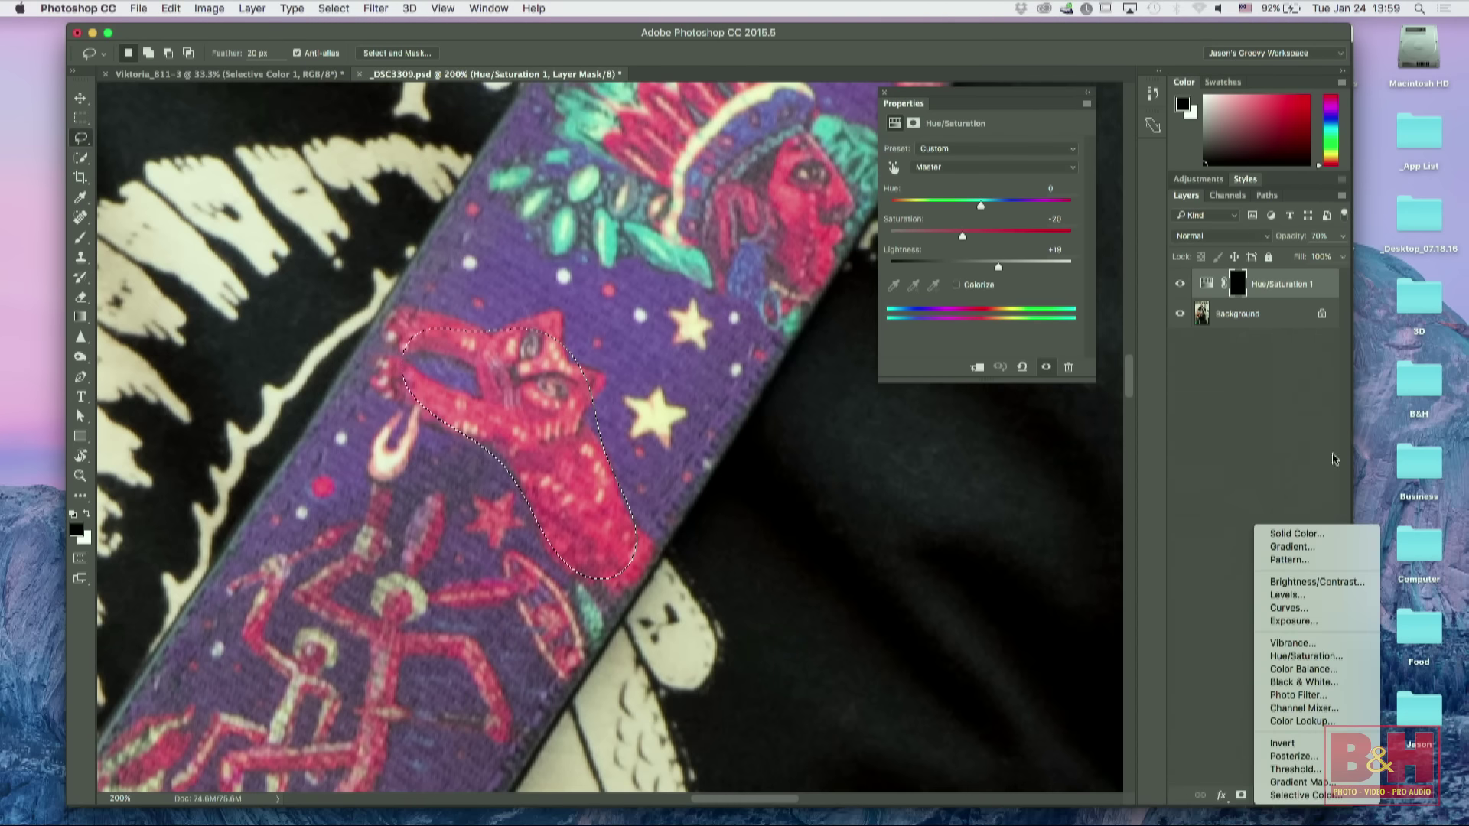
pyautogui.click(1293, 656)
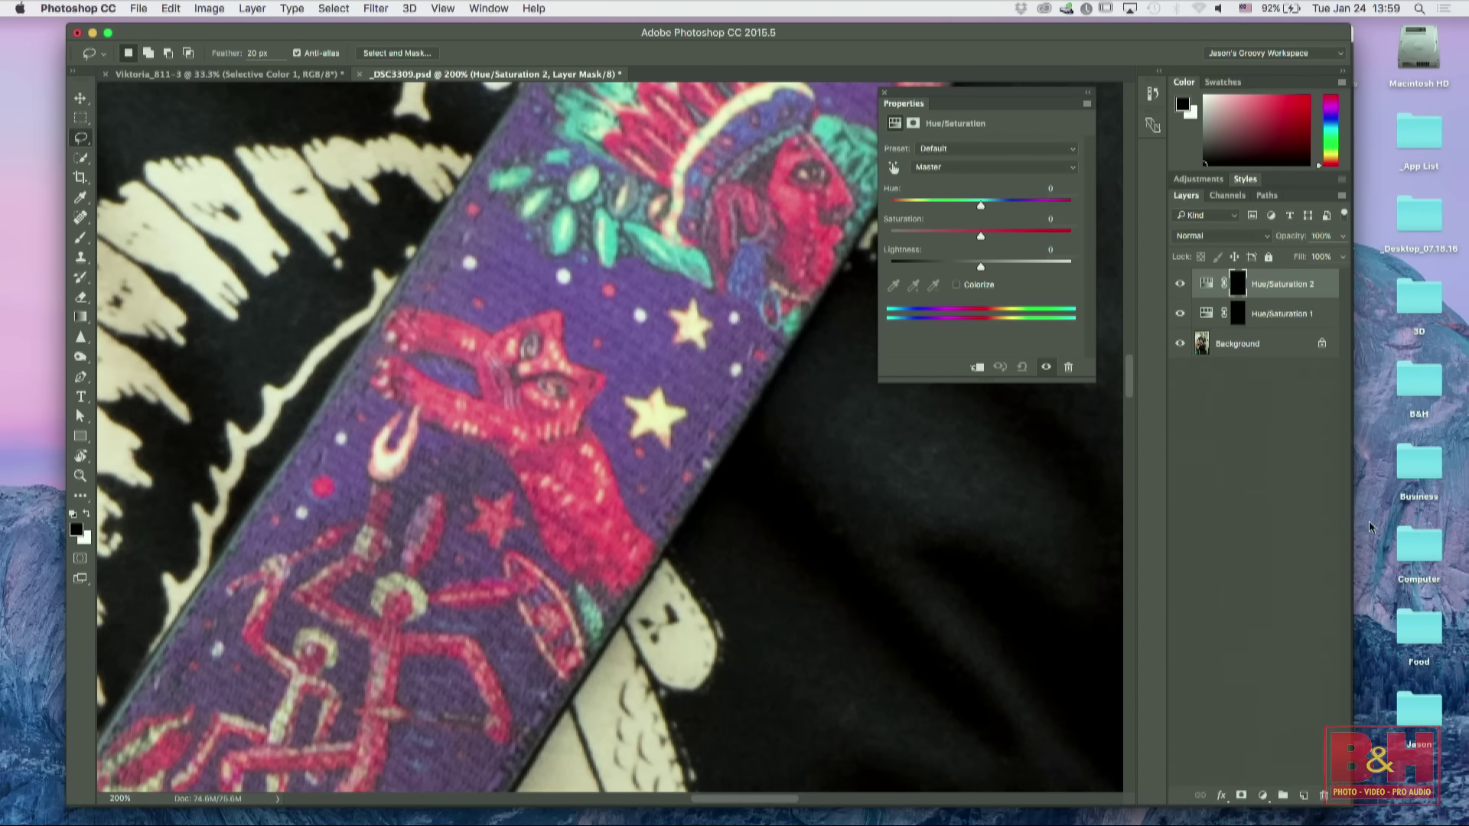
pyautogui.moveTo(981, 205); pyautogui.dragTo(911, 202)
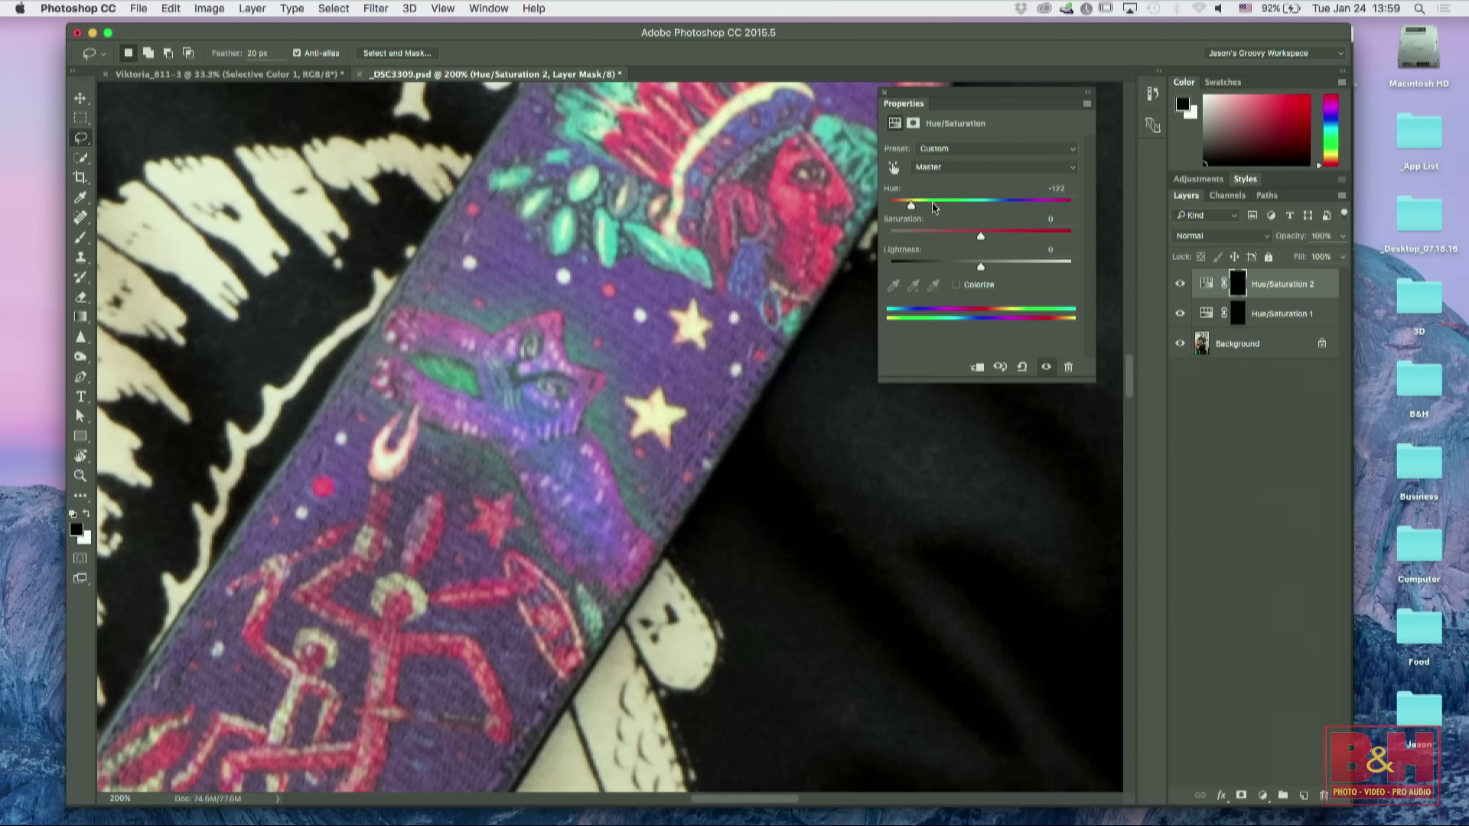
pyautogui.press('super+minus')
pyautogui.press('super+minus')
pyautogui.press('super+minus')
pyautogui.press('super+minus')
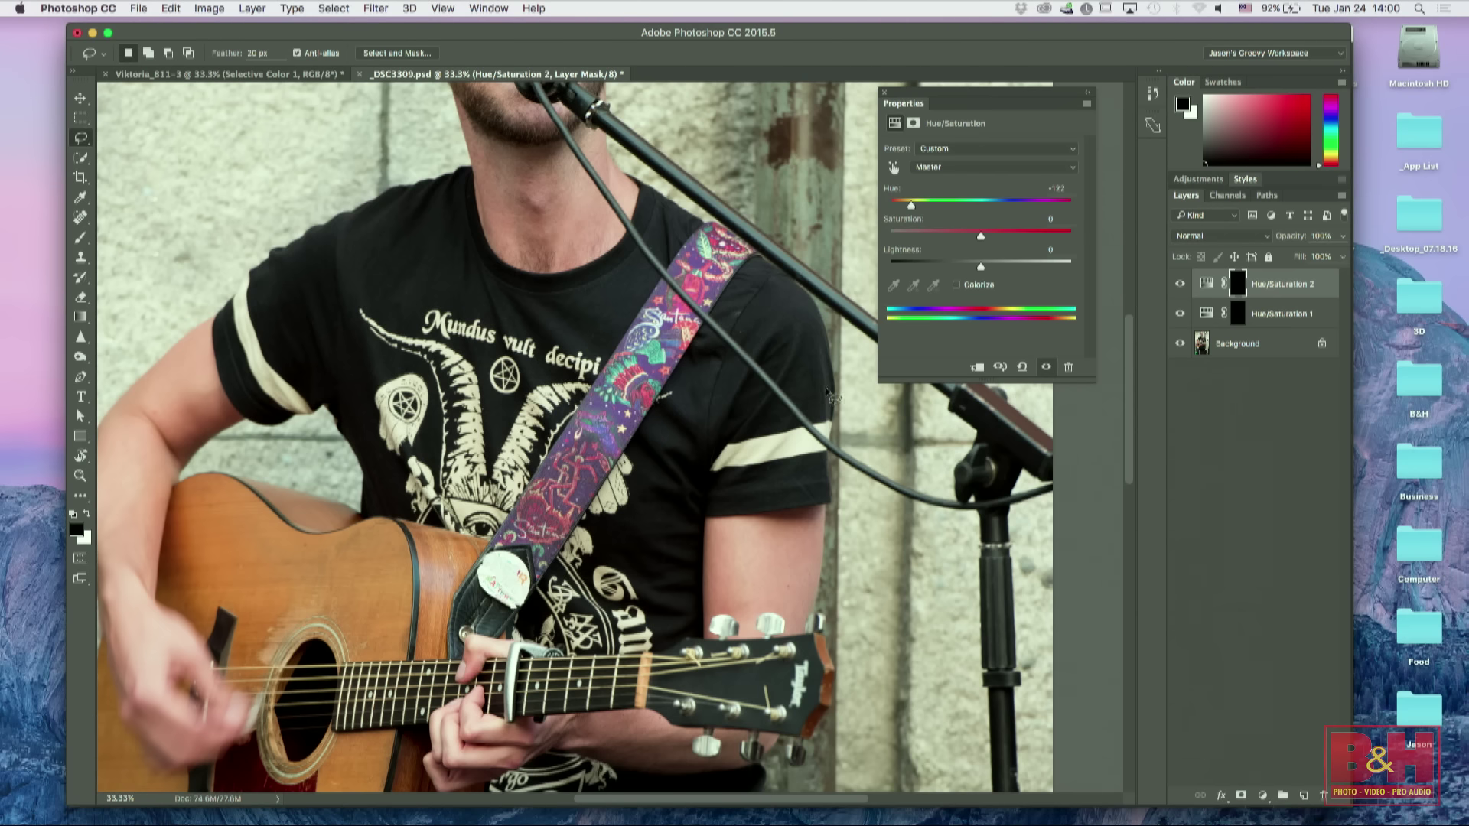
# Step: Switch to Bridge and open the close-up face portrait TIFF from the Class 1 of 4 folder in Photoshop
pyautogui.press('super+Tab')
pyautogui.press('super+Tab')
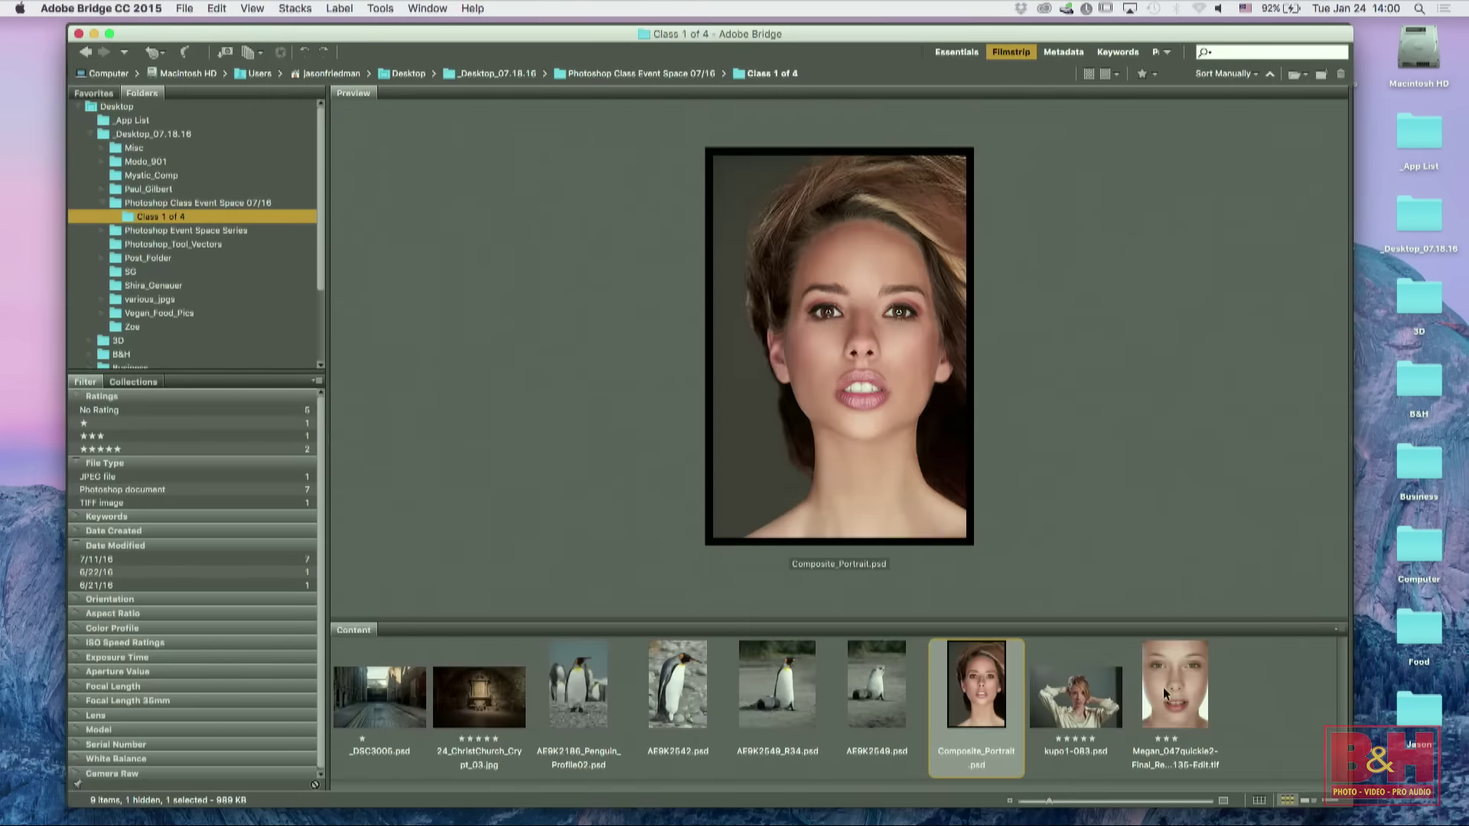
pyautogui.doubleClick(1164, 692)
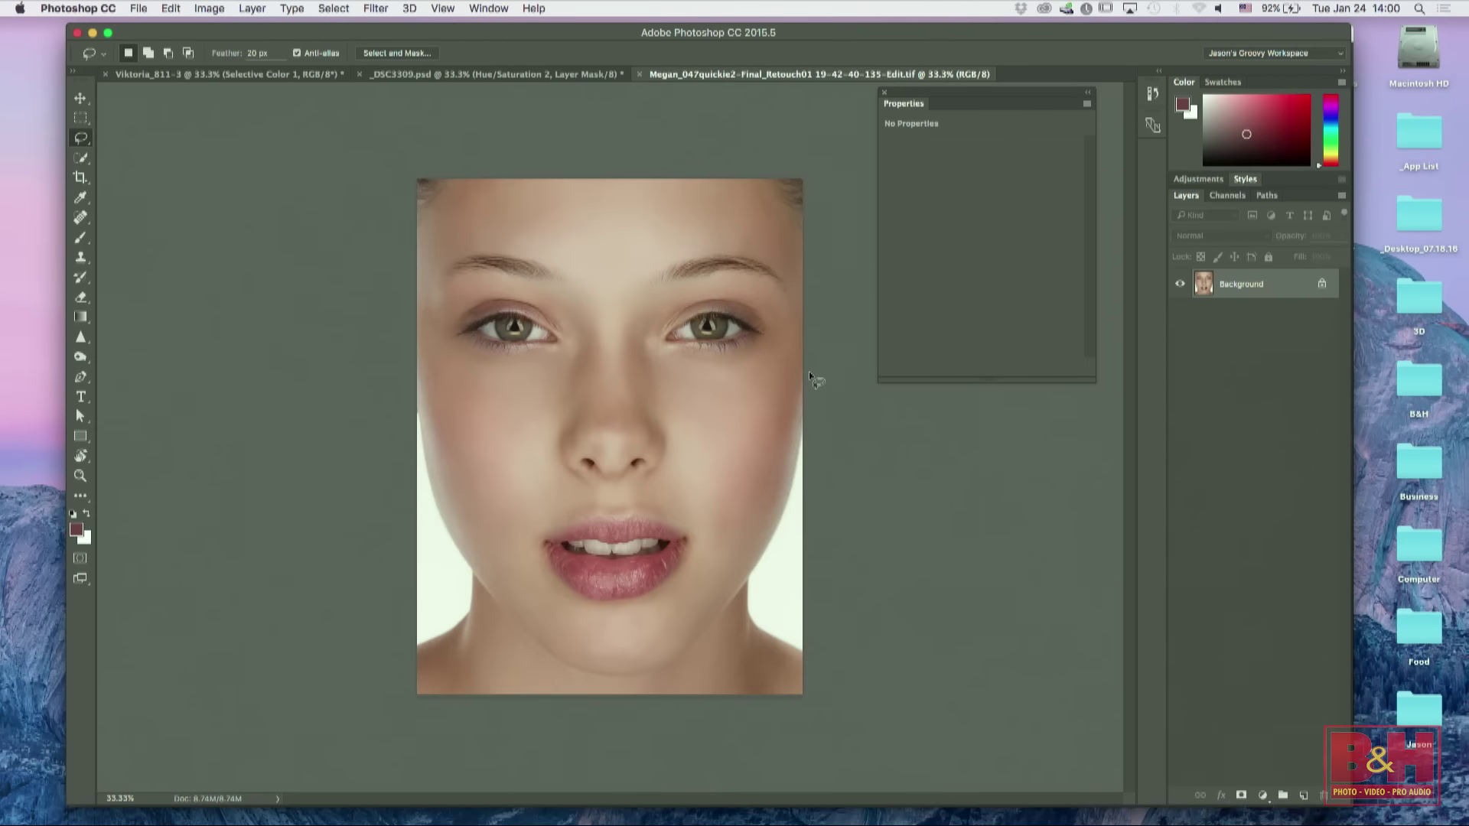
# Step: Lasso the eye on the image's right side with a 20 px feather, copy it to a new layer and check its soft edge without the background
pyautogui.press('super+equal')
pyautogui.press('super+equal')
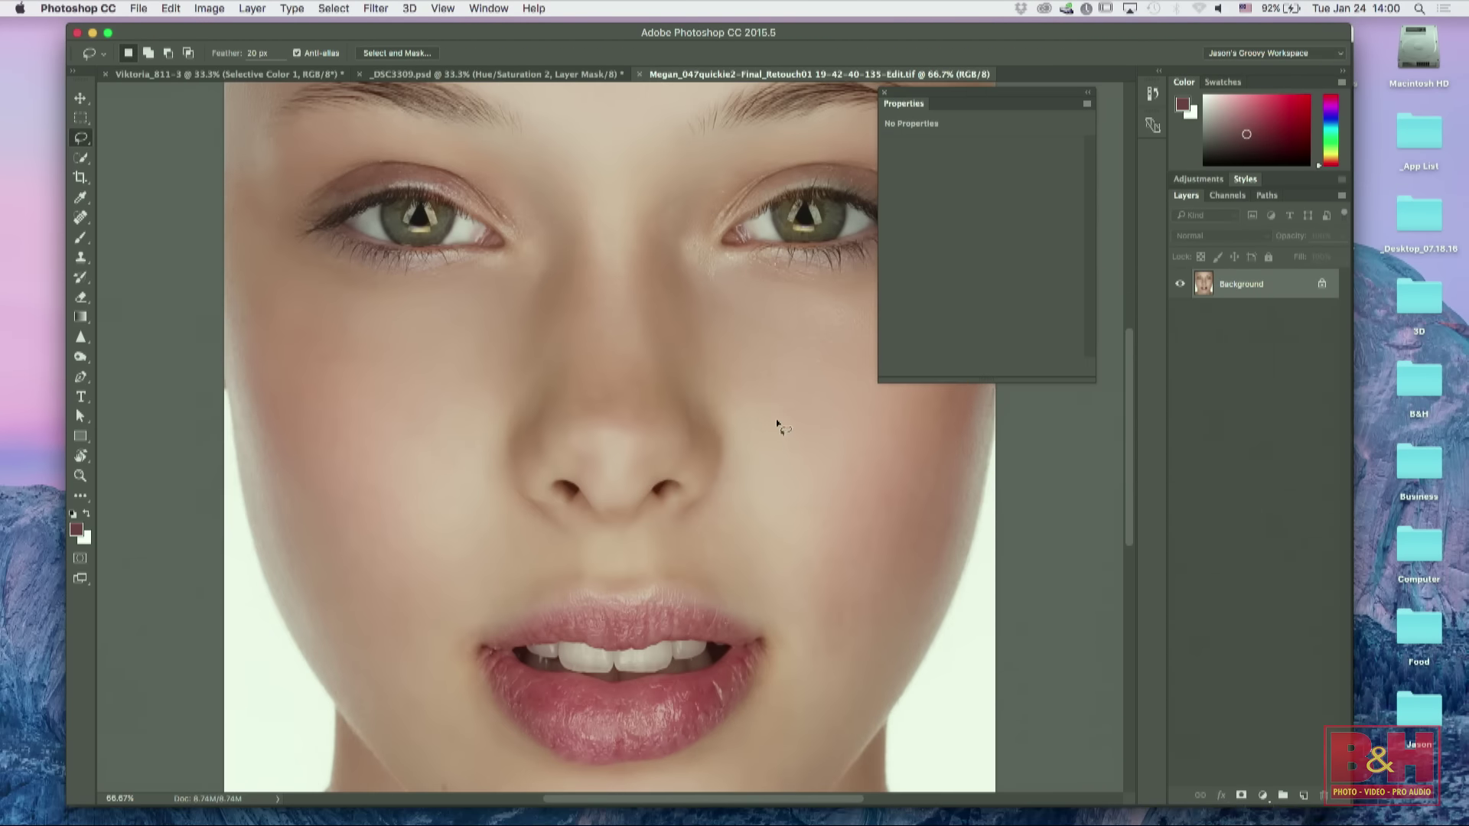
pyautogui.moveTo(642, 474); pyautogui.dragTo(629, 542)
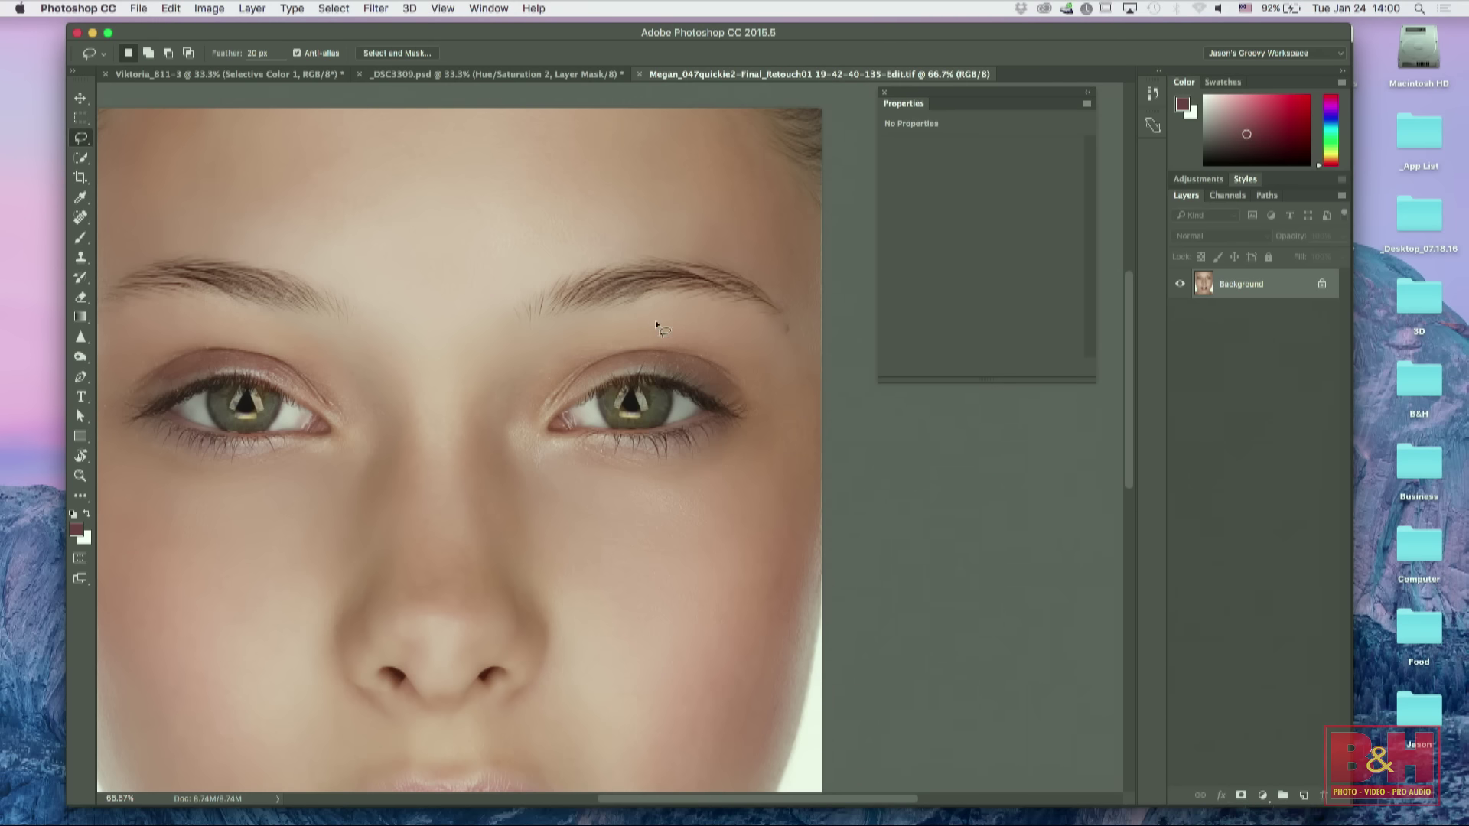
pyautogui.moveTo(522, 515)
pyautogui.mouseDown()
pyautogui.moveTo(648, 561)
pyautogui.moveTo(758, 487)
pyautogui.mouseUp()
pyautogui.moveTo(737, 319); pyautogui.dragTo(741, 323)
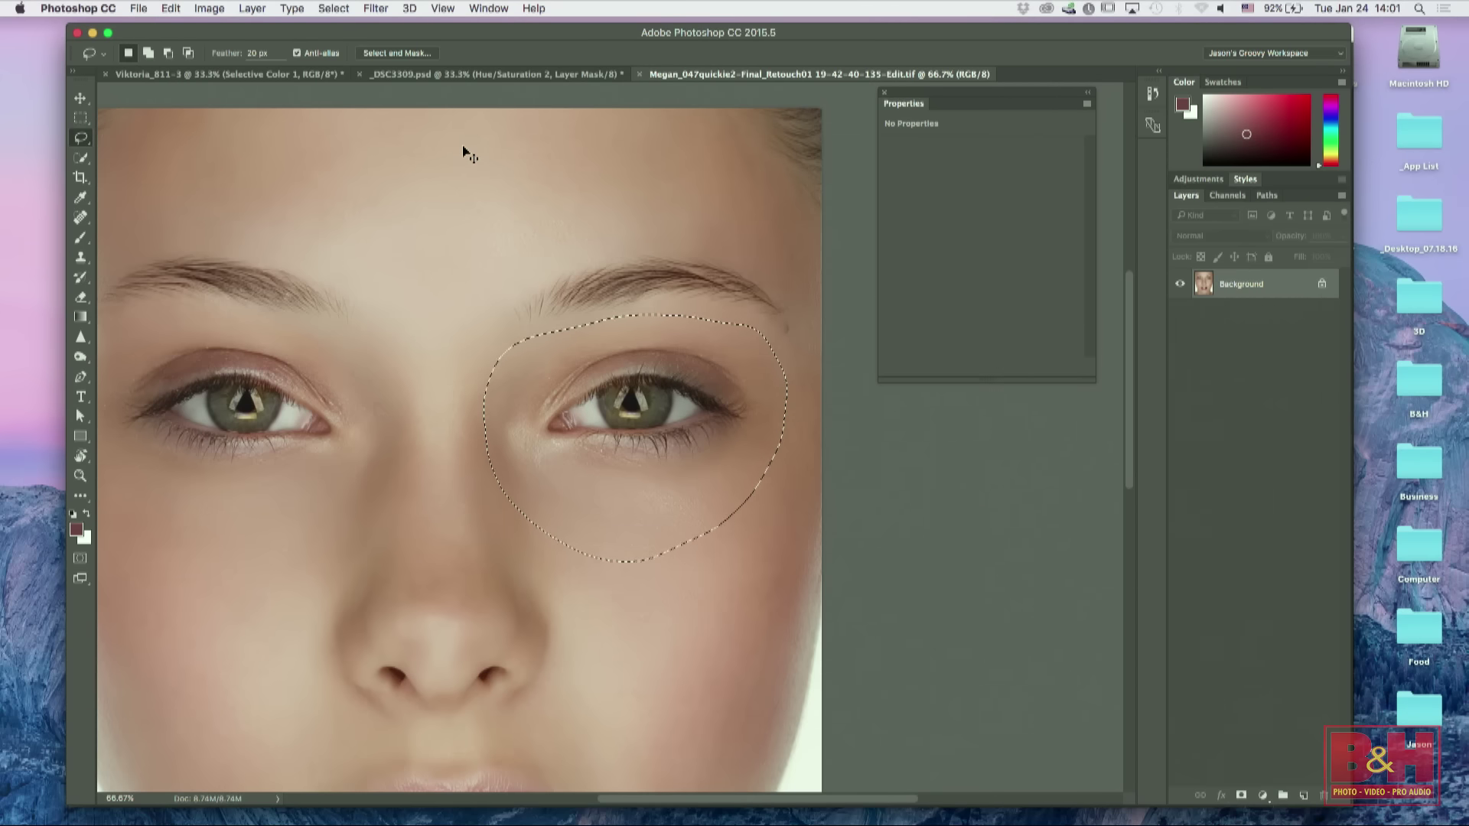
pyautogui.press('super+j')
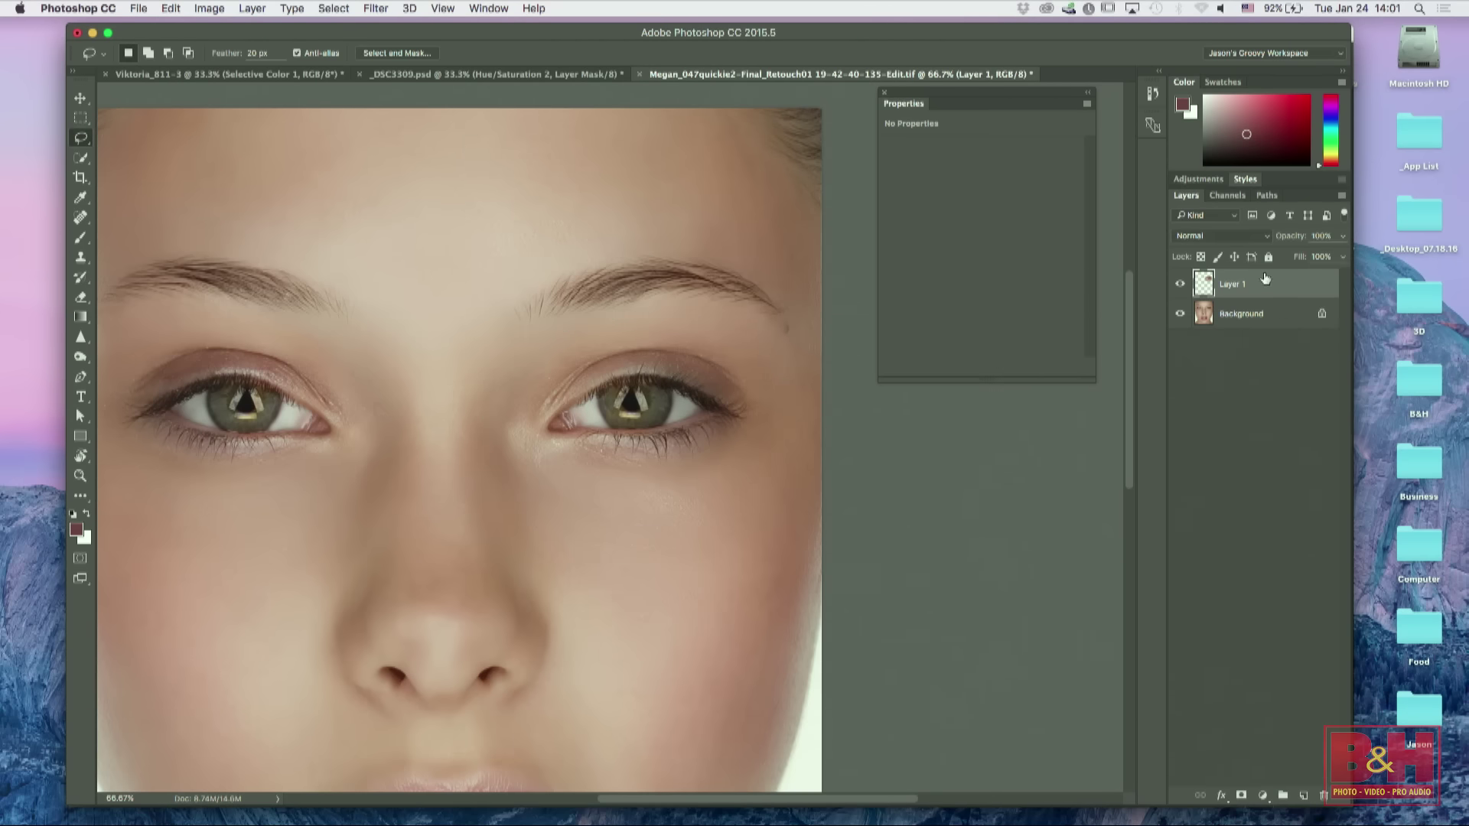
pyautogui.click(1180, 314)
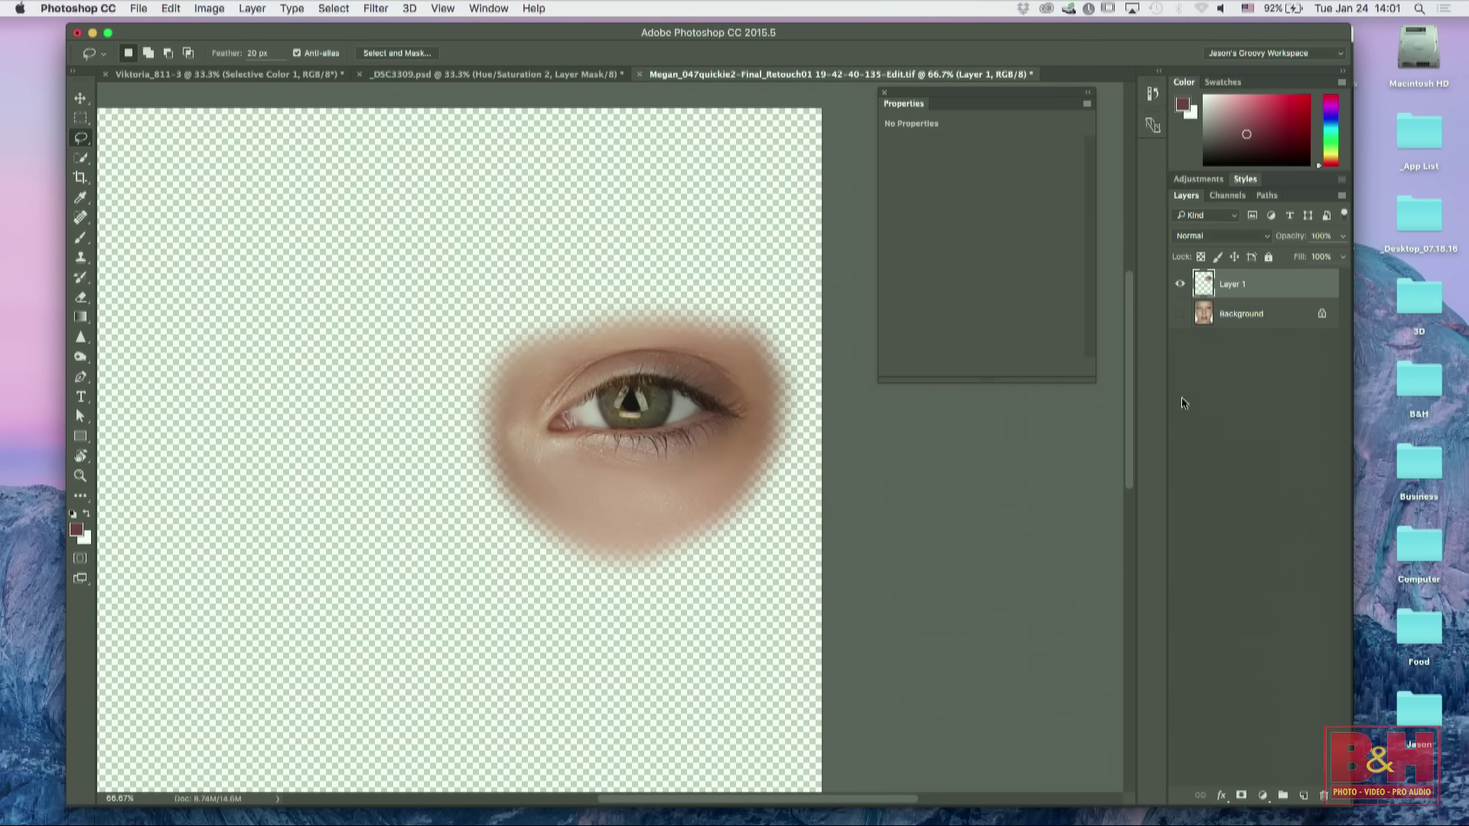
pyautogui.click(1180, 314)
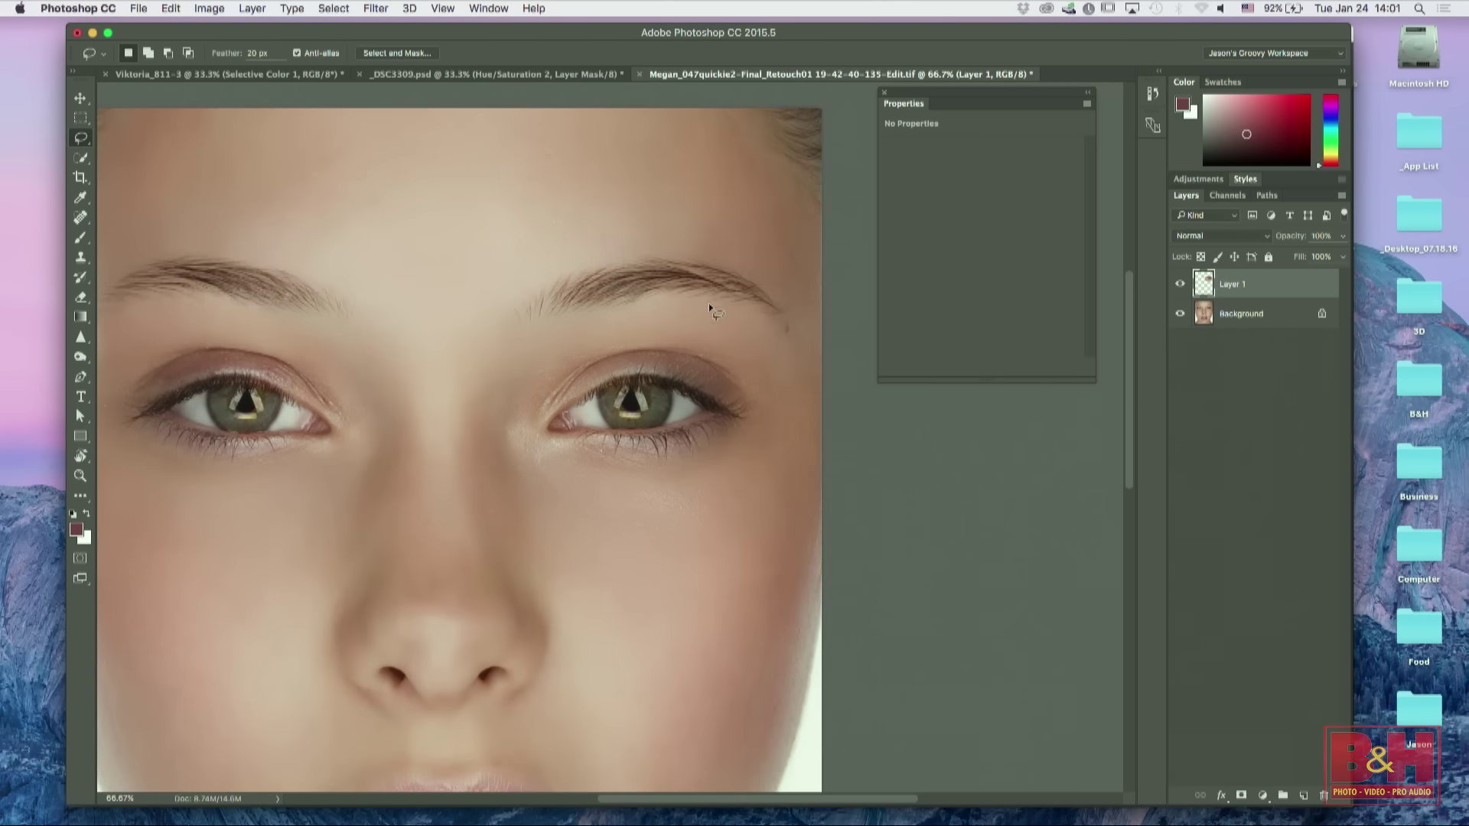
# Step: Warp the copied eye layer, raising its inner corner and pulling in the lower corners of the grid so the eye tilts
pyautogui.press('super+t')
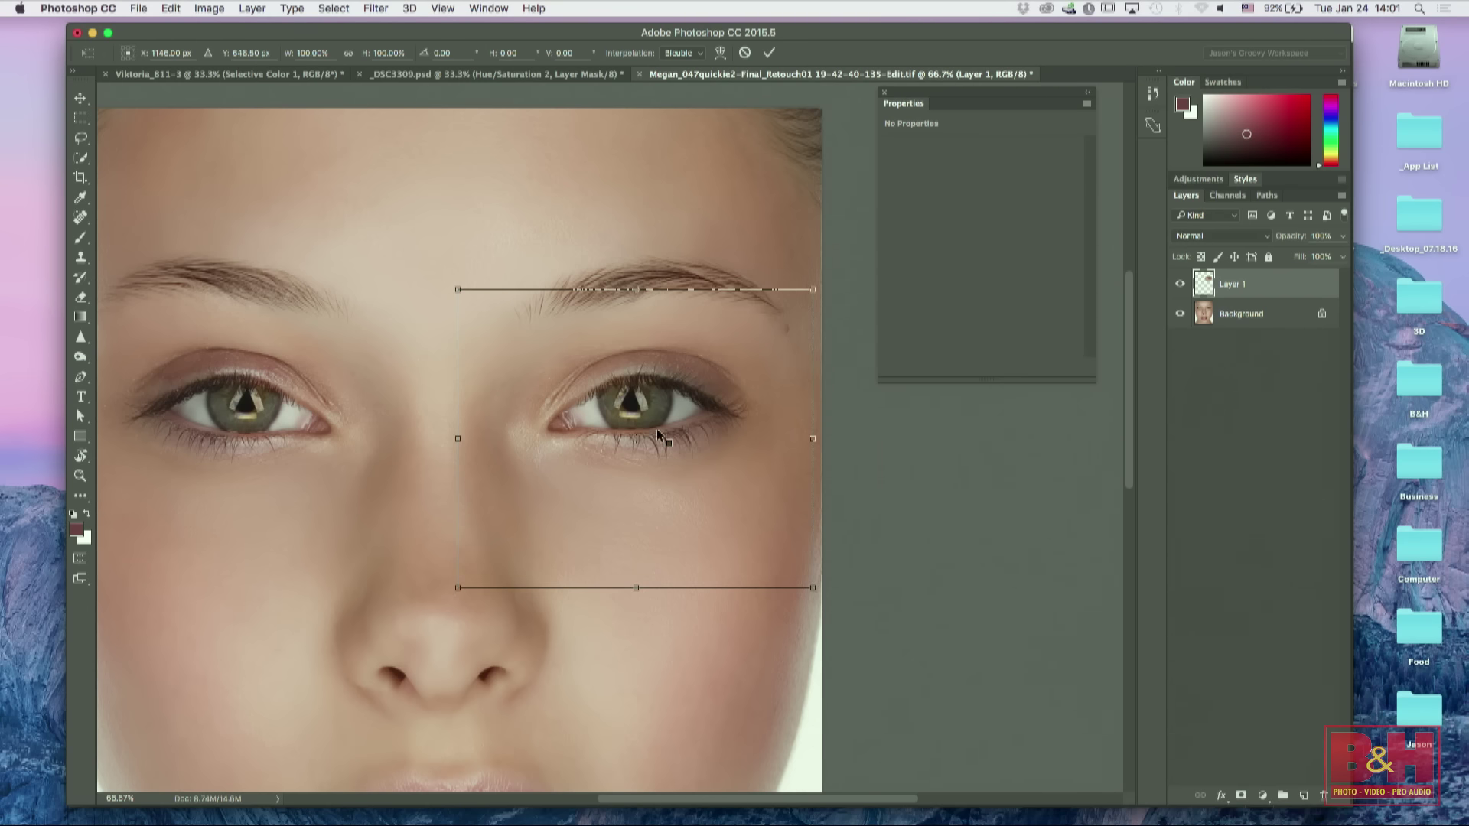
pyautogui.rightClick(668, 482)
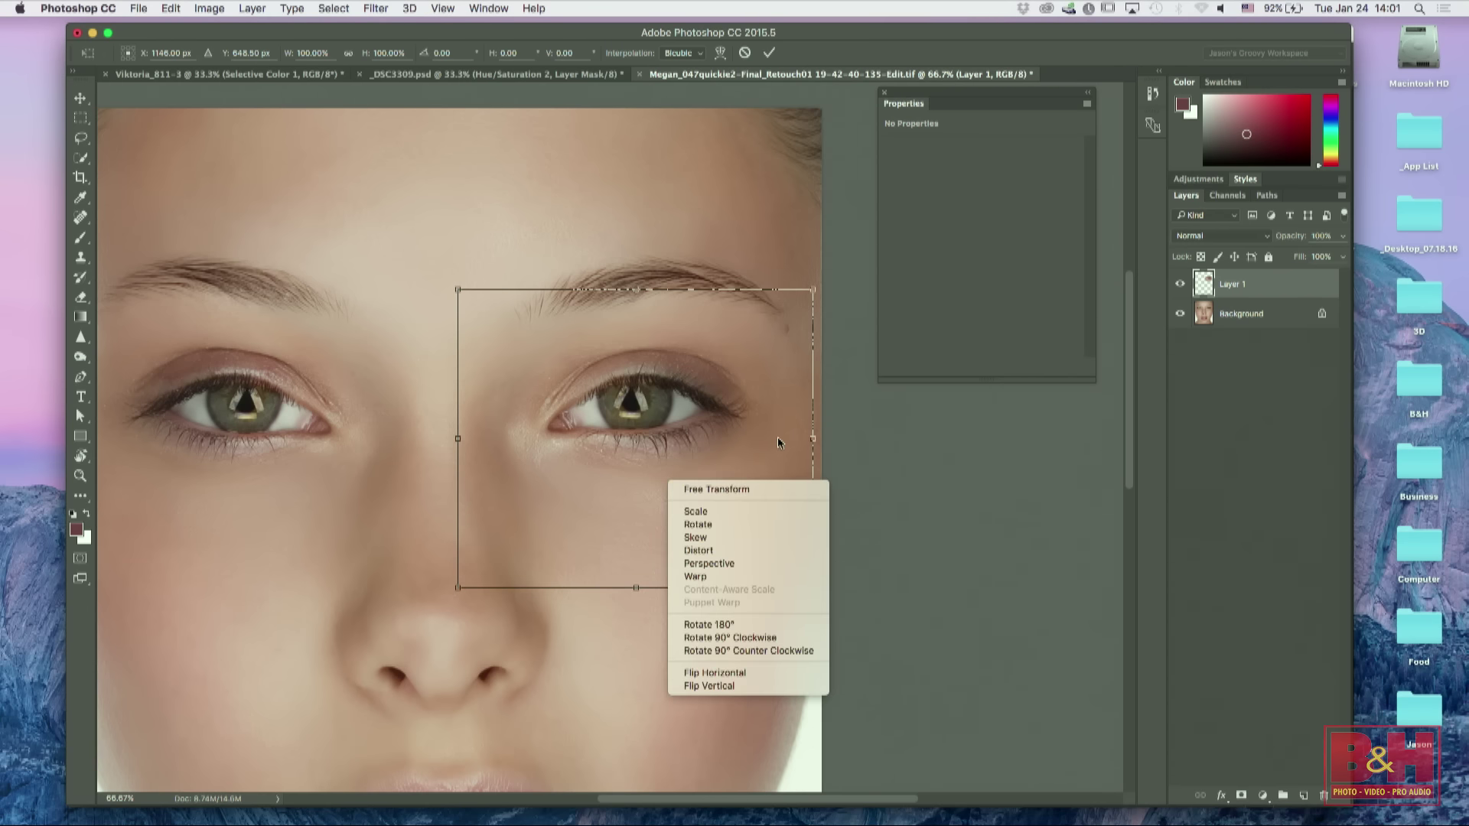
pyautogui.click(705, 578)
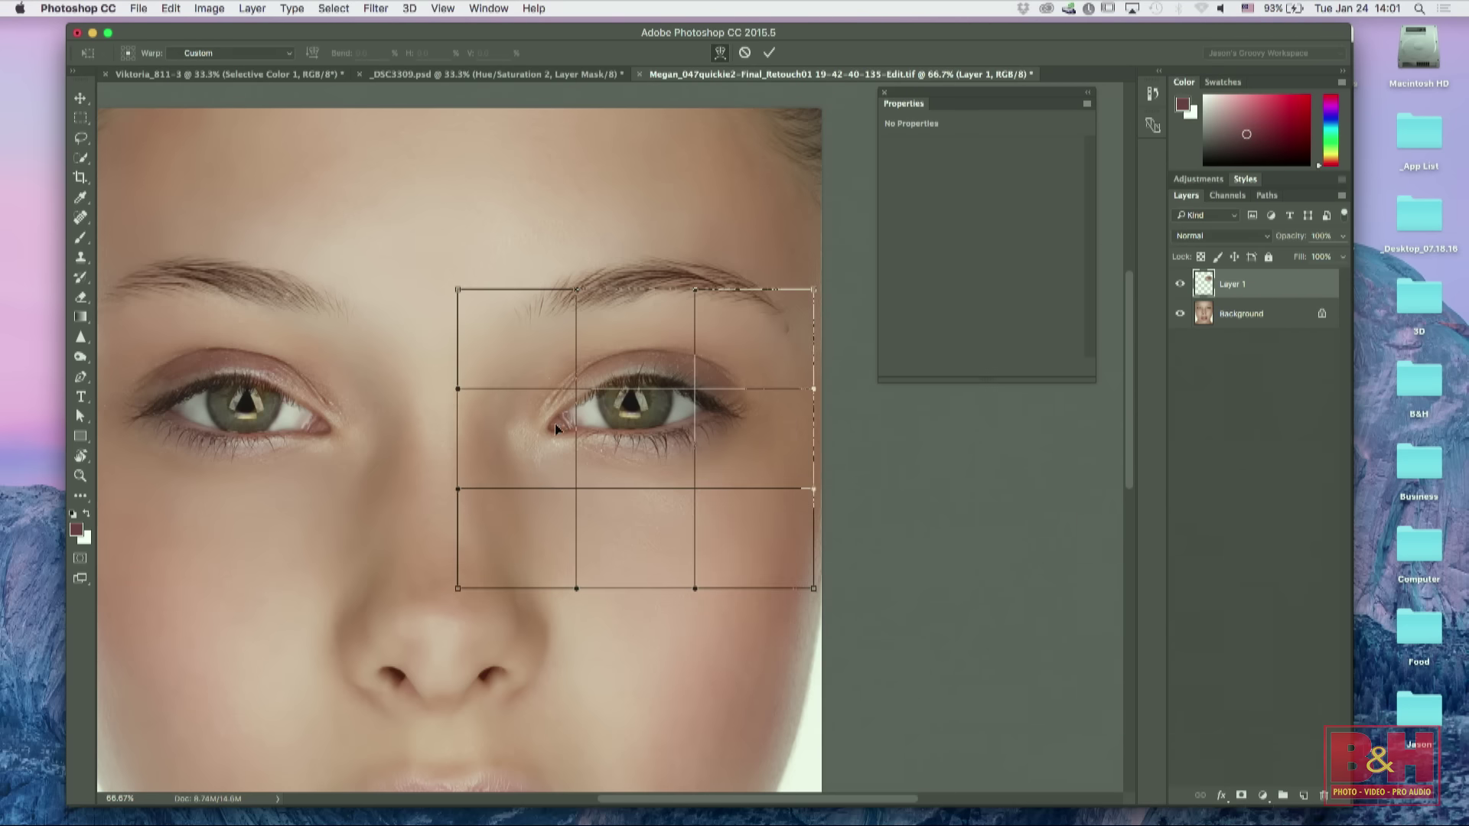
pyautogui.moveTo(556, 426); pyautogui.dragTo(662, 418)
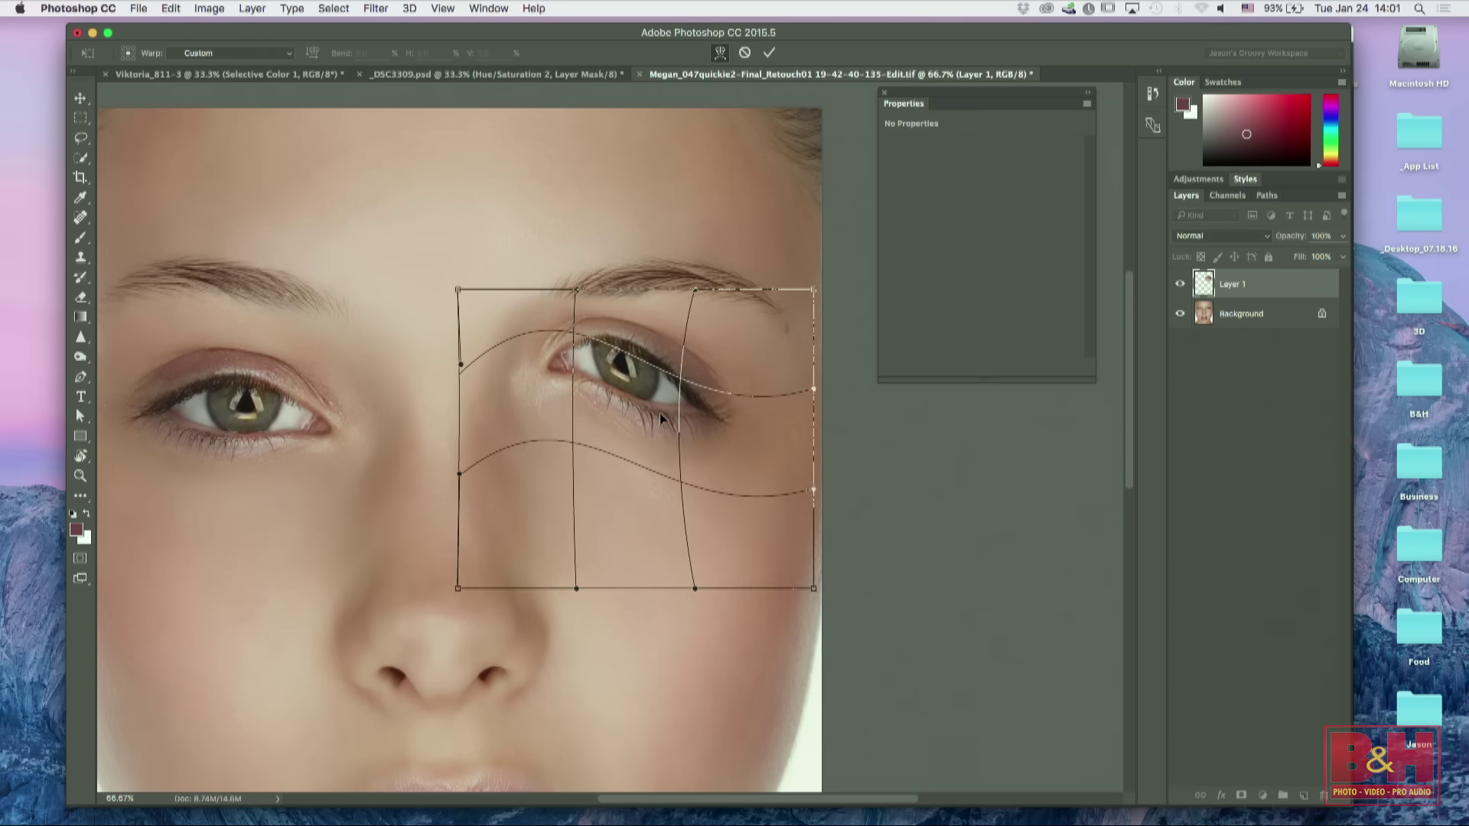
pyautogui.moveTo(813, 590); pyautogui.dragTo(765, 522)
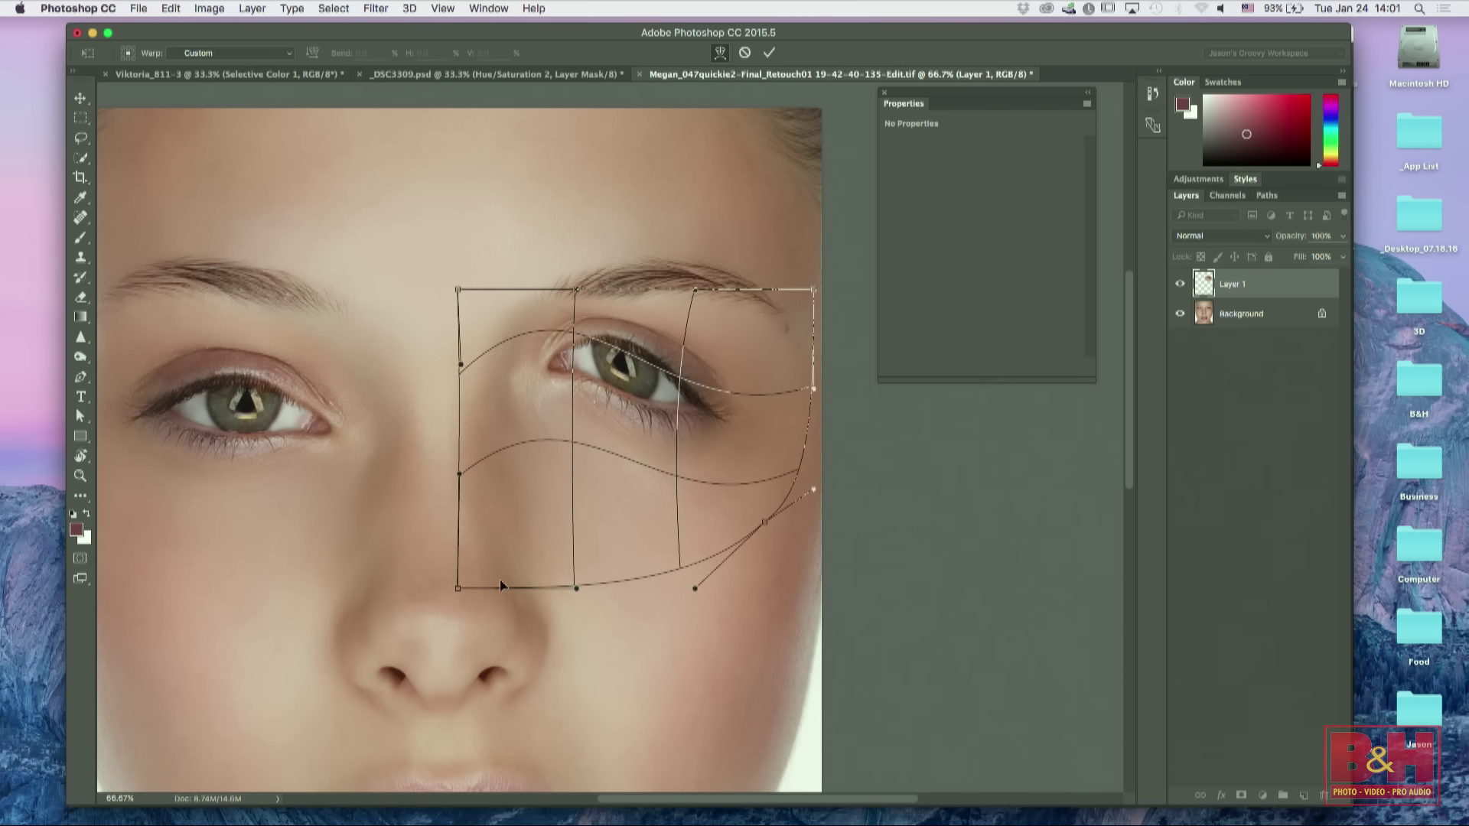
pyautogui.moveTo(457, 588); pyautogui.dragTo(491, 423)
pyautogui.moveTo(624, 436)
pyautogui.mouseDown()
pyautogui.moveTo(626, 421)
pyautogui.moveTo(631, 450)
pyautogui.mouseUp()
pyautogui.click(769, 52)
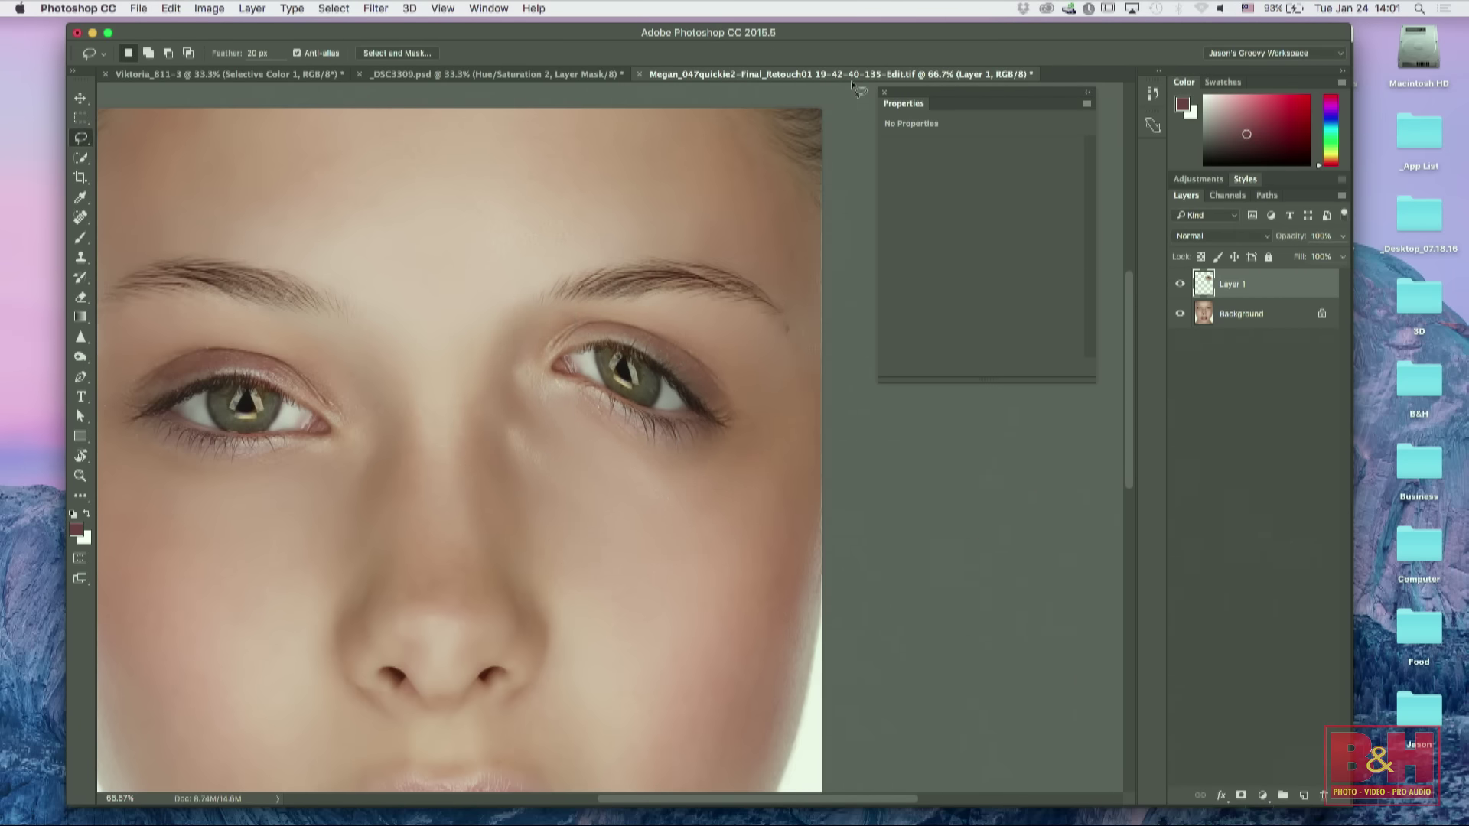
# Step: Duplicate the portrait with its warped eye layer as a separate document, keeping the default copy name
pyautogui.press('super+minus')
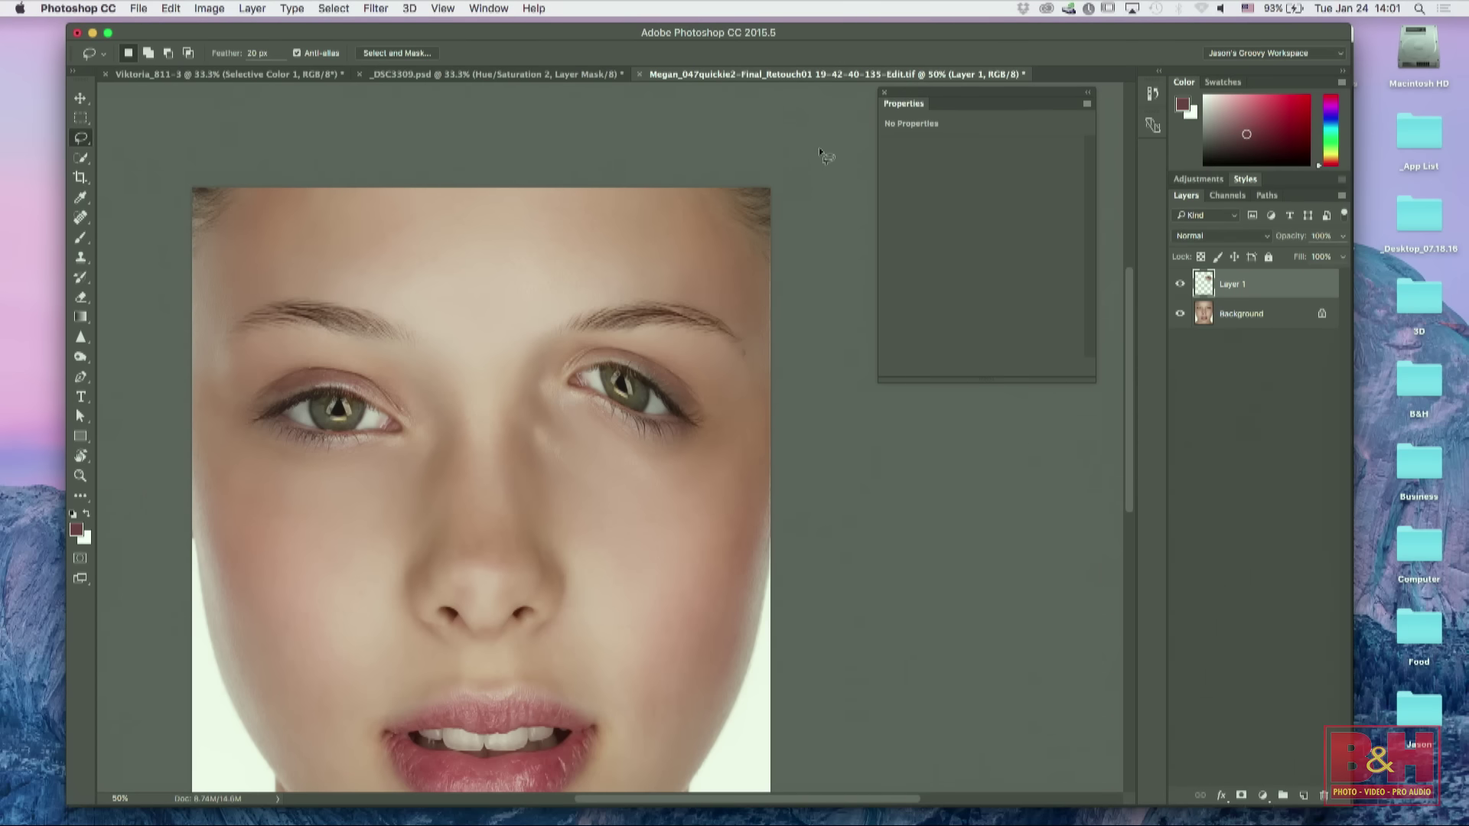
pyautogui.press('super+equal')
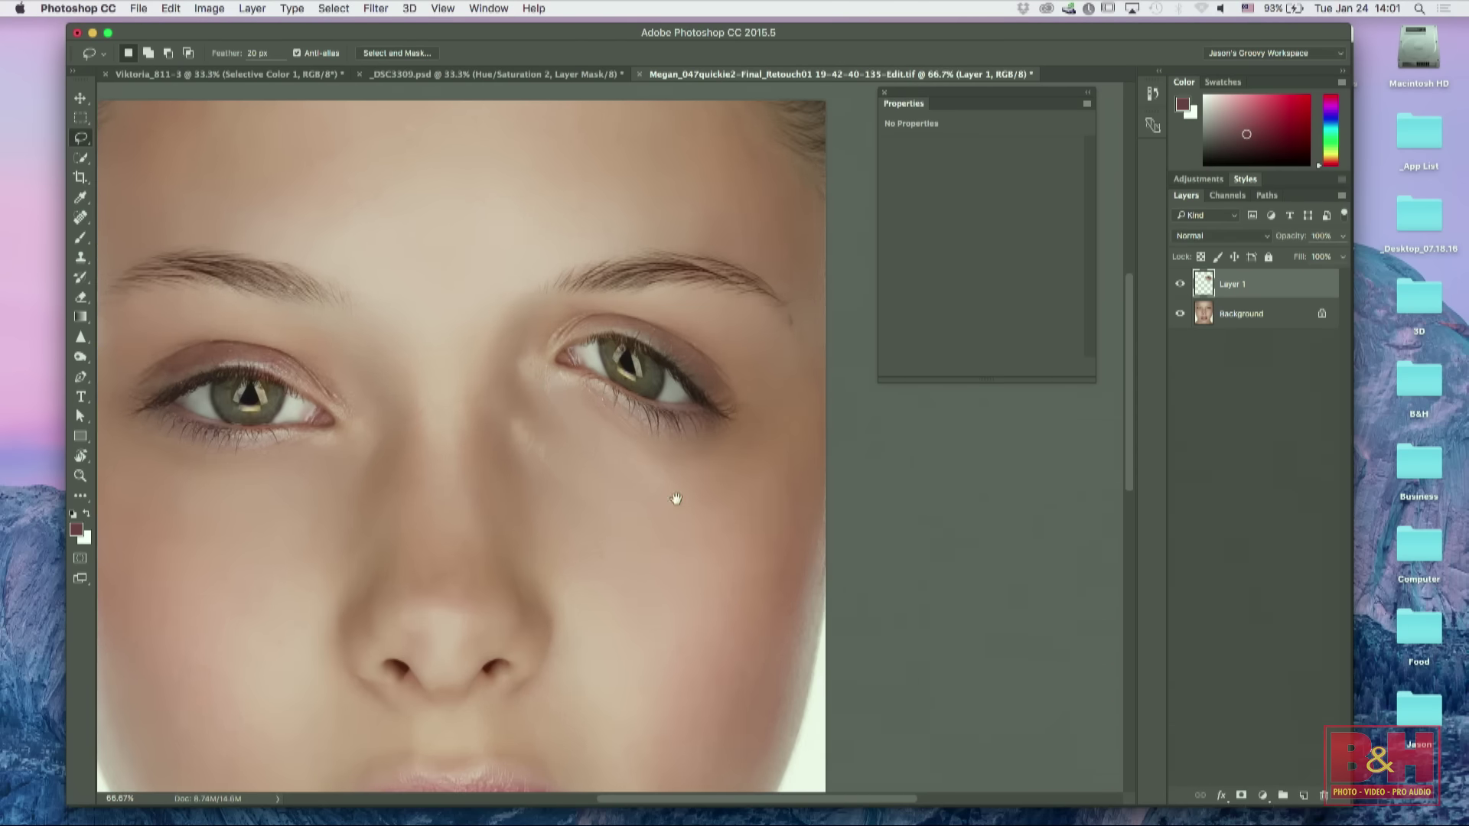
pyautogui.hscroll(-5, 515, 485)
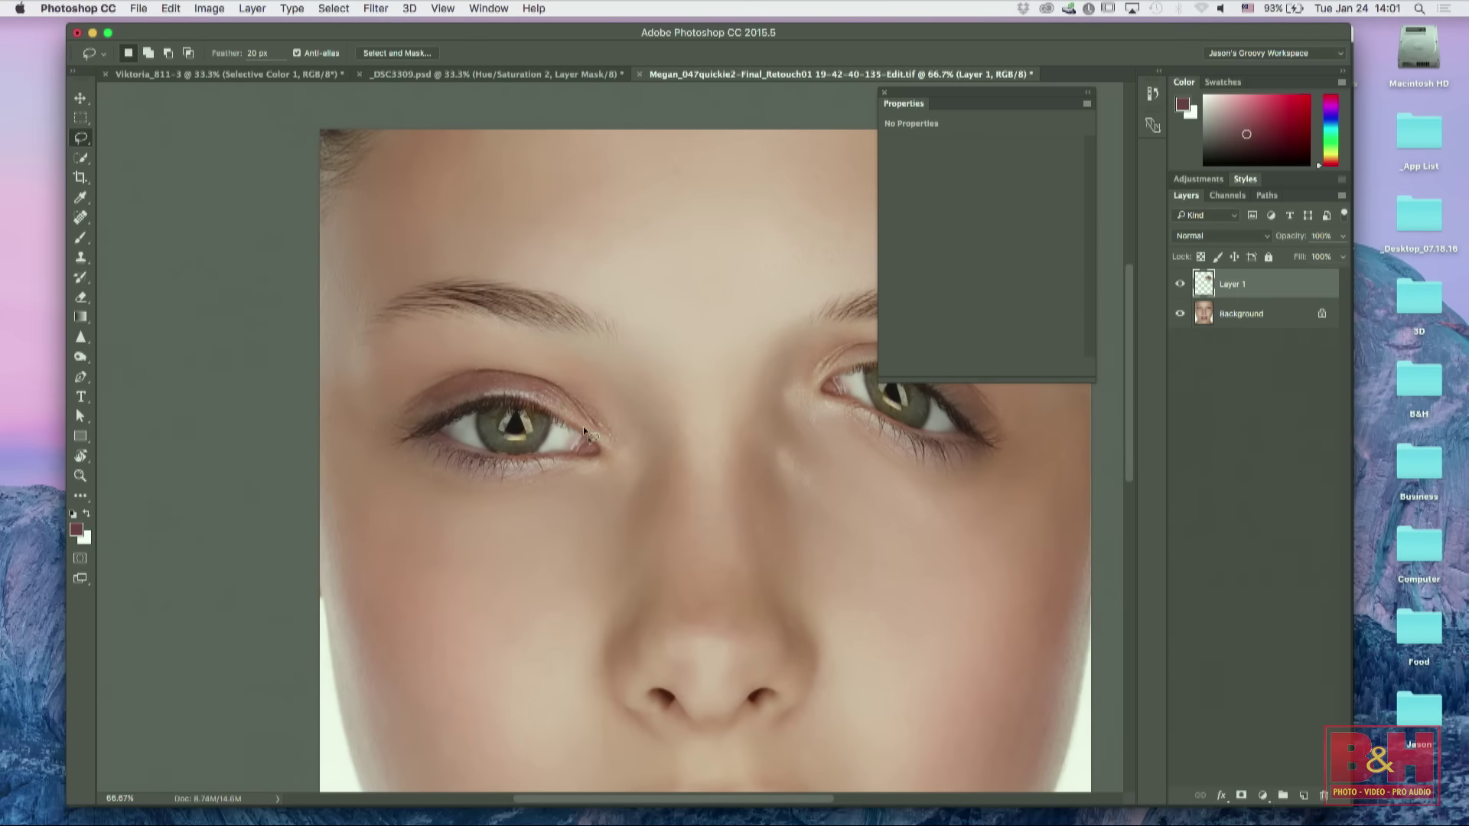
pyautogui.moveTo(662, 436); pyautogui.dragTo(508, 447)
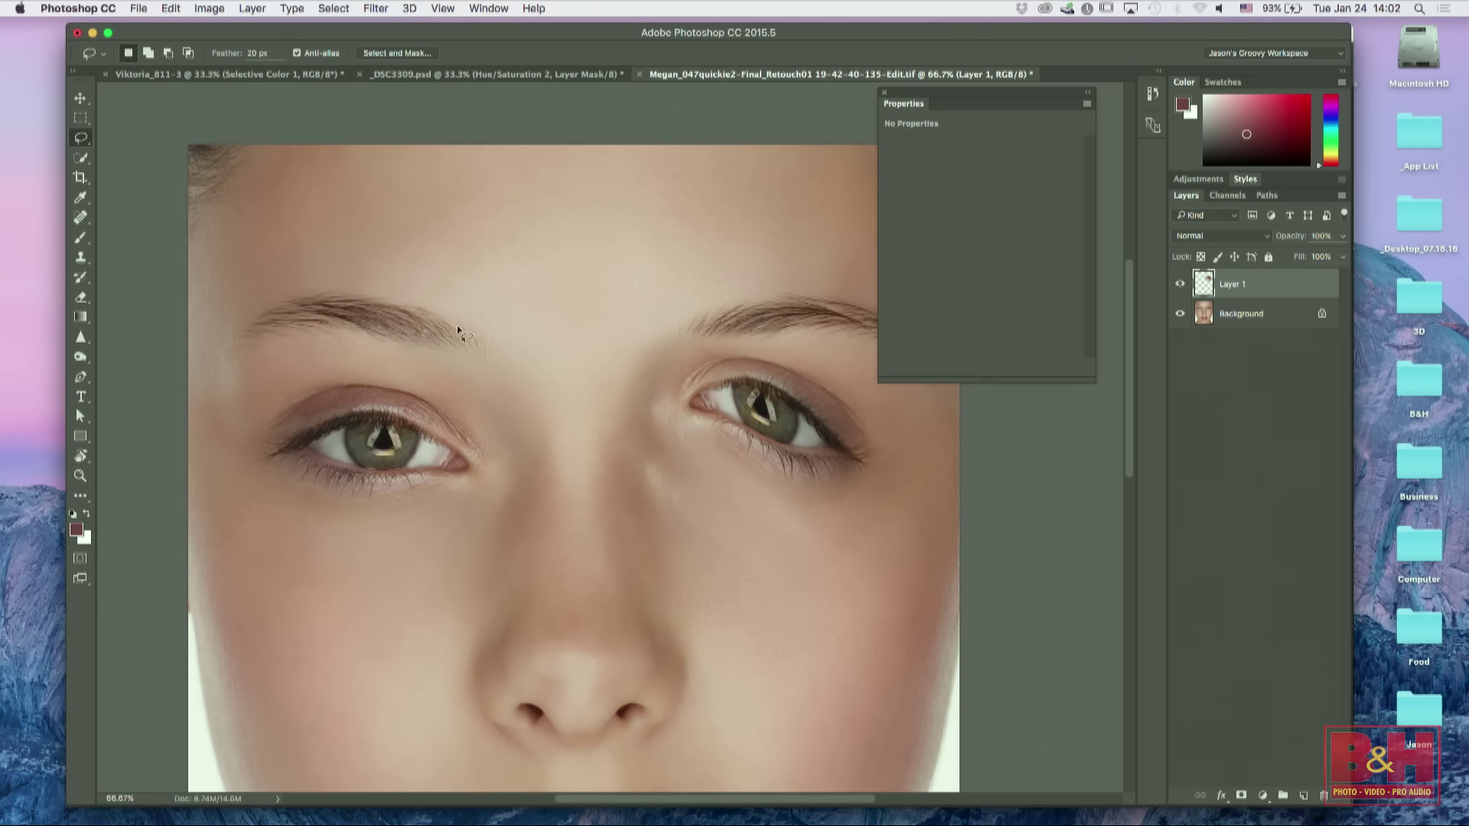
pyautogui.click(1289, 315)
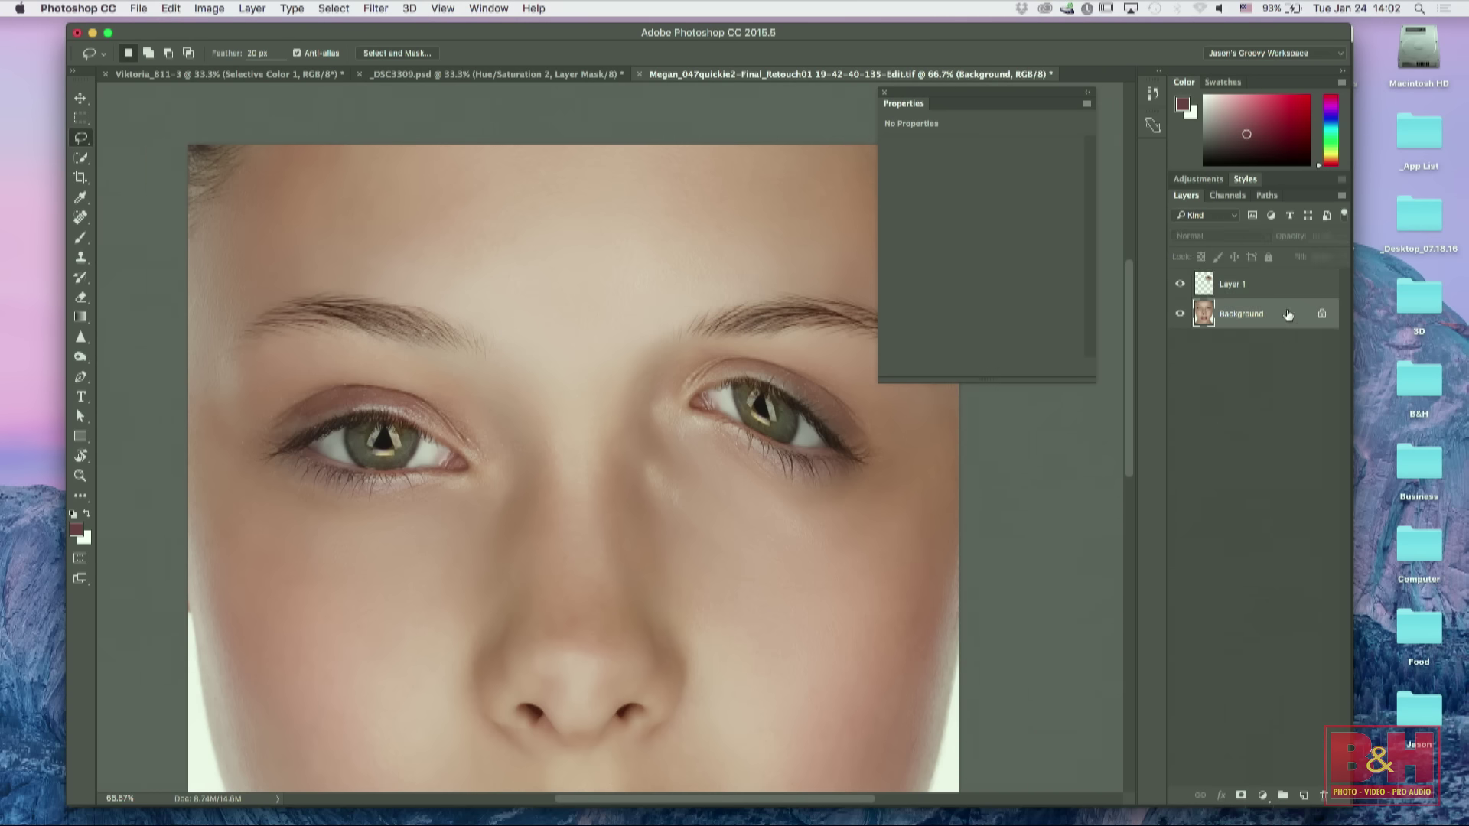
pyautogui.click(210, 9)
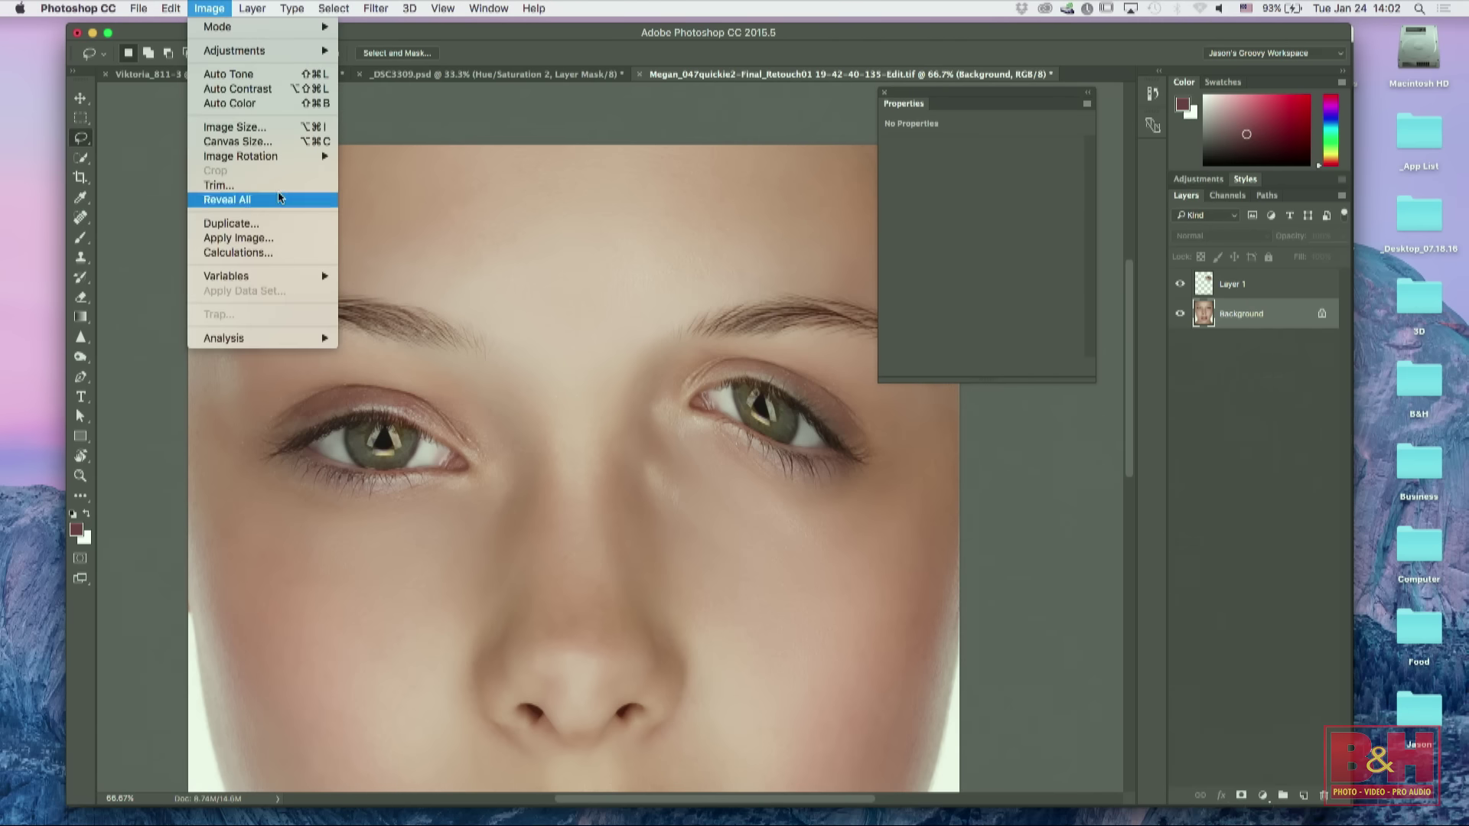
pyautogui.click(264, 228)
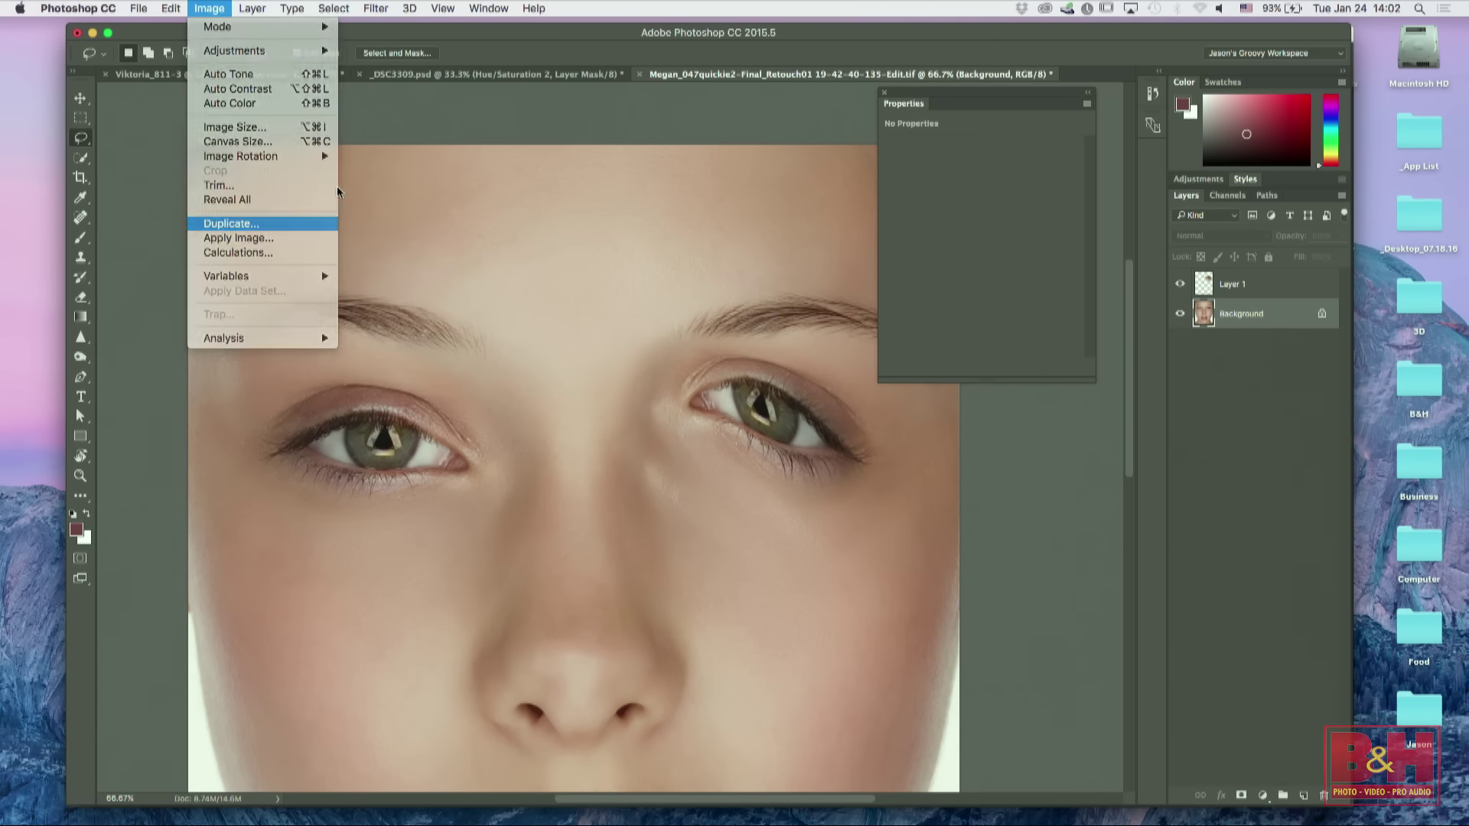
pyautogui.click(779, 374)
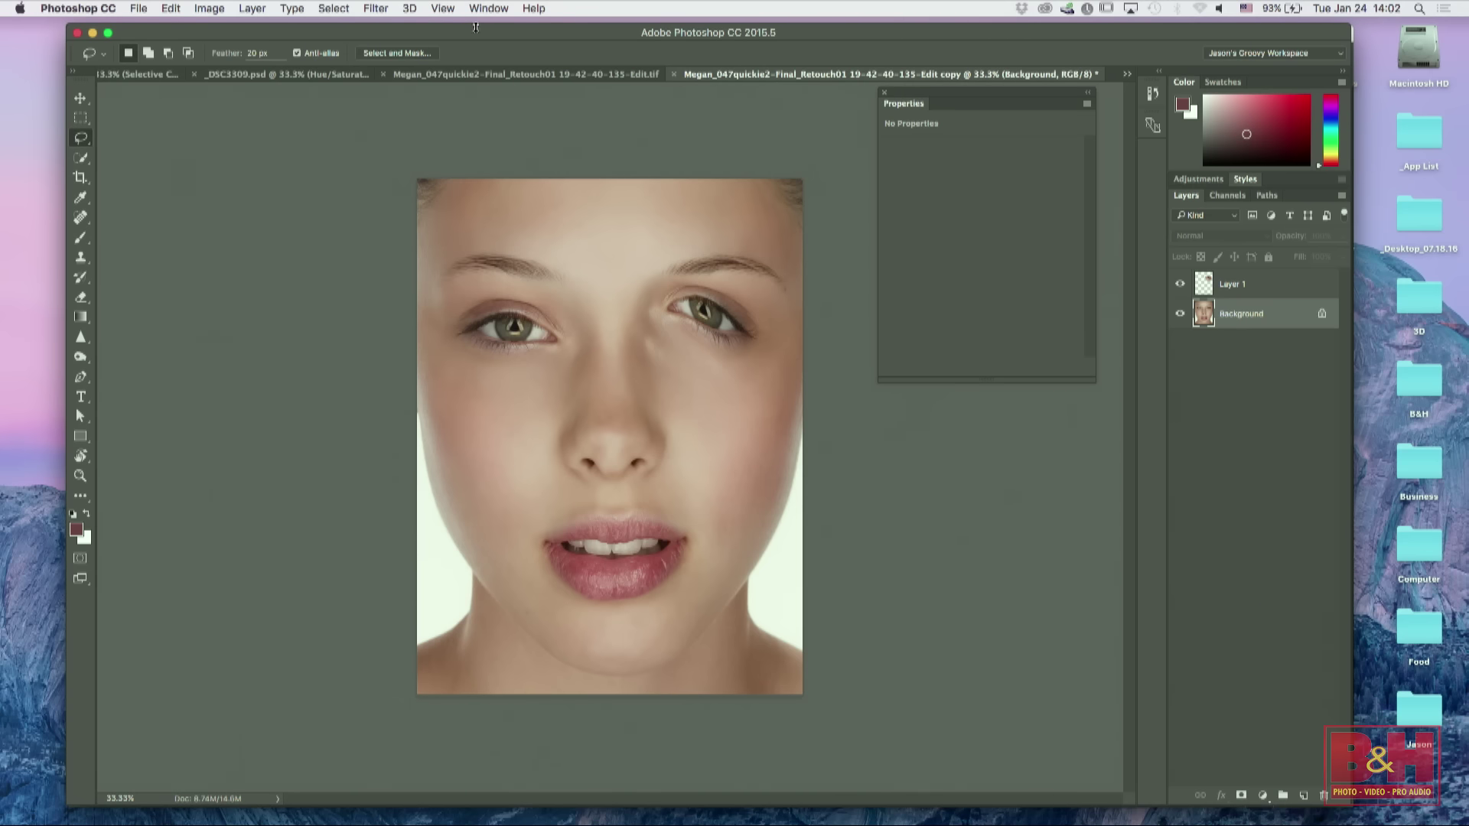
# Step: Close the original portrait without saving and flatten the duplicate into a single Background layer
pyautogui.click(496, 74)
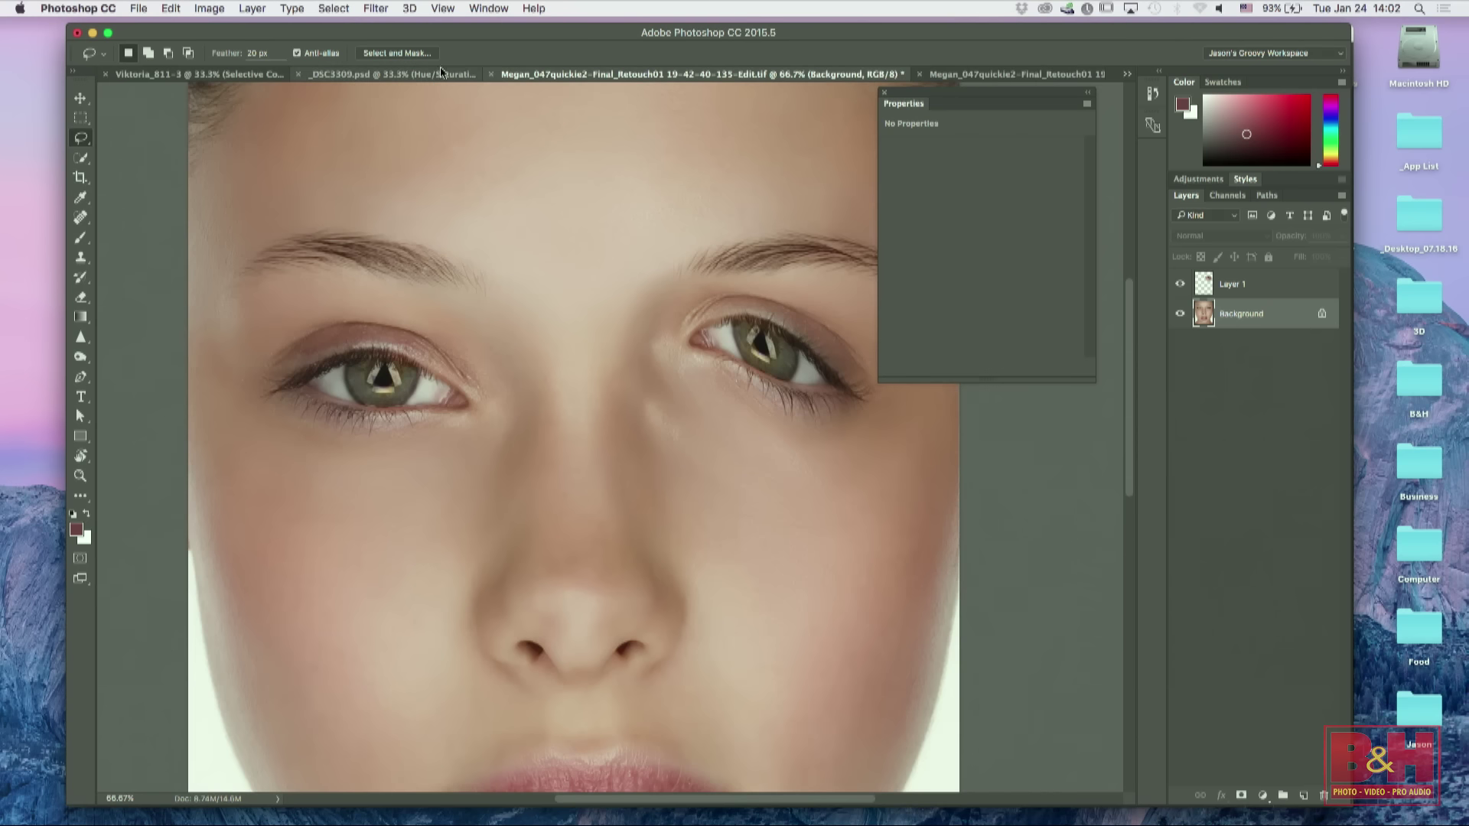
pyautogui.click(491, 75)
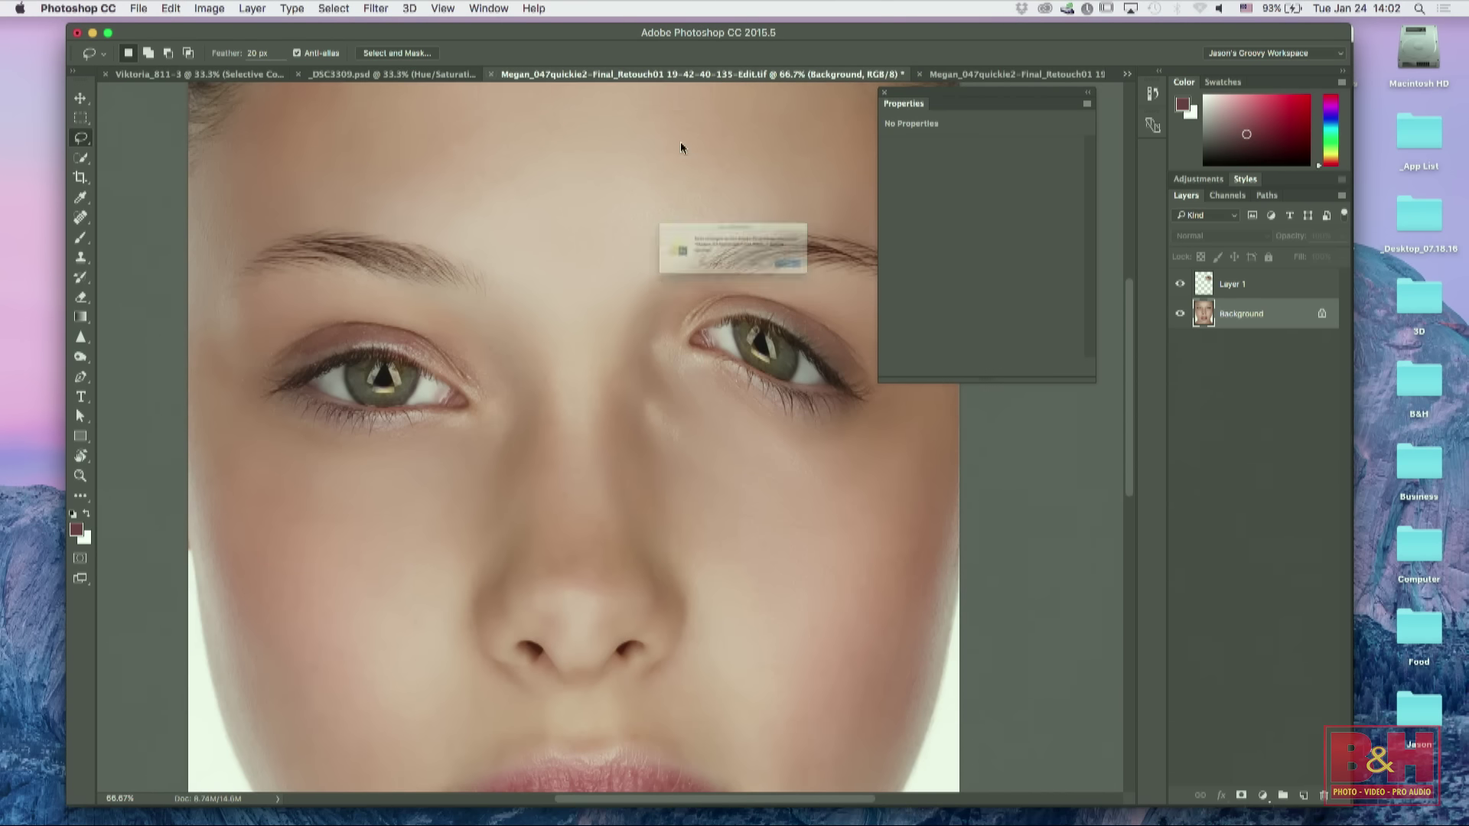
pyautogui.click(684, 284)
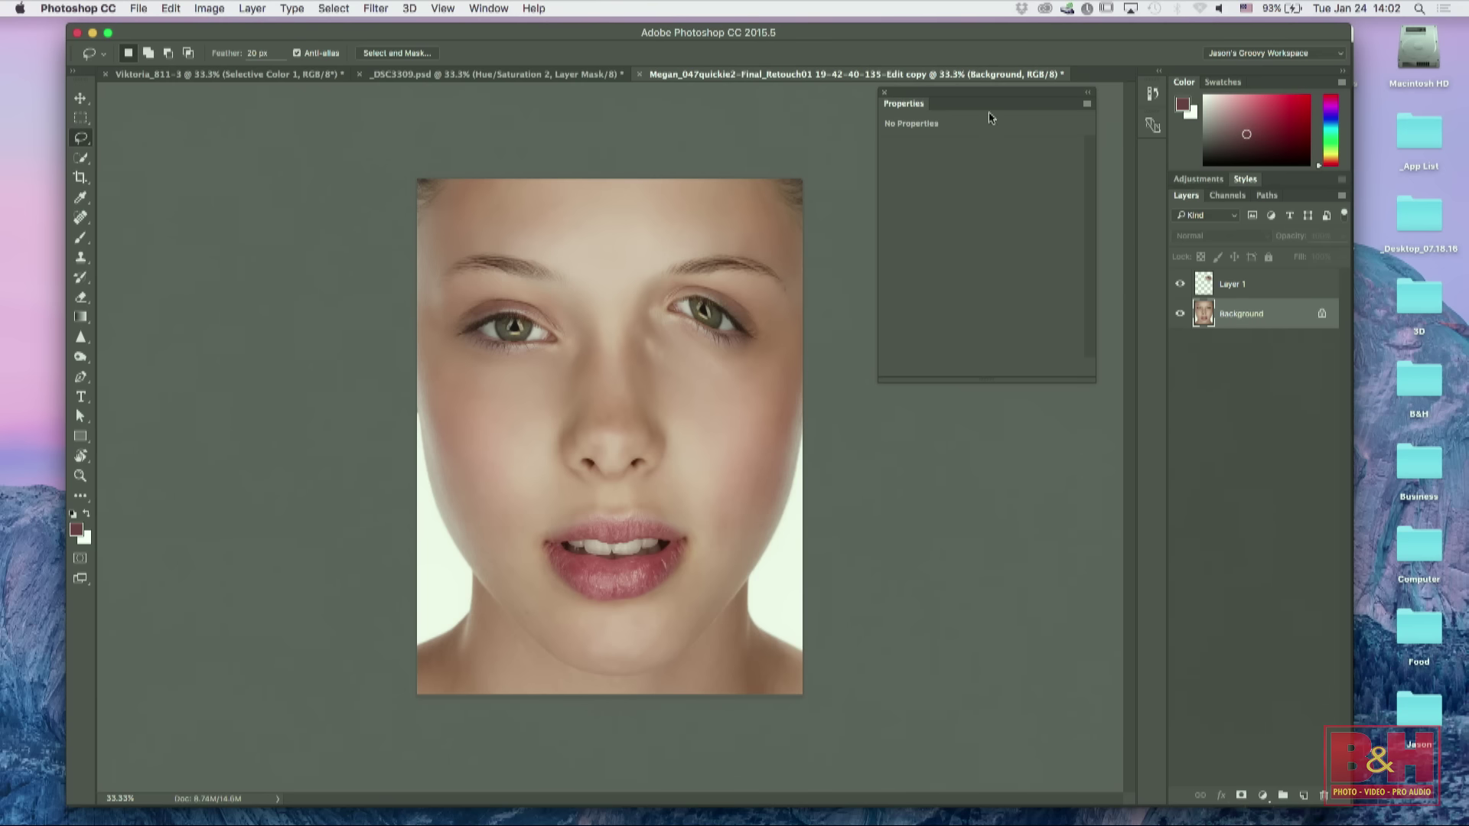
pyautogui.click(1342, 196)
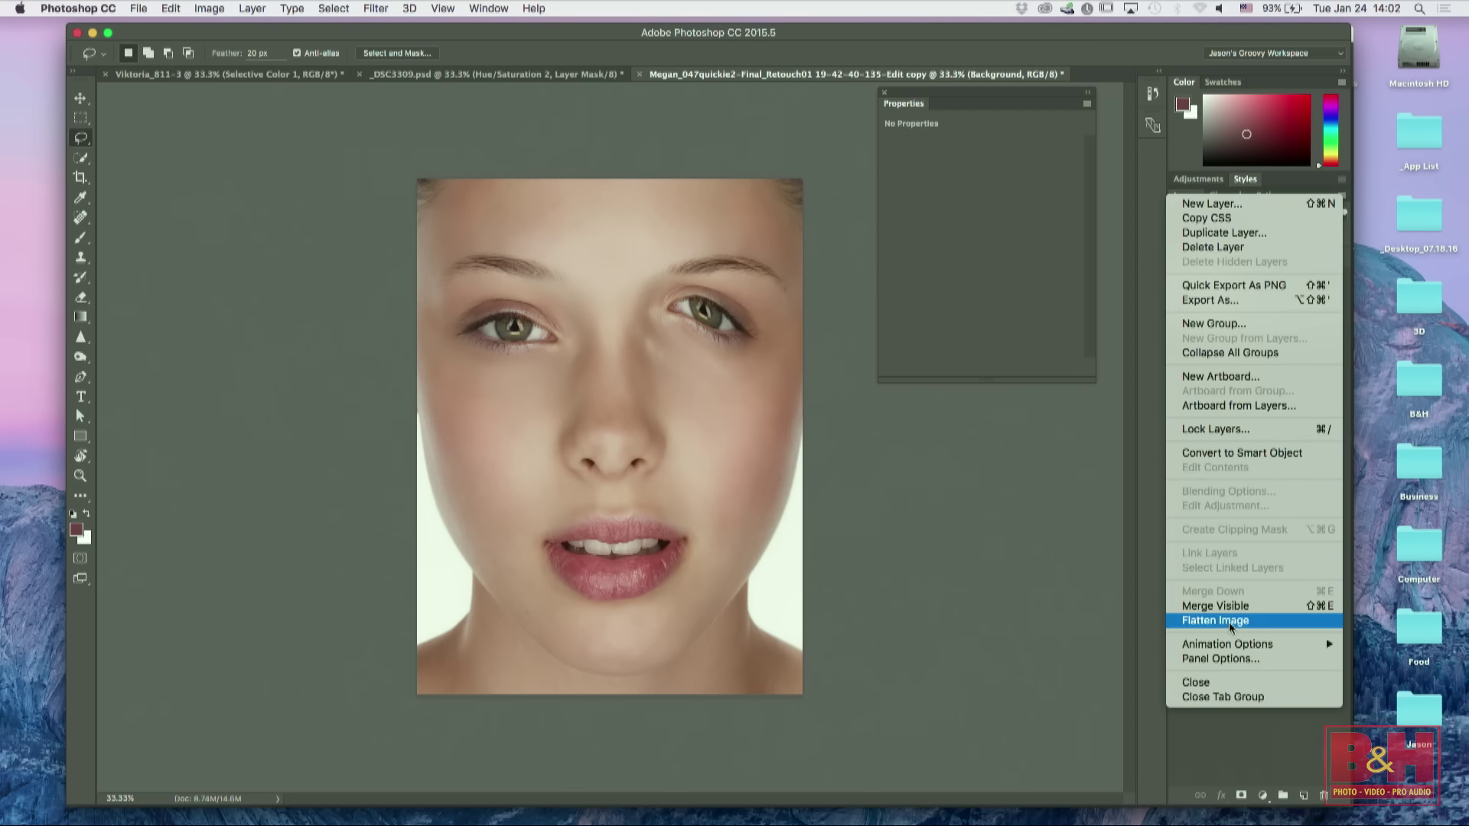
pyautogui.click(1272, 620)
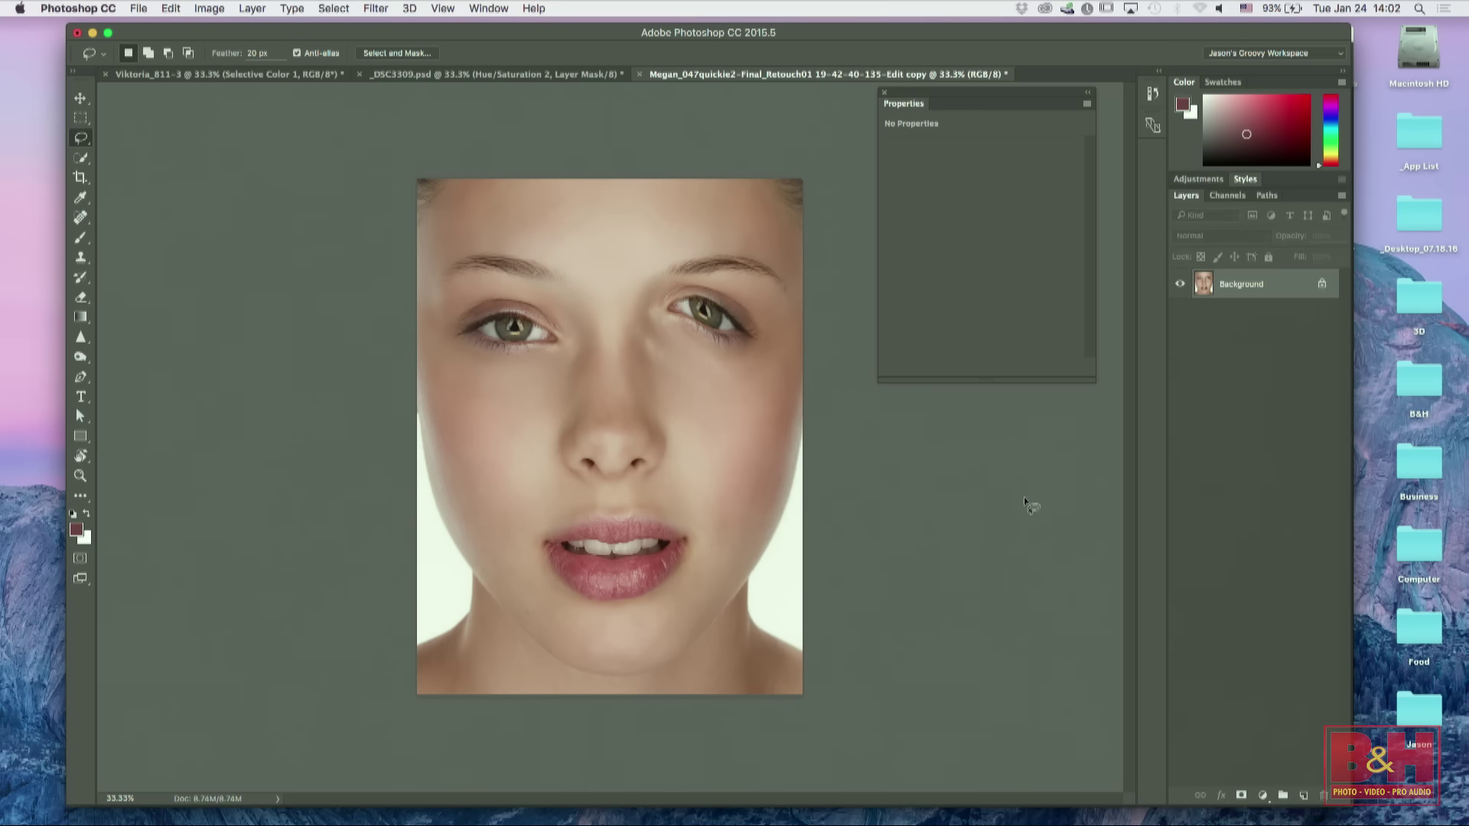
# Step: Lasso the eye on the image's left side with a 20 px feather and copy it to a new layer
pyautogui.press('super+equal')
pyautogui.press('super+equal')
pyautogui.moveTo(497, 406); pyautogui.dragTo(559, 567)
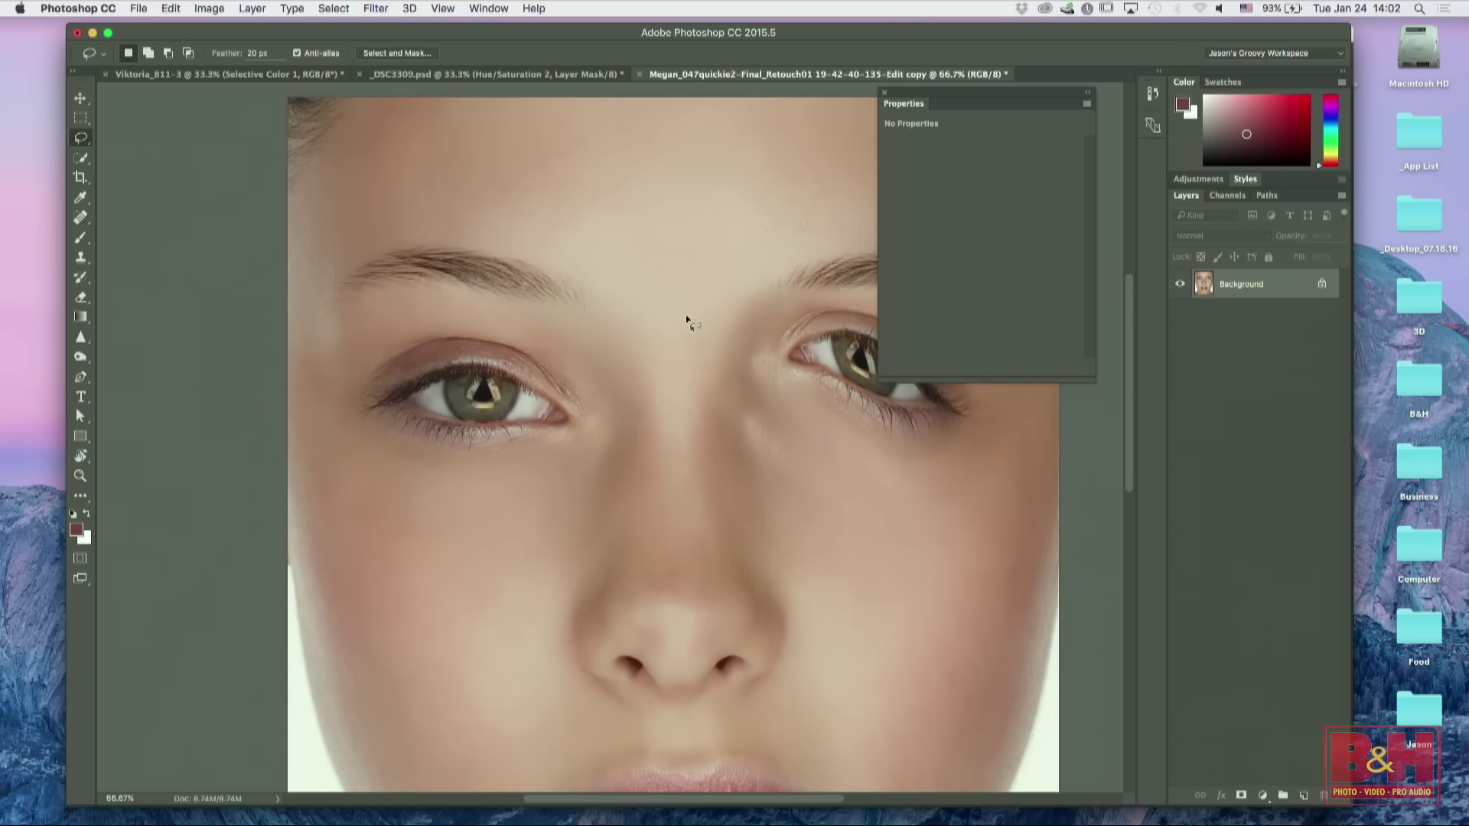
pyautogui.moveTo(756, 453); pyautogui.dragTo(568, 440)
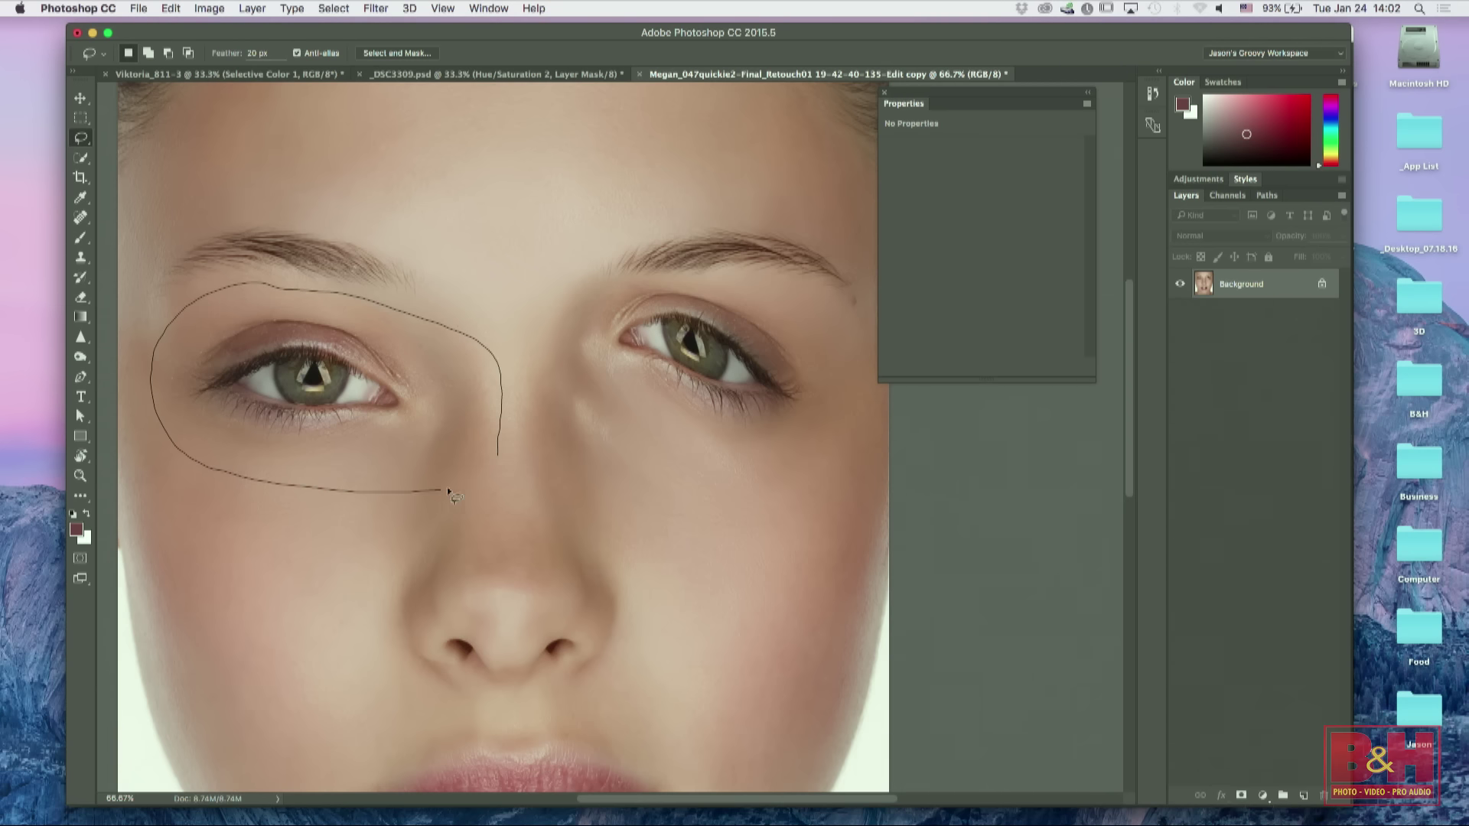
pyautogui.moveTo(490, 470); pyautogui.dragTo(496, 462)
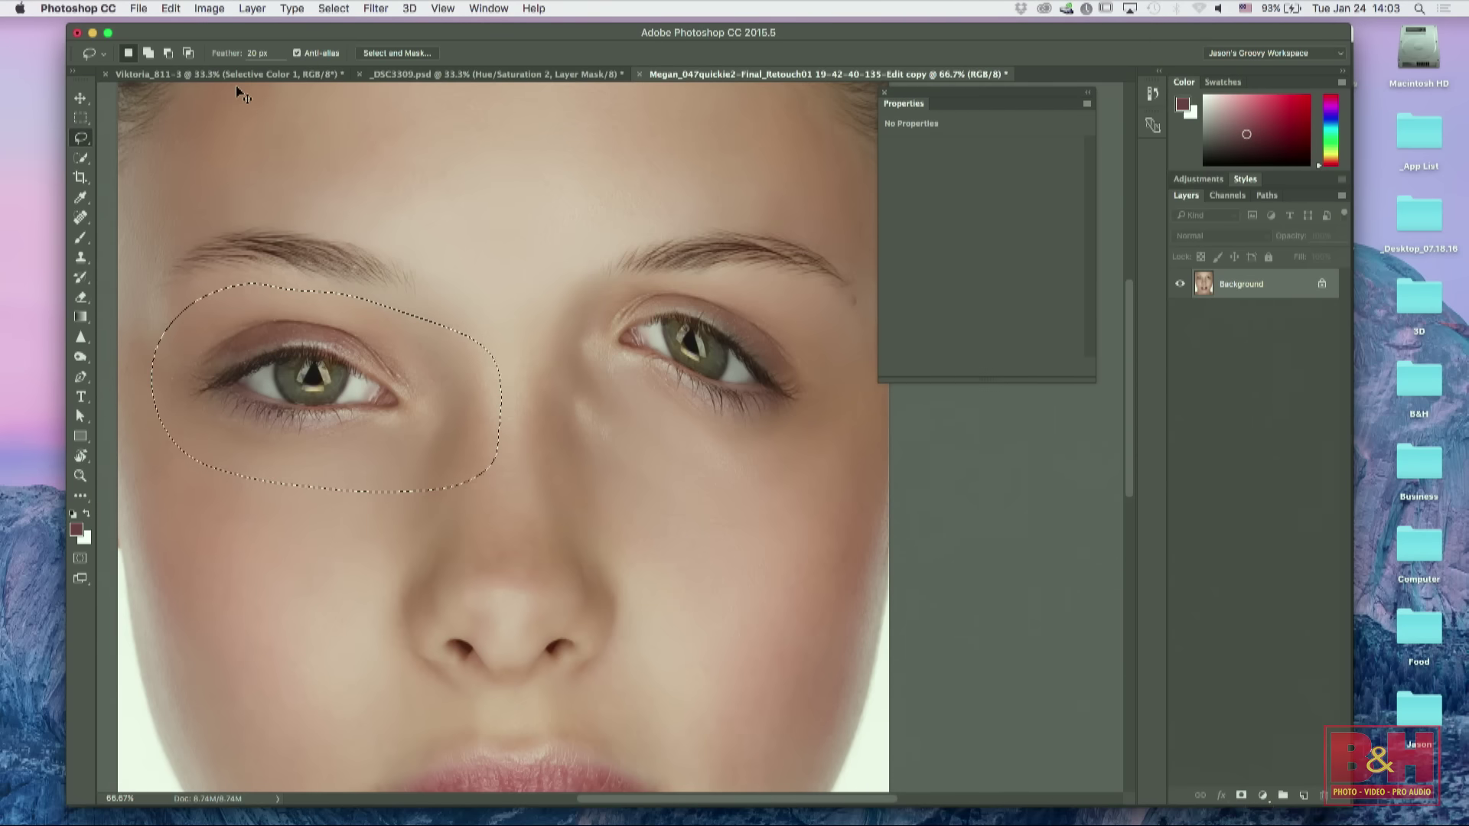
pyautogui.press('super+j')
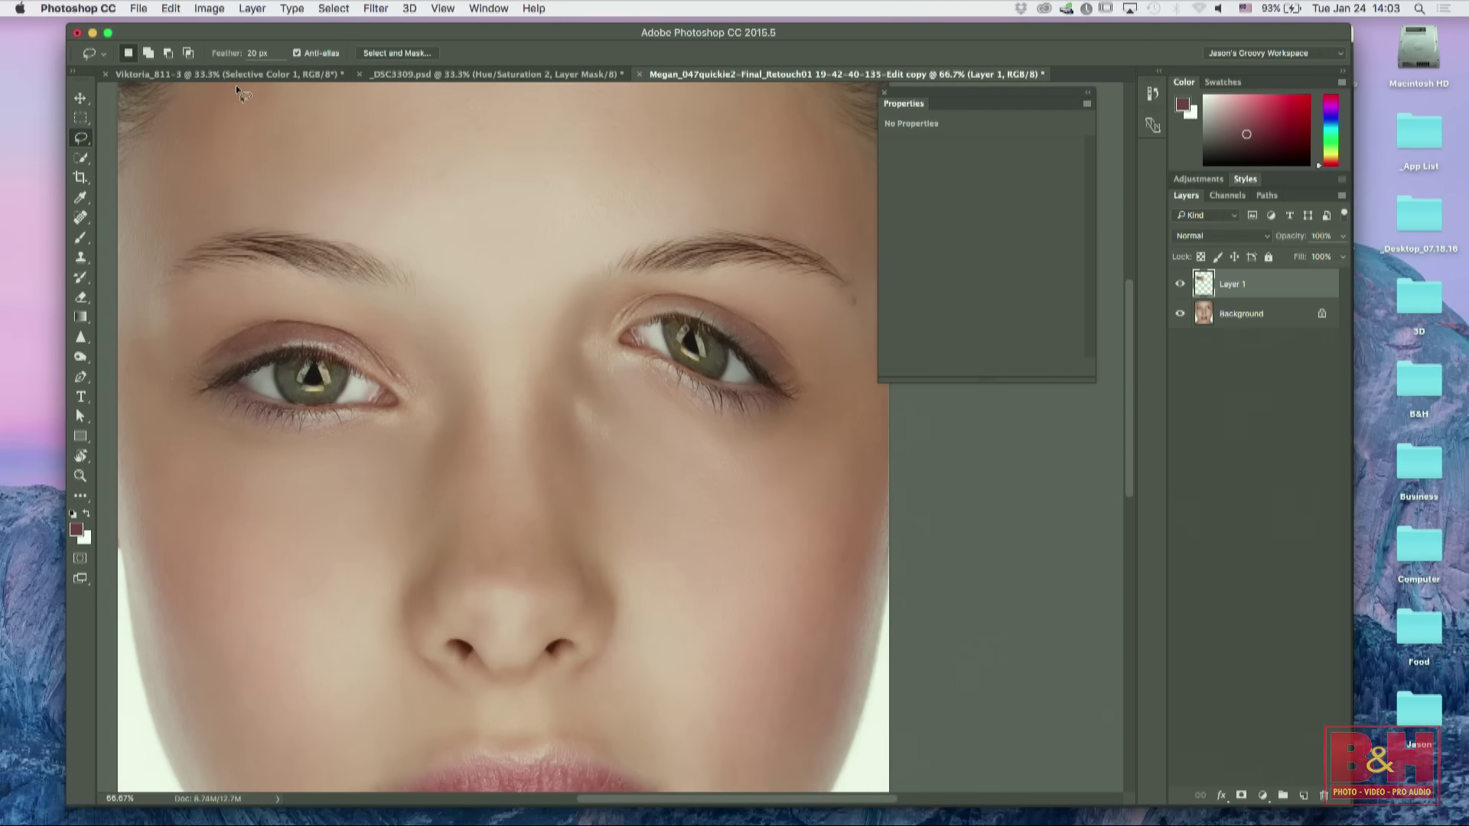
# Step: Flip the copied eye layer horizontally and place it over the tilted eye on the opposite side of the face
pyautogui.click(1180, 314)
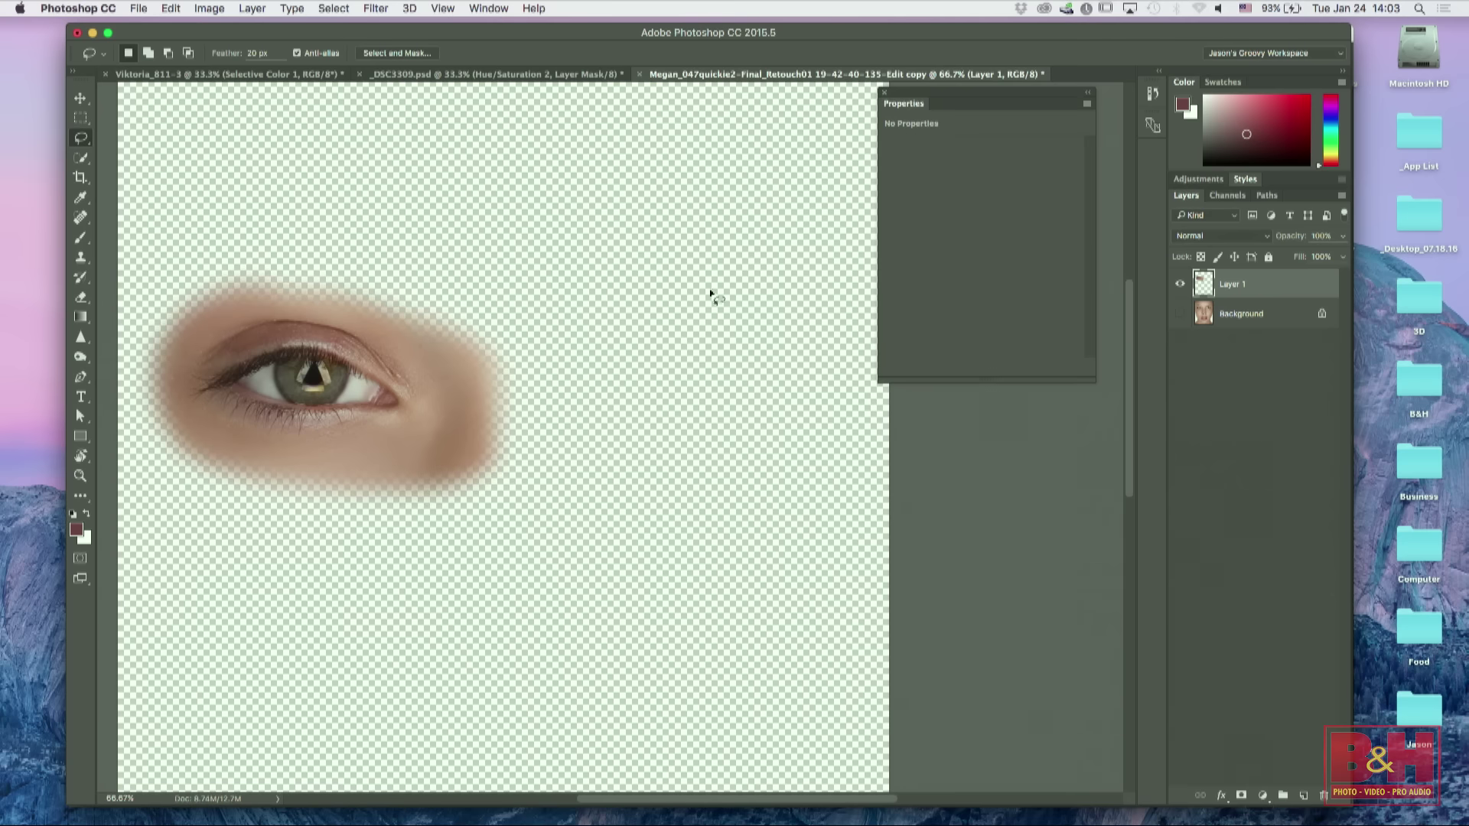
pyautogui.click(1180, 314)
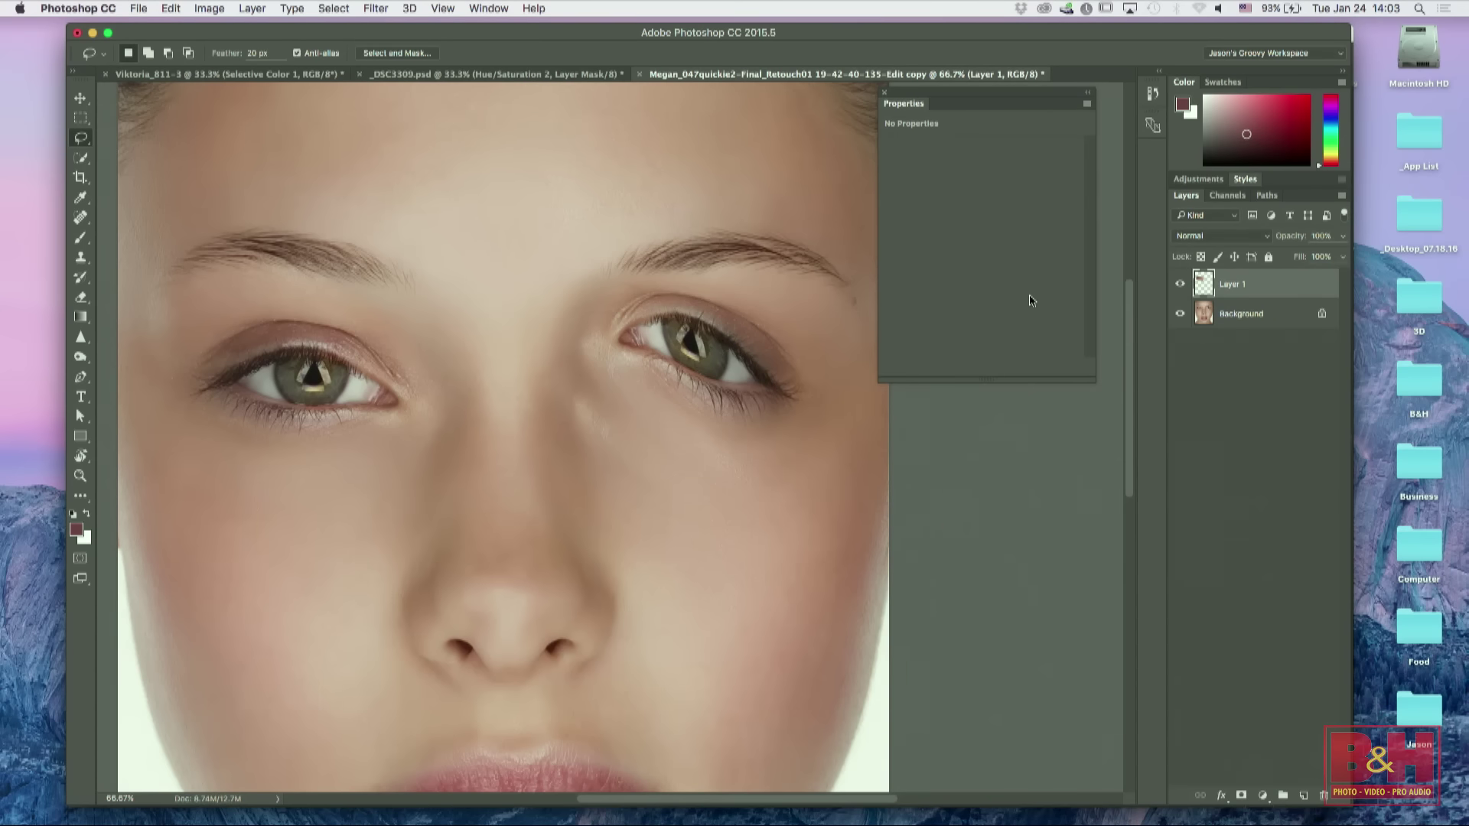
pyautogui.press('super+t')
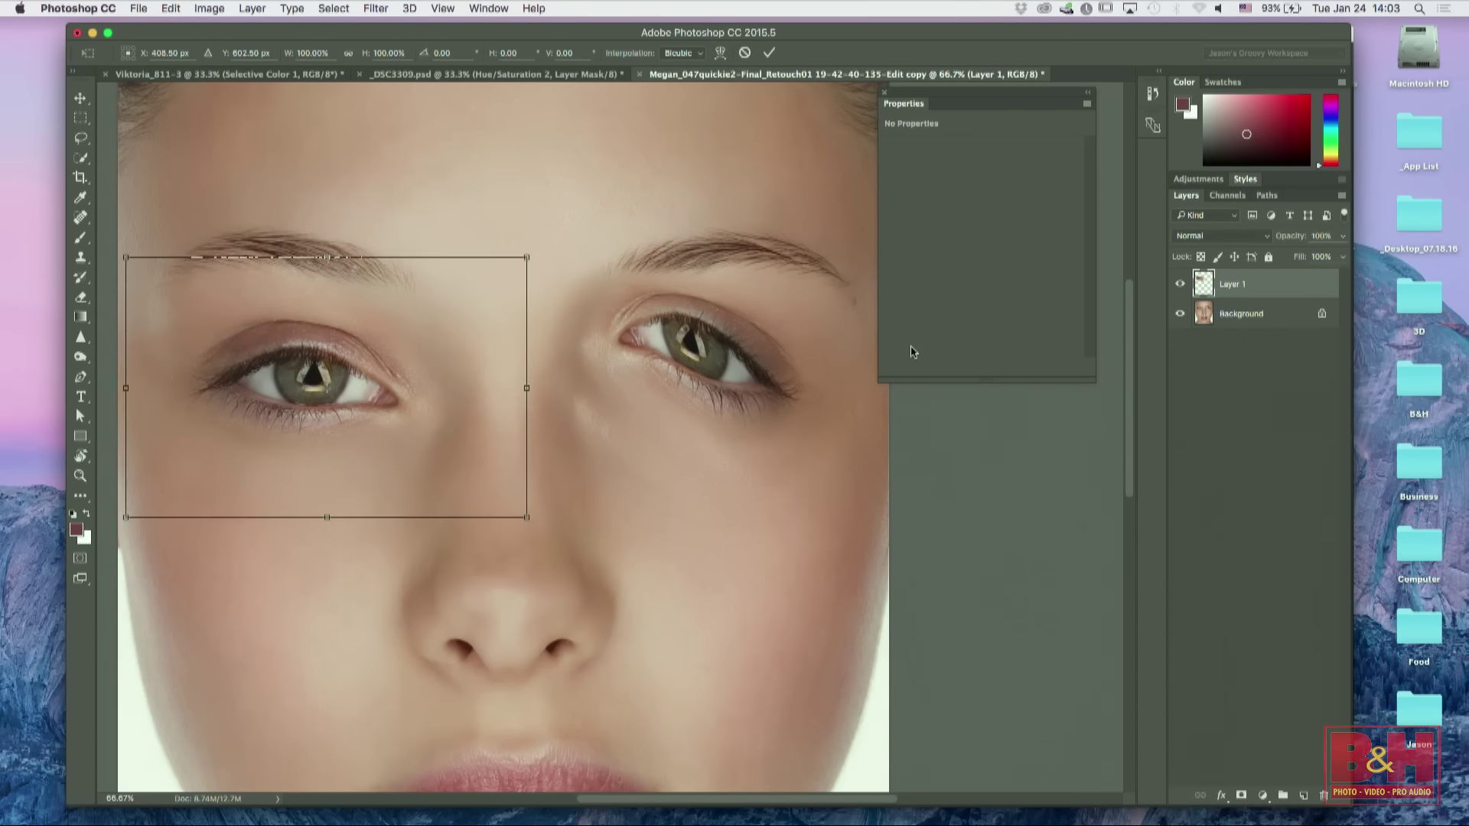
pyautogui.rightClick(441, 393)
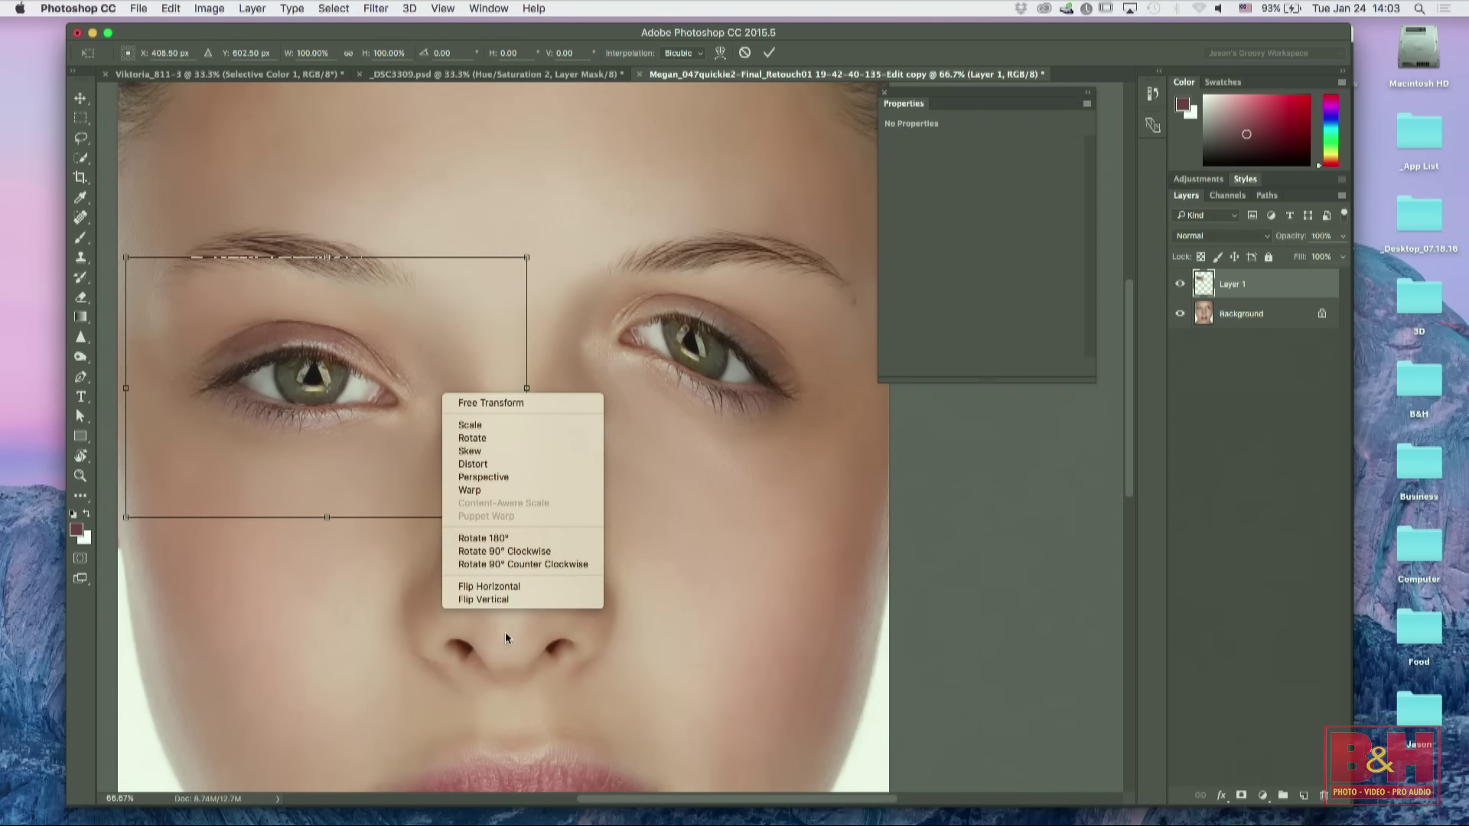
pyautogui.click(512, 586)
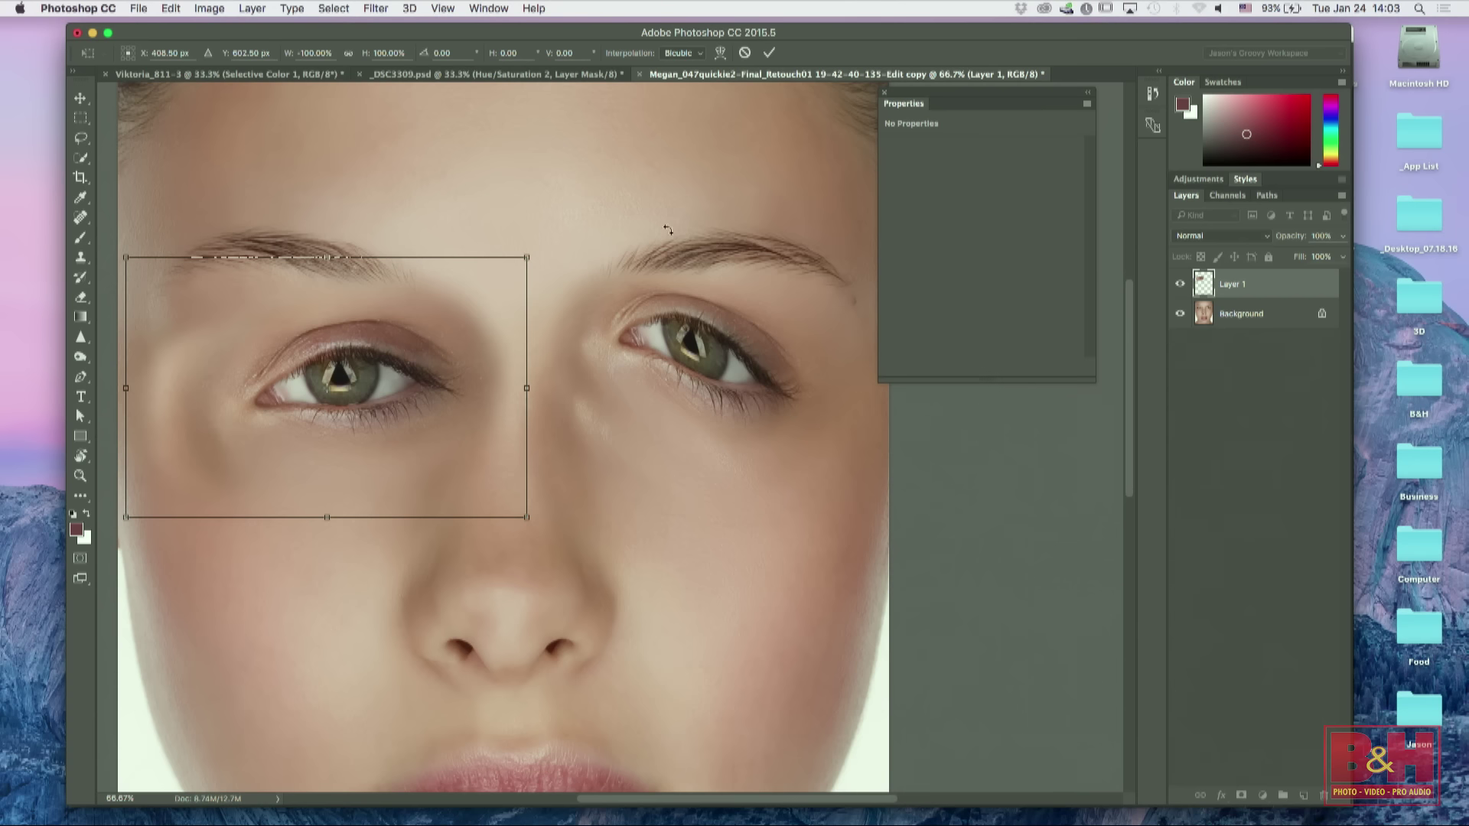
pyautogui.moveTo(444, 304); pyautogui.dragTo(793, 292)
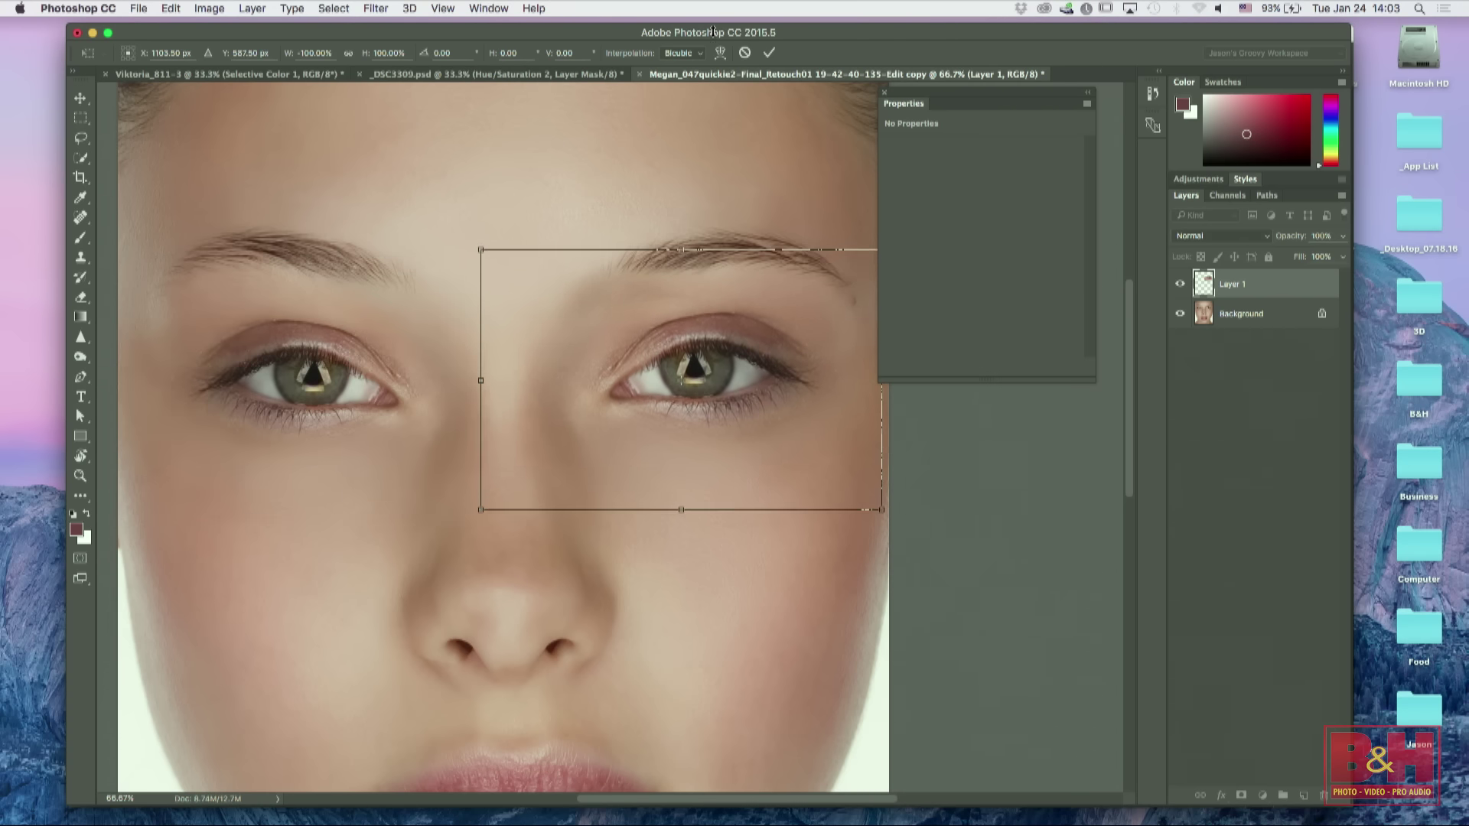
pyautogui.click(772, 53)
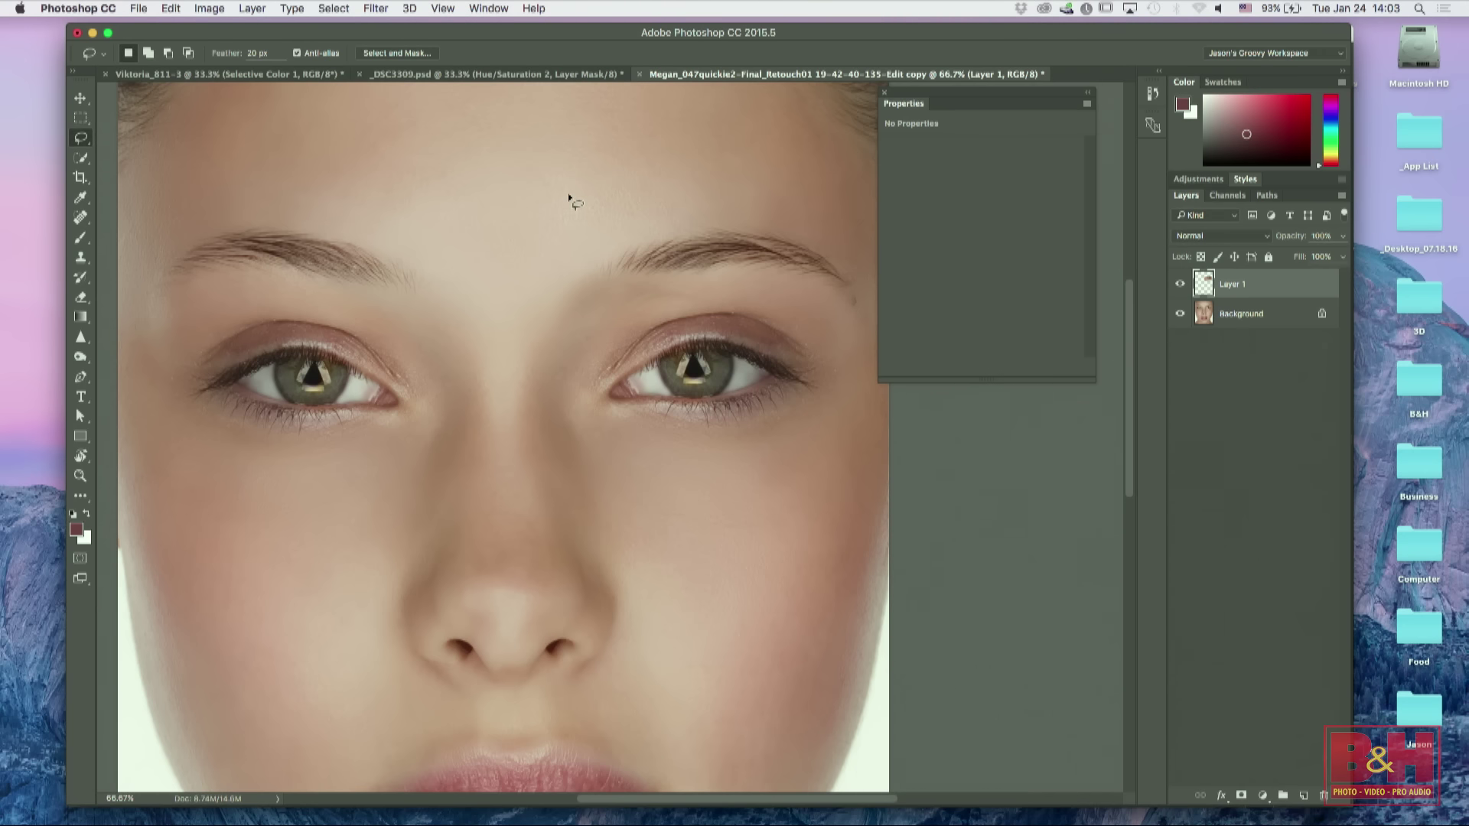
# Step: Show the rulers and check the eyes' alignment with a temporary horizontal guide beneath them
pyautogui.press('super+r')
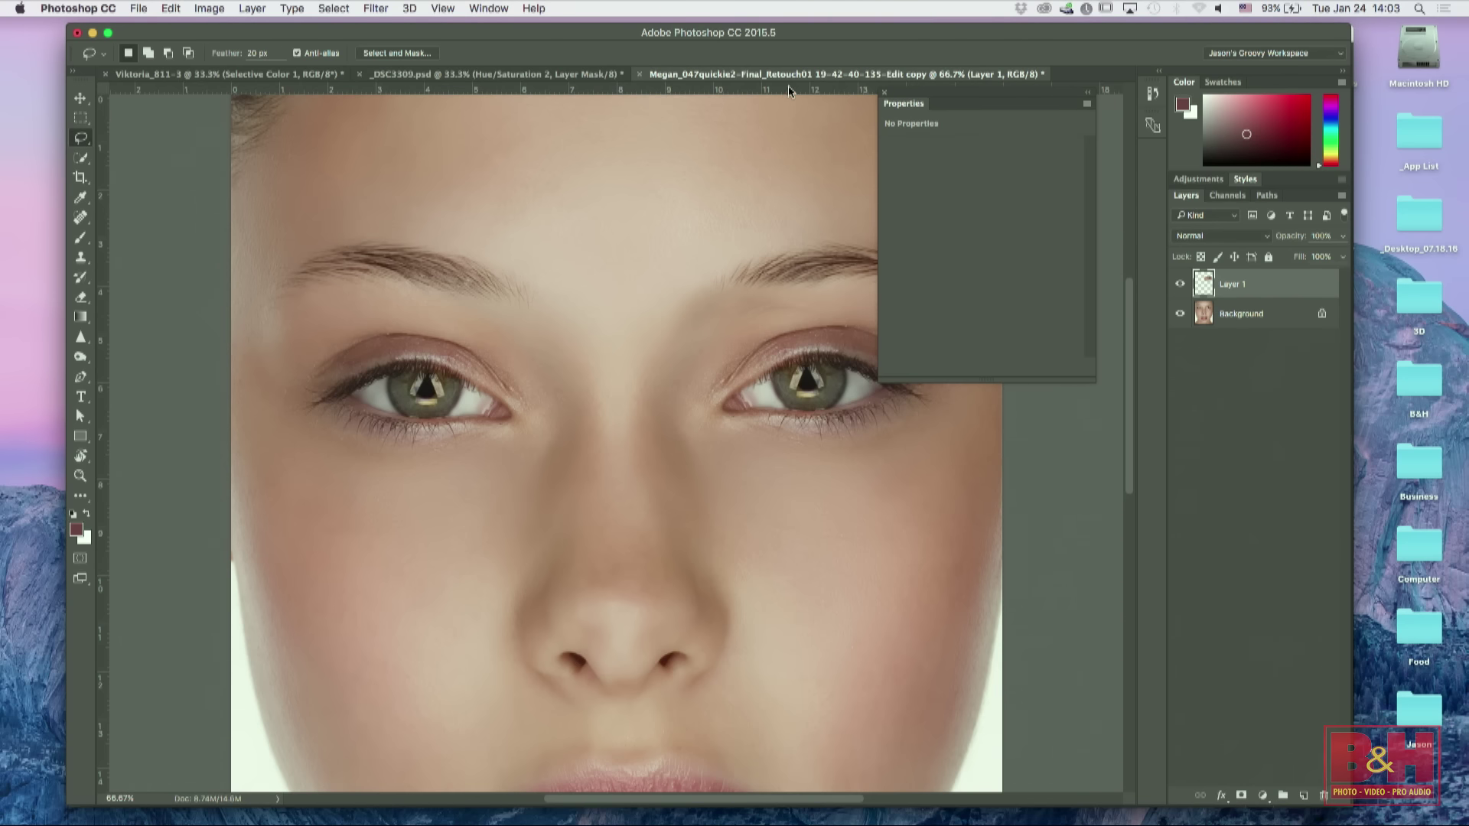
pyautogui.moveTo(796, 89); pyautogui.dragTo(851, 431)
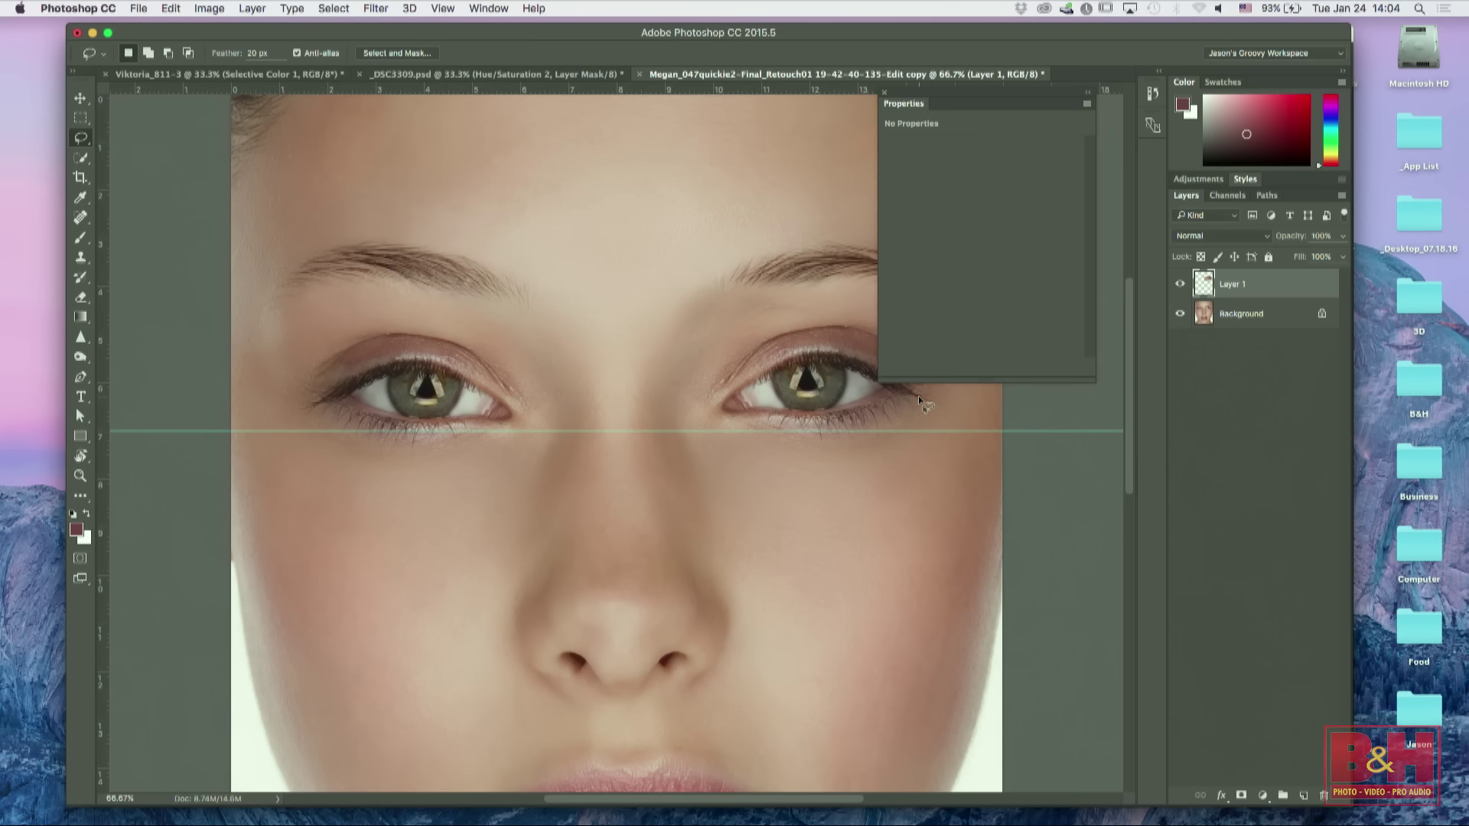
pyautogui.press('v')
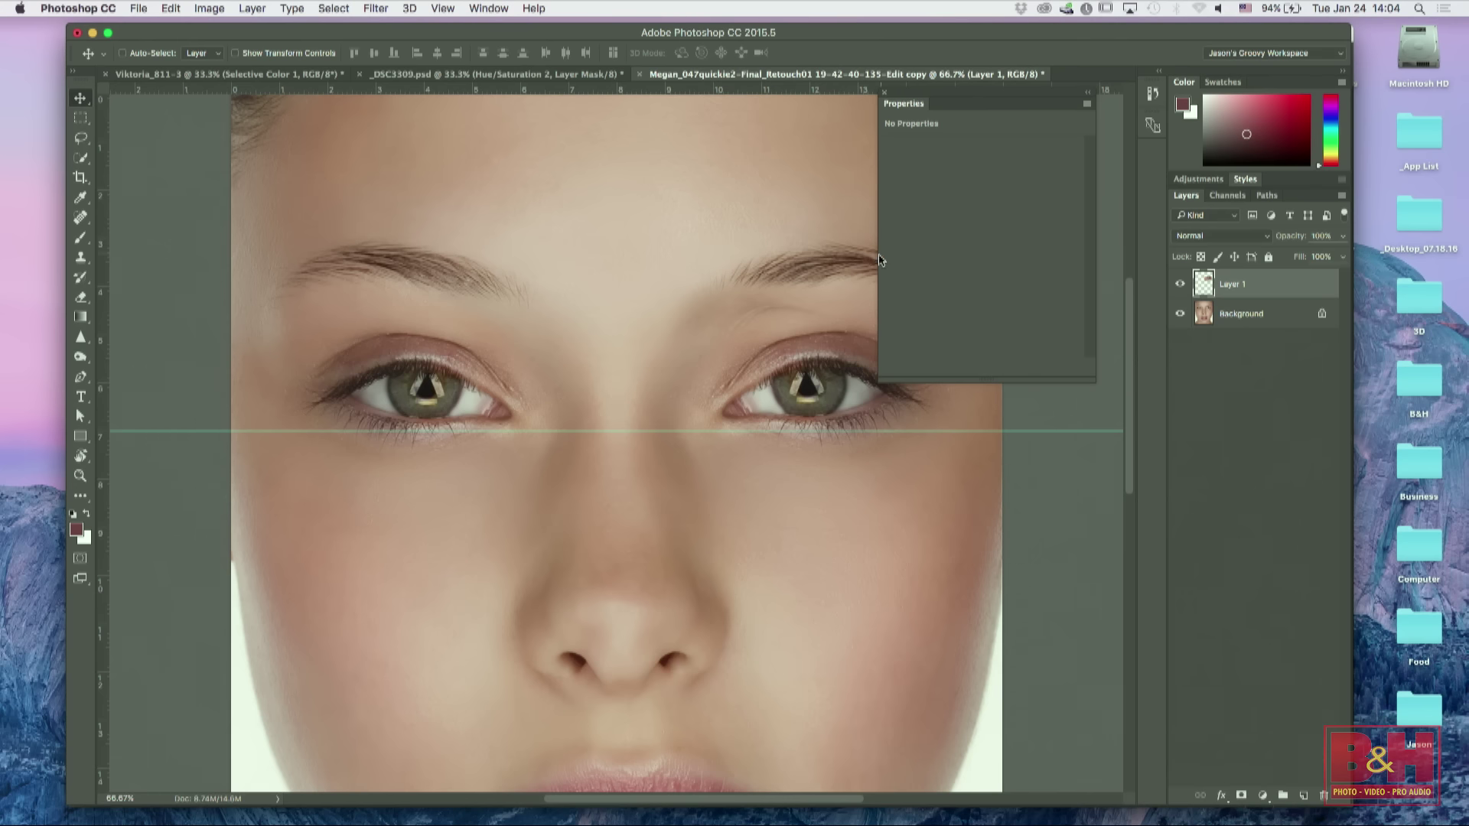
pyautogui.moveTo(1049, 429); pyautogui.dragTo(996, 86)
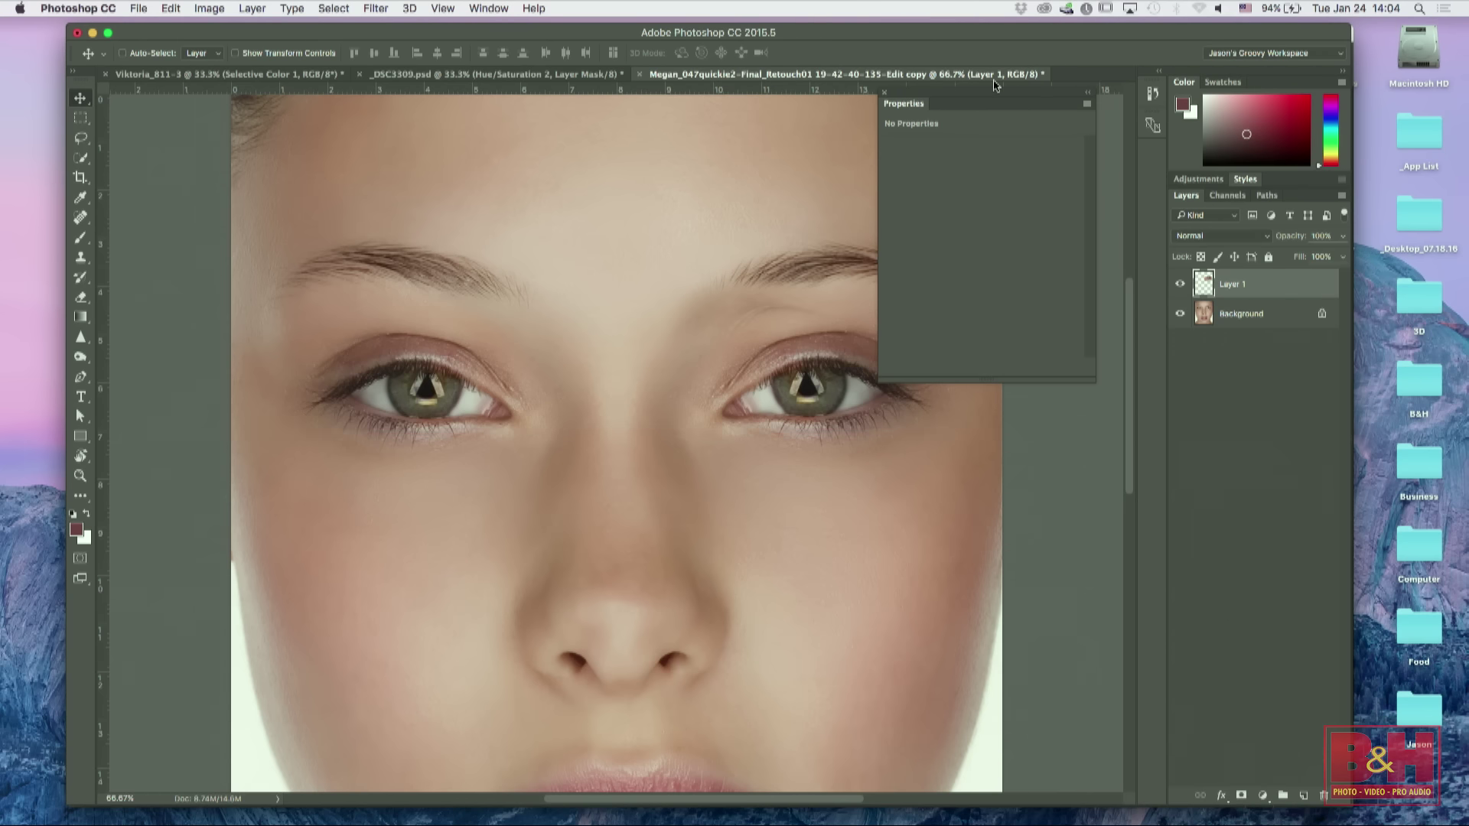
# Step: Flatten the portrait with its mirrored eye layer into a single layer
pyautogui.press('super+minus')
pyautogui.press('super+minus')
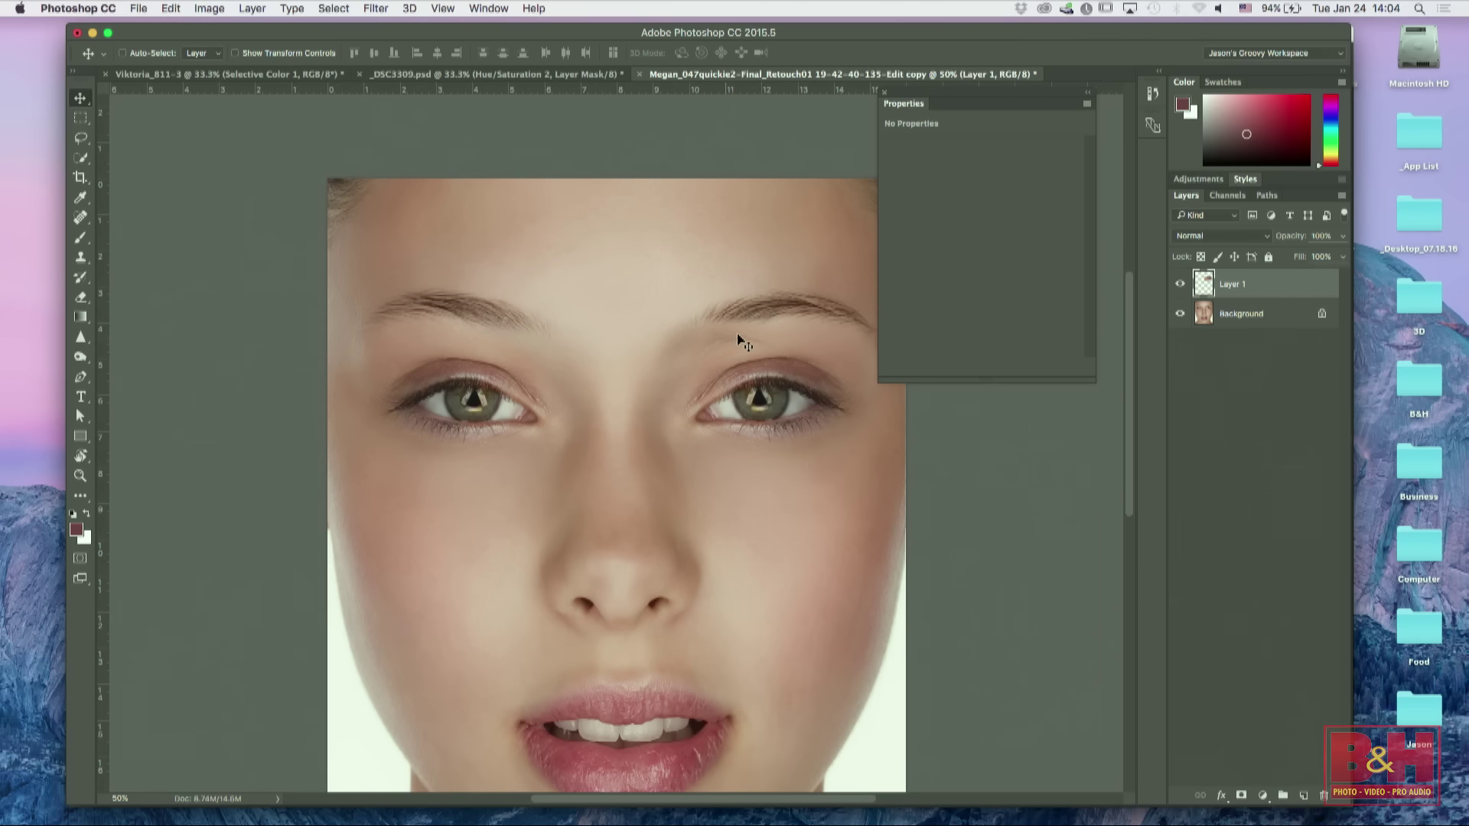
pyautogui.click(1342, 196)
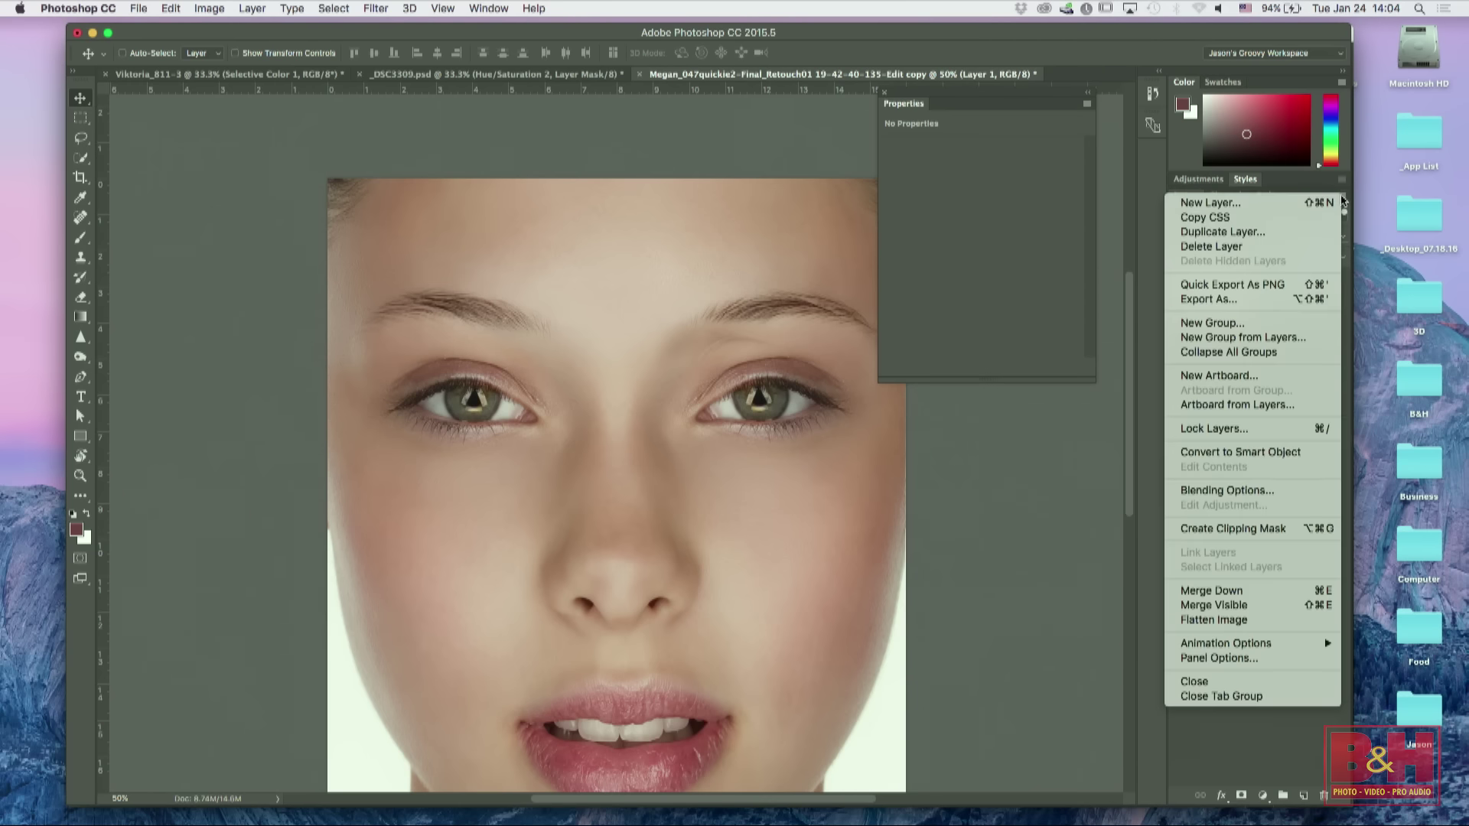
pyautogui.click(1228, 620)
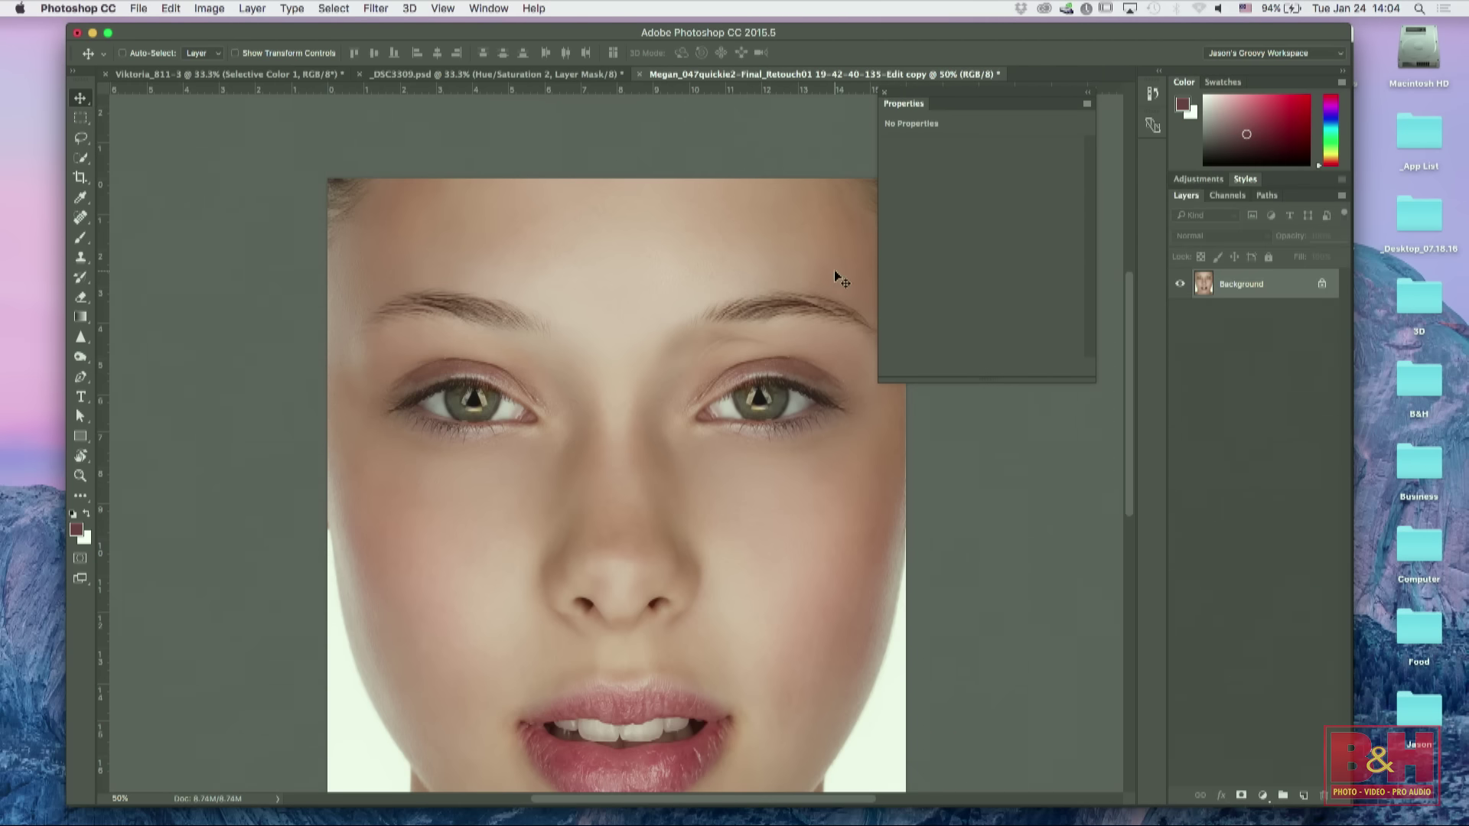
# Step: Unlock the Background as a regular layer and patch the crease beneath the eyebrow with nearby skin using the Patch tool
pyautogui.press('j')
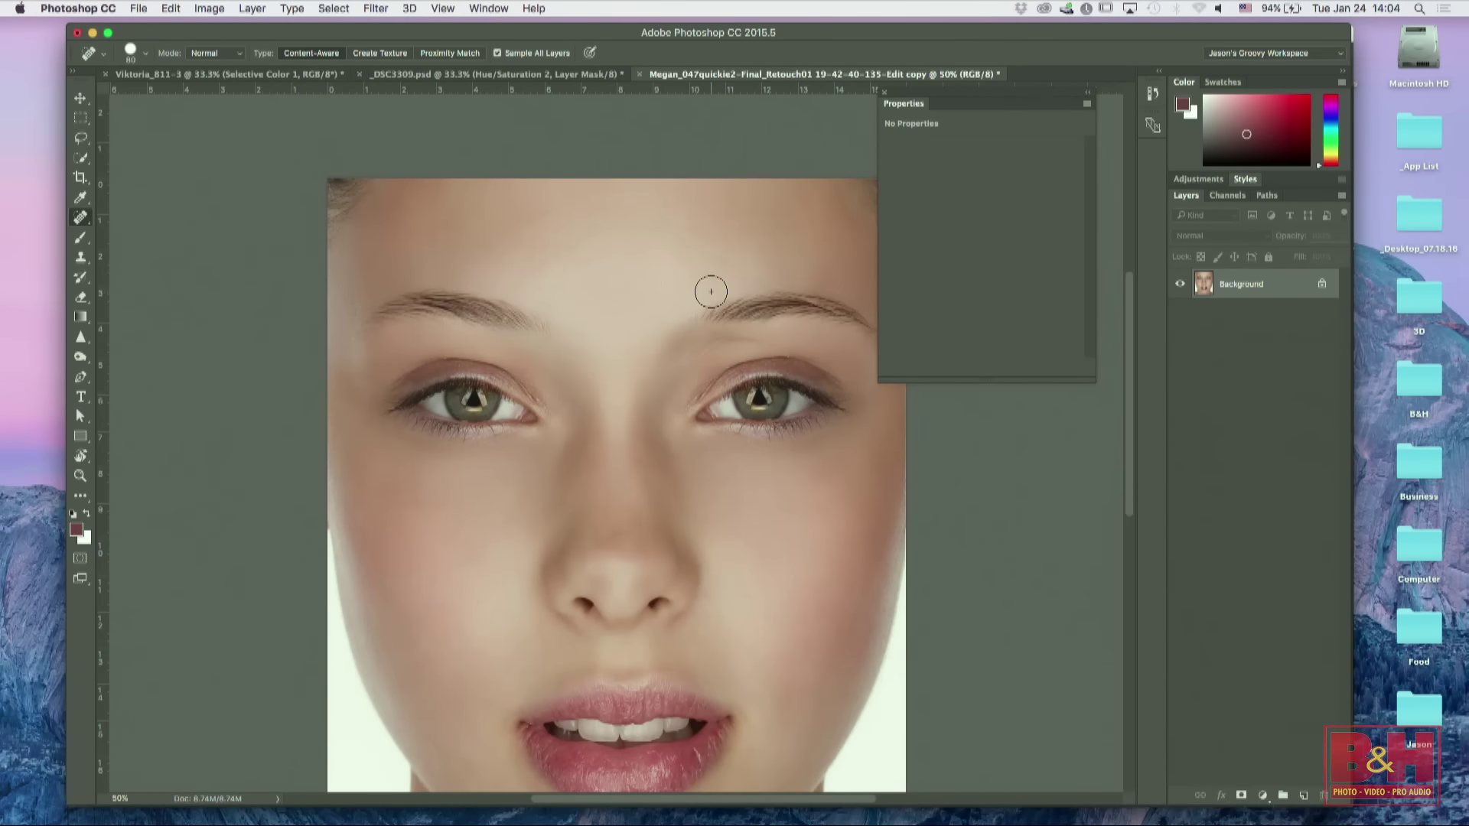
pyautogui.hotkey('shift', 'j')
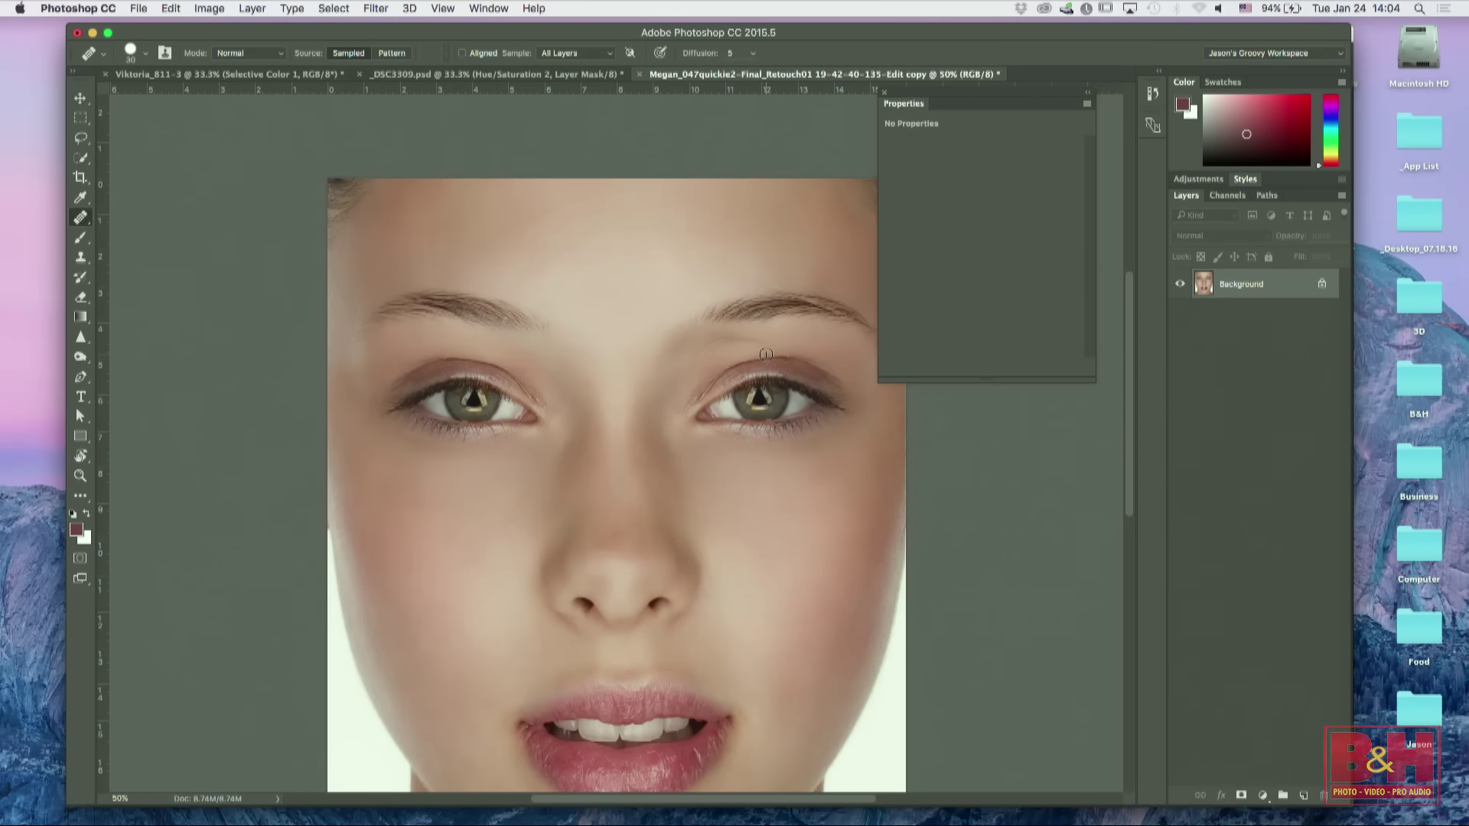
pyautogui.hotkey('shift', 'j')
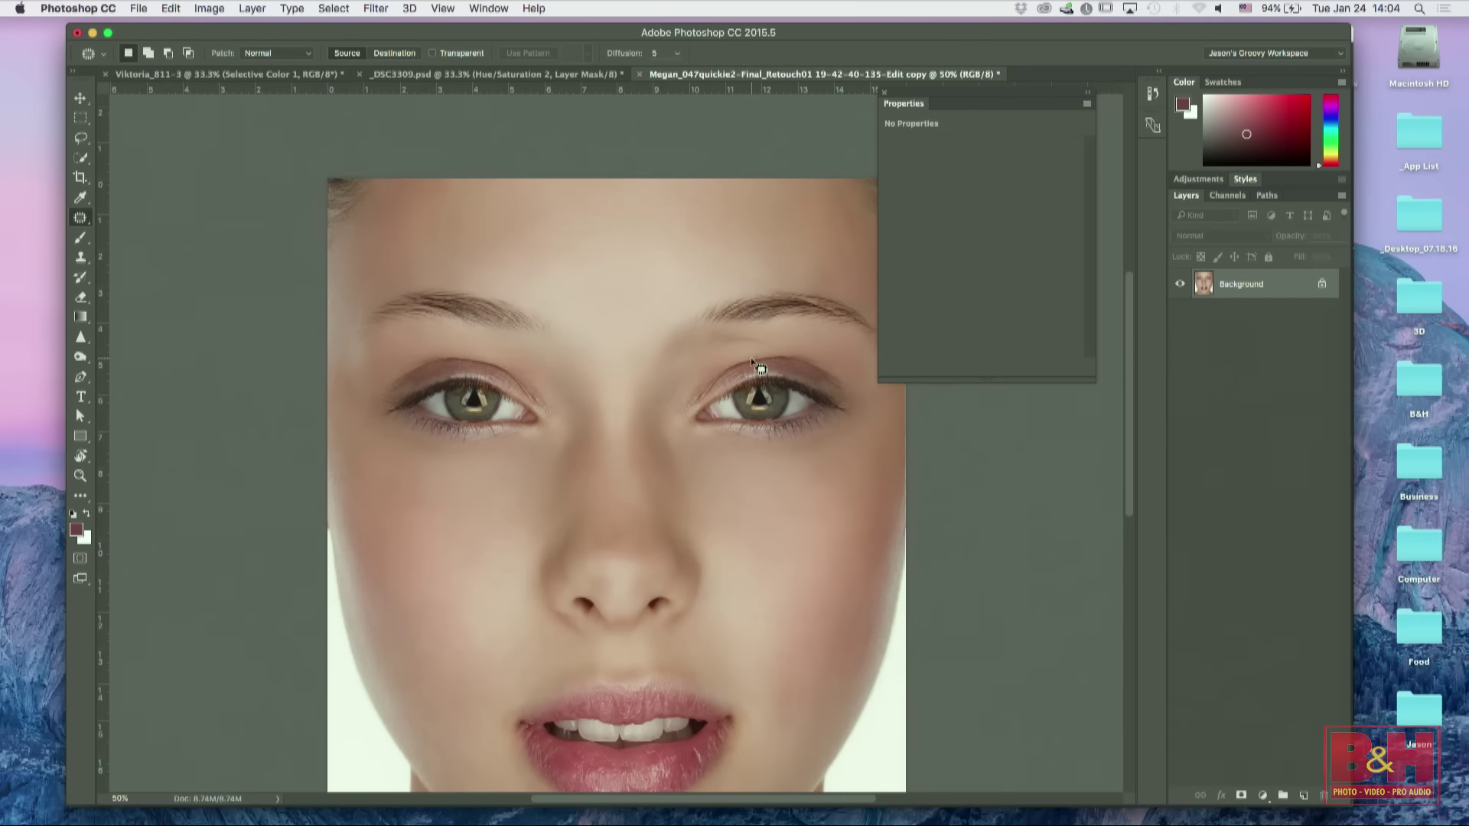
pyautogui.press('super+equal')
pyautogui.press('super+equal')
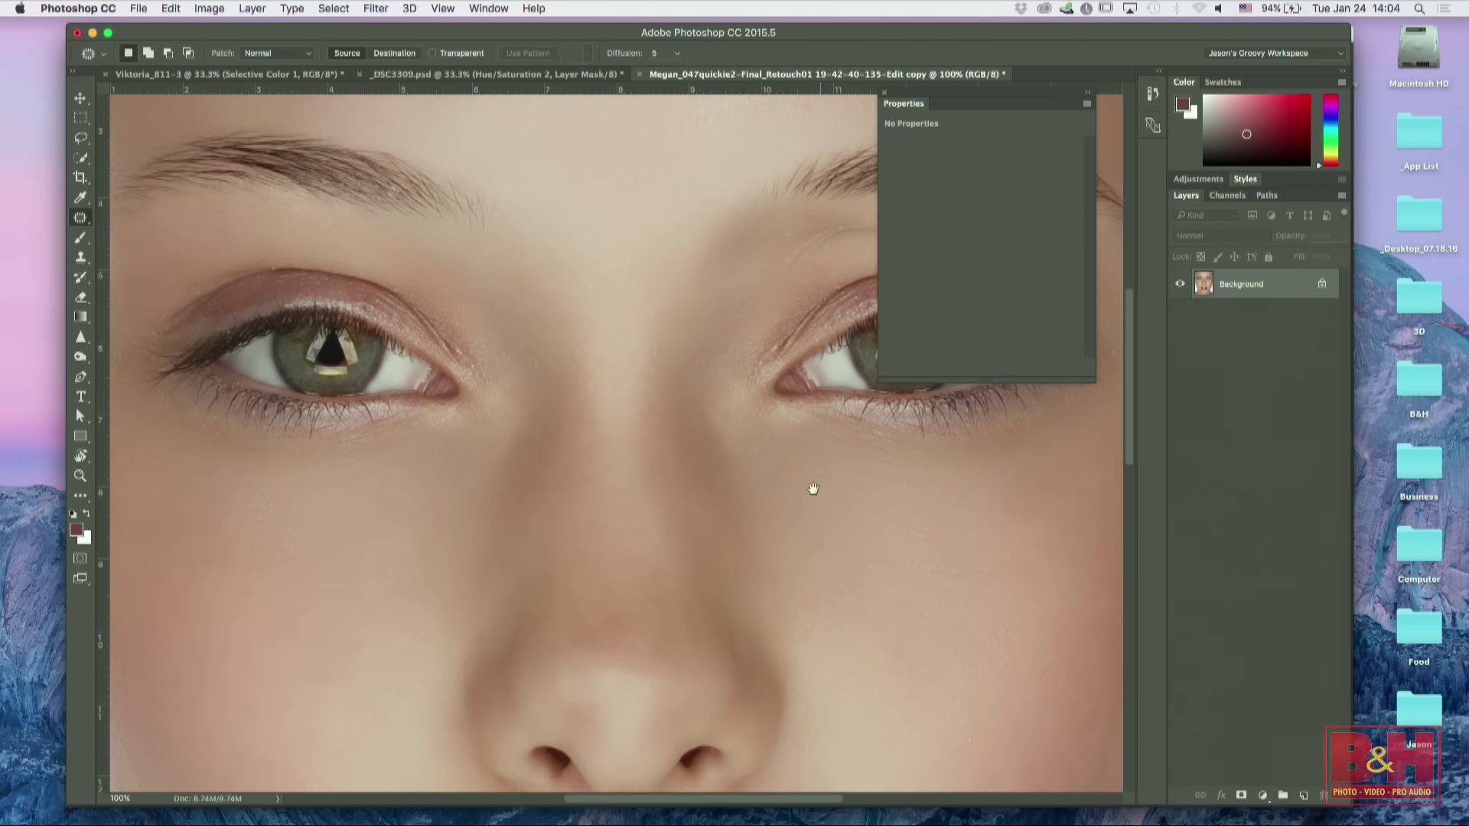
pyautogui.moveTo(817, 492); pyautogui.dragTo(529, 546)
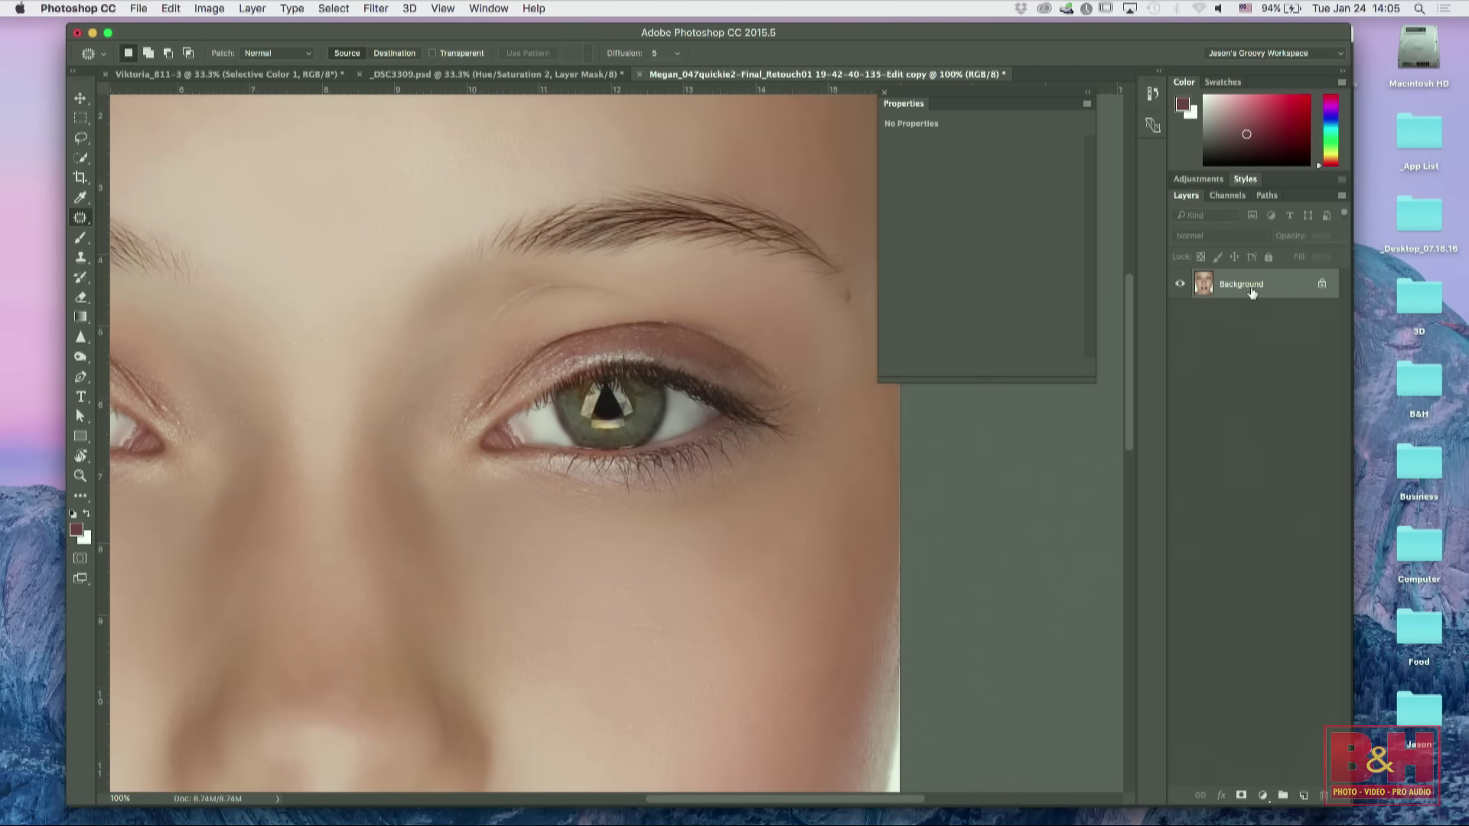
pyautogui.doubleClick(1274, 285)
pyautogui.click(763, 359)
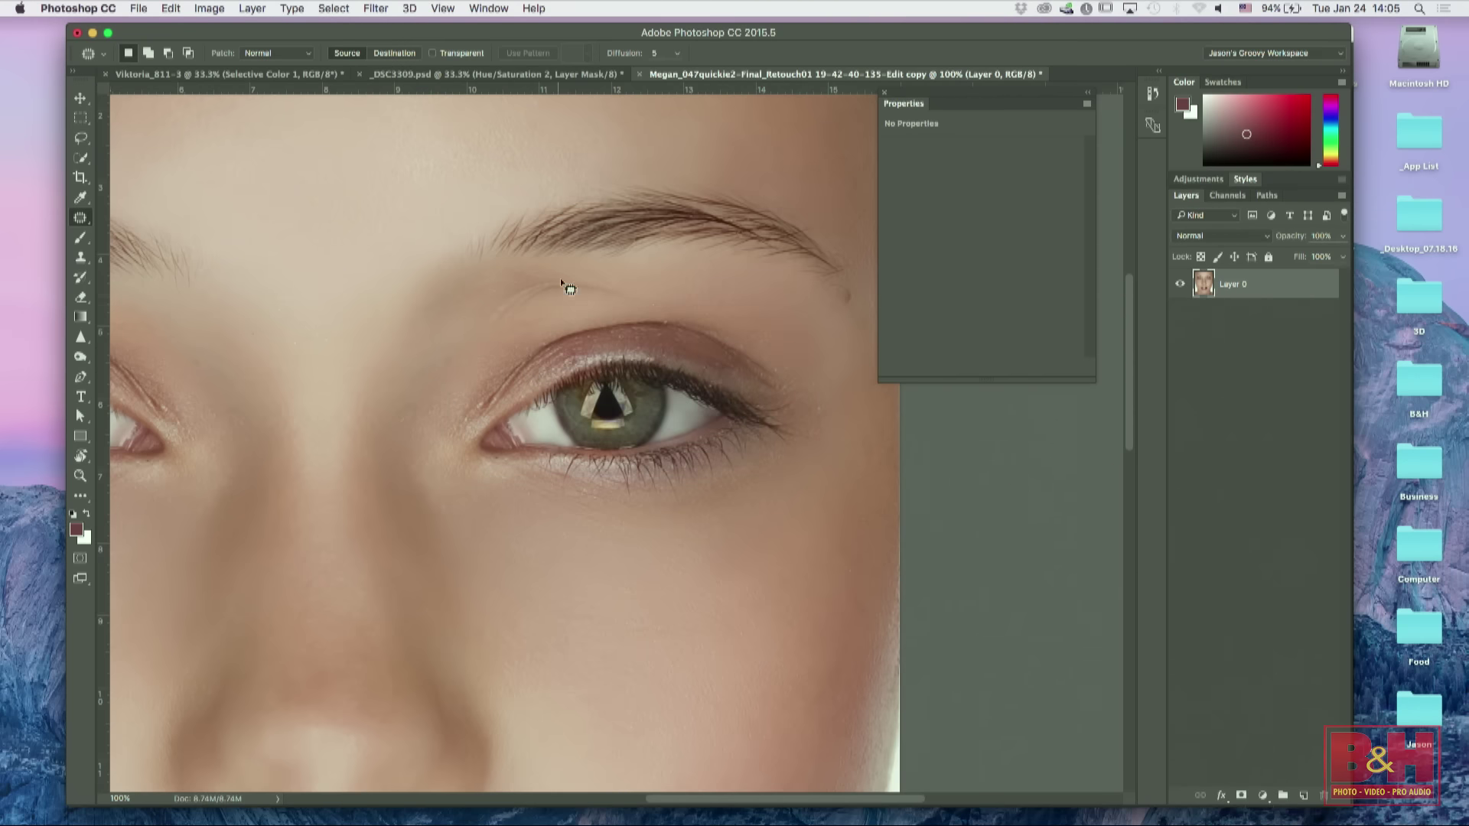
pyautogui.moveTo(637, 281)
pyautogui.mouseDown()
pyautogui.moveTo(572, 272)
pyautogui.moveTo(502, 289)
pyautogui.moveTo(497, 329)
pyautogui.moveTo(600, 322)
pyautogui.moveTo(630, 289)
pyautogui.moveTo(769, 297)
pyautogui.moveTo(756, 276)
pyautogui.mouseUp()
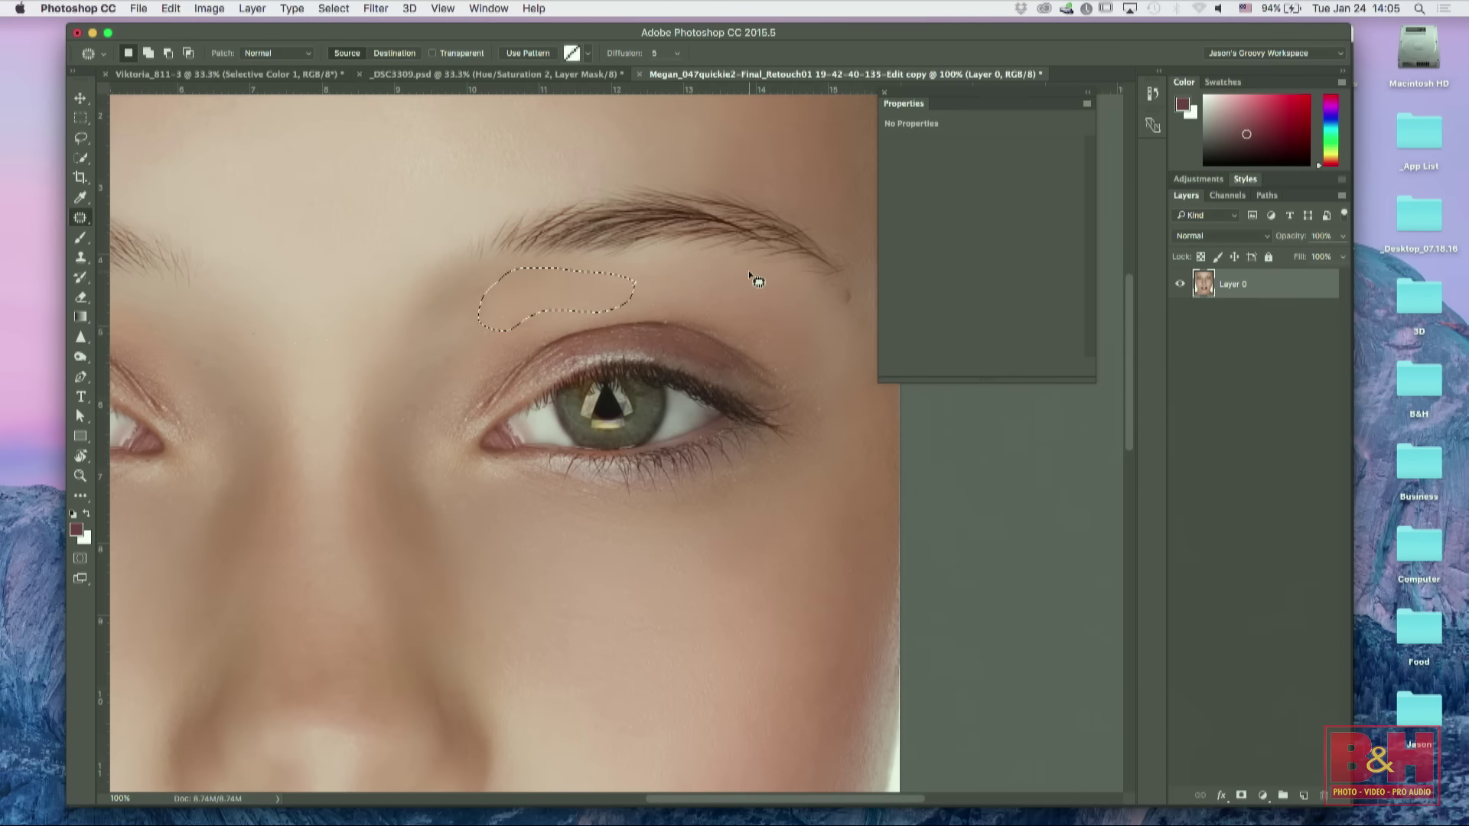
pyautogui.press('super+d')
pyautogui.press('super+minus')
pyautogui.press('super+minus')
pyautogui.press('super+minus')
pyautogui.press('super+minus')
pyautogui.press('super+minus')
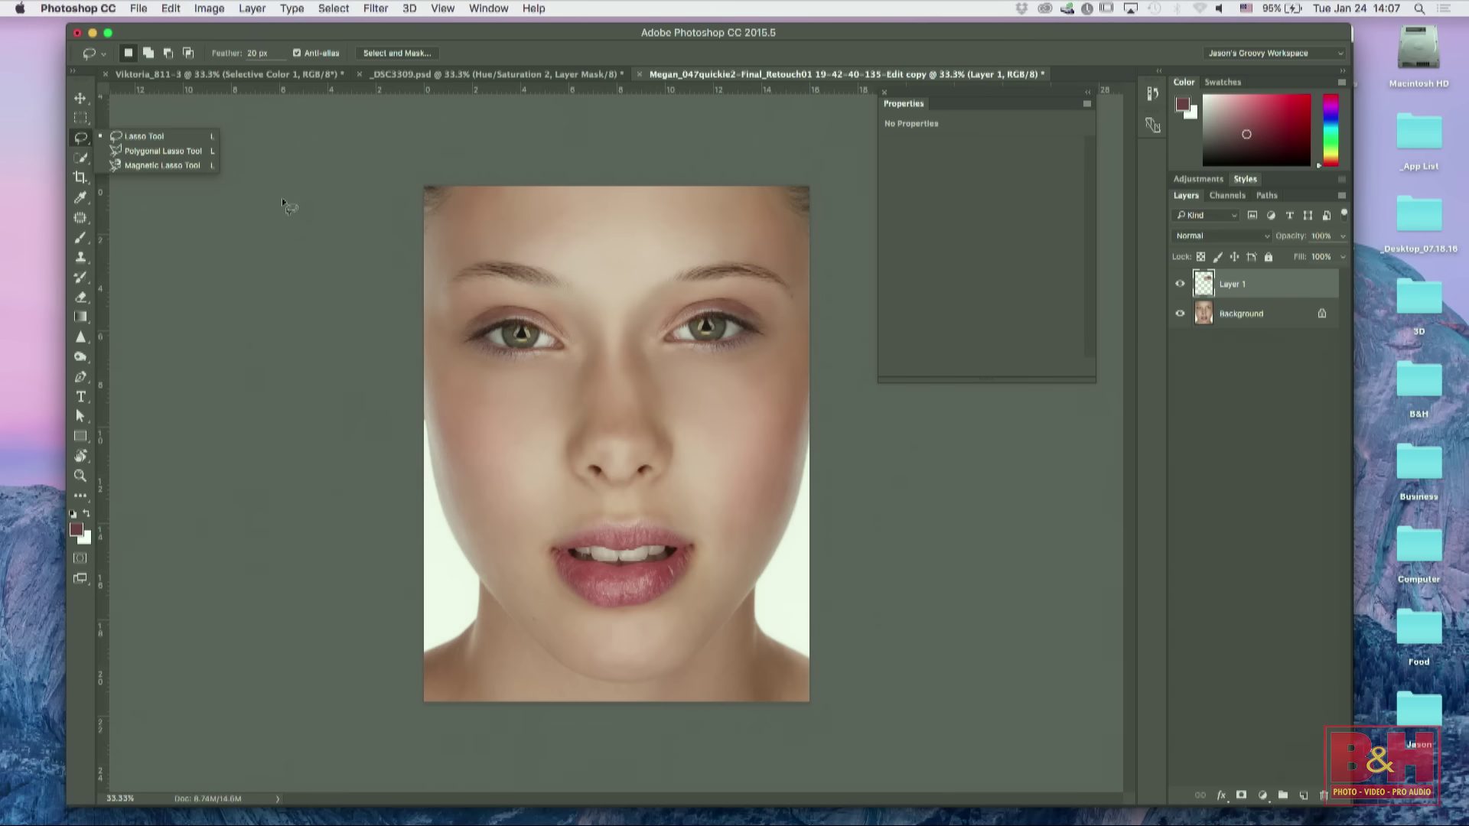
pyautogui.press('super+minus')
pyautogui.press('super+equal')
pyautogui.press('super+equal')
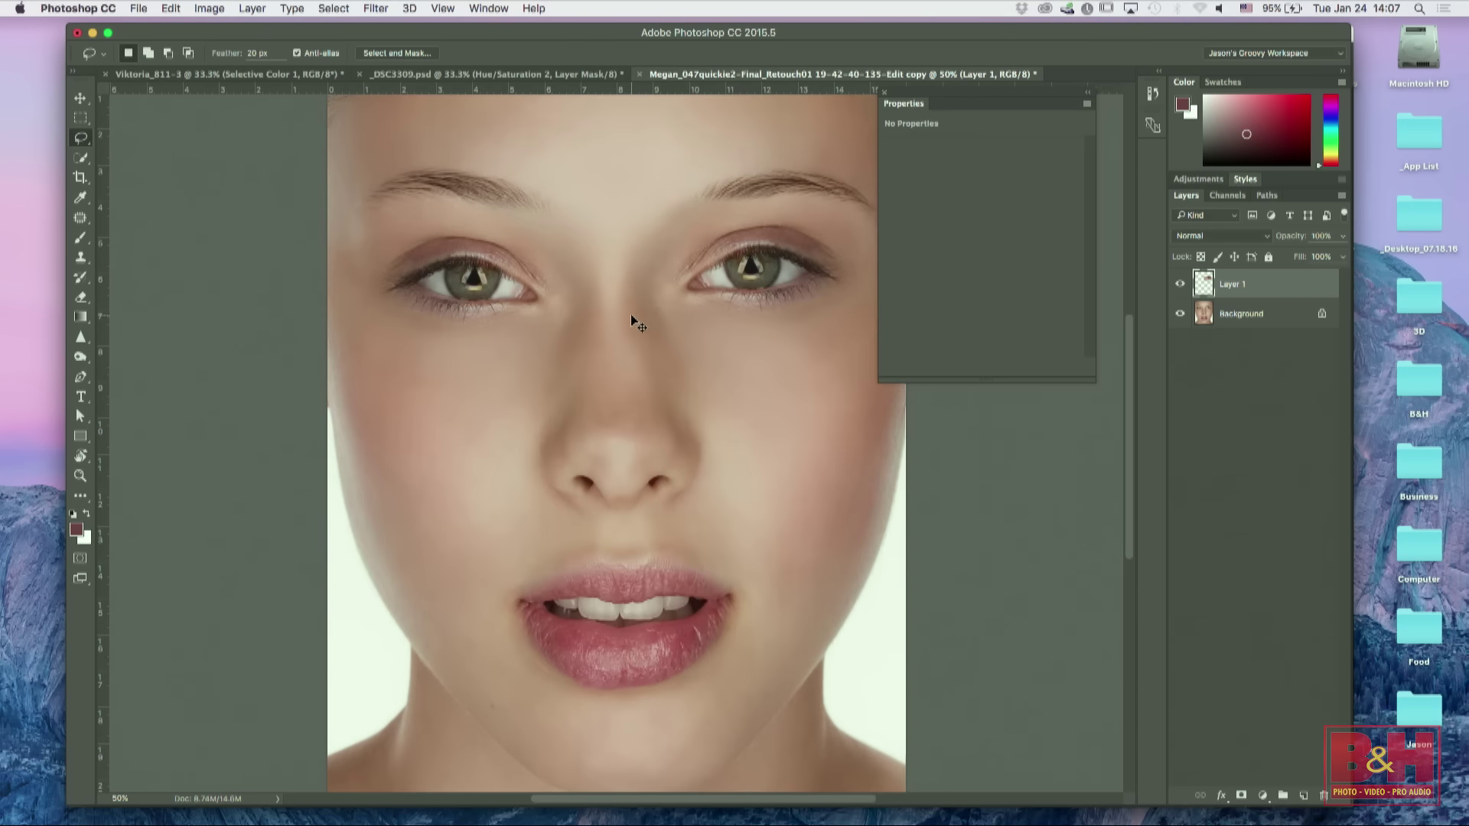
# Step: Switch to Adobe Bridge and open 24_ChristChurch_Crypt_03.jpg in Photoshop
pyautogui.press('super+Tab')
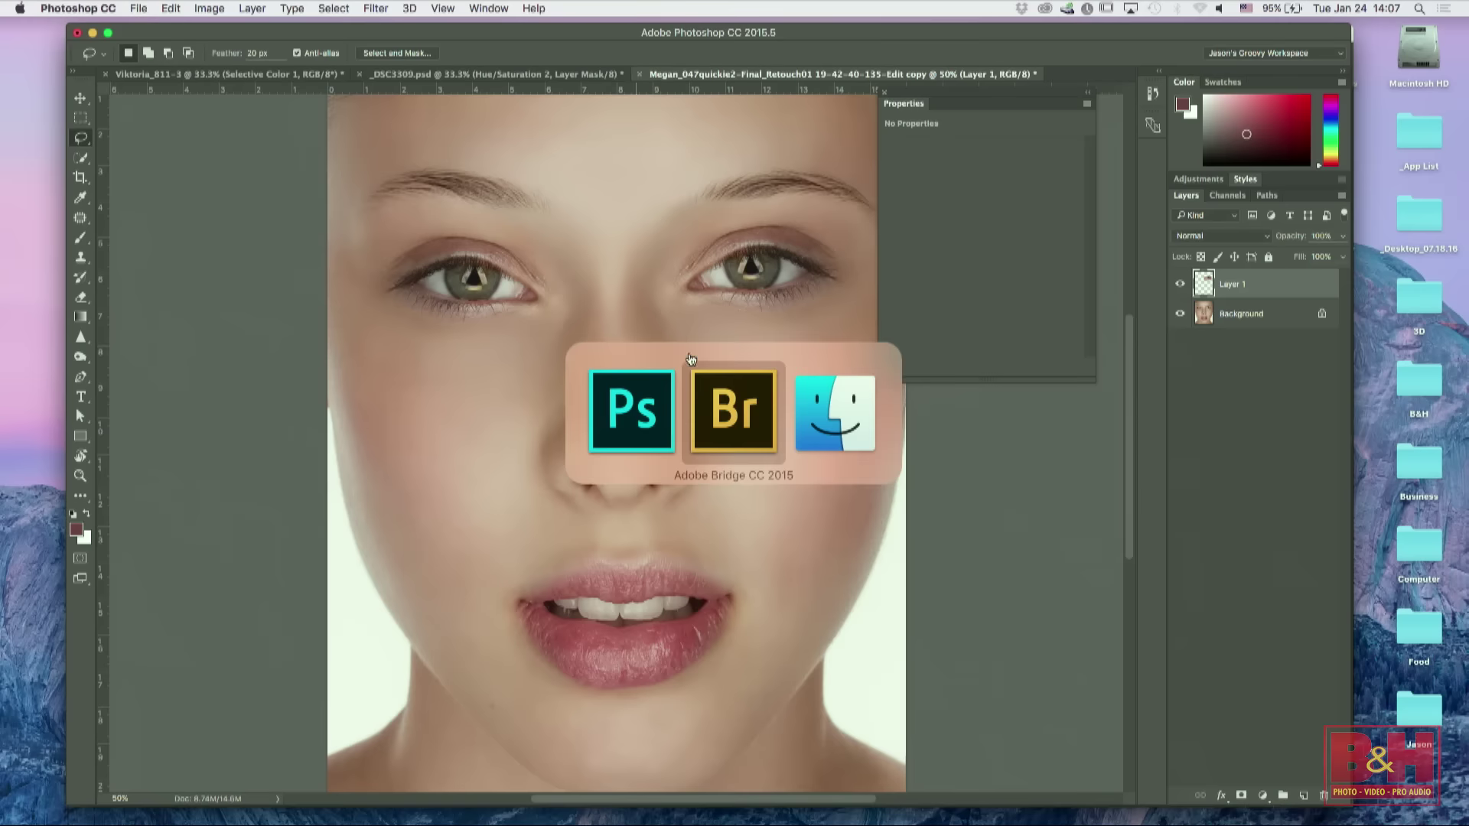
pyautogui.click(737, 405)
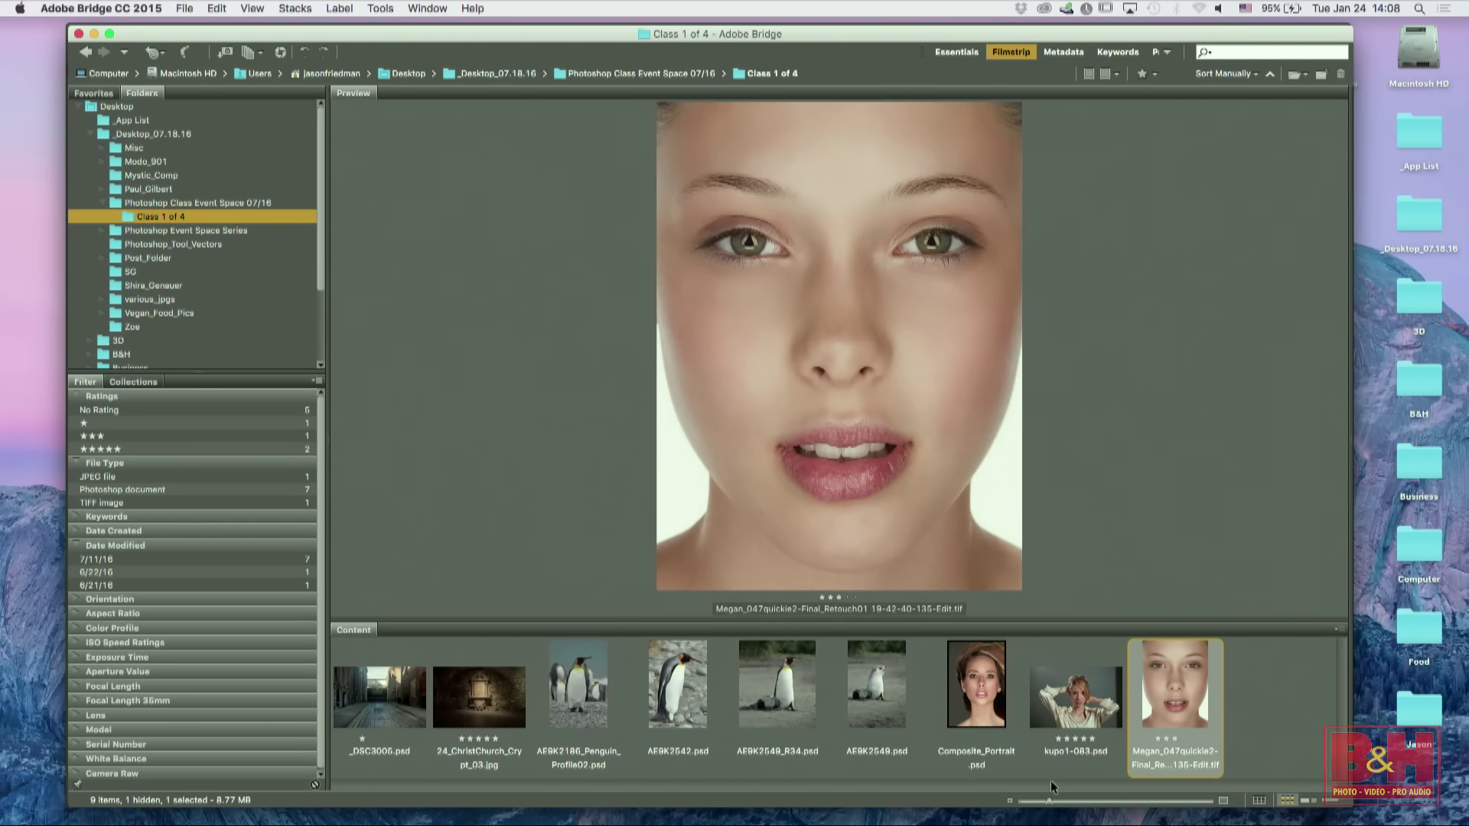
pyautogui.click(494, 682)
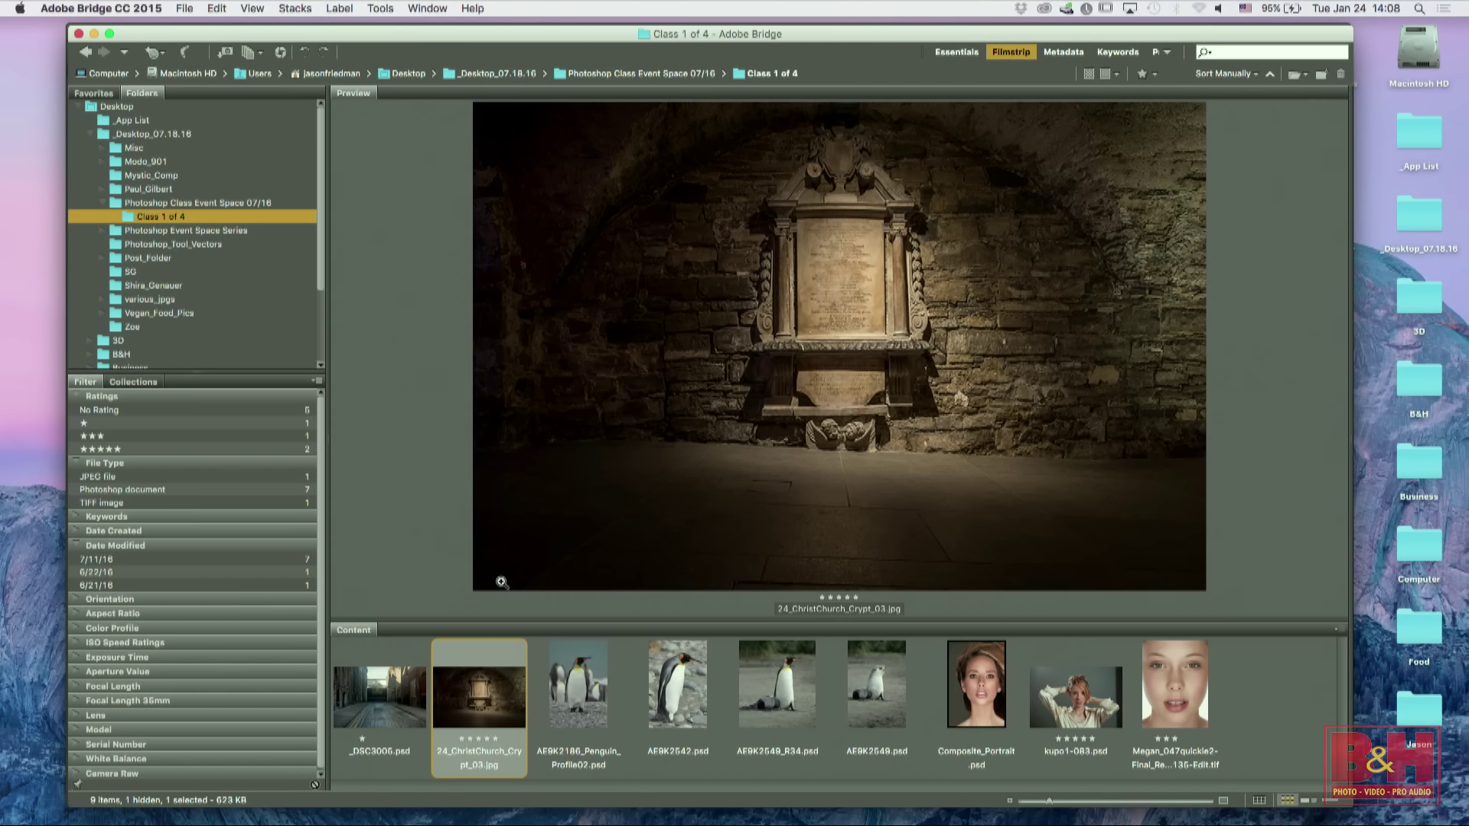
pyautogui.press('super+o')
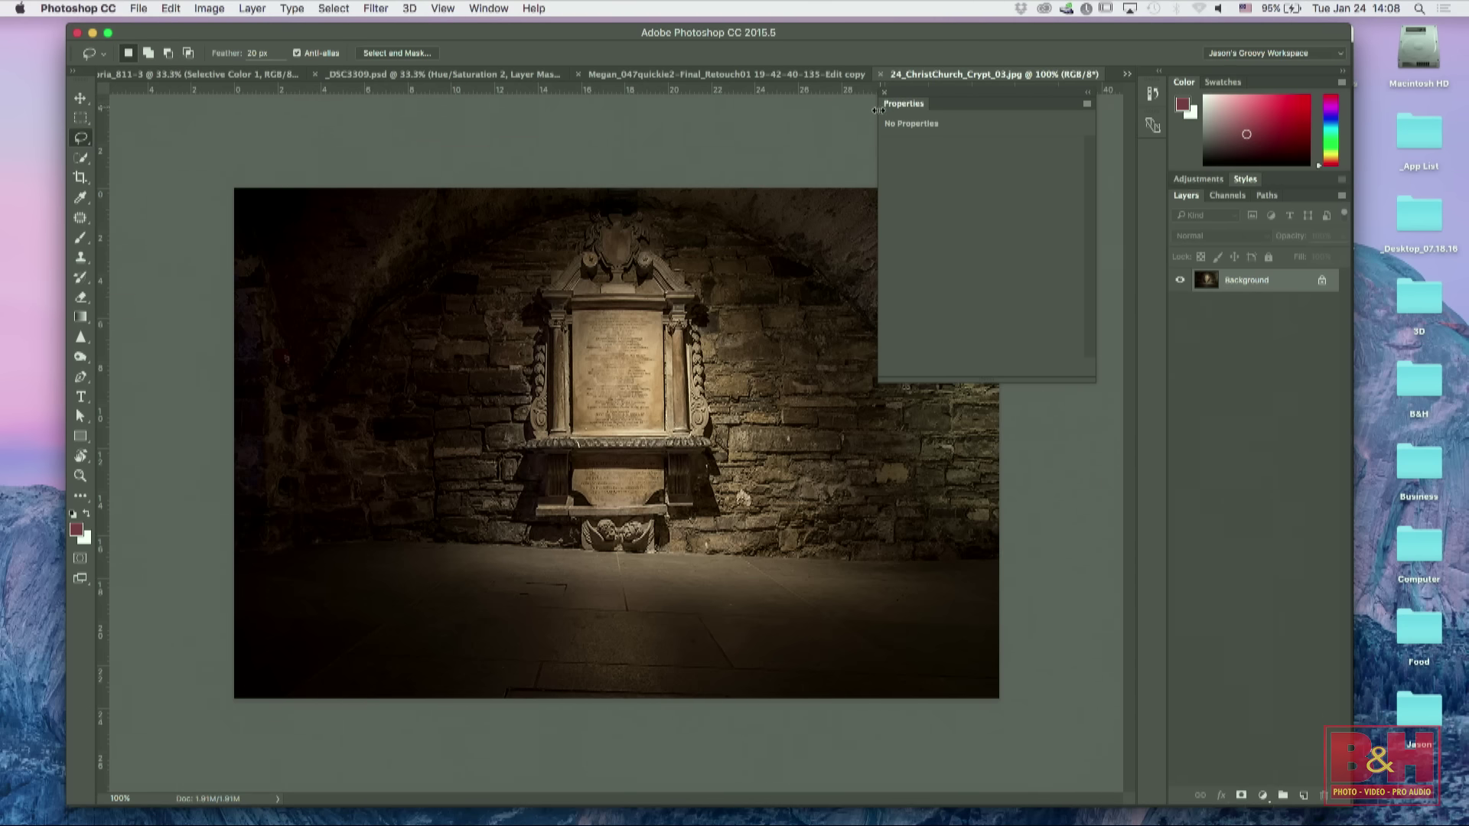
# Step: Select the monument's upper inscribed tablet by its four corners using the Polygonal Lasso tool with 0 px feather
pyautogui.press('super+equal')
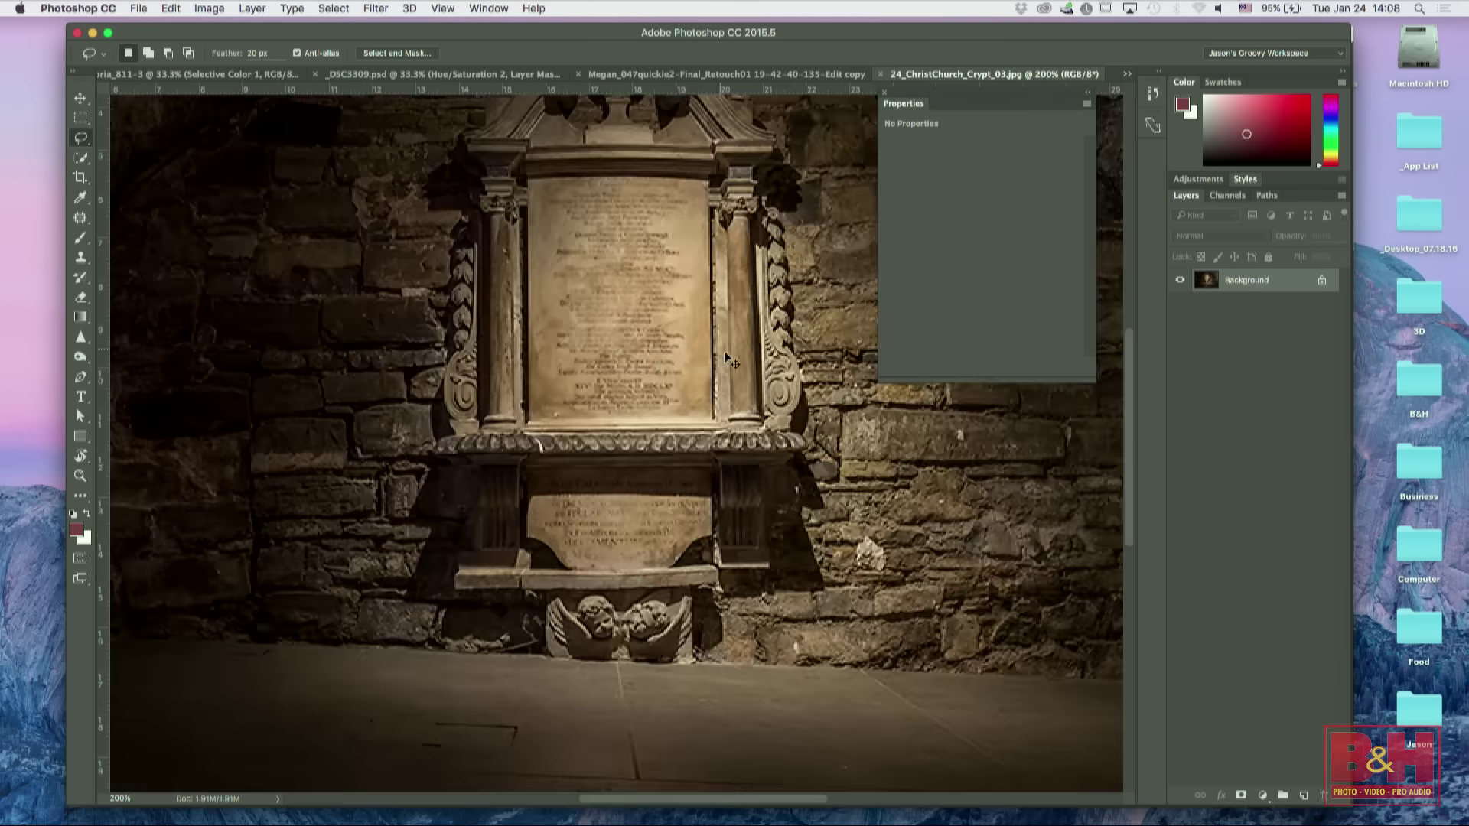
pyautogui.press('super+equal')
pyautogui.scroll(3, 768, 263)
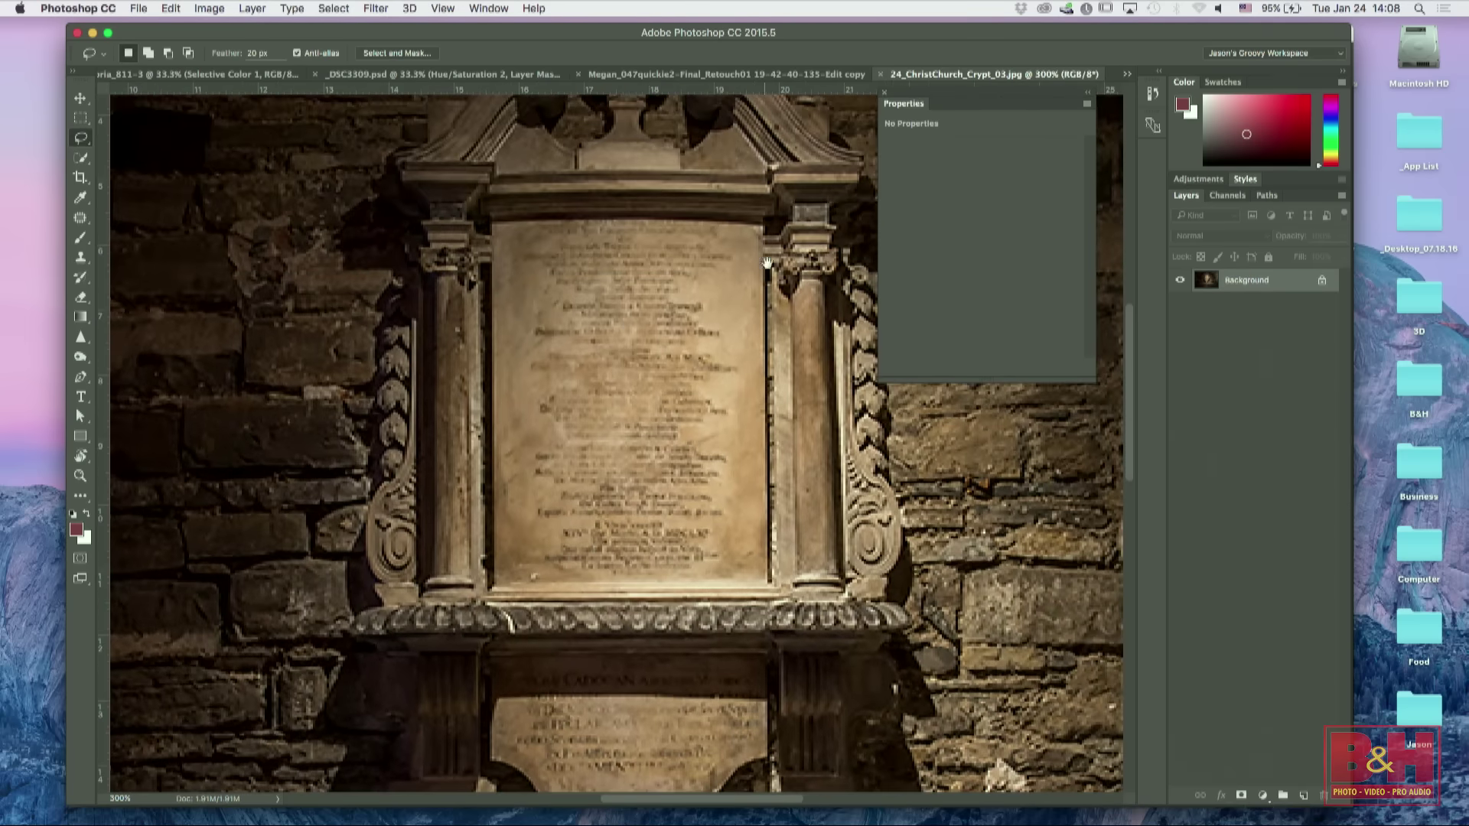
pyautogui.moveTo(652, 351); pyautogui.dragTo(612, 419)
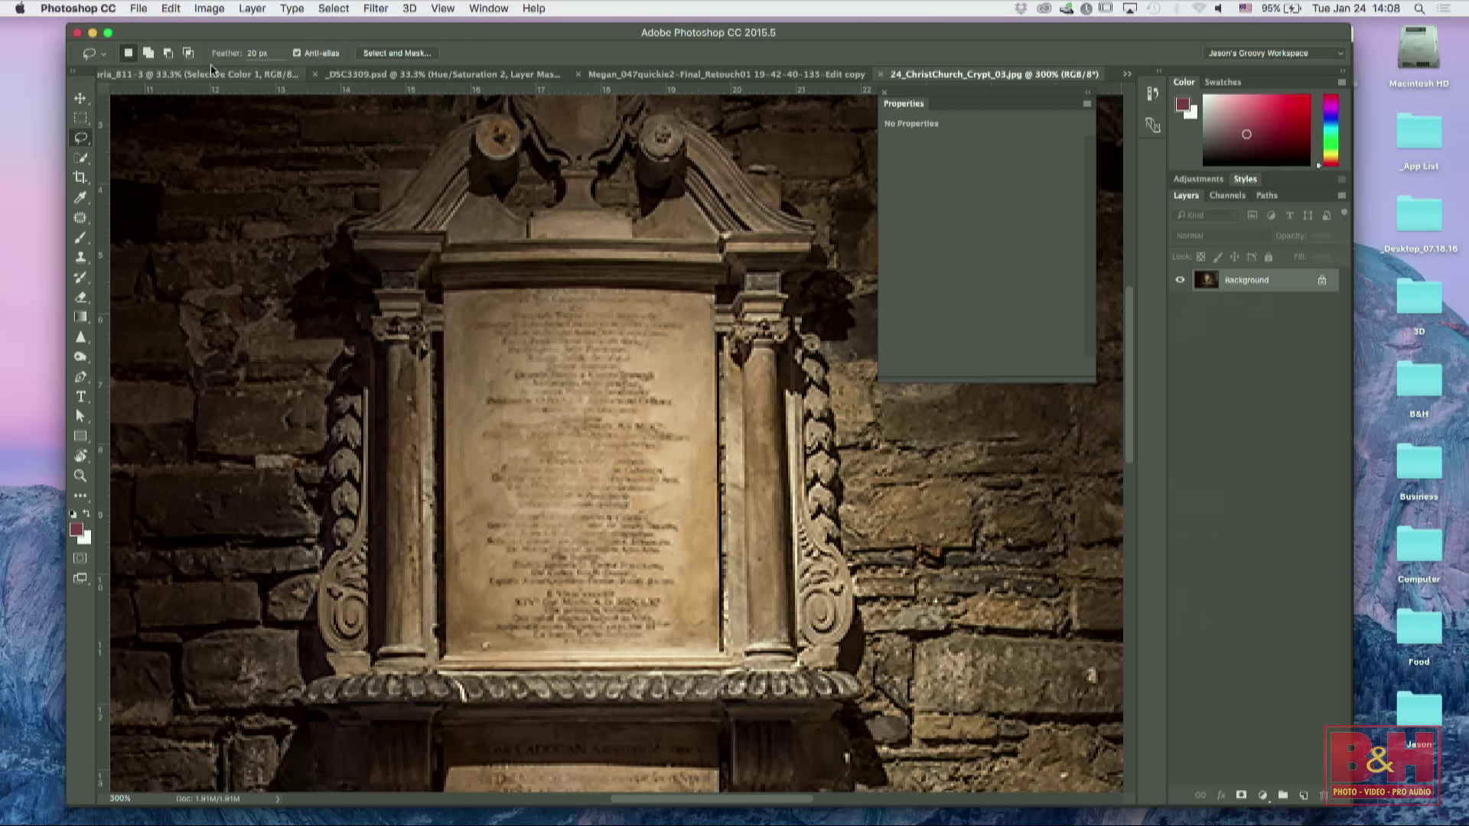
pyautogui.rightClick(81, 139)
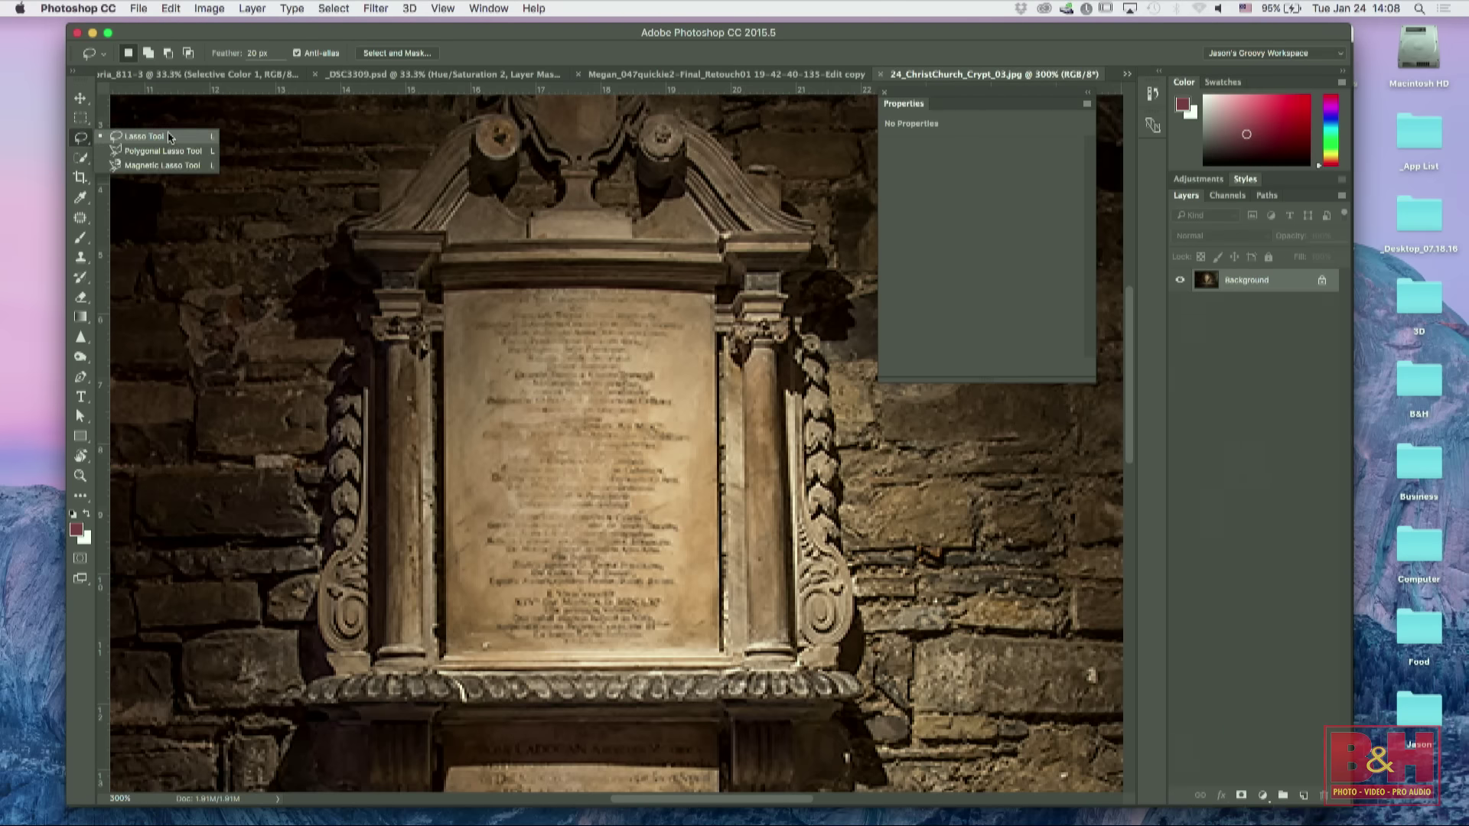
pyautogui.click(164, 152)
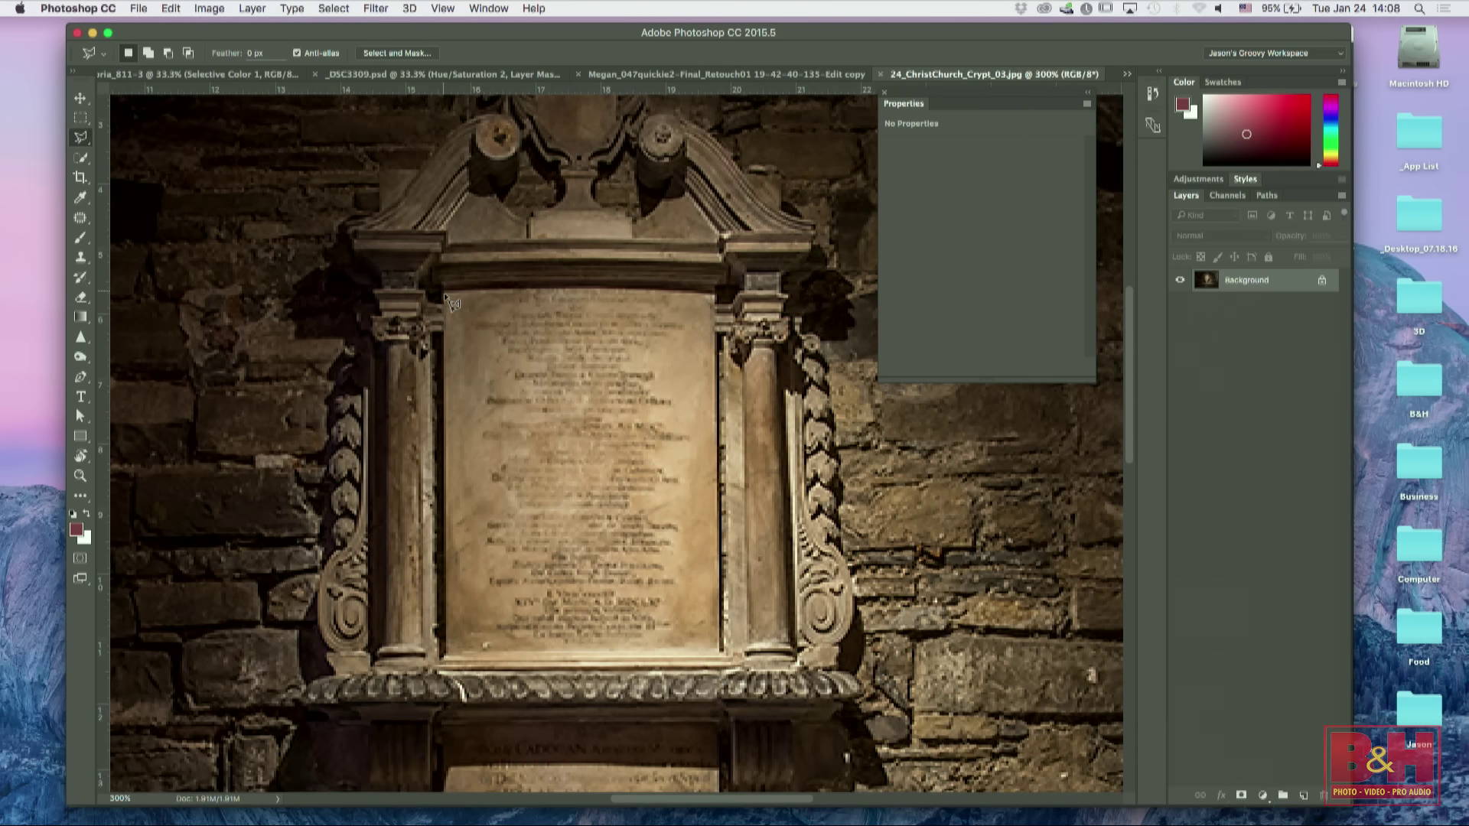
pyautogui.click(447, 295)
pyautogui.click(716, 298)
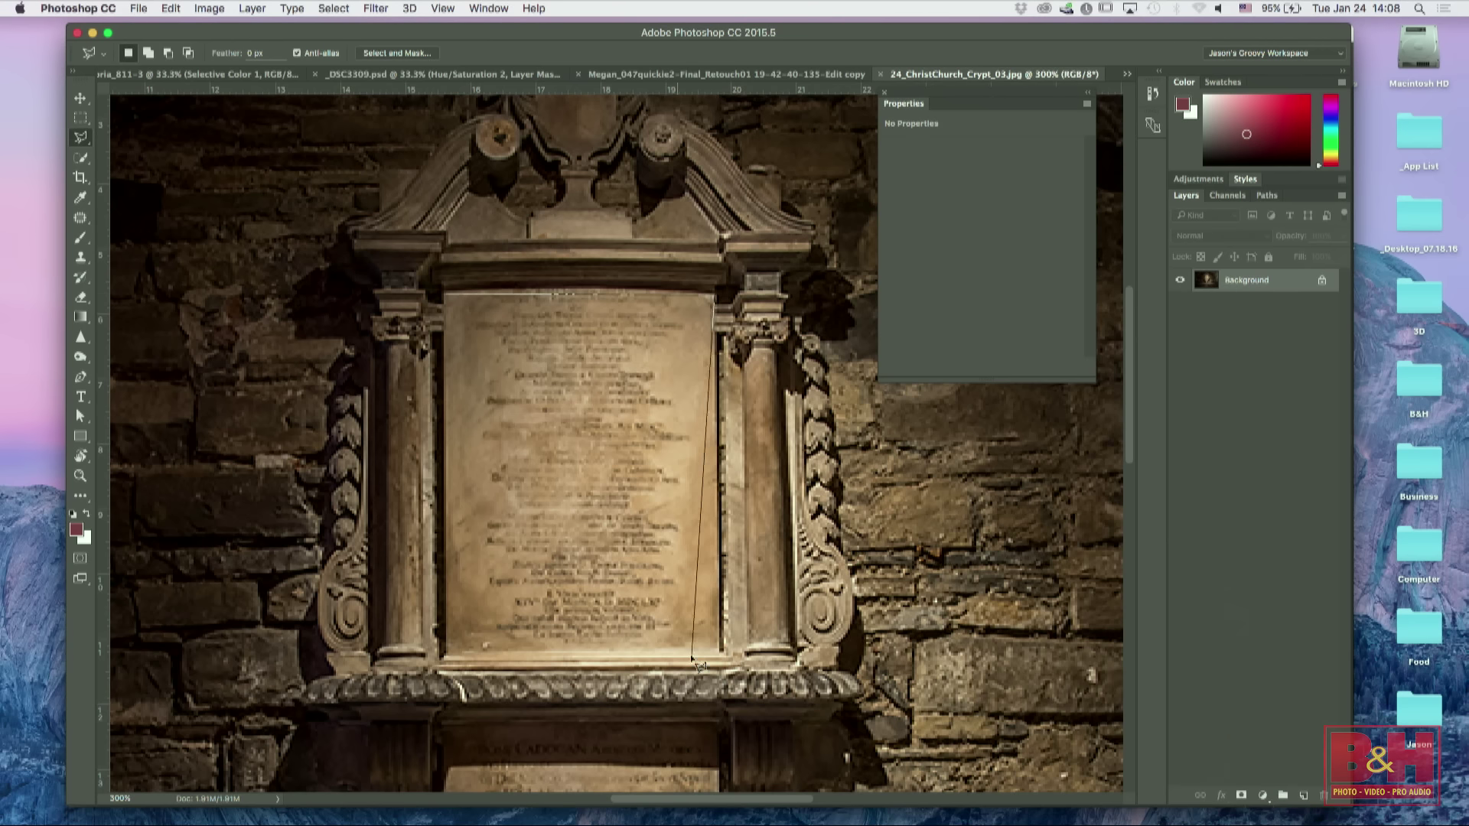
pyautogui.click(724, 655)
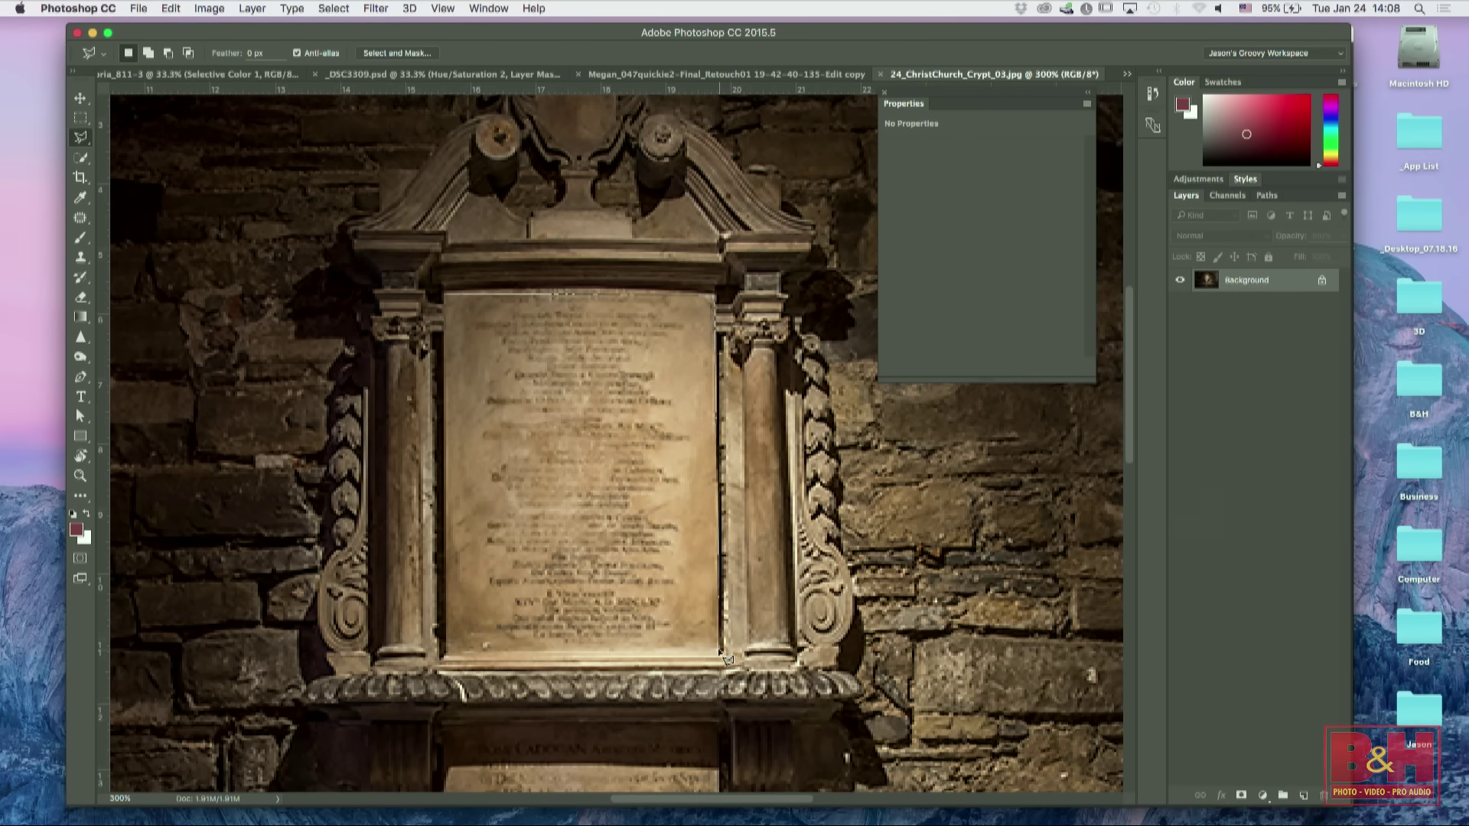
pyautogui.click(445, 653)
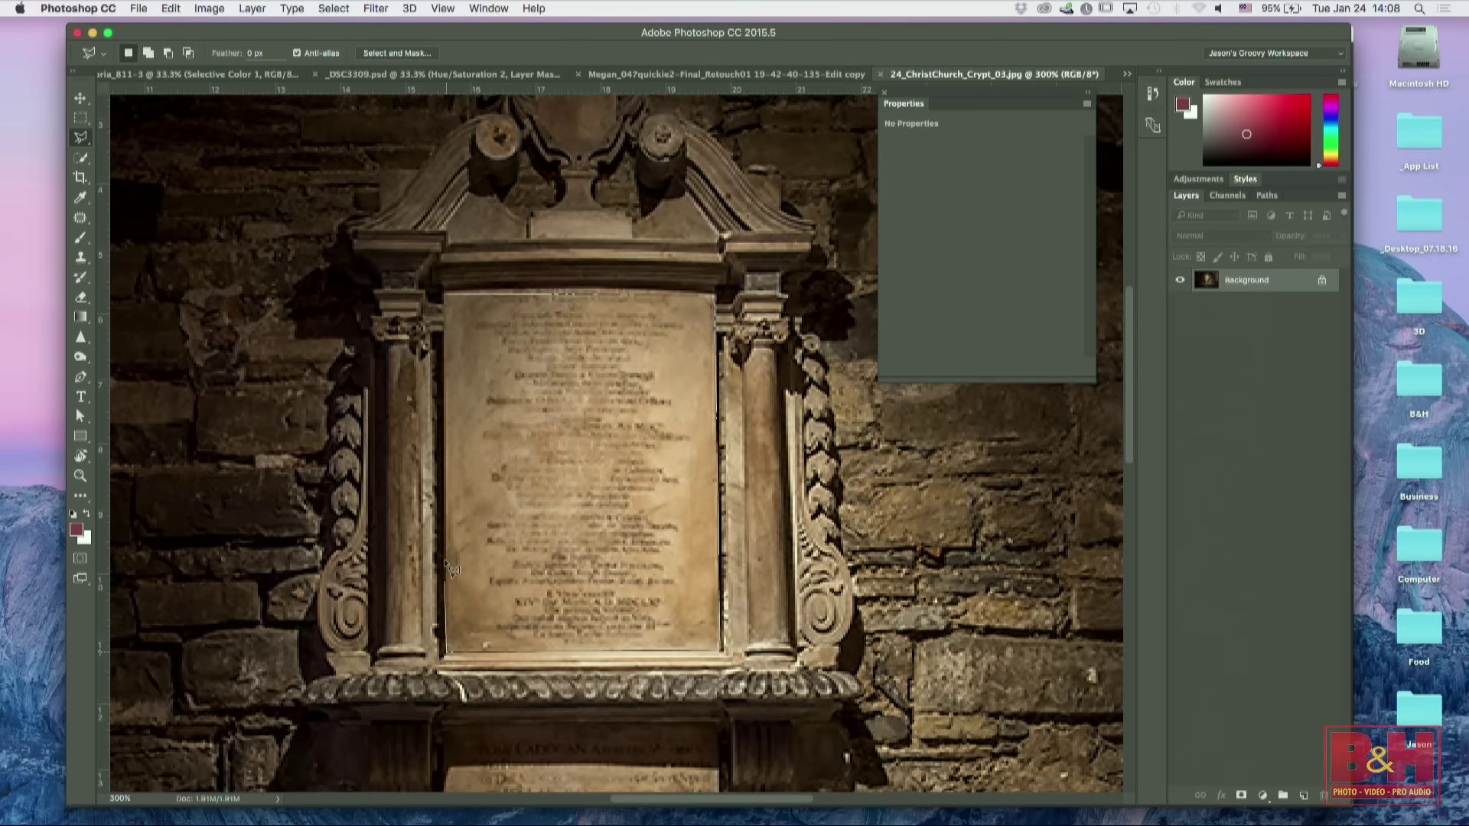
pyautogui.click(450, 294)
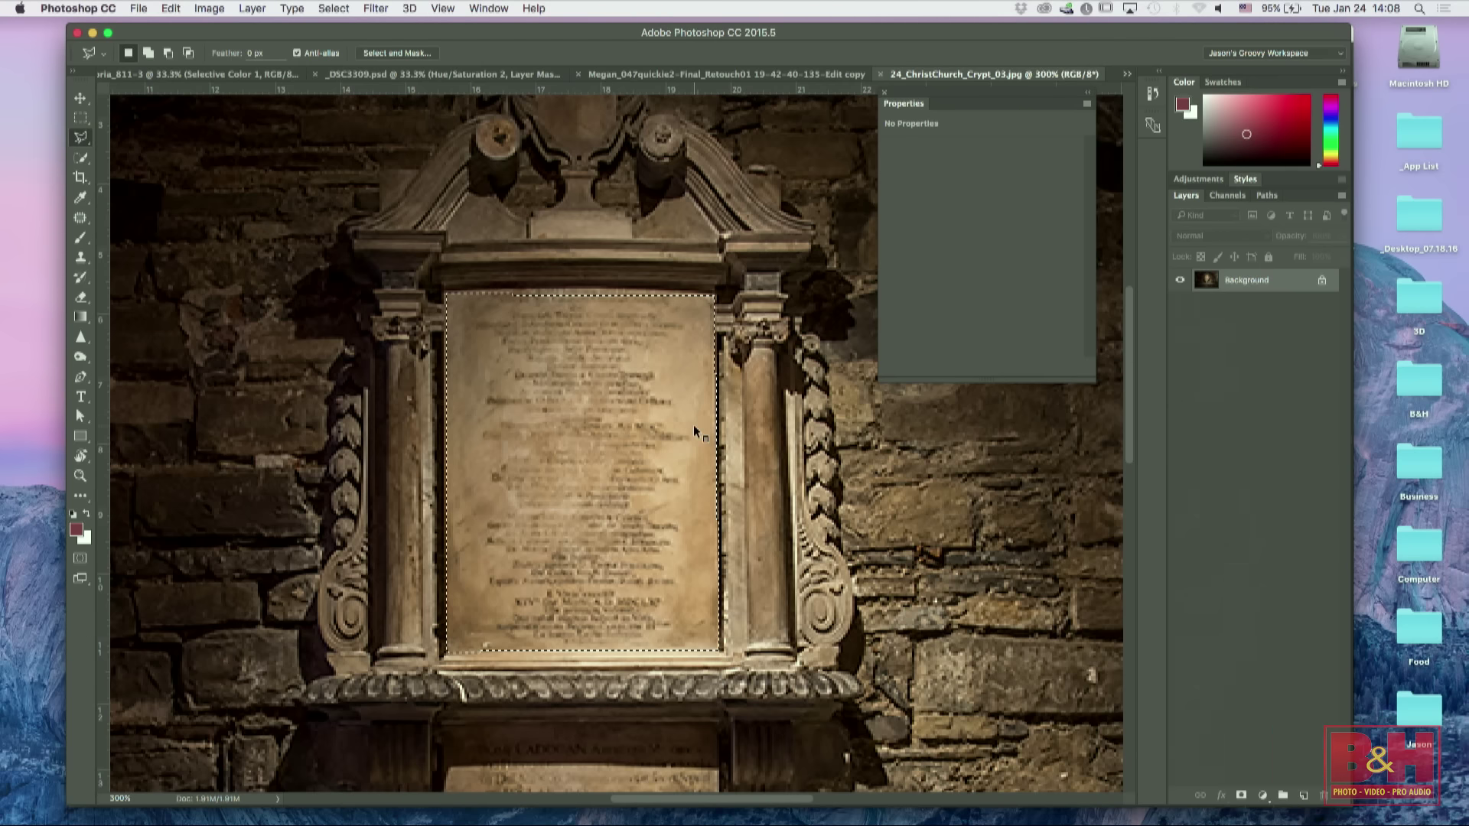
# Step: Warp the tablet selection with Transform Selection, bowing its upper edge slightly upward to follow the stone's curve
pyautogui.rightClick(582, 421)
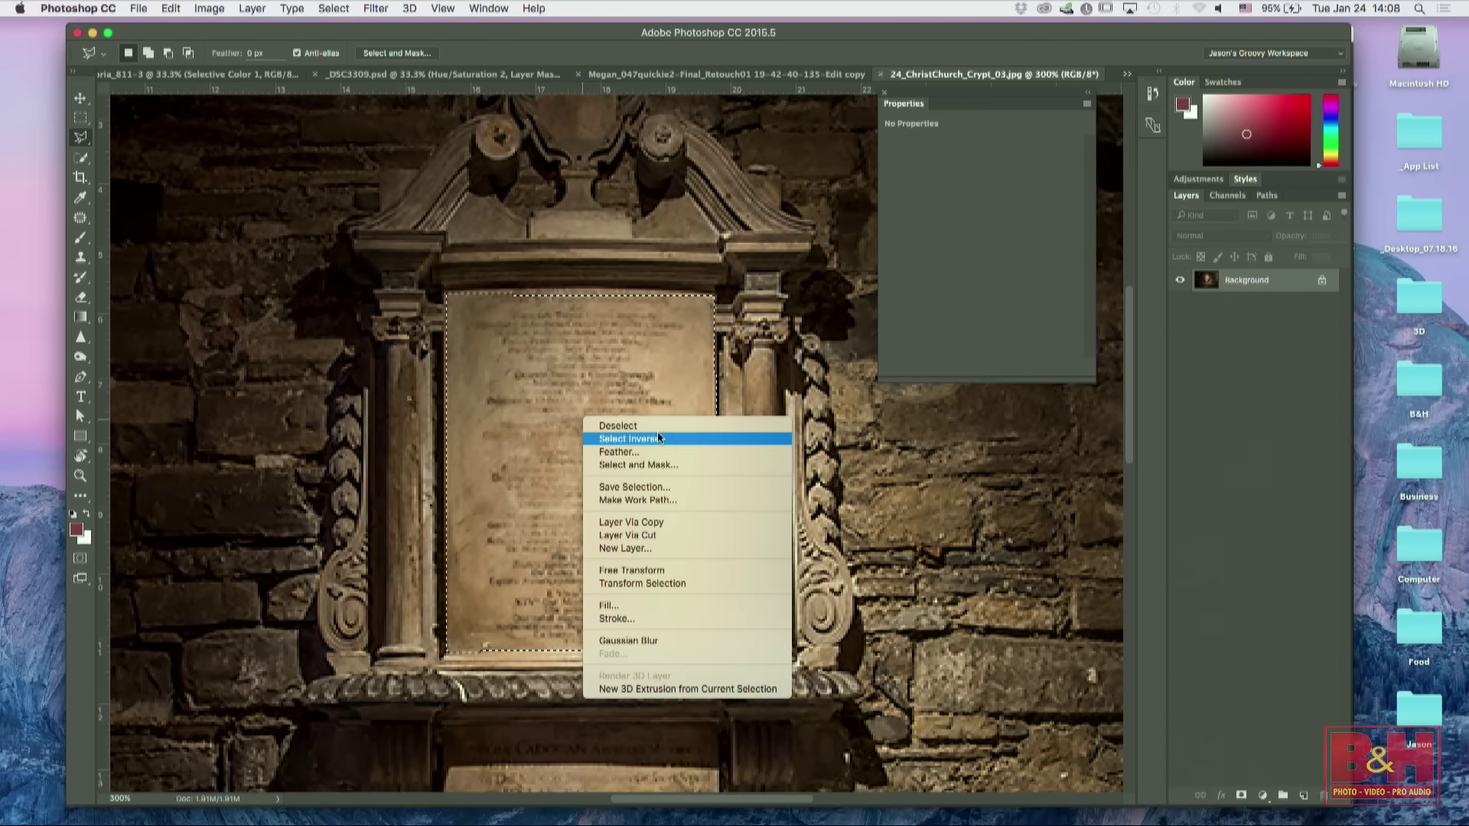
pyautogui.click(659, 583)
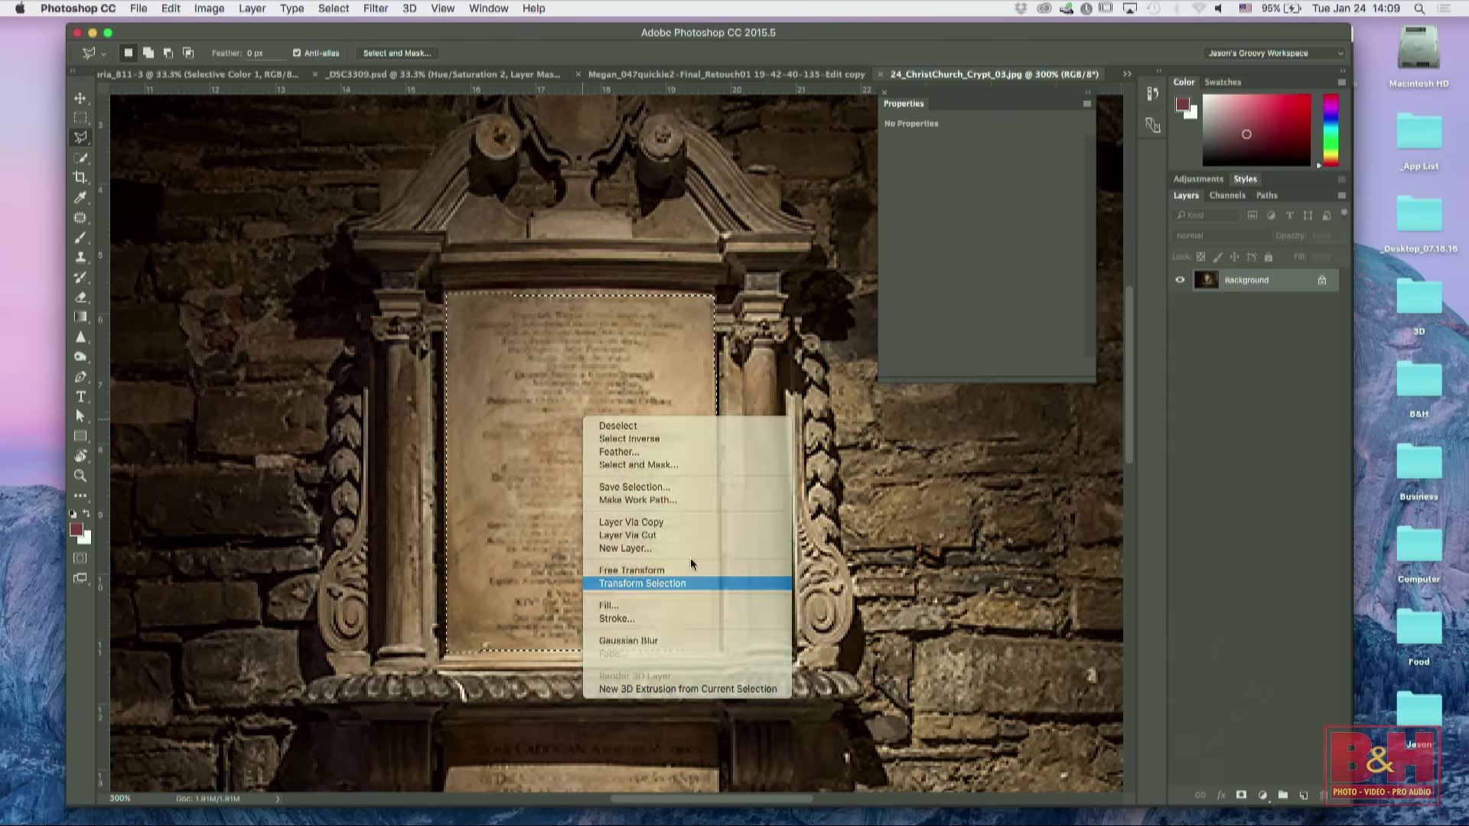
pyautogui.rightClick(631, 434)
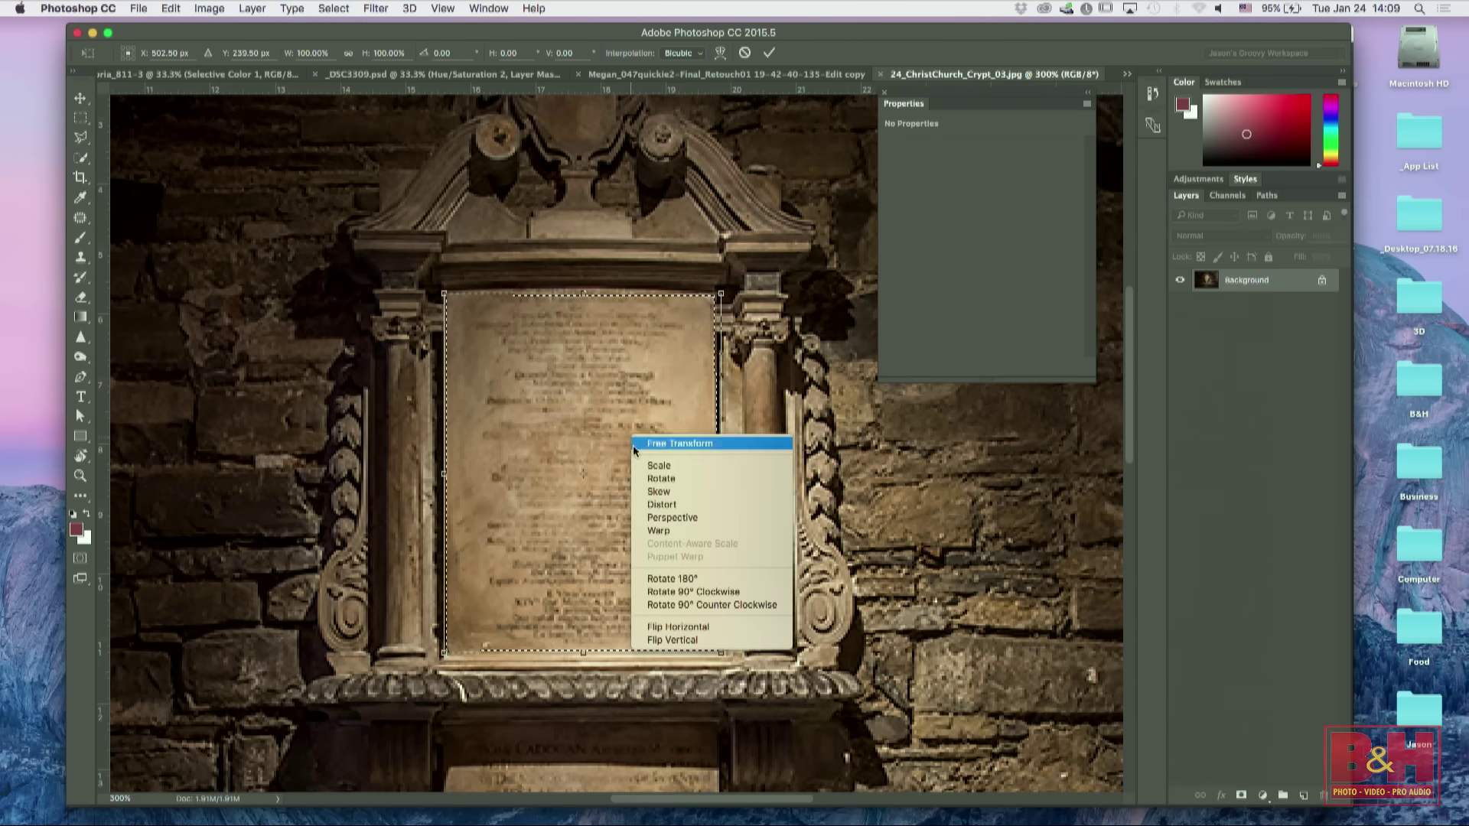
pyautogui.click(666, 531)
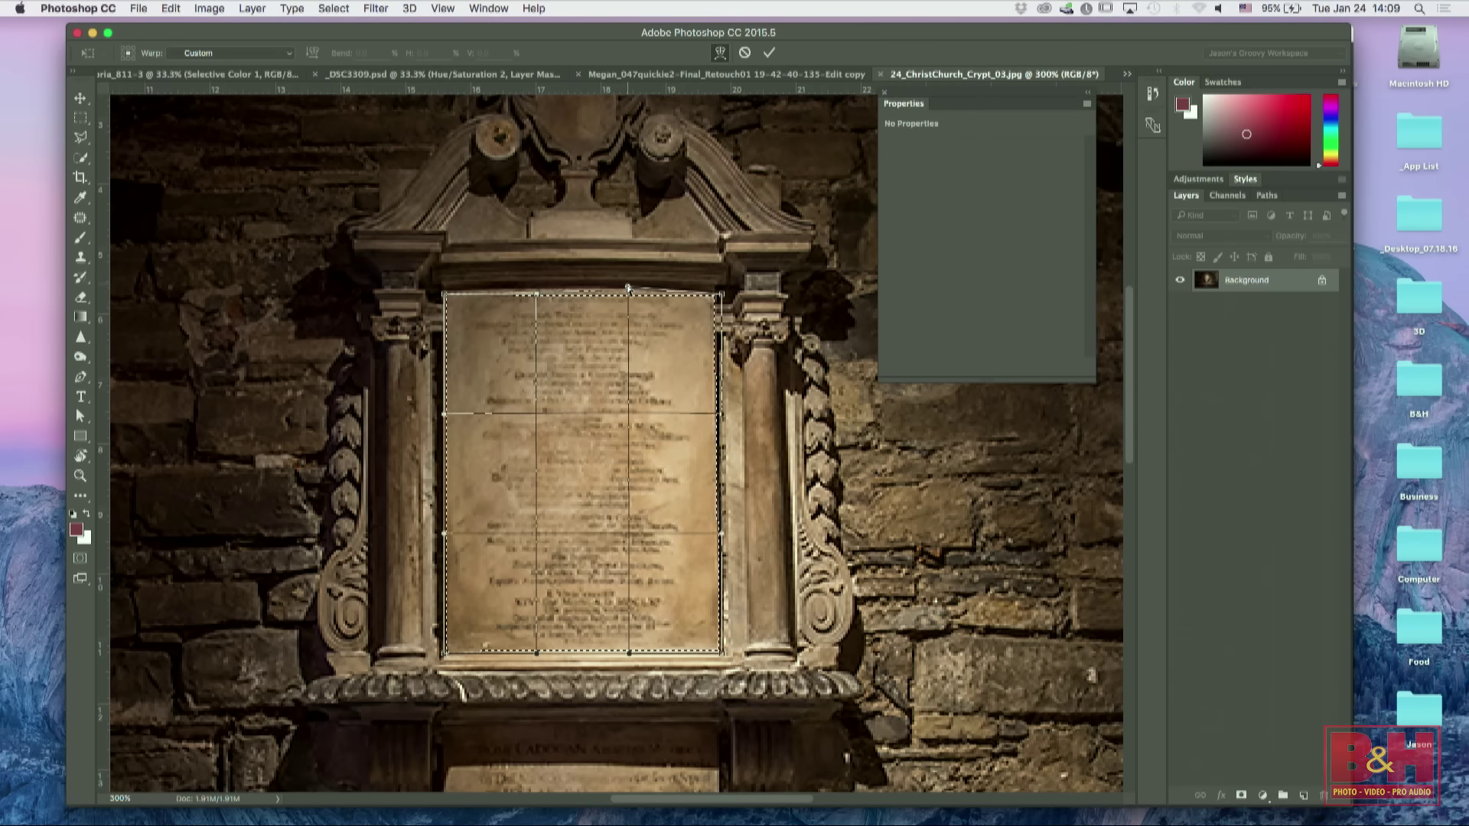
pyautogui.moveTo(626, 291); pyautogui.dragTo(623, 287)
pyautogui.moveTo(536, 292); pyautogui.dragTo(532, 288)
pyautogui.click(769, 53)
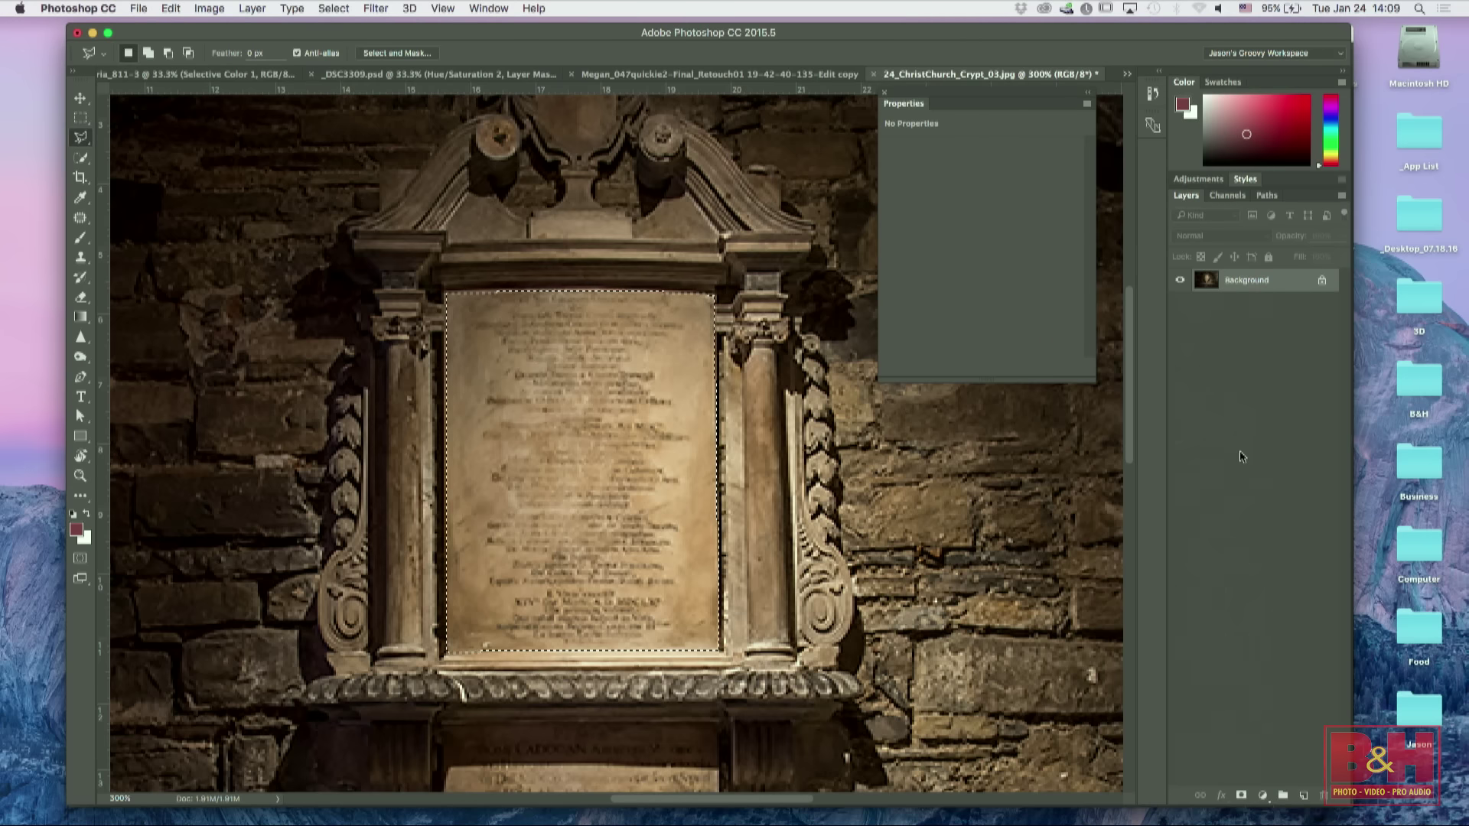
# Step: Add an Invert adjustment layer masked to the tablet selection and an unmasked Curves adjustment layer above it
pyautogui.click(1263, 796)
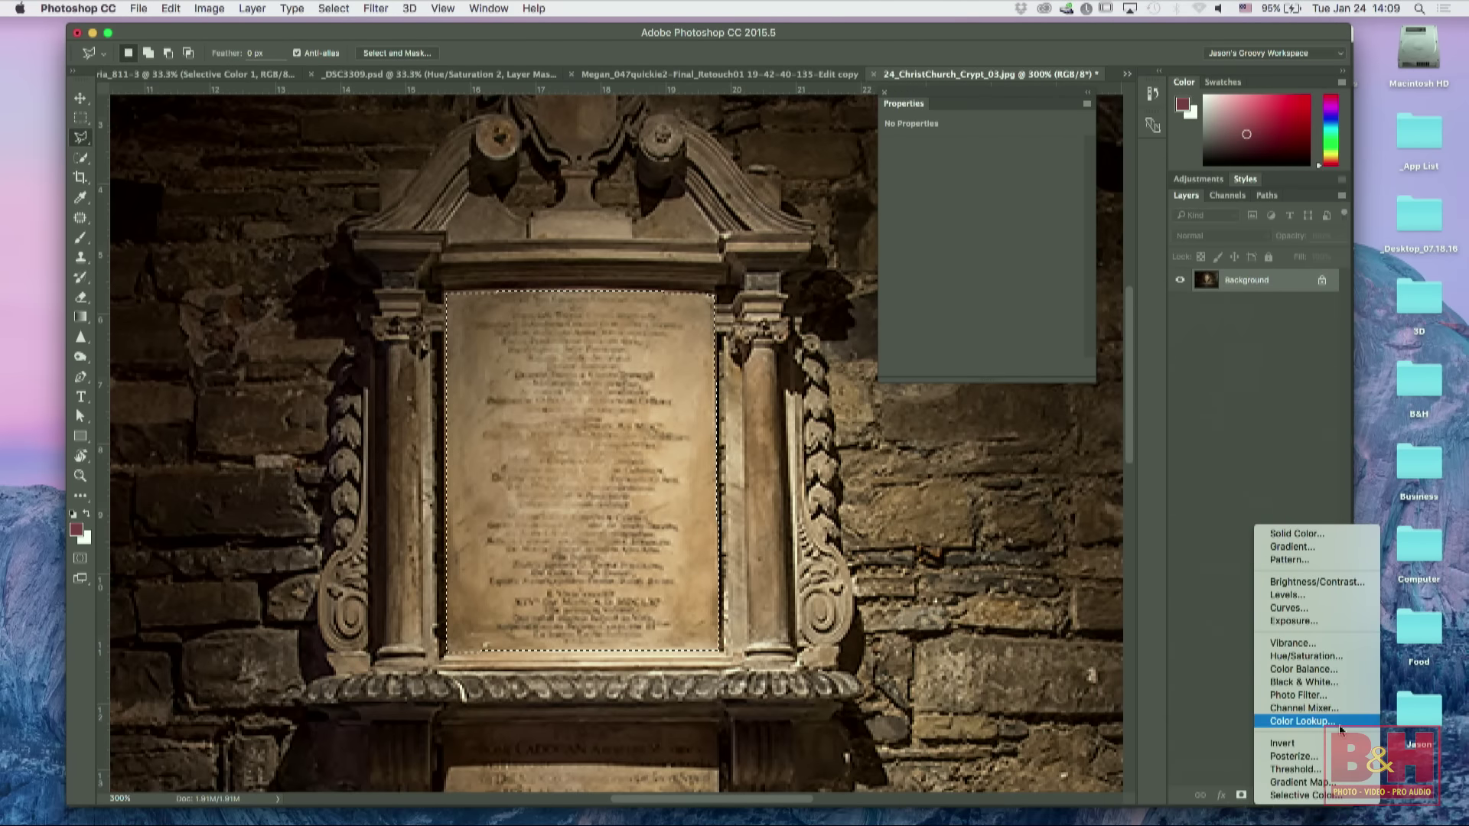
pyautogui.click(1301, 743)
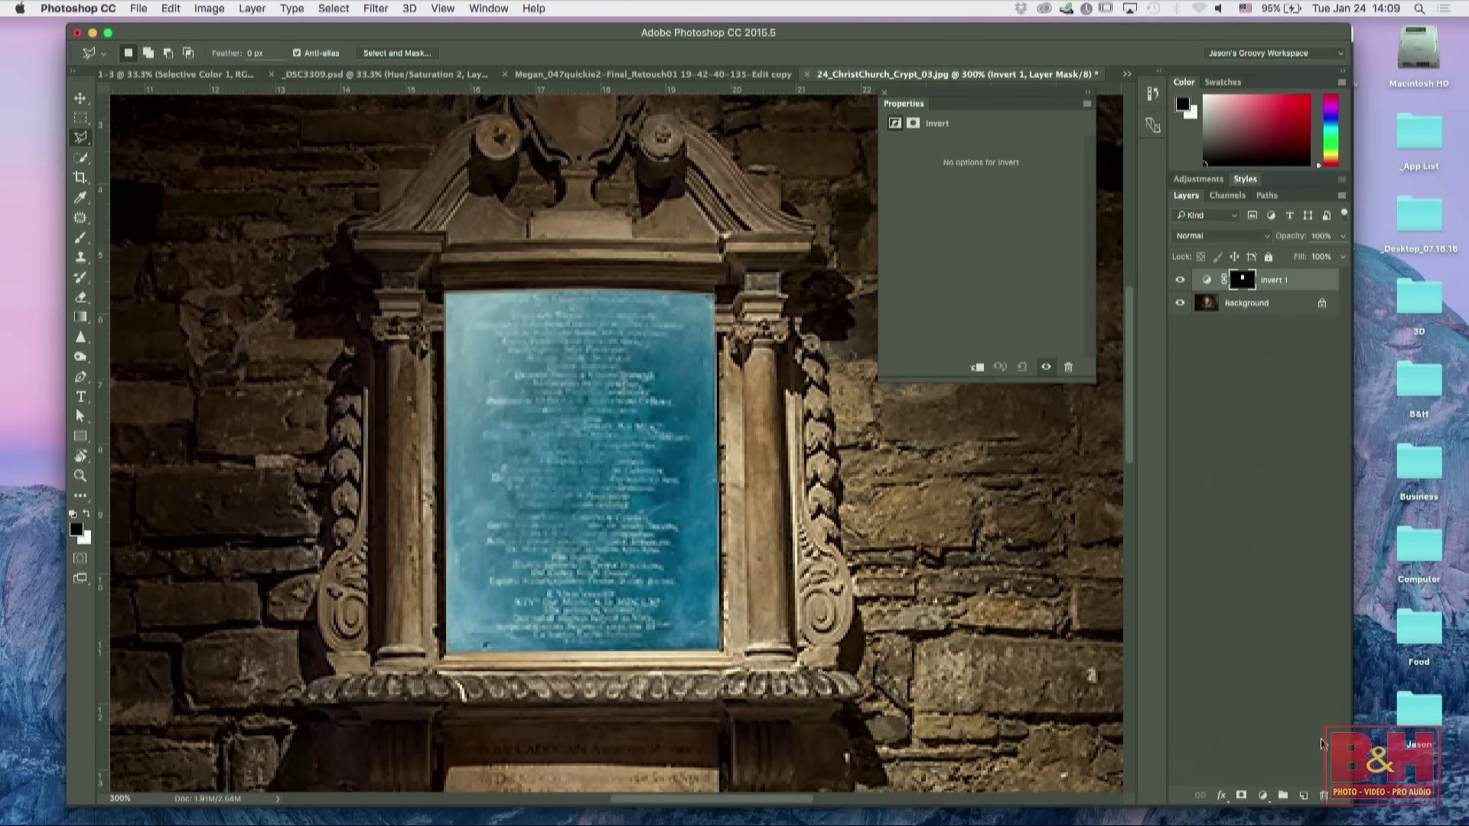
pyautogui.click(1262, 795)
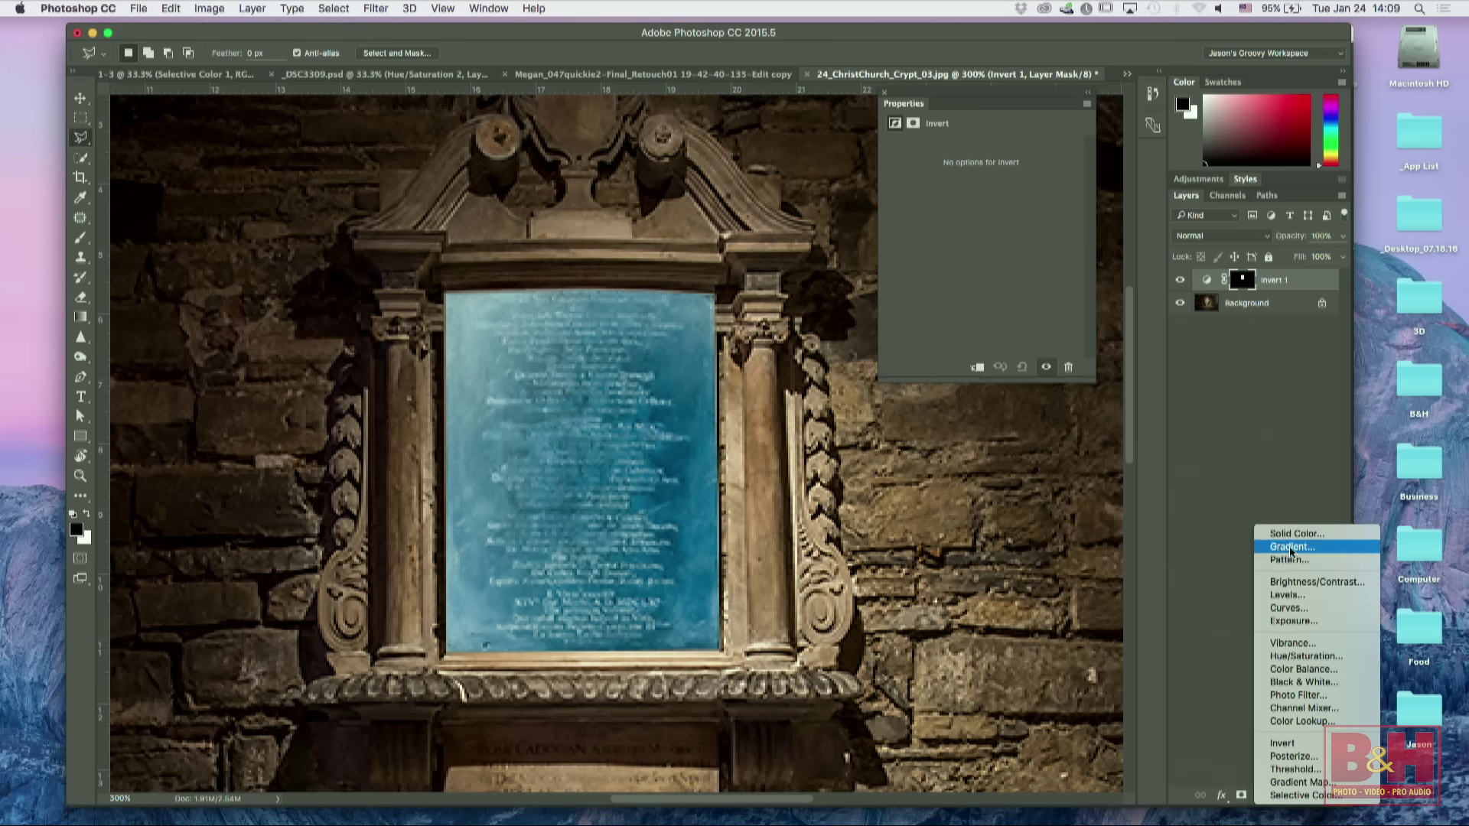
pyautogui.click(1293, 608)
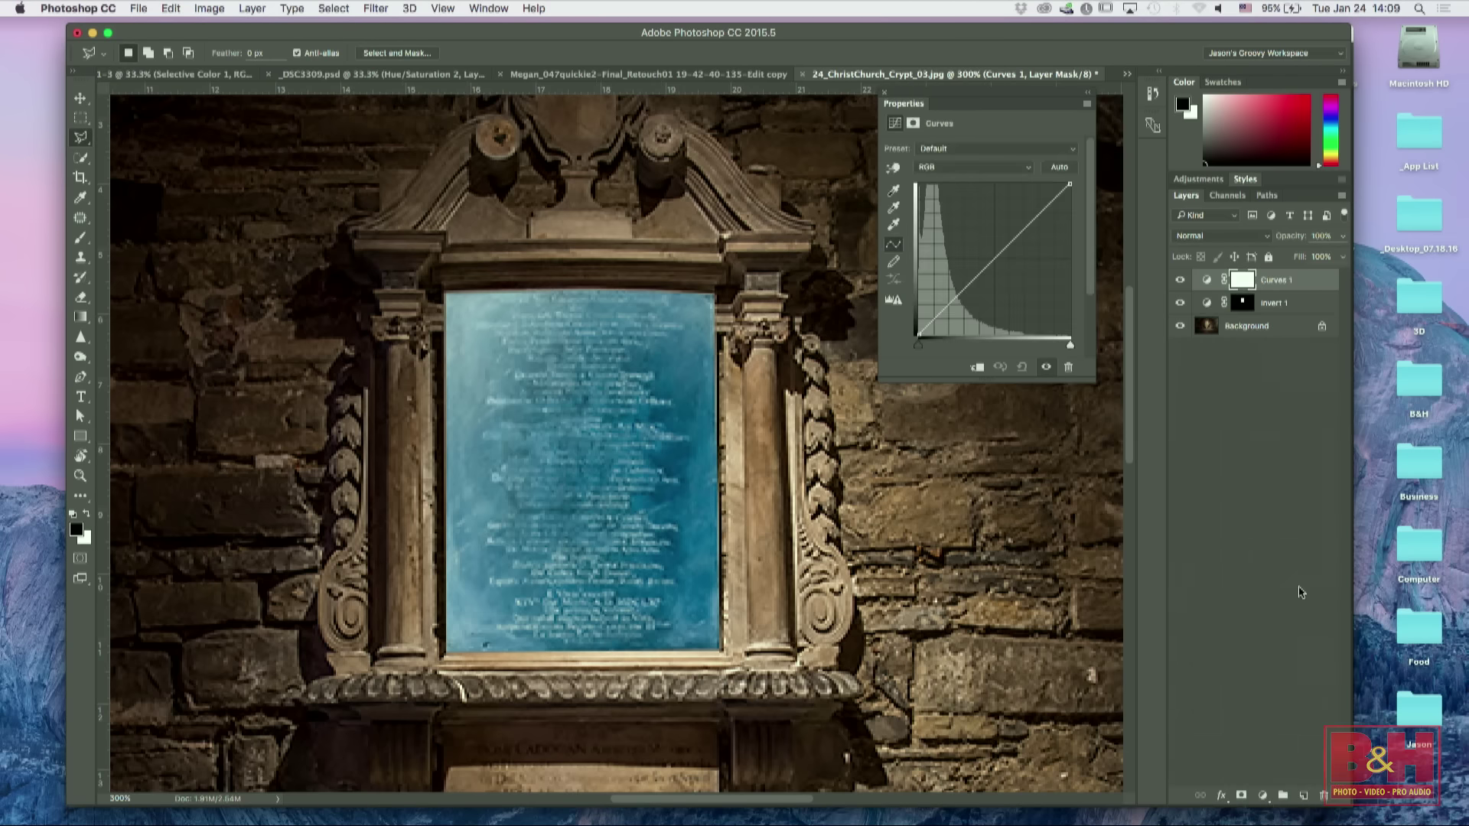
# Step: Try deleting the Invert layer and shaping a contrast curve across the whole image with the Curves layer
pyautogui.moveTo(1298, 305); pyautogui.dragTo(1323, 796)
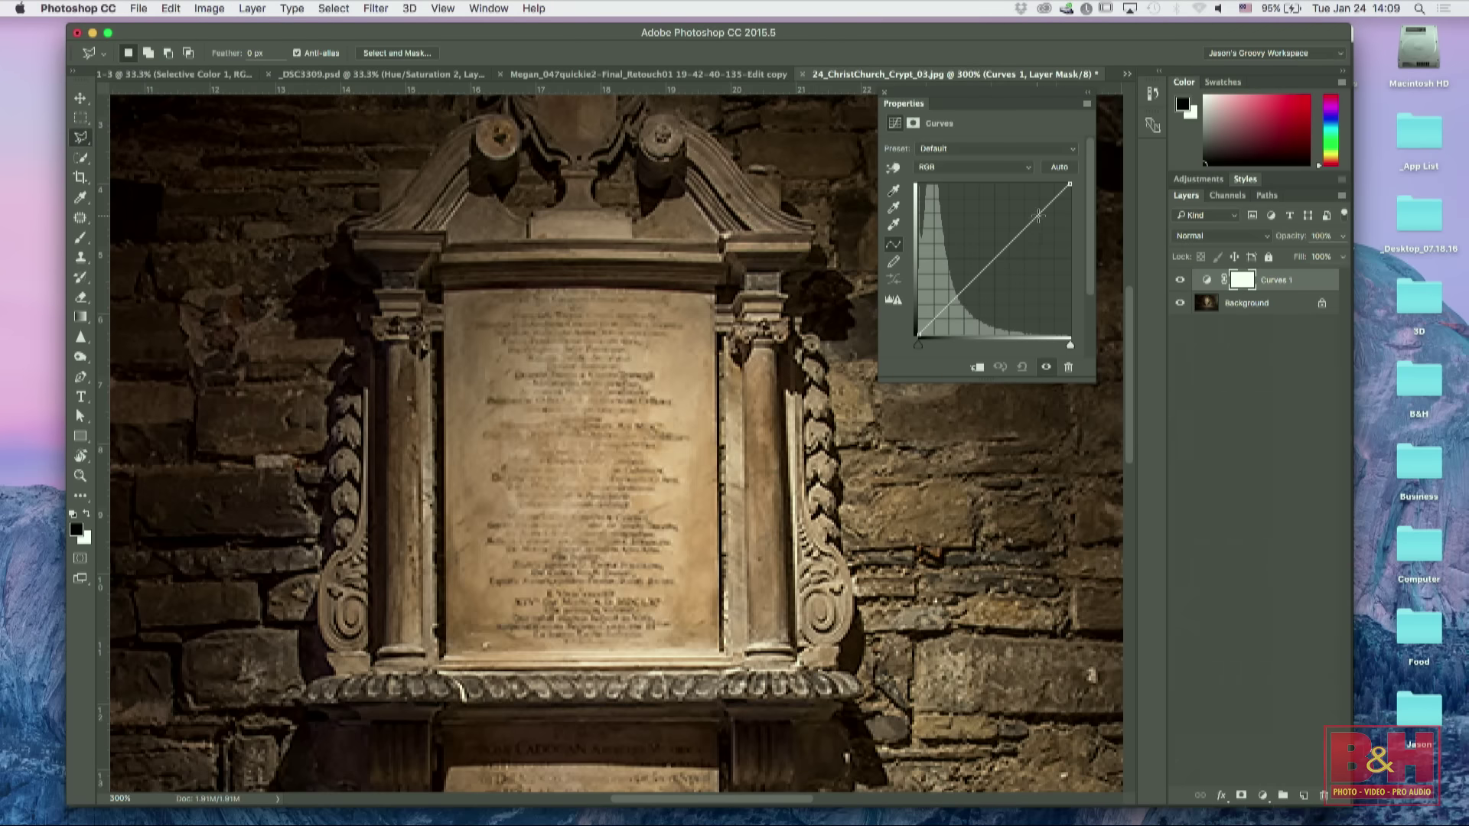
pyautogui.moveTo(1035, 218); pyautogui.dragTo(1036, 208)
pyautogui.moveTo(941, 306); pyautogui.dragTo(943, 319)
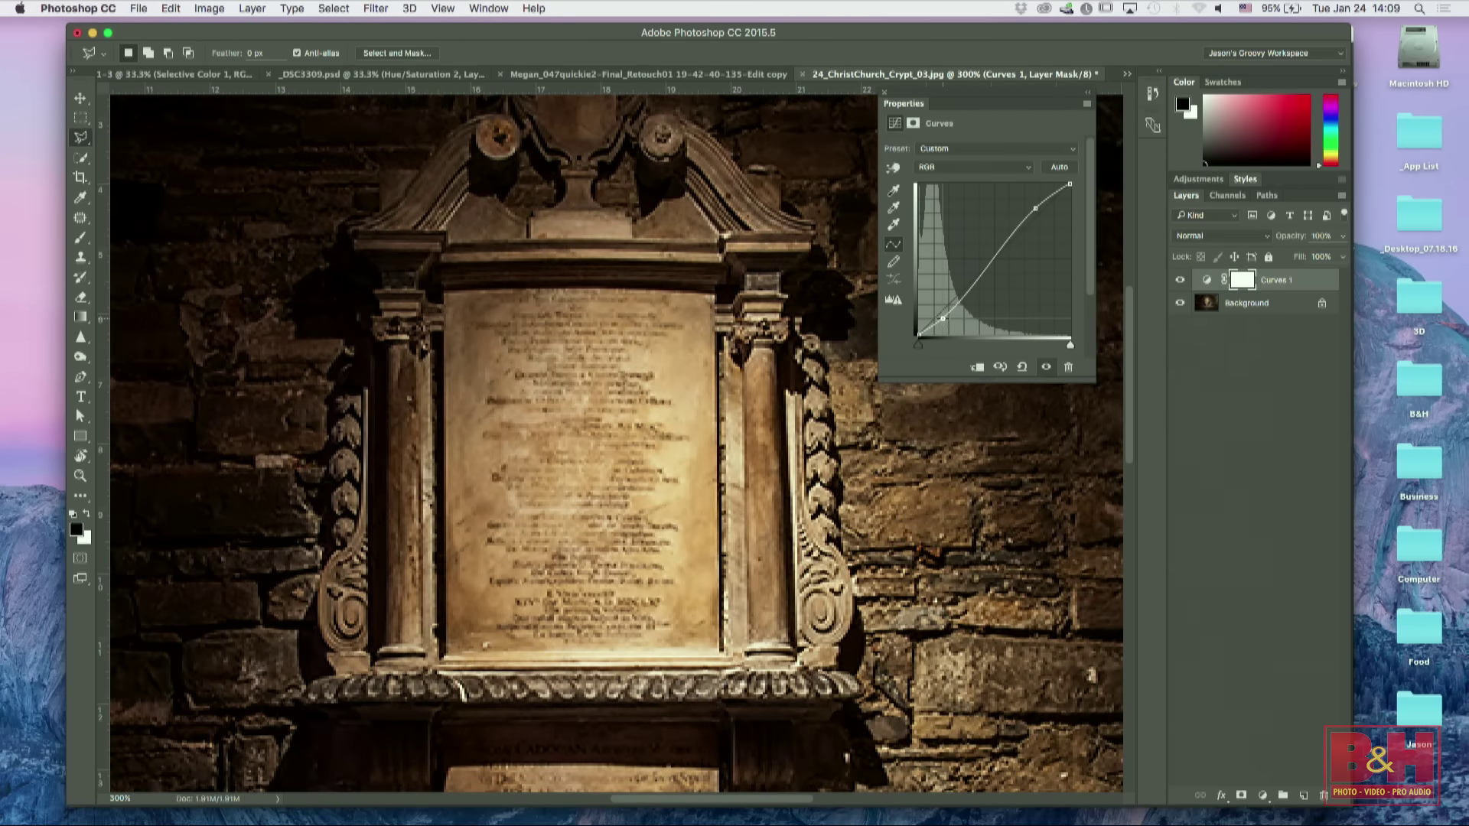
pyautogui.press('Delete')
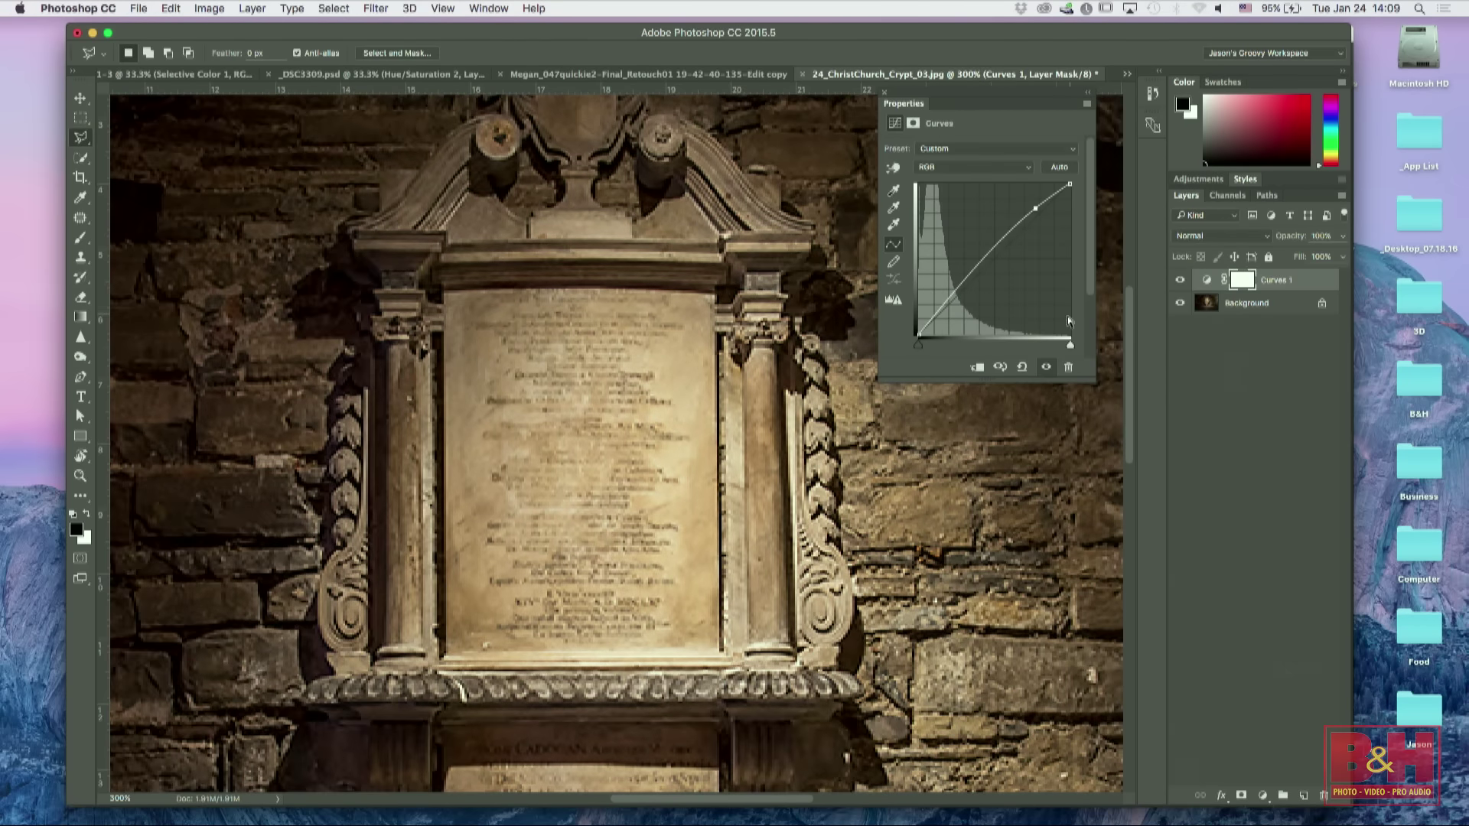
# Step: Undo the curve edits and the deletion of the Invert layer
pyautogui.press('super+z')
pyautogui.press('super+z')
pyautogui.press('super+z')
pyautogui.press('super+z')
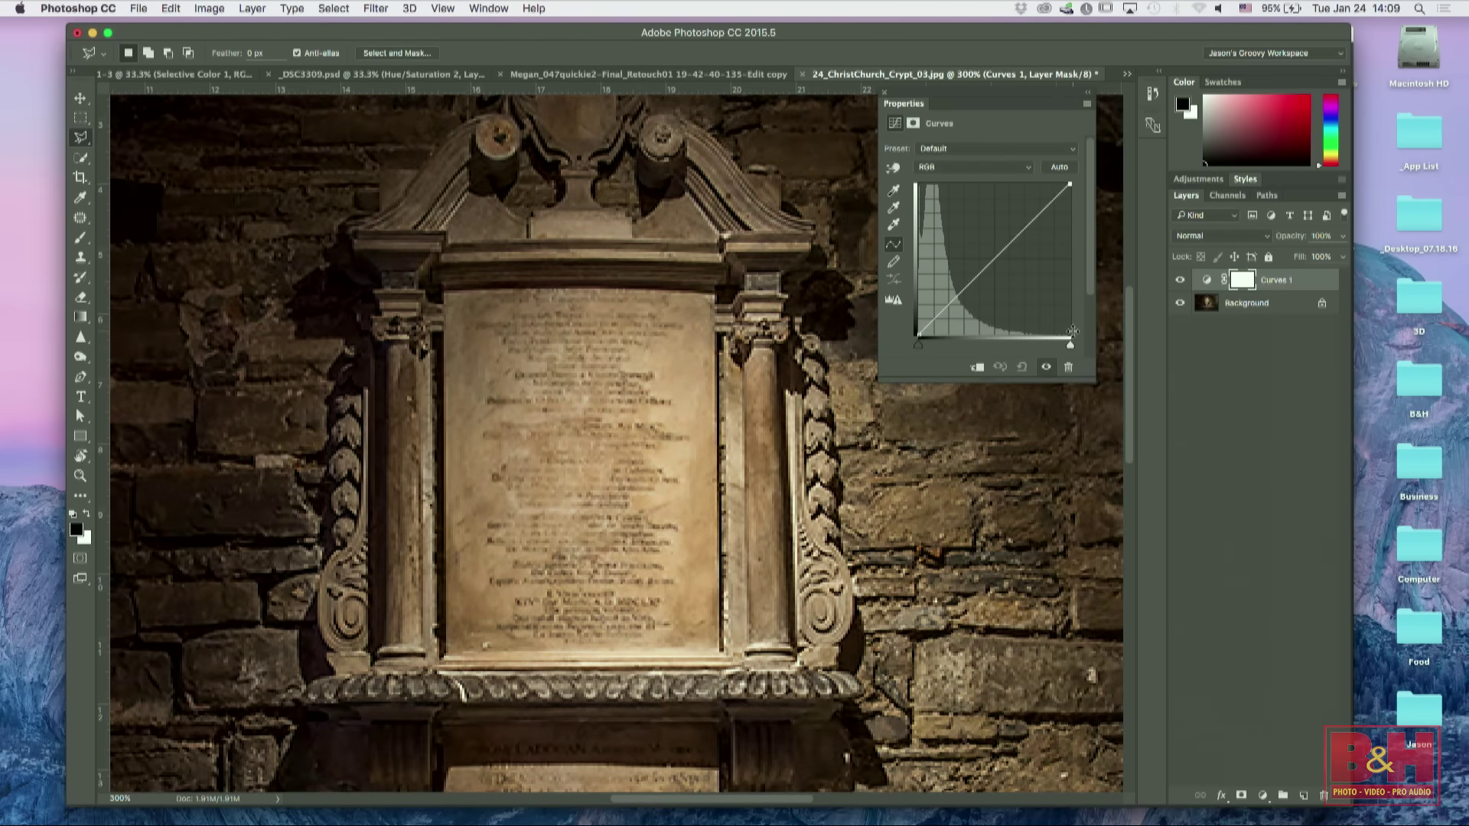
pyautogui.press('alt+super+z')
pyautogui.press('alt+super+z')
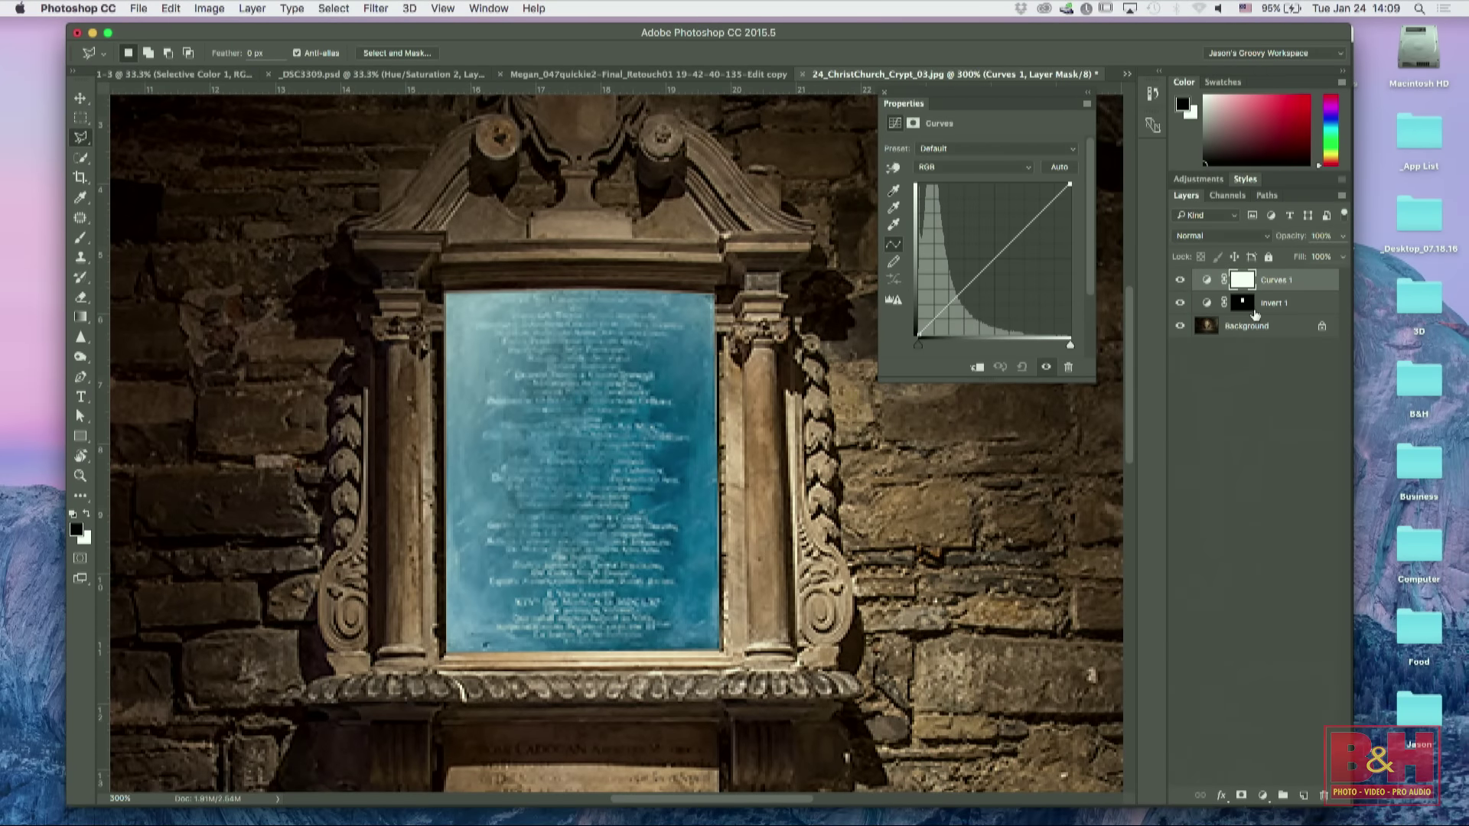
# Step: Load the Invert layer's mask as a selection and add a Levels adjustment layer with input levels 53 and 191
pyautogui.keyDown('super'); pyautogui.click(1246, 305); pyautogui.keyUp('super')
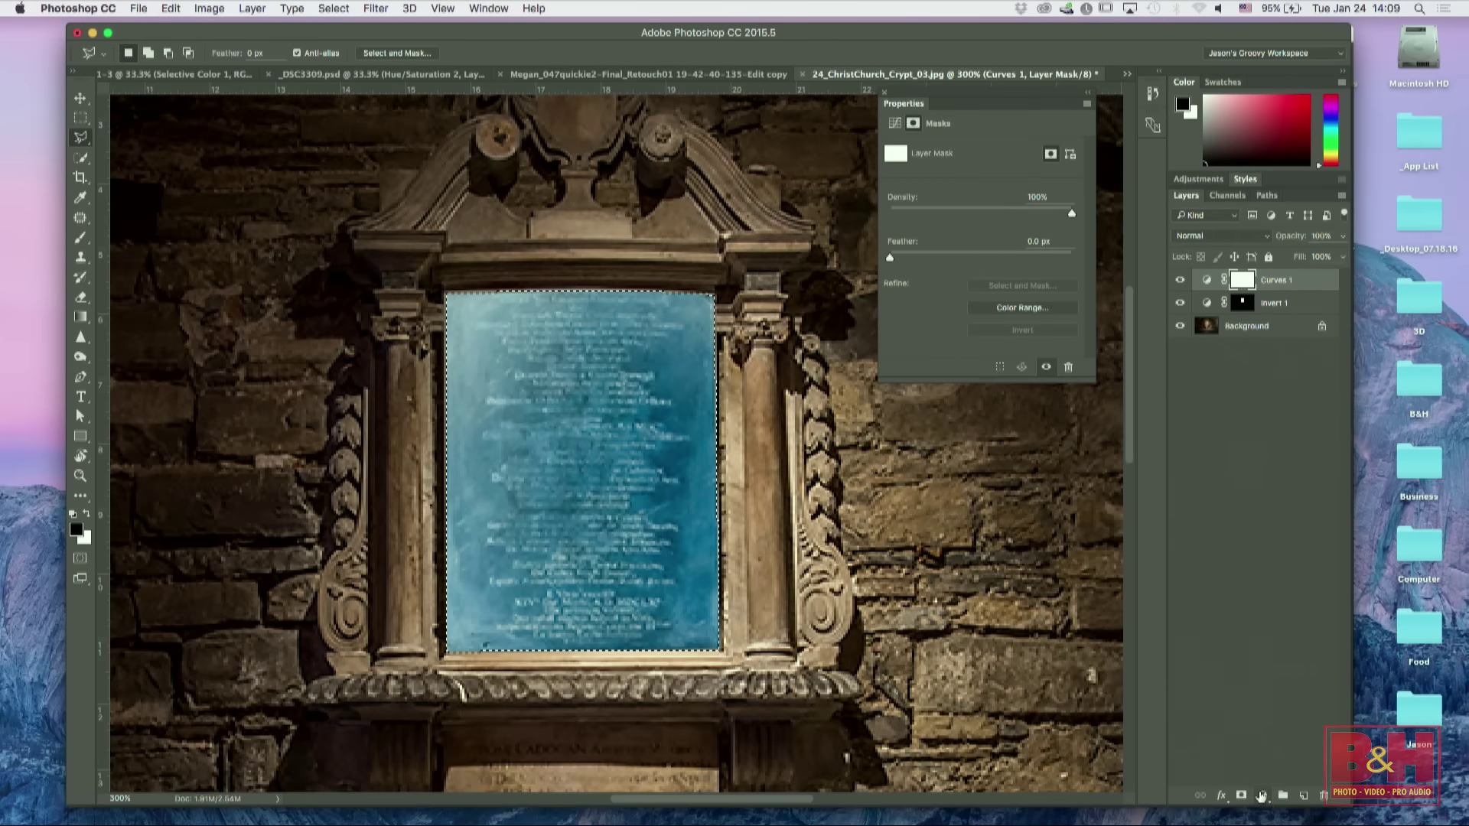
pyautogui.click(1263, 796)
pyautogui.click(1292, 595)
pyautogui.moveTo(1075, 257); pyautogui.dragTo(1037, 257)
pyautogui.moveTo(912, 257); pyautogui.dragTo(941, 257)
pyautogui.moveTo(1038, 257); pyautogui.dragTo(1033, 258)
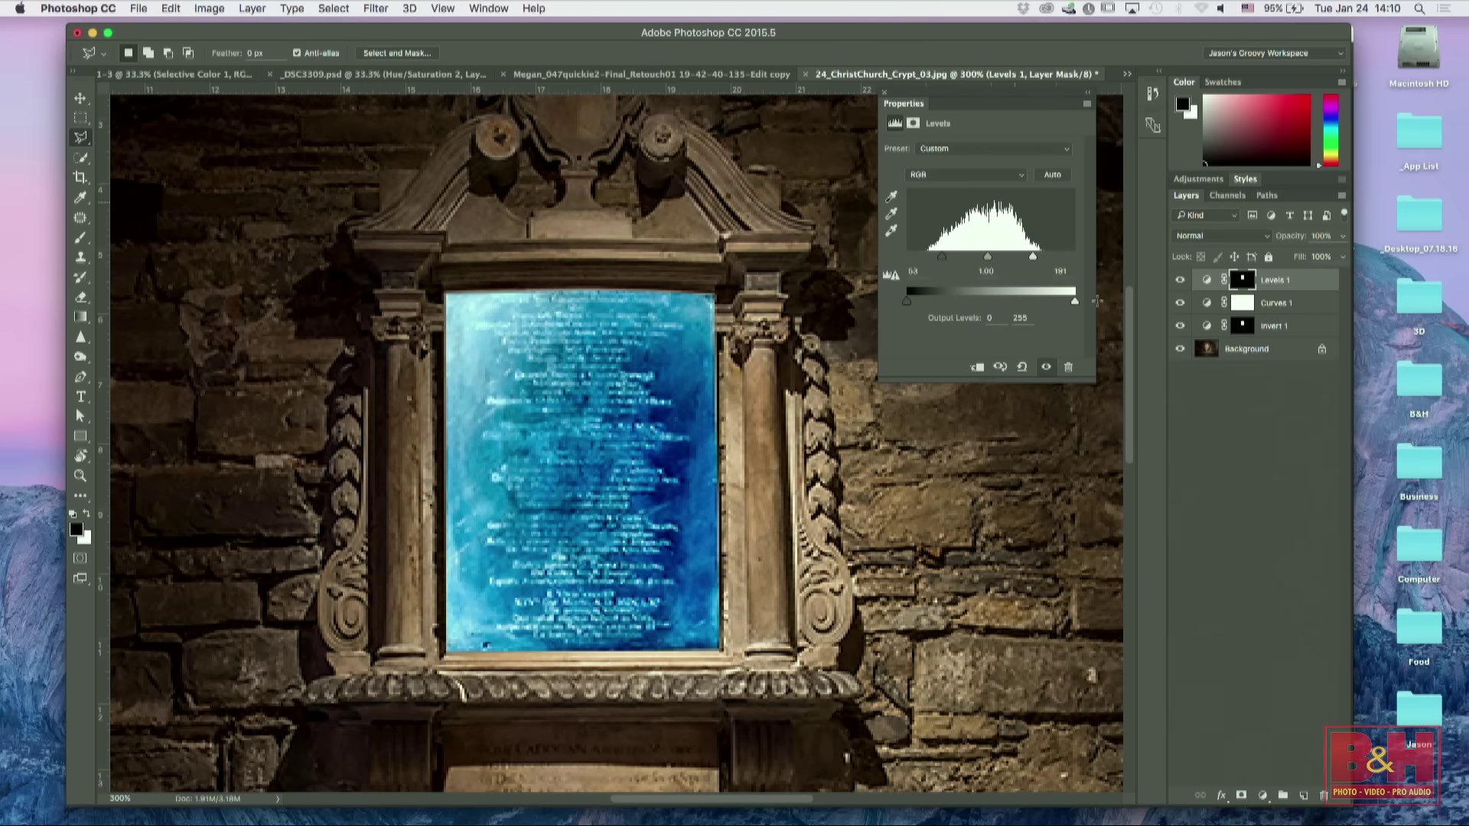
# Step: Hide the Invert layer and compare the tablet with the Levels layer off and on, leaving Levels visible
pyautogui.click(1224, 422)
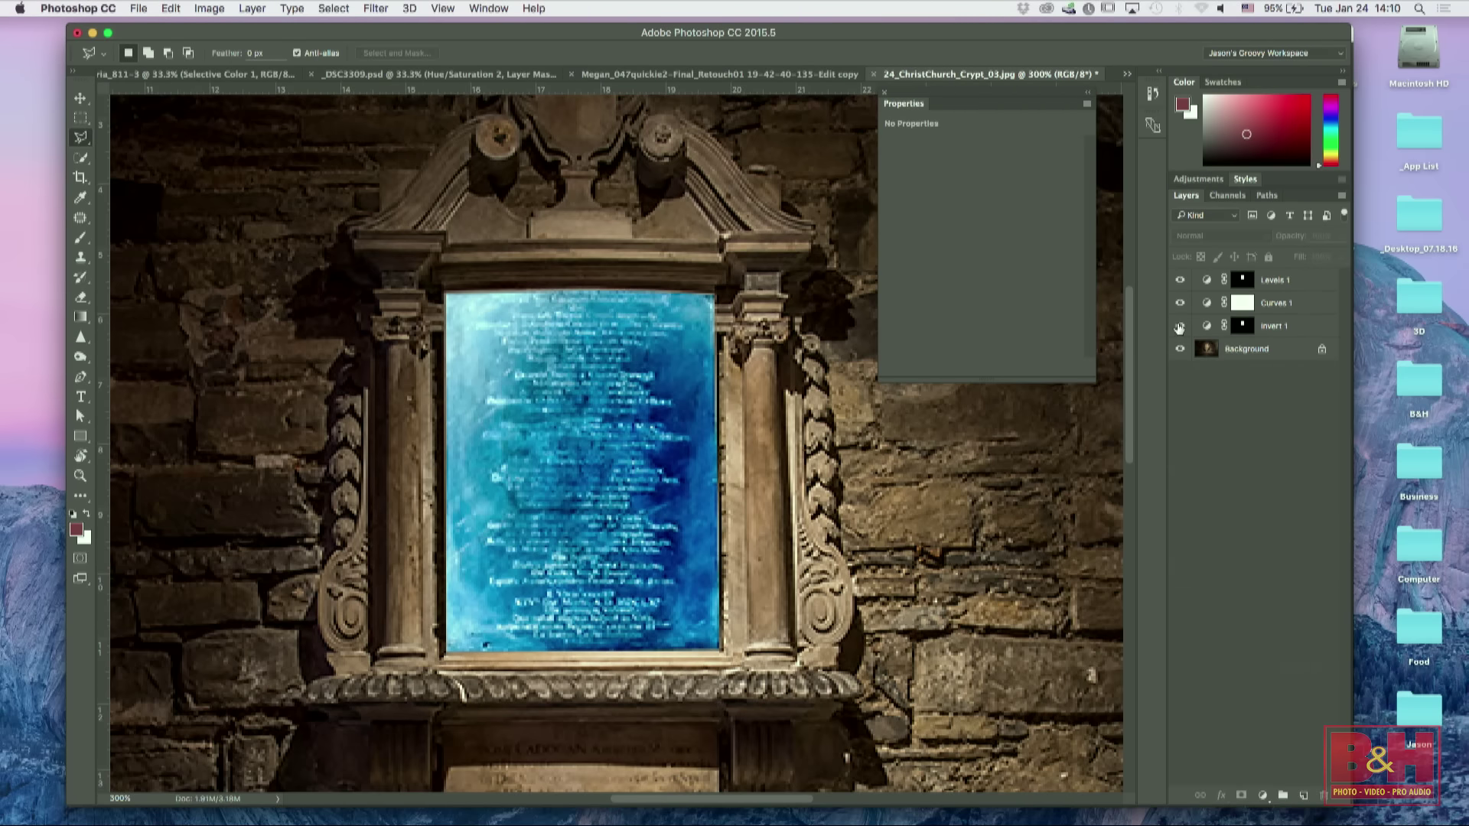
pyautogui.click(1179, 326)
pyautogui.click(1180, 281)
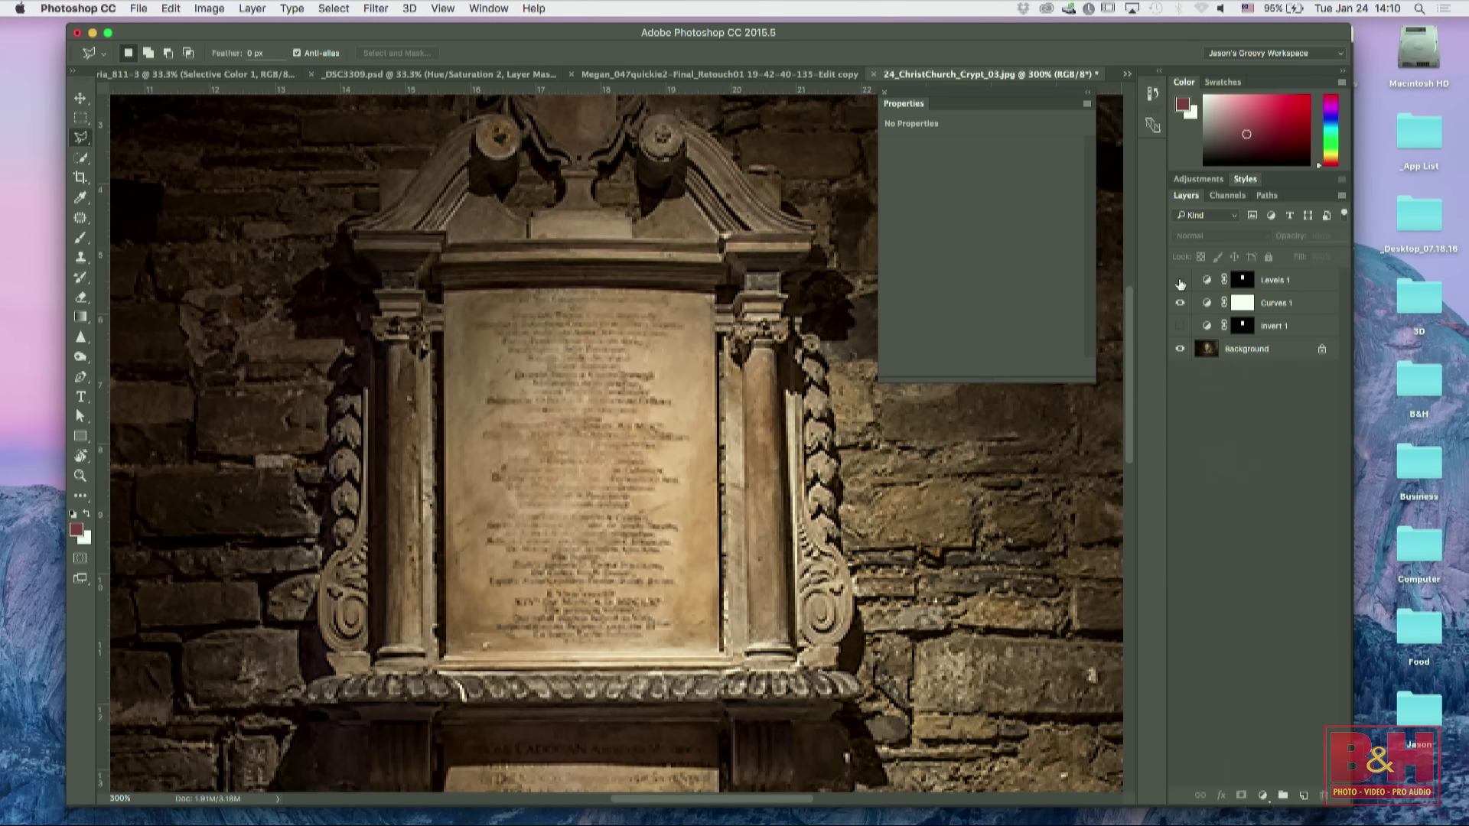
pyautogui.click(1180, 282)
pyautogui.click(1180, 282)
pyautogui.click(1180, 281)
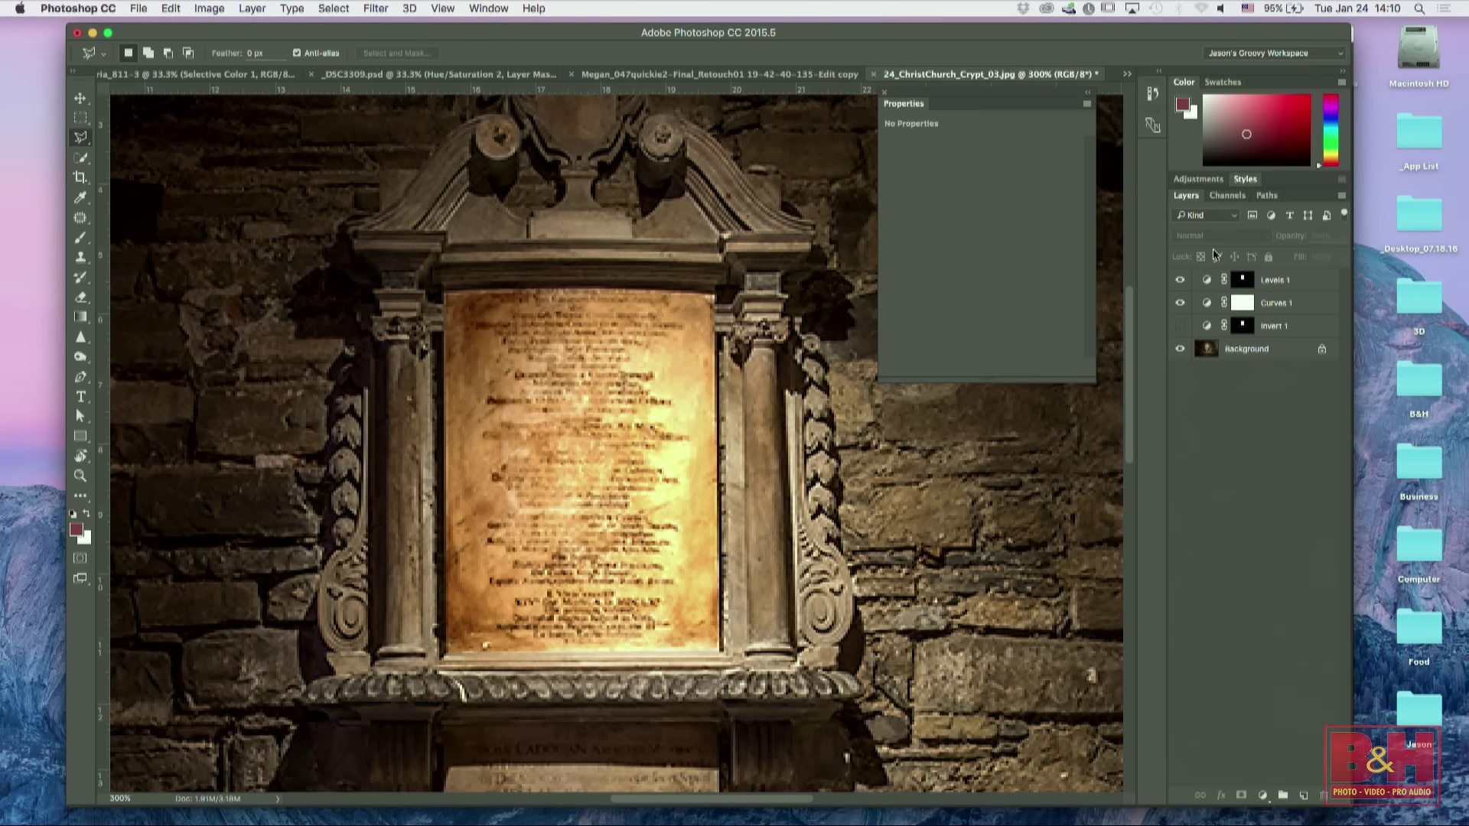
pyautogui.press('super+minus')
pyautogui.press('super+minus')
pyautogui.press('super+minus')
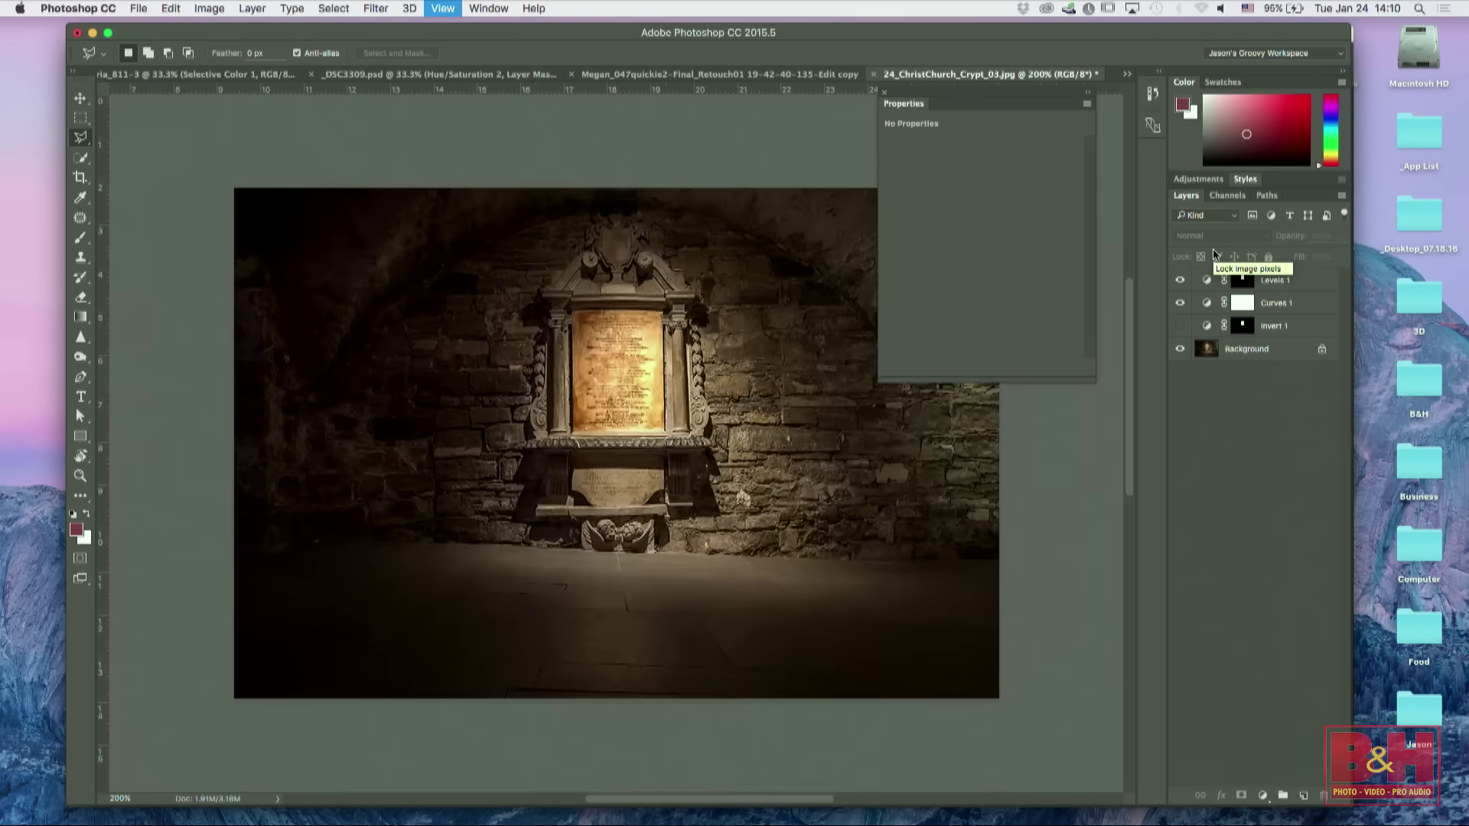
pyautogui.press('super+plus')
pyautogui.press('super+plus')
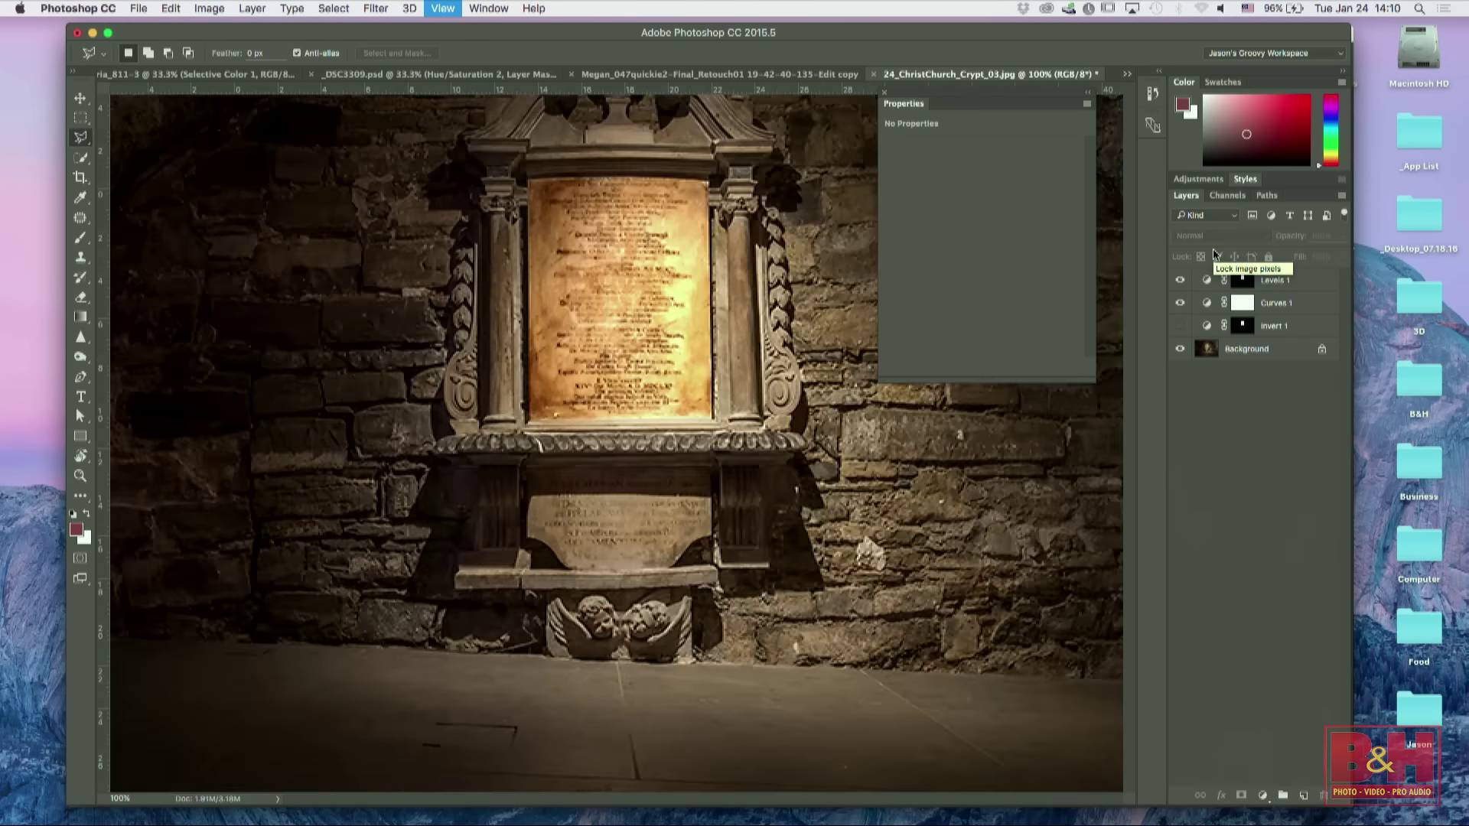
pyautogui.press('super+minus')
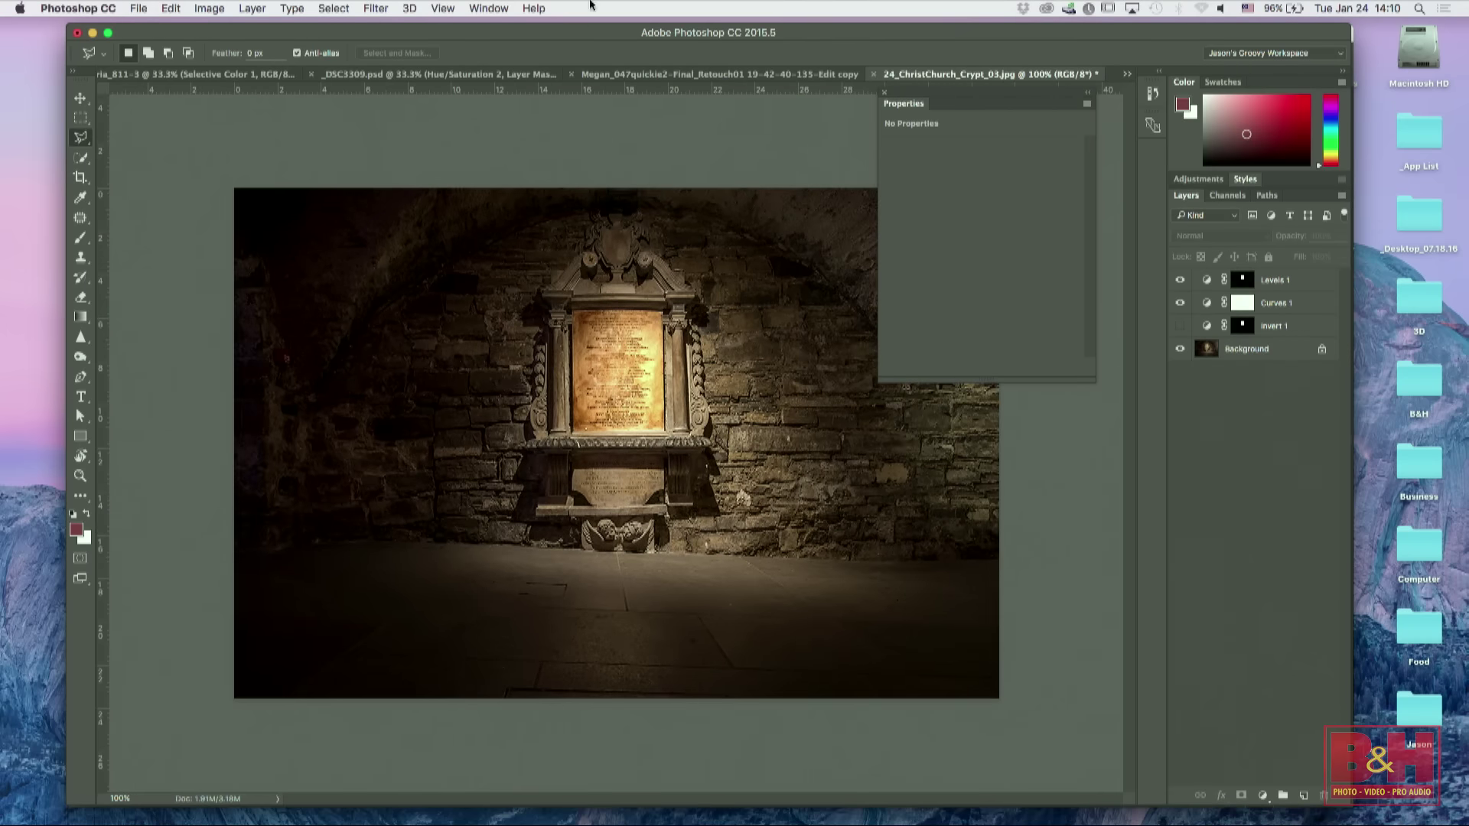
# Step: Choose the Magnetic Lasso tool for tracing the monument's tablet
pyautogui.click(81, 139)
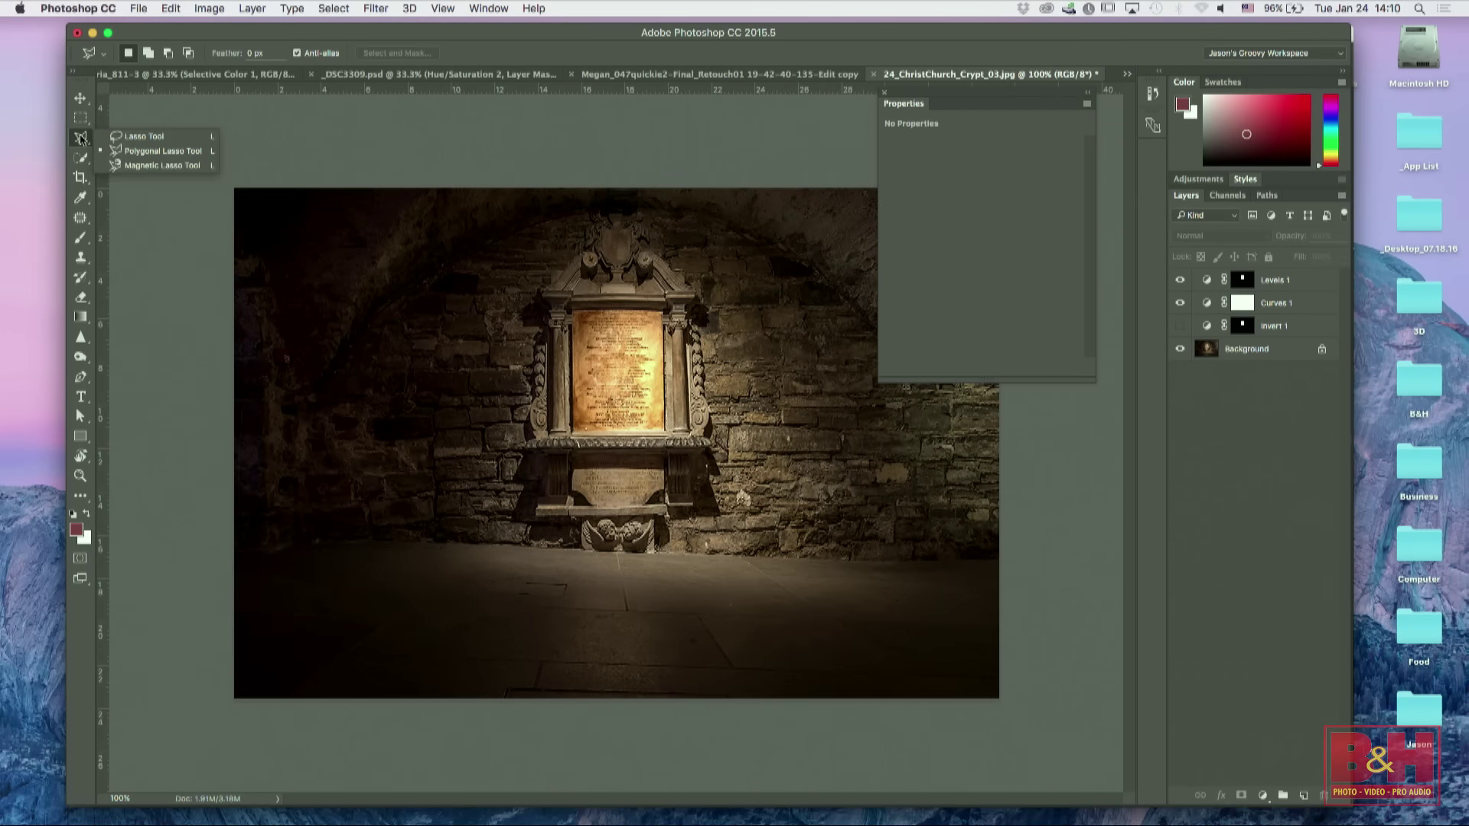
pyautogui.click(188, 166)
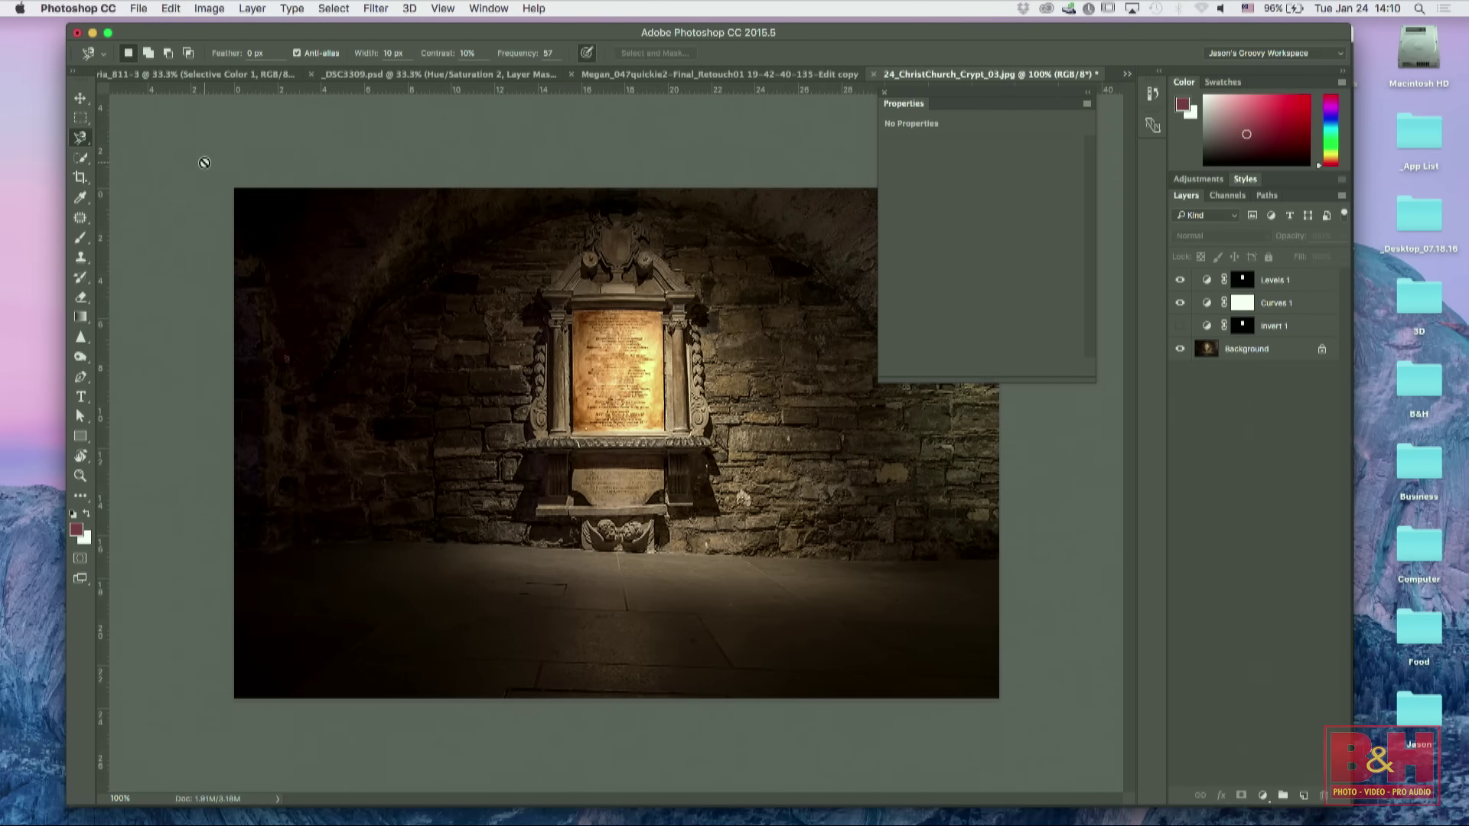
pyautogui.press('super+plus')
pyautogui.press('super+plus')
pyautogui.press('super+plus')
pyautogui.press('b')
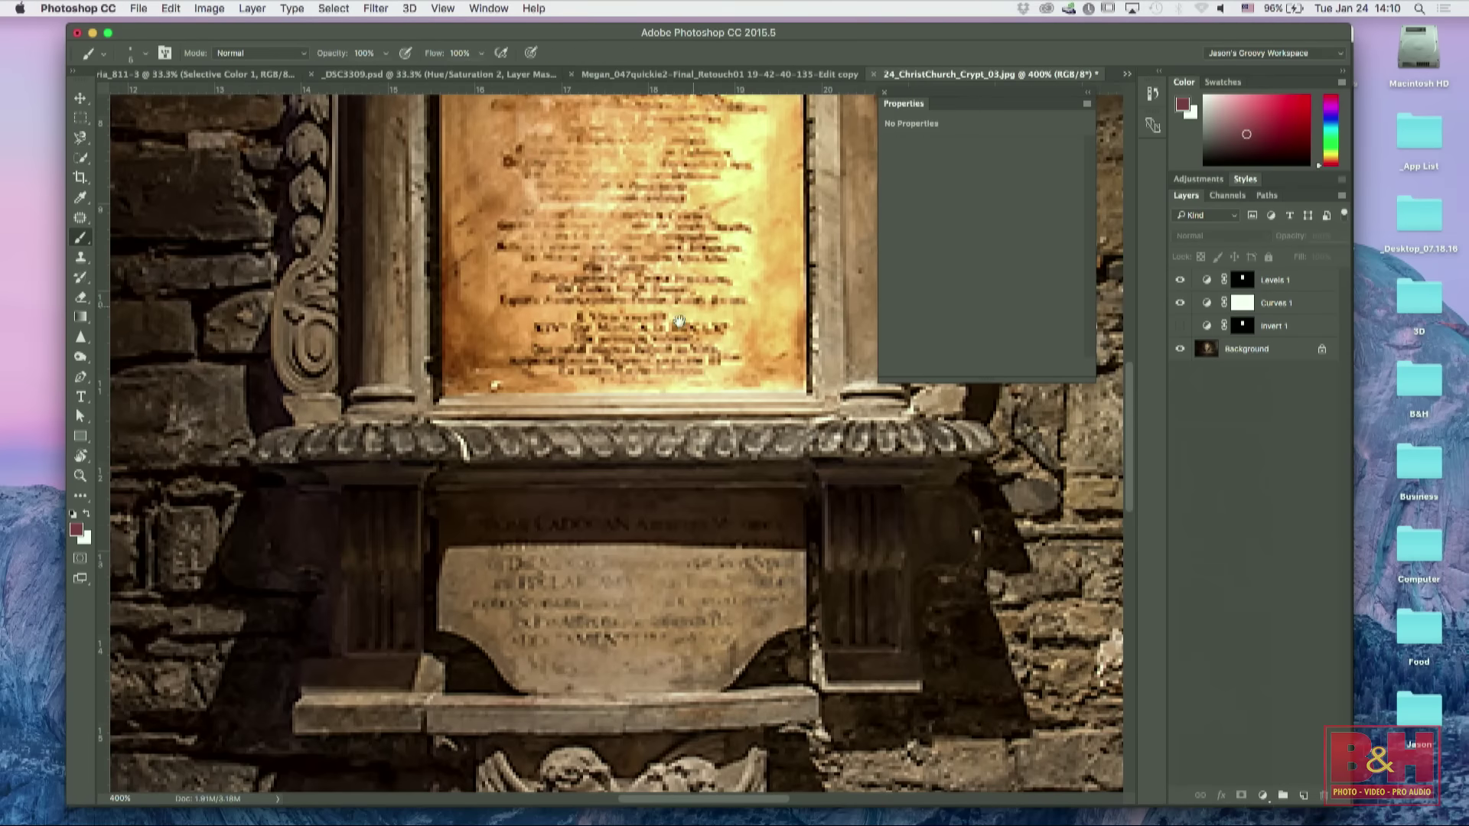
pyautogui.scroll(10, 570, 459)
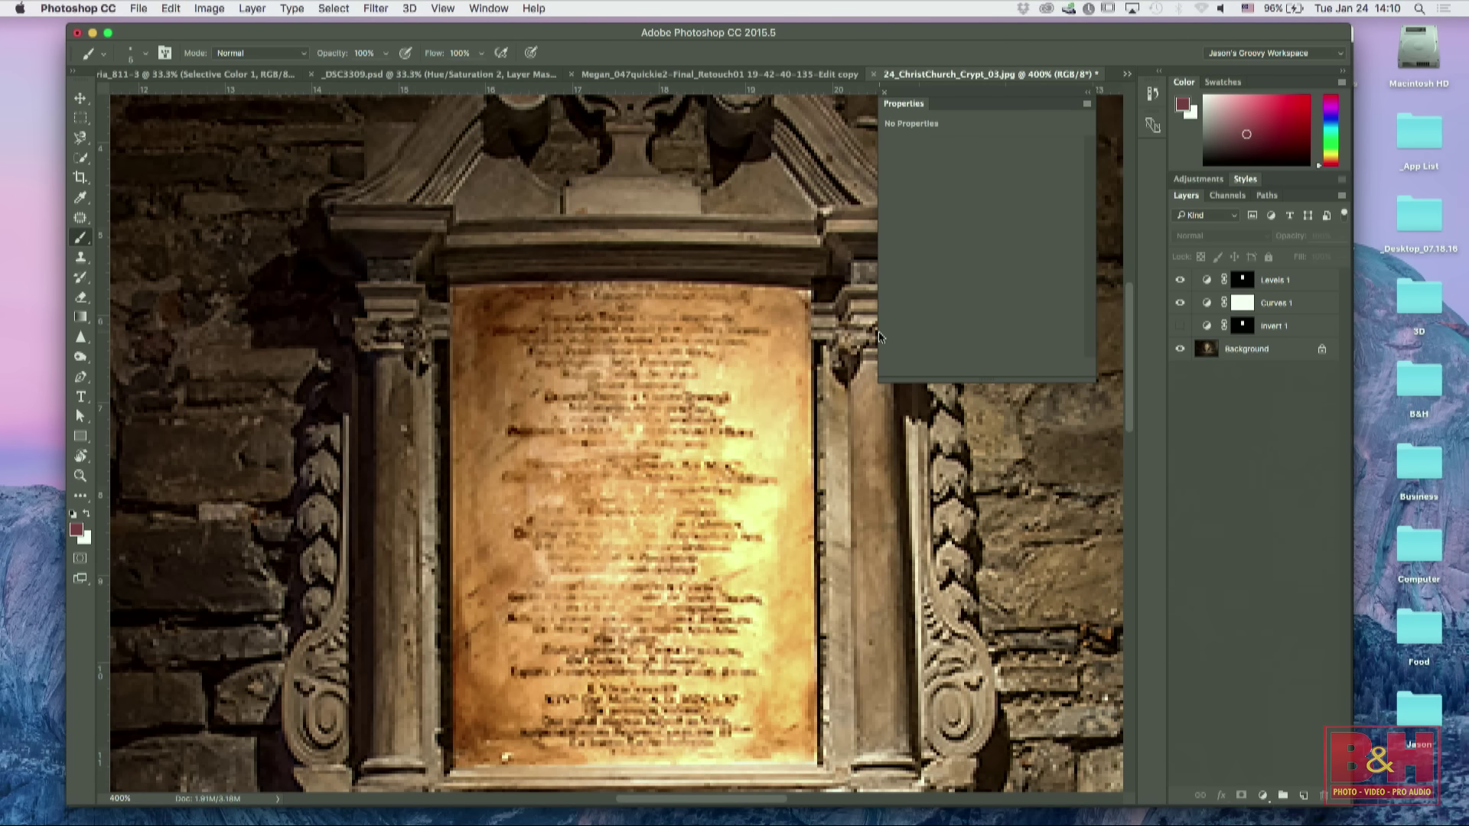
# Step: Delete the Invert, Curves and Levels adjustment layers from the crypt photo, keeping only the Background
pyautogui.press('super+plus')
pyautogui.moveTo(1311, 330); pyautogui.dragTo(1324, 796)
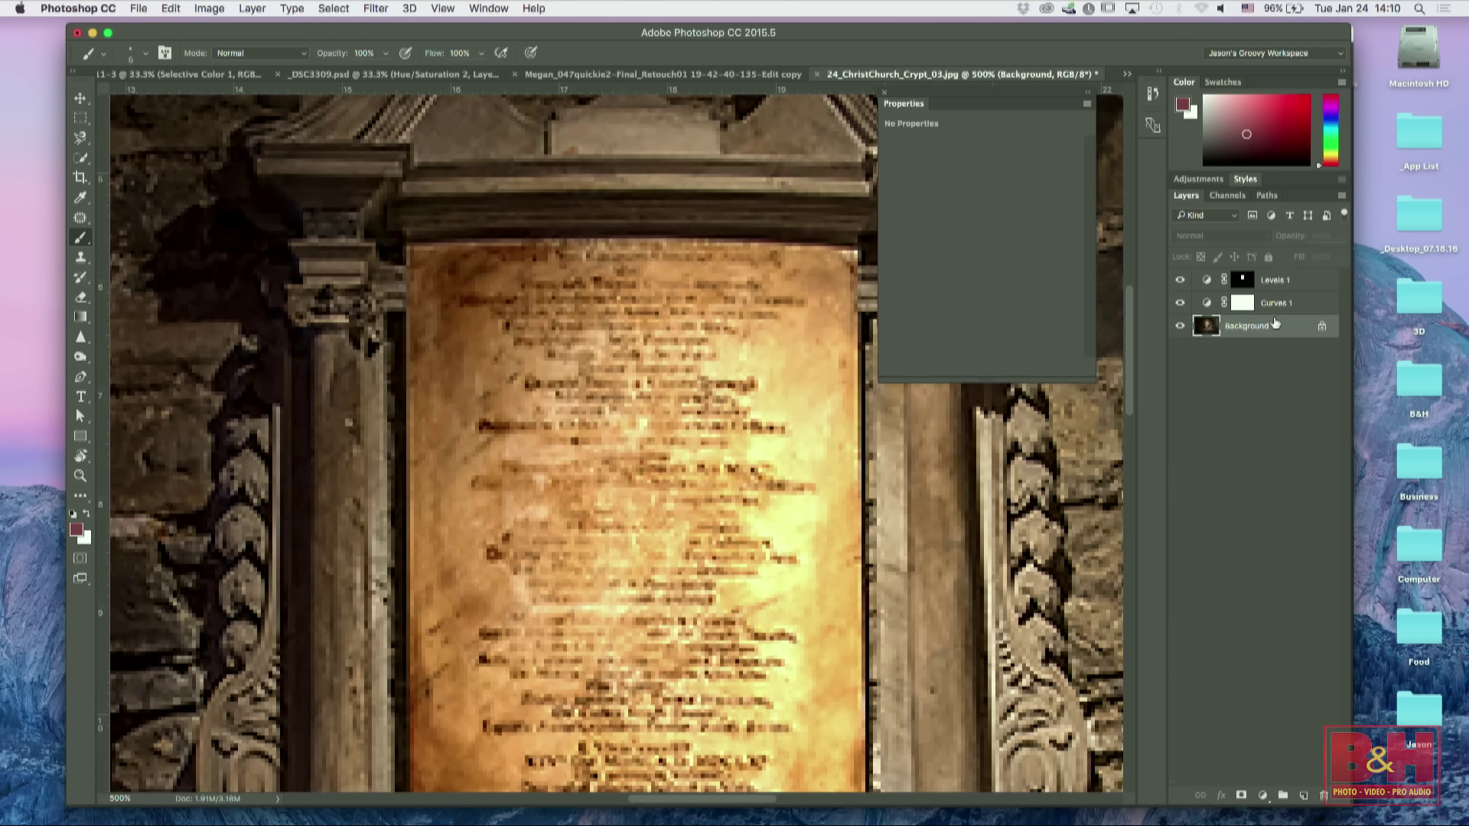
pyautogui.moveTo(1291, 305); pyautogui.dragTo(1323, 795)
pyautogui.moveTo(1301, 280); pyautogui.dragTo(1321, 794)
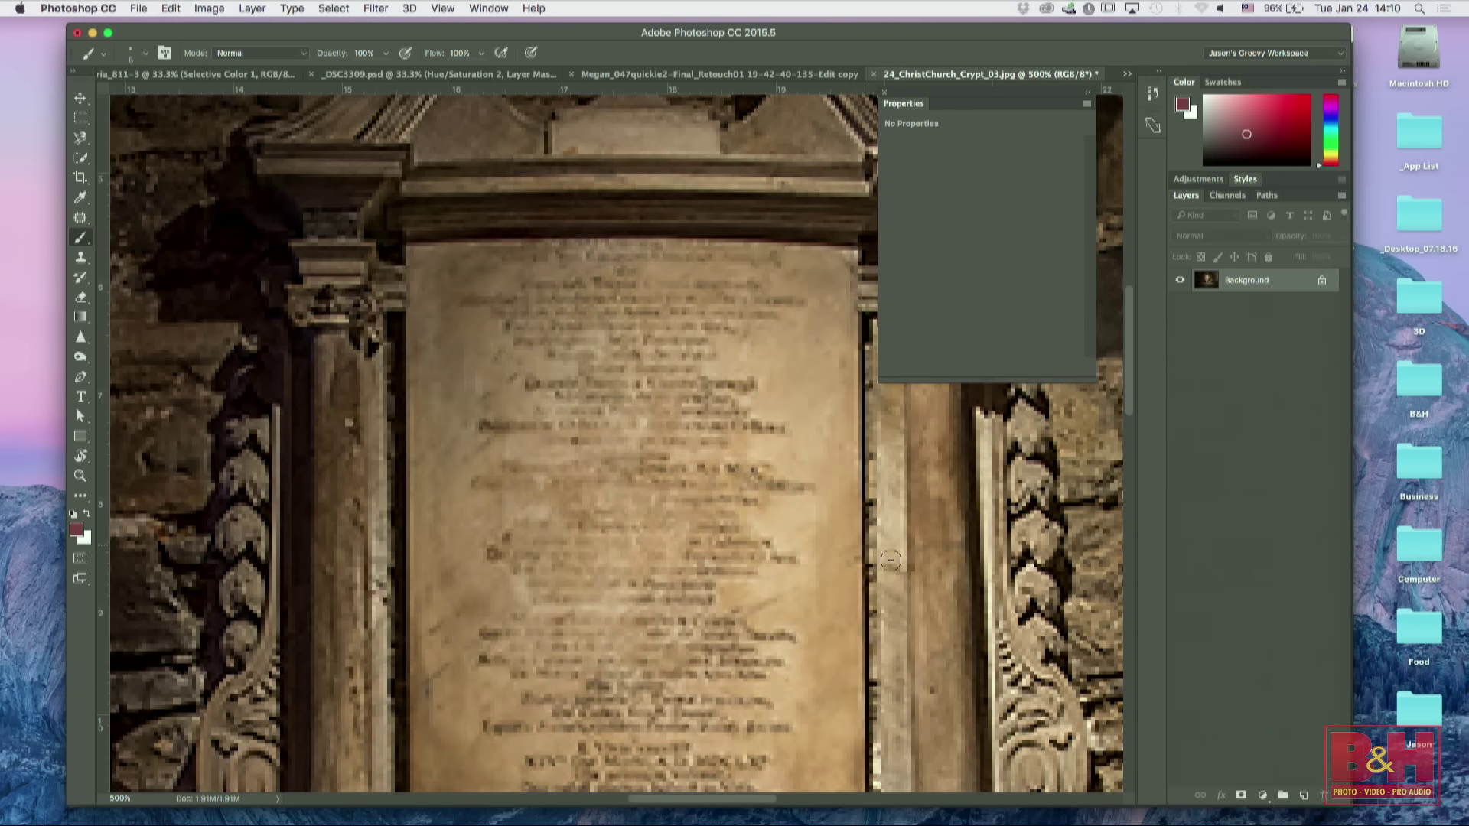
# Step: Try to trace the tablet's edge with the Magnetic Lasso, starting at its upper-left corner, and abandon the path
pyautogui.scroll(3, 532, 314)
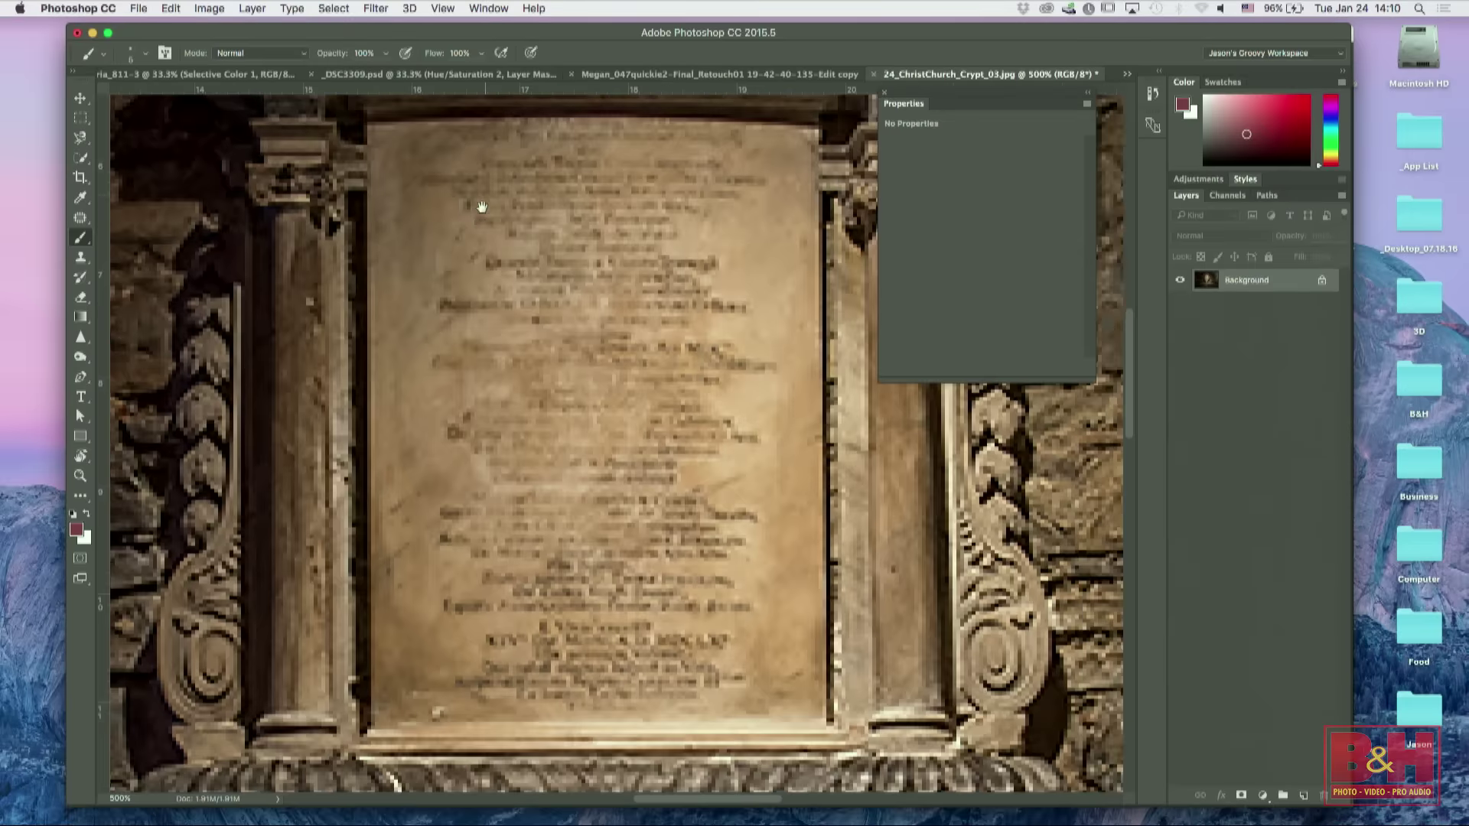
pyautogui.hscroll(1, 580, 346)
pyautogui.scroll(-3, 580, 346)
pyautogui.hscroll(-2, 581, 346)
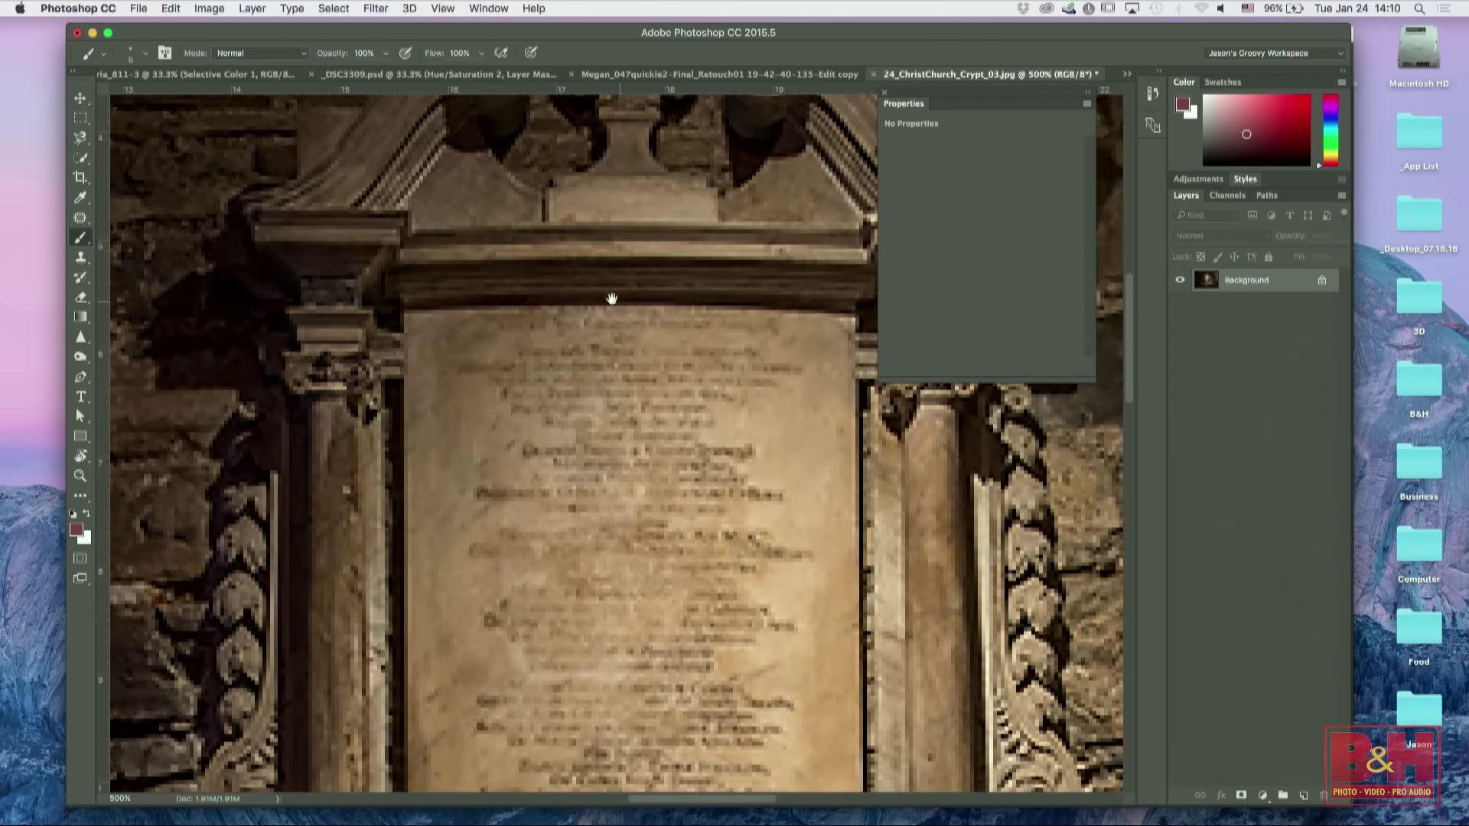
pyautogui.press('super+minus')
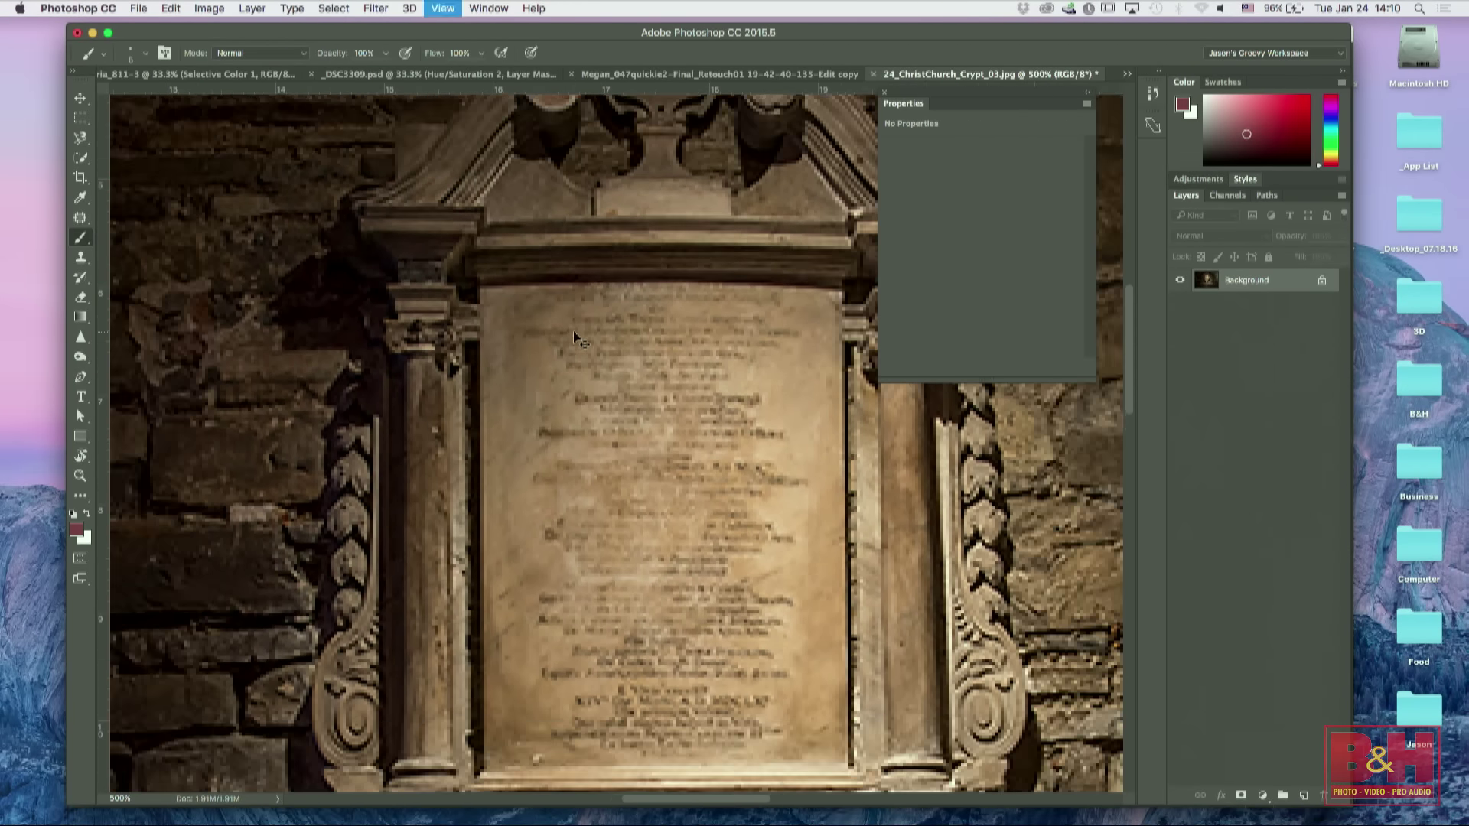
pyautogui.click(80, 138)
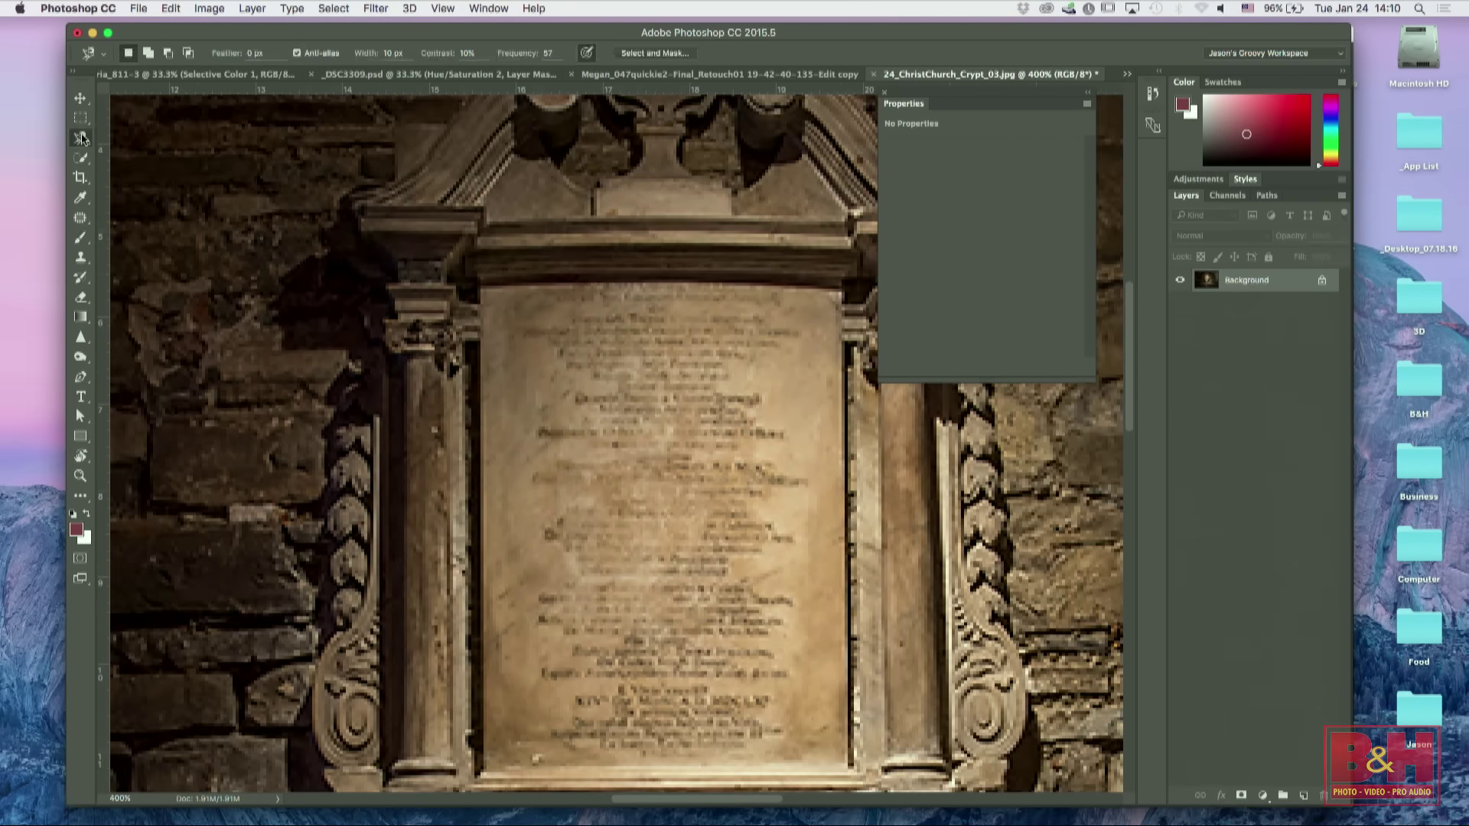
pyautogui.click(478, 295)
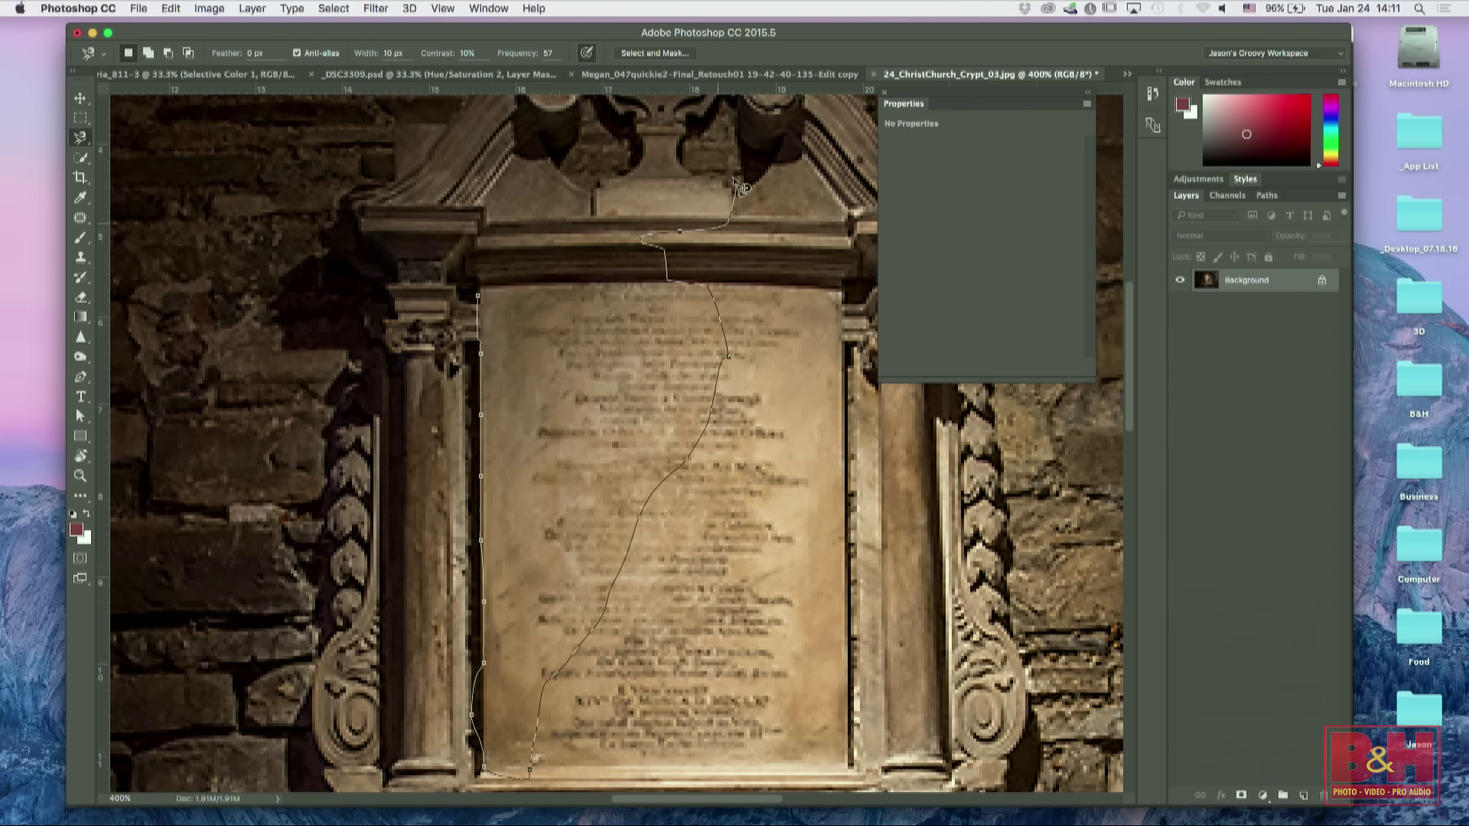
pyautogui.press('Escape')
# Step: Create a new U.S. Letter document, 8.5 by 11 inches, 300 pixels/centimeter, RGB Color 8 bit, with white background contents
pyautogui.press('super+s')
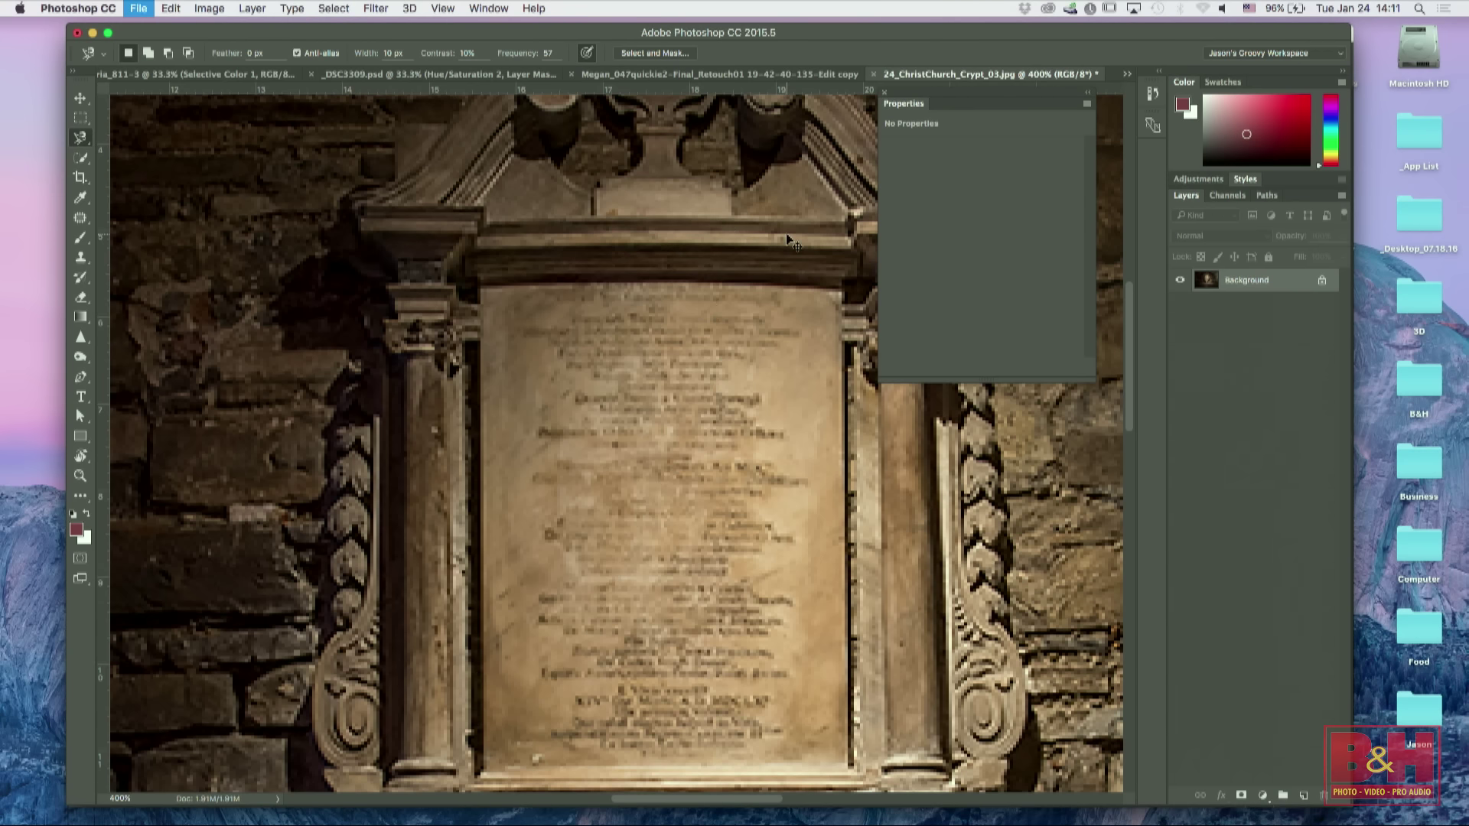
pyautogui.press('super+n')
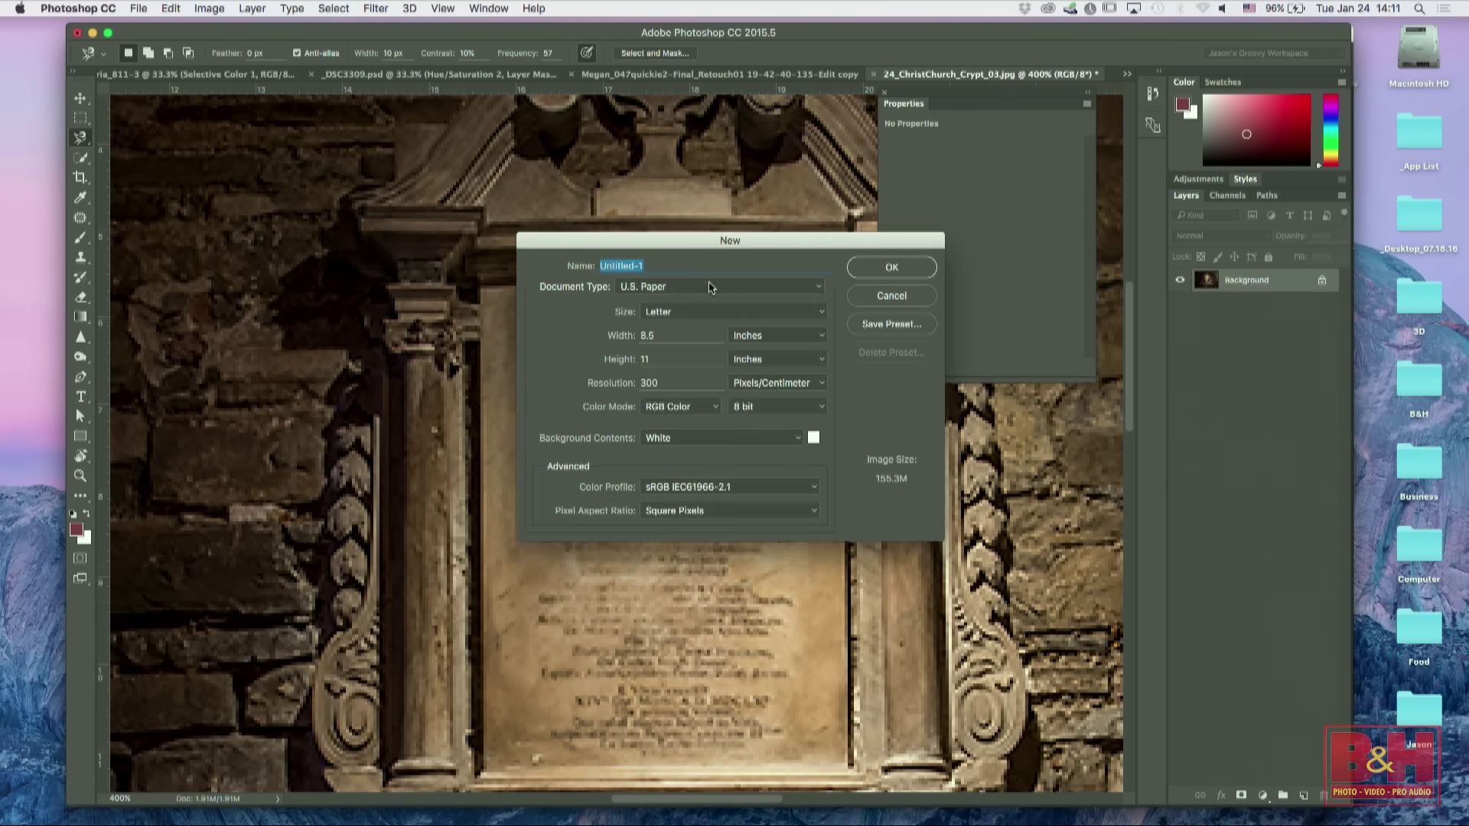
pyautogui.click(933, 262)
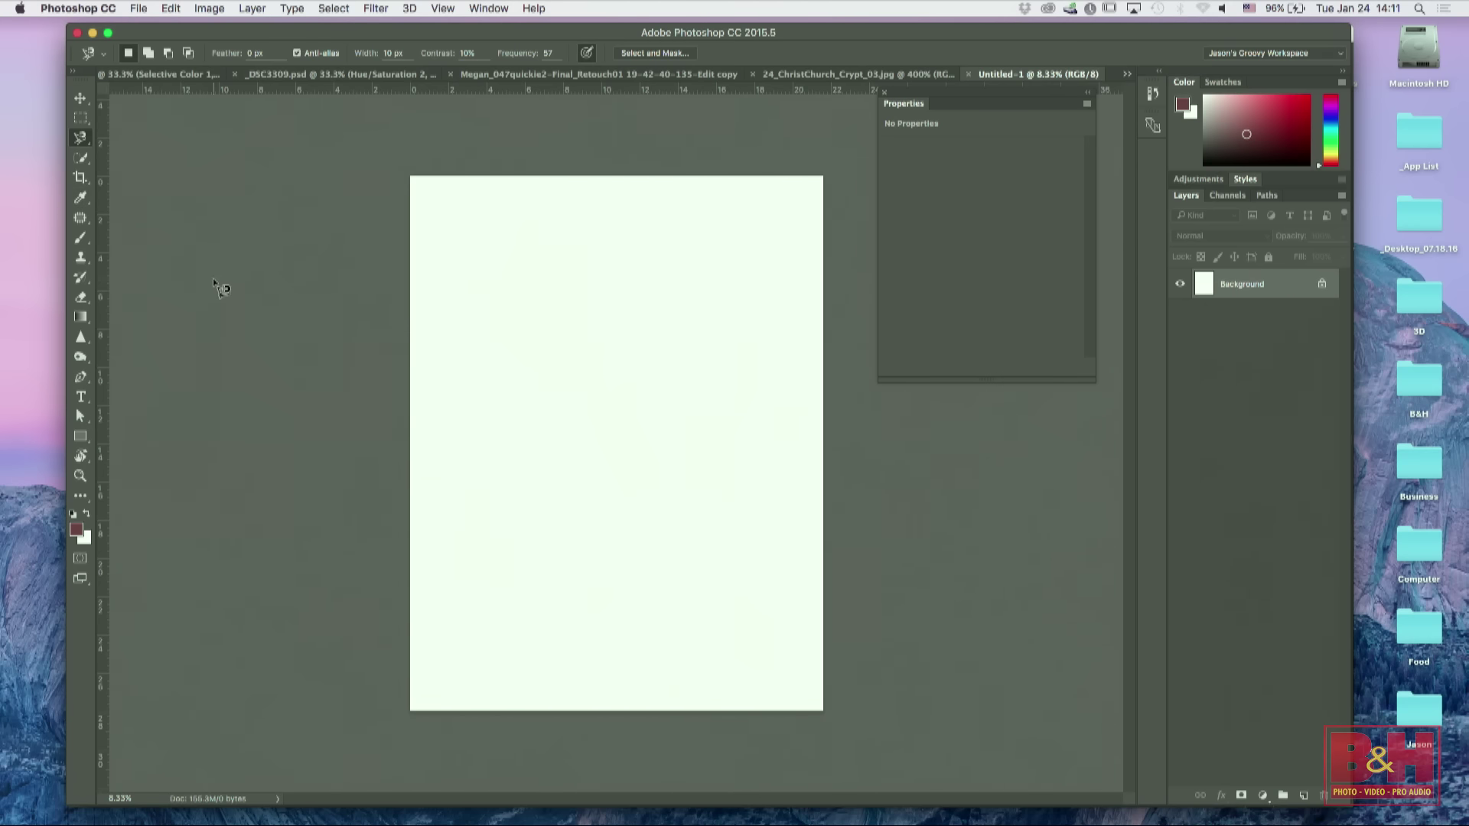
# Step: Draw a circular Elliptical Marquee selection about 11 cm across with the Normal style and move it near the page's centre
pyautogui.moveTo(81, 118); pyautogui.dragTo(183, 131)
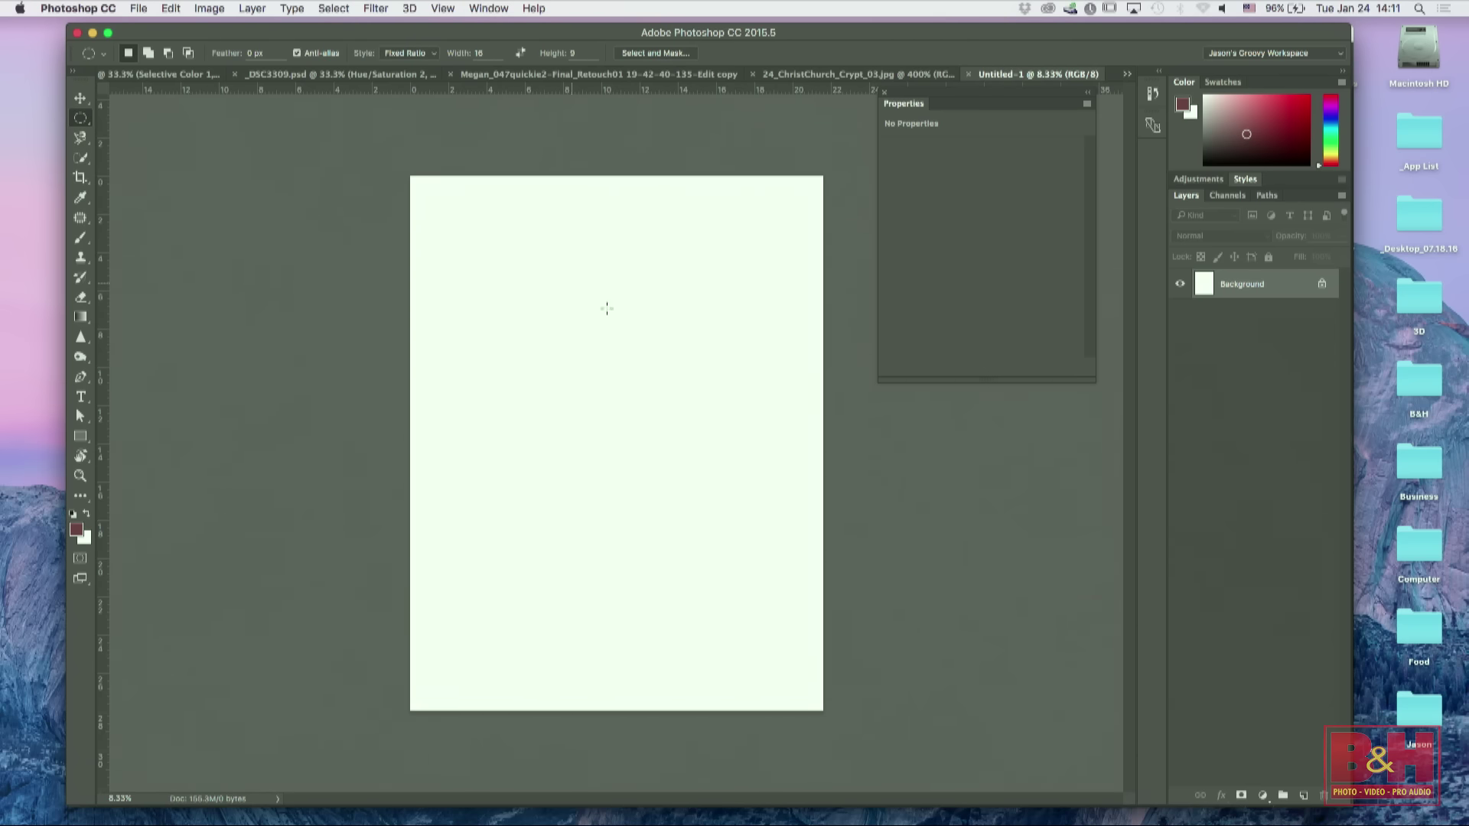
pyautogui.moveTo(618, 387); pyautogui.dragTo(789, 688)
pyautogui.click(786, 582)
pyautogui.click(428, 54)
pyautogui.click(430, 51)
pyautogui.click(427, 53)
pyautogui.click(401, 41)
pyautogui.moveTo(555, 325); pyautogui.dragTo(759, 588)
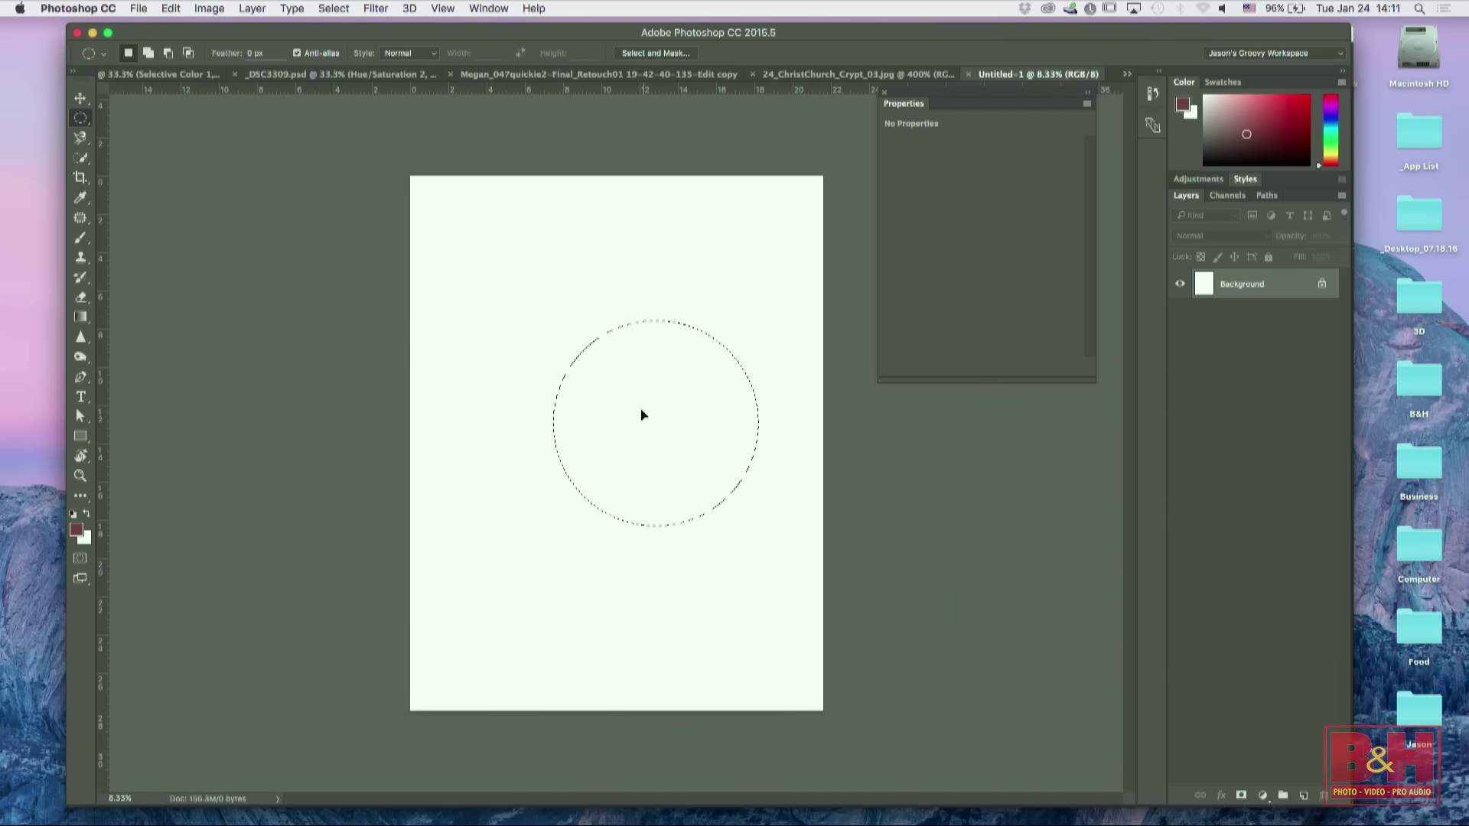
pyautogui.moveTo(643, 413); pyautogui.dragTo(610, 414)
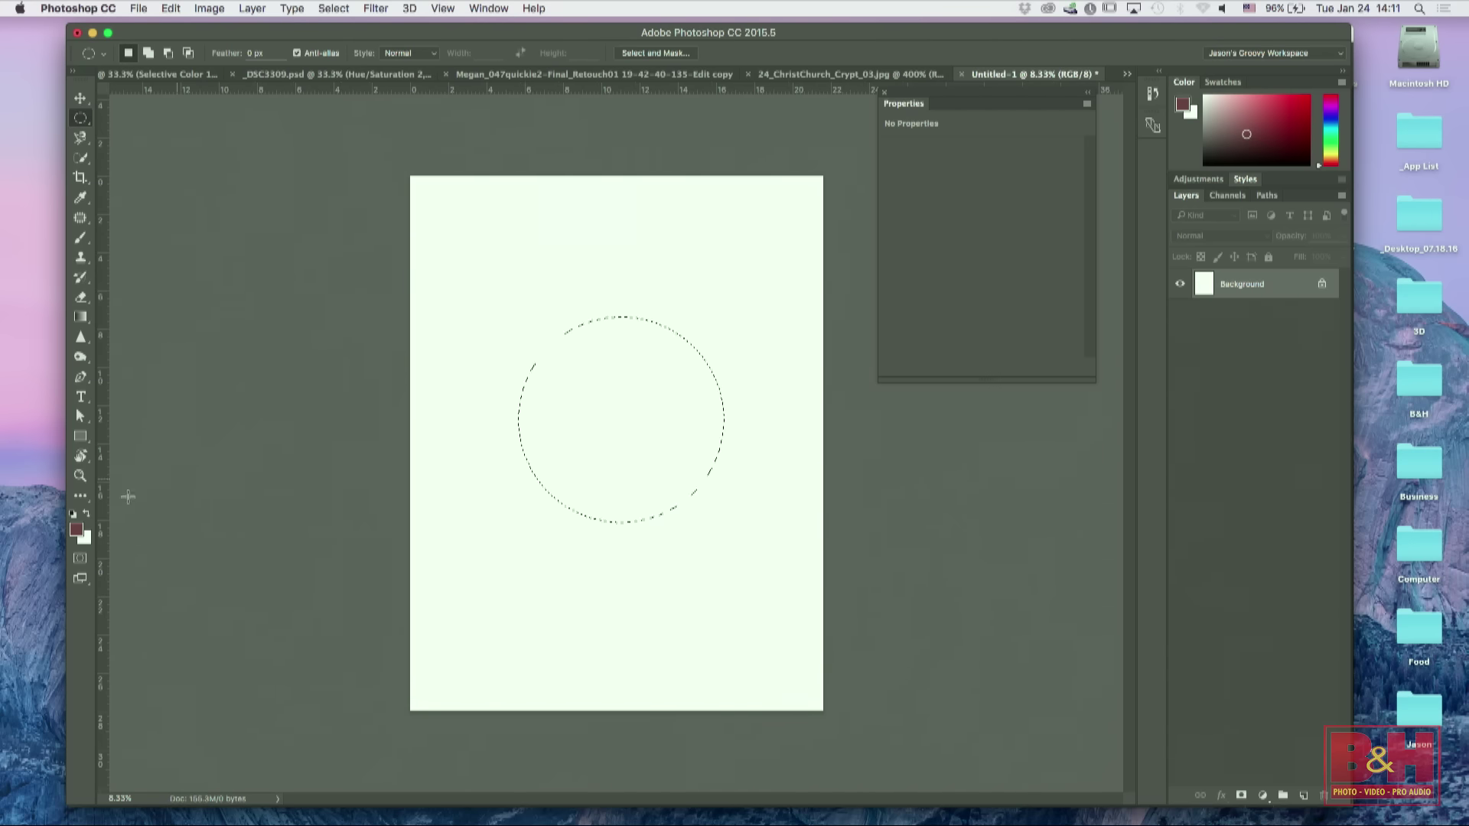
# Step: Set the foreground color to green 447448, fill the circular selection with it and deselect
pyautogui.click(75, 528)
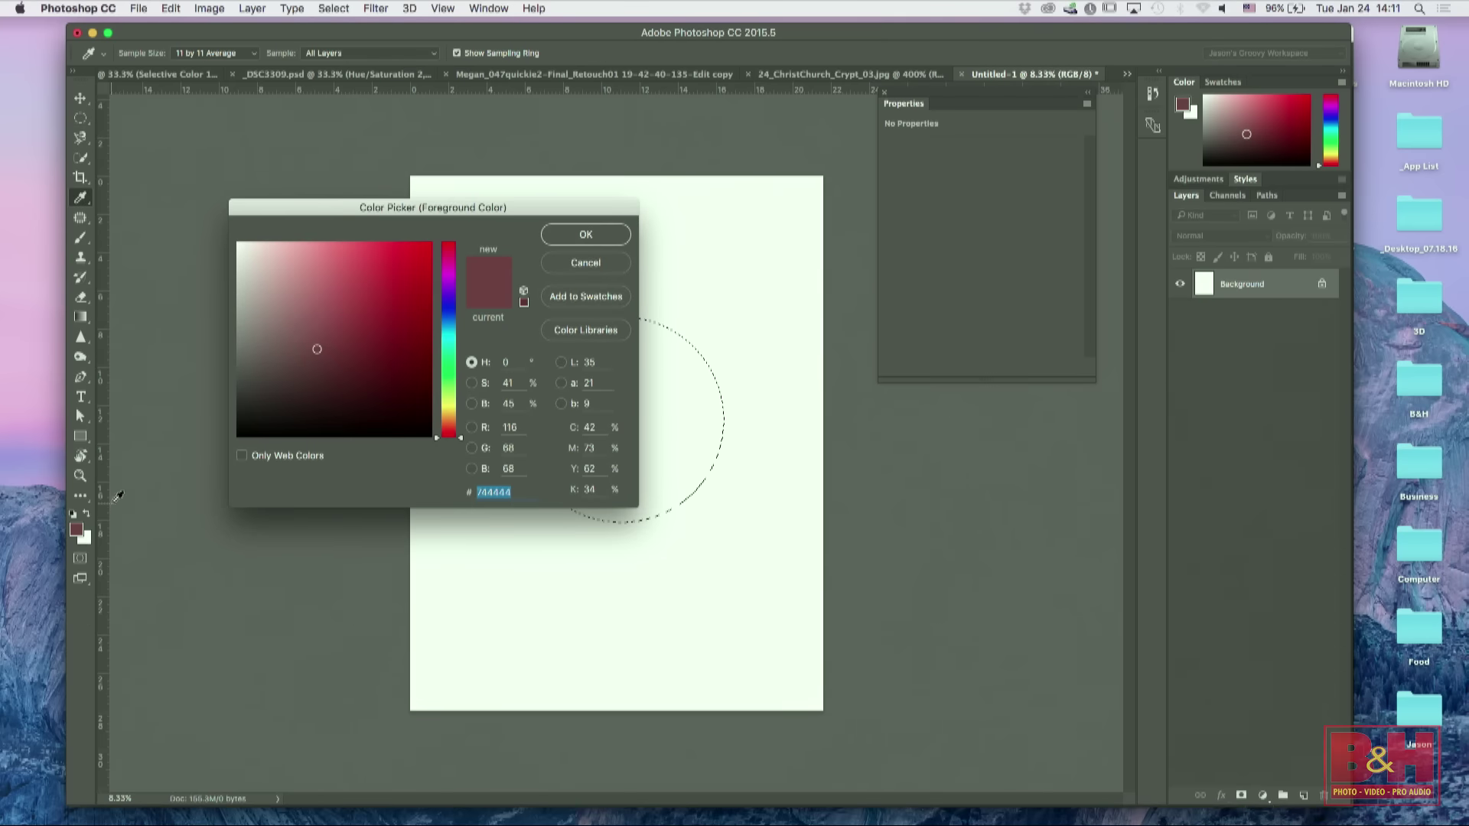
pyautogui.click(450, 370)
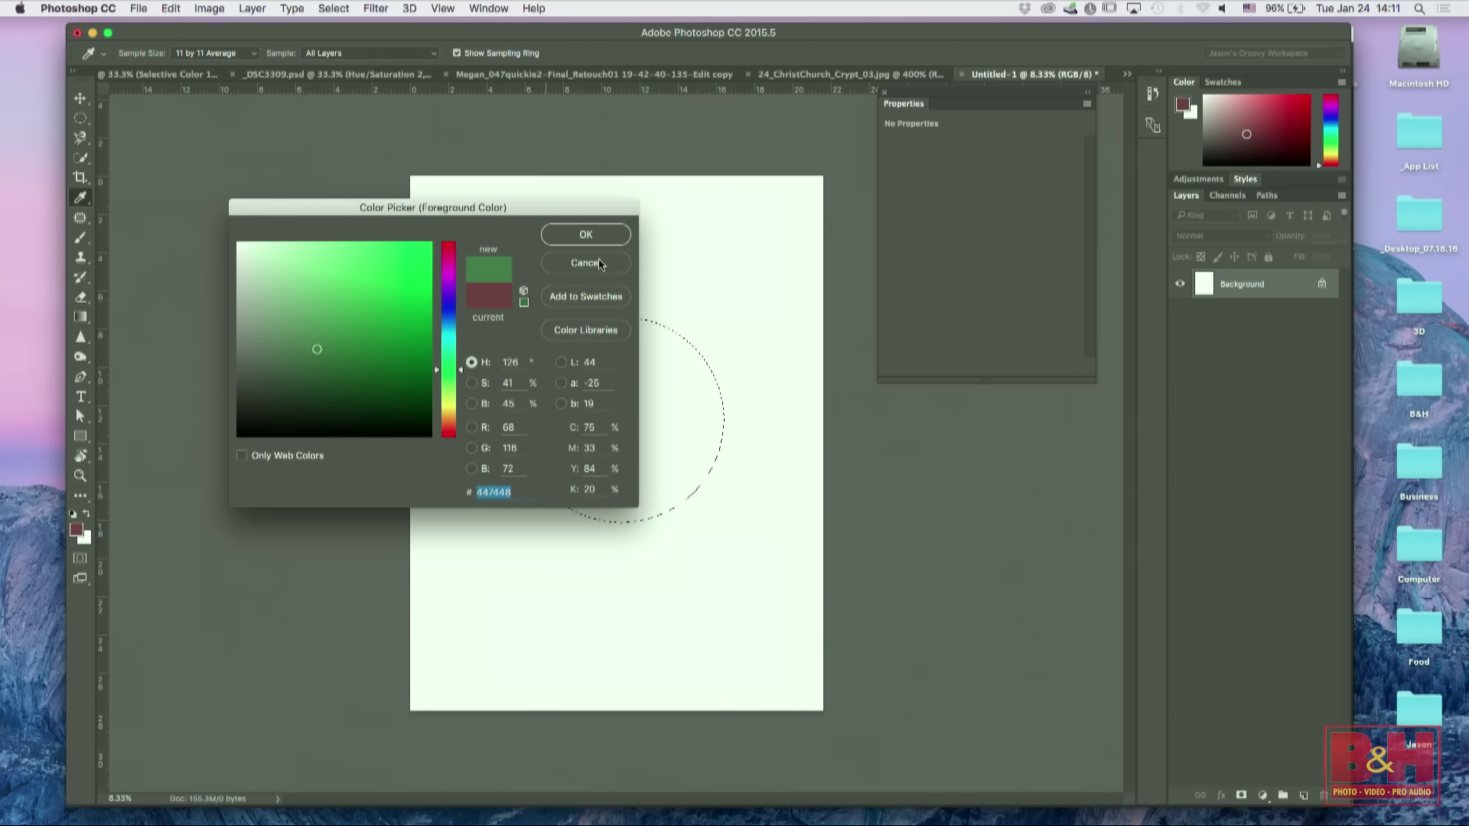
pyautogui.click(616, 234)
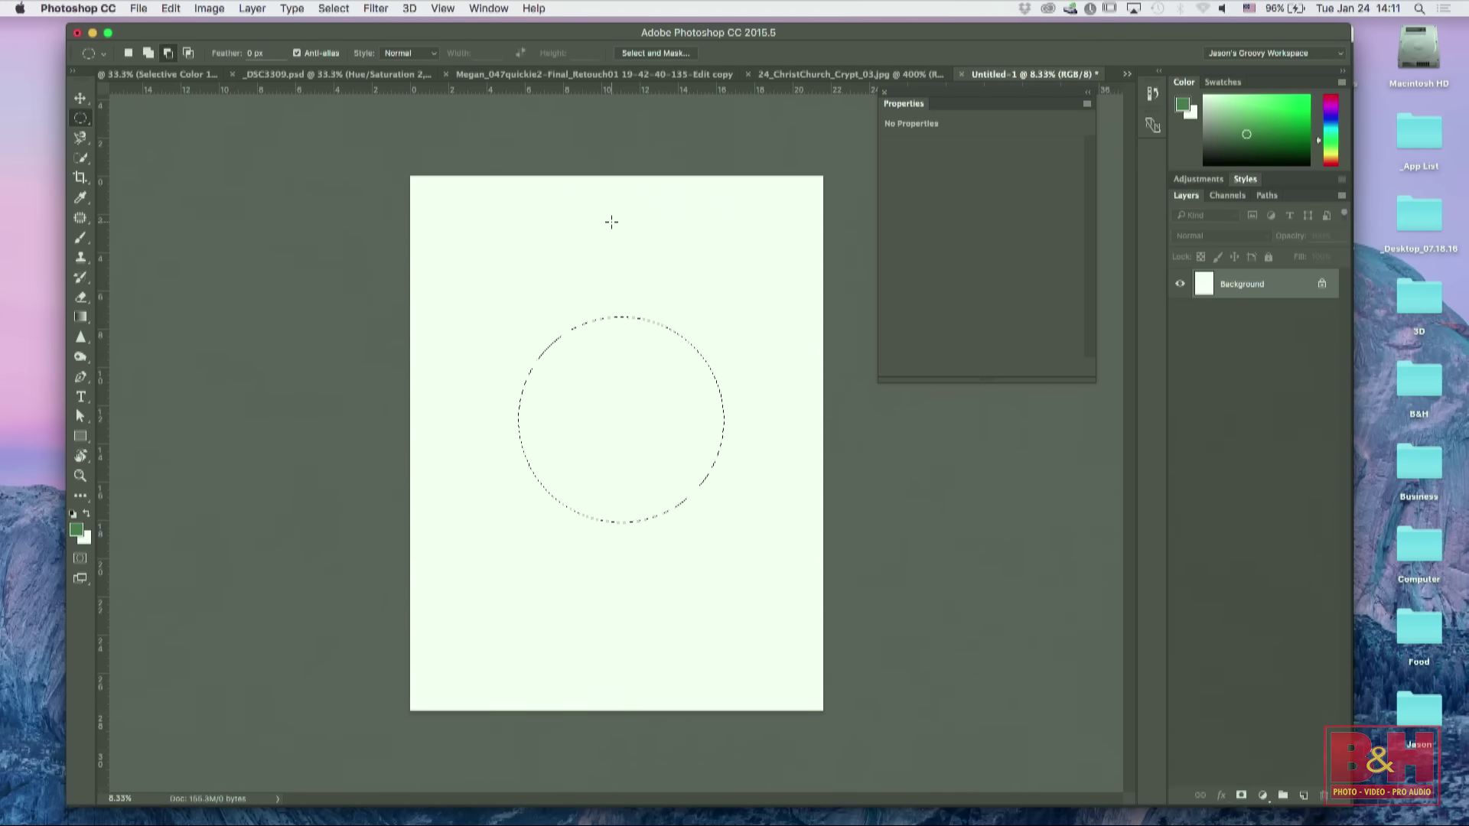
pyautogui.hotkey('alt', 'BackSpace')
pyautogui.press('super+d')
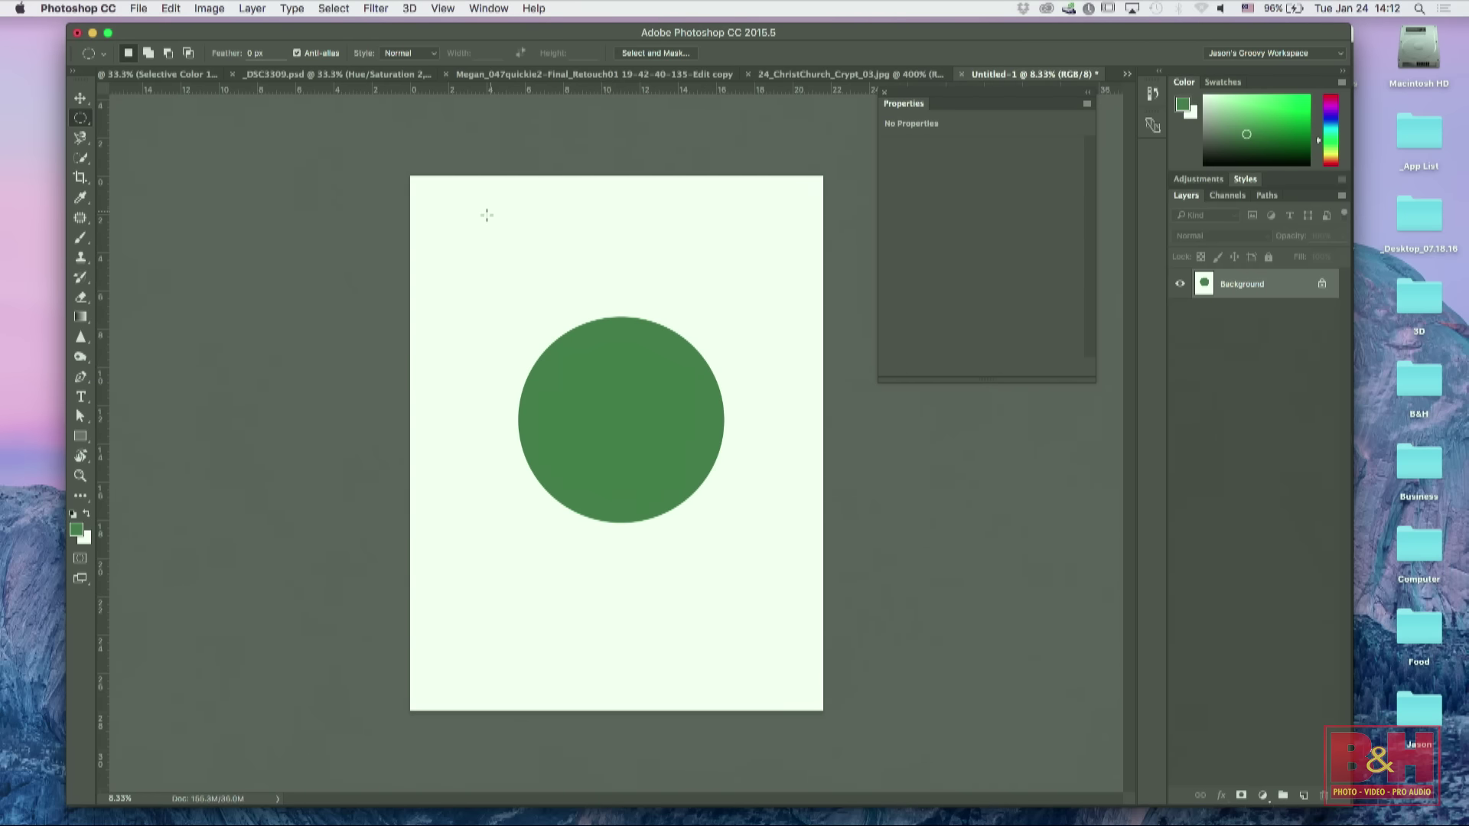
# Step: Try to trace the green circle's upper edge with the Magnetic Lasso and abandon the path
pyautogui.press('super+equal')
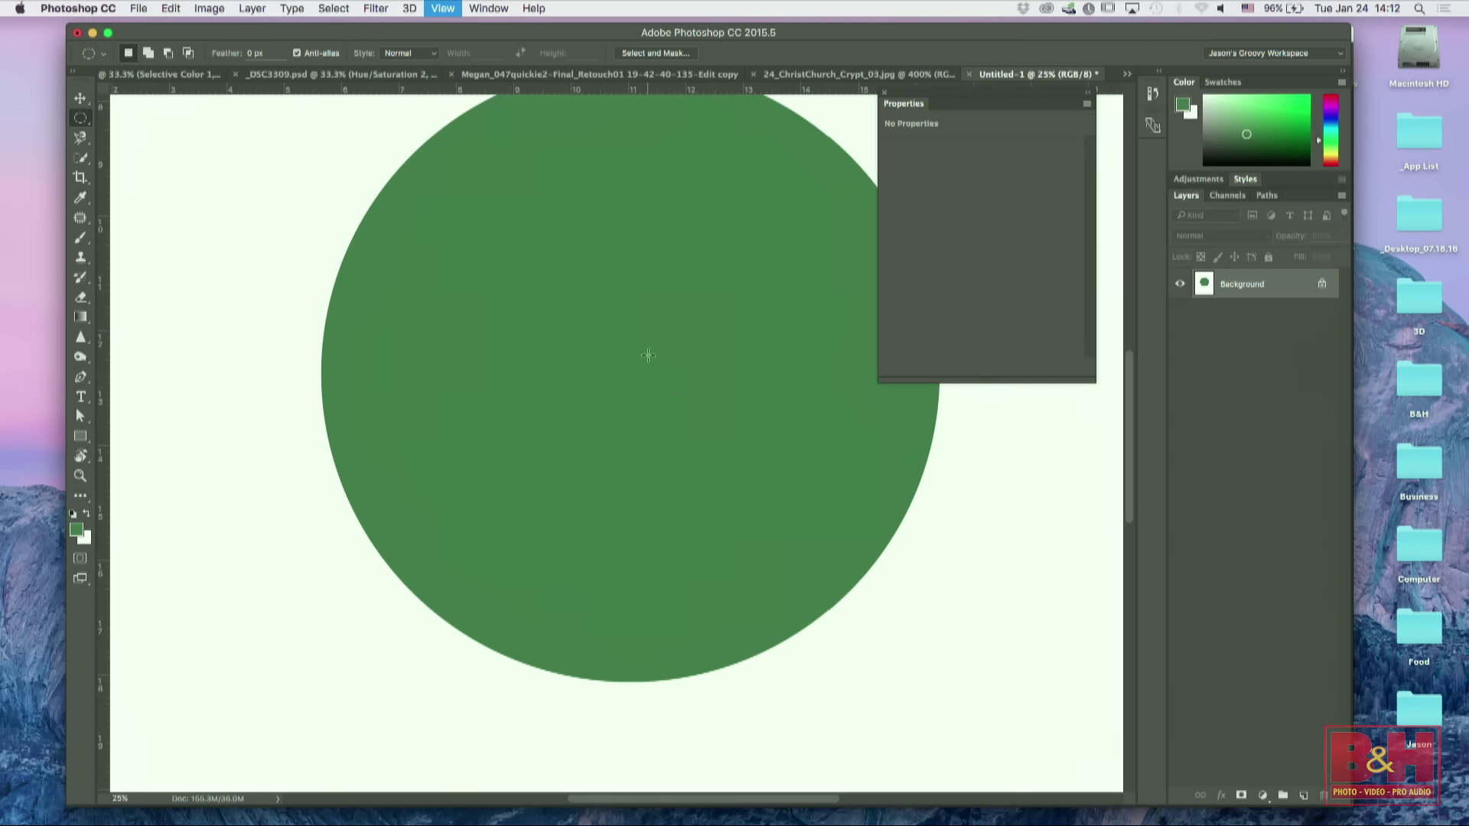
pyautogui.press('super+equal')
pyautogui.moveTo(558, 515); pyautogui.dragTo(556, 461)
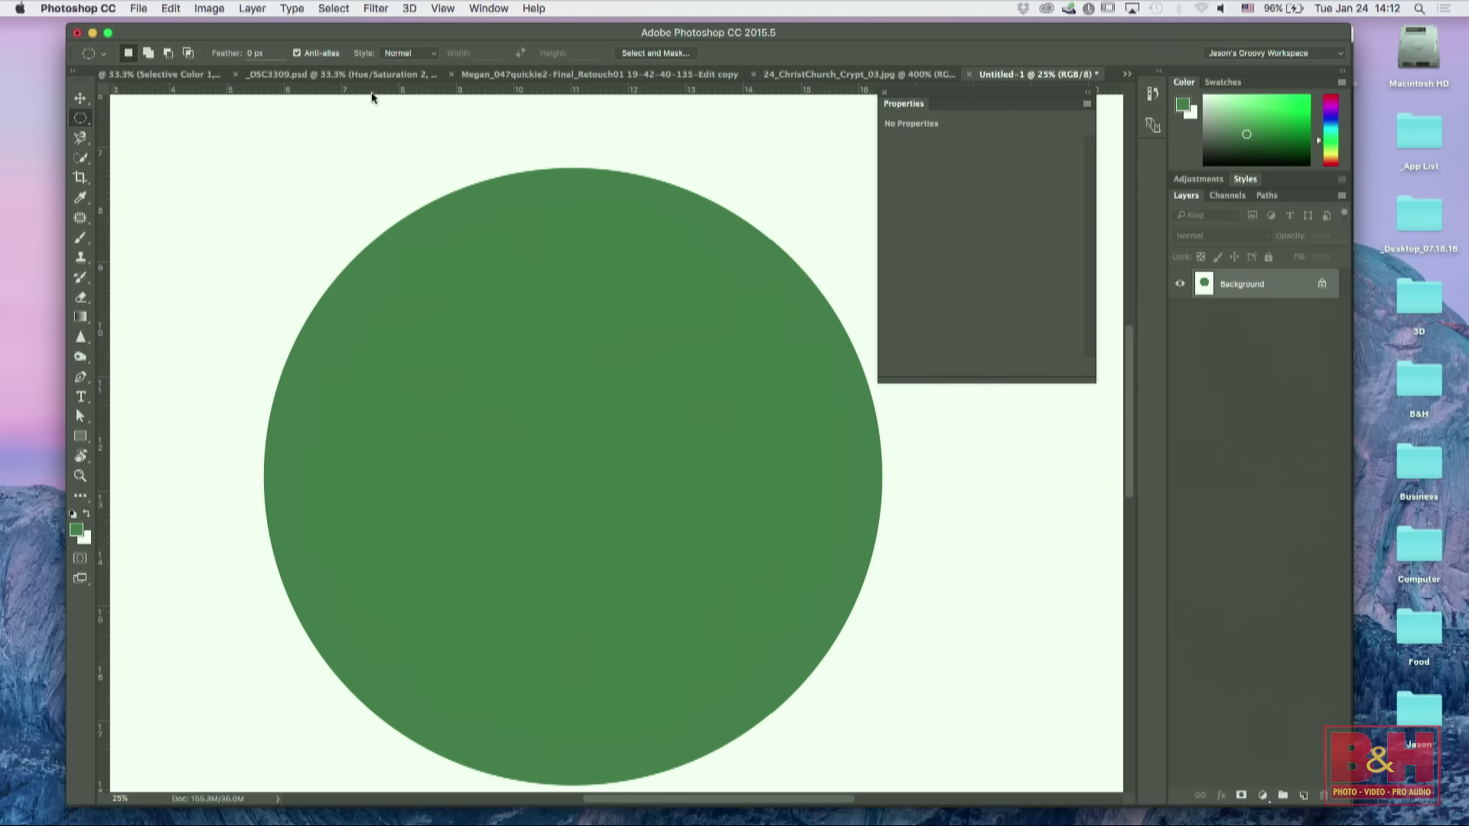
pyautogui.click(81, 138)
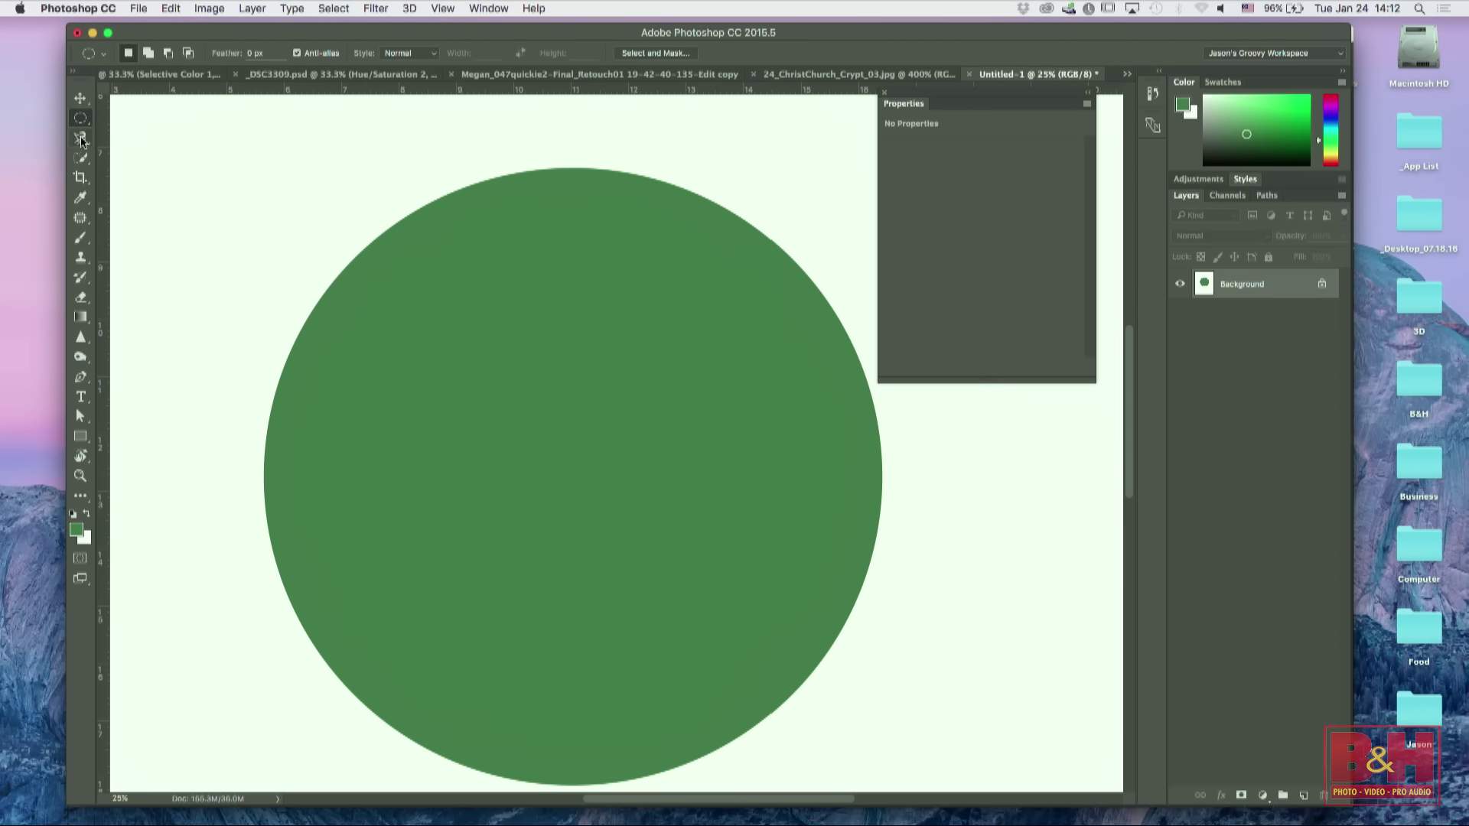
pyautogui.click(441, 197)
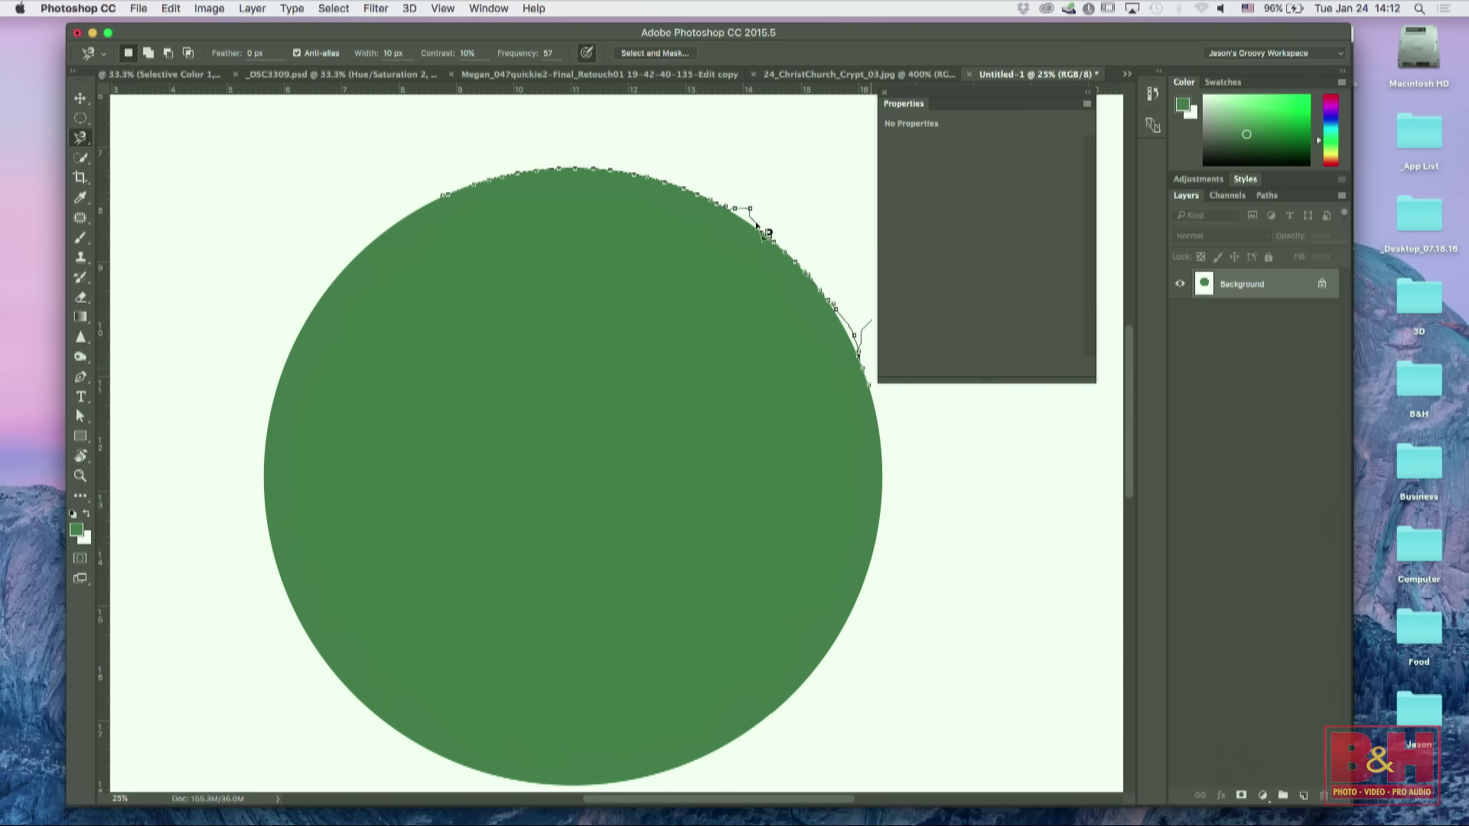
pyautogui.press('Escape')
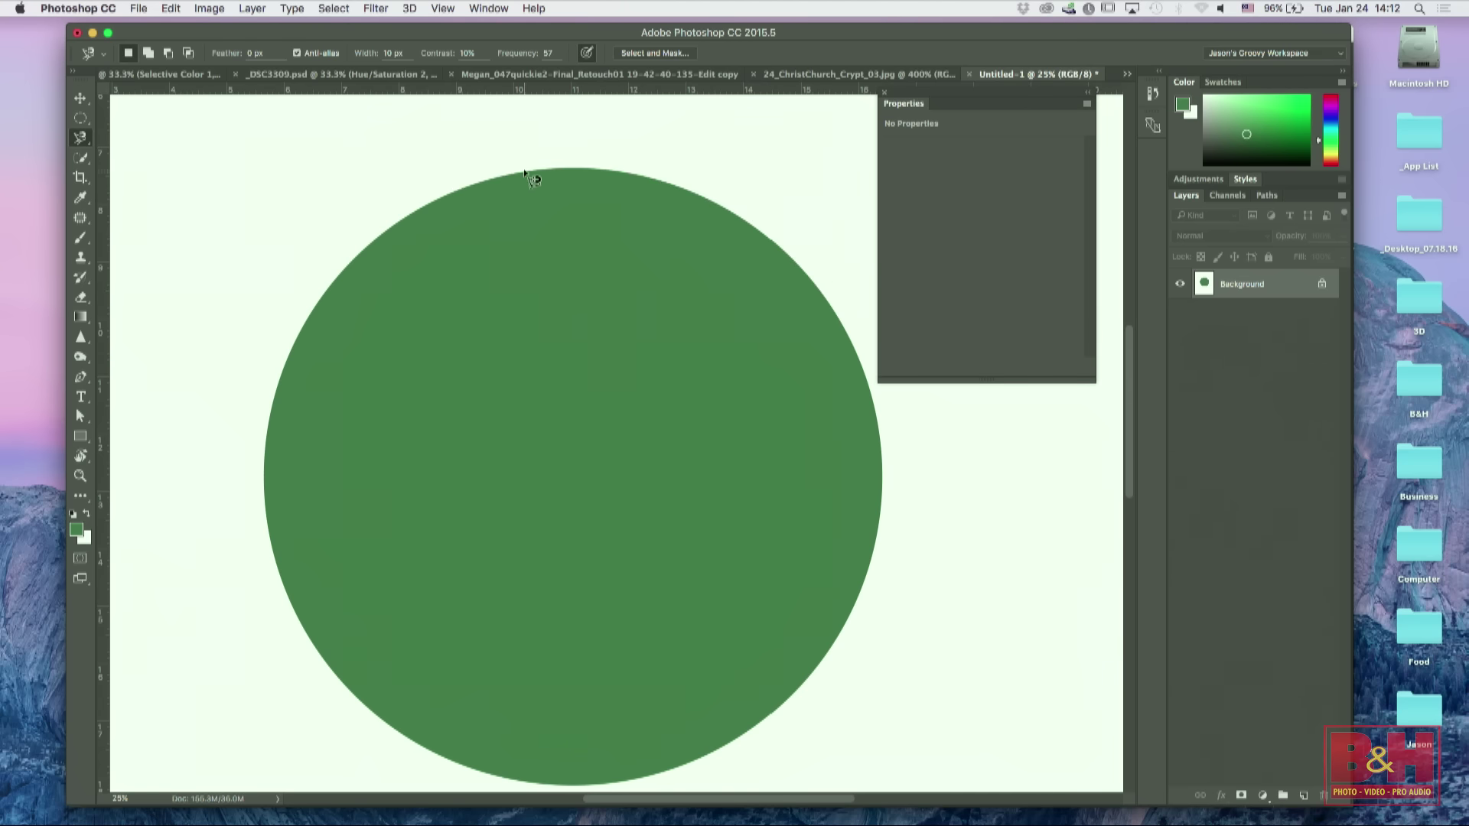
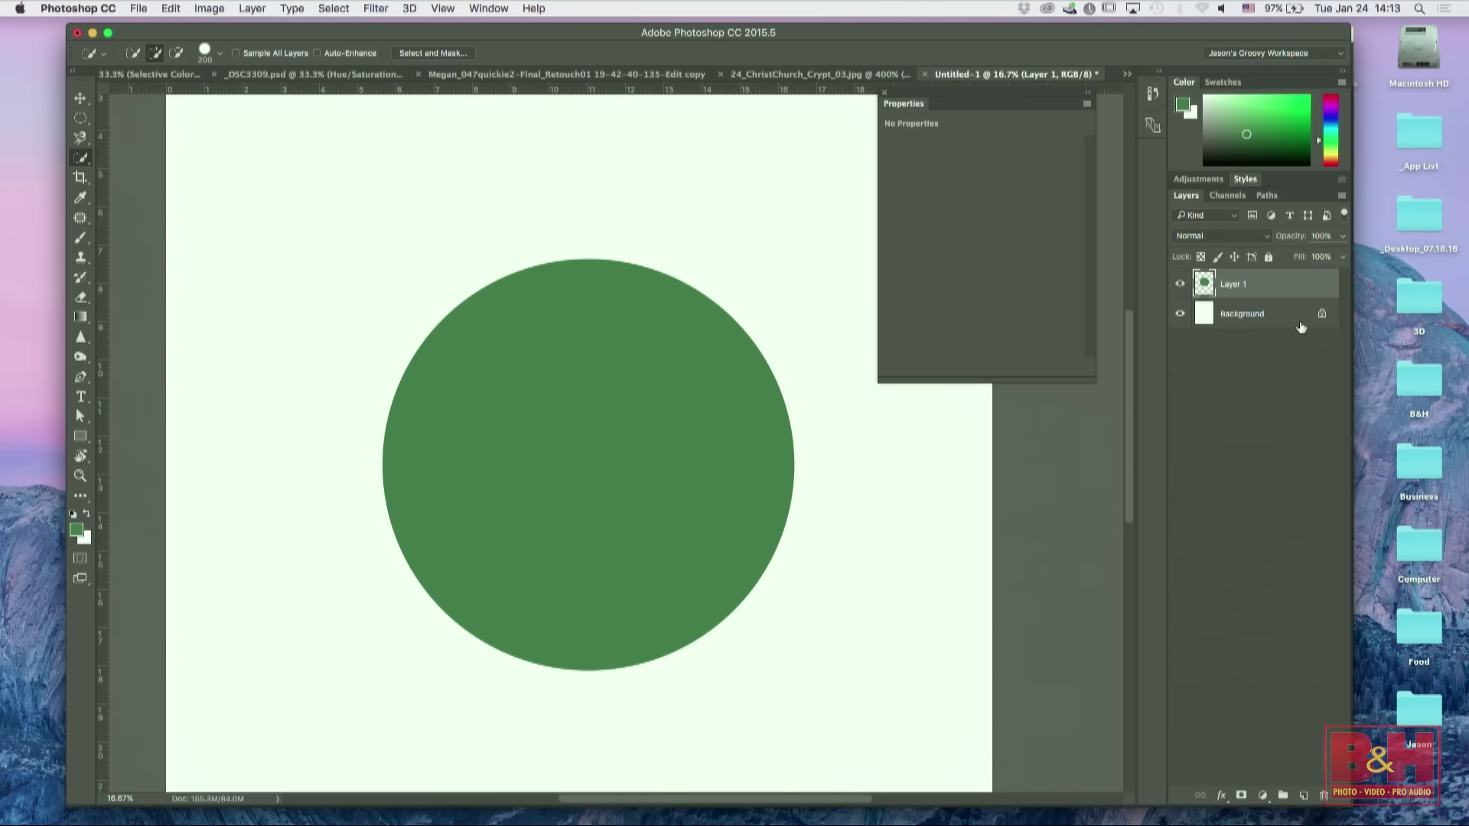
# Step: Check the cut-out circle by toggling Layer 1's visibility, and undo the cut and the selection behind it
pyautogui.click(1180, 284)
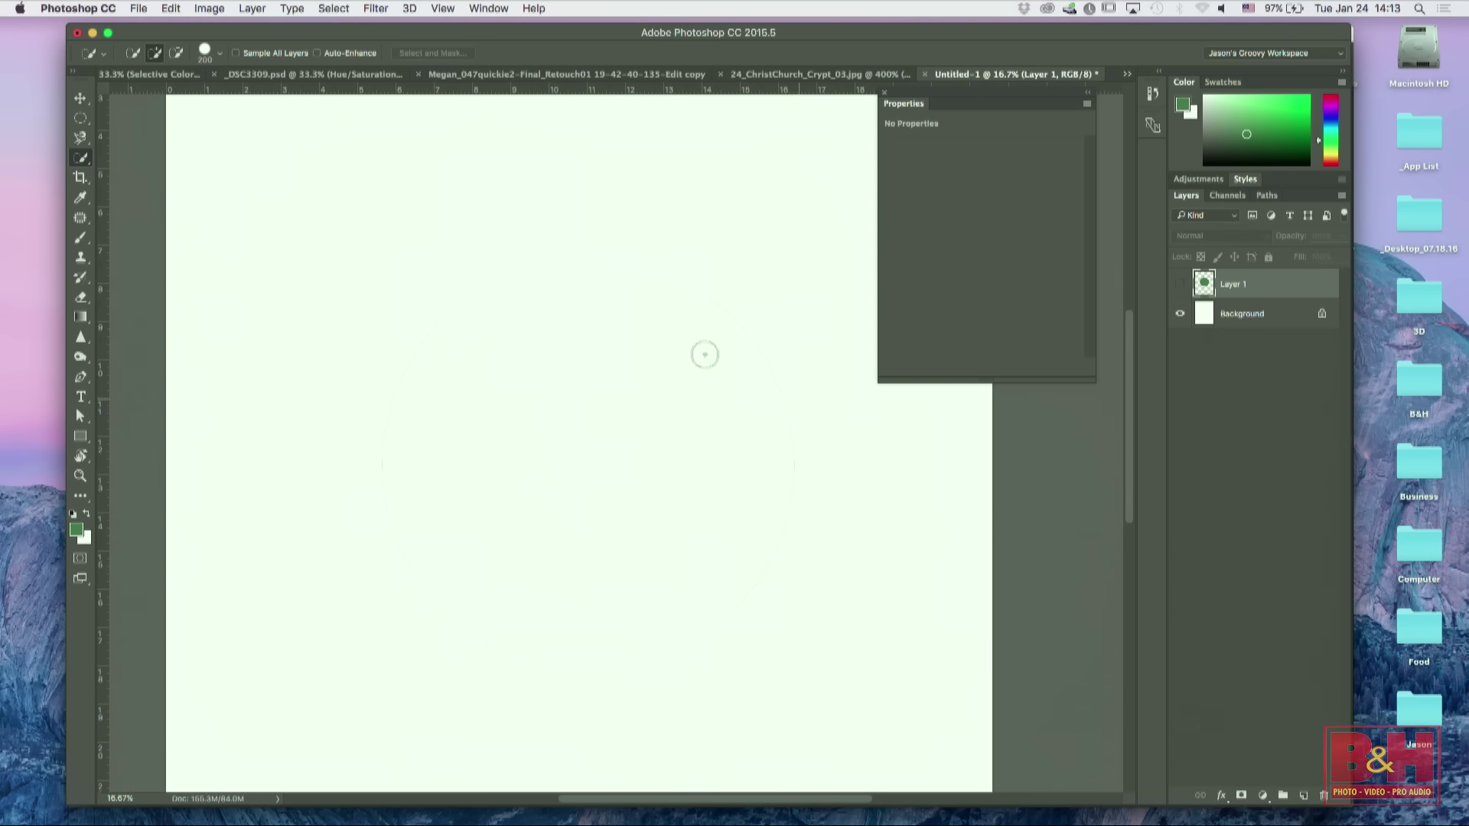
pyautogui.click(1180, 284)
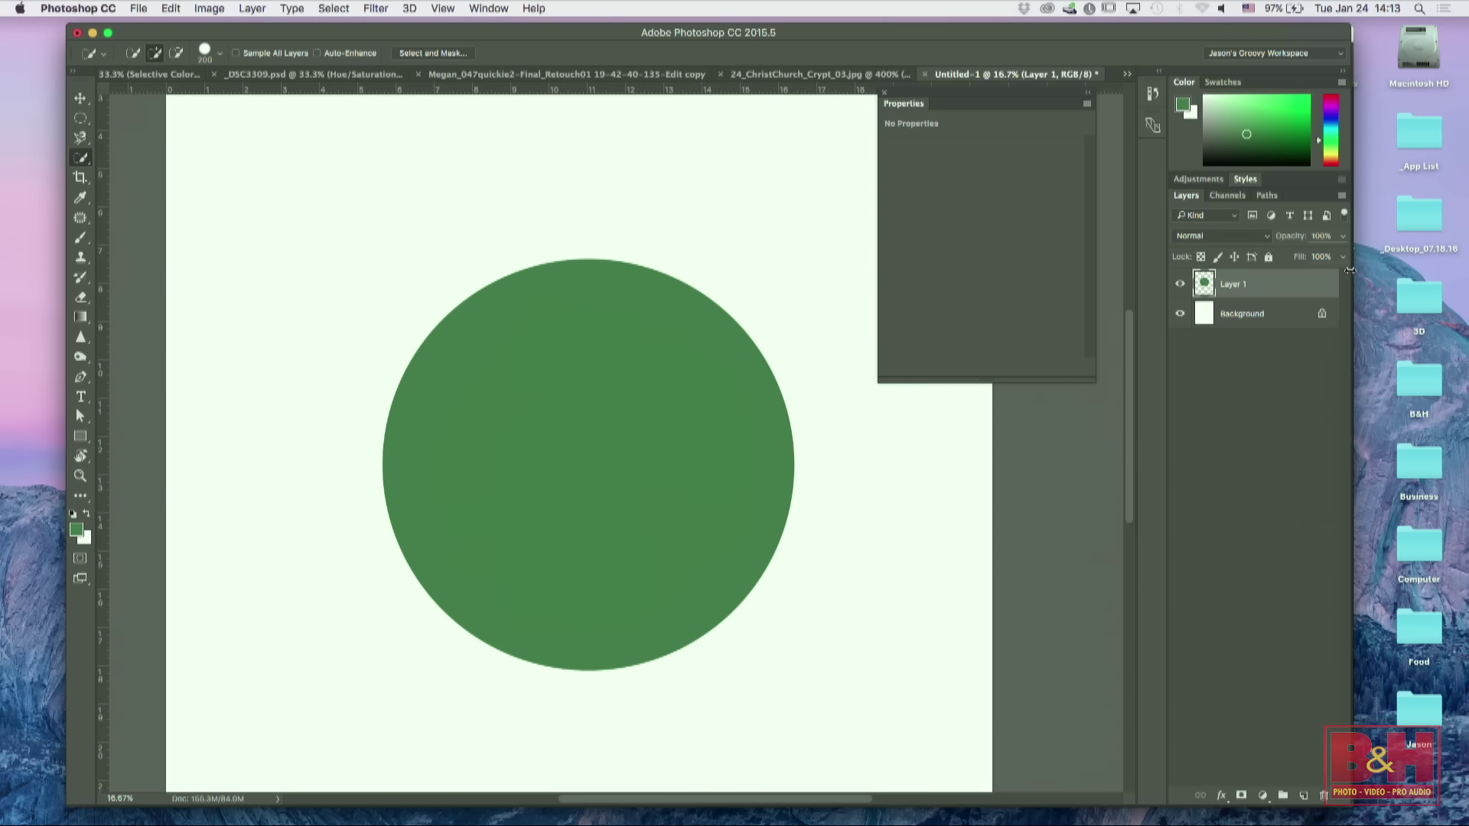
pyautogui.press('super+z')
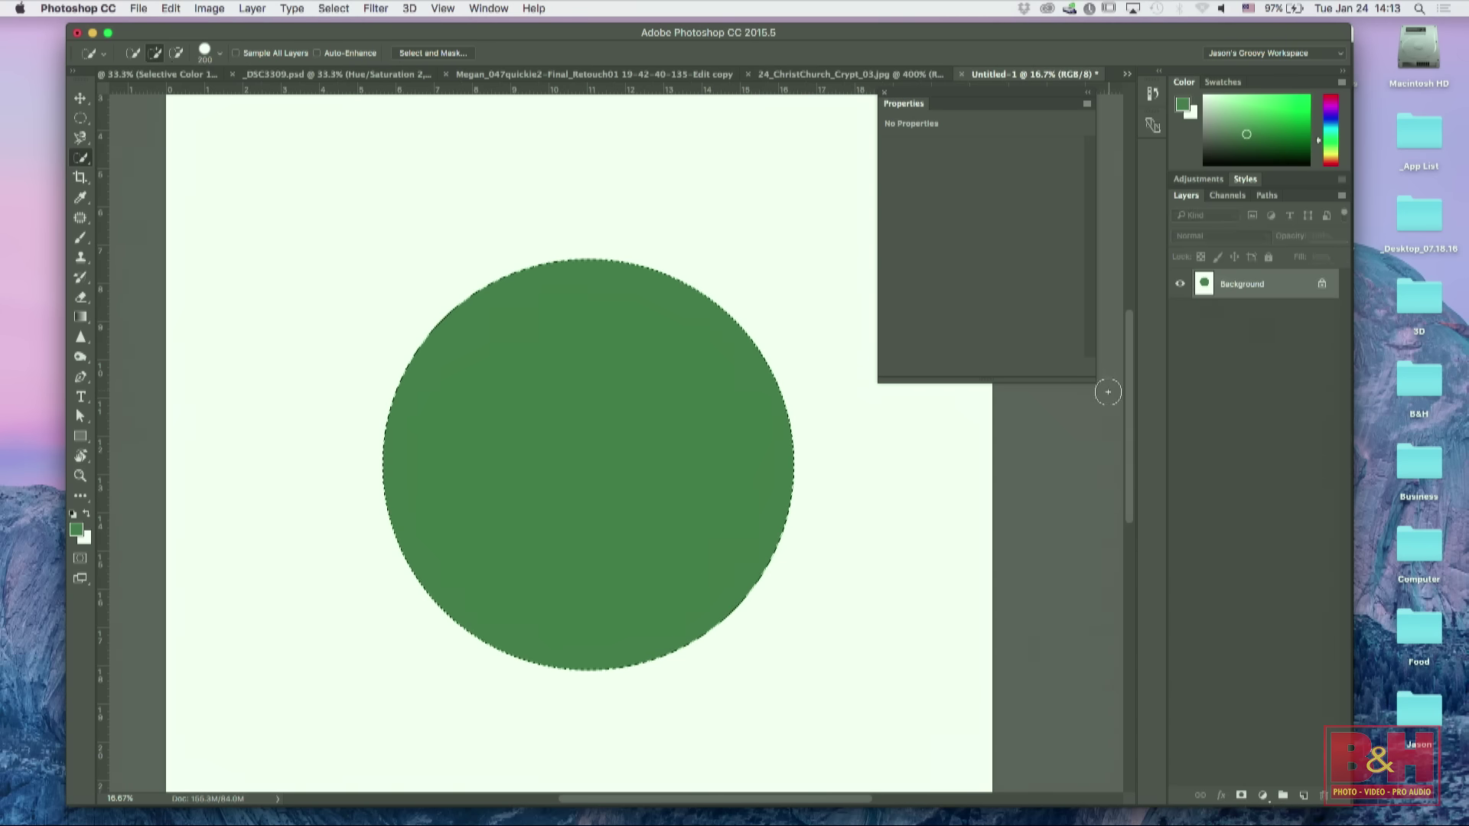
pyautogui.press('super+alt+z')
# Step: Clear any selection and select the green circle with the Magic Wand tool
pyautogui.click(86, 161)
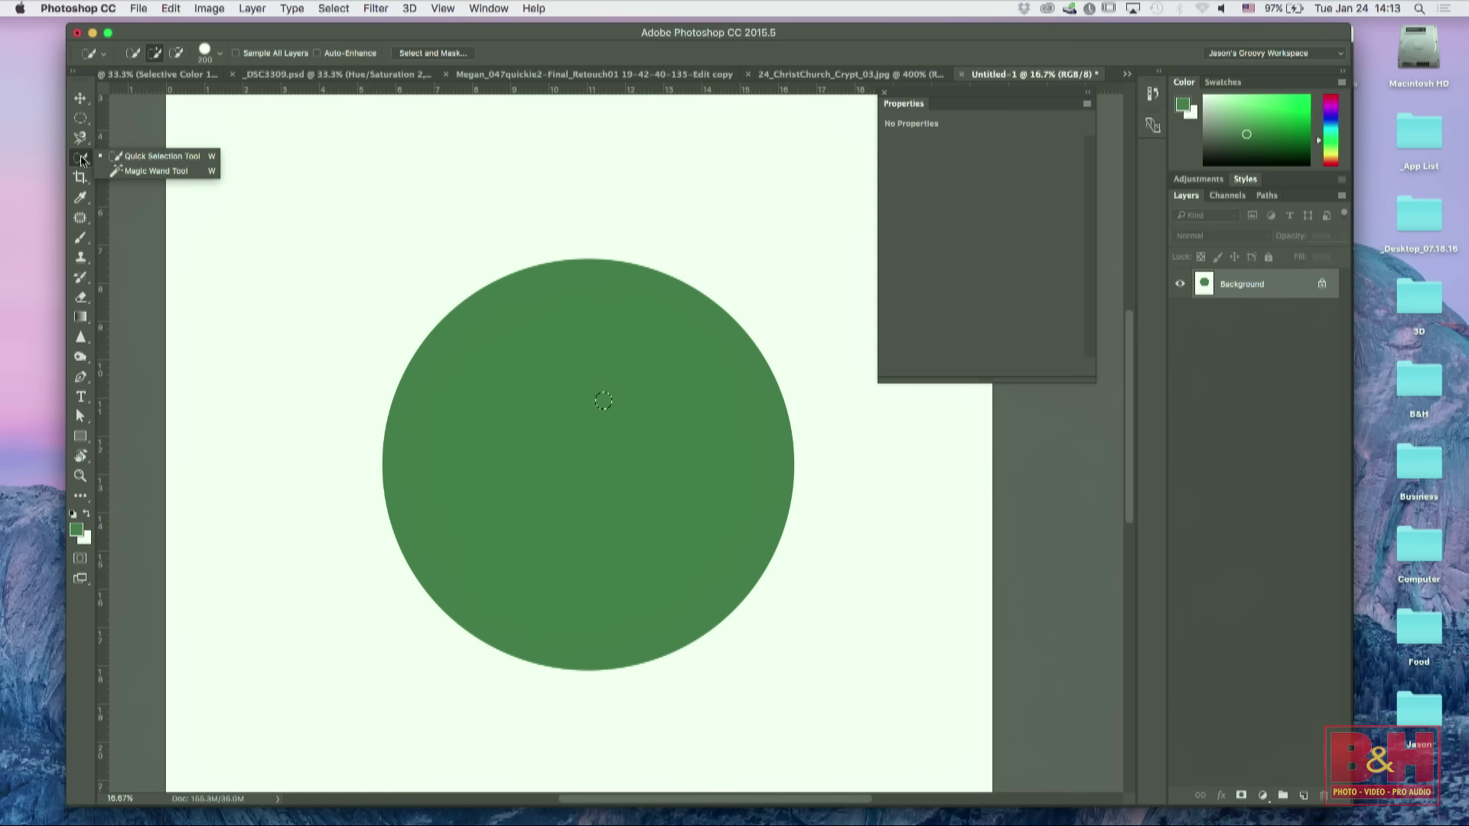
pyautogui.click(146, 172)
pyautogui.press('super+d')
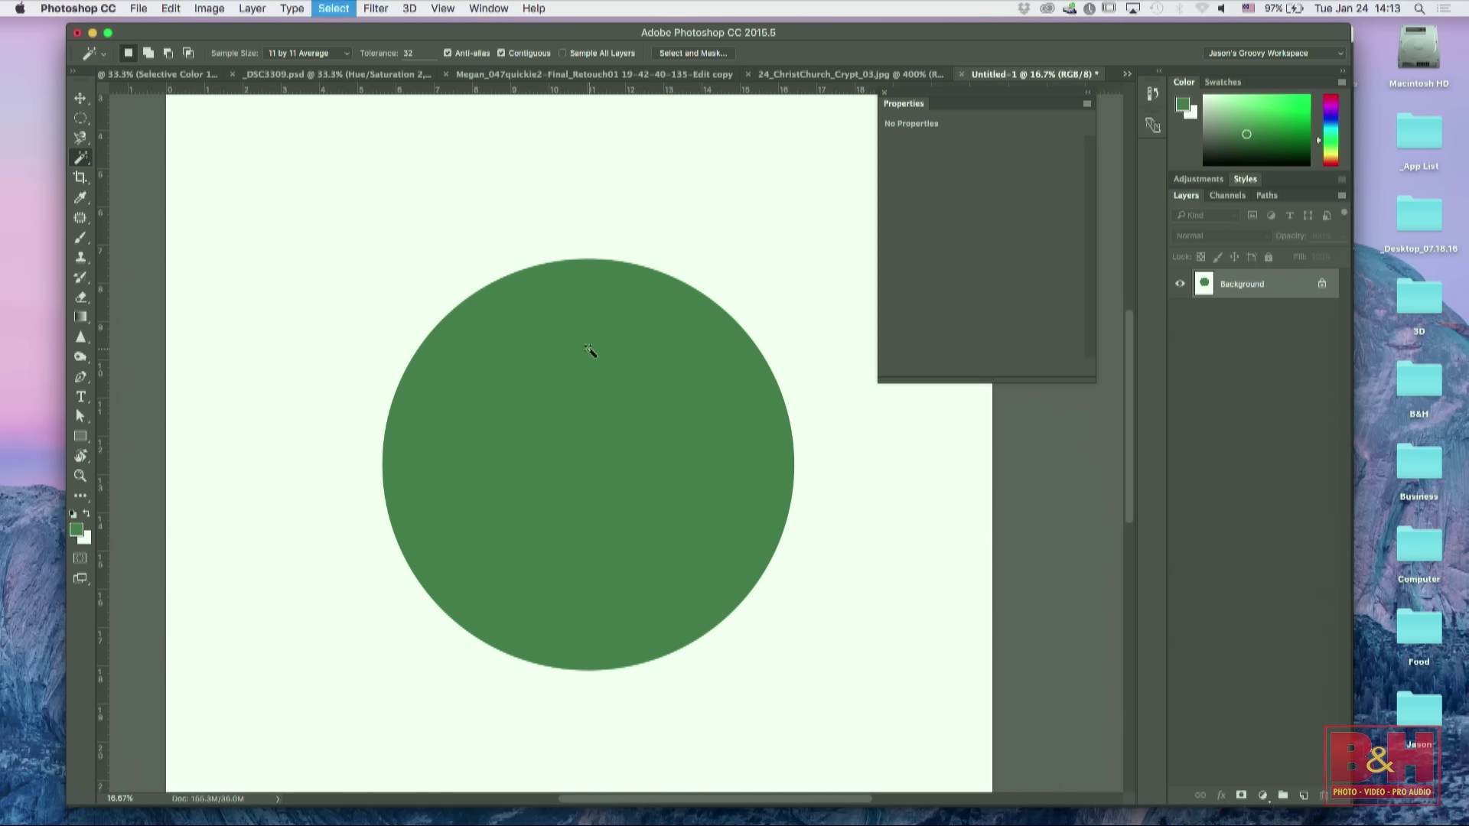
pyautogui.click(583, 458)
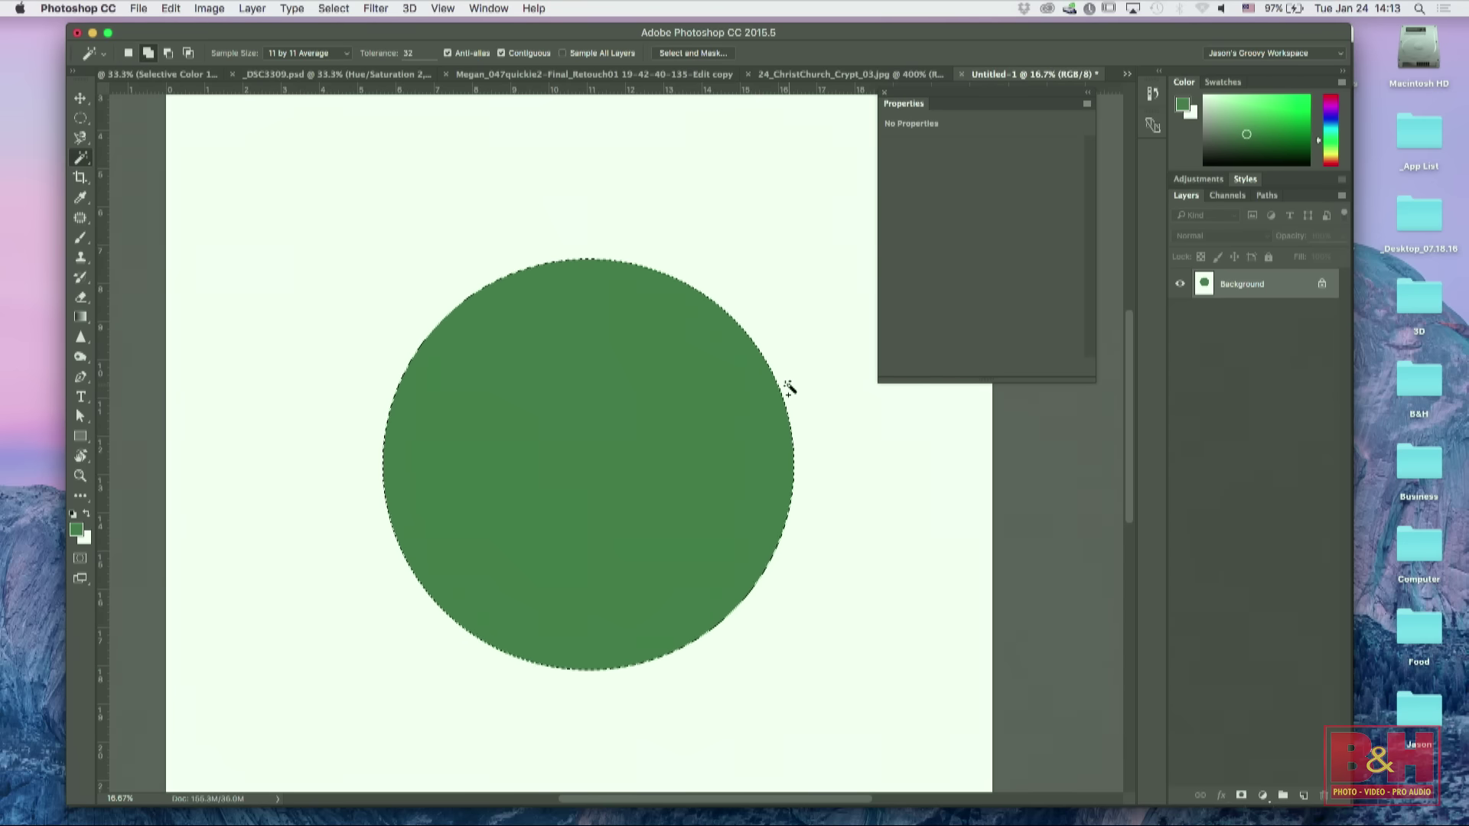
# Step: Cut the selected green circle to a new layer and convert the Background into a regular layer
pyautogui.press('super+shift+j')
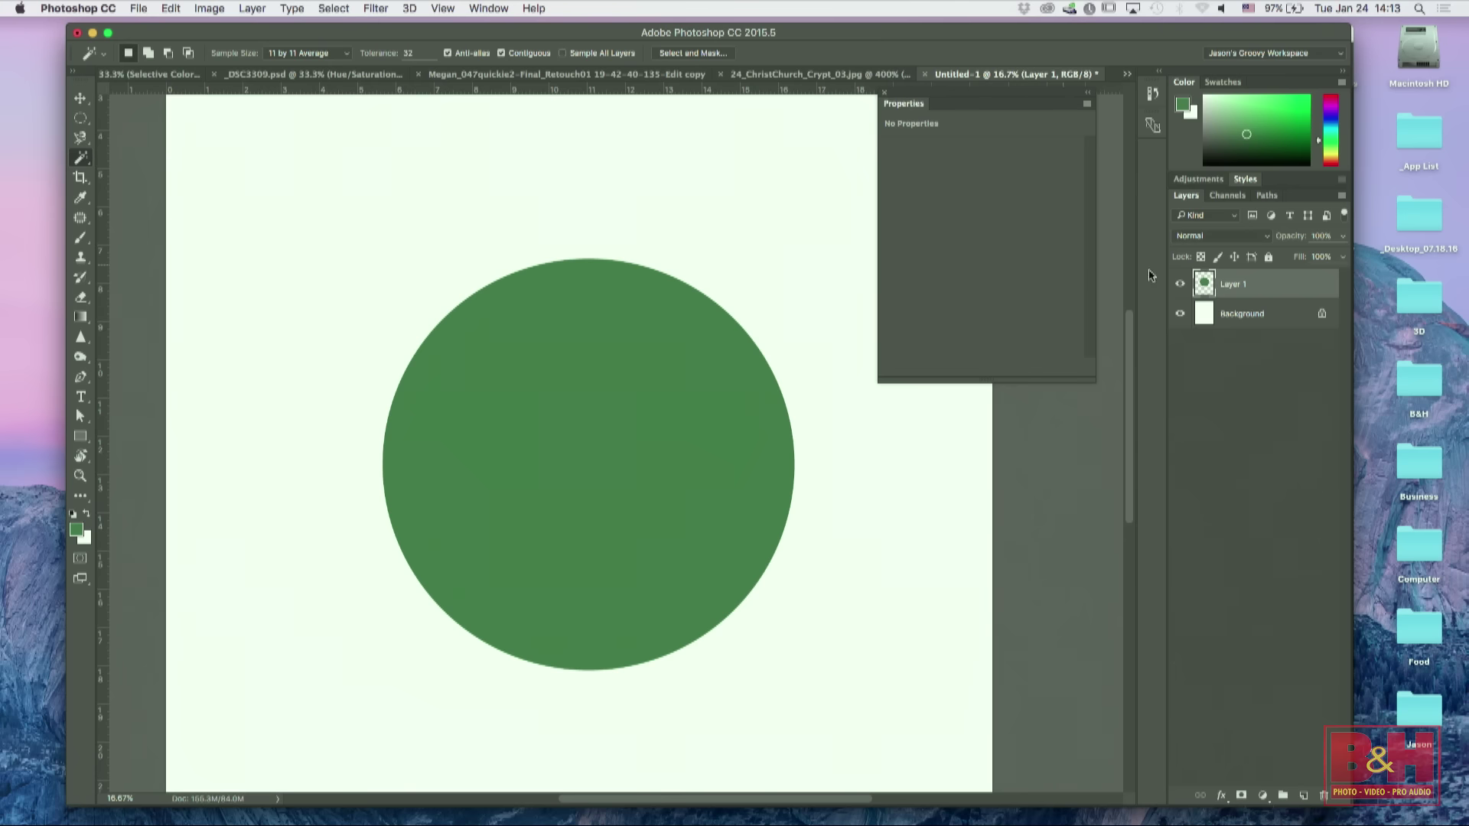
pyautogui.doubleClick(1285, 316)
pyautogui.press('Return')
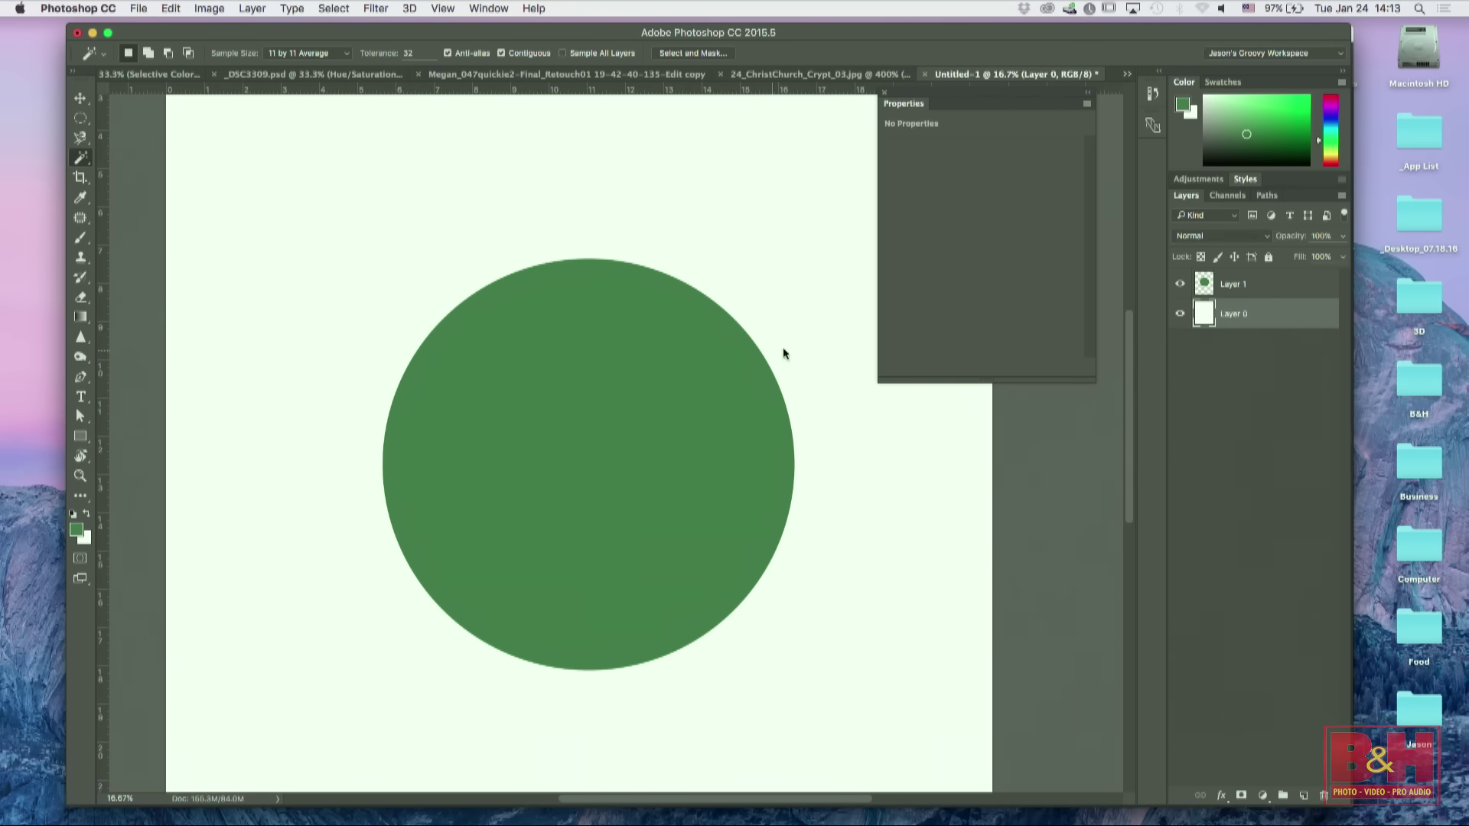
# Step: Check the cut-out circle by toggling the visibility of Layer 1 and Layer 0, ending with Layer 1 hidden
pyautogui.click(1180, 284)
pyautogui.click(1180, 284)
pyautogui.click(1180, 314)
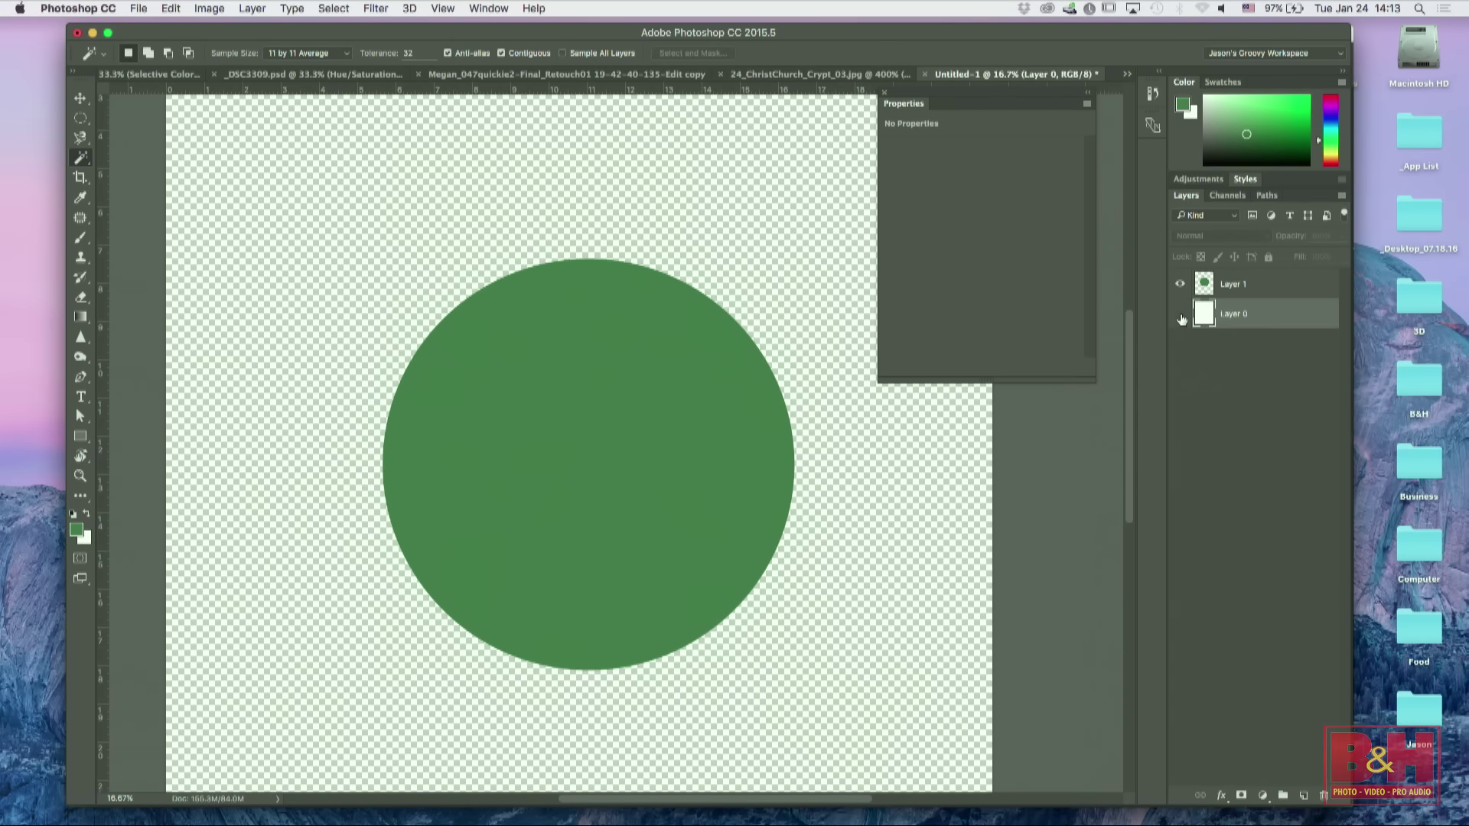
pyautogui.click(1180, 314)
pyautogui.click(1179, 284)
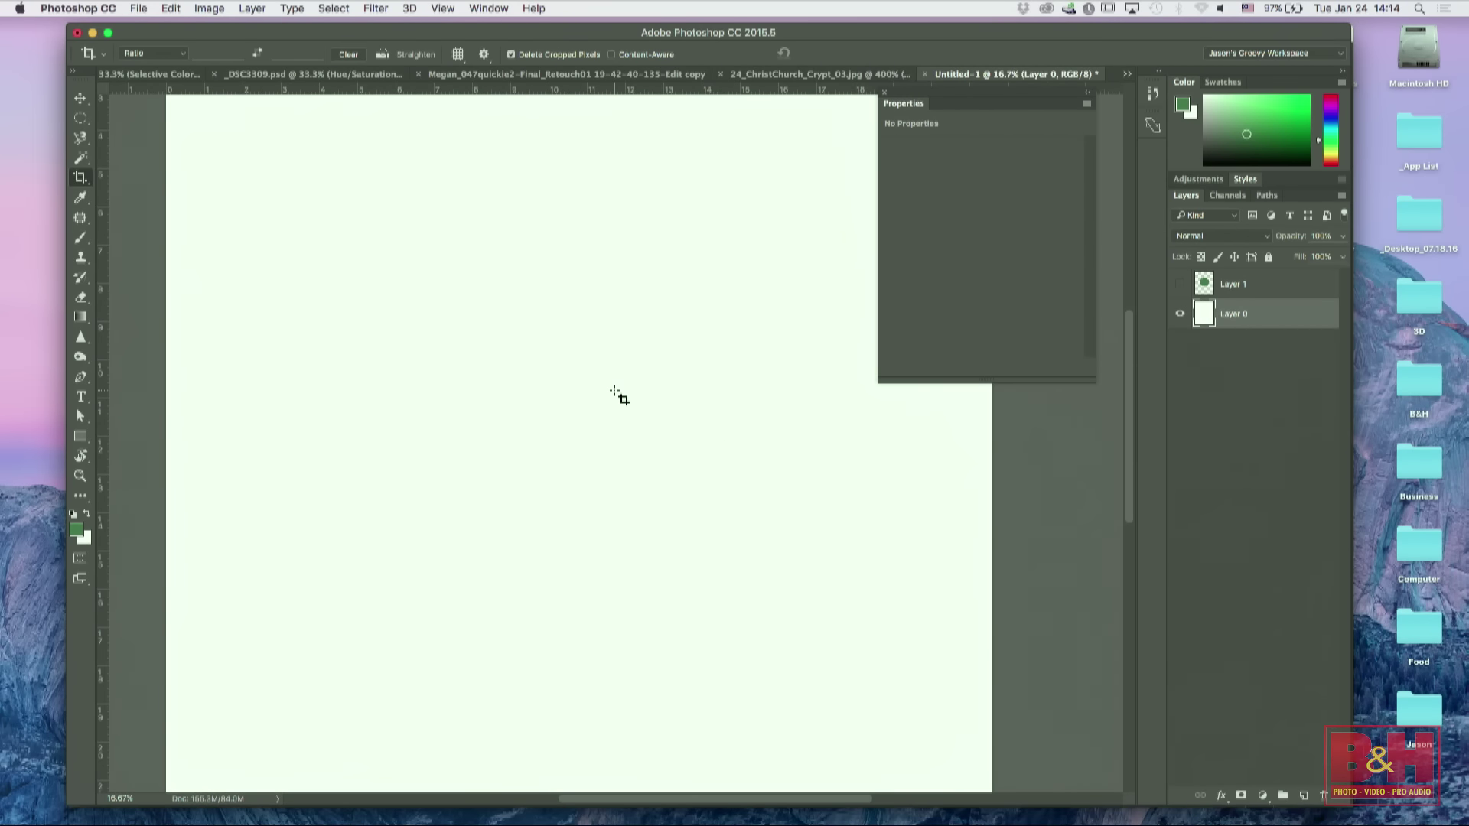
# Step: Switch to Adobe Bridge, open the penguin composite AE9K2549_R34.psd in Photoshop, and dismiss the crop frame
pyautogui.press('super+Tab')
pyautogui.moveTo(616, 395)
pyautogui.press('super+Tab')
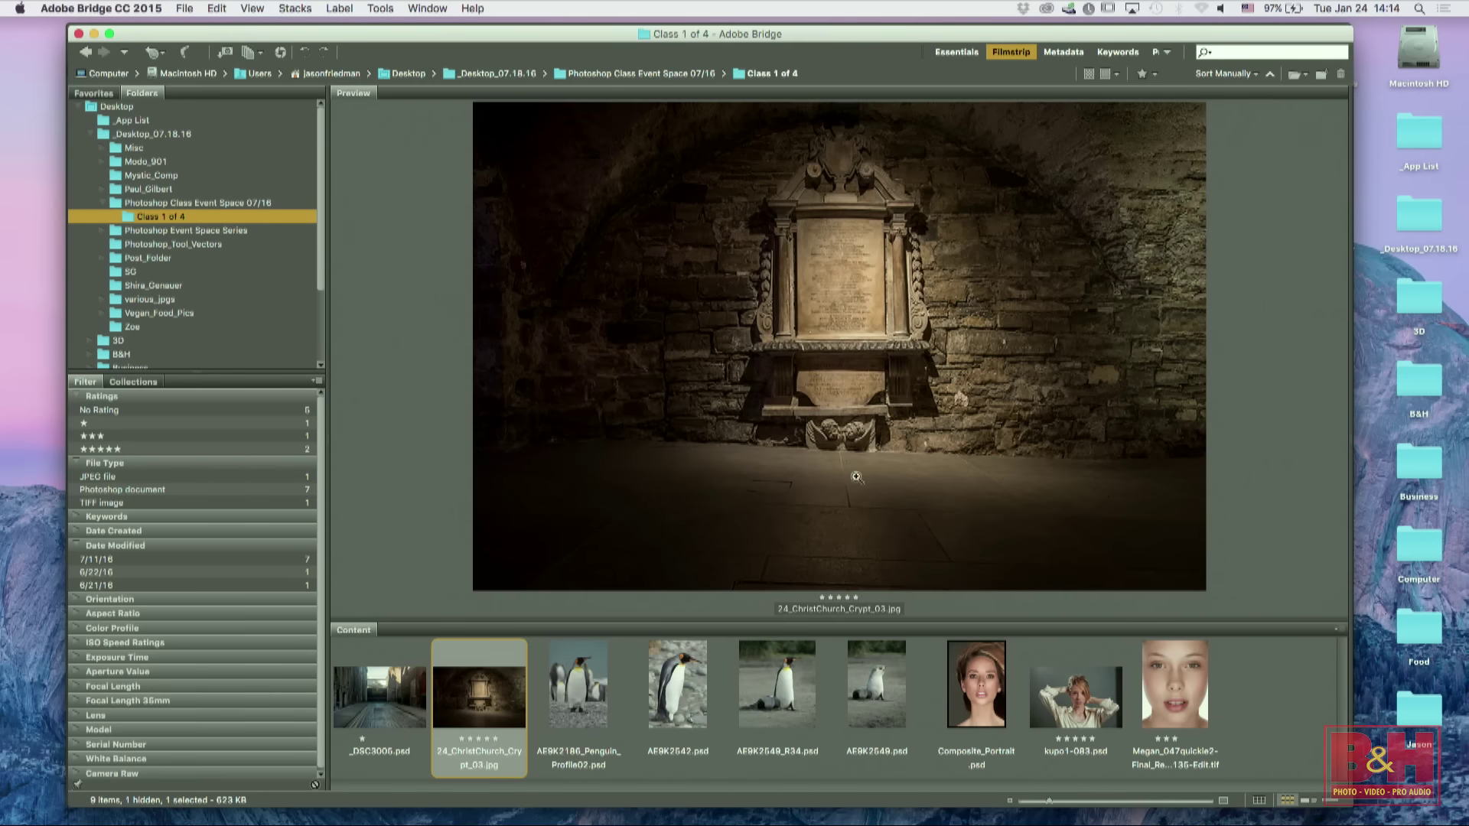
pyautogui.click(777, 683)
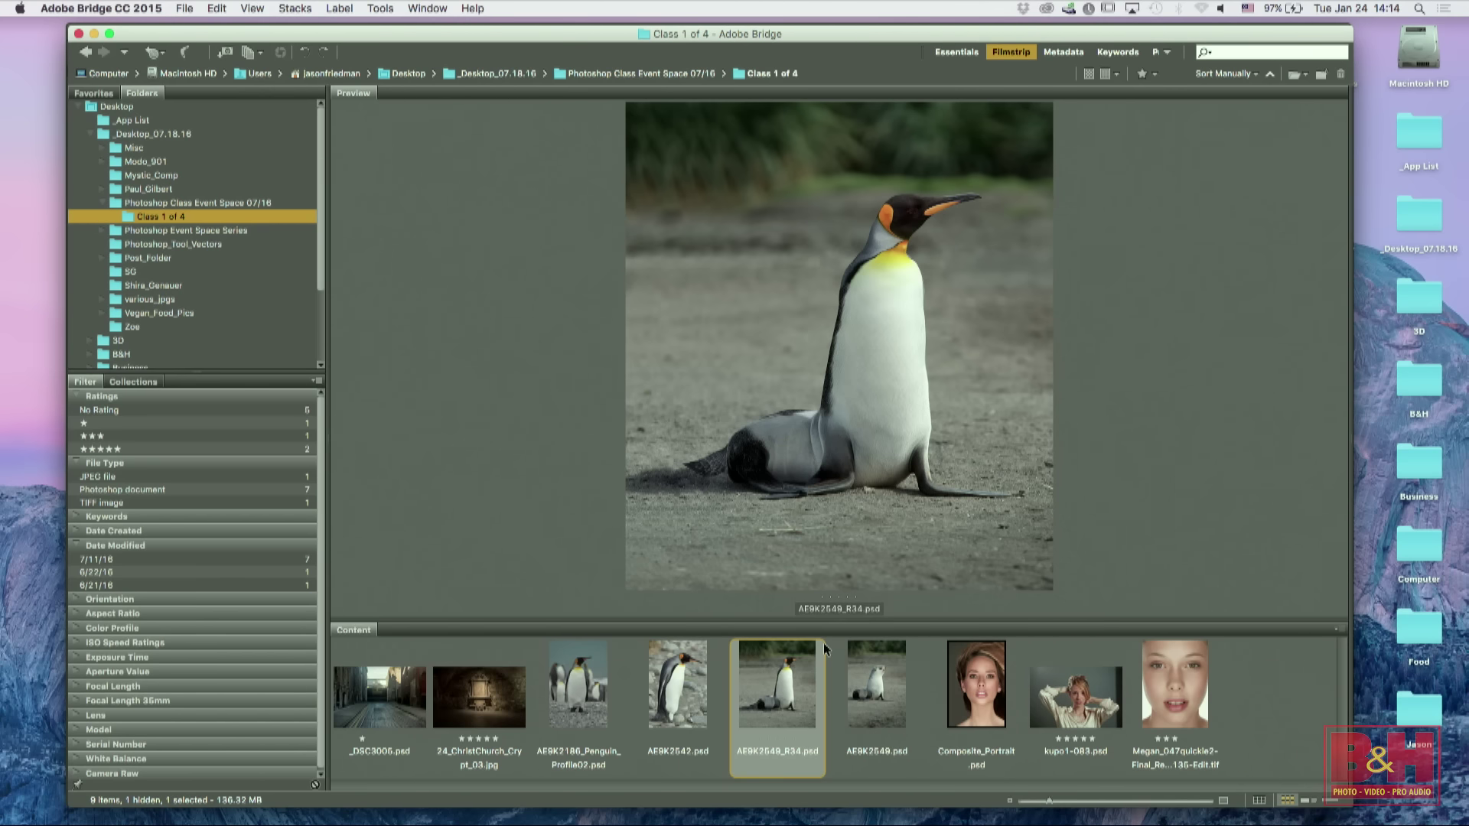
pyautogui.press('super+Tab')
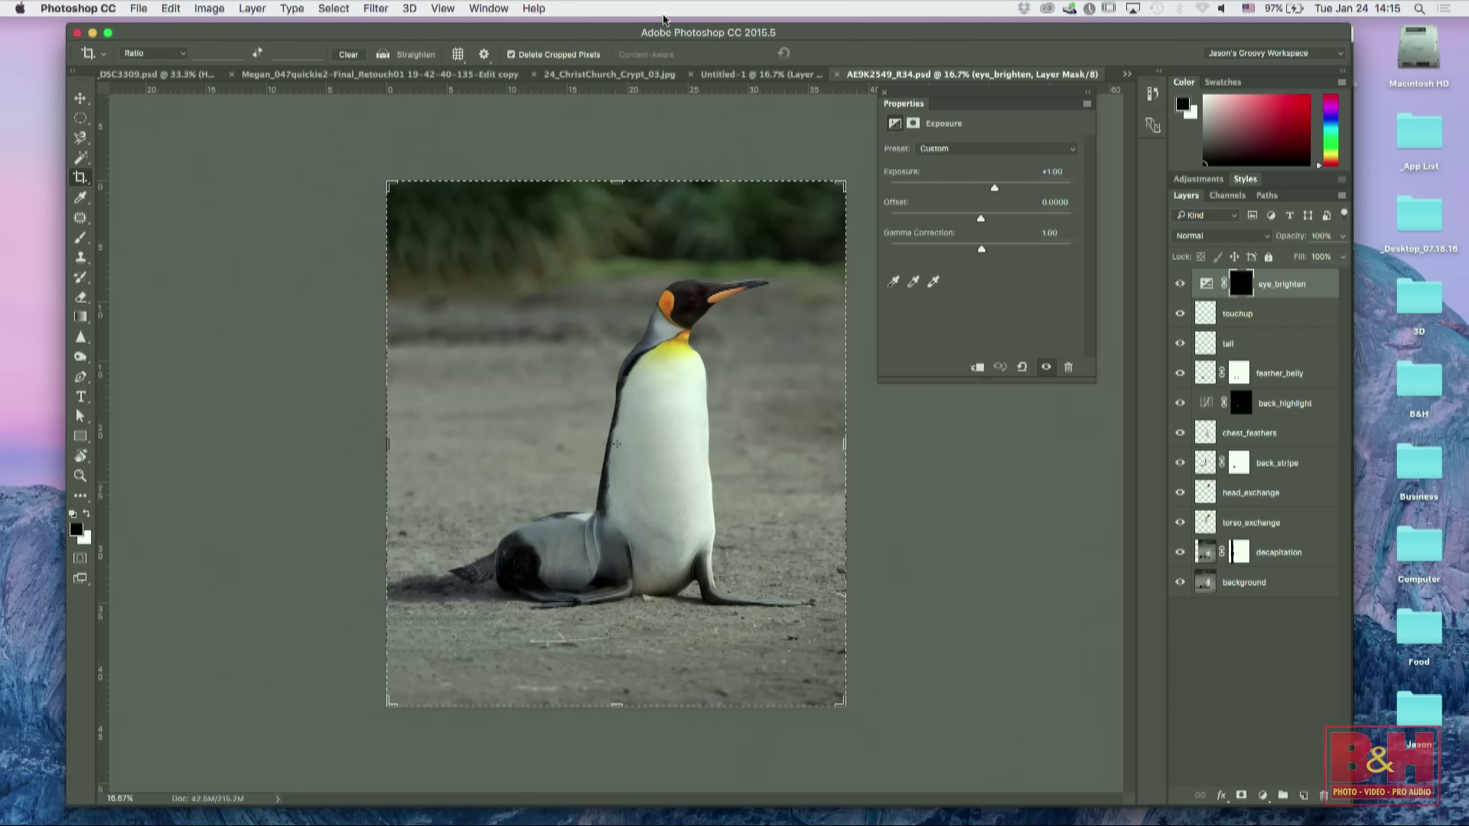
pyautogui.press('Escape')
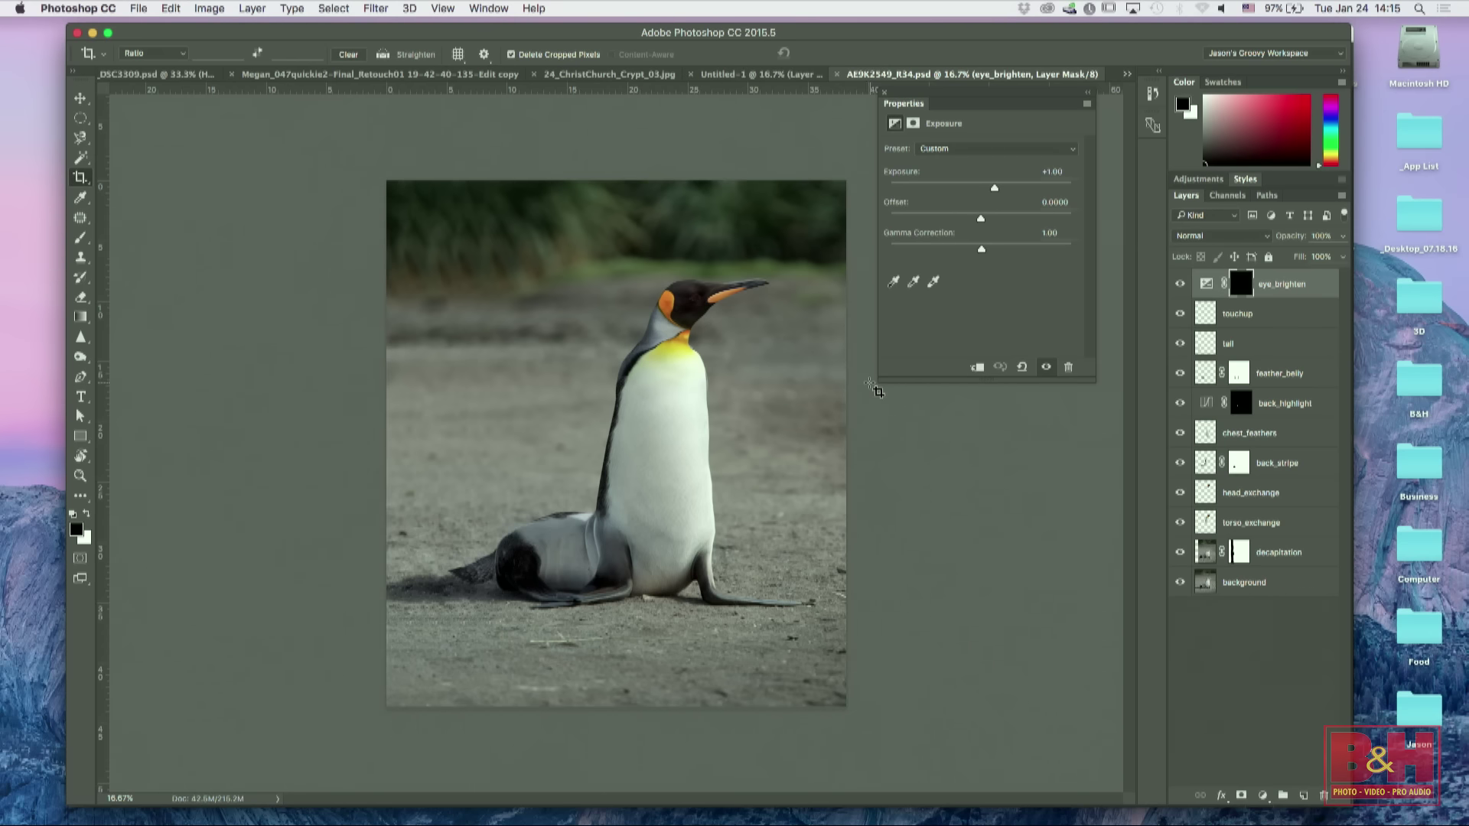
# Step: Duplicate the penguin image with all its layers under the default copy name and close the original document
pyautogui.click(217, 10)
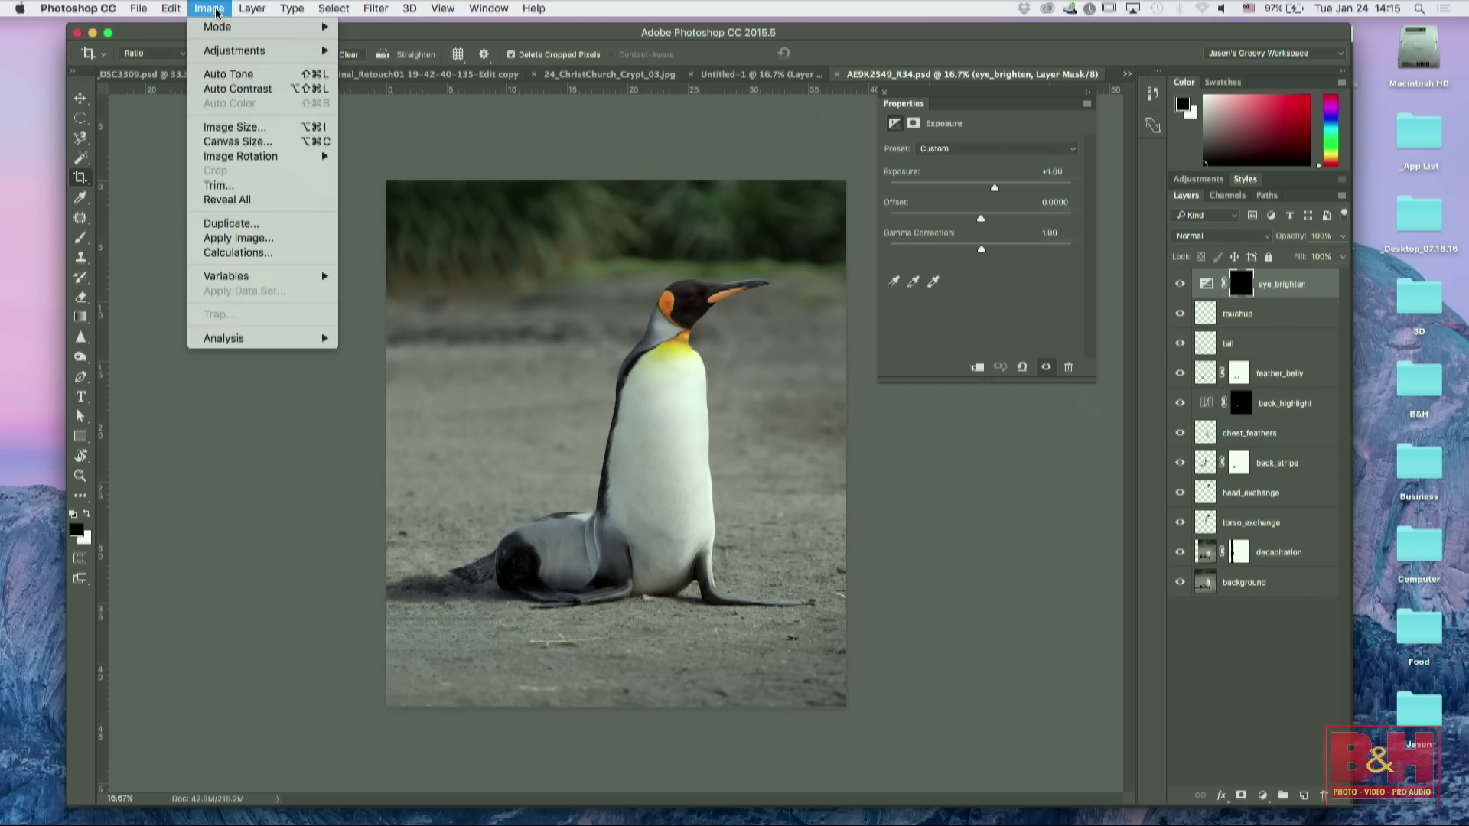
pyautogui.click(230, 224)
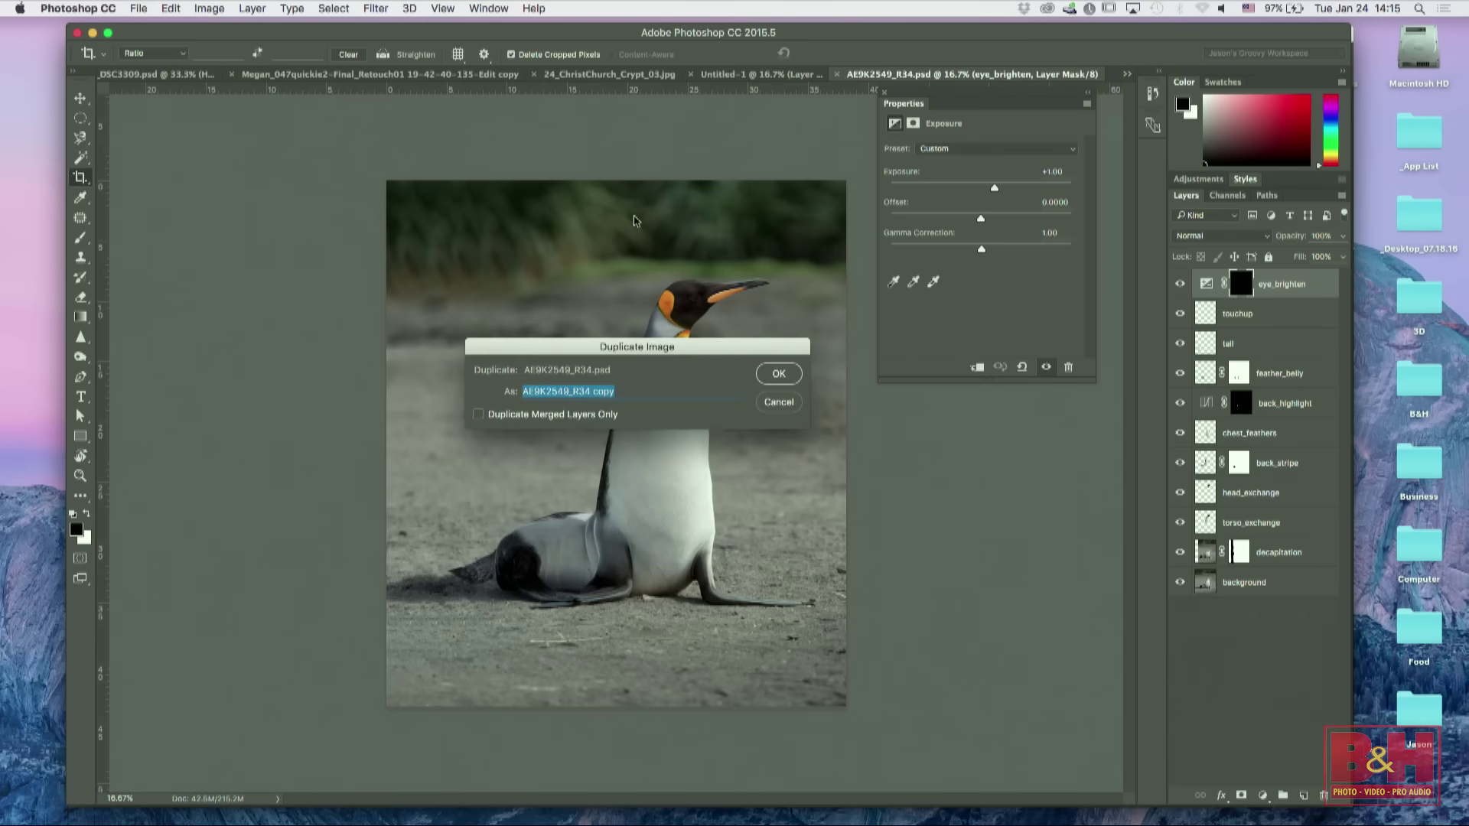
pyautogui.click(779, 375)
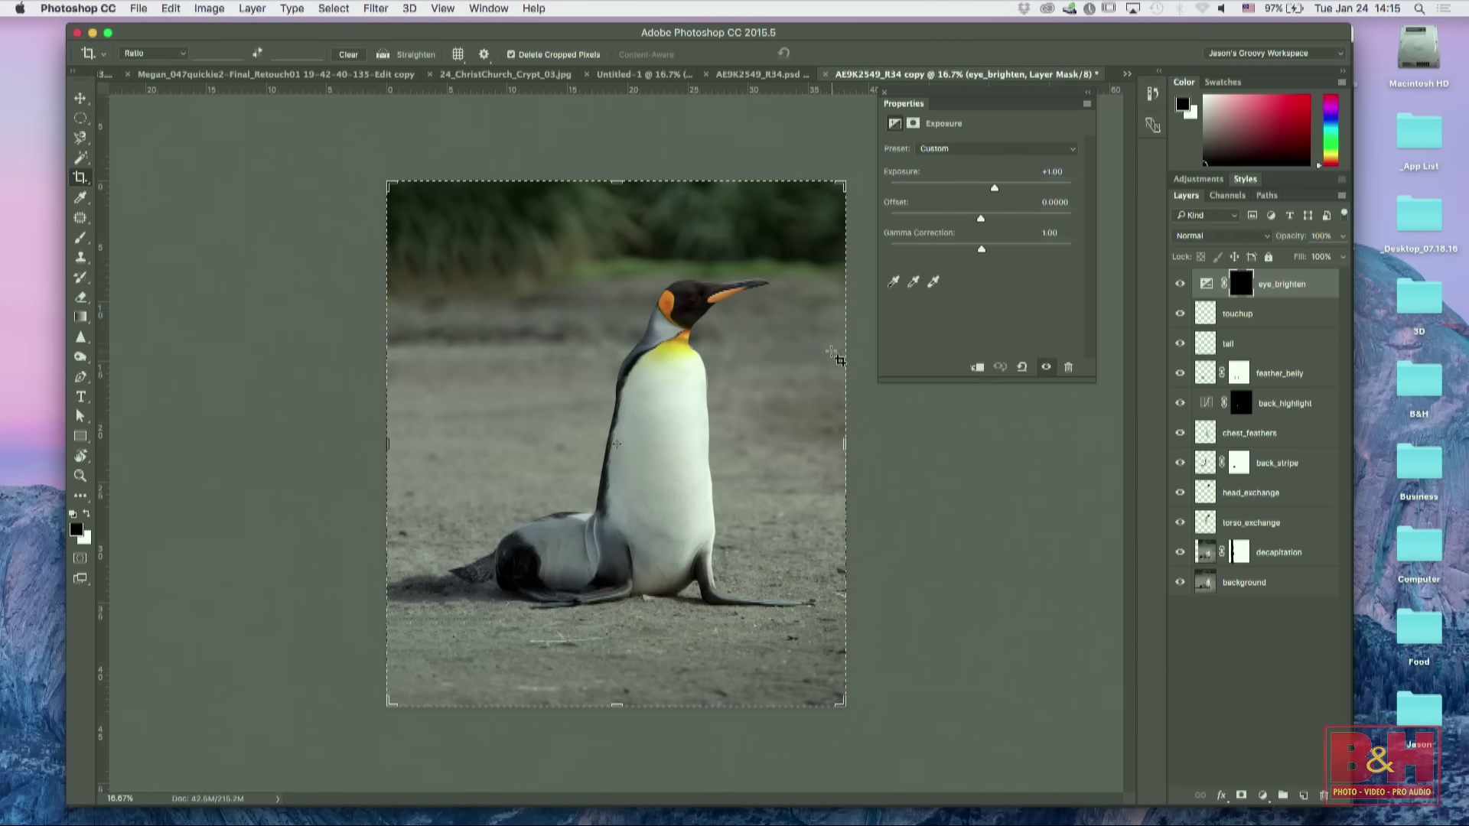
pyautogui.click(705, 74)
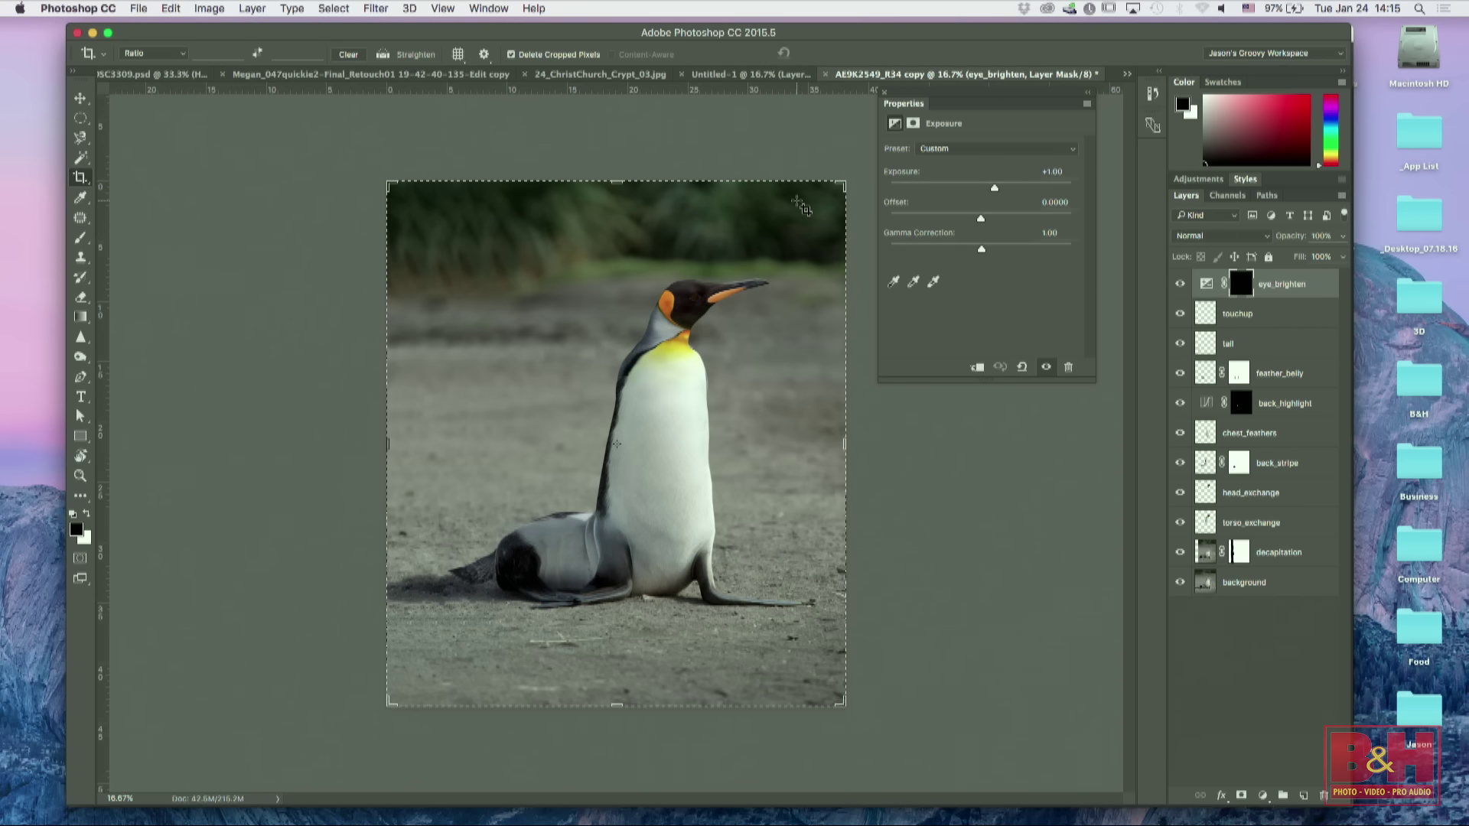
# Step: Try tightening the crop frame around the penguin on all four sides
pyautogui.moveTo(617, 183); pyautogui.dragTo(616, 203)
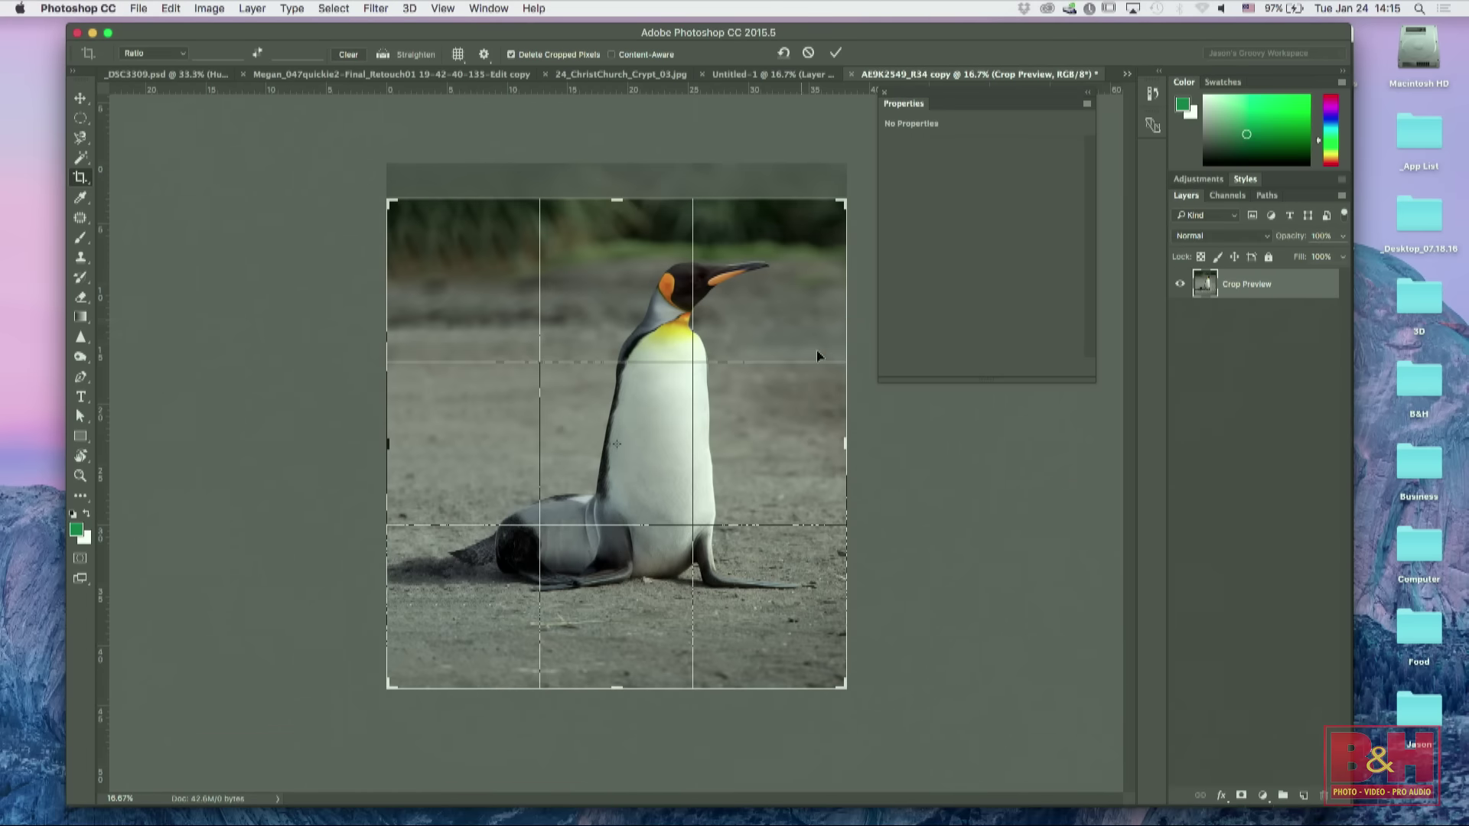
pyautogui.moveTo(849, 441); pyautogui.dragTo(838, 413)
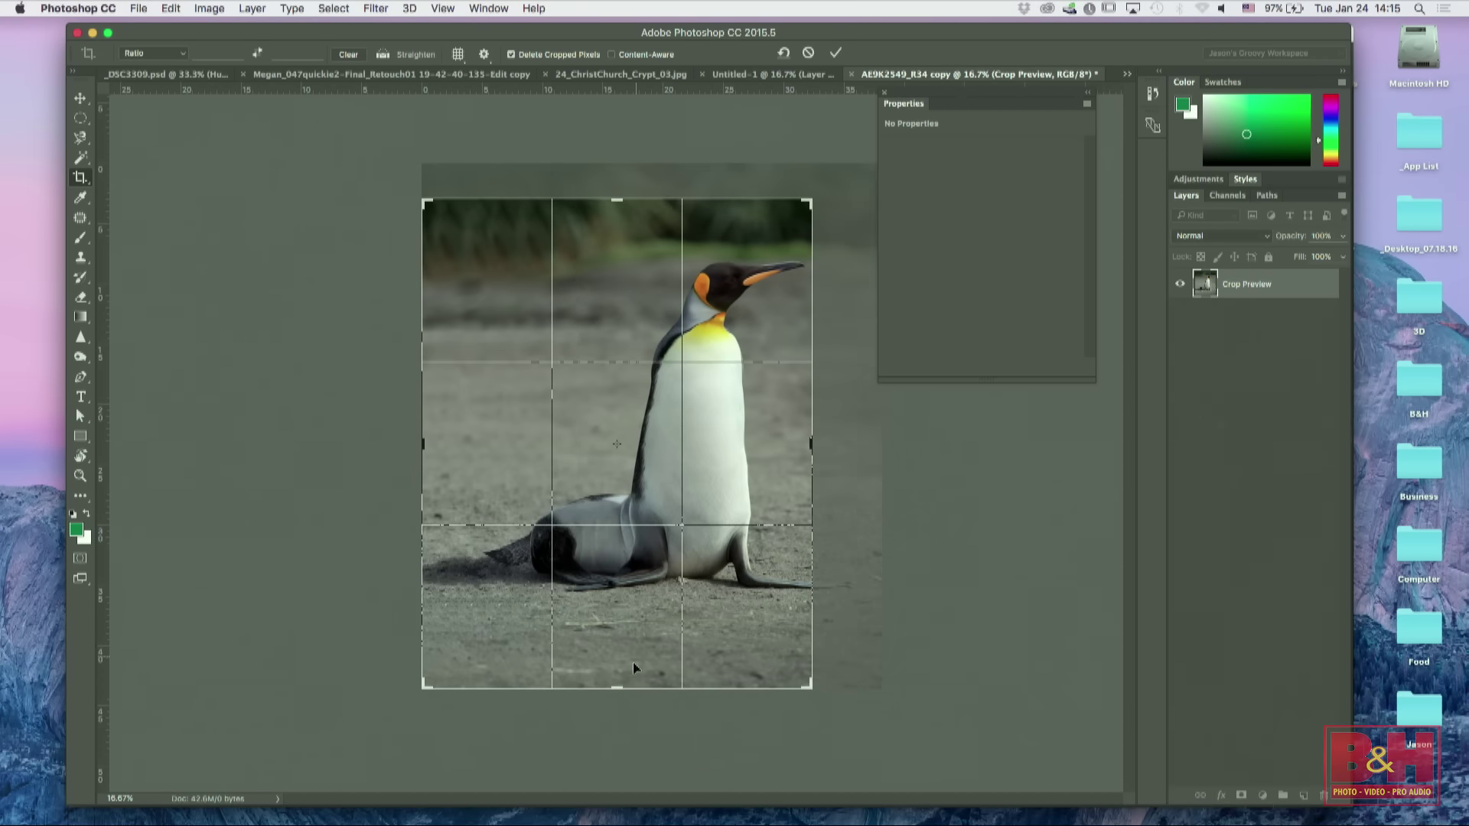
pyautogui.moveTo(614, 687); pyautogui.dragTo(616, 660)
pyautogui.moveTo(423, 442); pyautogui.dragTo(453, 430)
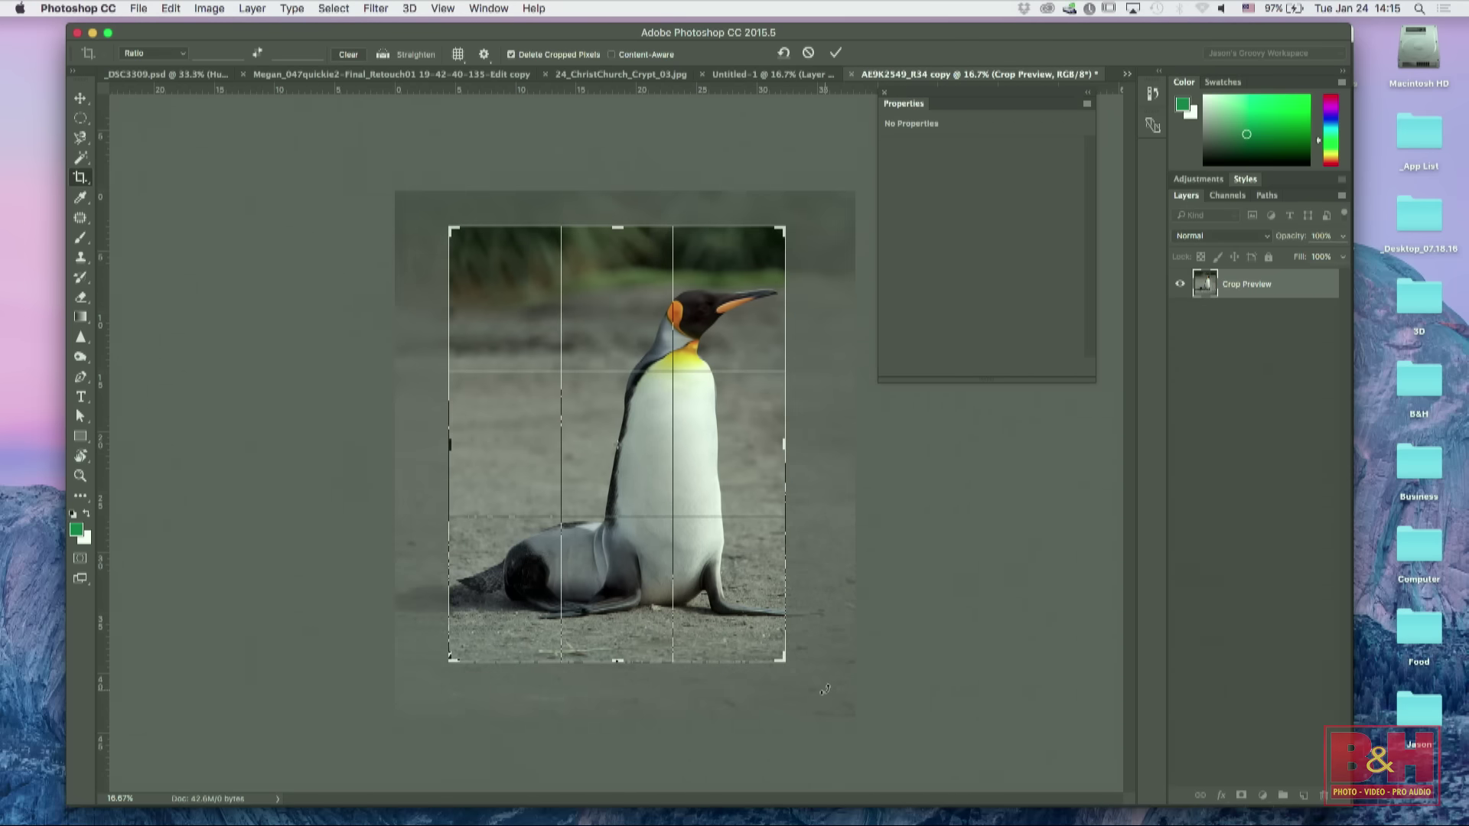
# Step: Try rotating the image about 3.4° within the crop frame and widening the frame around the penguin
pyautogui.moveTo(818, 684)
pyautogui.mouseDown()
pyautogui.moveTo(816, 624)
pyautogui.moveTo(791, 673)
pyautogui.mouseUp()
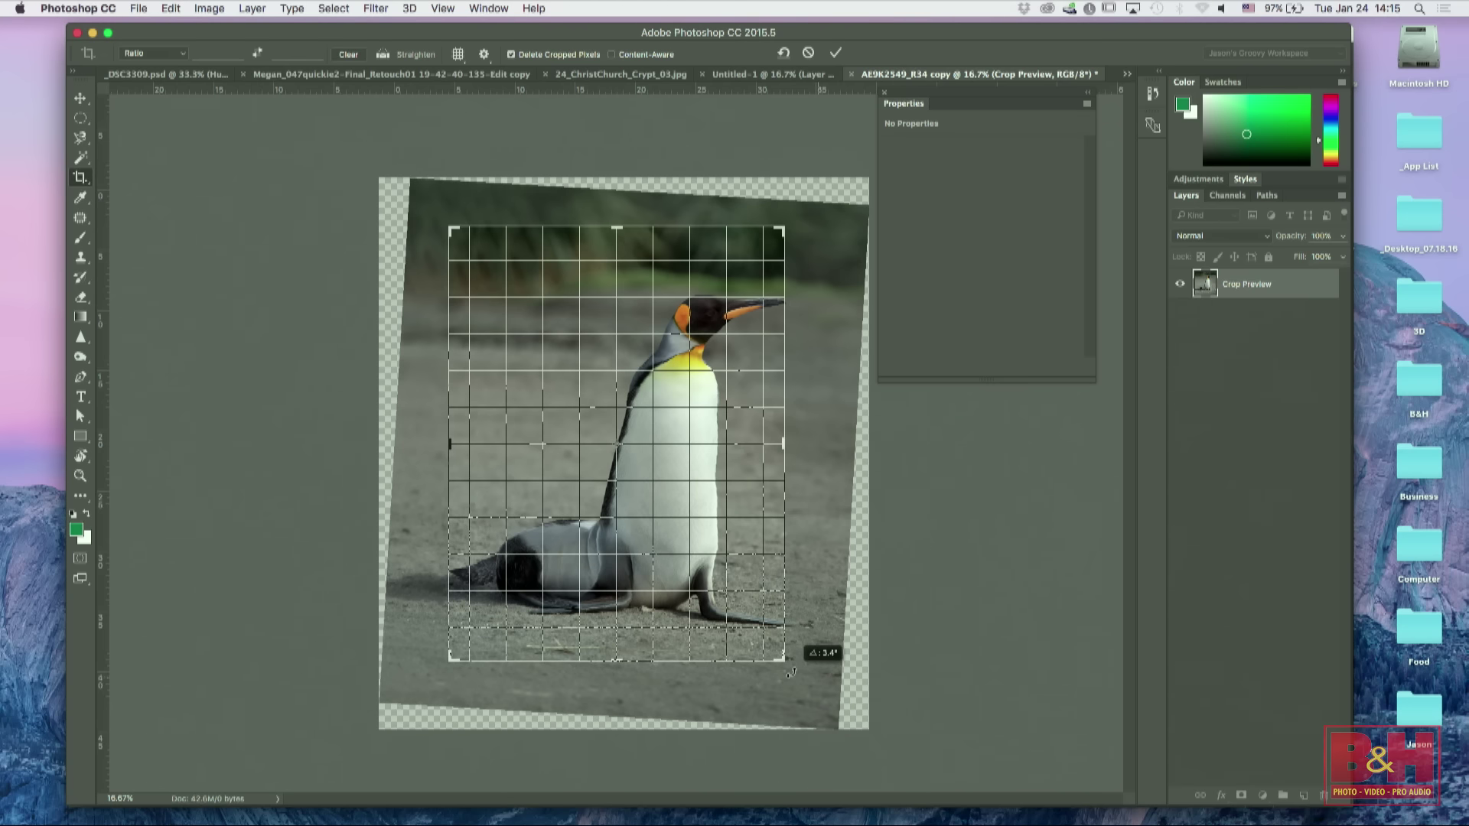
pyautogui.moveTo(791, 673); pyautogui.dragTo(785, 678)
pyautogui.moveTo(617, 660); pyautogui.dragTo(618, 683)
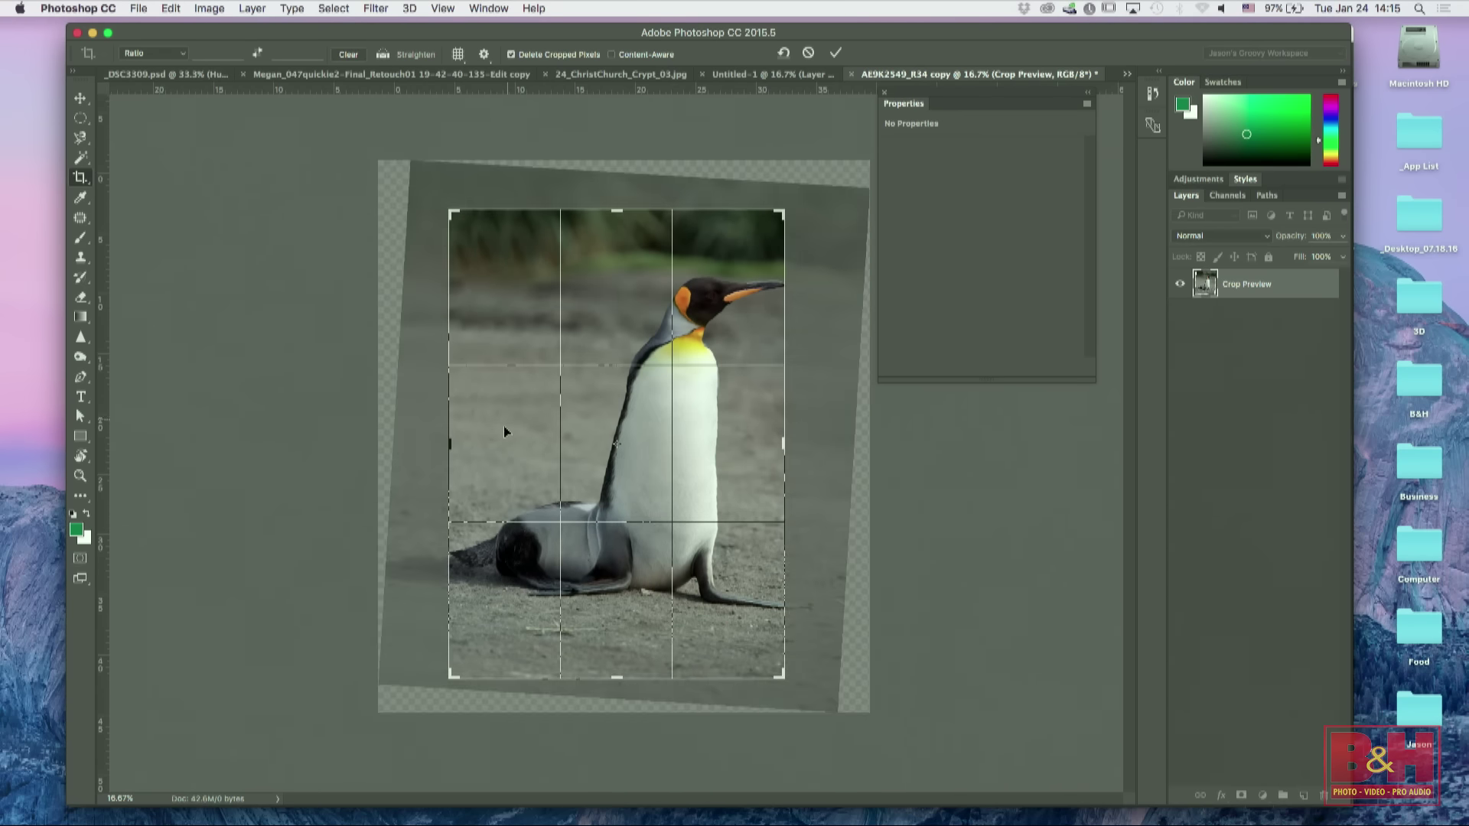
pyautogui.moveTo(454, 444); pyautogui.dragTo(429, 443)
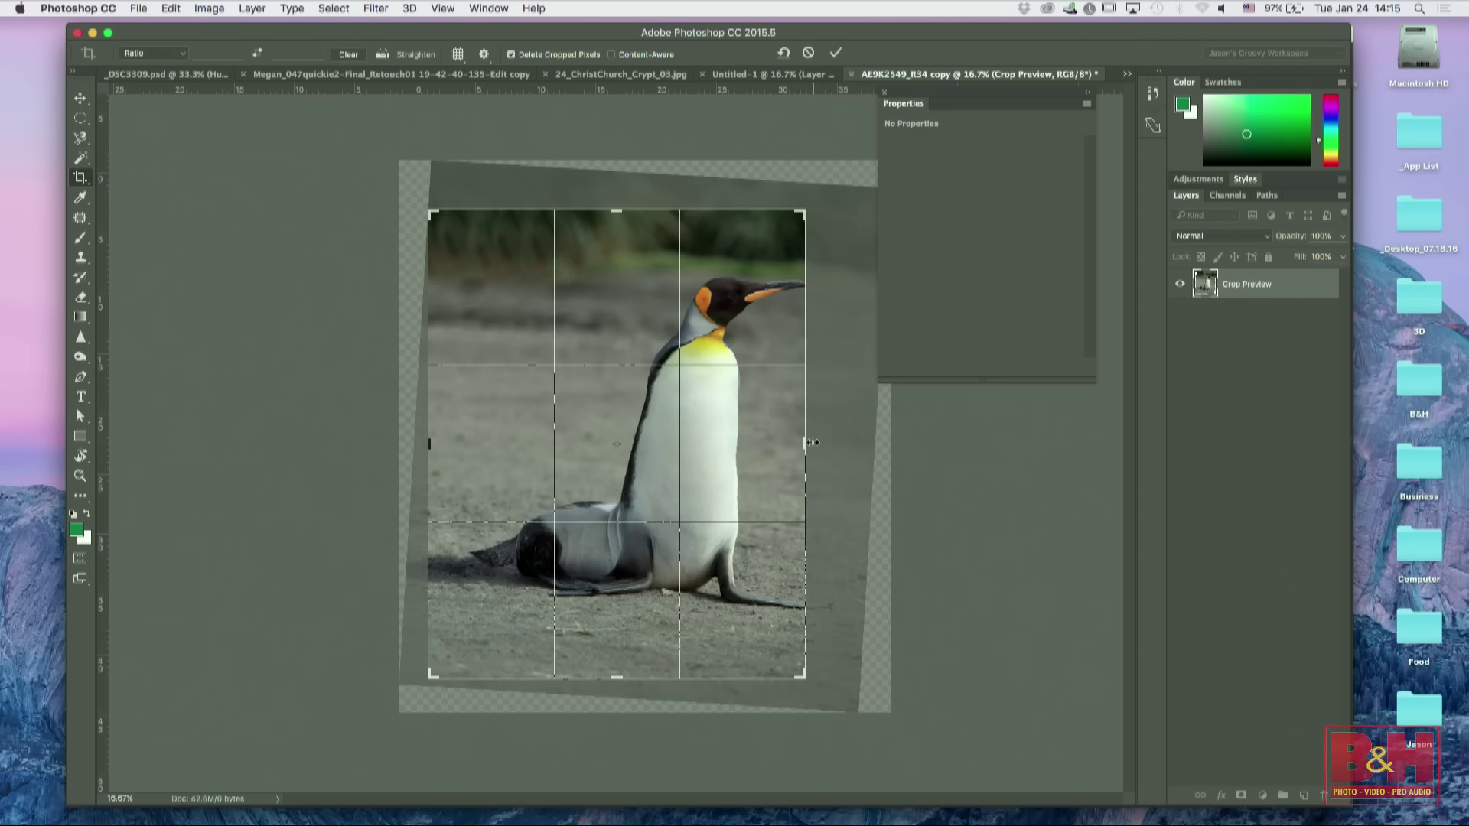
pyautogui.moveTo(808, 445); pyautogui.dragTo(848, 443)
pyautogui.moveTo(615, 207); pyautogui.dragTo(614, 188)
pyautogui.click(846, 54)
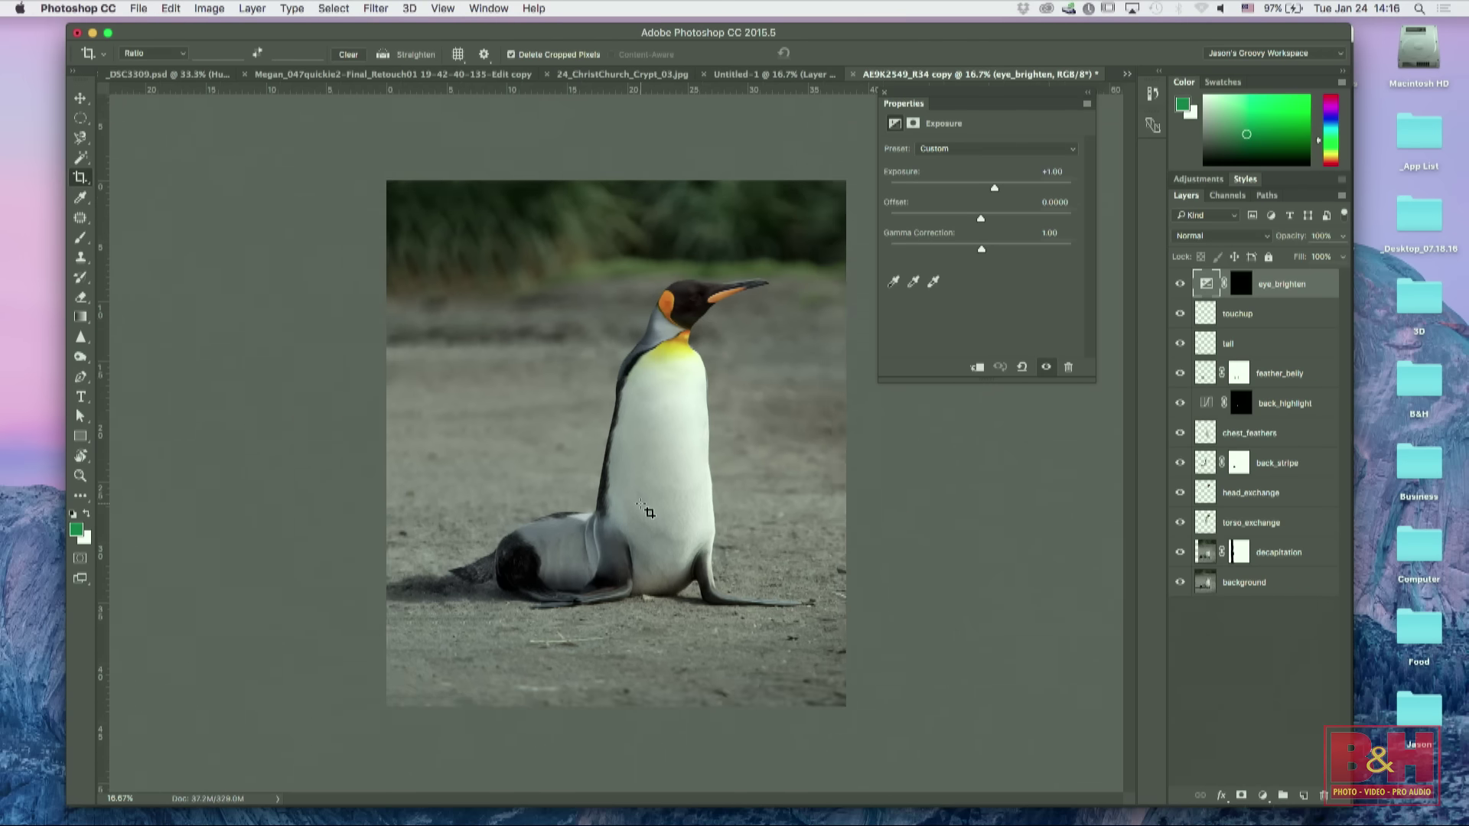
# Step: Activate the Eyedropper tool and display the related tools in its group
pyautogui.click(85, 200)
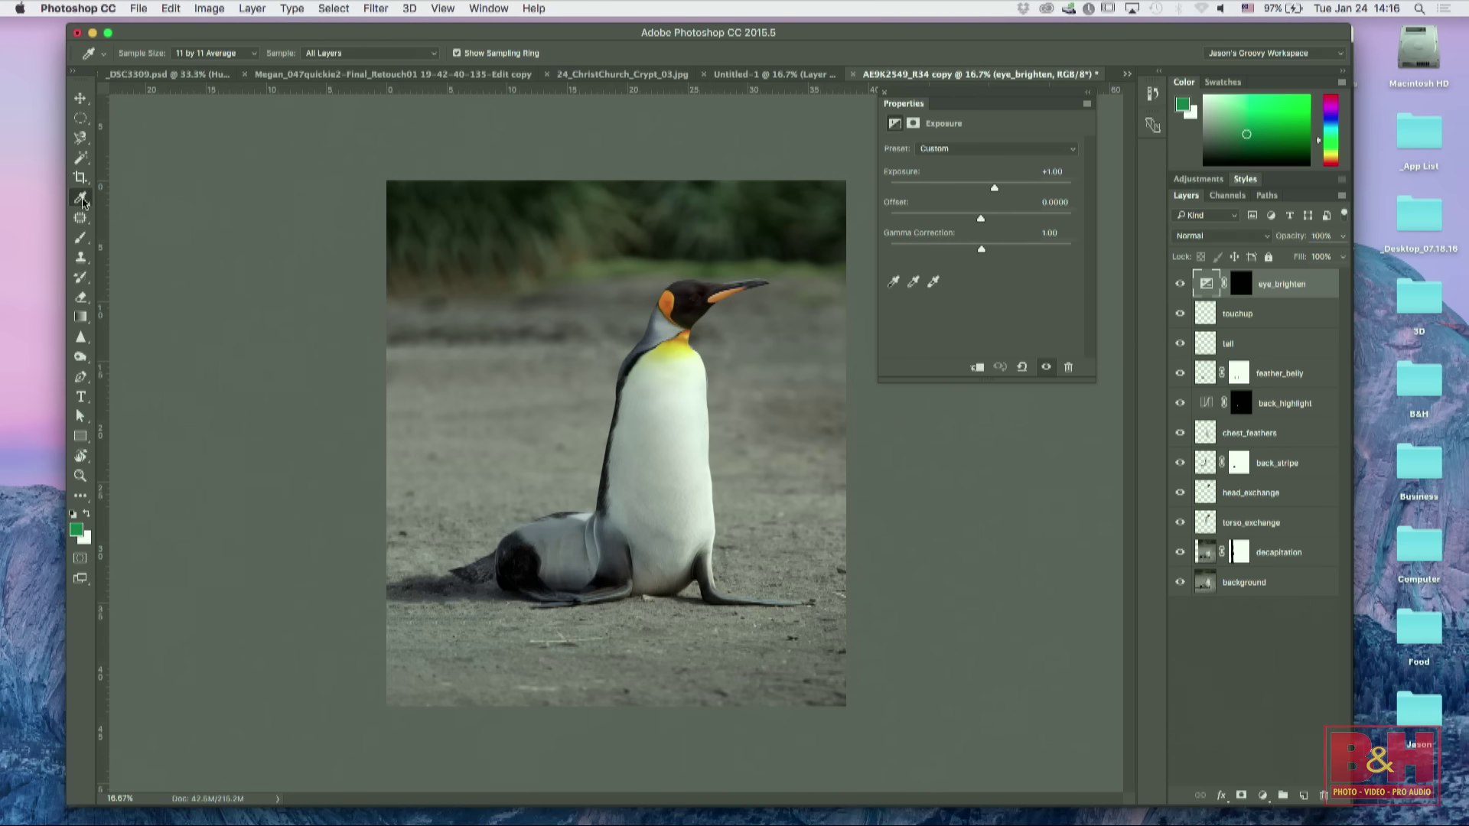
pyautogui.click(81, 201)
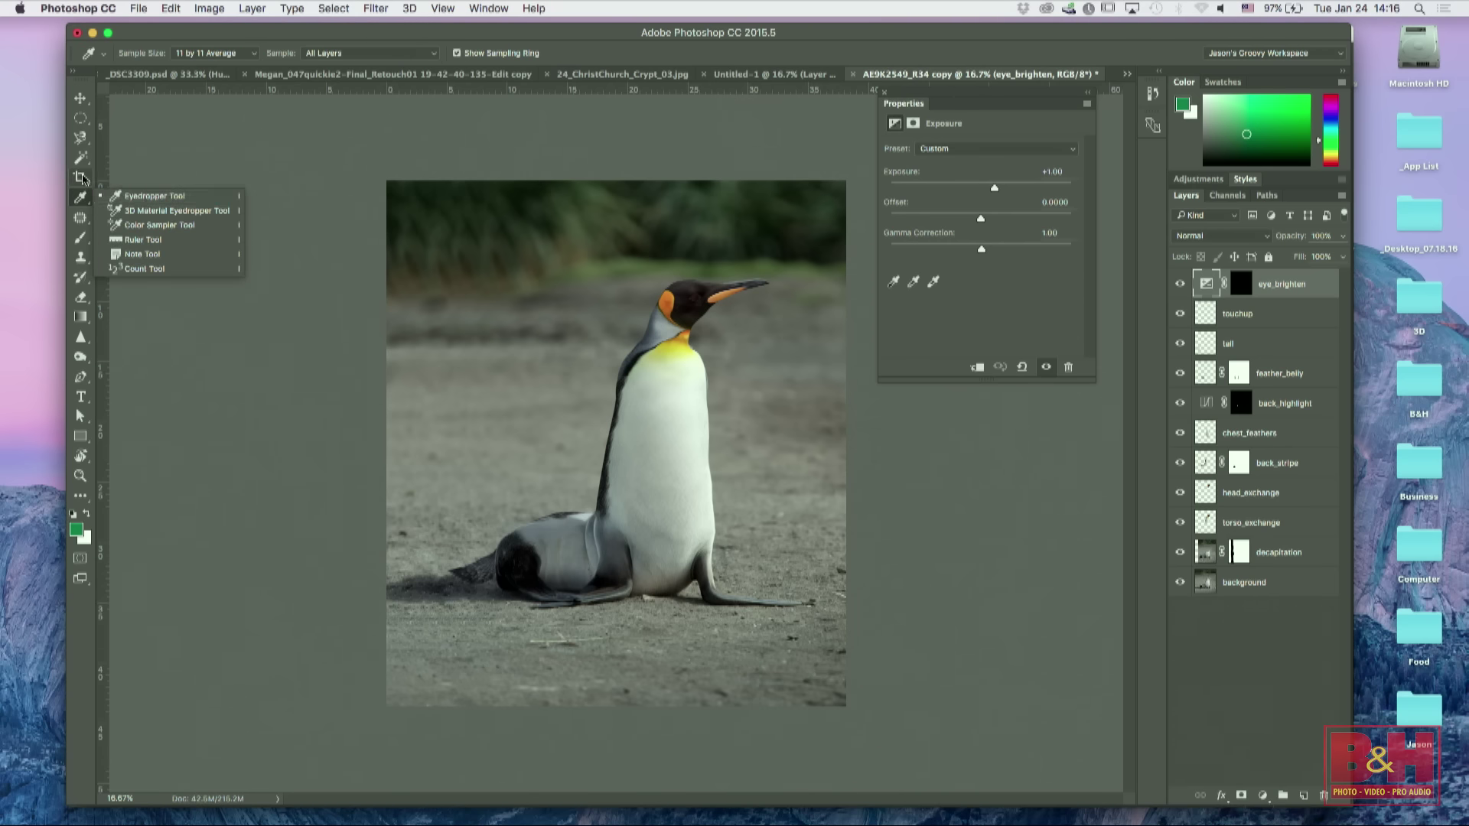
# Step: Try a perspective crop on the penguin image, pulling both upper corners of the crop grid inward
pyautogui.click(84, 181)
pyautogui.click(87, 178)
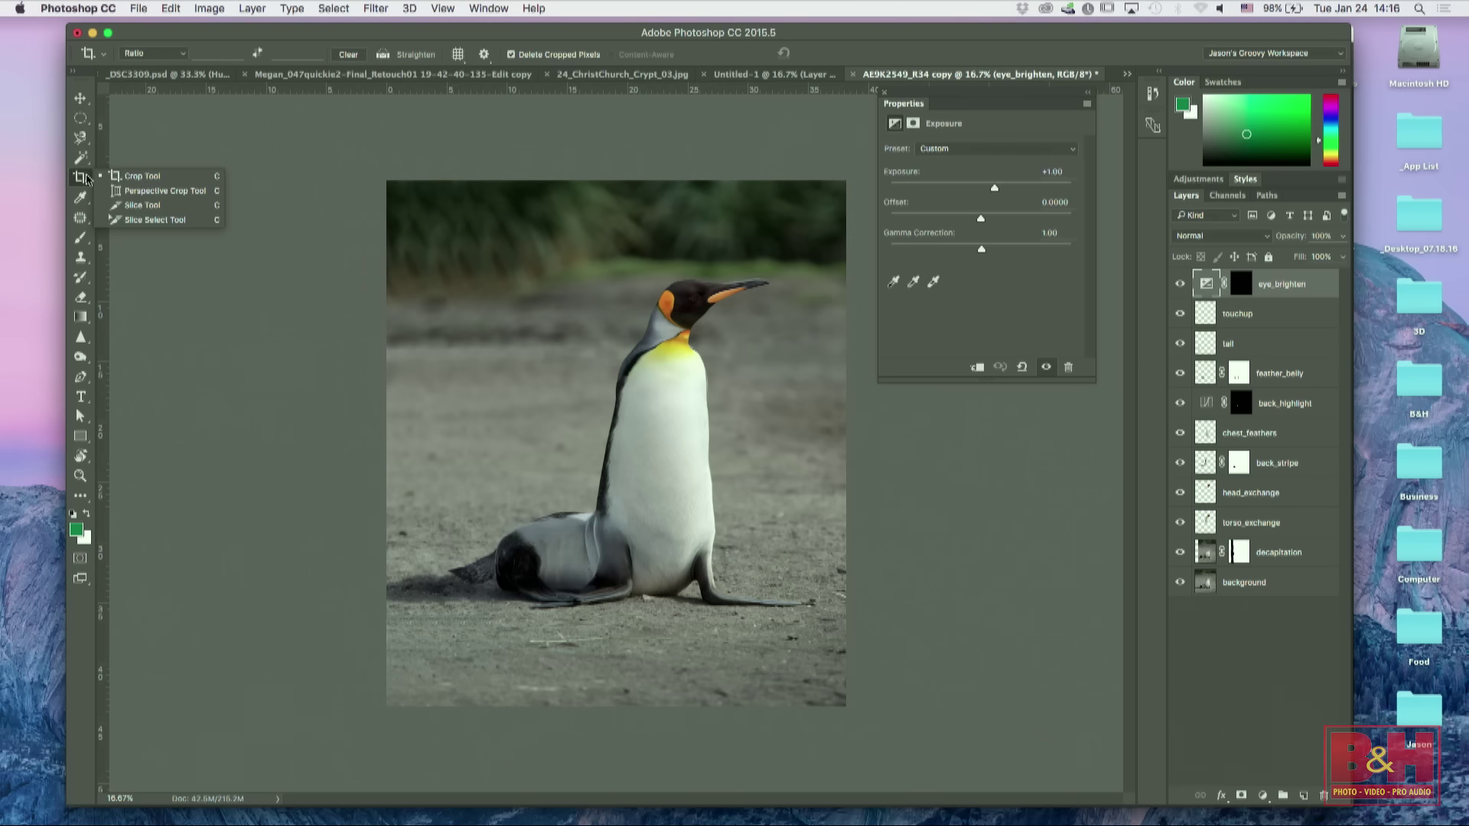
pyautogui.click(164, 190)
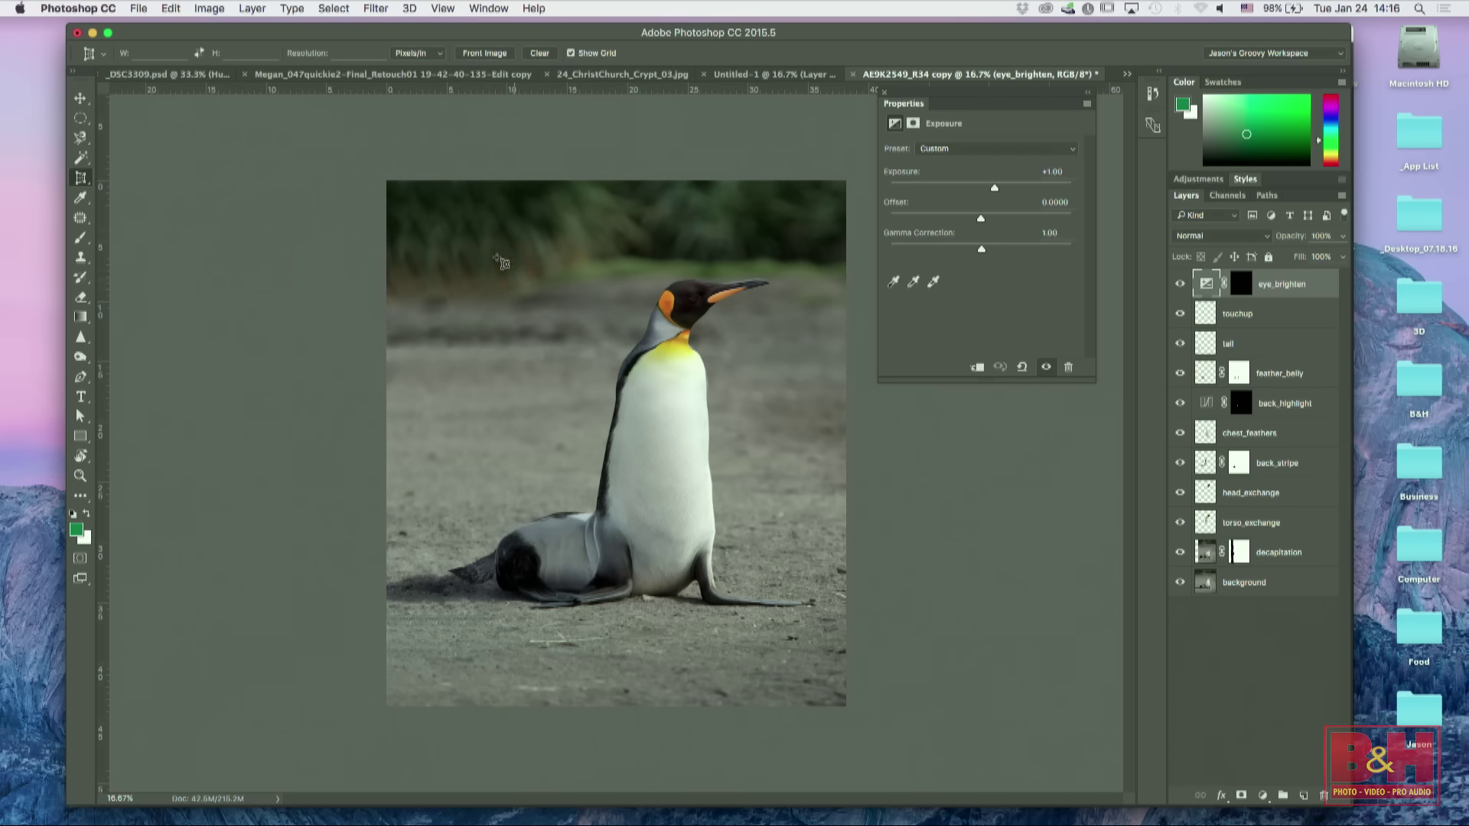
pyautogui.moveTo(360, 163); pyautogui.dragTo(857, 746)
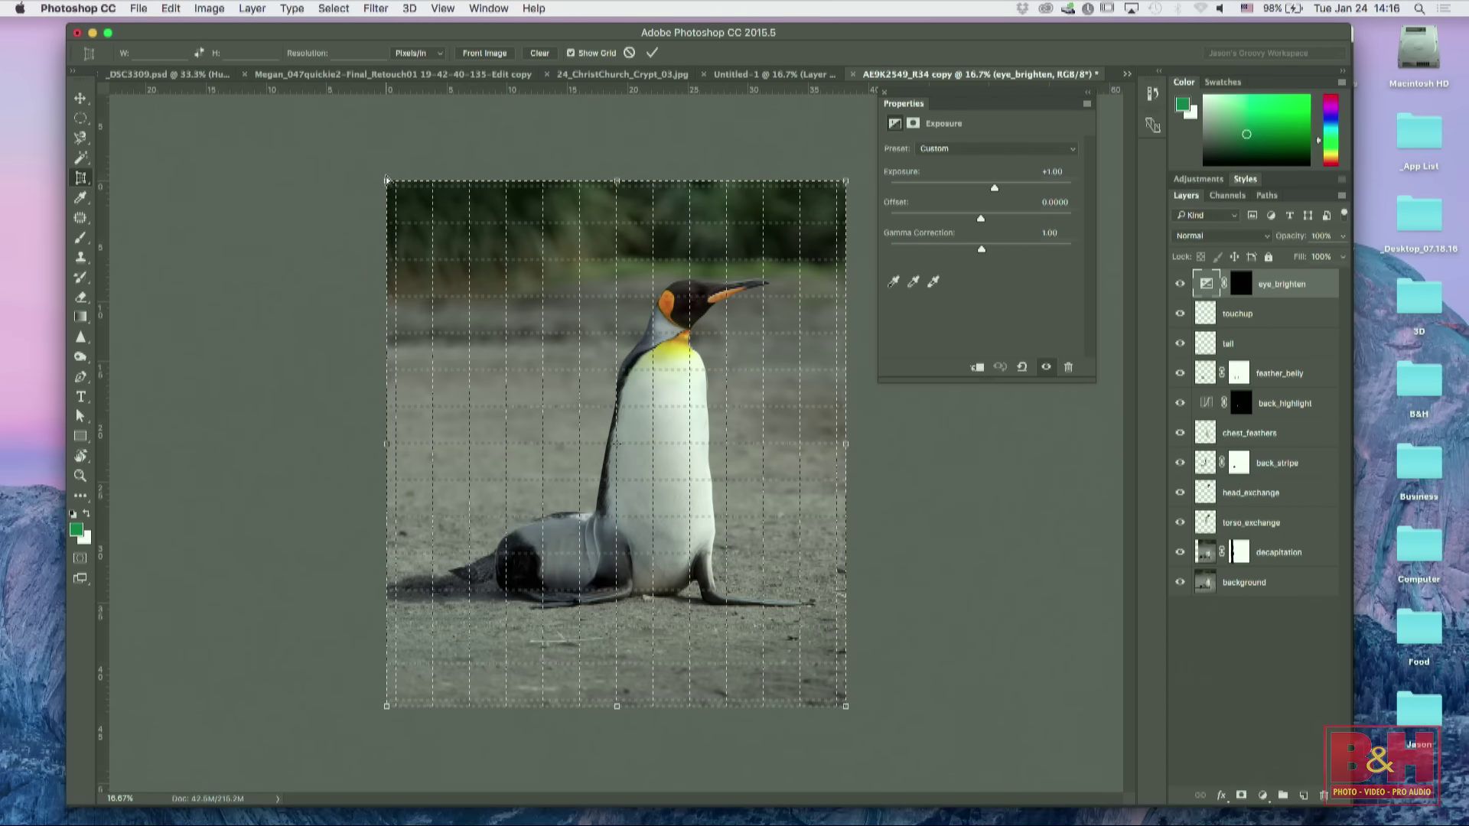
pyautogui.moveTo(387, 184); pyautogui.dragTo(447, 189)
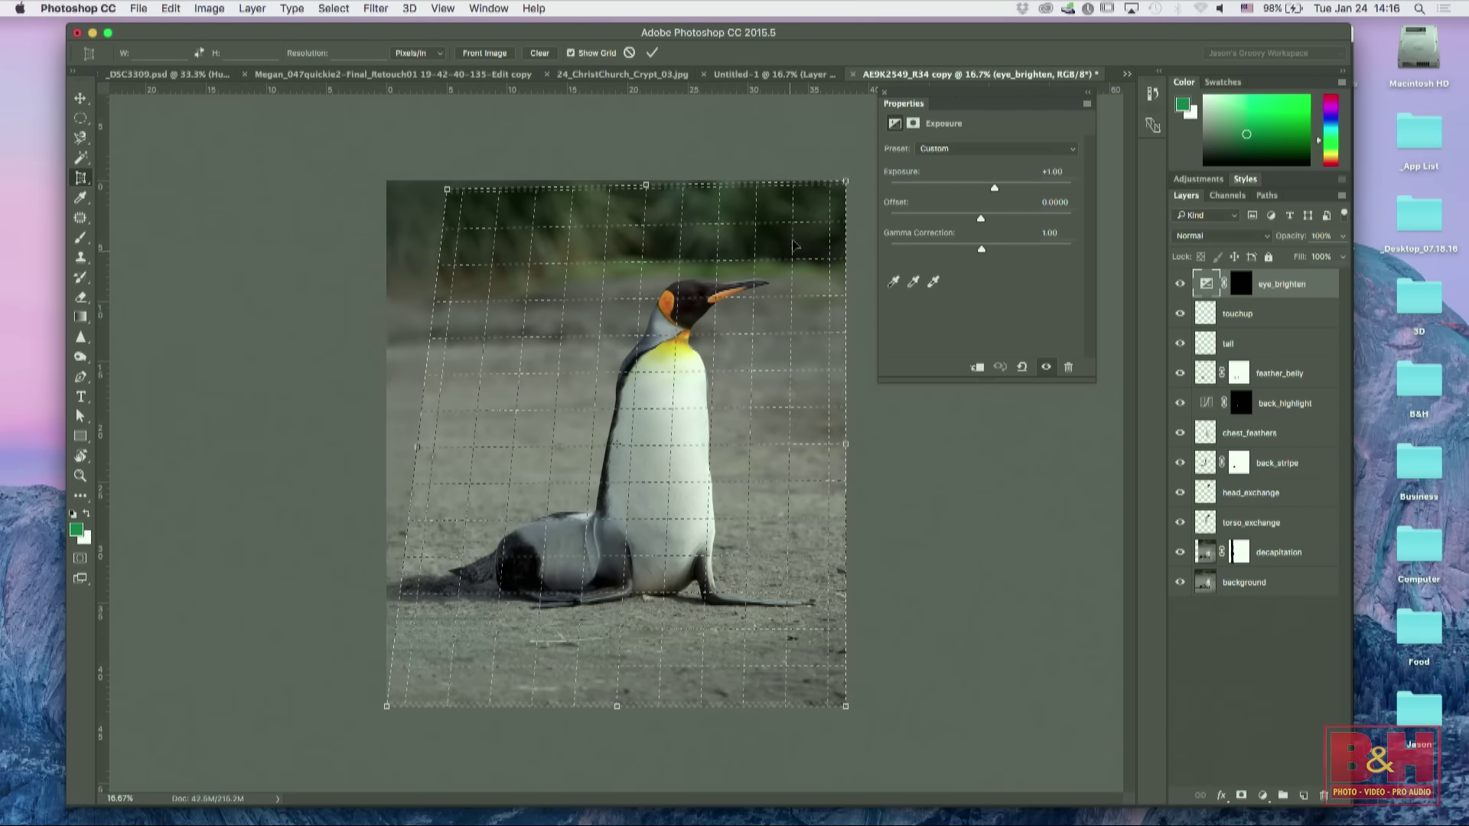
pyautogui.moveTo(841, 184); pyautogui.dragTo(769, 182)
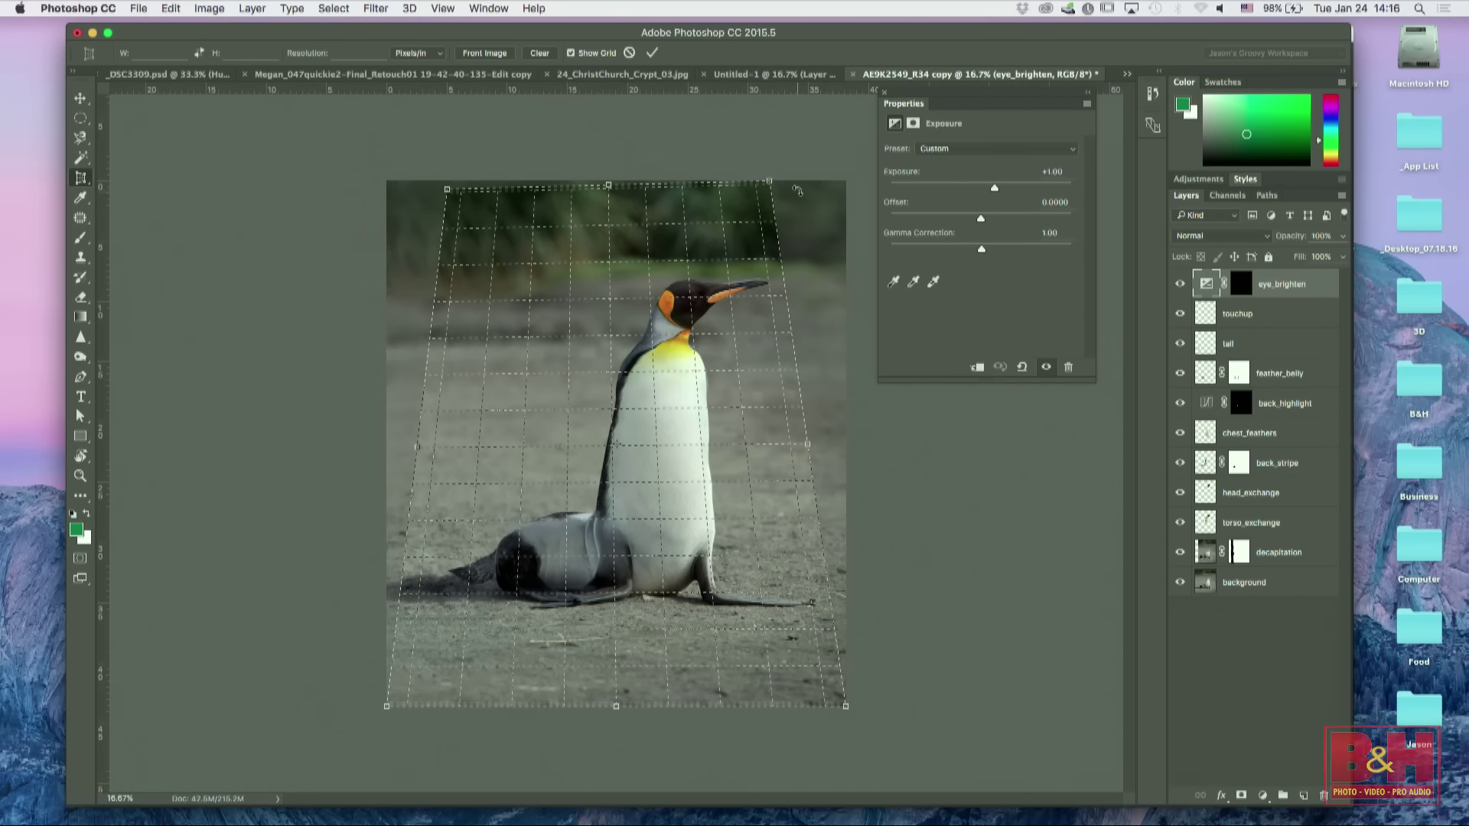
pyautogui.press('Escape')
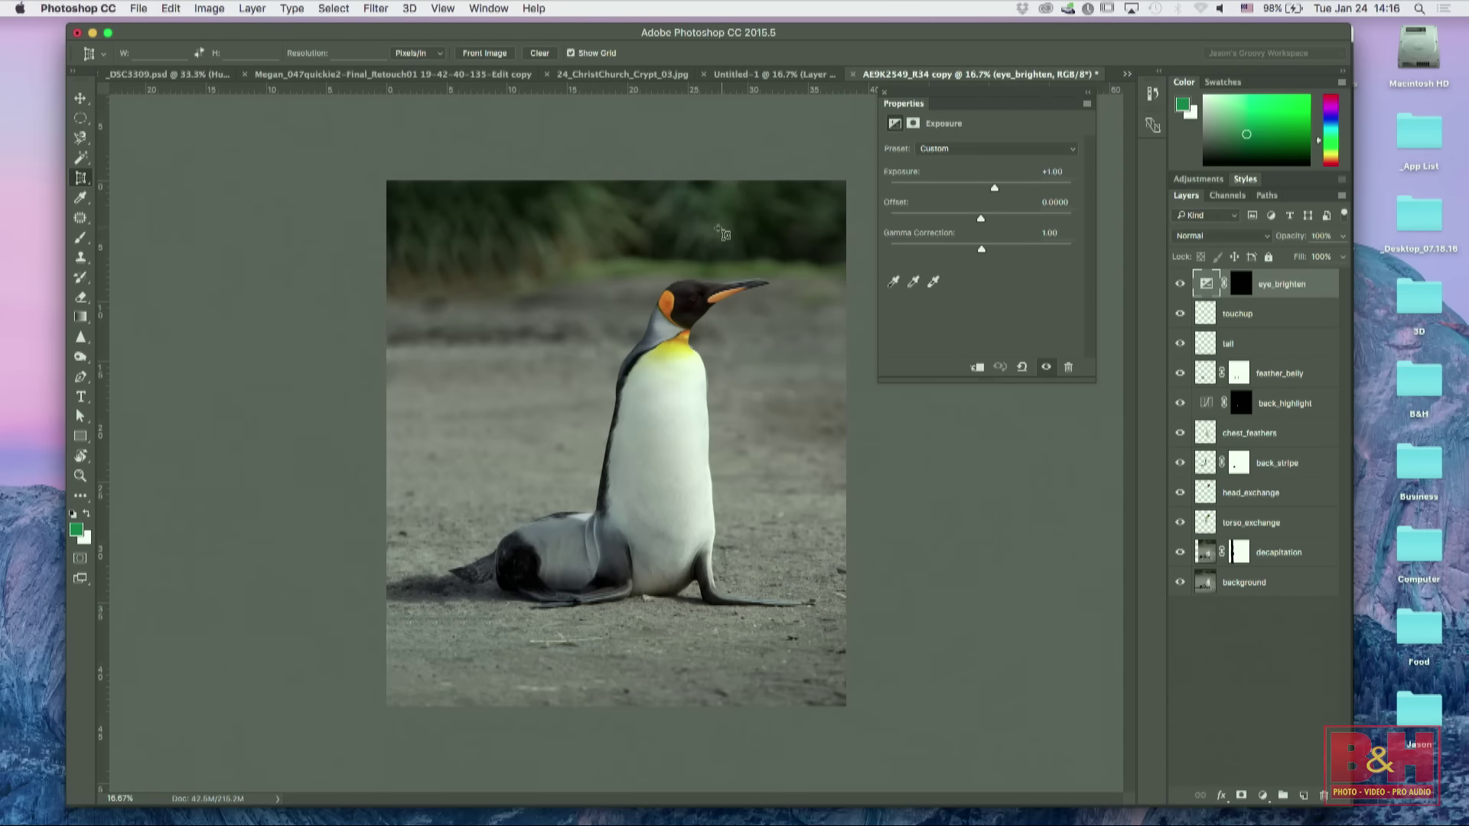
# Step: Switch to Adobe Bridge and open _DSC3005.psd from the Photoshop Class Event Space 07/16 folder in Photoshop
pyautogui.press('super+Tab')
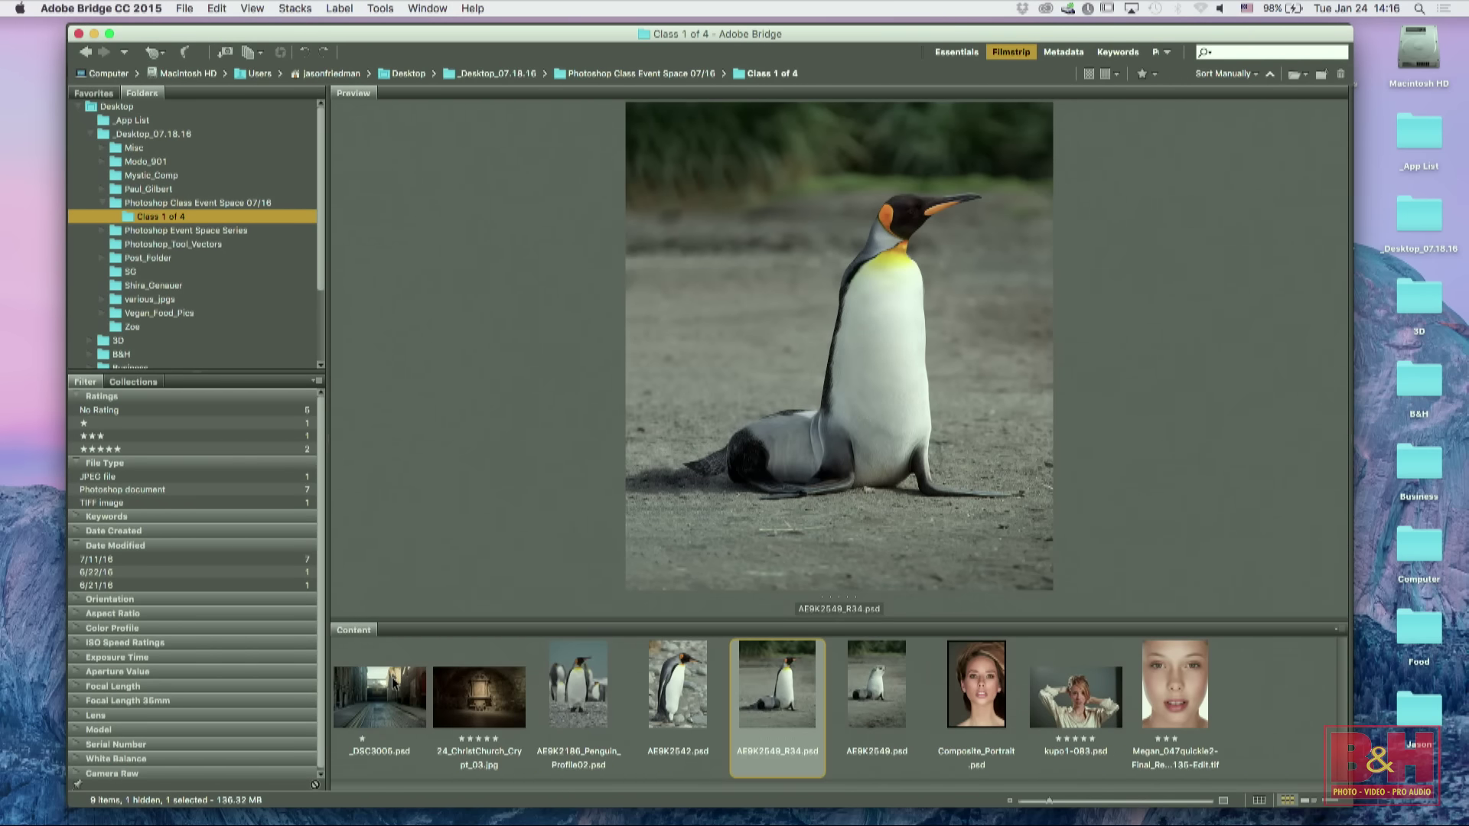
pyautogui.click(226, 203)
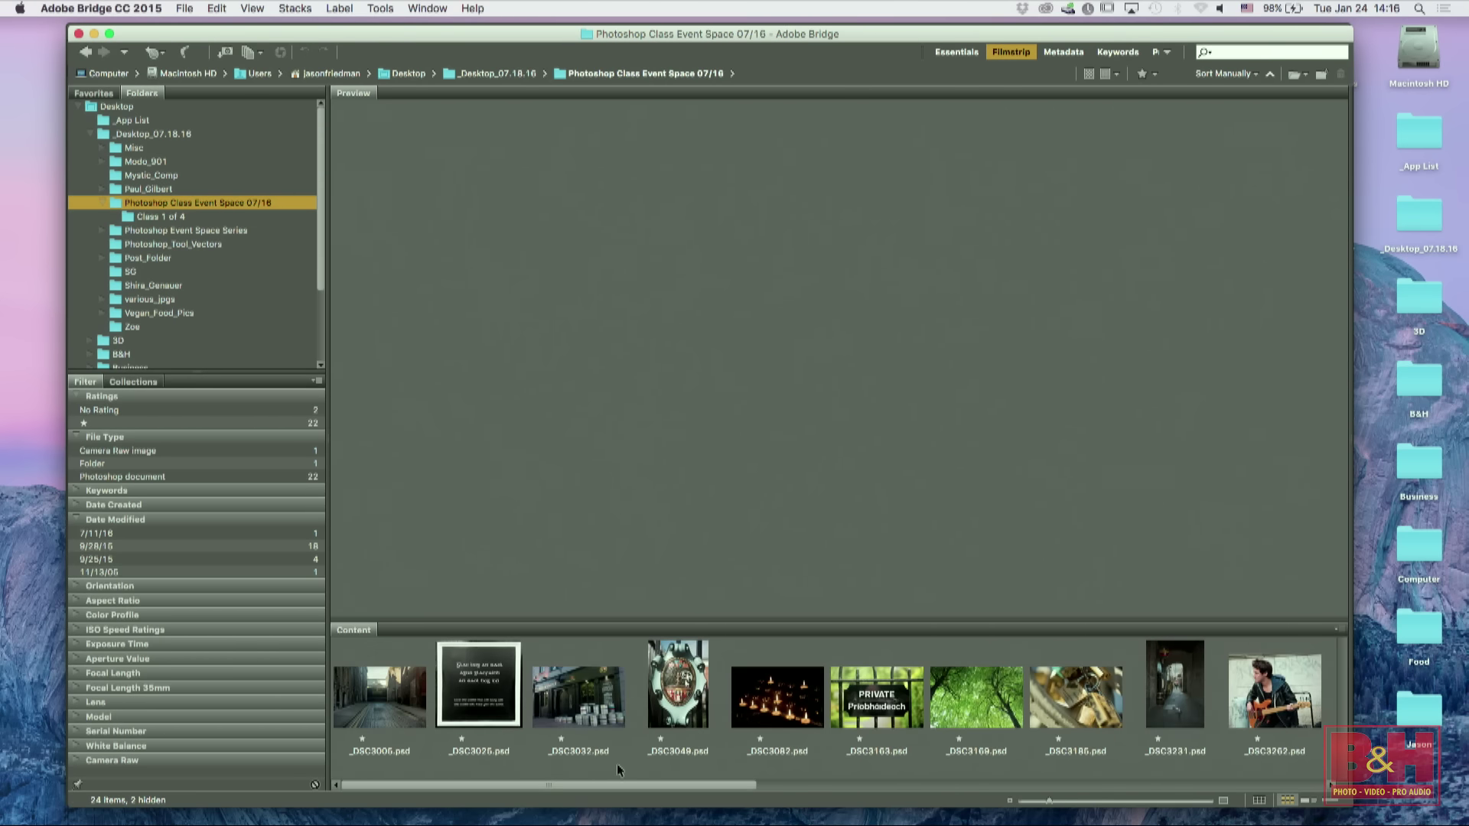
pyautogui.moveTo(595, 783); pyautogui.dragTo(631, 733)
pyautogui.click(378, 685)
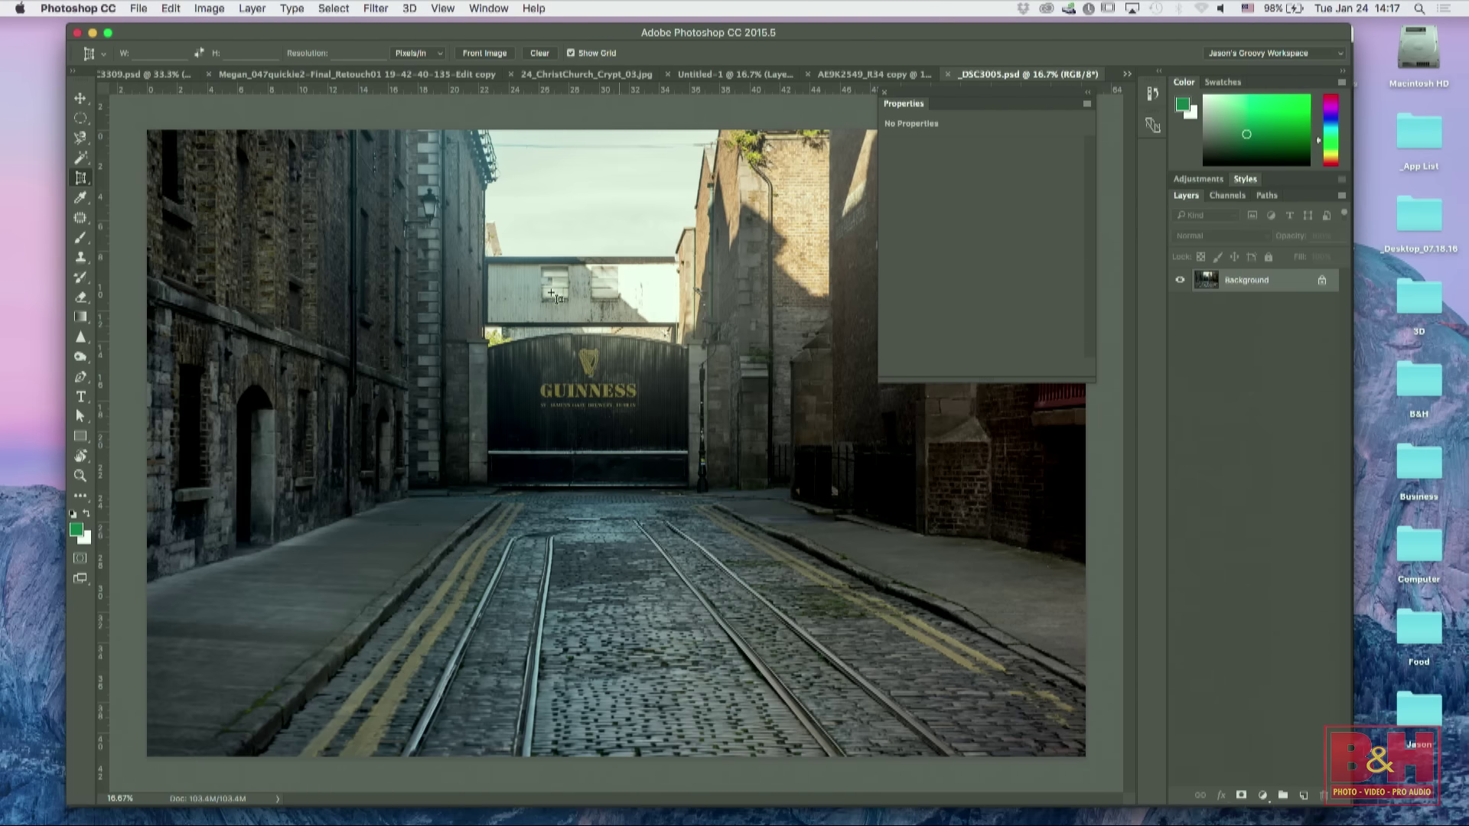
# Step: Perspective-crop the whole alley photo with both upper corners pulled inward to follow the converging building walls
pyautogui.moveTo(132, 115); pyautogui.dragTo(1103, 715)
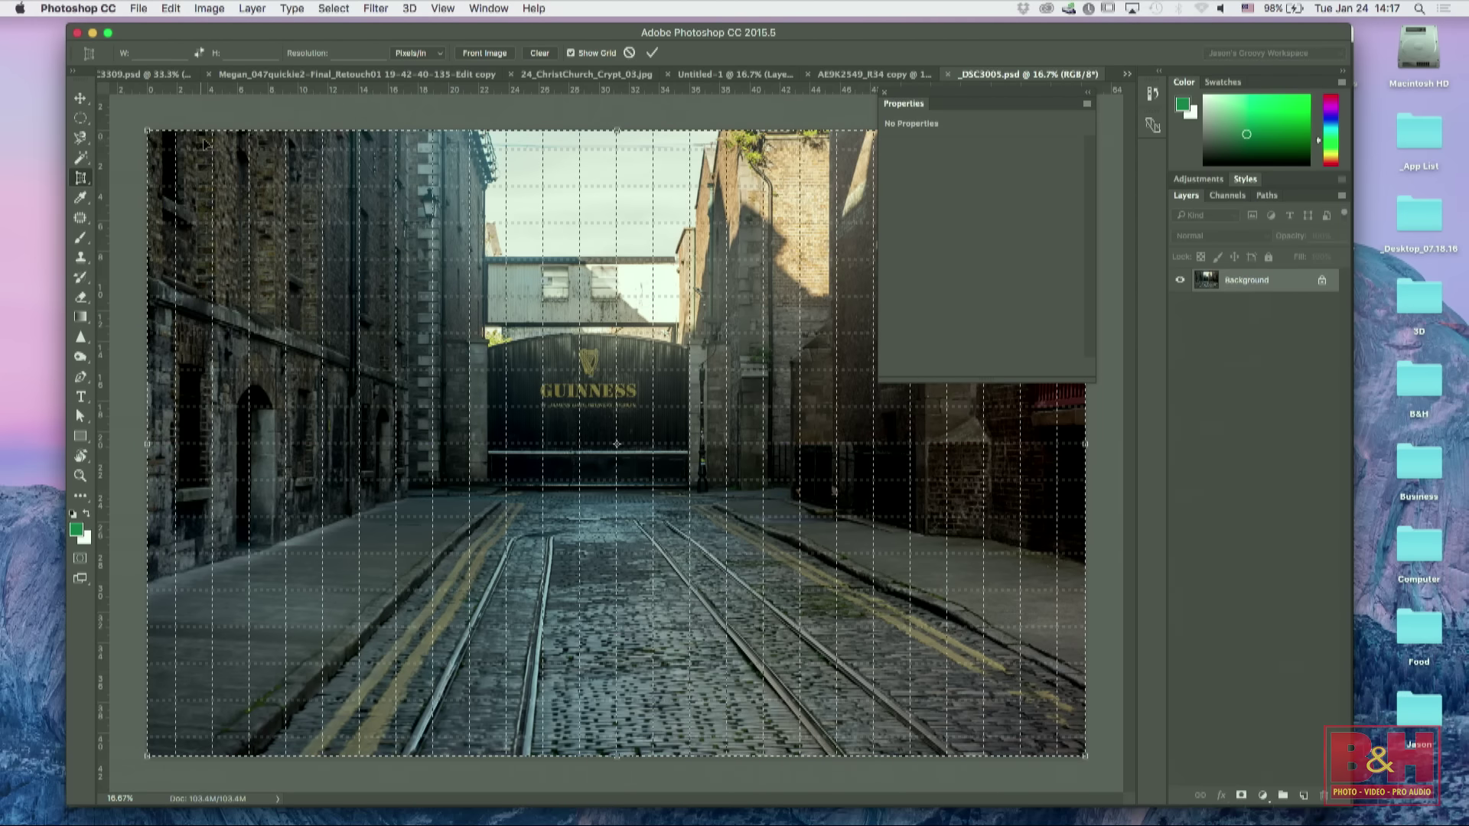
pyautogui.moveTo(148, 131); pyautogui.dragTo(320, 131)
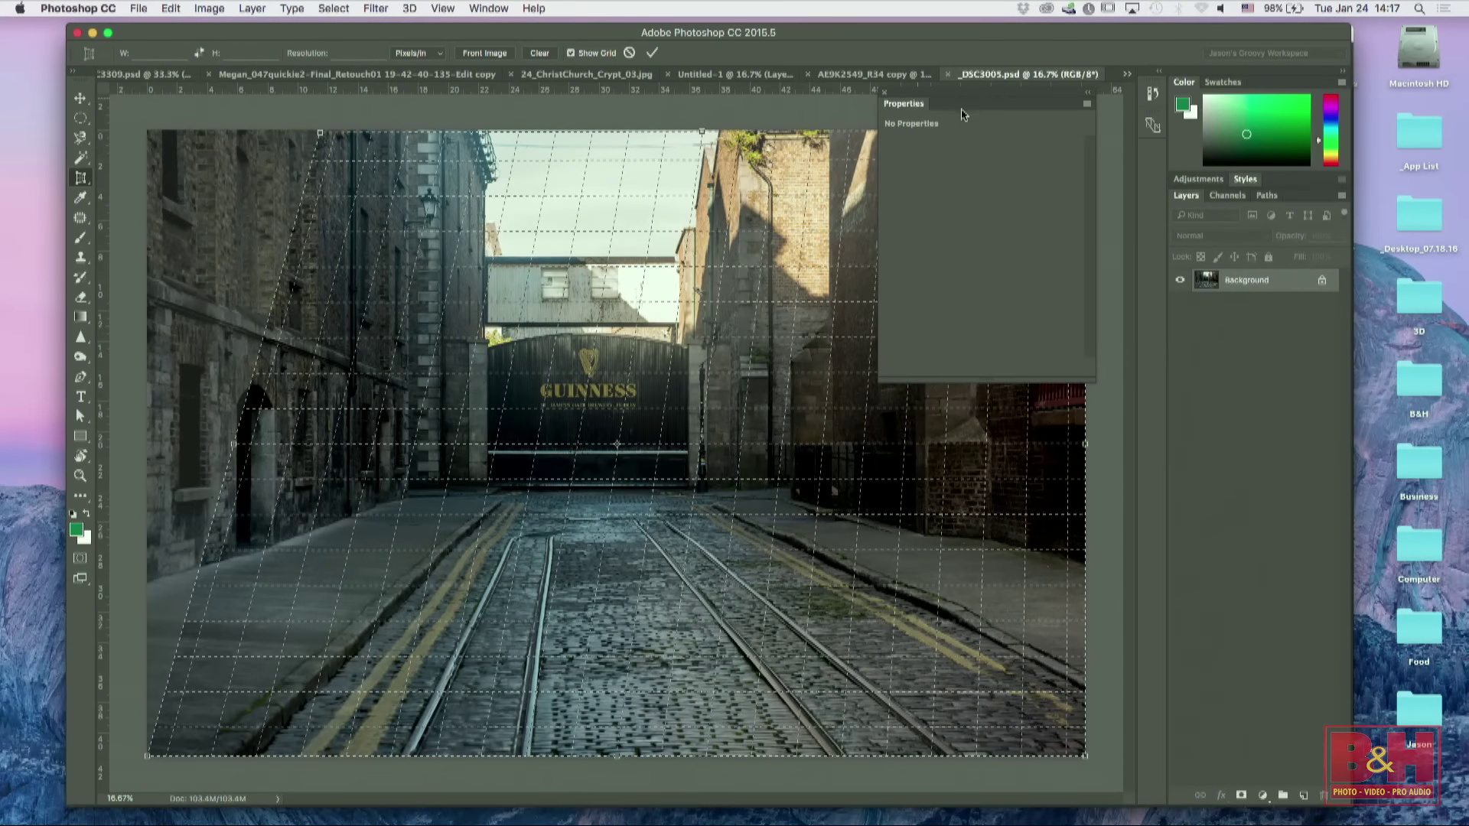
pyautogui.click(1086, 130)
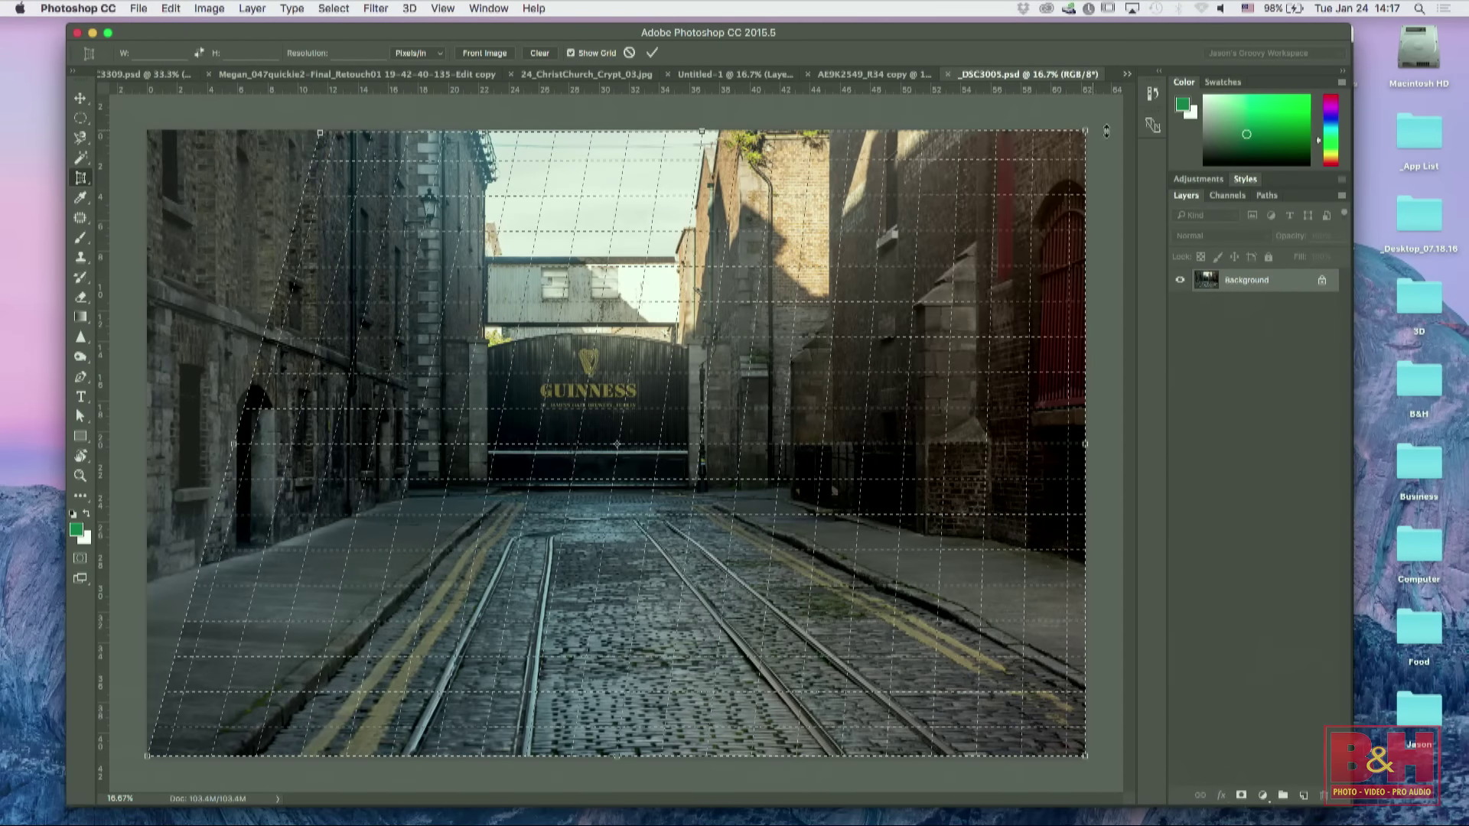
pyautogui.moveTo(1084, 135); pyautogui.dragTo(905, 138)
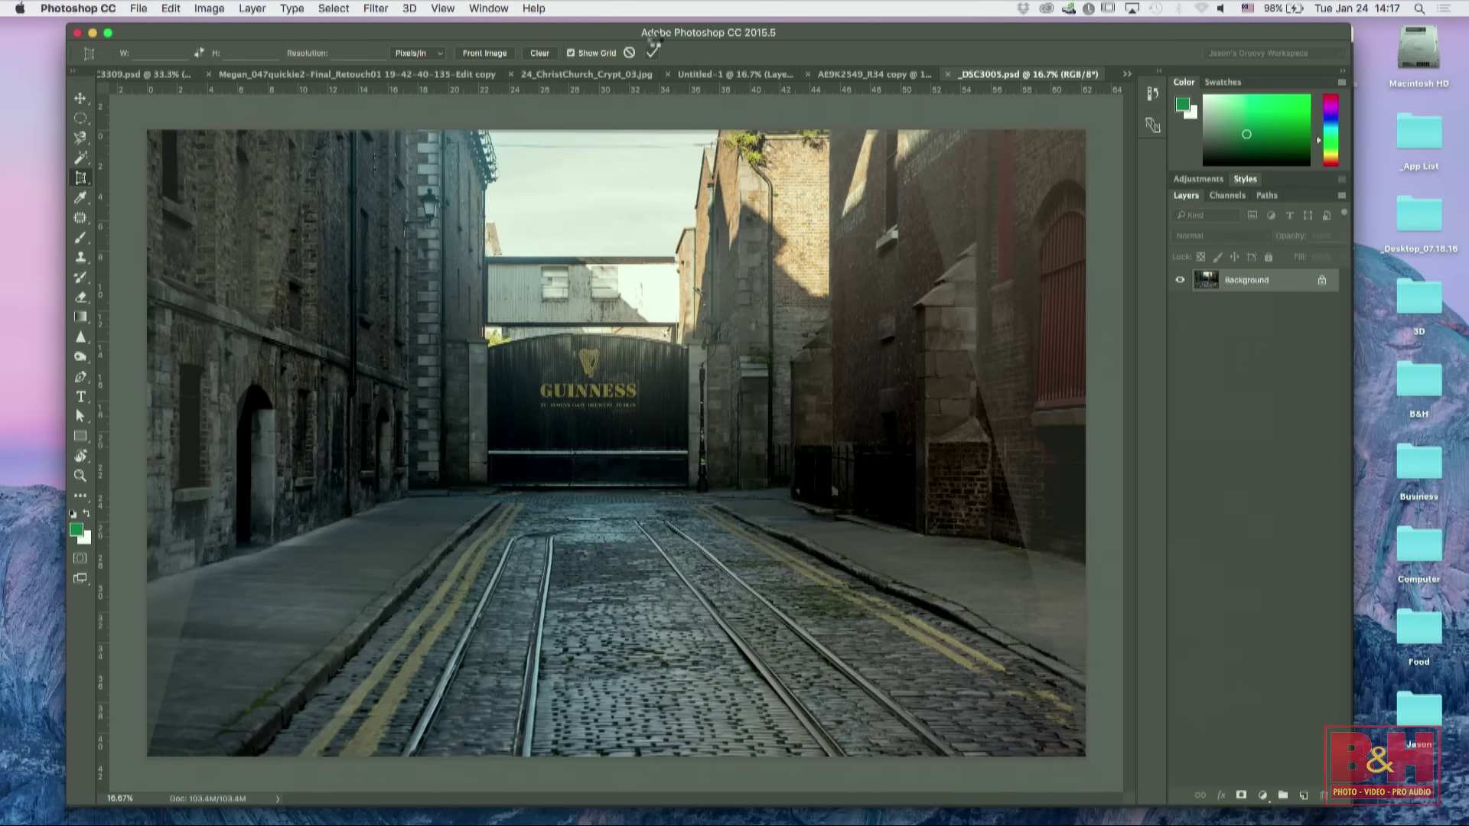
pyautogui.click(652, 52)
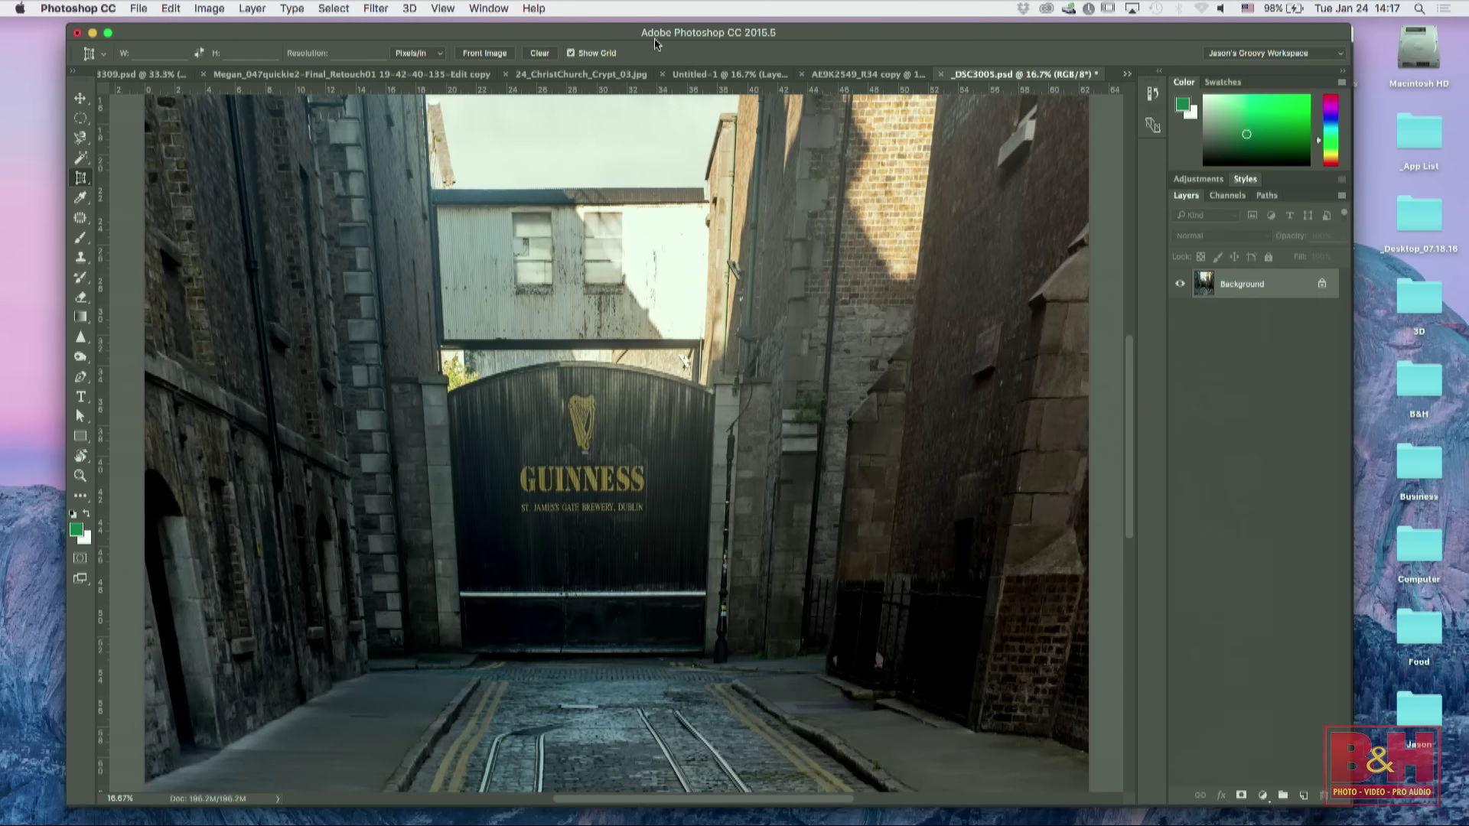
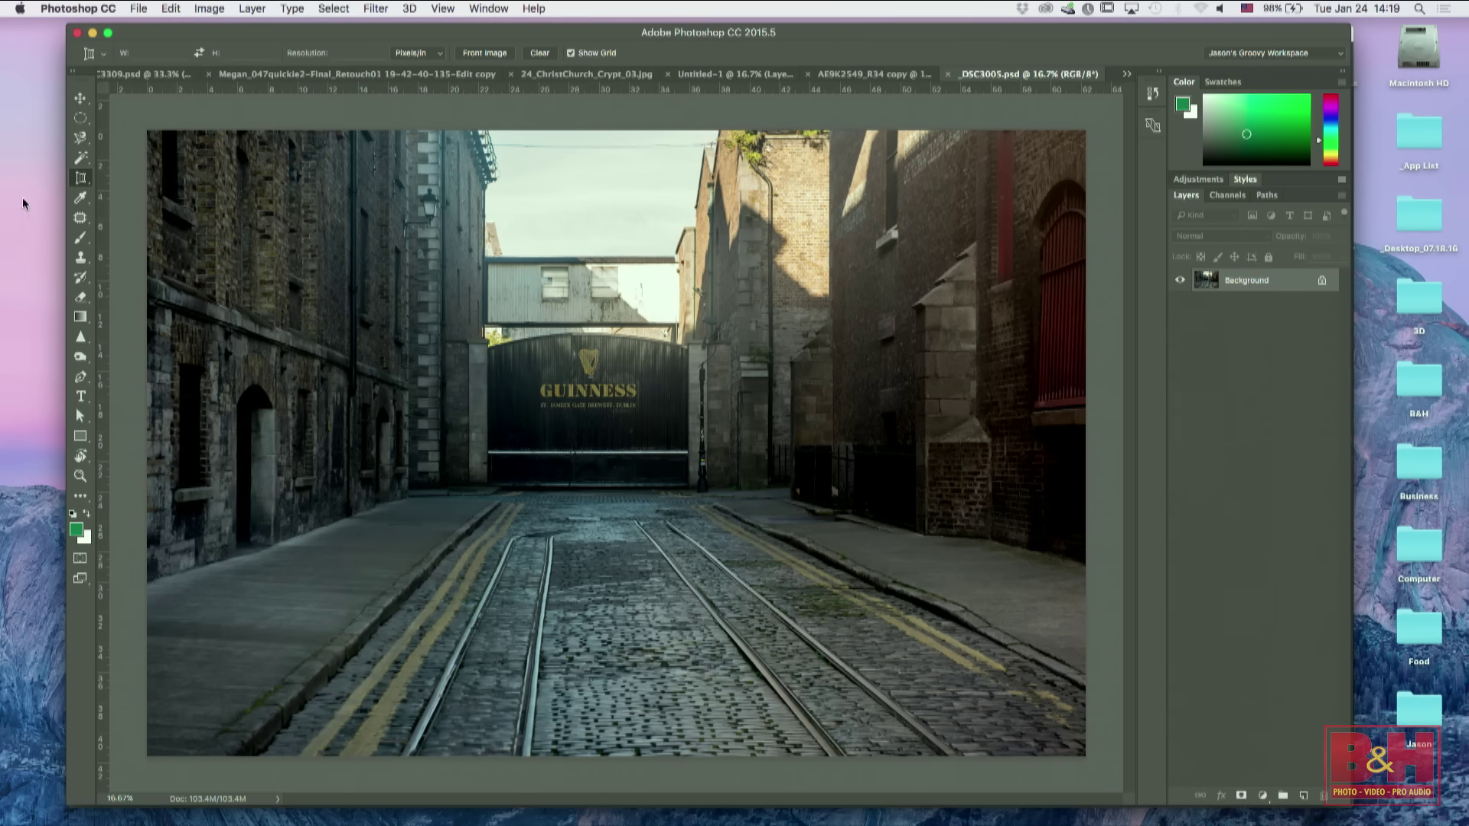
# Step: Sample foreground colors from the gate and surrounding buildings with the Eyedropper tool, ending on a dark brown
pyautogui.click(81, 197)
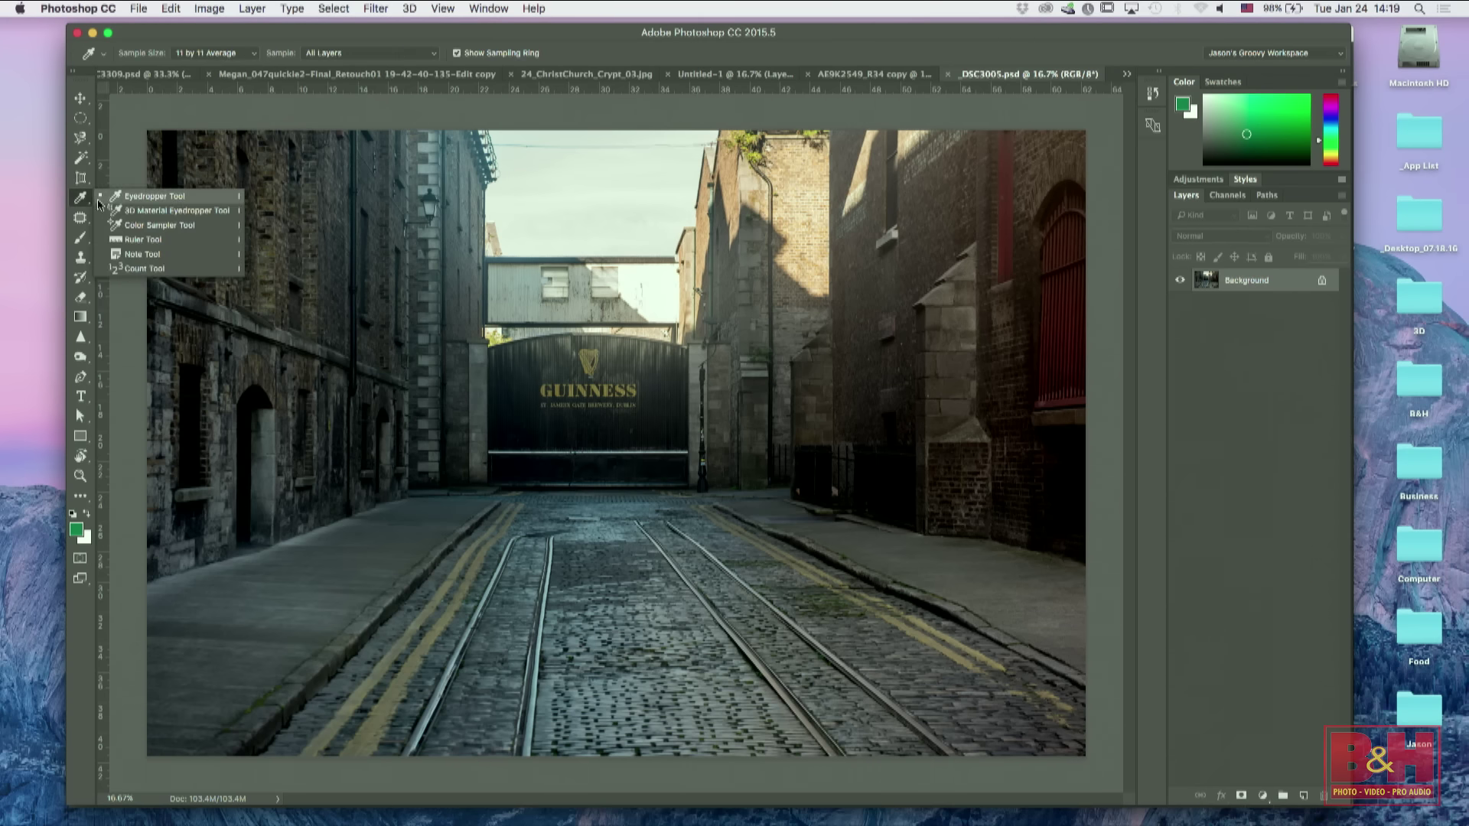
pyautogui.click(164, 201)
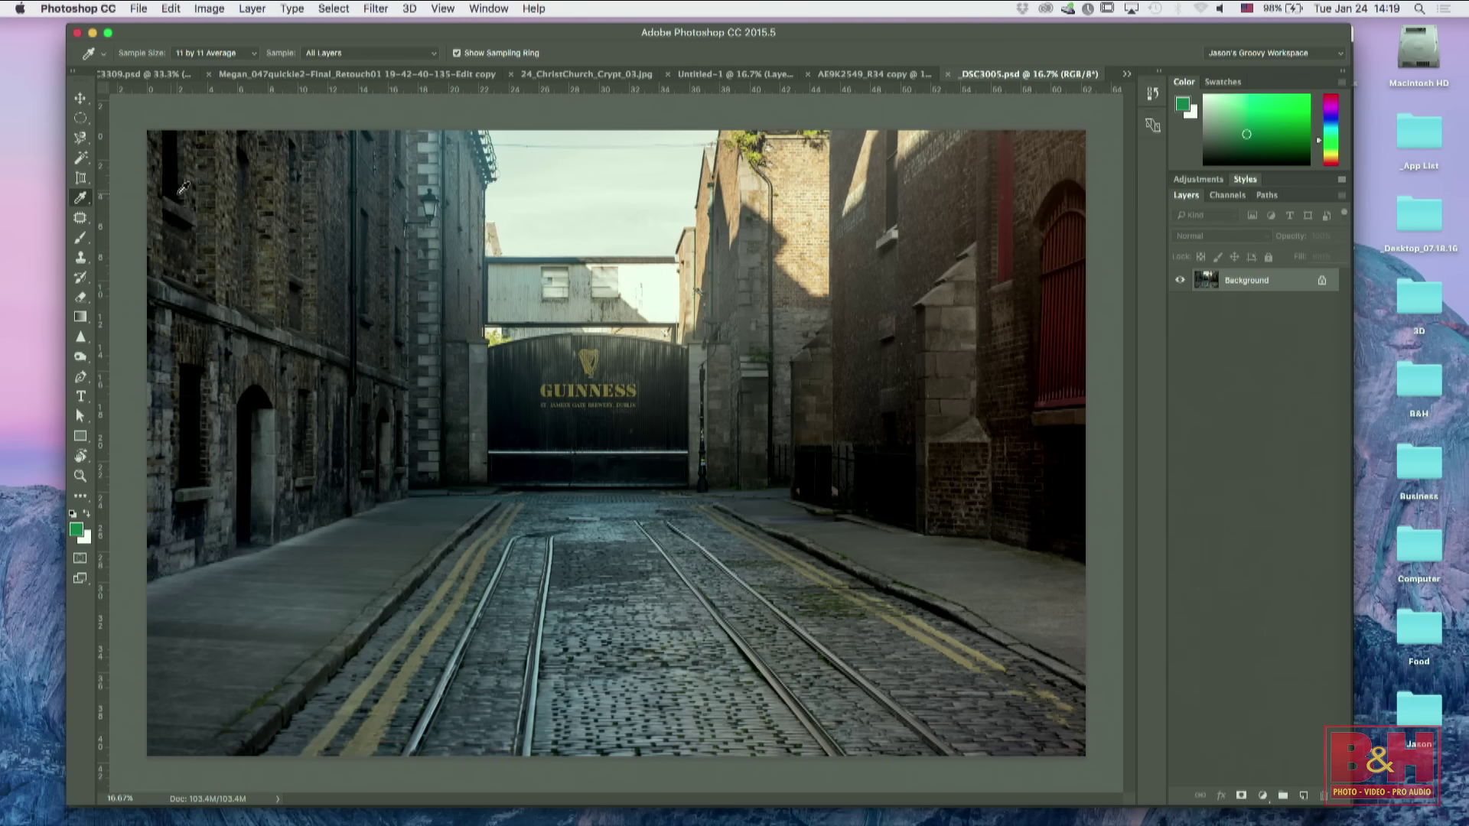
pyautogui.click(540, 416)
pyautogui.moveTo(547, 396); pyautogui.dragTo(576, 255)
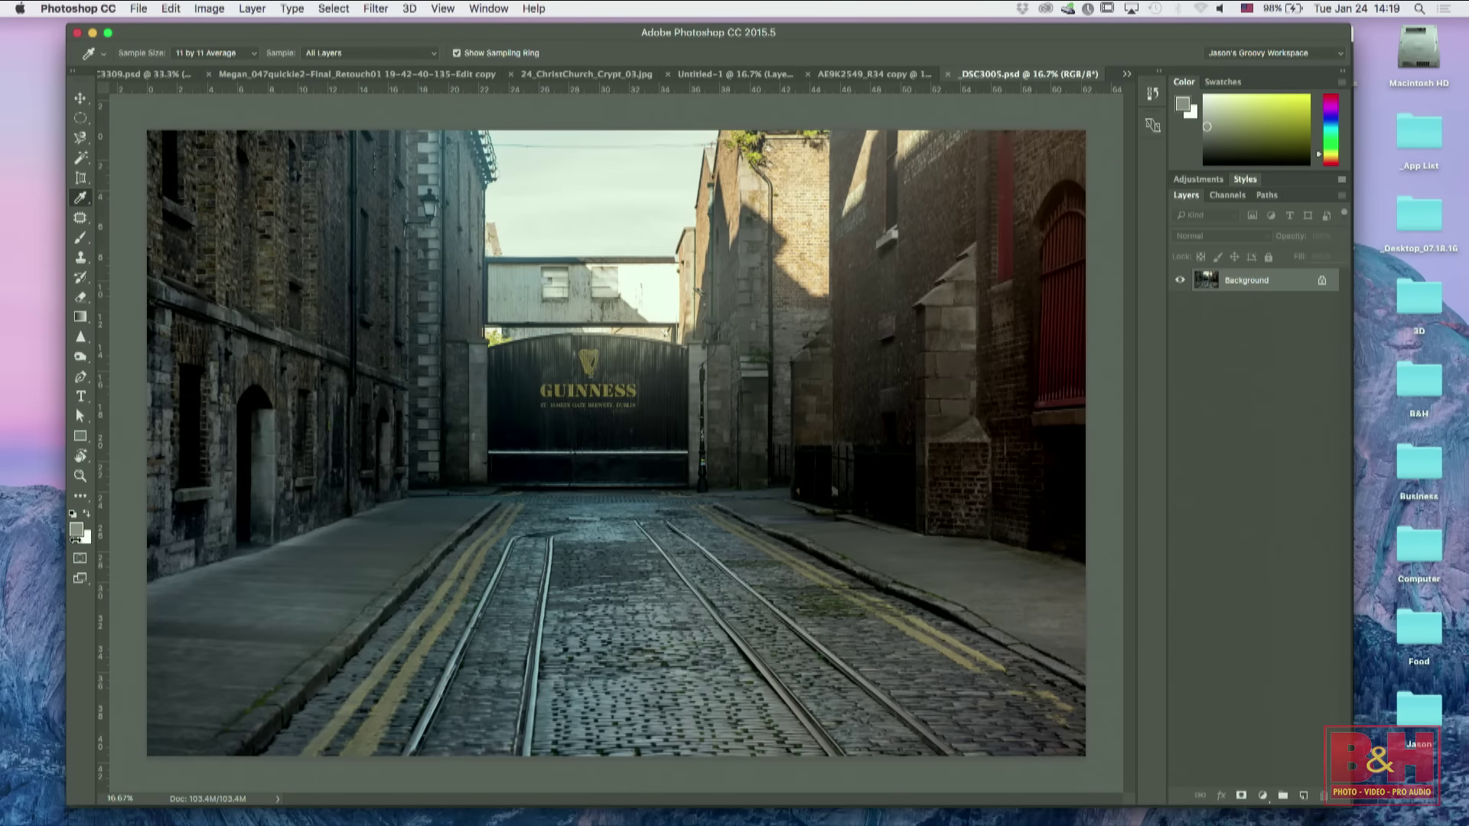
pyautogui.moveTo(605, 402); pyautogui.dragTo(848, 338)
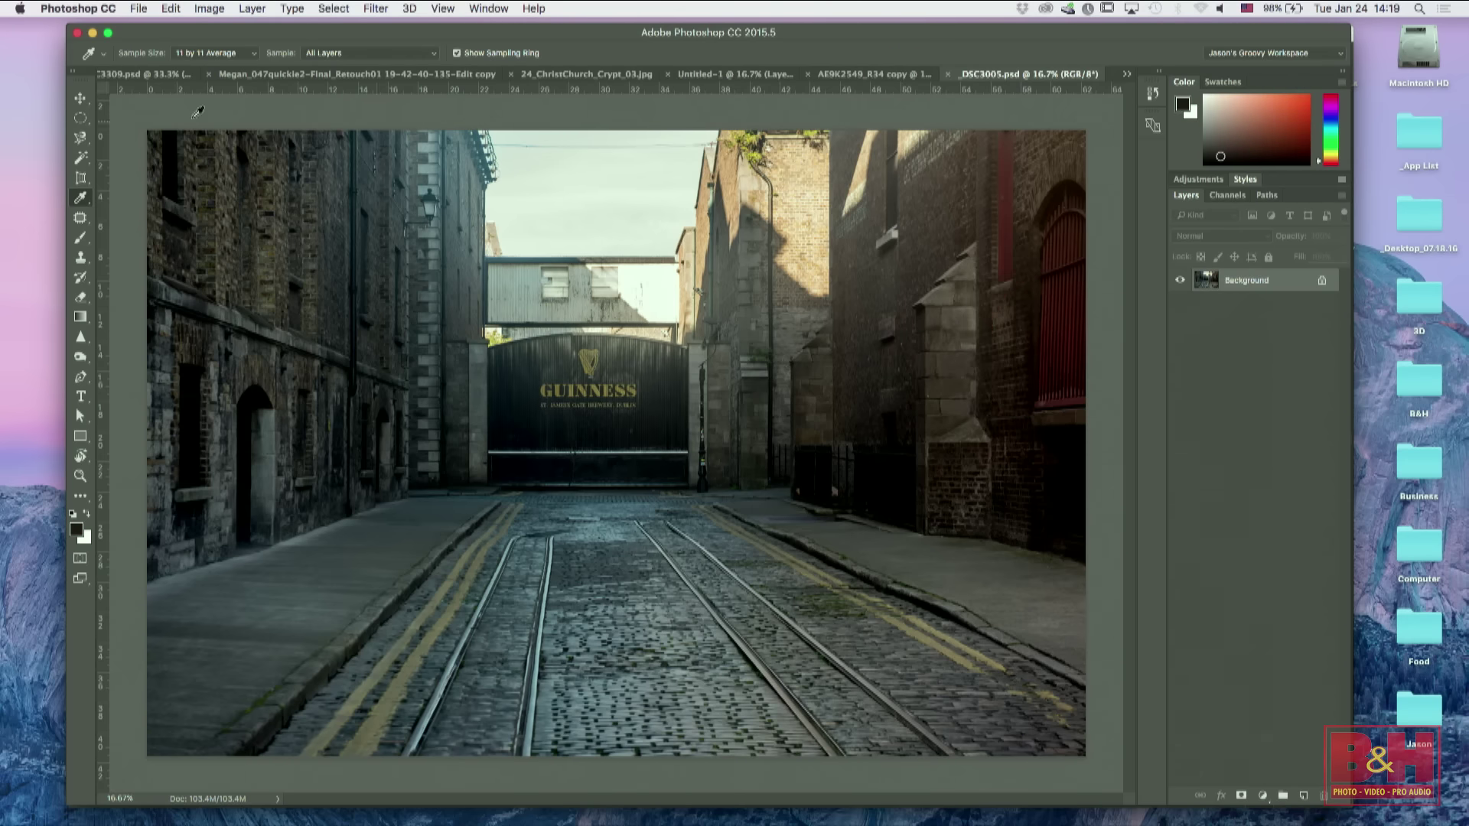
# Step: Place a Color Sampler point on the yellow bricks of the building on the alley's left side
pyautogui.click(80, 199)
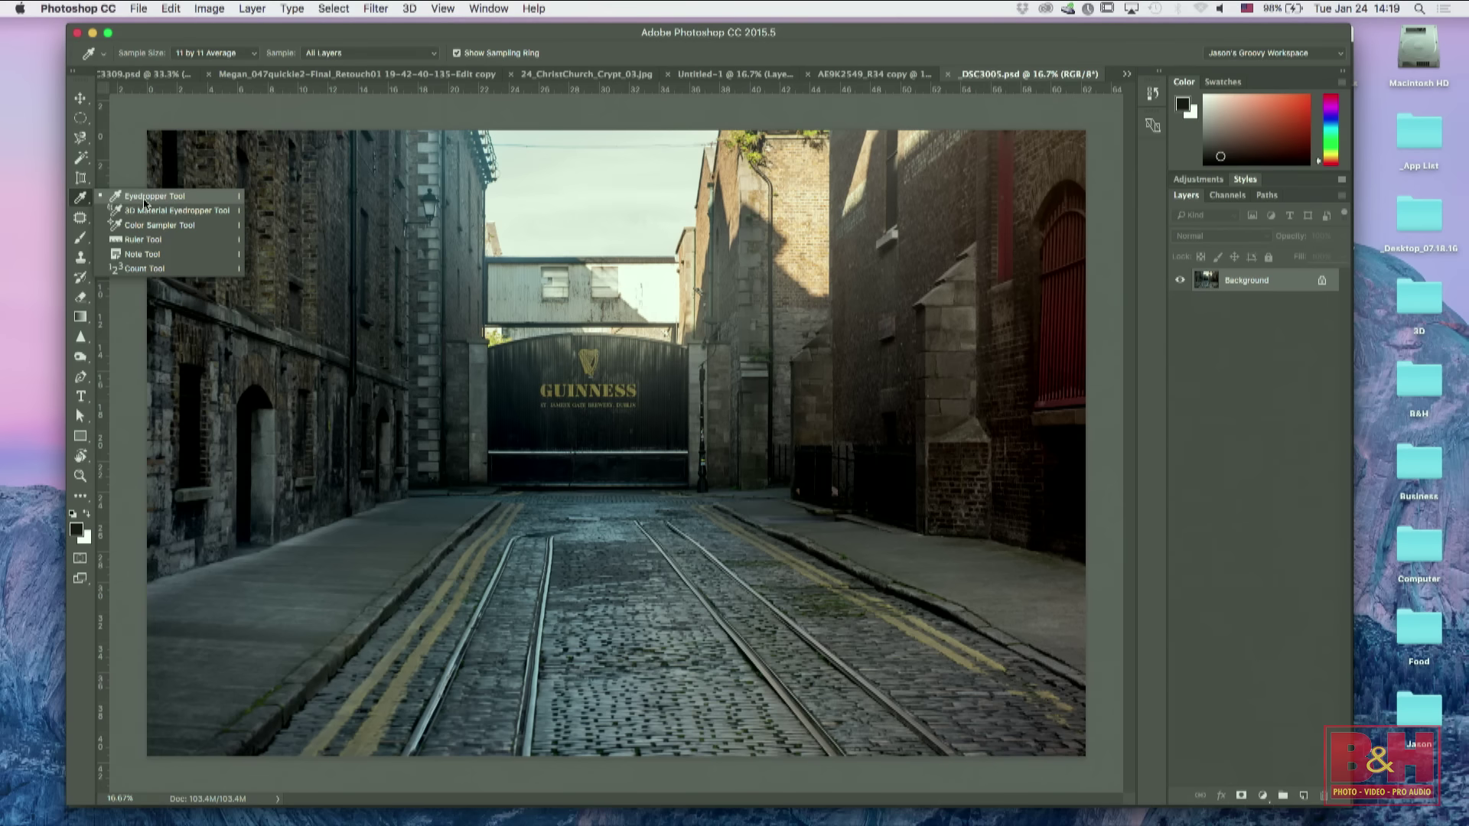
pyautogui.click(211, 213)
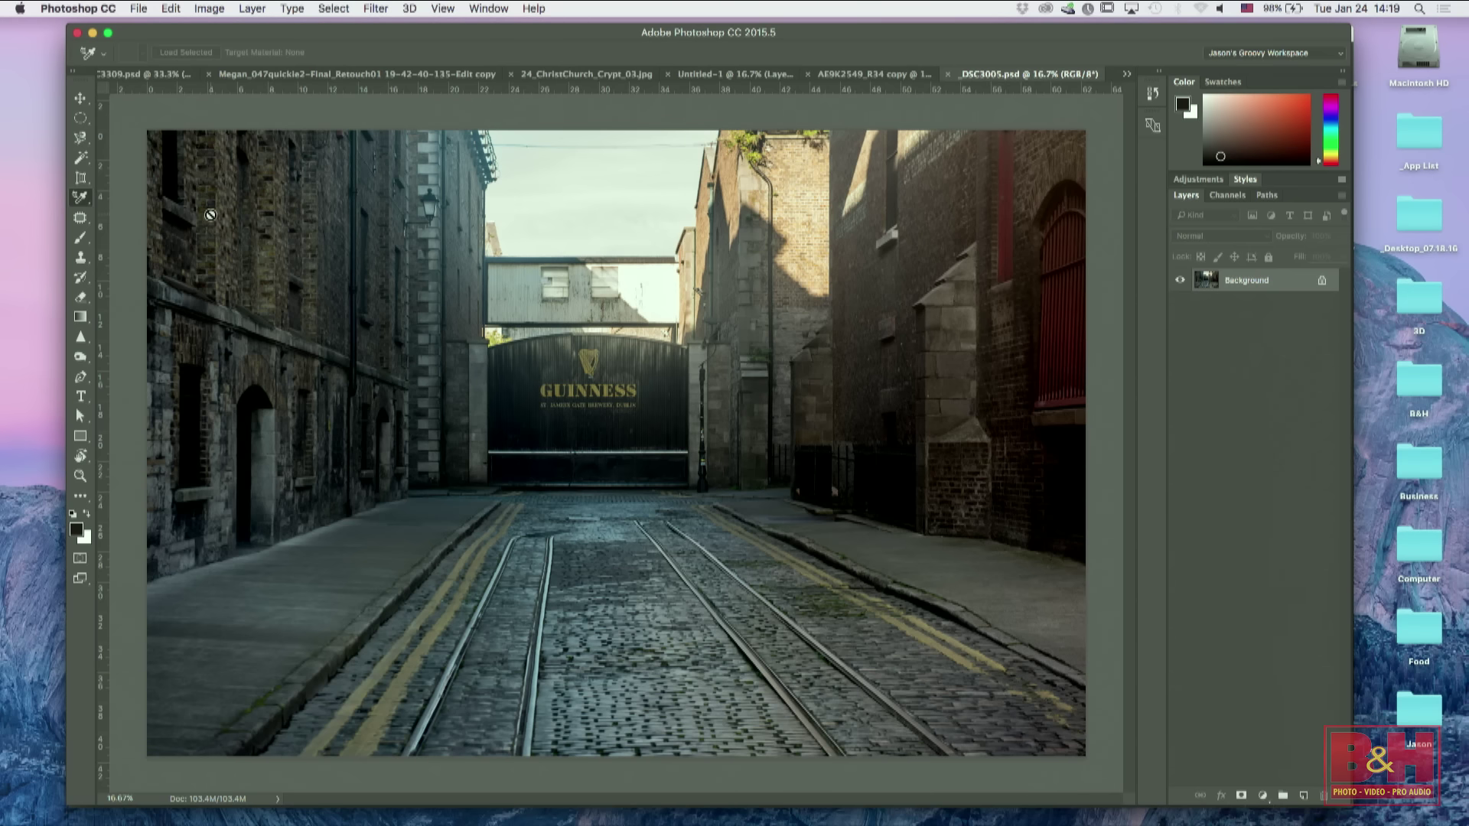
pyautogui.rightClick(81, 198)
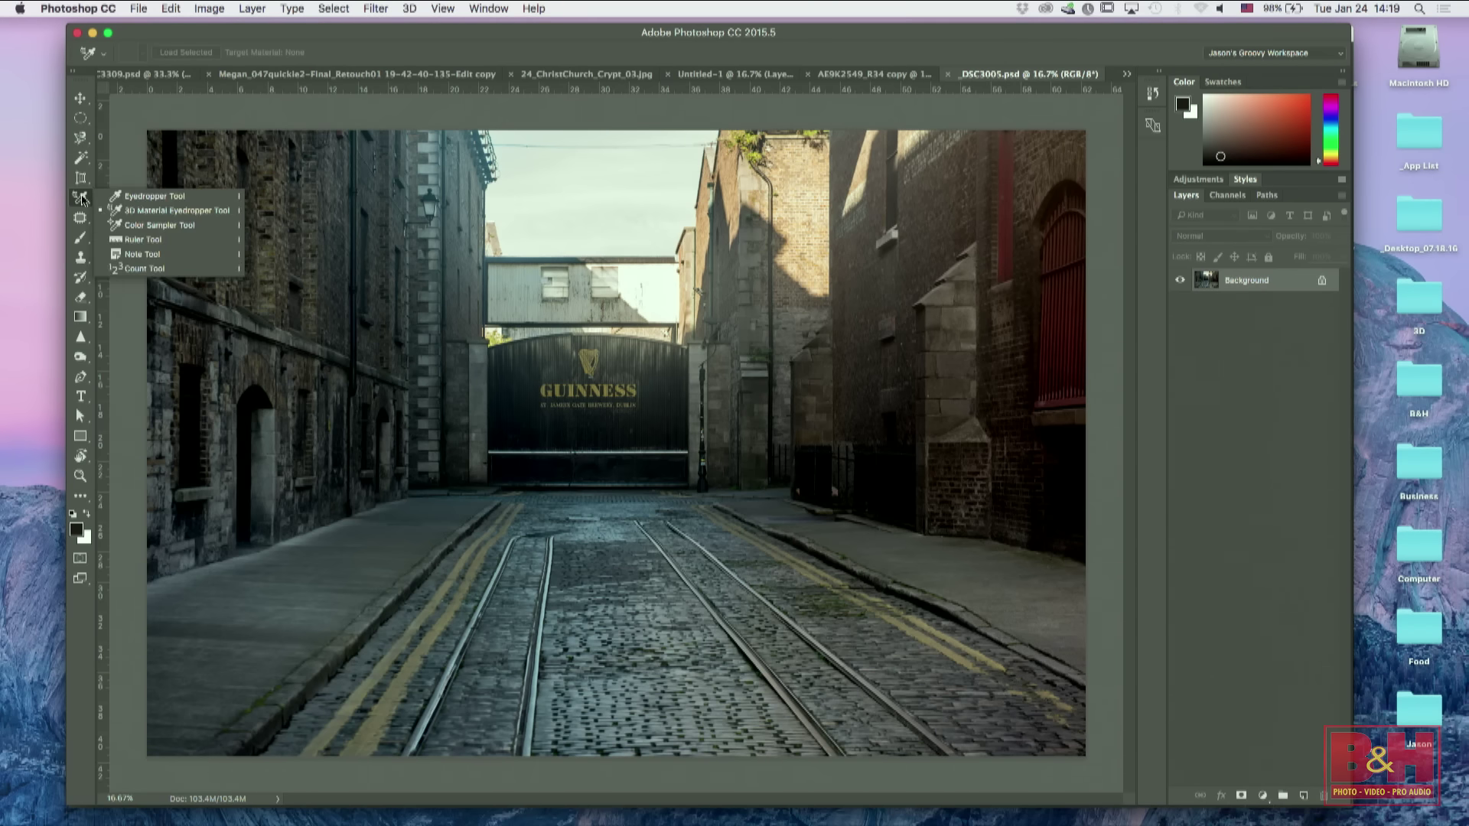
pyautogui.click(185, 228)
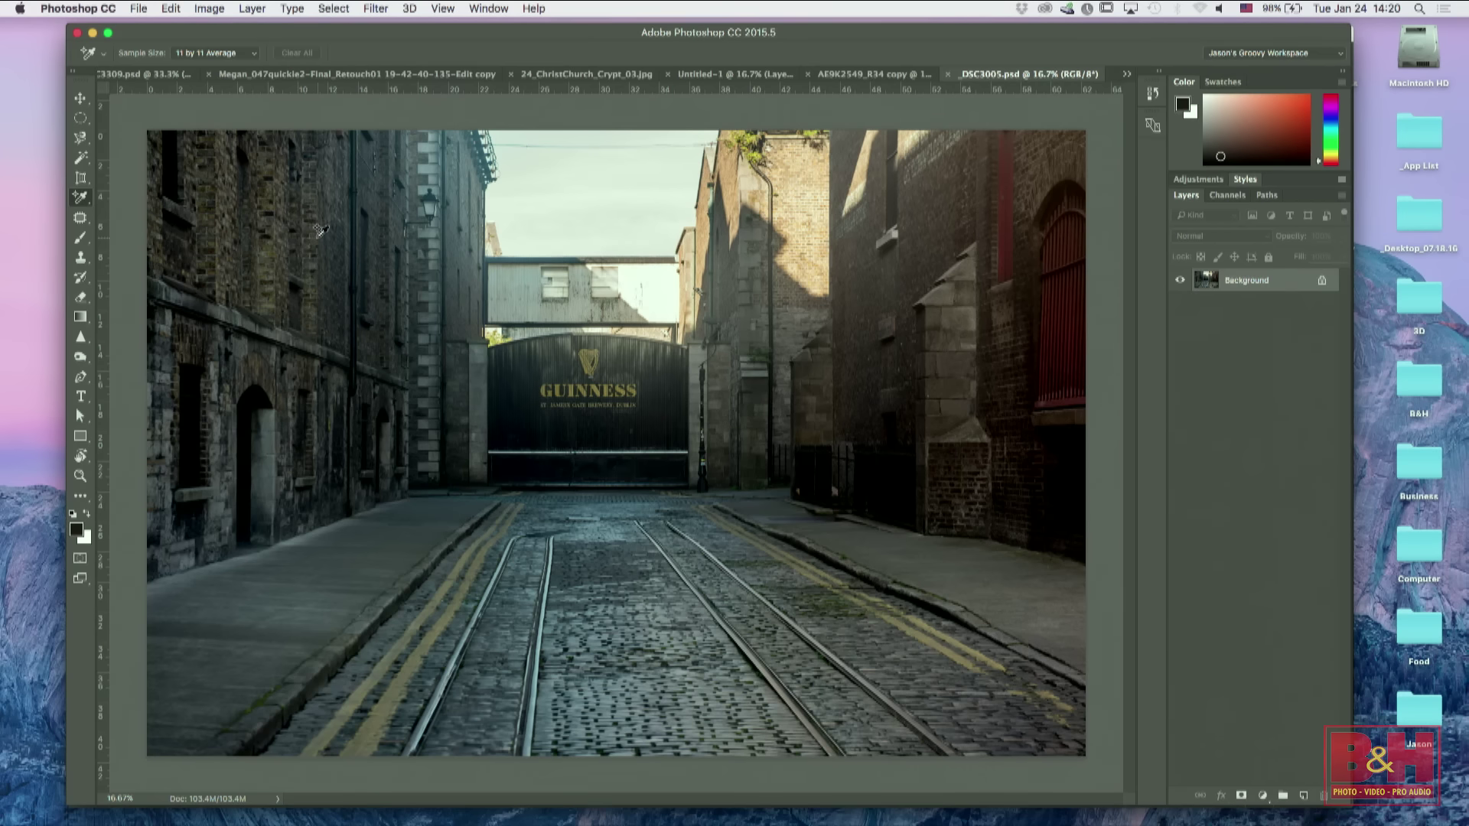
pyautogui.press('super+equal')
pyautogui.press('super+equal')
pyautogui.press('super+equal')
pyautogui.press('super+equal')
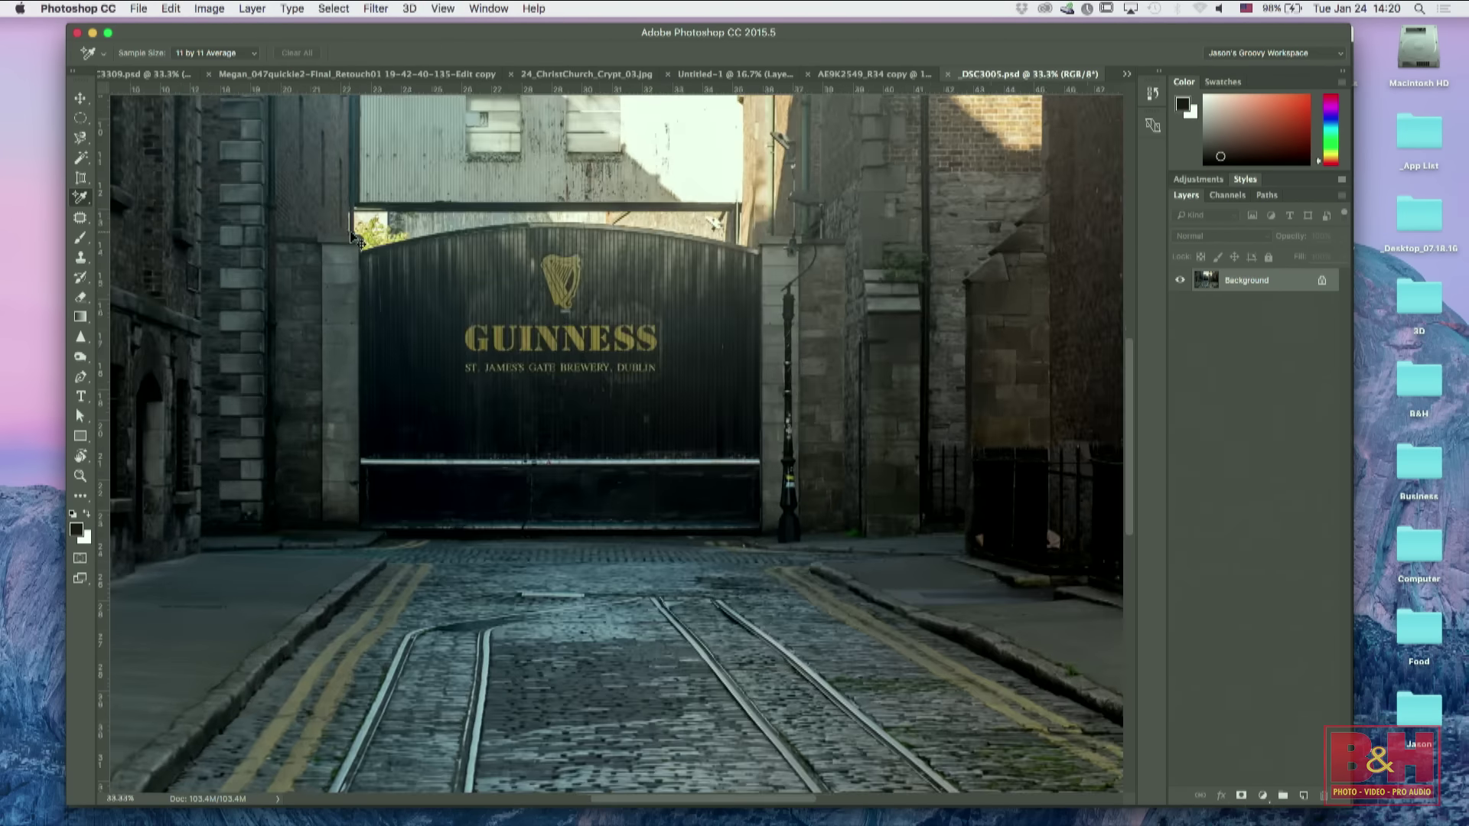
pyautogui.hscroll(-10, 431, 424)
pyautogui.scroll(10, 431, 424)
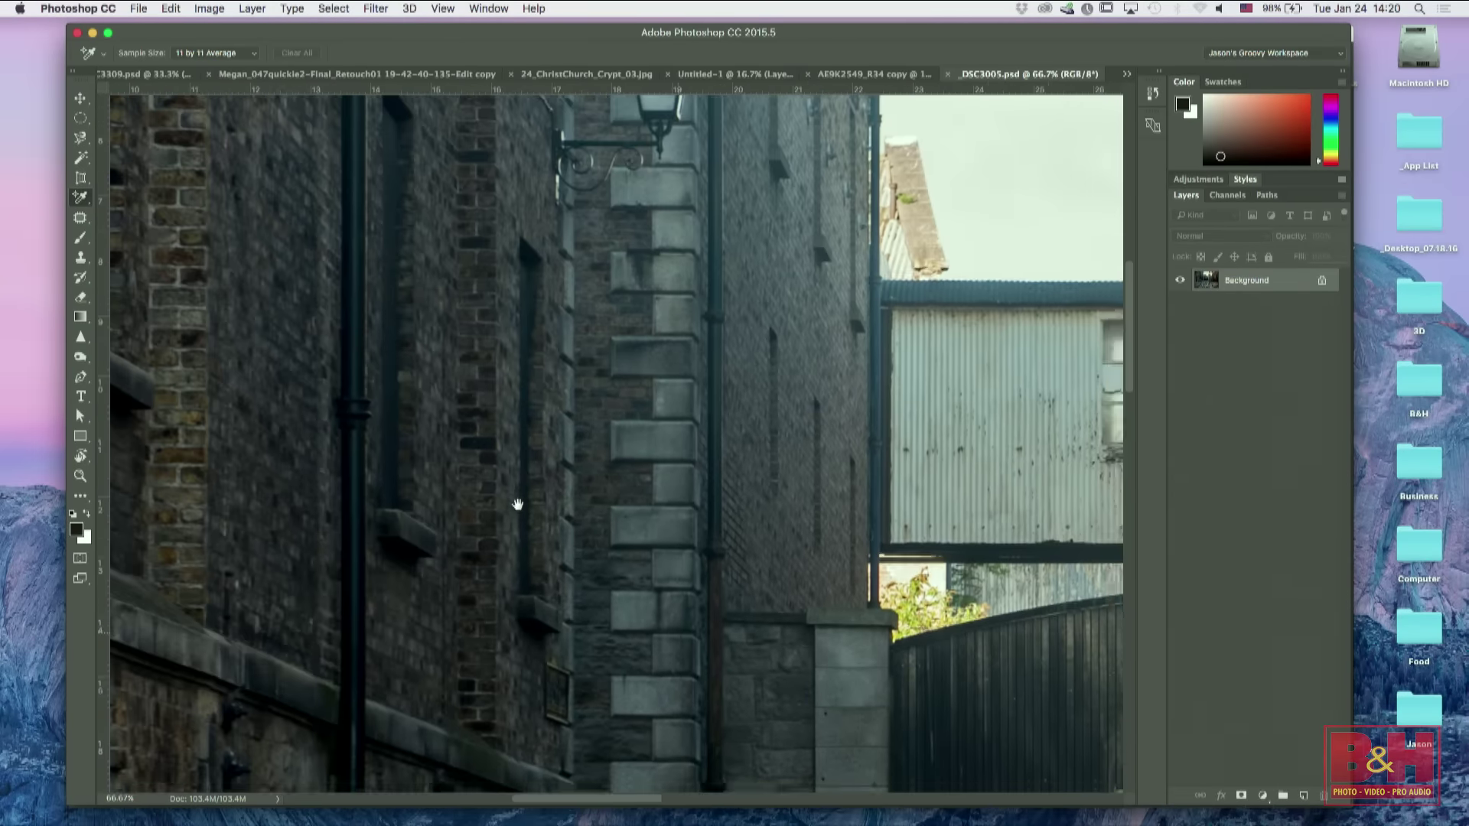
pyautogui.hscroll(-5, 441, 509)
pyautogui.scroll(2, 442, 509)
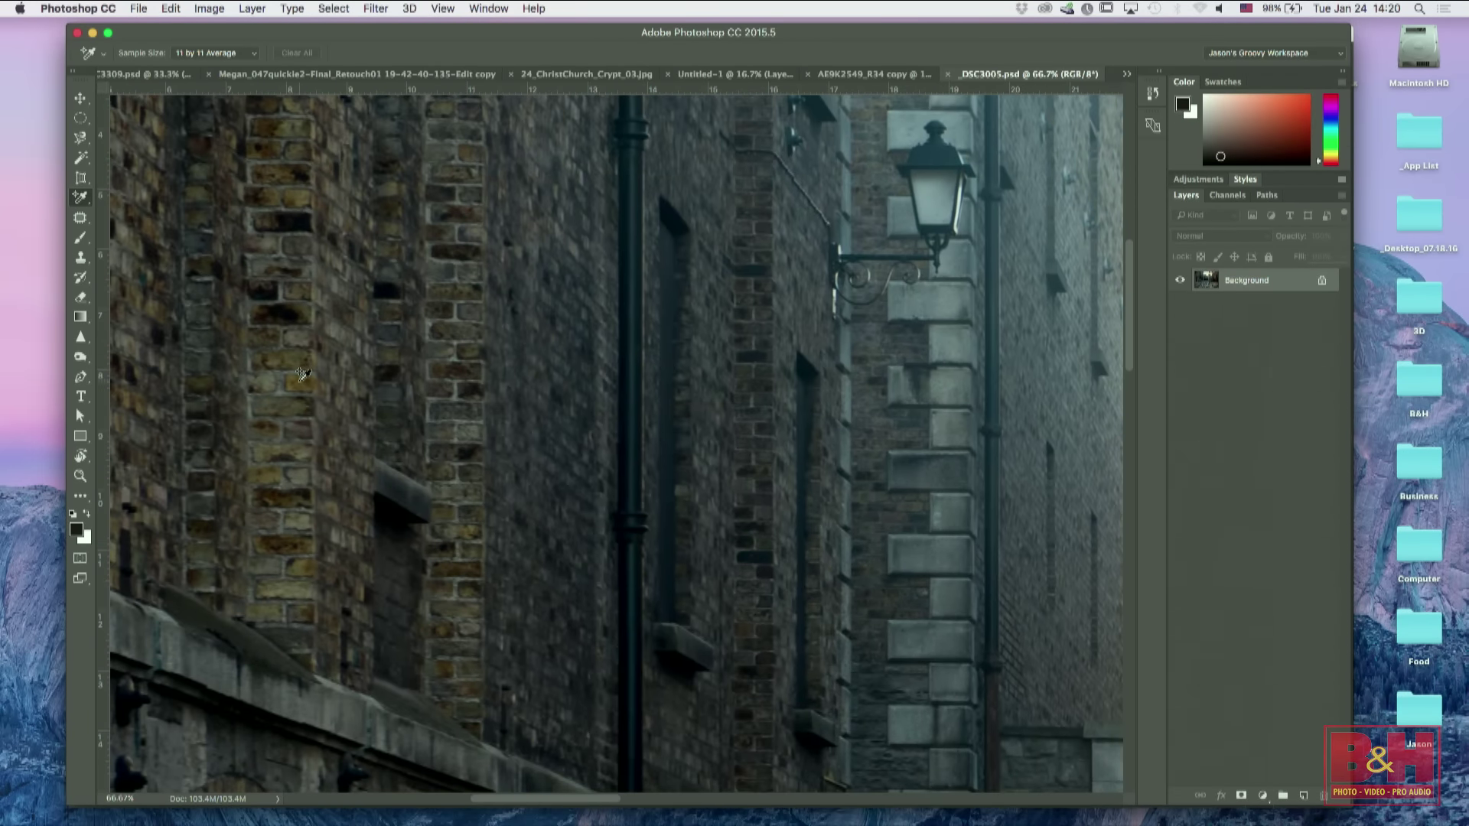
pyautogui.click(298, 383)
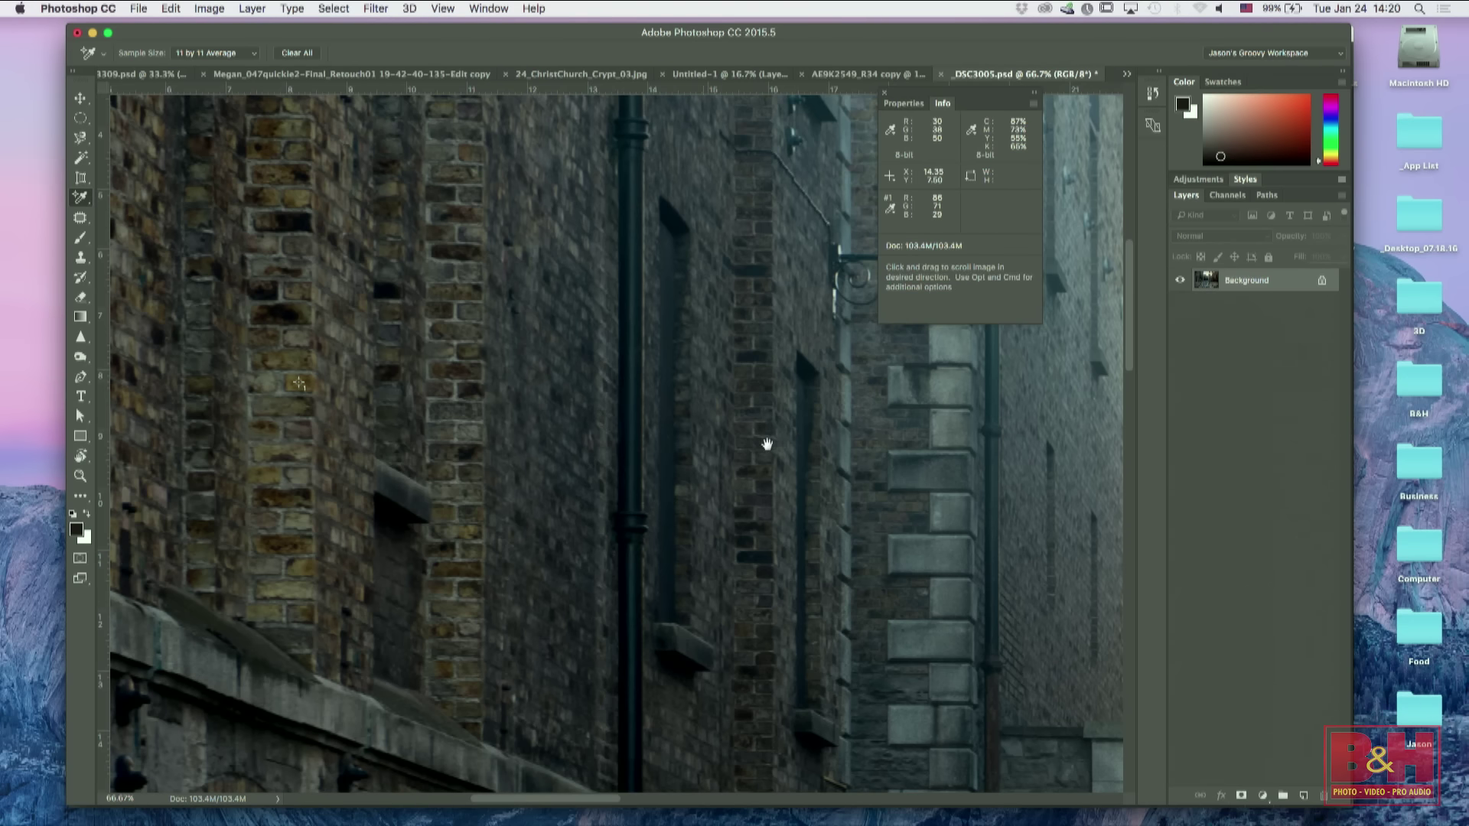
# Step: Try placing a second color sampler point on the gate's GUINNESS lettering
pyautogui.hscroll(5, 763, 443)
pyautogui.scroll(-2, 764, 443)
pyautogui.scroll(-5, 620, 546)
pyautogui.hscroll(5, 620, 546)
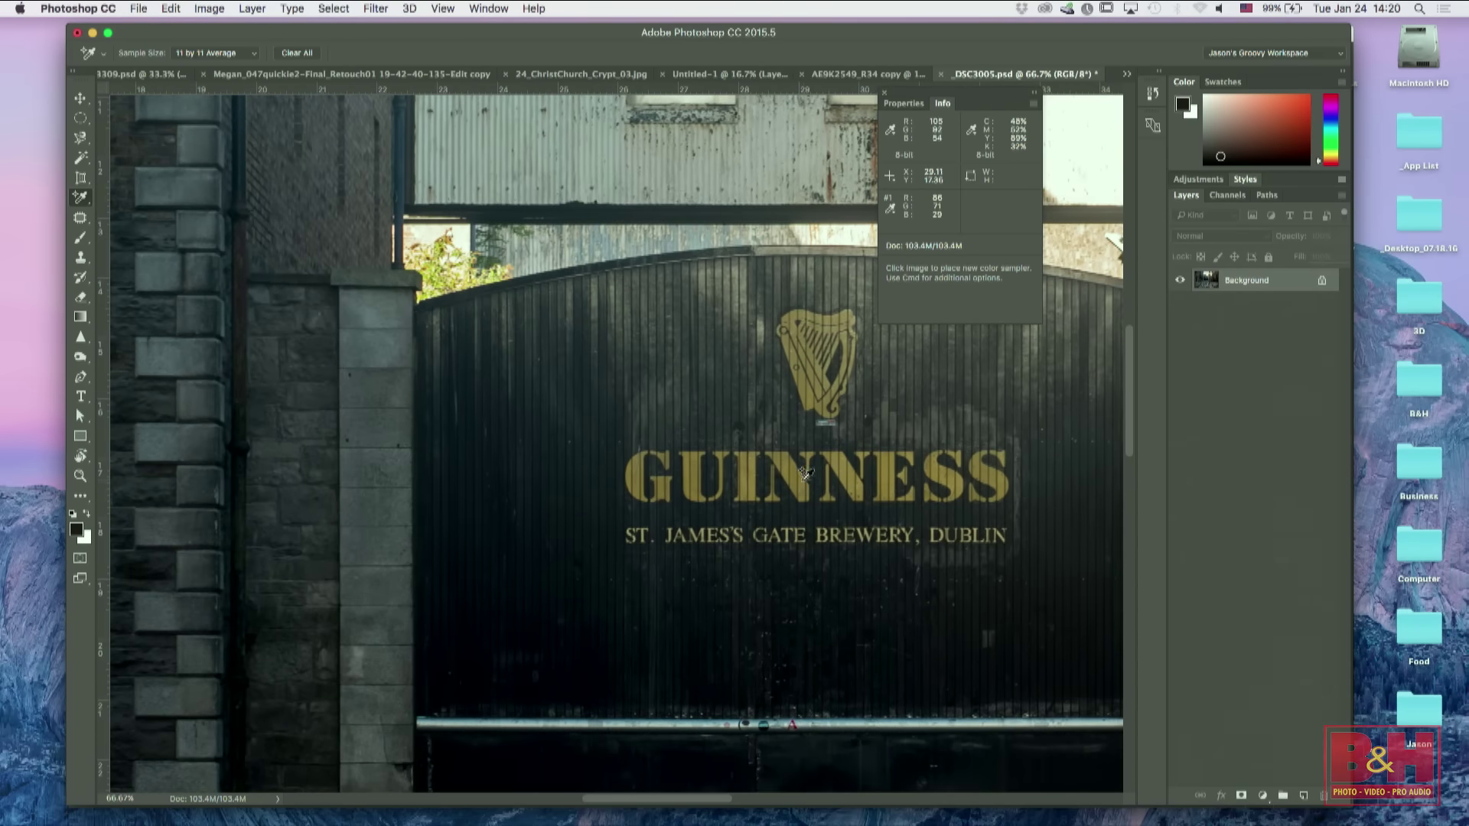
pyautogui.click(802, 480)
pyautogui.press('super+z')
pyautogui.moveTo(764, 551); pyautogui.dragTo(687, 498)
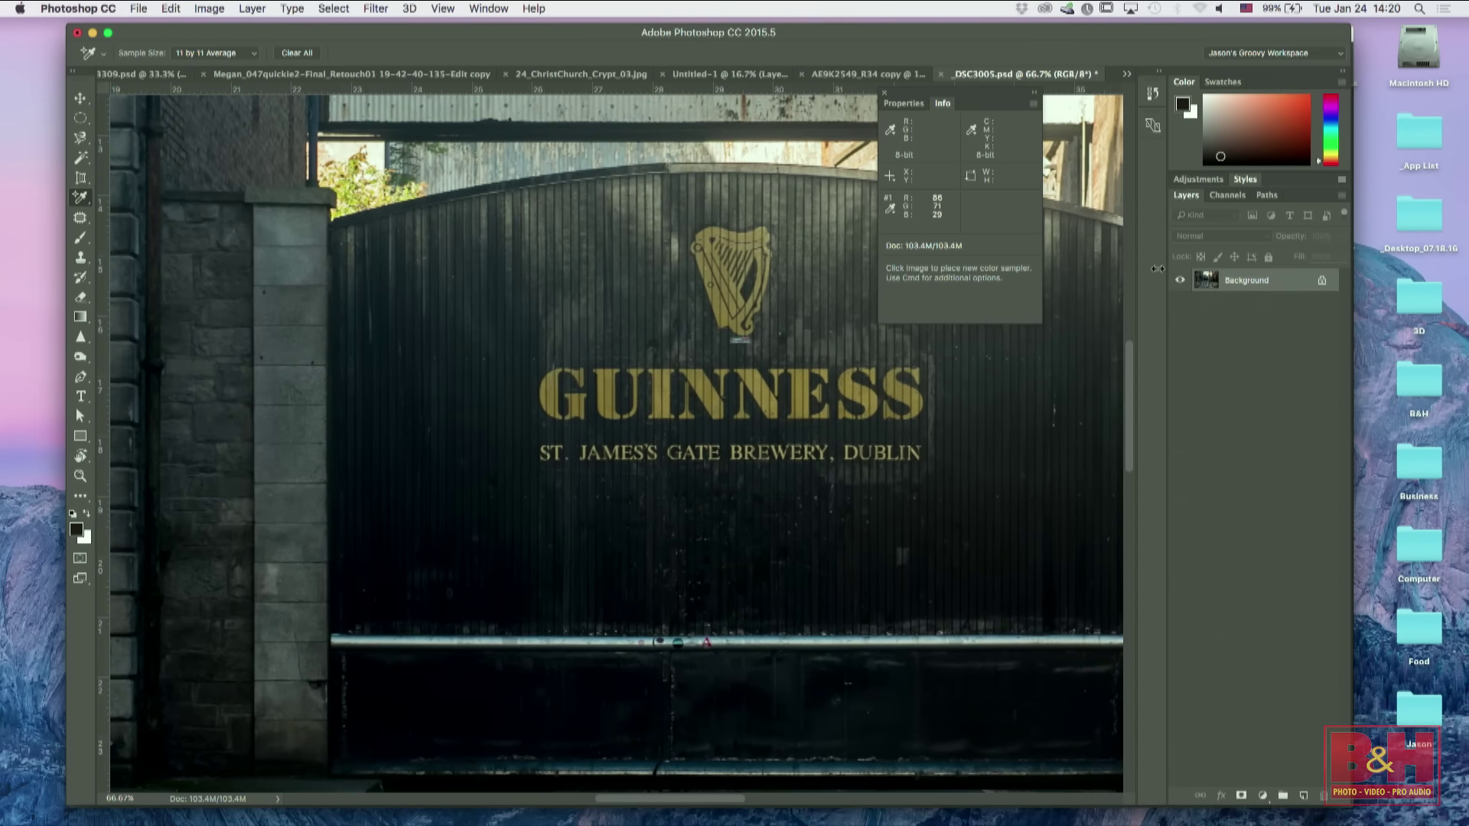
# Step: Try another color sampler point on the gate lettering, and undo all placed sampler points
pyautogui.click(719, 404)
pyautogui.press('alt+super+z')
pyautogui.press('alt+super+z')
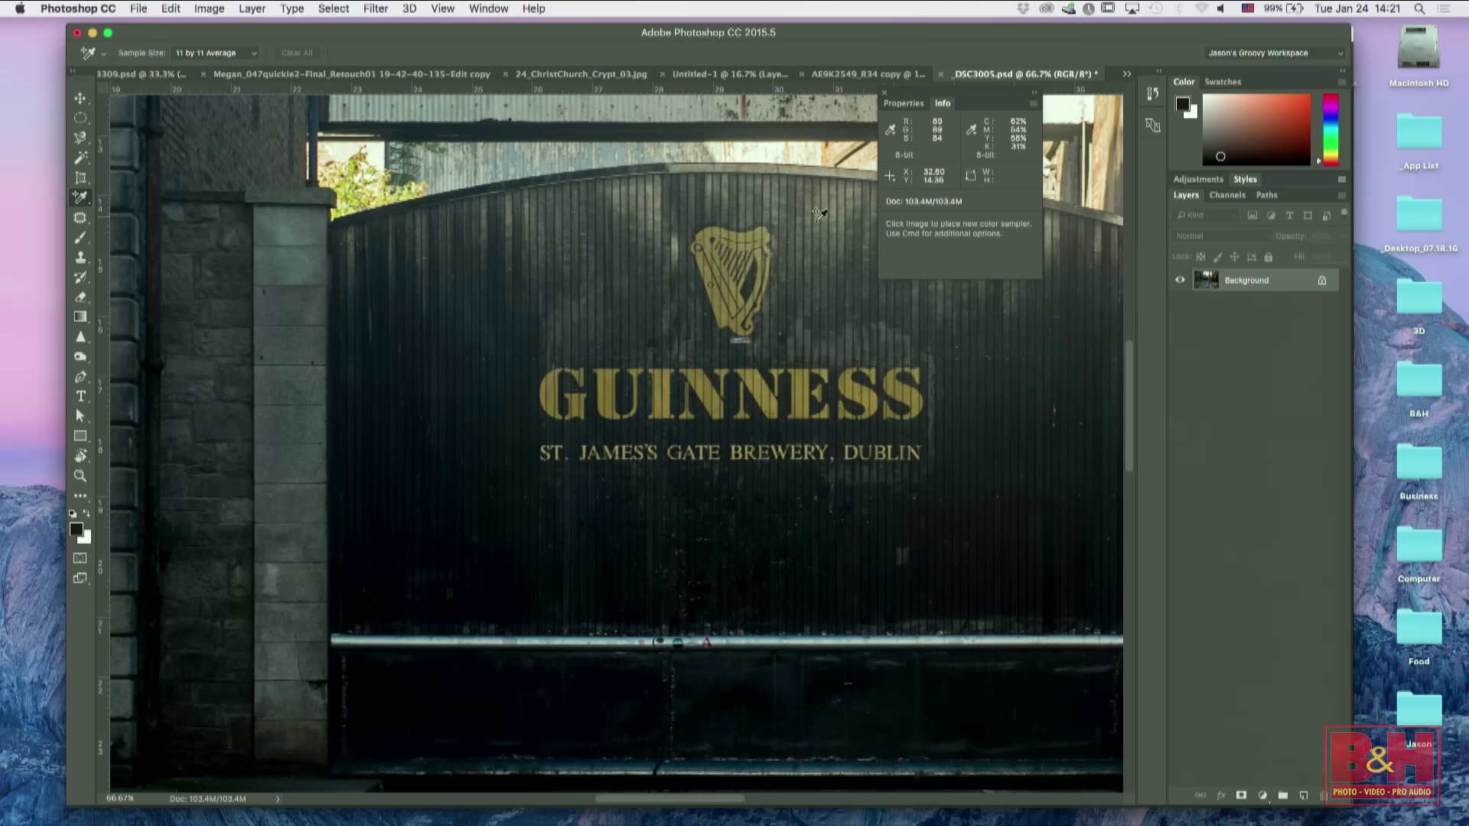
# Step: Measure the width of the Guinness gate with the Ruler tool, from one stone pillar to the other
pyautogui.rightClick(80, 198)
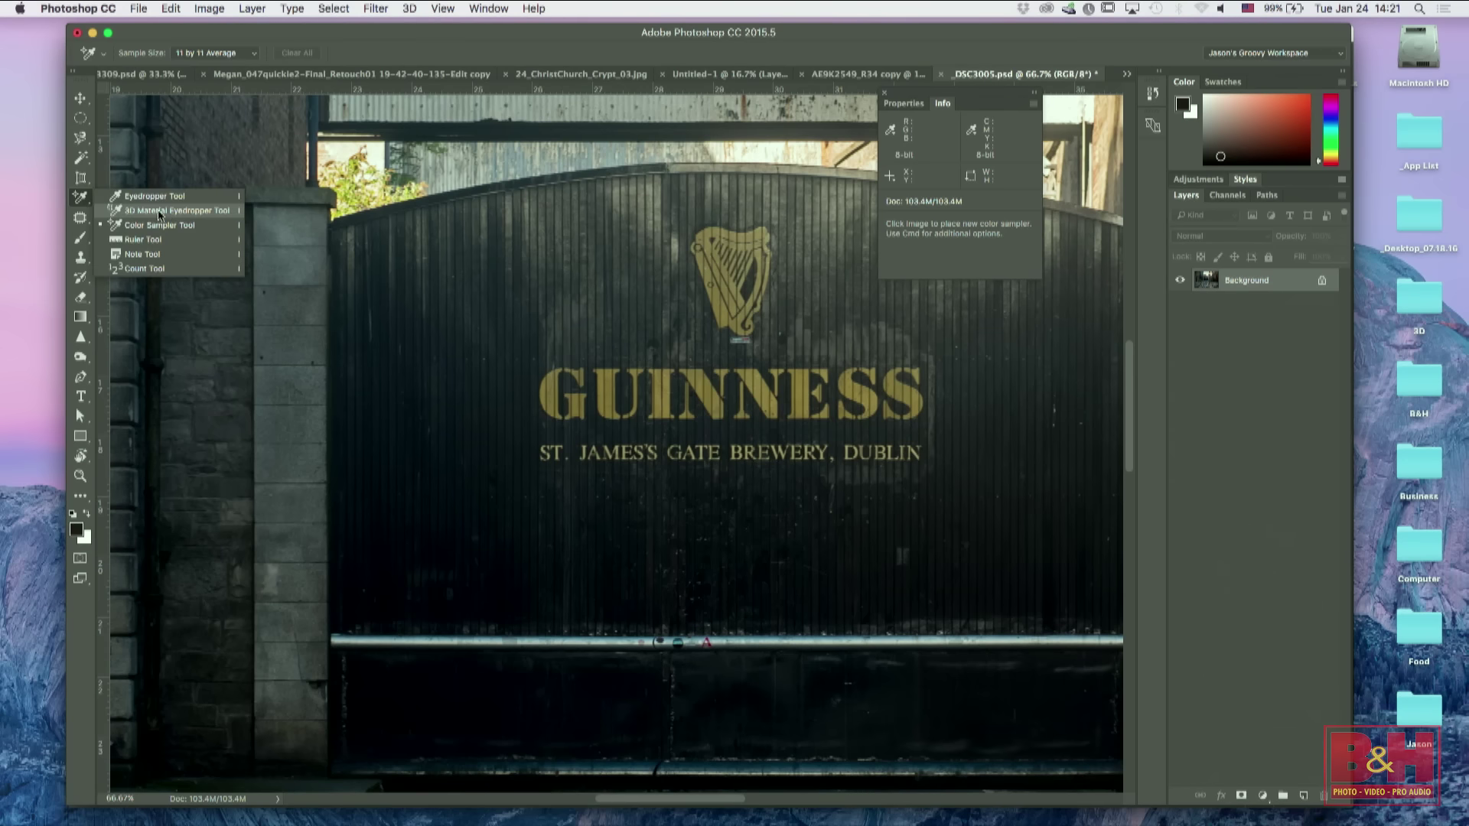
pyautogui.click(176, 239)
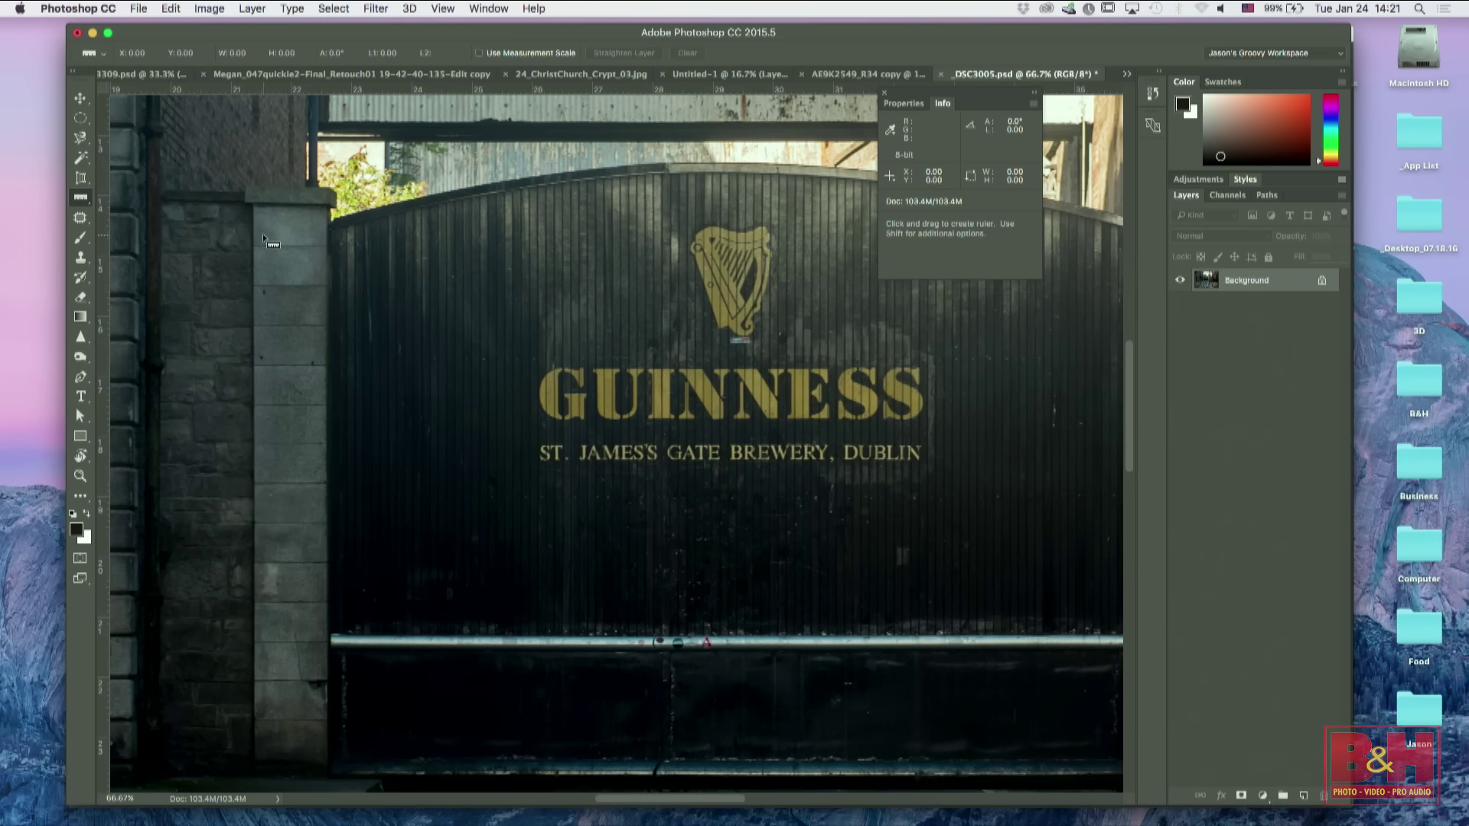
pyautogui.press('super+minus')
pyautogui.press('super+minus')
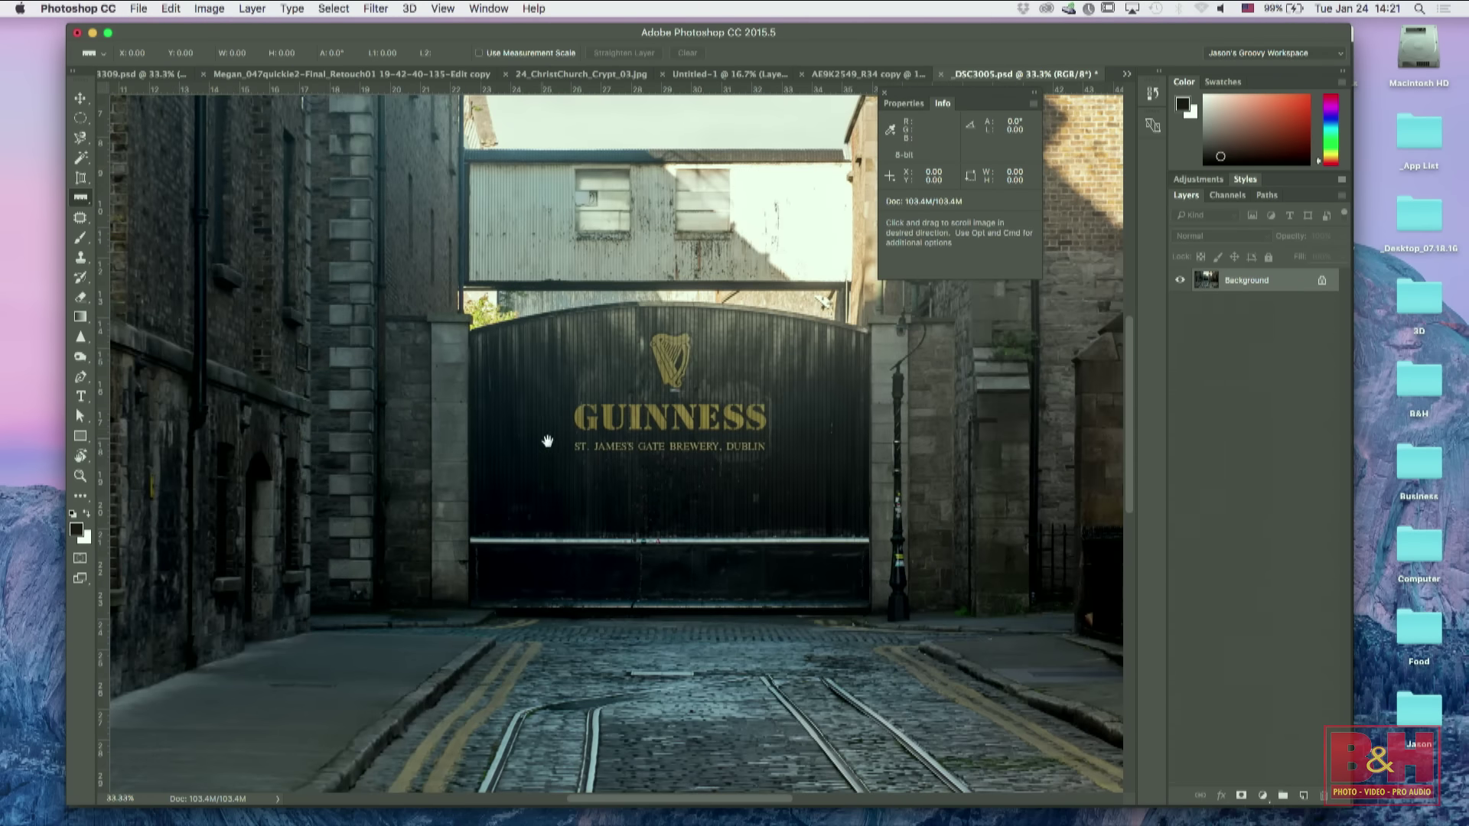
pyautogui.scroll(2, 420, 358)
pyautogui.hscroll(3, 420, 357)
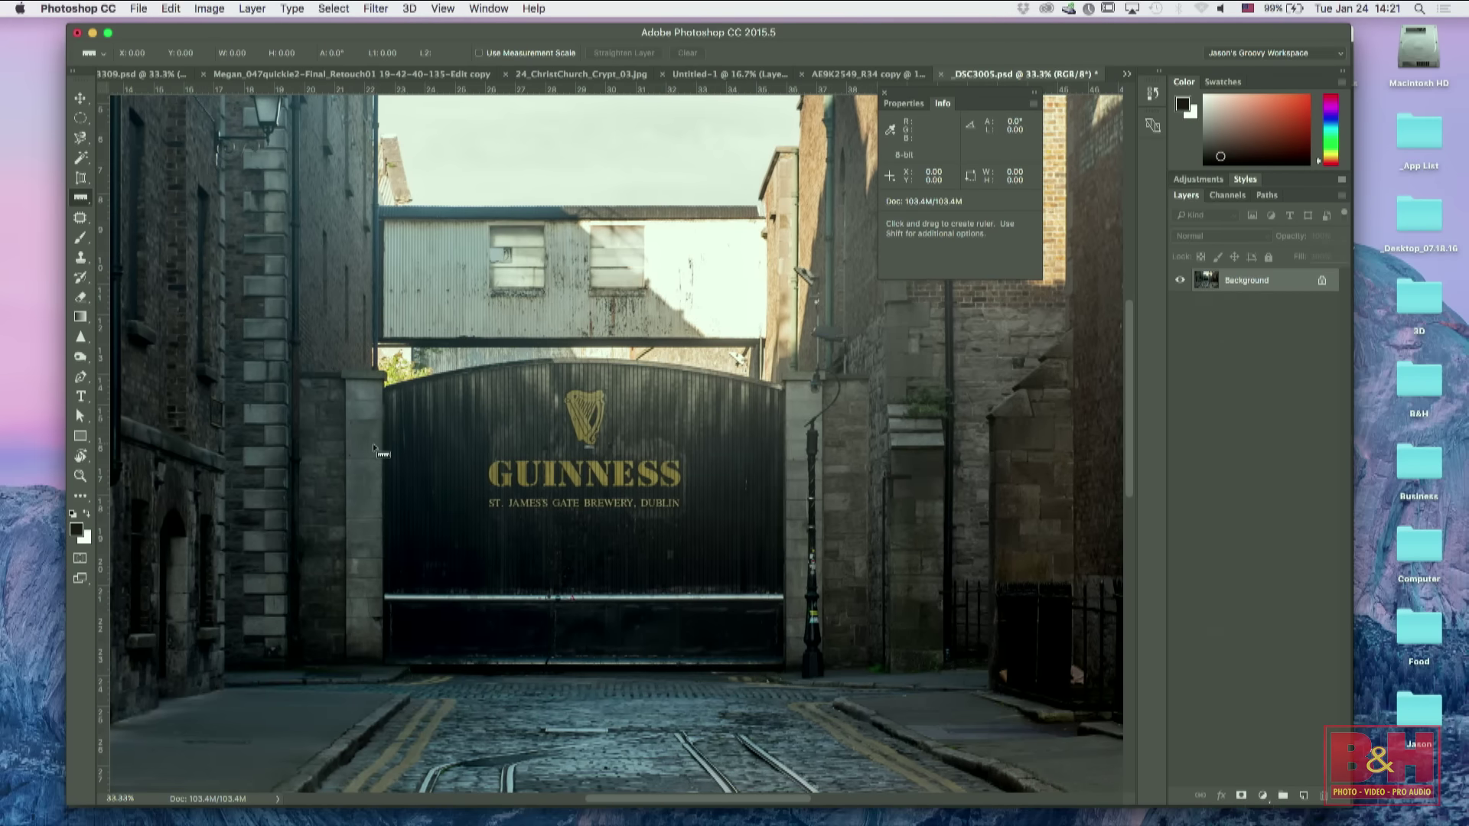
pyautogui.moveTo(385, 443); pyautogui.dragTo(785, 452)
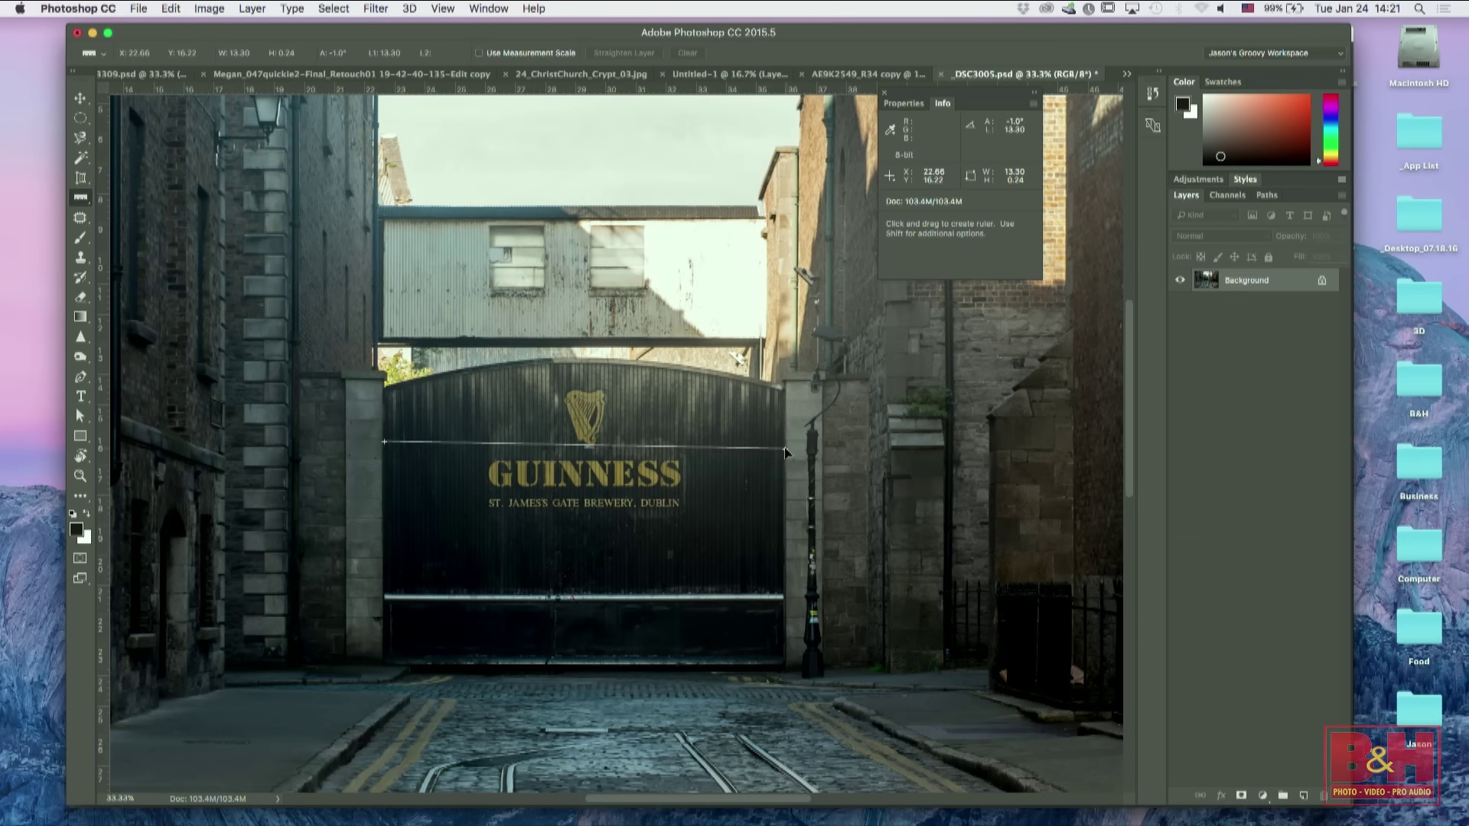
# Step: Level the ruler line across the Guinness gate by moving its end at the right pillar, and restore the removed color sampler point
pyautogui.moveTo(786, 452); pyautogui.dragTo(782, 437)
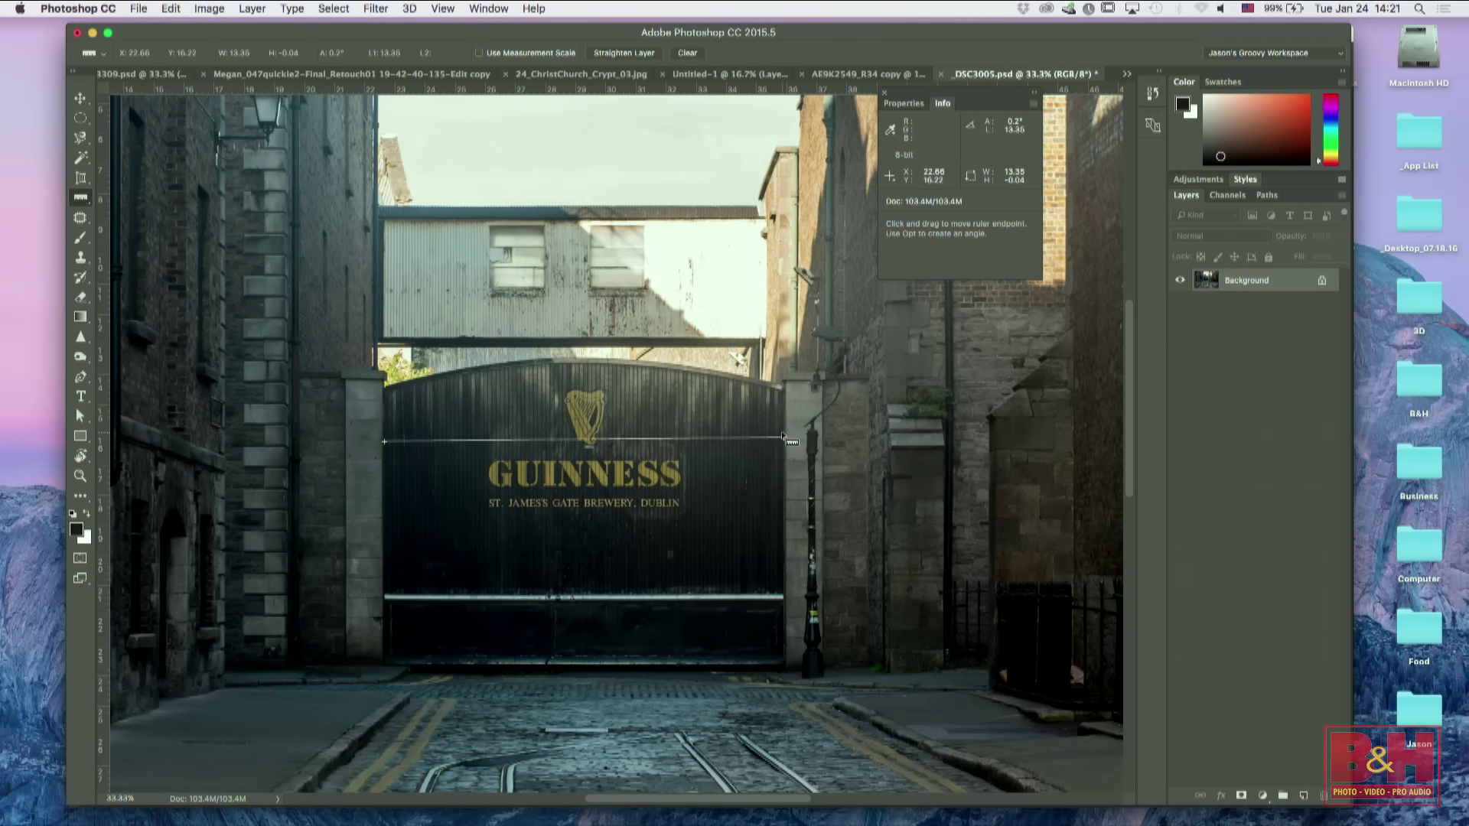
pyautogui.press('super+z')
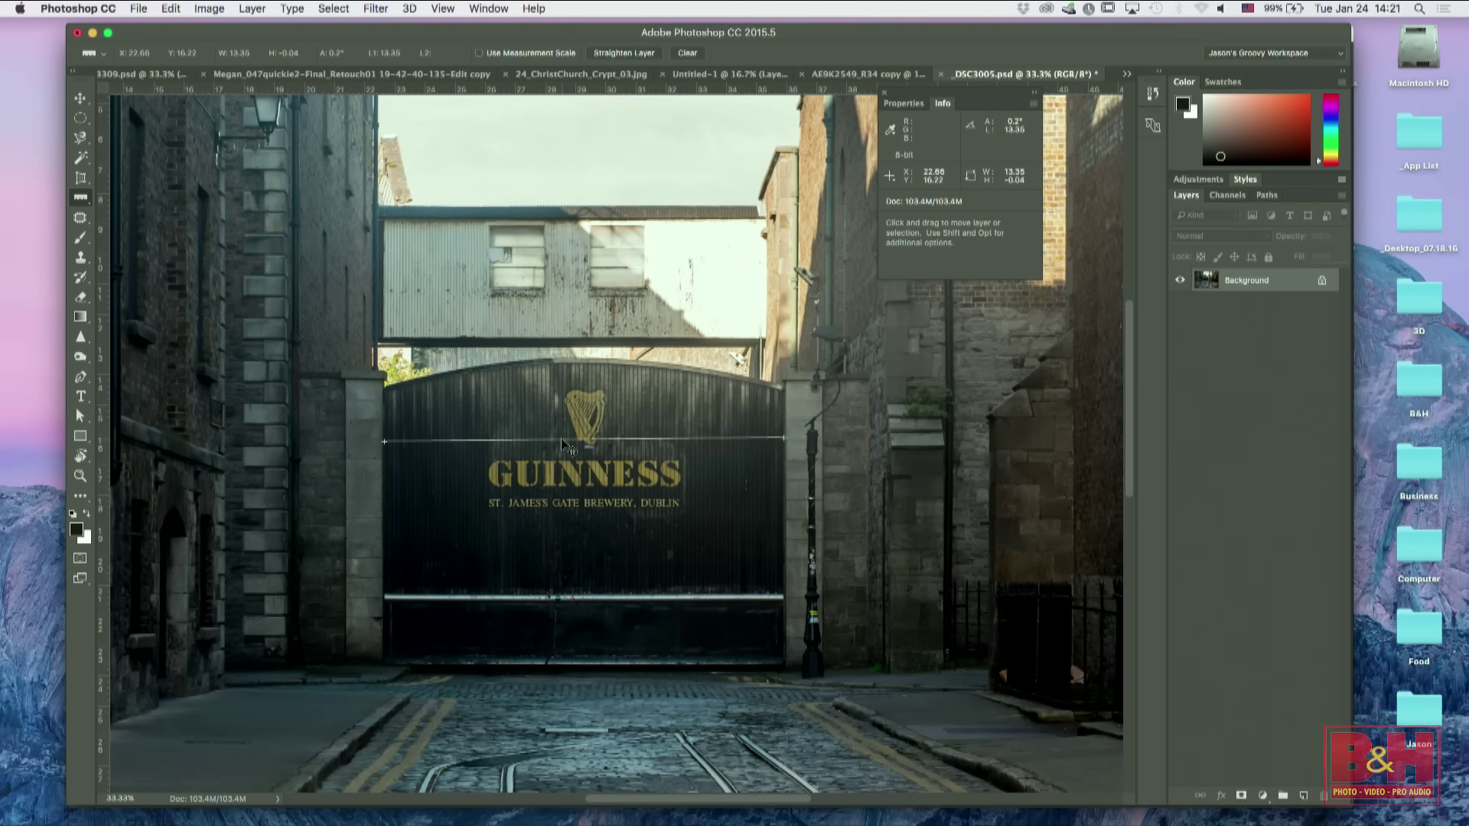
pyautogui.press('super+z')
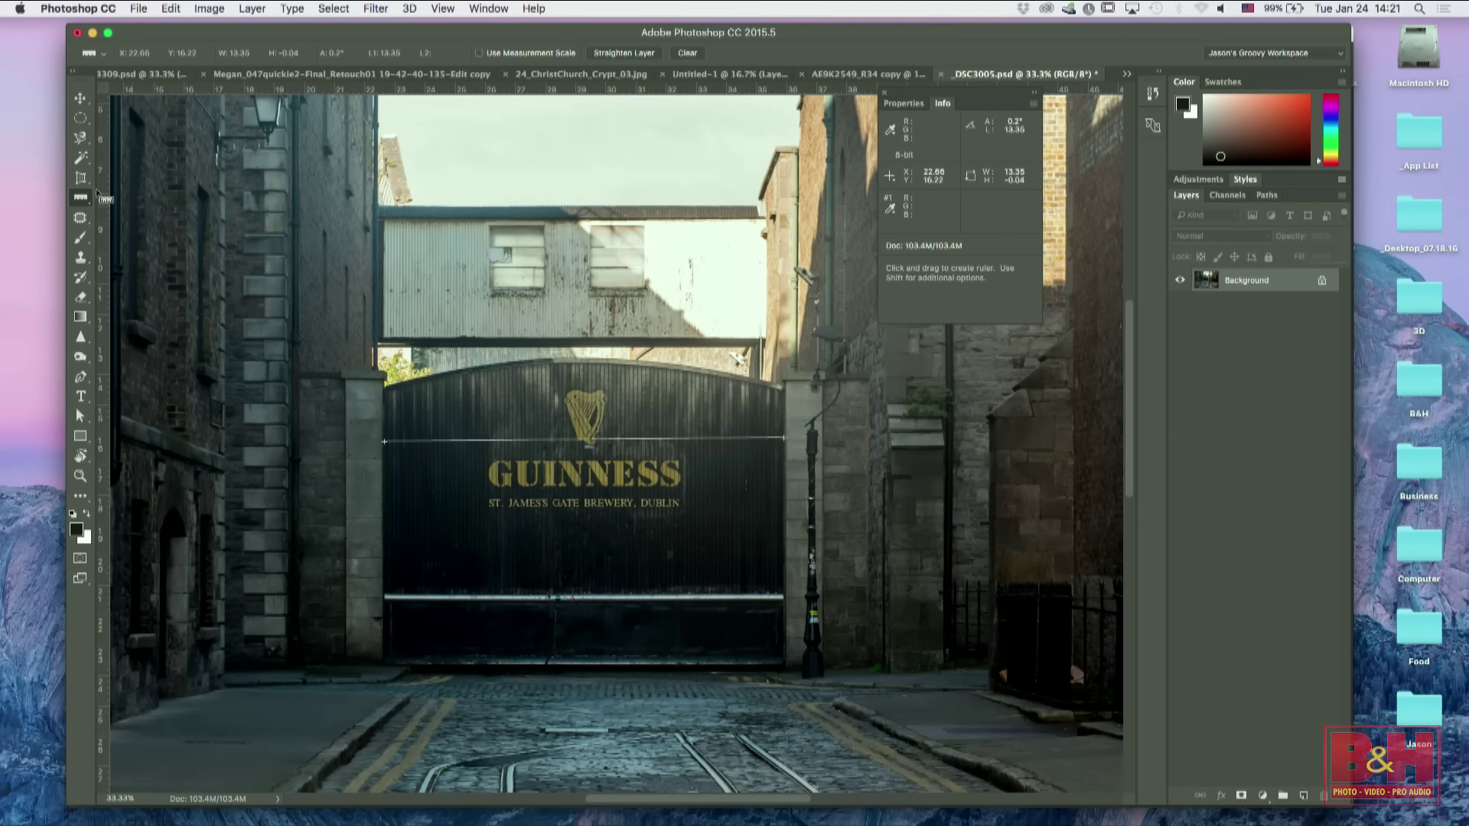
pyautogui.moveTo(80, 199); pyautogui.dragTo(145, 245)
pyautogui.moveTo(80, 201); pyautogui.dragTo(210, 237)
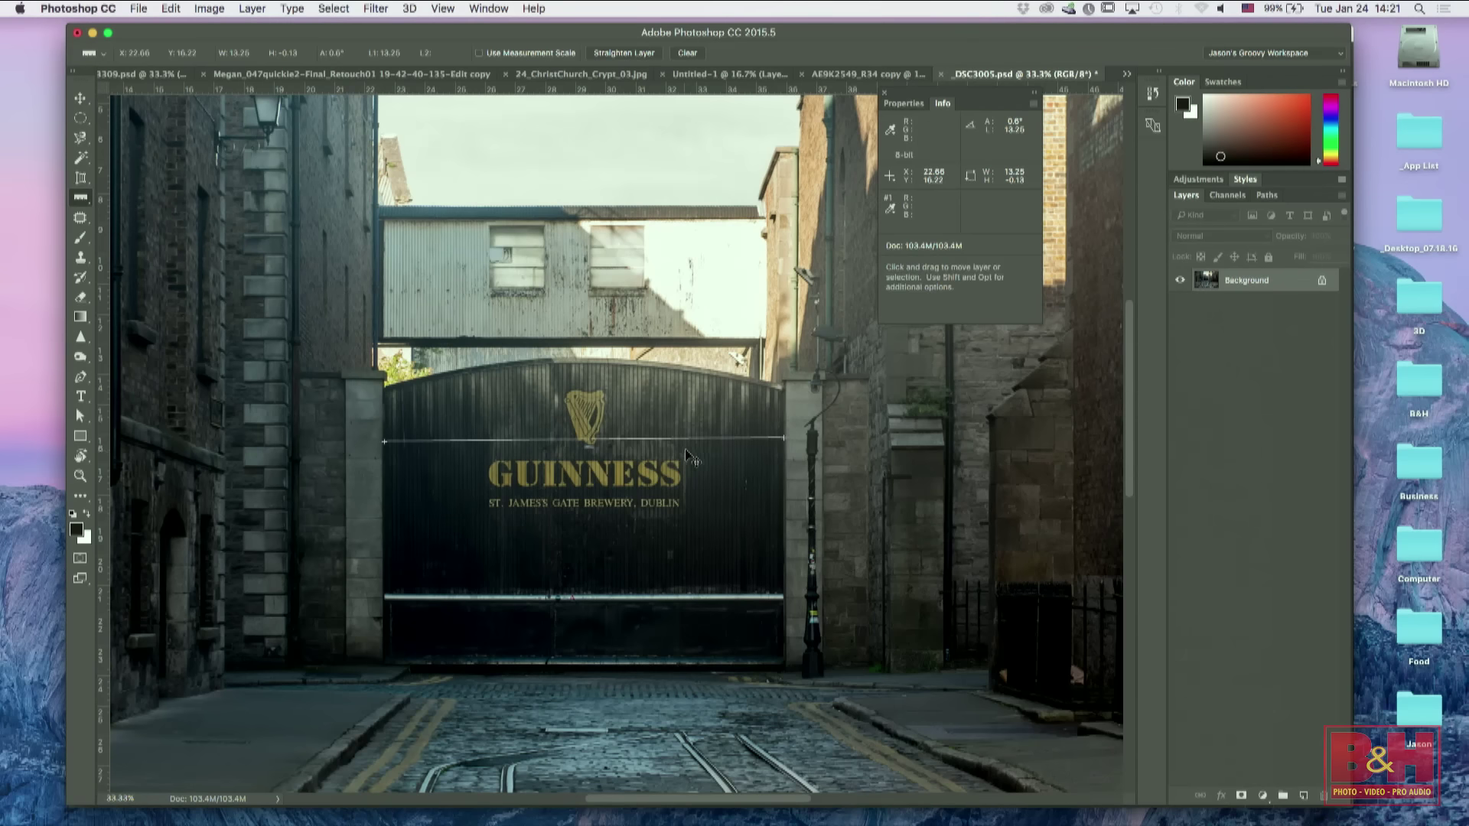
# Step: Rotate the alley photo about 6.1° clockwise with the Crop tool and apply the crop
pyautogui.press('super')
pyautogui.press('super+minus')
pyautogui.press('super+minus')
pyautogui.press('super+minus')
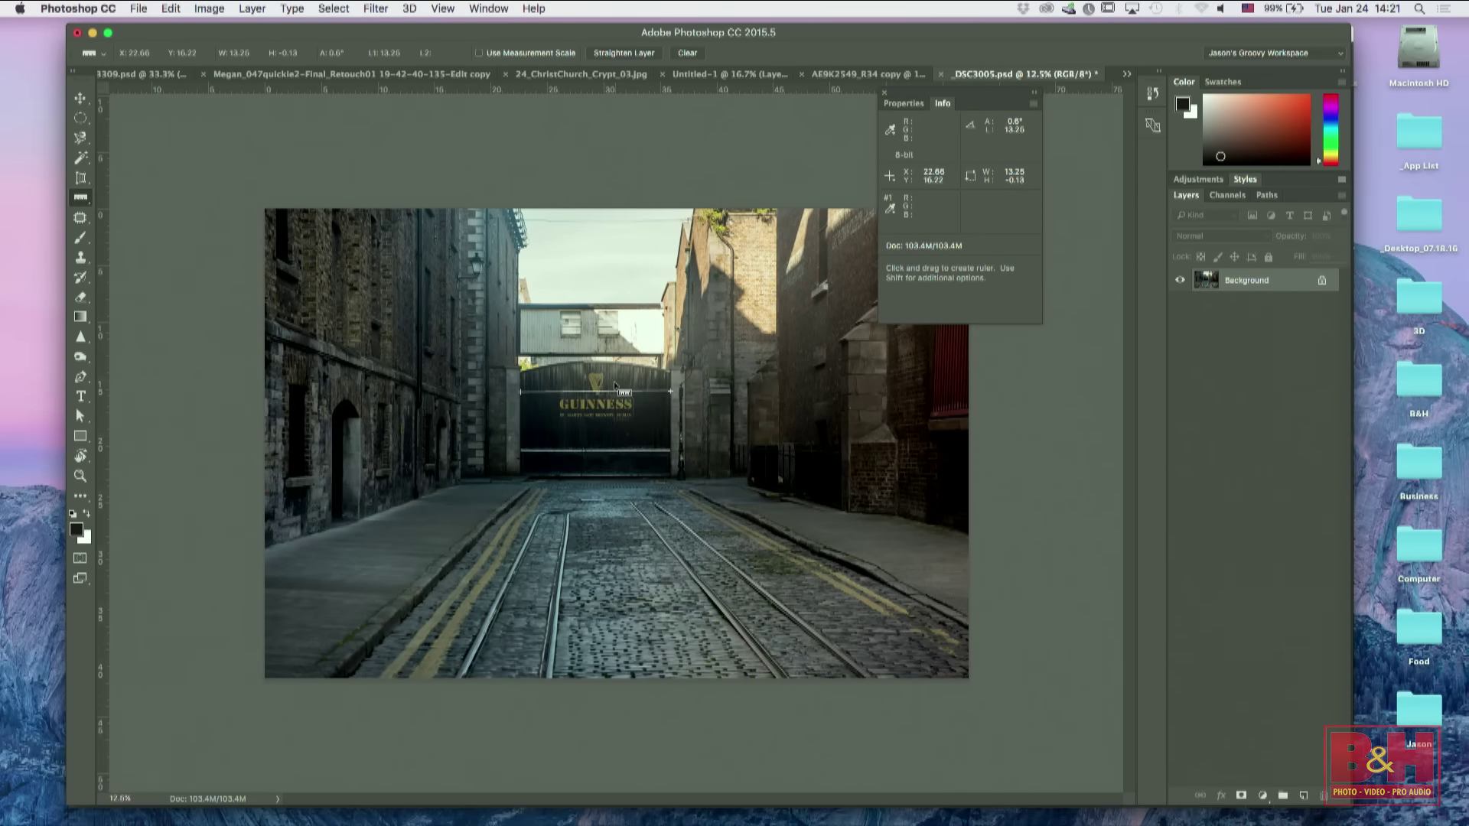
pyautogui.press('c')
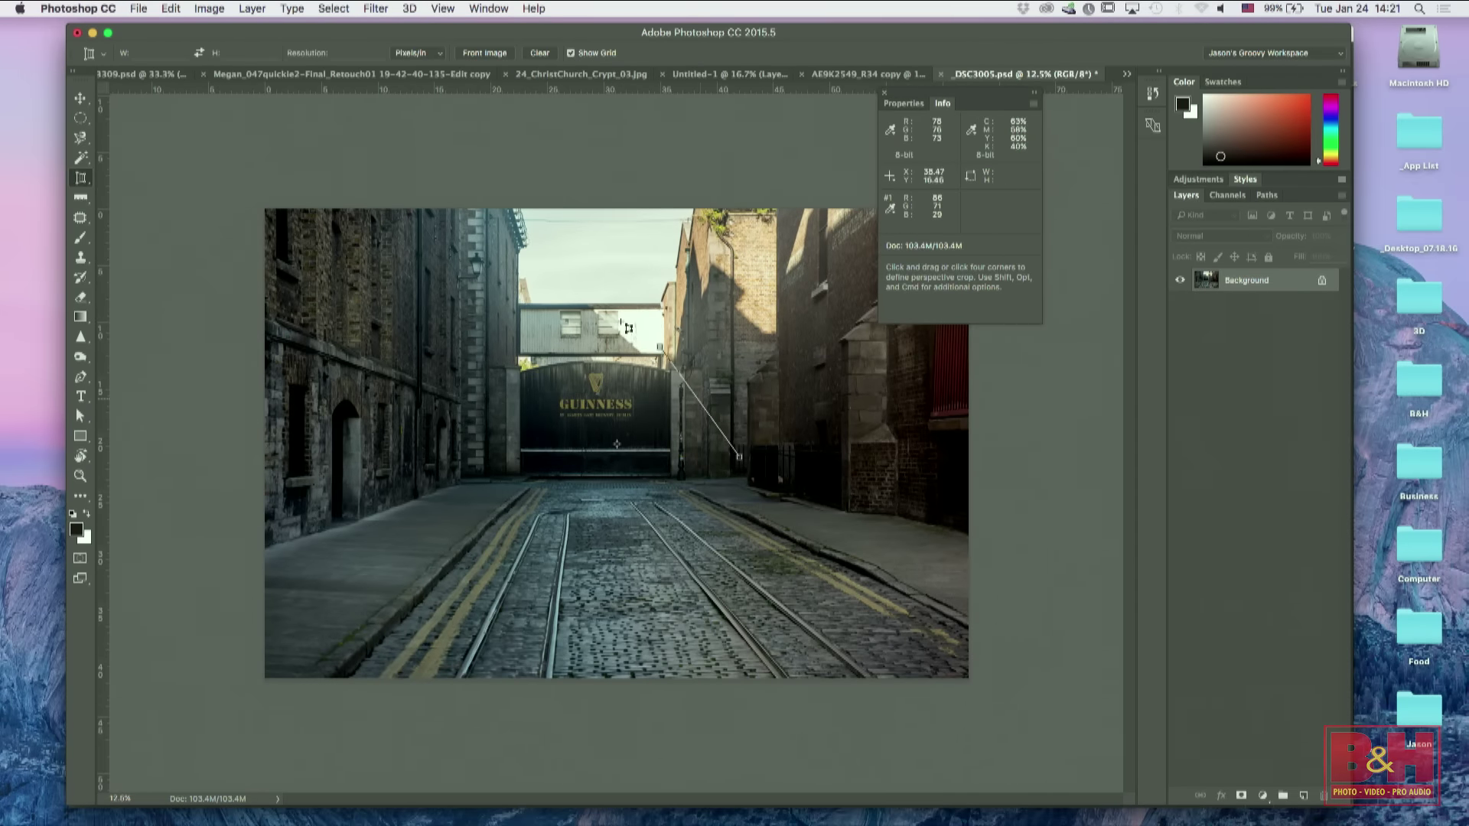
pyautogui.moveTo(80, 177); pyautogui.dragTo(142, 178)
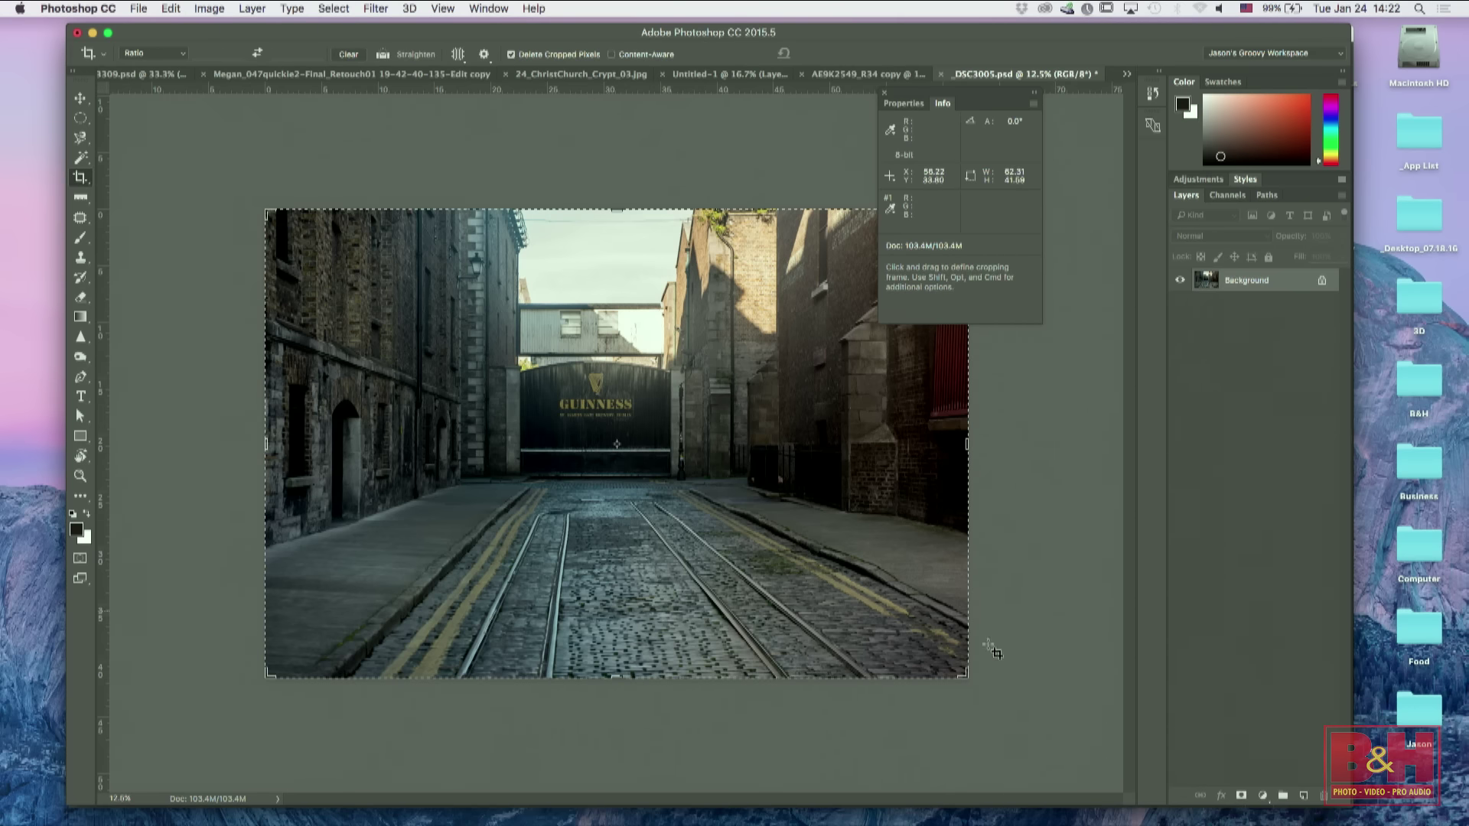
pyautogui.moveTo(987, 698); pyautogui.dragTo(950, 720)
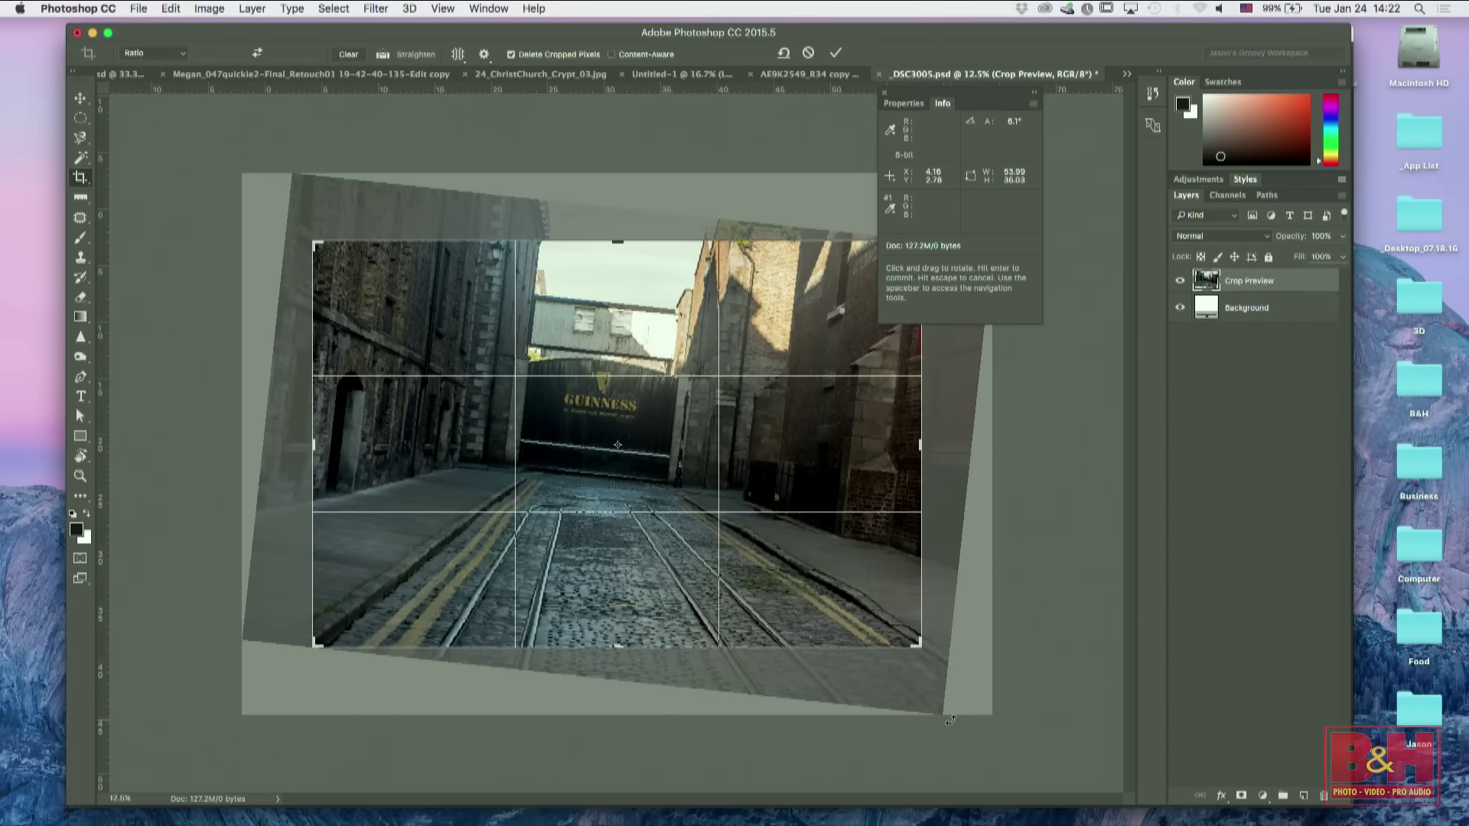
pyautogui.click(835, 52)
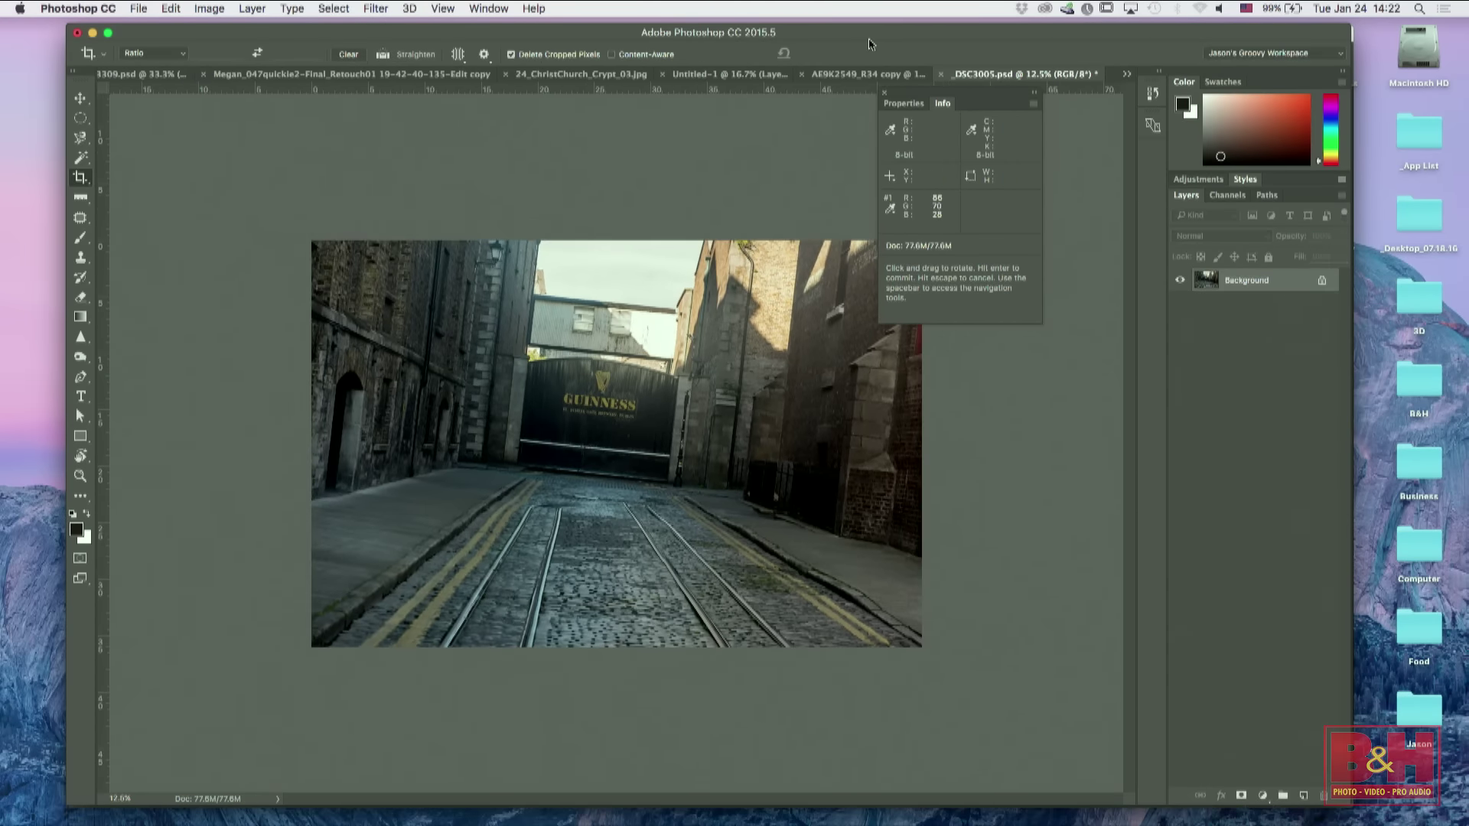
# Step: Measure the tilted roof edge of the corrugated building above the gate with the Ruler tool, from one end to the other
pyautogui.press('super+equal')
pyautogui.moveTo(590, 421); pyautogui.dragTo(551, 543)
pyautogui.scroll(-2, 551, 545)
pyautogui.hscroll(2, 551, 545)
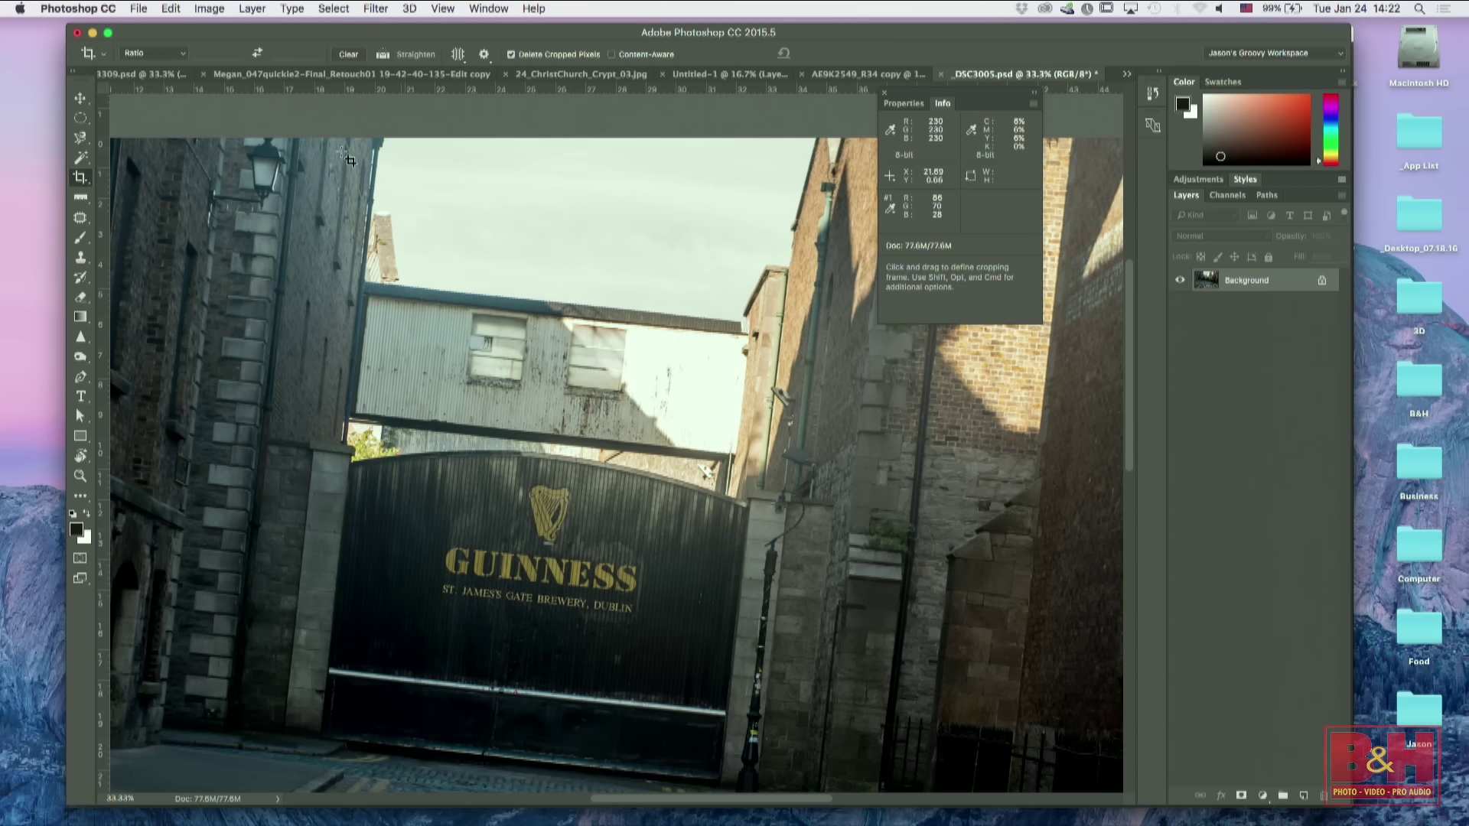
pyautogui.click(80, 198)
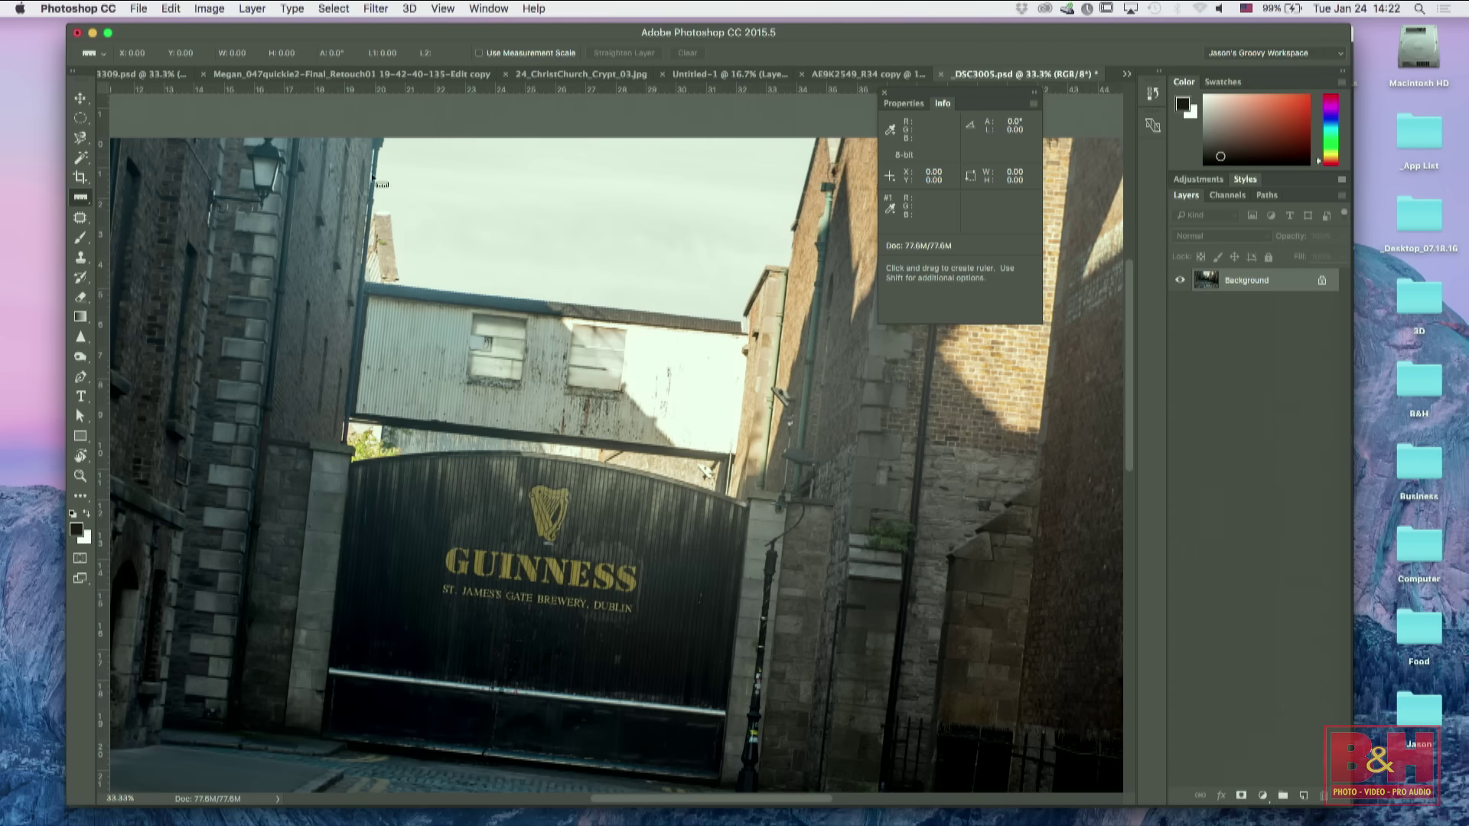
pyautogui.moveTo(366, 288); pyautogui.dragTo(749, 325)
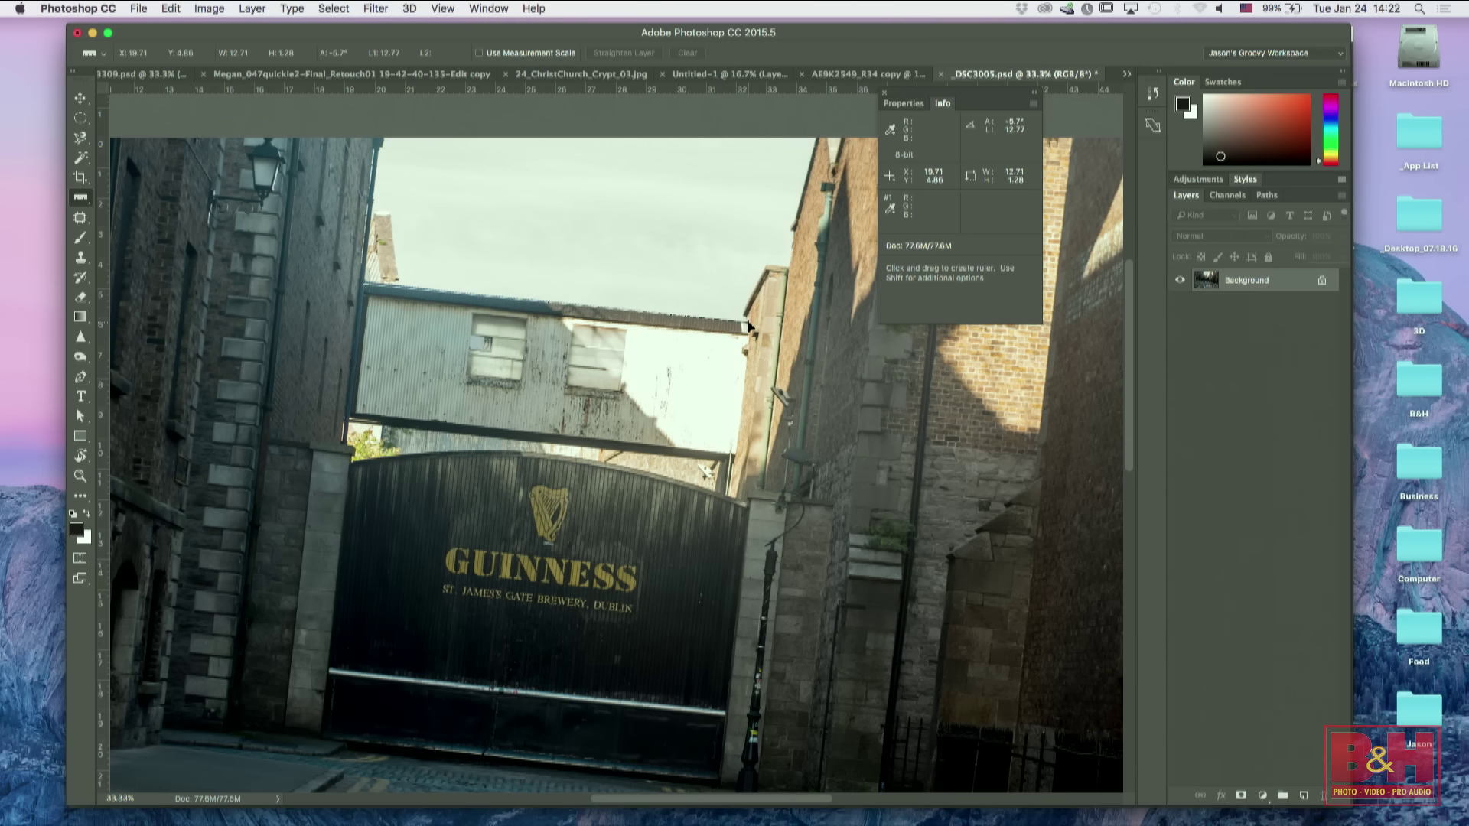
pyautogui.moveTo(749, 325); pyautogui.dragTo(749, 326)
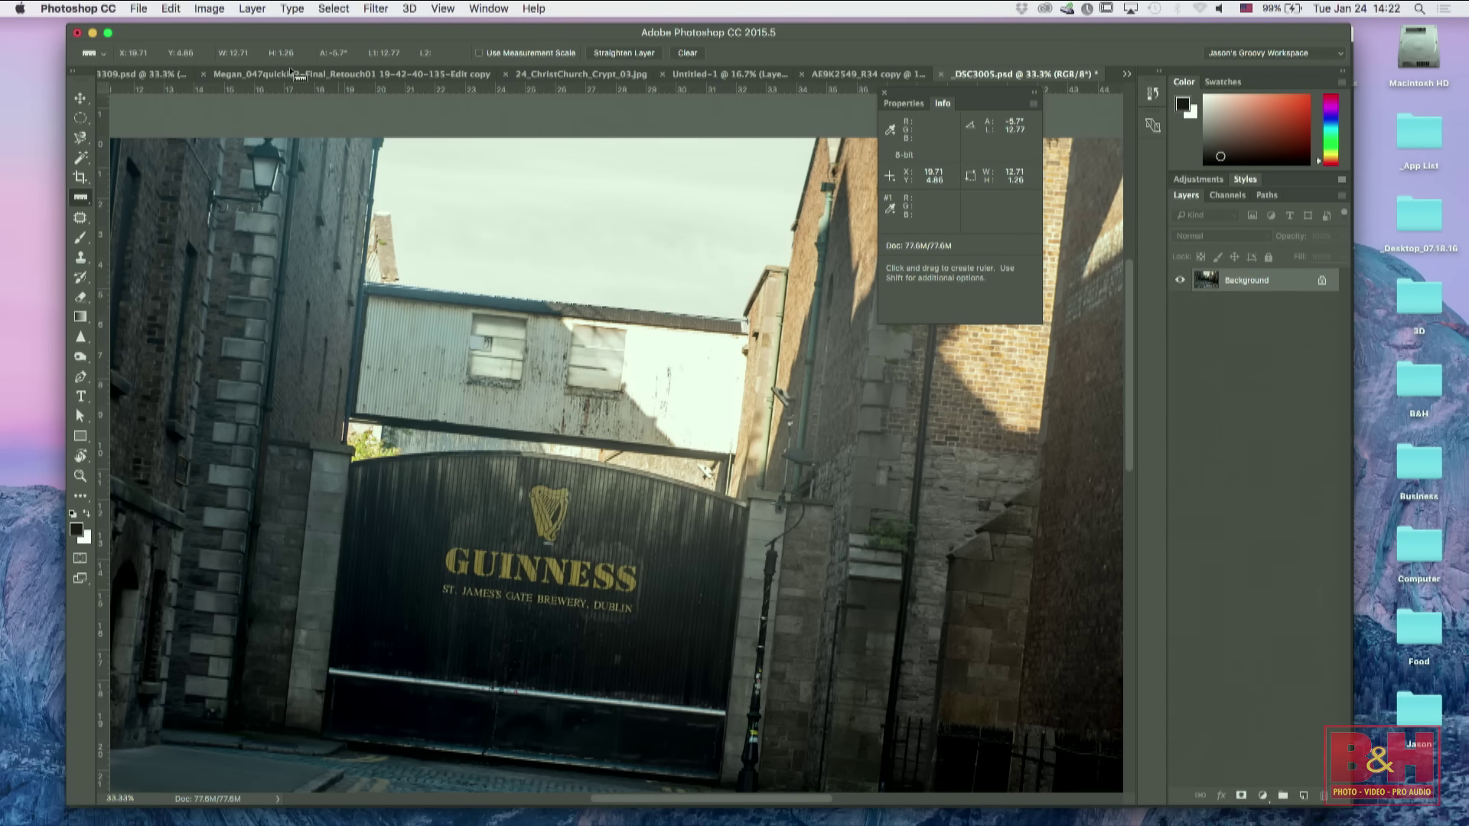
# Step: Rotate the canvas counter clockwise by the arbitrary angle taken from the ruler line along the roof edge
pyautogui.click(215, 14)
pyautogui.moveTo(306, 156)
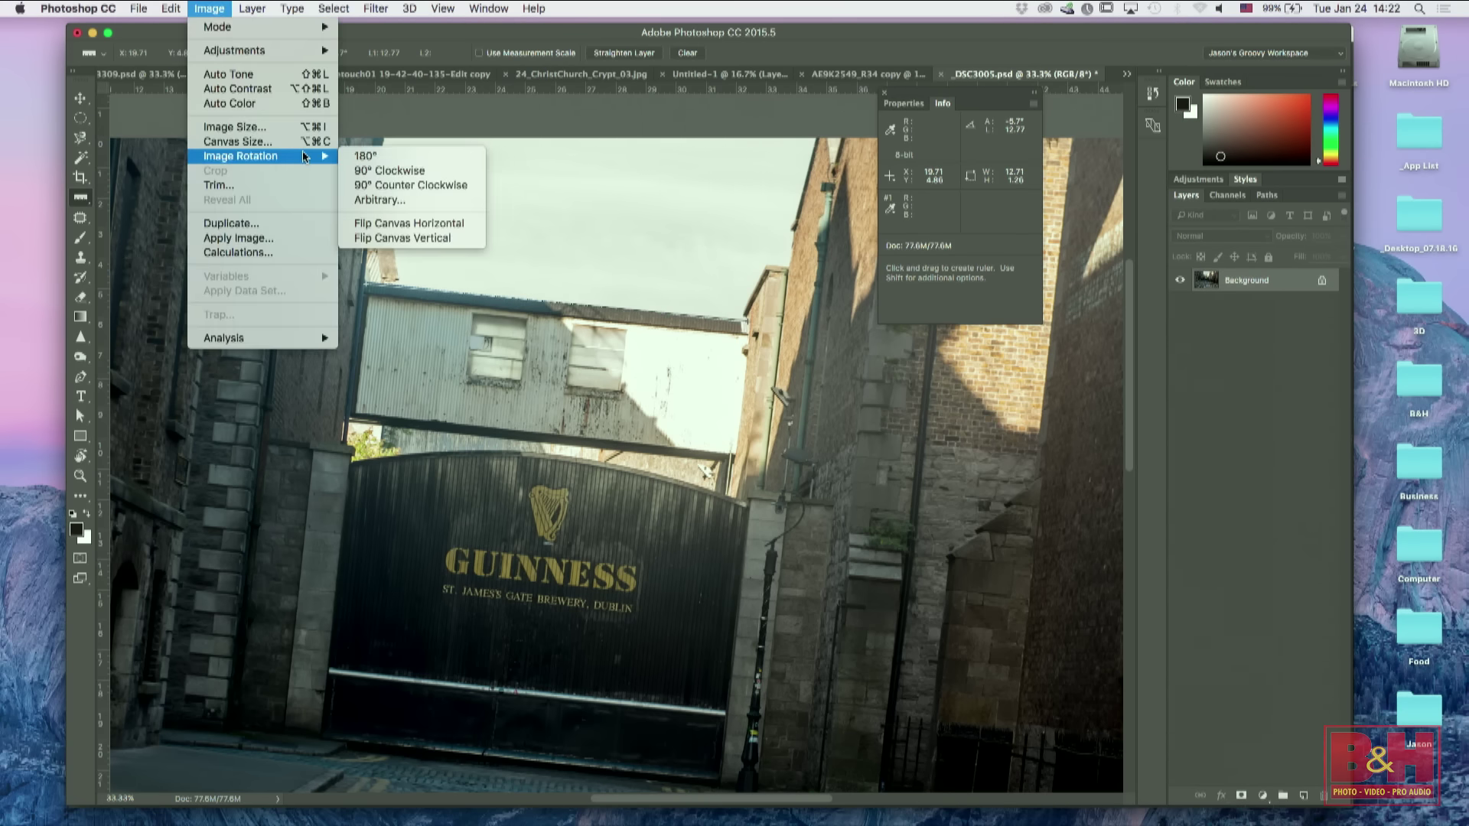
pyautogui.click(399, 200)
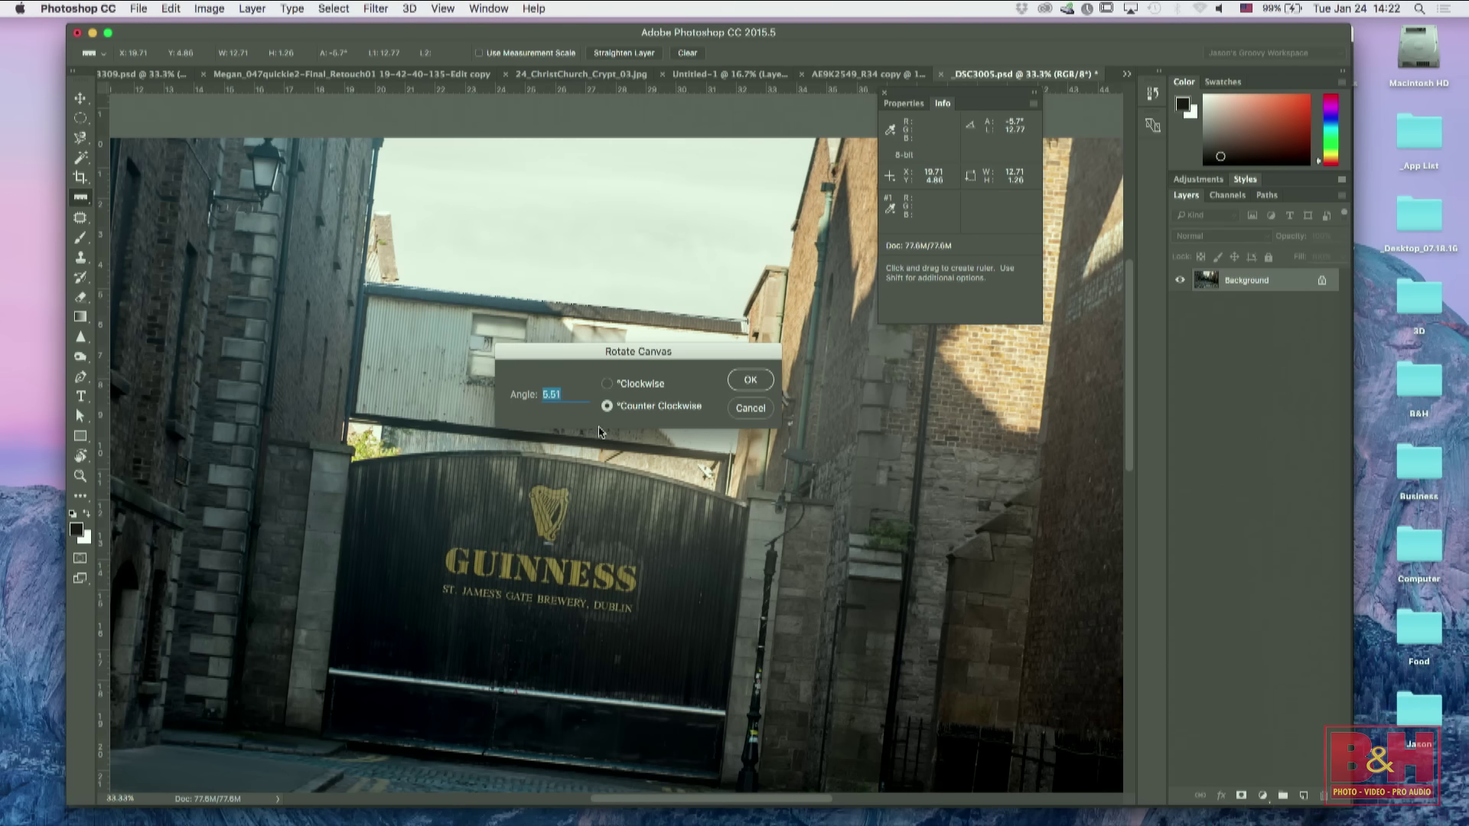
pyautogui.click(750, 380)
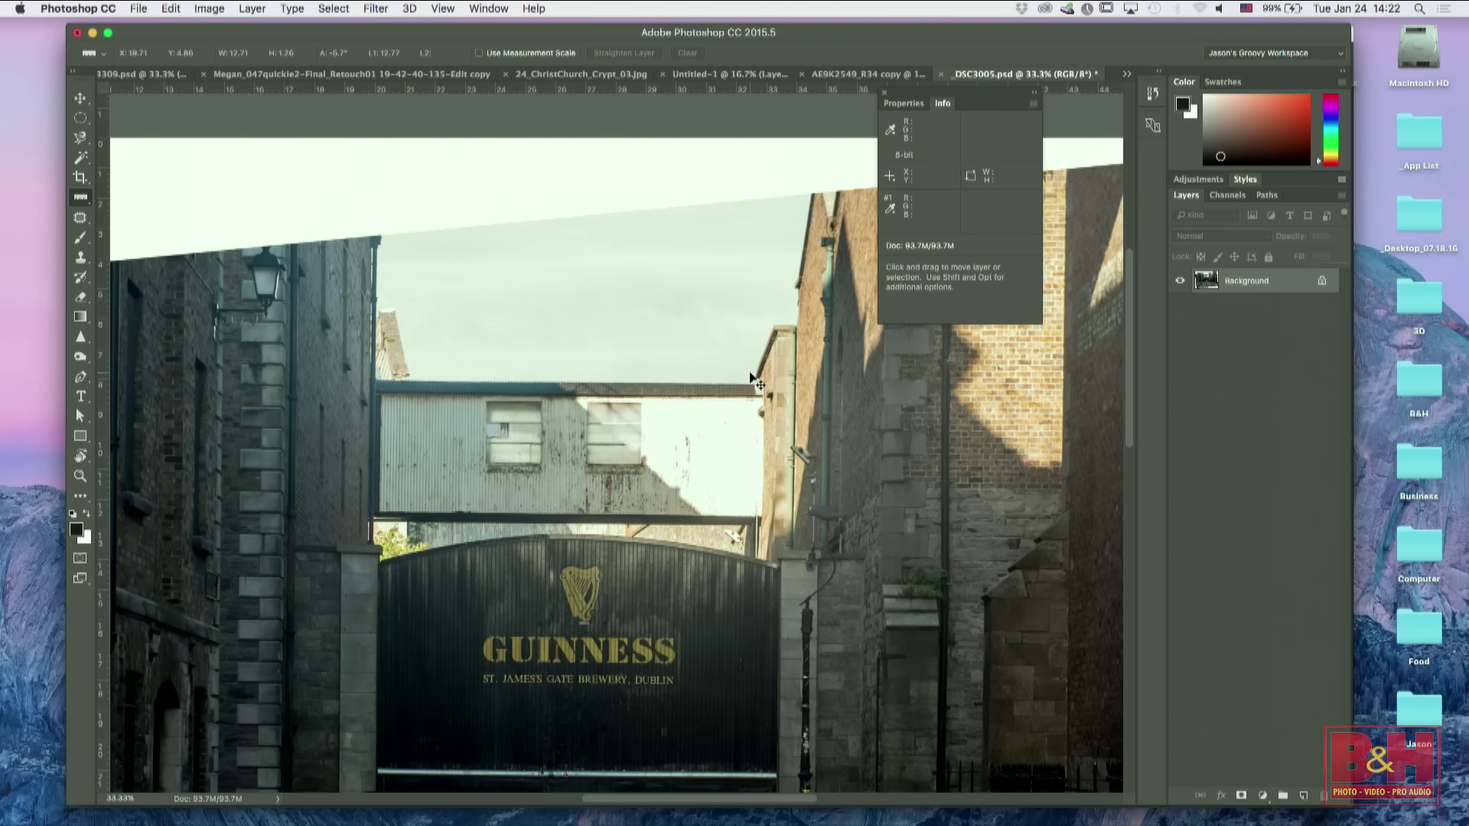
pyautogui.press('super+minus')
pyautogui.press('super+minus')
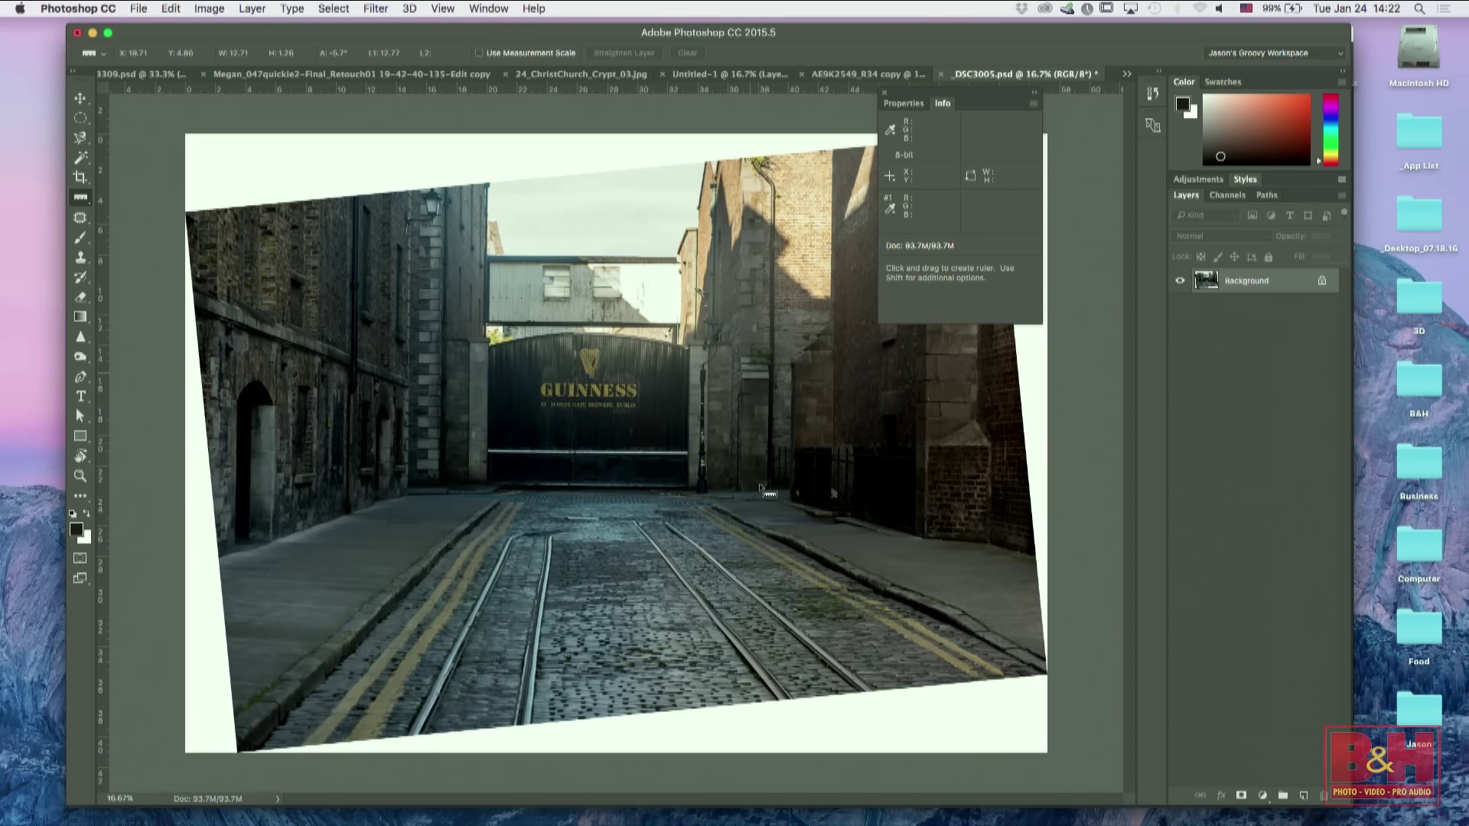
# Step: Try cropping the white areas at the photo's top and bottom, and undo the crop and the canvas rotation
pyautogui.press('c')
pyautogui.moveTo(617, 137); pyautogui.dragTo(610, 173)
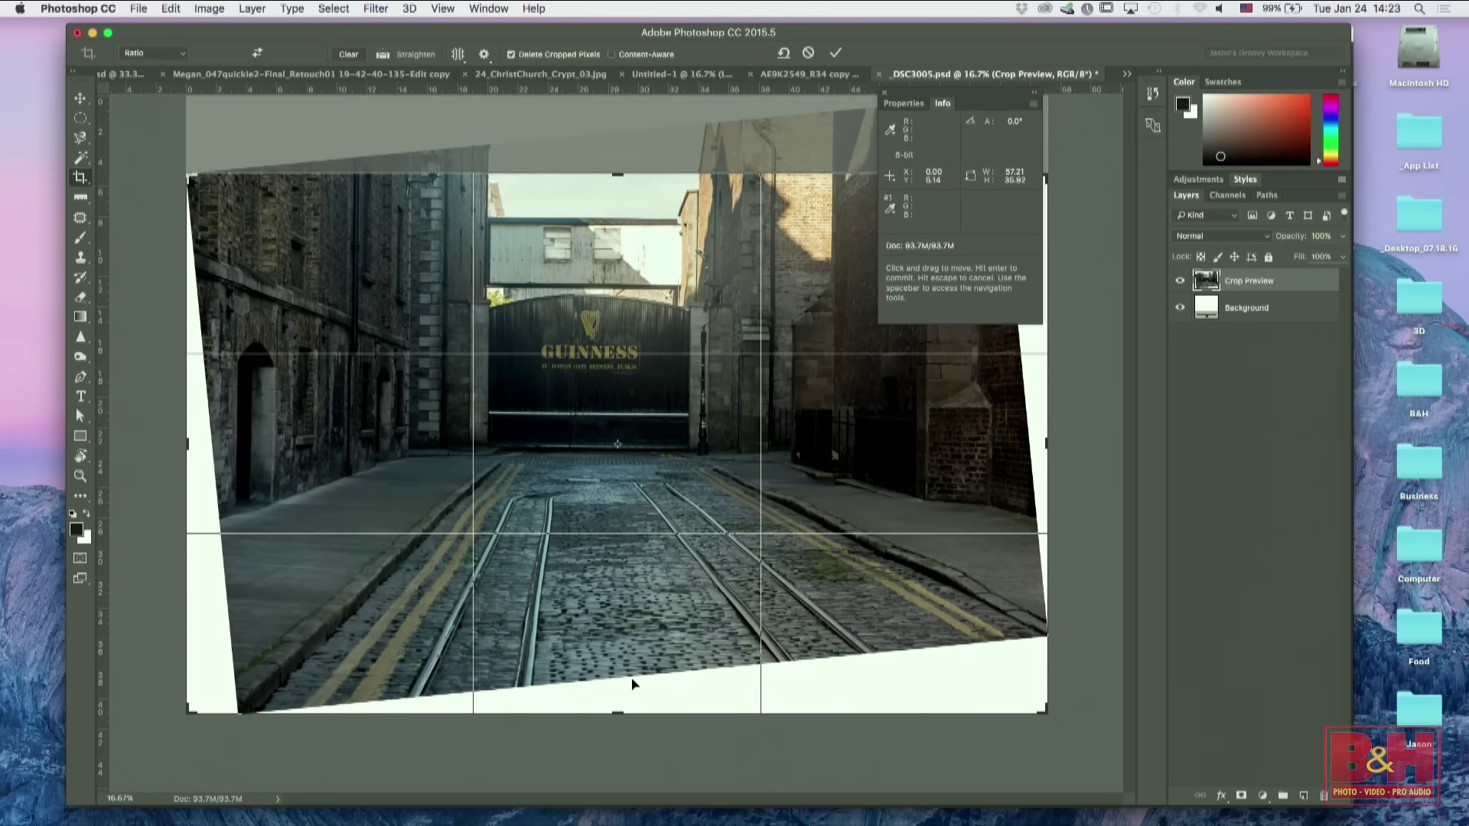
pyautogui.moveTo(622, 708); pyautogui.dragTo(624, 655)
pyautogui.press('super+z')
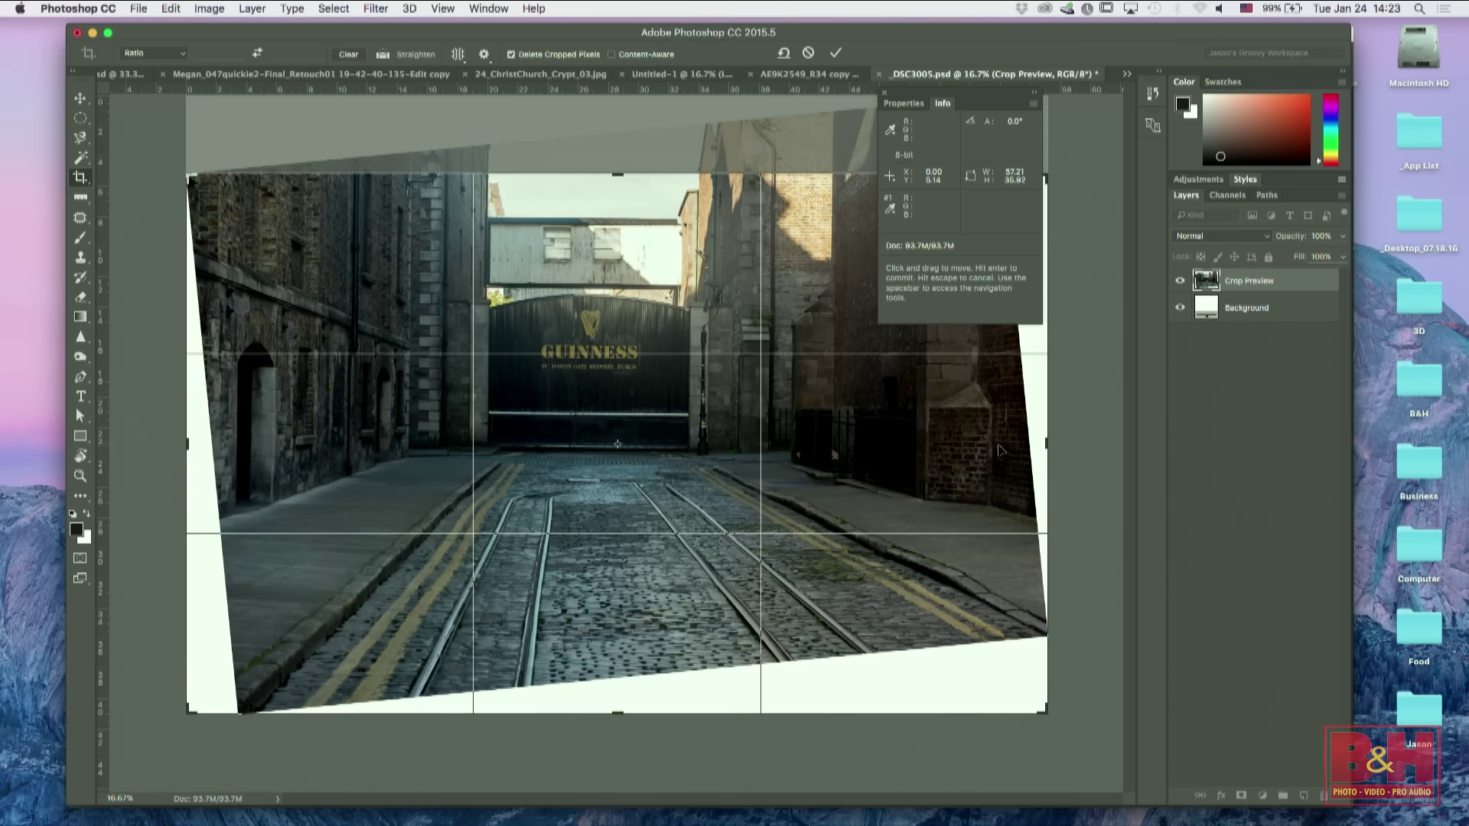
pyautogui.press('Return')
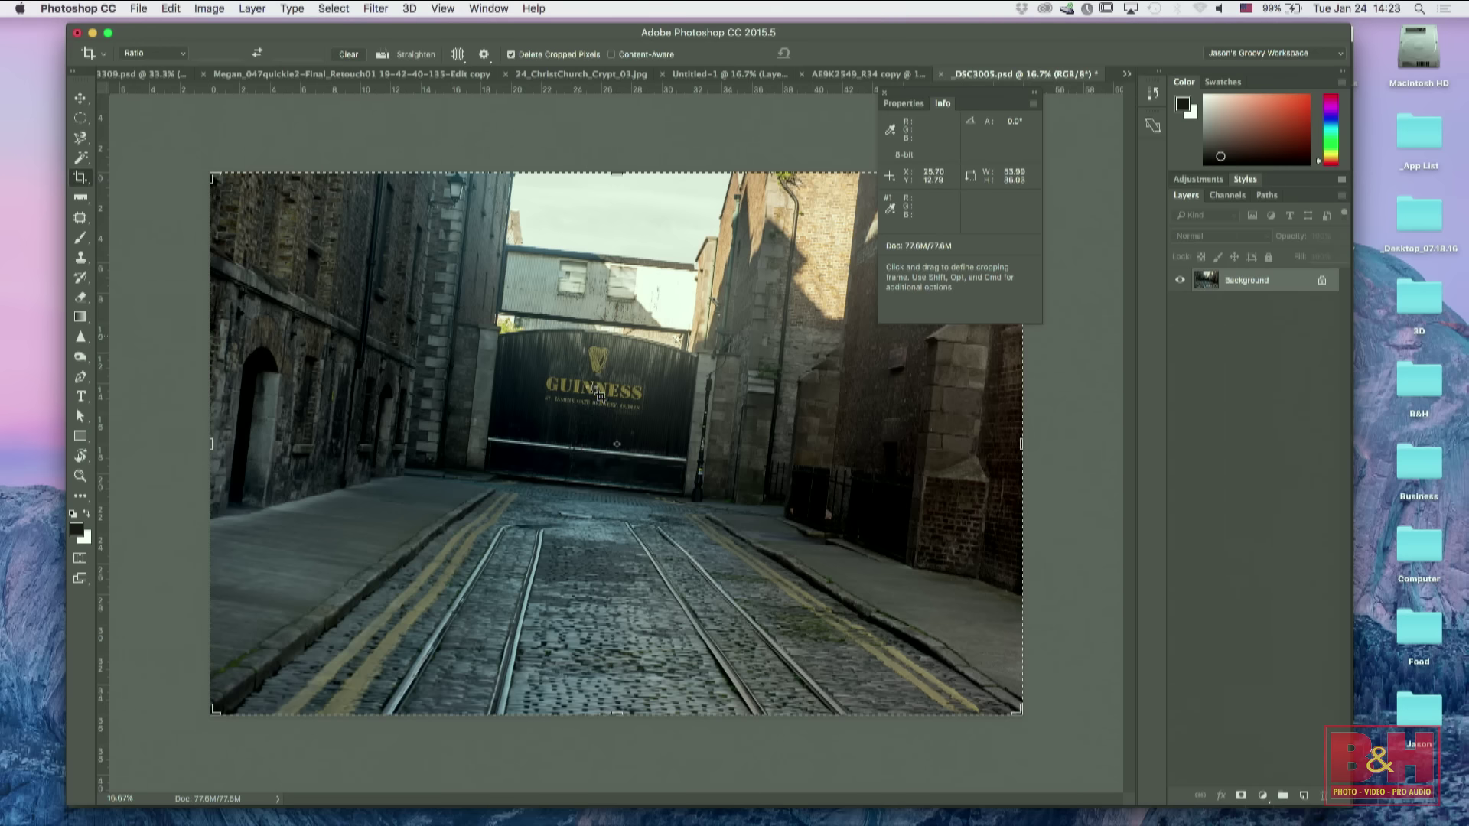
# Step: Measure the gate's vertical centre seam with the Ruler tool, from the arched top edge down past the metal bar
pyautogui.press('super+equal')
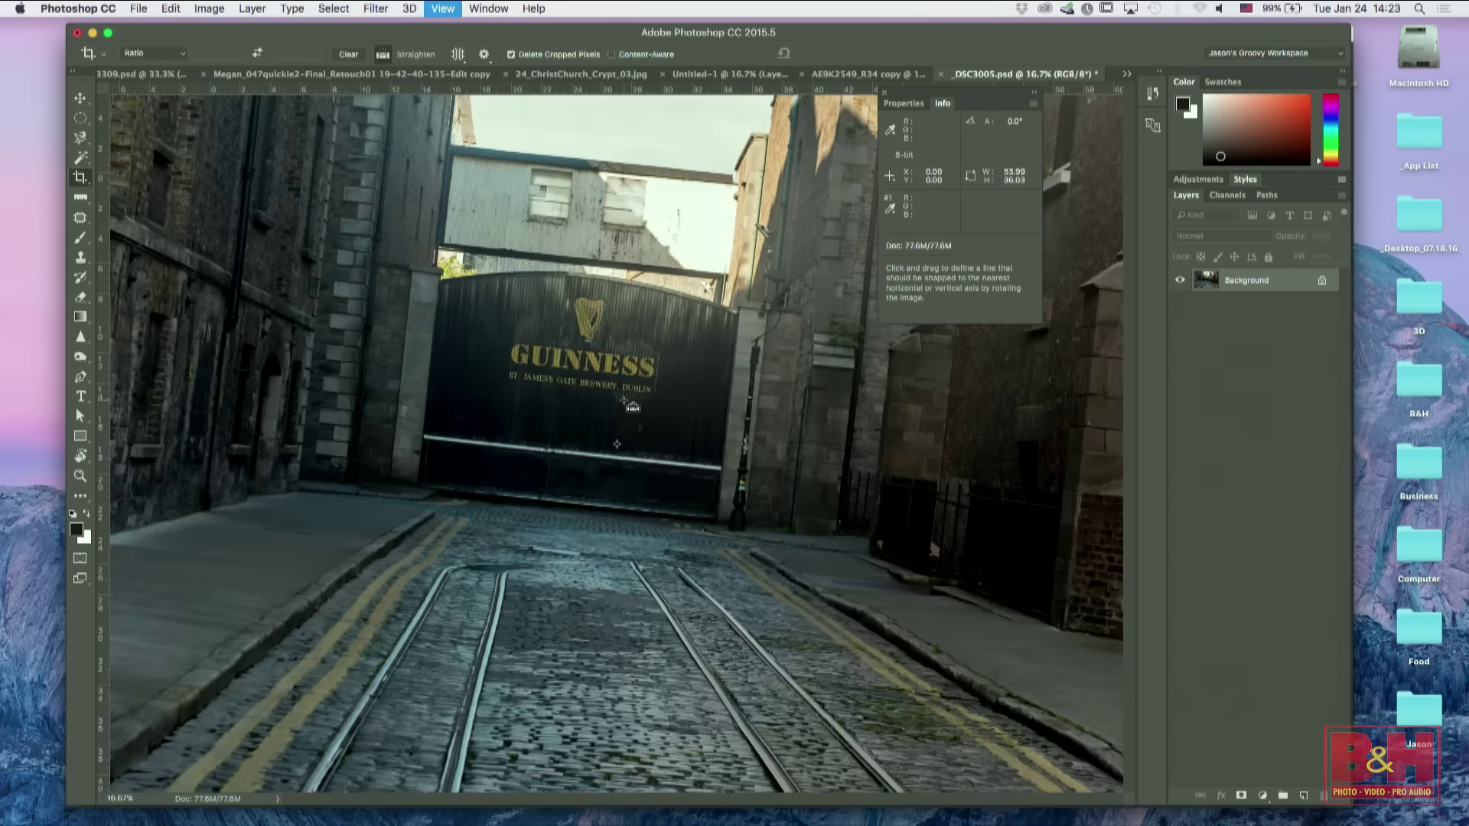
pyautogui.press('super+equal')
pyautogui.press('super+equal')
pyautogui.moveTo(563, 377); pyautogui.dragTo(640, 505)
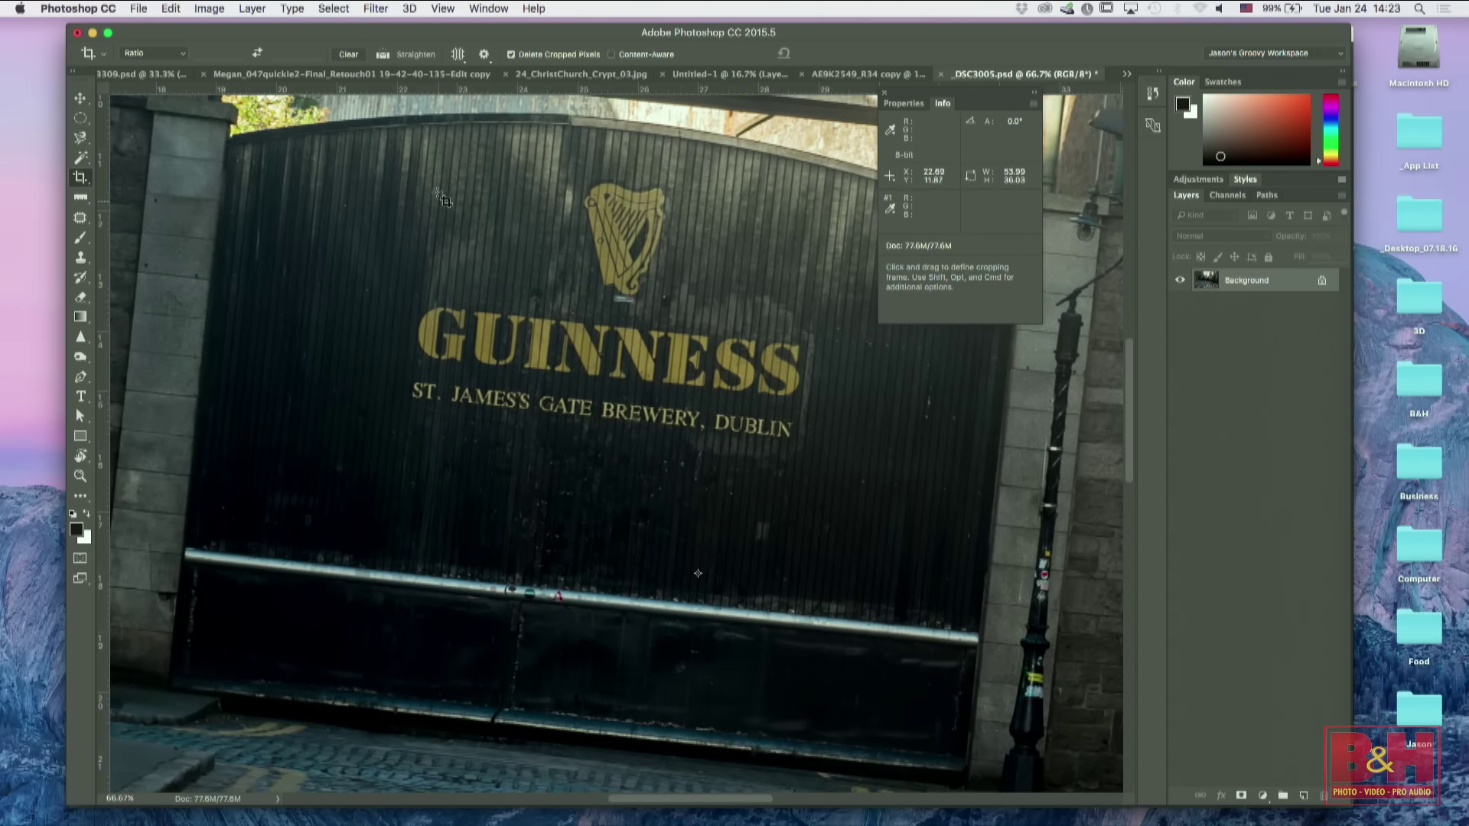
pyautogui.click(80, 197)
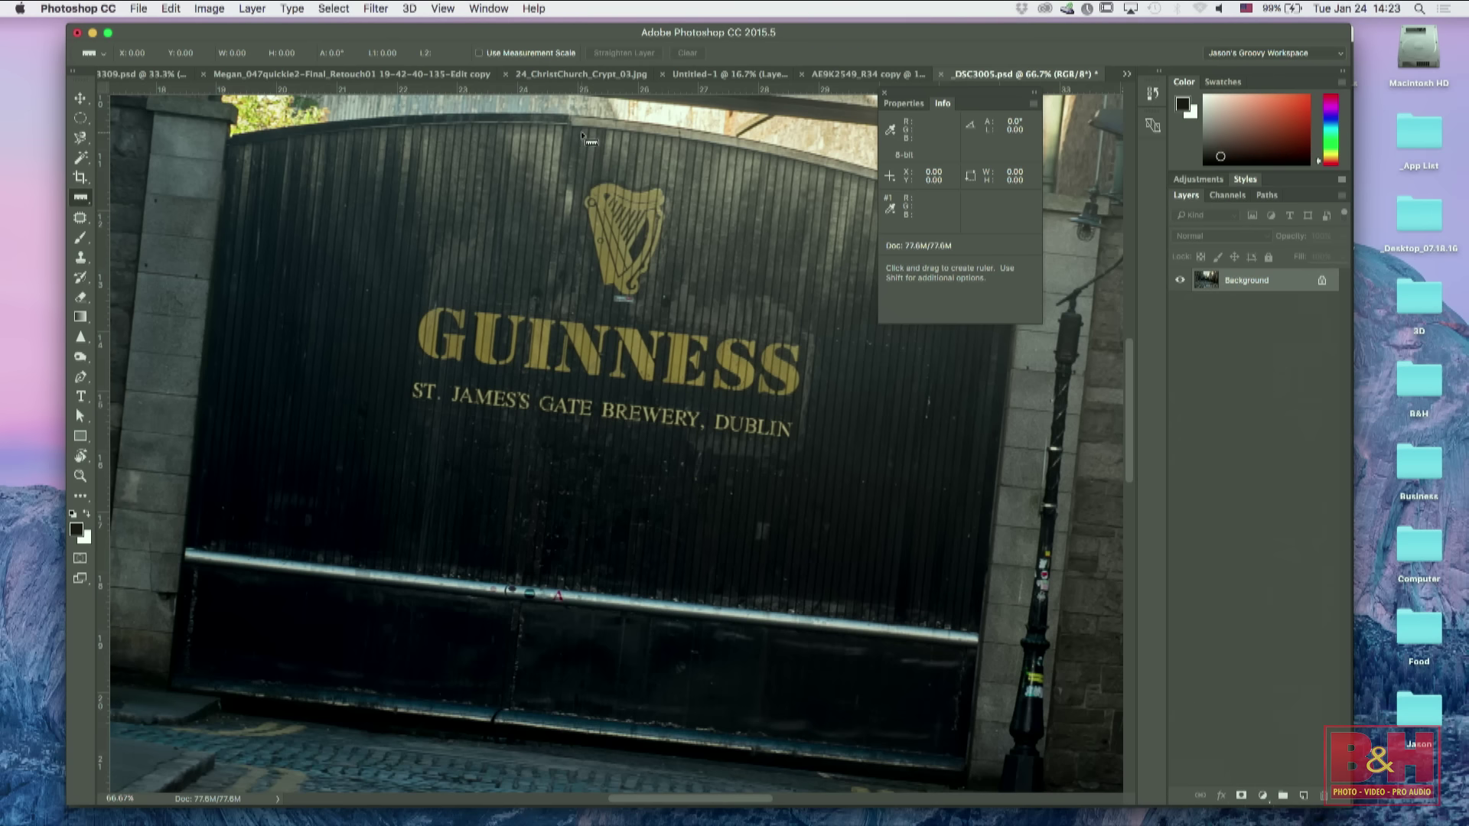
pyautogui.moveTo(581, 135); pyautogui.dragTo(520, 687)
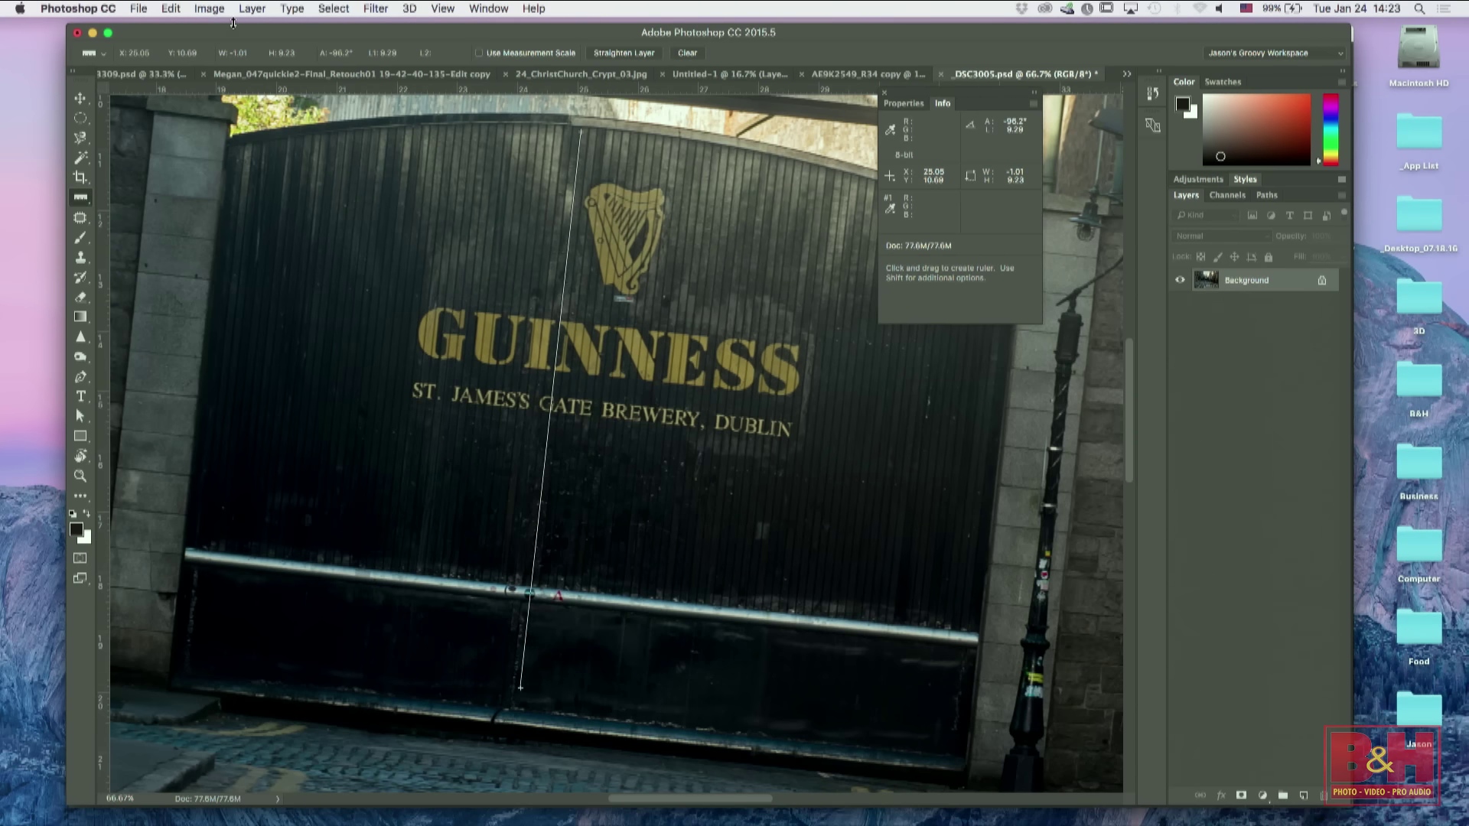
# Step: Rotate the canvas 6.23° counter clockwise, using the arbitrary angle taken from the ruler line along the gate's seam
pyautogui.click(209, 9)
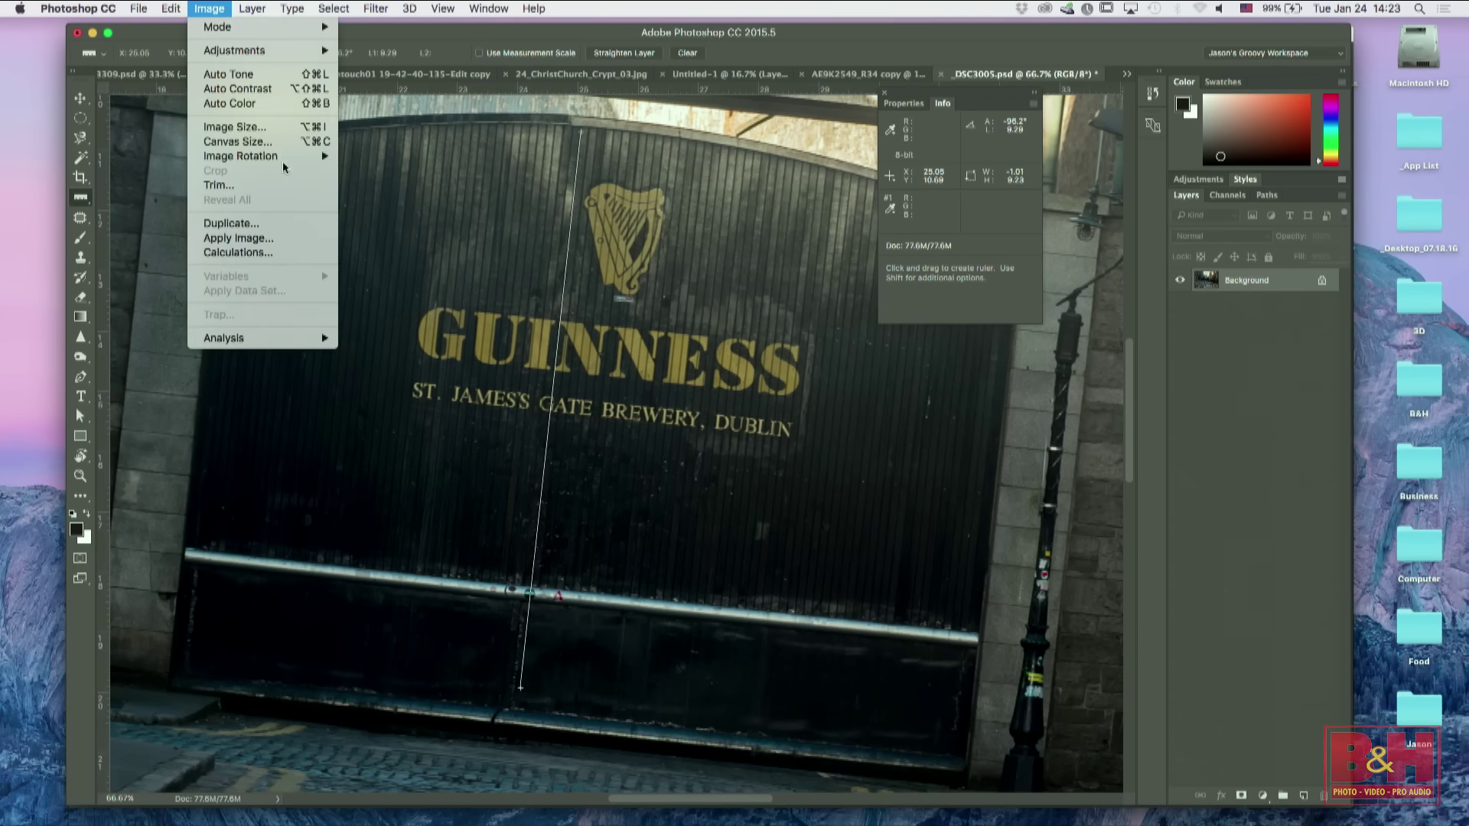
pyautogui.moveTo(297, 157)
pyautogui.click(457, 199)
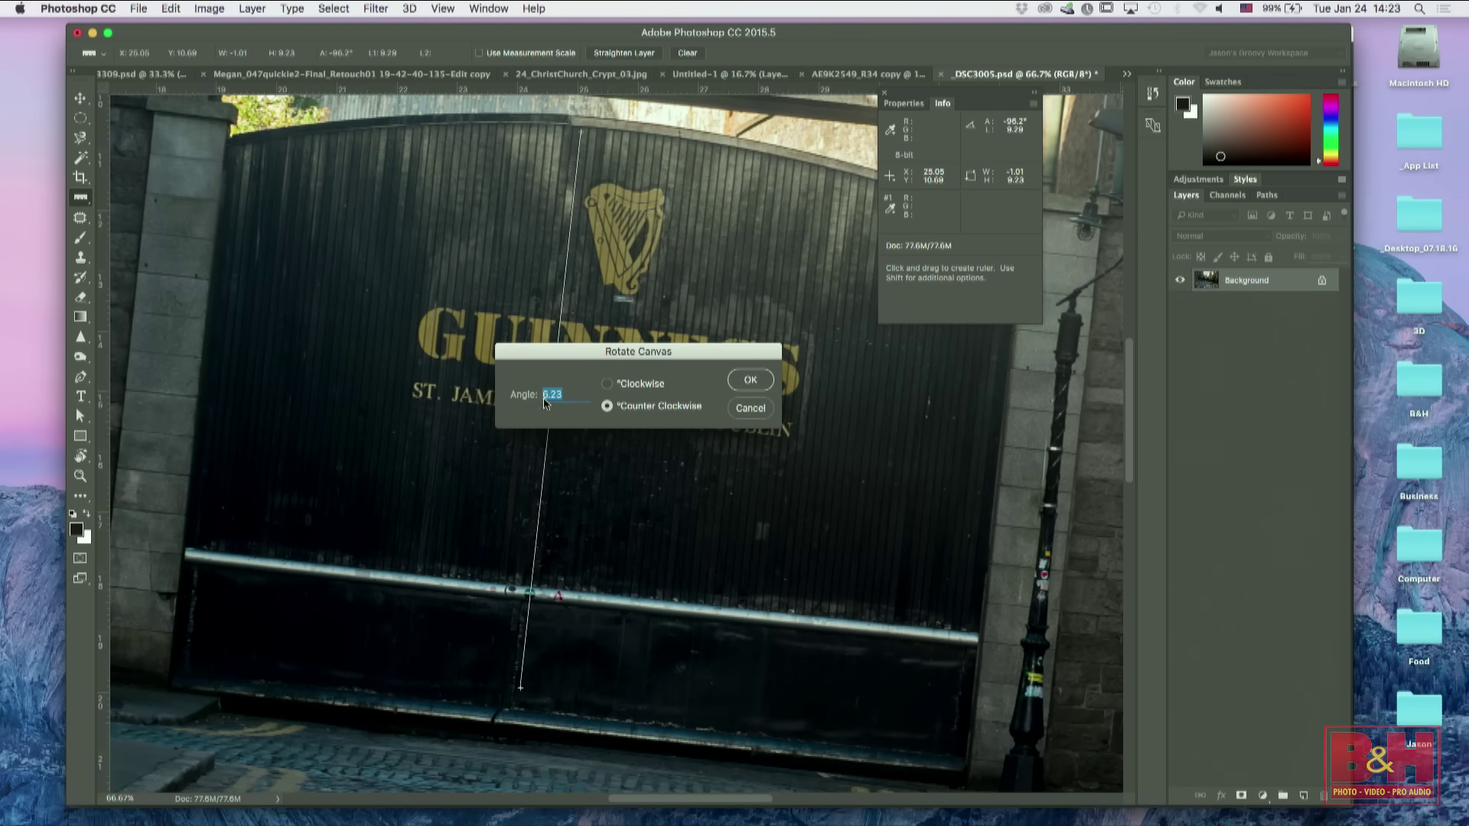
pyautogui.click(750, 380)
pyautogui.press('v')
pyautogui.press('super+minus')
pyautogui.press('super+minus')
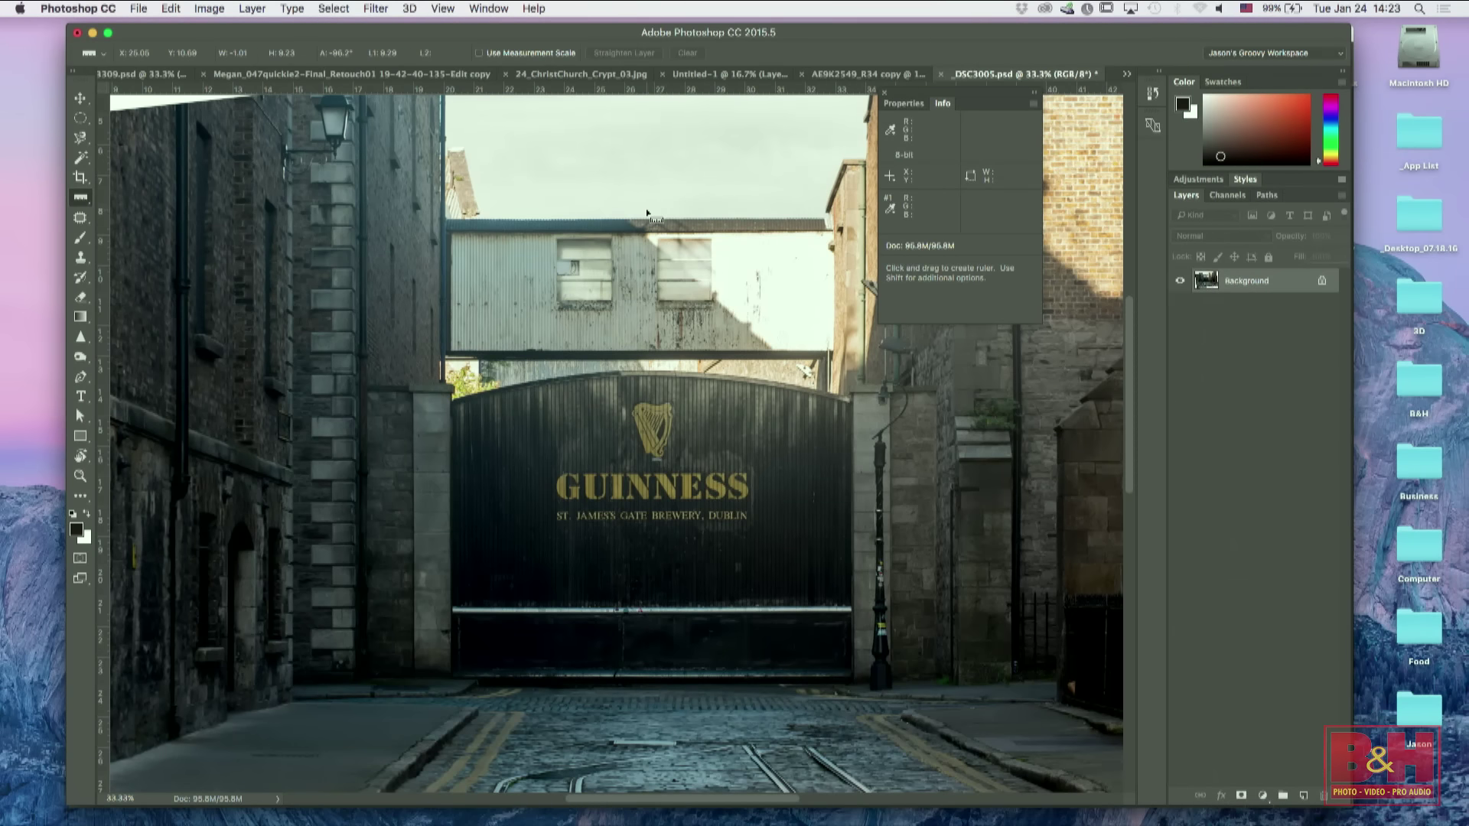
# Step: Undo the canvas rotation and close _DSC3005.psd without saving the changes
pyautogui.press('super+minus')
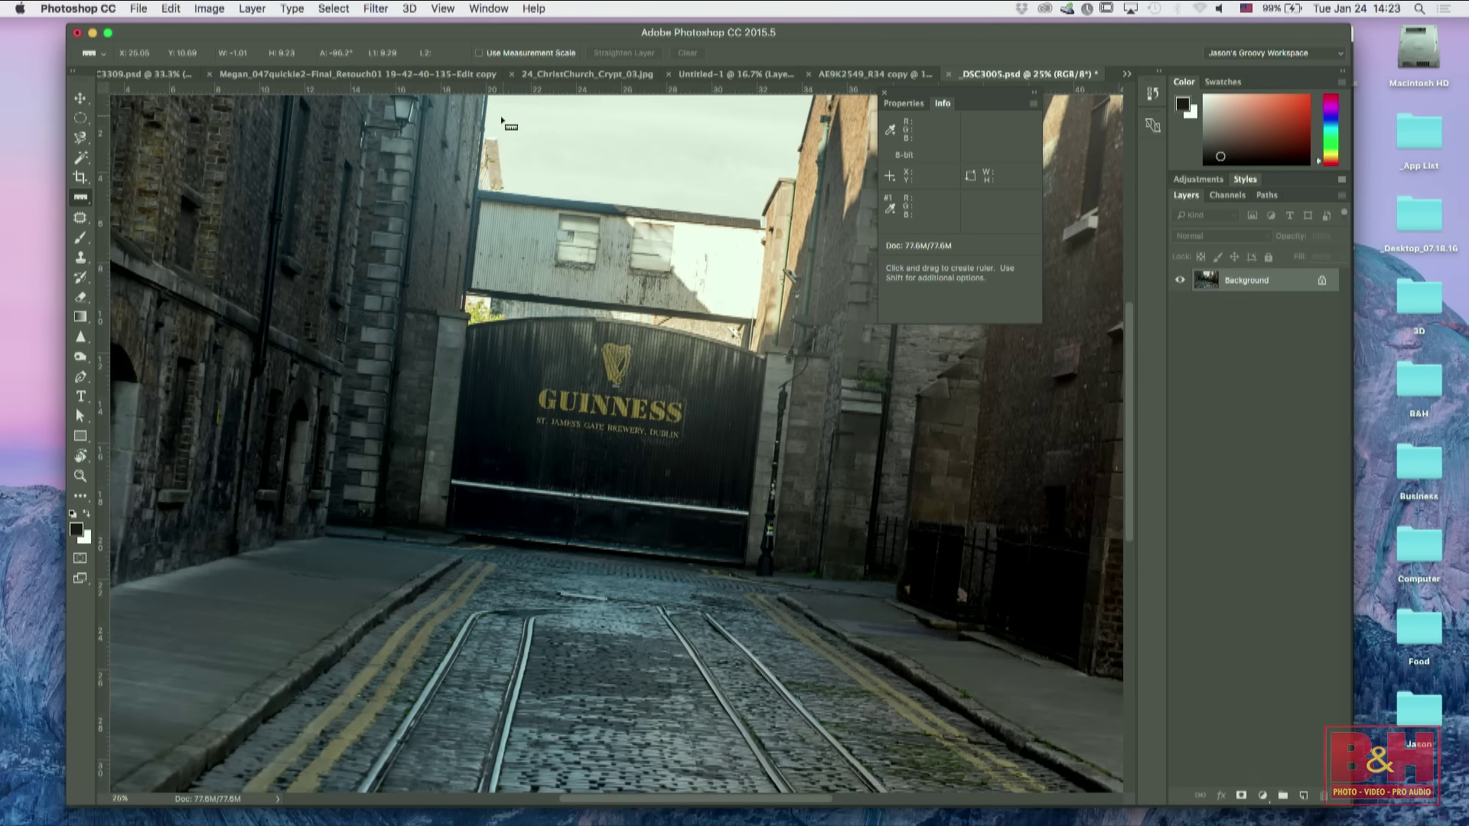
pyautogui.press('super+z')
pyautogui.press('super+z')
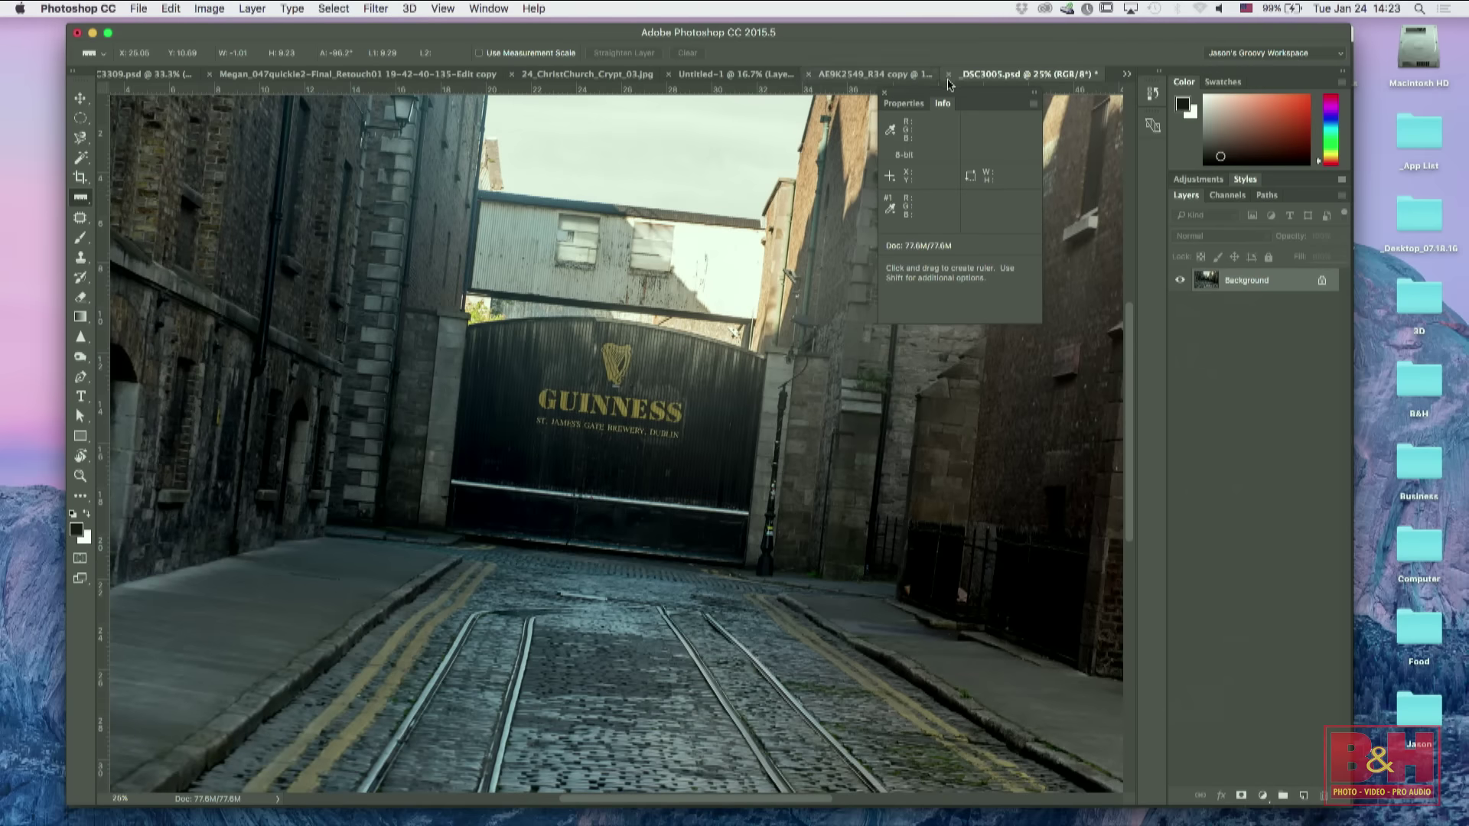
pyautogui.click(950, 77)
pyautogui.click(693, 287)
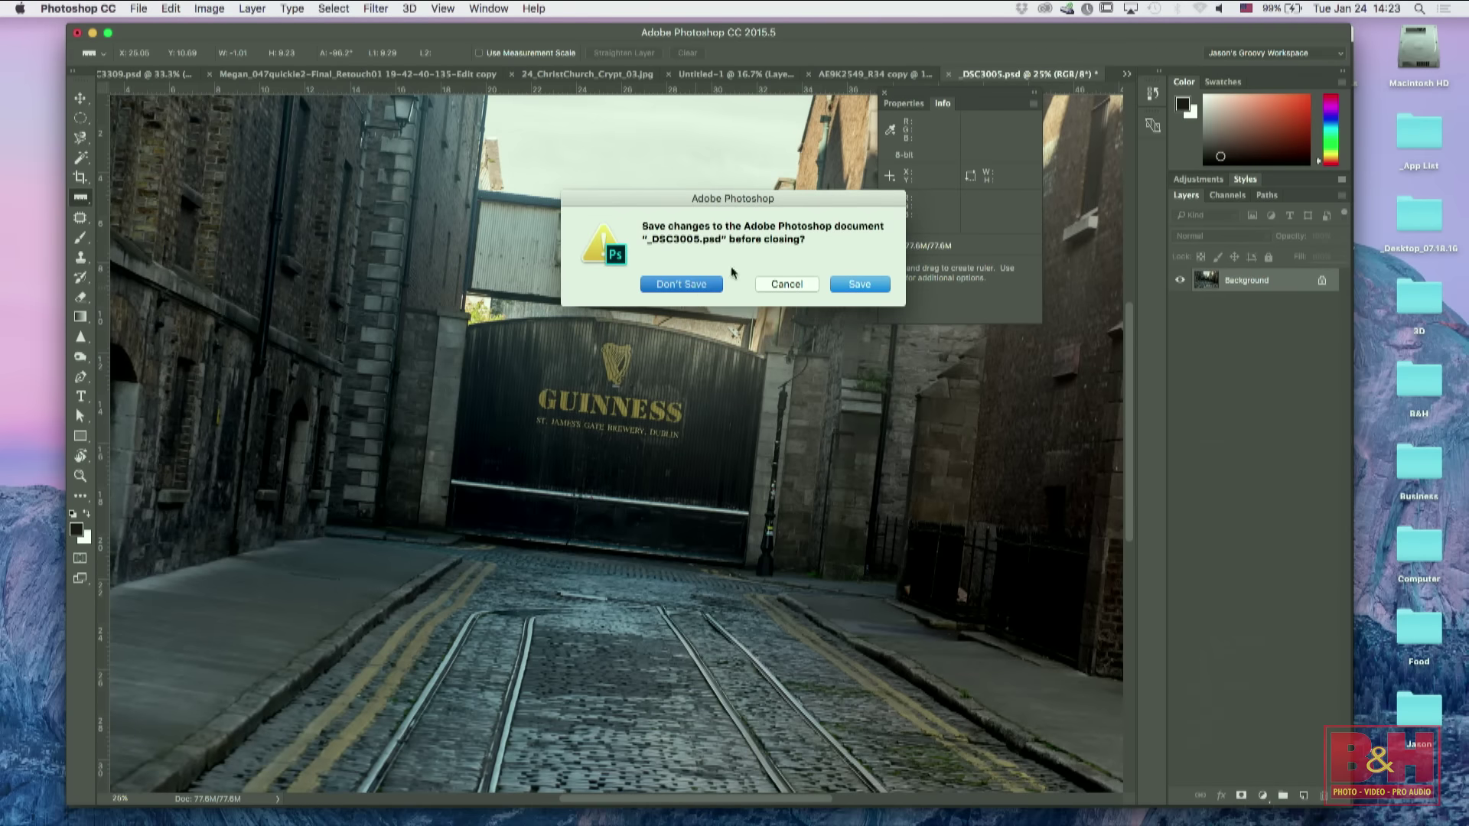
# Step: Activate the Patch tool and close AE9K2549_R34 copy, Untitled-1 and 24_ChristChurch_Crypt_03.jpg without saving their changes
pyautogui.click(80, 218)
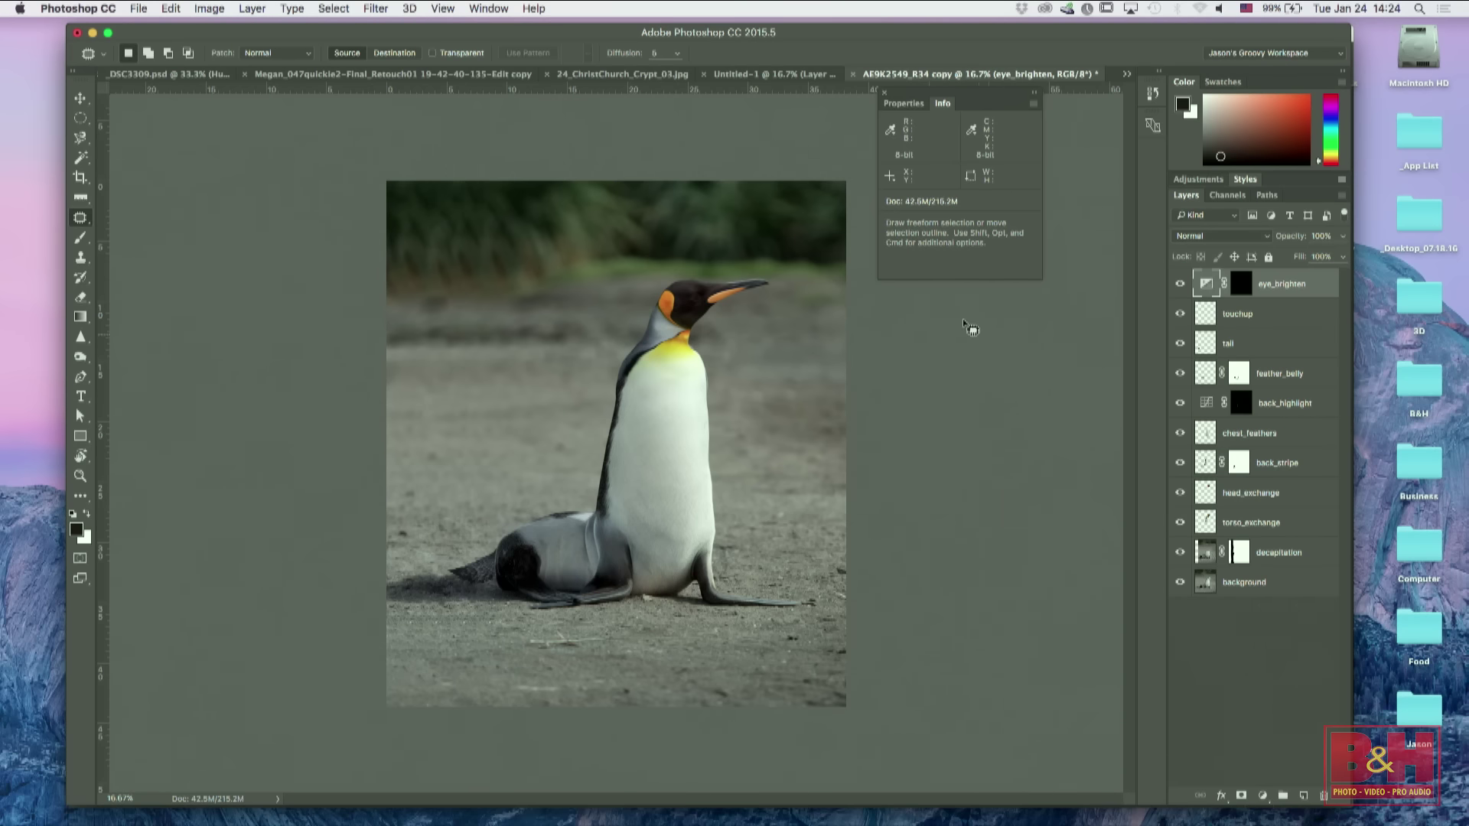
pyautogui.click(852, 74)
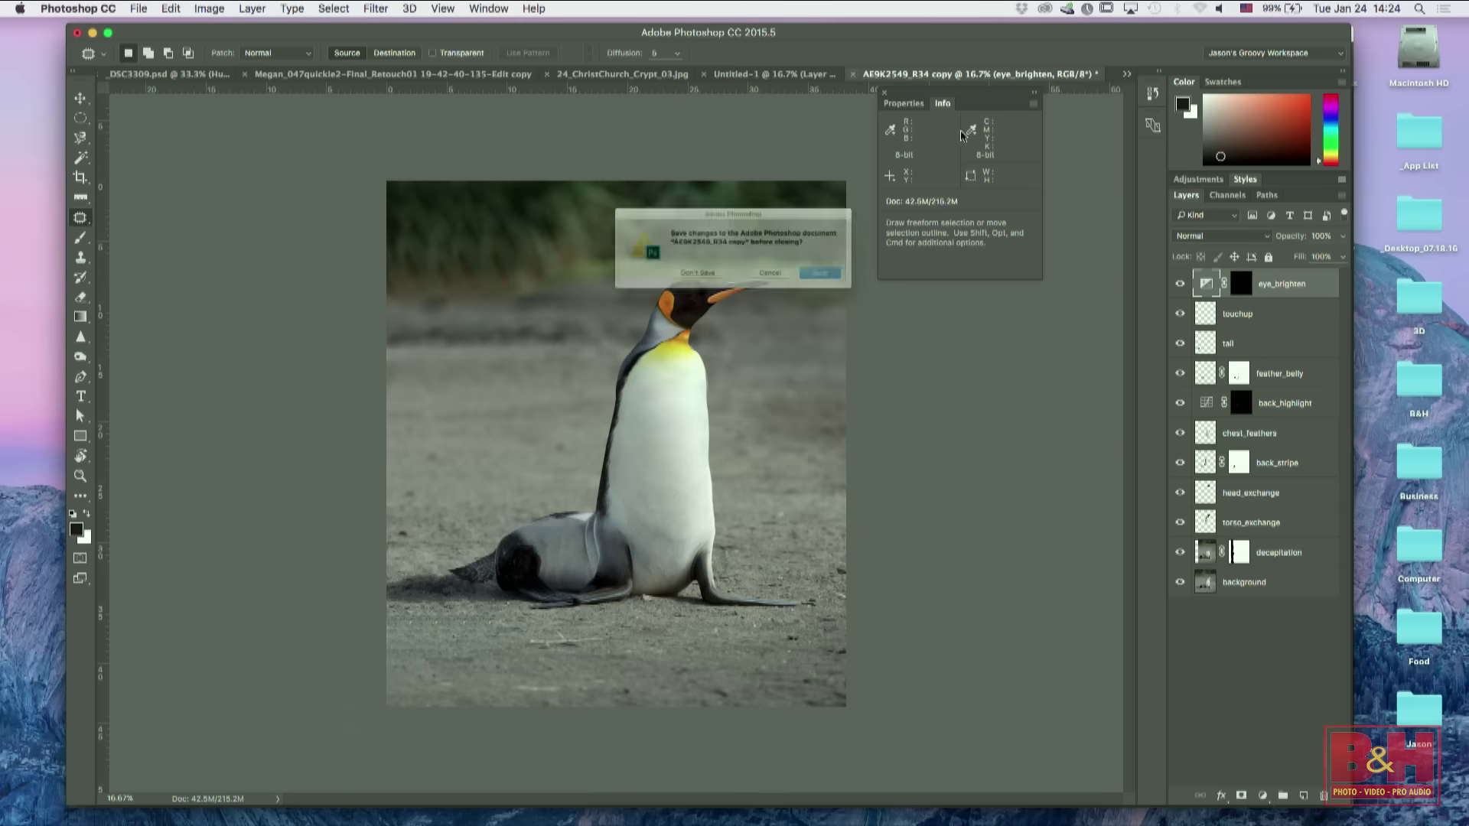
pyautogui.click(683, 292)
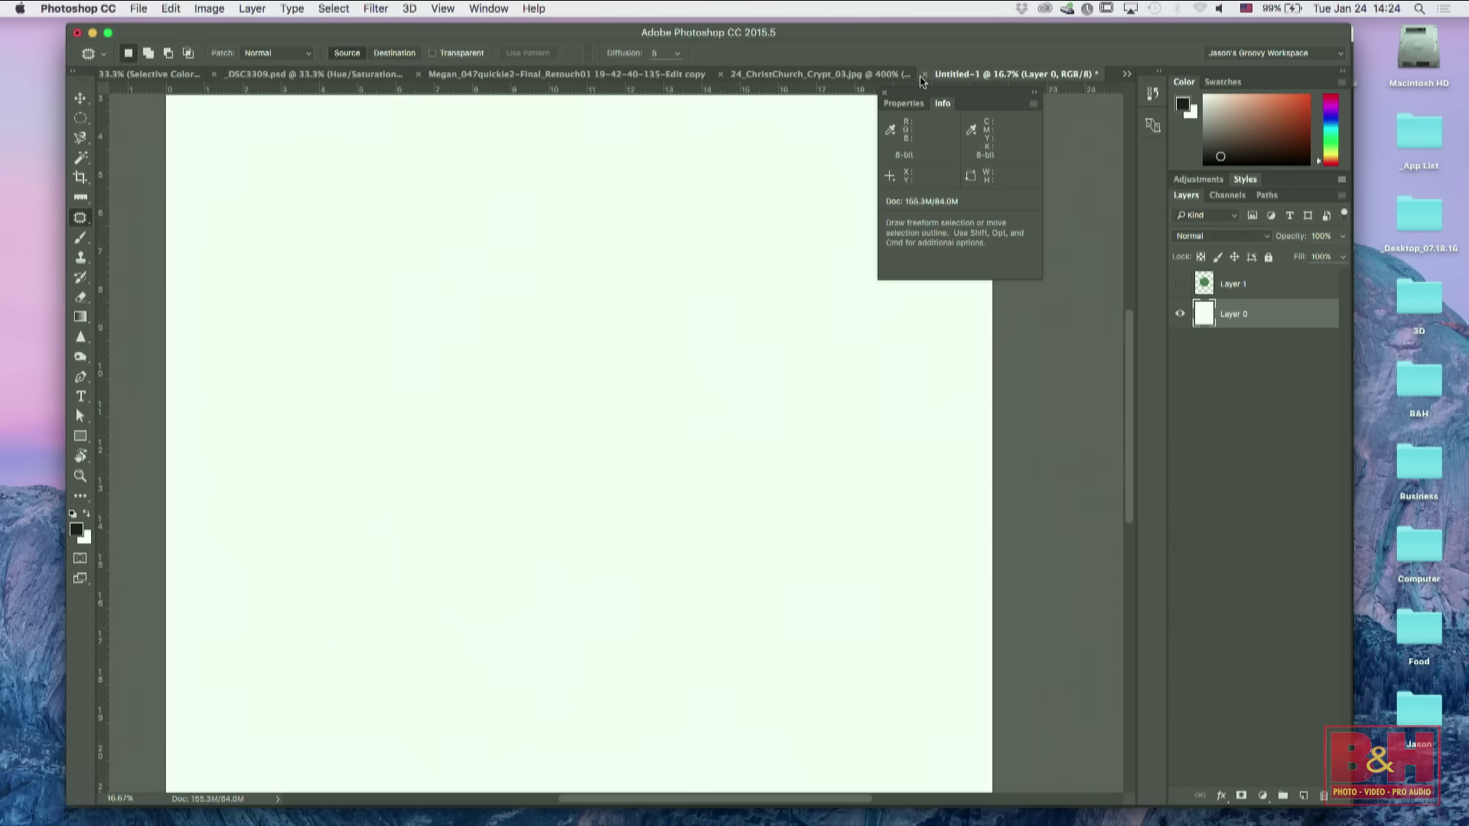
pyautogui.click(925, 74)
pyautogui.click(681, 289)
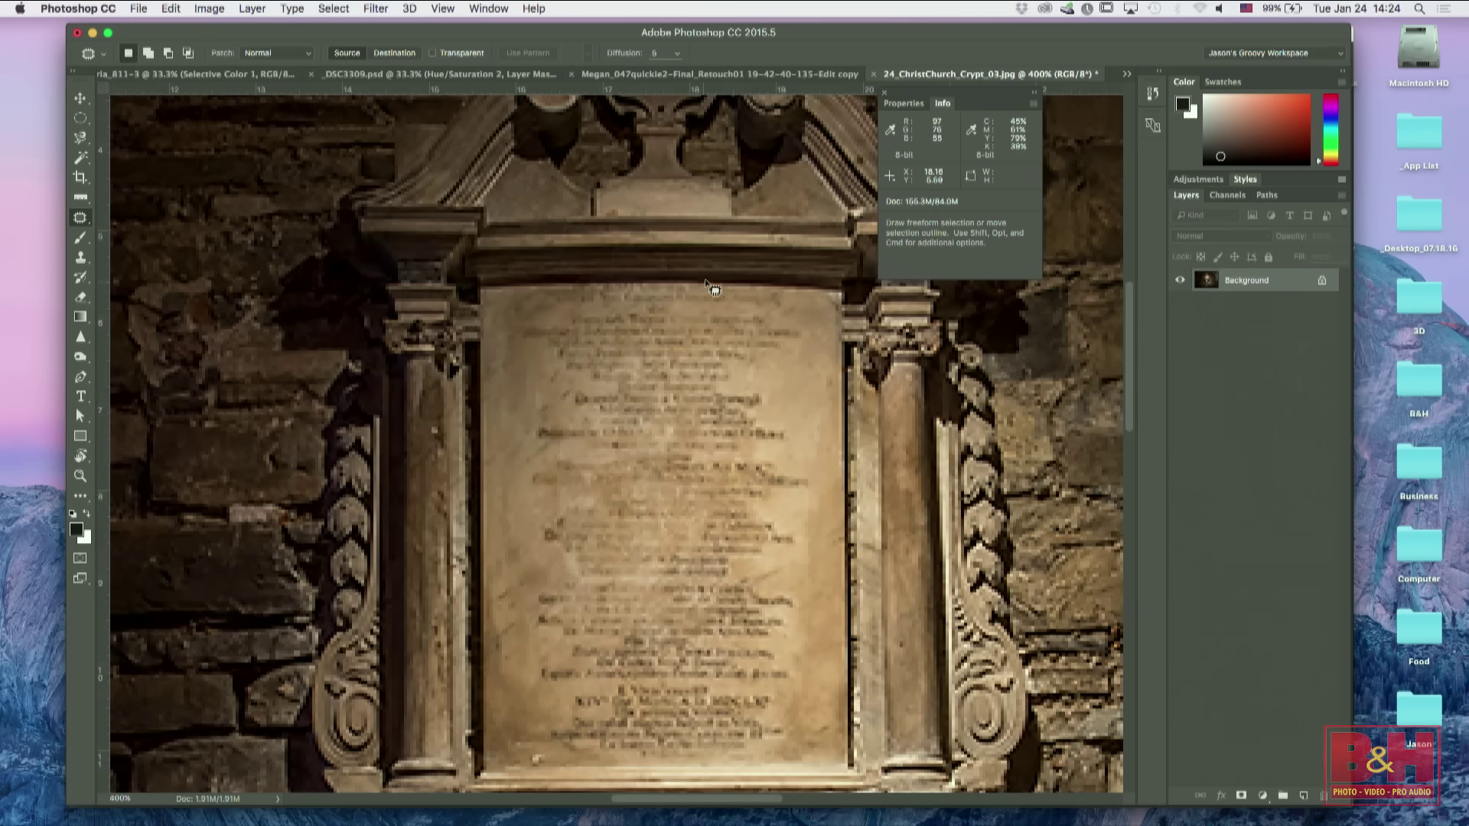
pyautogui.press('super+w')
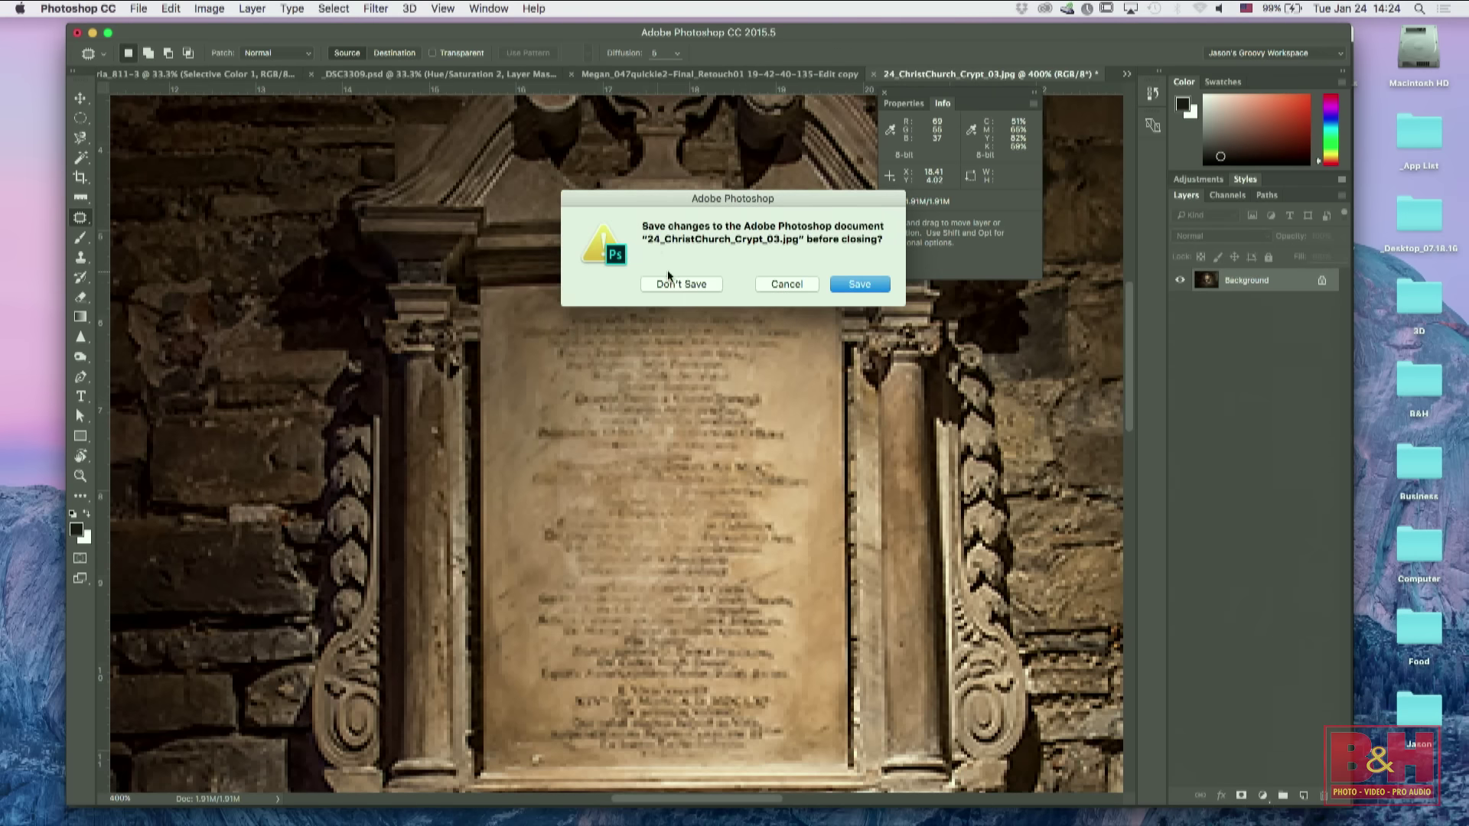
pyautogui.click(673, 281)
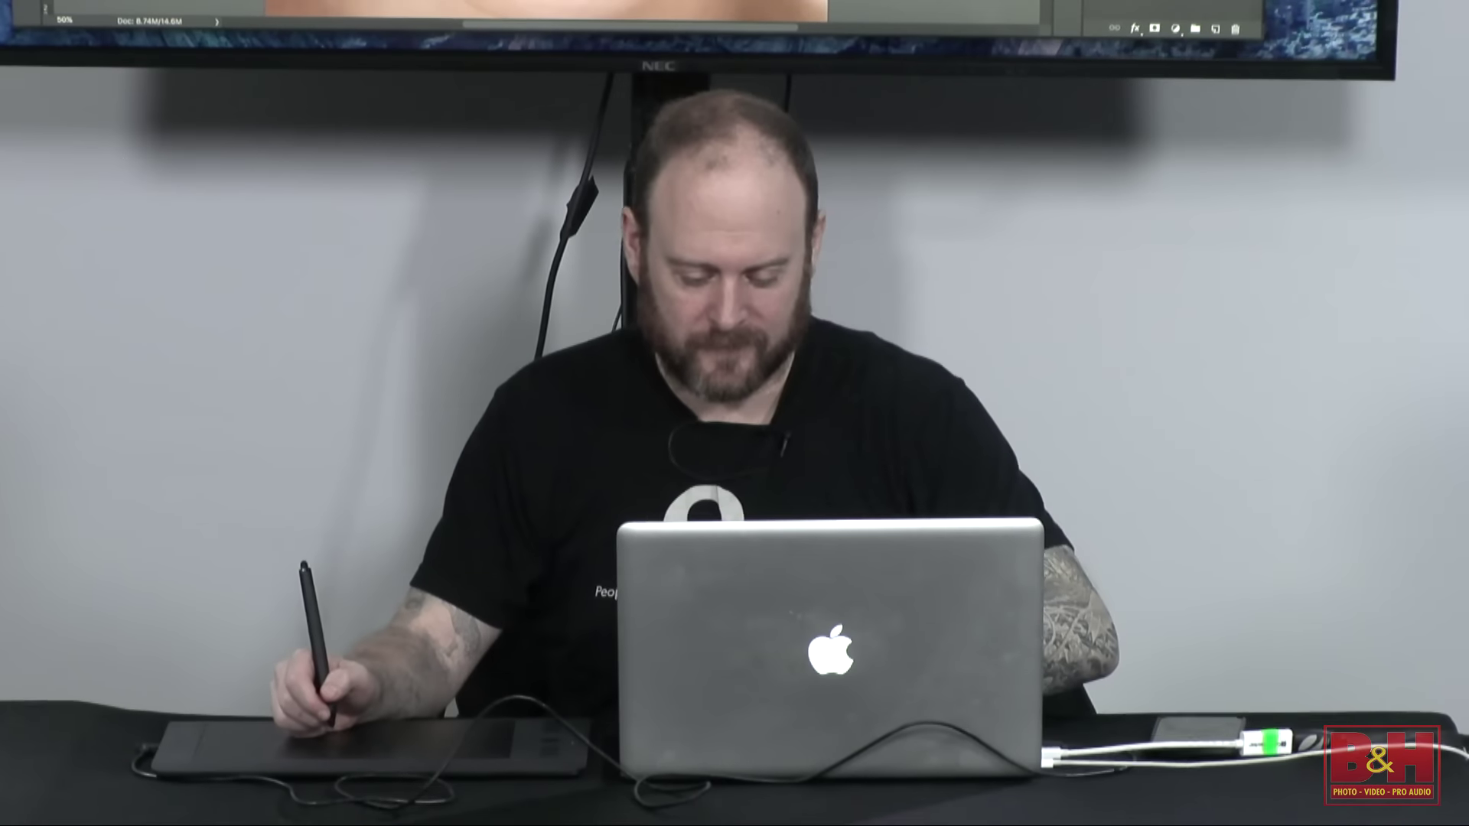
pyautogui.press('super+equal')
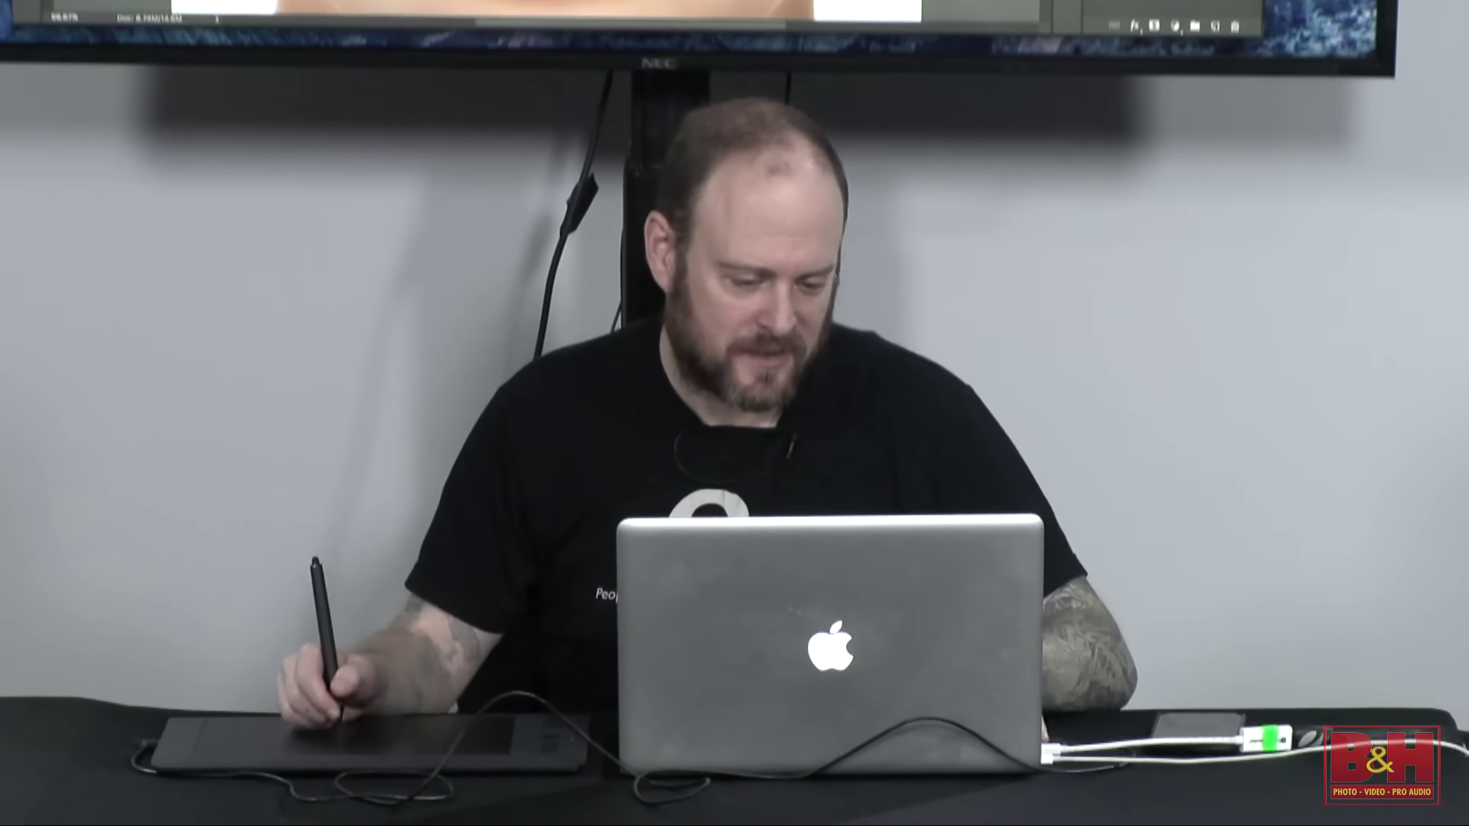
pyautogui.hotkey('ctrl', 'Tab')
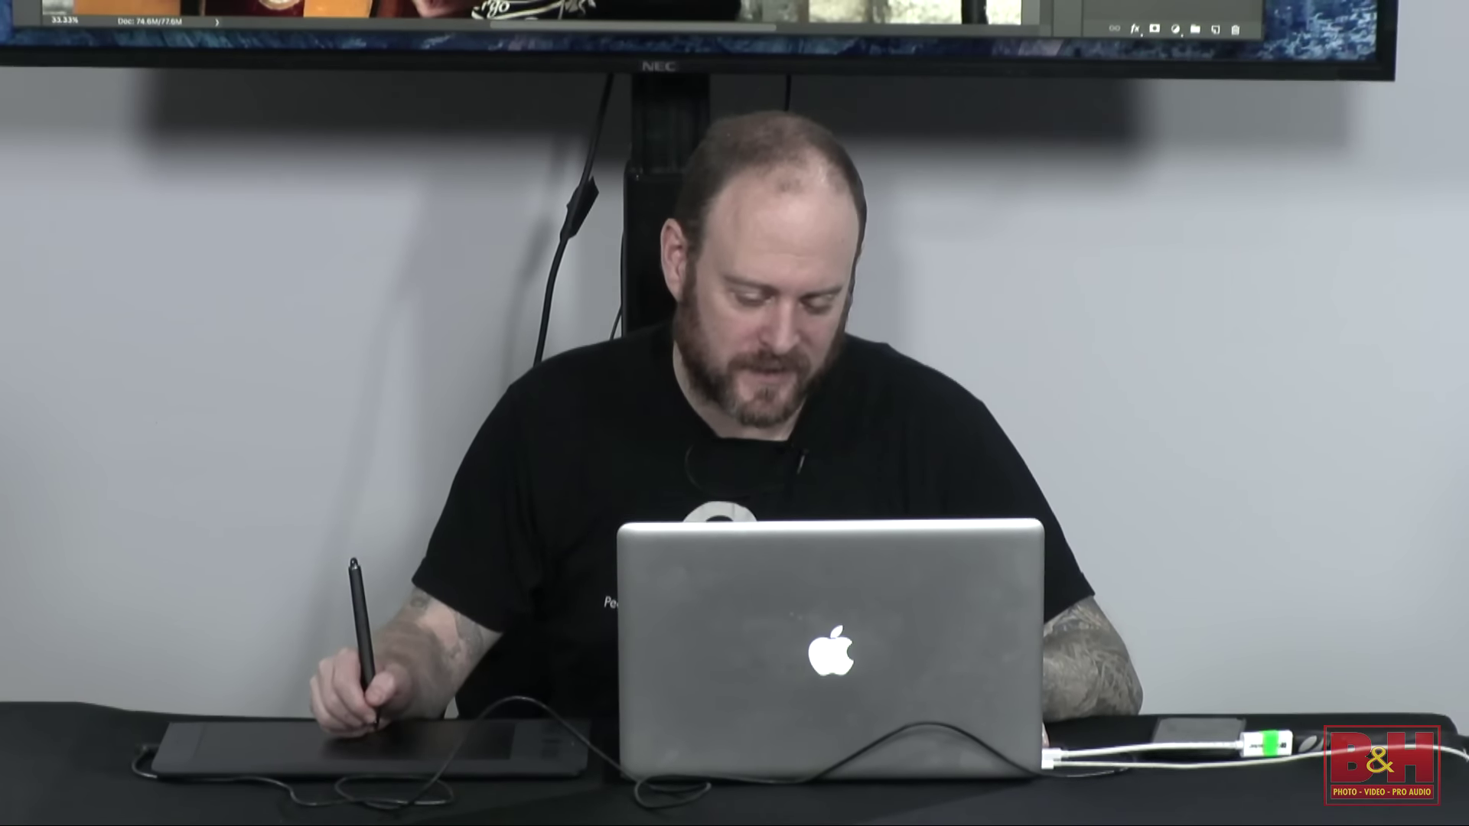
pyautogui.hotkey('ctrl', 'Tab')
pyautogui.press('super+plus')
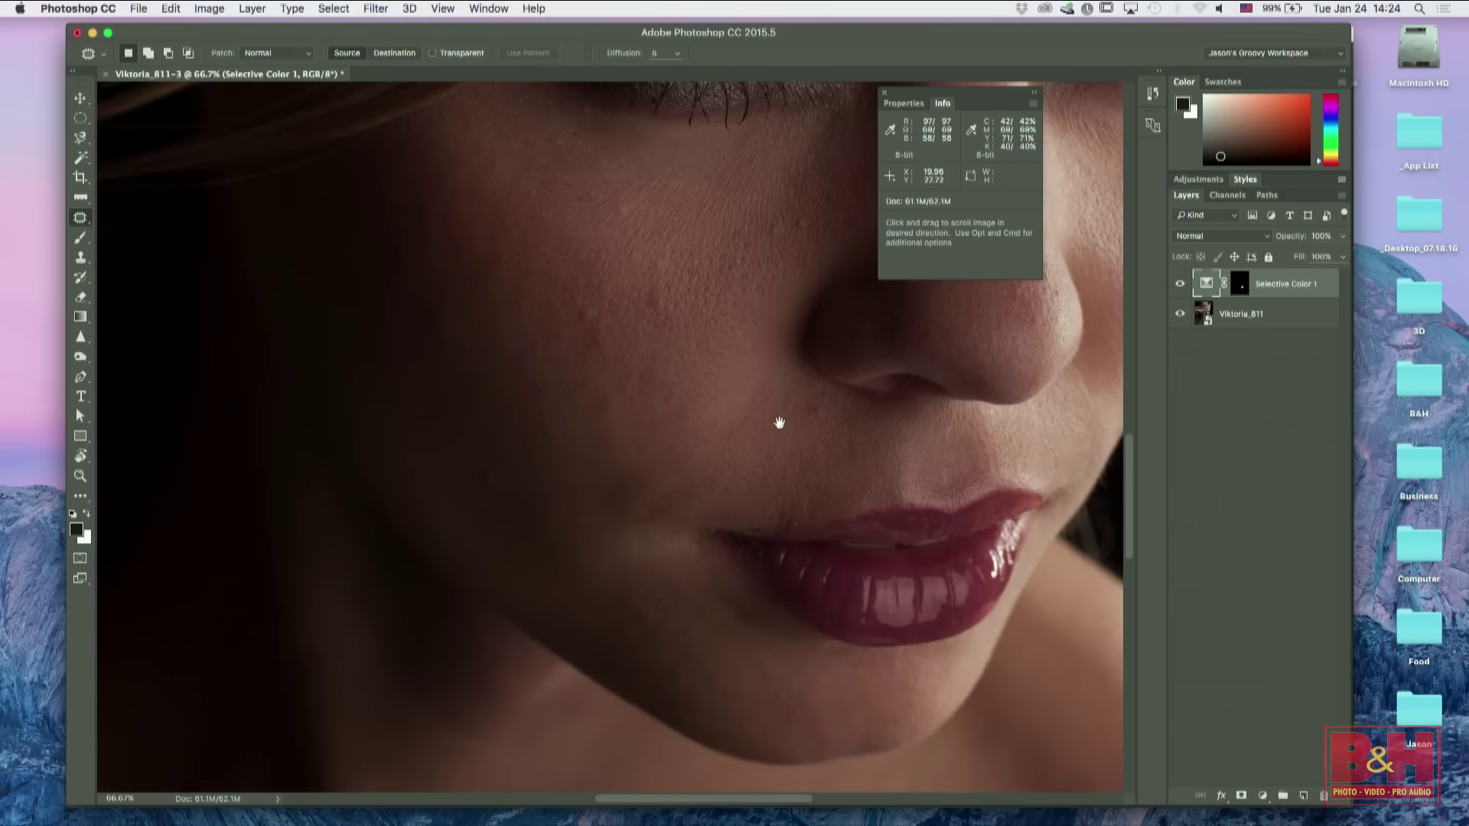
# Step: Switch from the Patch tool to the Spot Healing Brush for retouching the portrait's face
pyautogui.press('super+plus')
pyautogui.moveTo(633, 440); pyautogui.dragTo(739, 480)
pyautogui.press('super+plus')
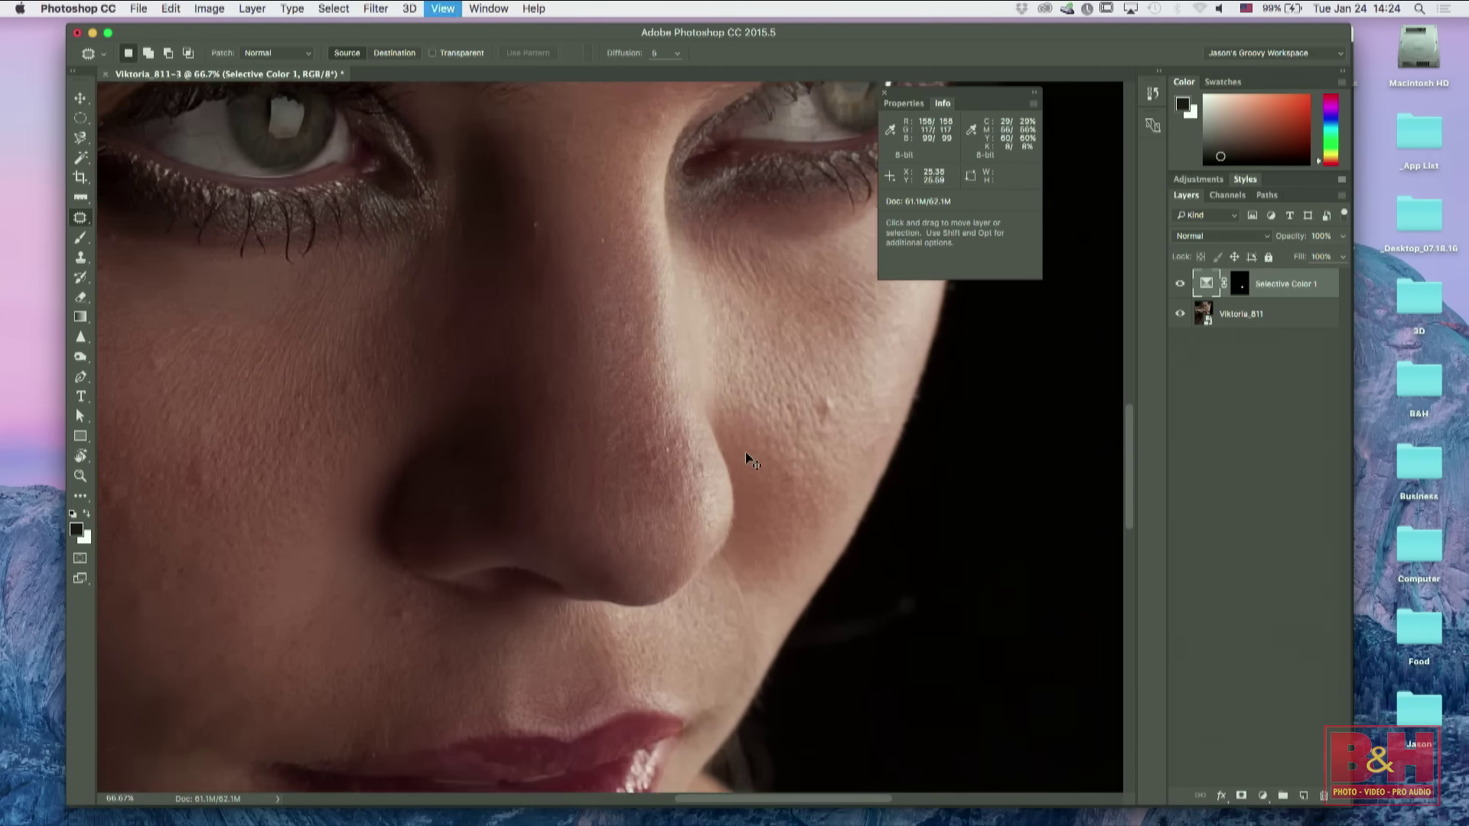
pyautogui.moveTo(781, 453); pyautogui.dragTo(728, 474)
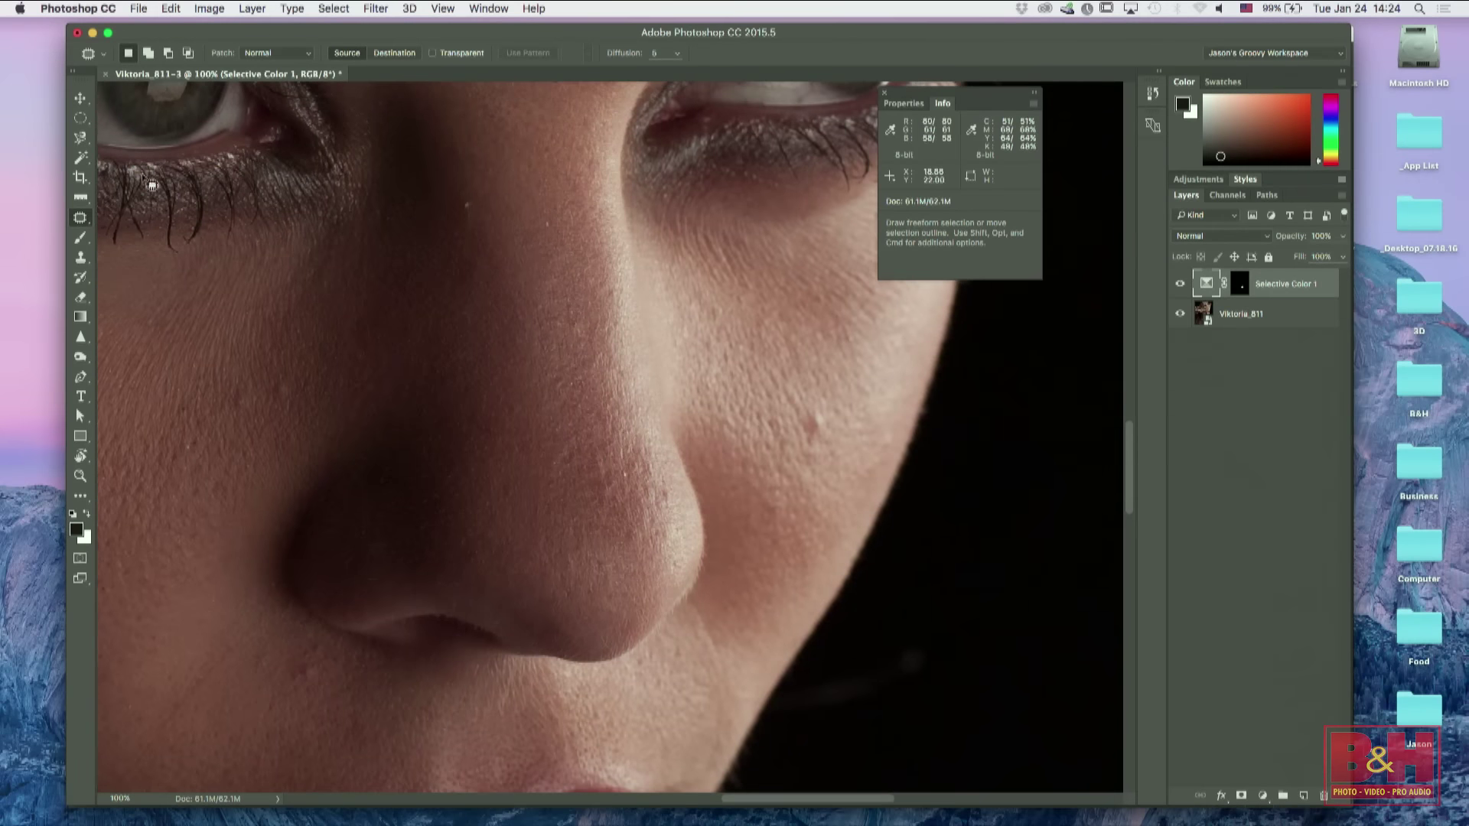
pyautogui.click(81, 219)
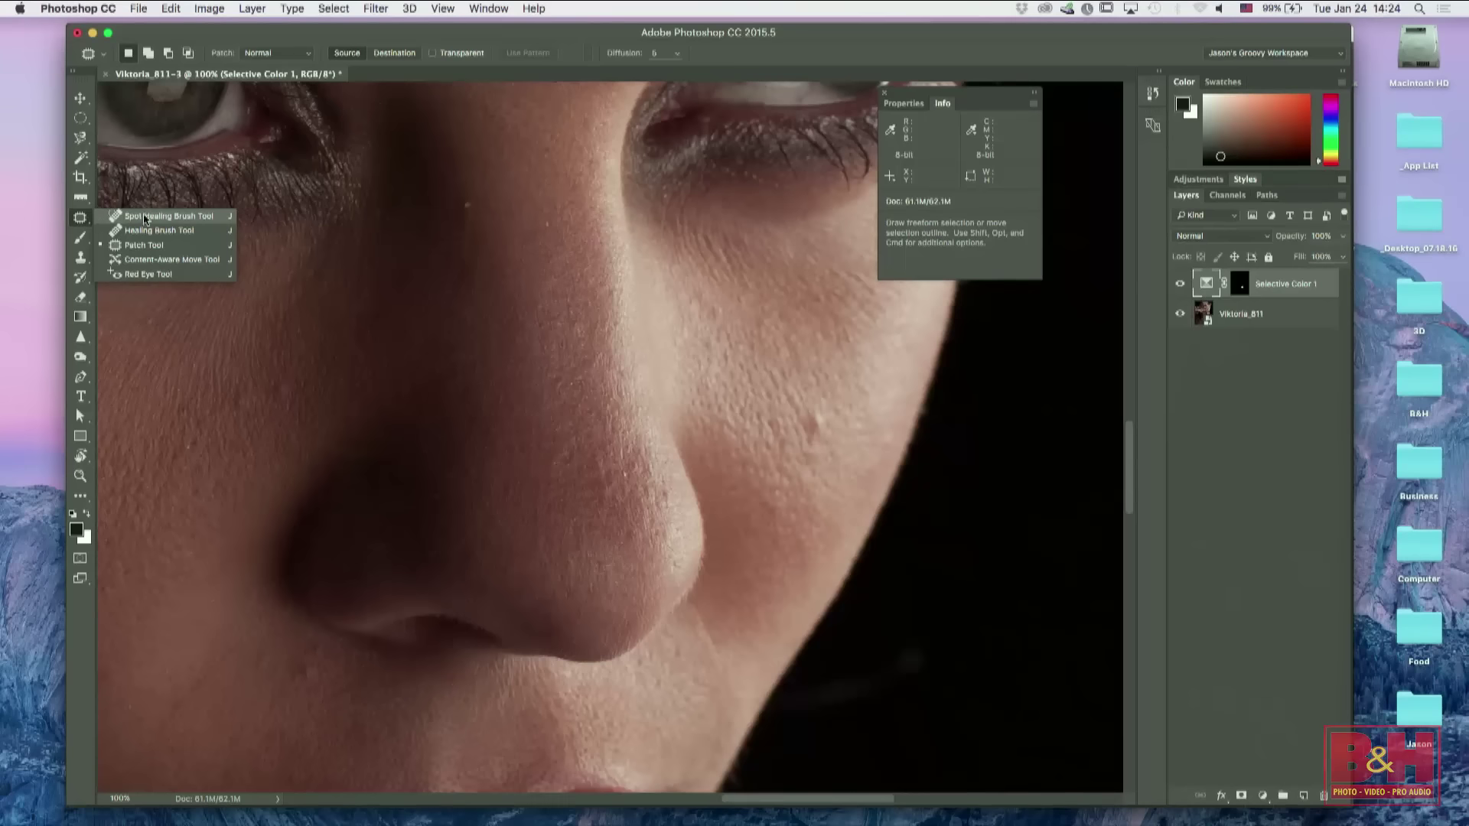
pyautogui.click(202, 220)
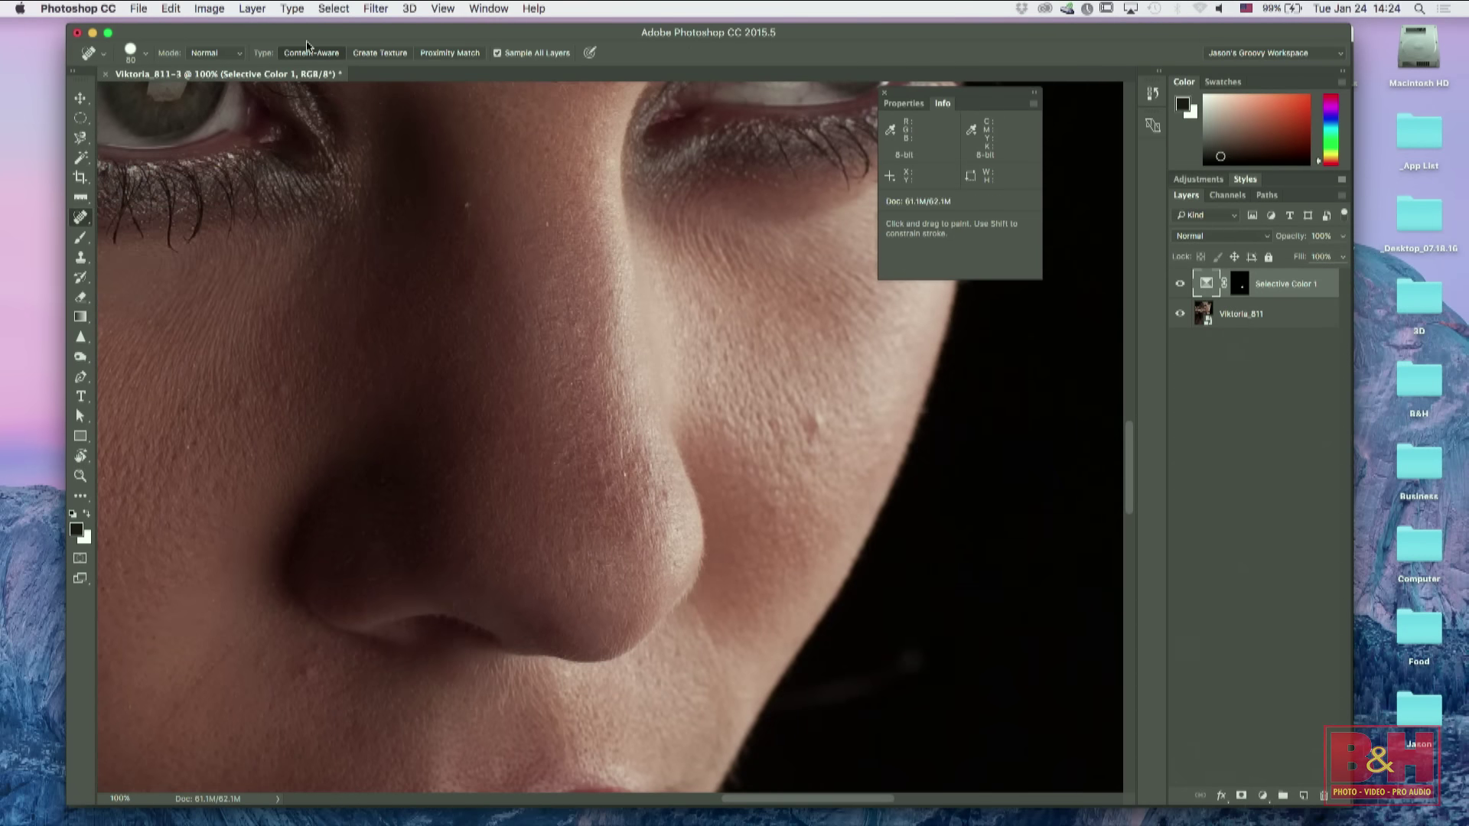
# Step: Add an empty layer between the portrait photo layer and the Selective Color 1 adjustment layer
pyautogui.click(1310, 323)
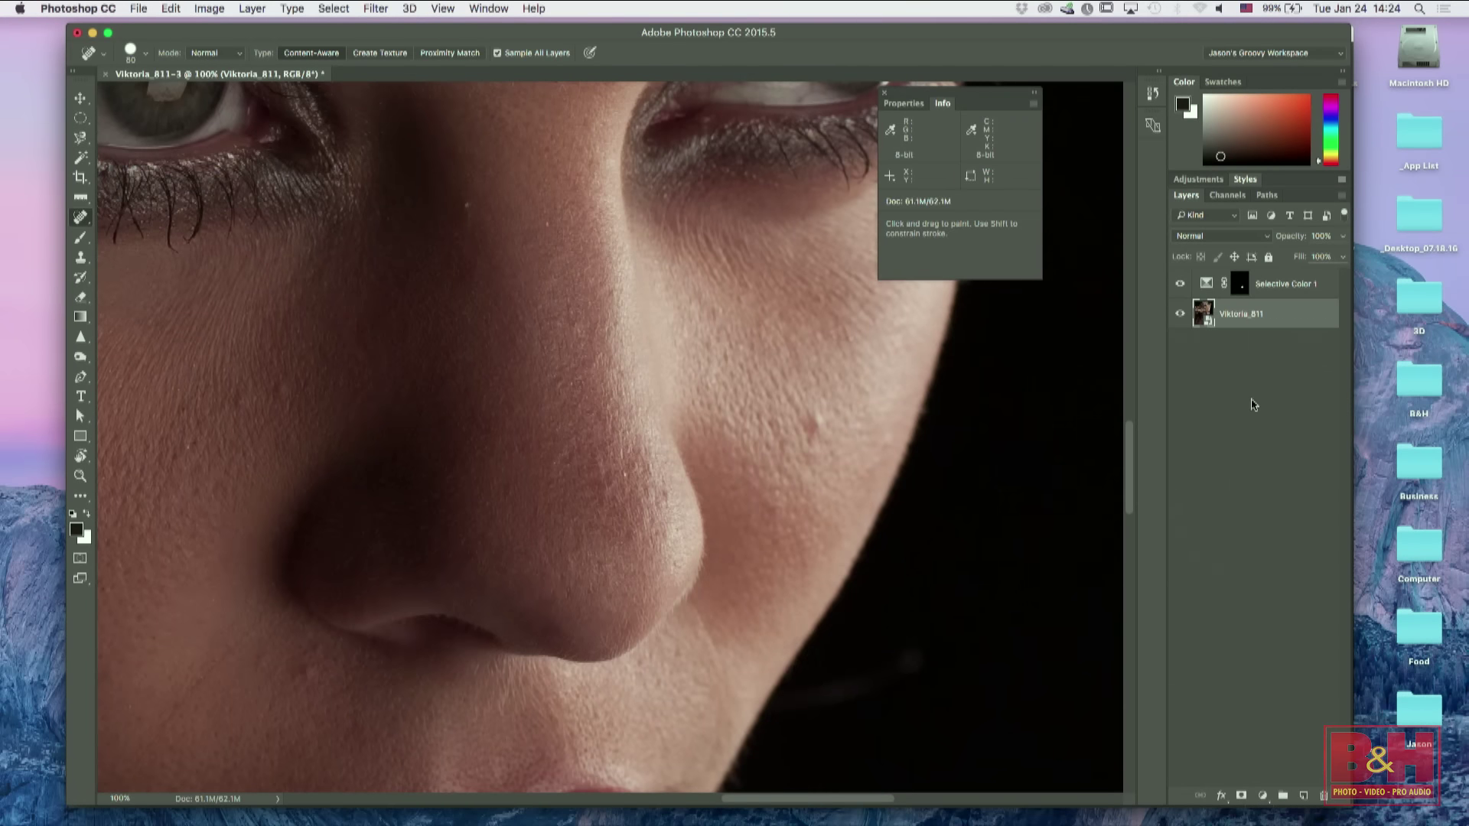
pyautogui.click(1211, 359)
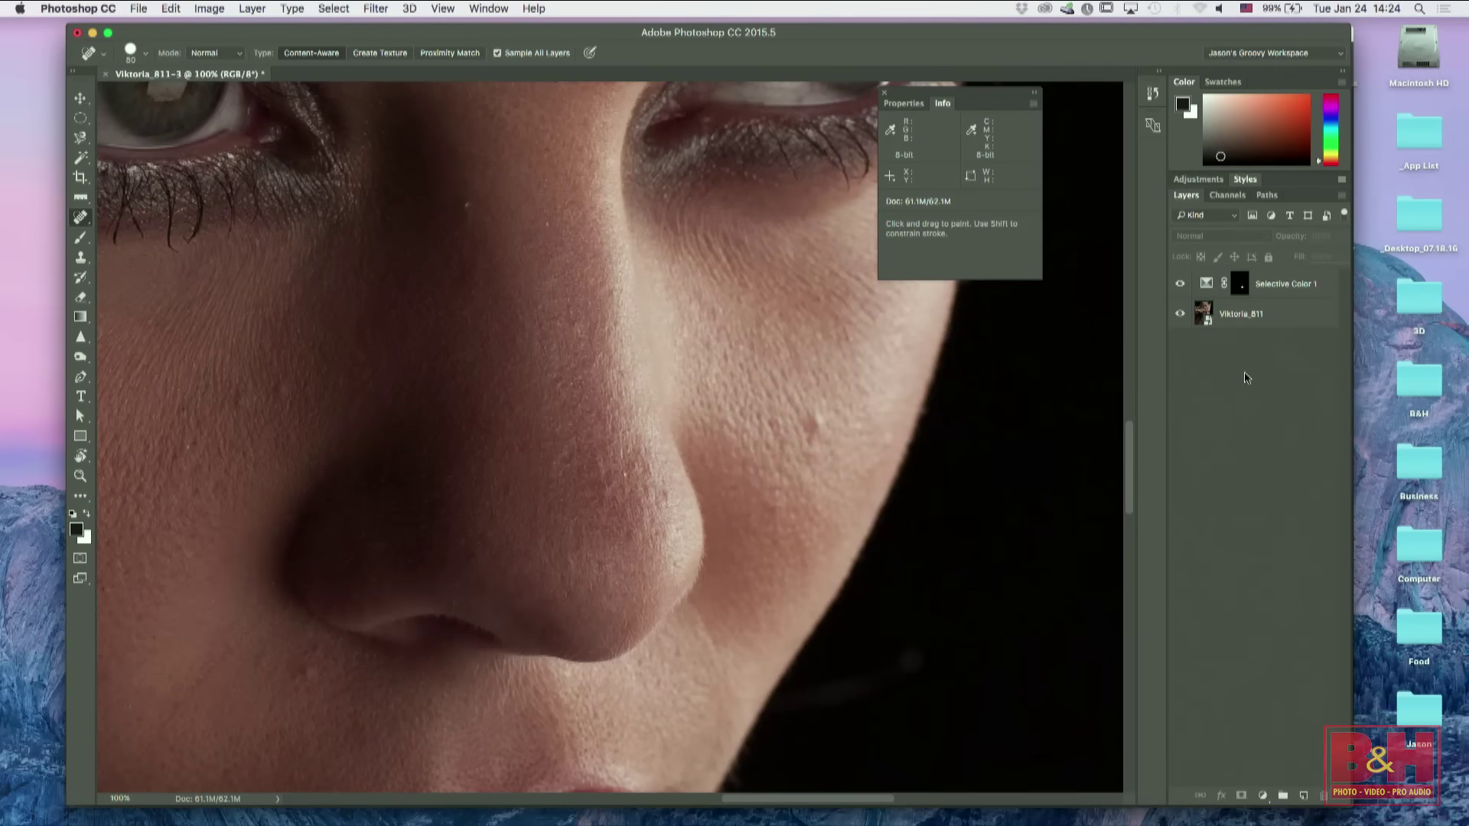
pyautogui.click(1298, 320)
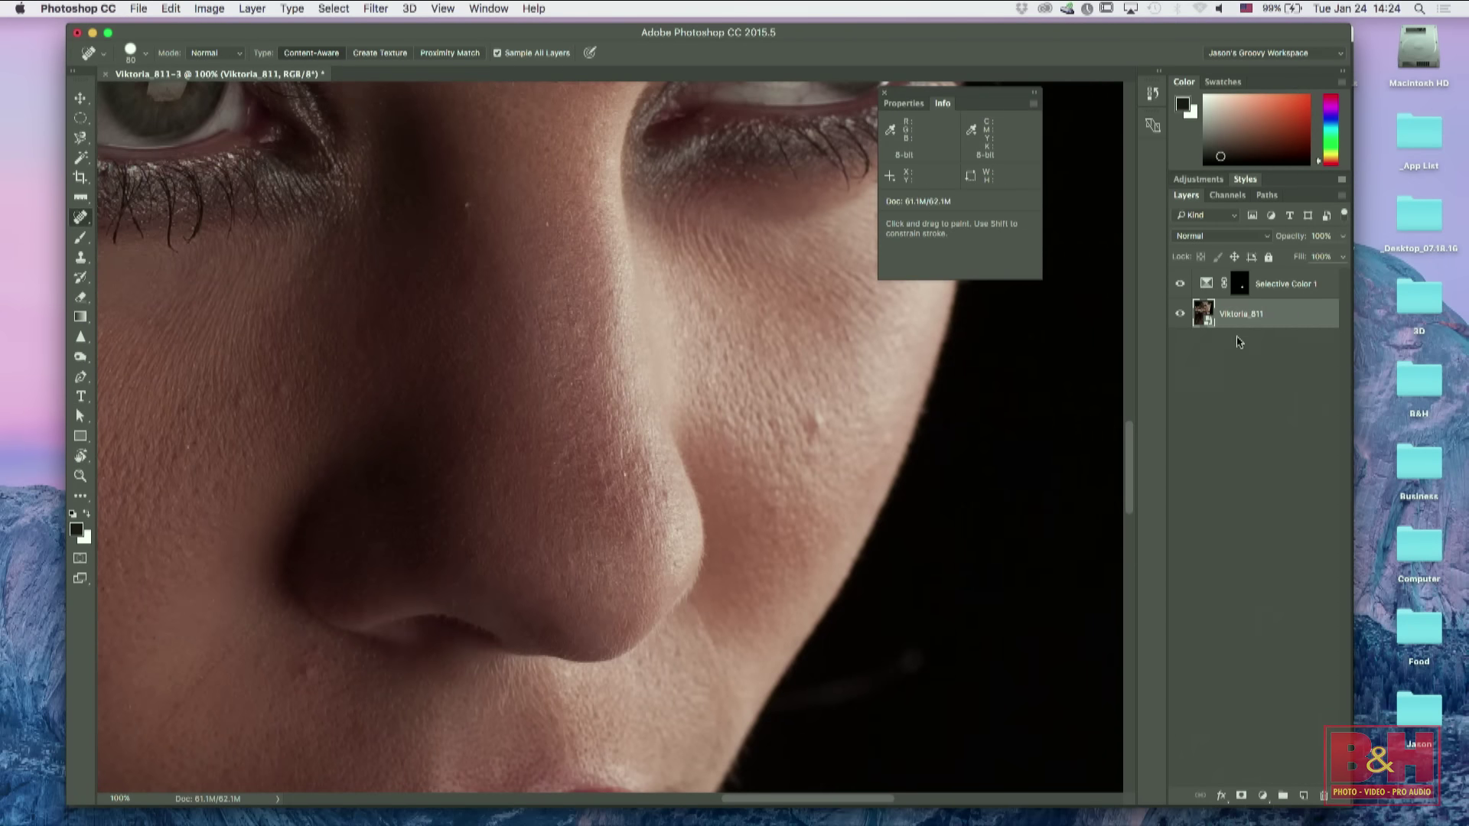
pyautogui.click(1303, 796)
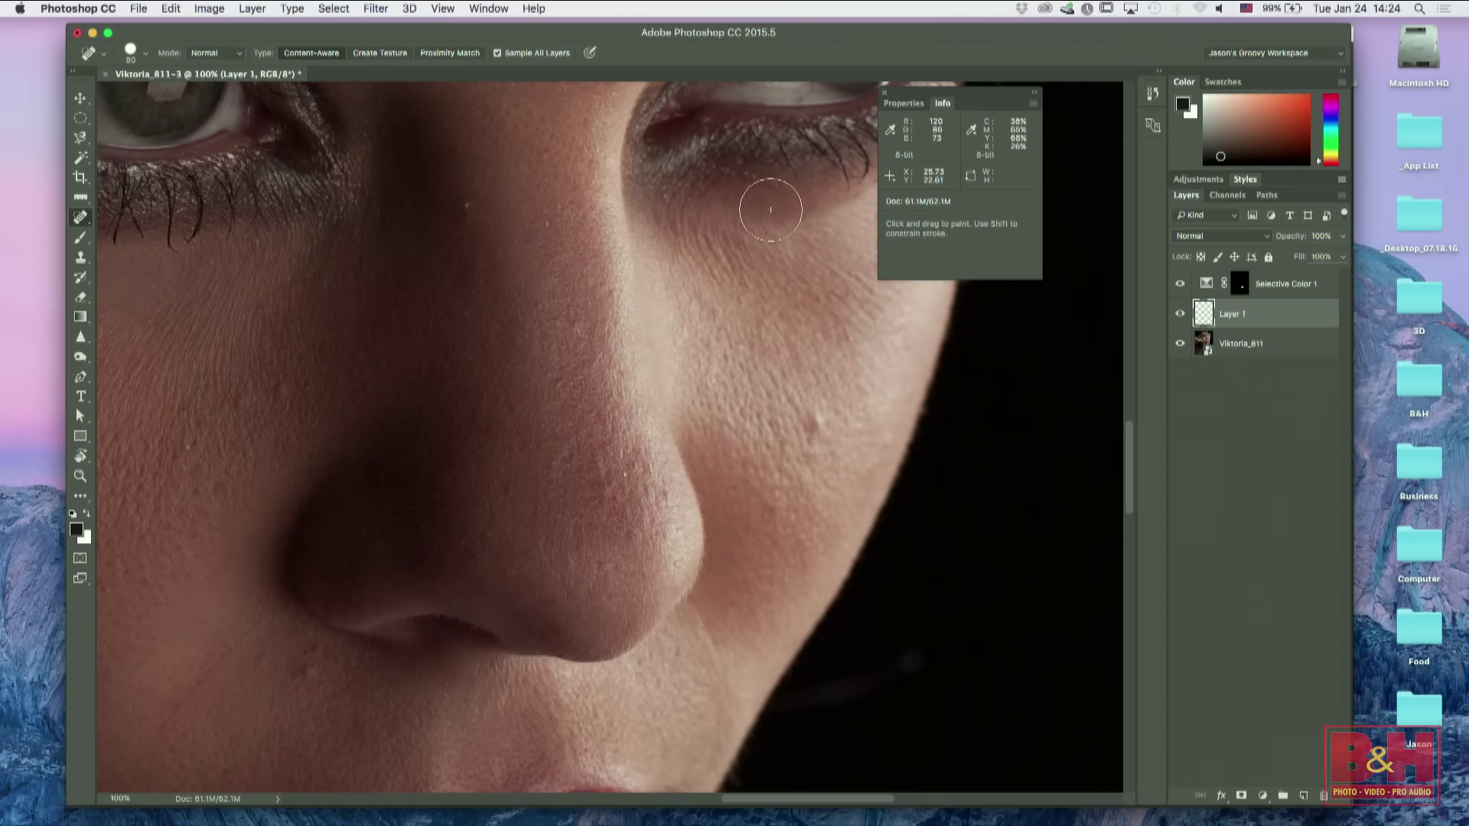
# Step: Heal the raised blemish on the lit cheek beside the nose, and compare the face with and without Layer 1
pyautogui.moveTo(805, 417); pyautogui.dragTo(815, 409)
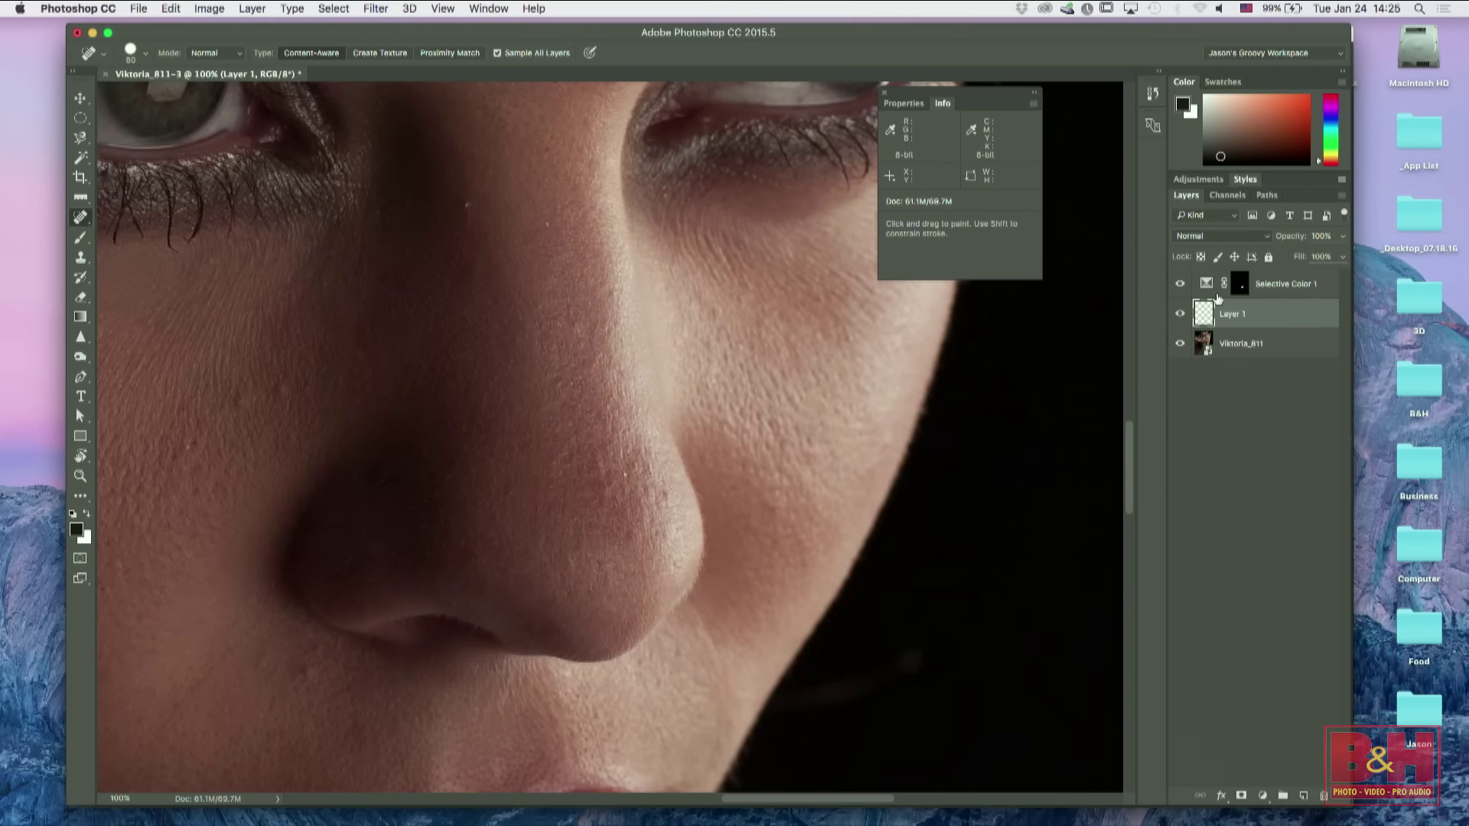
pyautogui.click(1180, 315)
pyautogui.click(1180, 315)
pyautogui.click(1179, 315)
# Step: Reduce the Spot Healing Brush size and heal the small skin bump on the shaded cheek below the nostril
pyautogui.moveTo(695, 326); pyautogui.dragTo(623, 239)
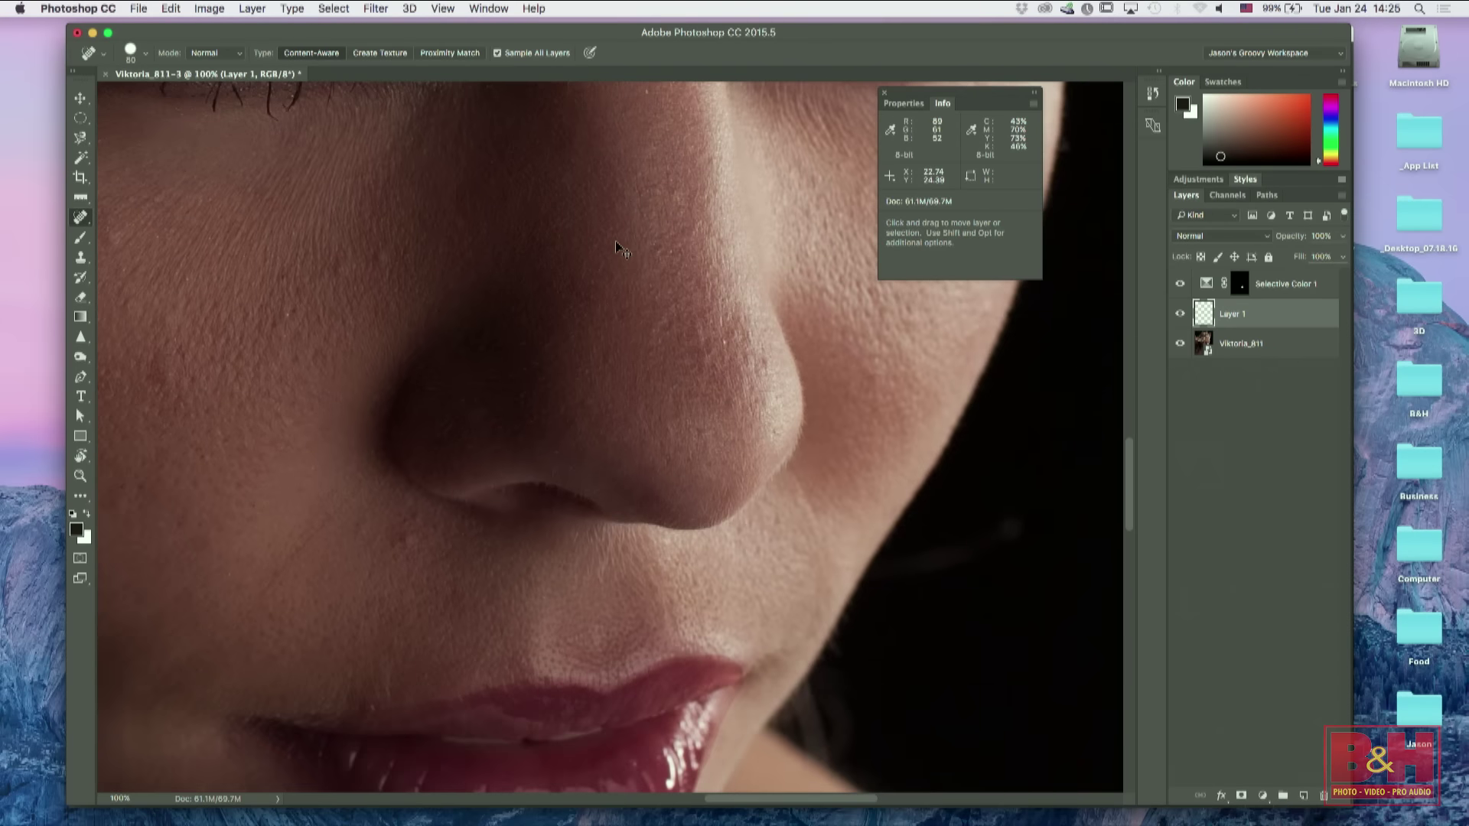
pyautogui.press('super+plus')
pyautogui.press('super+plus')
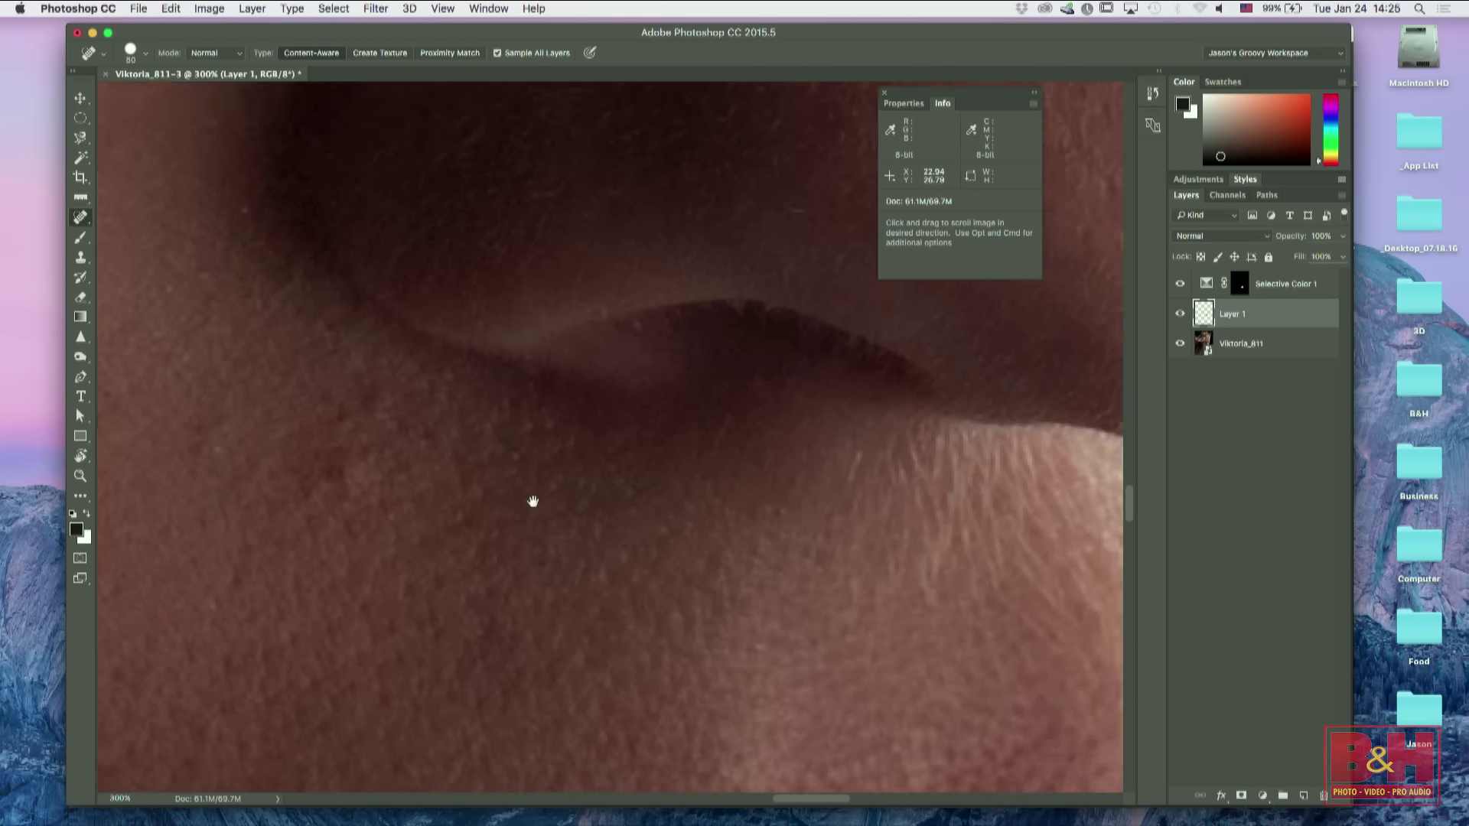
pyautogui.moveTo(543, 503); pyautogui.dragTo(583, 496)
pyautogui.press('[')
pyautogui.press('[')
pyautogui.press('[')
pyautogui.press('[')
pyautogui.press('[')
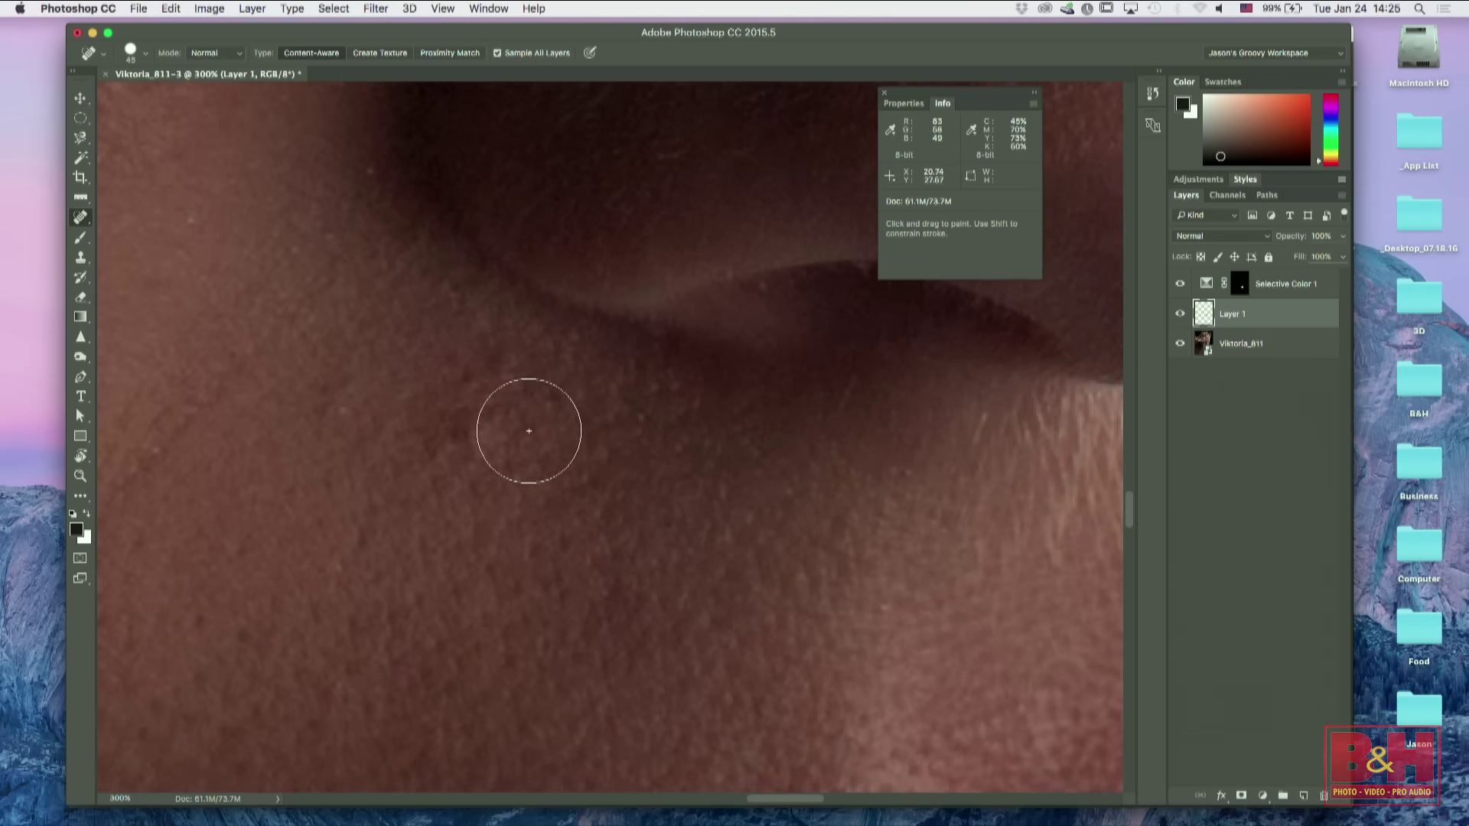
pyautogui.press('[')
pyautogui.moveTo(463, 430); pyautogui.dragTo(468, 433)
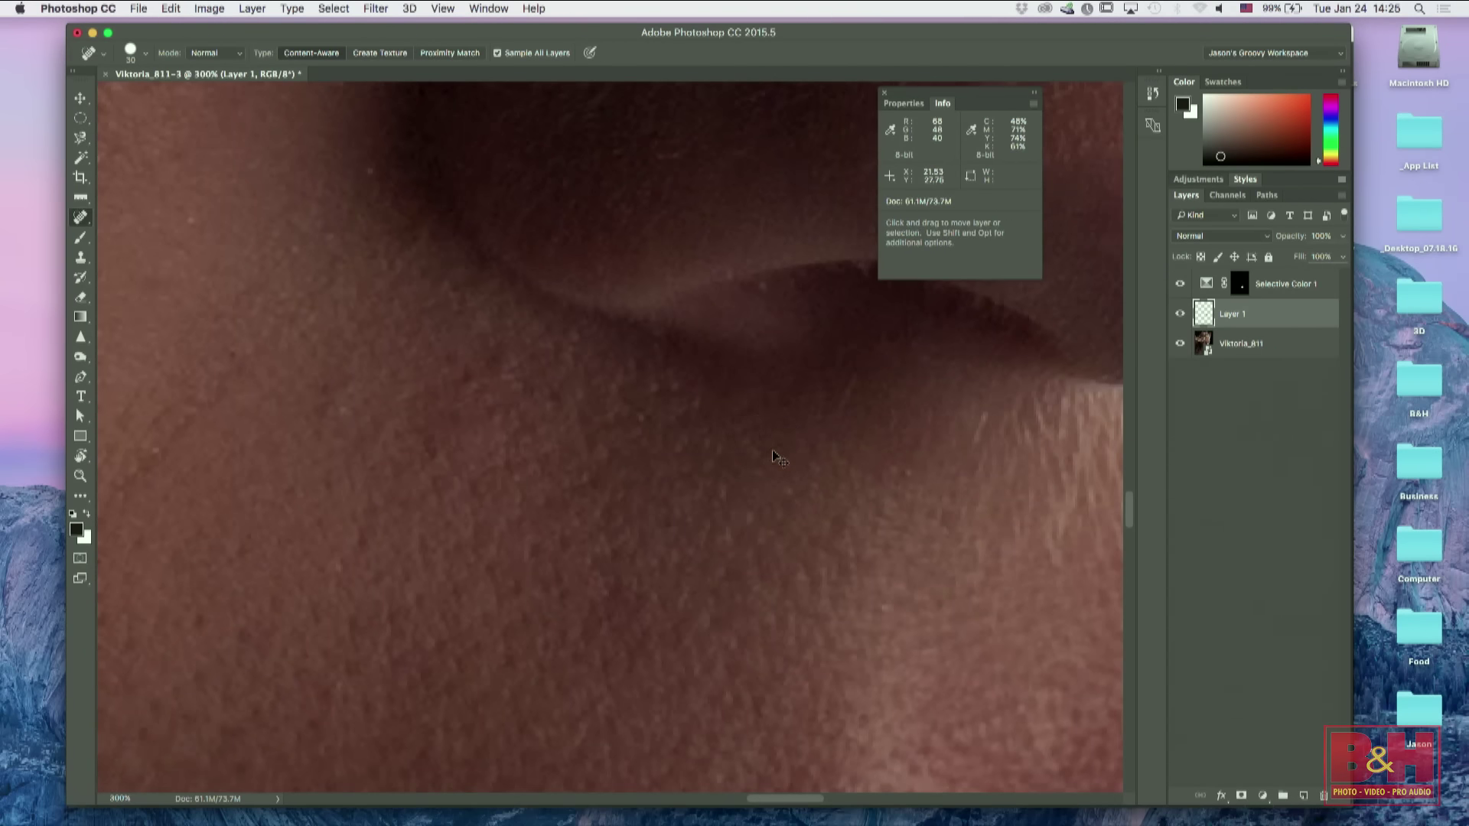
# Step: Heal three small spots on the shaded cheek with the Spot Healing Brush, resizing the brush to cover each blemish
pyautogui.press('super+minus')
pyautogui.press('super+minus')
pyautogui.moveTo(340, 360); pyautogui.dragTo(501, 498)
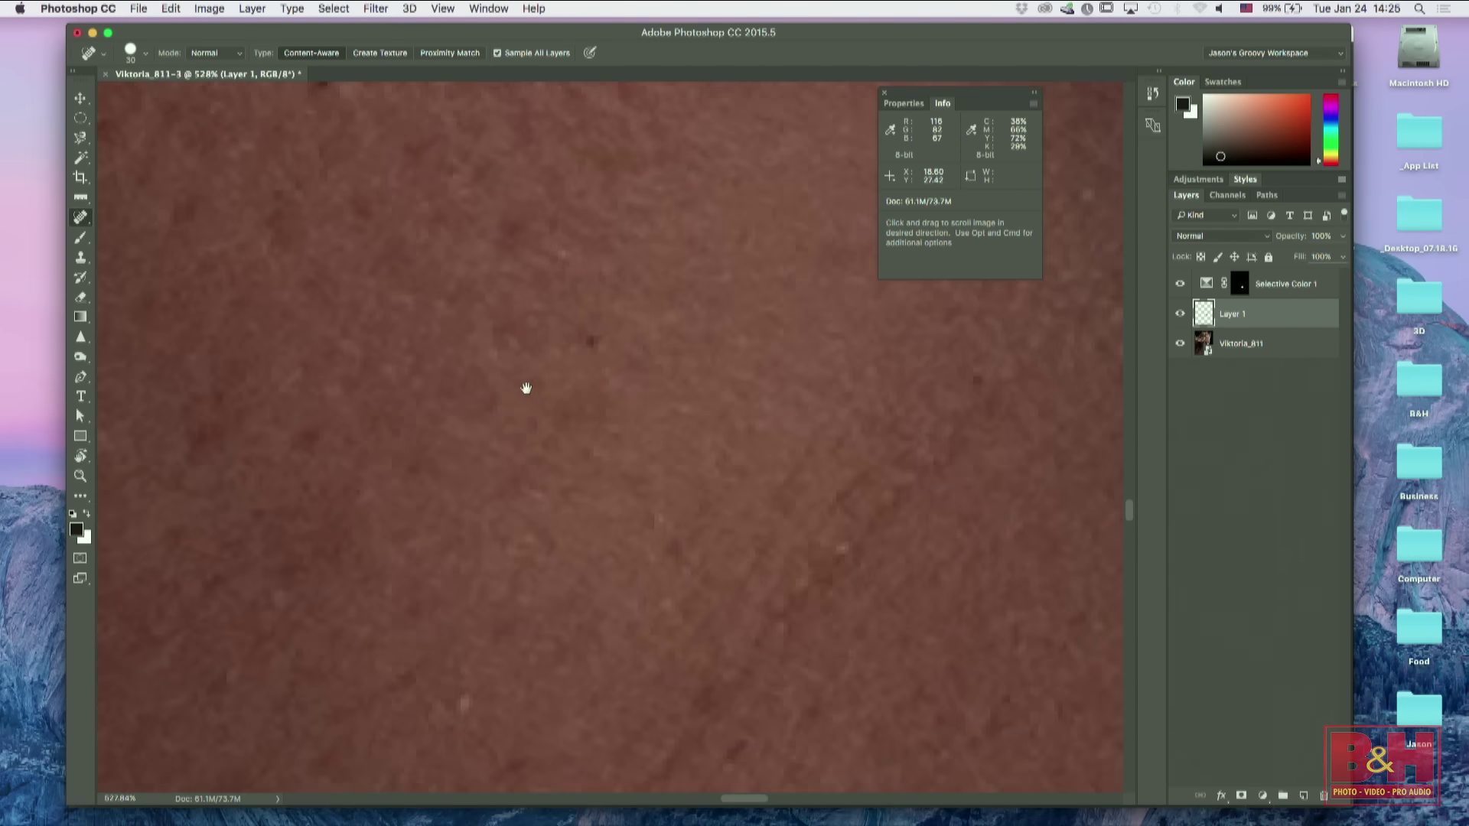
pyautogui.moveTo(626, 505); pyautogui.dragTo(676, 549)
pyautogui.press('super+1')
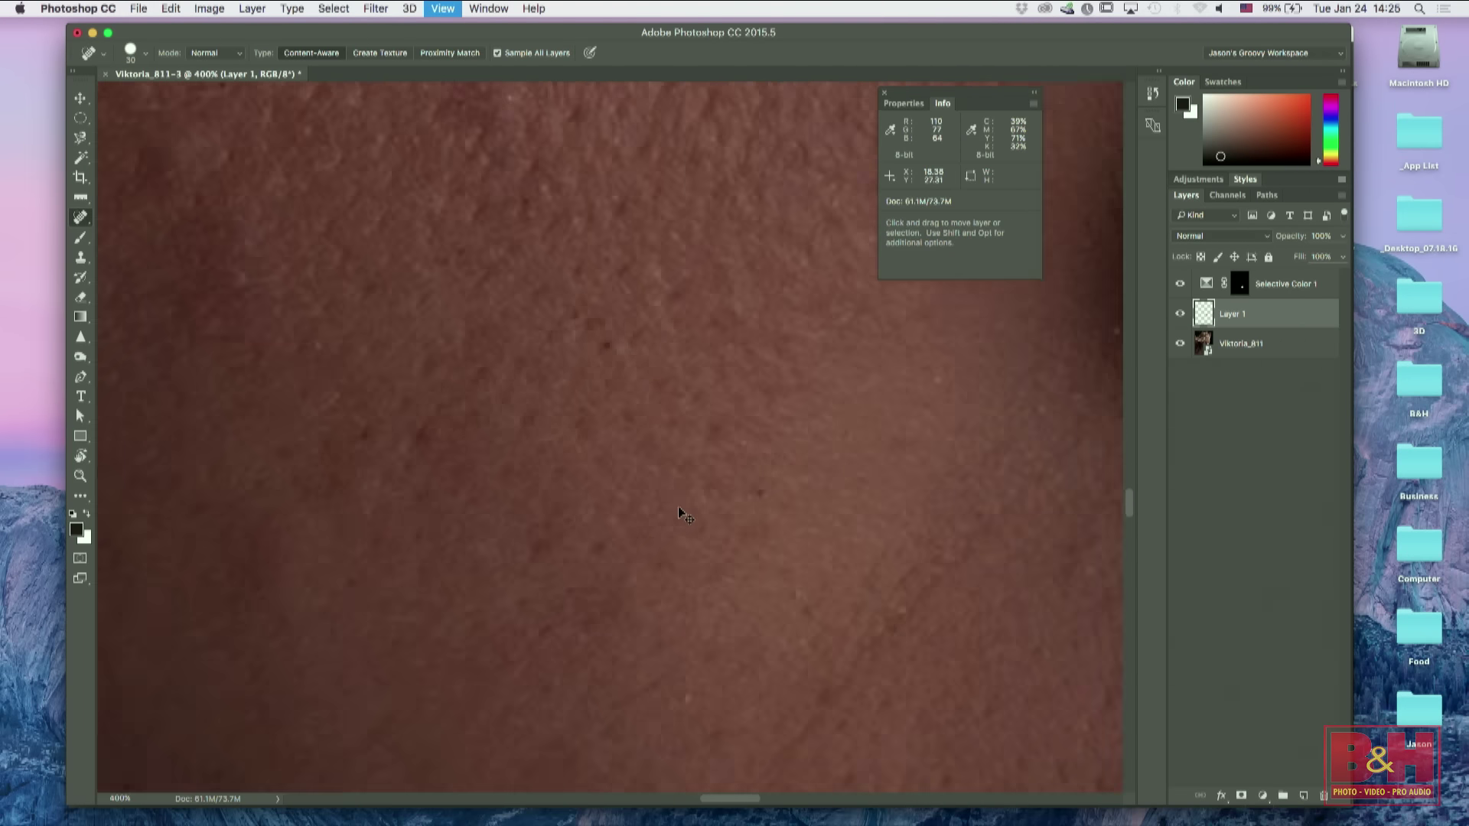
pyautogui.press('super+plus')
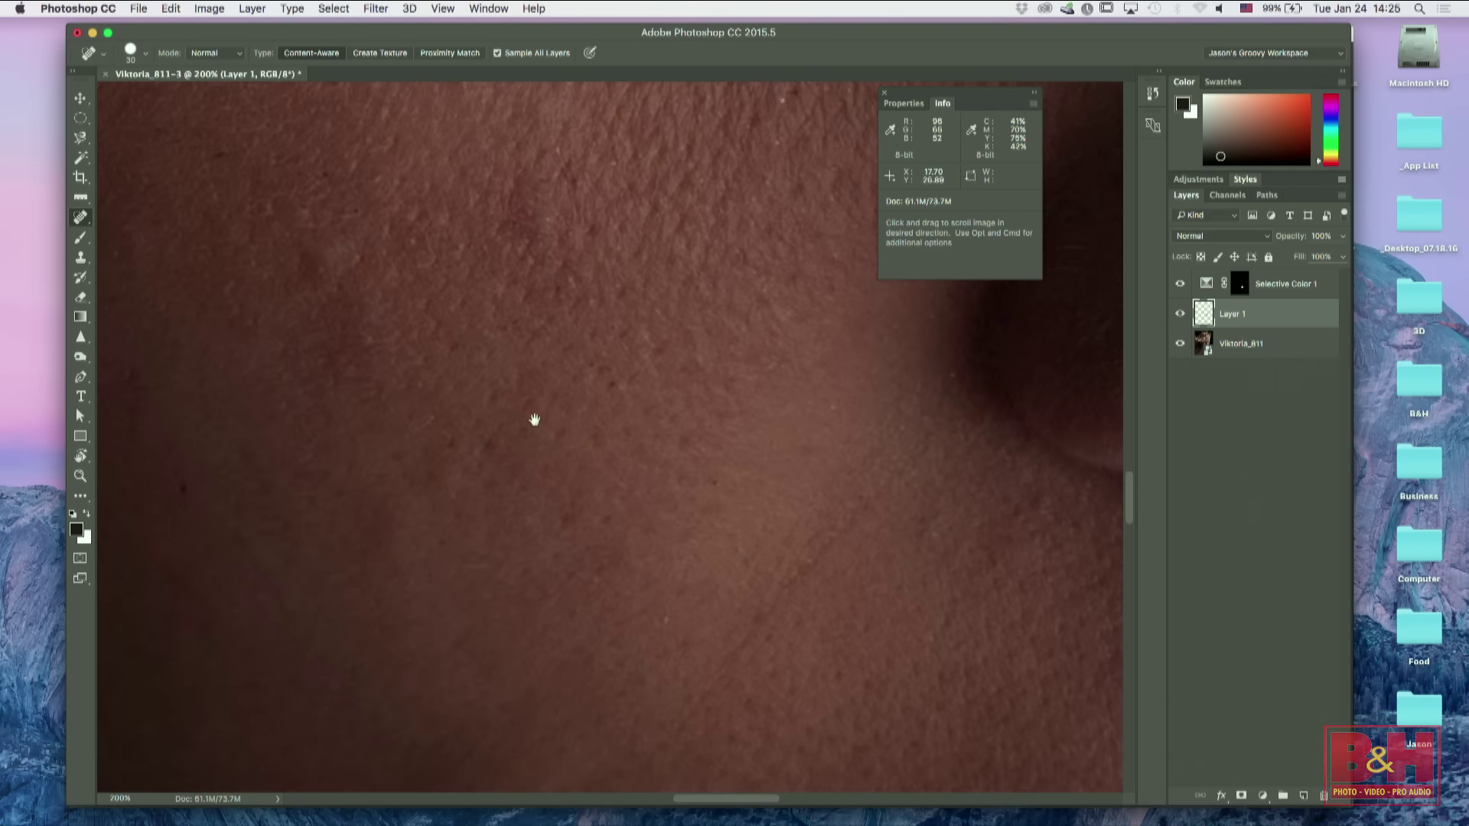
pyautogui.moveTo(535, 420); pyautogui.dragTo(570, 456)
pyautogui.press(']')
pyautogui.press(']')
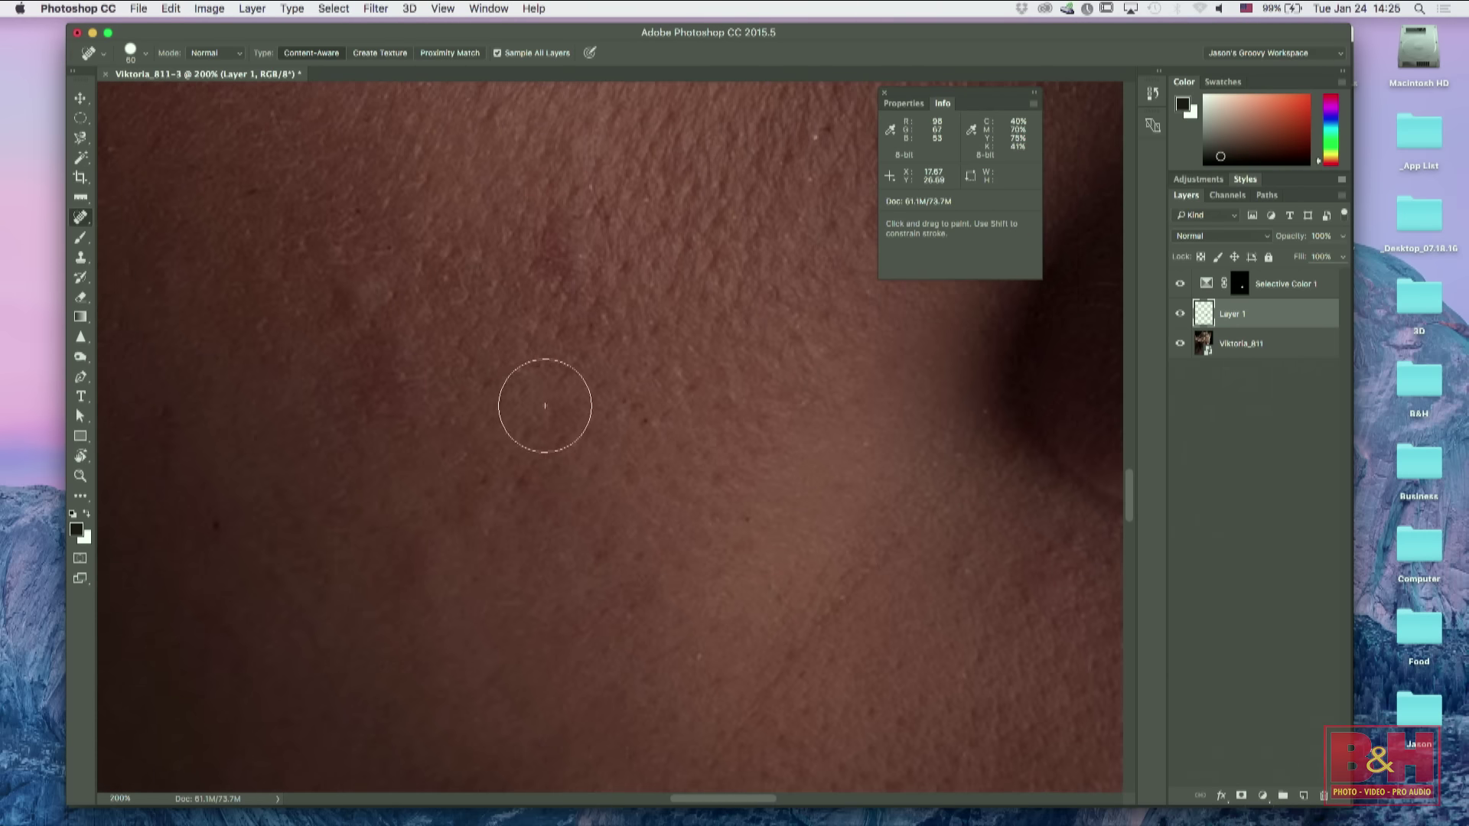
pyautogui.press('[')
pyautogui.moveTo(475, 515); pyautogui.dragTo(473, 509)
pyautogui.moveTo(408, 548); pyautogui.dragTo(413, 554)
pyautogui.moveTo(354, 289); pyautogui.dragTo(352, 287)
# Step: Enlarge the Spot Healing Brush and heal the reddish mark and the larger dark patch on the upper shaded cheek
pyautogui.press(']')
pyautogui.press(']')
pyautogui.press(']')
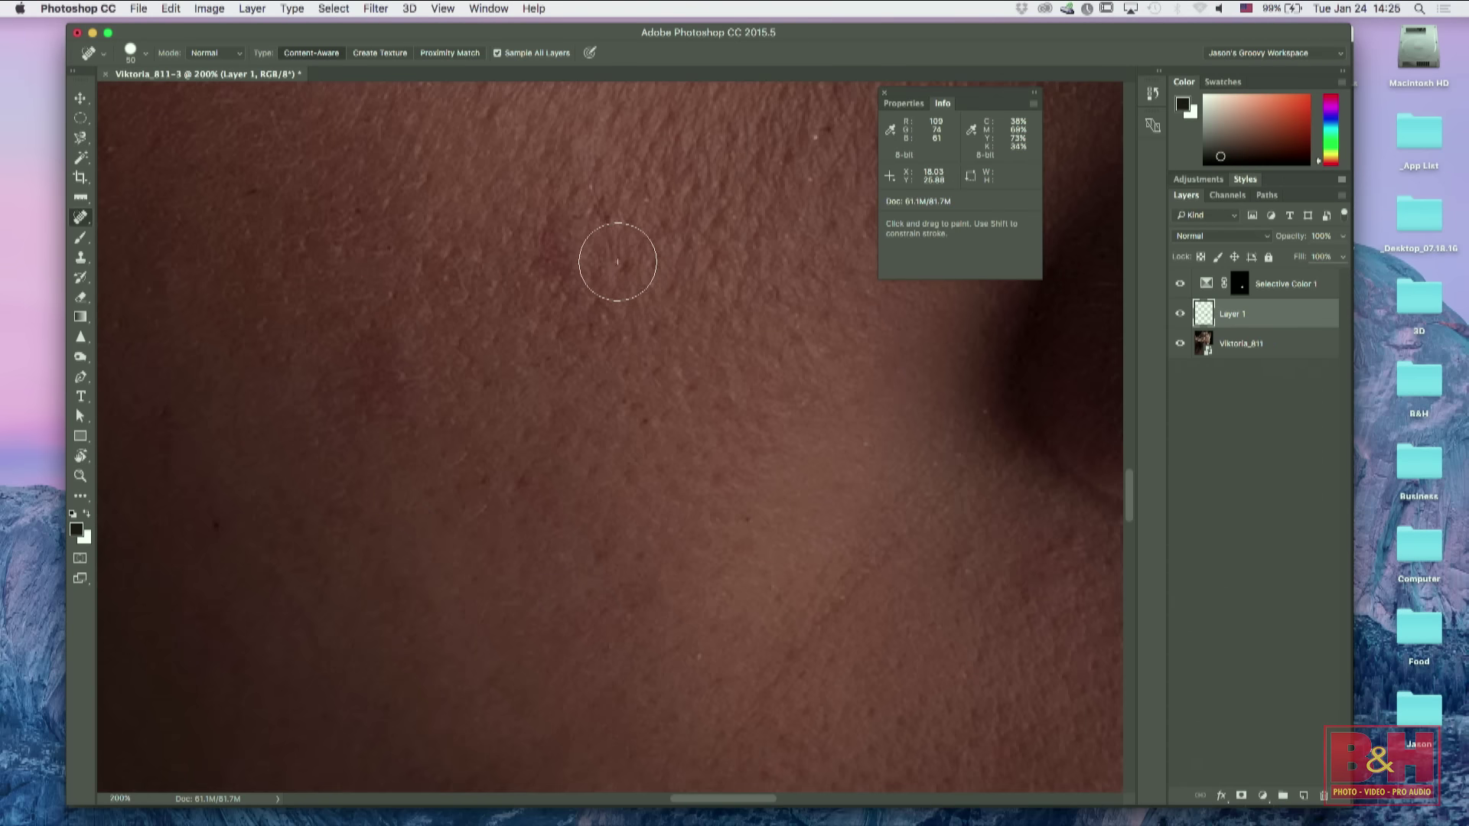
pyautogui.click(568, 250)
pyautogui.press(']')
pyautogui.moveTo(392, 374); pyautogui.dragTo(396, 380)
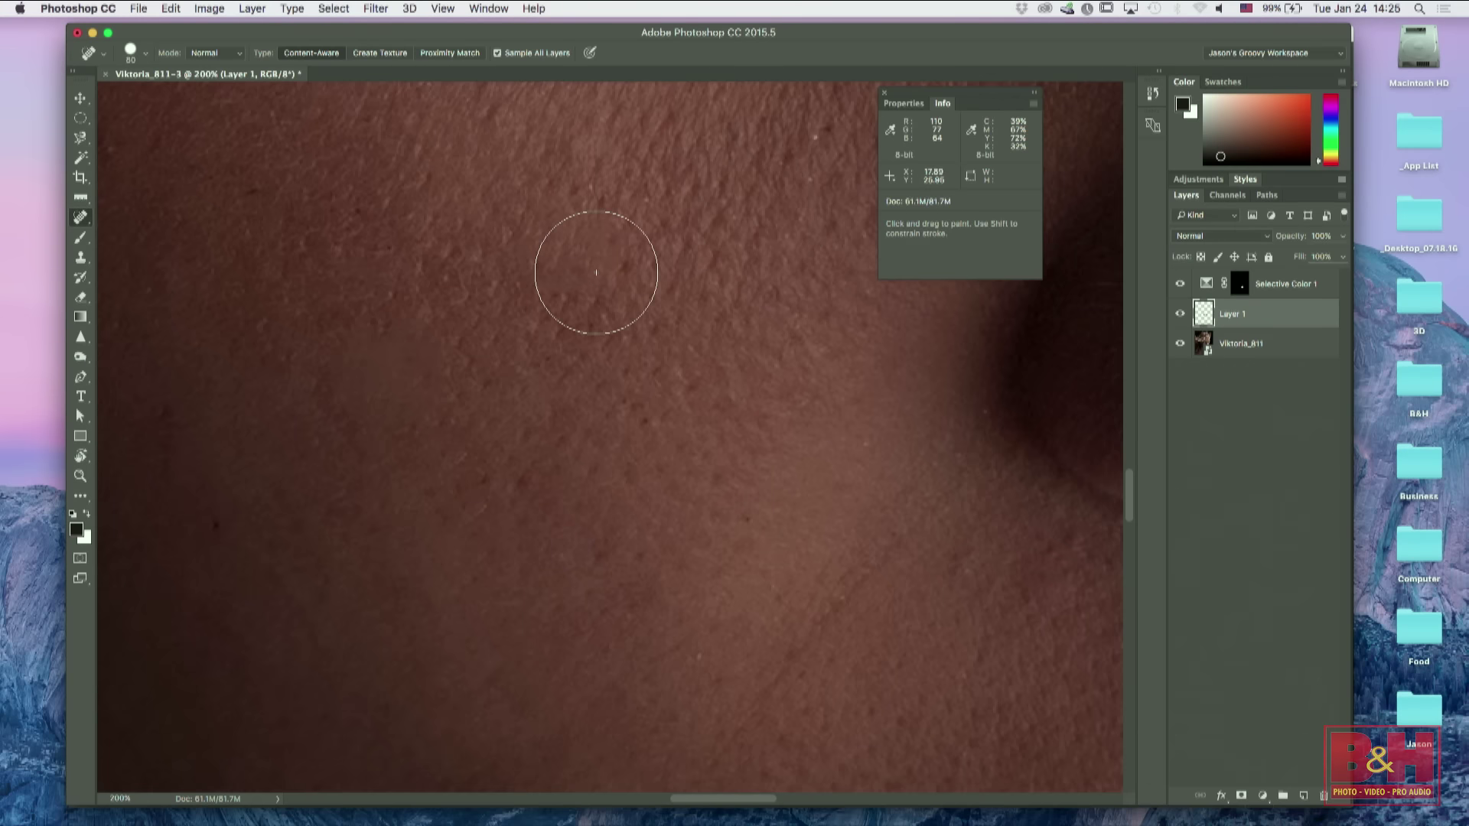
# Step: Compare the whole face before and after the healing by repeatedly hiding and showing Layer 1
pyautogui.press('super+minus')
pyautogui.press('super+minus')
pyautogui.press('super+minus')
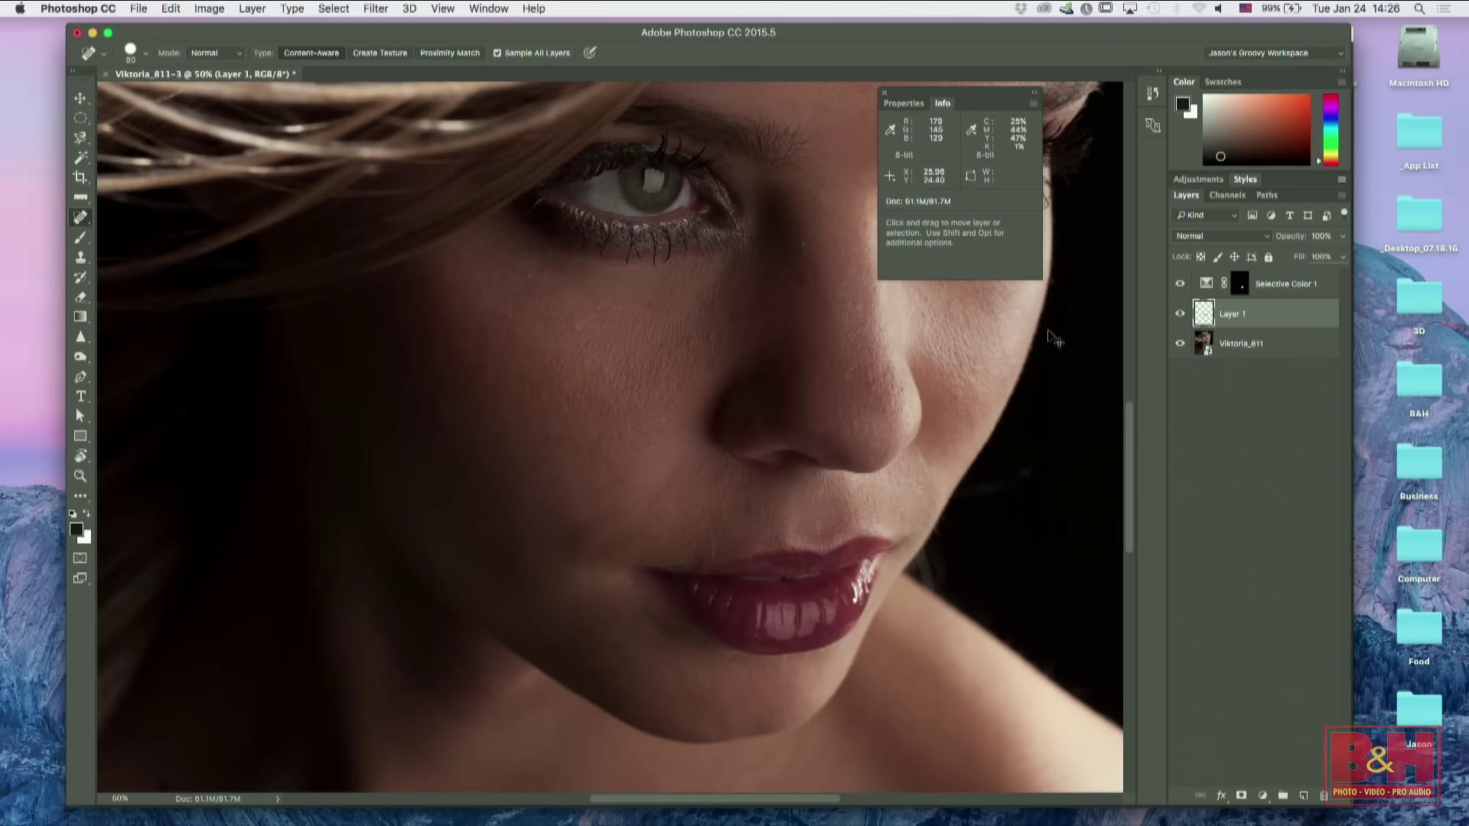
pyautogui.click(1180, 315)
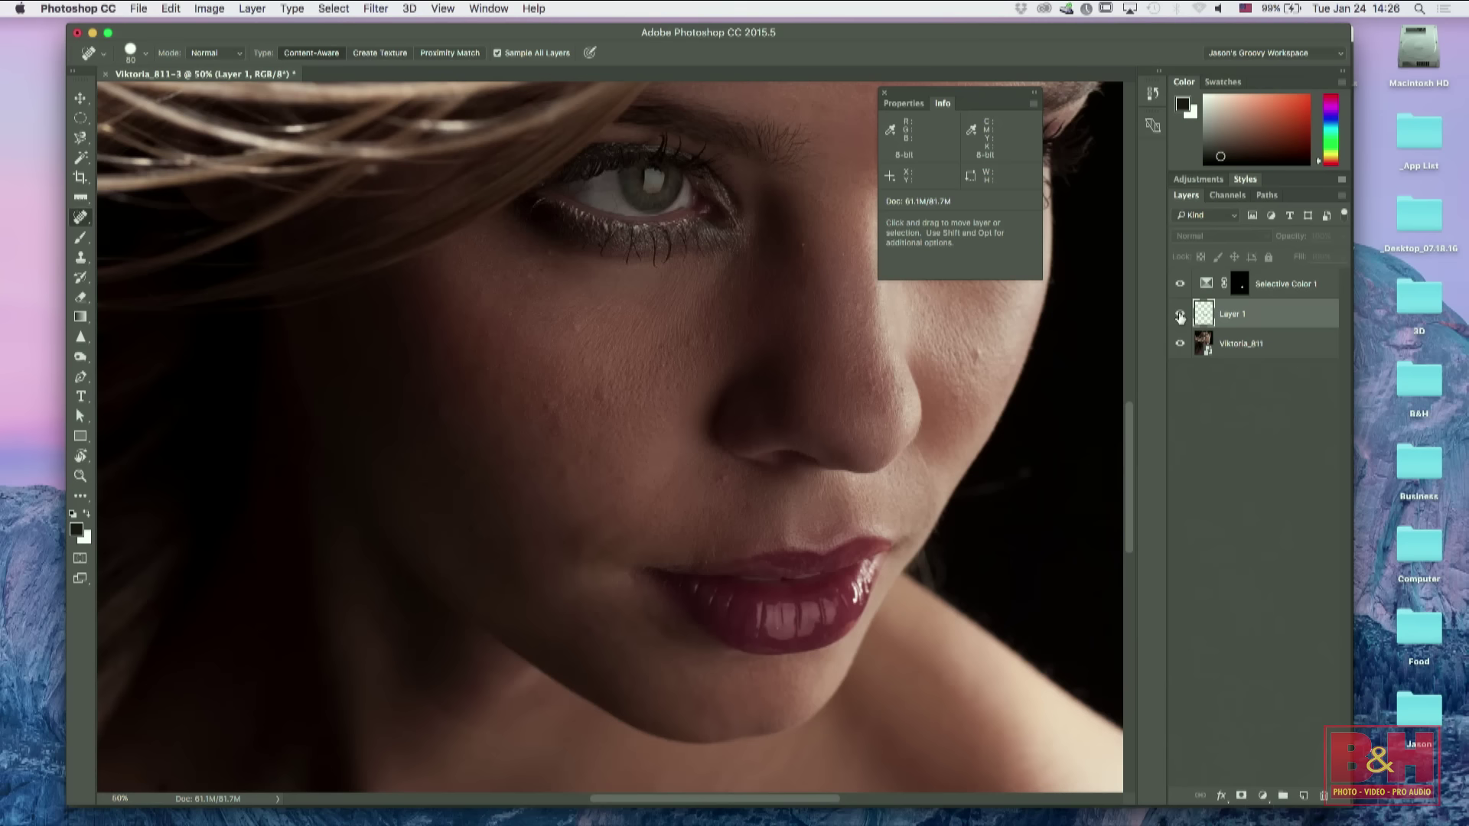
pyautogui.click(1180, 317)
pyautogui.click(1180, 317)
pyautogui.click(1180, 319)
pyautogui.click(1179, 317)
pyautogui.click(1180, 317)
pyautogui.click(1180, 317)
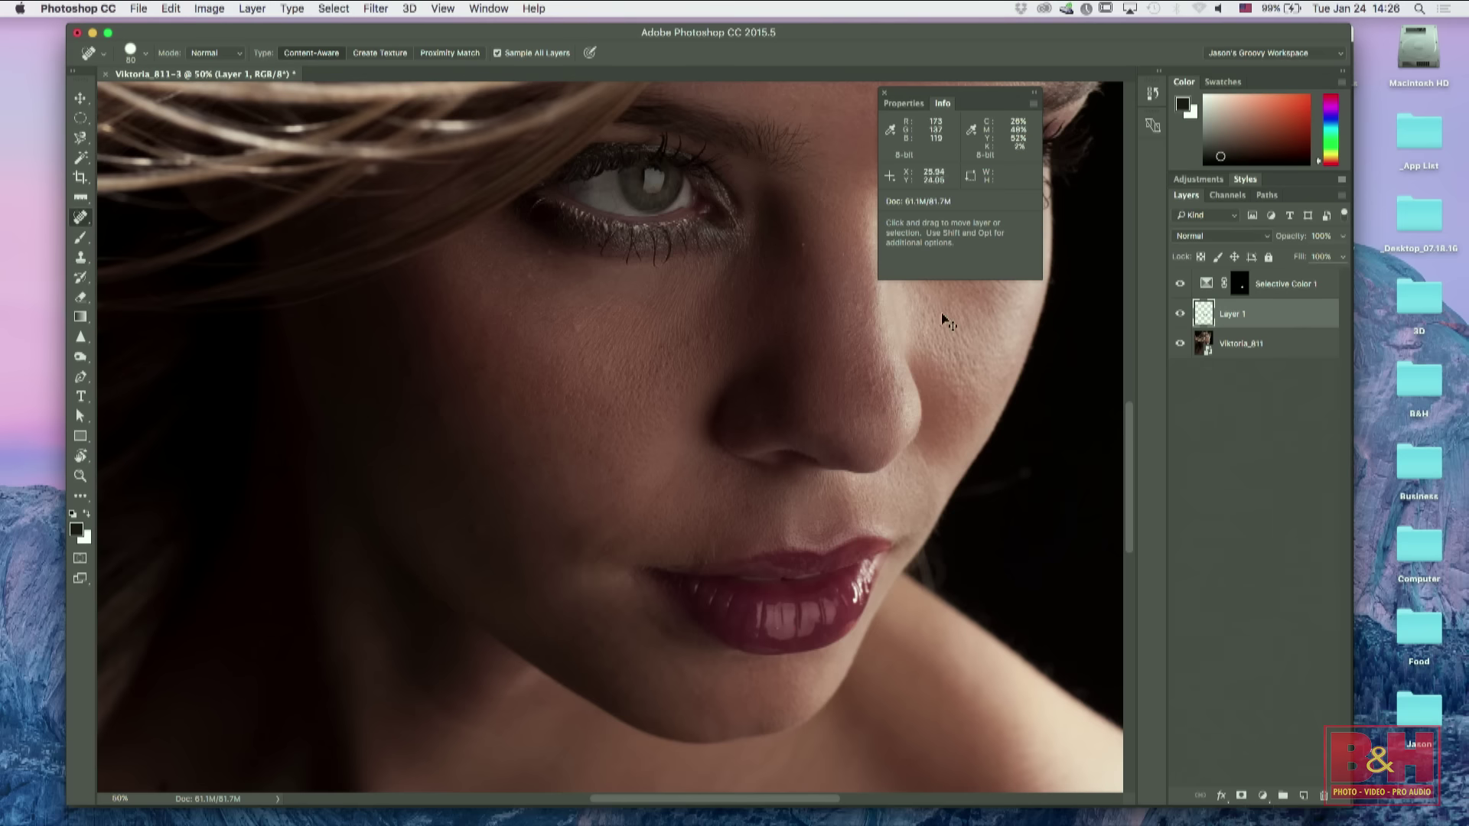
# Step: Switch to the Healing Brush Tool and bring the nose and shaded cheek into close view at 100%
pyautogui.click(83, 222)
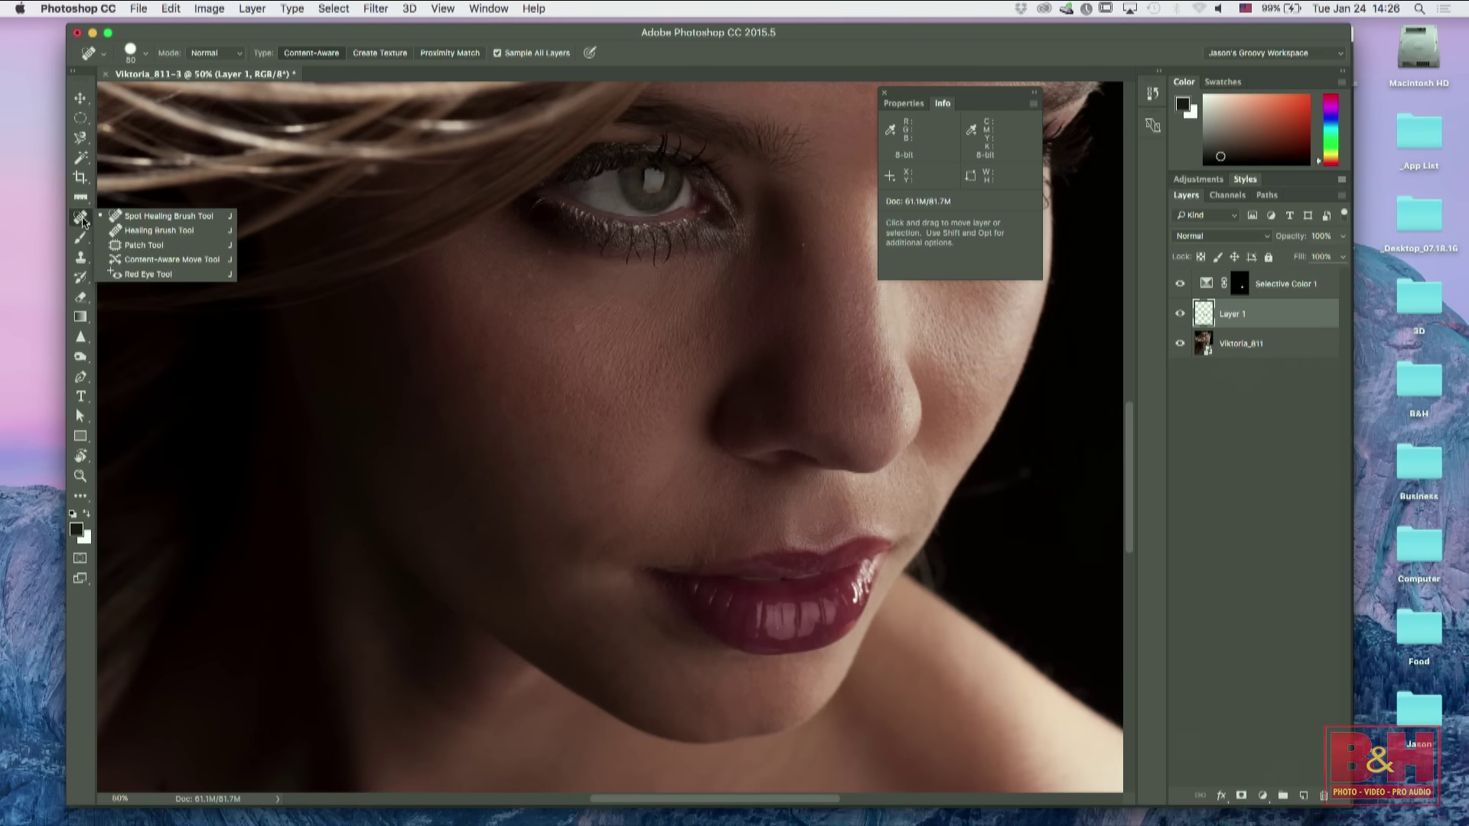
pyautogui.click(150, 231)
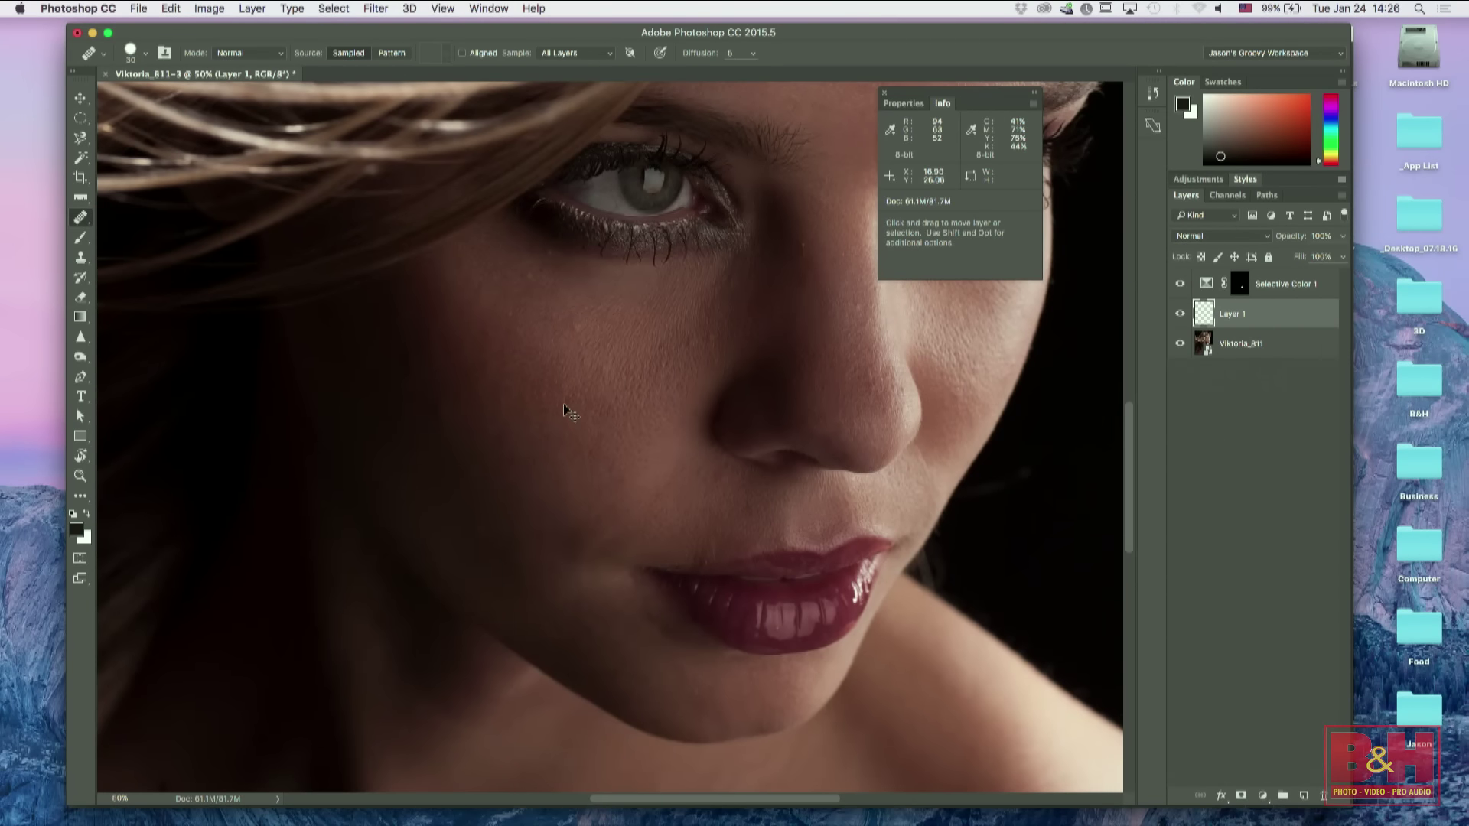
pyautogui.scroll(1, 566, 398)
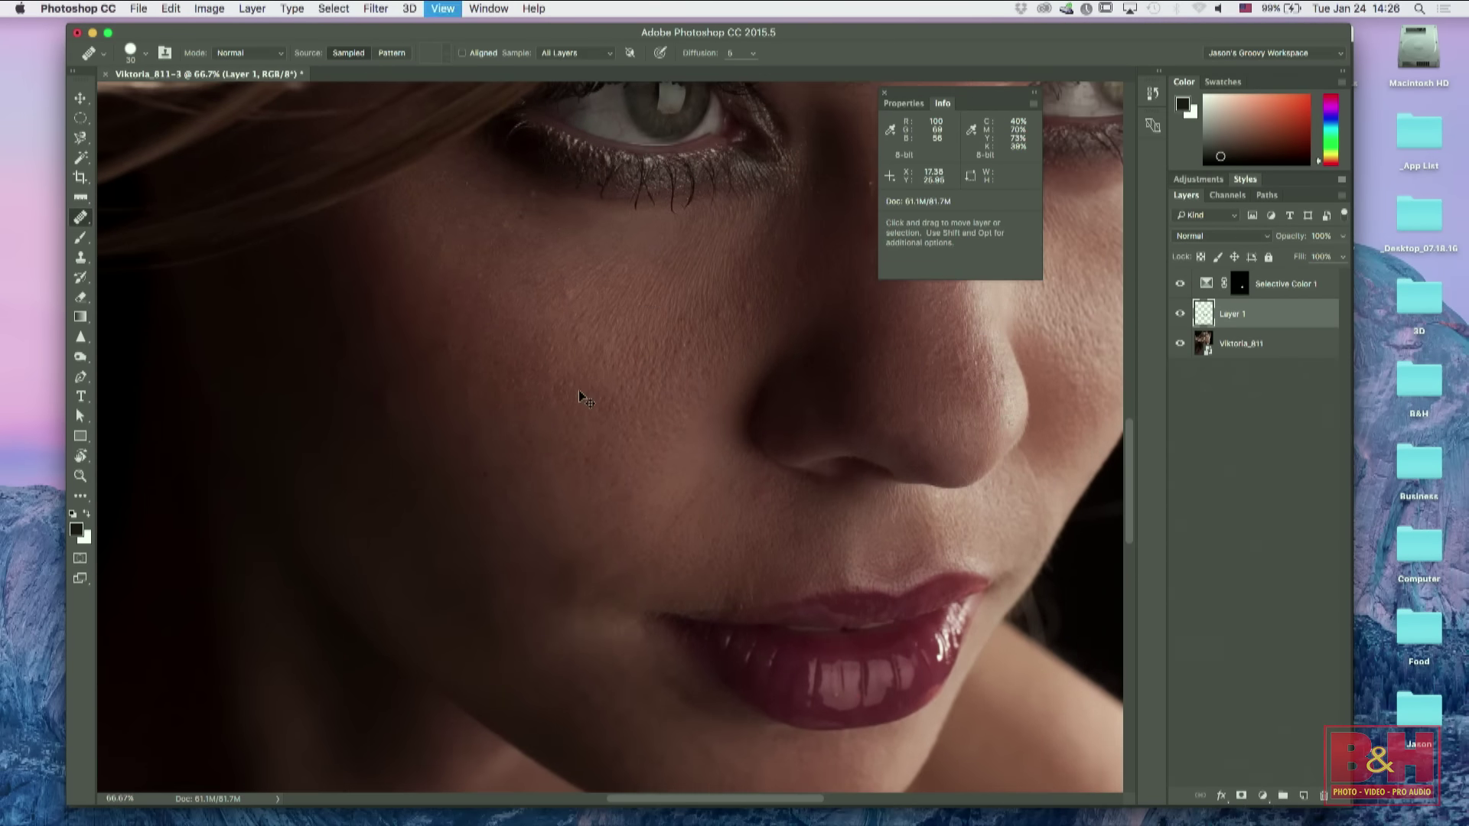
pyautogui.scroll(1, 587, 388)
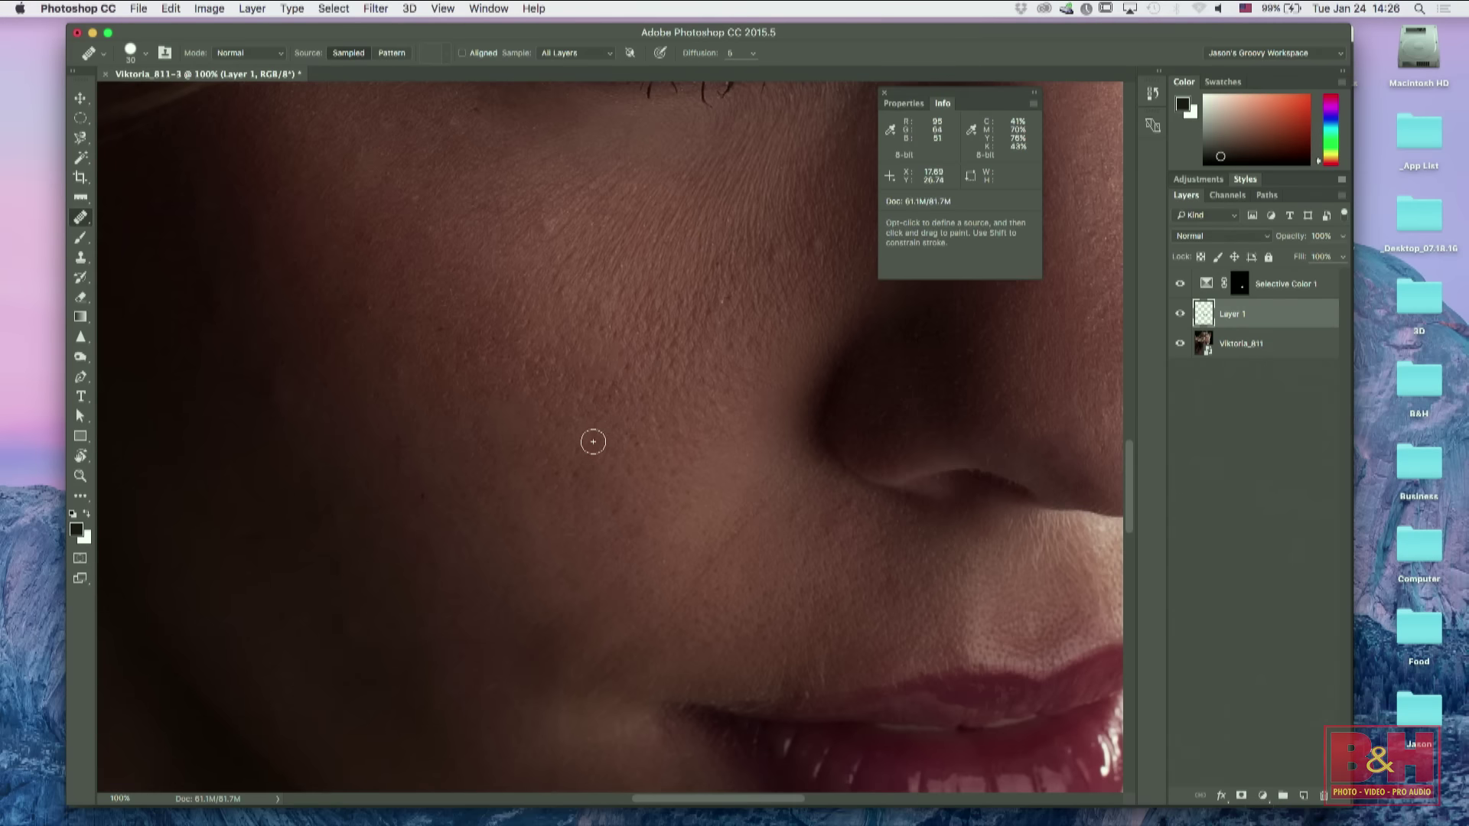
pyautogui.scroll(2, 595, 437)
pyautogui.scroll(-2, 597, 442)
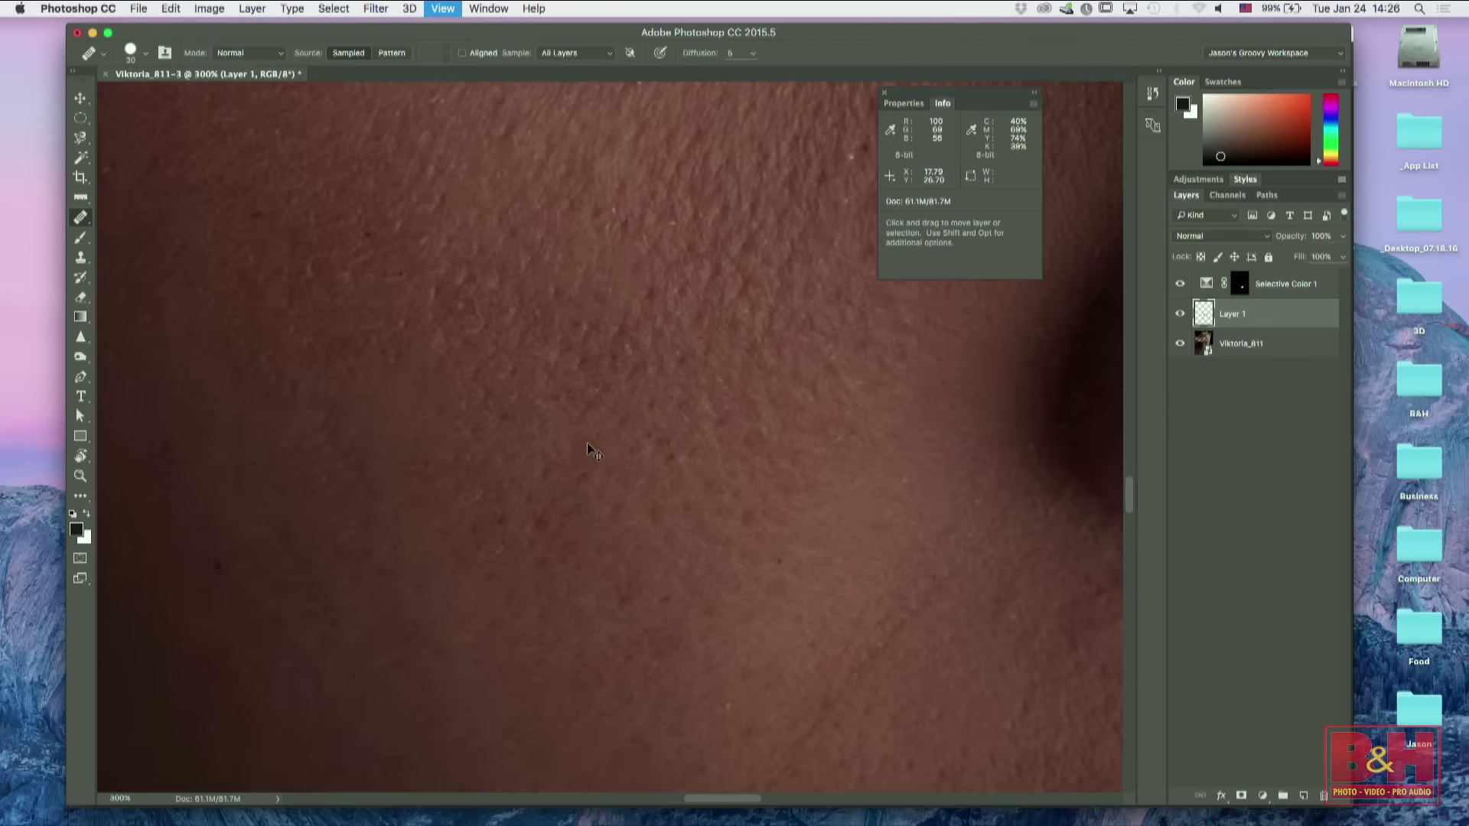
pyautogui.rightClick(81, 218)
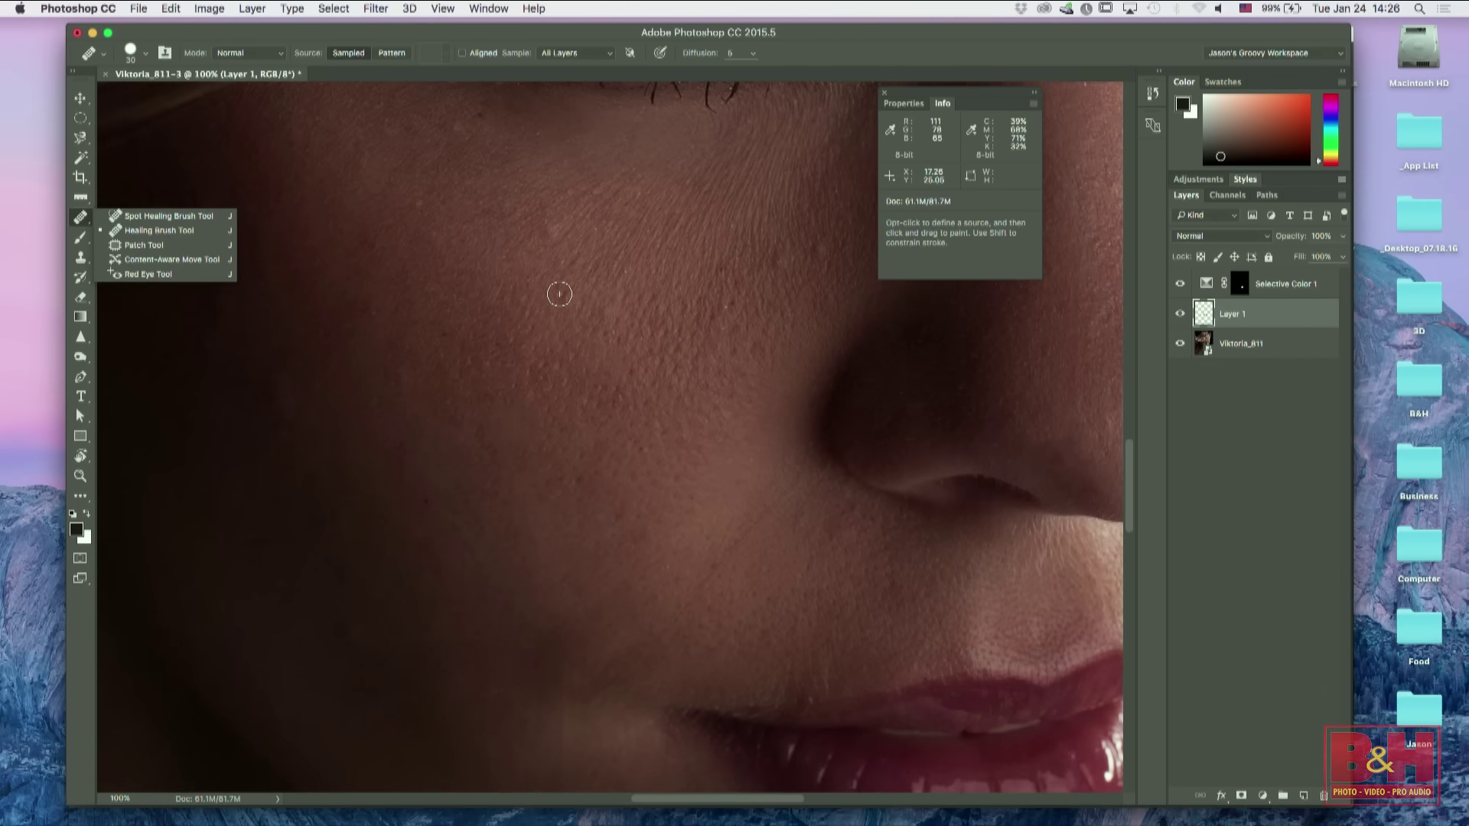
pyautogui.press('space')
pyautogui.moveTo(957, 525); pyautogui.dragTo(627, 607)
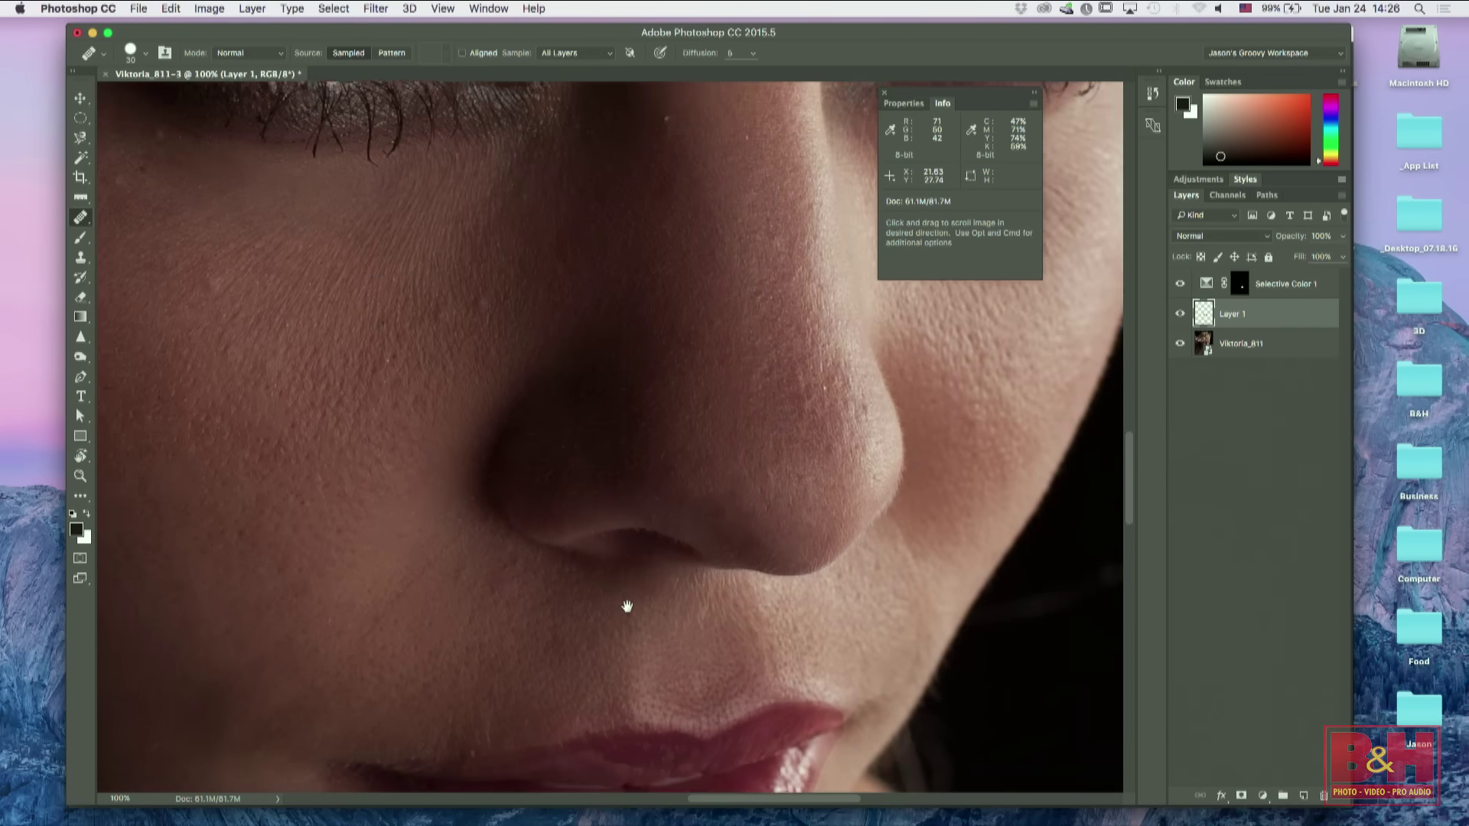
pyautogui.scroll(5, 620, 567)
pyautogui.hscroll(-2, 619, 566)
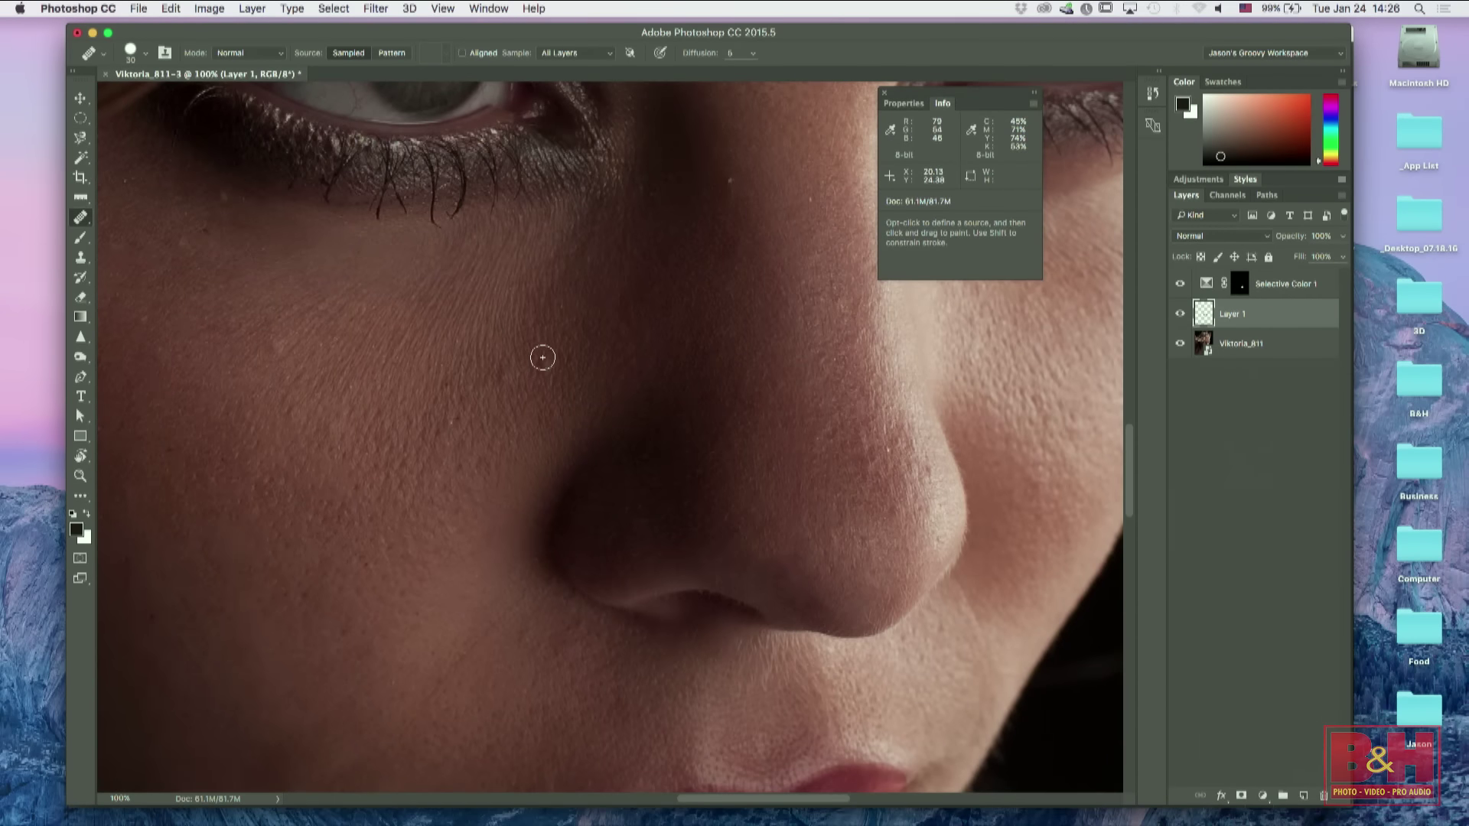
# Step: Try to paint on the shaded side of the nose with the Healing Brush before defining a source point
pyautogui.rightClick(827, 376)
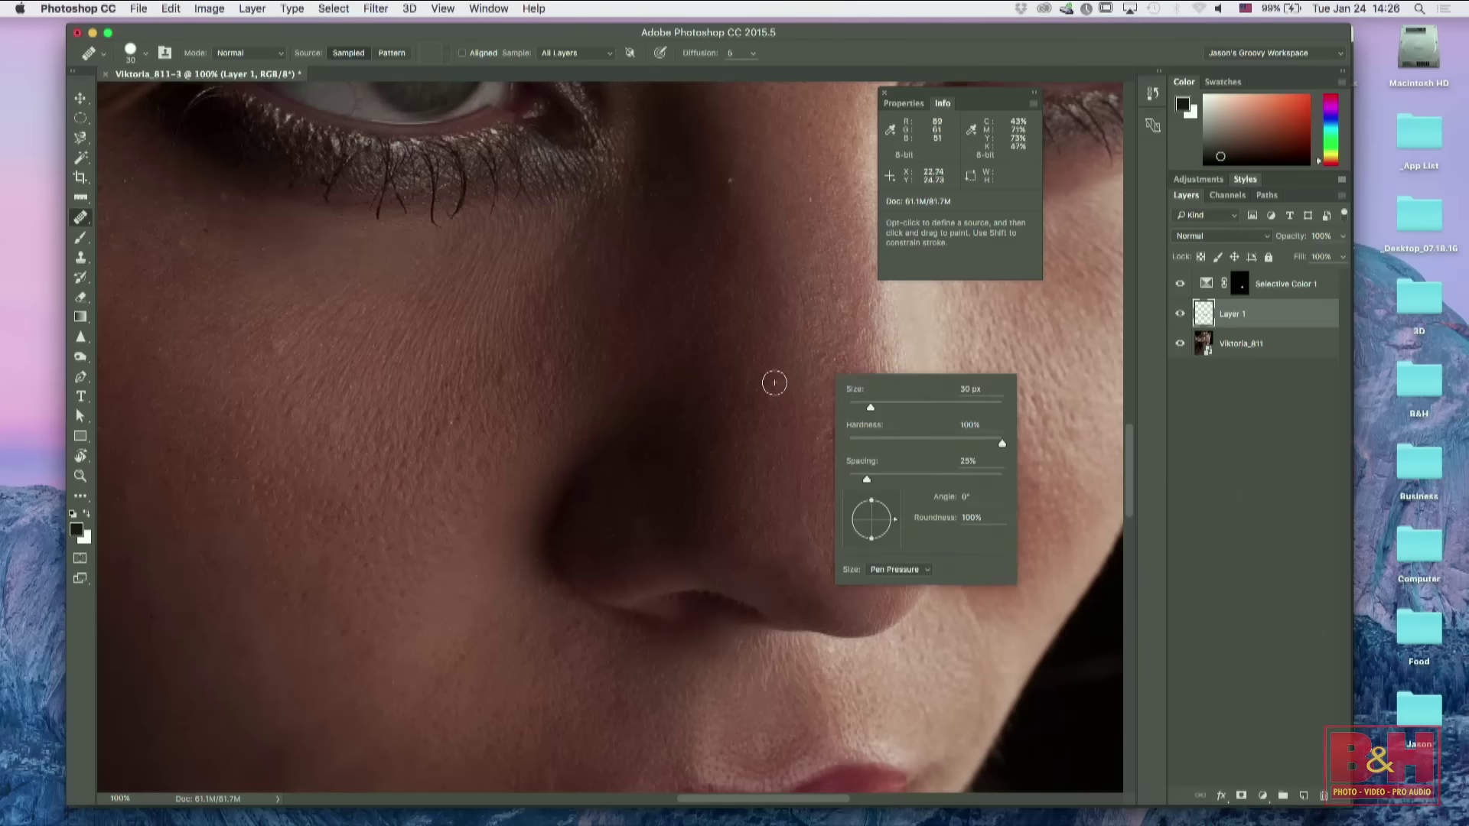
pyautogui.rightClick(771, 396)
pyautogui.click(751, 409)
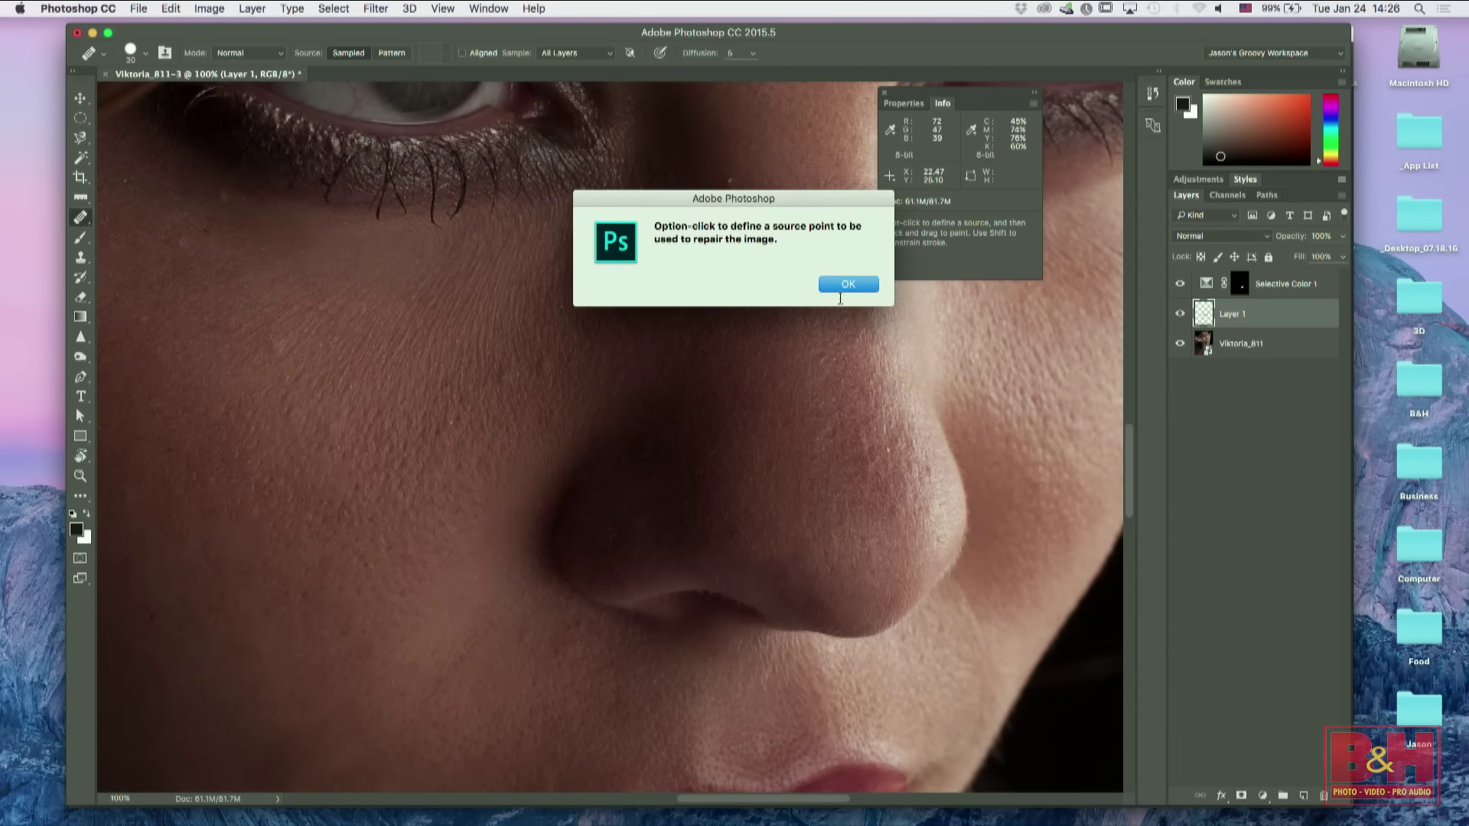
pyautogui.click(848, 286)
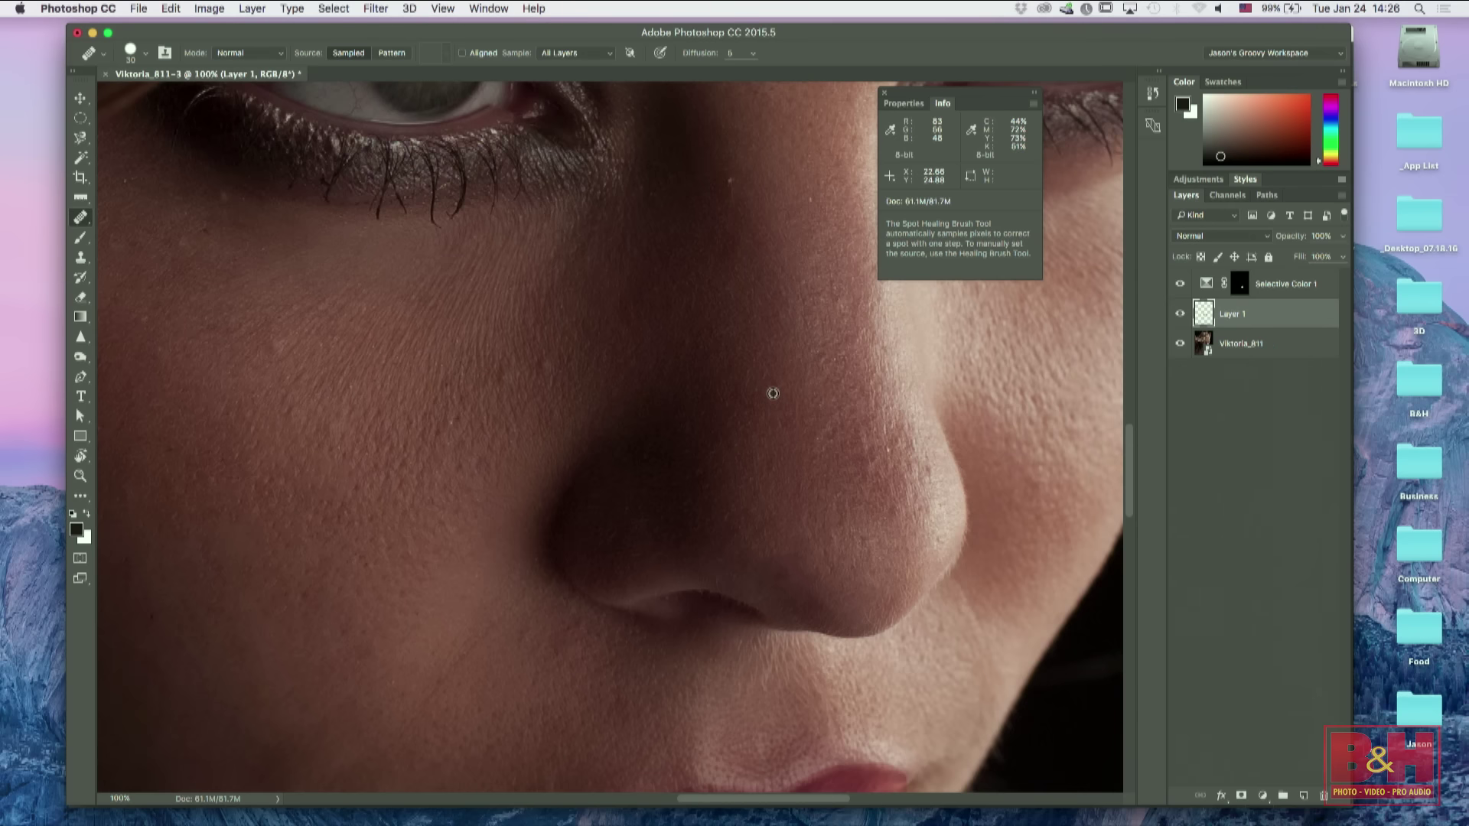
# Step: Enlarge the Healing Brush to 50 px and sample skin on the nose as the healing source
pyautogui.press(']')
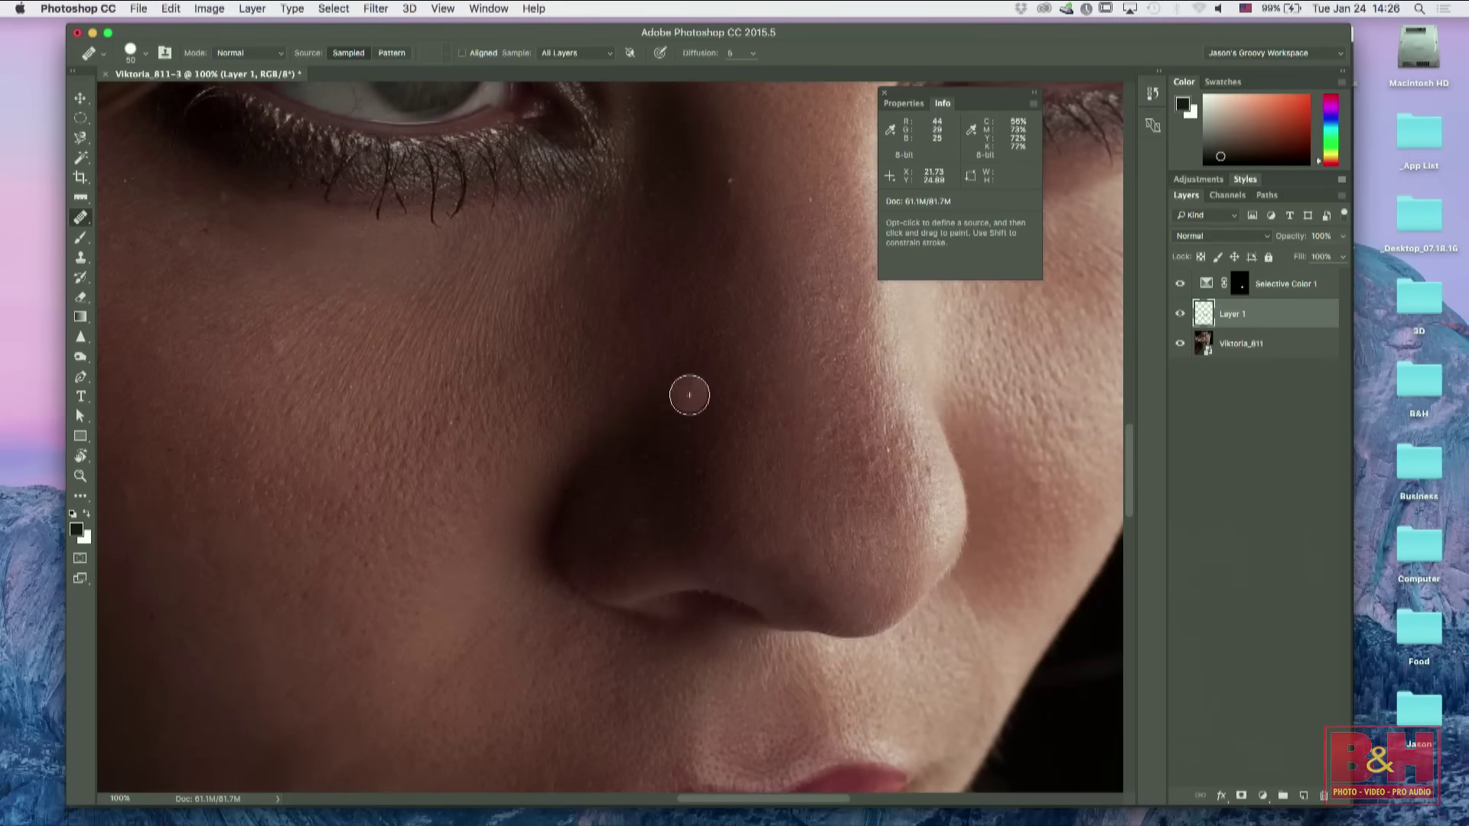
pyautogui.rightClick(716, 401)
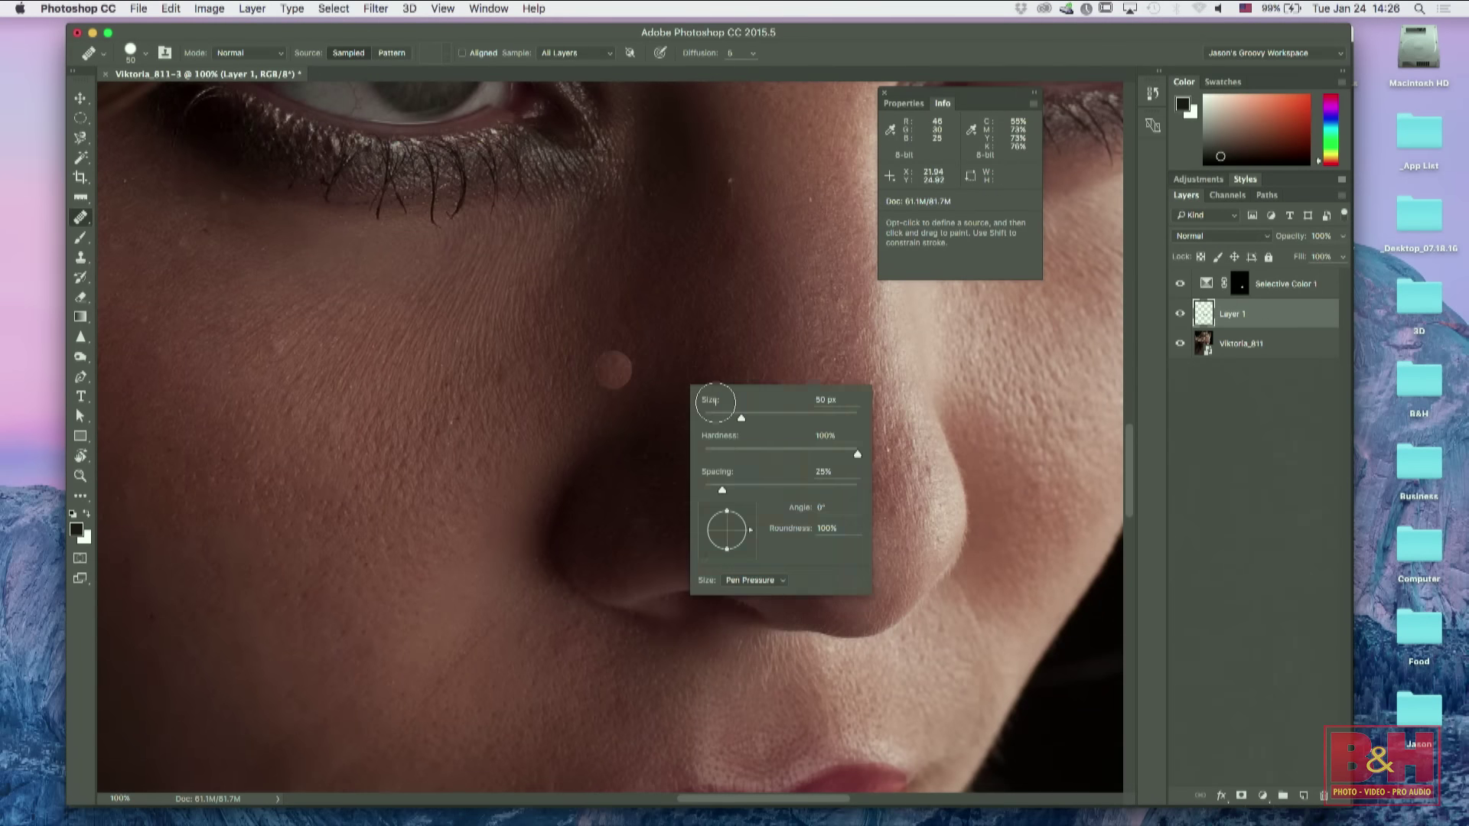
pyautogui.click(773, 328)
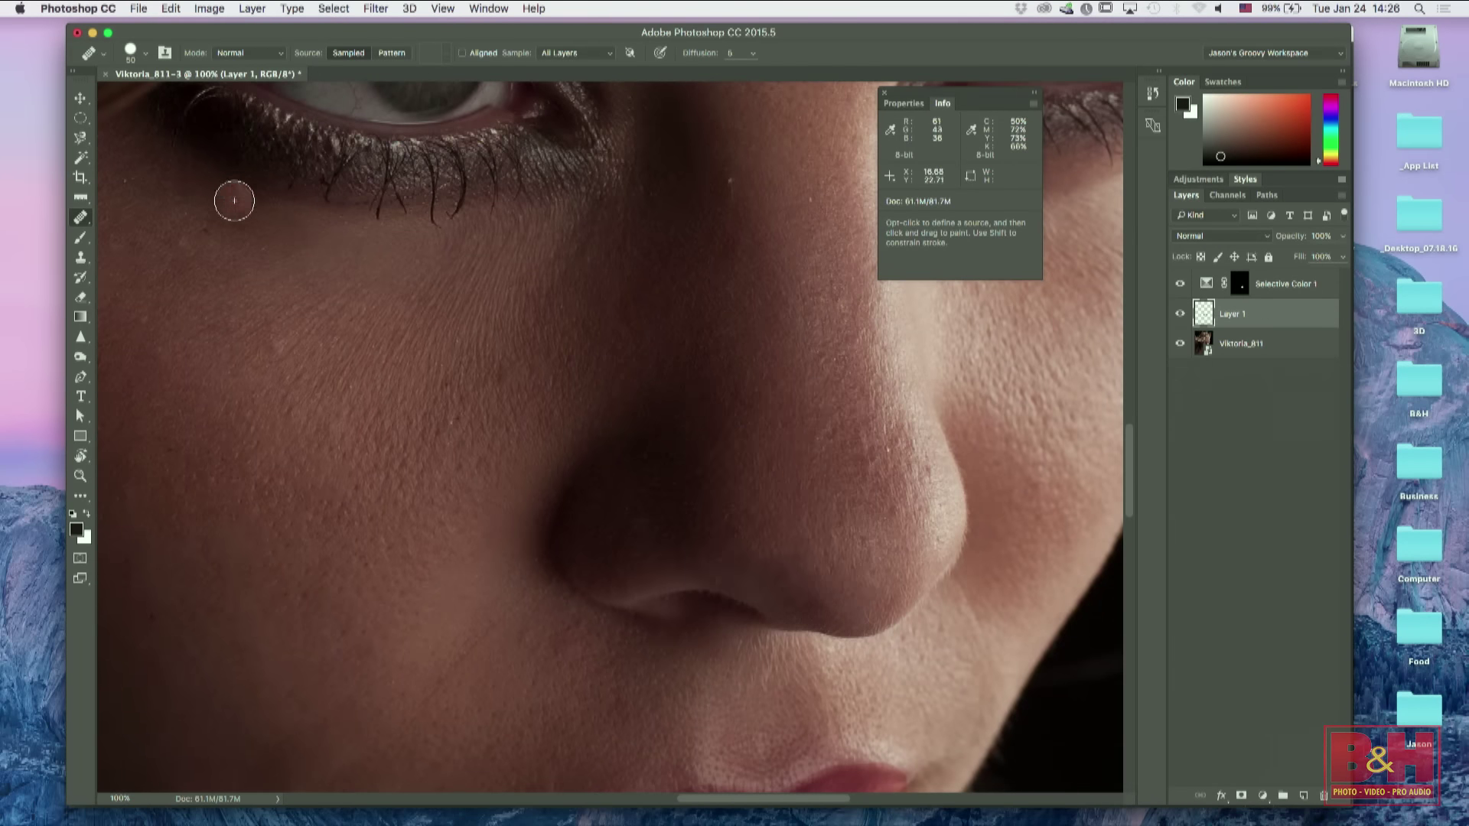
# Step: Switch to the Patch Tool and bring the skin below the lit eye into close view at 100%
pyautogui.moveTo(81, 221); pyautogui.dragTo(163, 243)
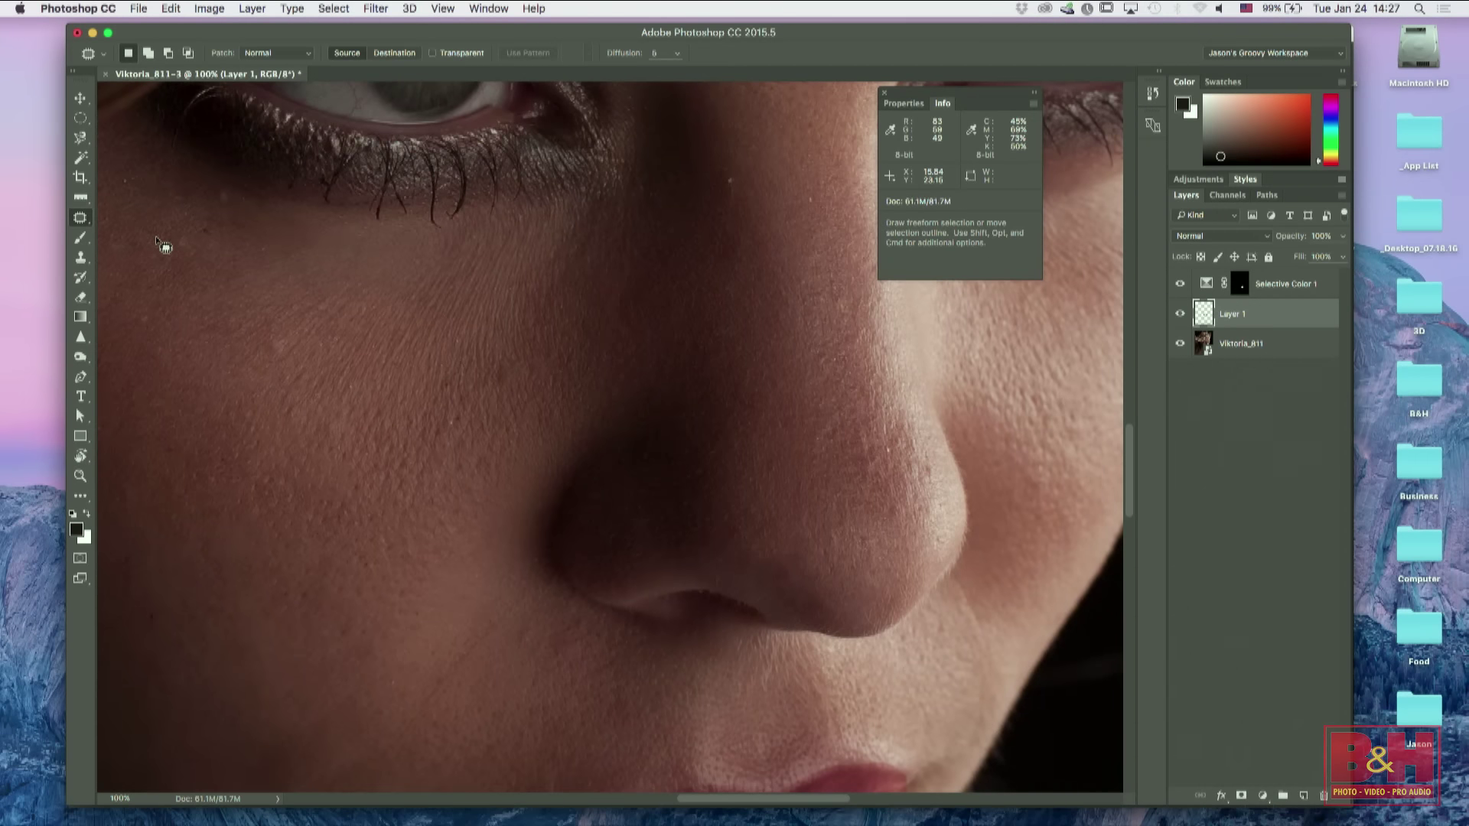
pyautogui.press('super+plus')
pyautogui.press('super+minus')
pyautogui.press('super+minus')
pyautogui.press('super+minus')
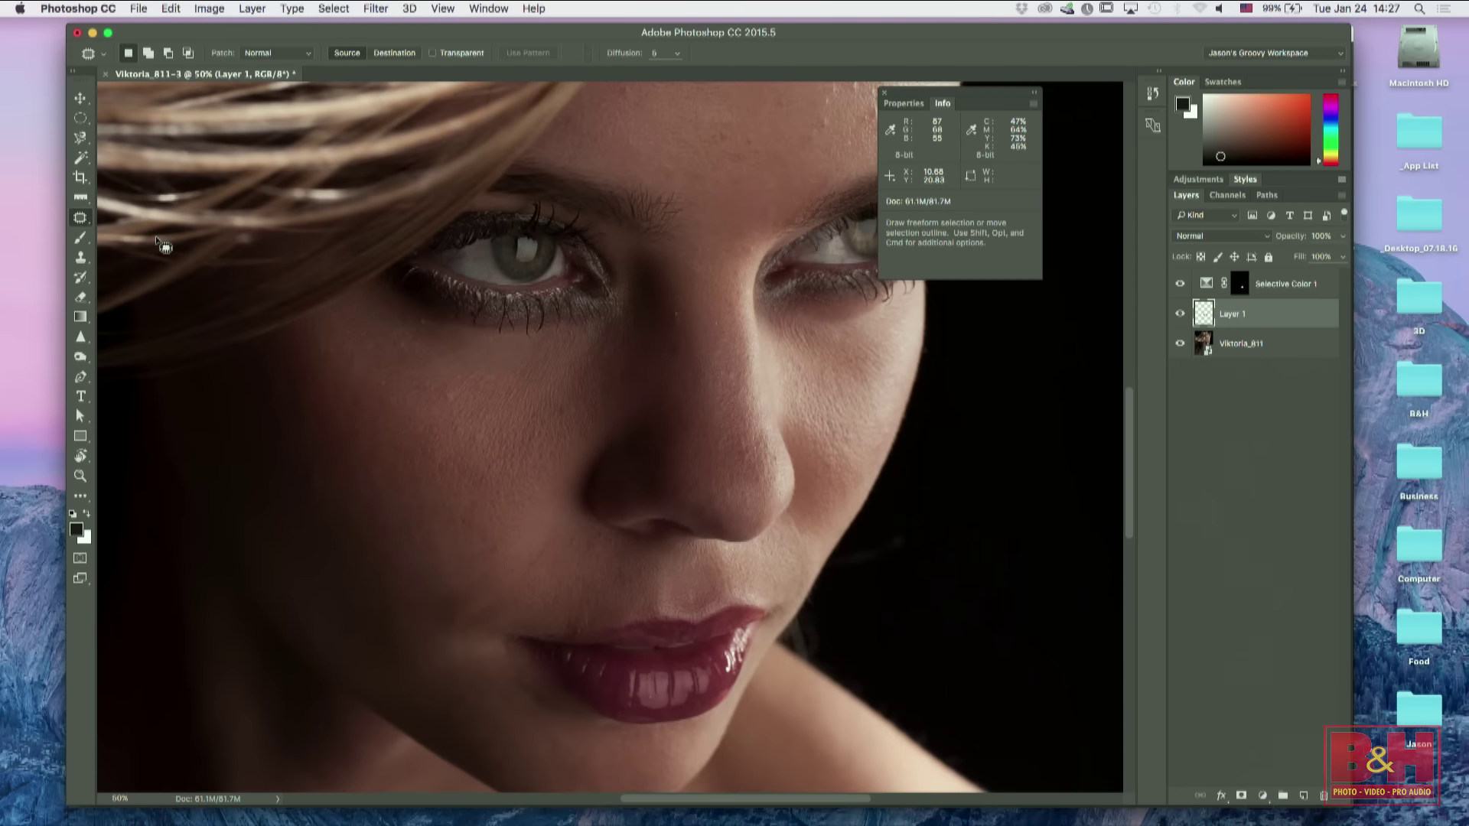
pyautogui.press('space')
pyautogui.moveTo(767, 384); pyautogui.dragTo(525, 423)
pyautogui.press('super+plus')
pyautogui.press('super+plus')
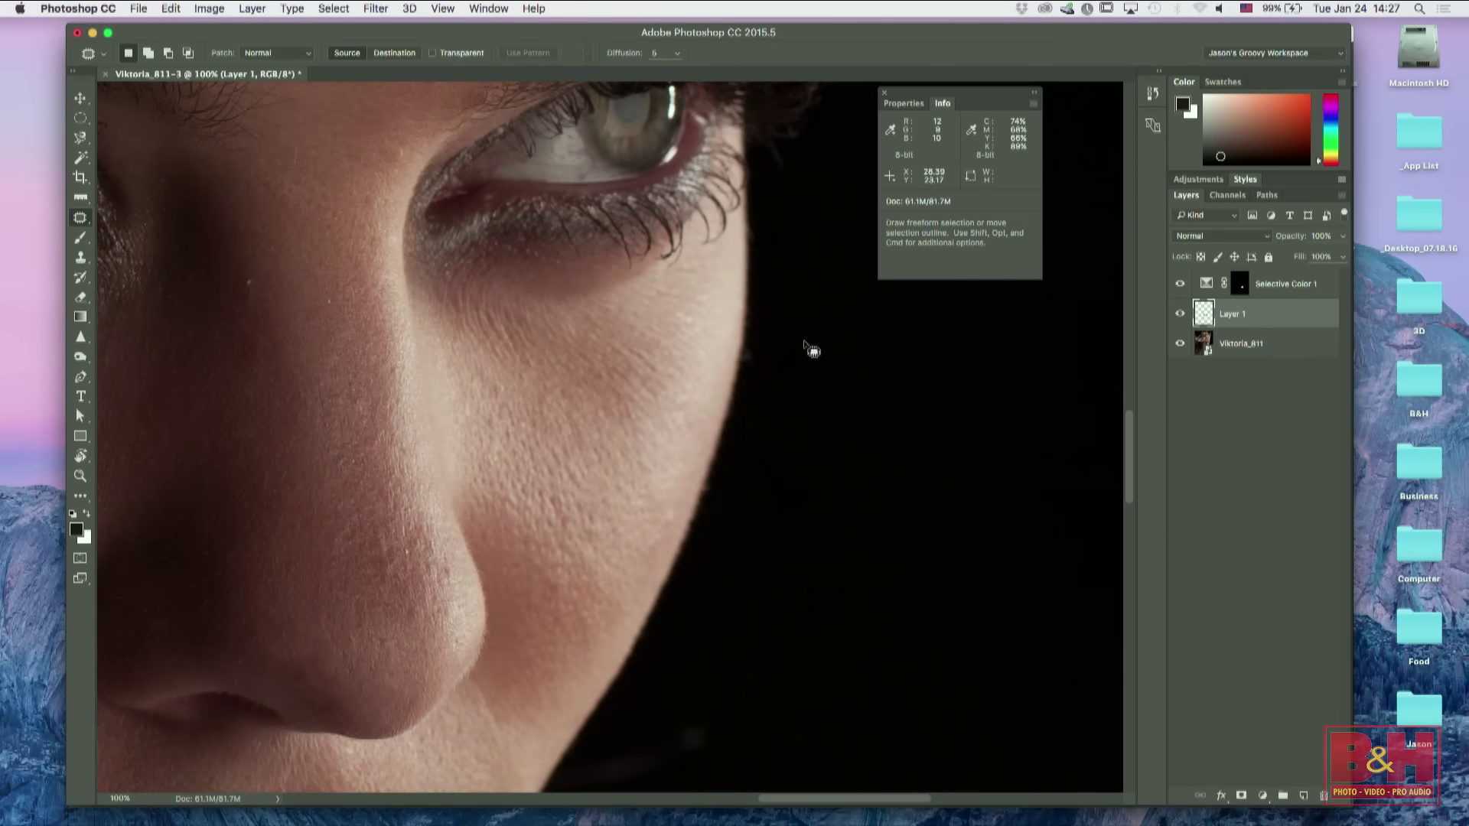
# Step: Outline the dark area under the lit eye and try to patch it on Layer 1
pyautogui.moveTo(632, 289)
pyautogui.mouseDown()
pyautogui.moveTo(716, 228)
pyautogui.moveTo(564, 253)
pyautogui.moveTo(663, 289)
pyautogui.mouseUp()
pyautogui.click(661, 334)
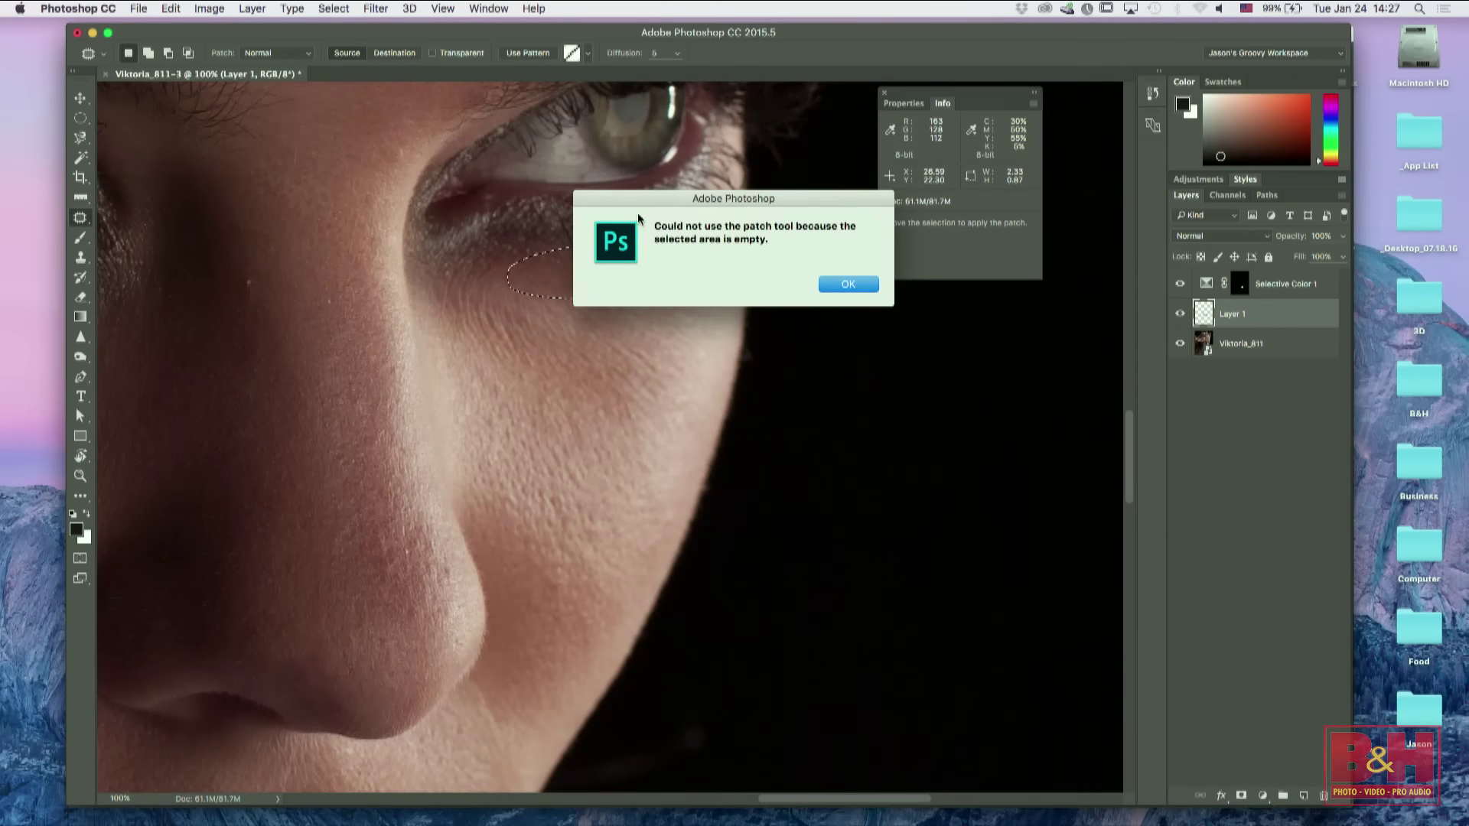
pyautogui.click(848, 285)
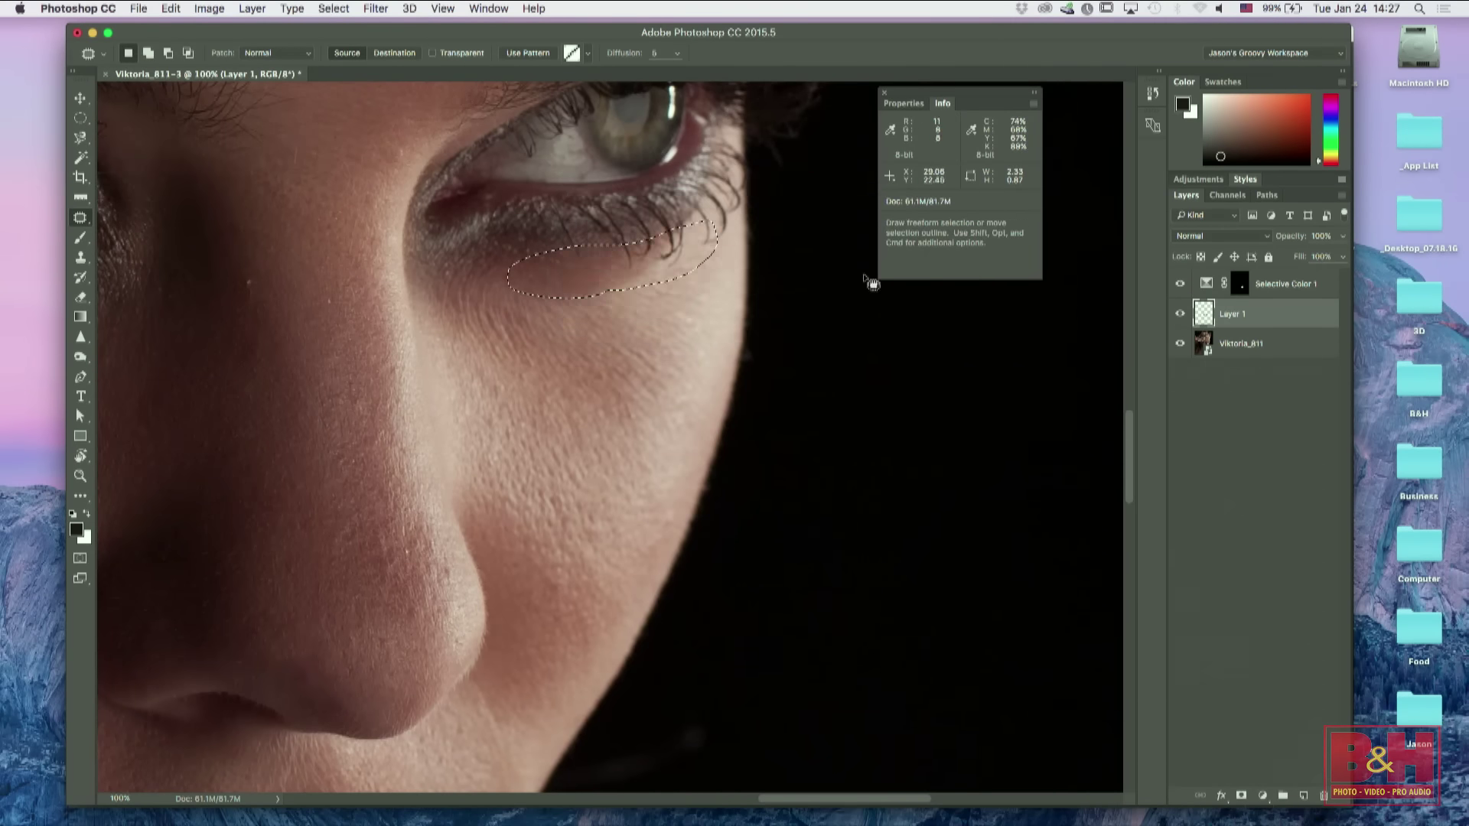
# Step: Make the portrait photo layer active, clear the undereye selection, and duplicate the whole layer
pyautogui.doubleClick(1292, 349)
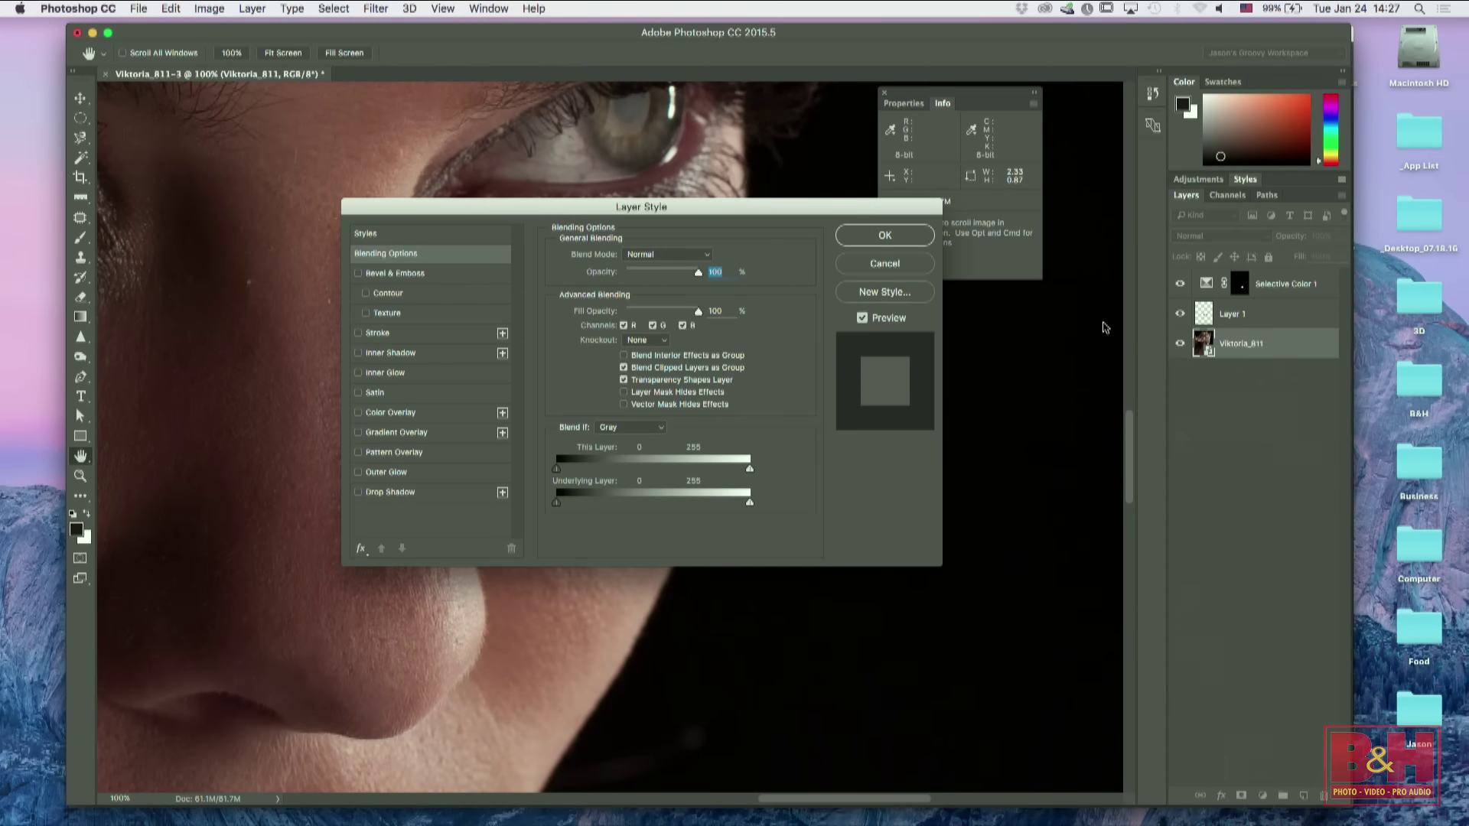
pyautogui.click(886, 263)
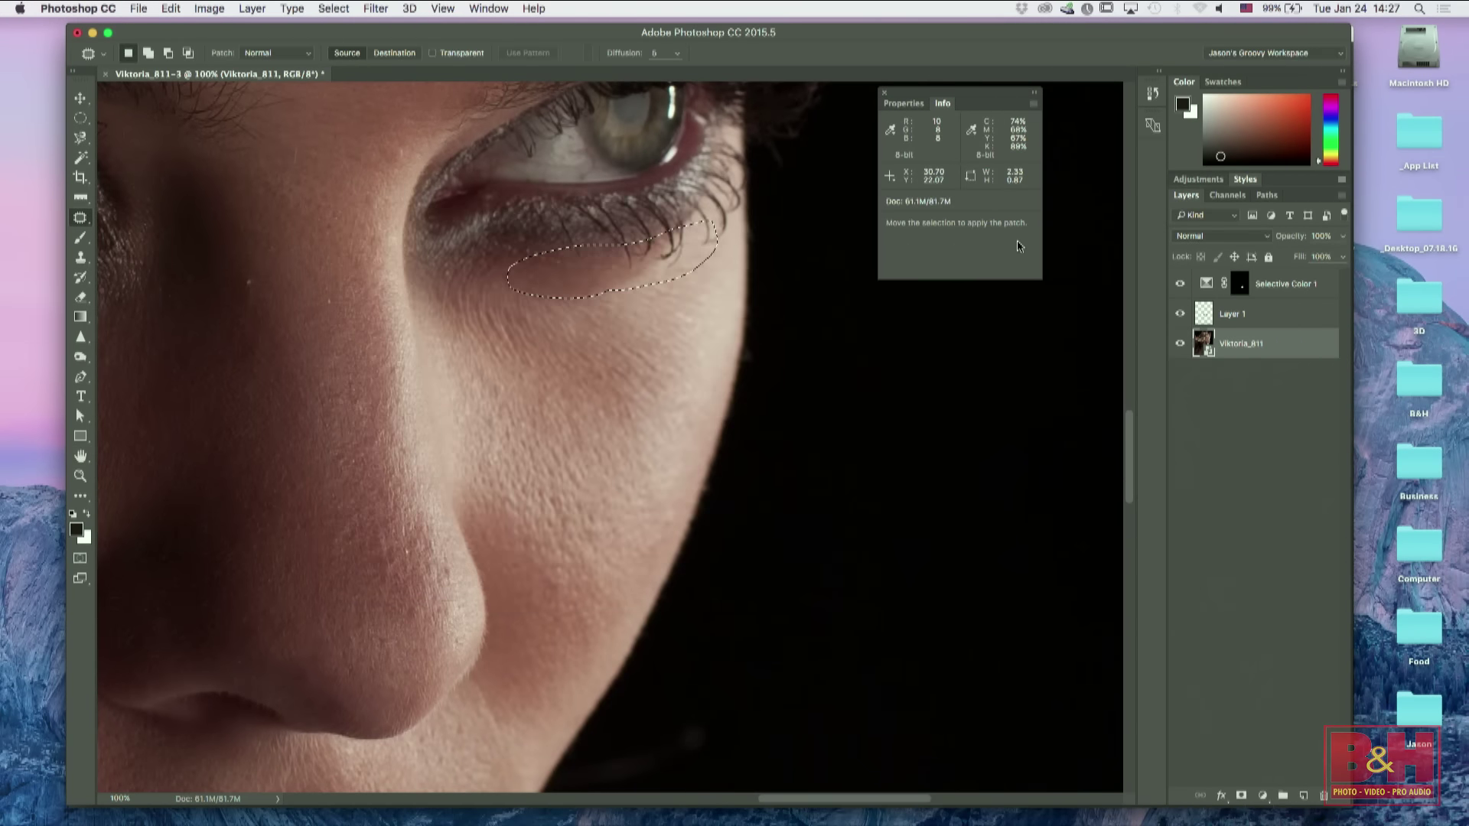
pyautogui.press('super+j')
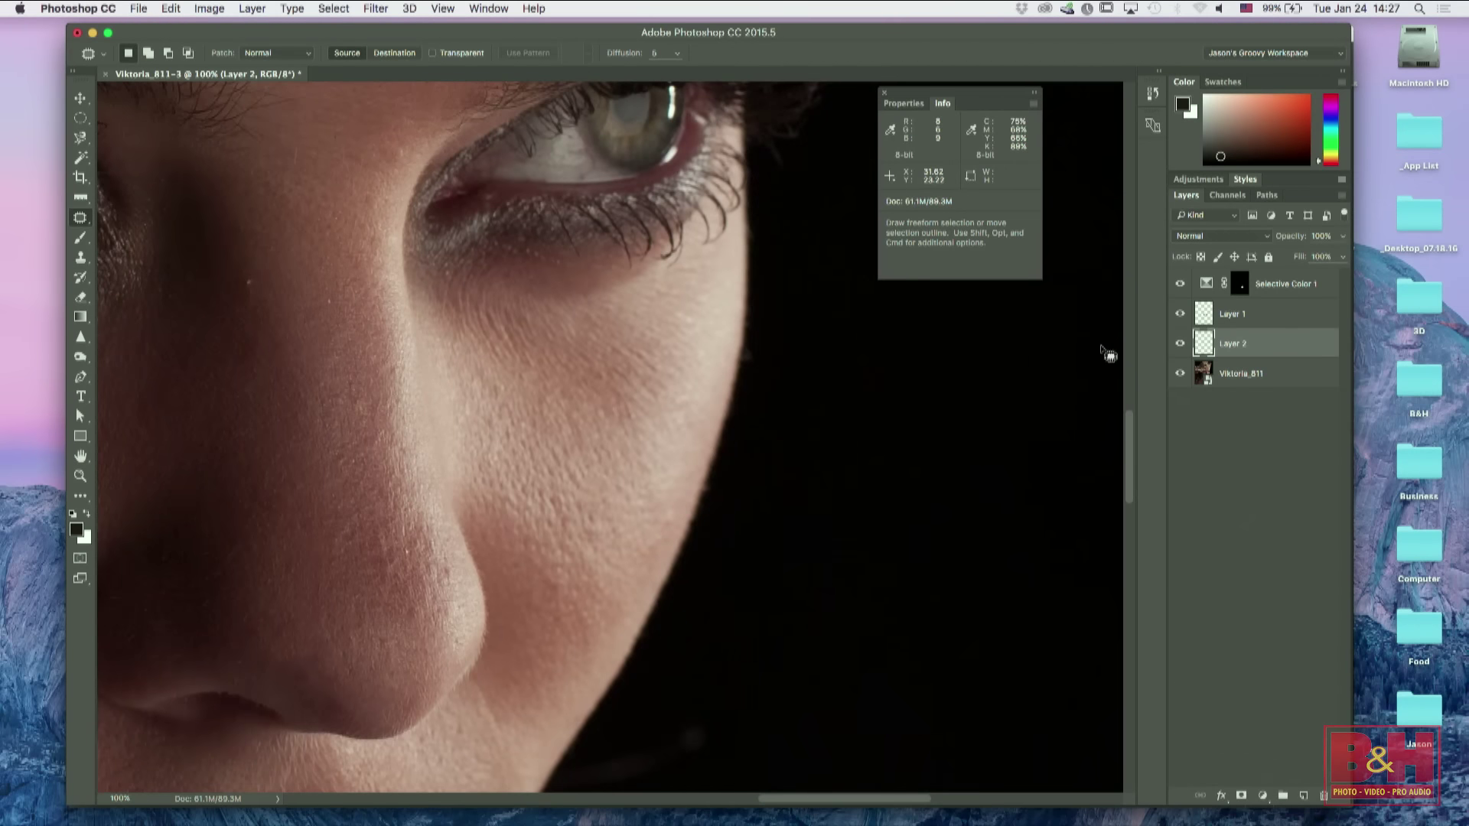
pyautogui.press('super+z')
pyautogui.press('super+d')
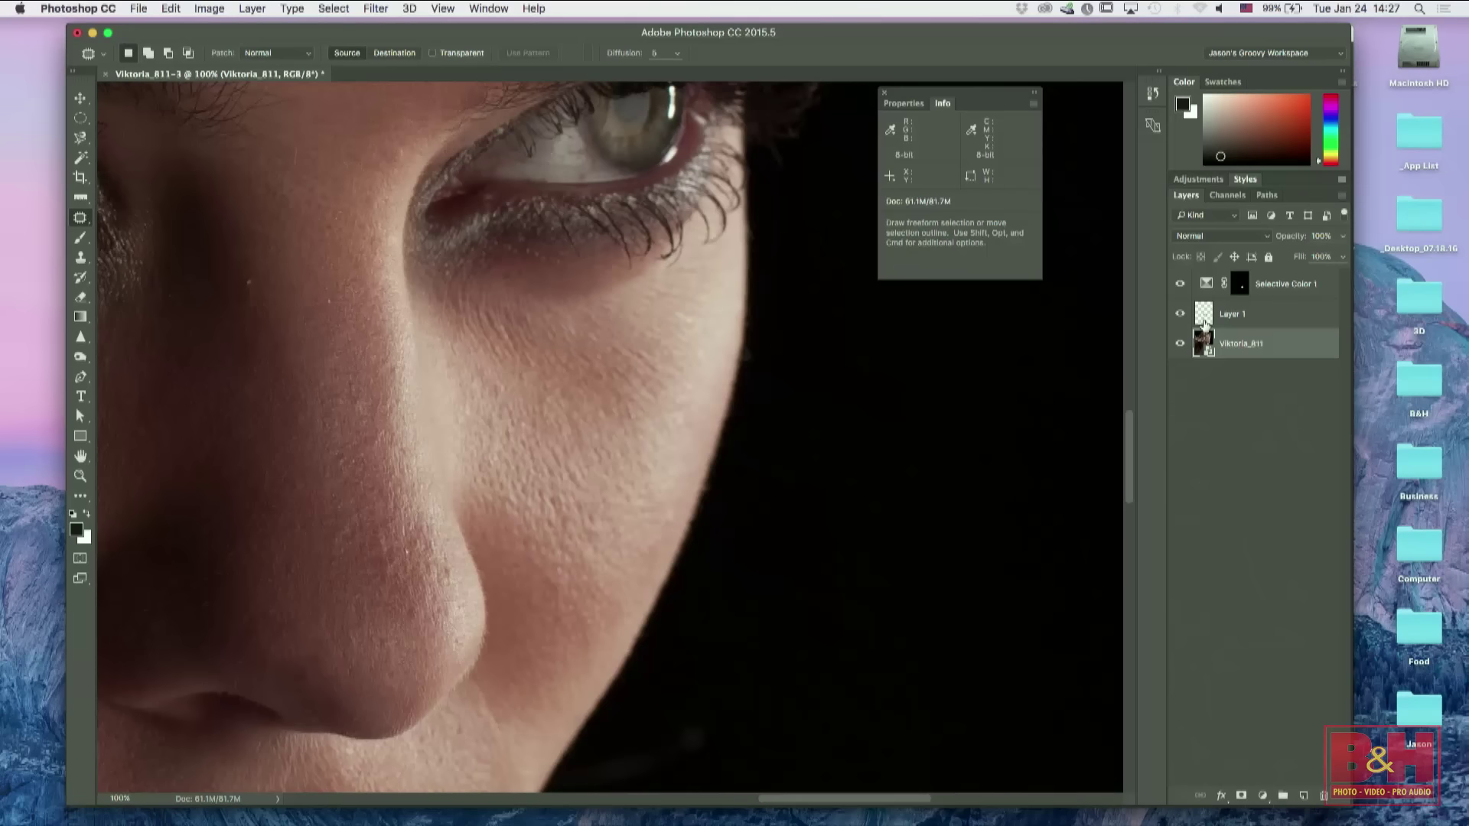
pyautogui.press('super+j')
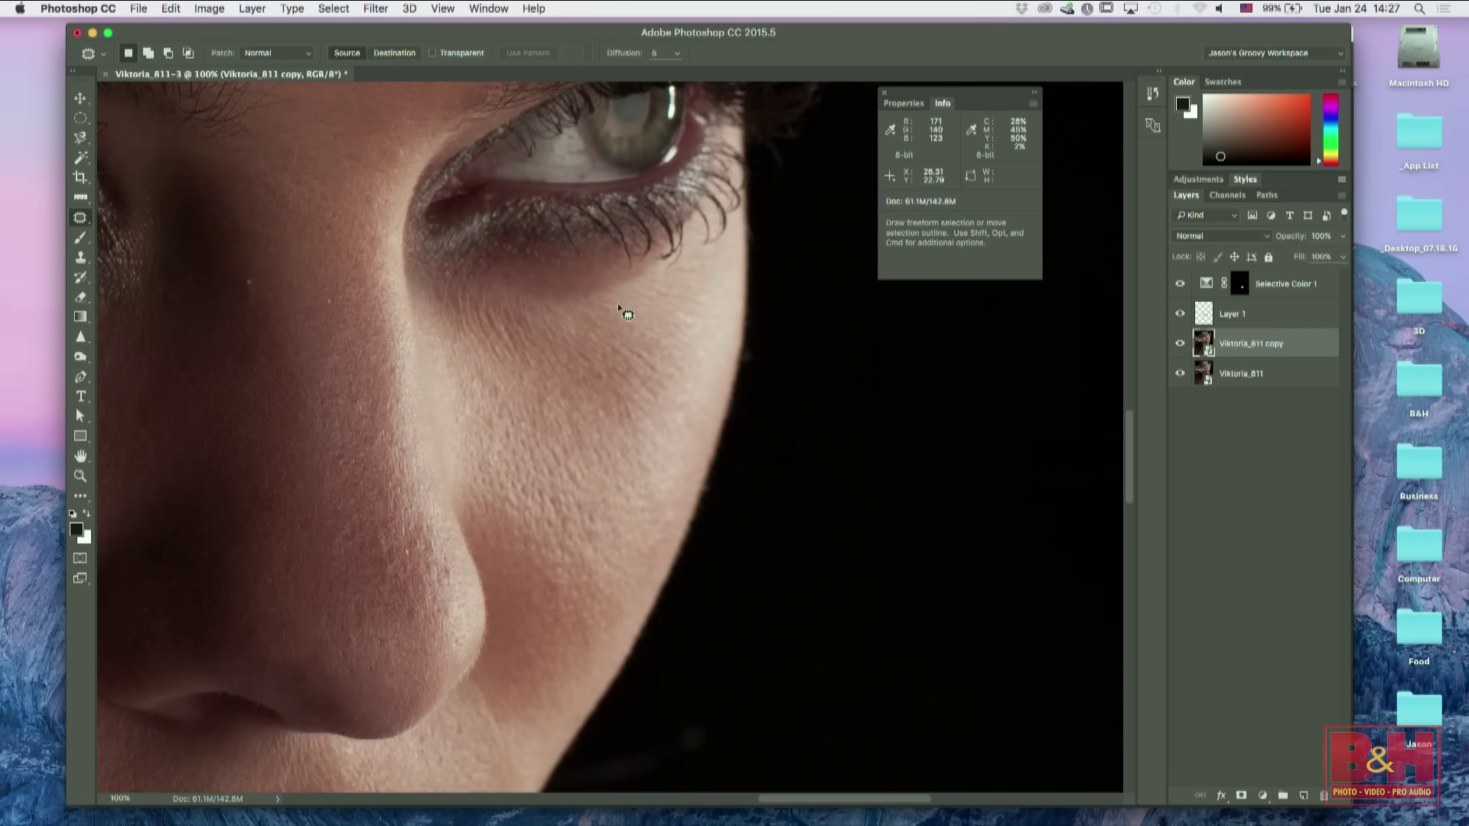
# Step: Try to patch the undereye area on the smart object copy, declining rasterization and clearing the selection
pyautogui.moveTo(670, 305)
pyautogui.mouseDown()
pyautogui.moveTo(710, 238)
pyautogui.moveTo(615, 261)
pyautogui.moveTo(495, 261)
pyautogui.moveTo(476, 277)
pyautogui.moveTo(511, 306)
pyautogui.moveTo(641, 312)
pyautogui.mouseUp()
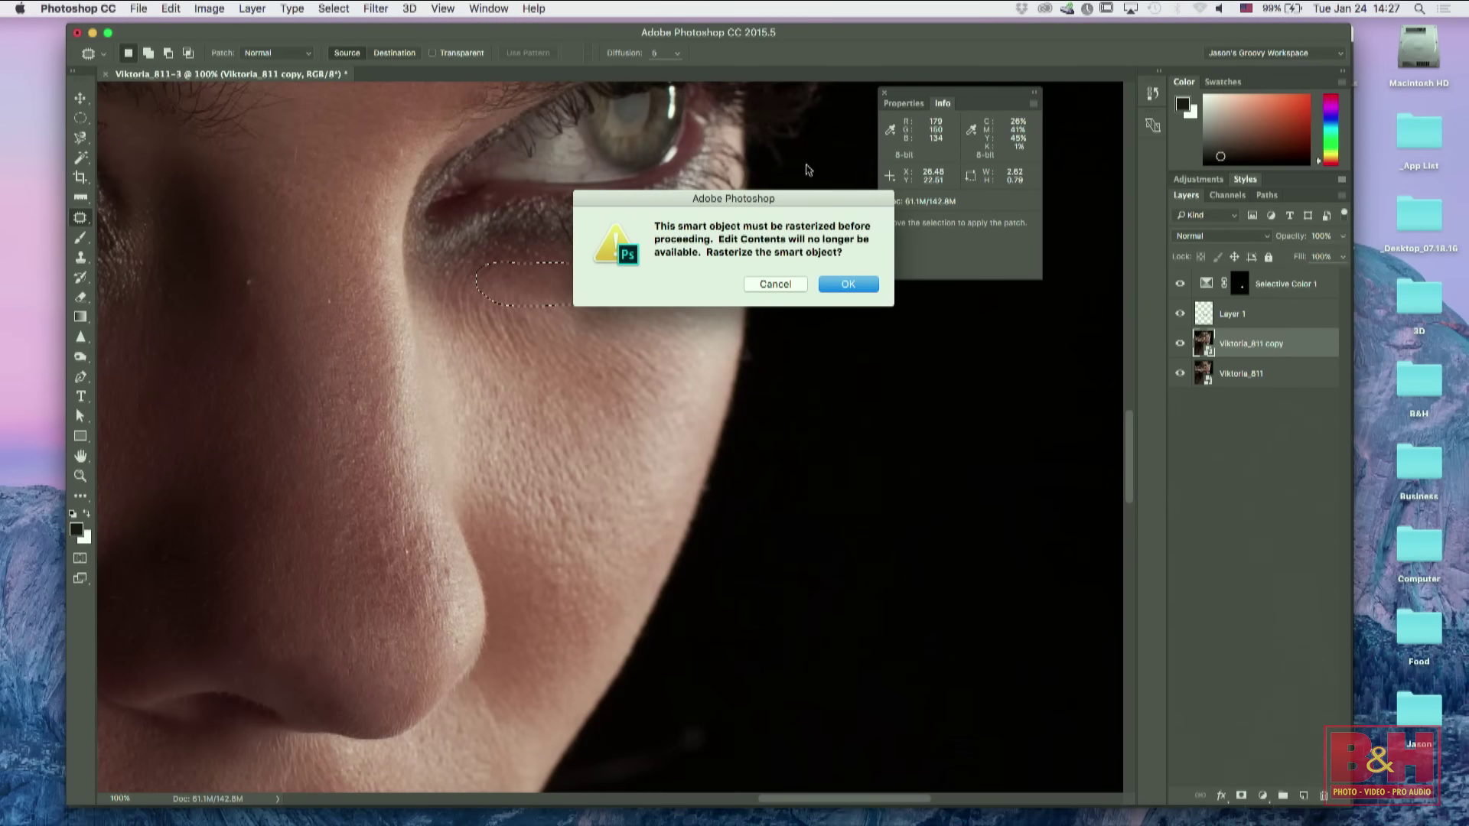
pyautogui.click(781, 287)
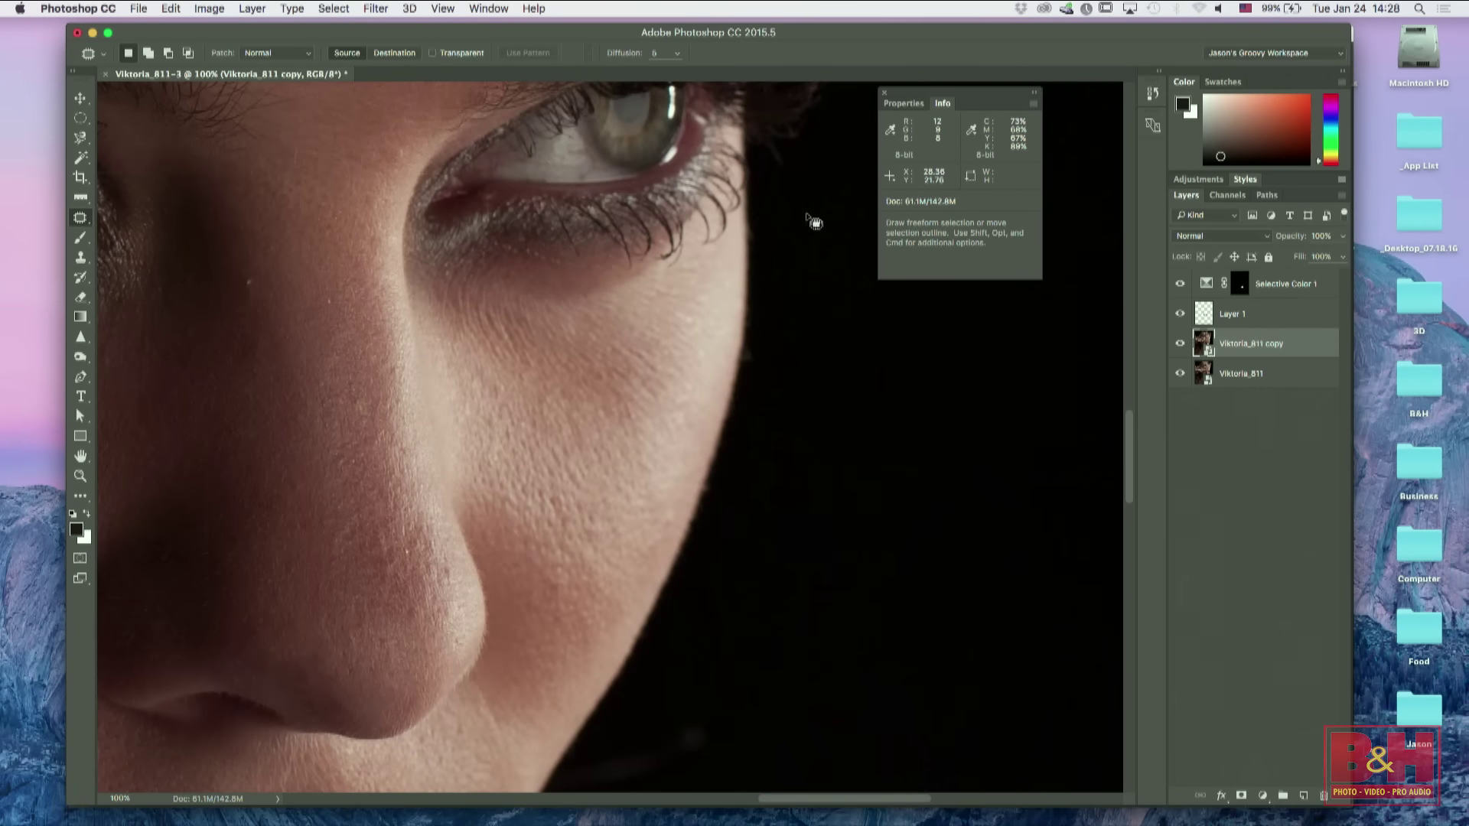
pyautogui.press('super+d')
# Step: Rasterize the duplicated portrait layer
pyautogui.rightClick(1291, 347)
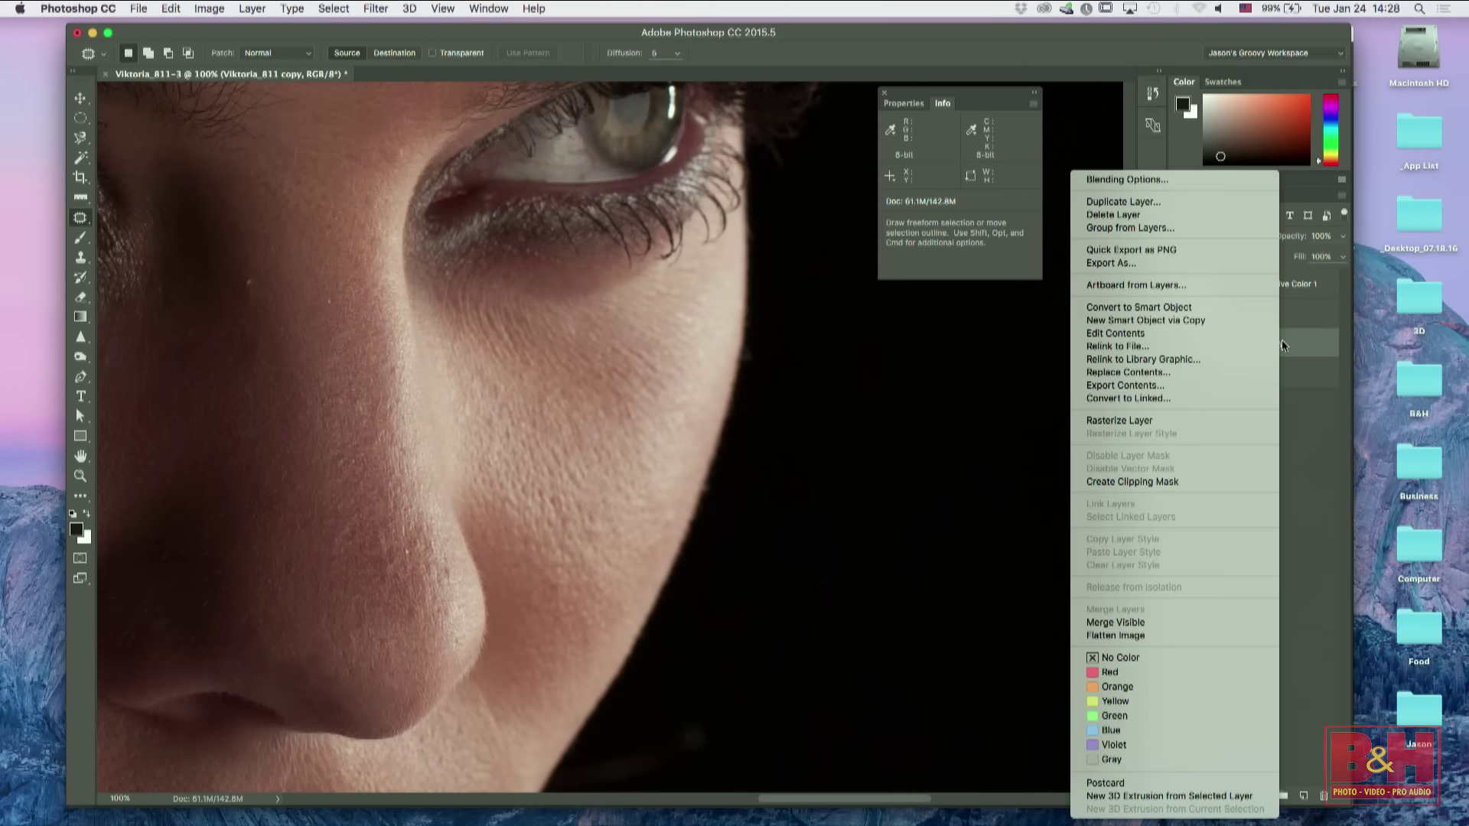
pyautogui.click(1125, 421)
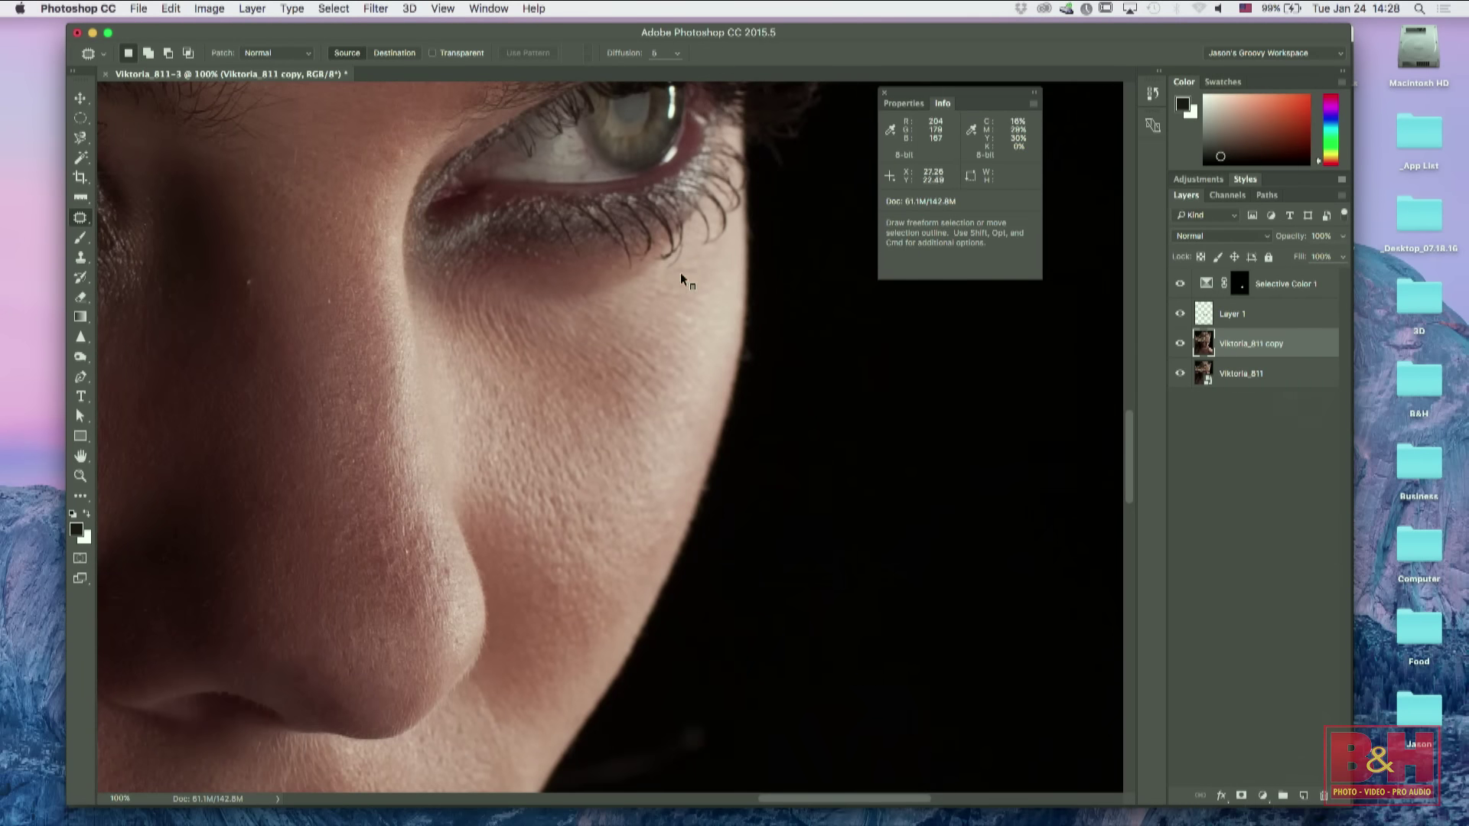
pyautogui.rightClick(593, 319)
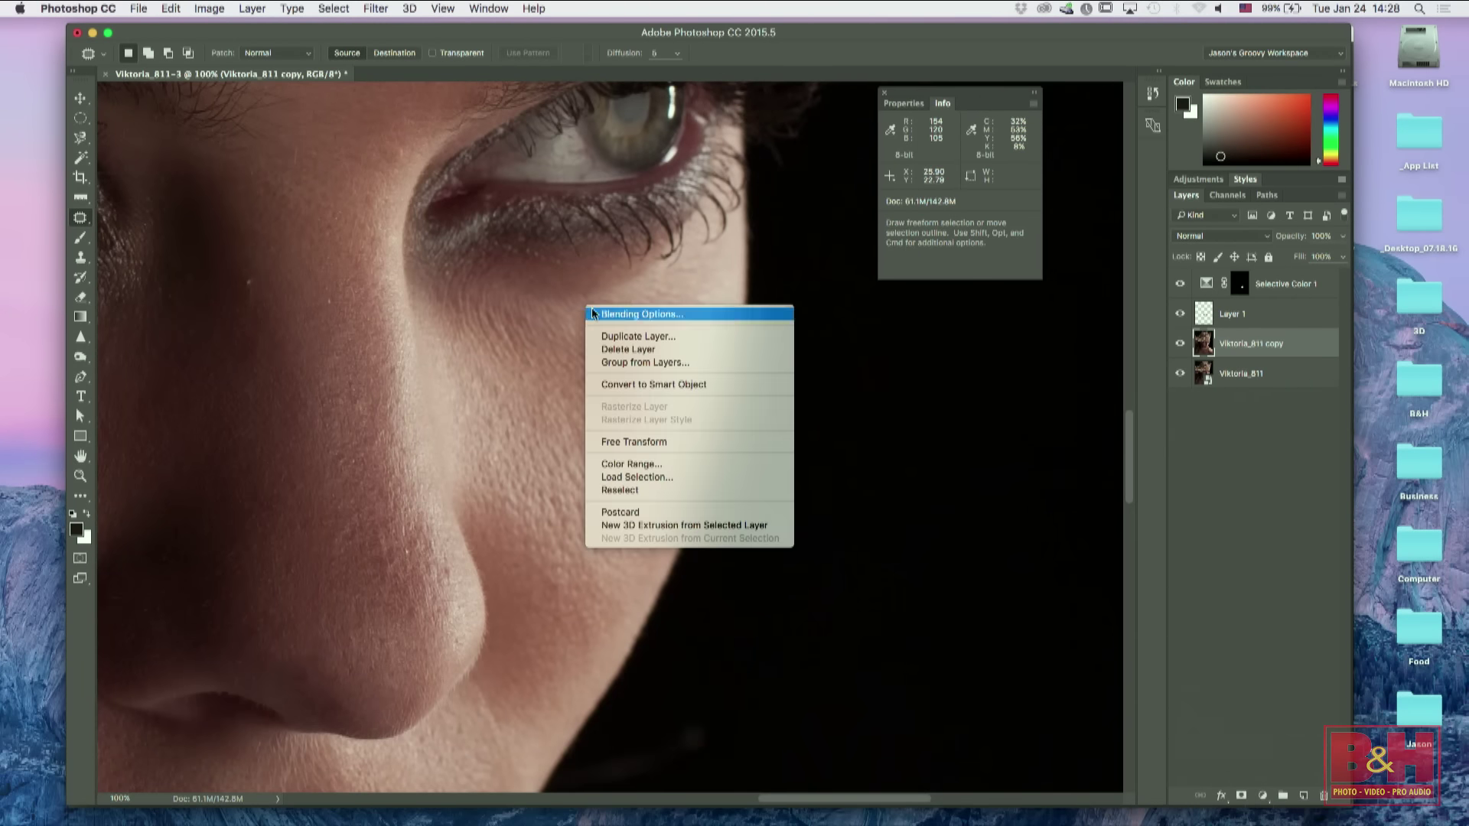
pyautogui.rightClick(677, 263)
pyautogui.rightClick(612, 333)
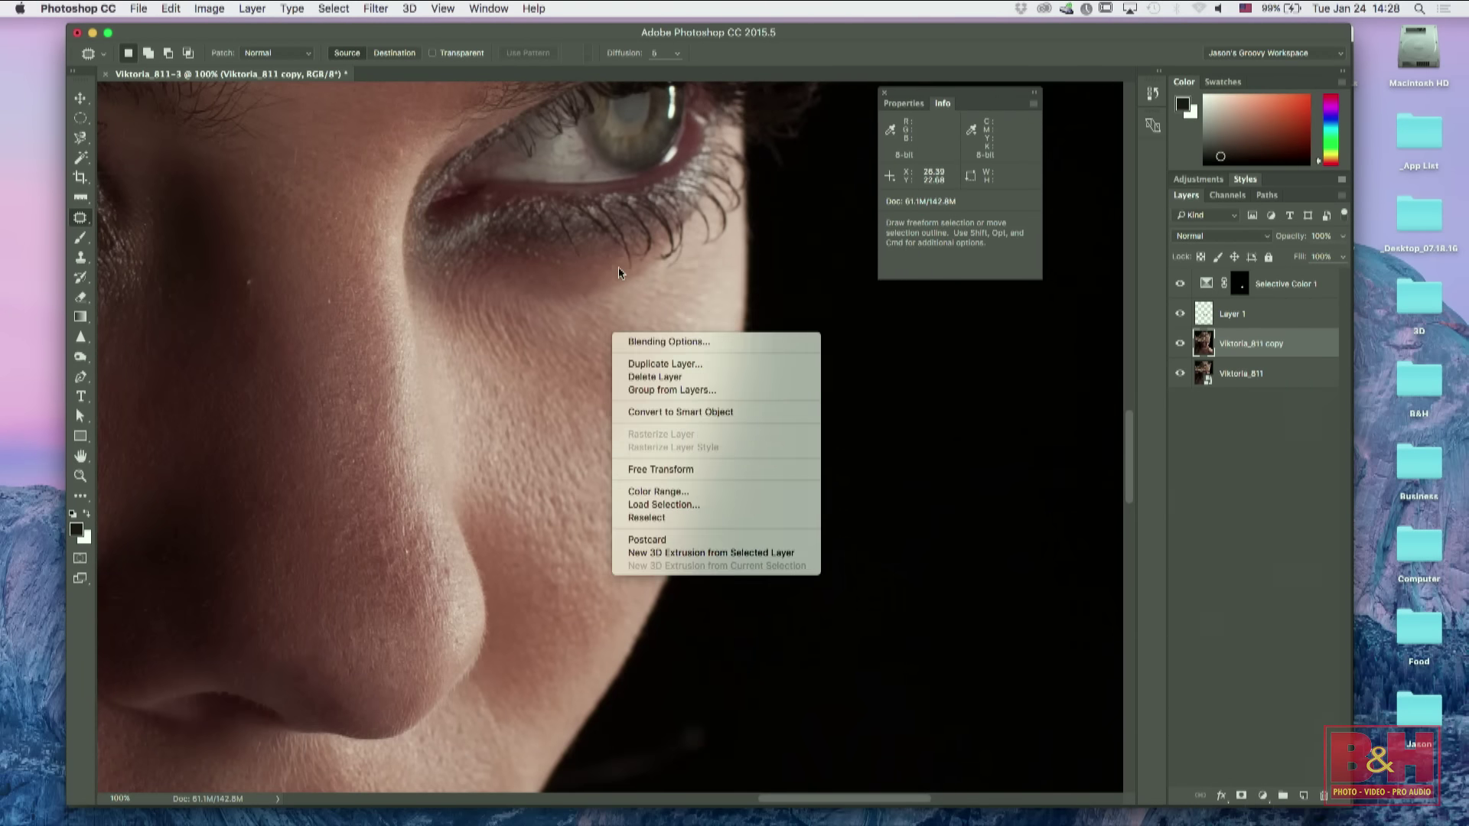
pyautogui.rightClick(79, 216)
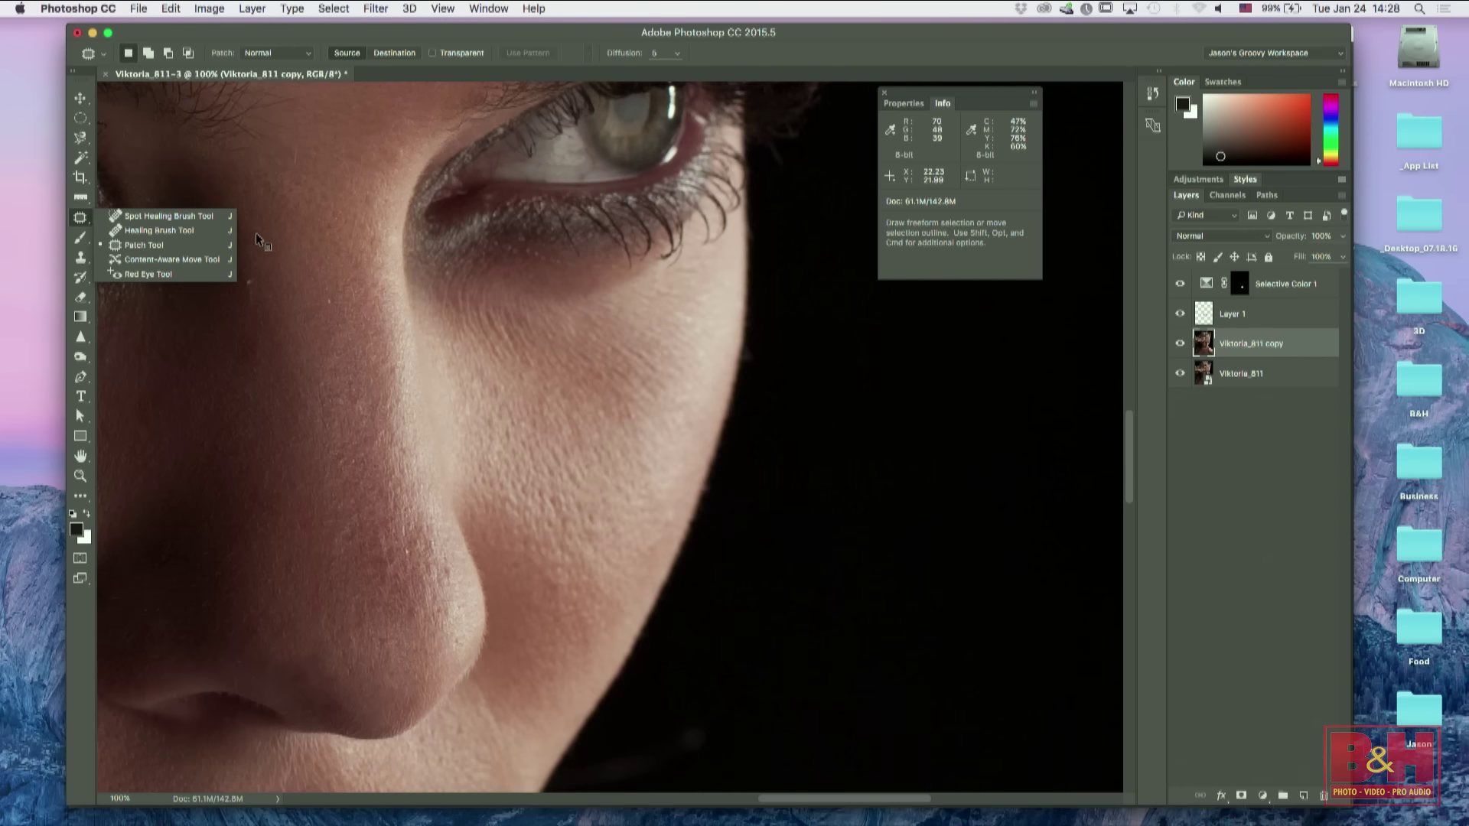
pyautogui.rightClick(1207, 532)
pyautogui.click(940, 418)
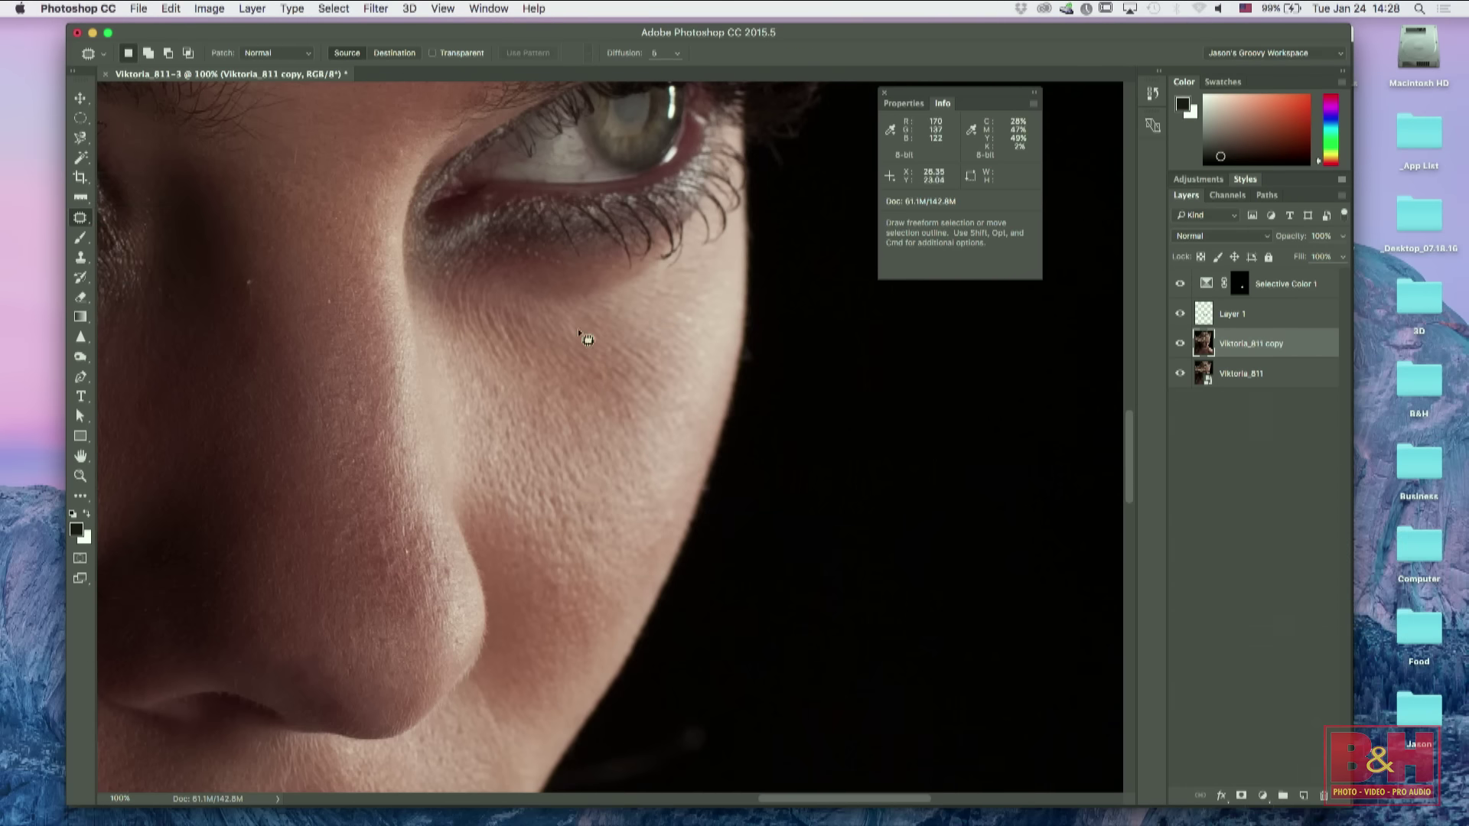
# Step: Patch the dark area under the lit eye with skin from the cheek below, and lower the copy layer's opacity to 50%
pyautogui.moveTo(563, 341)
pyautogui.mouseDown()
pyautogui.moveTo(664, 312)
pyautogui.moveTo(710, 252)
pyautogui.moveTo(698, 229)
pyautogui.moveTo(627, 258)
pyautogui.moveTo(459, 282)
pyautogui.moveTo(523, 317)
pyautogui.moveTo(583, 317)
pyautogui.moveTo(620, 369)
pyautogui.mouseUp()
pyautogui.press('super+d')
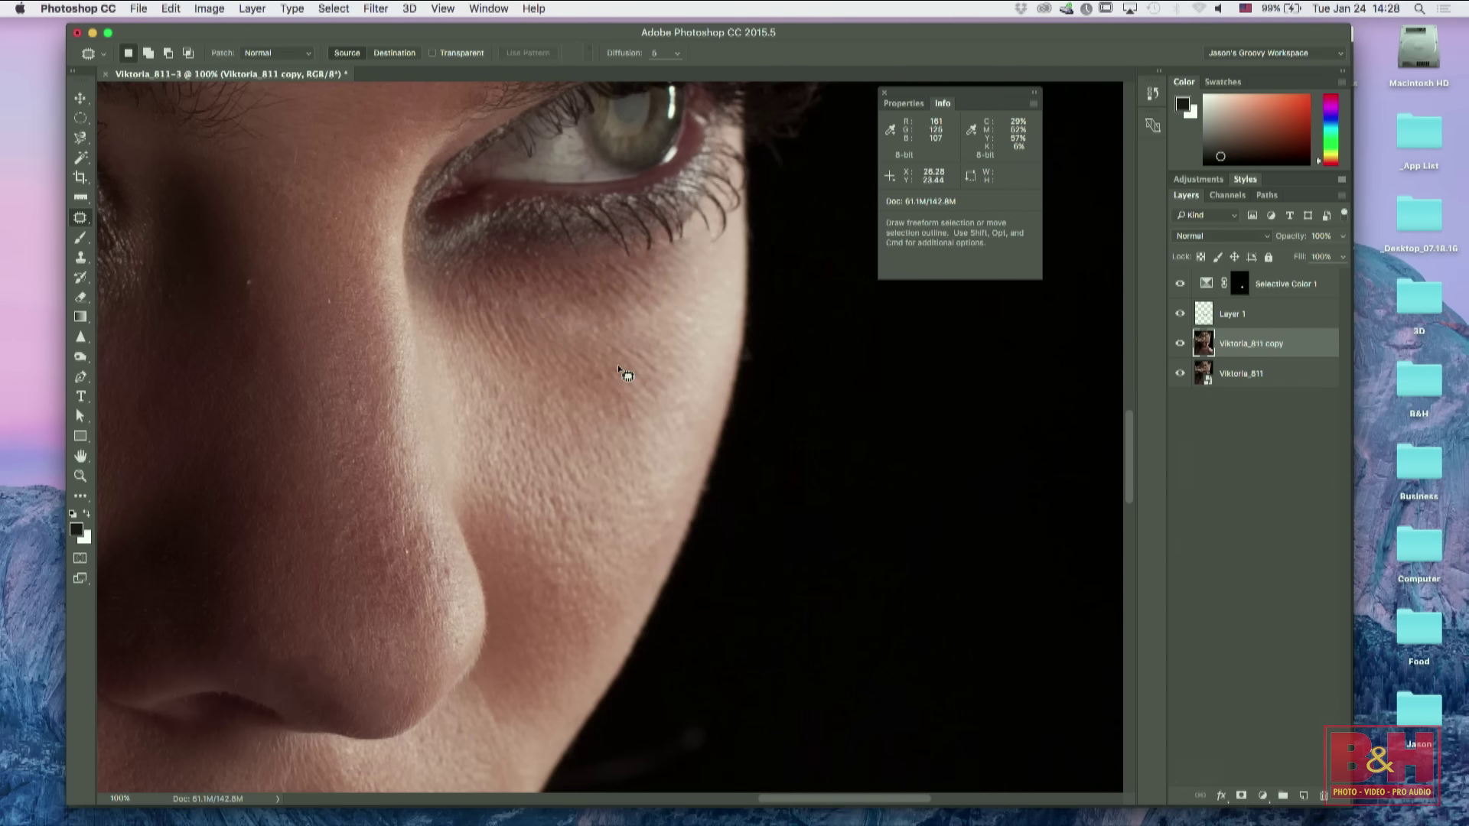
pyautogui.click(1343, 237)
pyautogui.moveTo(1309, 260); pyautogui.dragTo(1304, 260)
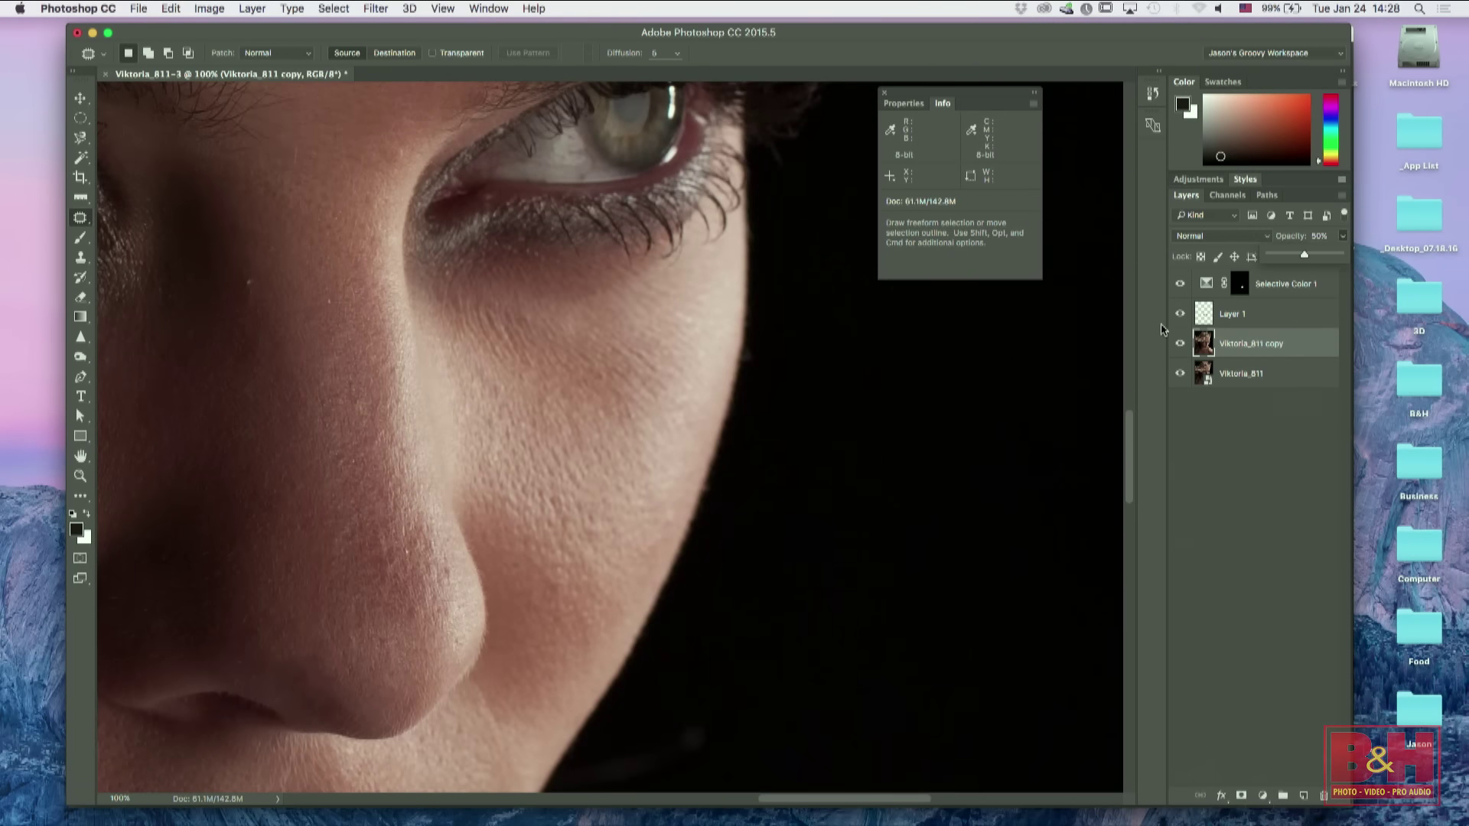
# Step: Compare the undereye area before and after patching by repeatedly hiding and showing the duplicated portrait layer
pyautogui.click(1180, 345)
pyautogui.click(1180, 345)
pyautogui.click(1180, 345)
pyautogui.click(1180, 345)
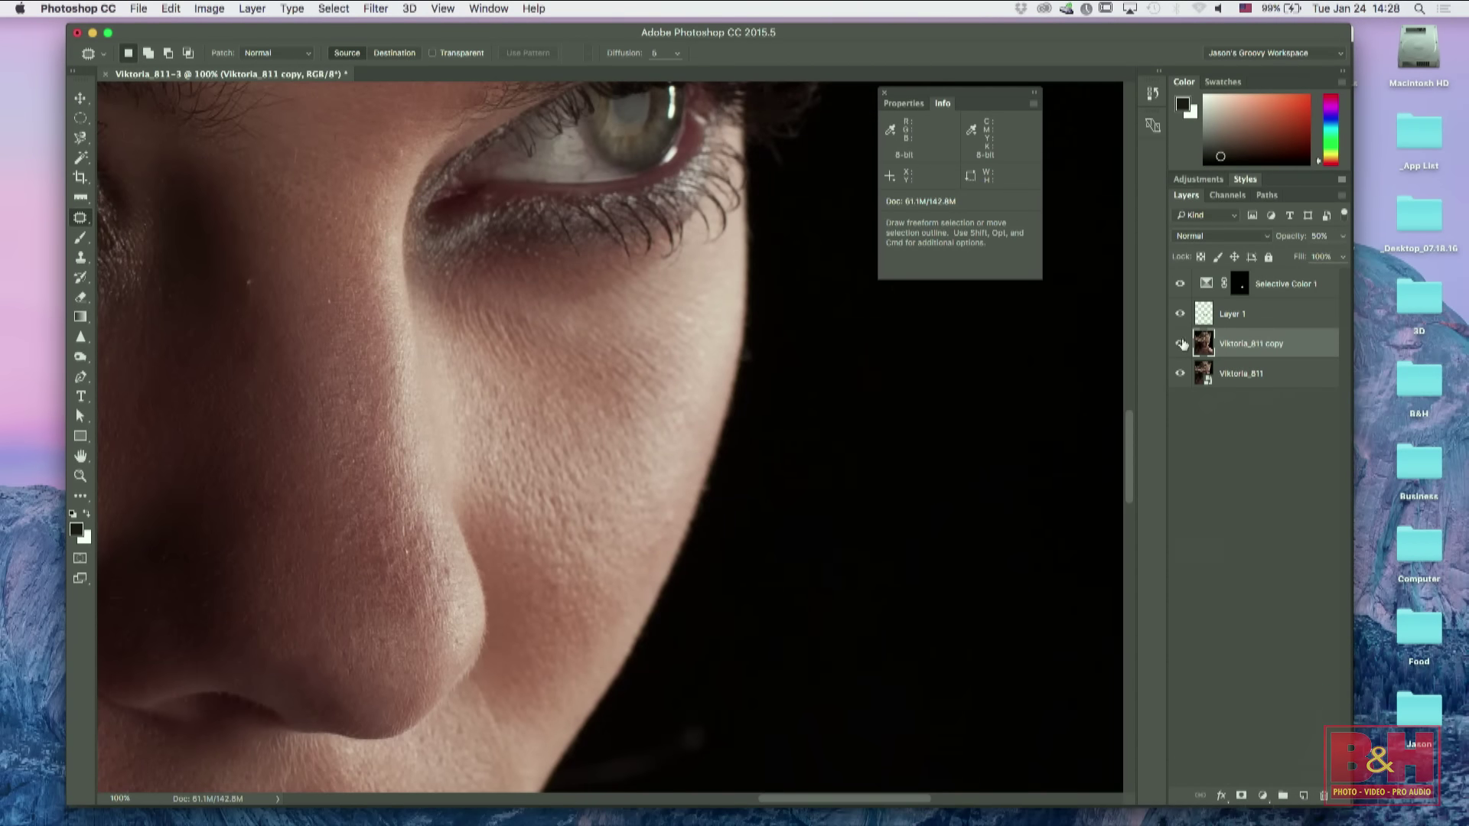
# Step: Review the undereye retouch by toggling the duplicated portrait layer's visibility, and check it against the whole face
pyautogui.click(1180, 346)
pyautogui.click(1179, 345)
pyautogui.click(1179, 346)
pyautogui.click(1179, 345)
pyautogui.press('super+minus')
pyautogui.press('super+minus')
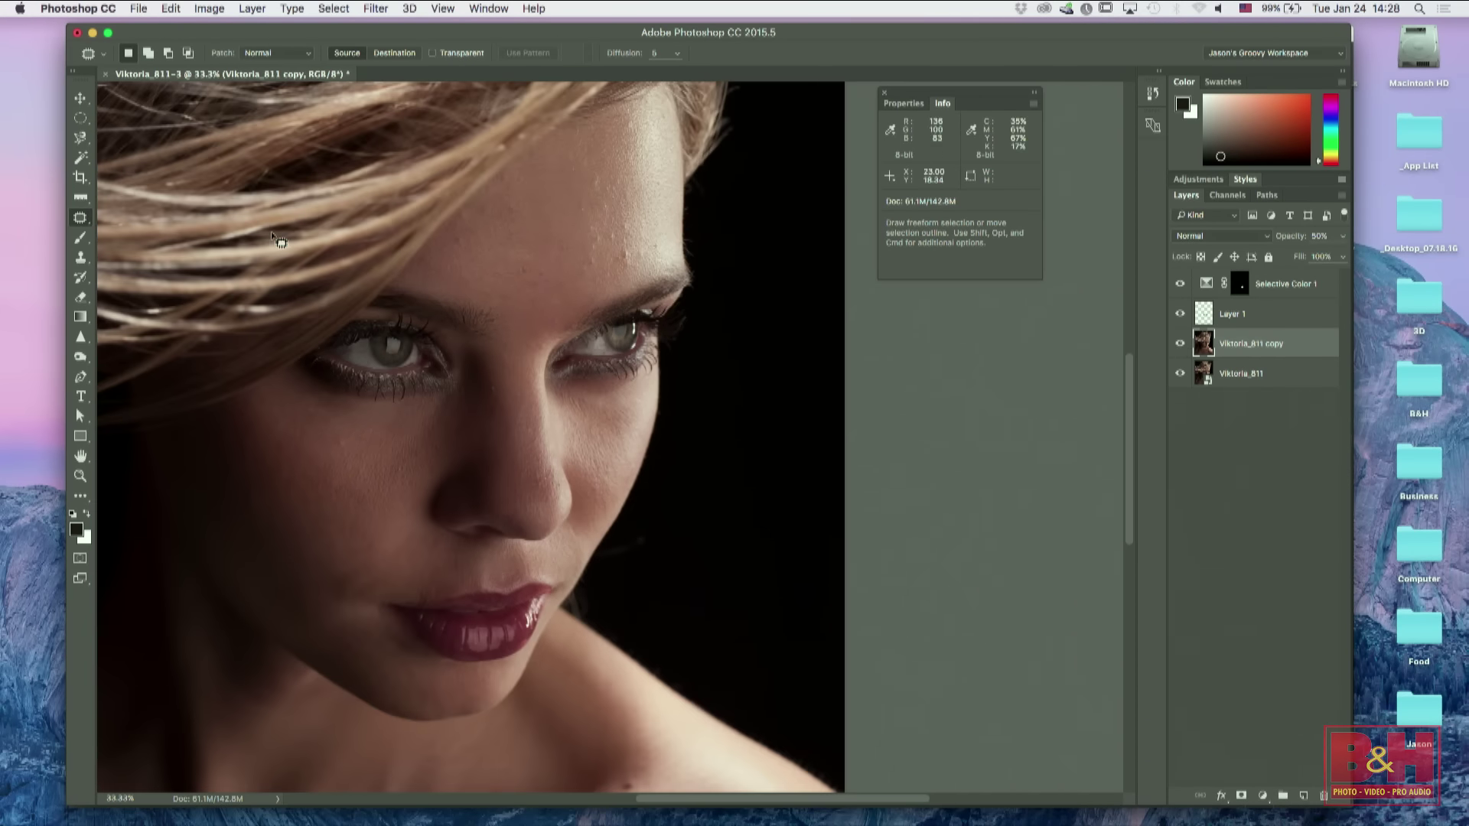
# Step: Switch from the Patch Tool to the Red Eye Tool
pyautogui.click(81, 218)
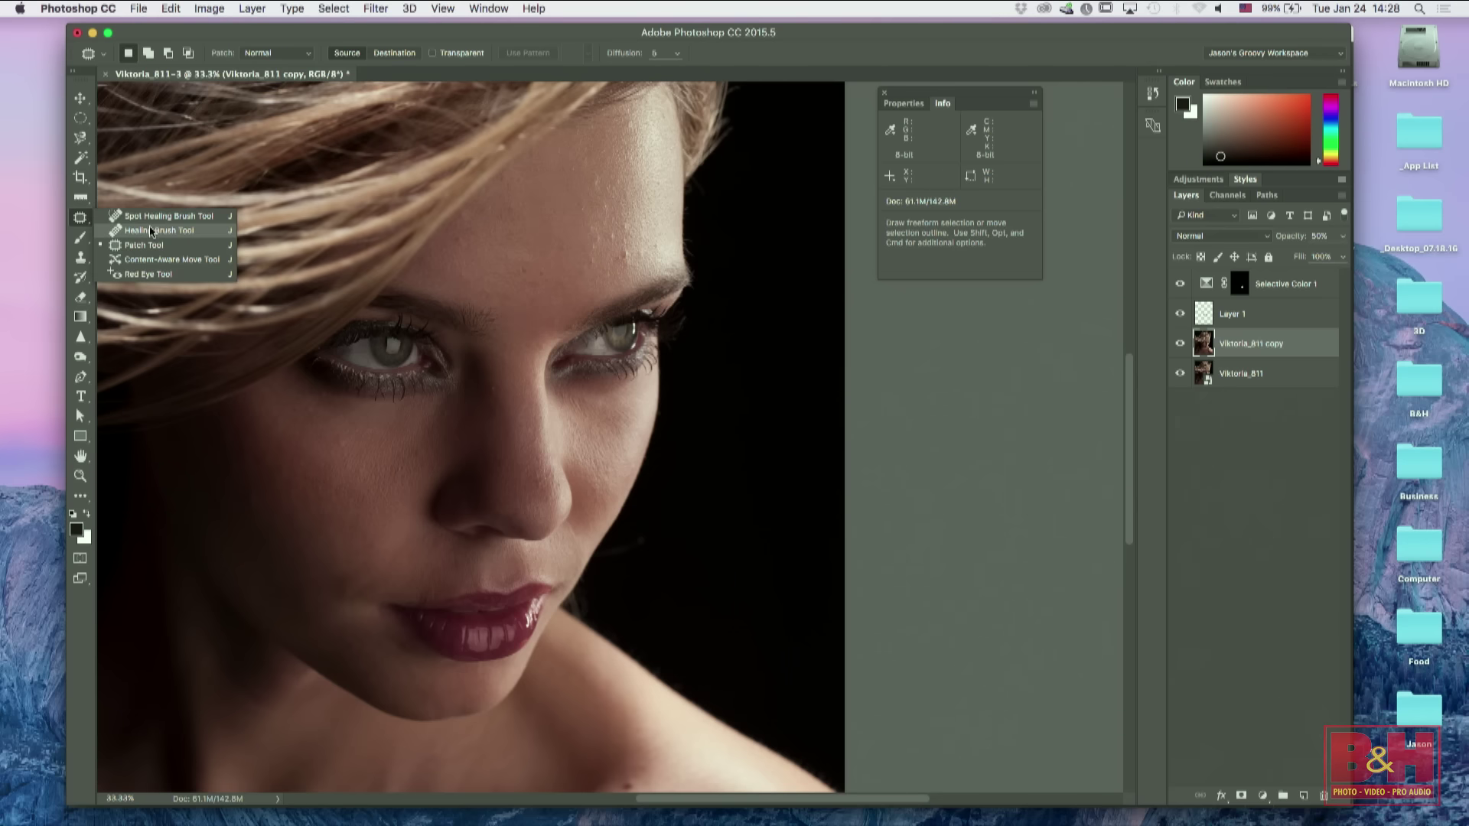
pyautogui.click(194, 245)
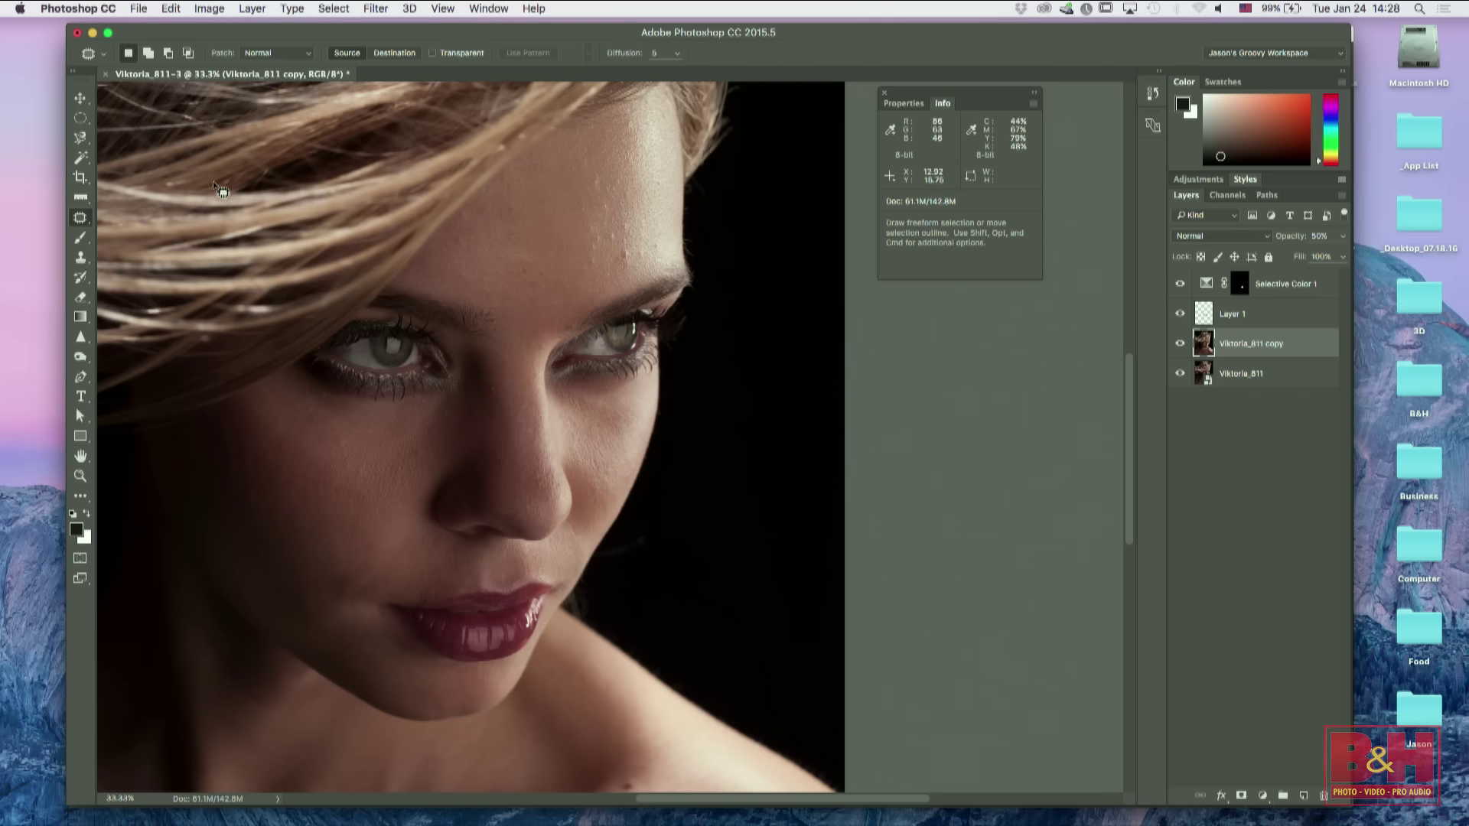
pyautogui.click(80, 219)
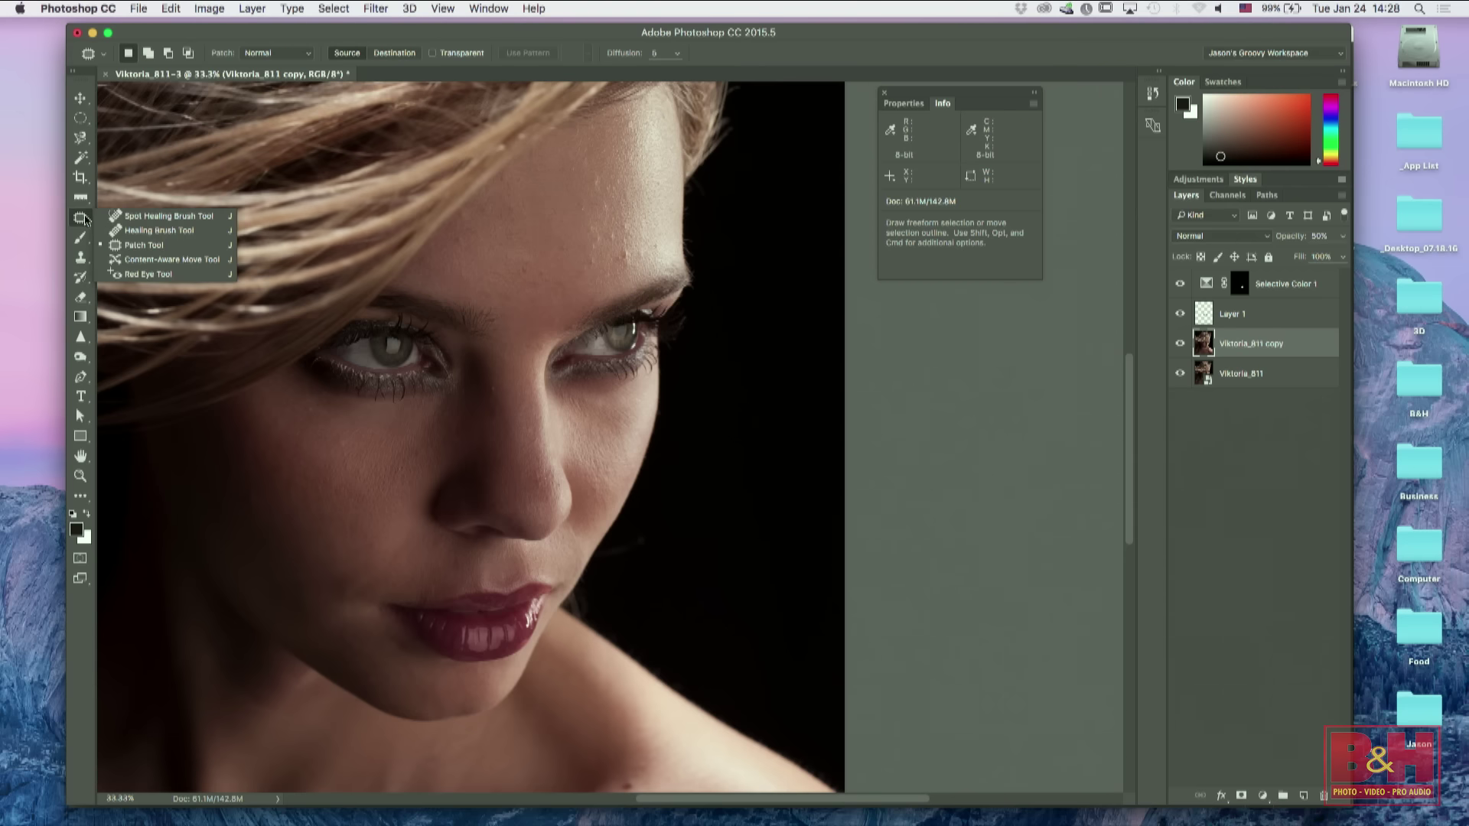
pyautogui.click(166, 273)
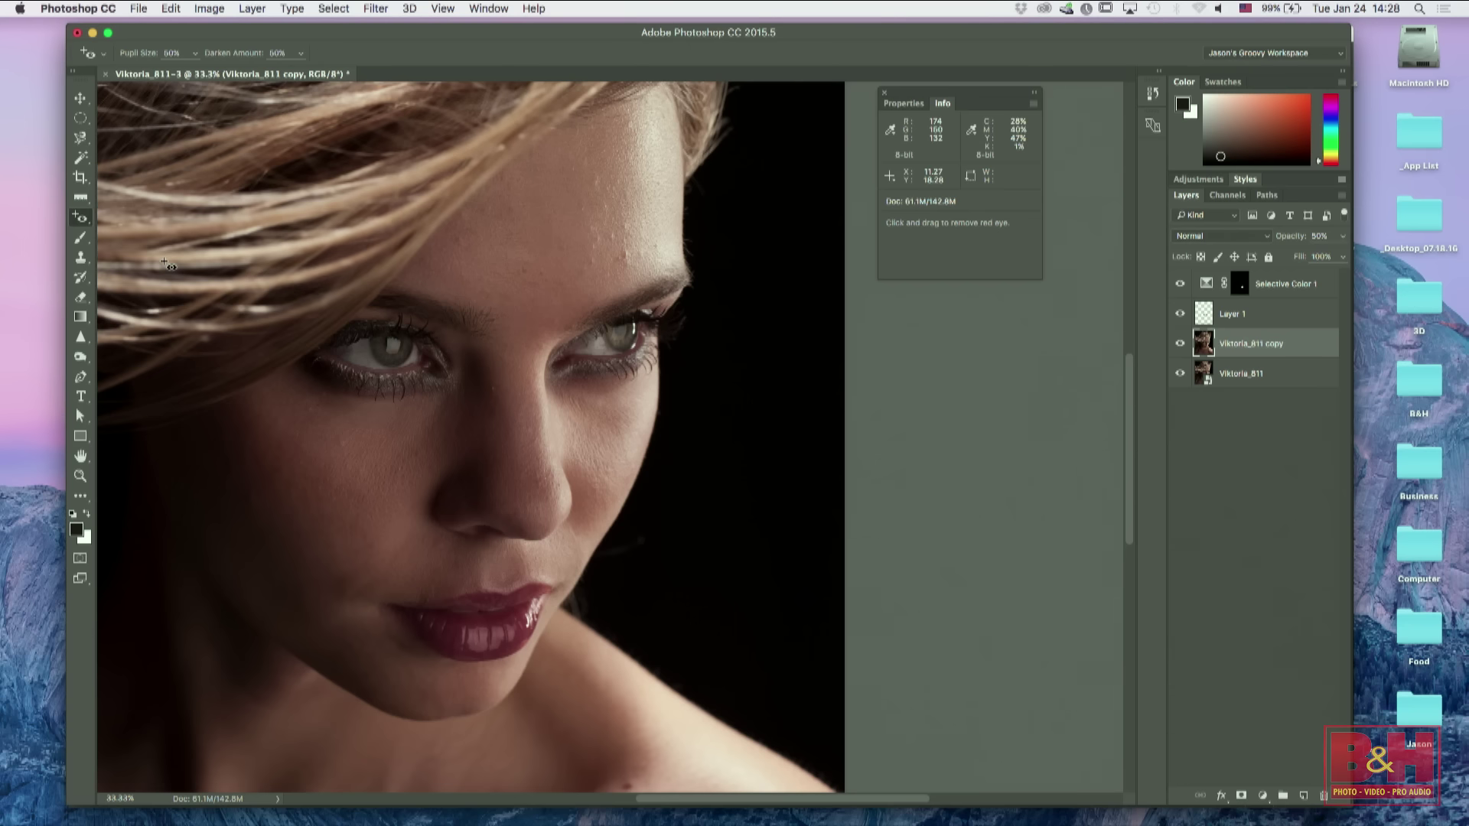
# Step: Try a freehand Pencil Tool stroke on the forehead of the duplicated portrait layer, and undo it
pyautogui.click(81, 239)
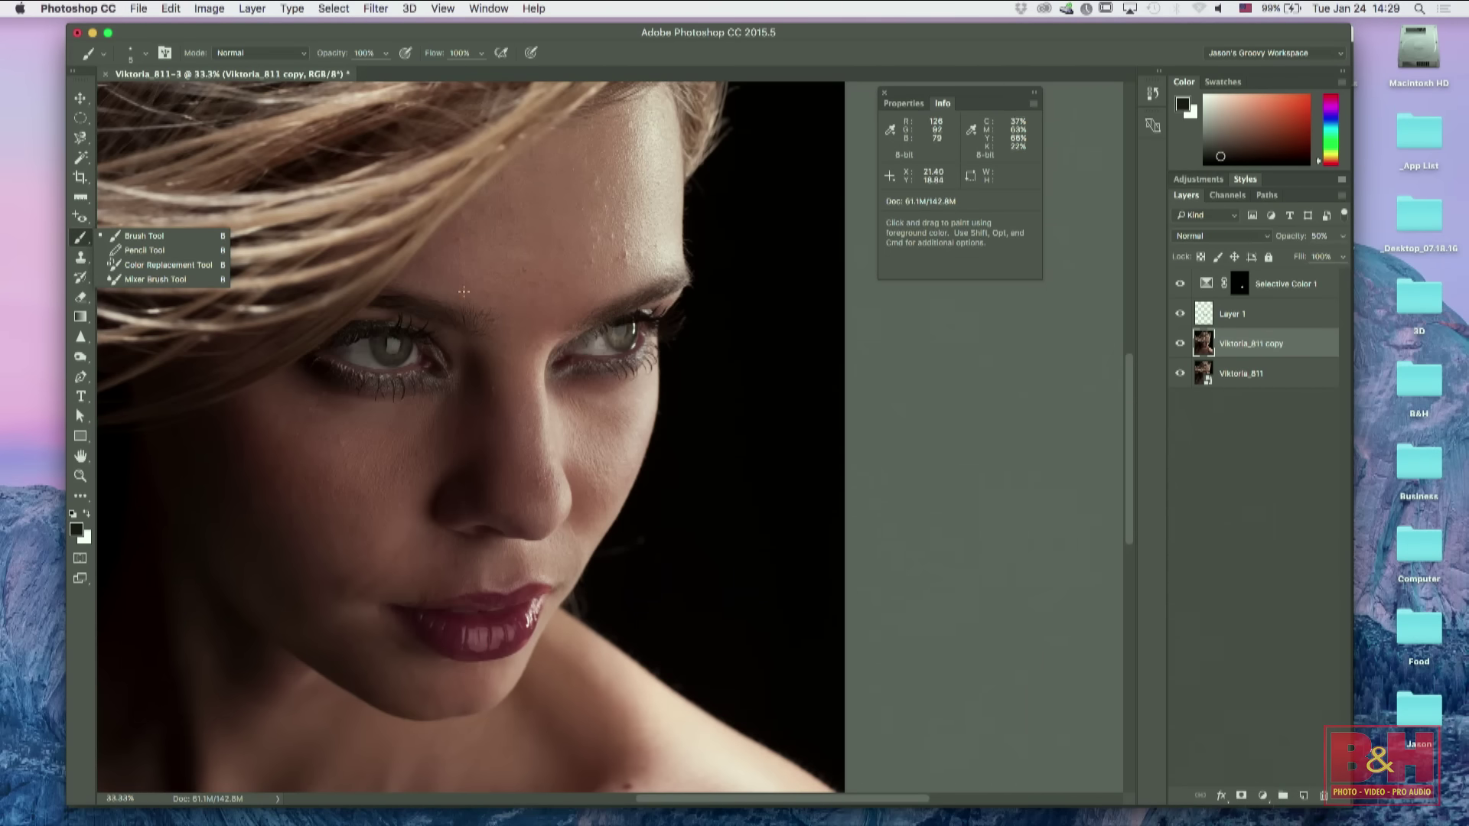
pyautogui.moveTo(810, 32); pyautogui.dragTo(792, 39)
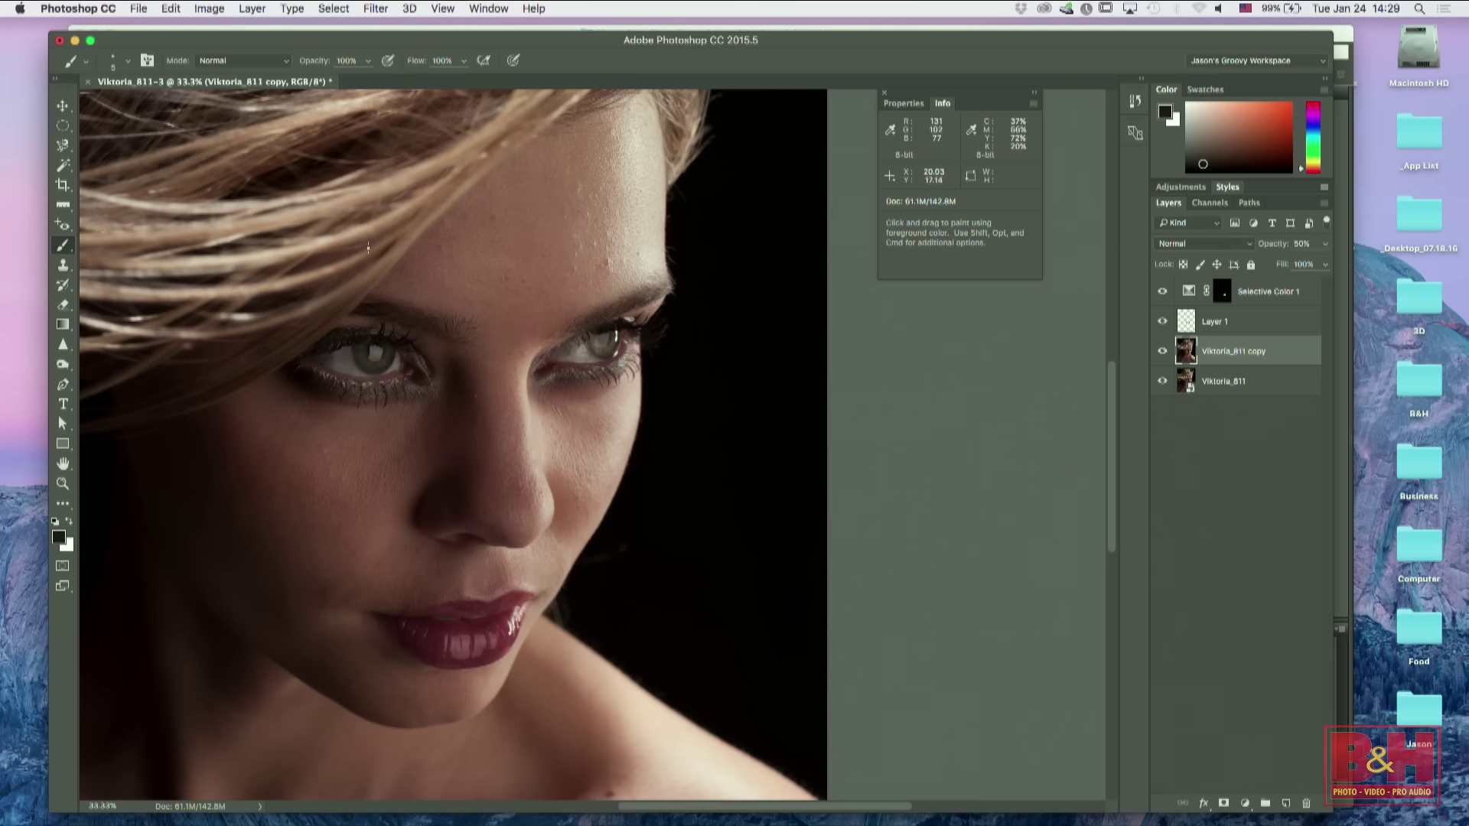
pyautogui.rightClick(66, 247)
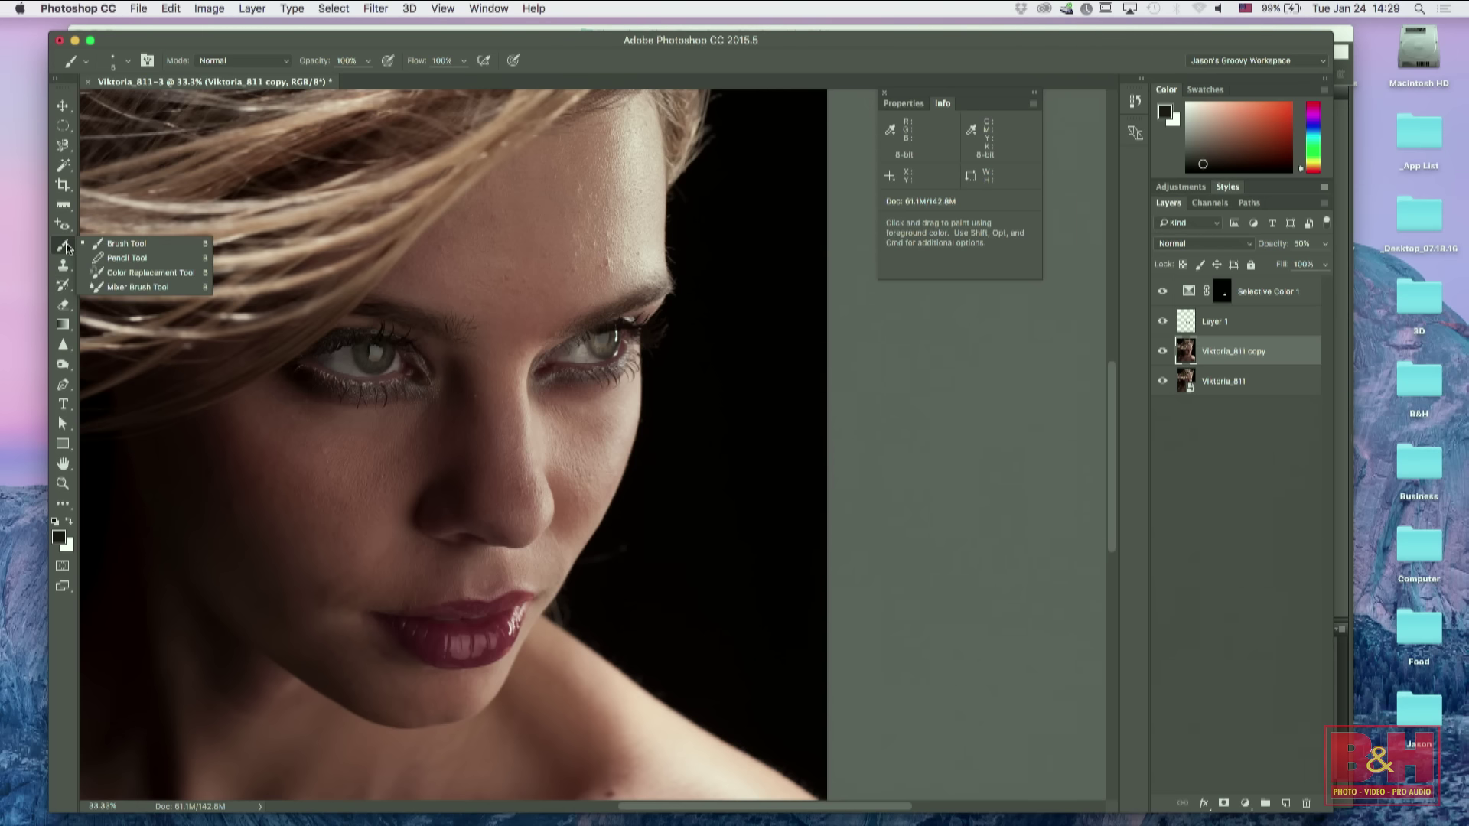
pyautogui.click(115, 259)
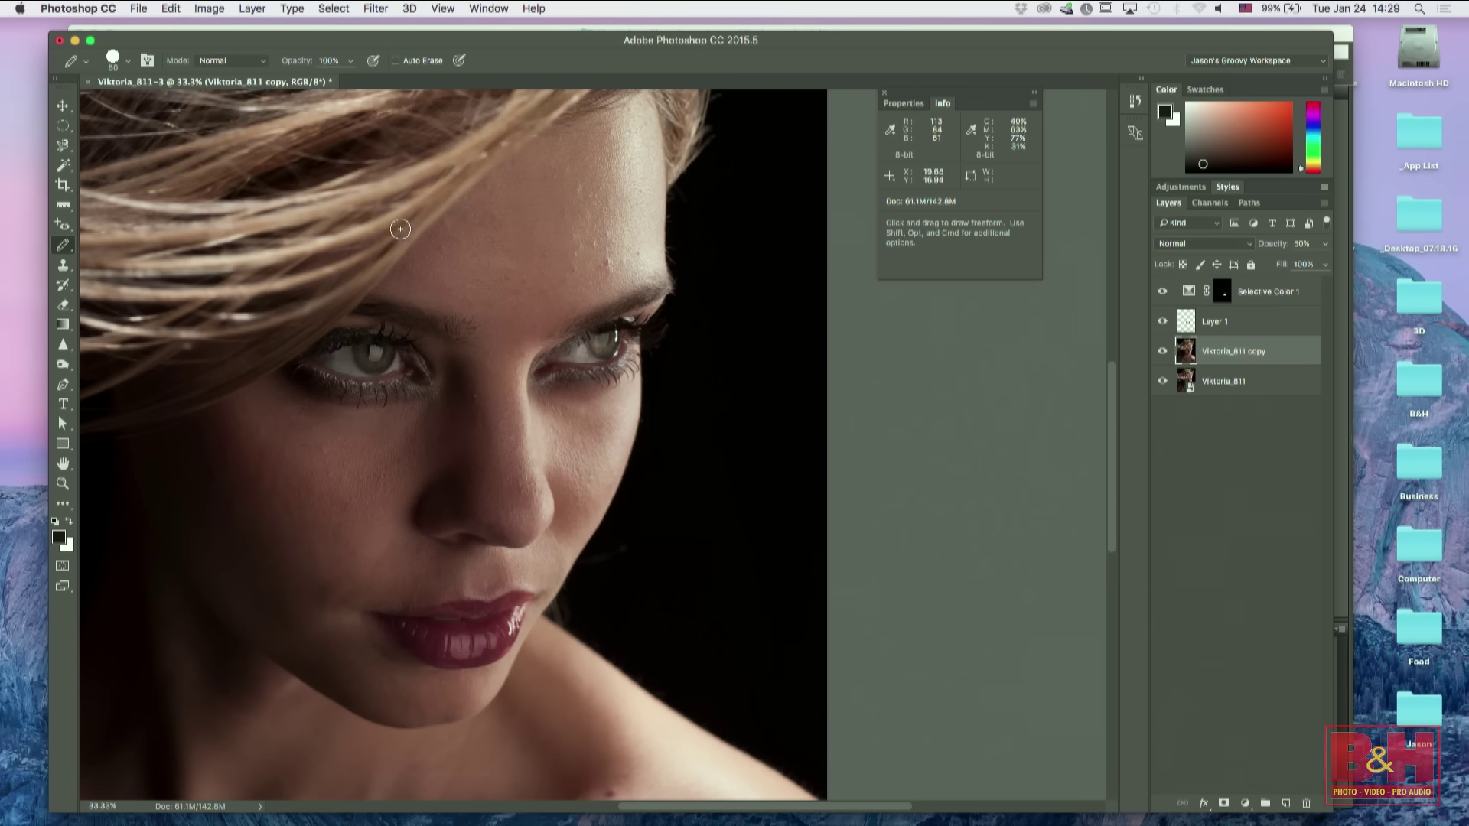
pyautogui.moveTo(552, 224)
pyautogui.mouseDown()
pyautogui.moveTo(515, 238)
pyautogui.moveTo(545, 289)
pyautogui.moveTo(563, 280)
pyautogui.mouseUp()
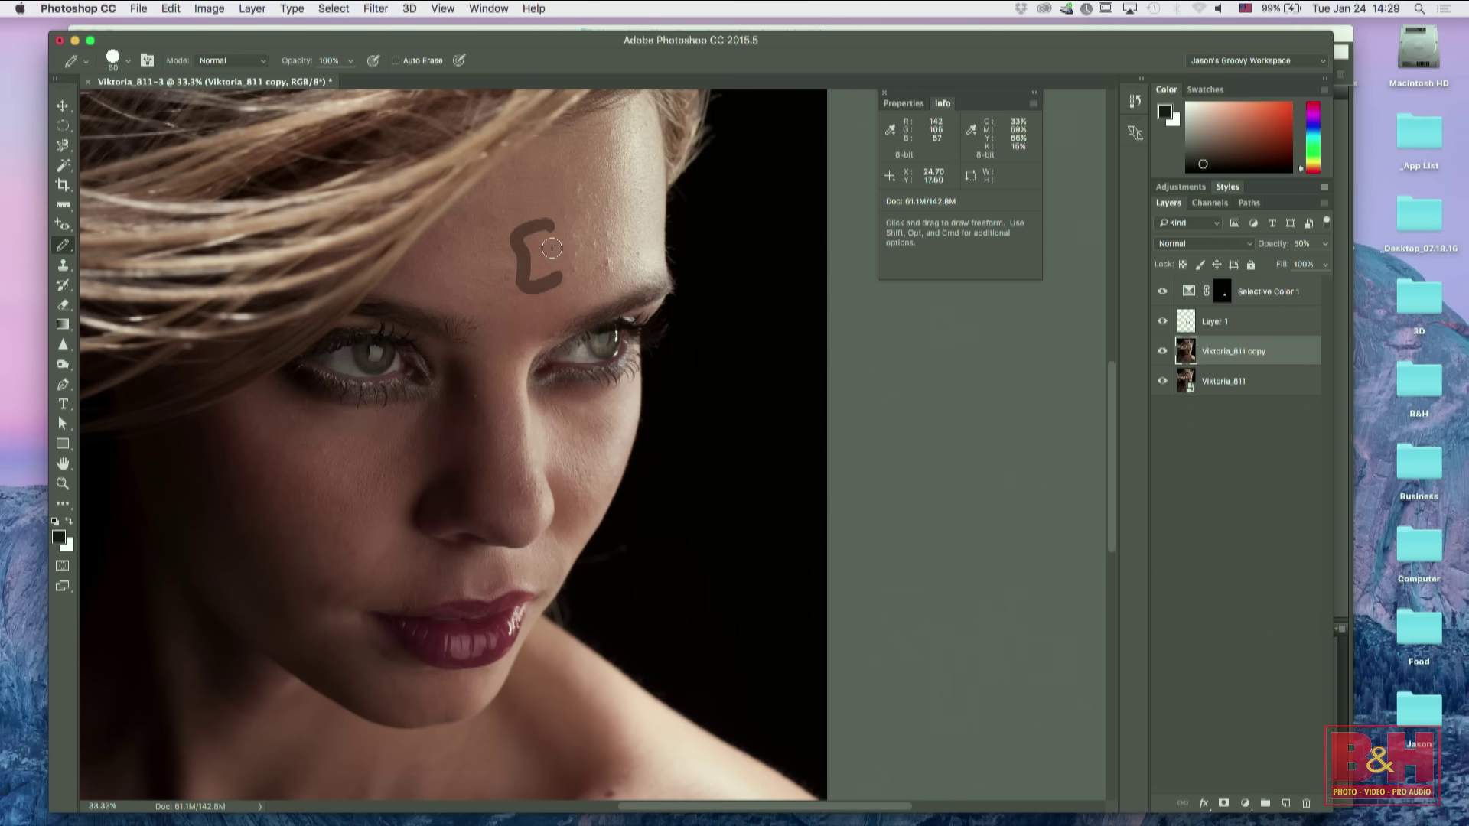
pyautogui.press('super+z')
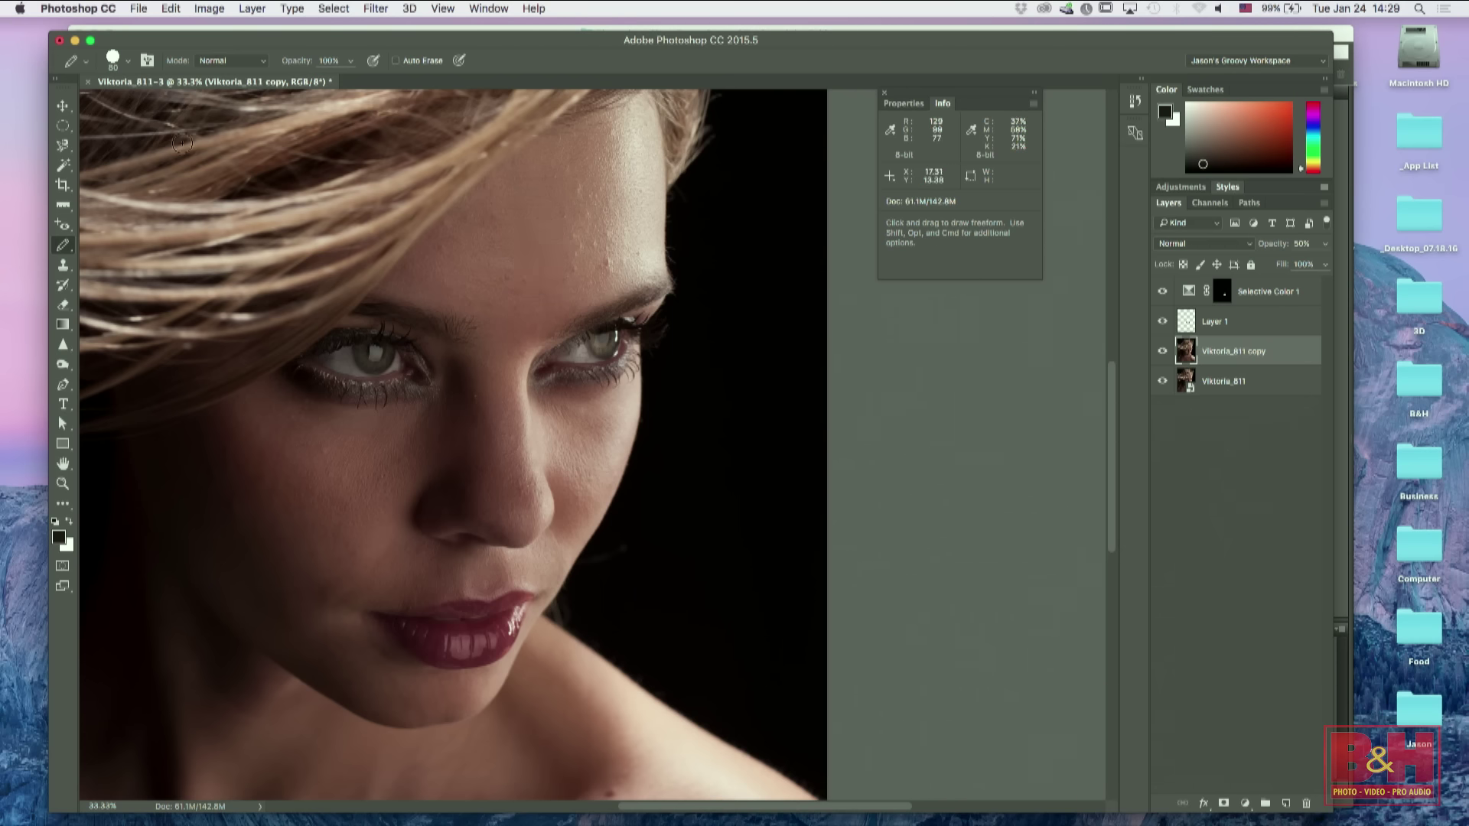
# Step: Switch to the Clone Stamp Tool and sample skin on the lit part of the forehead at 100% zoom
pyautogui.click(64, 266)
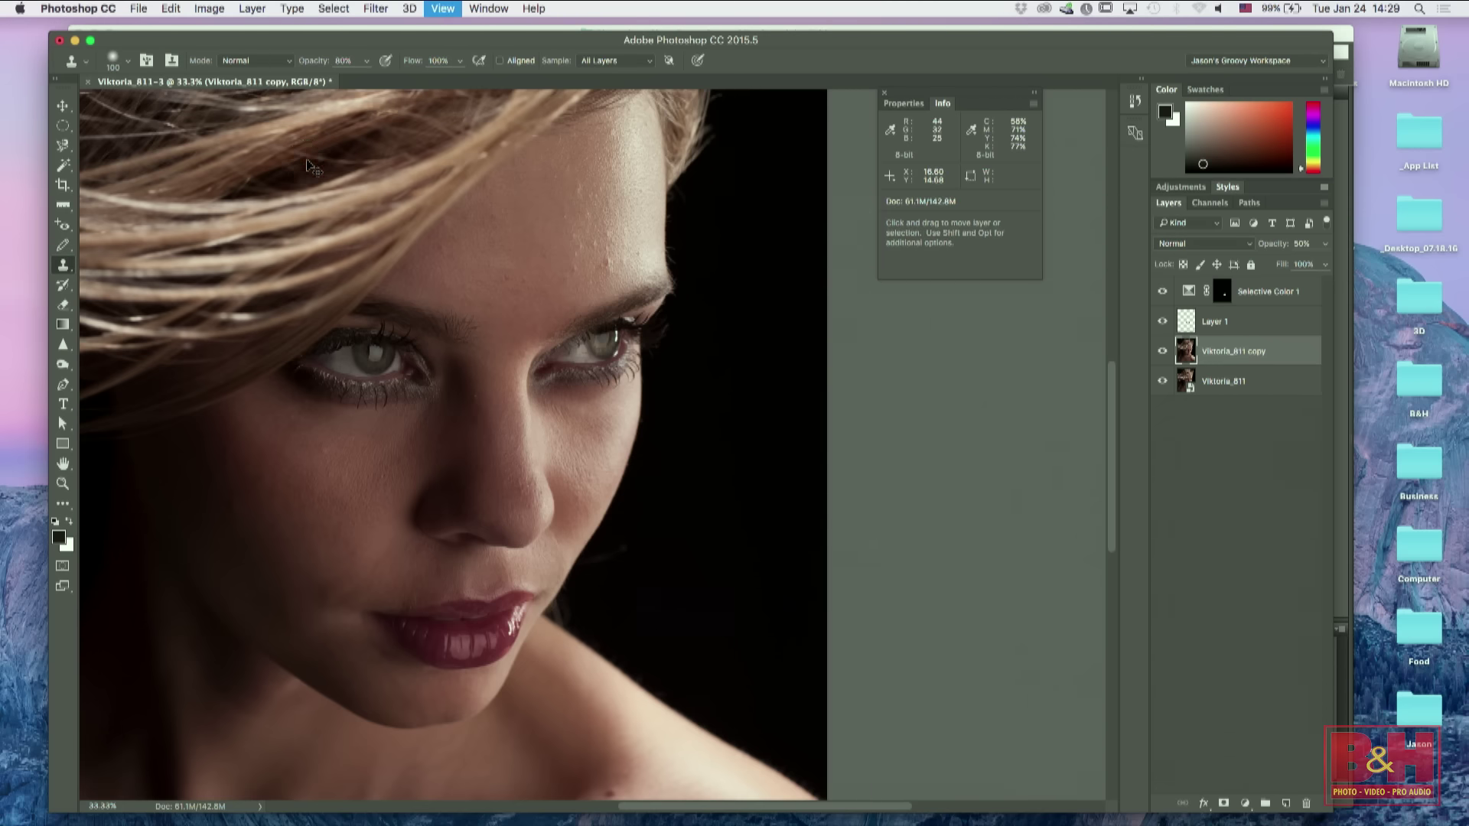
pyautogui.press('super+1')
pyautogui.press('space')
pyautogui.moveTo(495, 295)
pyautogui.mouseDown()
pyautogui.moveTo(420, 329)
pyautogui.moveTo(453, 282)
pyautogui.moveTo(412, 397)
pyautogui.moveTo(453, 331)
pyautogui.moveTo(416, 352)
pyautogui.moveTo(485, 319)
pyautogui.mouseUp()
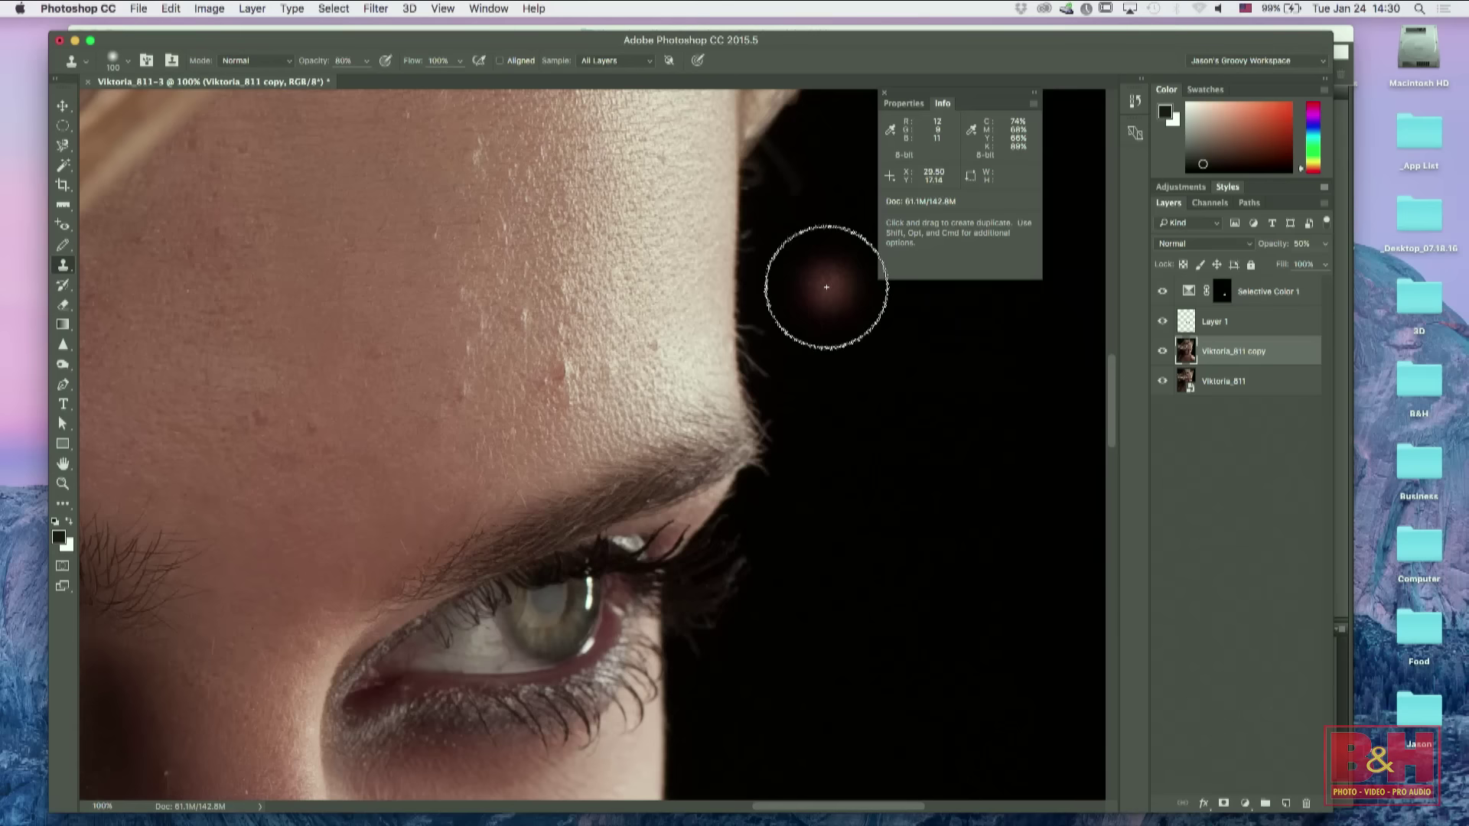
pyautogui.keyDown('alt'); pyautogui.click(526, 320); pyautogui.keyUp('alt')
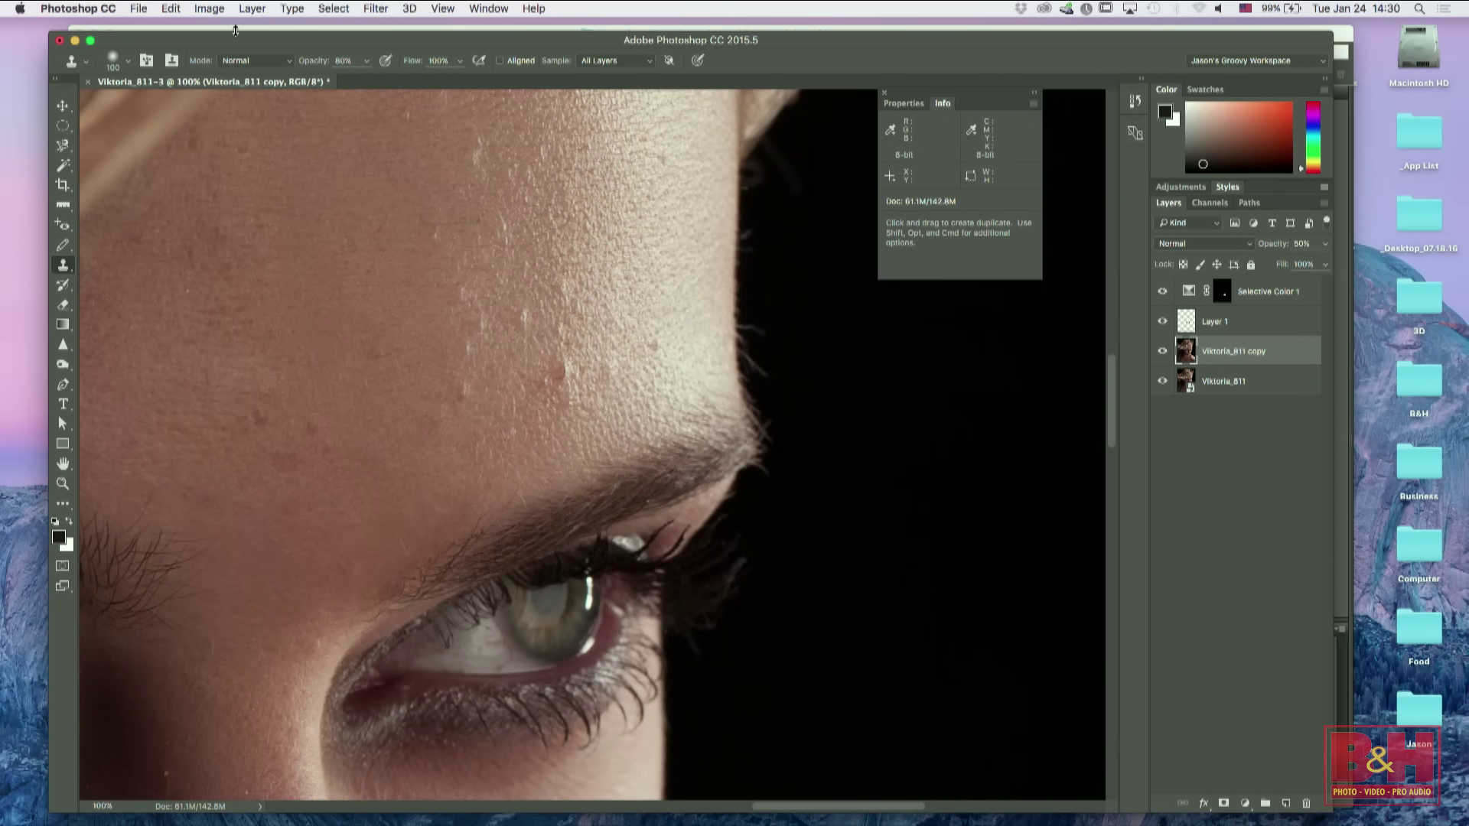
# Step: Reduce the Clone Stamp brush size to 30 px
pyautogui.press('[')
pyautogui.press('[')
pyautogui.press('[')
pyautogui.press('[')
pyautogui.press('[')
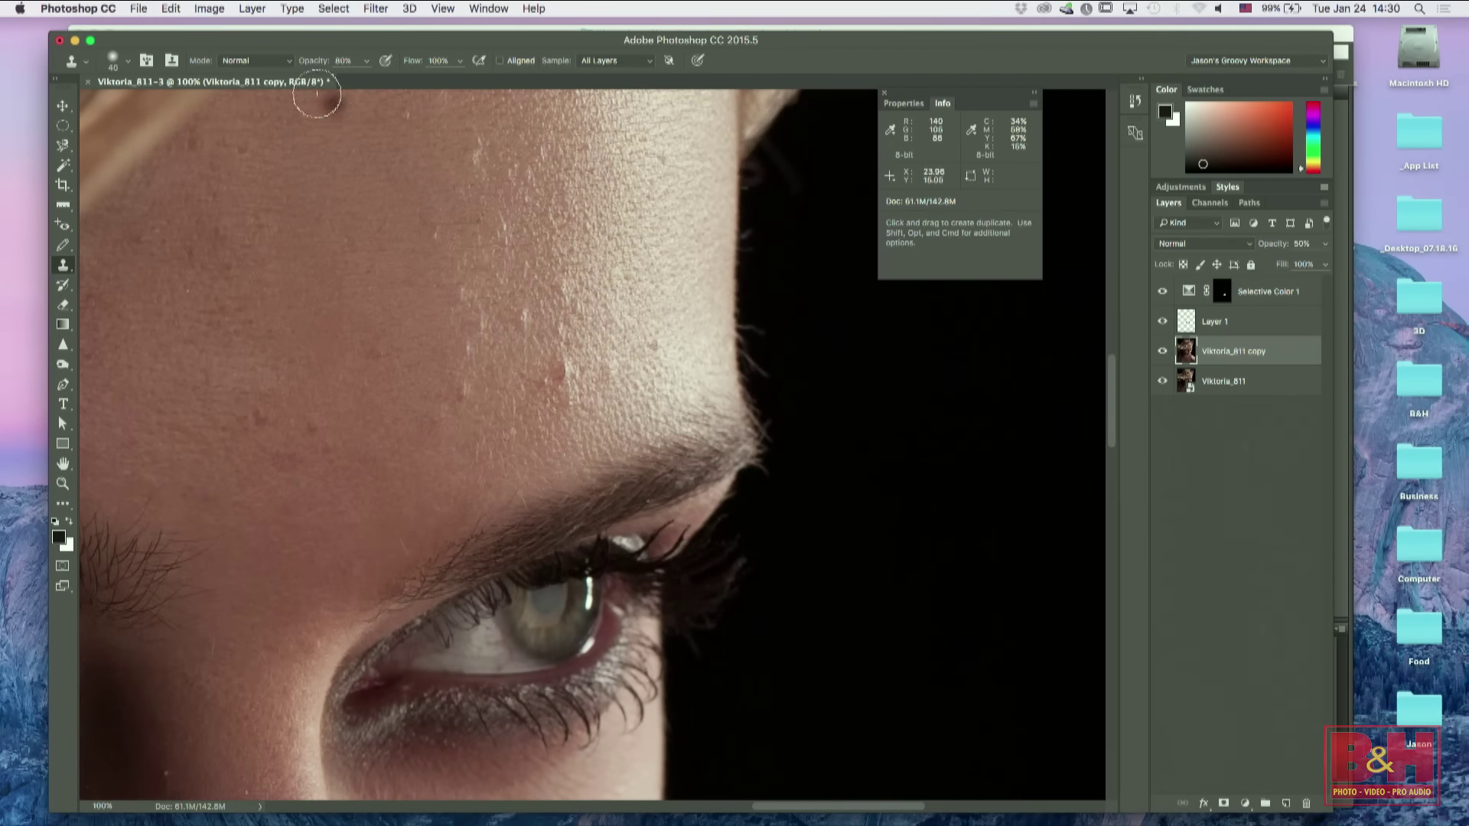
pyautogui.press('[')
pyautogui.press('[')
pyautogui.press(']')
pyautogui.press(']')
pyautogui.press(']')
pyautogui.press(']')
pyautogui.press(']')
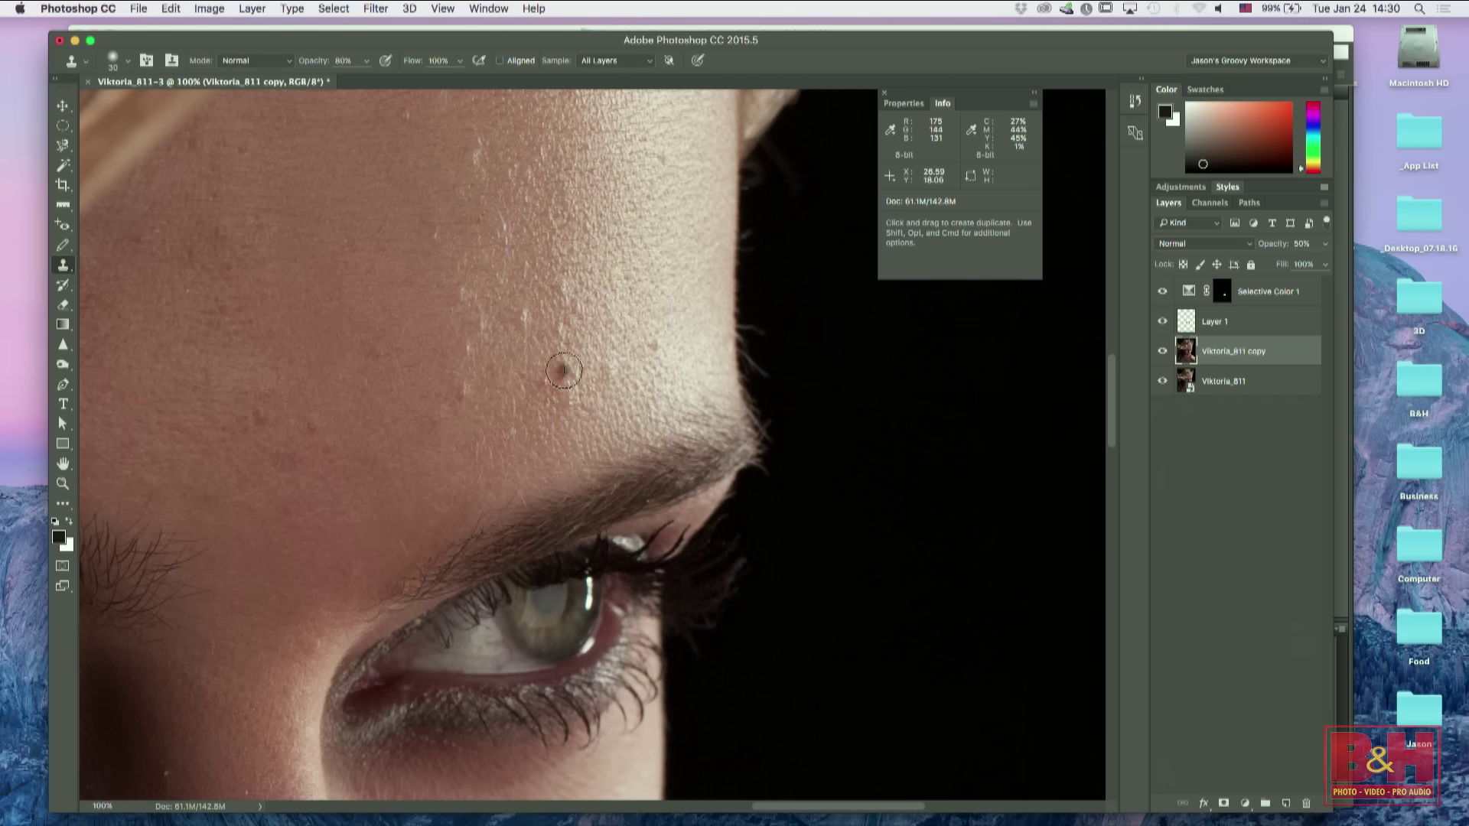
# Step: Add a new layer above the duplicated portrait layer and clone skin over the red blemish above the lit eyebrow
pyautogui.rightClick(584, 382)
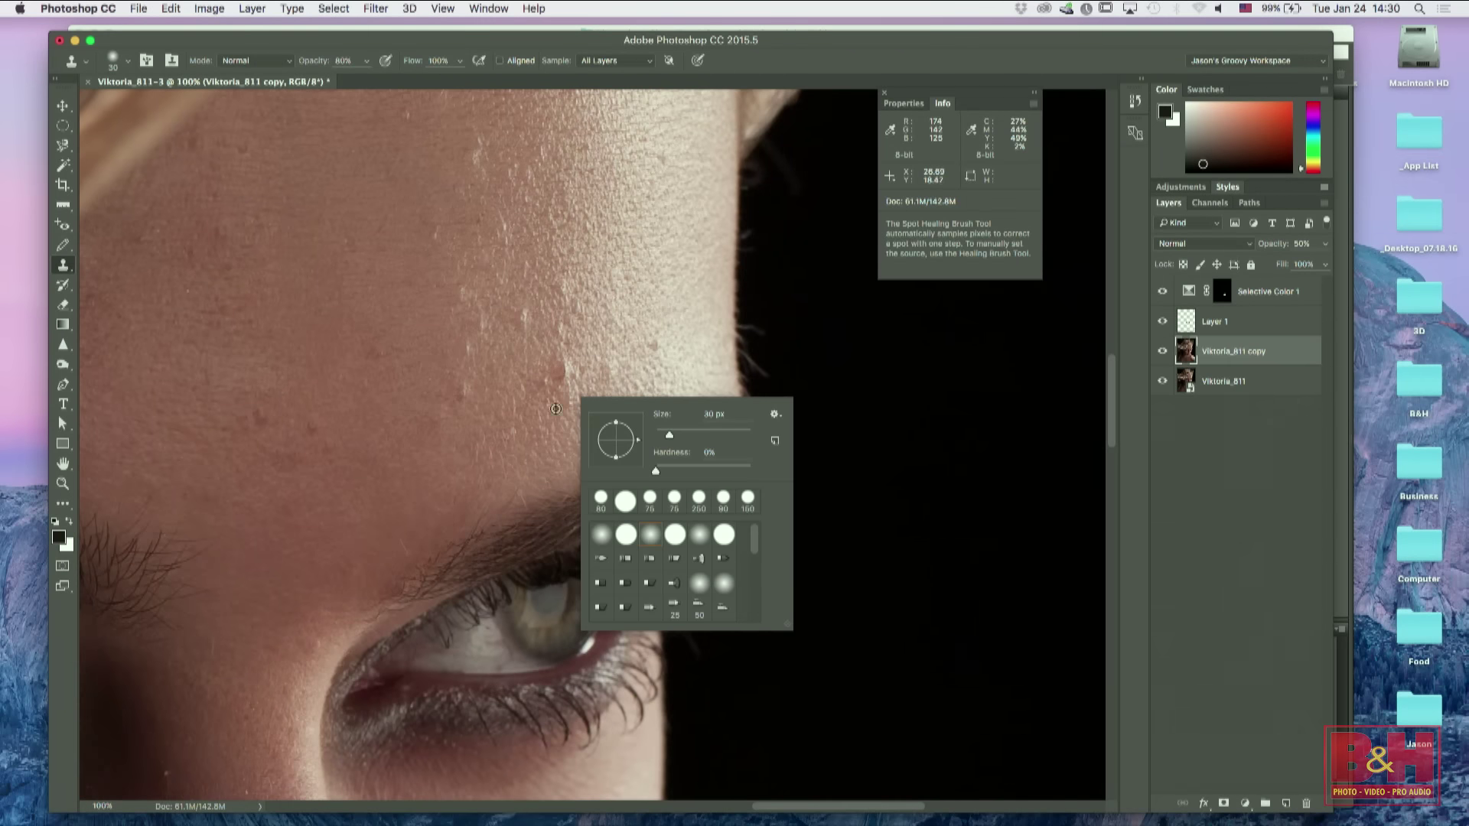
pyautogui.press('Return')
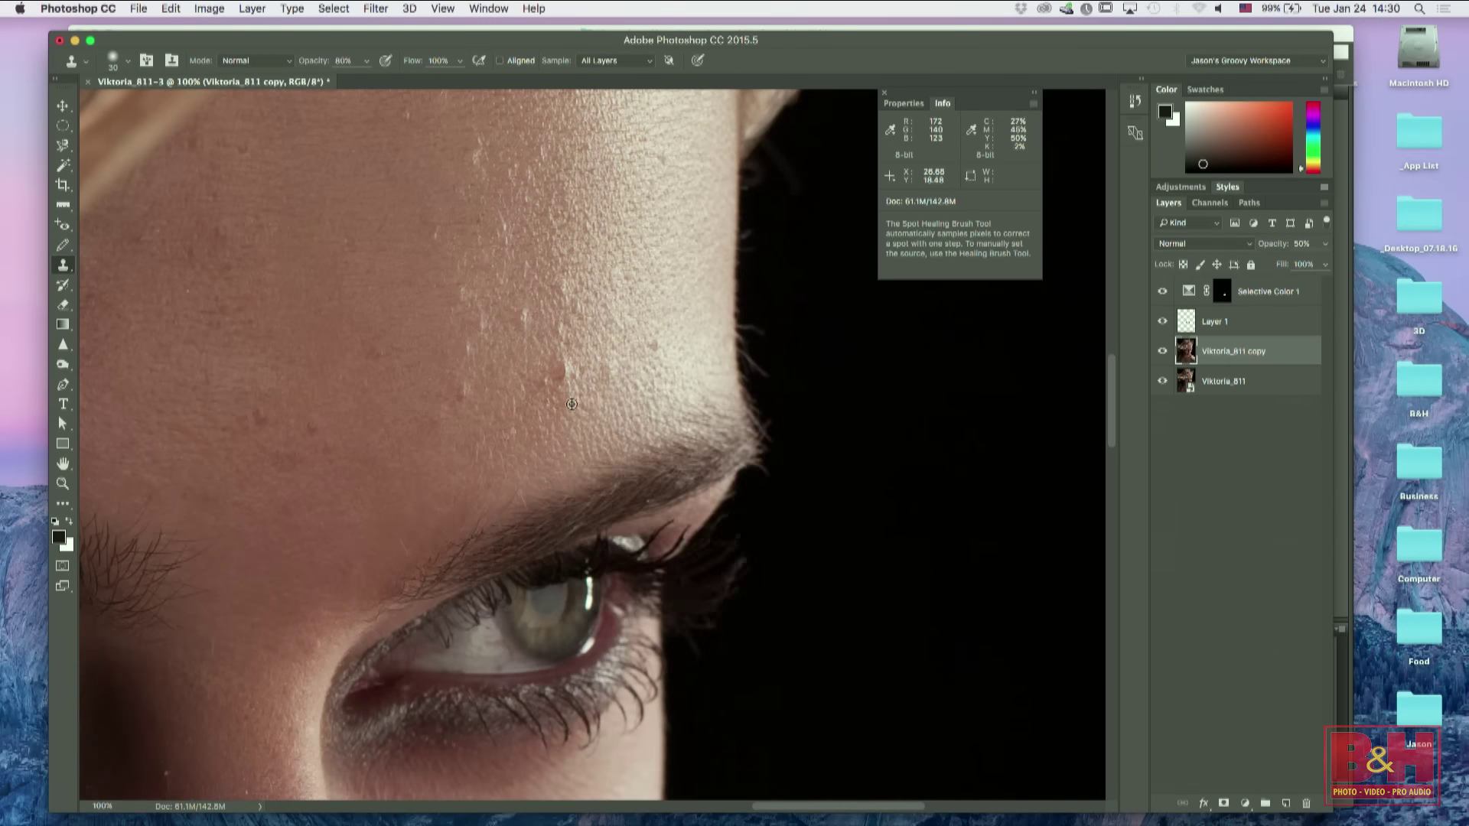
pyautogui.click(1287, 803)
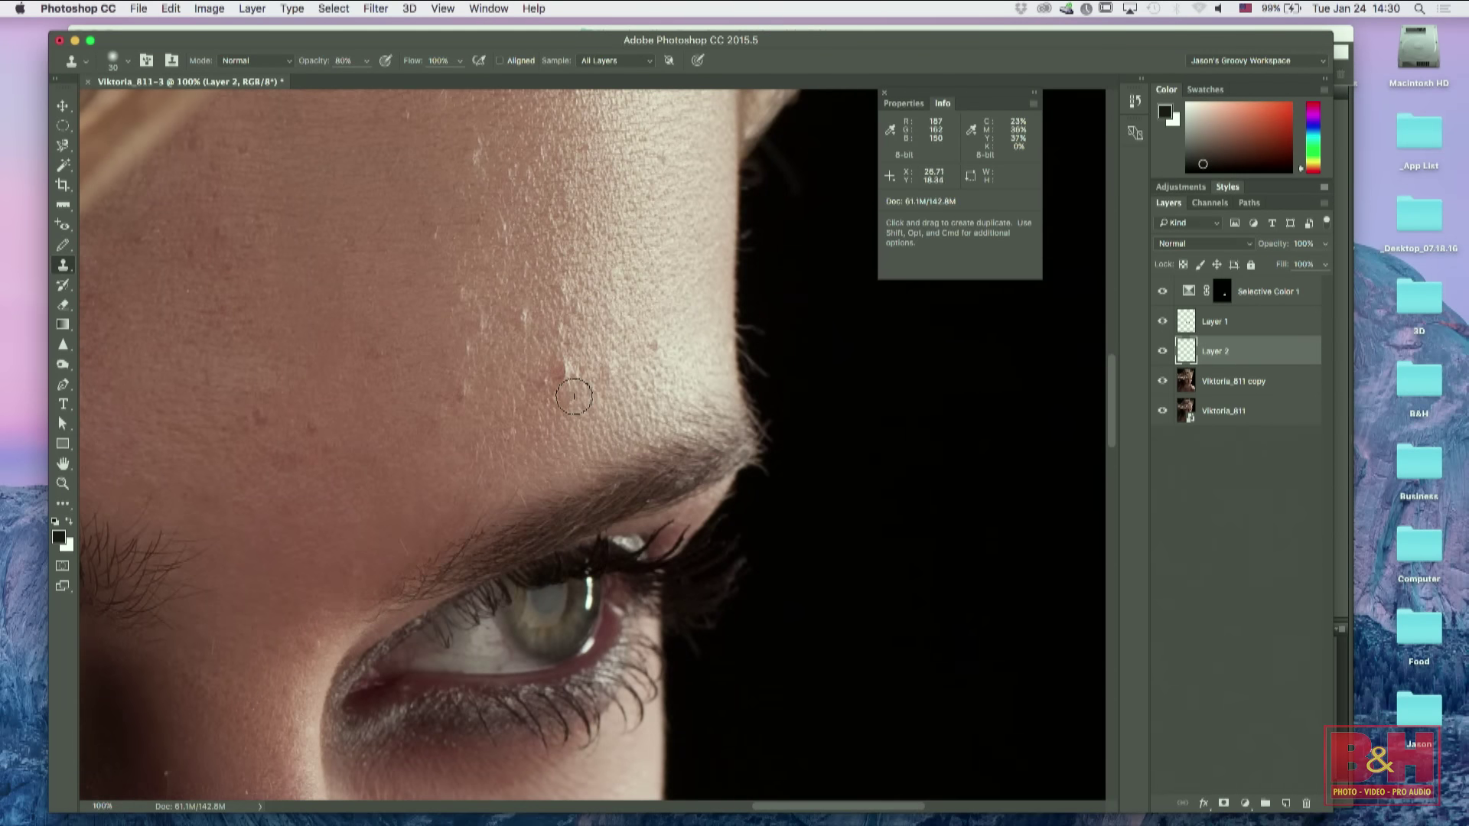
pyautogui.click(559, 371)
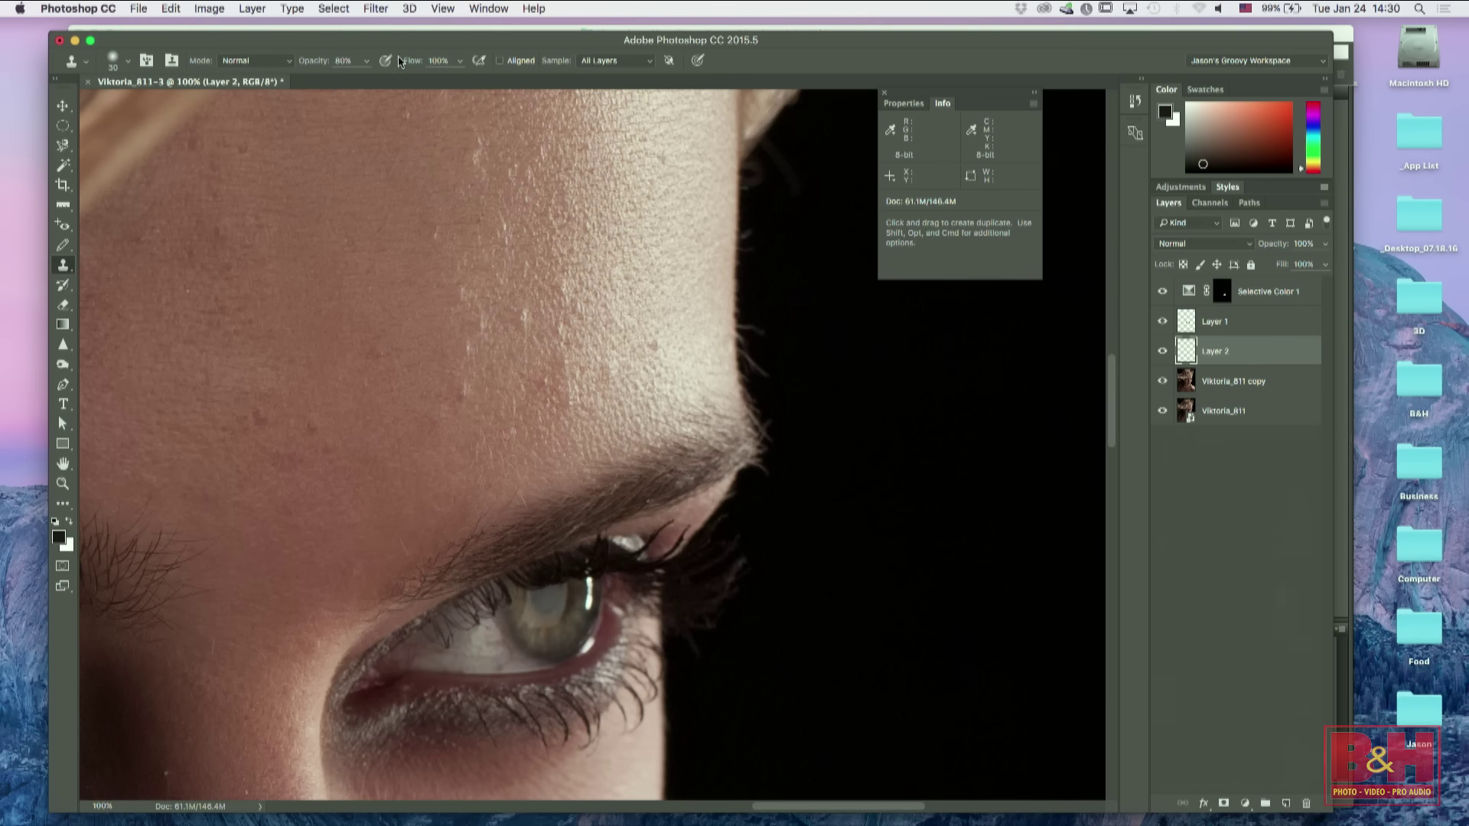
# Step: Raise the Clone Stamp opacity to 100% and enlarge its brush to 45 px
pyautogui.click(367, 61)
pyautogui.moveTo(360, 80); pyautogui.dragTo(378, 80)
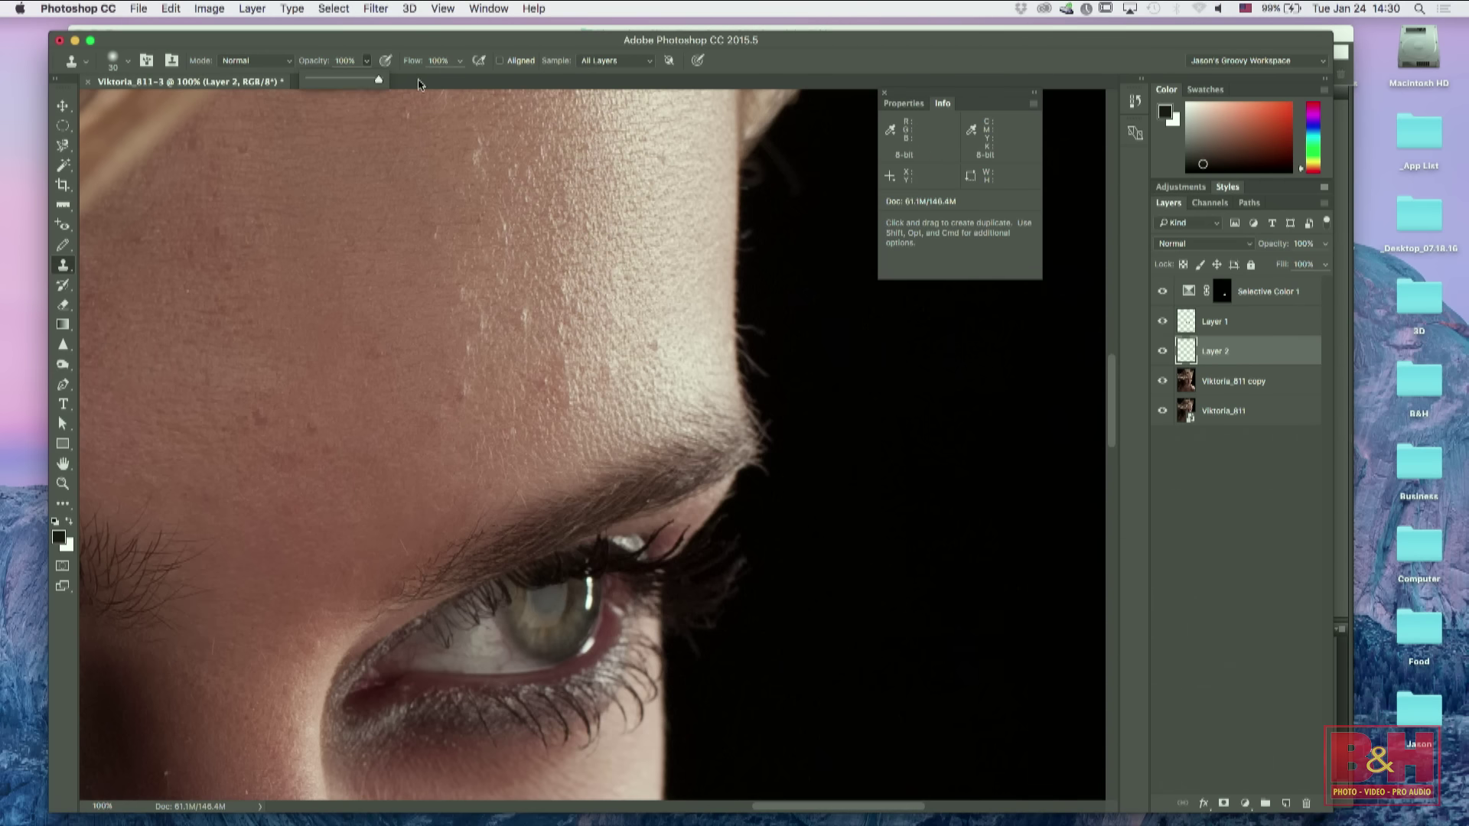
pyautogui.rightClick(612, 308)
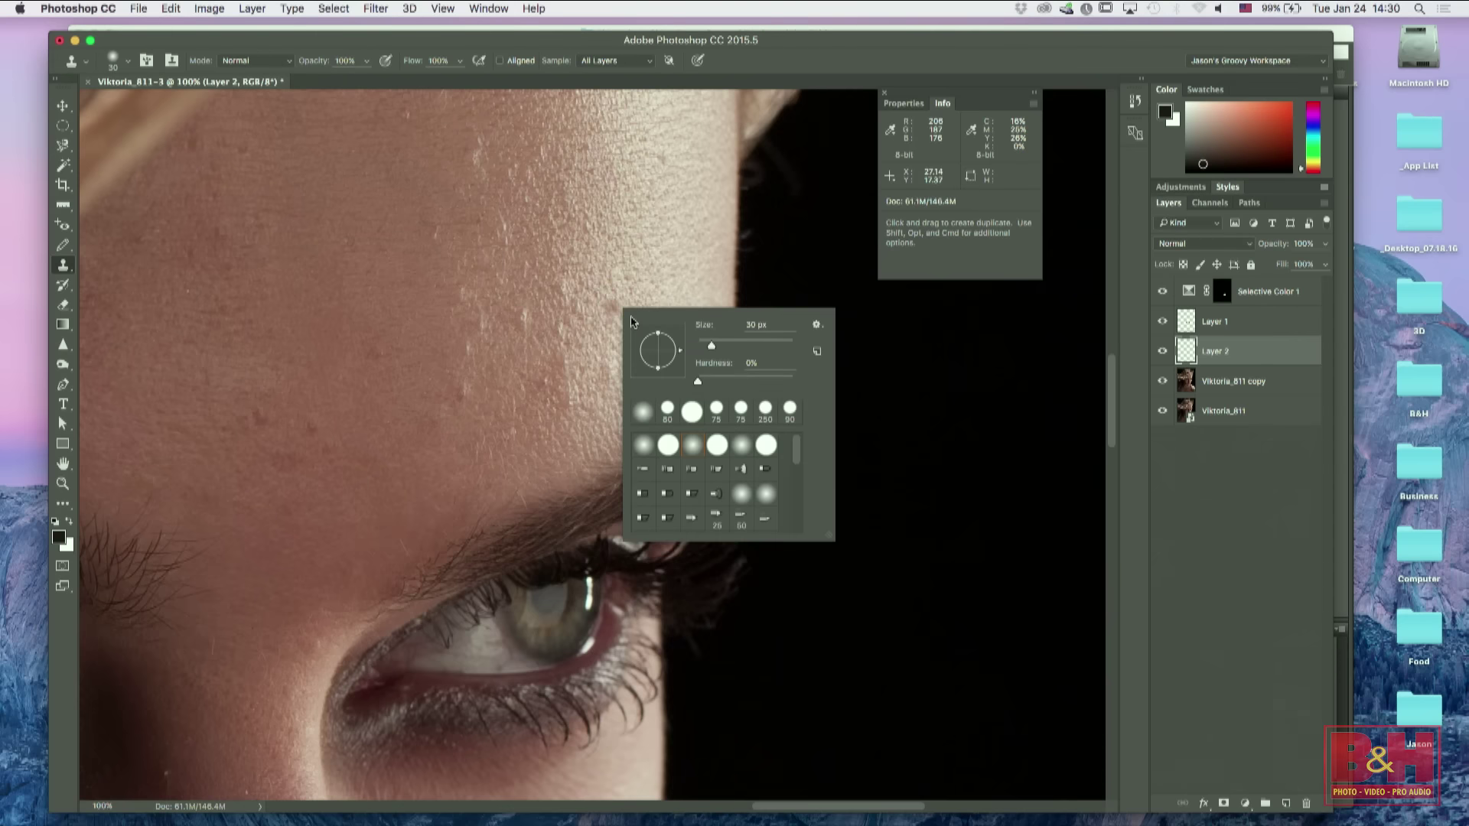
pyautogui.press('Escape')
pyautogui.keyDown('alt'); pyautogui.click(587, 401); pyautogui.keyUp('alt')
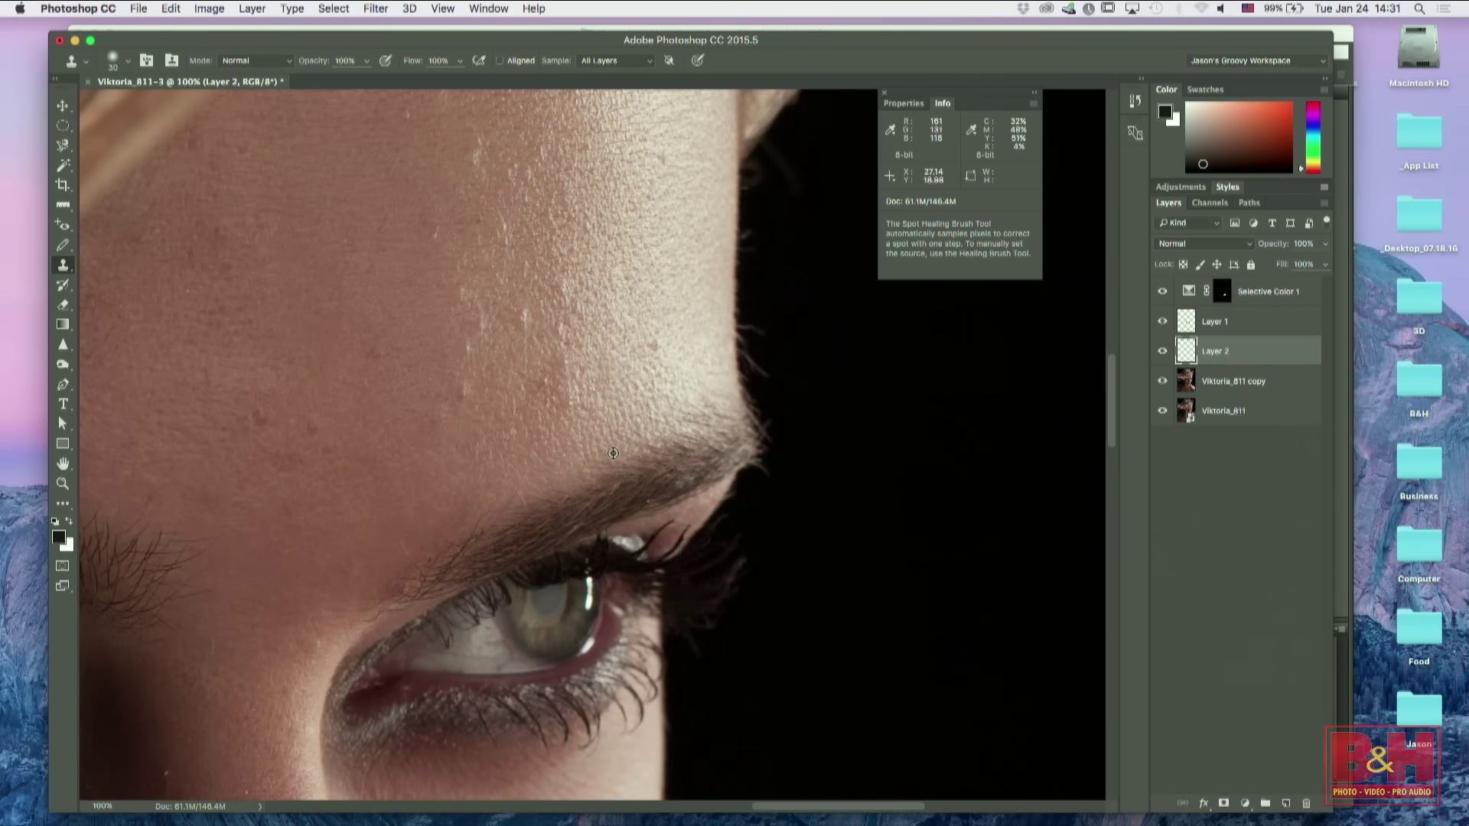
pyautogui.press(']')
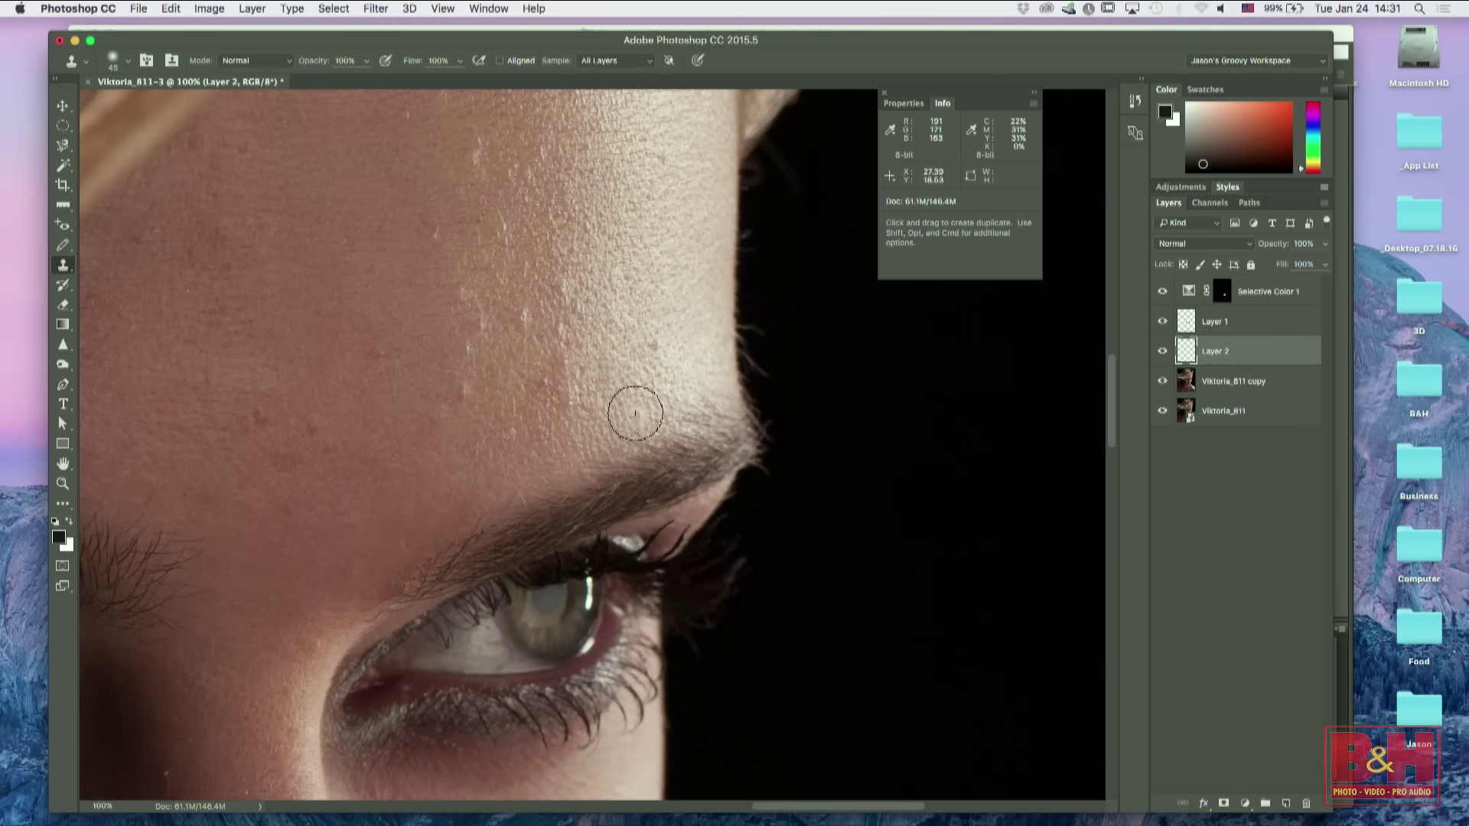
pyautogui.rightClick(660, 354)
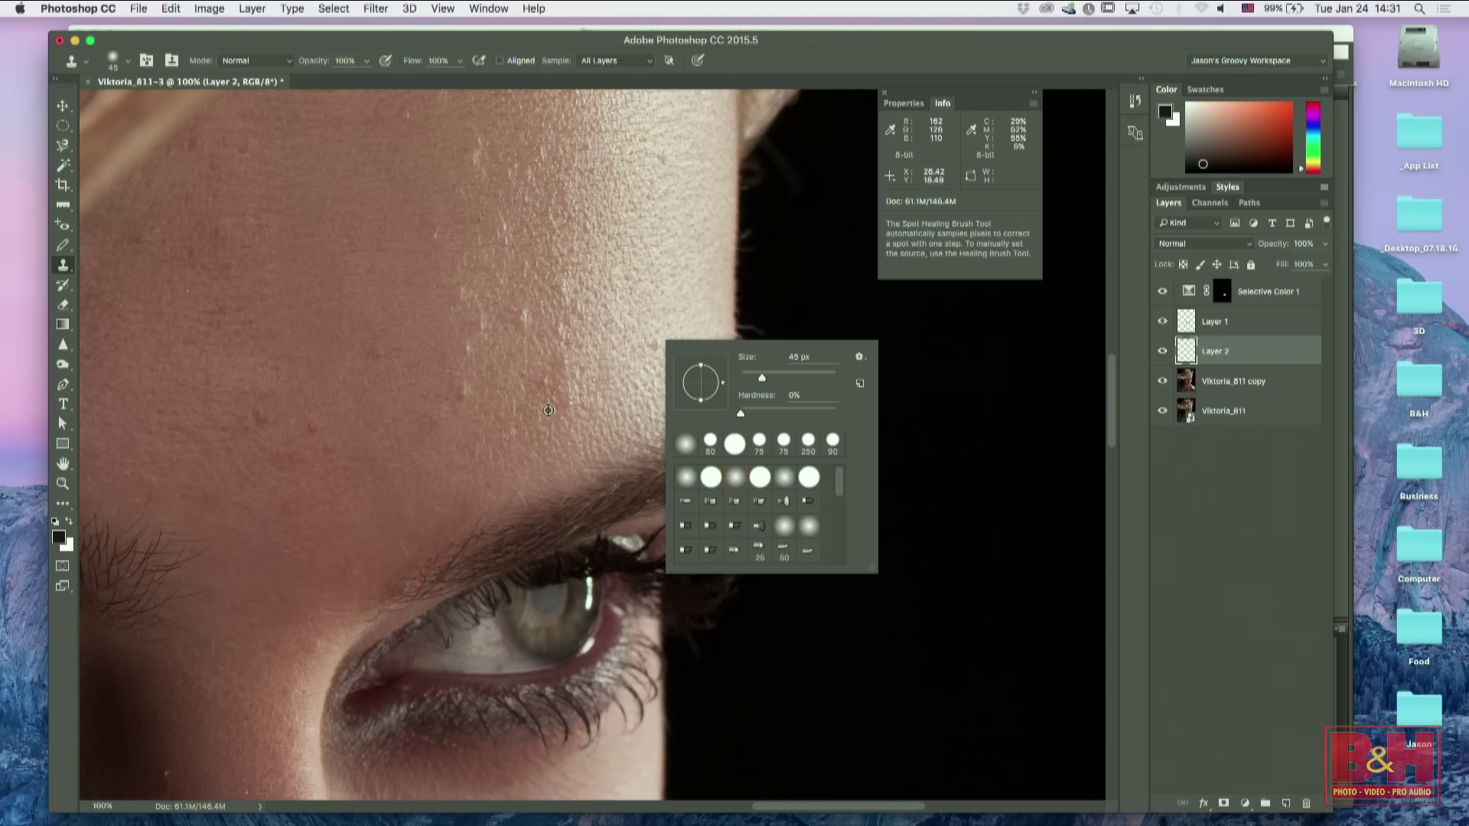
pyautogui.press('Escape')
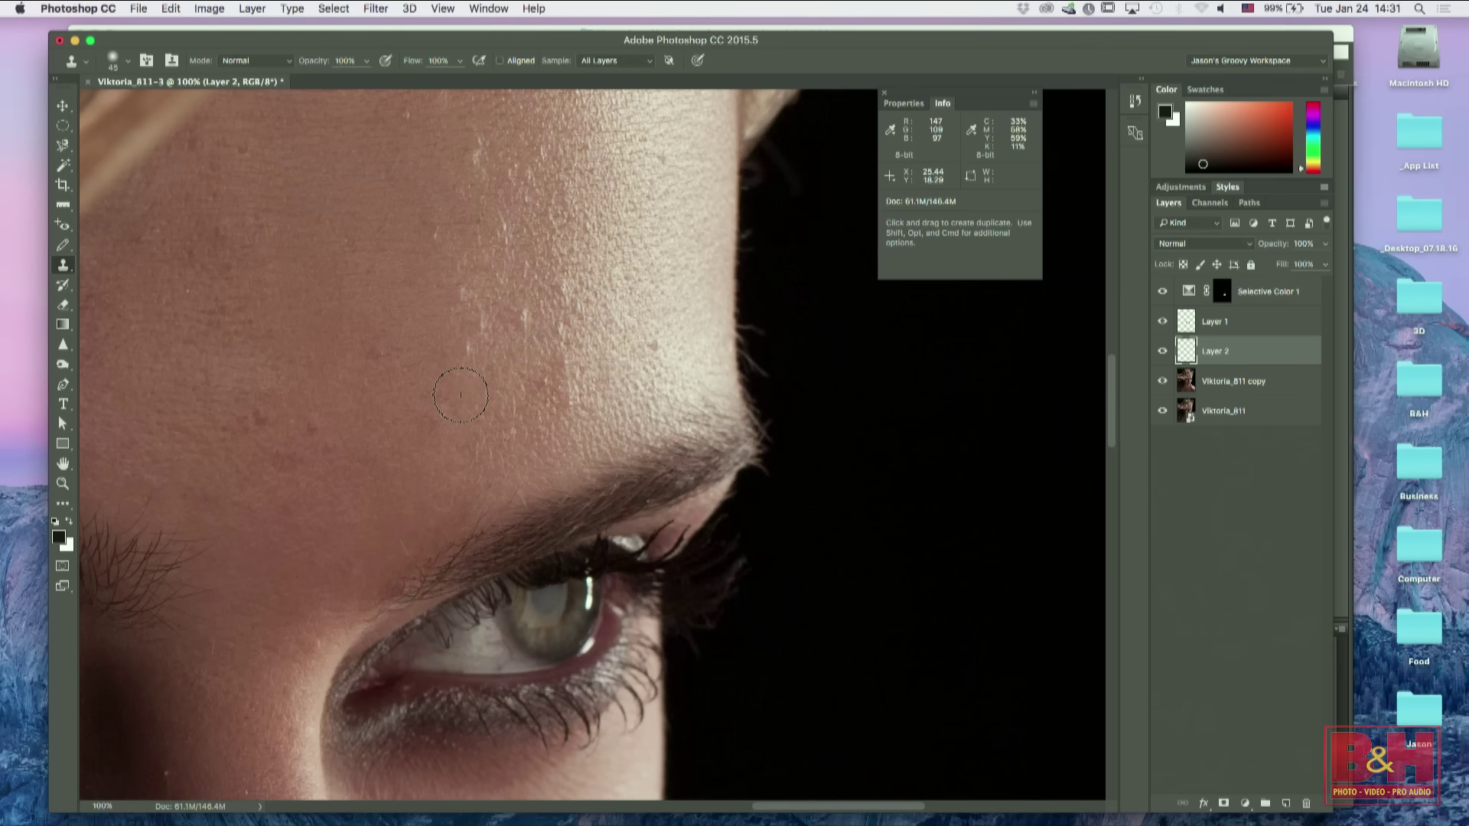
# Step: Clone nearby skin over the shiny bumps and spots along the forehead highlight, resampling for each area and using a smaller brush for the last ones
pyautogui.keyDown('alt'); pyautogui.click(525, 344); pyautogui.keyUp('alt')
pyautogui.moveTo(520, 315); pyautogui.dragTo(523, 321)
pyautogui.keyDown('alt'); pyautogui.click(494, 351); pyautogui.keyUp('alt')
pyautogui.click(484, 322)
pyautogui.keyDown('alt'); pyautogui.click(460, 384); pyautogui.keyUp('alt')
pyautogui.click(467, 348)
pyautogui.press('j')
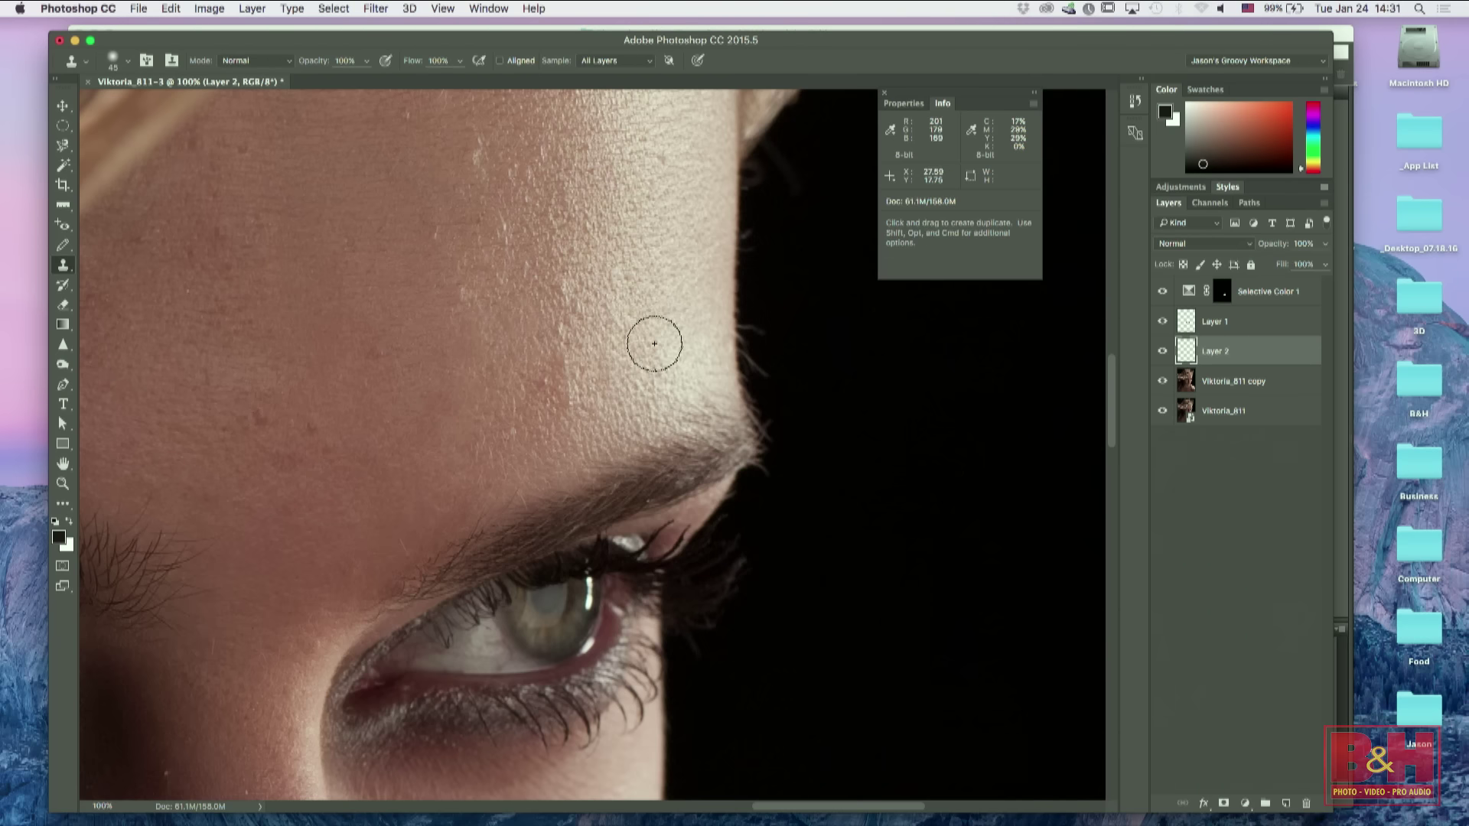
pyautogui.press('[')
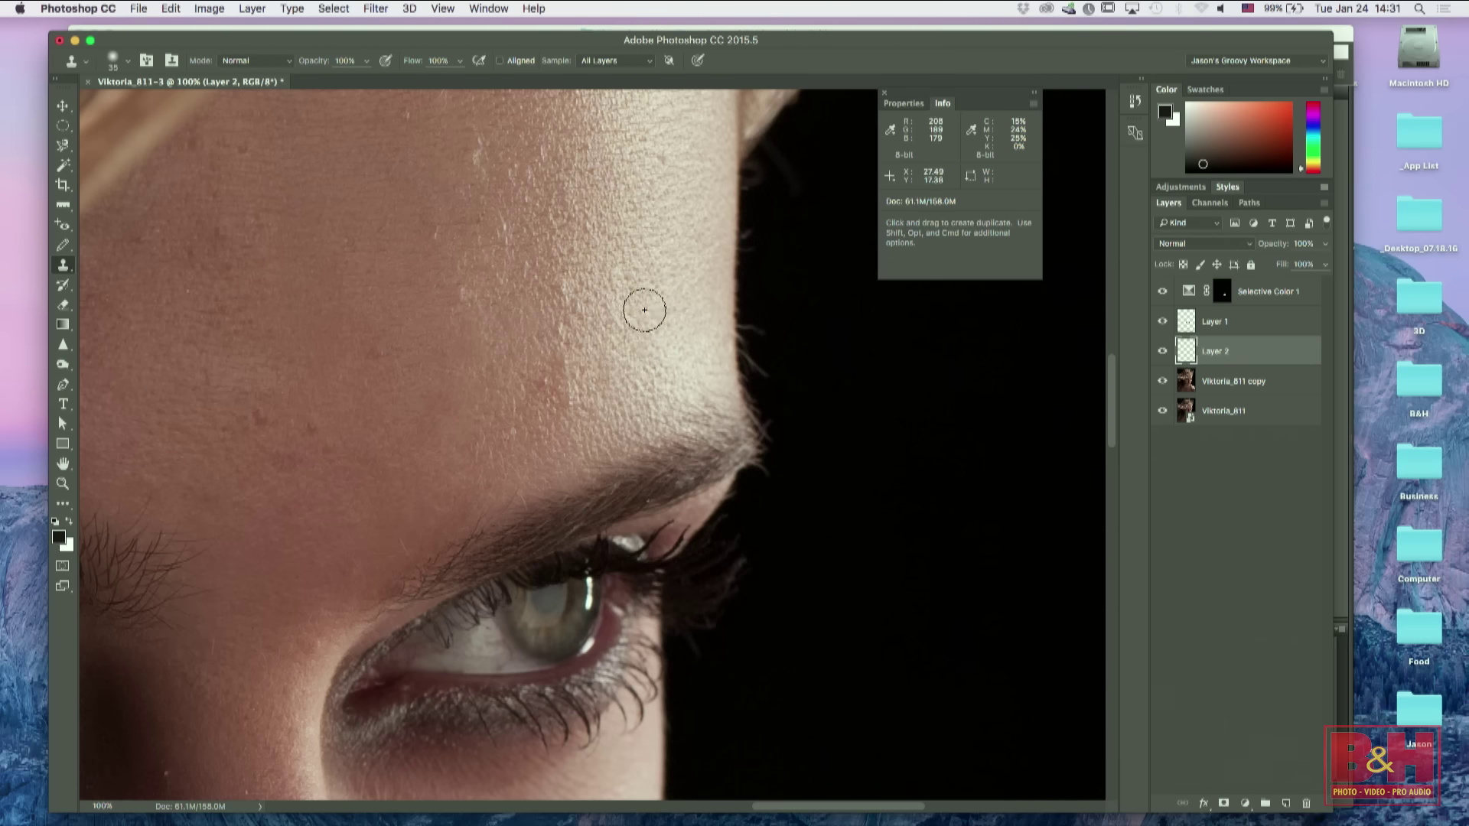
pyautogui.keyDown('alt'); pyautogui.click(587, 274); pyautogui.keyUp('alt')
pyautogui.click(561, 419)
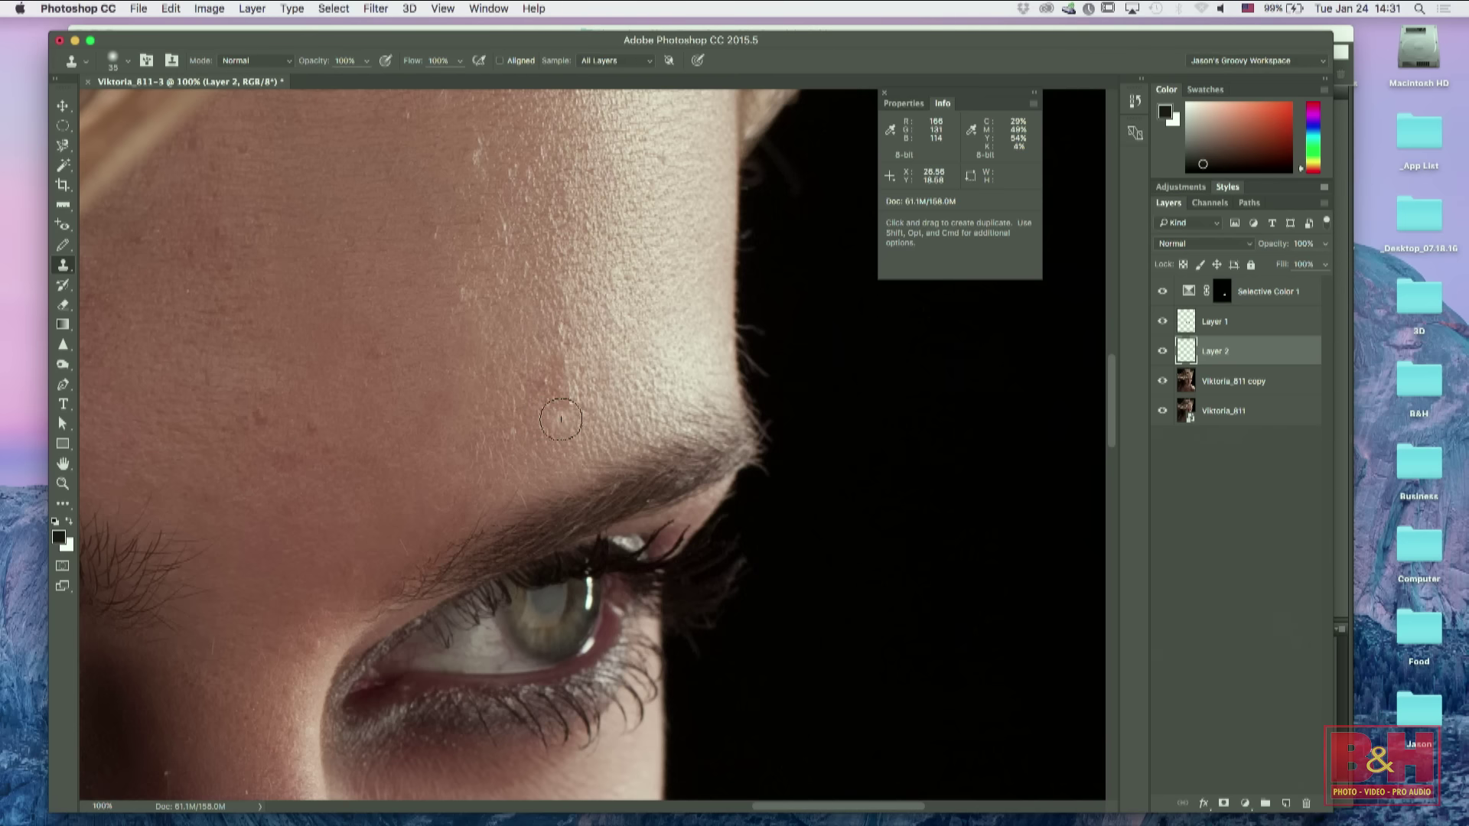
# Step: Compare the forehead before and after cloning by repeatedly hiding and showing Layer 2
pyautogui.click(1163, 353)
pyautogui.click(1161, 351)
pyautogui.click(1161, 354)
pyautogui.click(1162, 353)
pyautogui.click(1159, 353)
pyautogui.click(1160, 350)
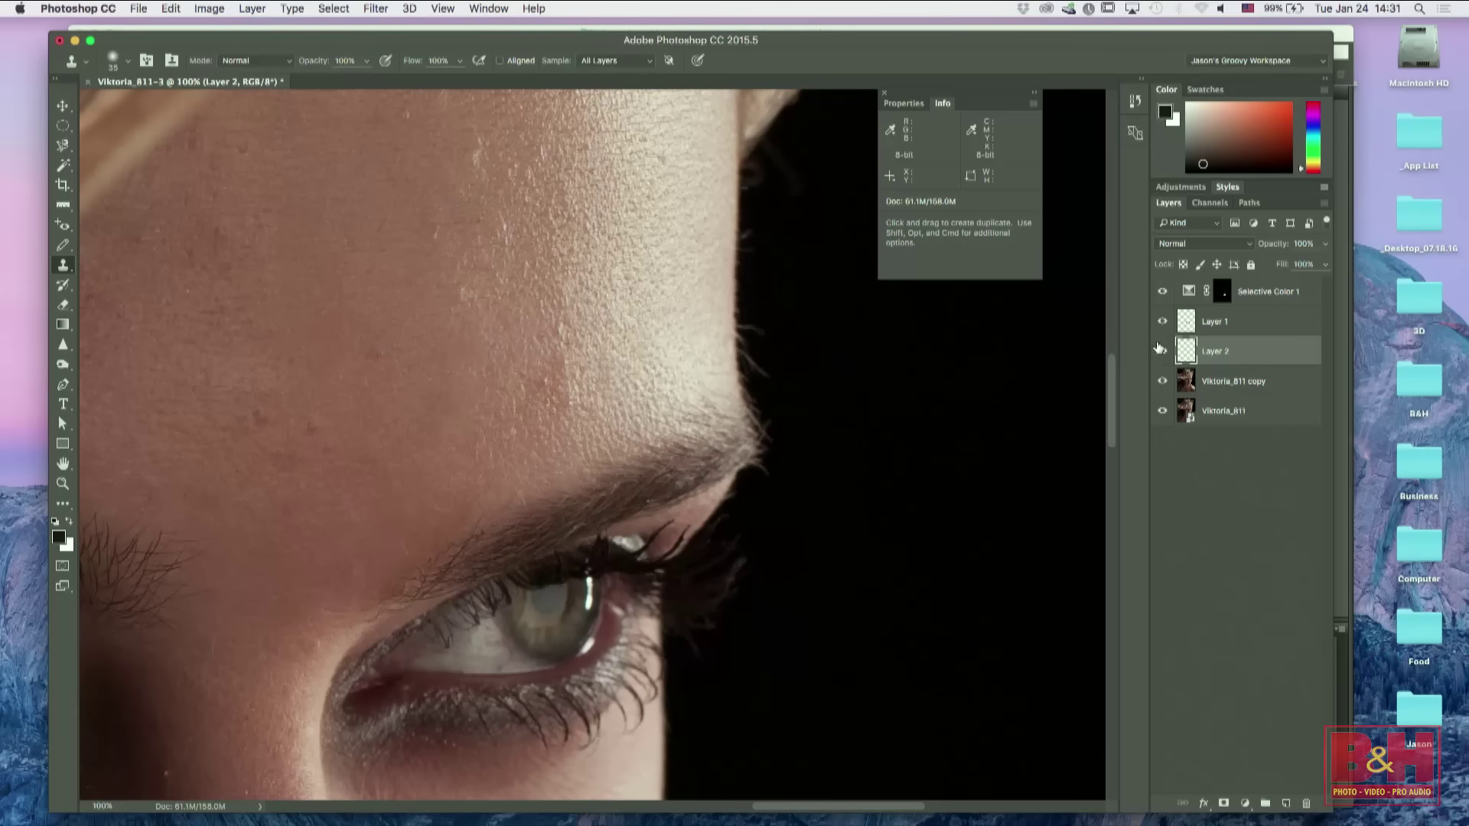
# Step: Shrink the Clone Stamp brush to 15 px and clone skin over the stray hairs around the inner end of the shadowed eyebrow
pyautogui.press('super+minus')
pyautogui.press('super+minus')
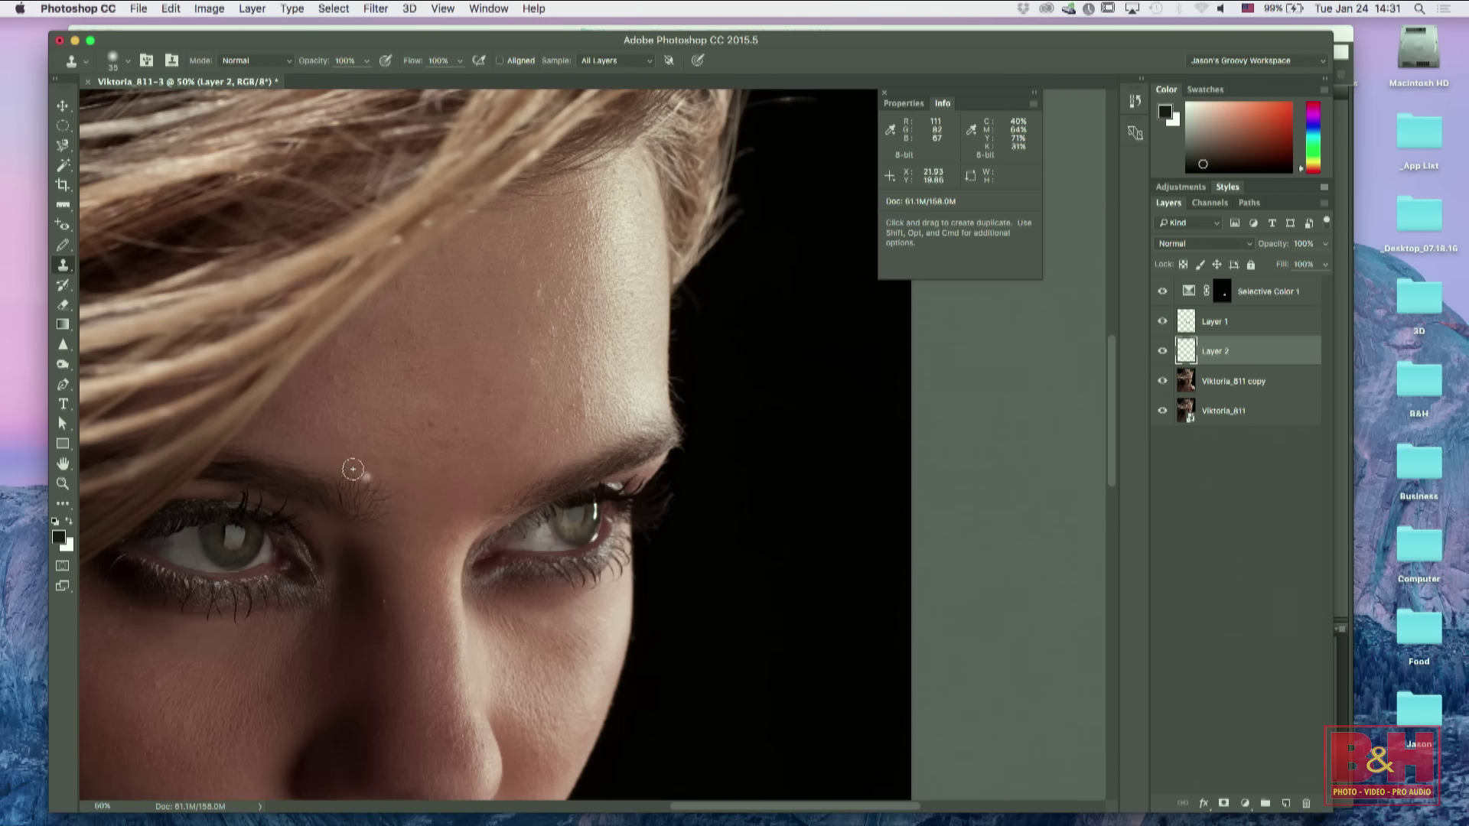
pyautogui.moveTo(372, 471); pyautogui.dragTo(416, 462)
pyautogui.scroll(3, 416, 462)
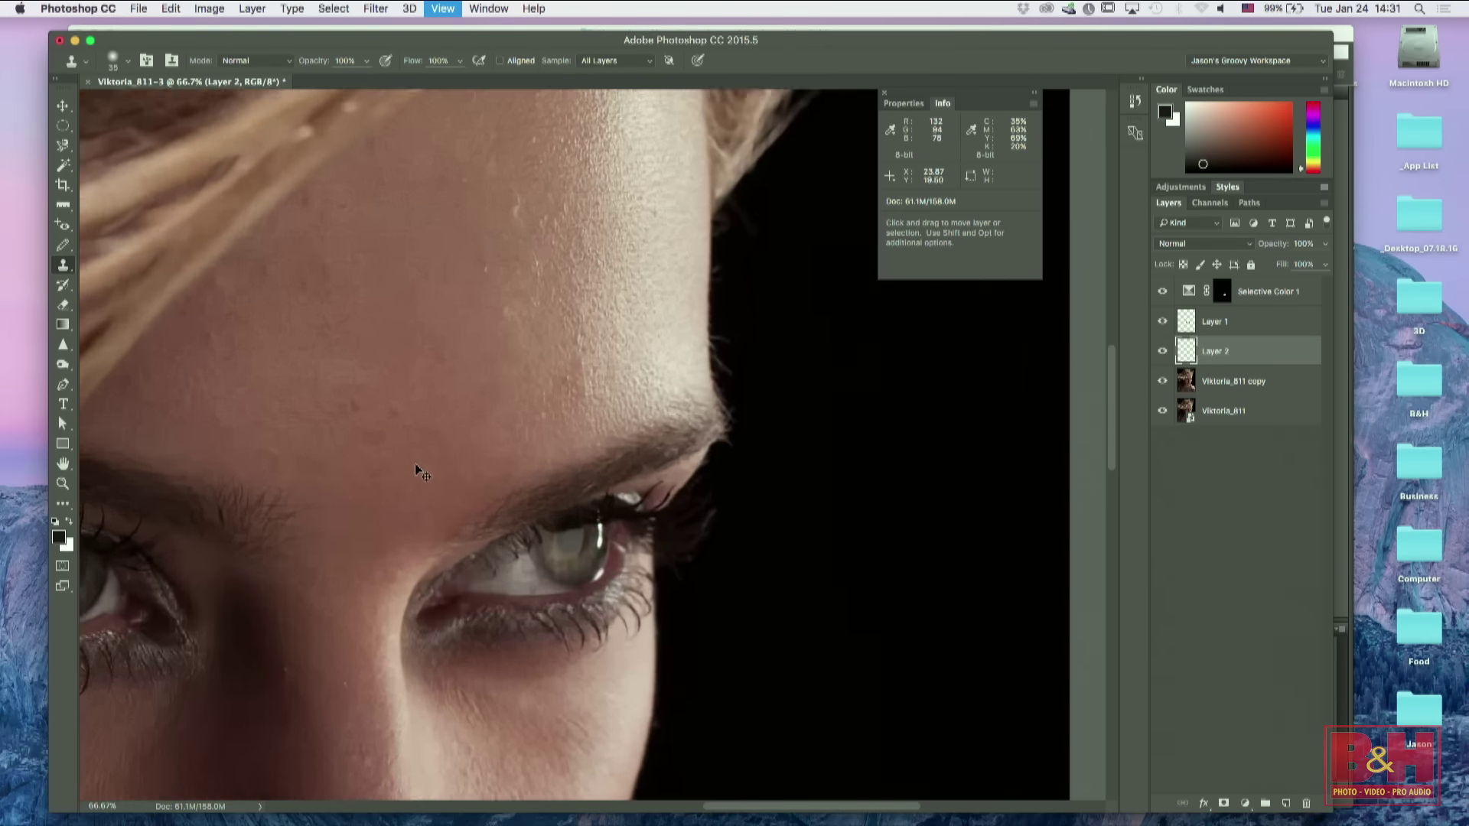
pyautogui.moveTo(377, 462)
pyautogui.mouseDown()
pyautogui.moveTo(687, 392)
pyautogui.moveTo(427, 475)
pyautogui.moveTo(489, 449)
pyautogui.mouseUp()
pyautogui.press('[')
pyautogui.press('[')
pyautogui.rightClick(622, 397)
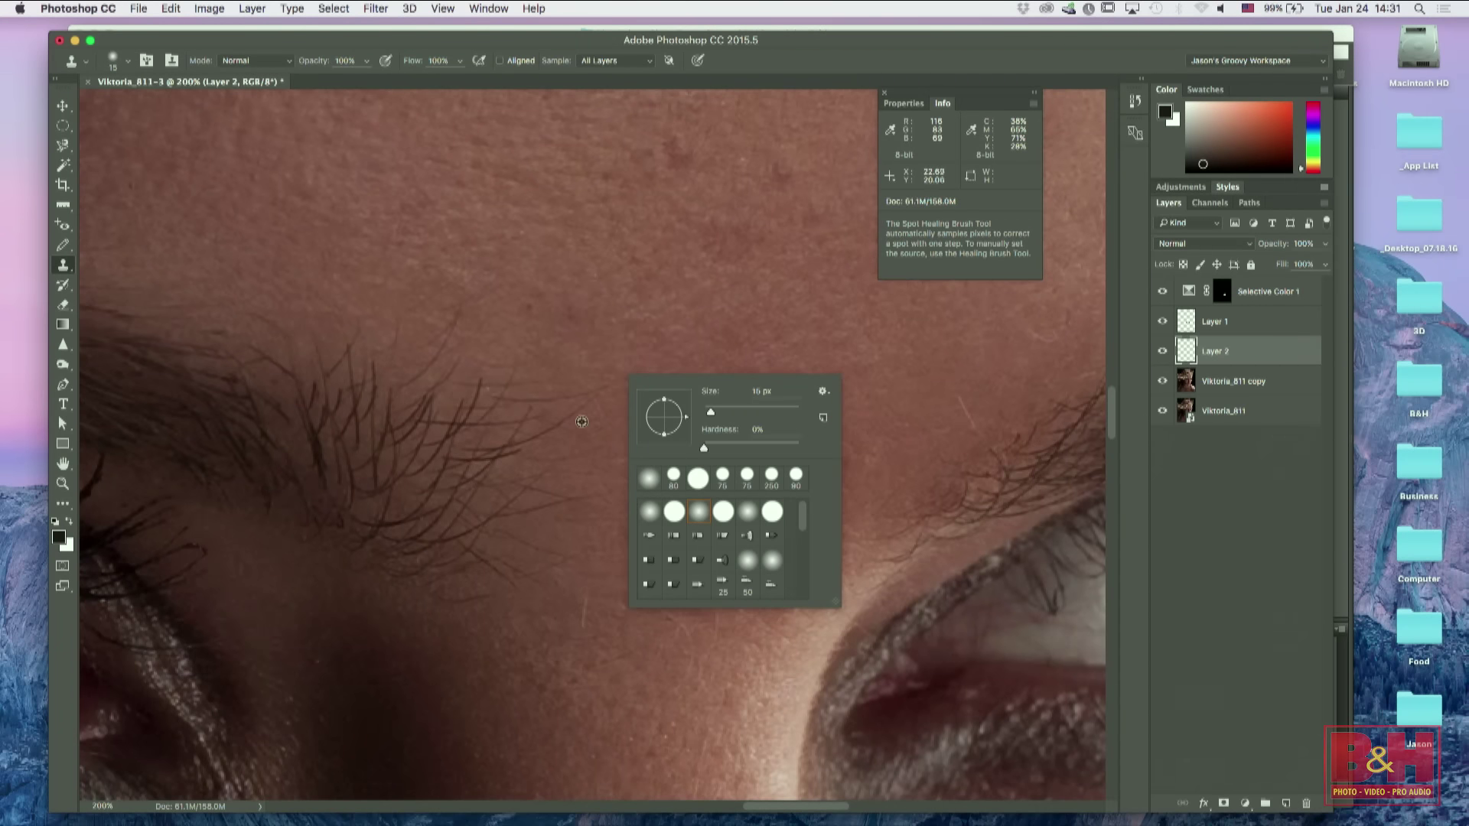
pyautogui.click(576, 416)
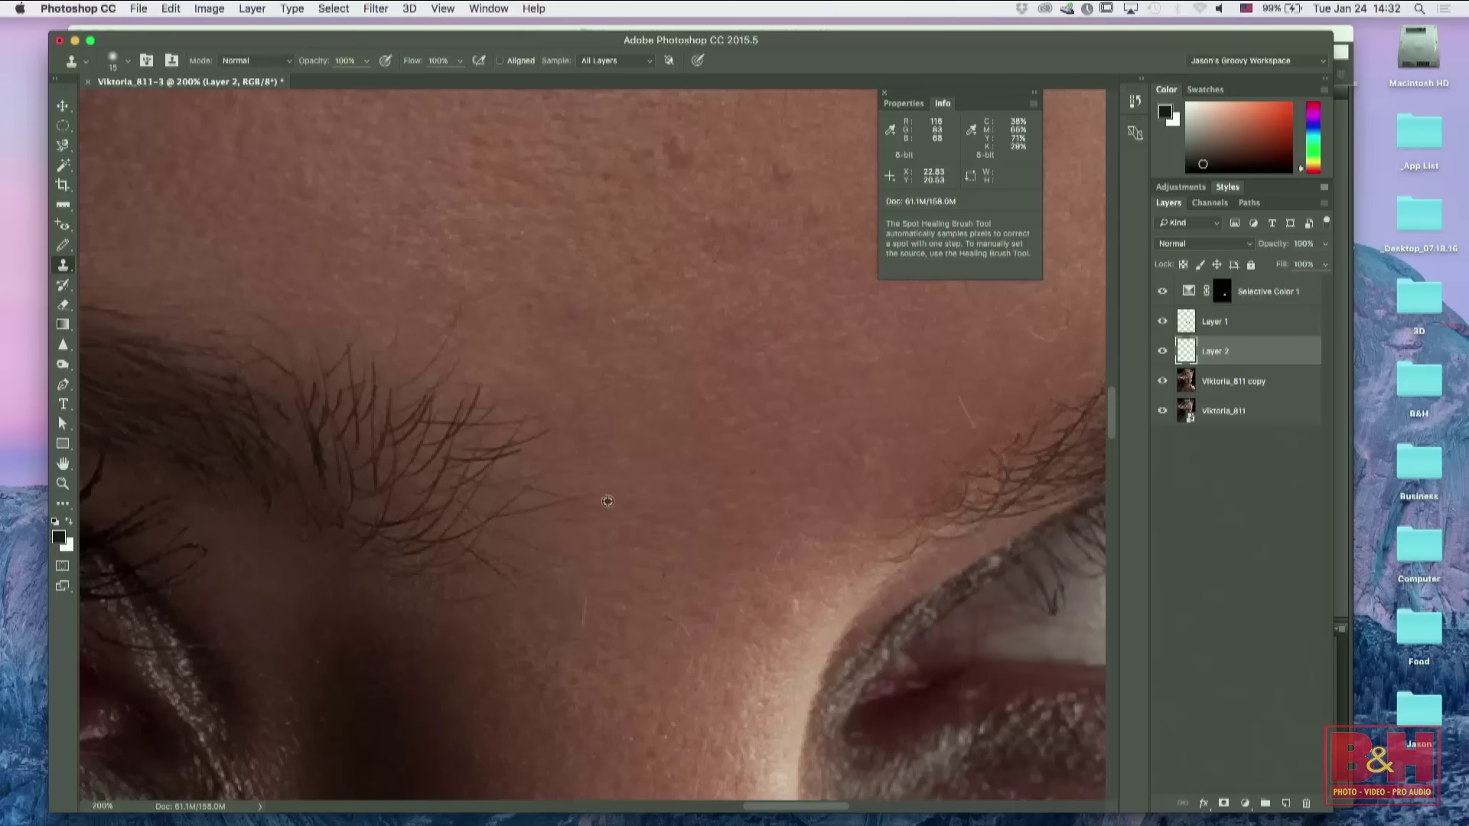
pyautogui.moveTo(453, 315); pyautogui.dragTo(443, 338)
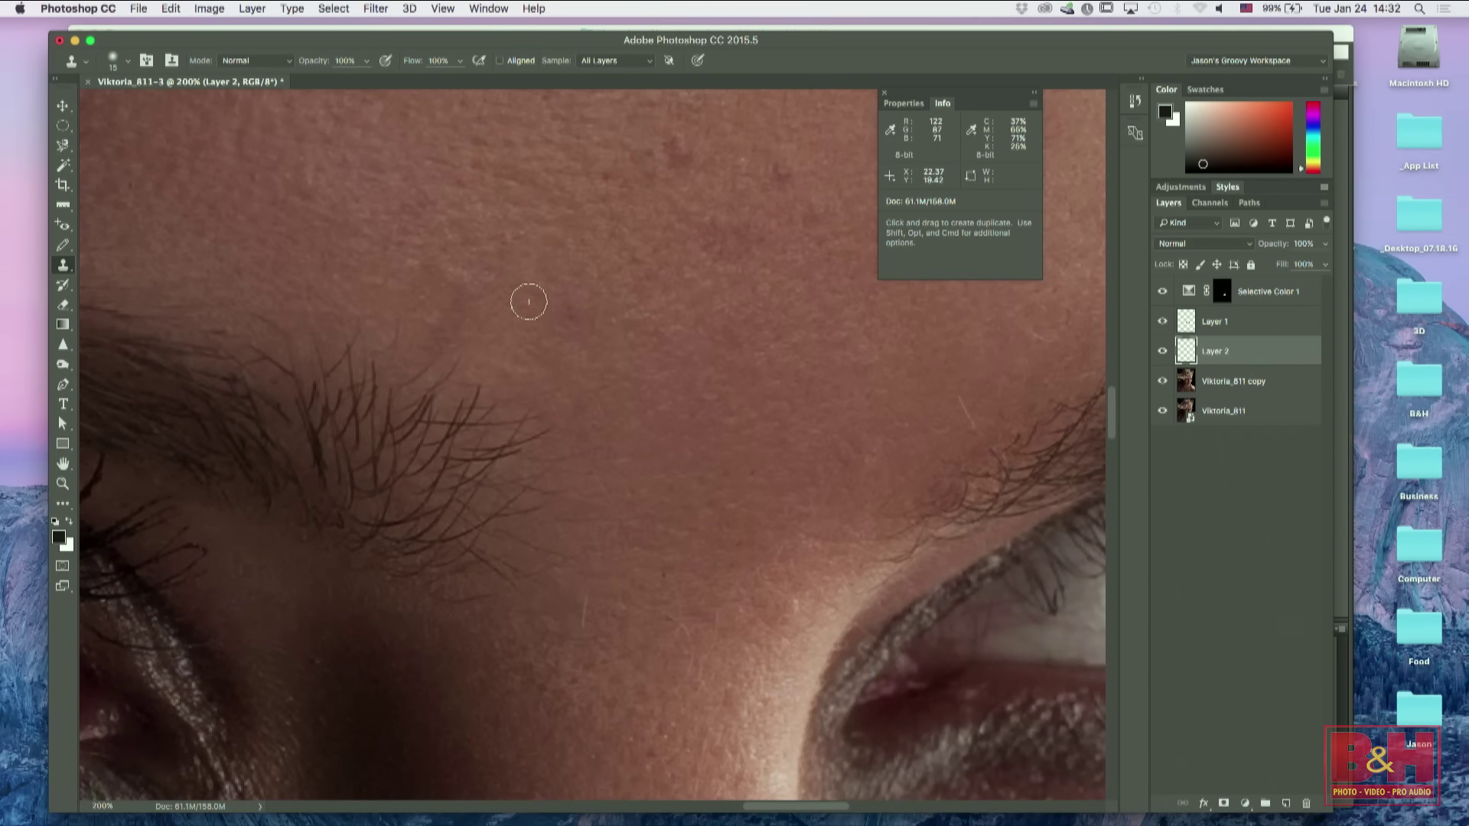
# Step: Compare the eyebrow before and after cloning by hiding and showing Layer 2, and check the eyes in a wider view
pyautogui.click(1162, 353)
pyautogui.click(1163, 352)
pyautogui.click(1162, 354)
pyautogui.click(1162, 353)
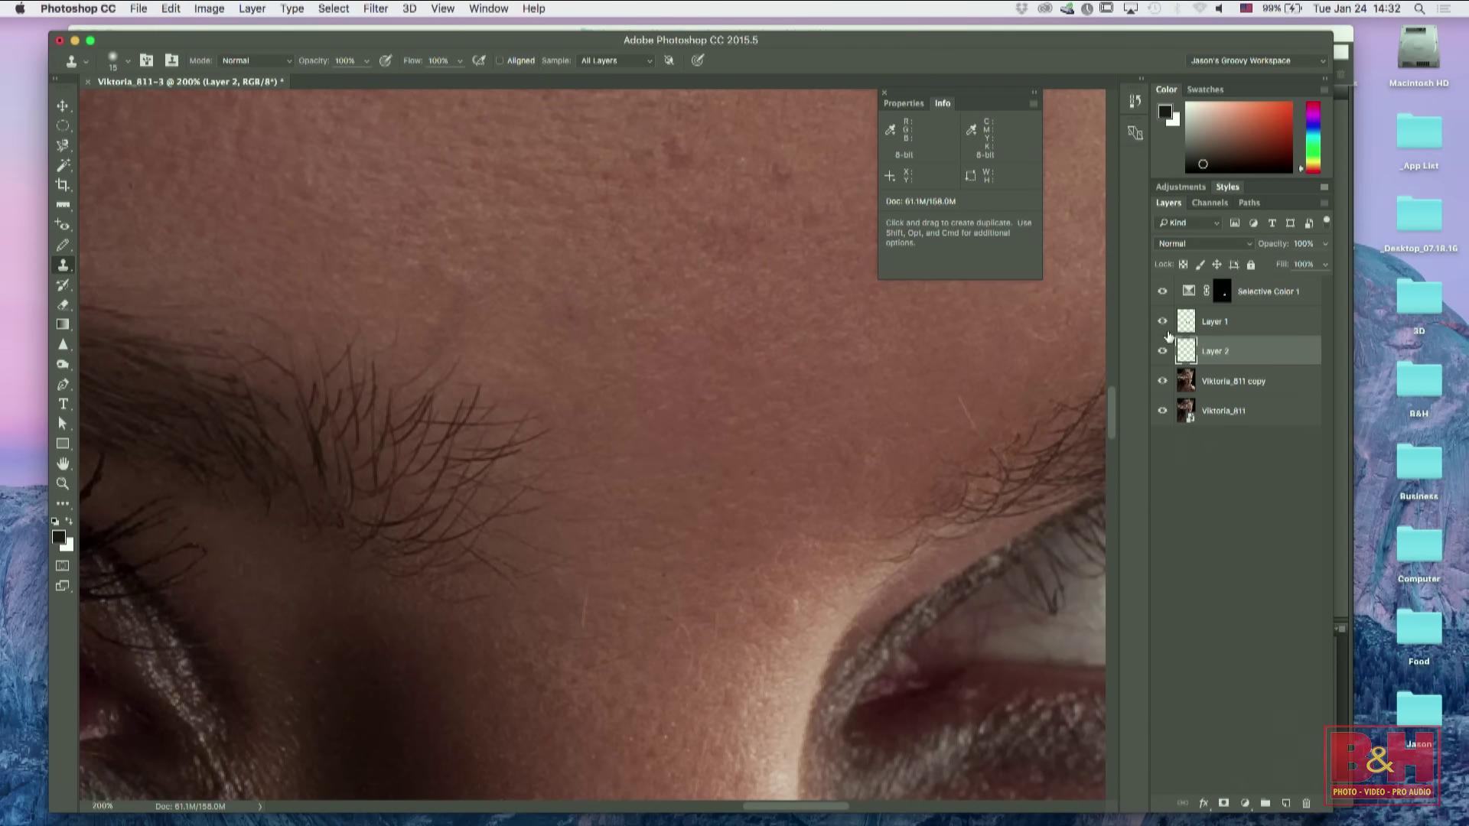
pyautogui.press('super+minus')
pyautogui.press('super+minus')
pyautogui.press('super+minus')
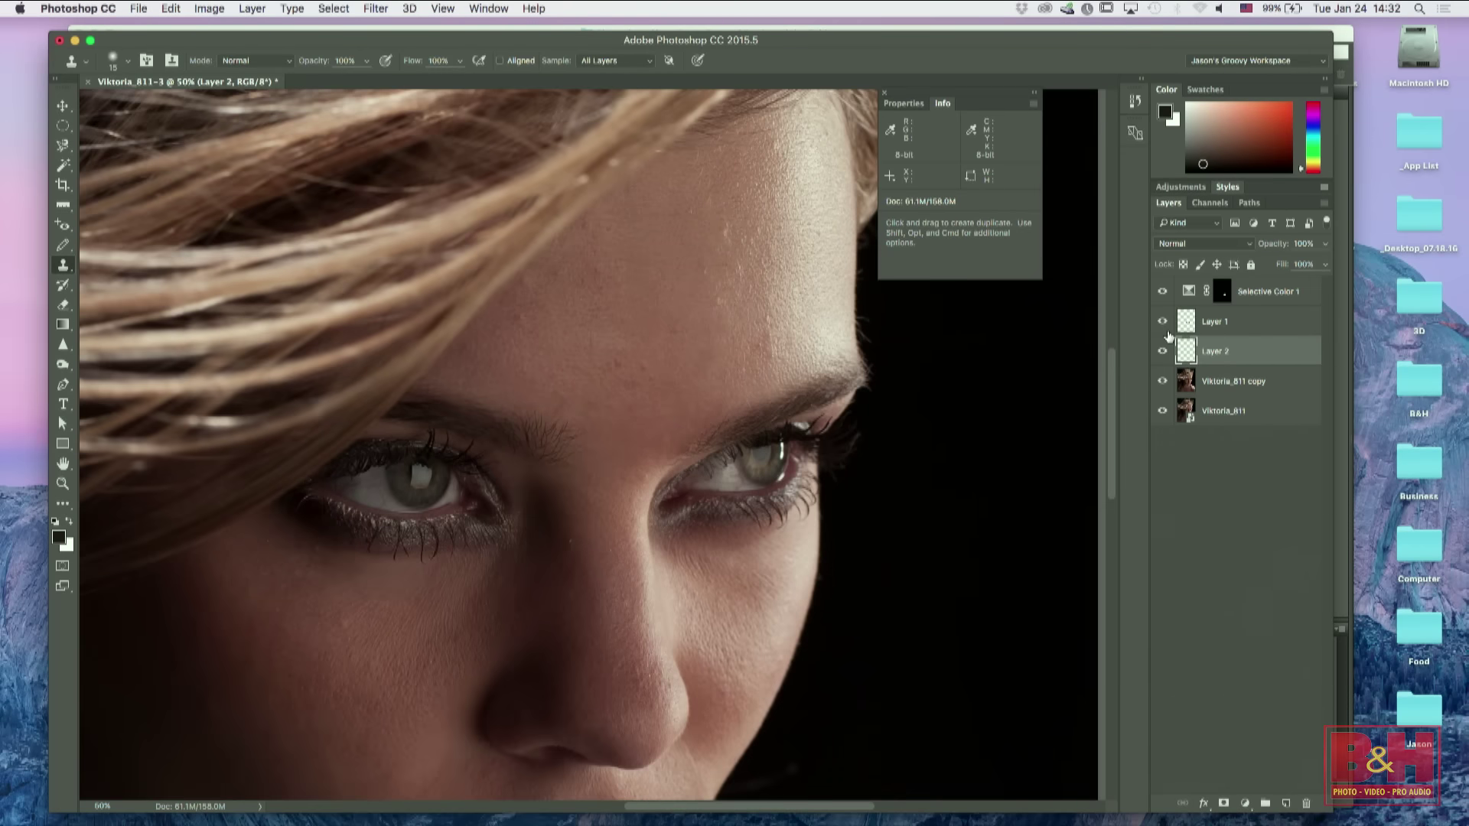
pyautogui.press('super+plus')
pyautogui.press('super+minus')
pyautogui.press('super+plus')
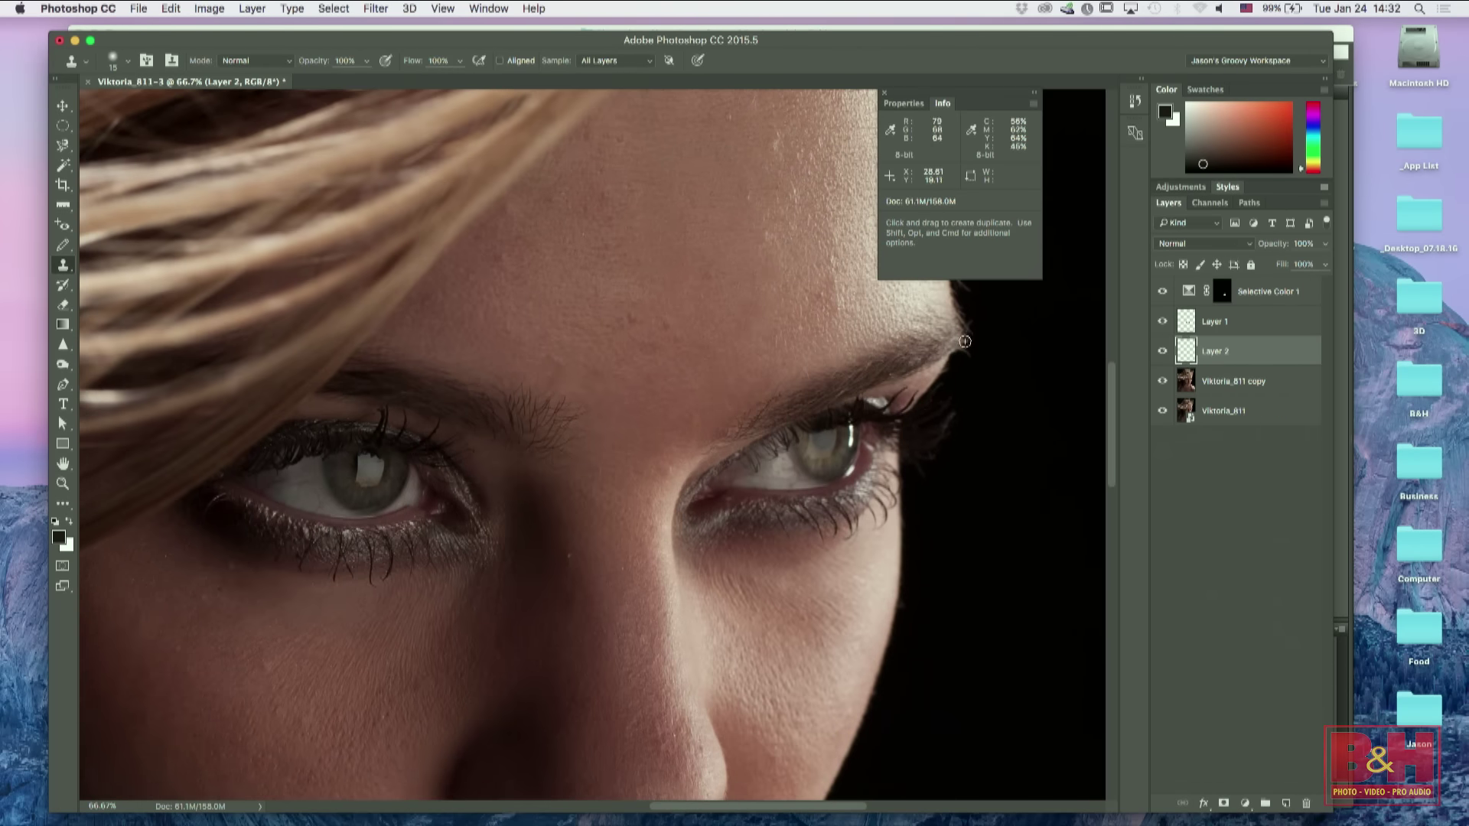
# Step: Use the Healing Brush Tool with a 50 px, 100% hardness brush to heal skin over the shadowed eyebrow's inner hairs
pyautogui.press('j')
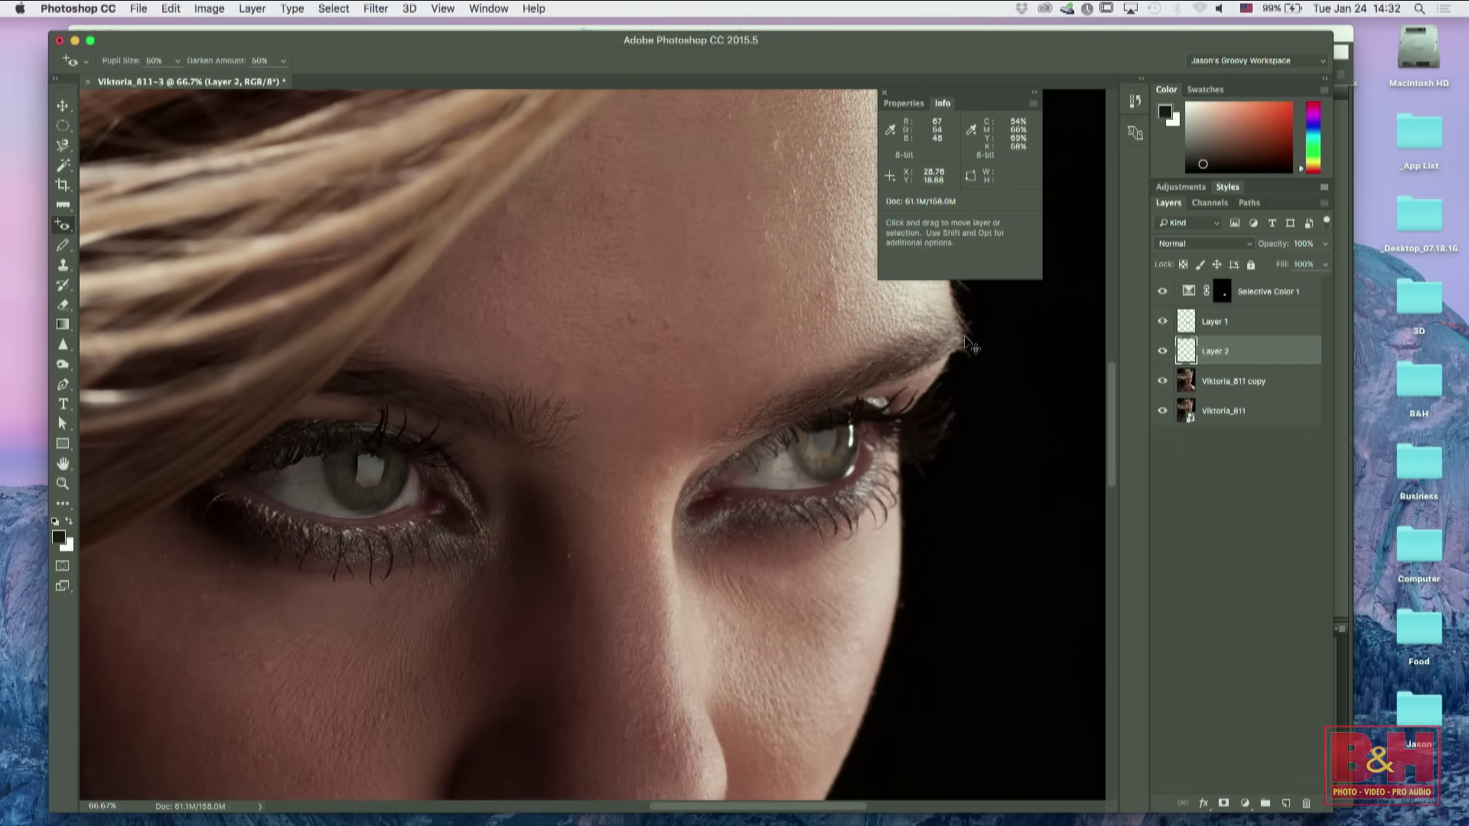
pyautogui.press('super+plus')
pyautogui.press('super+plus')
pyautogui.moveTo(596, 374); pyautogui.dragTo(521, 396)
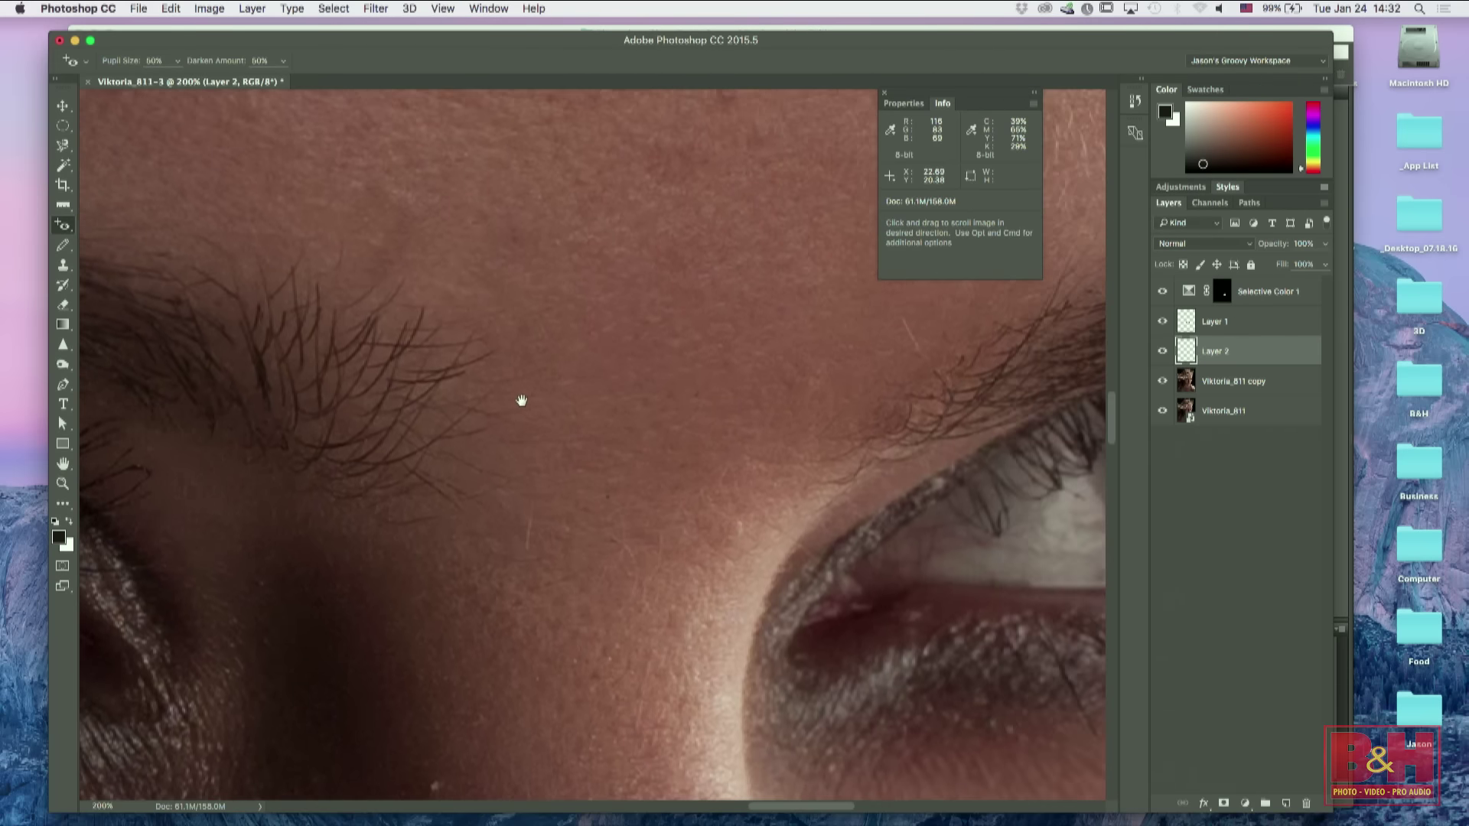
pyautogui.moveTo(63, 227); pyautogui.dragTo(137, 234)
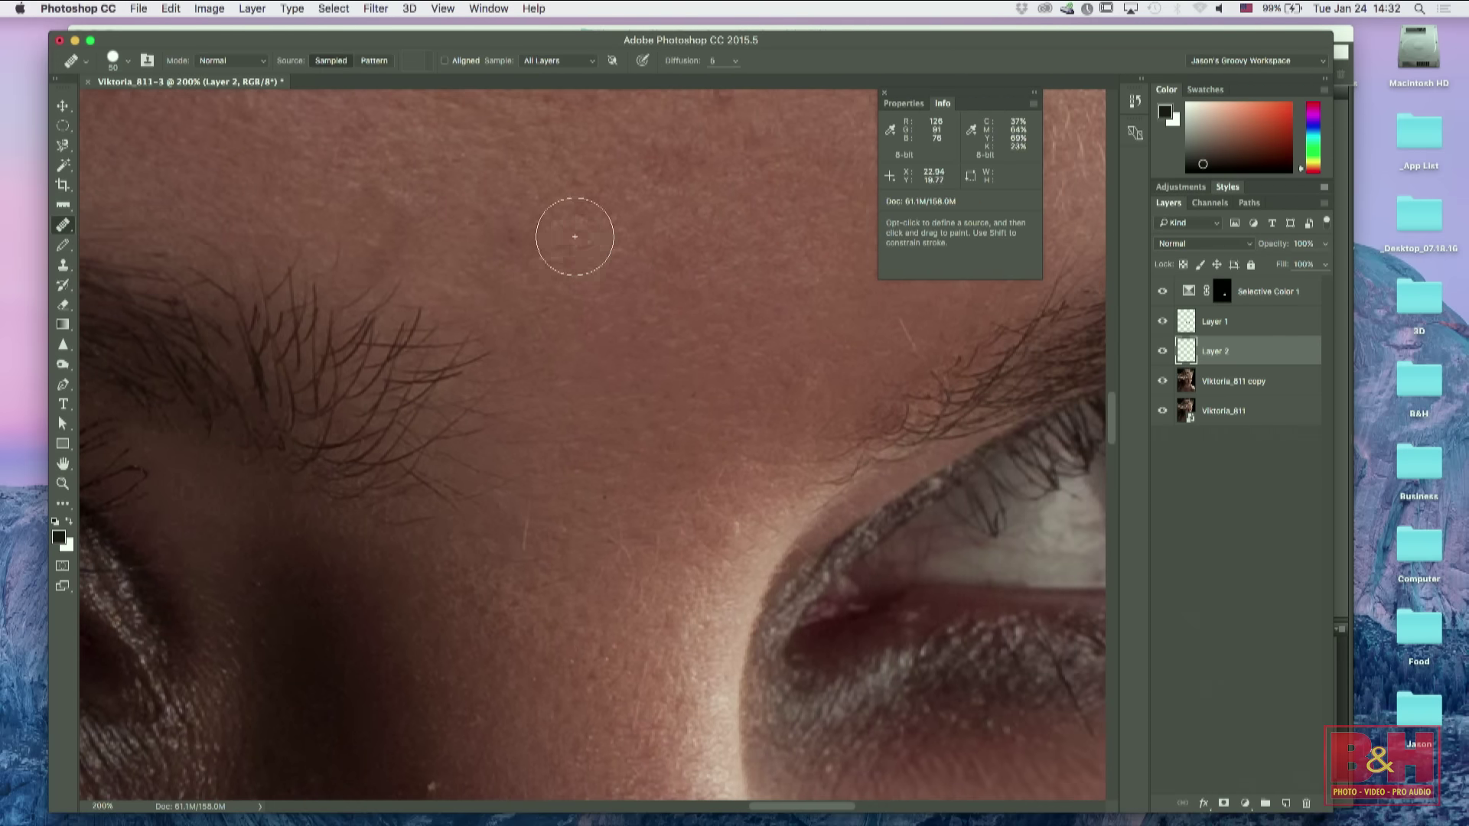
pyautogui.rightClick(539, 319)
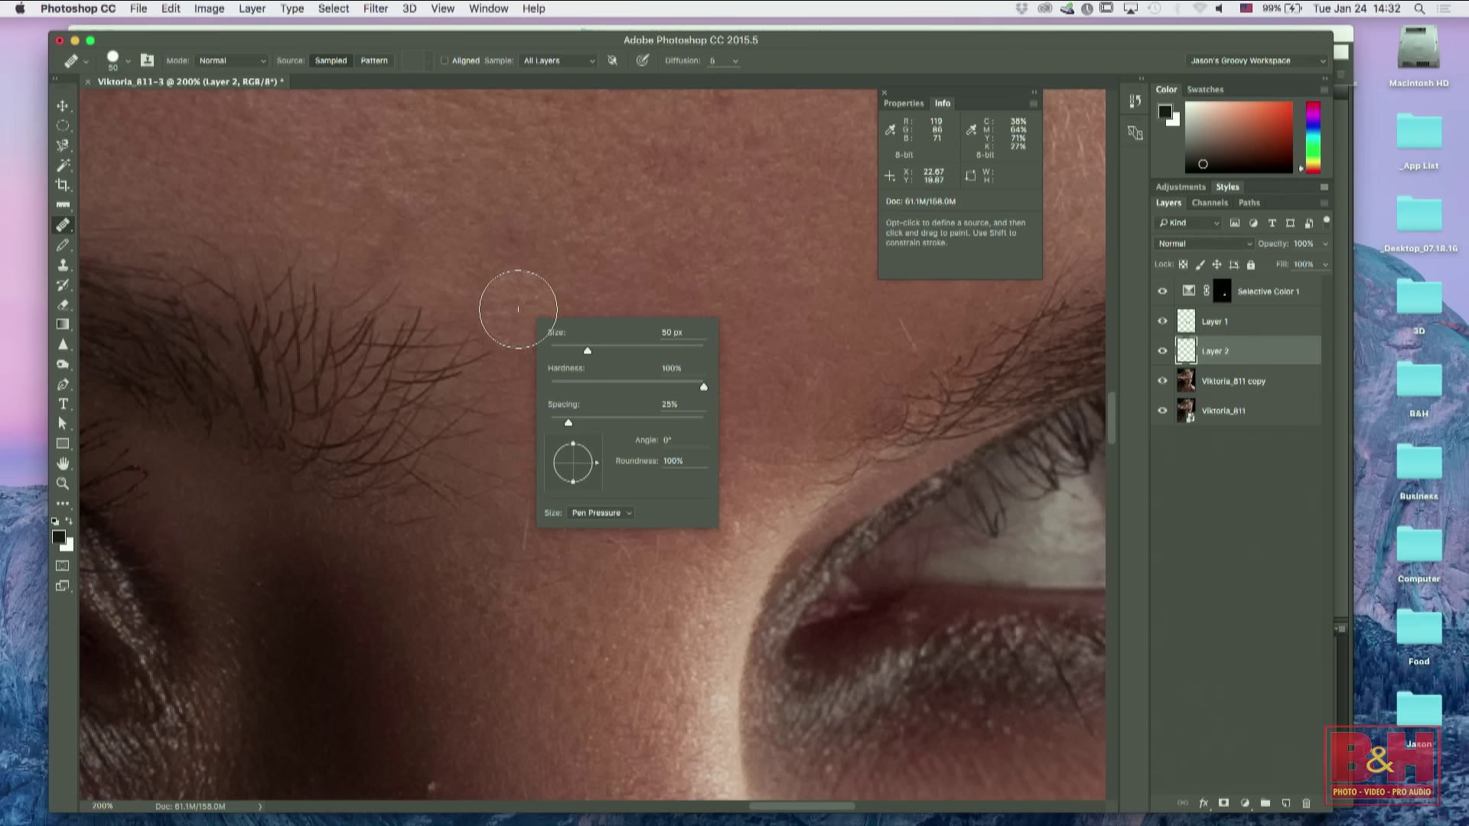
pyautogui.click(517, 267)
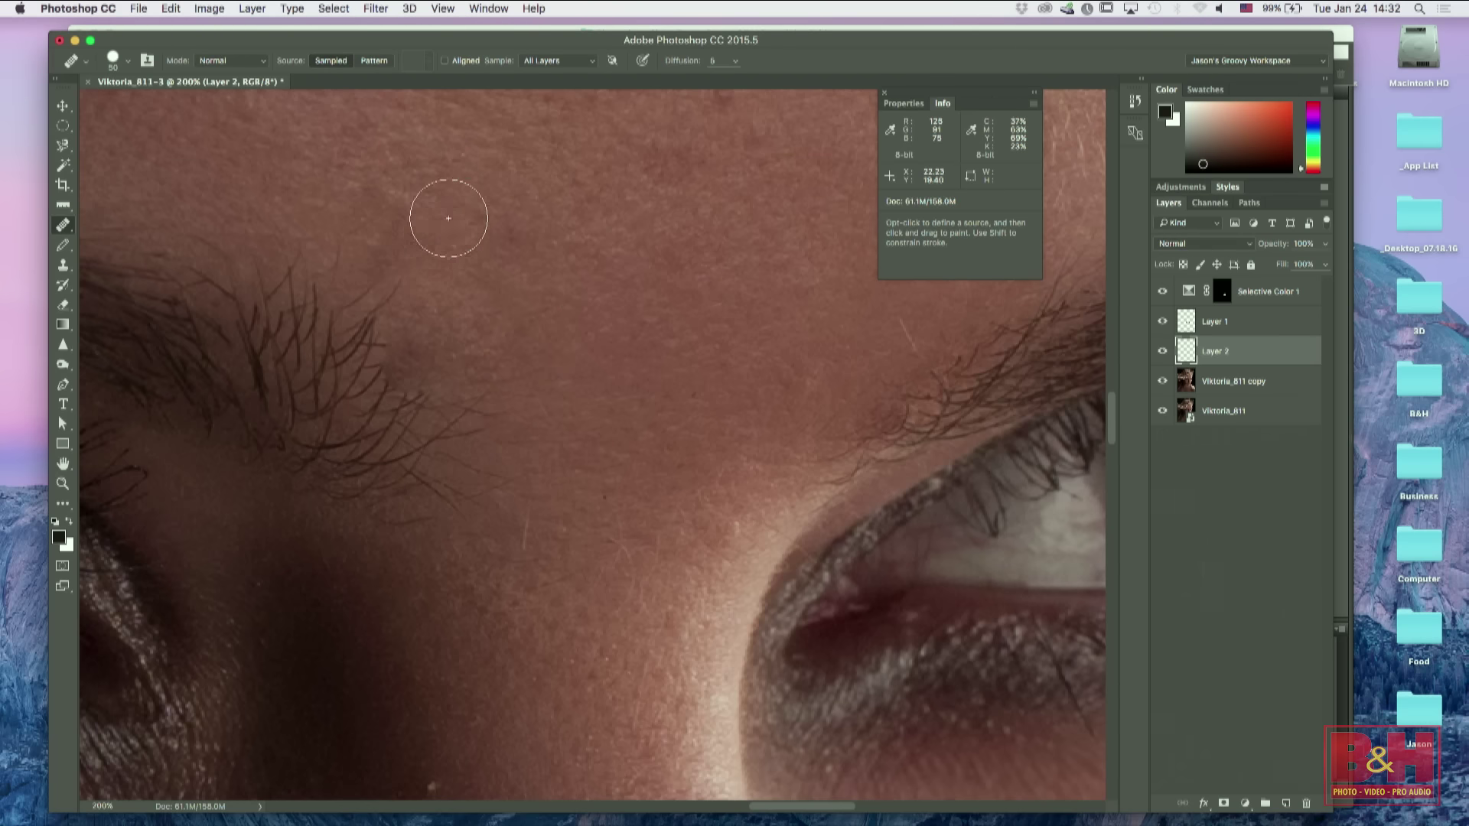
pyautogui.moveTo(426, 328); pyautogui.dragTo(409, 380)
pyautogui.moveTo(503, 445)
pyautogui.mouseDown()
pyautogui.moveTo(466, 399)
pyautogui.moveTo(388, 361)
pyautogui.mouseUp()
# Step: Return to the Clone Stamp Tool with a 35 px, 0% hardness brush and sample the skin above the eyebrow's inner end
pyautogui.press('s')
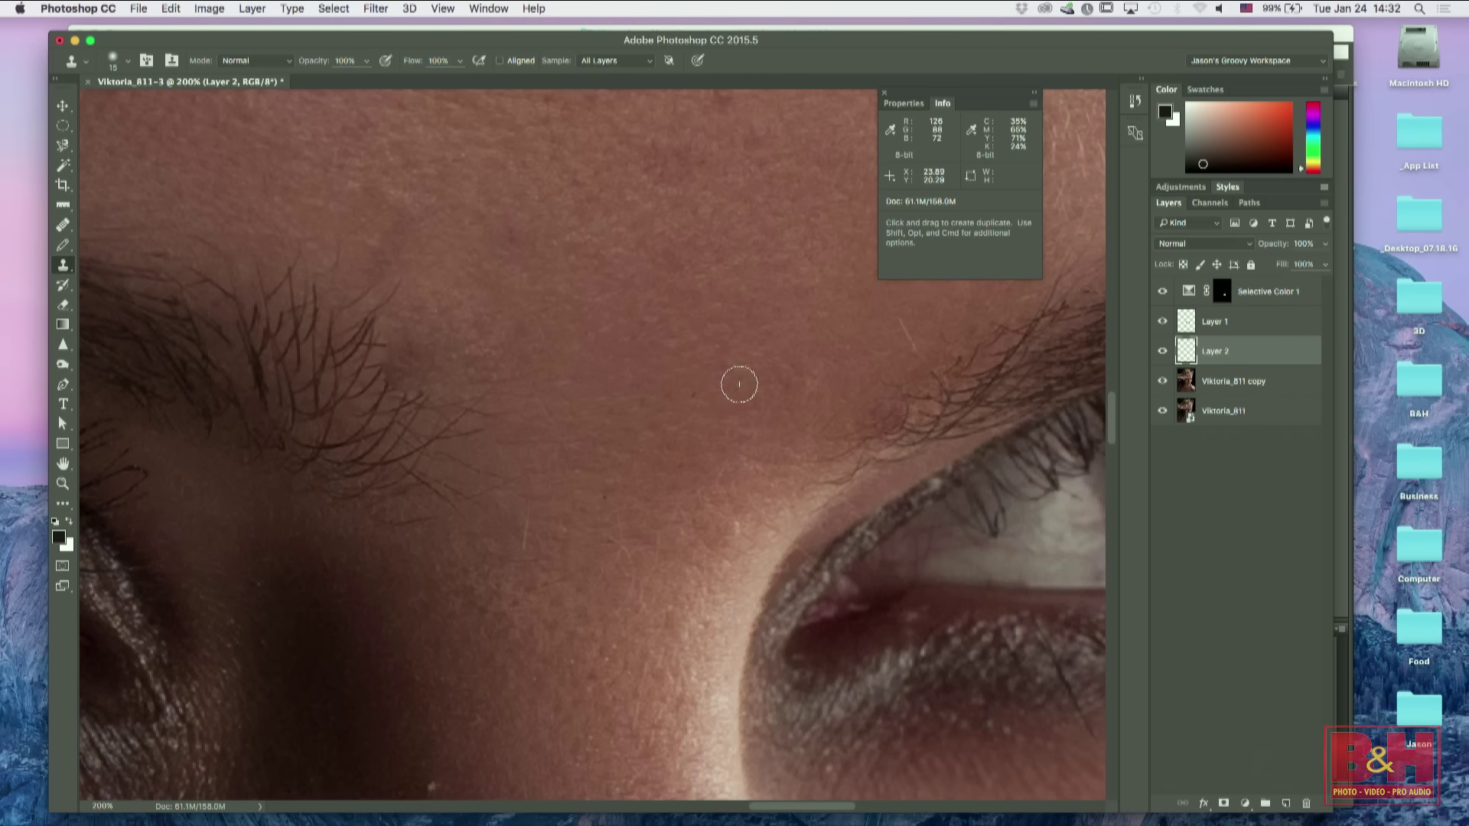
pyautogui.press(']')
pyautogui.press(']')
pyautogui.rightClick(540, 325)
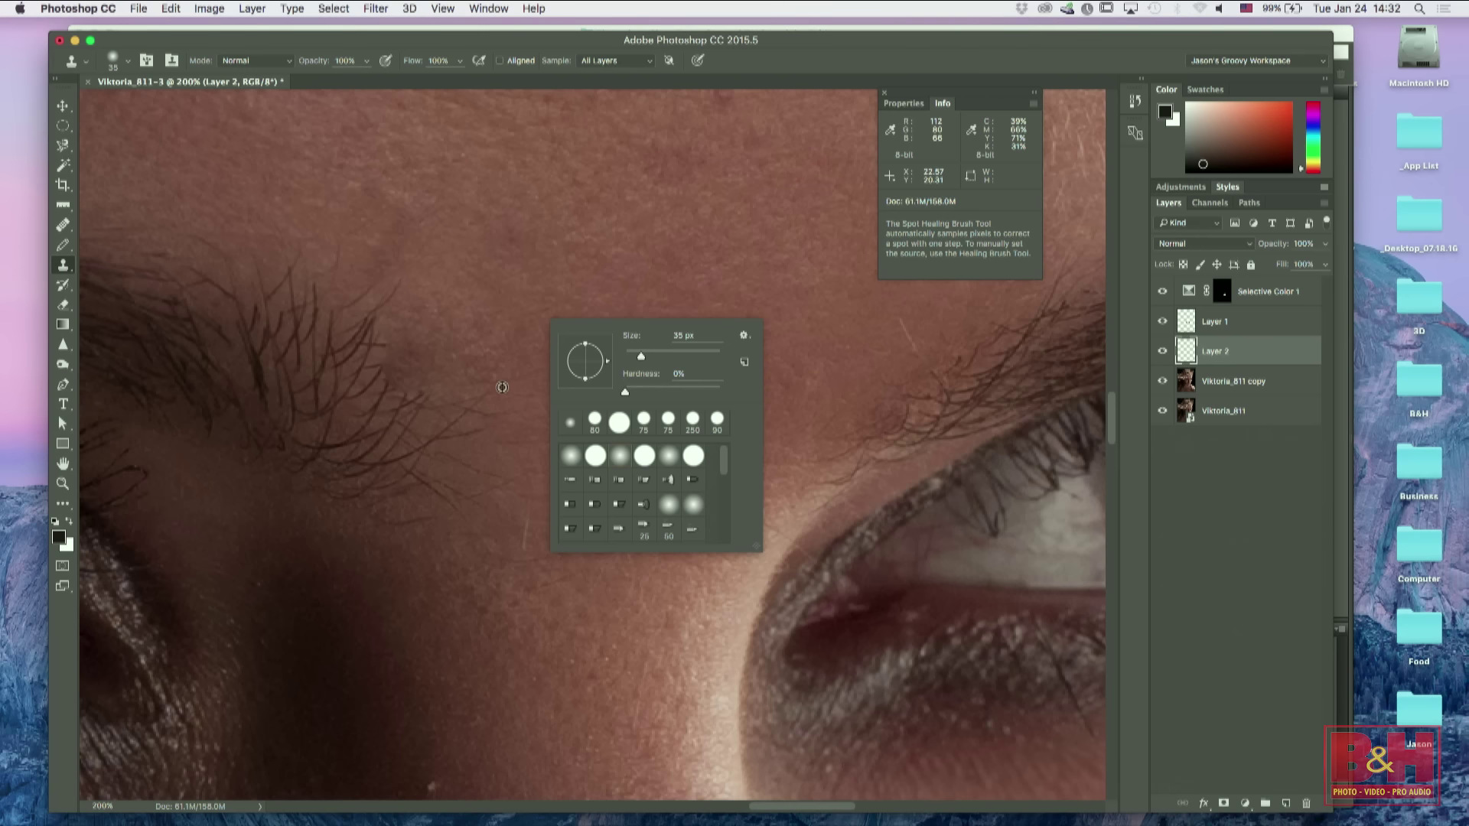
pyautogui.keyDown('alt'); pyautogui.click(512, 282); pyautogui.keyUp('alt')
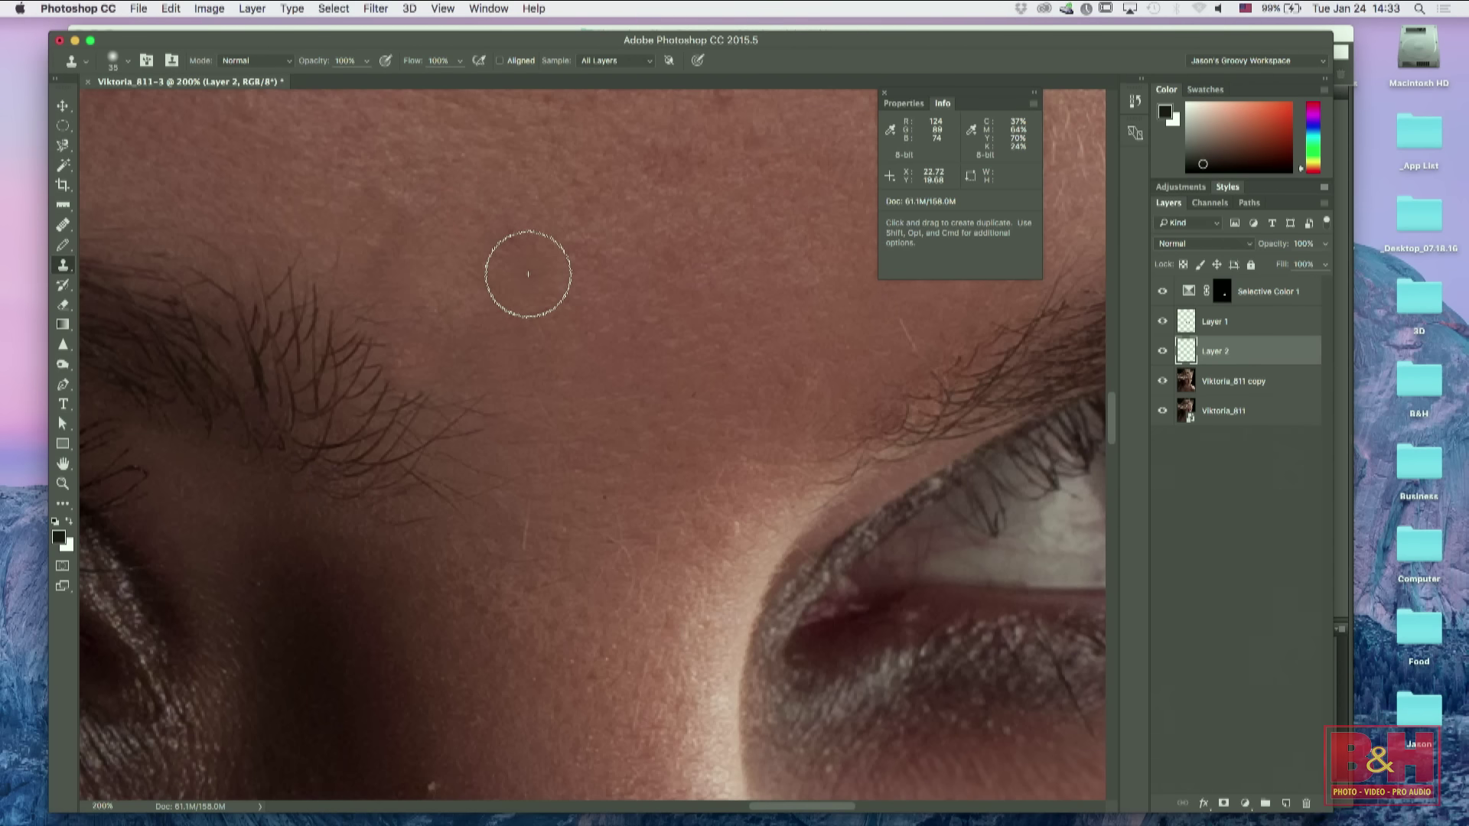
# Step: Shrink the Eraser Tool's brush to 90 px and erase the Layer 2 retouching over the shadowed eyebrow's inner hairs
pyautogui.click(63, 285)
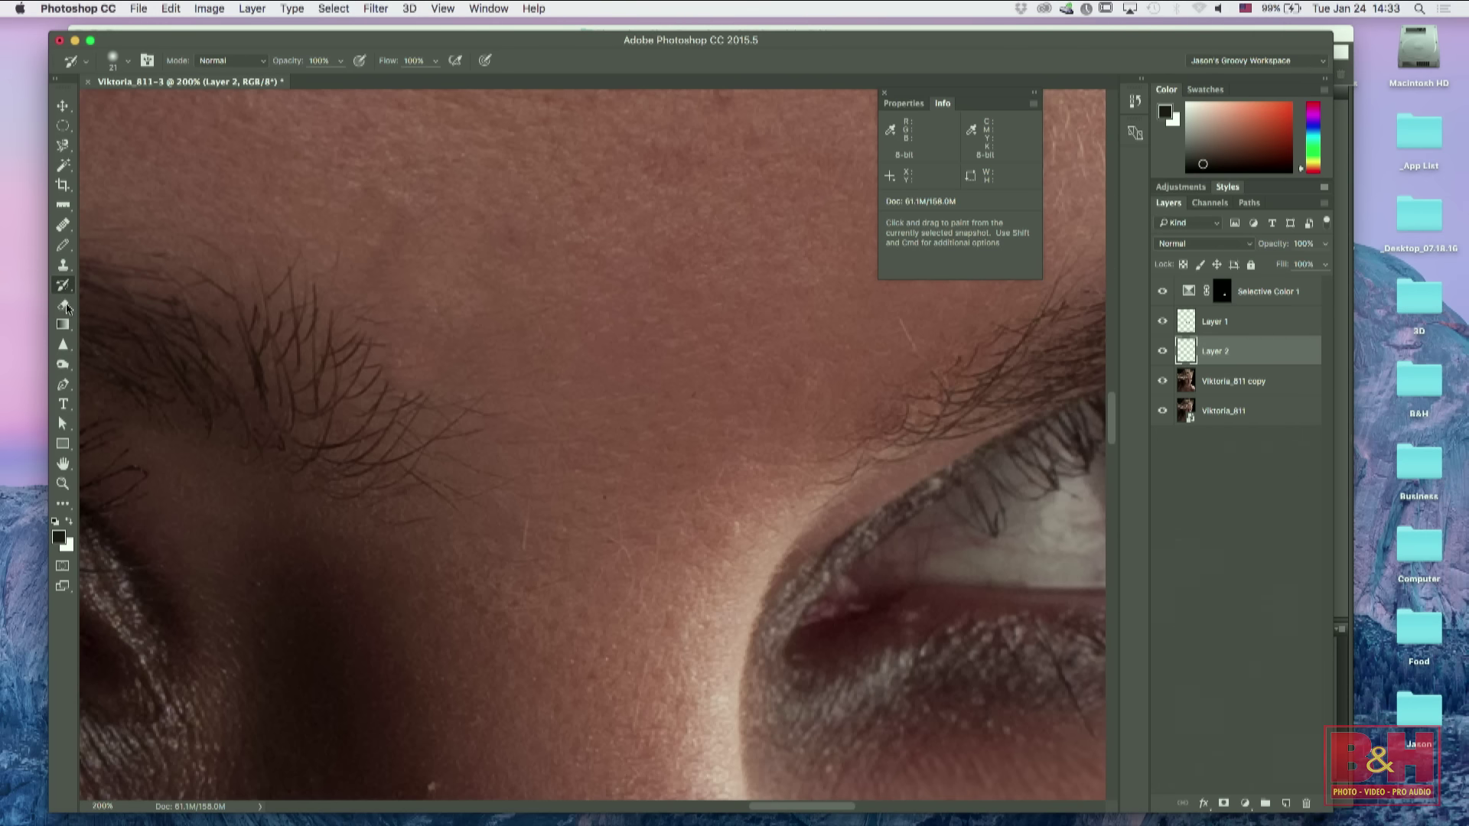
pyautogui.click(63, 305)
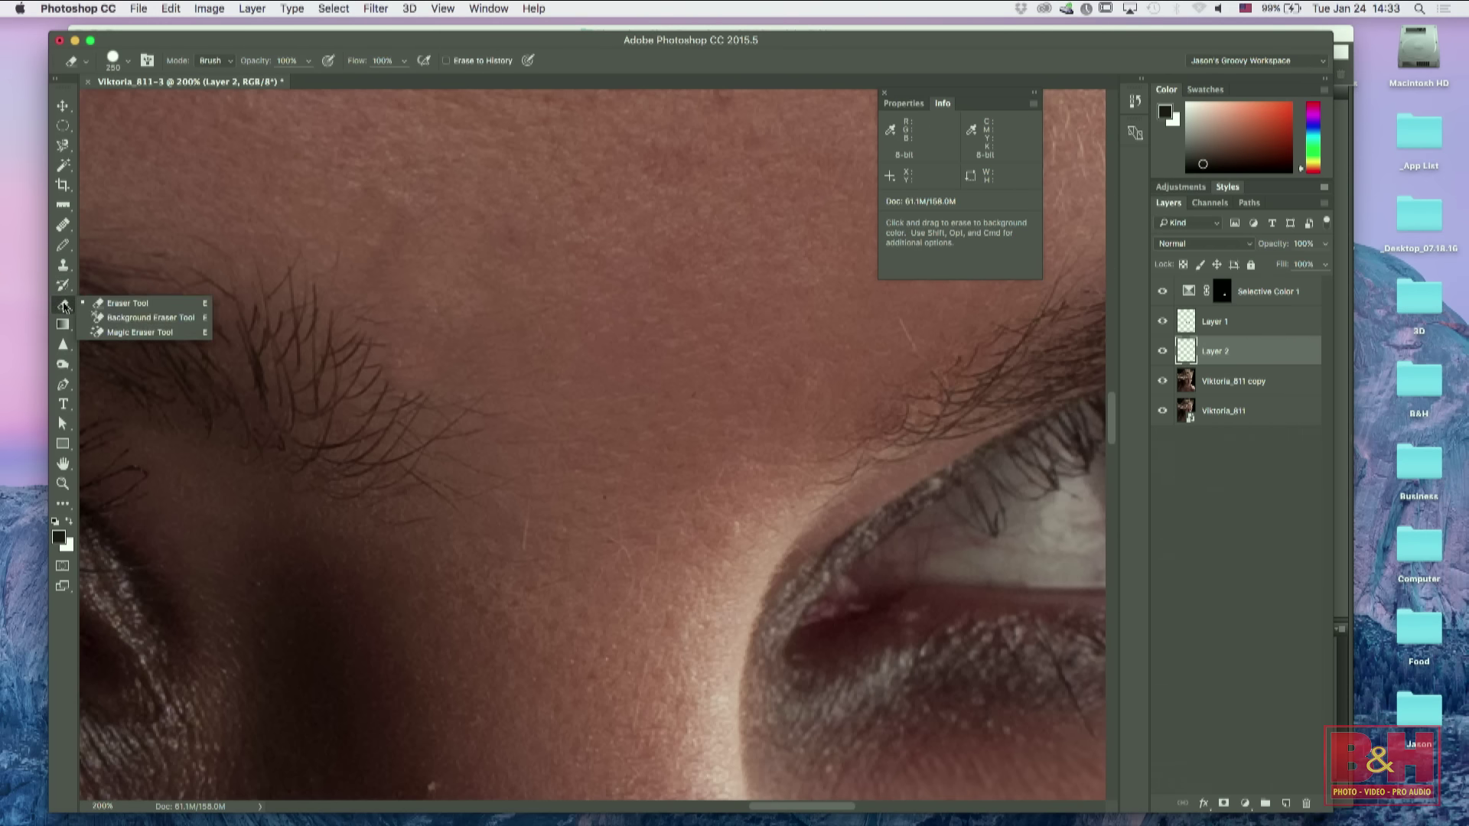
pyautogui.click(138, 304)
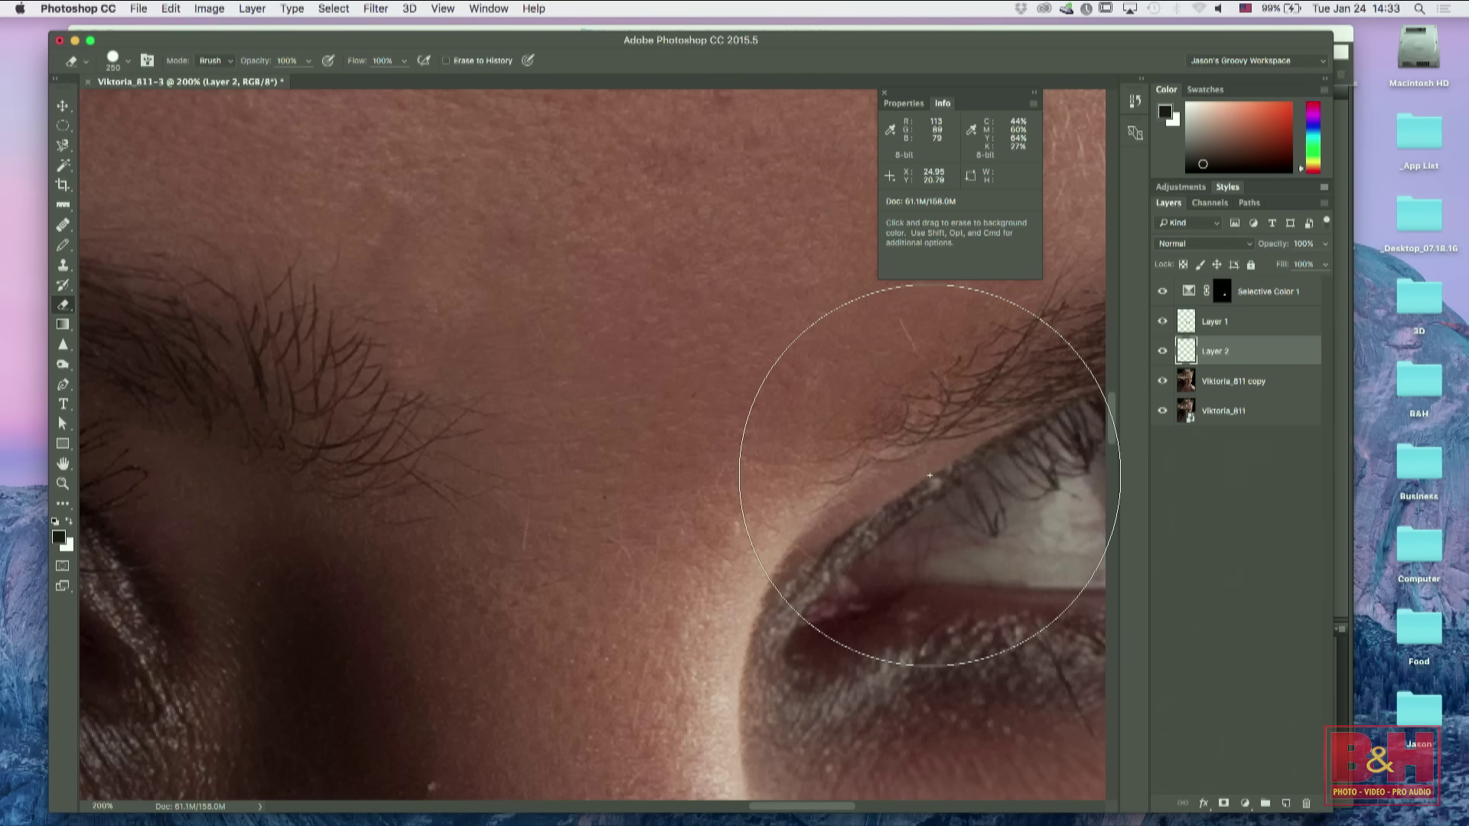
pyautogui.press('[')
pyautogui.press('[')
pyautogui.press('[')
pyautogui.press('[')
pyautogui.press('[')
pyautogui.press('[')
pyautogui.press('[')
pyautogui.press('[')
pyautogui.press('[')
pyautogui.press('[')
pyautogui.press('[')
pyautogui.press('[')
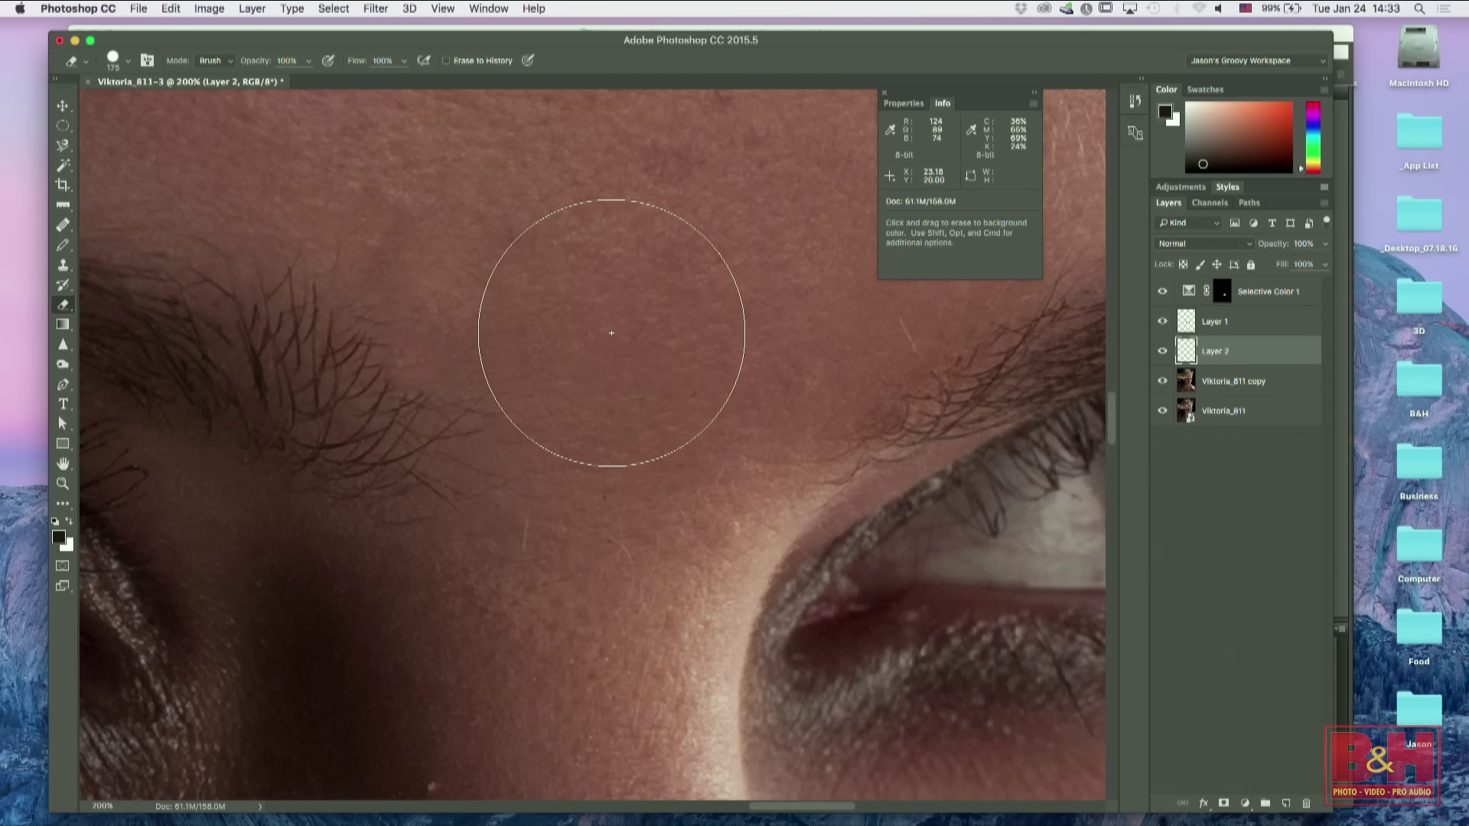
pyautogui.press('[')
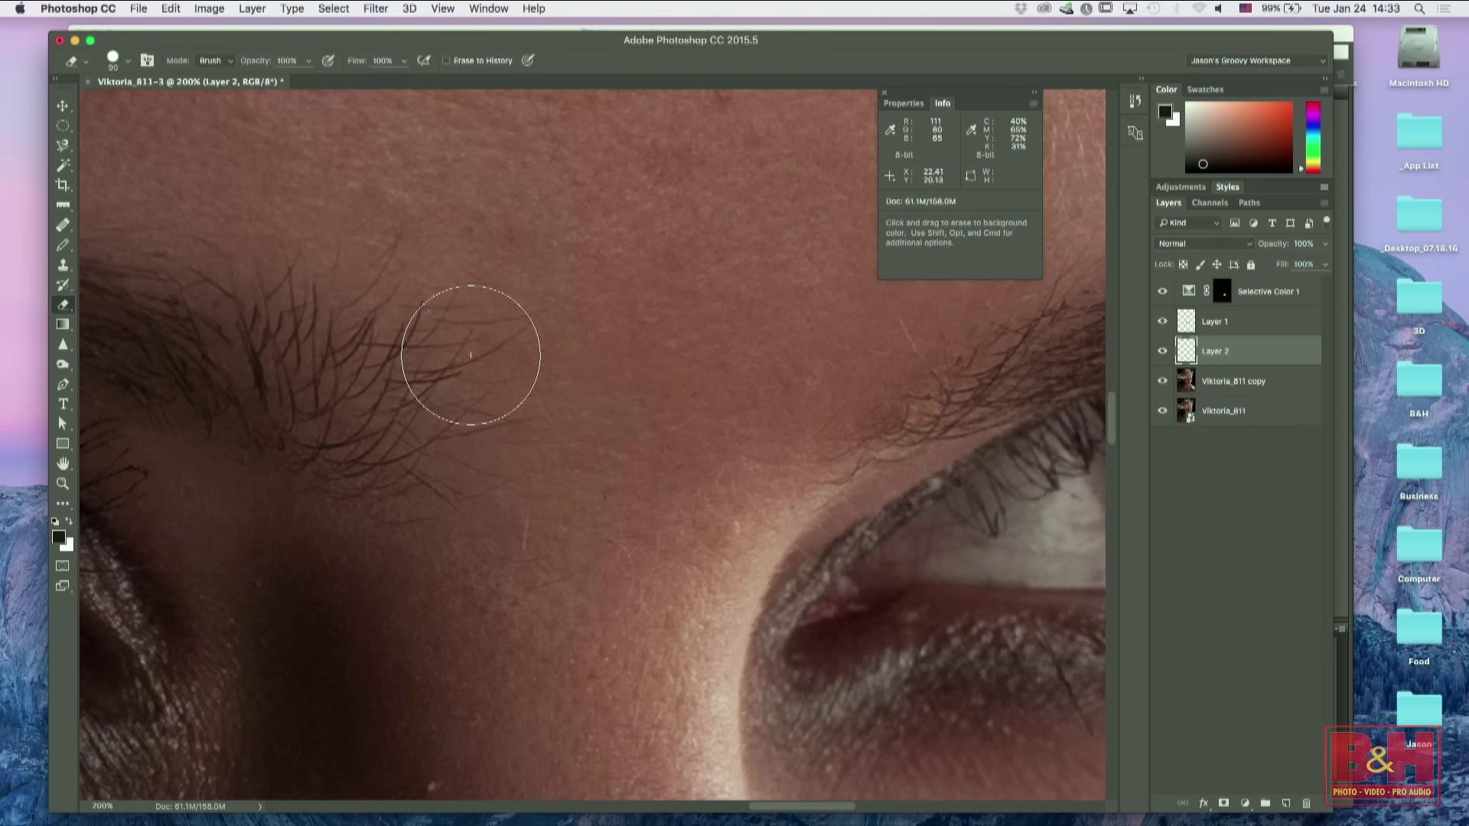
# Step: Activate the Gradient Tool, switch to Adobe Bridge and open the street photo _DSC3005.psd in Photoshop
pyautogui.click(63, 325)
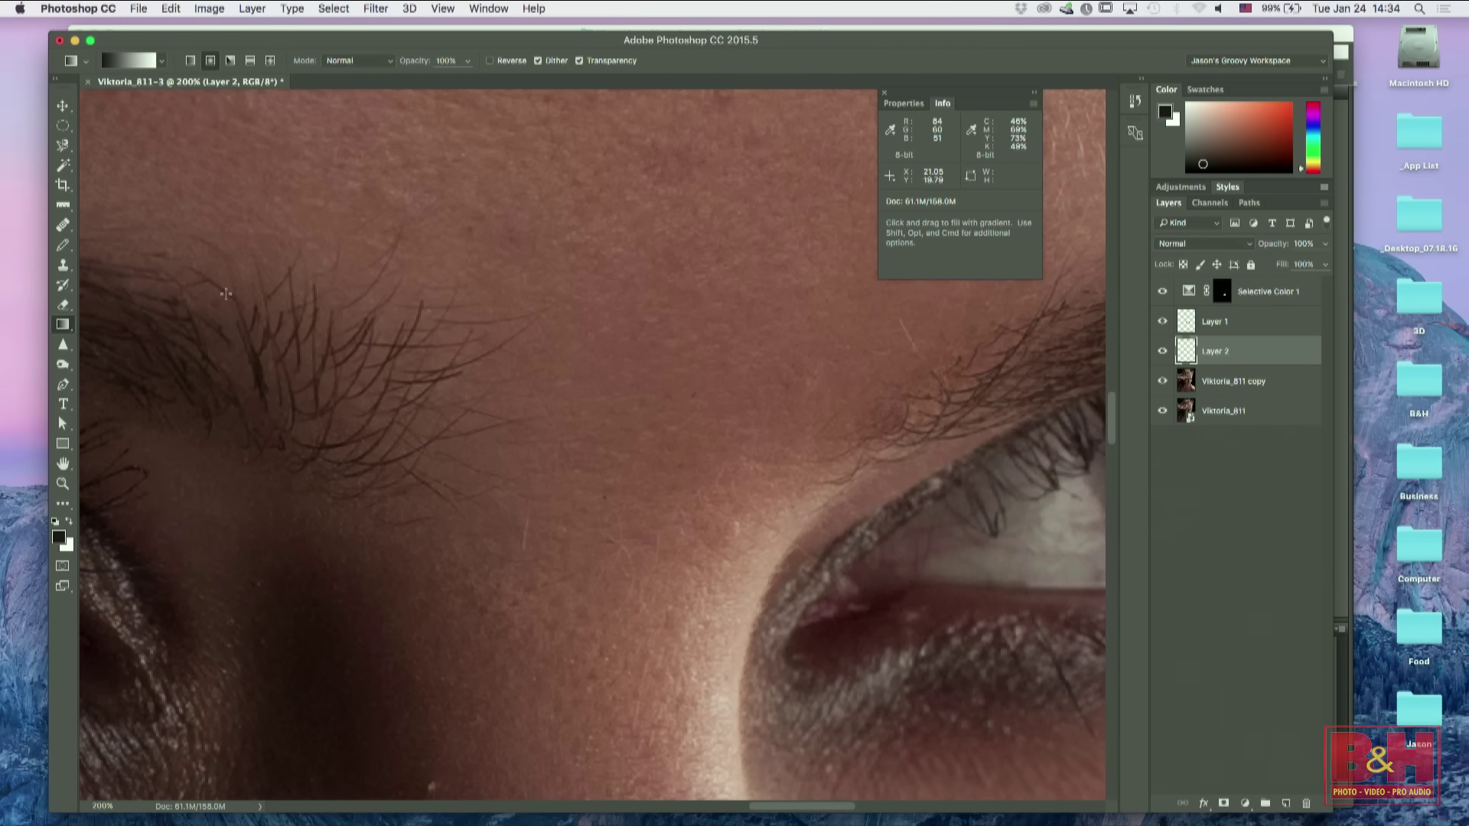
pyautogui.press('super+minus')
pyautogui.press('super+minus')
pyautogui.press('super+minus')
pyautogui.press('super+minus')
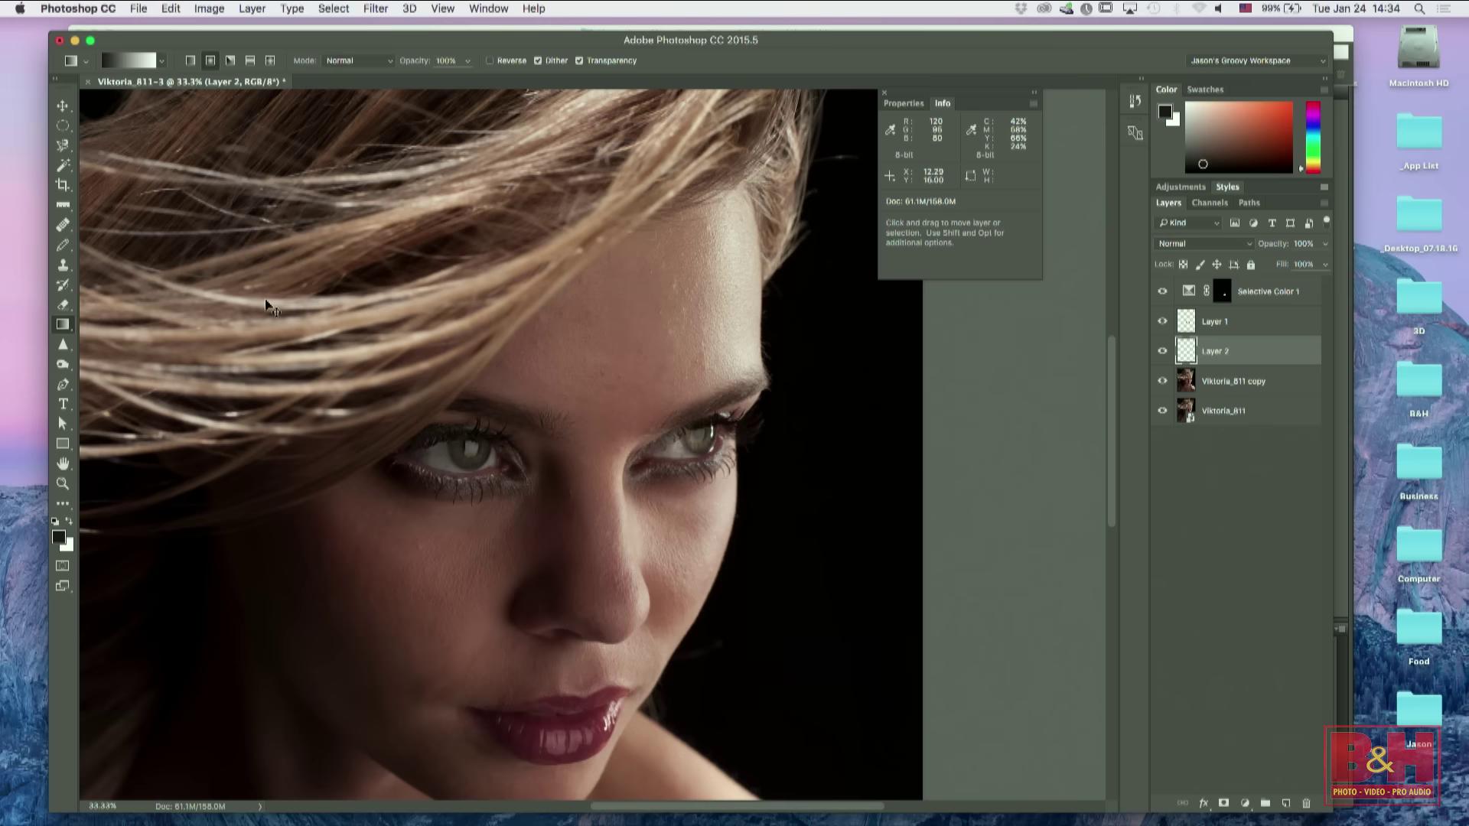
pyautogui.press('super+Tab')
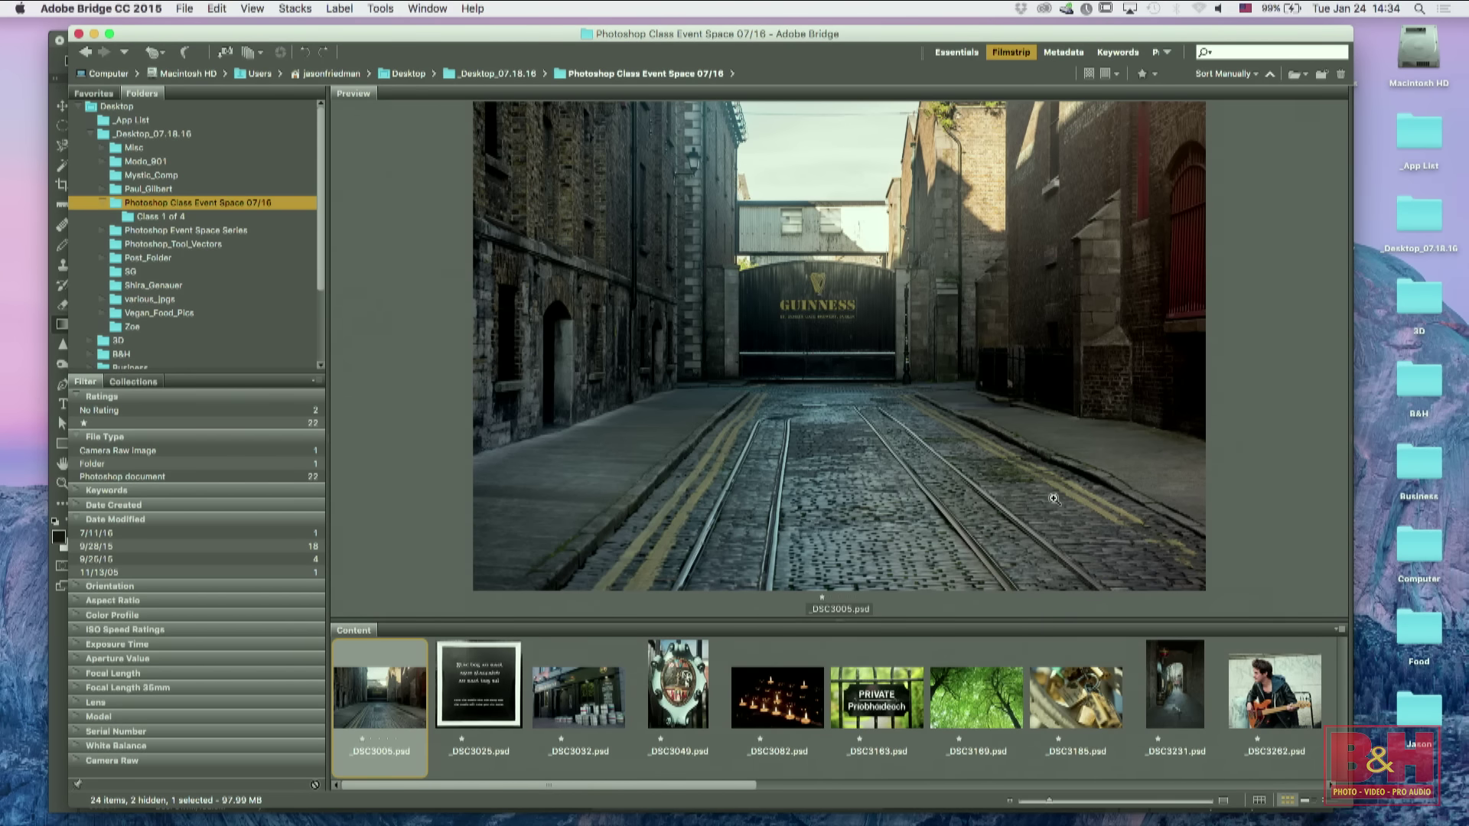
pyautogui.moveTo(727, 785)
pyautogui.mouseDown()
pyautogui.moveTo(1314, 778)
pyautogui.moveTo(739, 782)
pyautogui.mouseUp()
pyautogui.press('super+Tab')
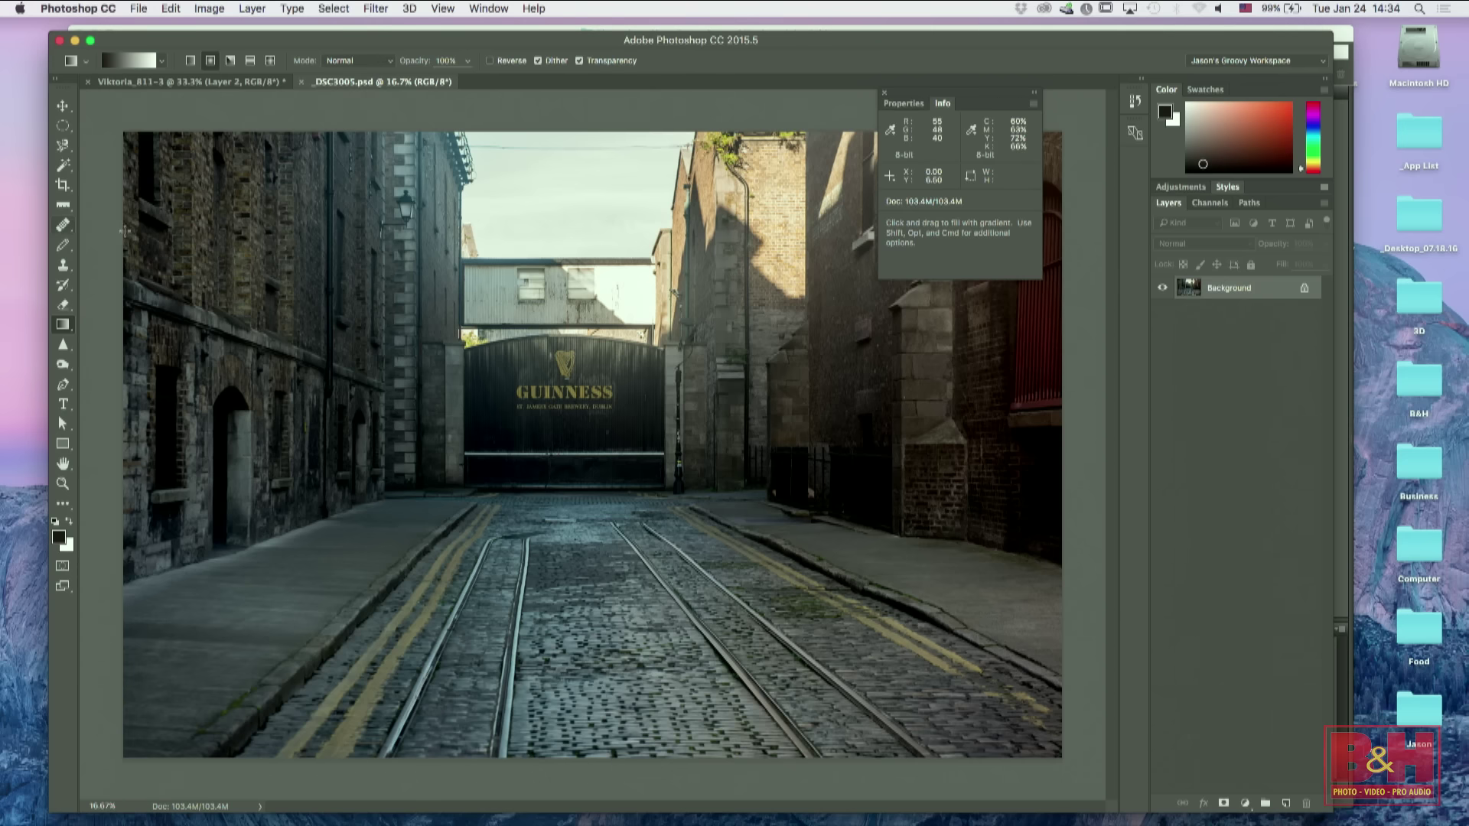
# Step: Try a Color Range selection of the sky, sampling it with Invert off and adding further sky areas
pyautogui.click(333, 9)
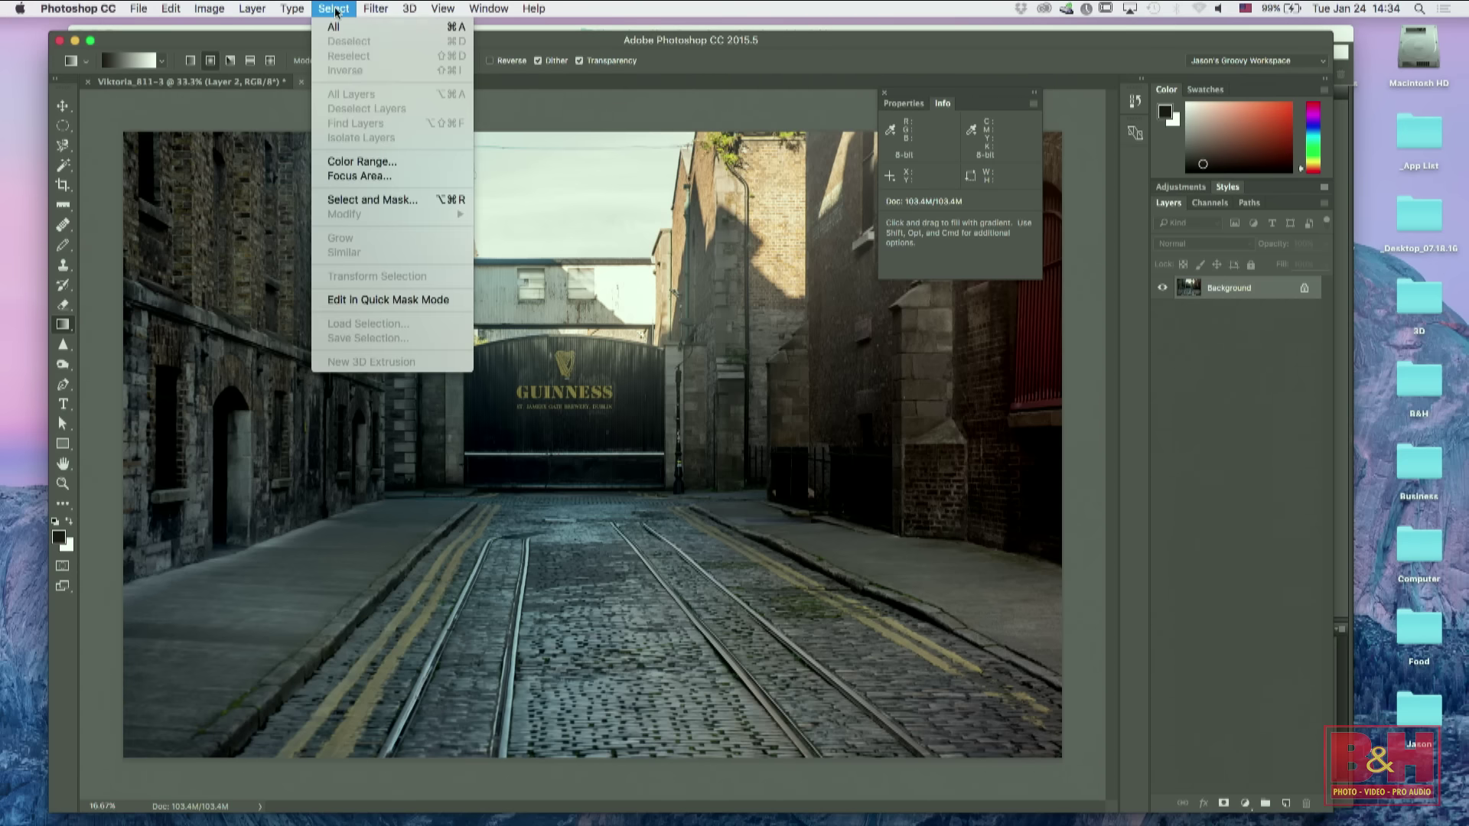
pyautogui.click(429, 162)
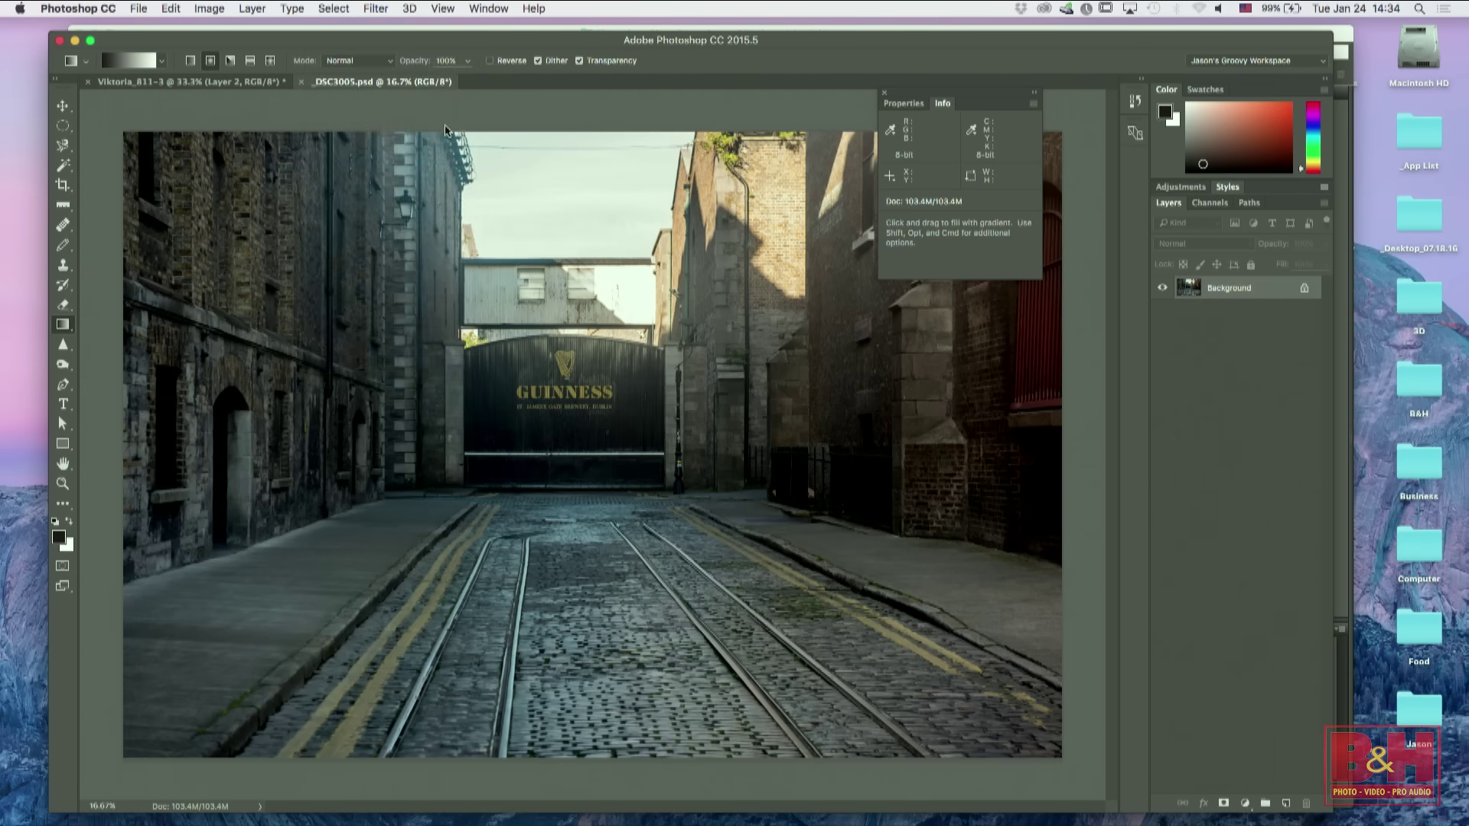
pyautogui.click(548, 178)
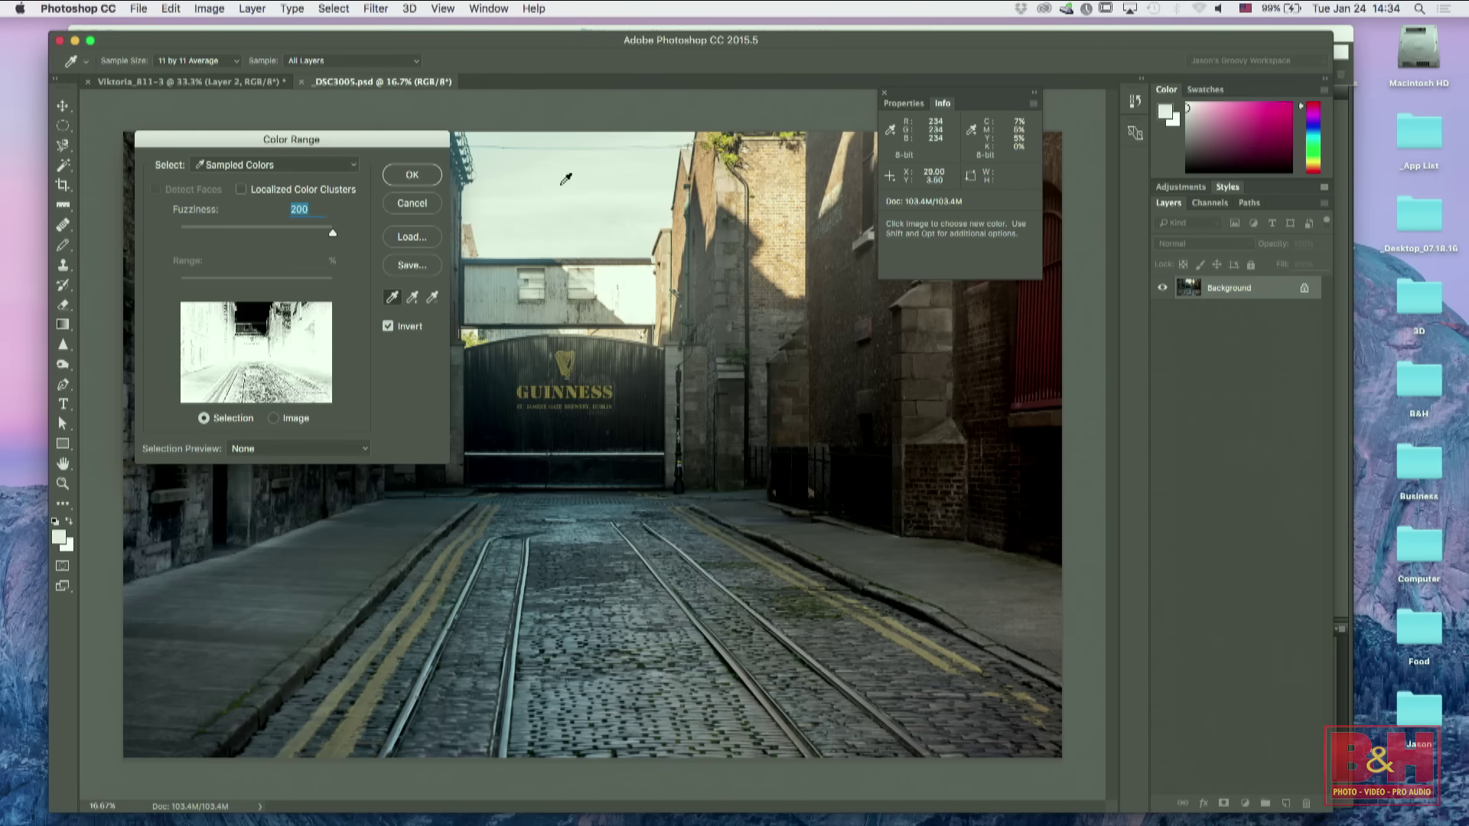
pyautogui.click(407, 328)
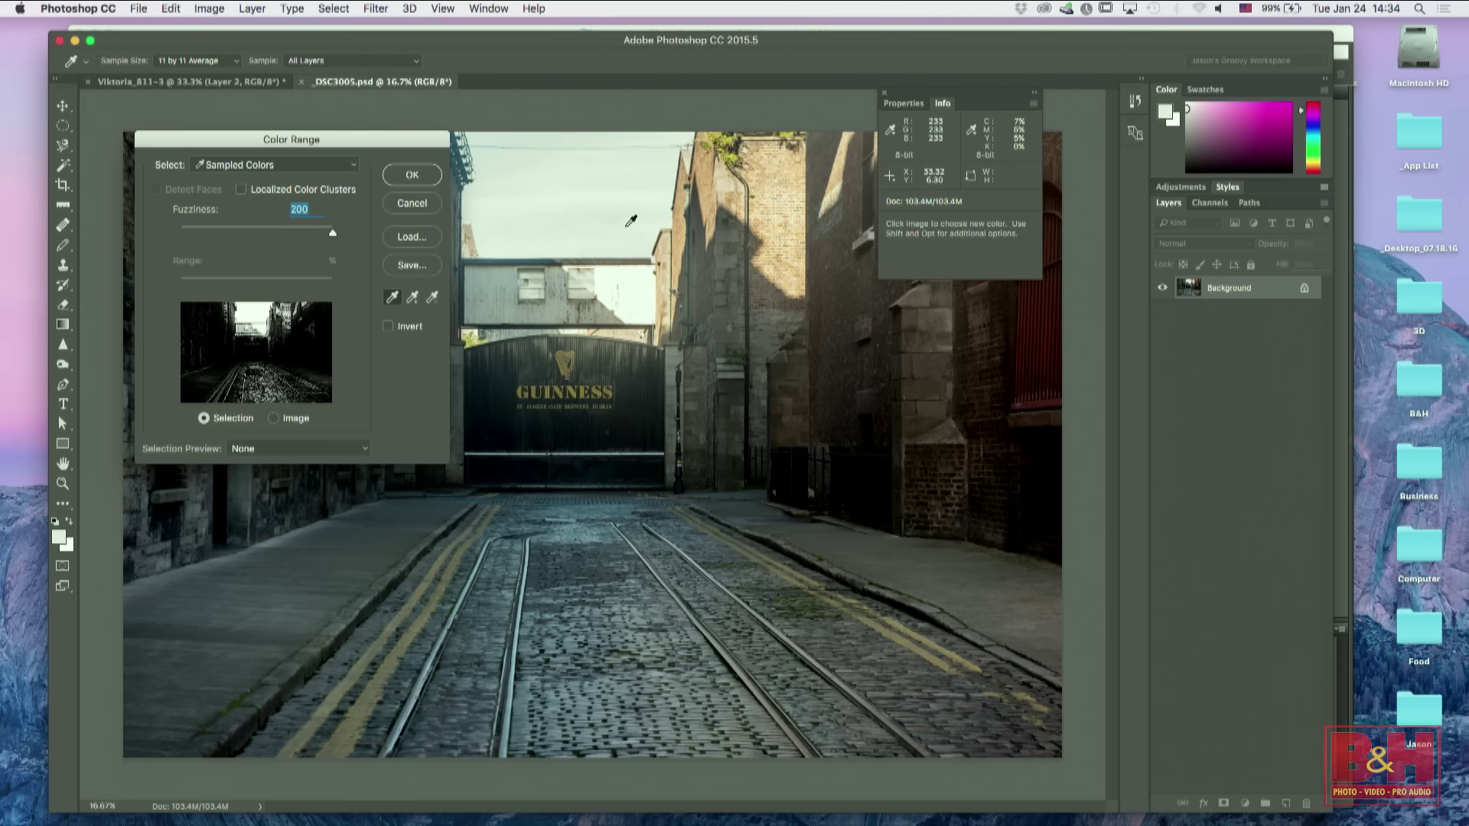
pyautogui.keyDown('shift'); pyautogui.click(509, 216); pyautogui.keyUp('shift')
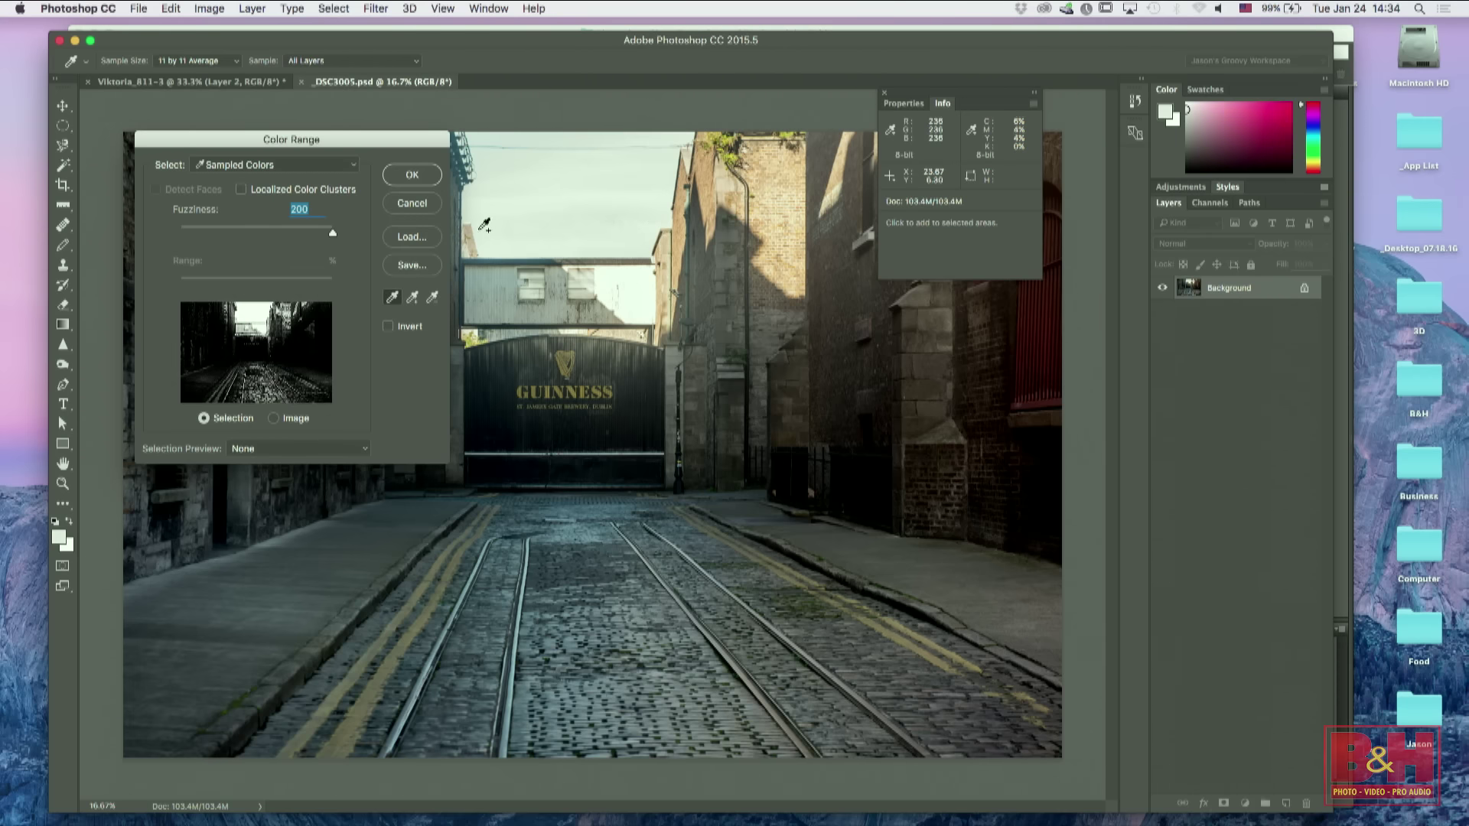
pyautogui.keyDown('shift'); pyautogui.click(479, 134); pyautogui.keyUp('shift')
pyautogui.keyDown('shift'); pyautogui.click(686, 135); pyautogui.keyUp('shift')
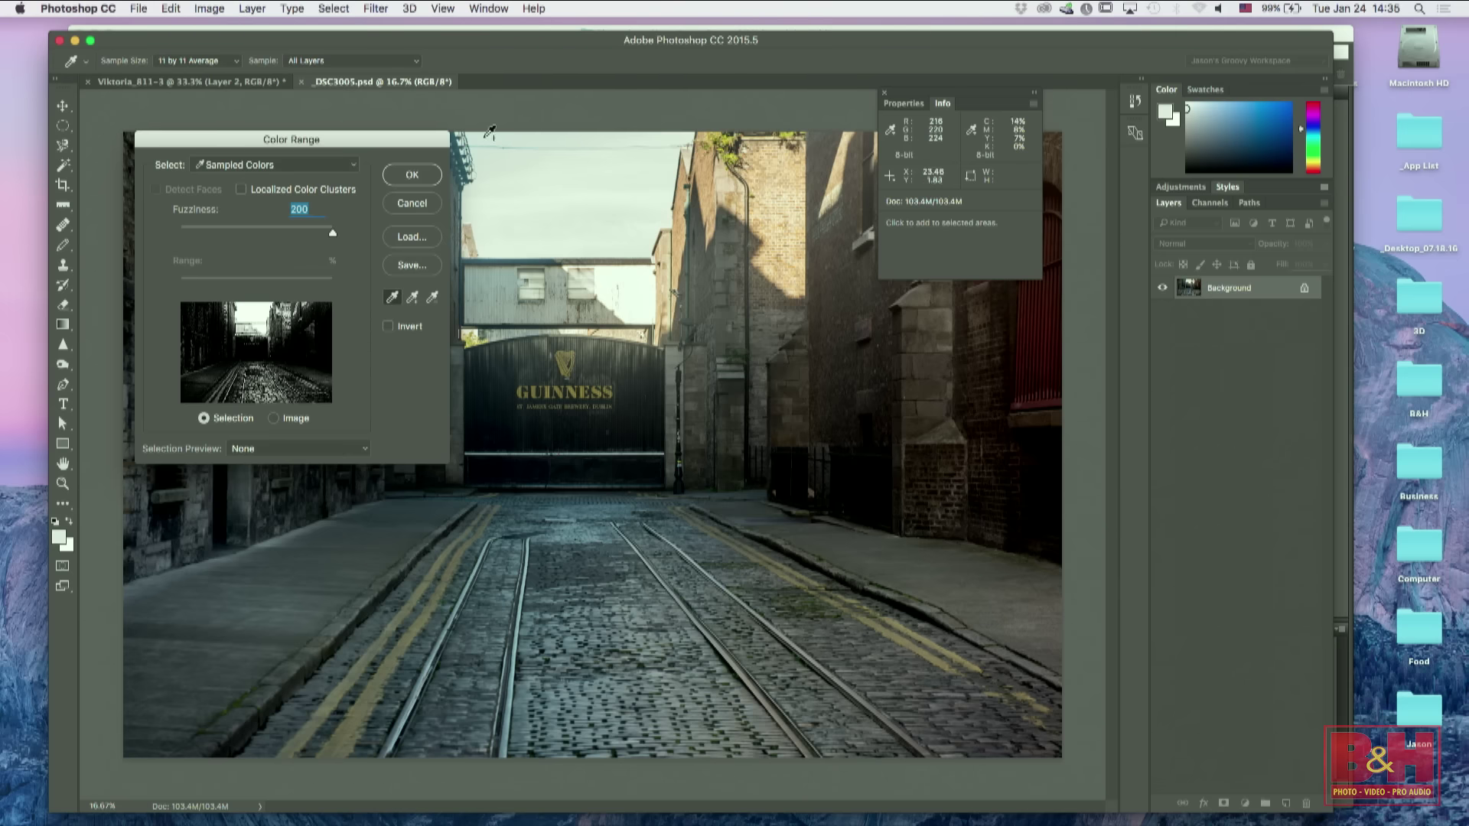
pyautogui.keyDown('shift'); pyautogui.click(516, 229); pyautogui.keyUp('shift')
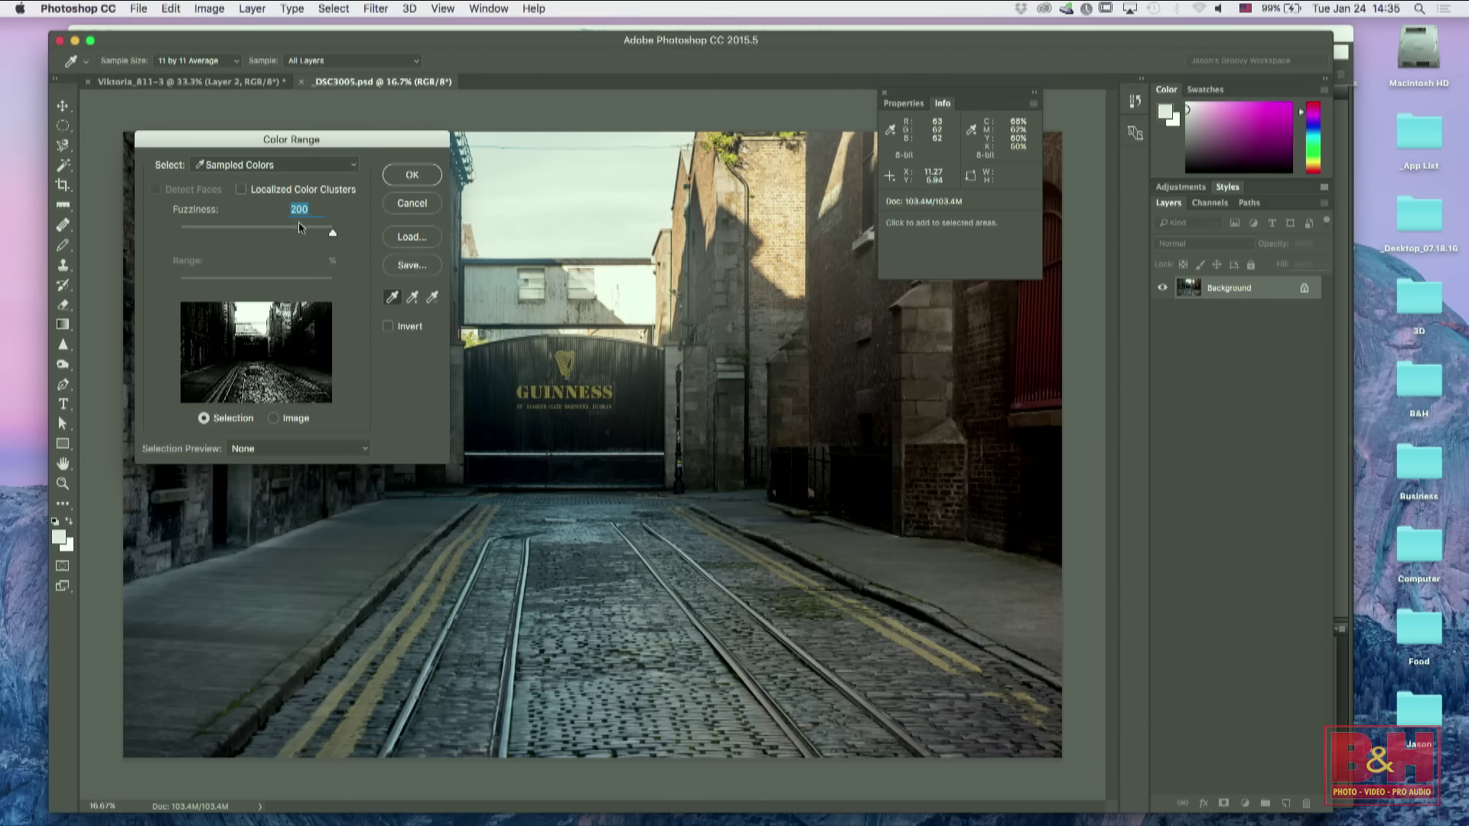
# Step: Reduce the Color Range fuzziness to 59, sample more of the sky and apply the range as a selection
pyautogui.moveTo(333, 236); pyautogui.dragTo(229, 233)
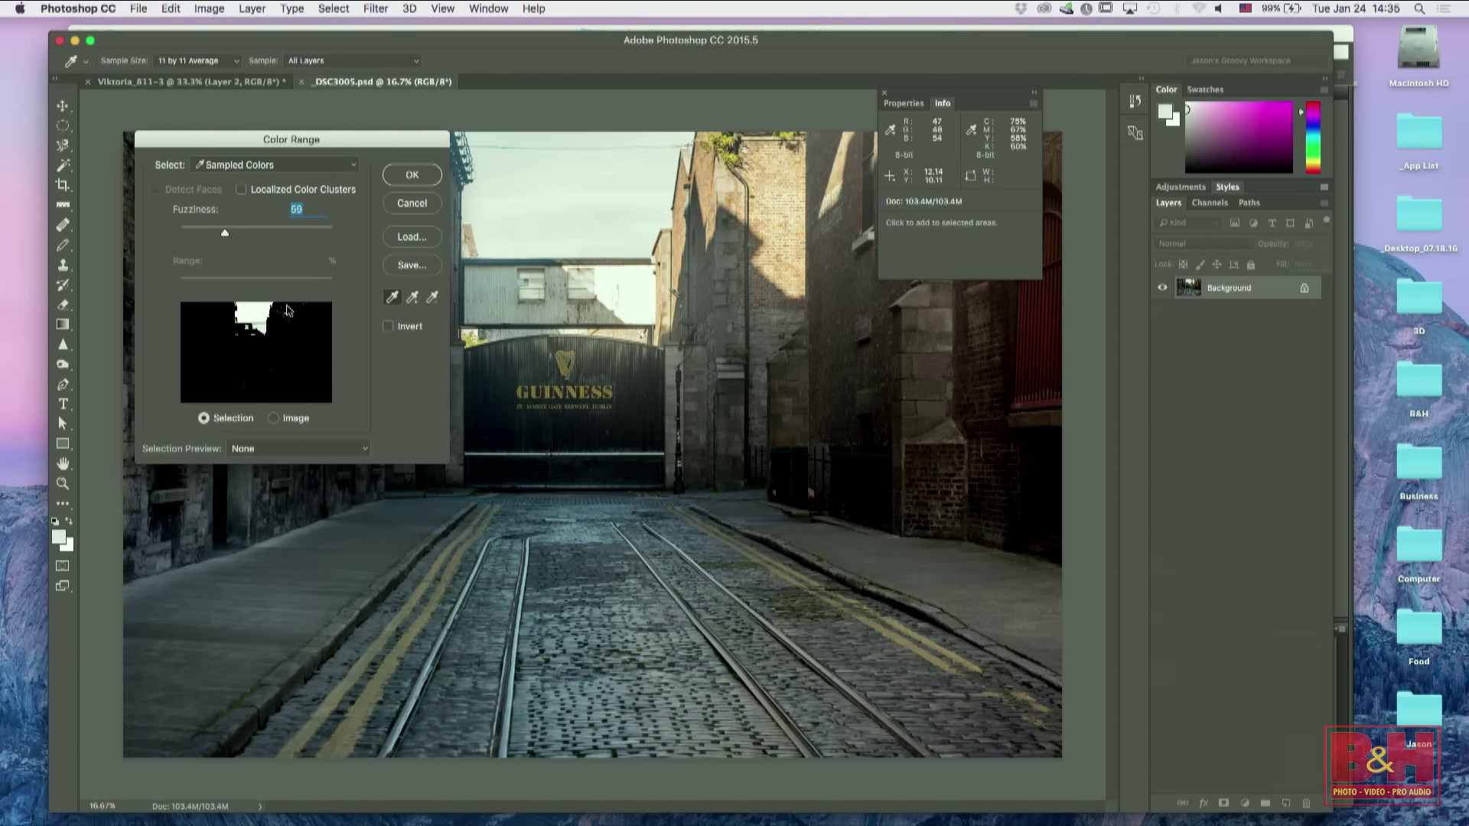
pyautogui.click(526, 184)
pyautogui.click(673, 158)
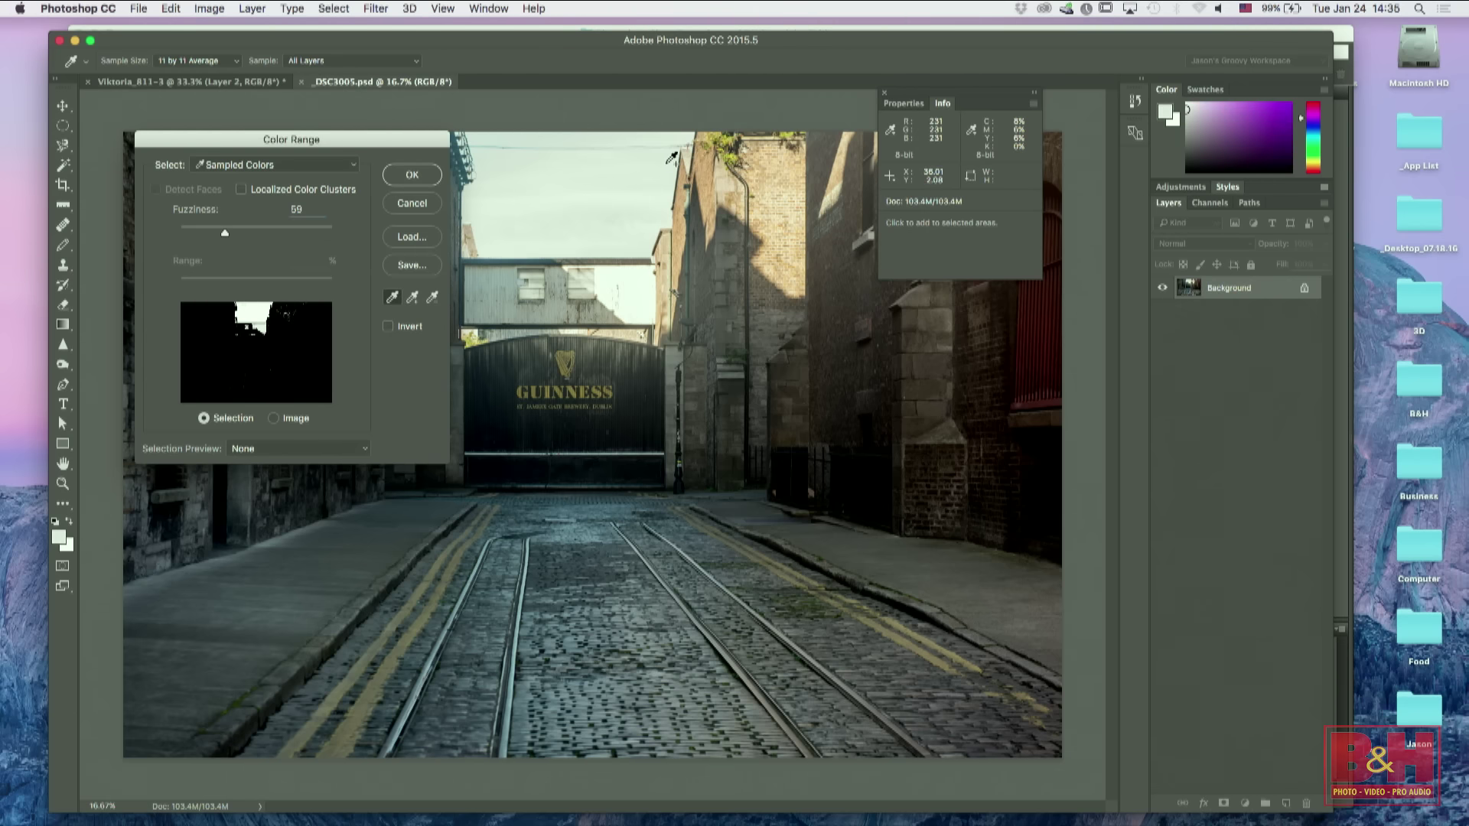
pyautogui.click(606, 178)
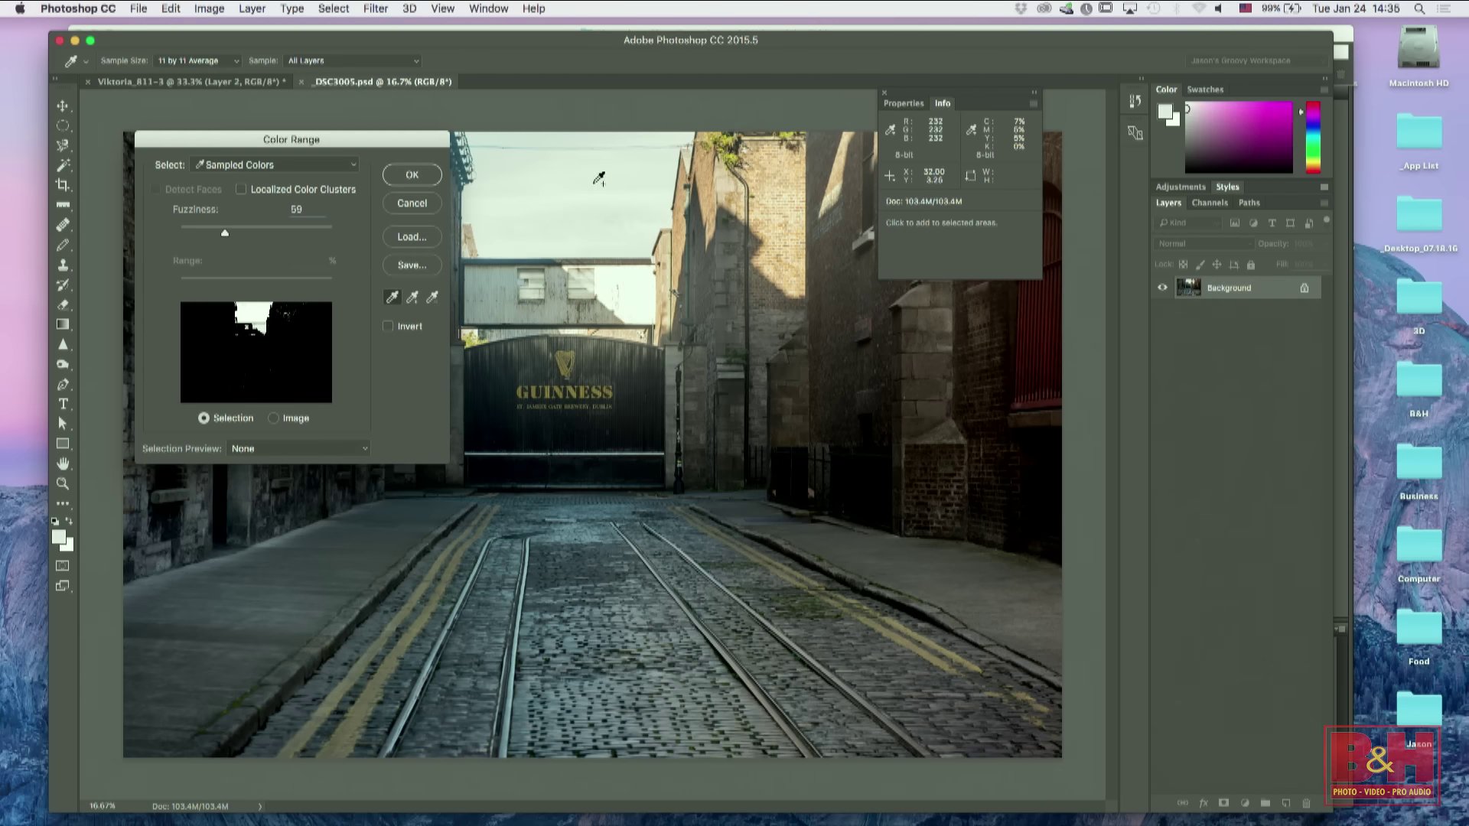
pyautogui.click(412, 174)
pyautogui.press('g')
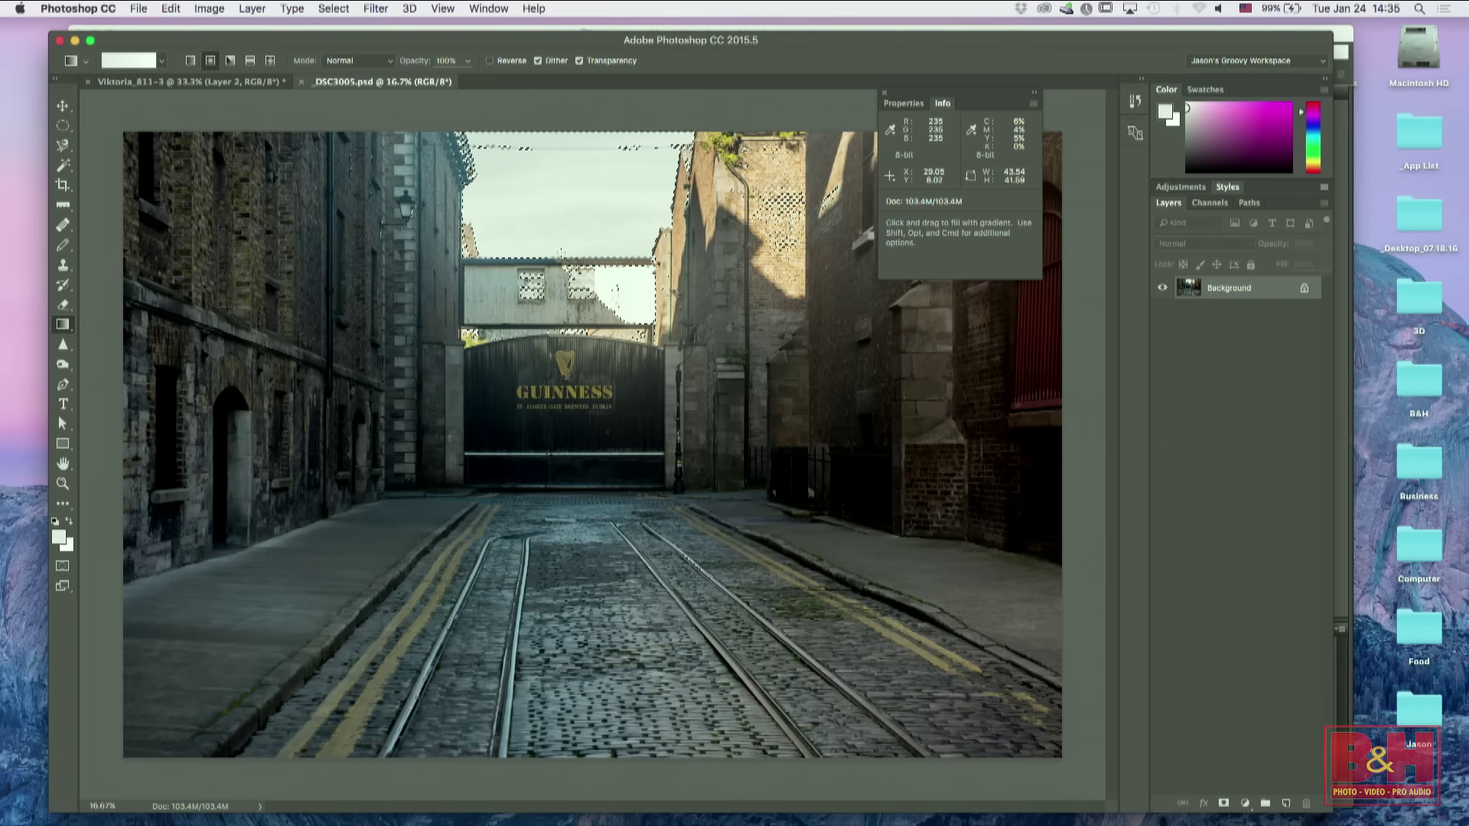
# Step: Deselect the colour range and select the sky above the gate with the Quick Selection Tool using a 200 px brush
pyautogui.press('super+d')
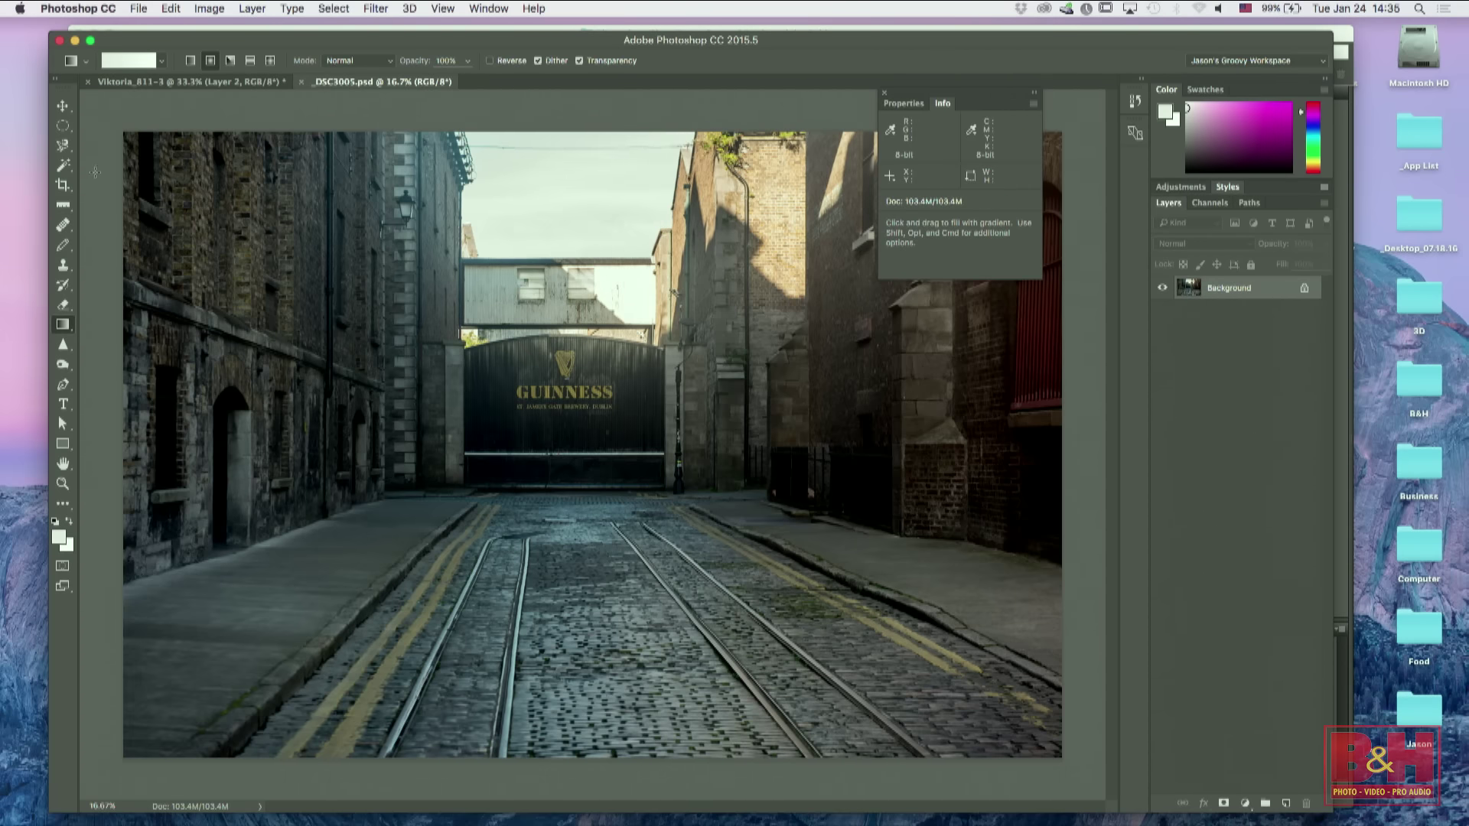
pyautogui.press('w')
pyautogui.click(67, 172)
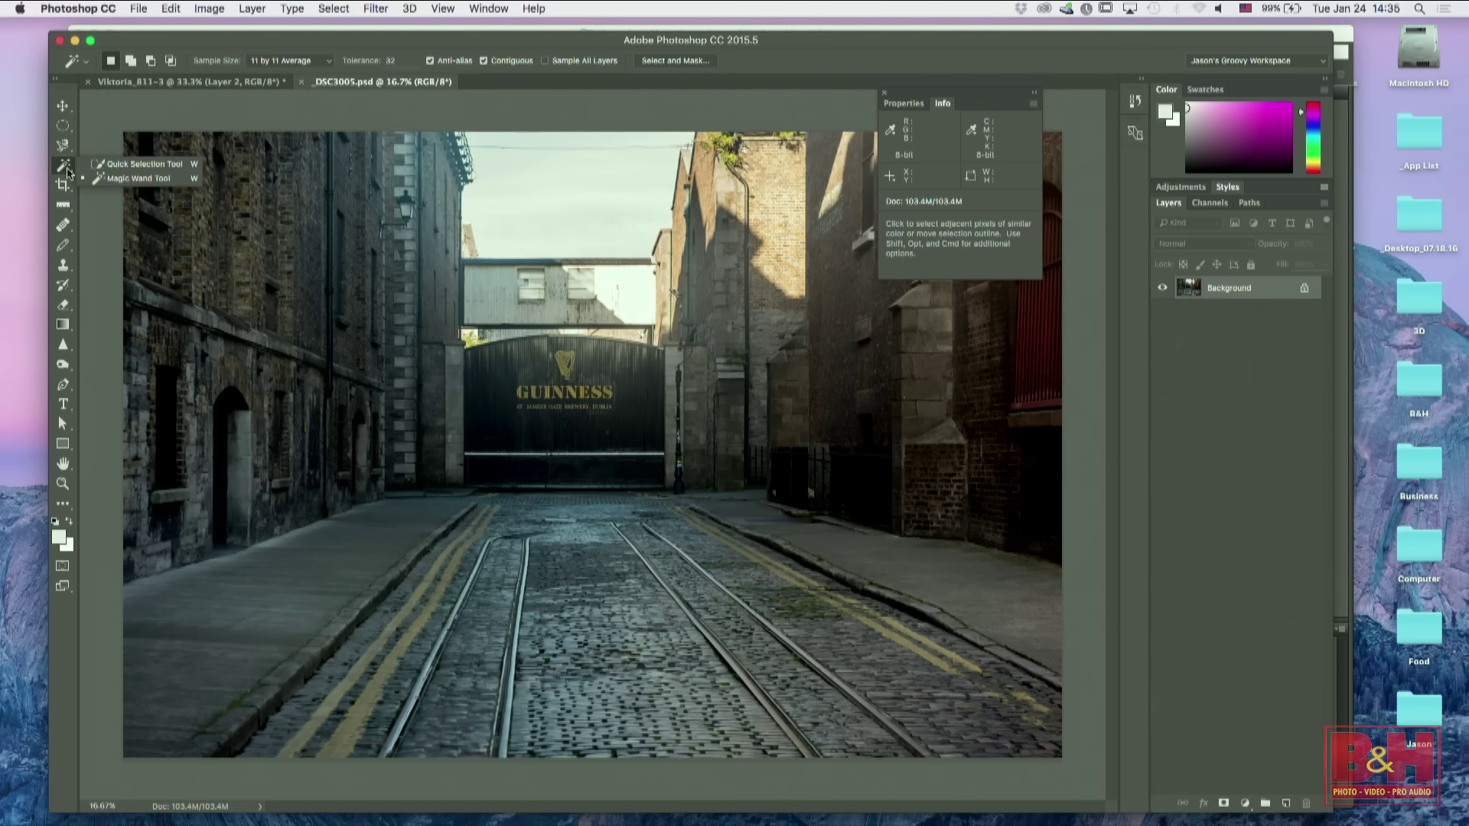
pyautogui.click(142, 163)
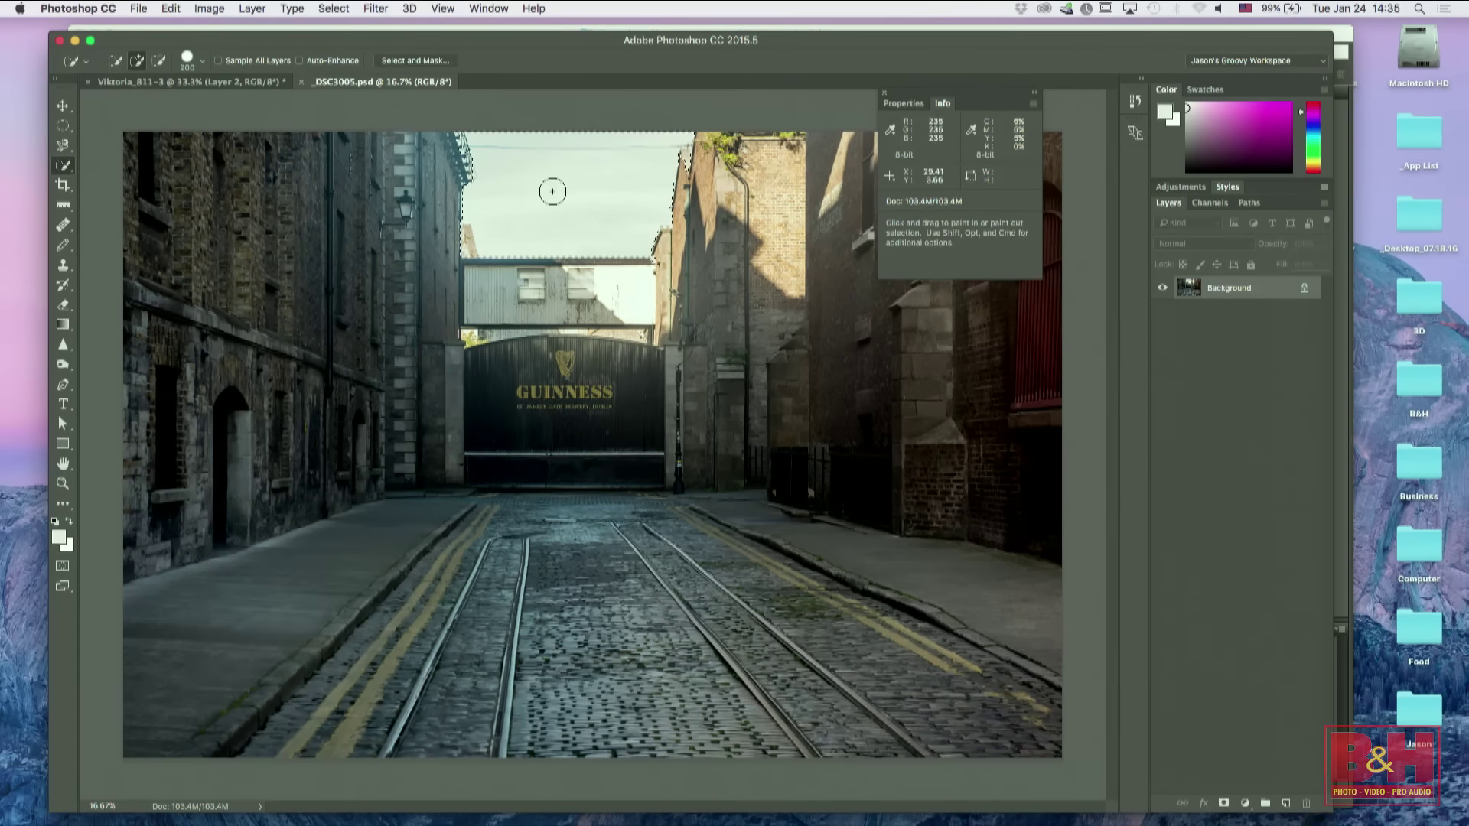
pyautogui.moveTo(563, 194); pyautogui.dragTo(588, 187)
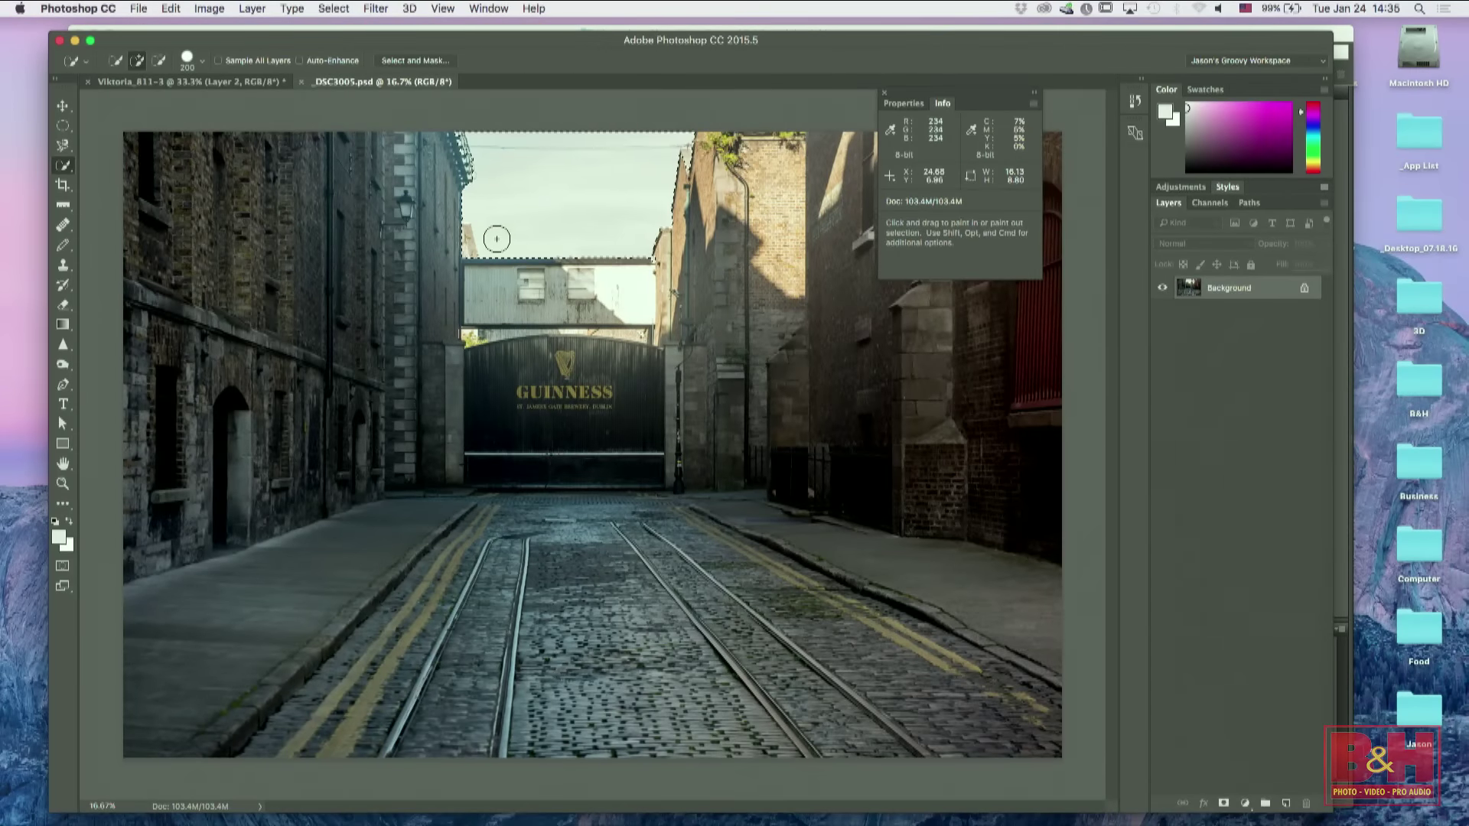
# Step: Switch to the Polygonal Lasso Tool while keeping the sky selection active
pyautogui.press('l')
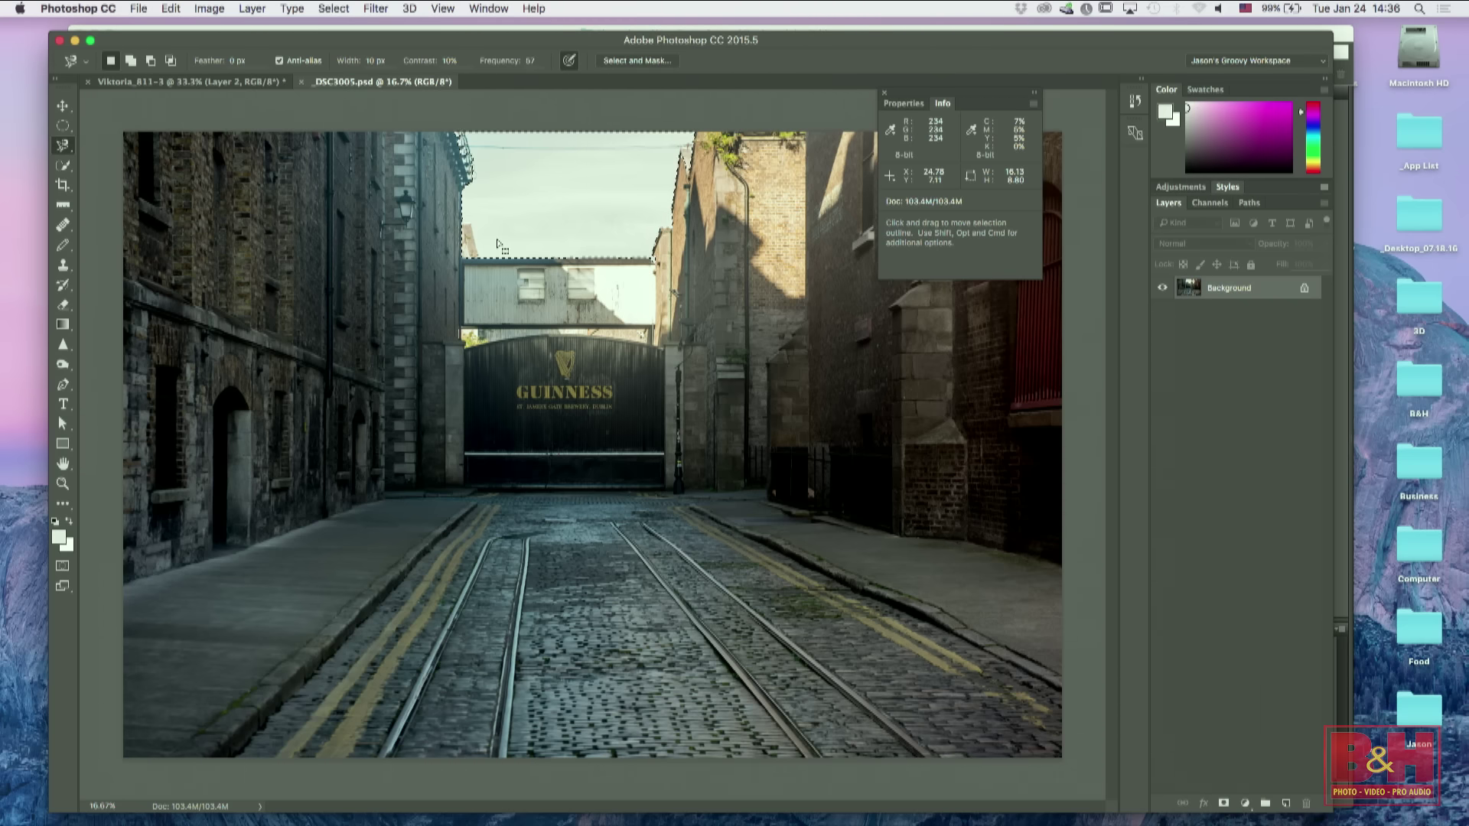
pyautogui.press('alt')
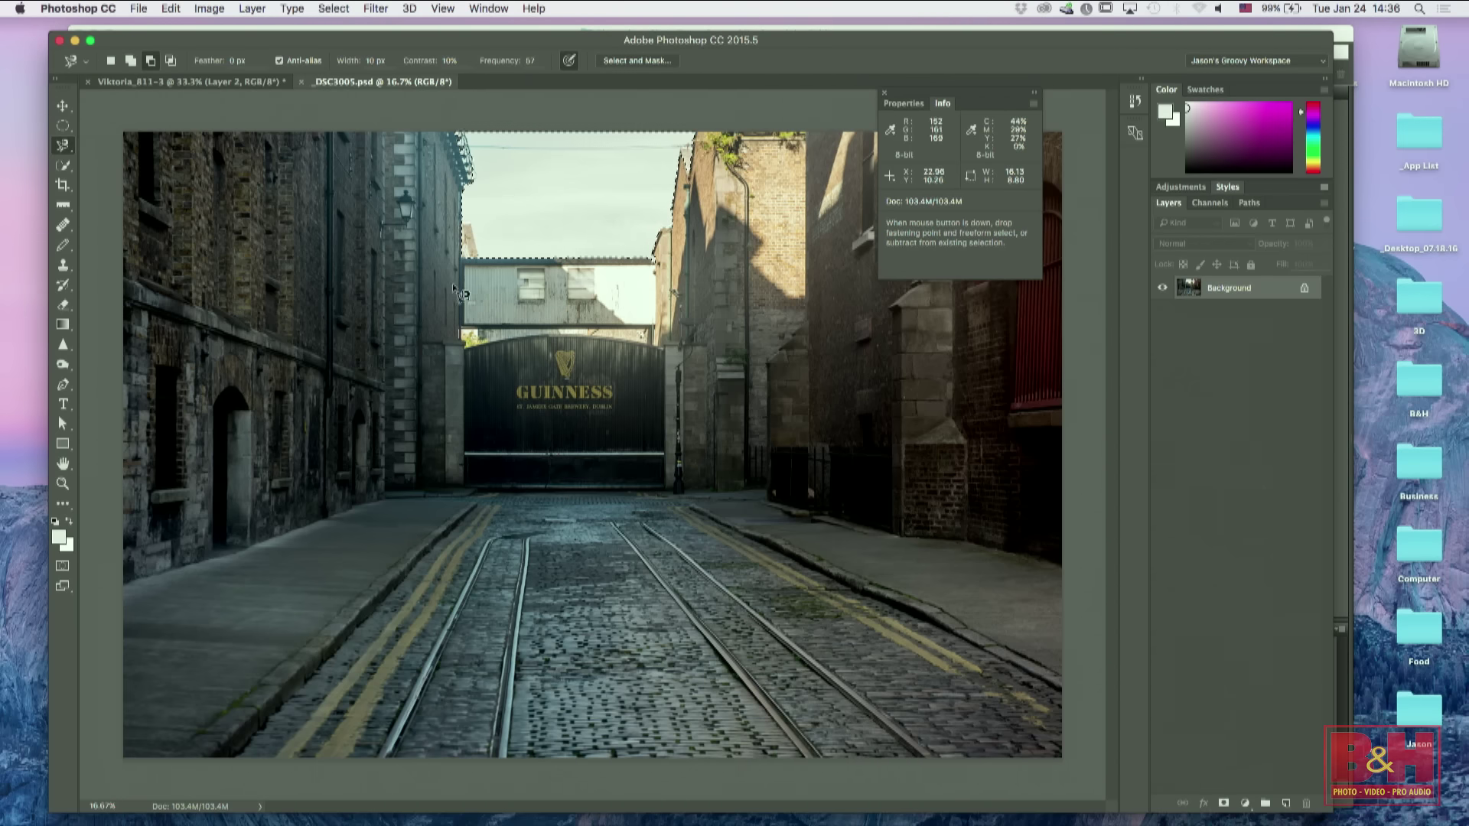
pyautogui.keyDown('alt'); pyautogui.click(58, 147); pyautogui.keyUp('alt')
pyautogui.click(57, 147)
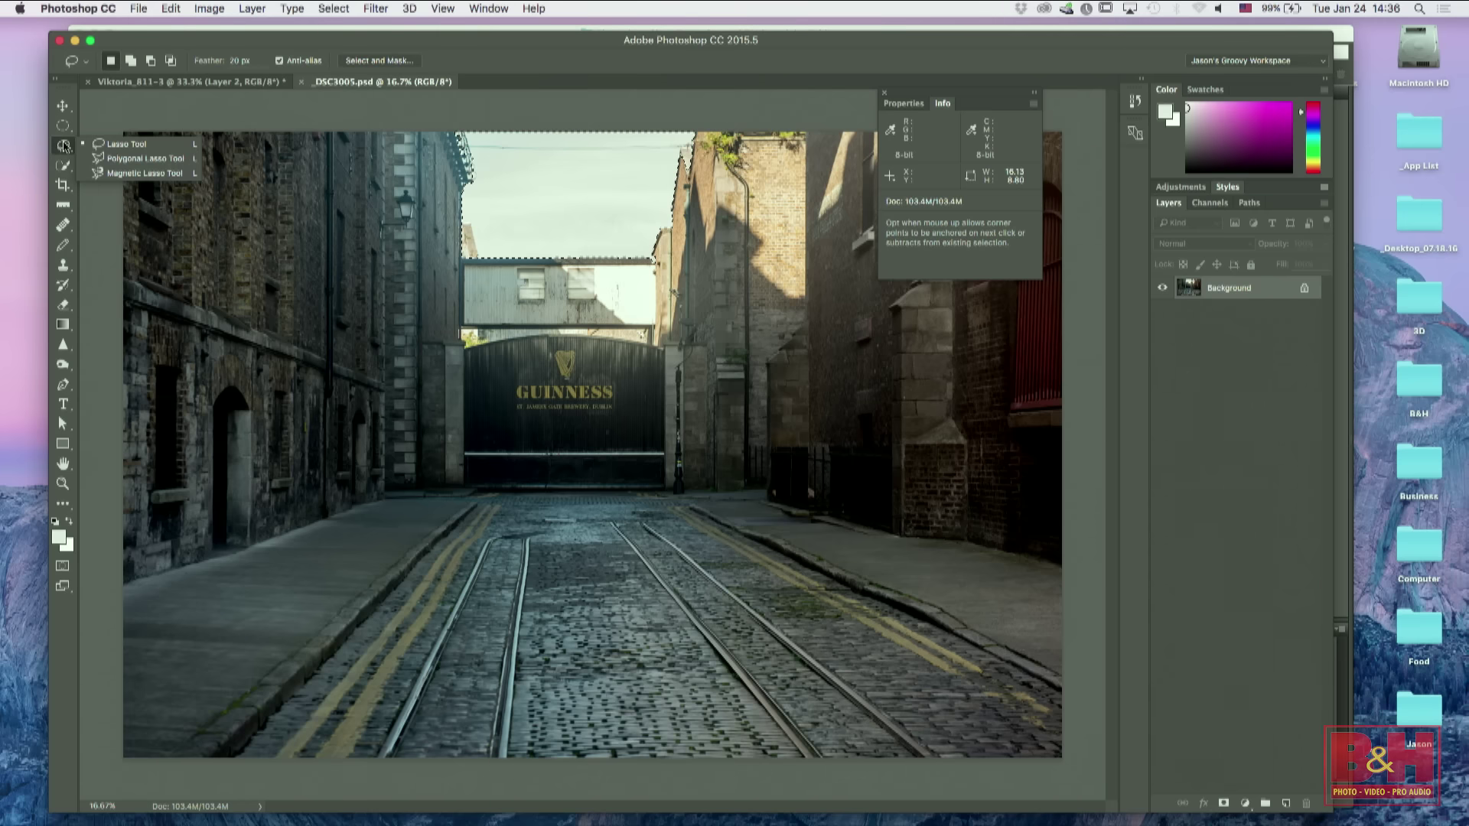
pyautogui.click(174, 157)
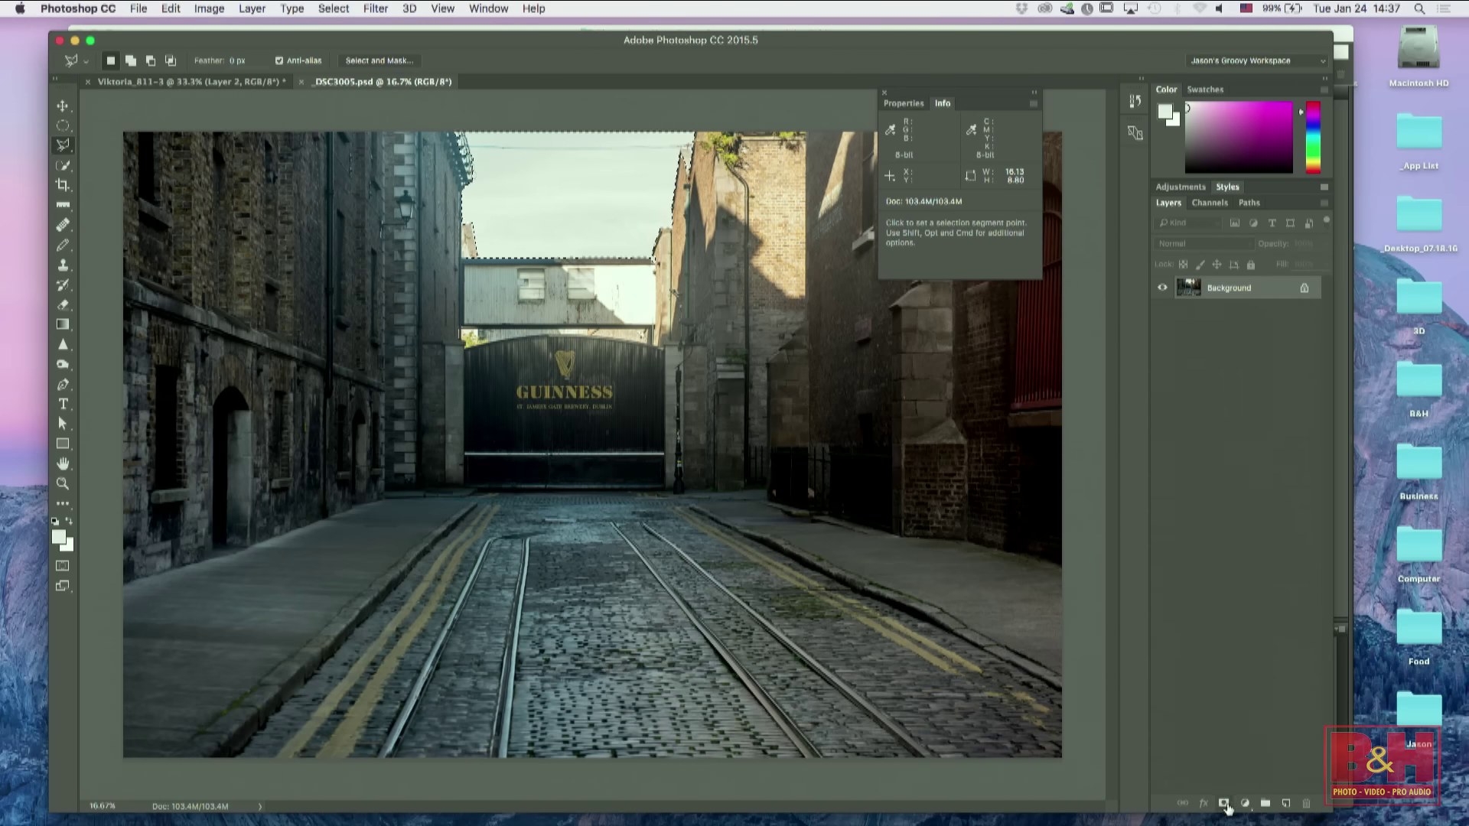
# Step: Add a Solid Color fill layer over the selected sky, using light blue #9db8ee
pyautogui.click(1246, 804)
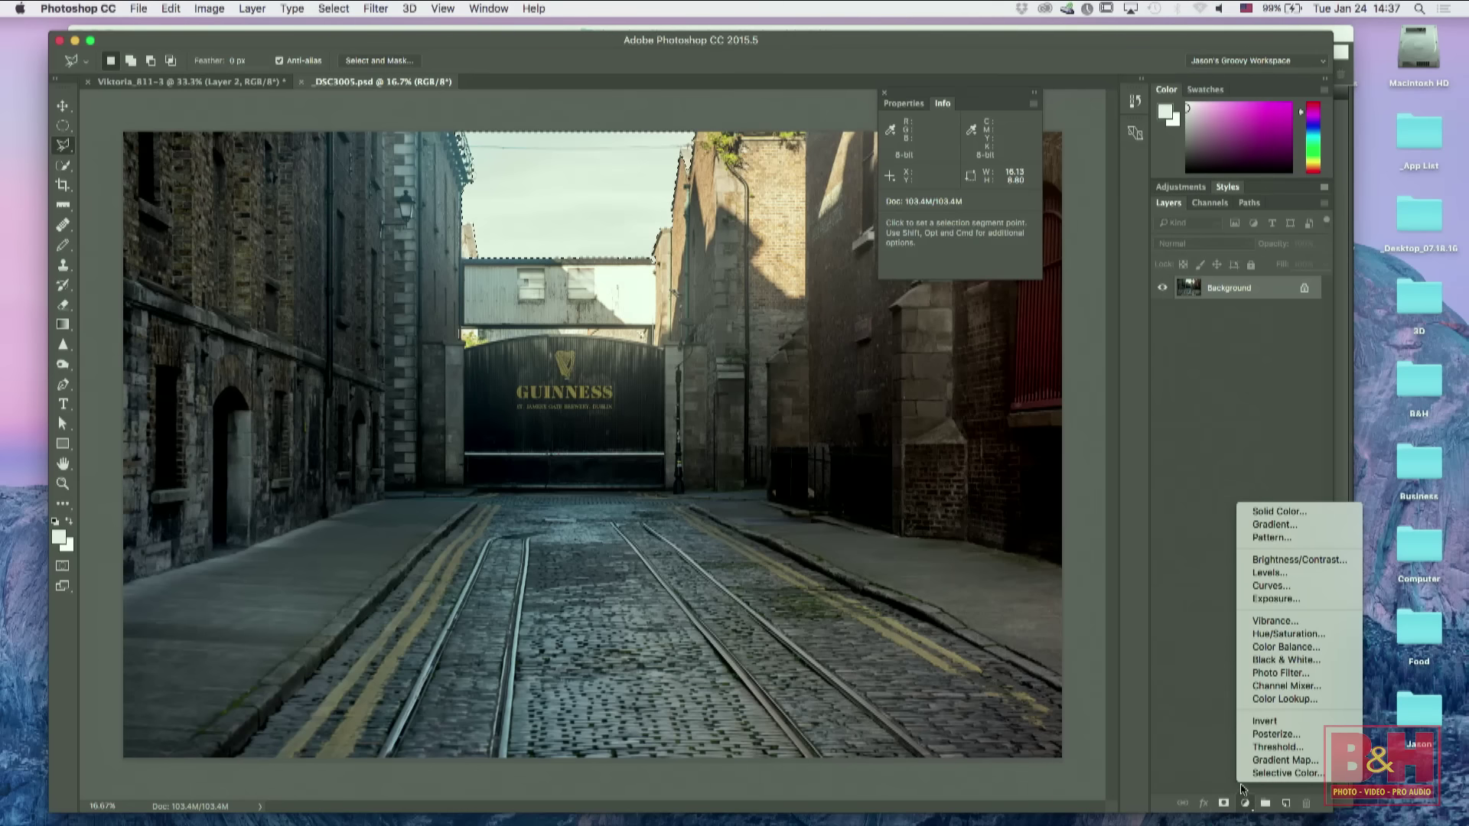
pyautogui.click(1283, 512)
pyautogui.click(448, 318)
pyautogui.click(359, 299)
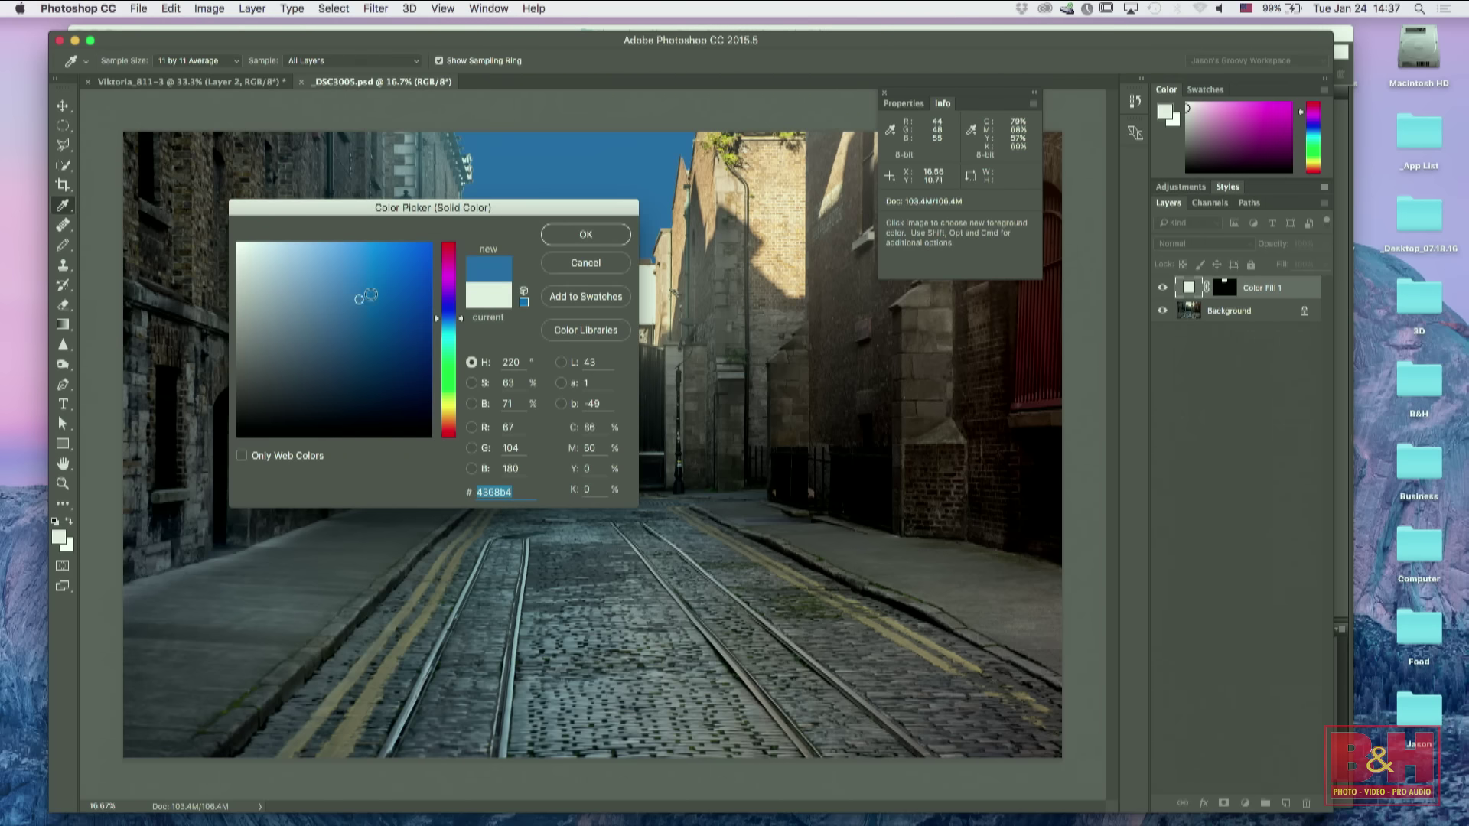
pyautogui.click(327, 274)
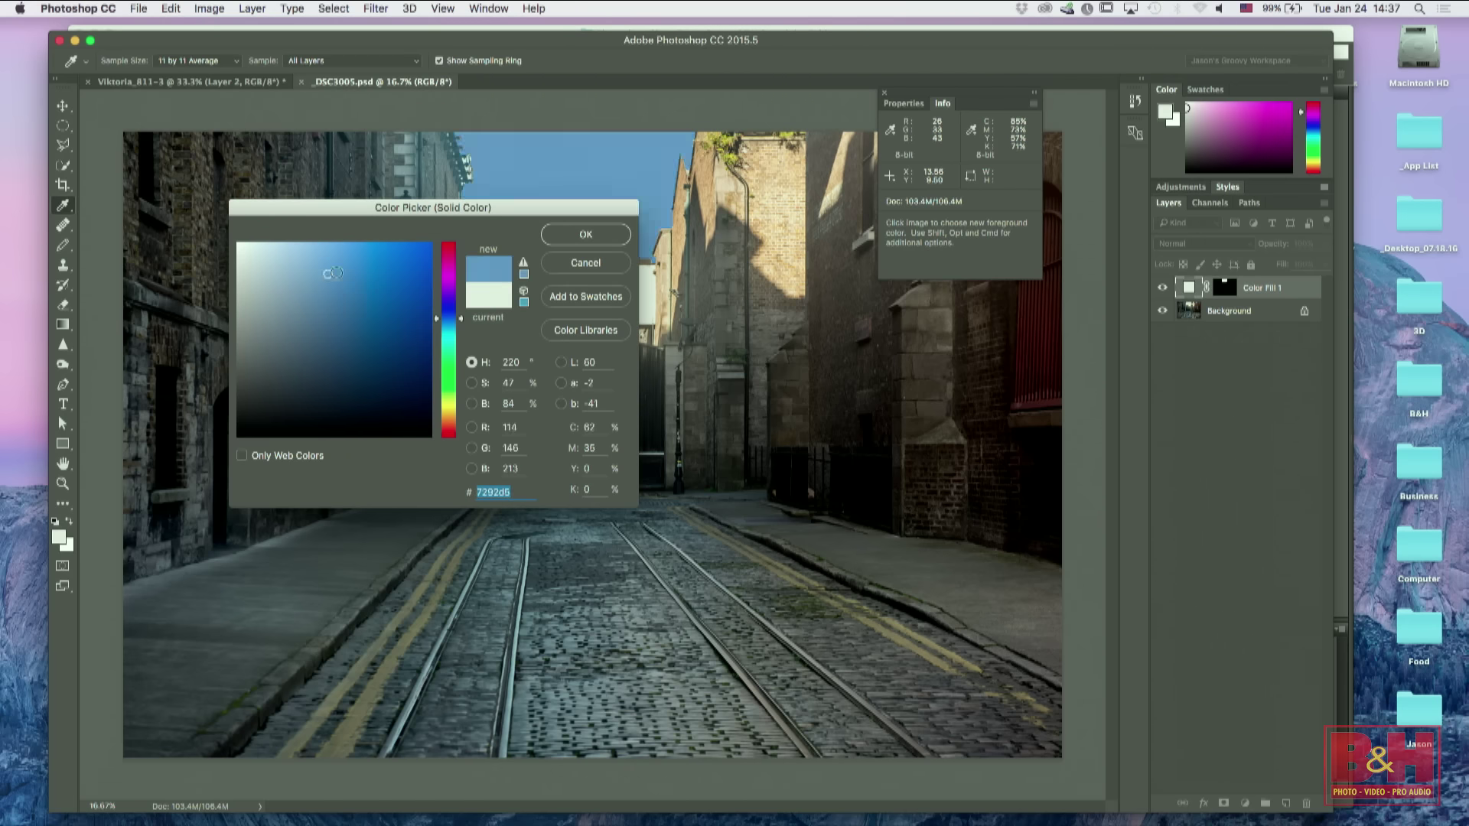
pyautogui.click(304, 255)
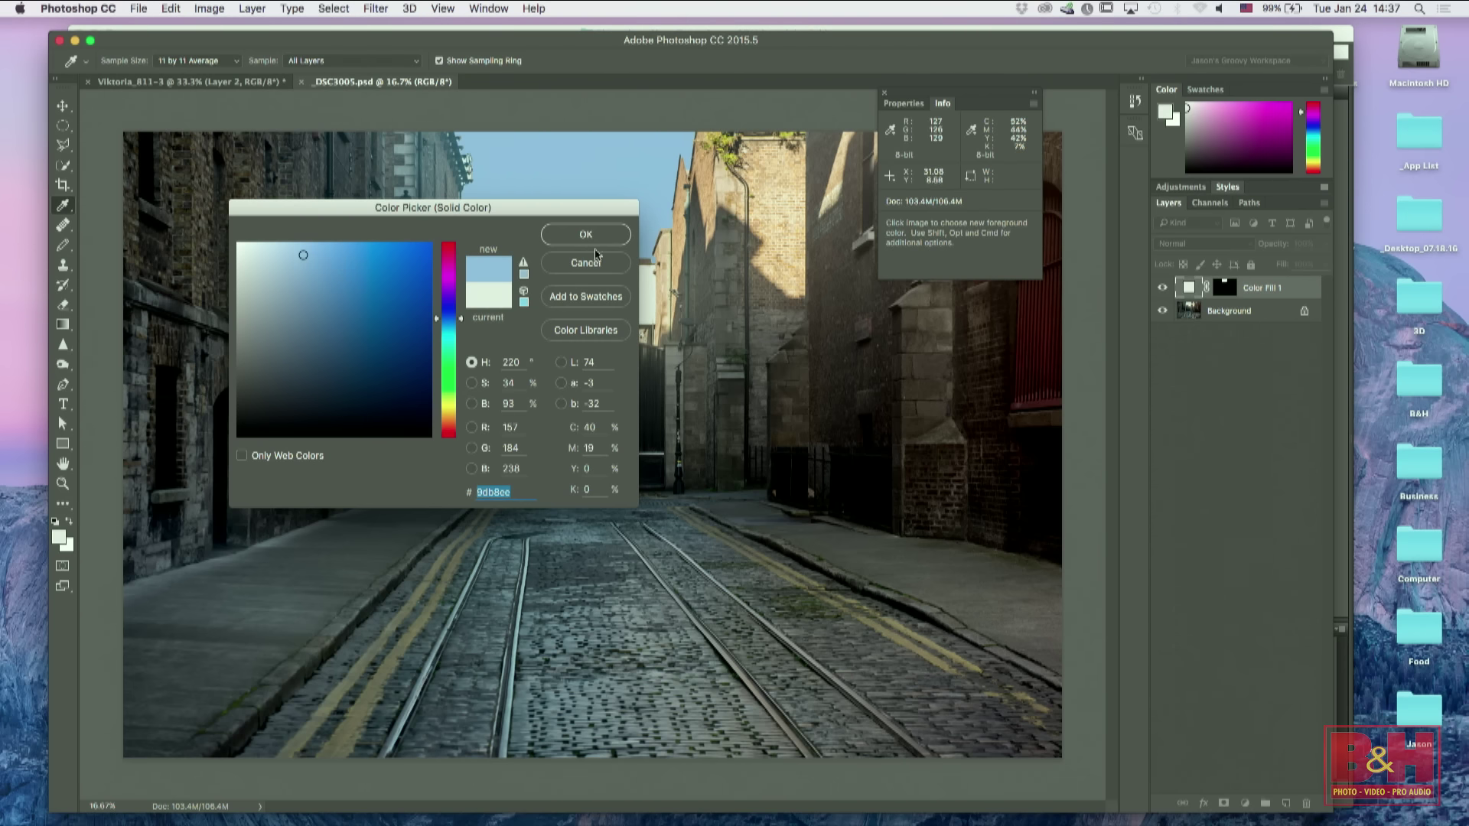
pyautogui.press('Return')
pyautogui.press('l')
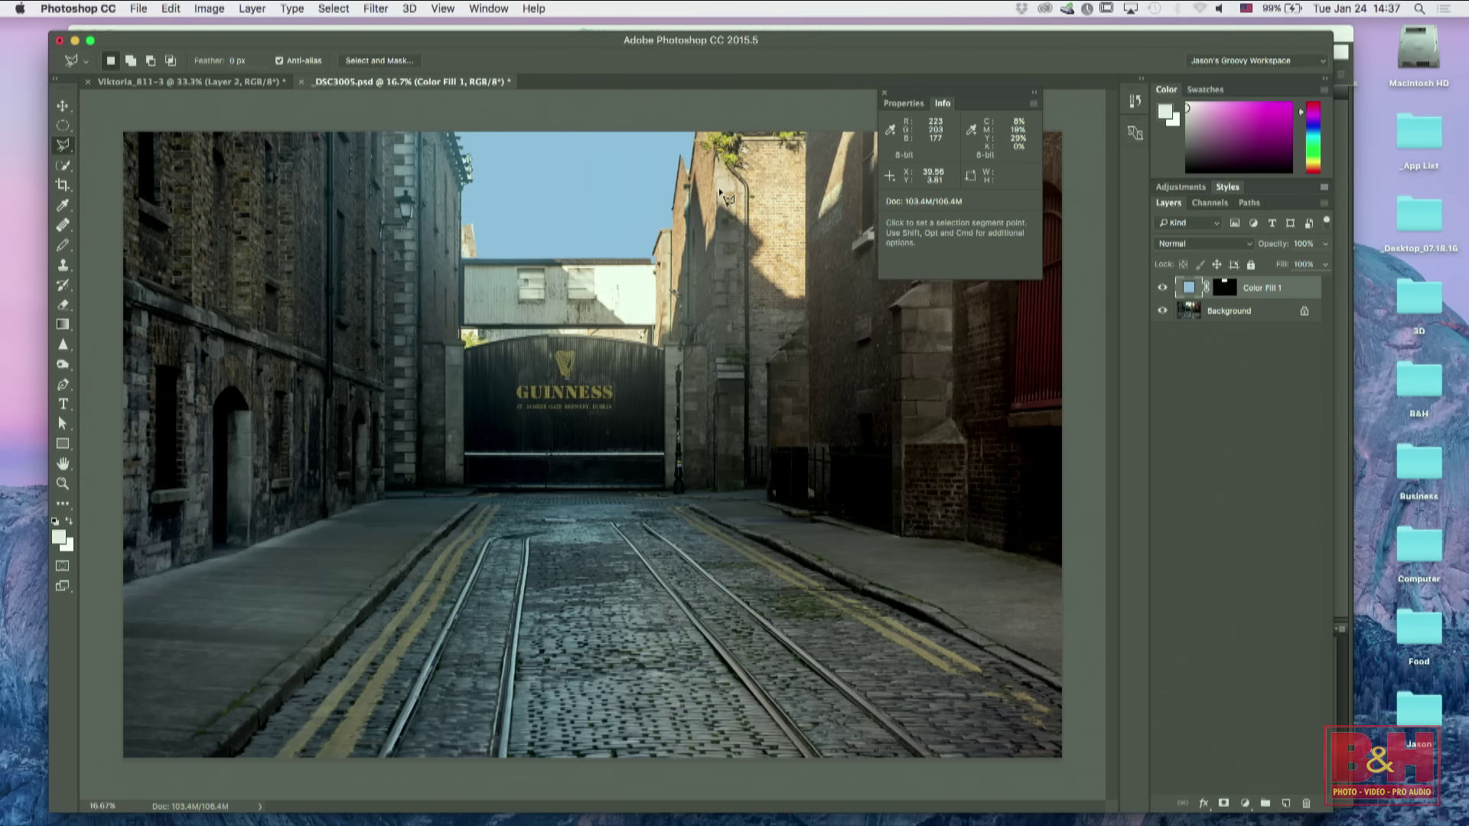
# Step: Examine the edges of the blue sky fill at 100% along the rooflines, gutters and foliage
pyautogui.press('super+equal')
pyautogui.press('super+equal')
pyautogui.press('super+equal')
pyautogui.press('super+equal')
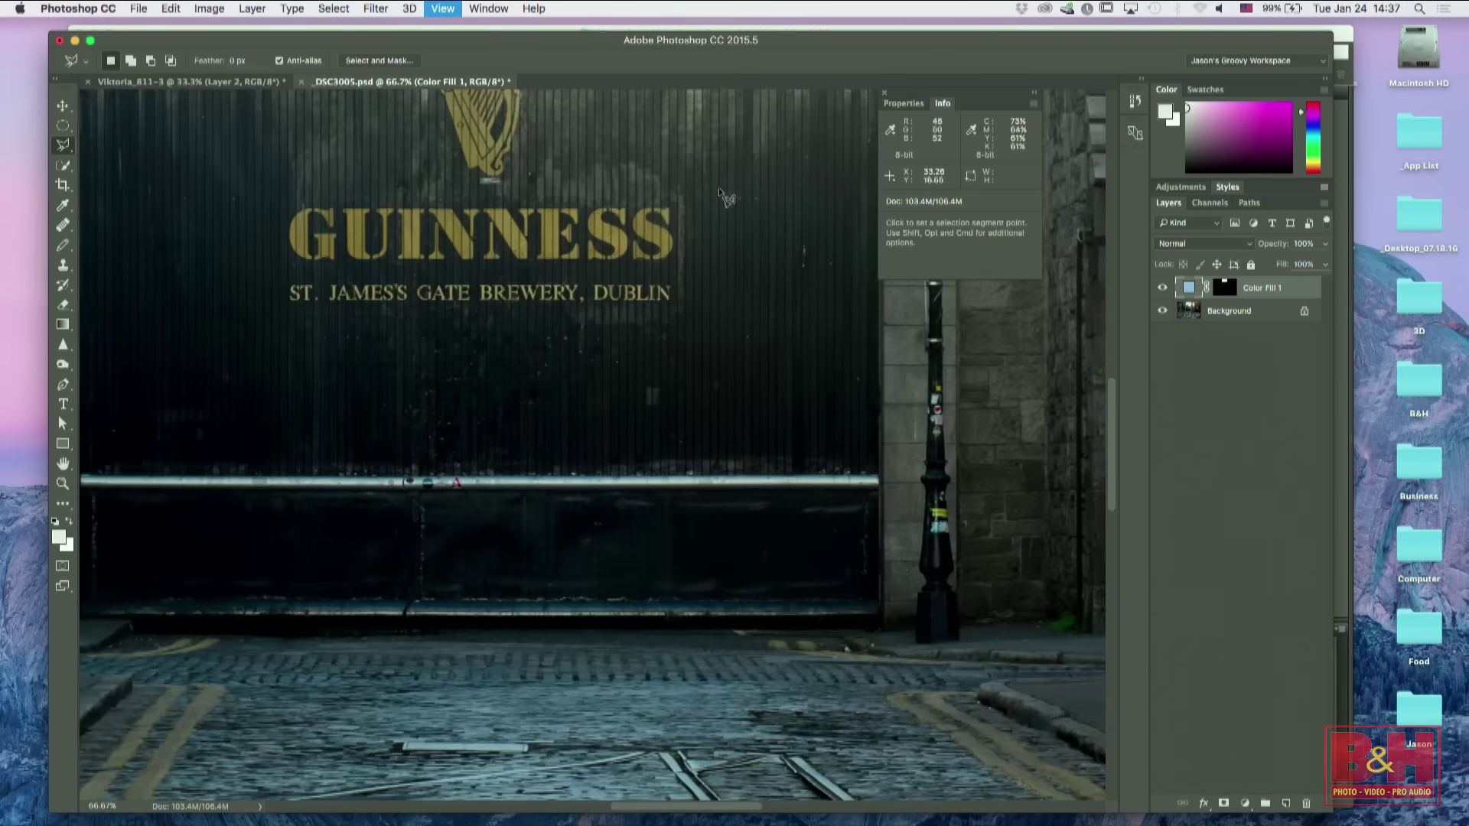
pyautogui.press('super+equal')
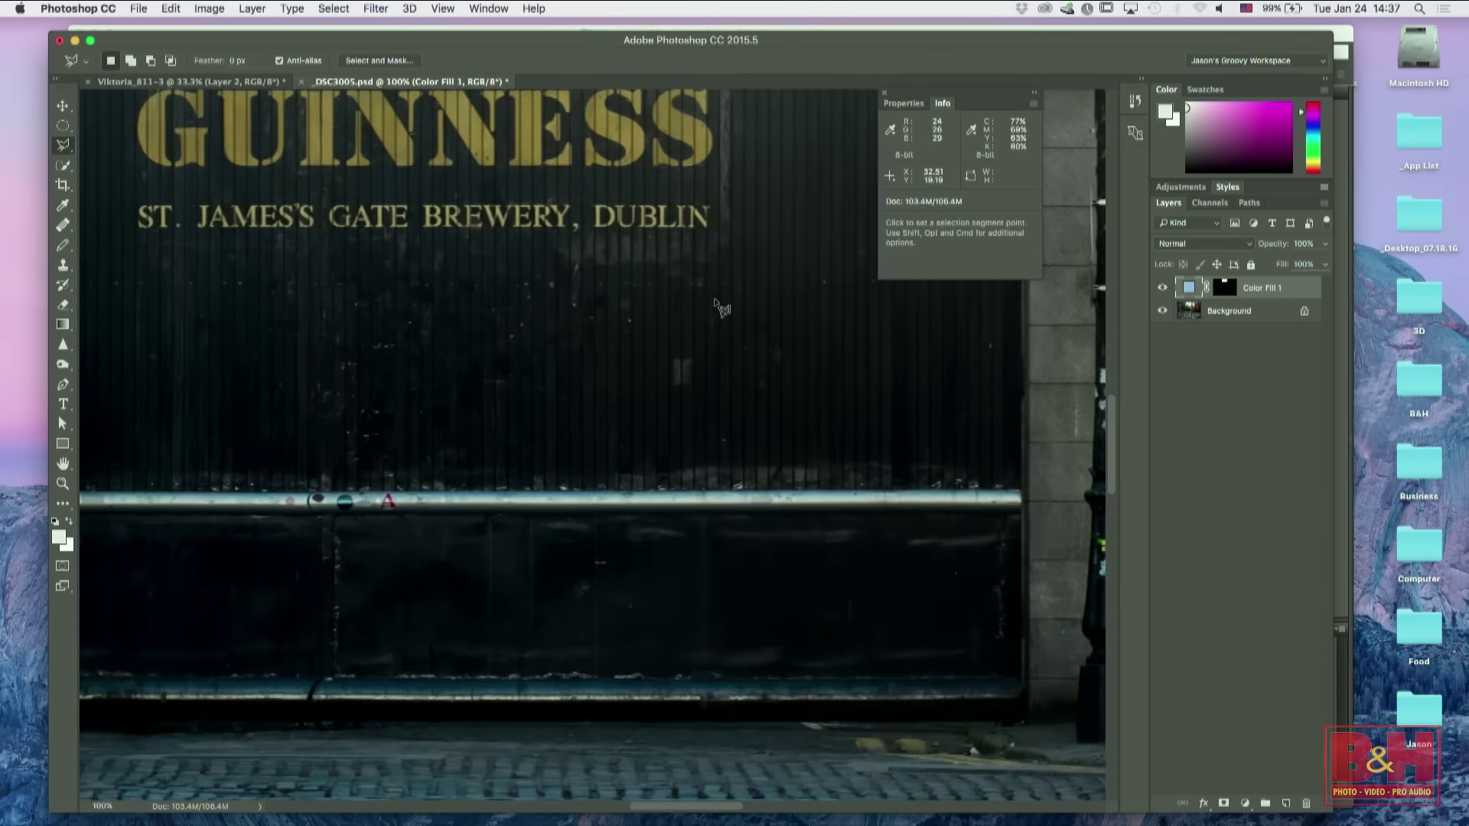
pyautogui.scroll(20, 546, 321)
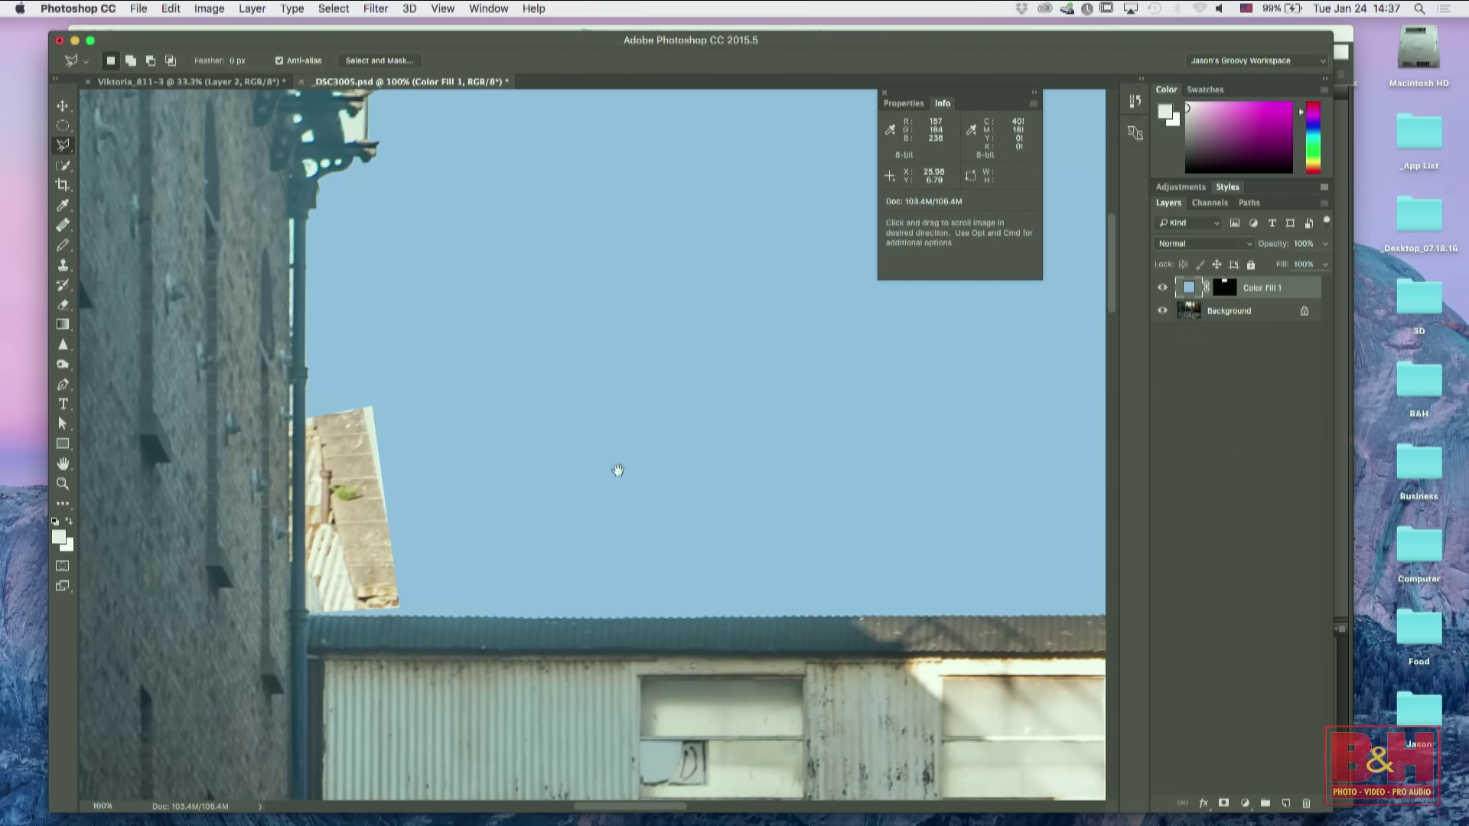
pyautogui.moveTo(616, 469); pyautogui.dragTo(506, 586)
pyautogui.scroll(5, 619, 558)
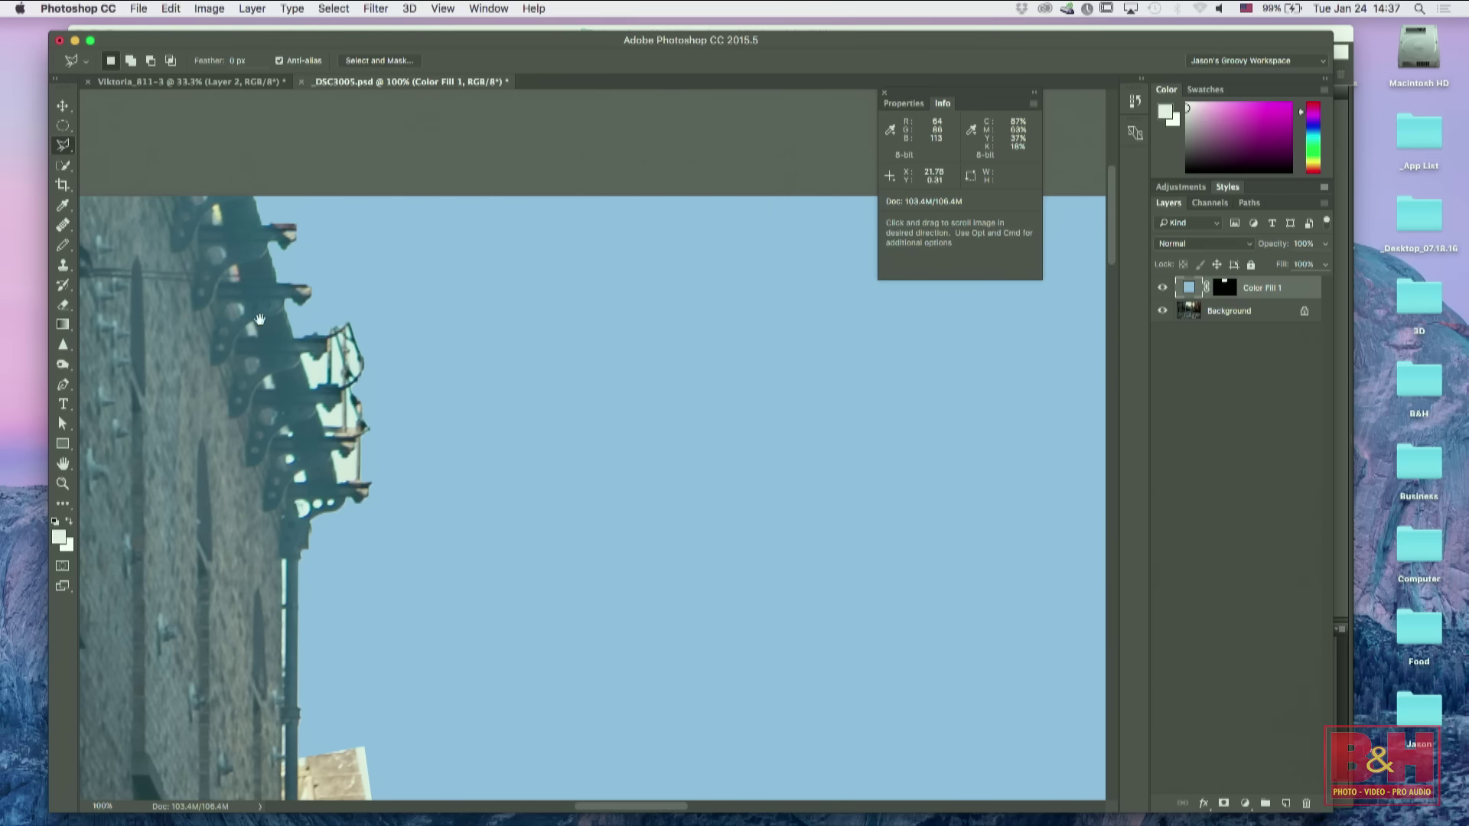
pyautogui.moveTo(594, 564); pyautogui.dragTo(383, 540)
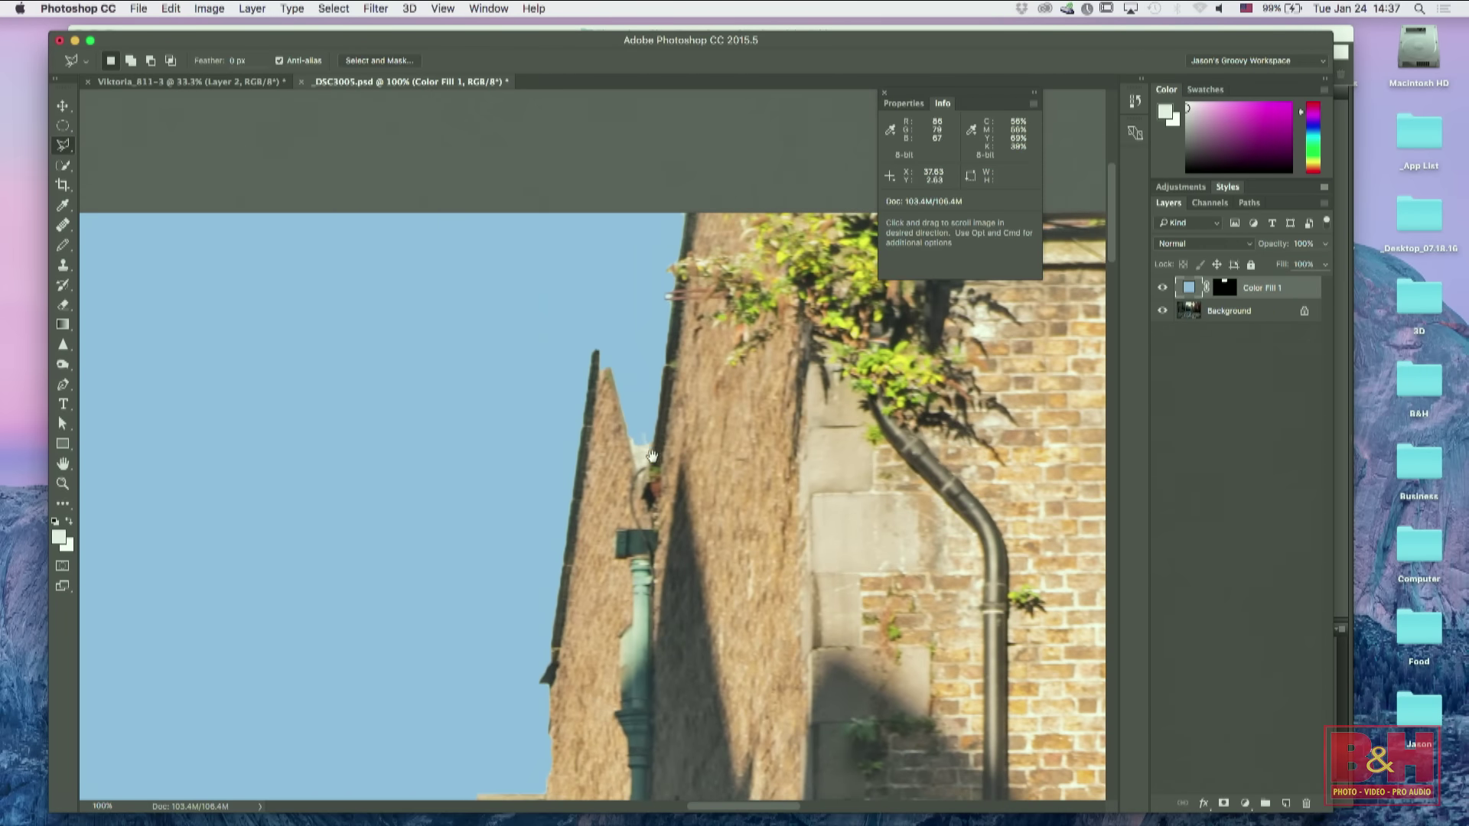
pyautogui.moveTo(469, 498); pyautogui.dragTo(605, 461)
pyautogui.moveTo(496, 446); pyautogui.dragTo(590, 492)
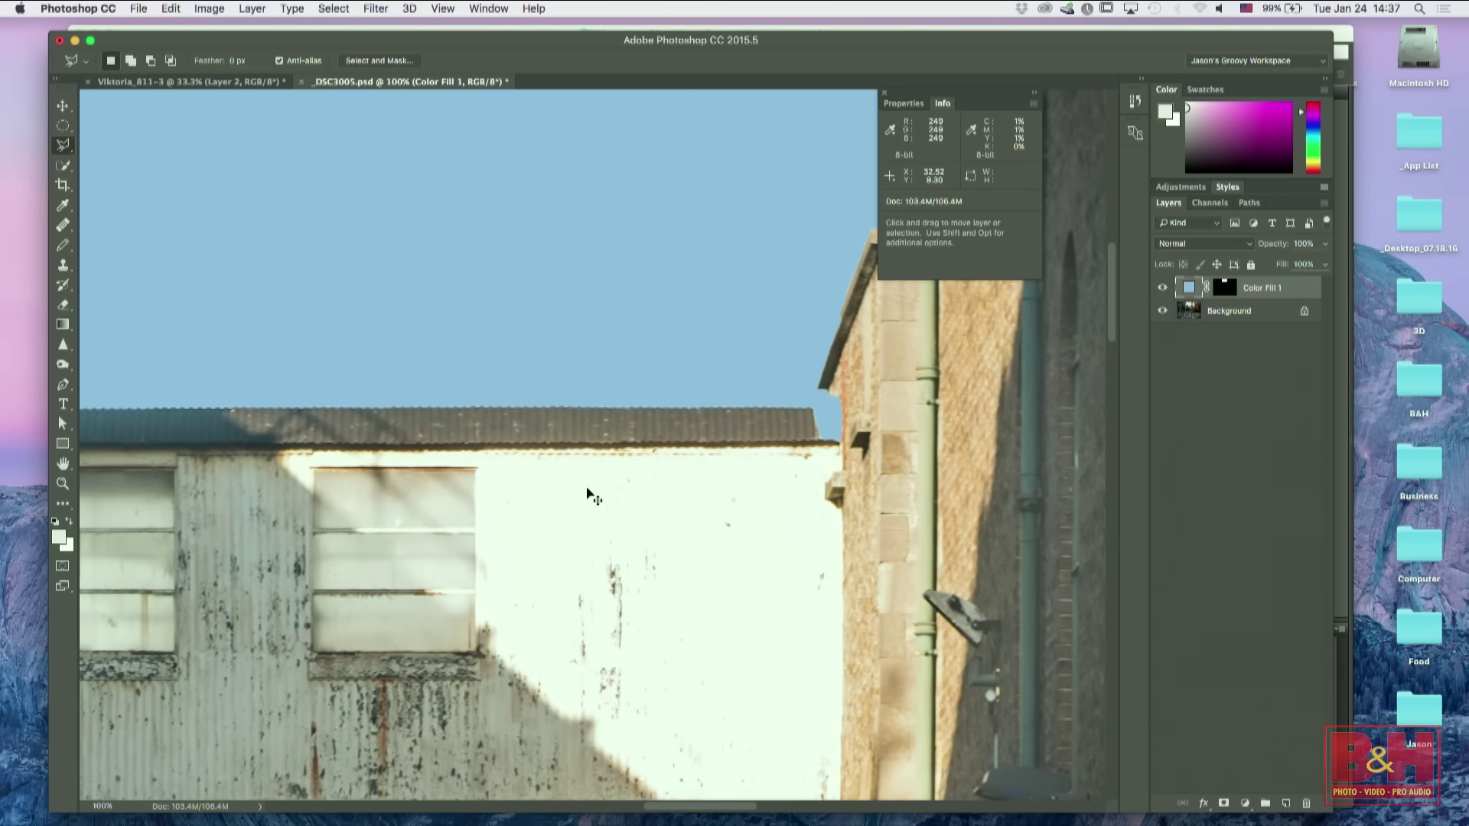
pyautogui.press('super+minus')
pyautogui.press('super+minus')
pyautogui.press('super+minus')
pyautogui.press('super+minus')
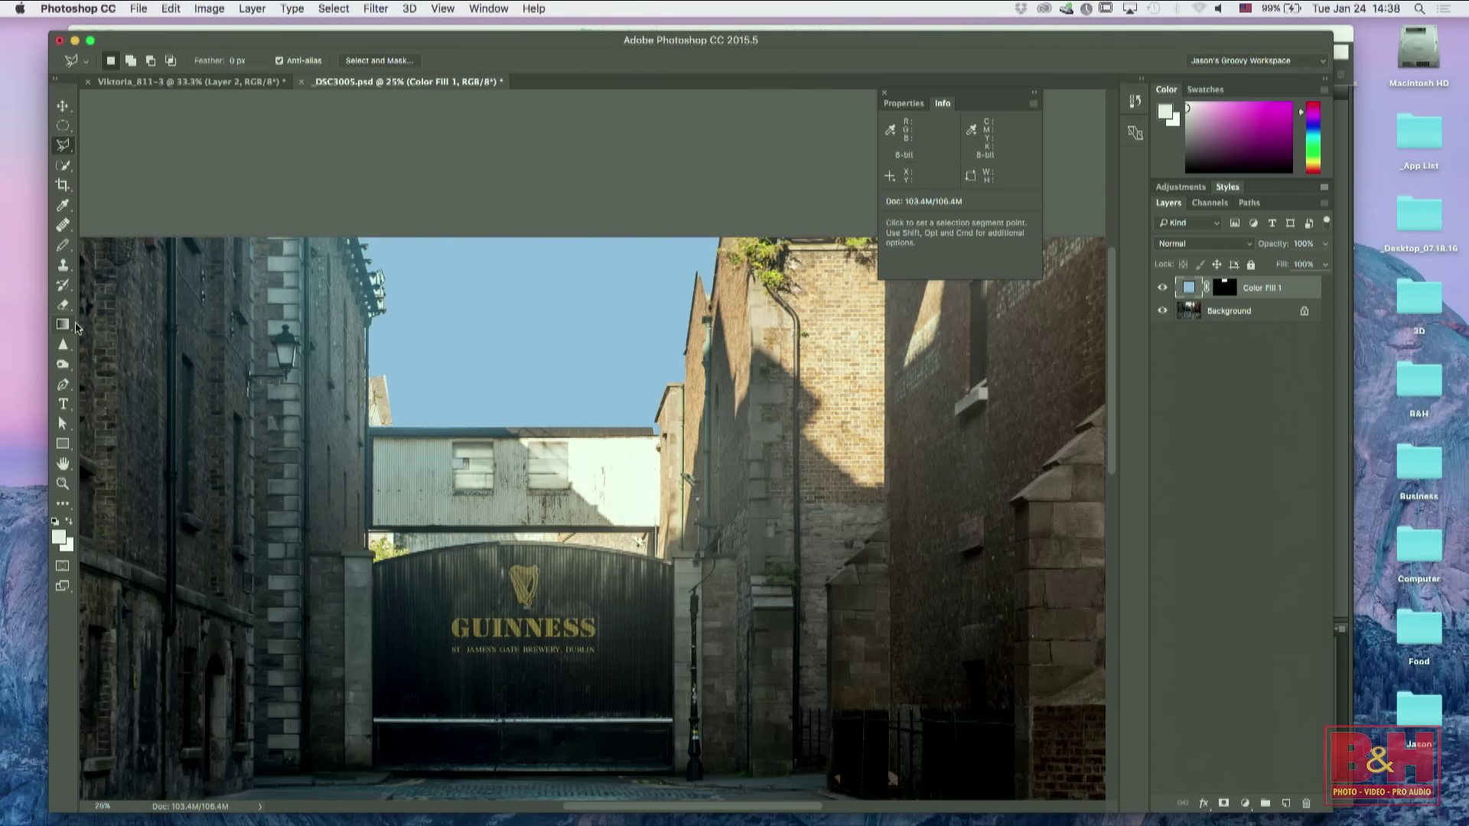
# Step: Activate the Gradient Tool and add a Curves adjustment layer in Multiply mode, clipped to the blue sky fill layer
pyautogui.click(62, 325)
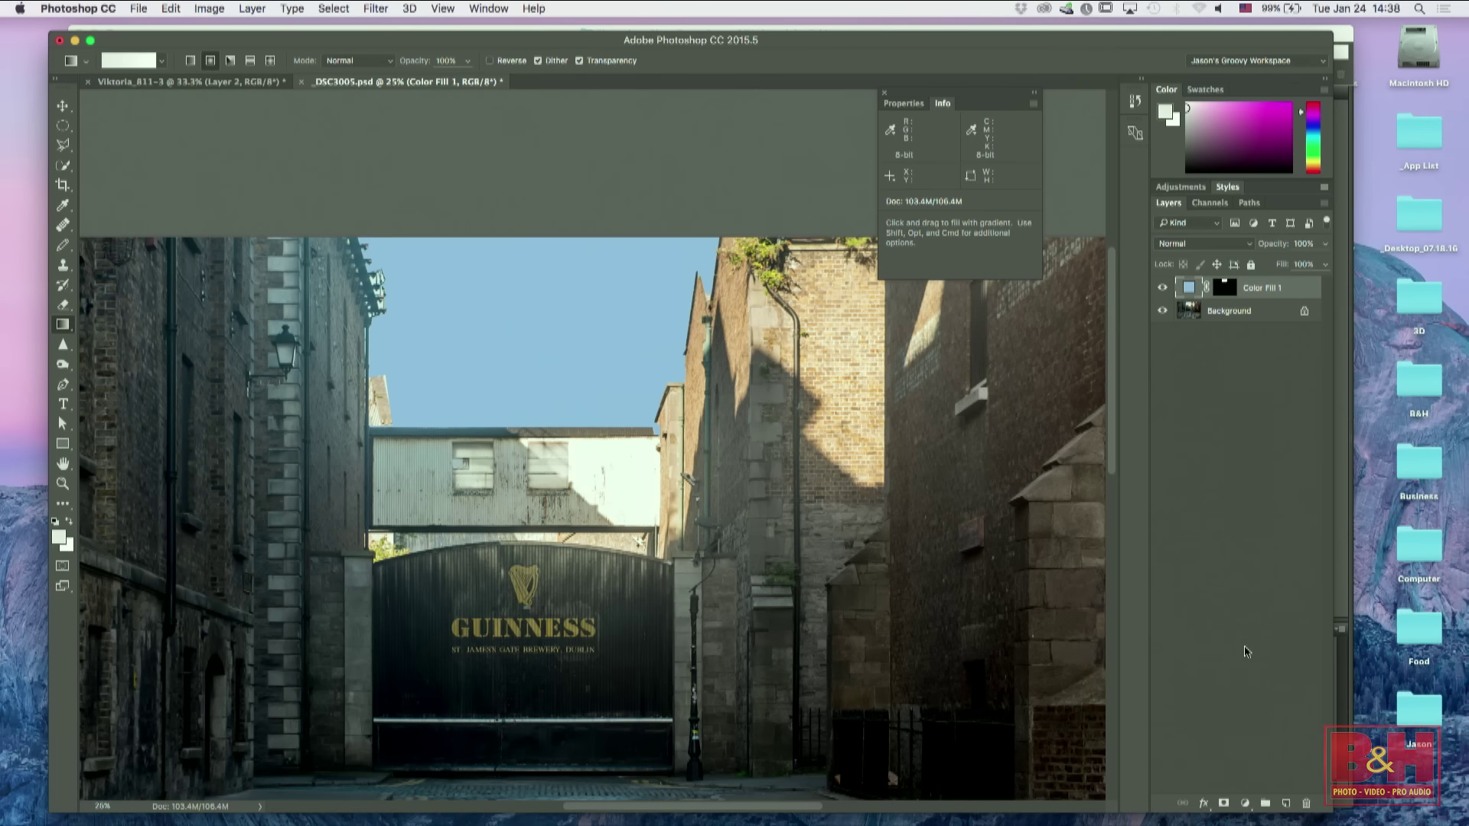
pyautogui.click(1245, 802)
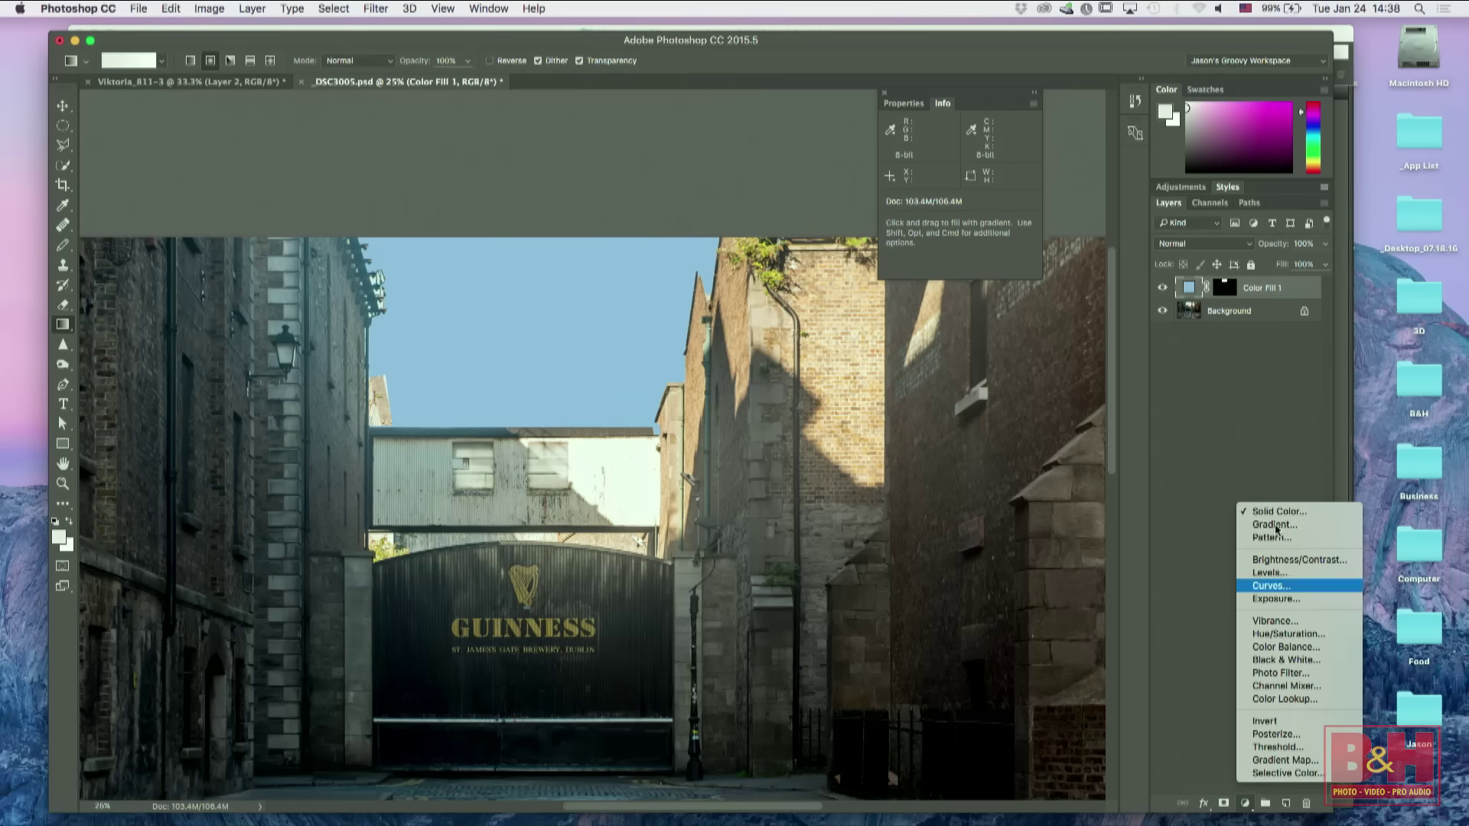
pyautogui.click(1272, 587)
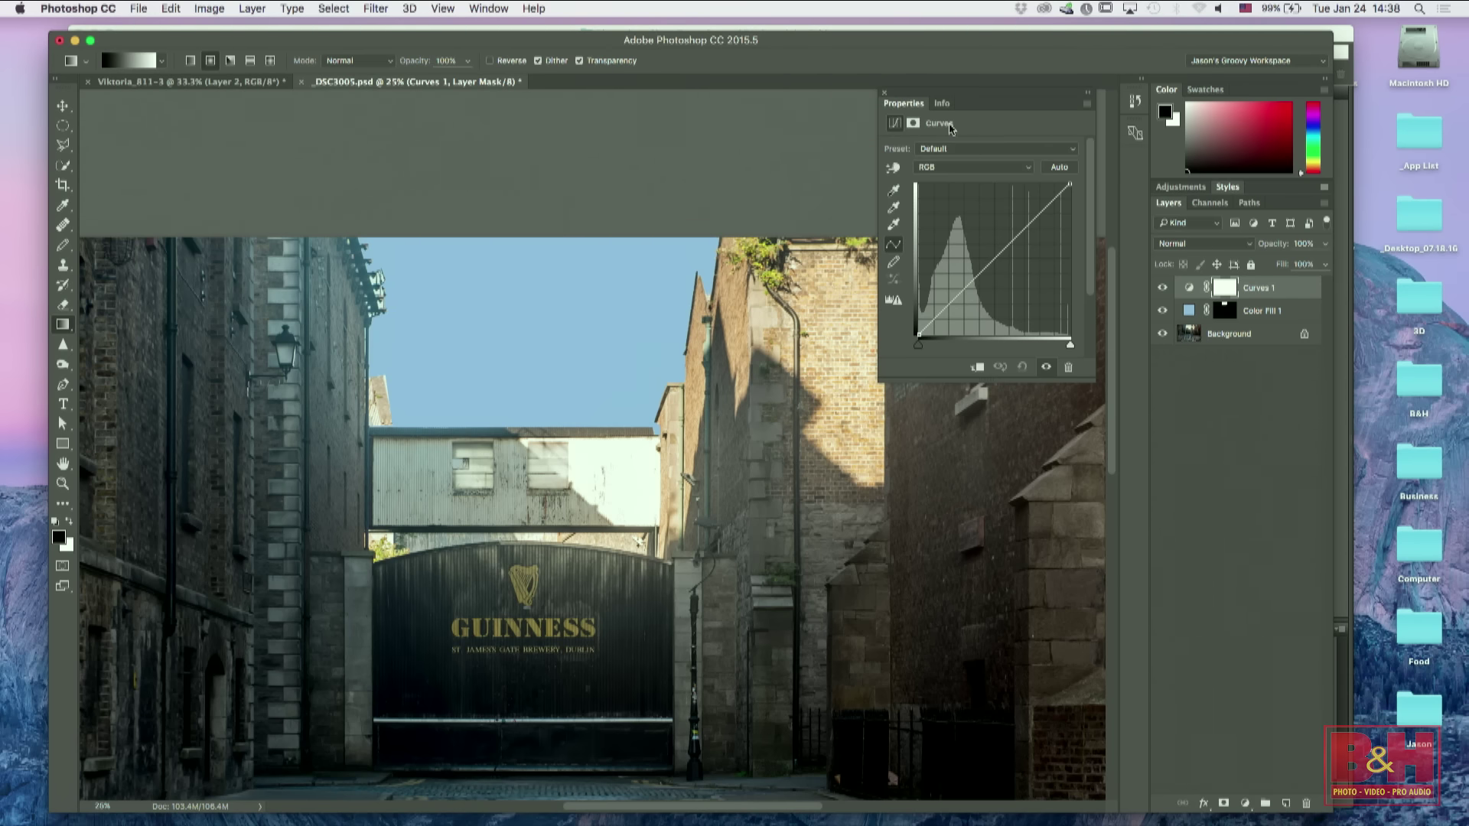
pyautogui.click(1244, 244)
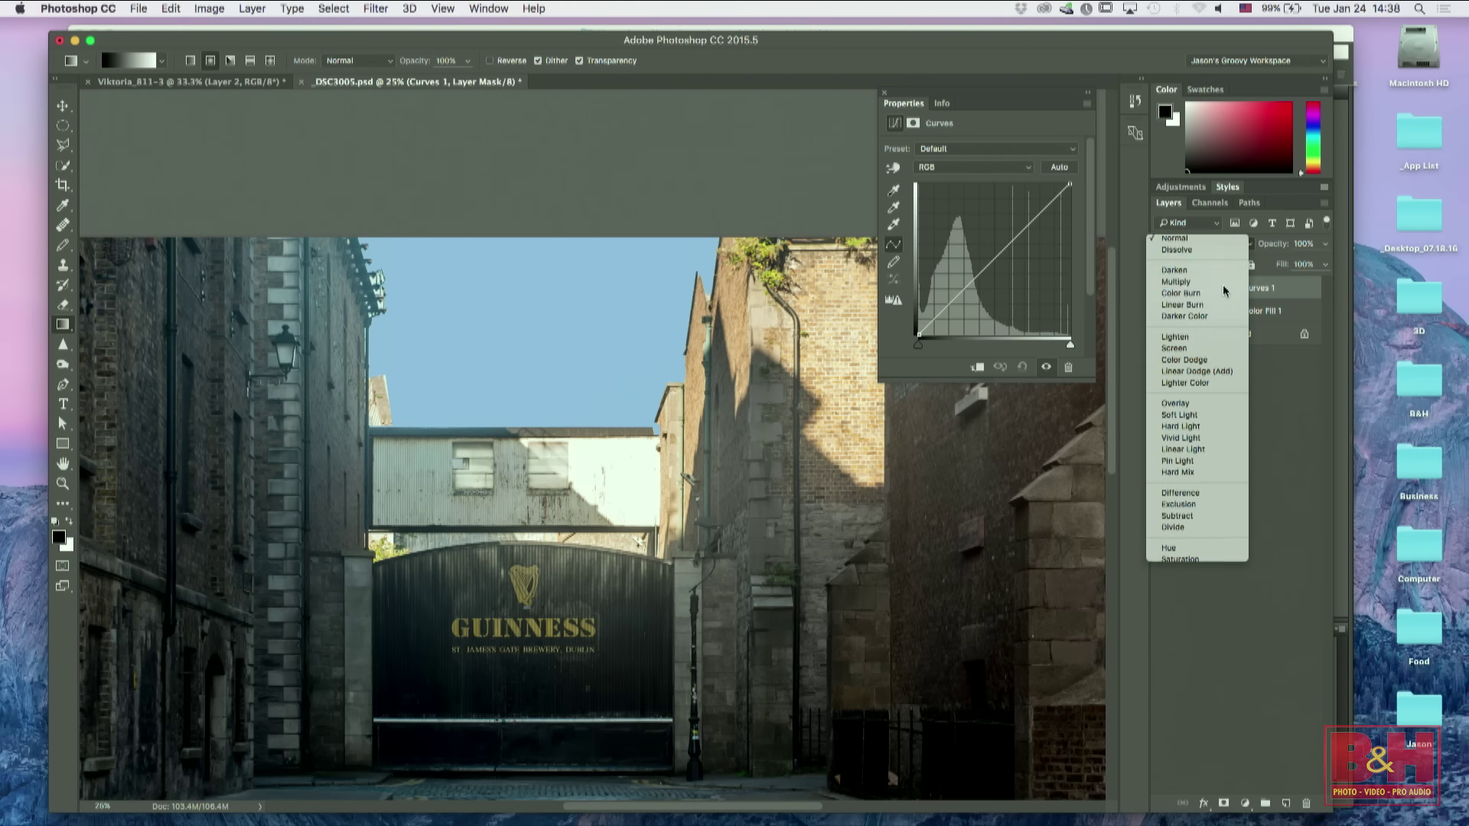
pyautogui.click(1223, 287)
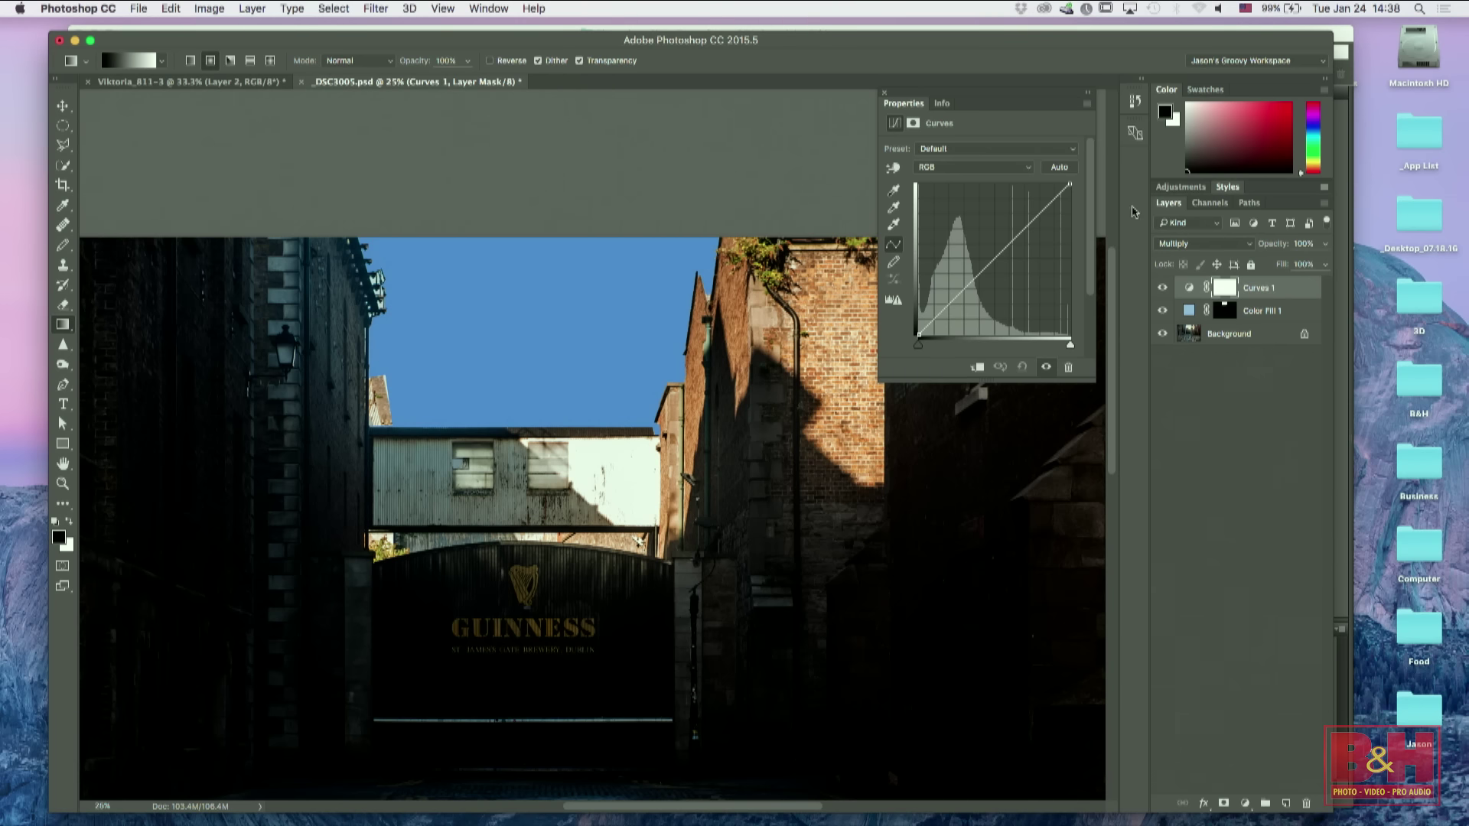
pyautogui.press('super+alt+g')
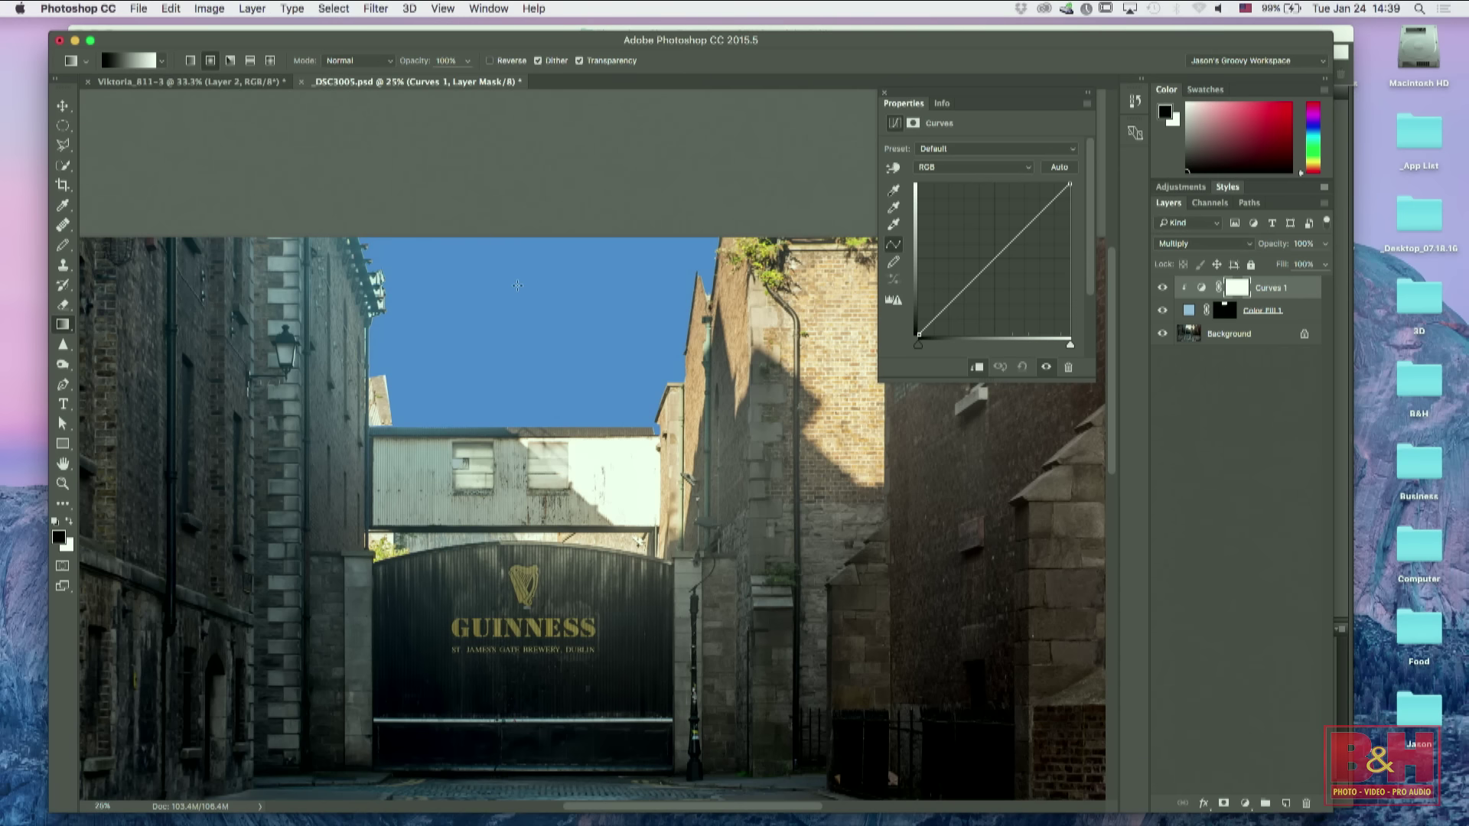
# Step: Try radial and linear black-to-white gradients on the Curves mask, finishing with a linear one drawn upward from the lower sky past its upper edge
pyautogui.moveTo(531, 269); pyautogui.dragTo(520, 392)
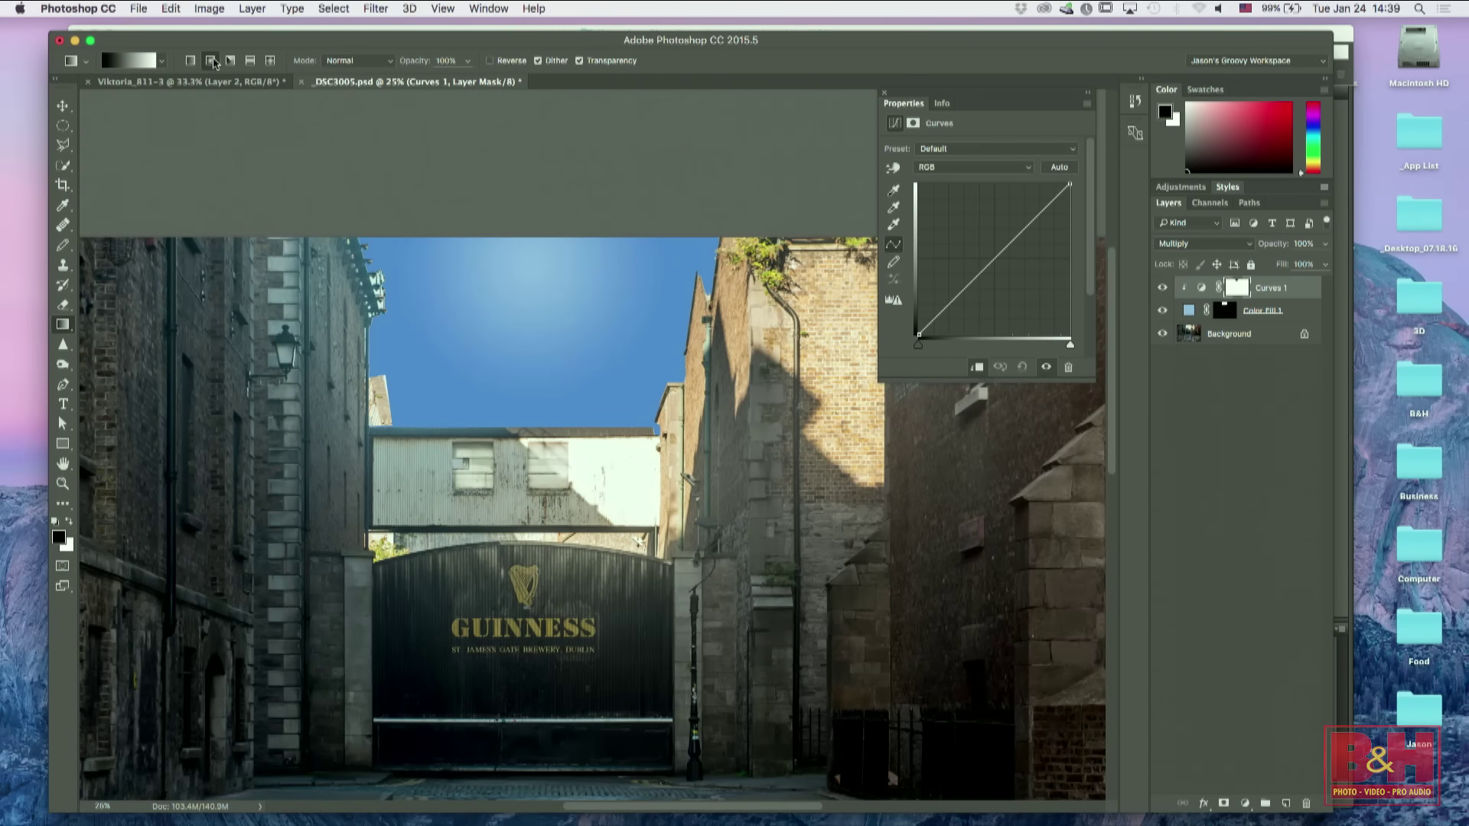
pyautogui.click(191, 61)
pyautogui.moveTo(537, 284); pyautogui.dragTo(534, 390)
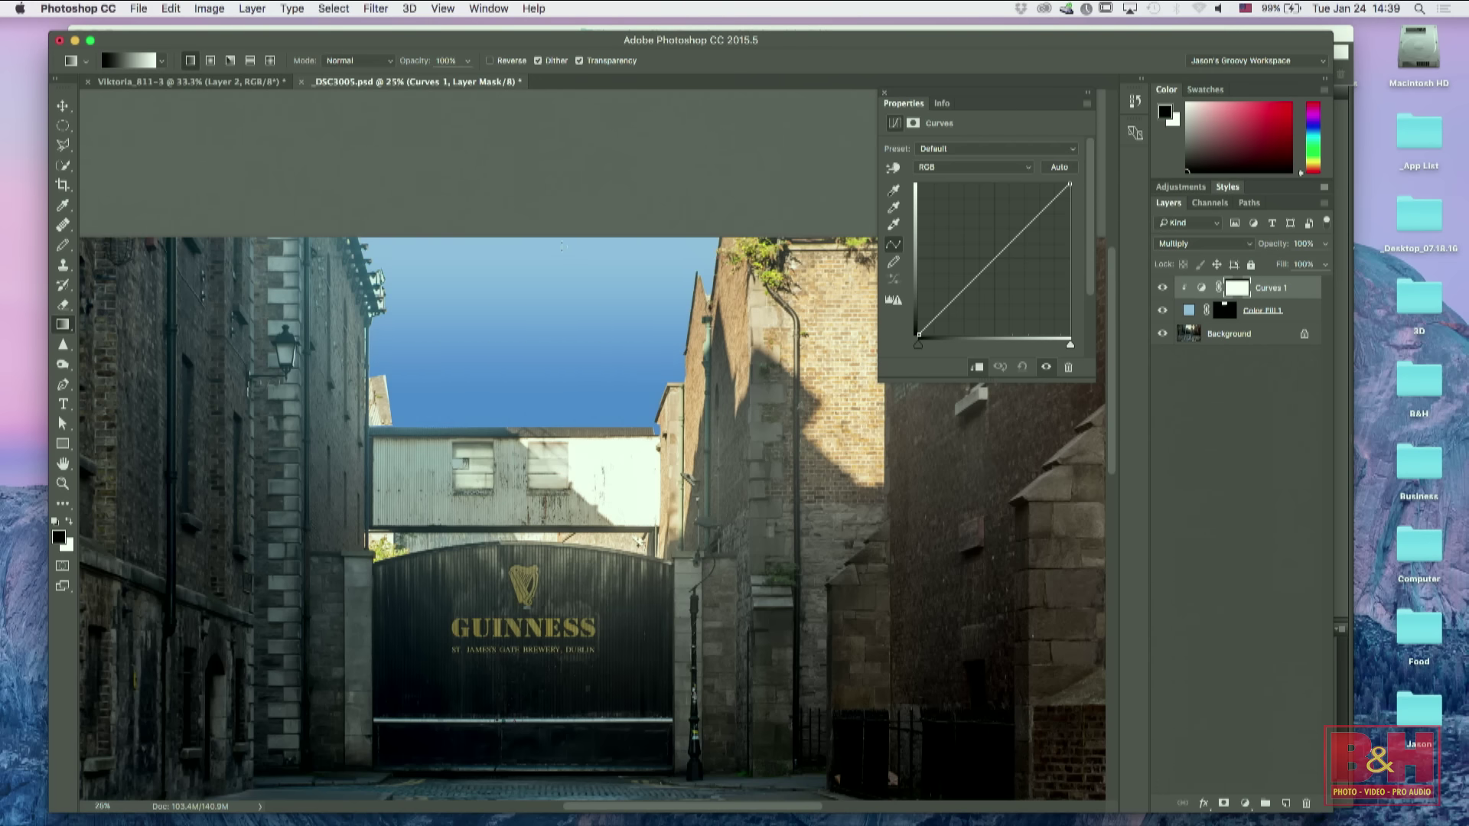
pyautogui.moveTo(530, 395); pyautogui.dragTo(530, 222)
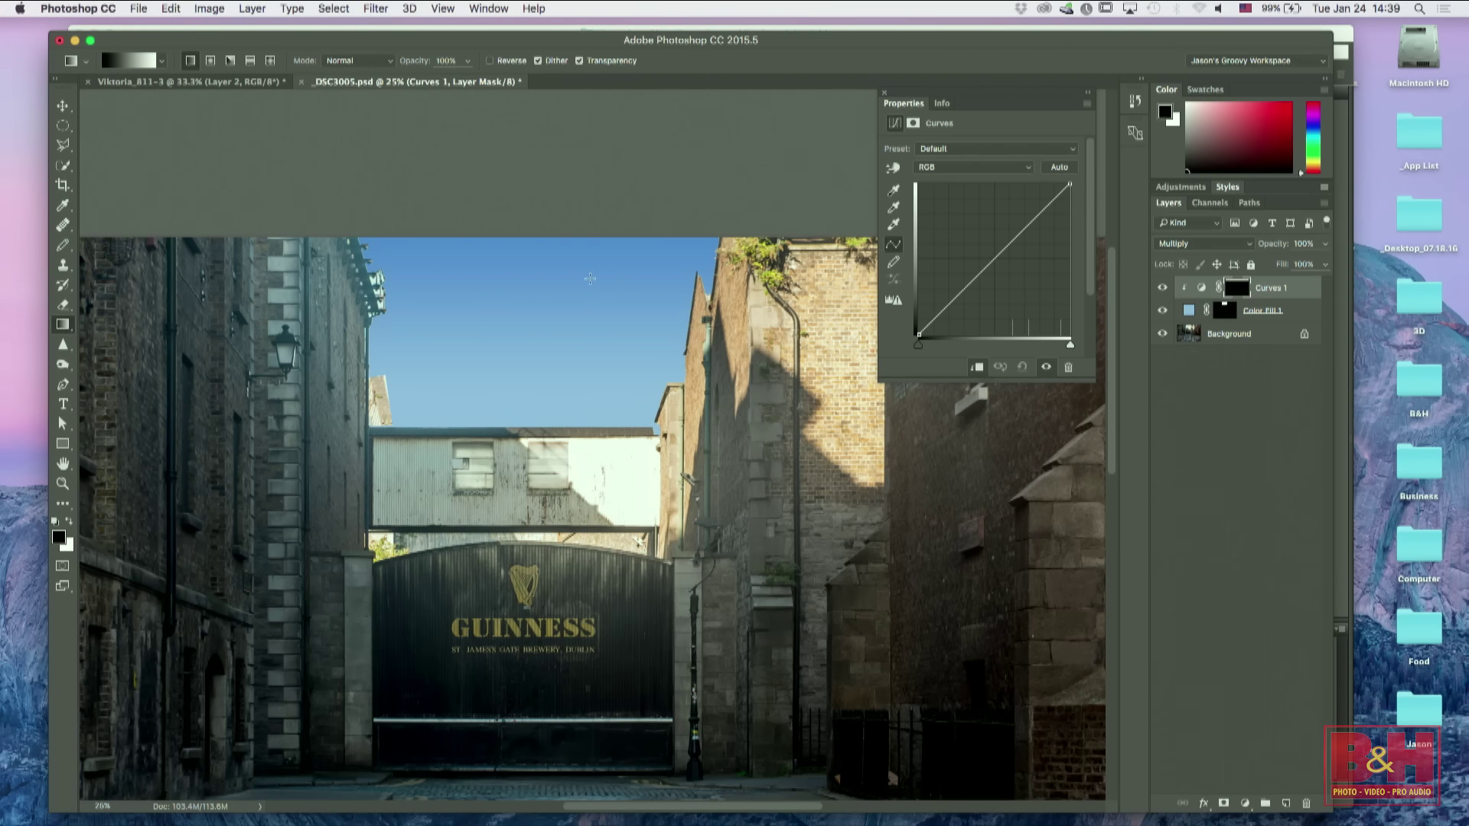
pyautogui.moveTo(544, 273); pyautogui.dragTo(543, 413)
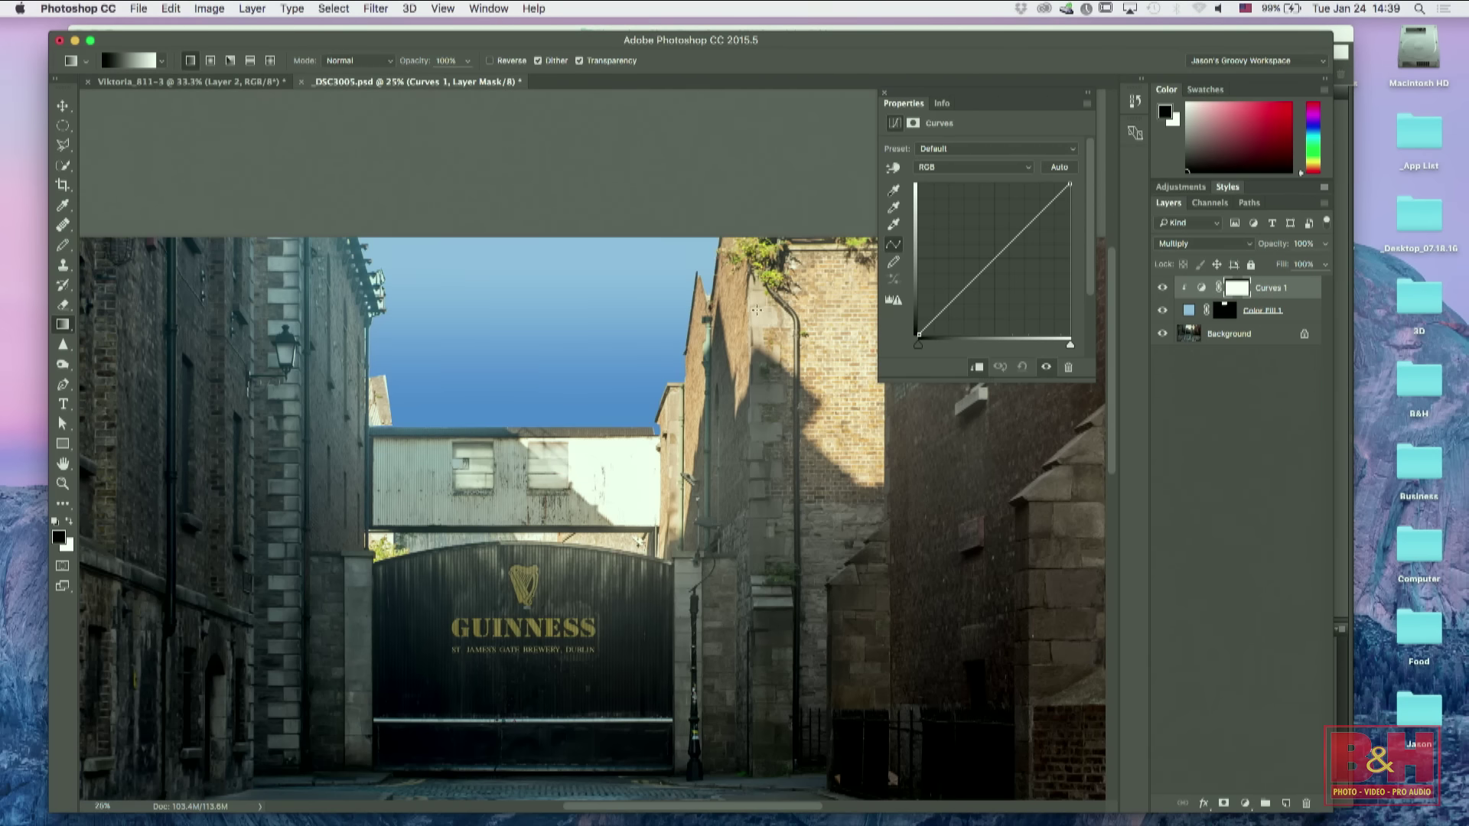
pyautogui.moveTo(544, 370); pyautogui.dragTo(543, 230)
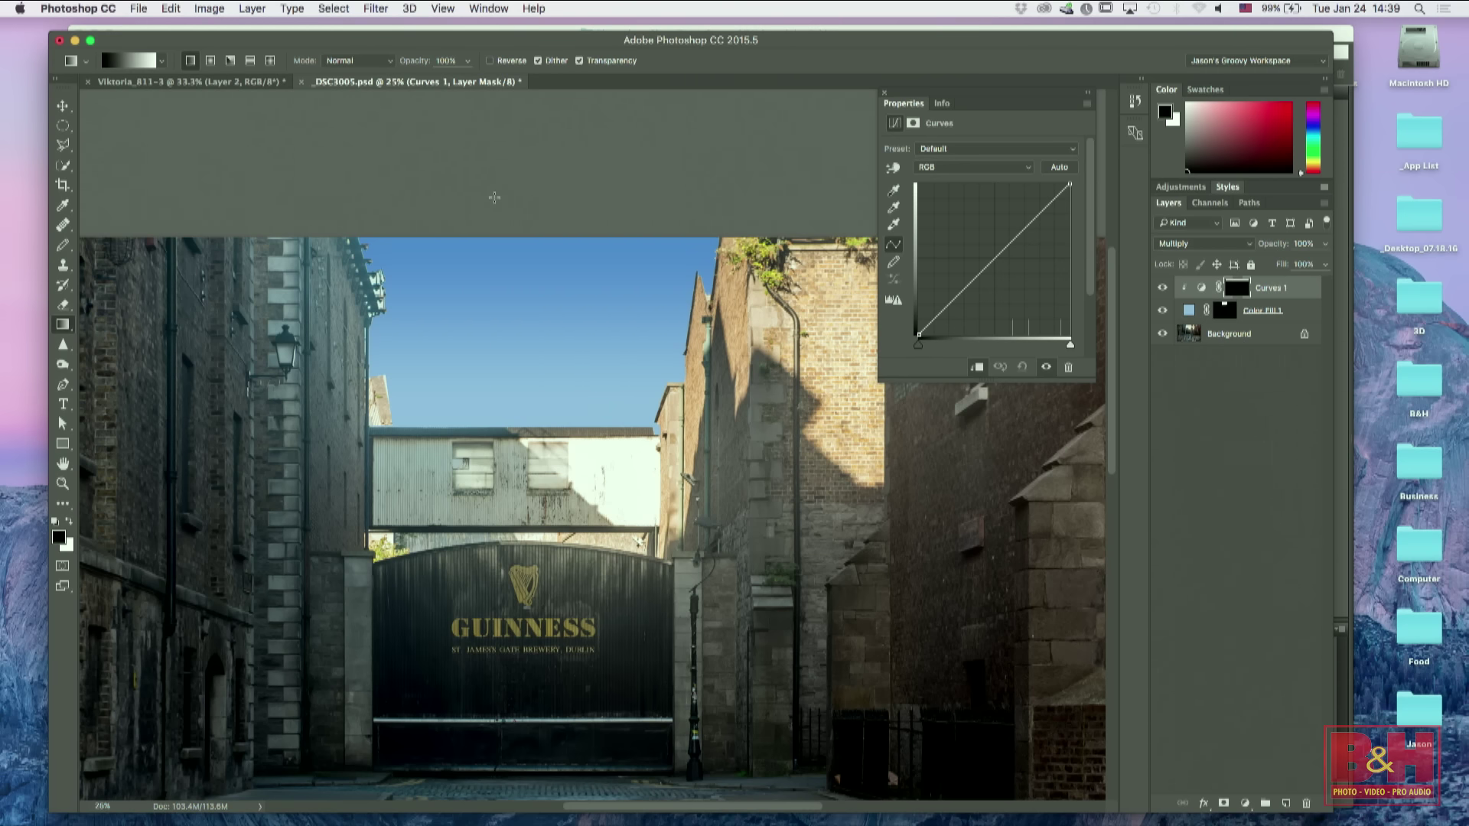
pyautogui.click(498, 63)
pyautogui.click(498, 61)
# Step: Compare the sky before and after by hiding and showing the Curves and colour fill layers together
pyautogui.moveTo(1164, 305); pyautogui.dragTo(1163, 283)
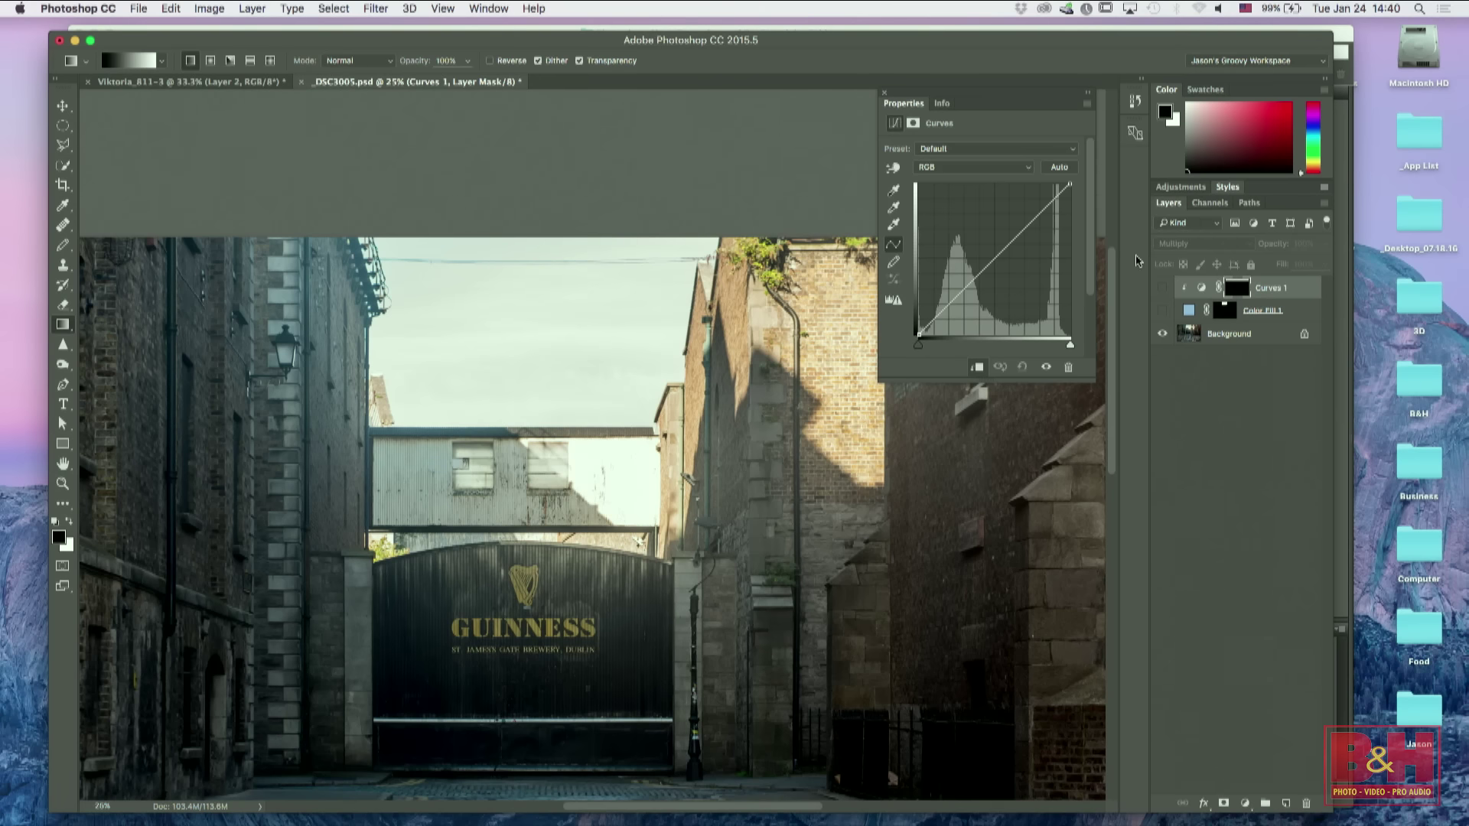
pyautogui.moveTo(1163, 311); pyautogui.dragTo(1163, 288)
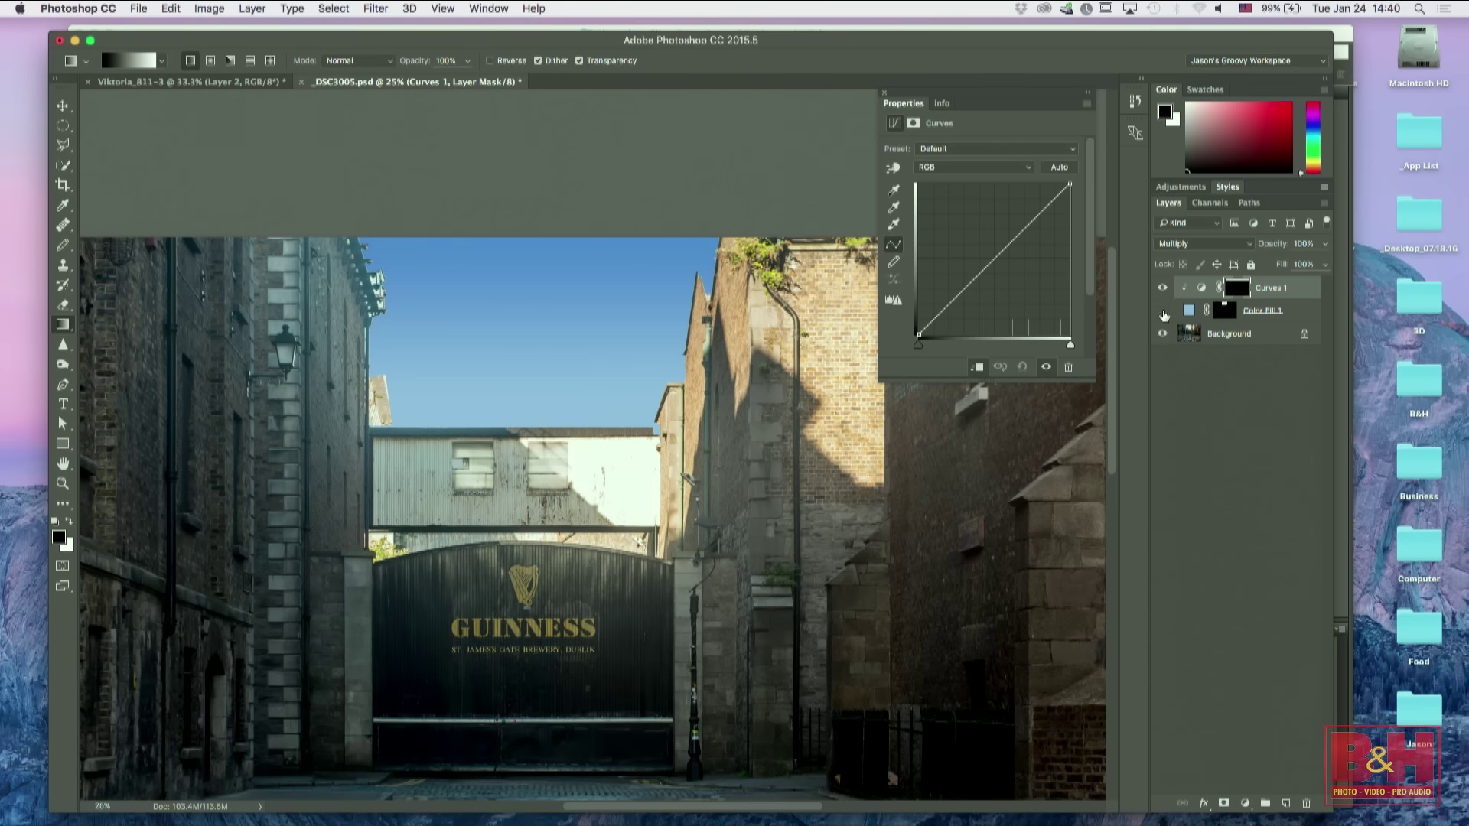
pyautogui.moveTo(1162, 311); pyautogui.dragTo(1163, 288)
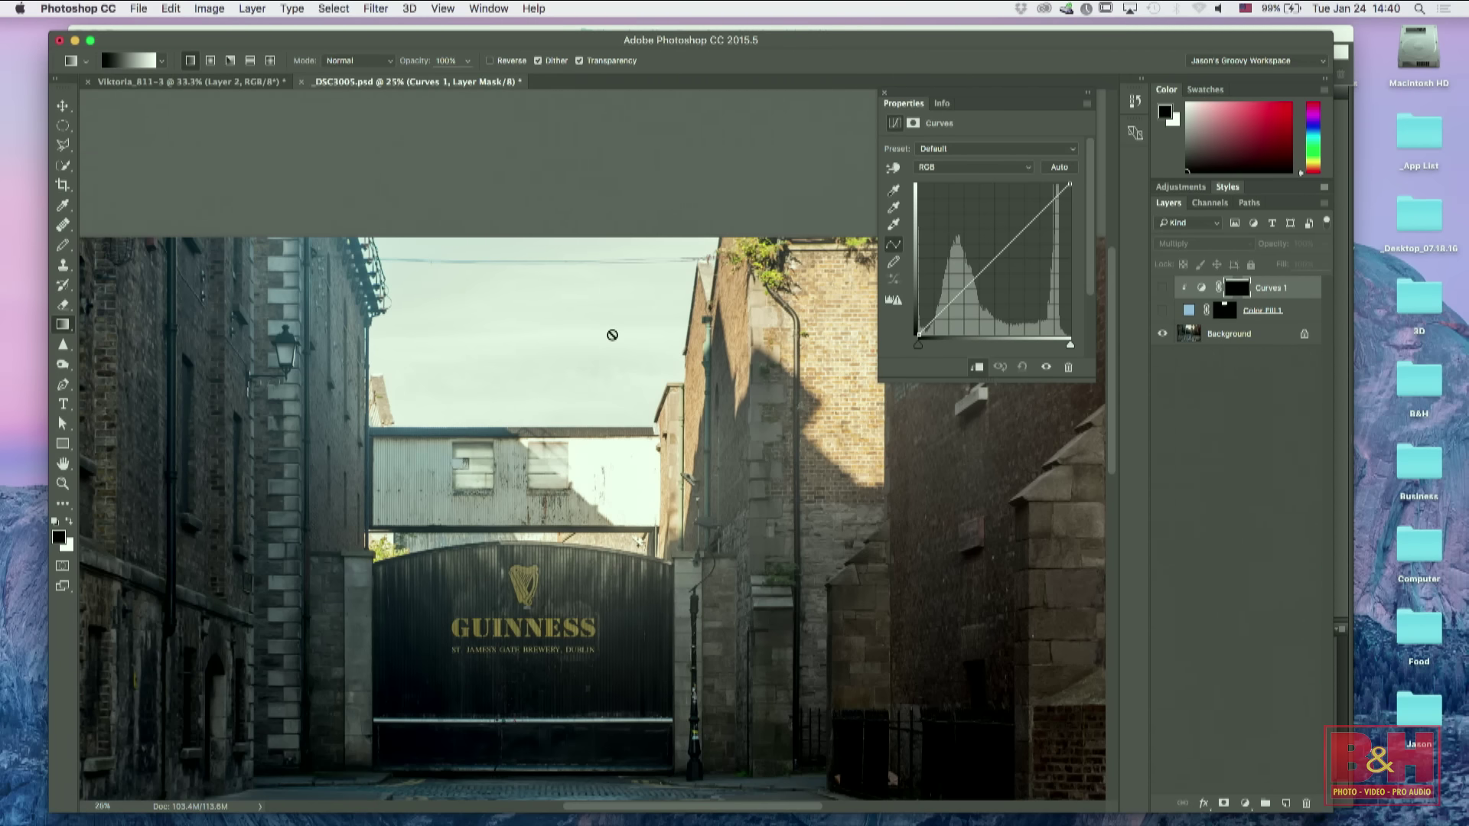
pyautogui.moveTo(1164, 312); pyautogui.dragTo(1163, 291)
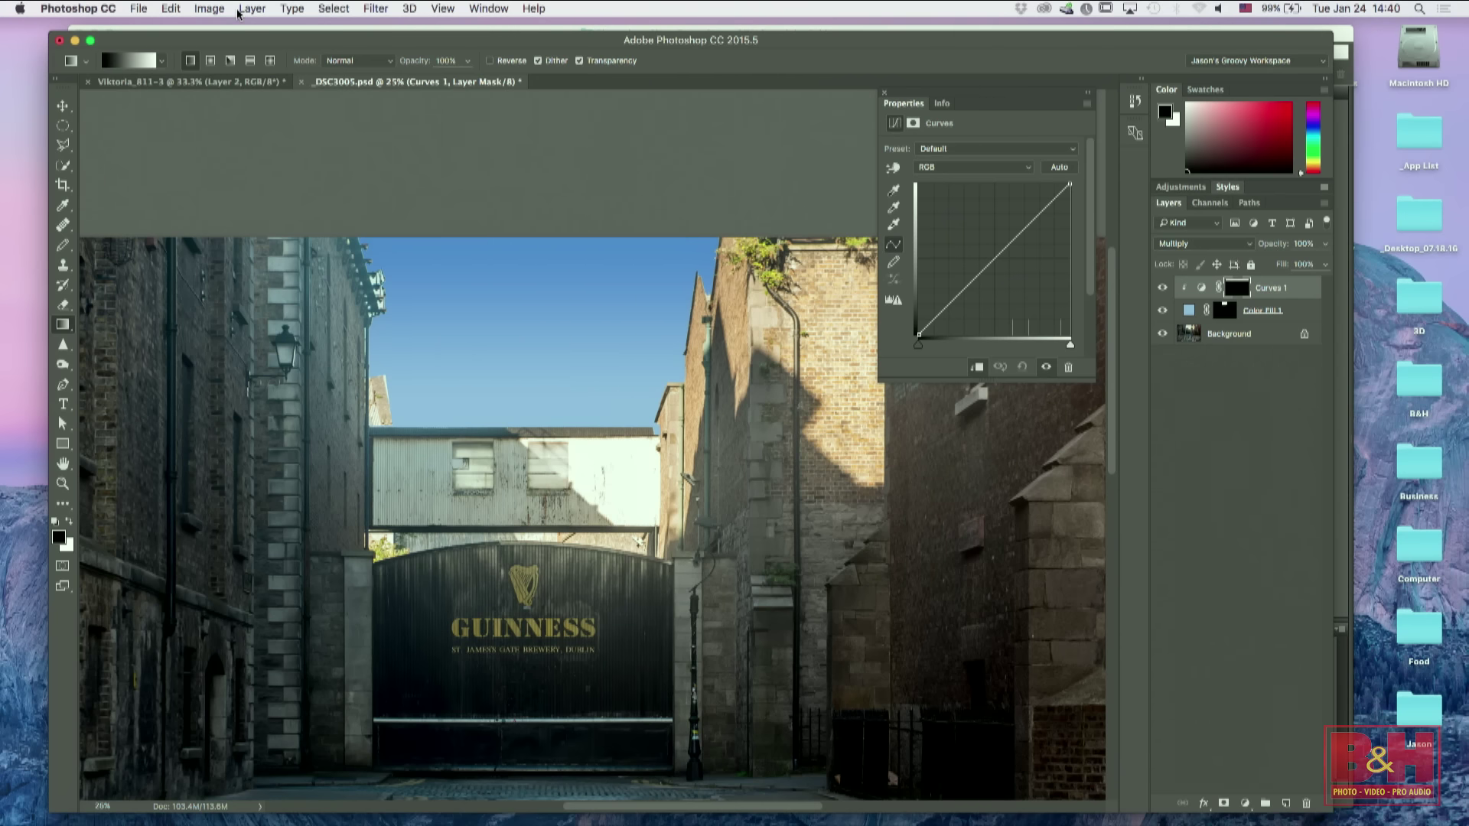
# Step: Create a new U.S. Letter document of 8.5 x 11 inches at 300 pixels/cm and fill its background with black
pyautogui.press('super+n')
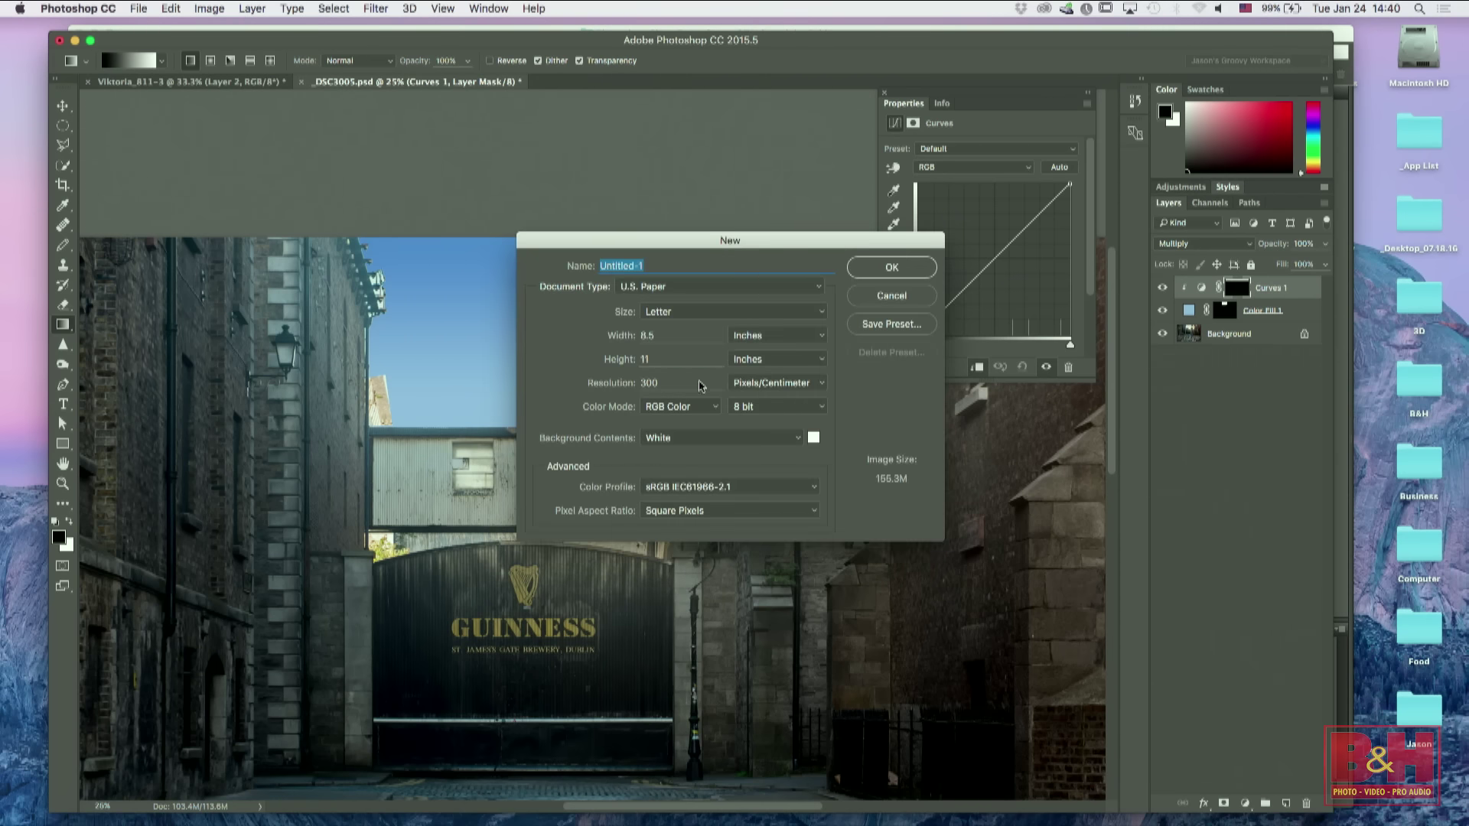
pyautogui.click(892, 267)
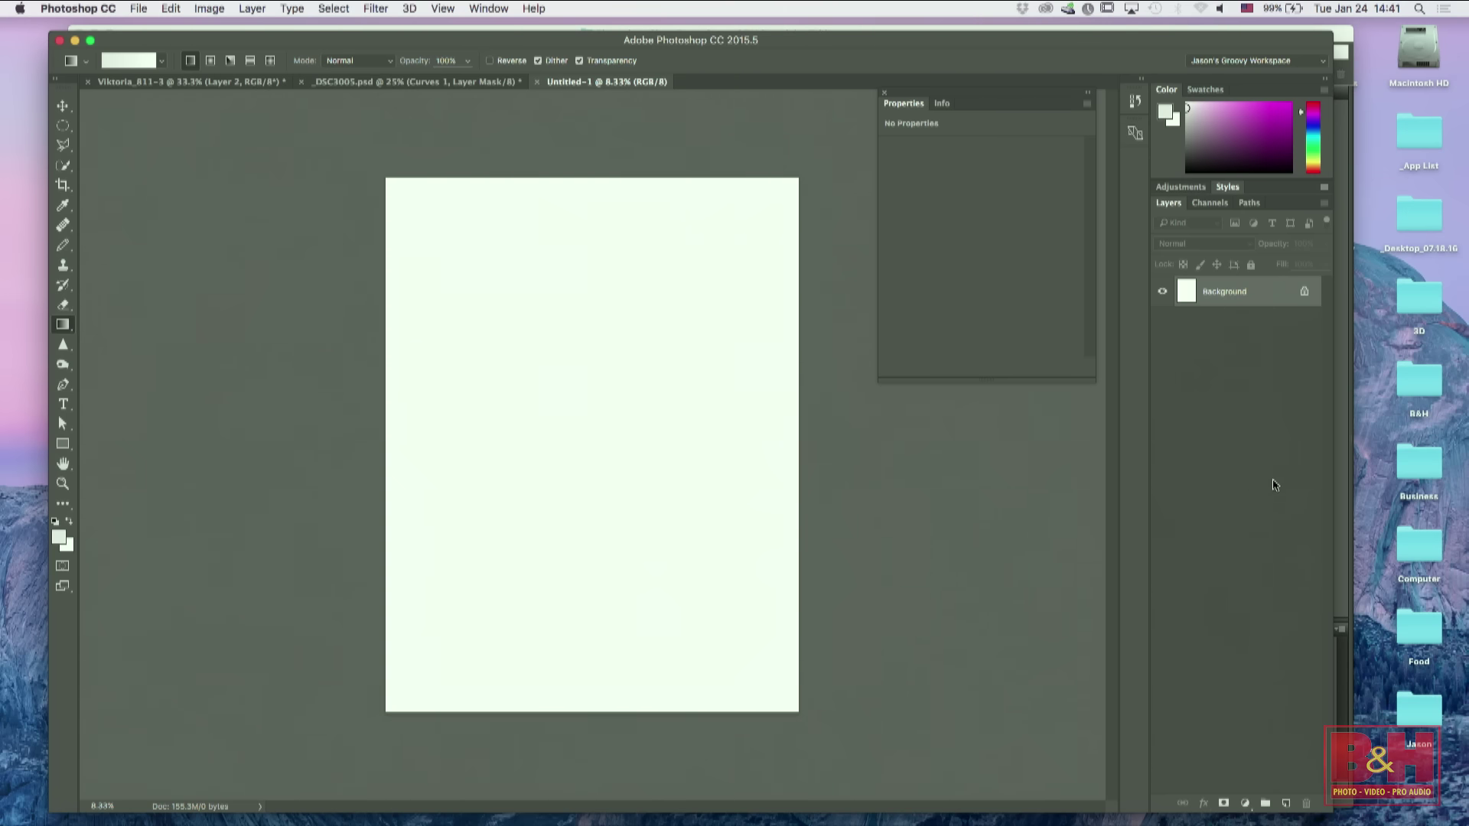
pyautogui.press('d')
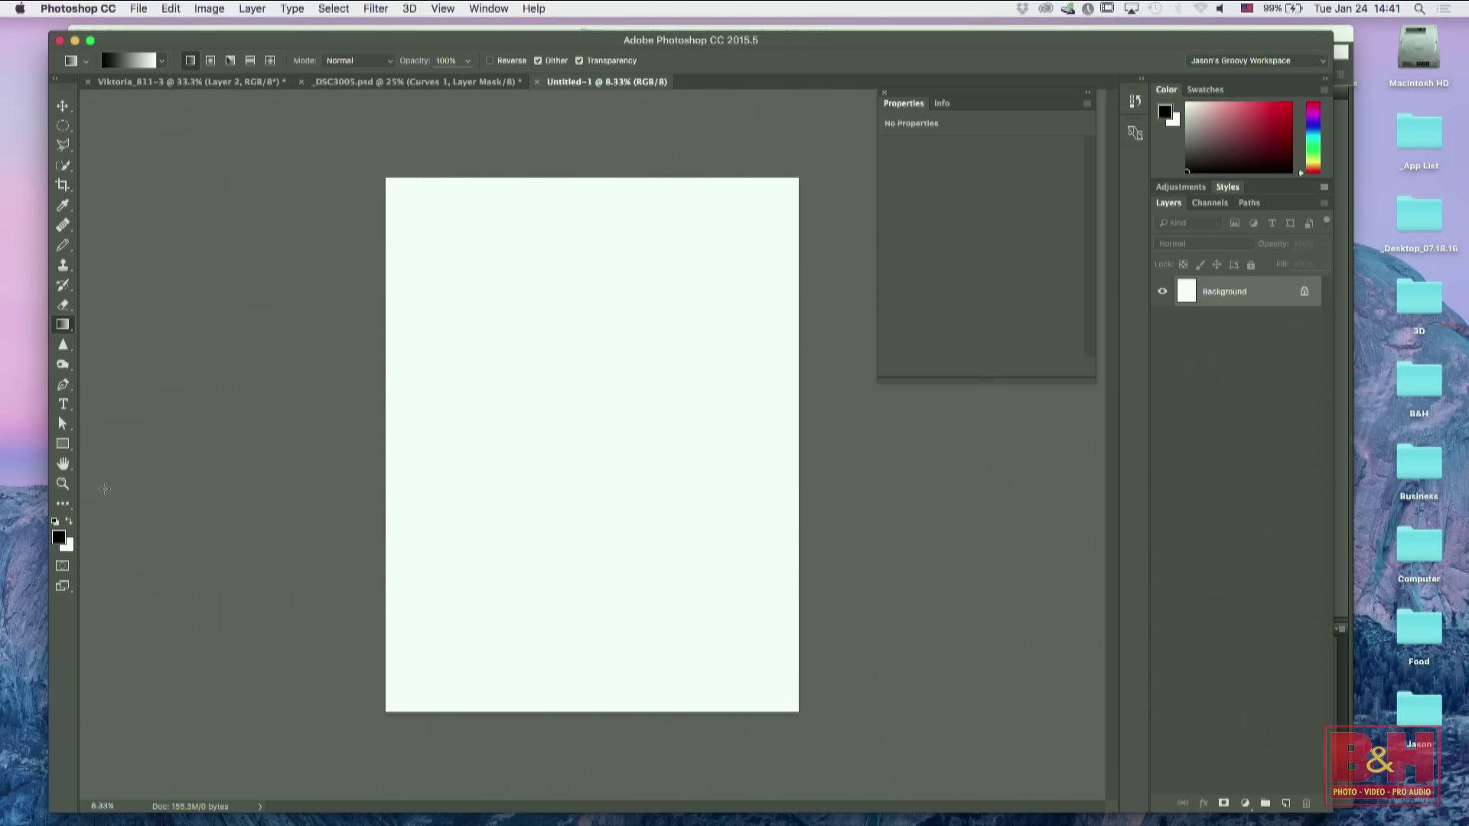
pyautogui.hotkey('alt', 'BackSpace')
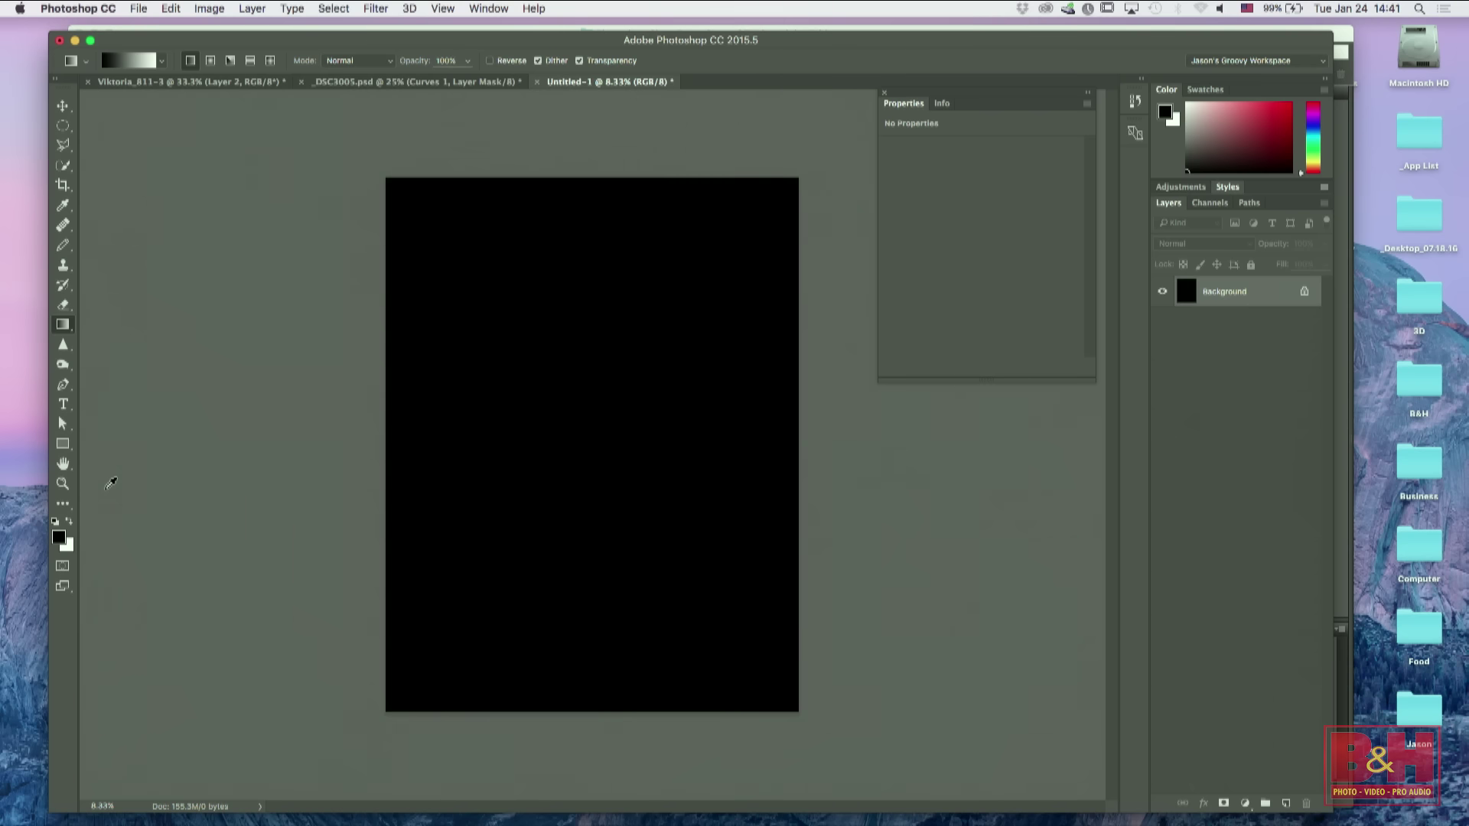
# Step: Add a white-filled layer above the black background and give it a layer mask inverted to black
pyautogui.click(1287, 804)
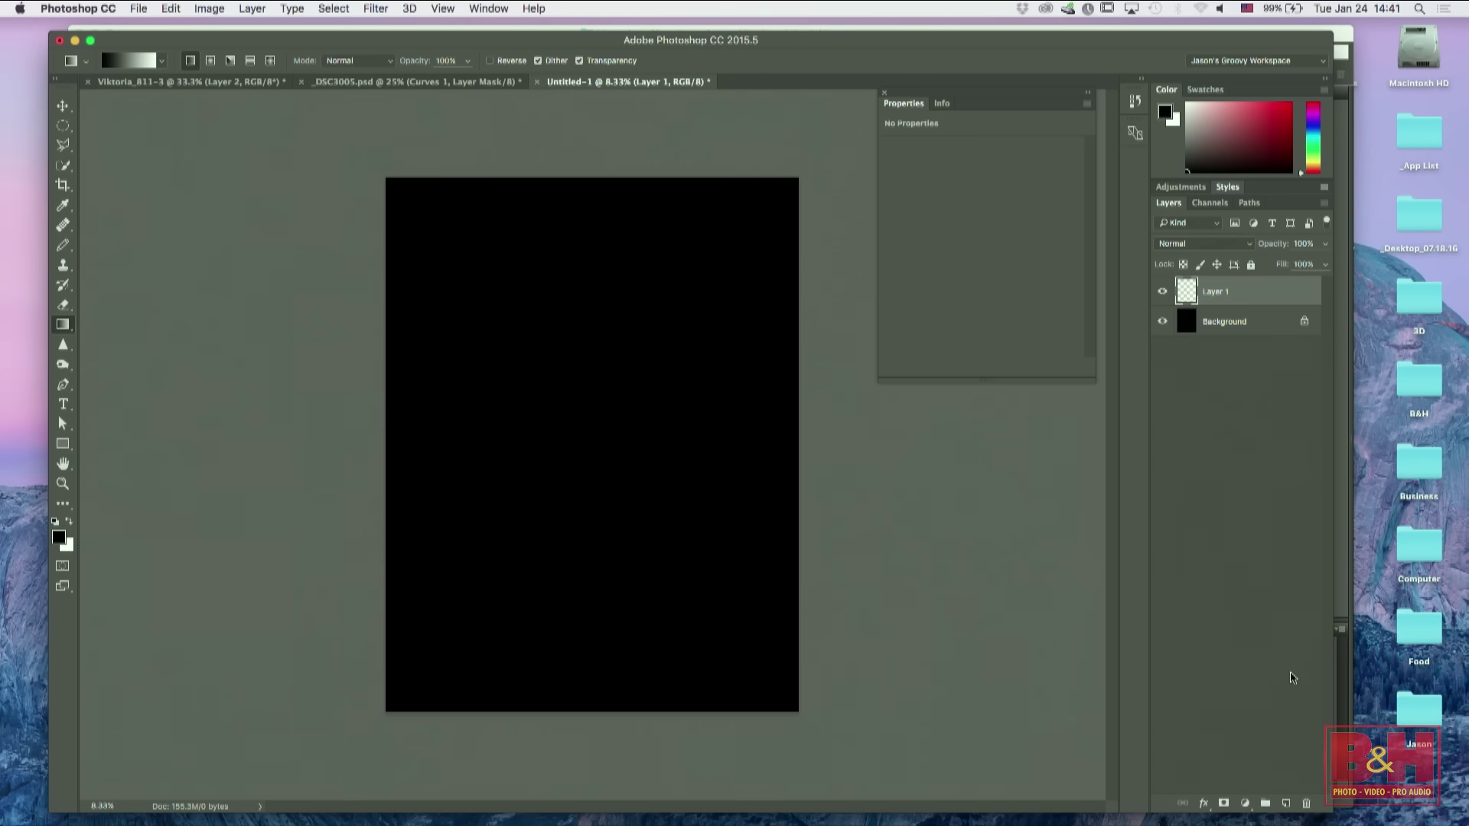
pyautogui.press('super+BackSpace')
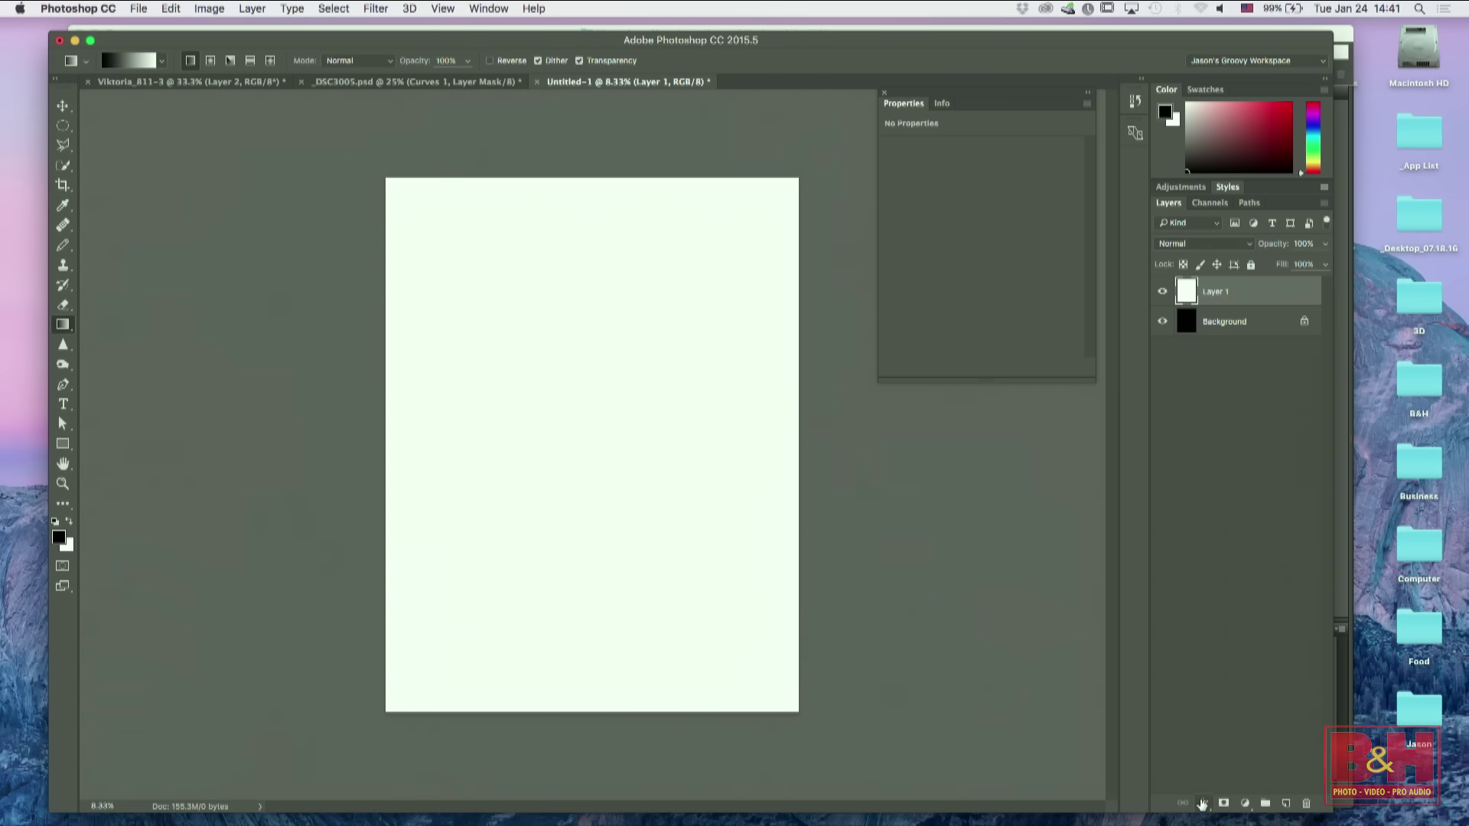
pyautogui.click(1225, 803)
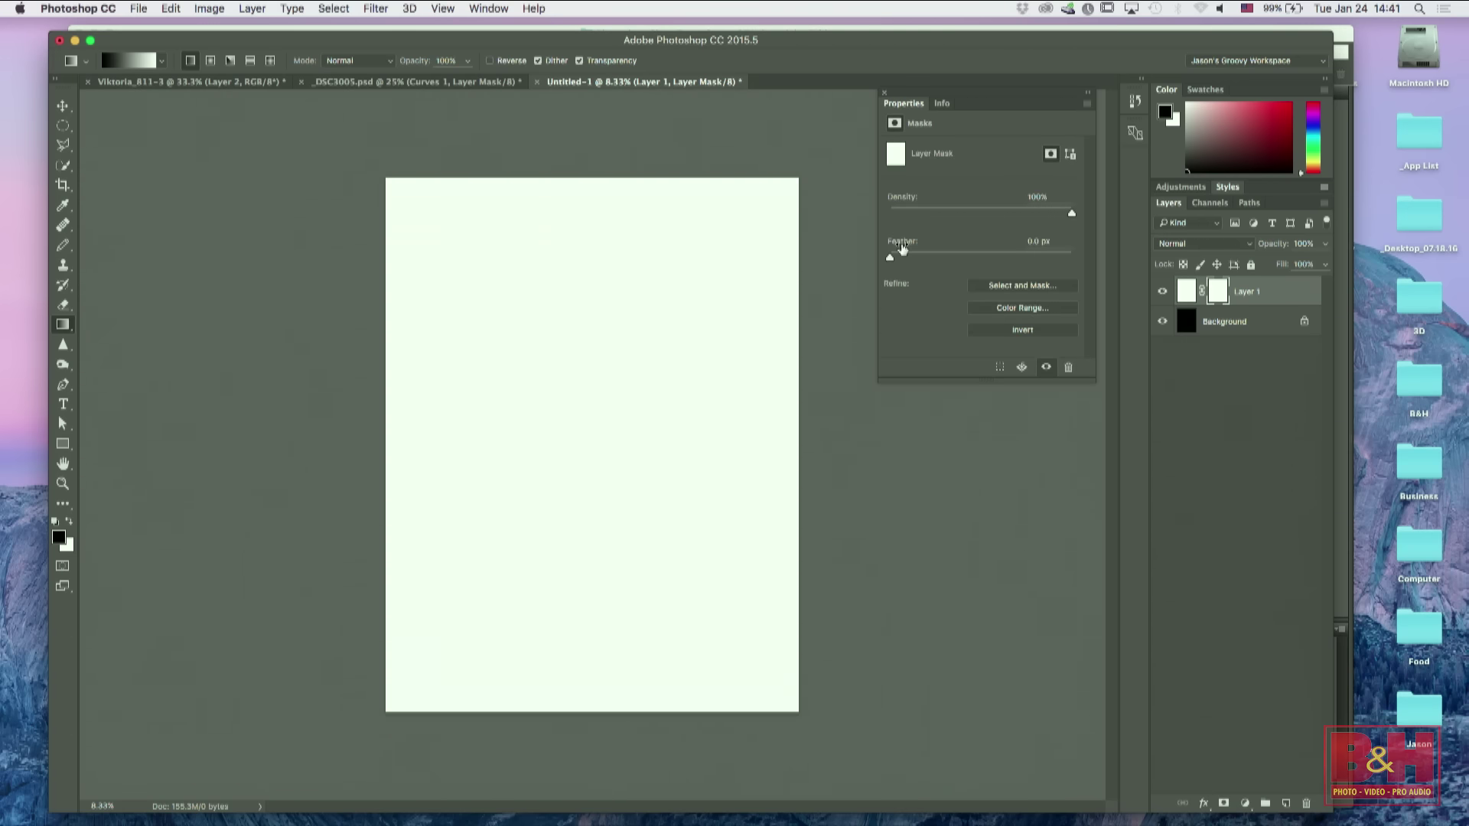
pyautogui.press('super+i')
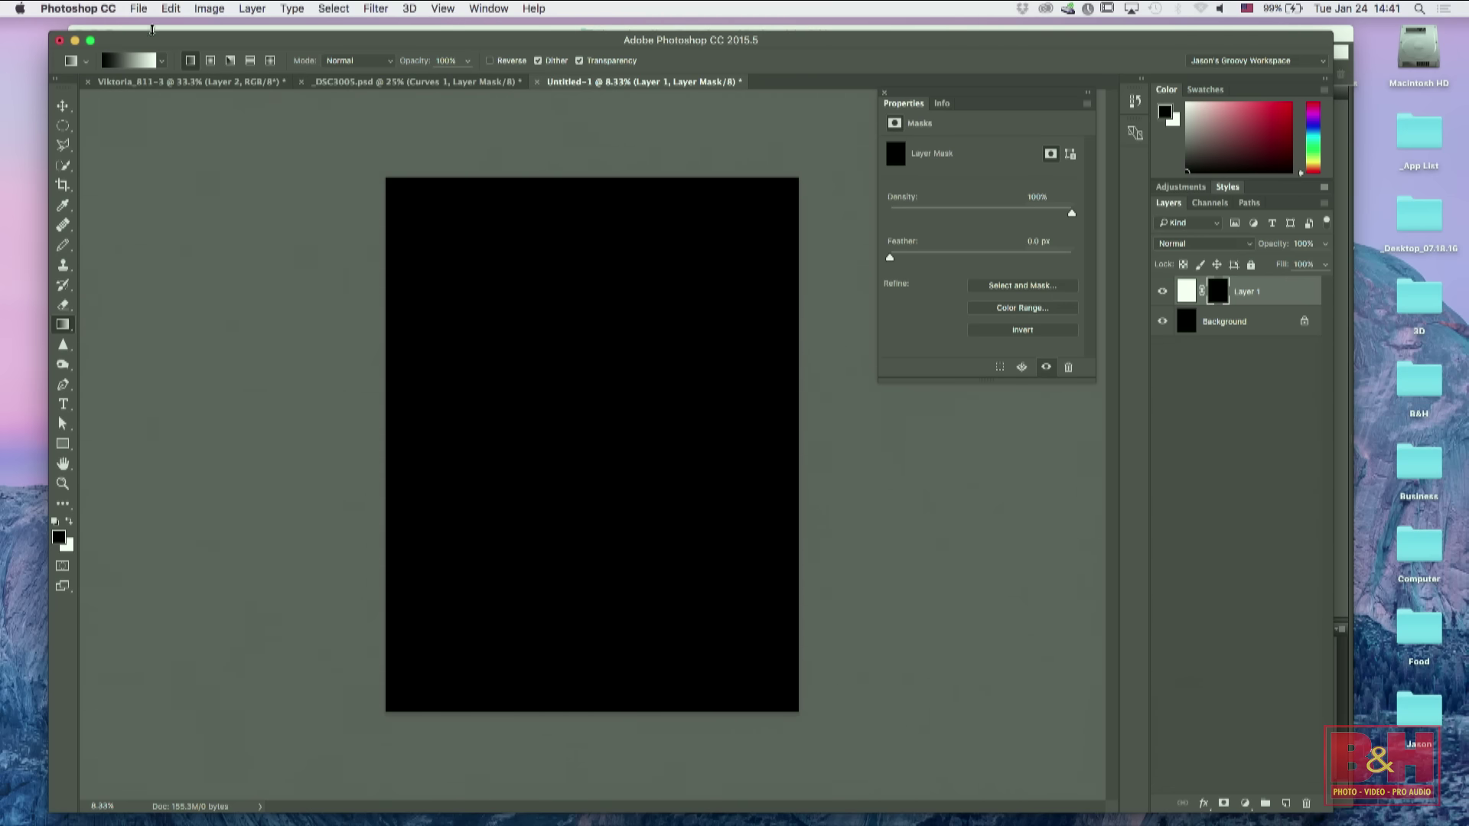
# Step: Set the gradient type to radial and try black-to-white gradients outward from the page centre on the layer mask
pyautogui.click(211, 64)
pyautogui.moveTo(594, 427); pyautogui.dragTo(714, 329)
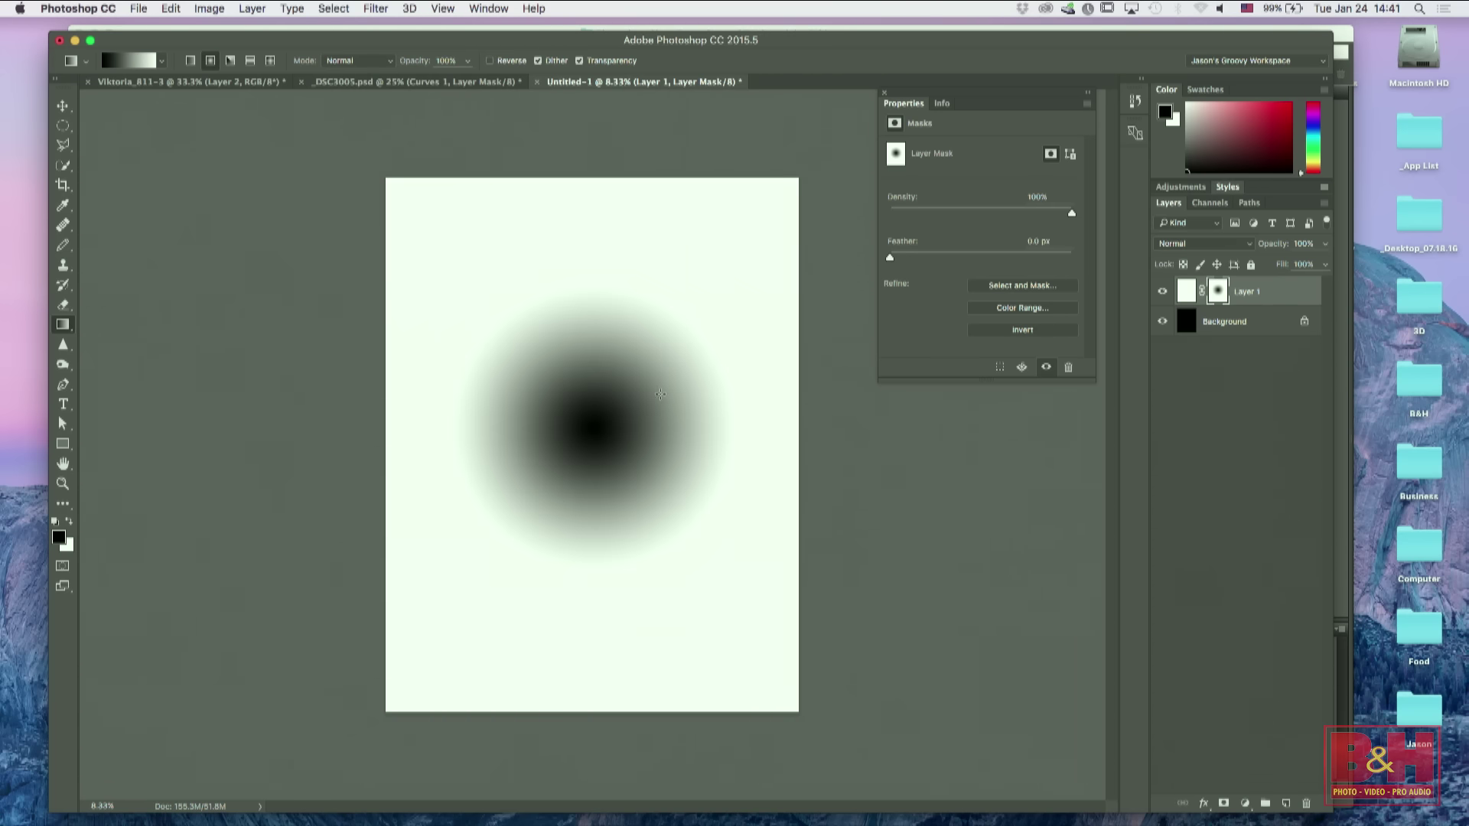
pyautogui.press('super+z')
pyautogui.moveTo(698, 298)
pyautogui.mouseDown()
pyautogui.moveTo(559, 464)
pyautogui.moveTo(544, 452)
pyautogui.mouseUp()
pyautogui.moveTo(606, 362); pyautogui.dragTo(673, 382)
pyautogui.moveTo(592, 451); pyautogui.dragTo(706, 304)
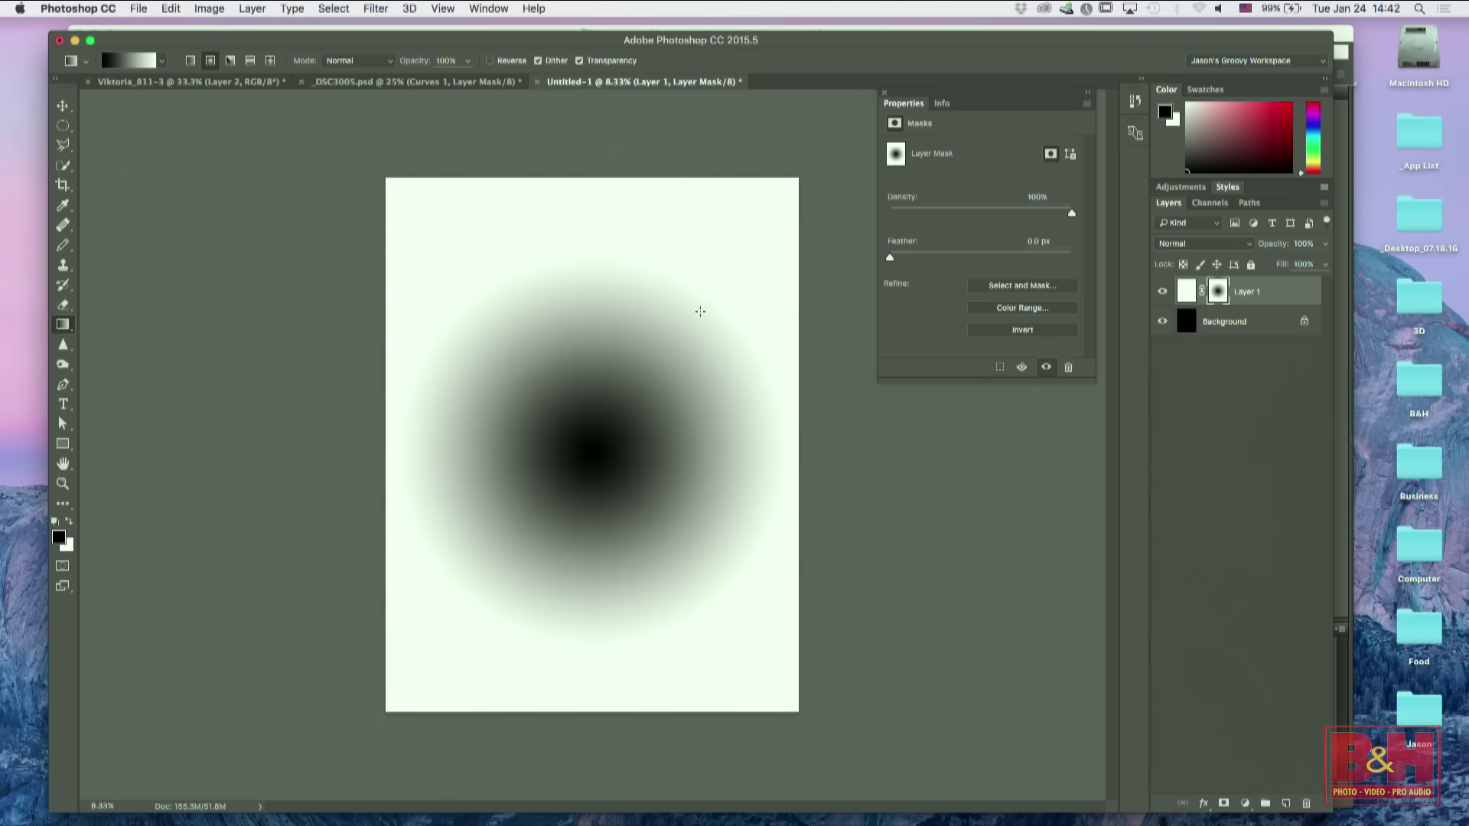
# Step: Reverse the gradient colours and draw radial gradients on the mask, finishing with a white glow centred slightly above the page's middle
pyautogui.click(490, 60)
pyautogui.moveTo(576, 447); pyautogui.dragTo(720, 289)
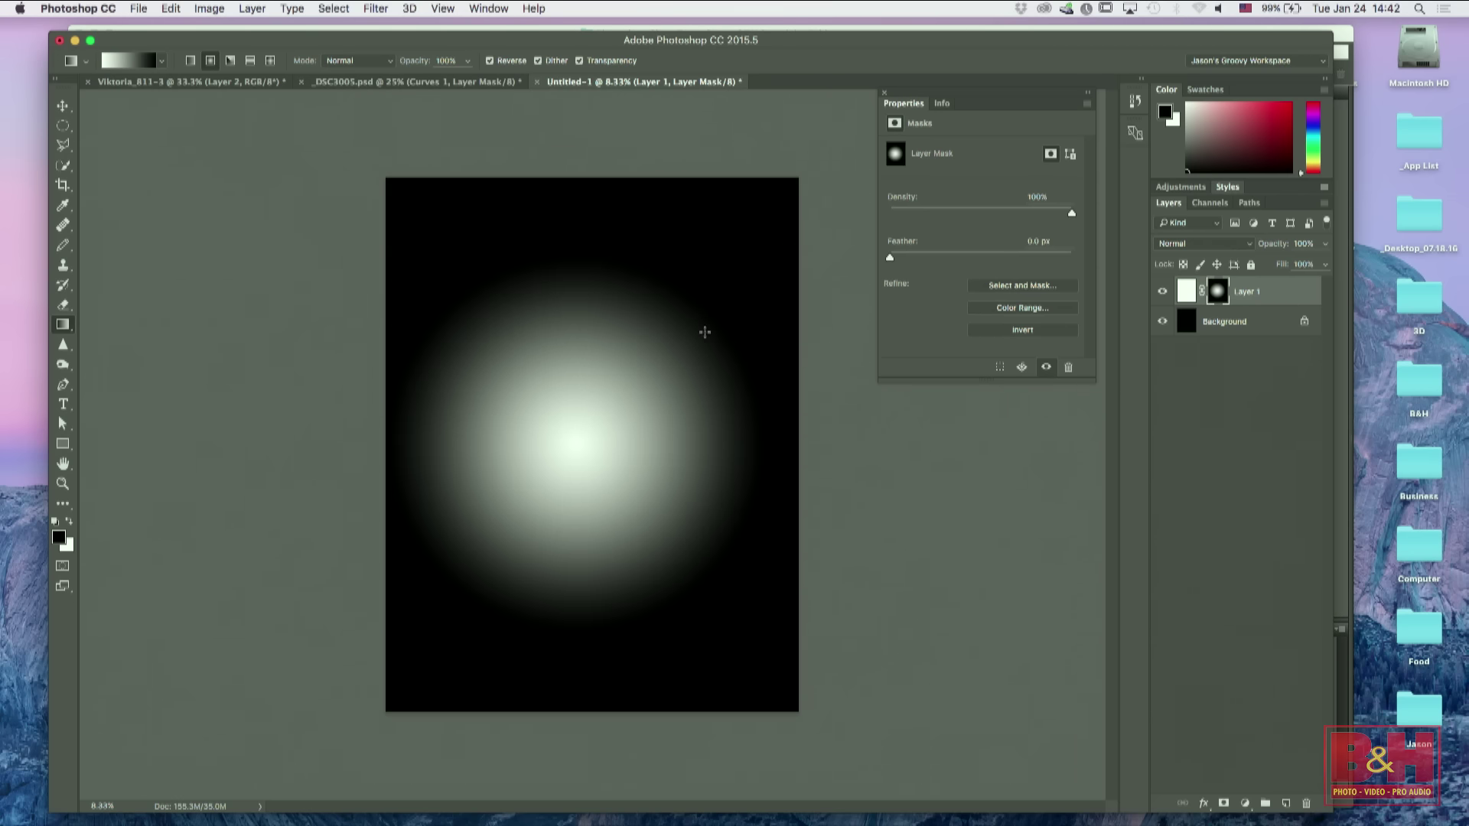
pyautogui.moveTo(574, 437); pyautogui.dragTo(713, 312)
pyautogui.moveTo(614, 408); pyautogui.dragTo(713, 309)
pyautogui.moveTo(574, 413); pyautogui.dragTo(708, 274)
pyautogui.moveTo(617, 393); pyautogui.dragTo(715, 289)
pyautogui.moveTo(598, 409); pyautogui.dragTo(725, 275)
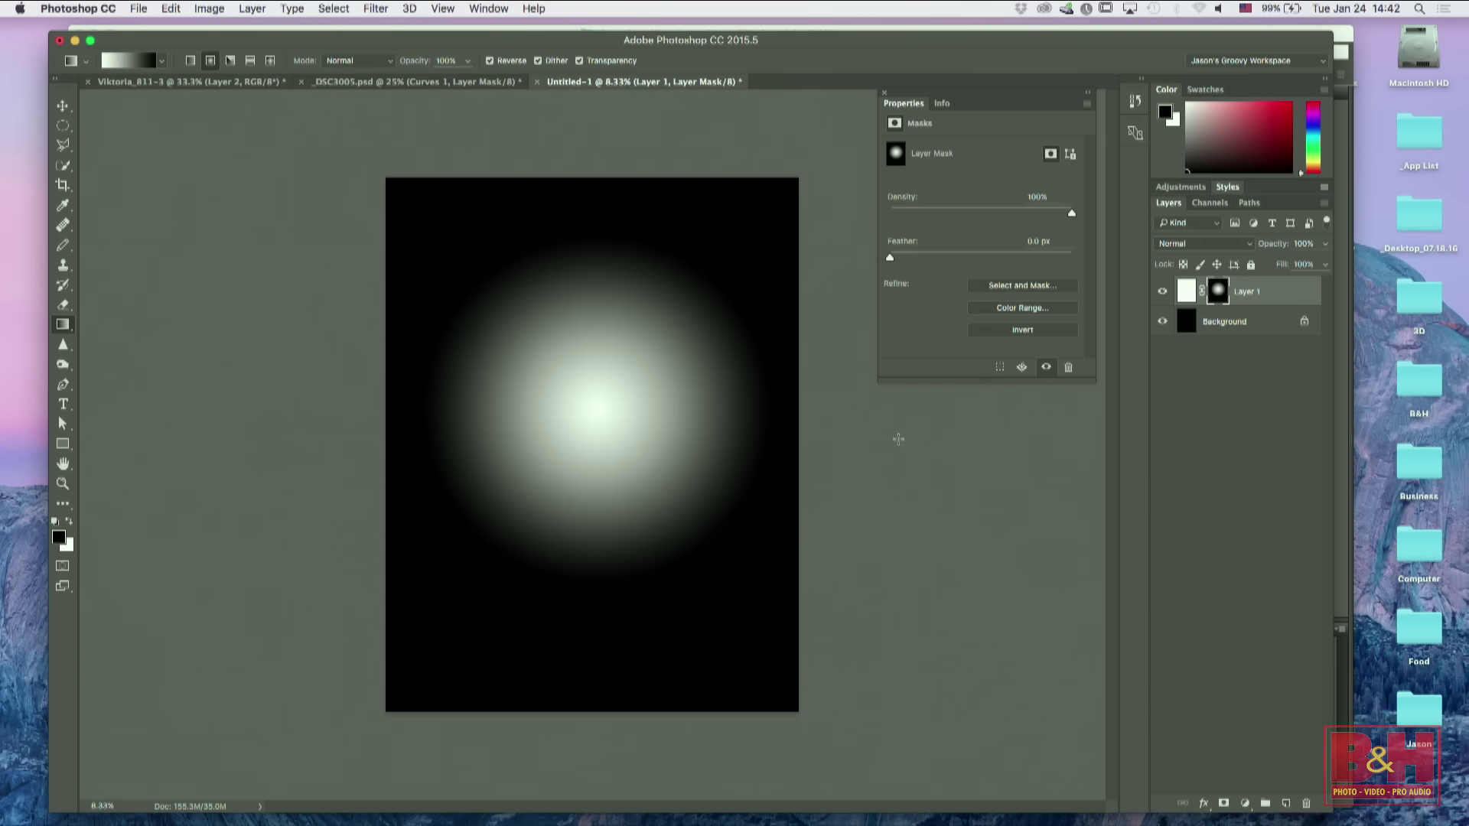
# Step: Save the current foreground-to-background gradient as a new preset named Test
pyautogui.click(163, 61)
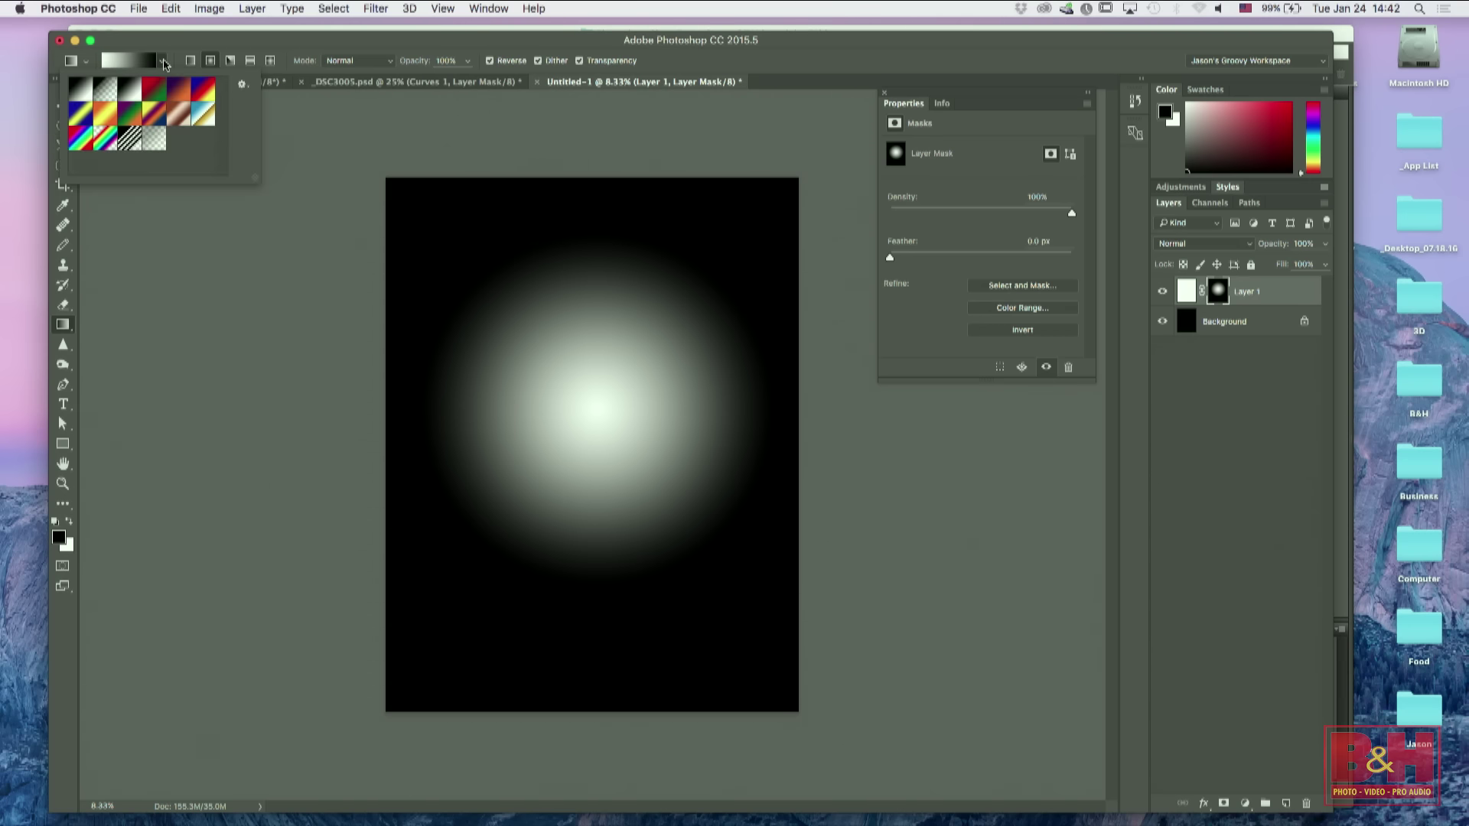
pyautogui.click(242, 85)
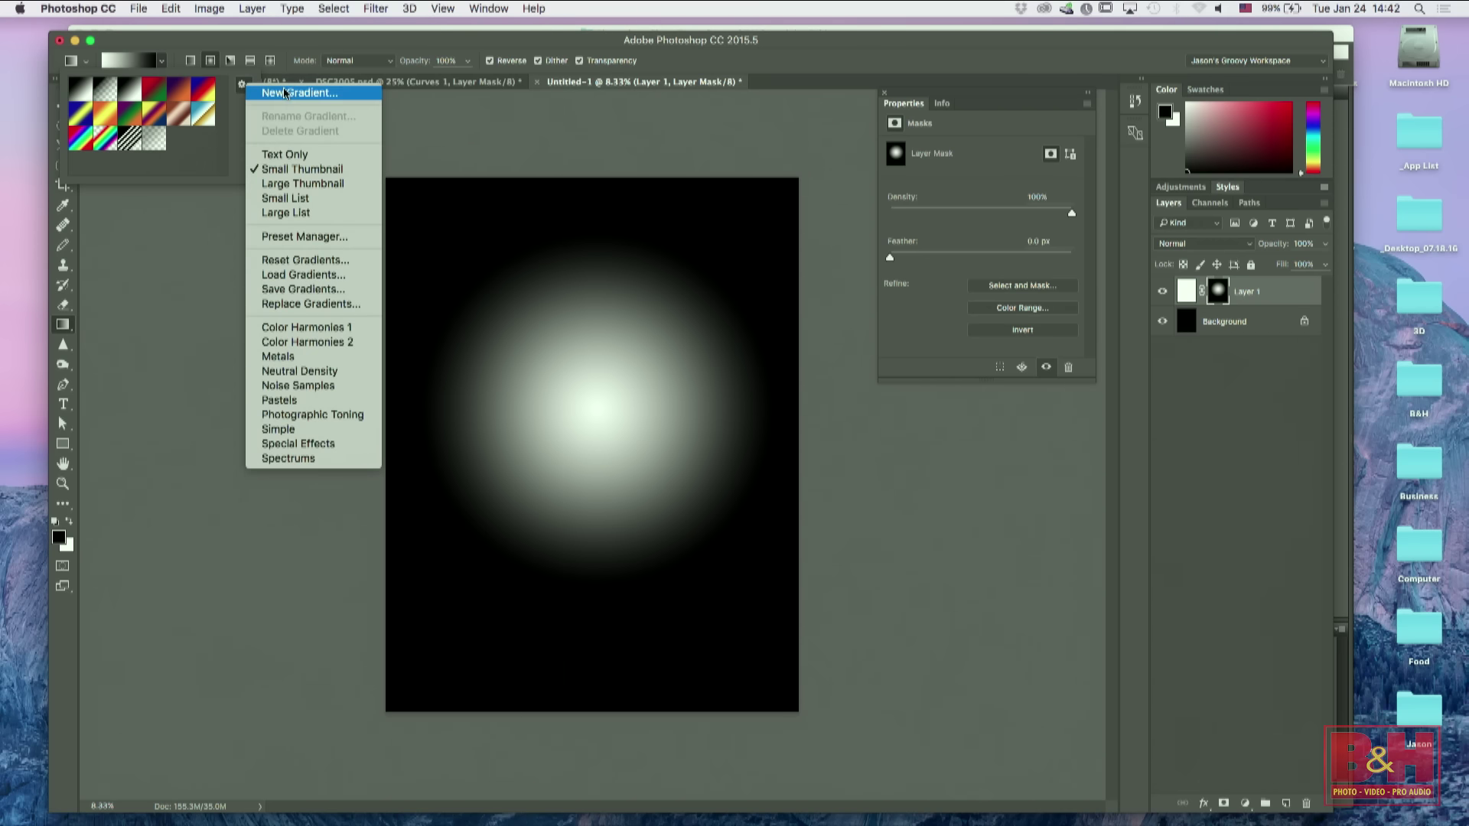
pyautogui.click(562, 143)
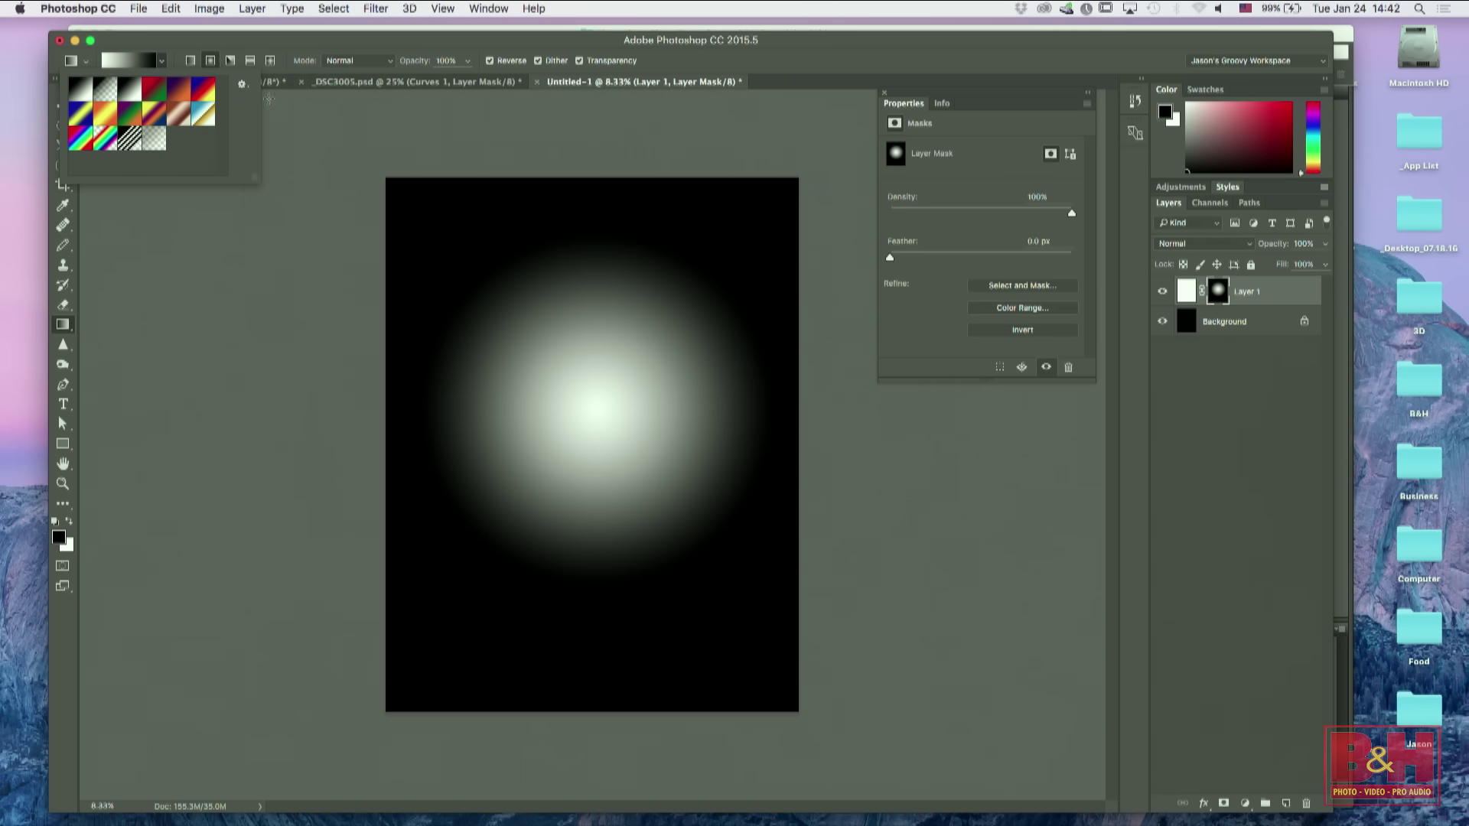
pyautogui.click(242, 84)
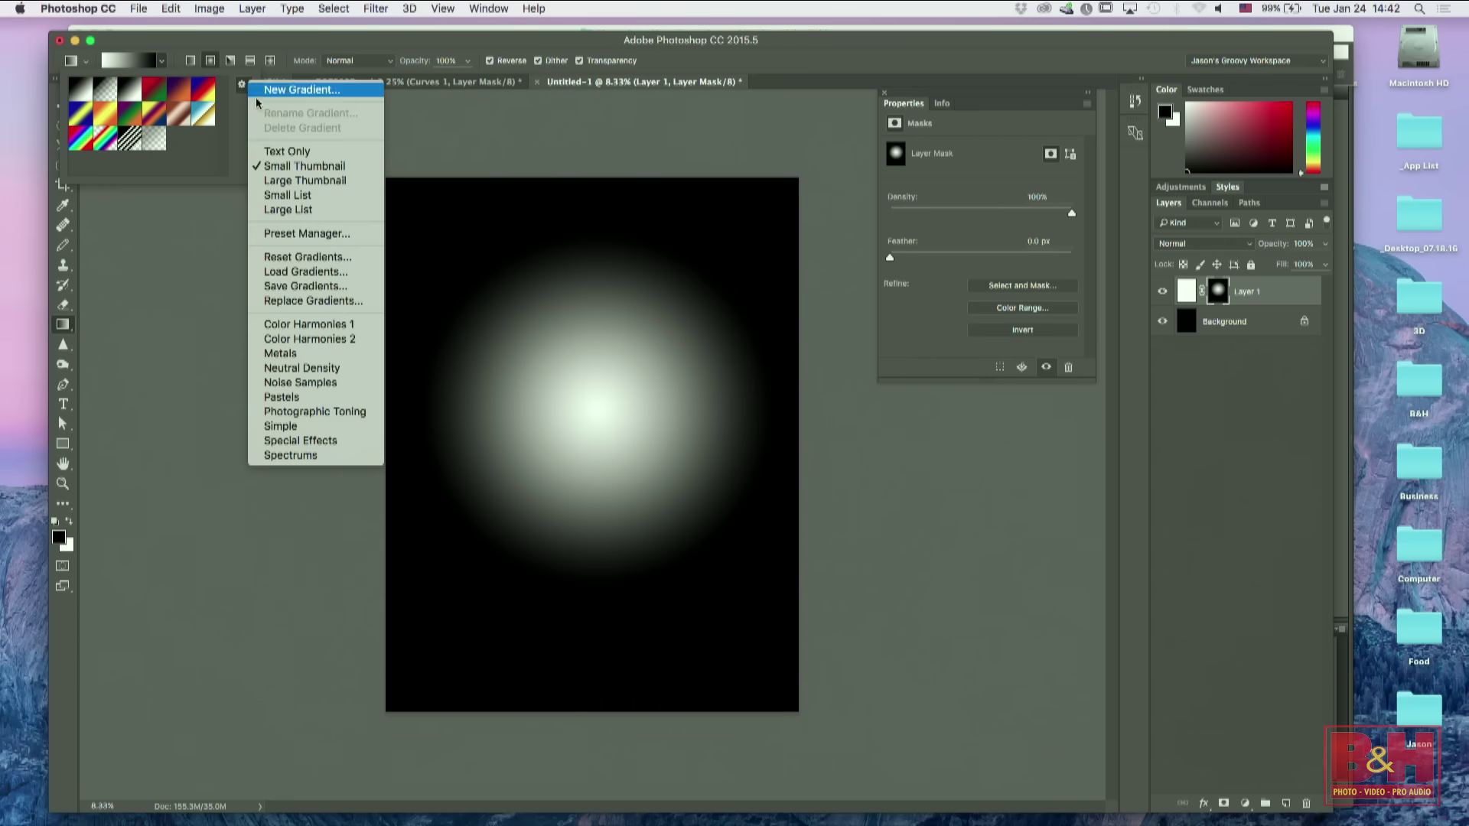
pyautogui.click(300, 91)
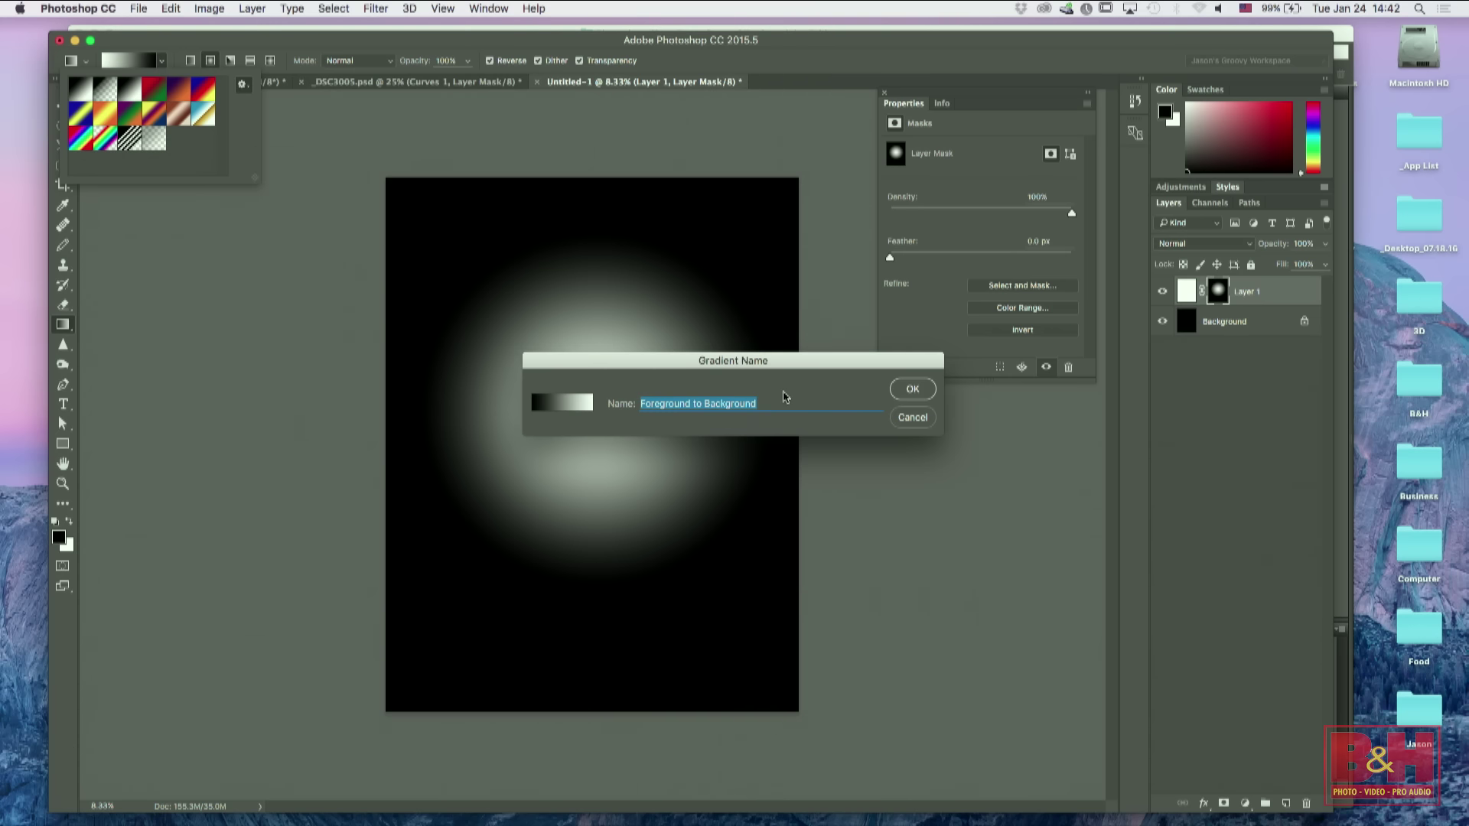
pyautogui.write('Test')
pyautogui.press('Return')
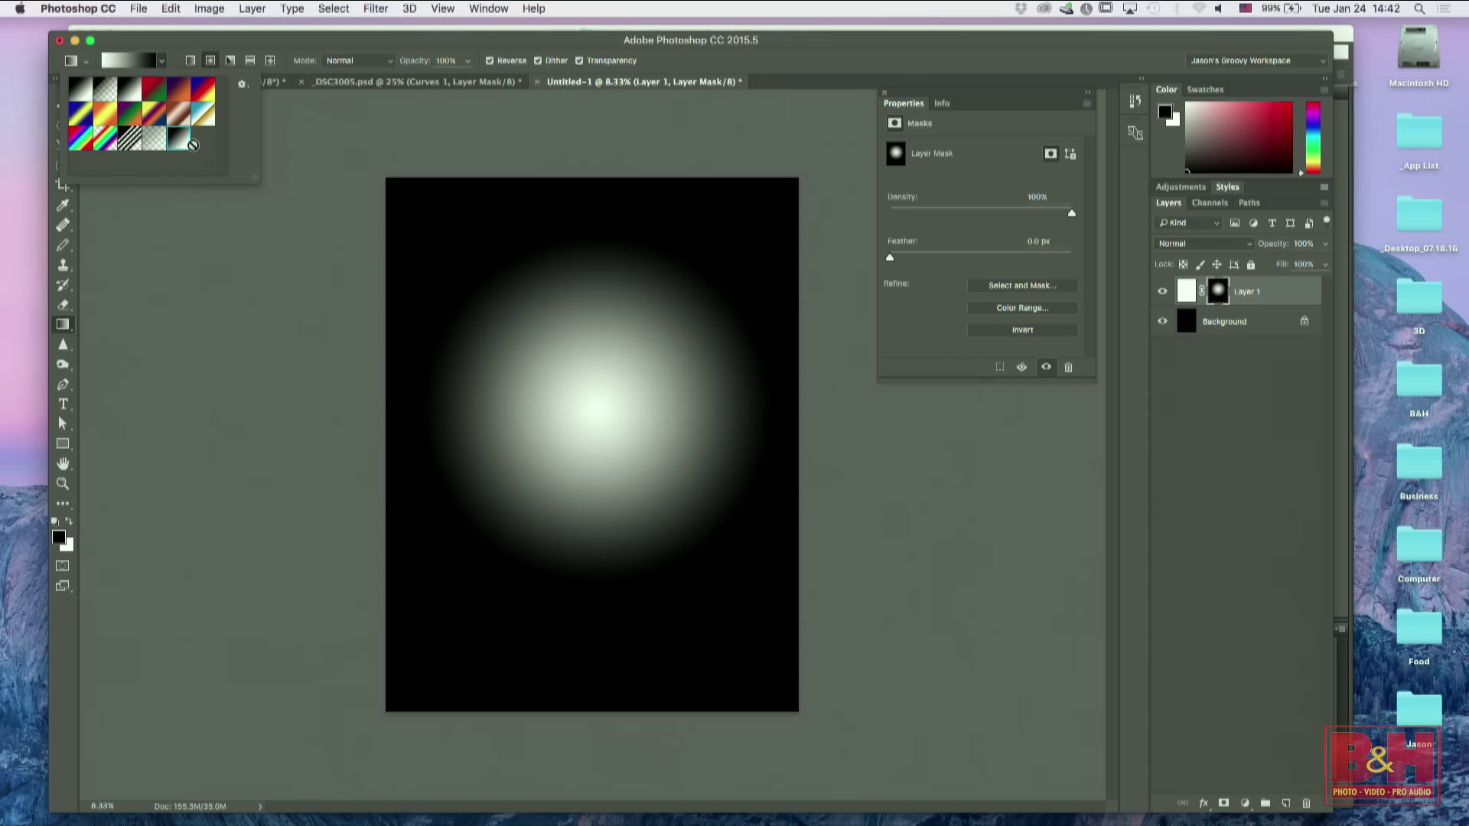
pyautogui.click(161, 60)
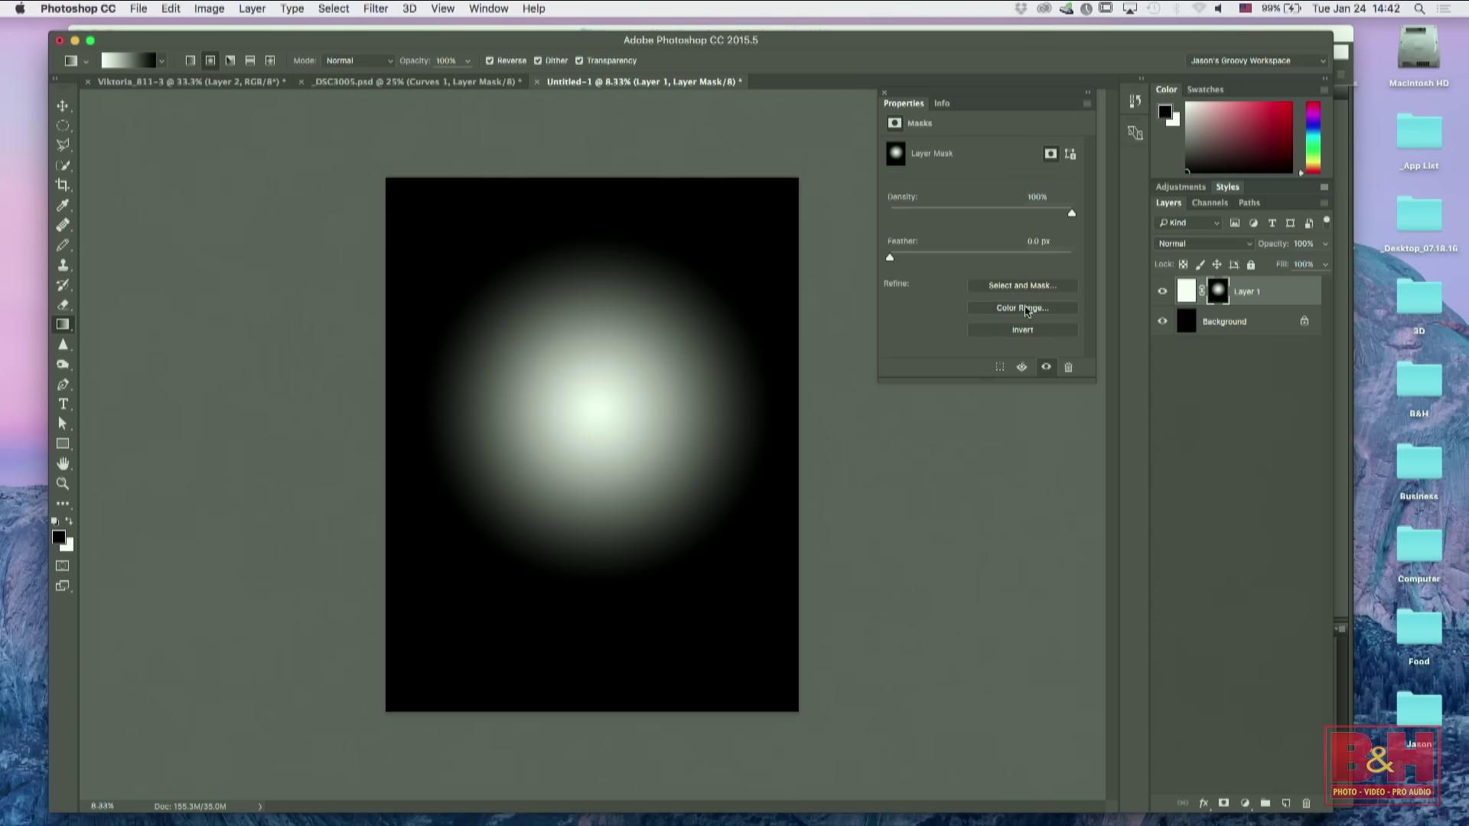
pyautogui.doubleClick(1220, 296)
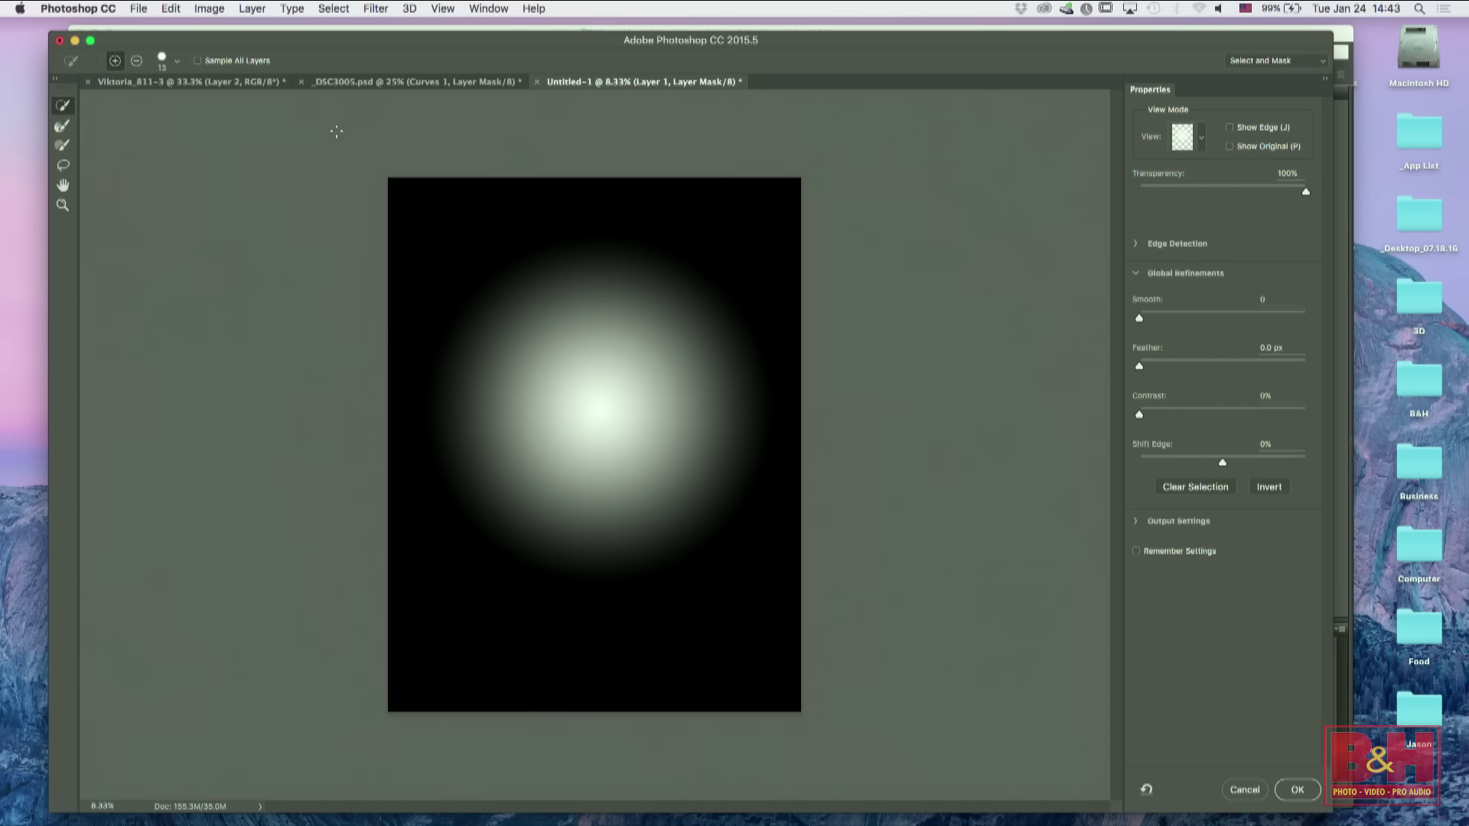
pyautogui.press('Escape')
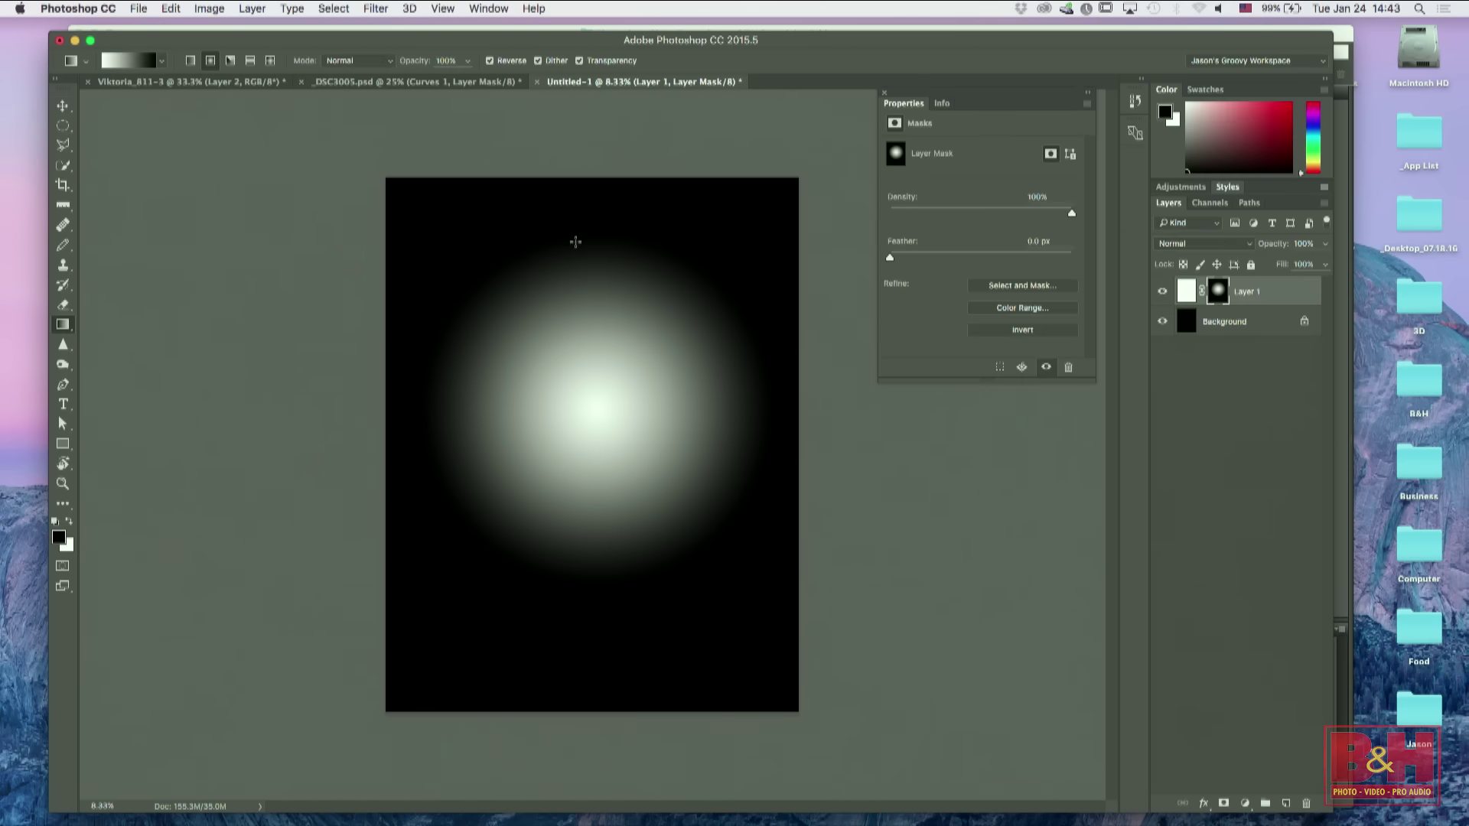
# Step: Open the Gradient Editor and choose the Test preset, keeping its name
pyautogui.click(133, 63)
pyautogui.moveTo(750, 211); pyautogui.dragTo(723, 199)
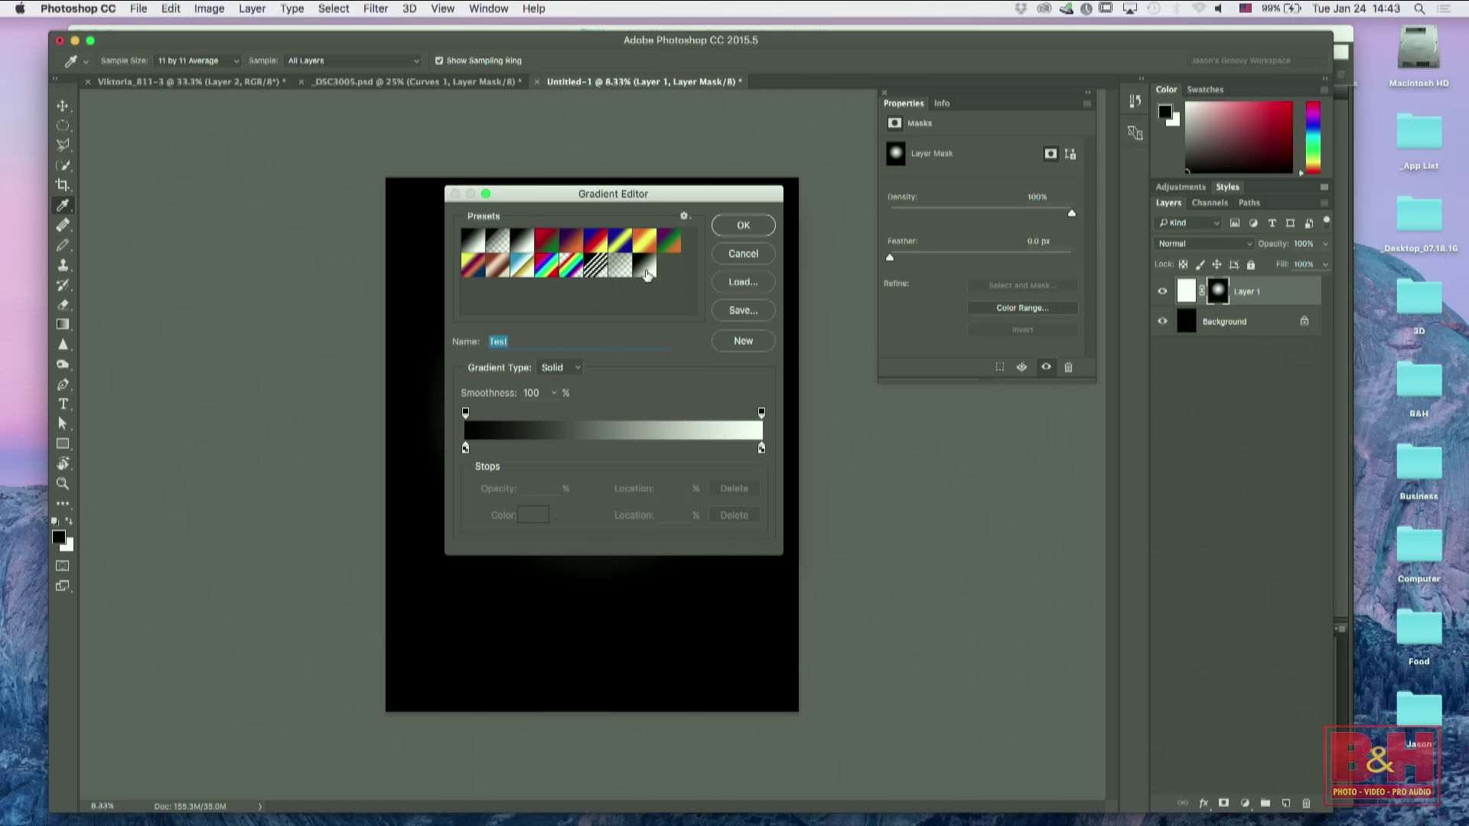
pyautogui.click(647, 273)
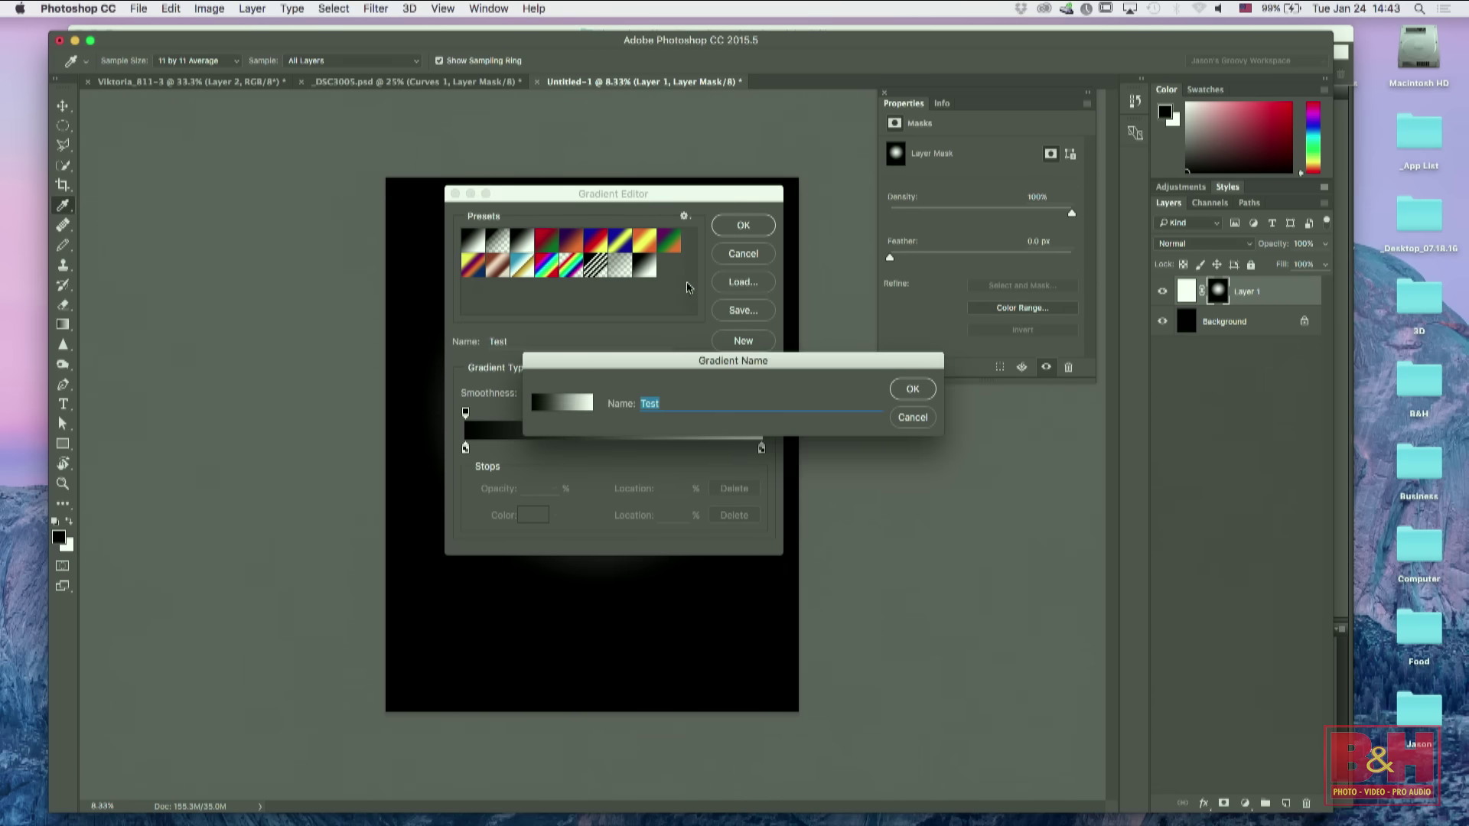
pyautogui.click(907, 417)
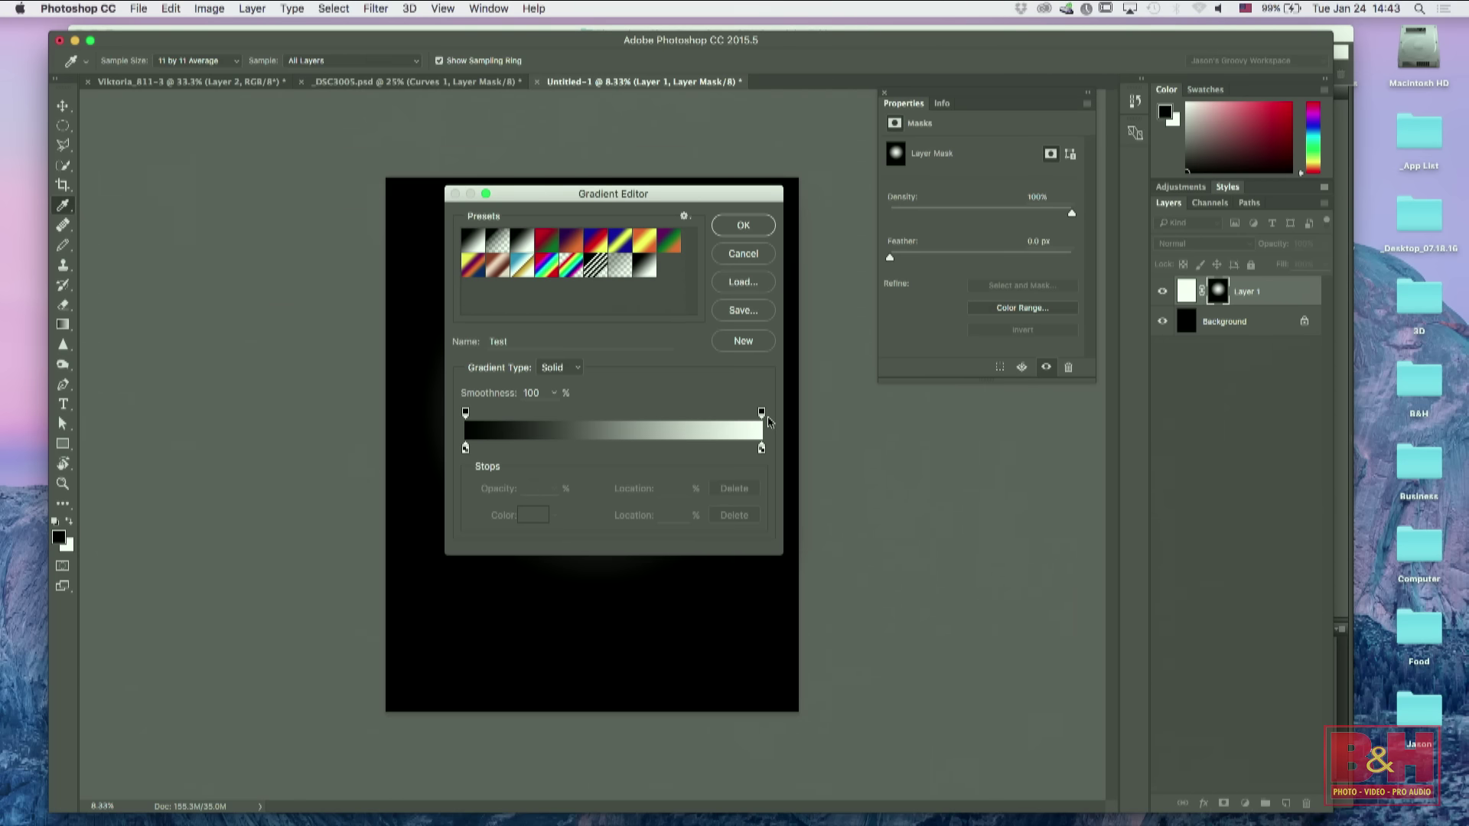
# Step: Set the gradient's white end colour stop to black (#000000) at location 99%
pyautogui.click(761, 413)
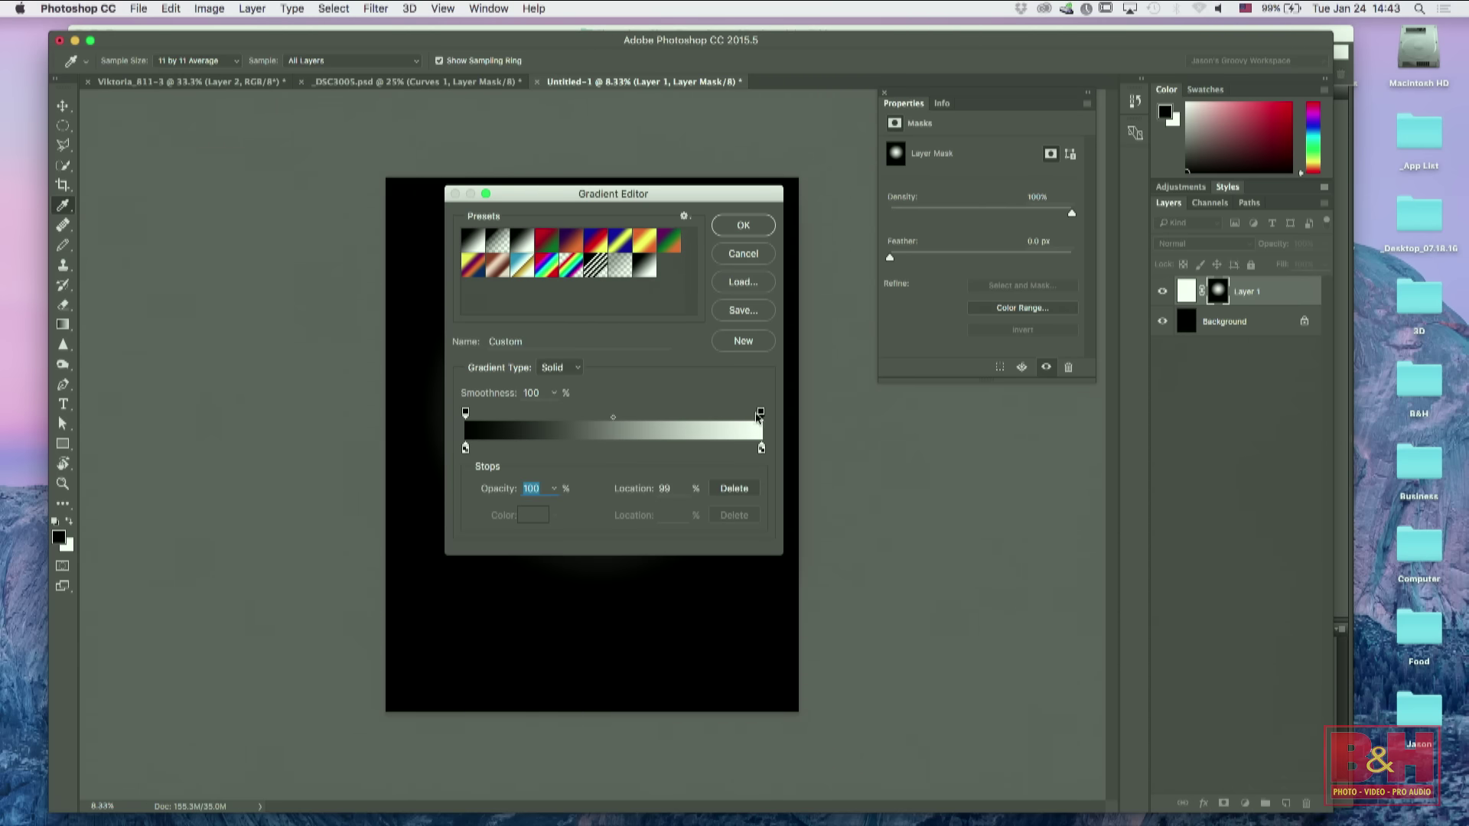
pyautogui.moveTo(760, 419); pyautogui.dragTo(769, 417)
pyautogui.click(761, 450)
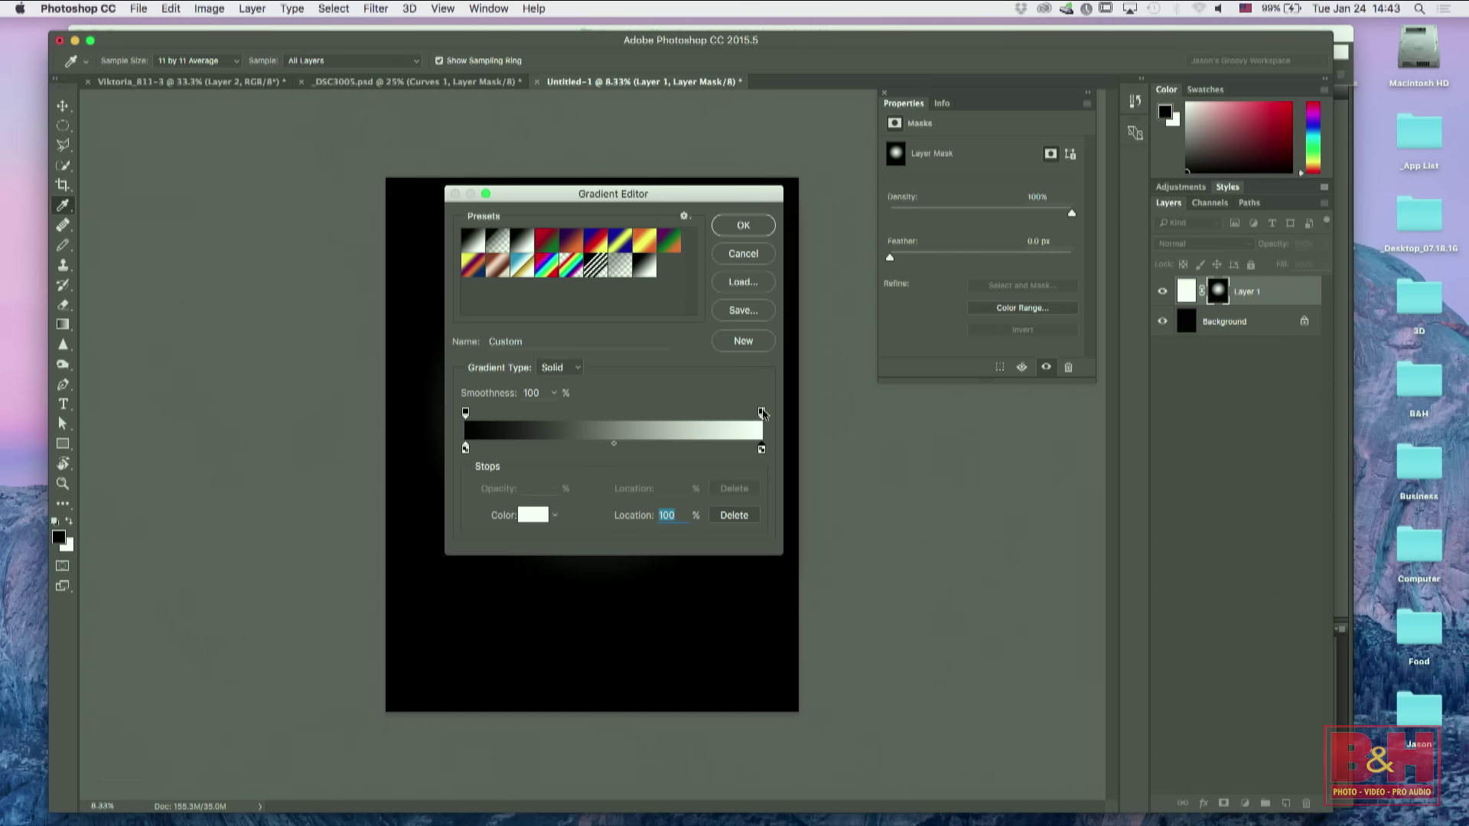
pyautogui.click(762, 414)
pyautogui.click(762, 450)
pyautogui.click(534, 516)
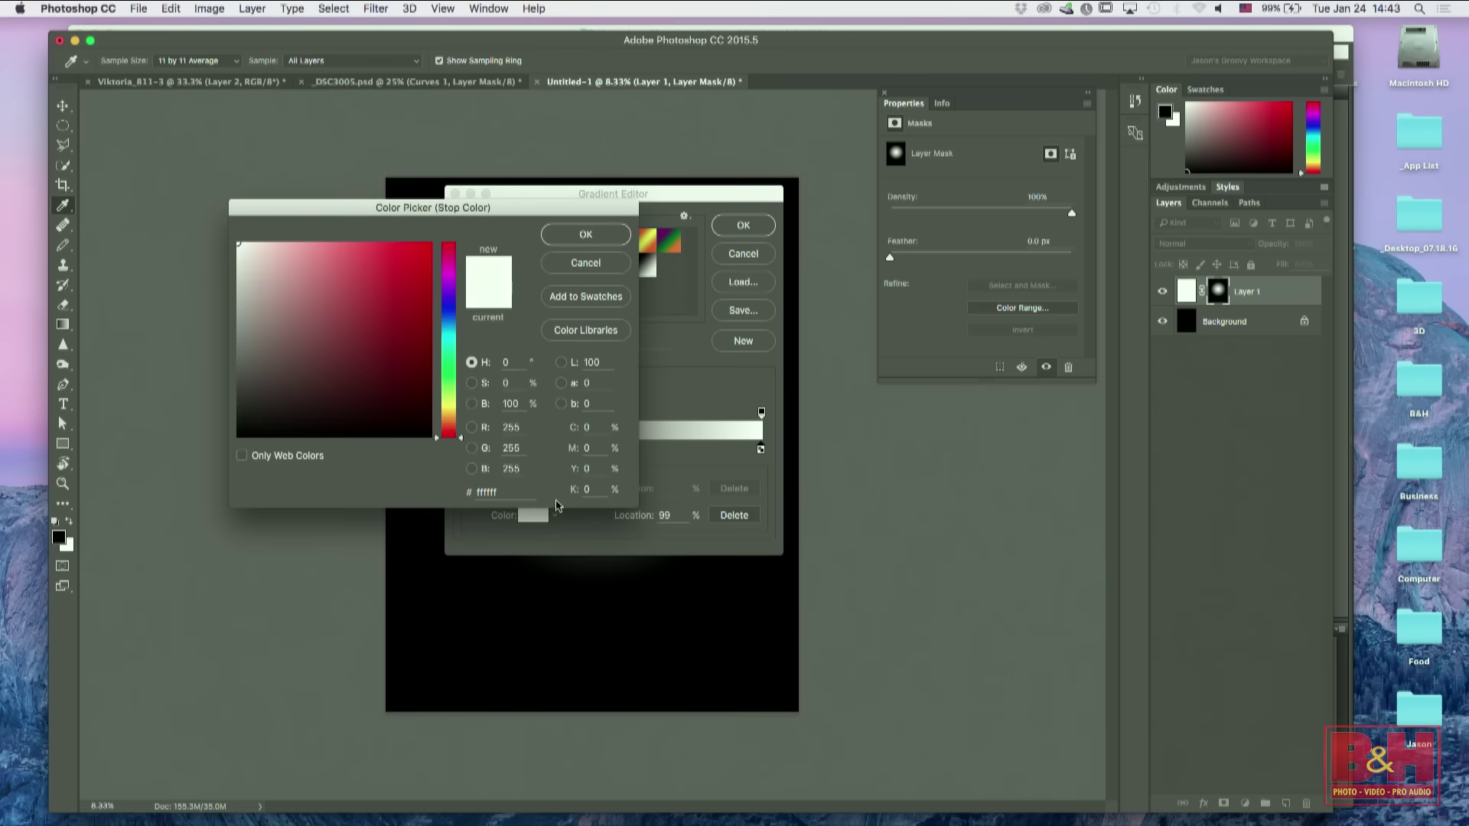
pyautogui.moveTo(332, 377); pyautogui.dragTo(168, 473)
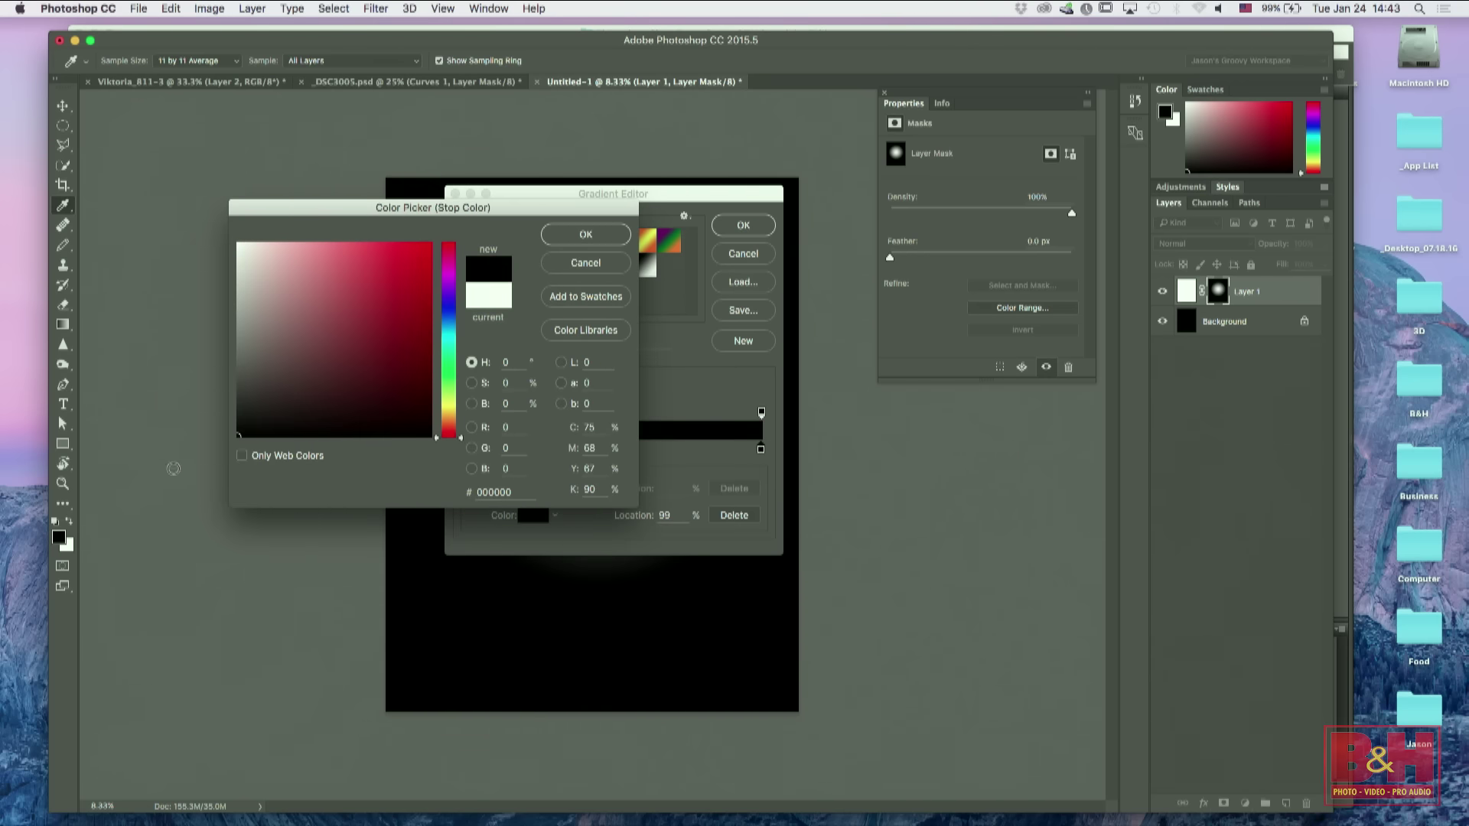
pyautogui.click(554, 243)
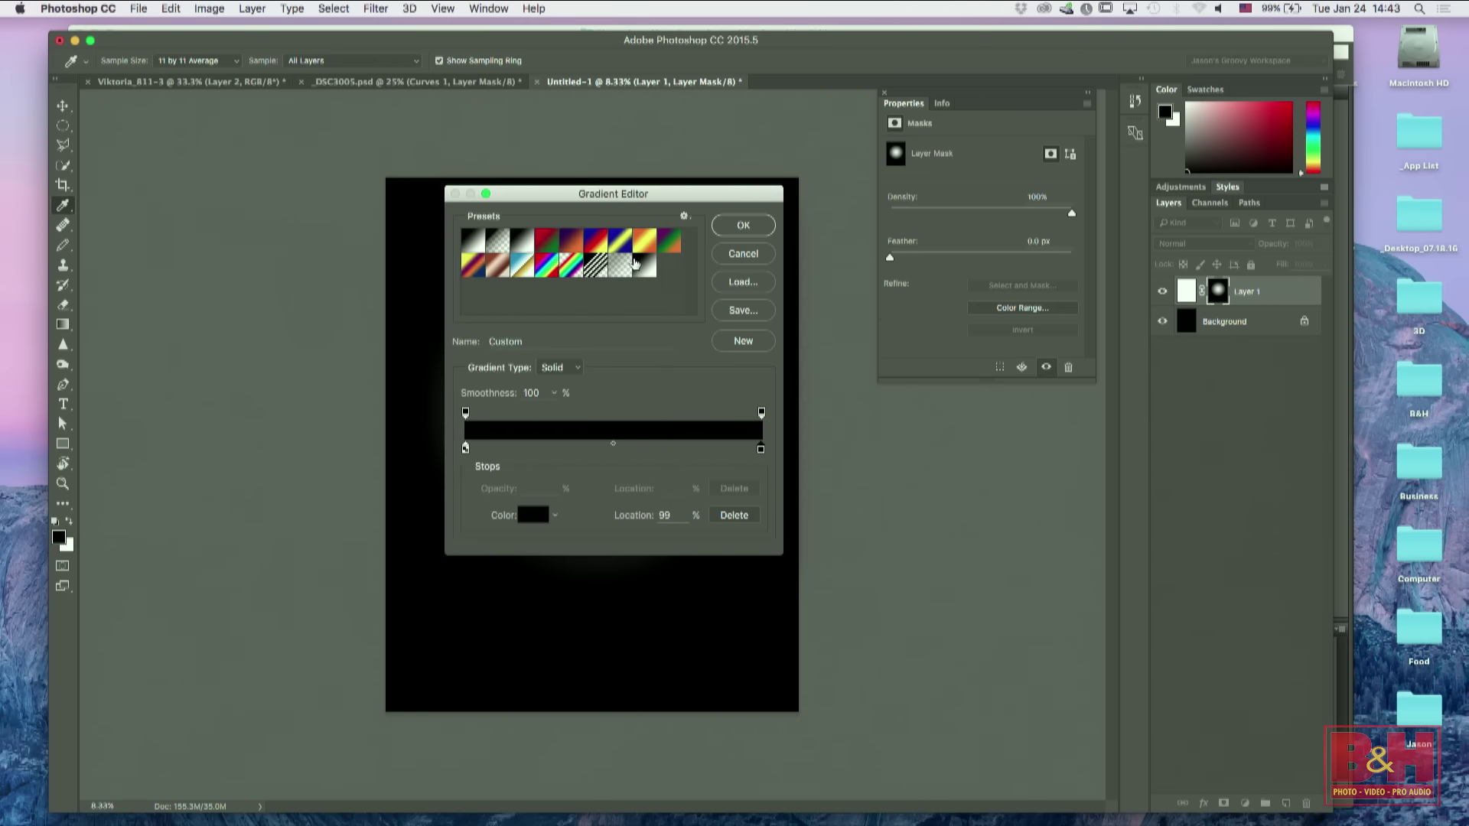
# Step: Add a red (#d12b2b) colour stop at location 48% between the two black stops and accept the edited gradient
pyautogui.click(611, 446)
pyautogui.click(465, 448)
pyautogui.moveTo(465, 447); pyautogui.dragTo(611, 452)
pyautogui.doubleClick(610, 449)
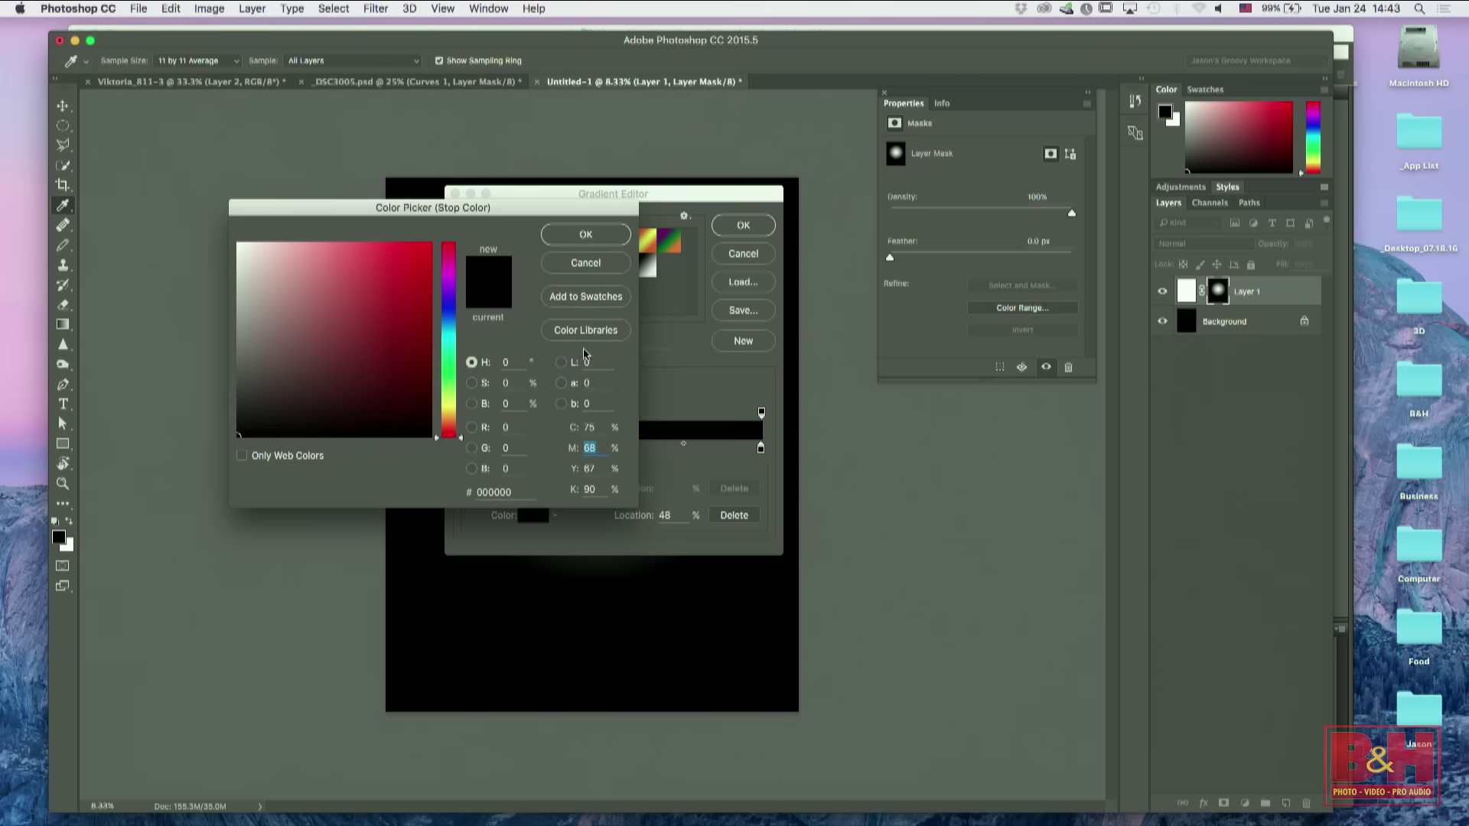
pyautogui.click(391, 277)
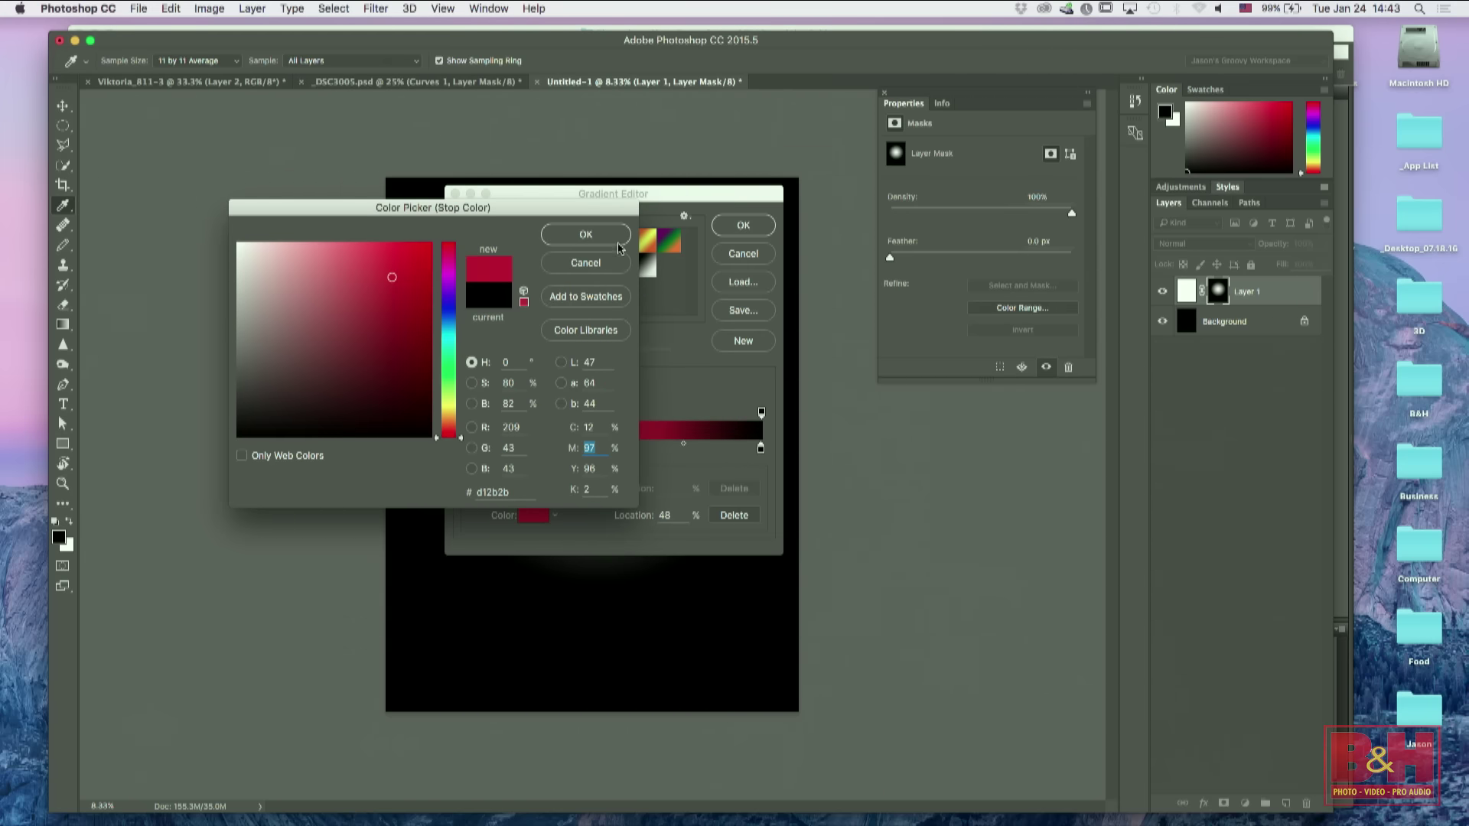
pyautogui.click(612, 235)
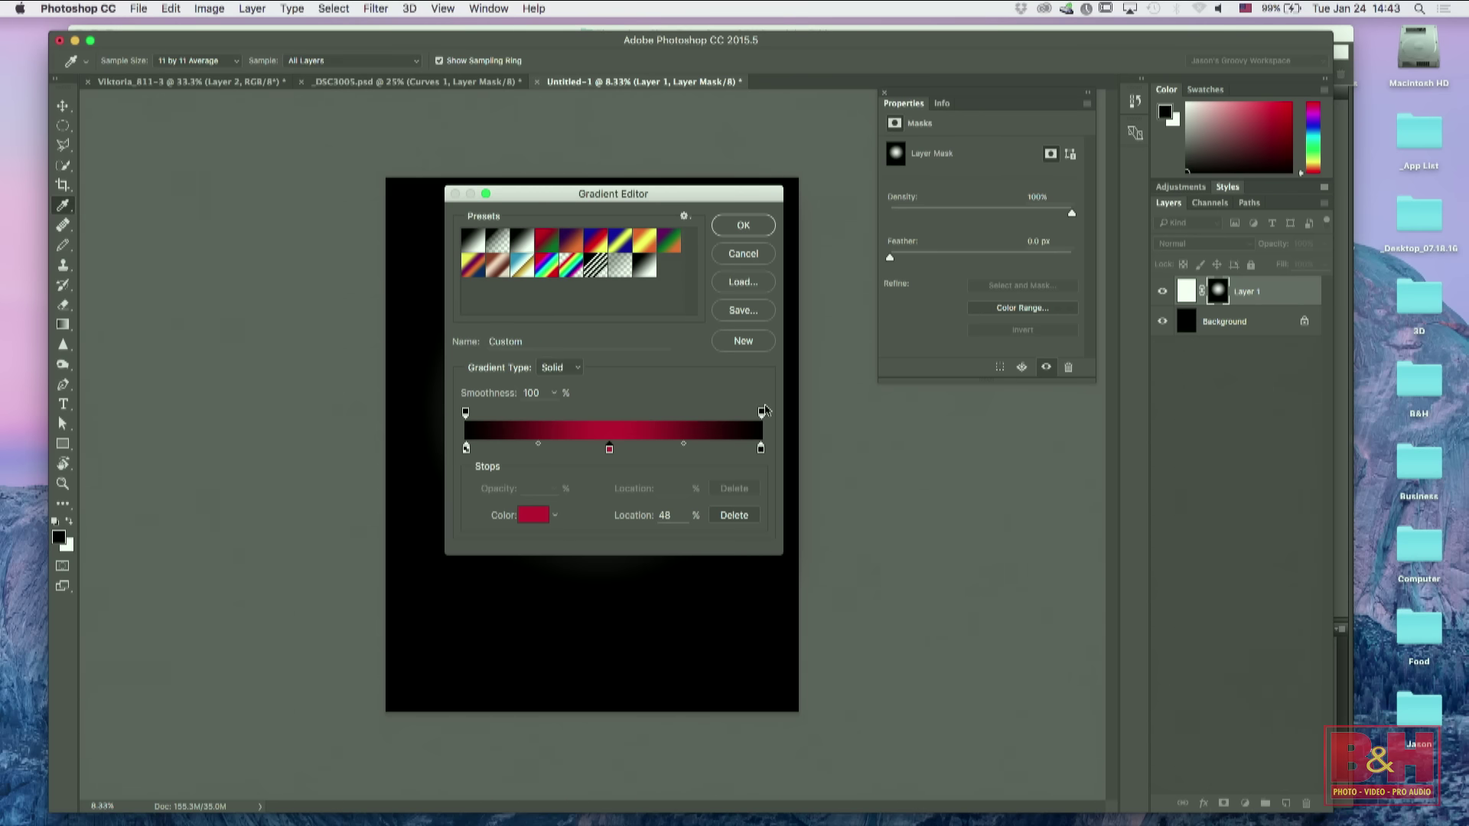
pyautogui.click(682, 448)
pyautogui.moveTo(682, 448)
pyautogui.mouseDown()
pyautogui.moveTo(645, 449)
pyautogui.moveTo(746, 451)
pyautogui.moveTo(665, 451)
pyautogui.moveTo(689, 453)
pyautogui.mouseUp()
pyautogui.moveTo(684, 447)
pyautogui.mouseDown()
pyautogui.moveTo(508, 452)
pyautogui.moveTo(749, 453)
pyautogui.moveTo(679, 450)
pyautogui.mouseUp()
pyautogui.click(770, 220)
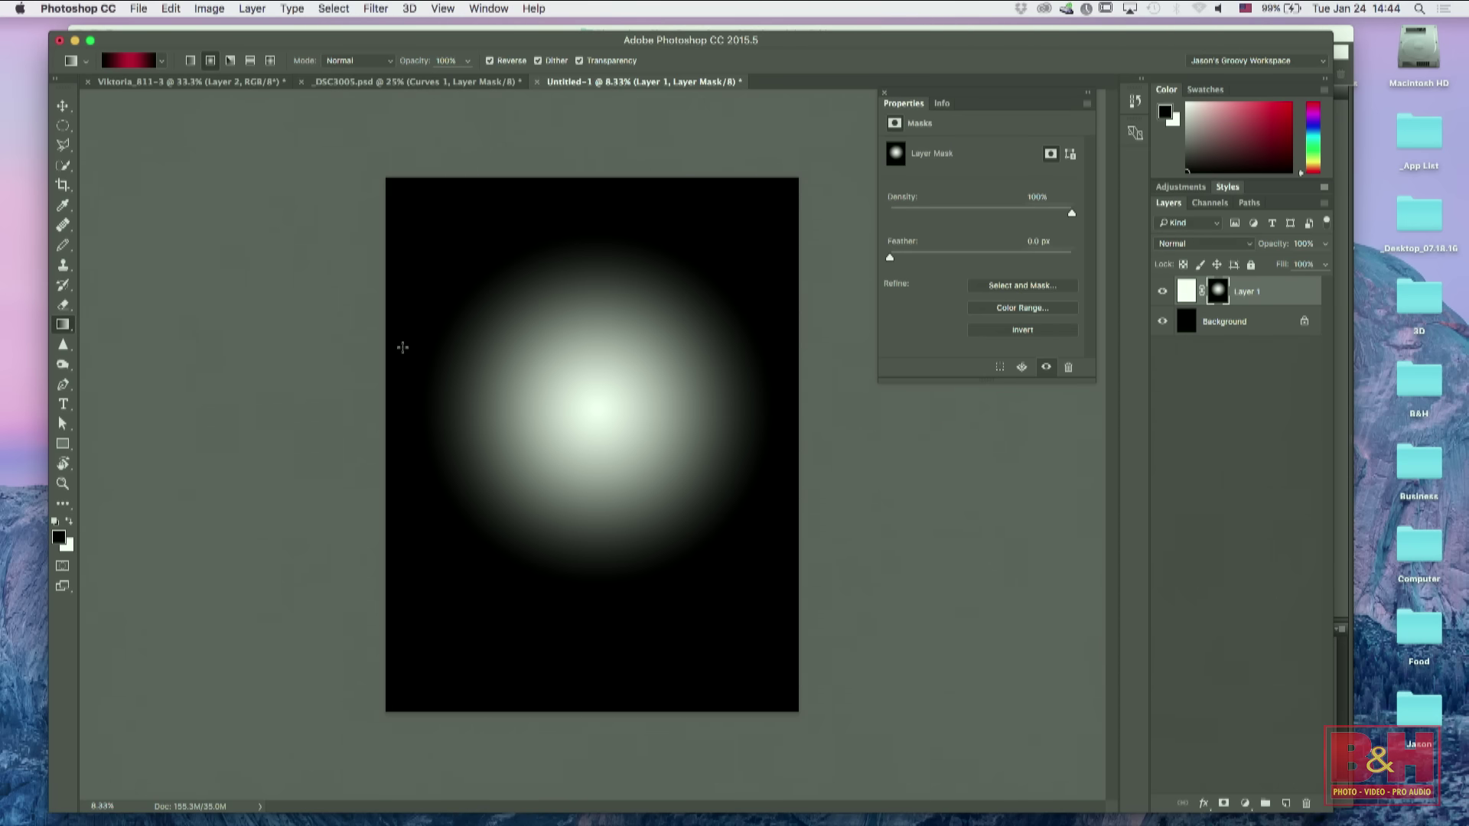
# Step: Create another U.S. Letter document, 8.5 x 11 inches at 300 pixels/cm with a white background
pyautogui.moveTo(1282, 297); pyautogui.dragTo(1270, 789)
pyautogui.press('super+w')
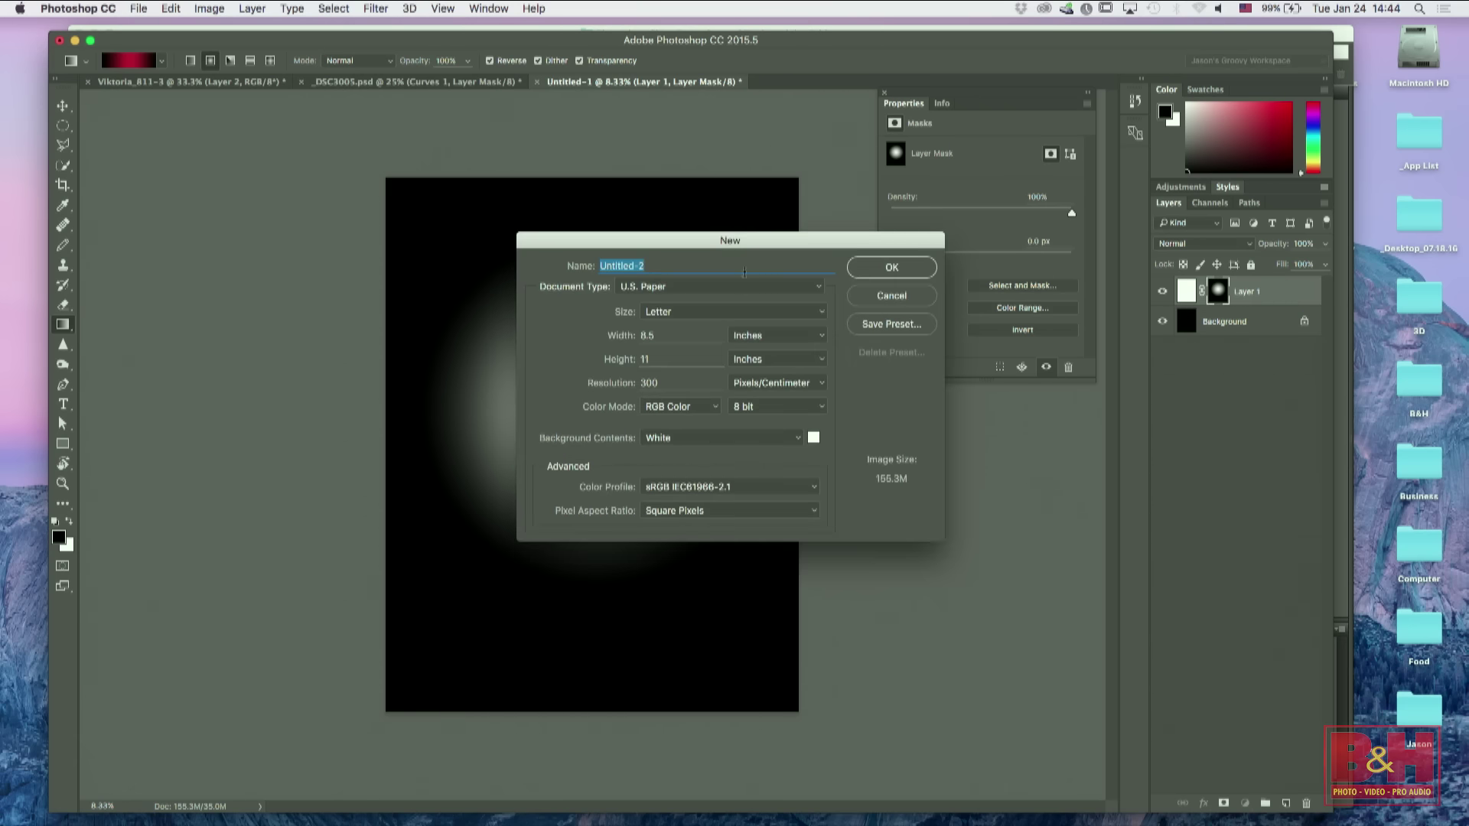
pyautogui.click(919, 267)
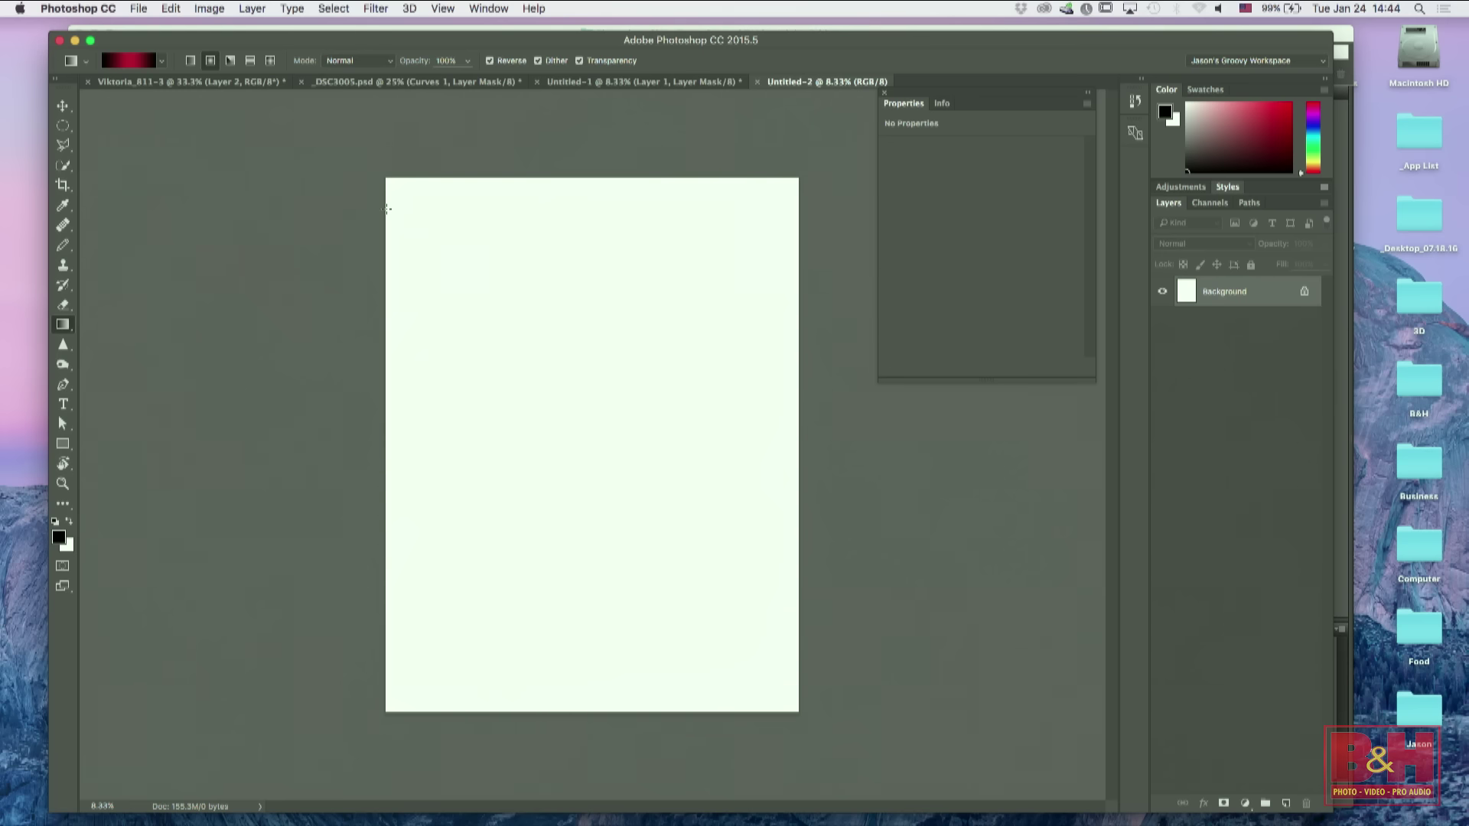
# Step: Create a text box about 5000 x 5710 px on the page and enter the presenter's first name in capitals
pyautogui.press('t')
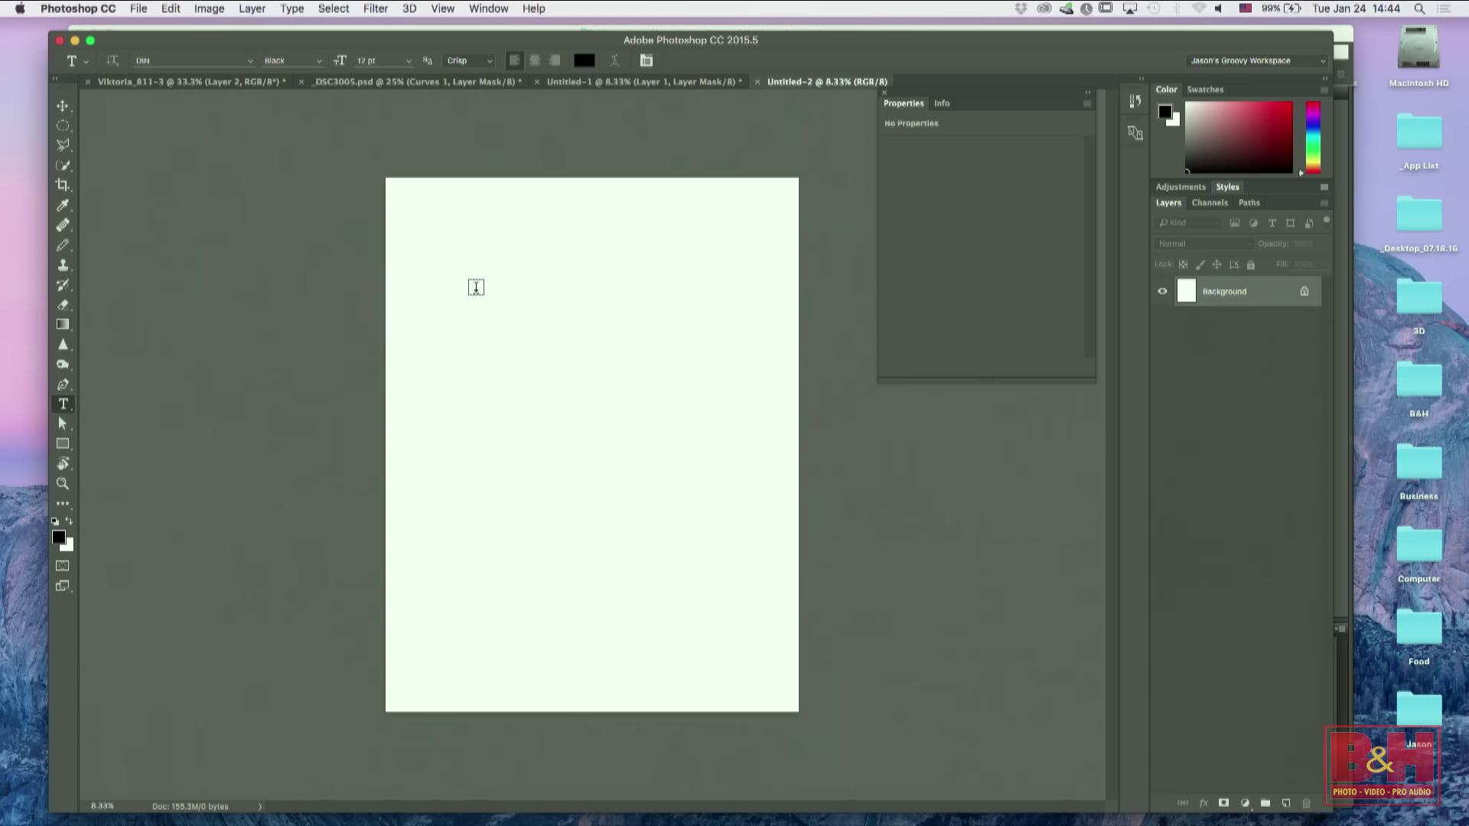
pyautogui.moveTo(441, 241); pyautogui.dragTo(758, 603)
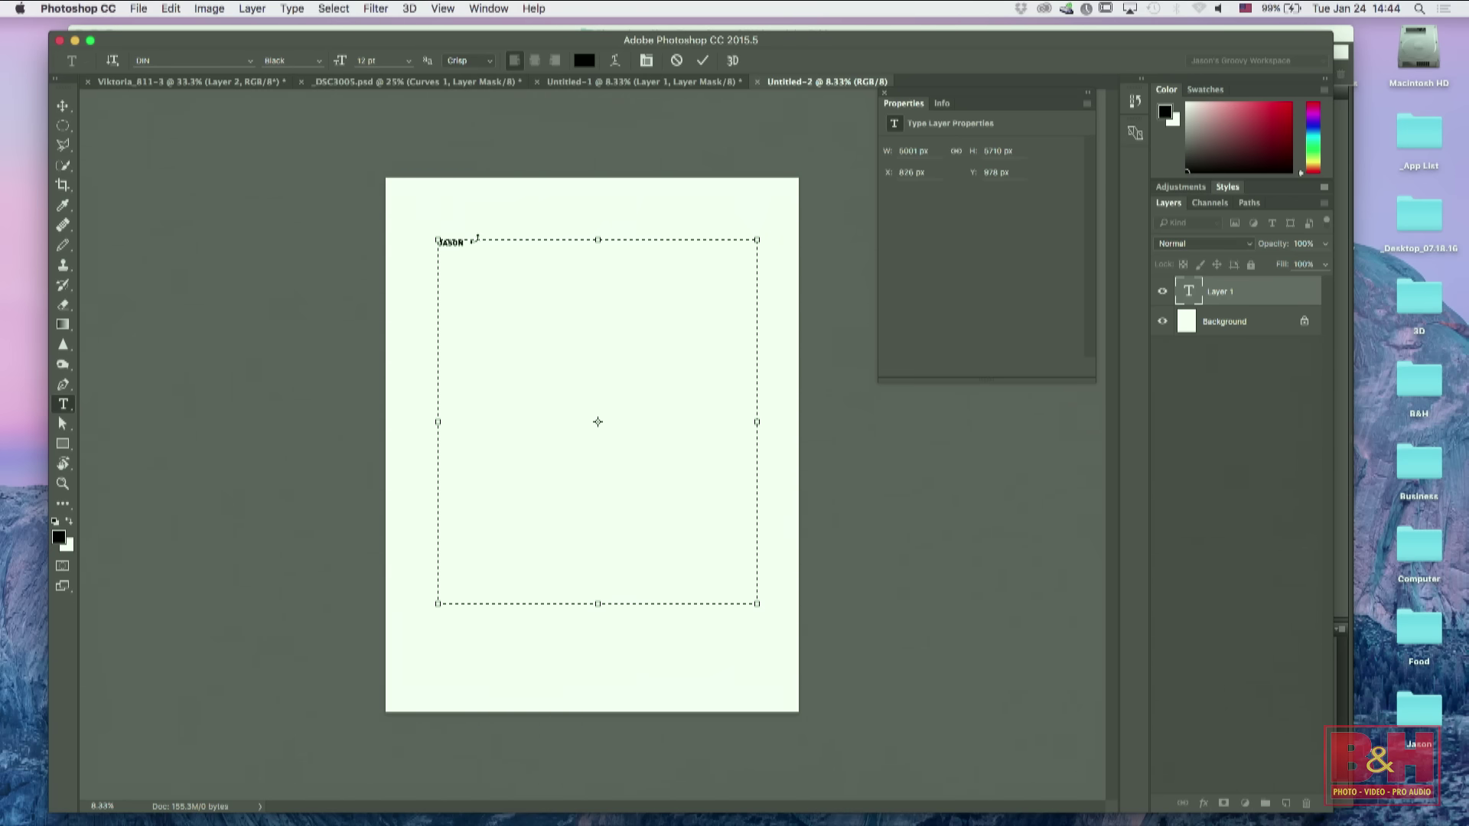
pyautogui.doubleClick(446, 241)
pyautogui.click(703, 61)
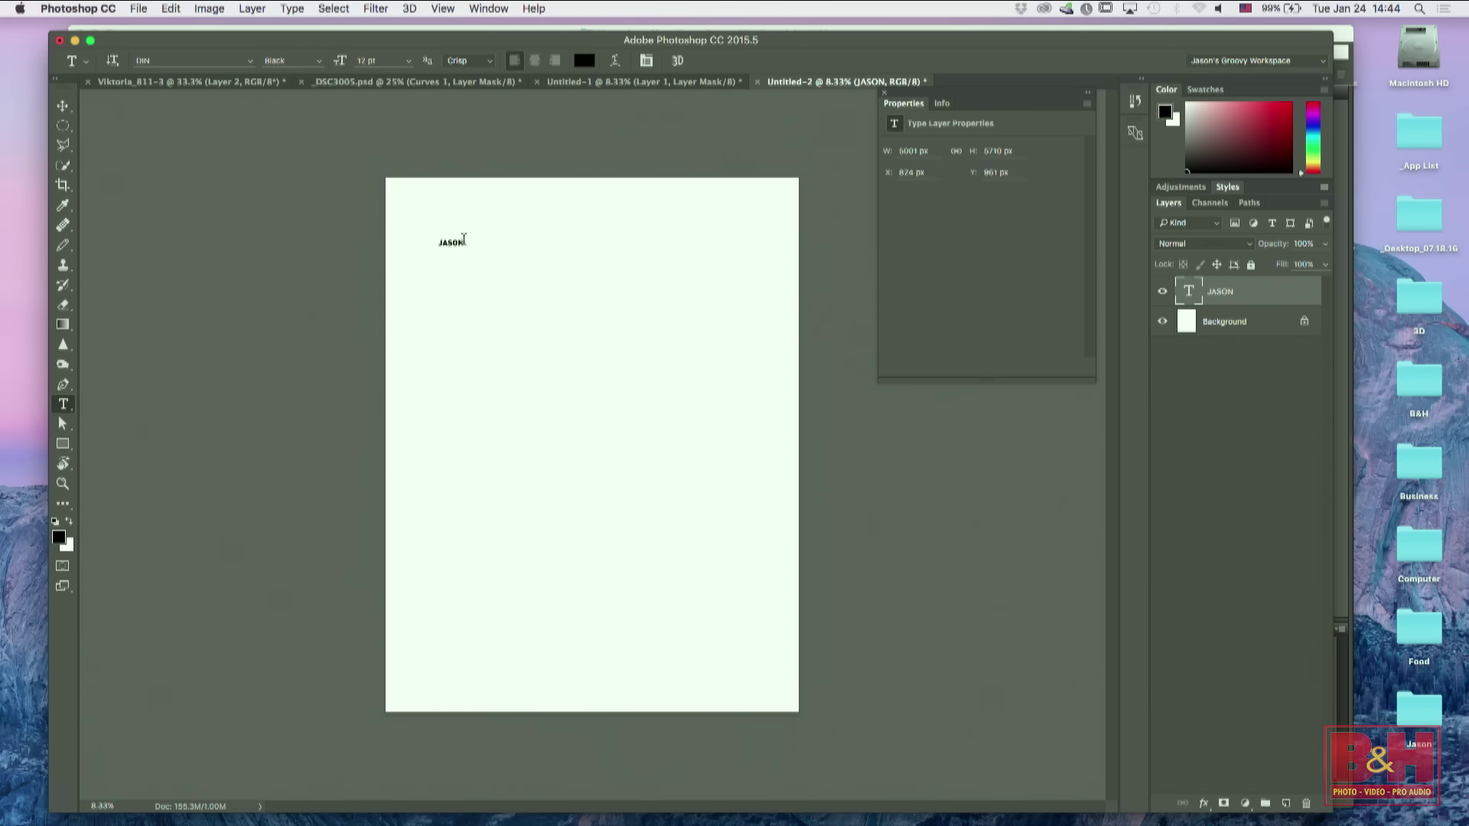
pyautogui.moveTo(440, 243); pyautogui.dragTo(434, 239)
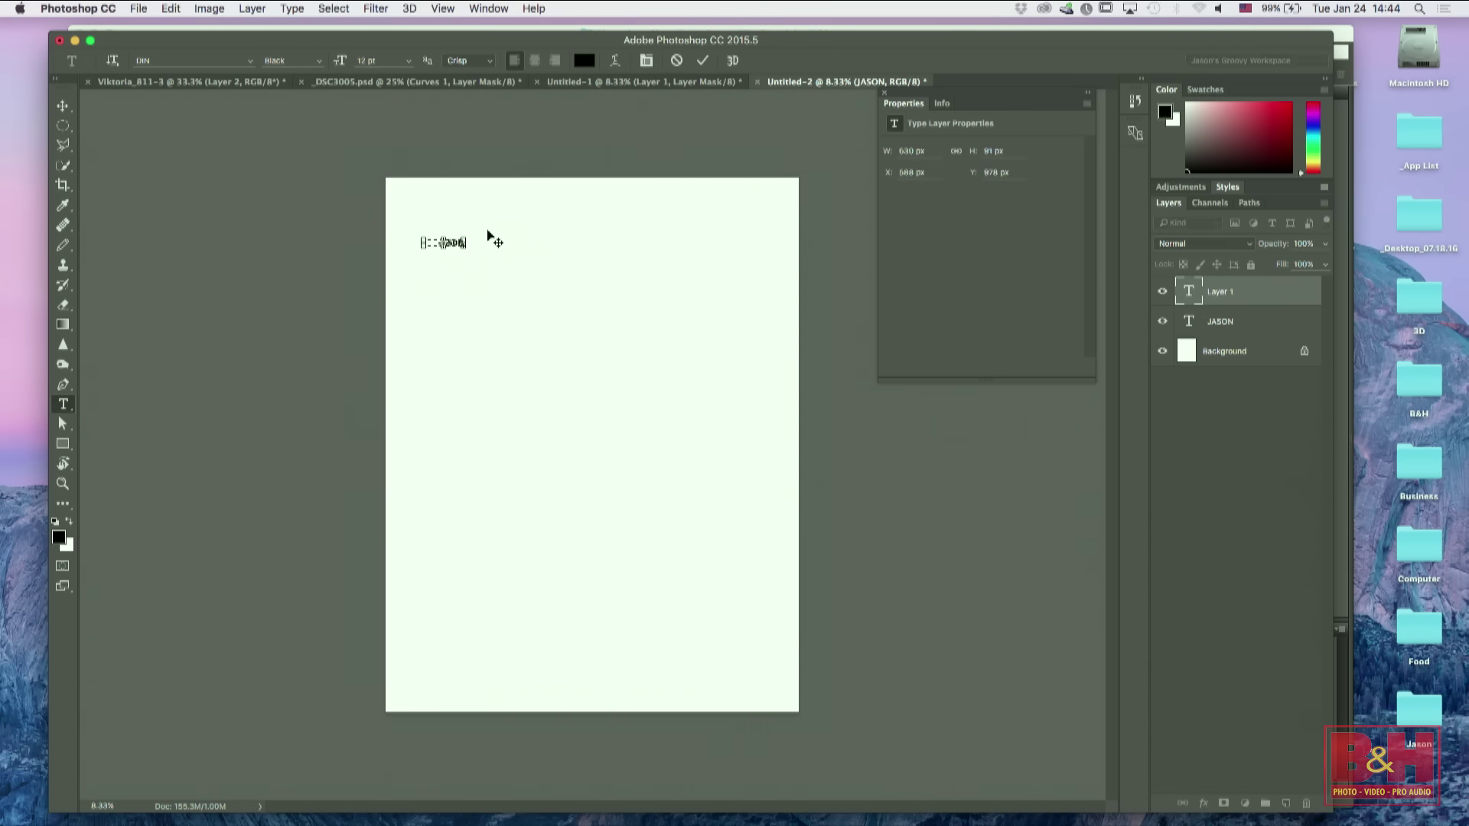
pyautogui.press('Escape')
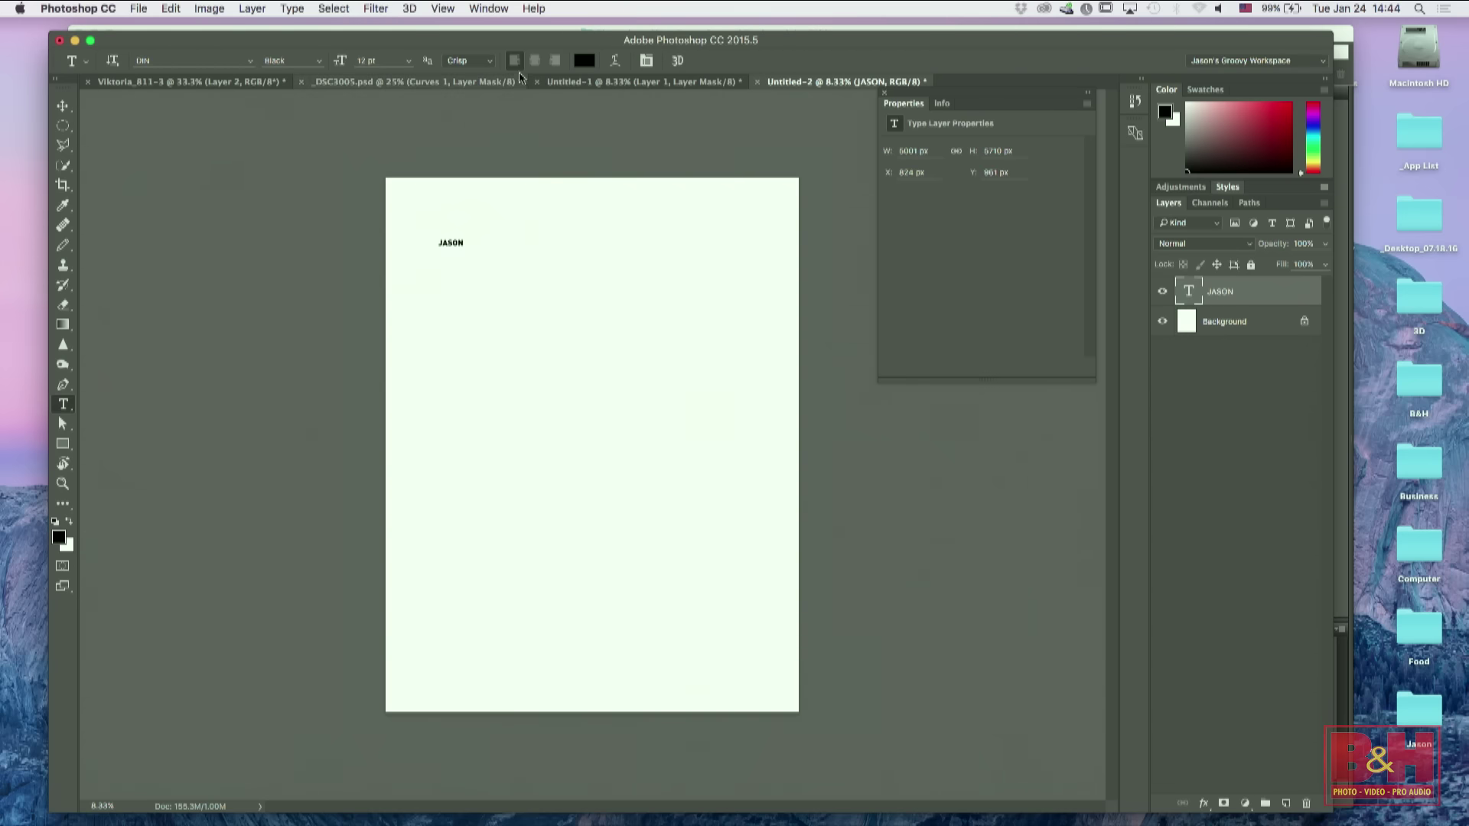
# Step: Set the text size to 72 pt and move the name to the middle of the page's upper half
pyautogui.click(409, 60)
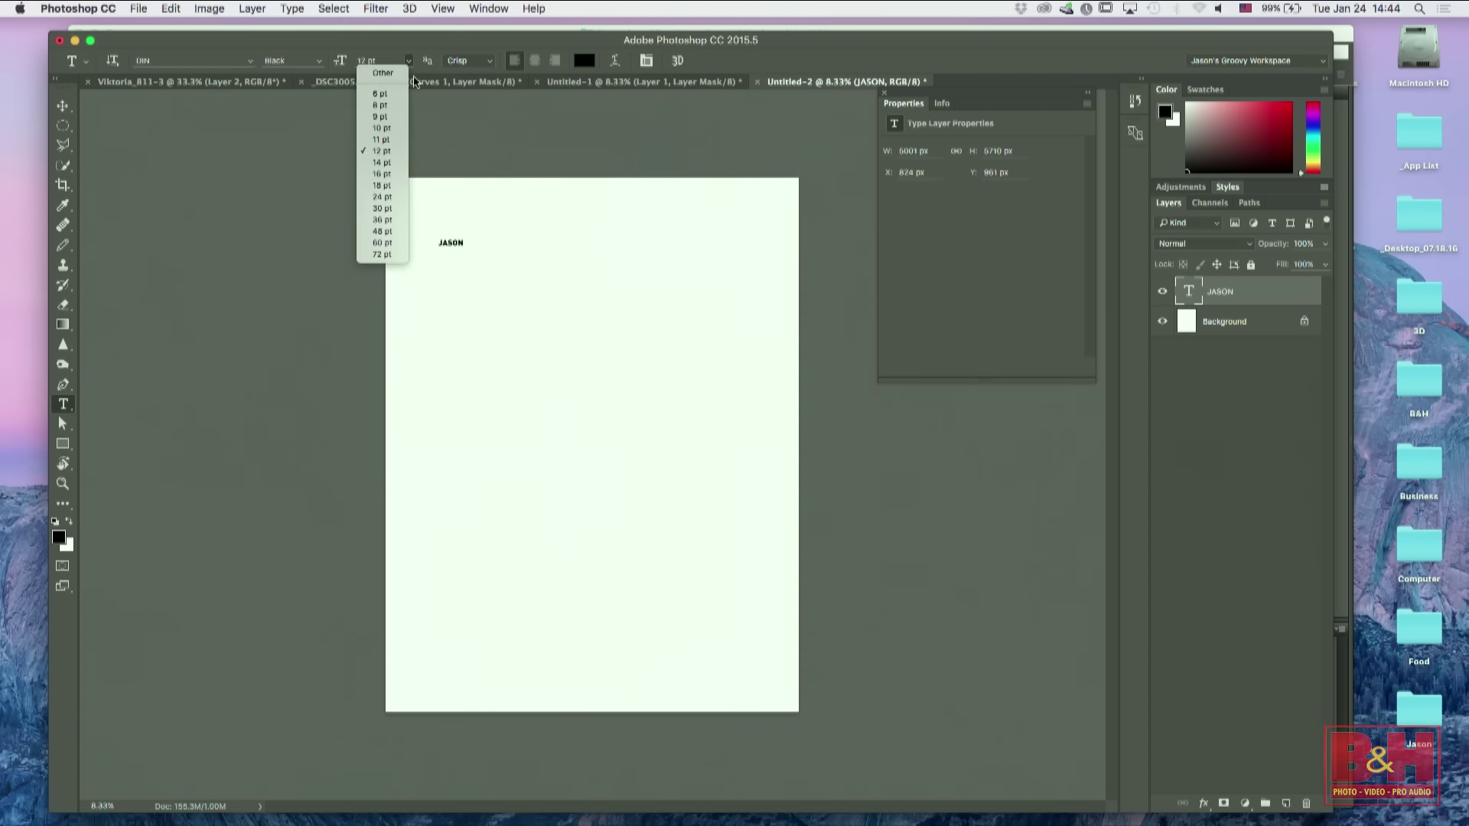
pyautogui.click(383, 254)
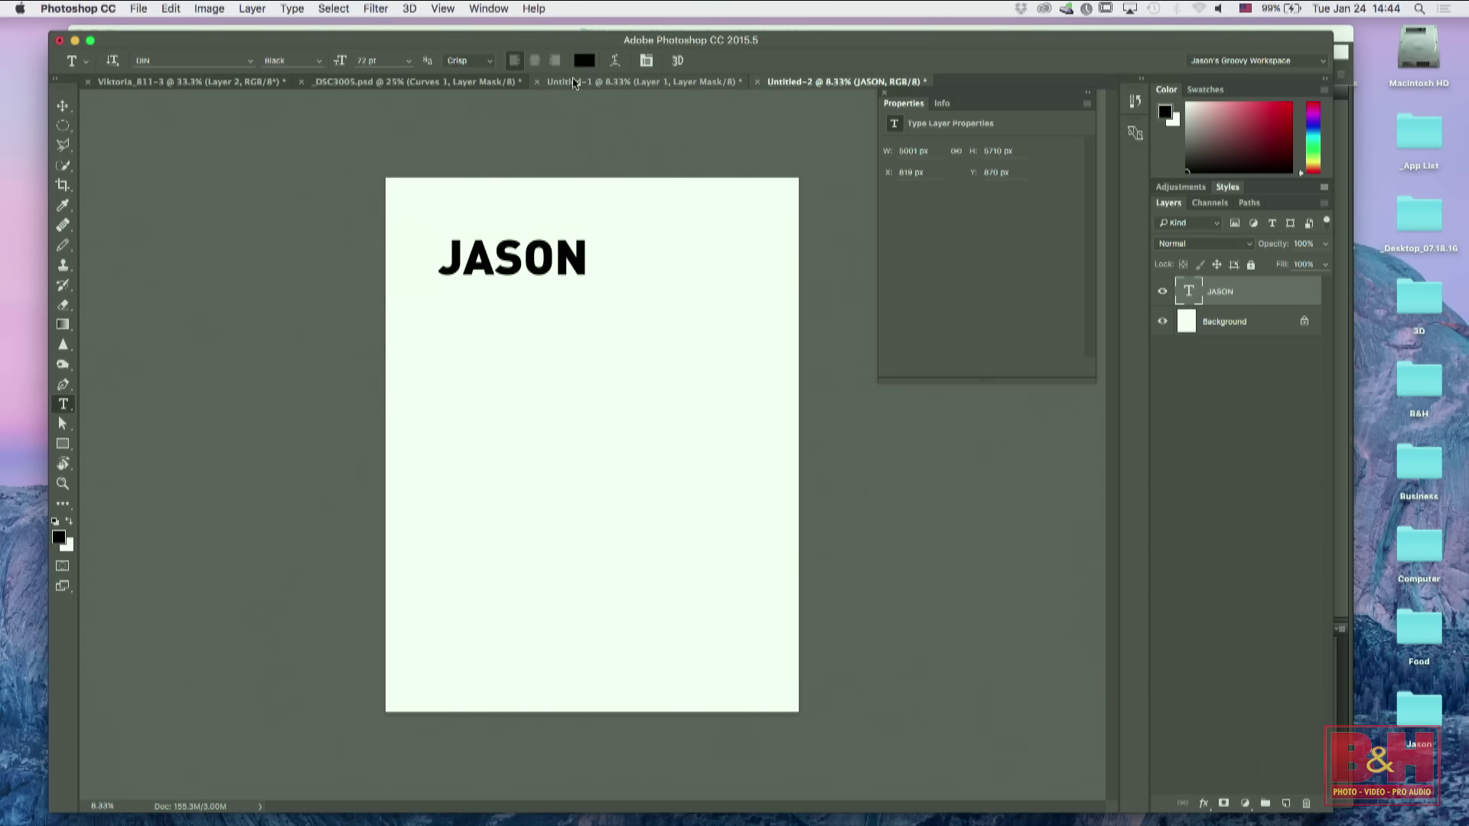
pyautogui.press('v')
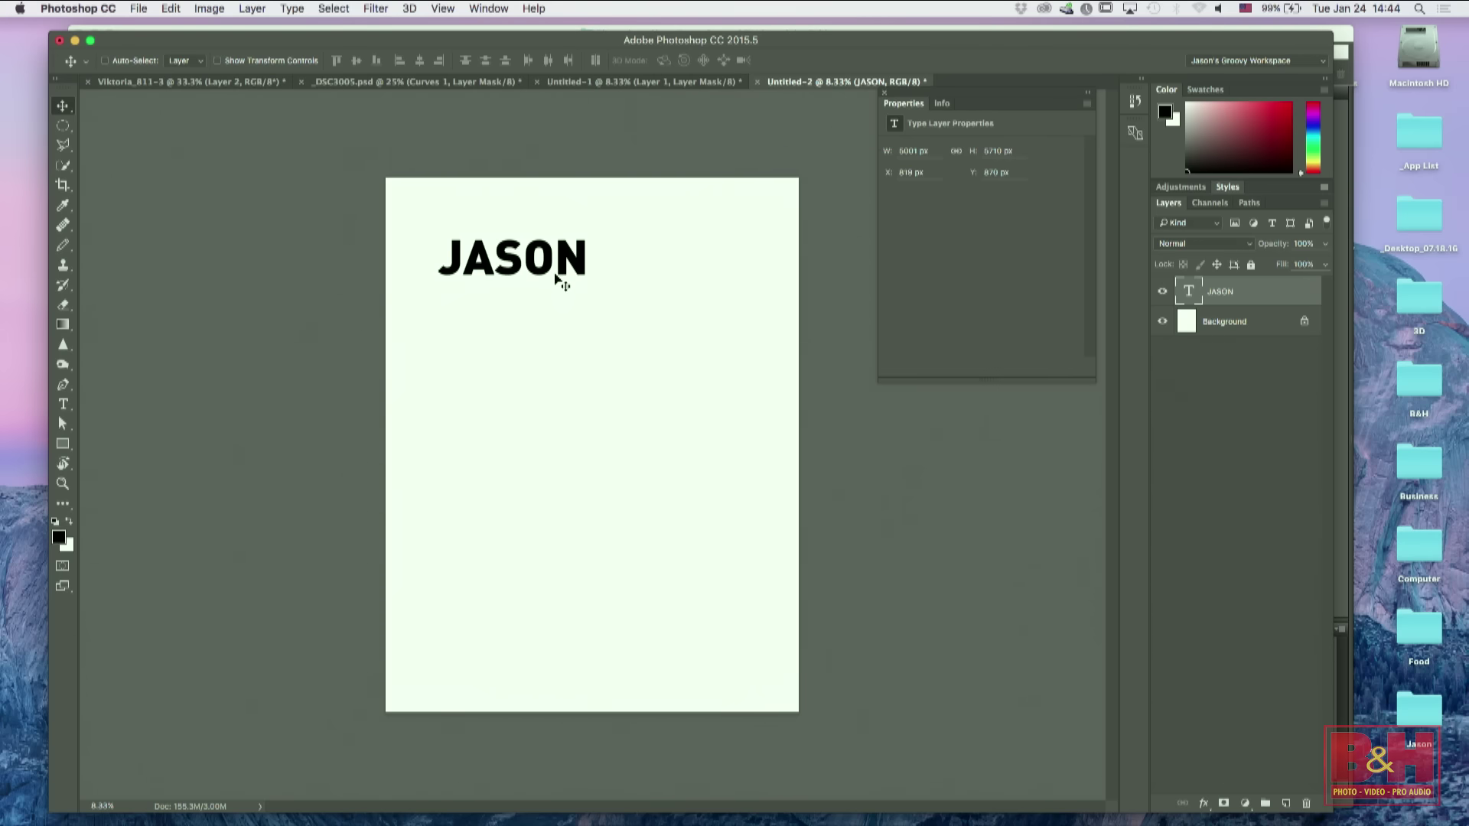
pyautogui.moveTo(536, 266); pyautogui.dragTo(604, 390)
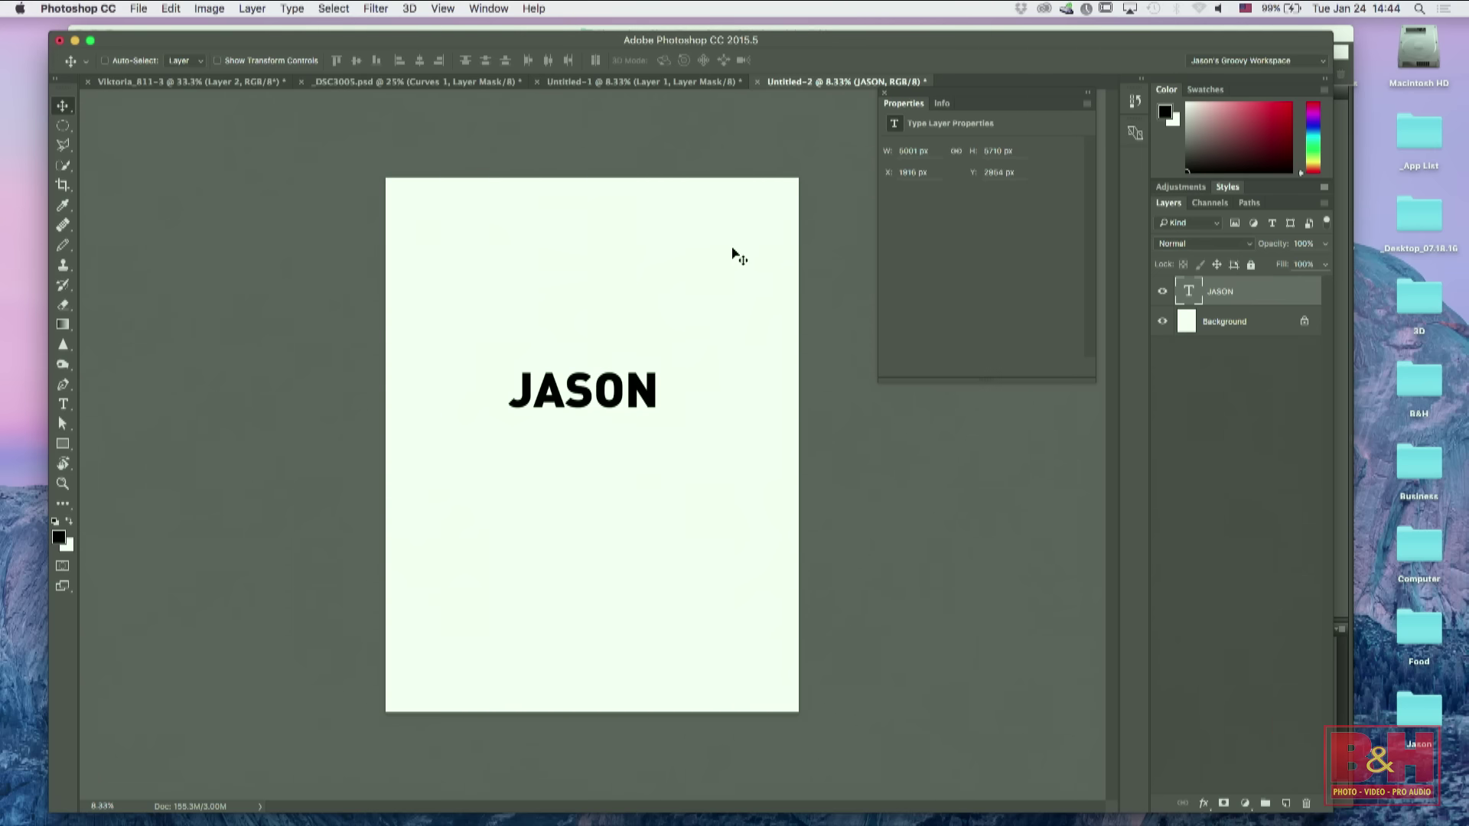
# Step: Add a Gradient Overlay layer style to the text layer using the Blue, Yellow, Blue gradient preset
pyautogui.doubleClick(1258, 297)
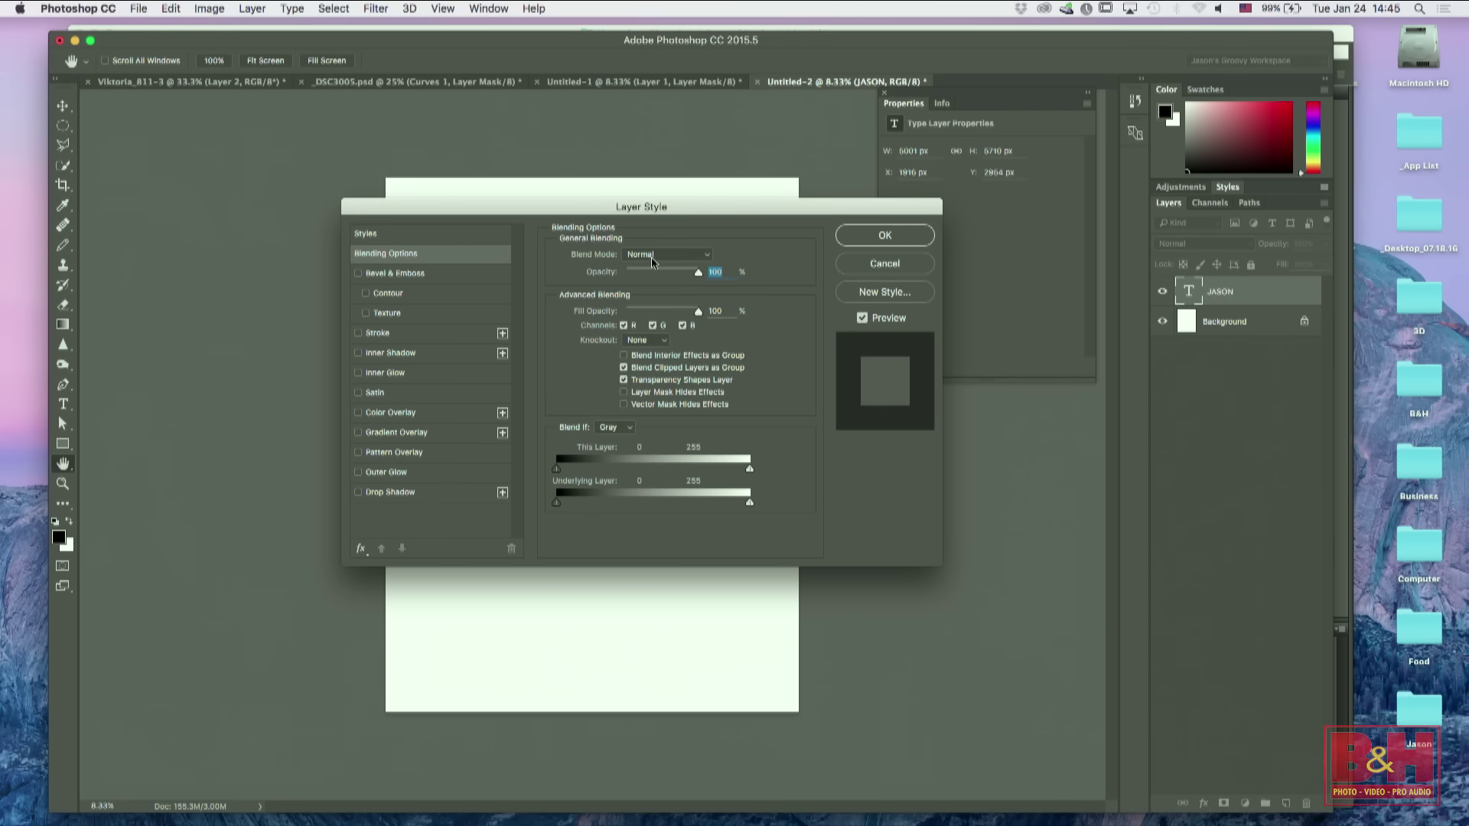
pyautogui.click(454, 434)
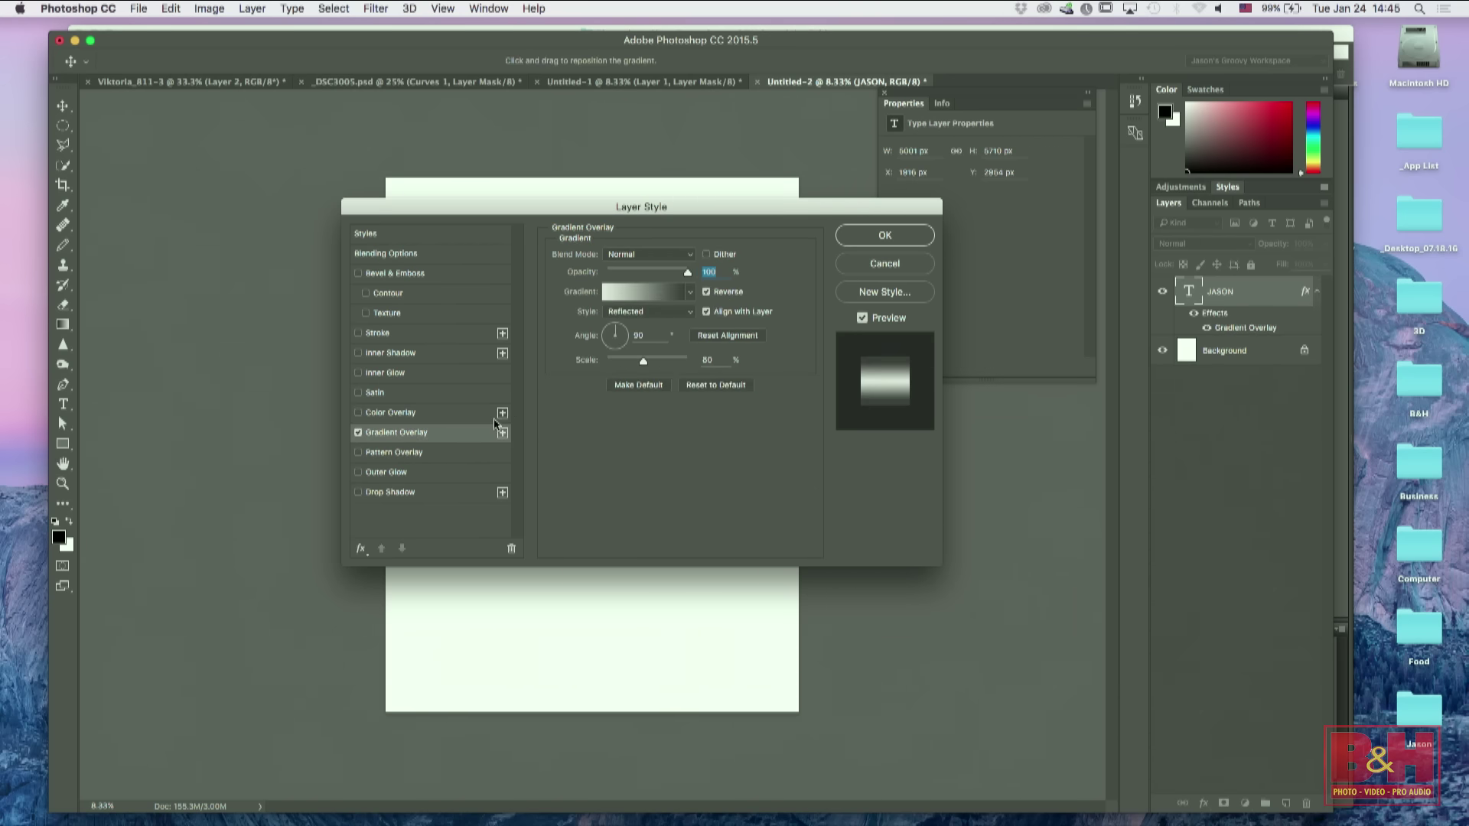
pyautogui.click(650, 291)
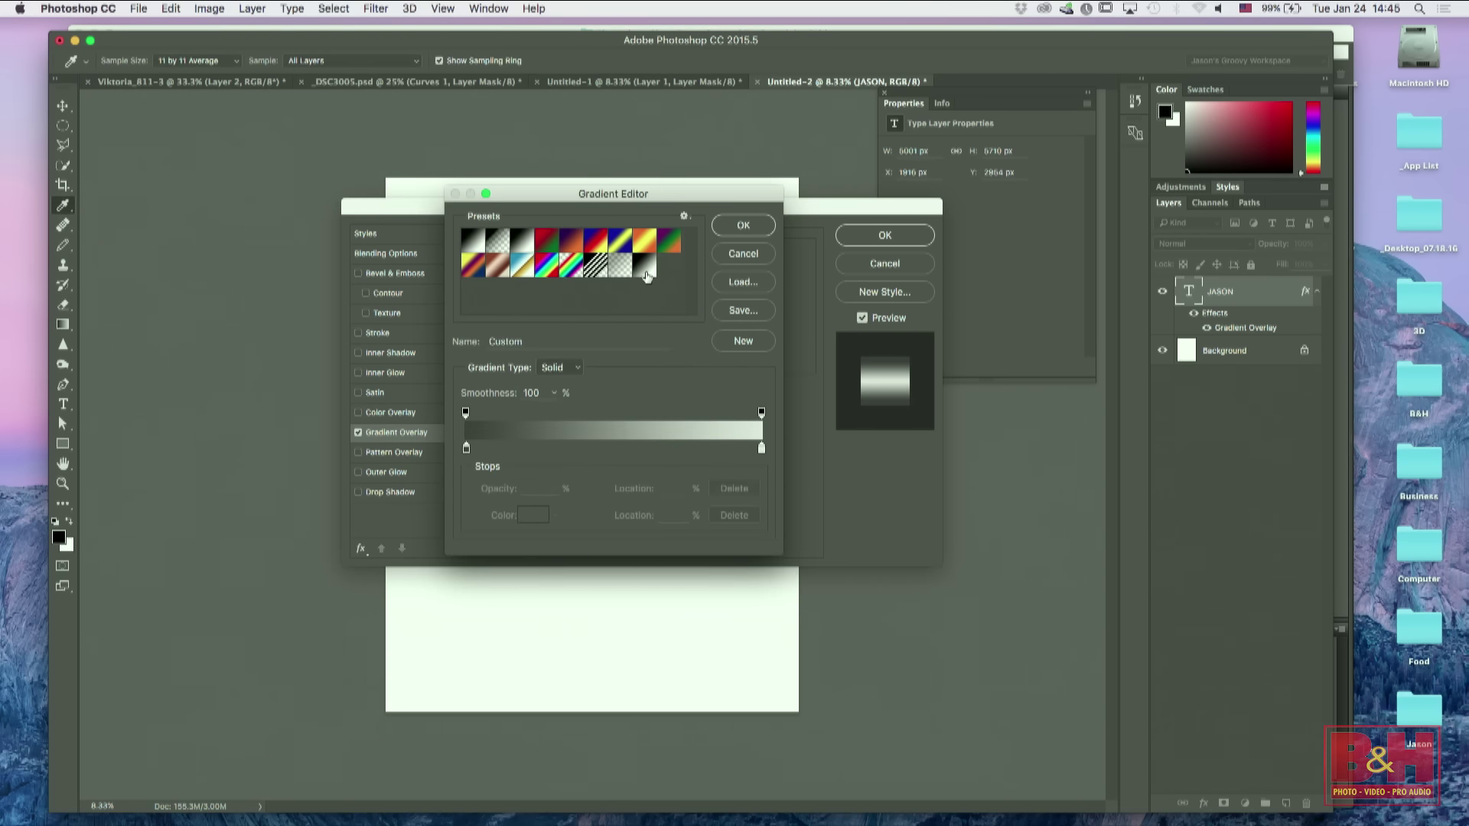
pyautogui.click(646, 277)
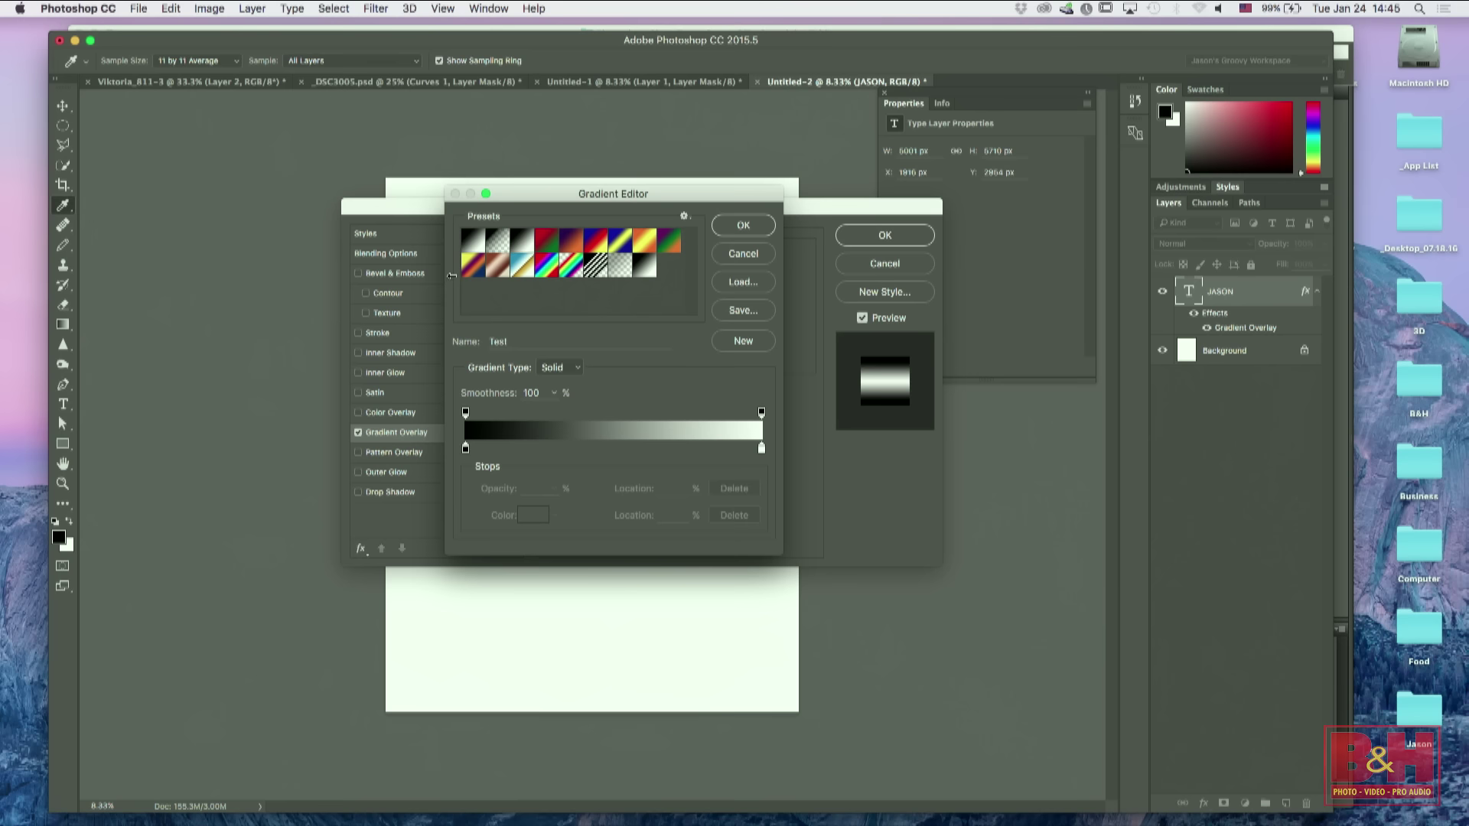
pyautogui.click(616, 243)
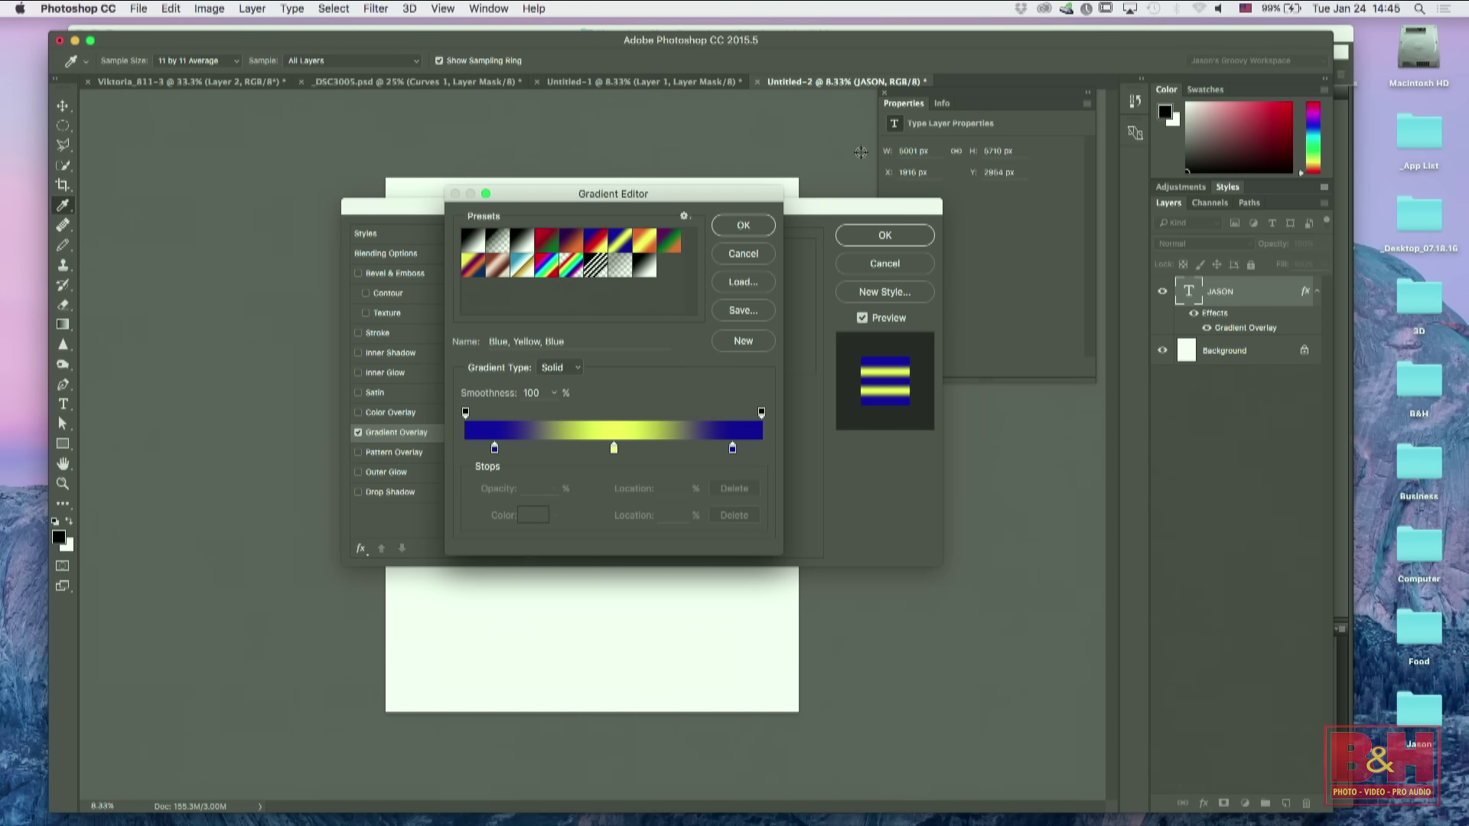
pyautogui.click(743, 225)
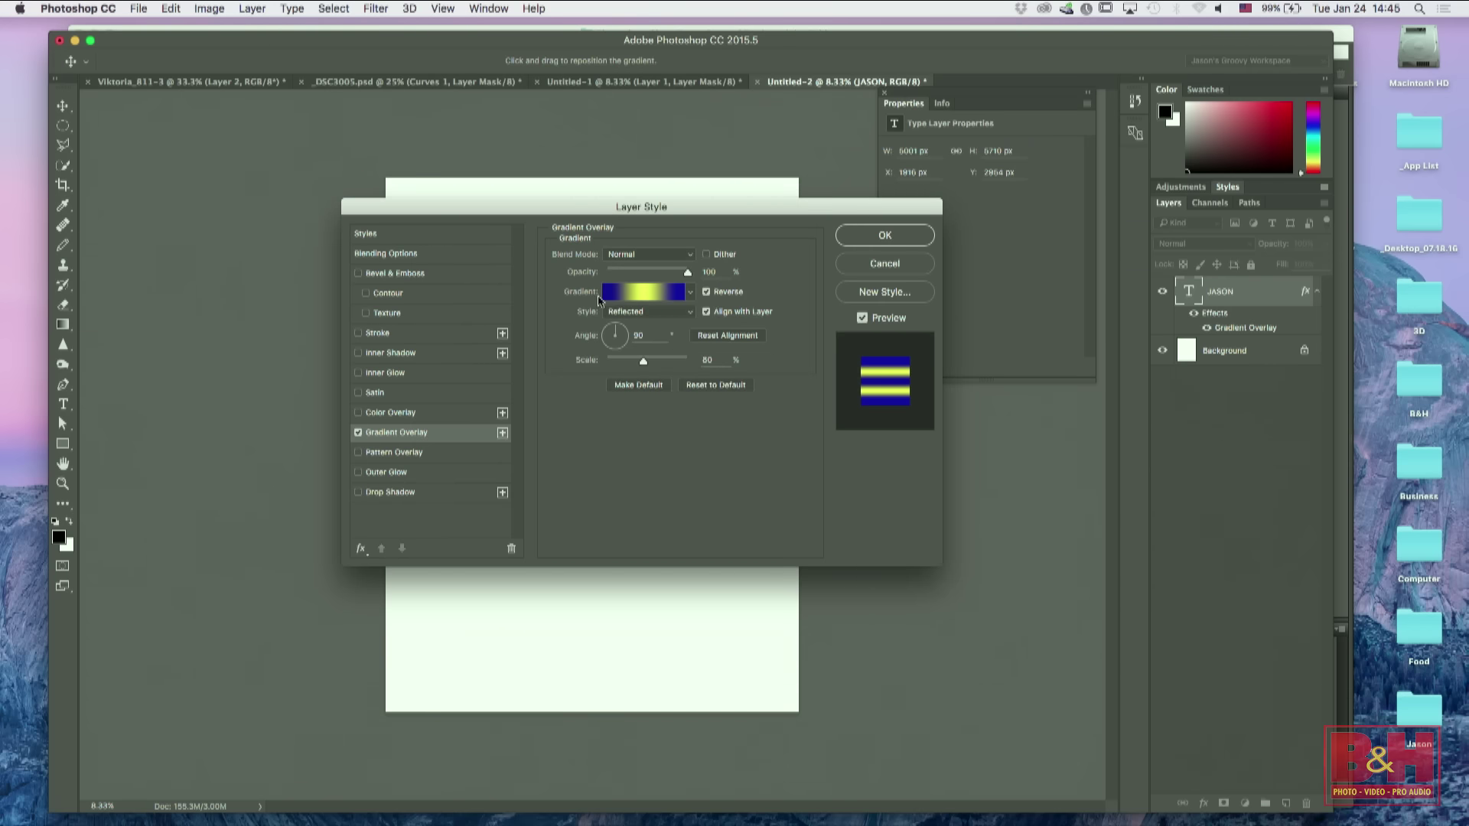
# Step: Set the gradient overlay's angle to about 2 degrees and apply the layer style
pyautogui.moveTo(788, 212); pyautogui.dragTo(1170, 268)
pyautogui.moveTo(1162, 241); pyautogui.dragTo(1168, 191)
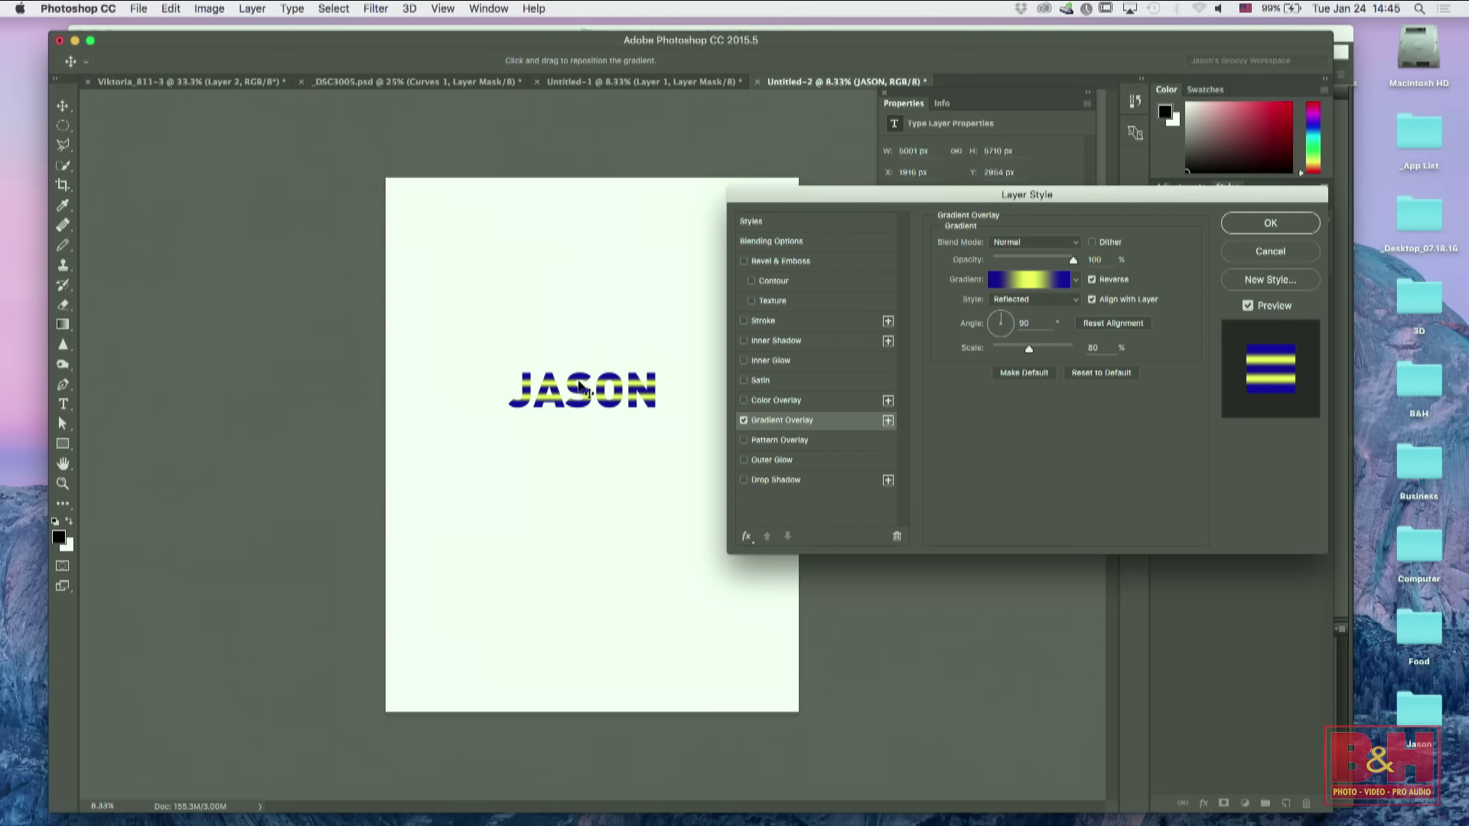
pyautogui.moveTo(1001, 316); pyautogui.dragTo(1021, 326)
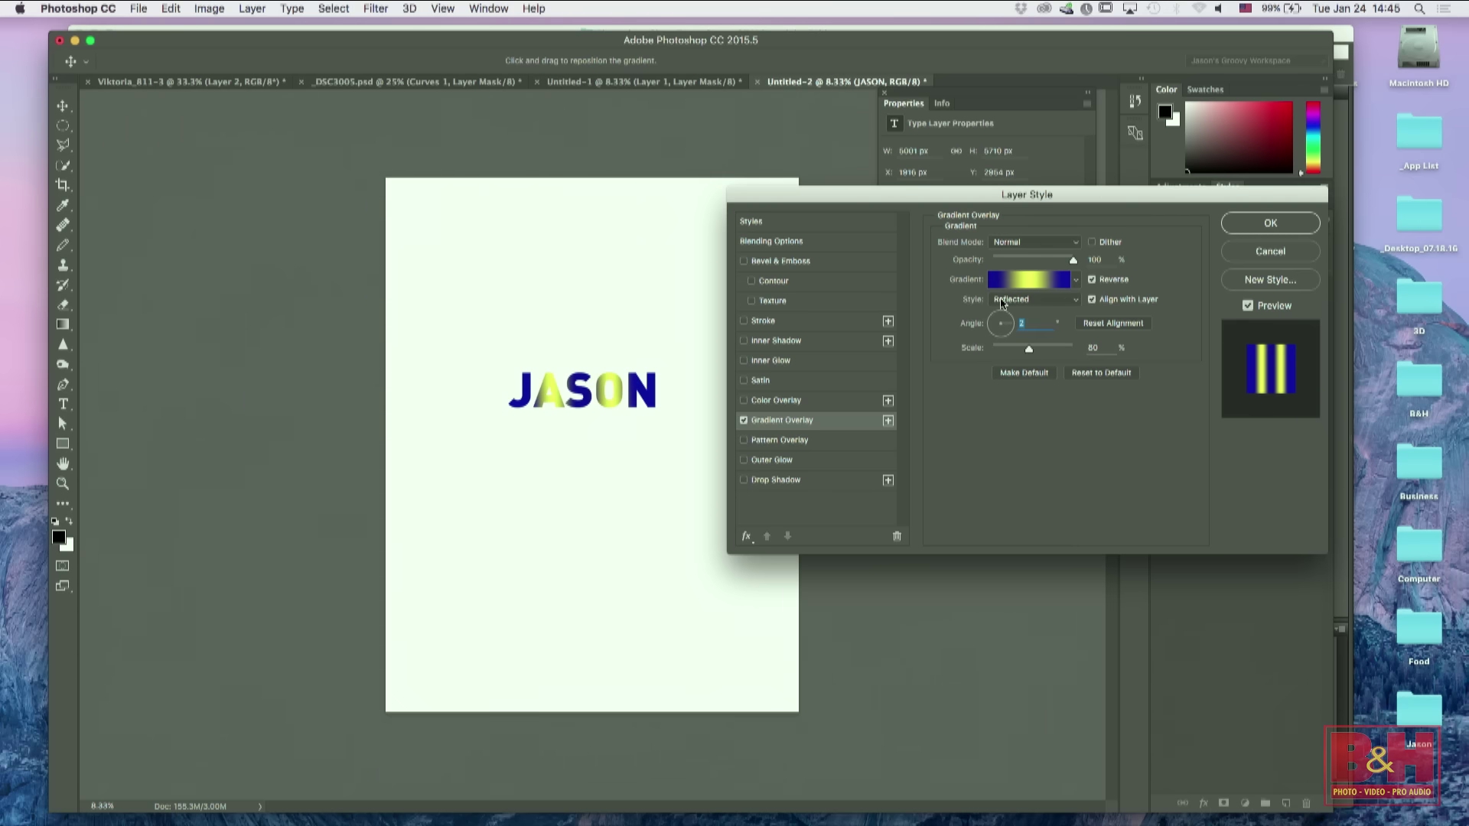
pyautogui.click(1270, 227)
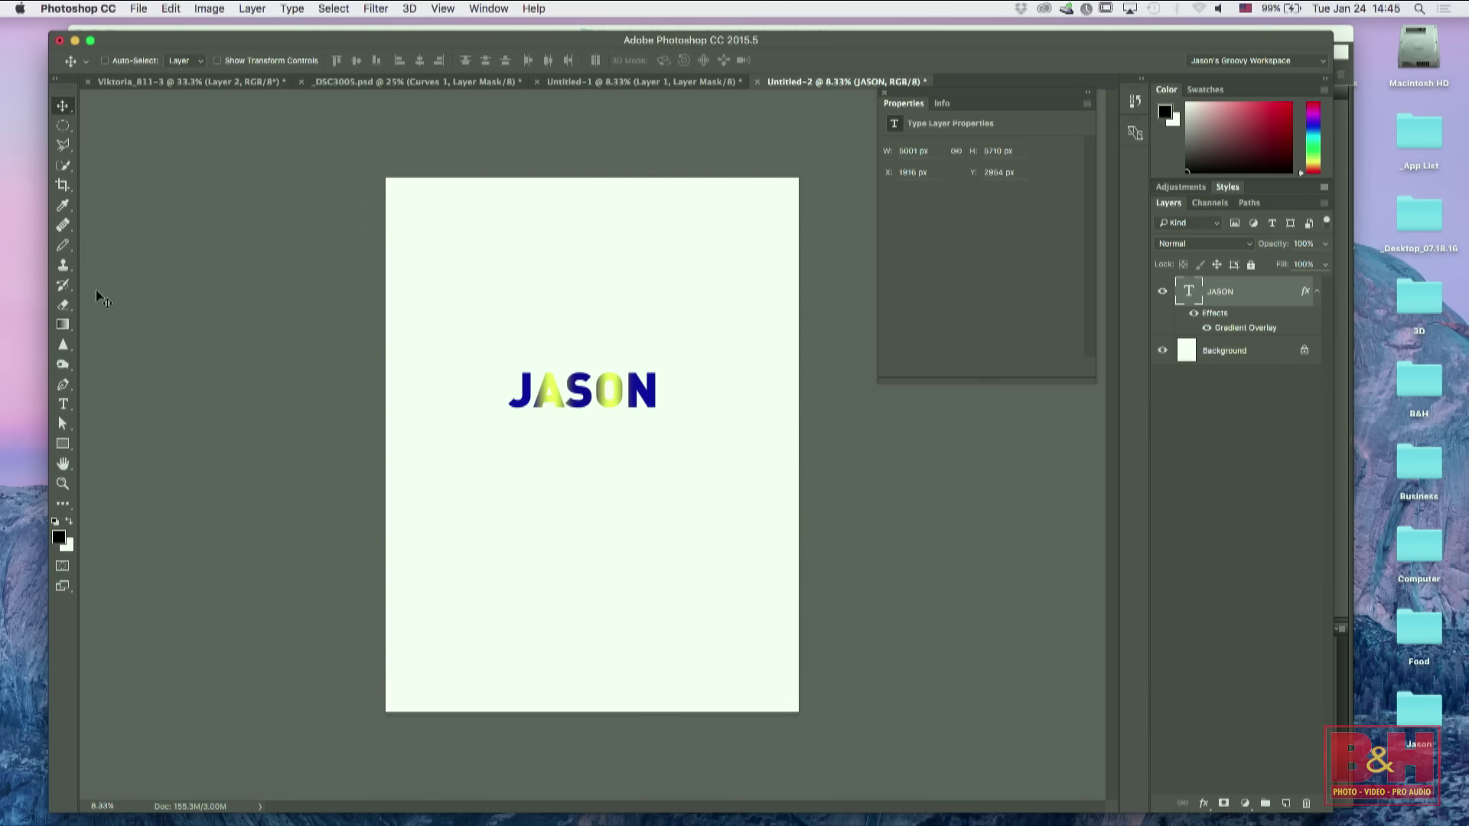
pyautogui.click(66, 345)
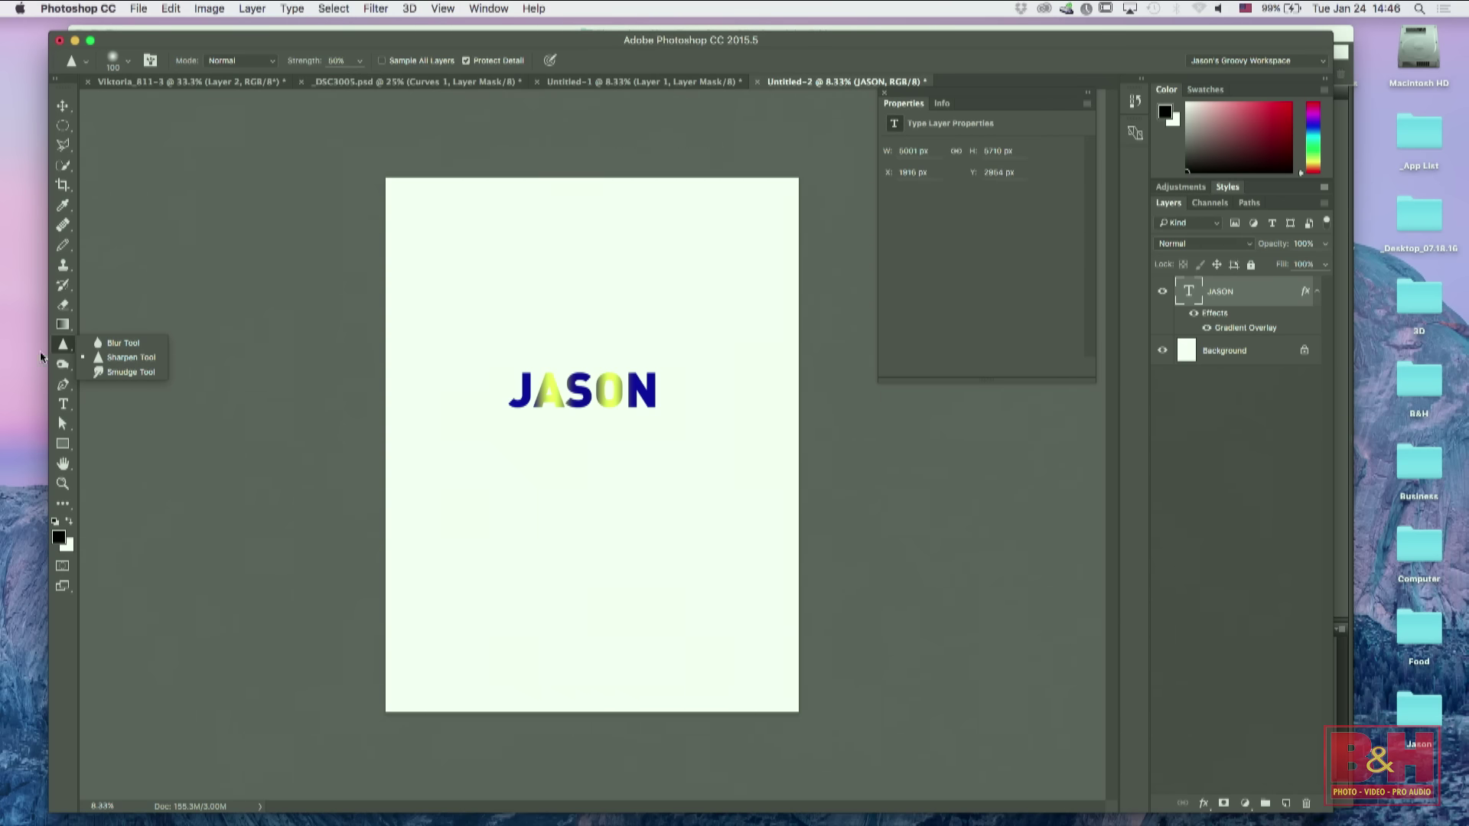
pyautogui.click(798, 468)
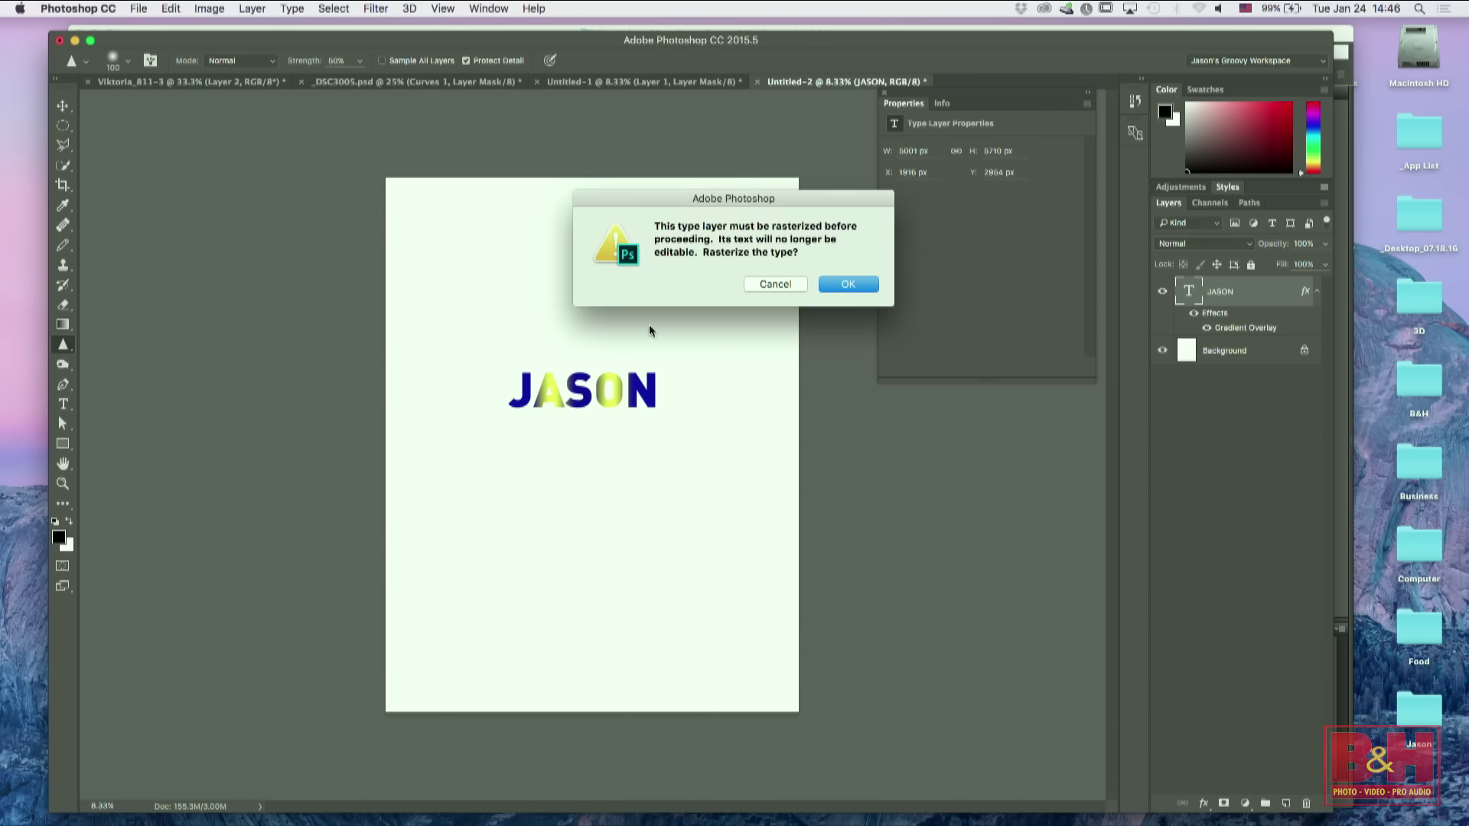
pyautogui.click(761, 285)
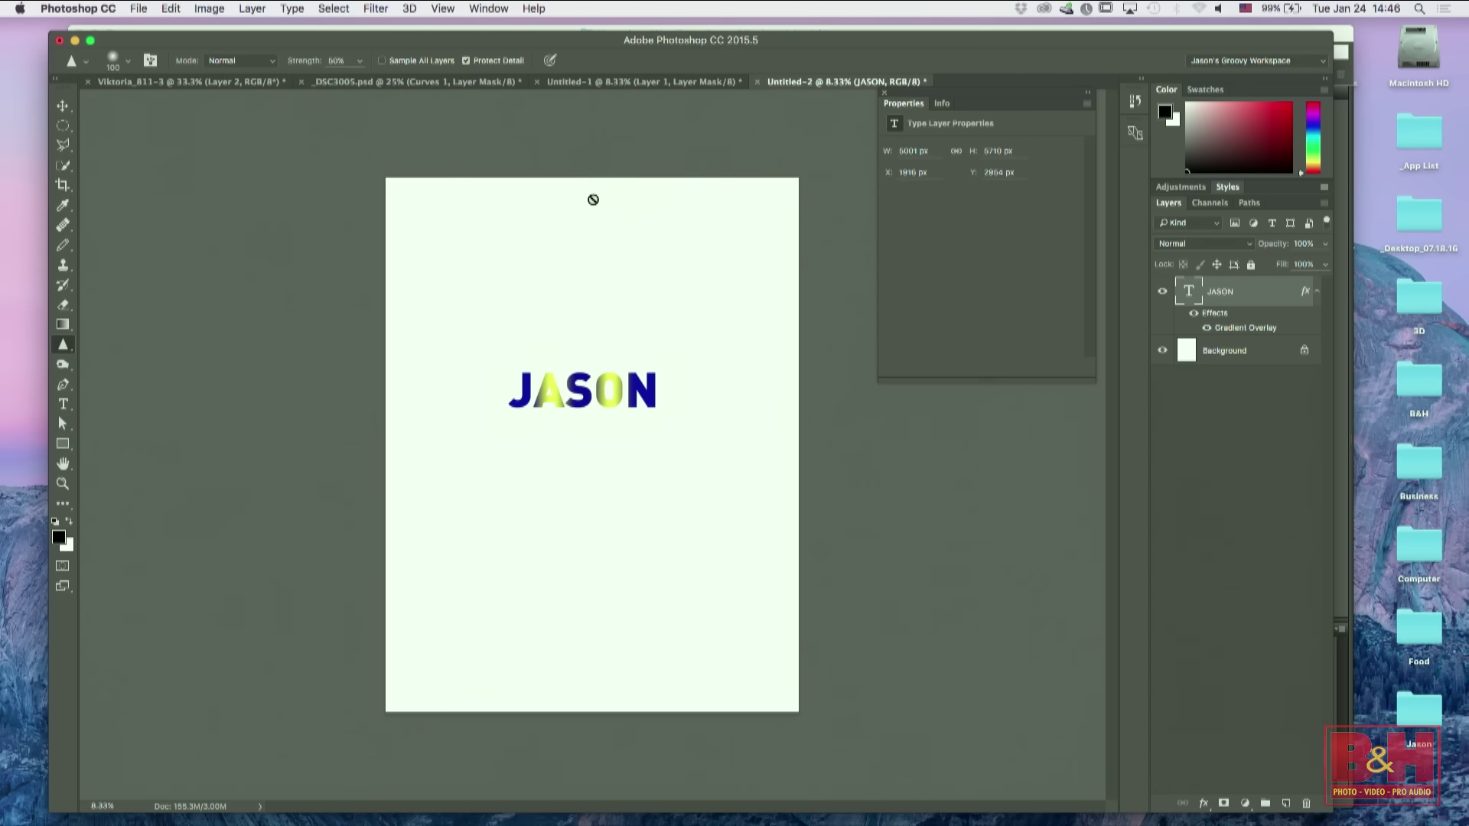
# Step: Switch to Adobe Bridge and open the guitarist photo _DSC3262.psd in Photoshop
pyautogui.press('super+Tab')
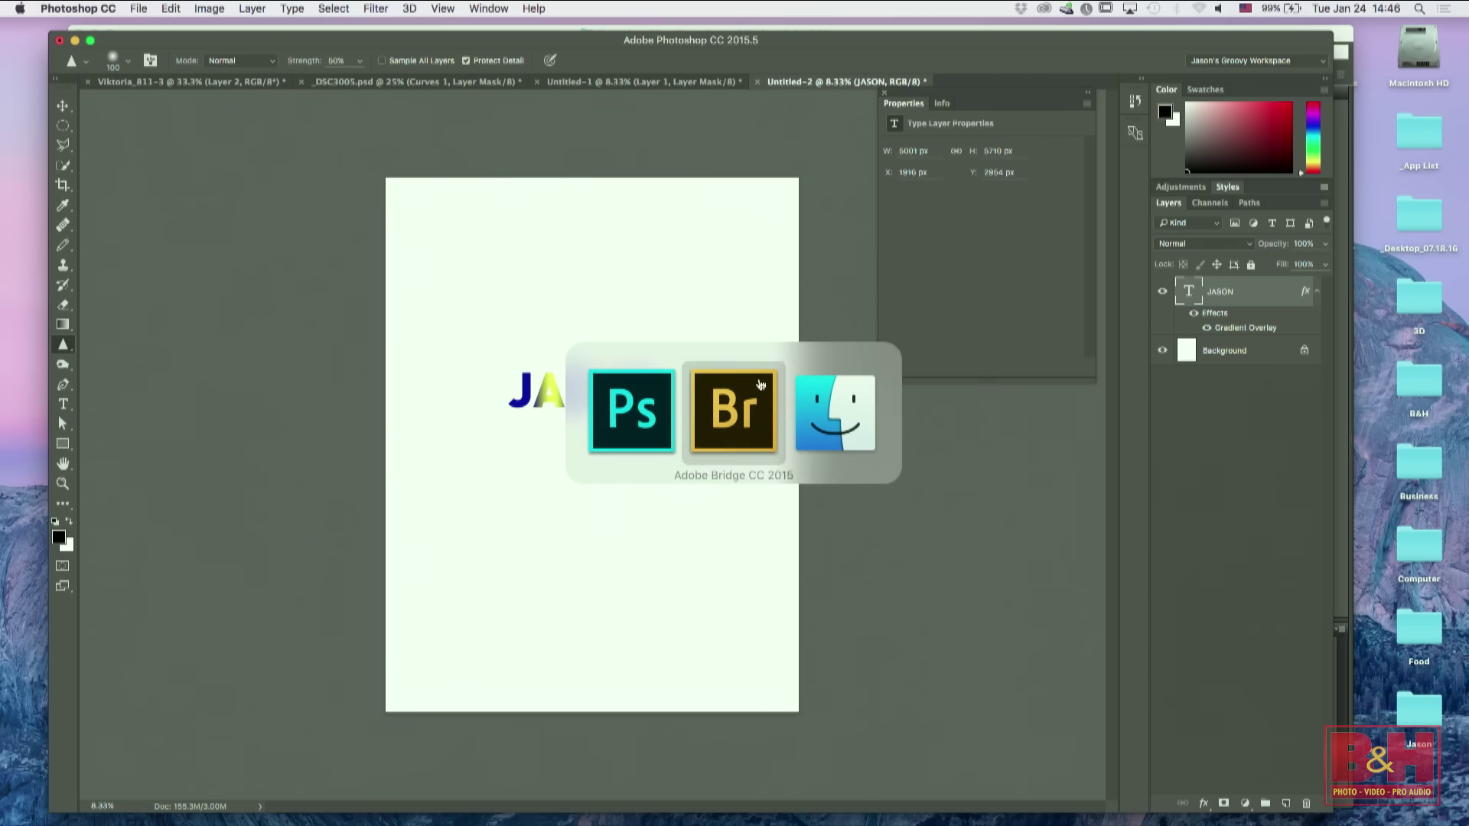
pyautogui.click(747, 429)
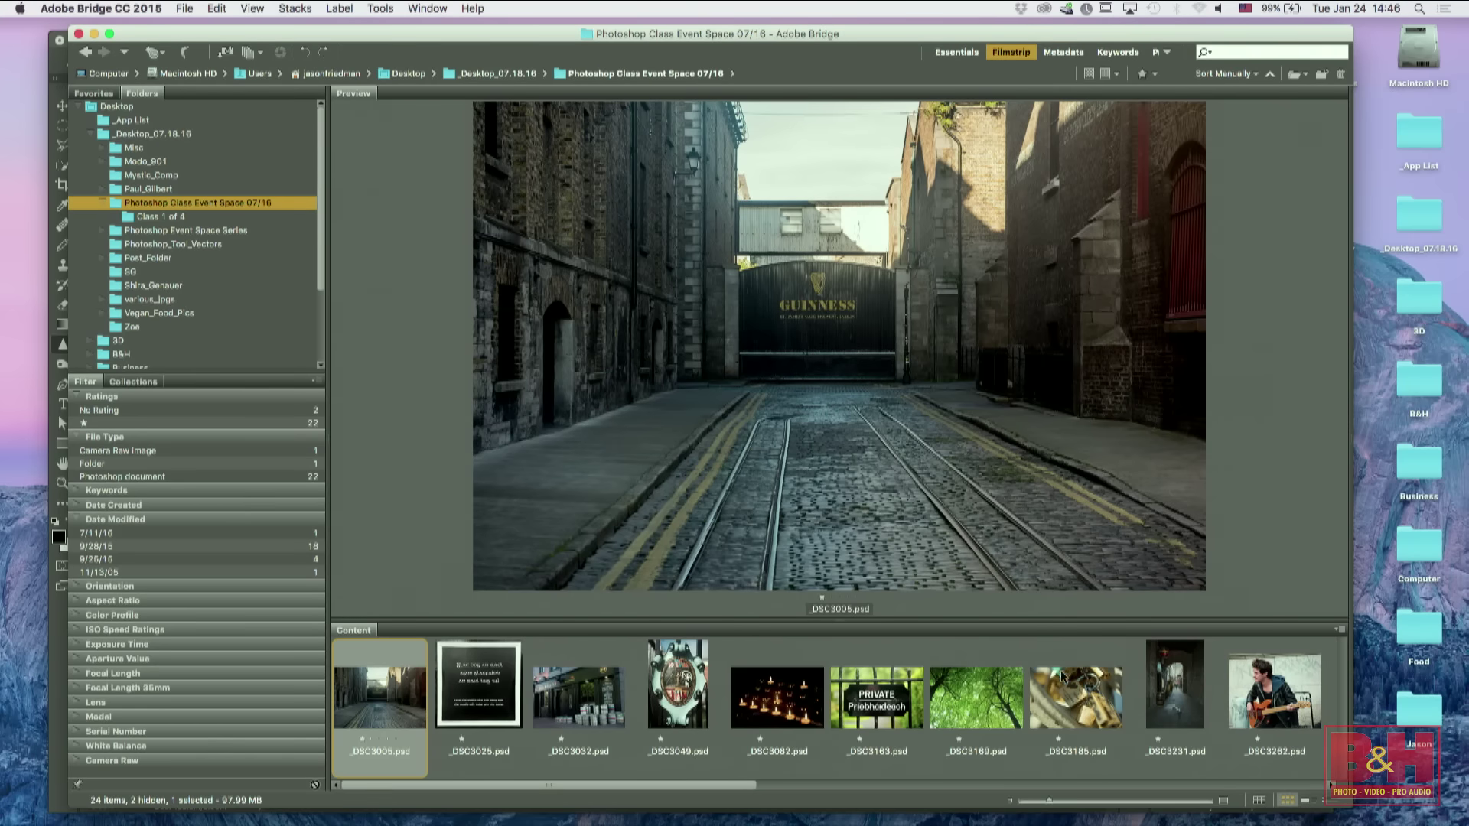
pyautogui.click(1269, 691)
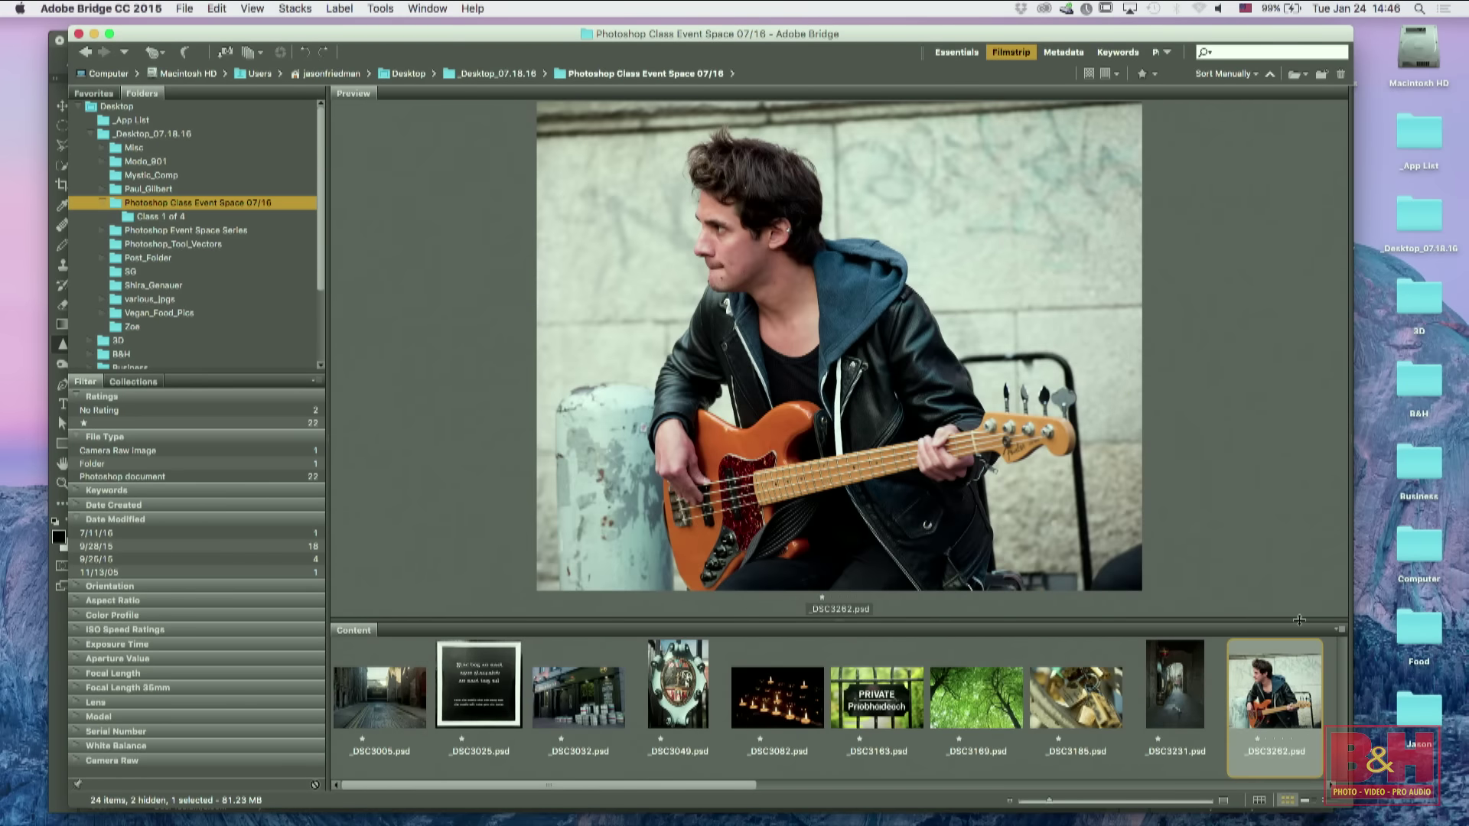
pyautogui.press('super+Tab')
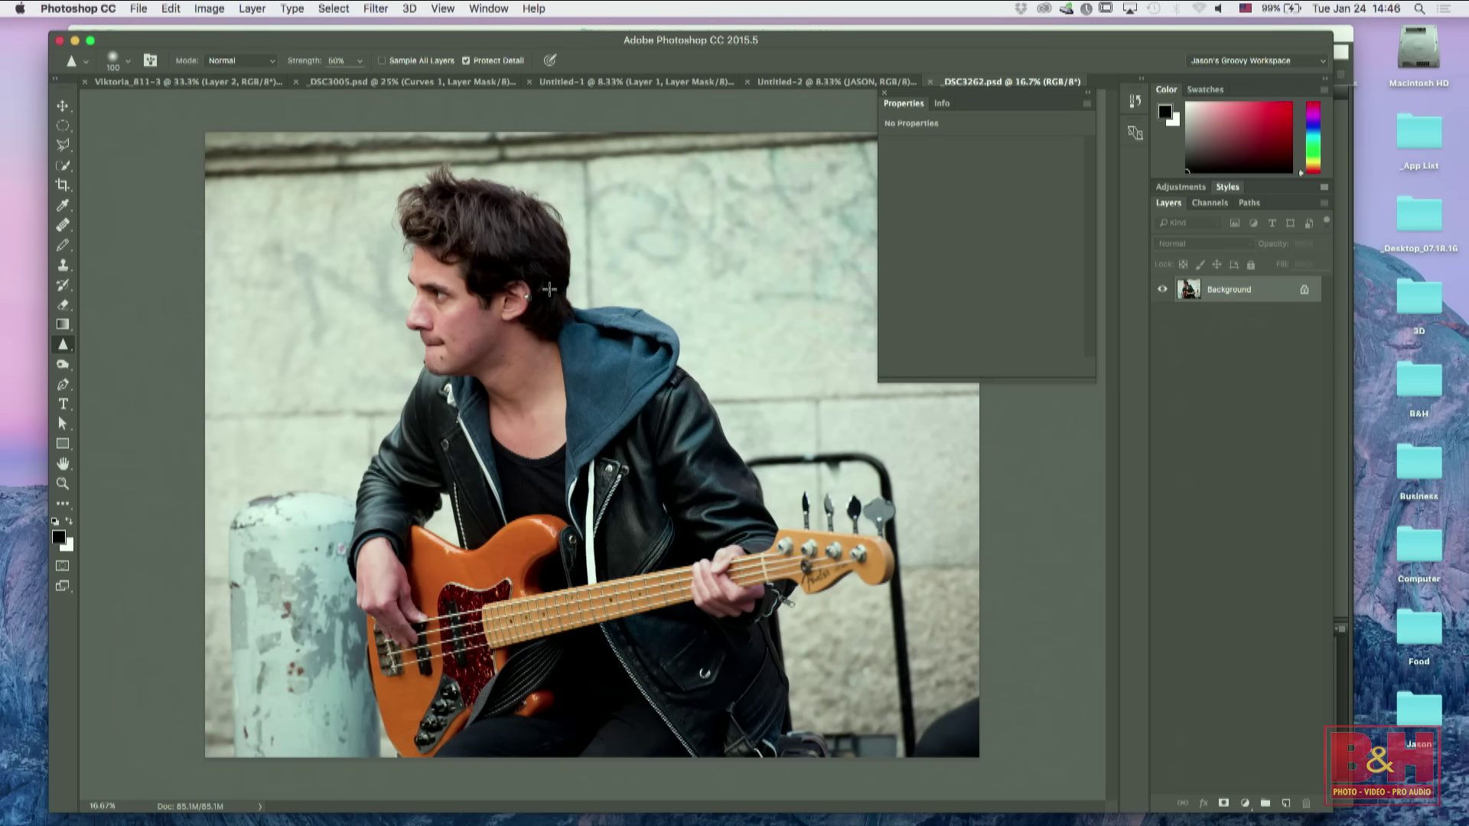
# Step: Try the Blur Tool at 100% strength with a size 100 brush on the blue hood fabric, and undo the stroke
pyautogui.press('super+equal')
pyautogui.press('super+equal')
pyautogui.press('super+equal')
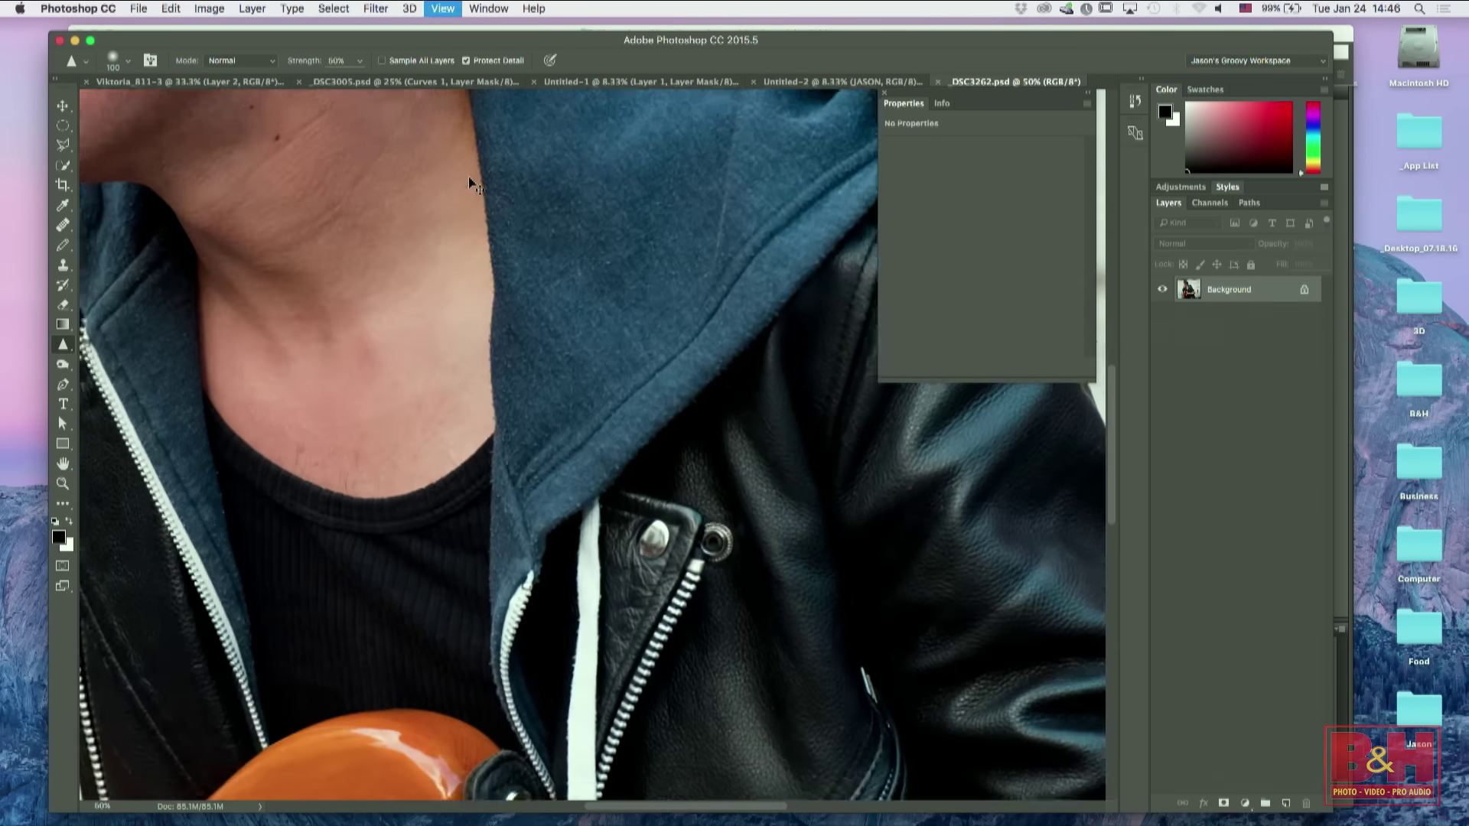
pyautogui.press('super+equal')
pyautogui.press('super+equal')
pyautogui.press('super+equal')
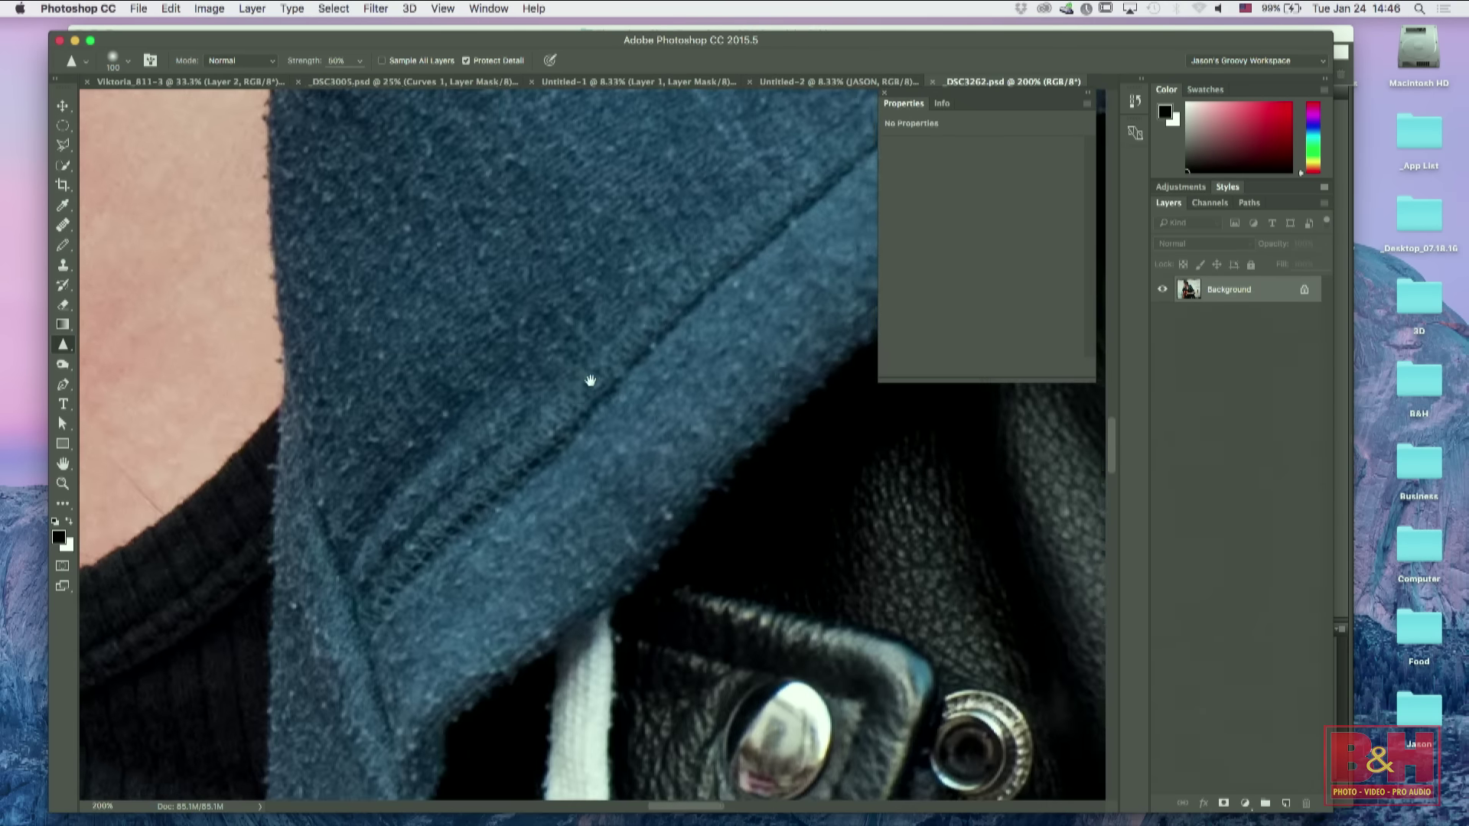
pyautogui.moveTo(590, 380); pyautogui.dragTo(420, 544)
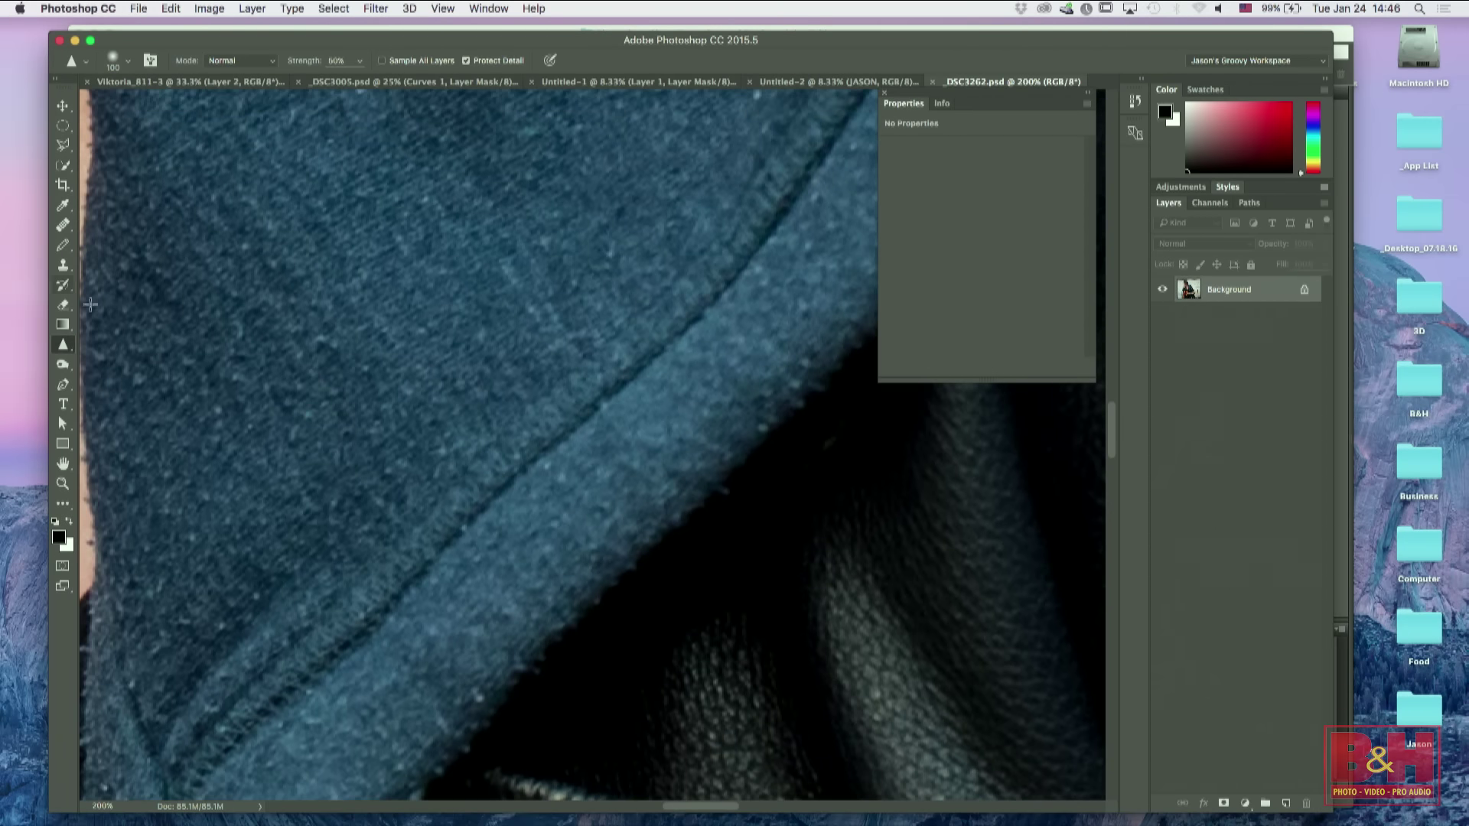
pyautogui.moveTo(62, 345); pyautogui.dragTo(113, 344)
pyautogui.press(']')
pyautogui.press(']')
pyautogui.press(']')
pyautogui.press(']')
pyautogui.press(']')
pyautogui.press(']')
pyautogui.press(']')
pyautogui.press(']')
pyautogui.press(']')
pyautogui.press(']')
pyautogui.press(']')
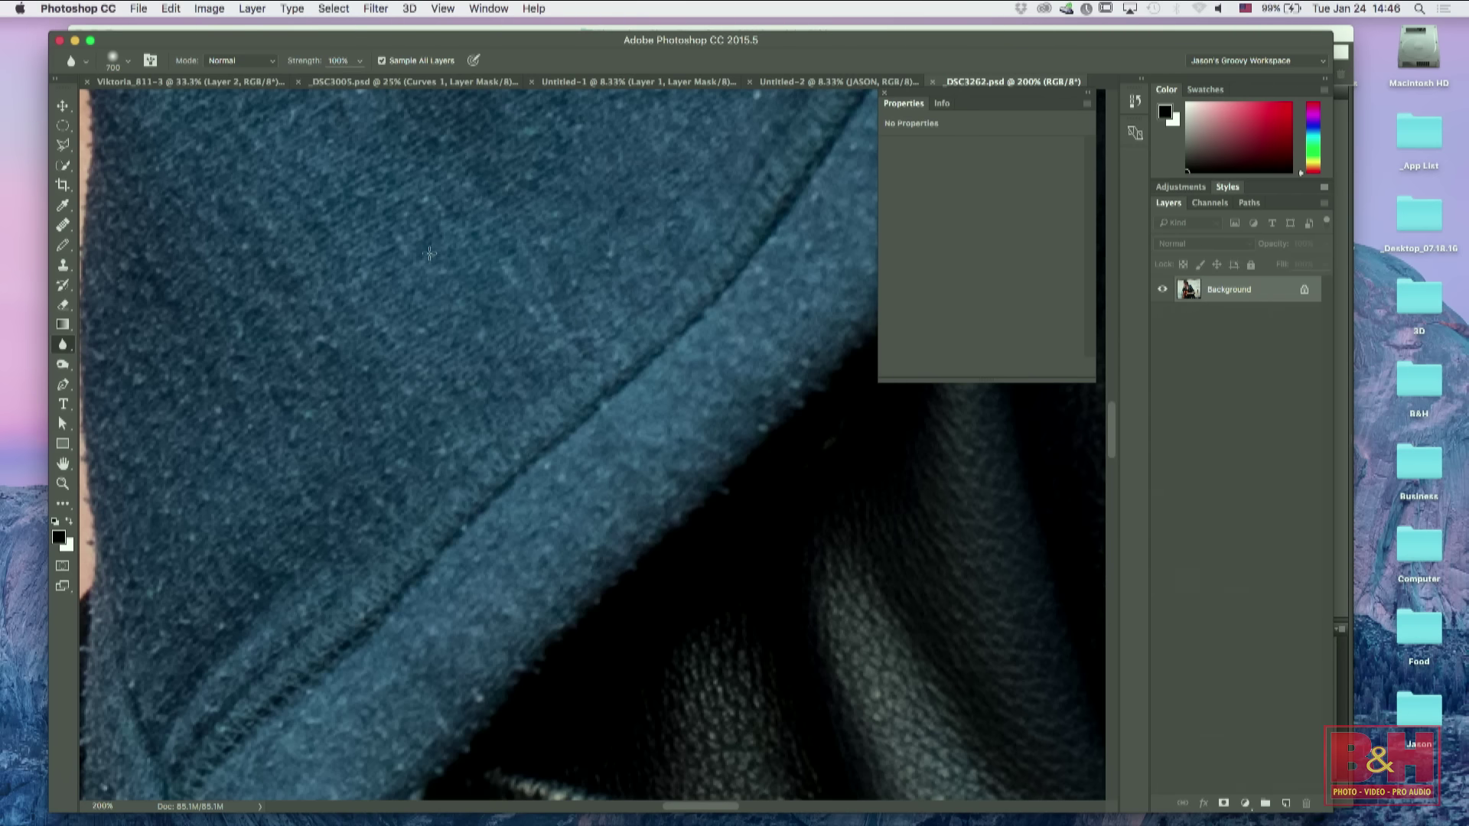
pyautogui.press(']')
pyautogui.press(']')
pyautogui.press(']')
pyautogui.press('[')
pyautogui.press('[')
pyautogui.press('[')
pyautogui.press('[')
pyautogui.press('[')
pyautogui.press('[')
pyautogui.press('[')
pyautogui.press('[')
pyautogui.press('[')
pyautogui.press('[')
pyautogui.press('[')
pyautogui.press('[')
pyautogui.press('[')
pyautogui.press('[')
pyautogui.press(']')
pyautogui.moveTo(420, 252)
pyautogui.mouseDown()
pyautogui.moveTo(462, 254)
pyautogui.moveTo(426, 316)
pyautogui.moveTo(464, 286)
pyautogui.moveTo(439, 324)
pyautogui.moveTo(442, 280)
pyautogui.moveTo(423, 262)
pyautogui.moveTo(450, 285)
pyautogui.moveTo(404, 280)
pyautogui.moveTo(336, 189)
pyautogui.moveTo(377, 166)
pyautogui.moveTo(302, 276)
pyautogui.moveTo(321, 251)
pyautogui.moveTo(322, 267)
pyautogui.moveTo(385, 262)
pyautogui.moveTo(377, 240)
pyautogui.moveTo(454, 245)
pyautogui.moveTo(442, 233)
pyautogui.moveTo(472, 250)
pyautogui.moveTo(433, 243)
pyautogui.moveTo(404, 296)
pyautogui.moveTo(380, 268)
pyautogui.mouseUp()
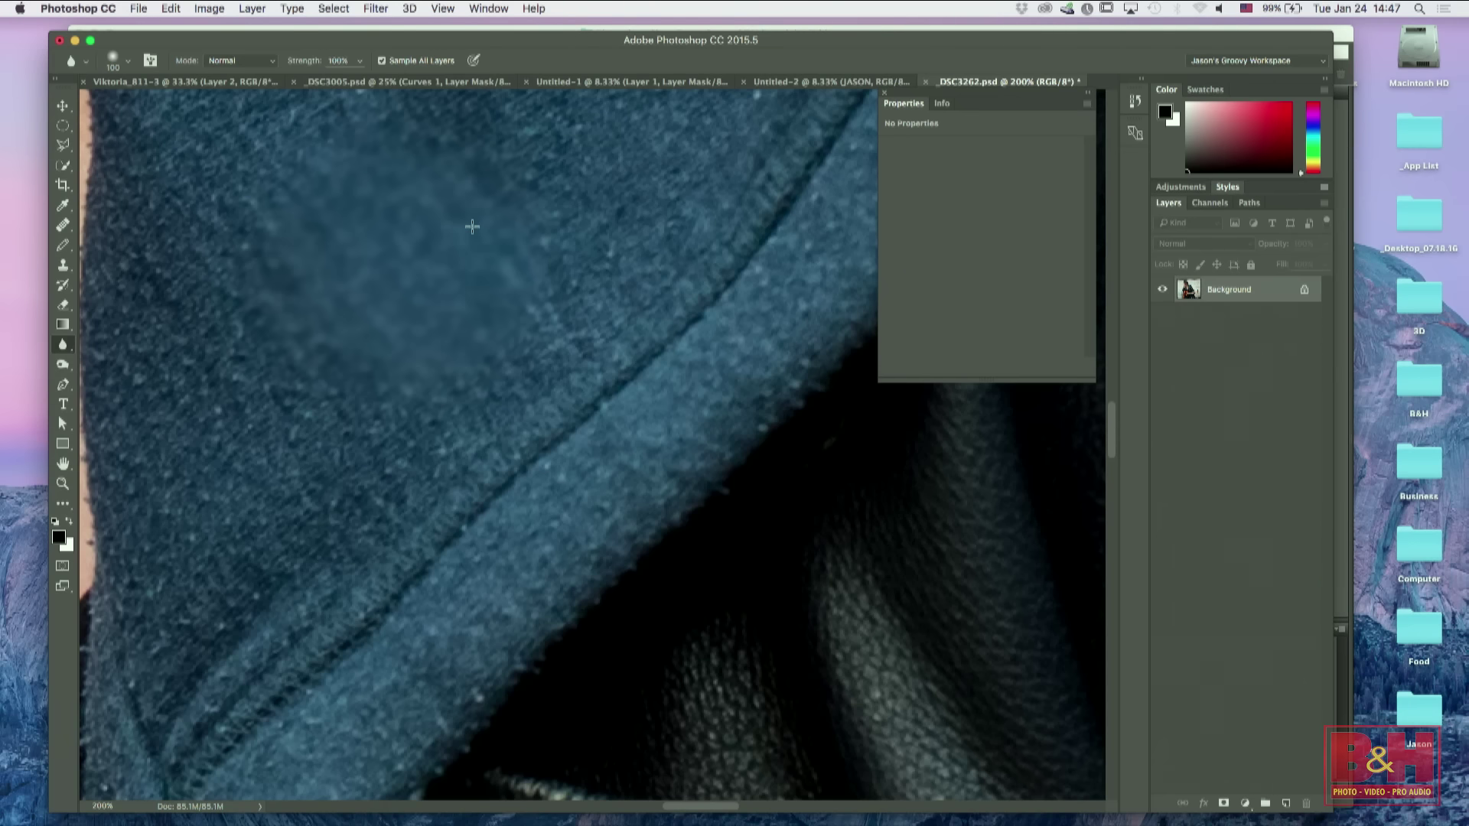
pyautogui.press('super+z')
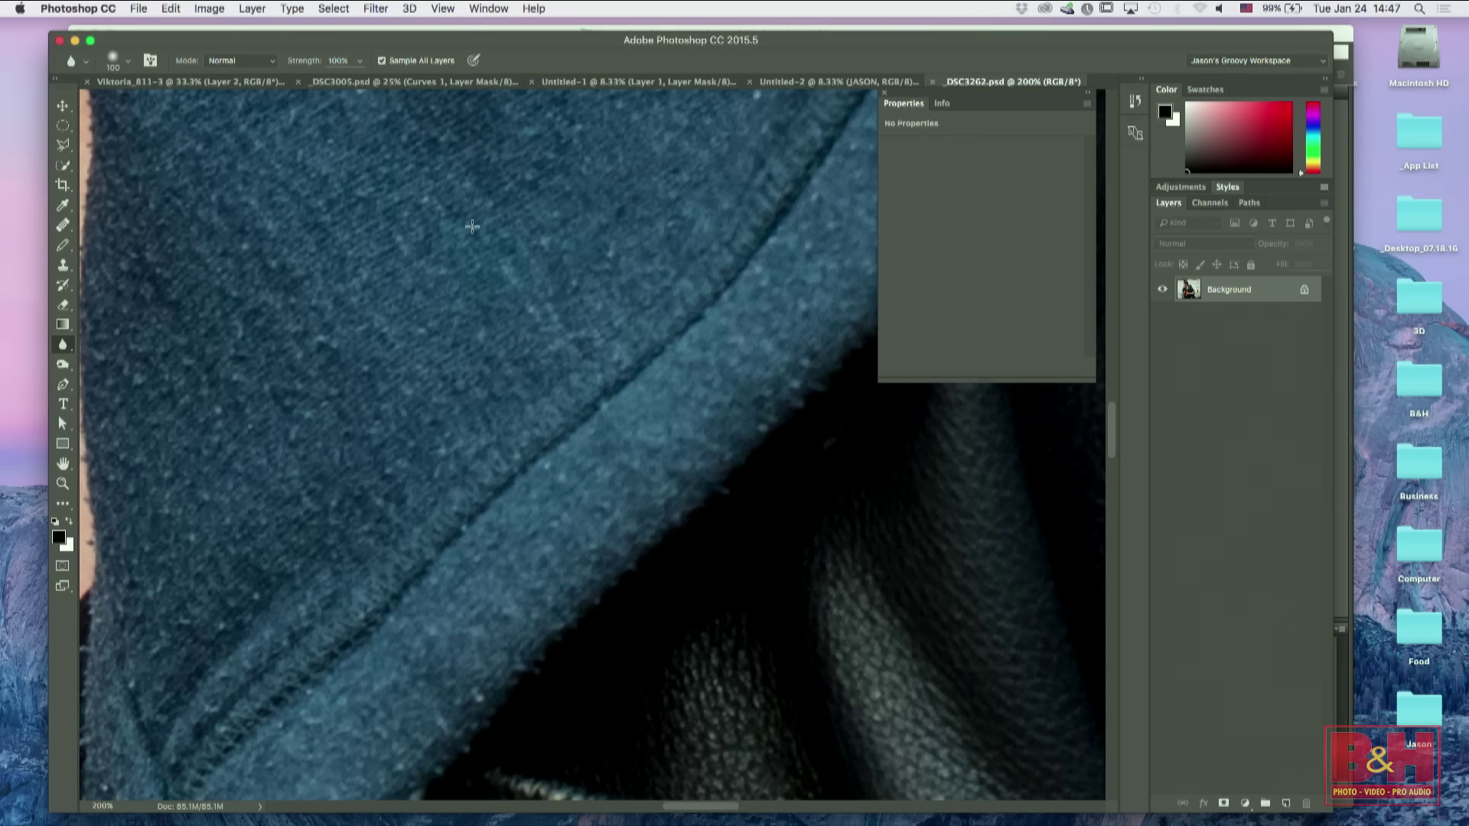
# Step: Duplicate the guitarist photo's Background layer
pyautogui.press('super+minus')
pyautogui.press('super+minus')
pyautogui.press('super+minus')
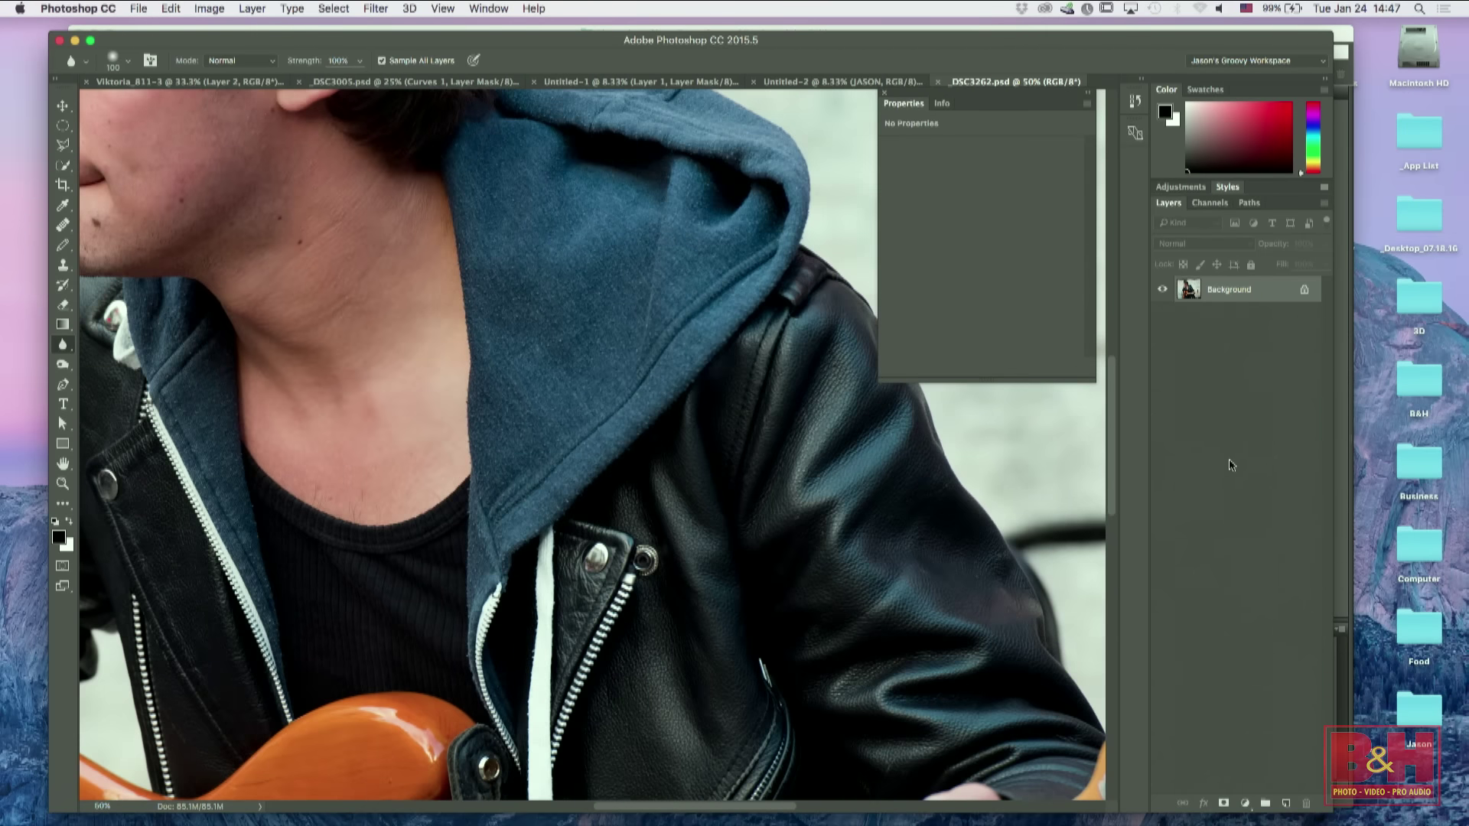
pyautogui.press('super+j')
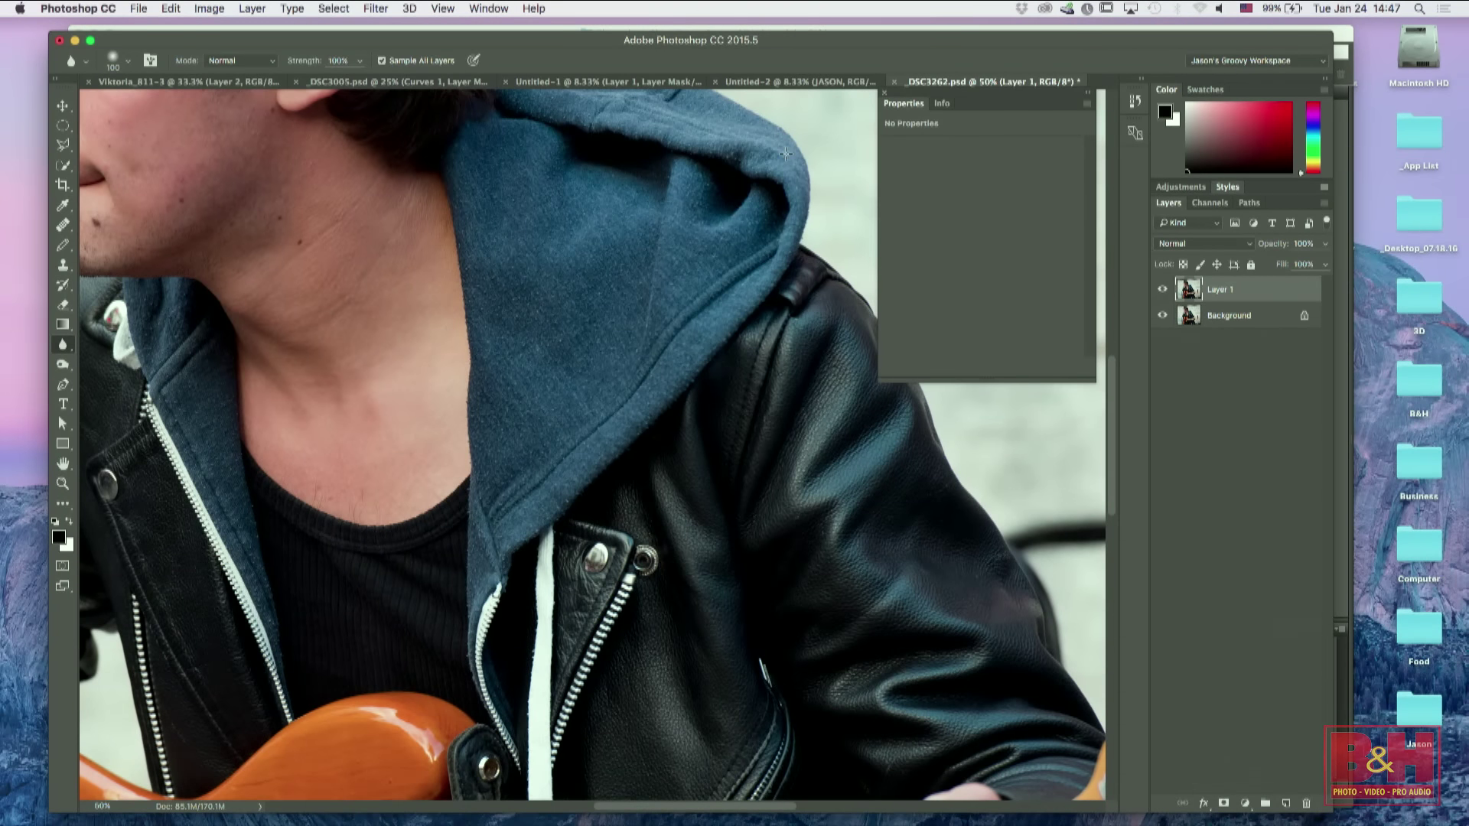
# Step: Apply a Gaussian Blur with a 20-pixel radius to the duplicated guitarist photo layer
pyautogui.click(344, 10)
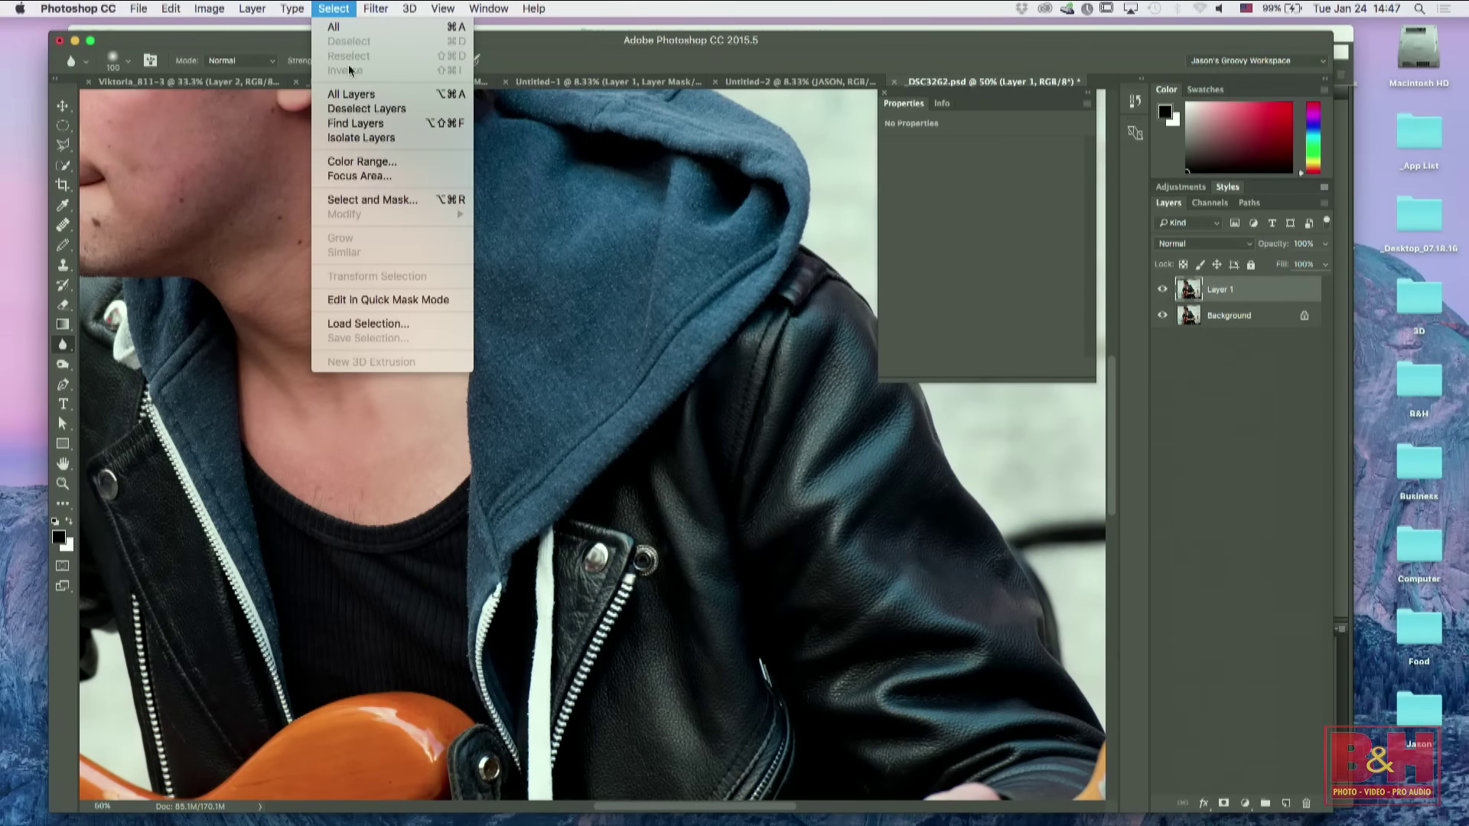
pyautogui.moveTo(374, 9)
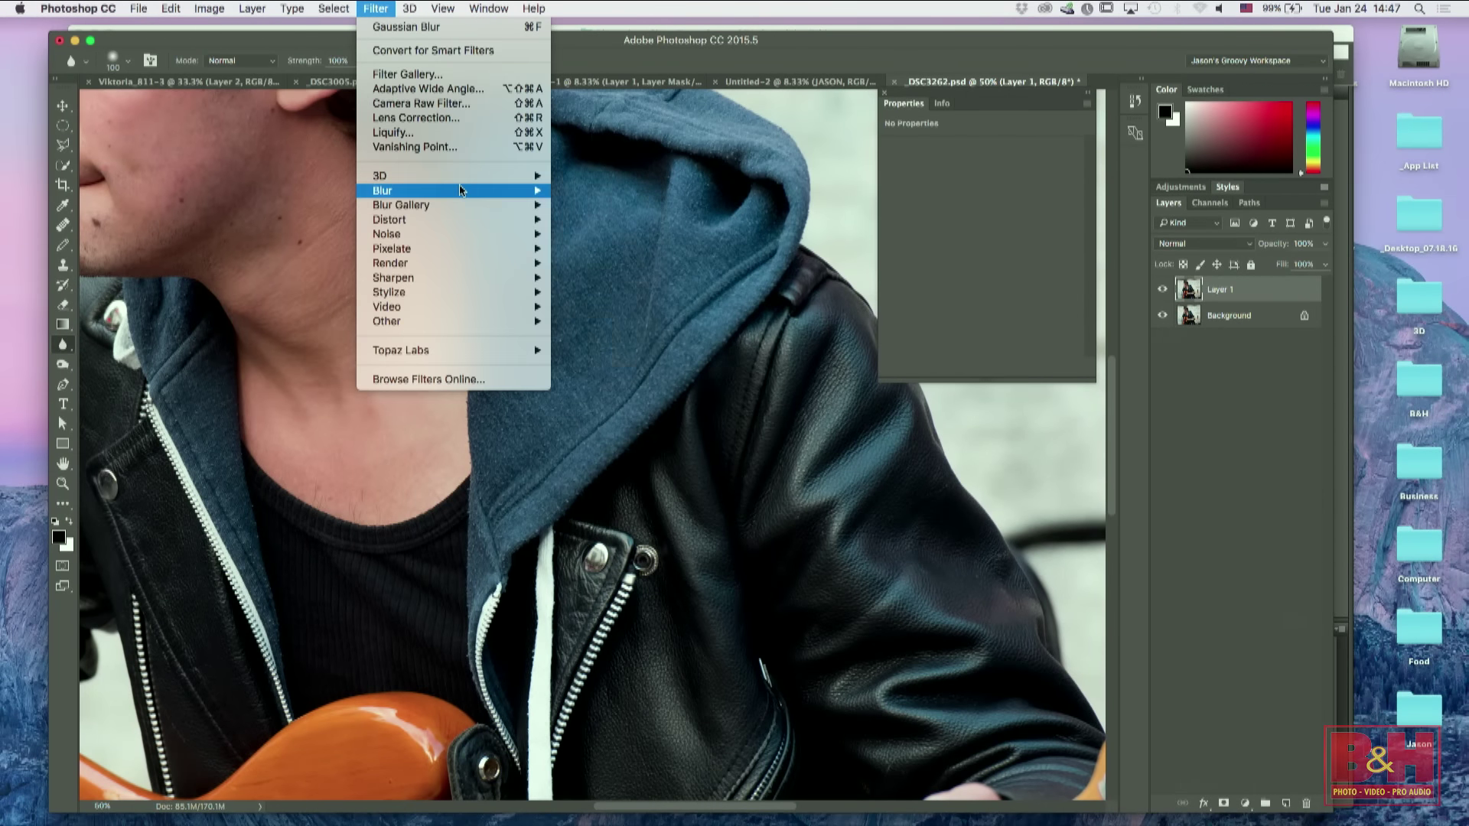
pyautogui.moveTo(460, 191)
pyautogui.click(612, 250)
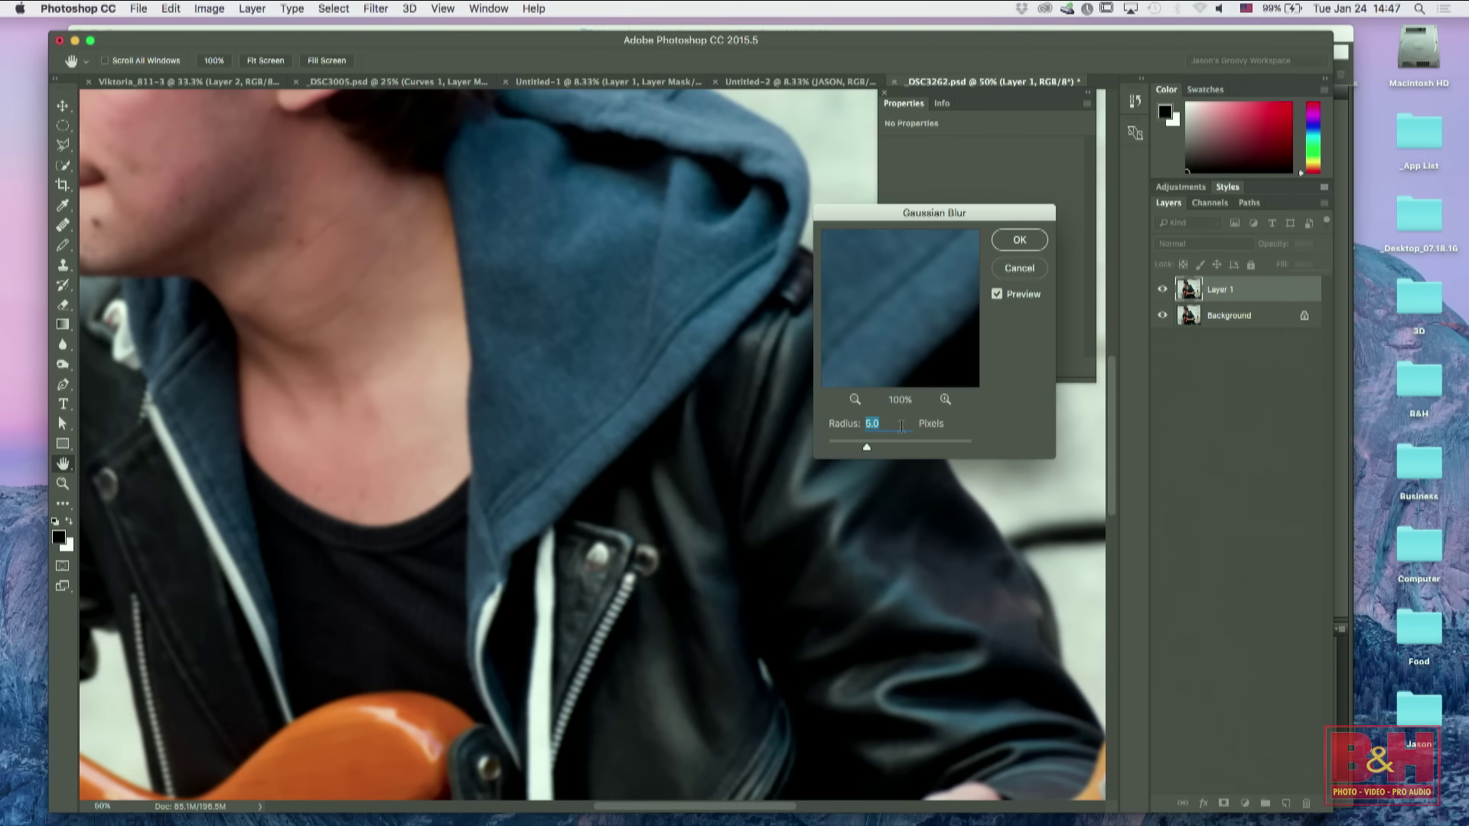
pyautogui.write('20')
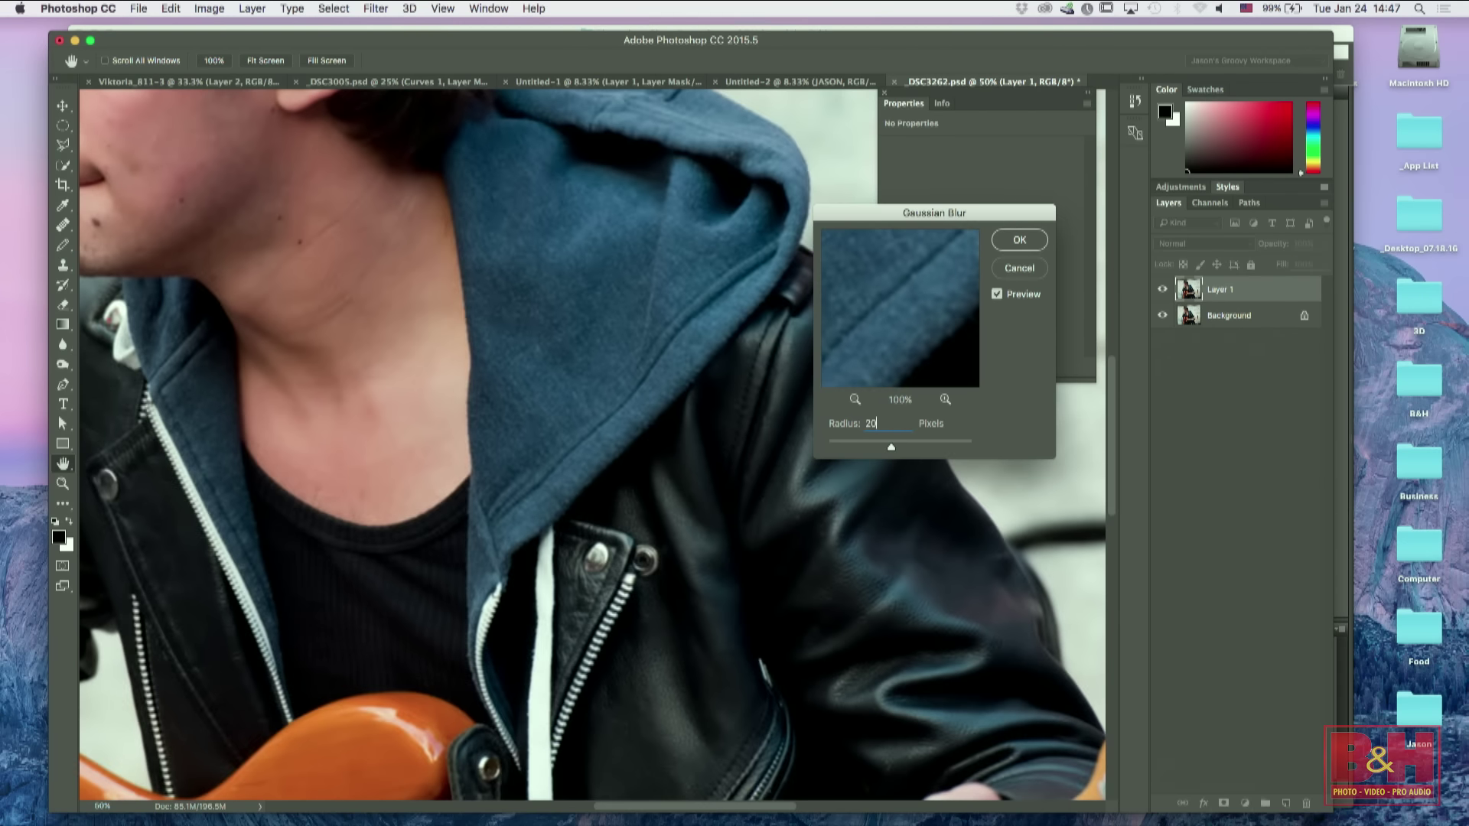
pyautogui.click(1019, 239)
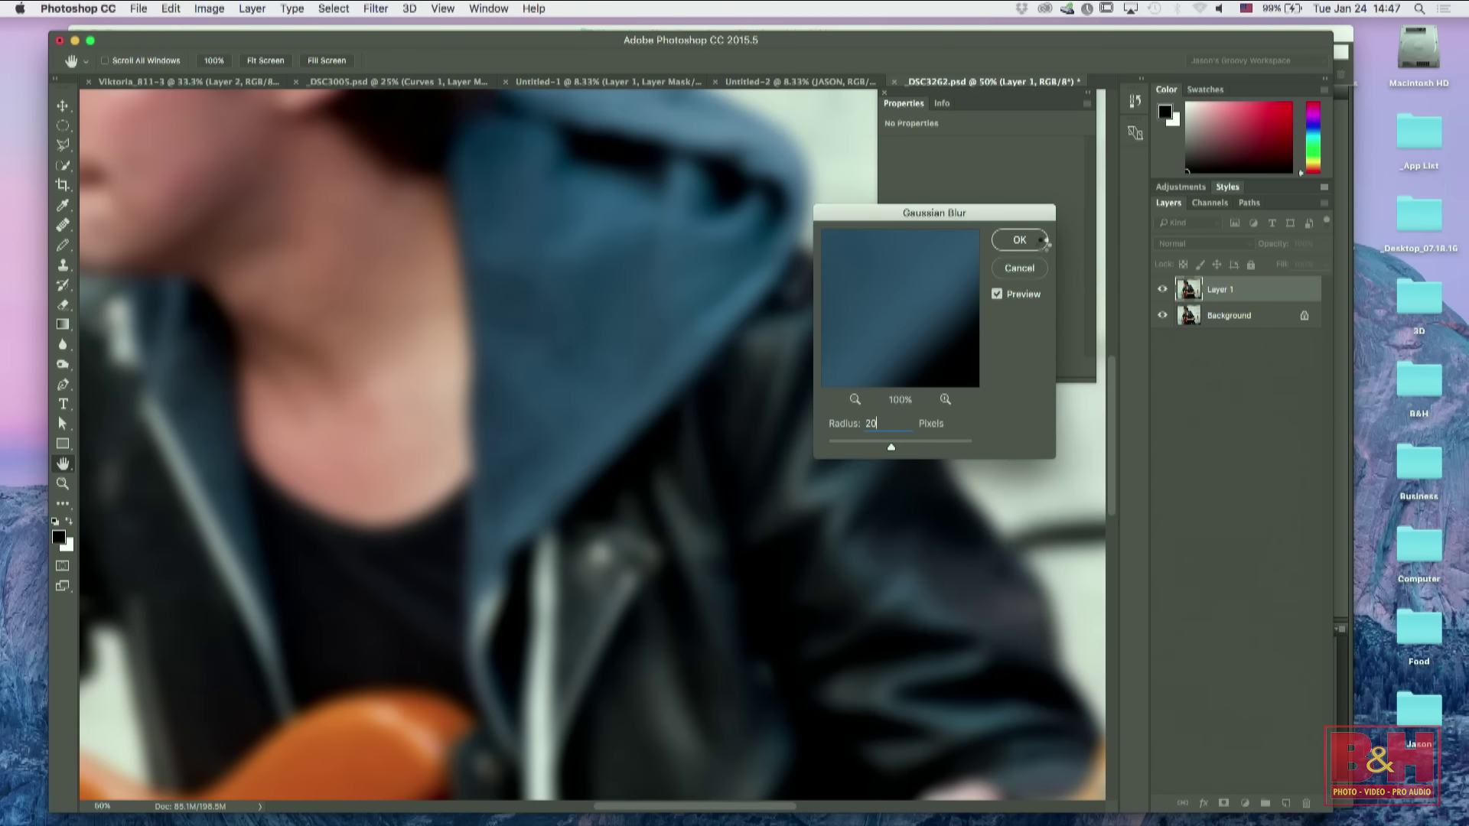
# Step: Add a layer mask to the blurred Layer 1 and invert it to black
pyautogui.press('r')
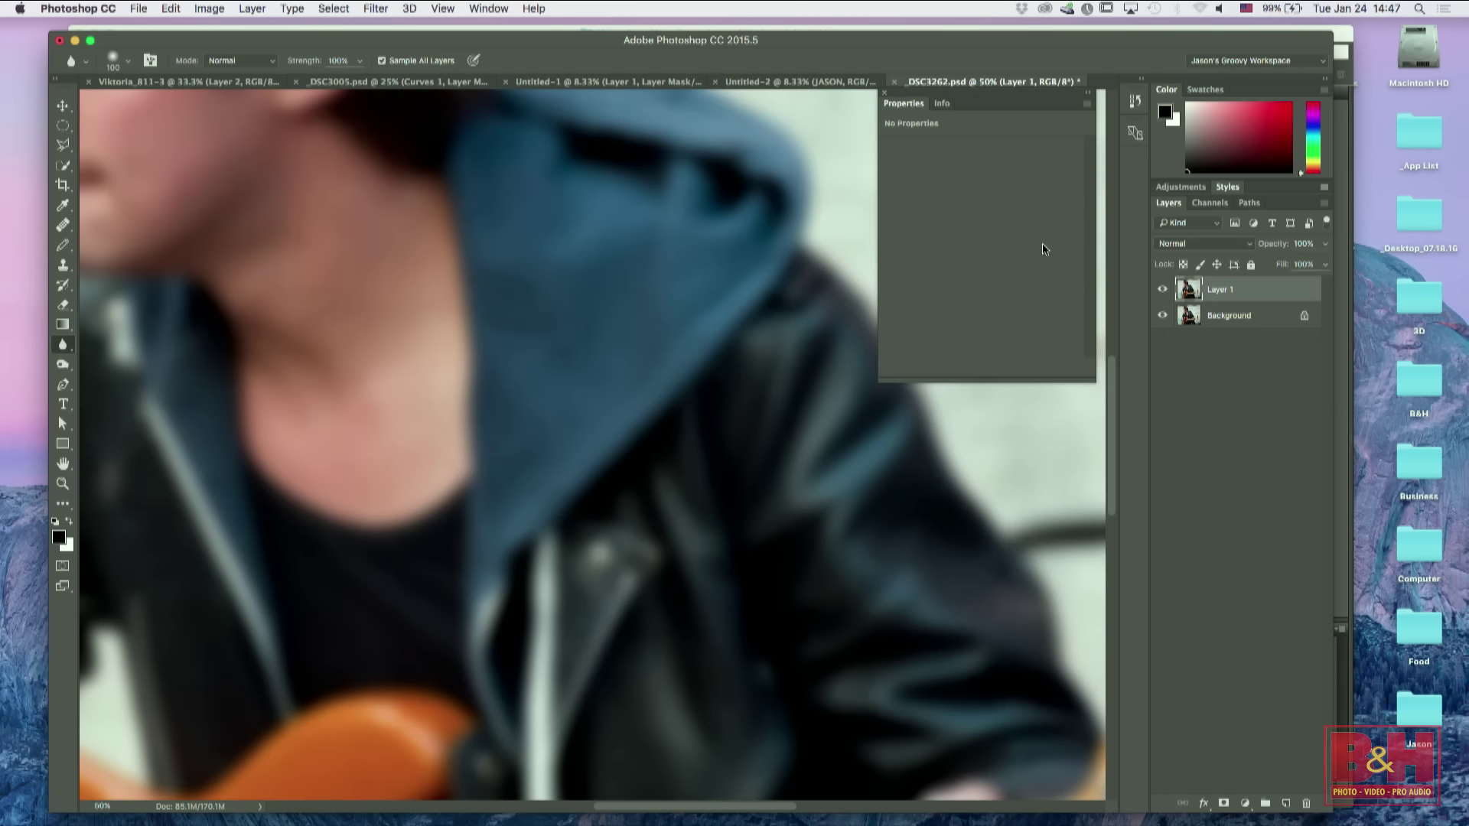
pyautogui.click(1223, 804)
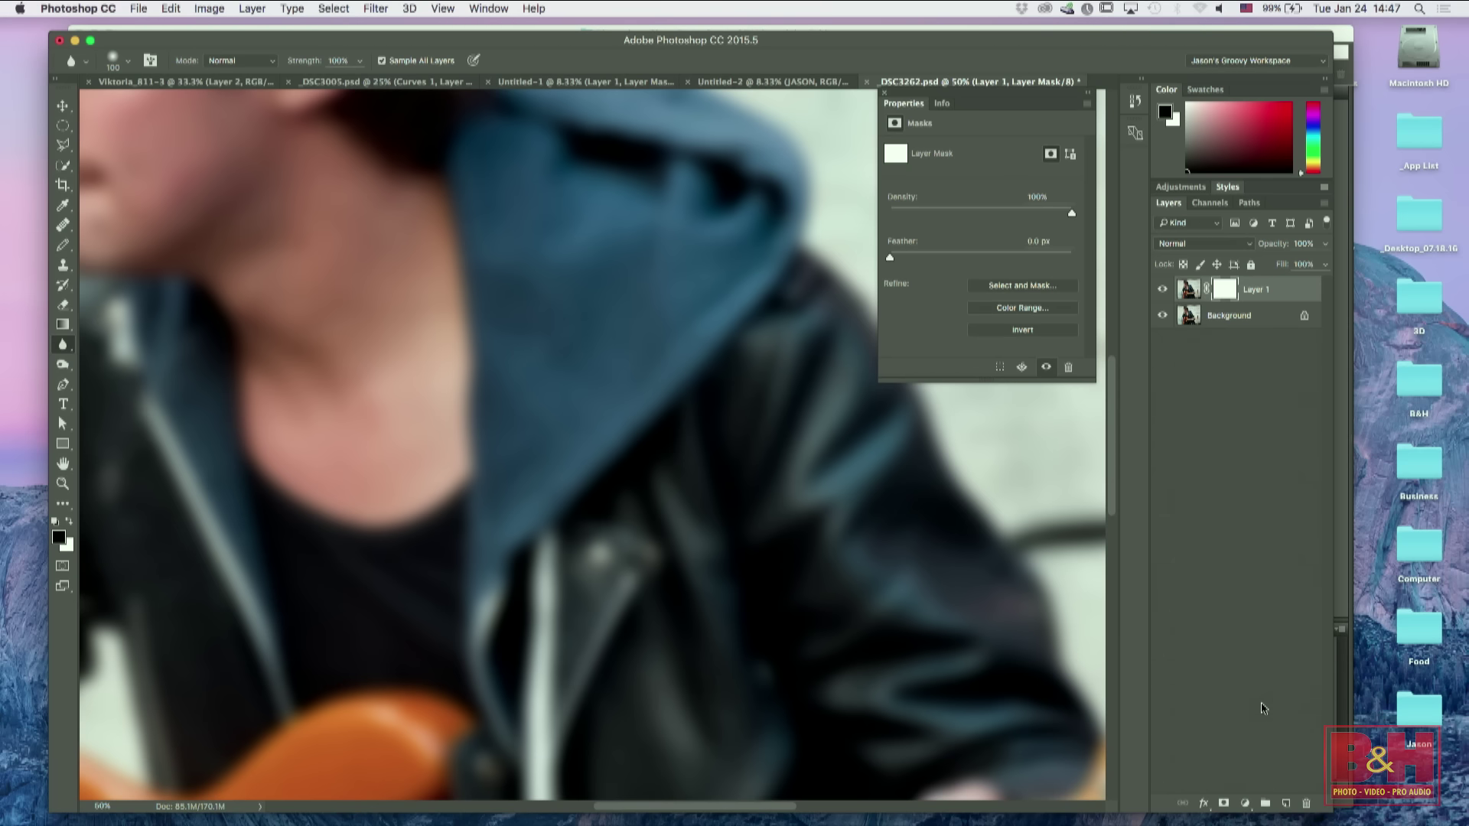
pyautogui.press('super+i')
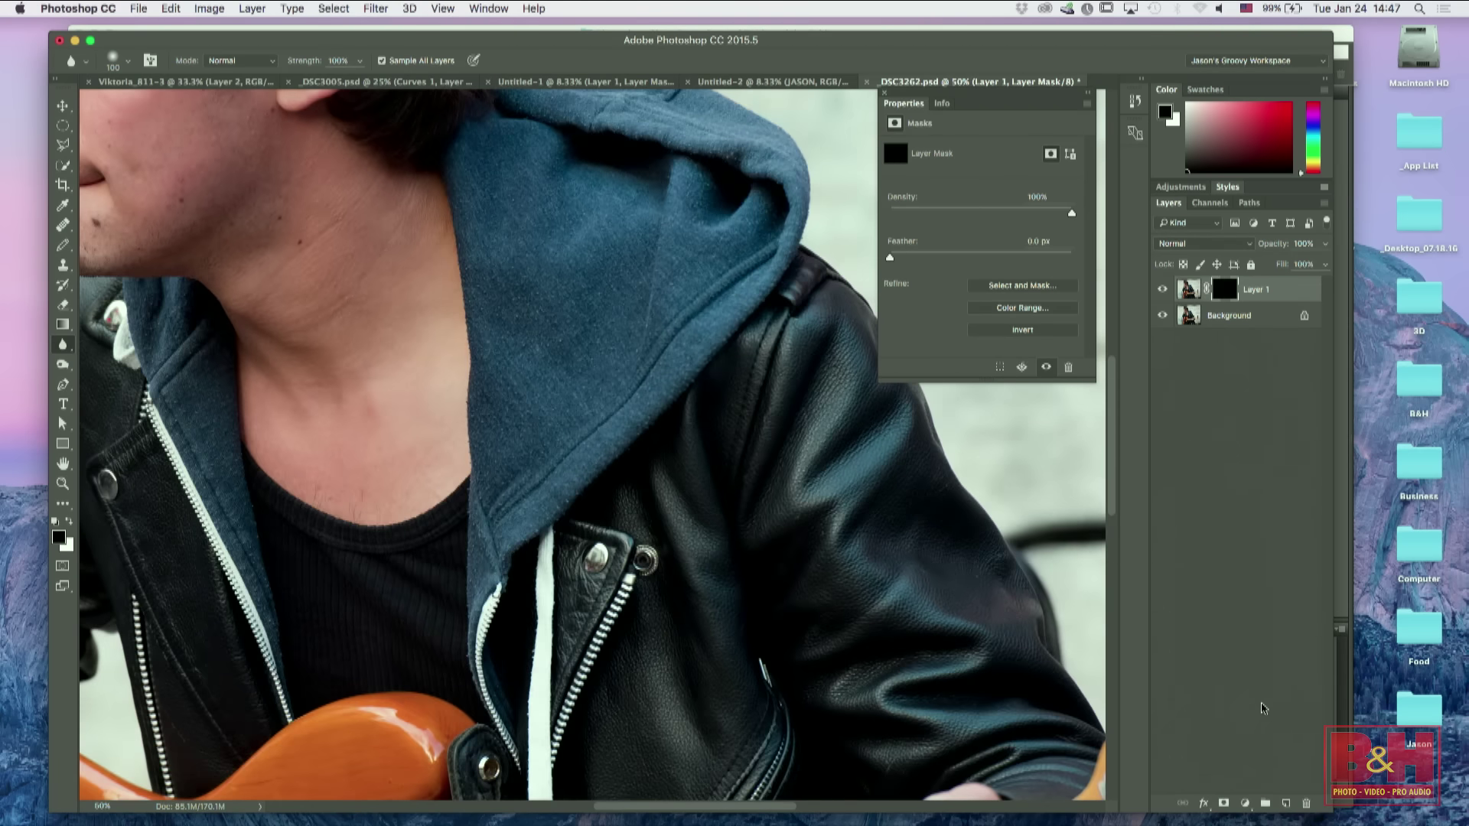
# Step: Reveal the blur in a round spot on the hood fabric by painting white with a size 150 Pencil, and set Layer 1's opacity to 70%
pyautogui.press('super+equal')
pyautogui.press('super+equal')
pyautogui.press('super+equal')
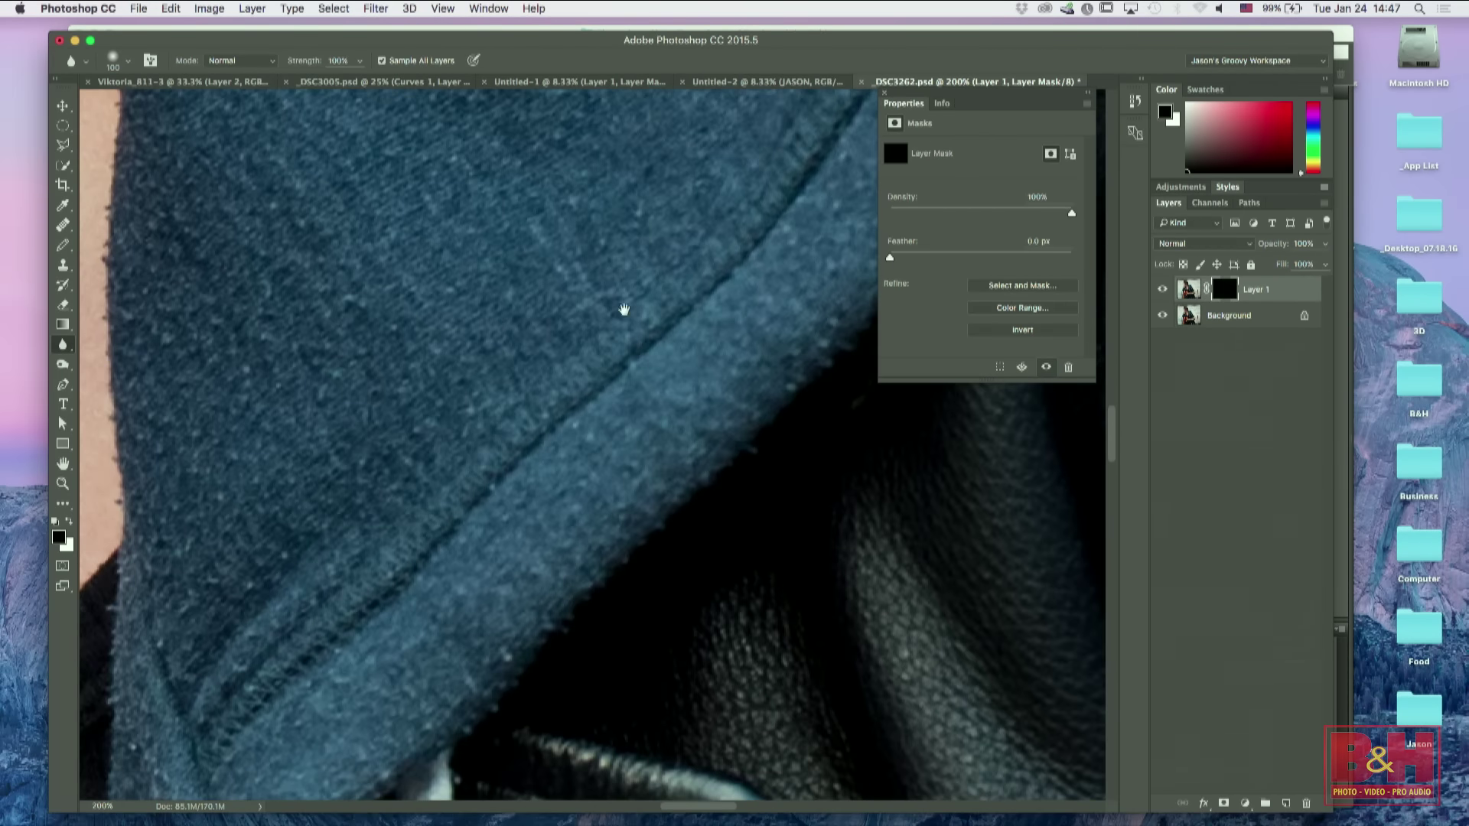
pyautogui.moveTo(624, 310); pyautogui.dragTo(596, 582)
pyautogui.press('b')
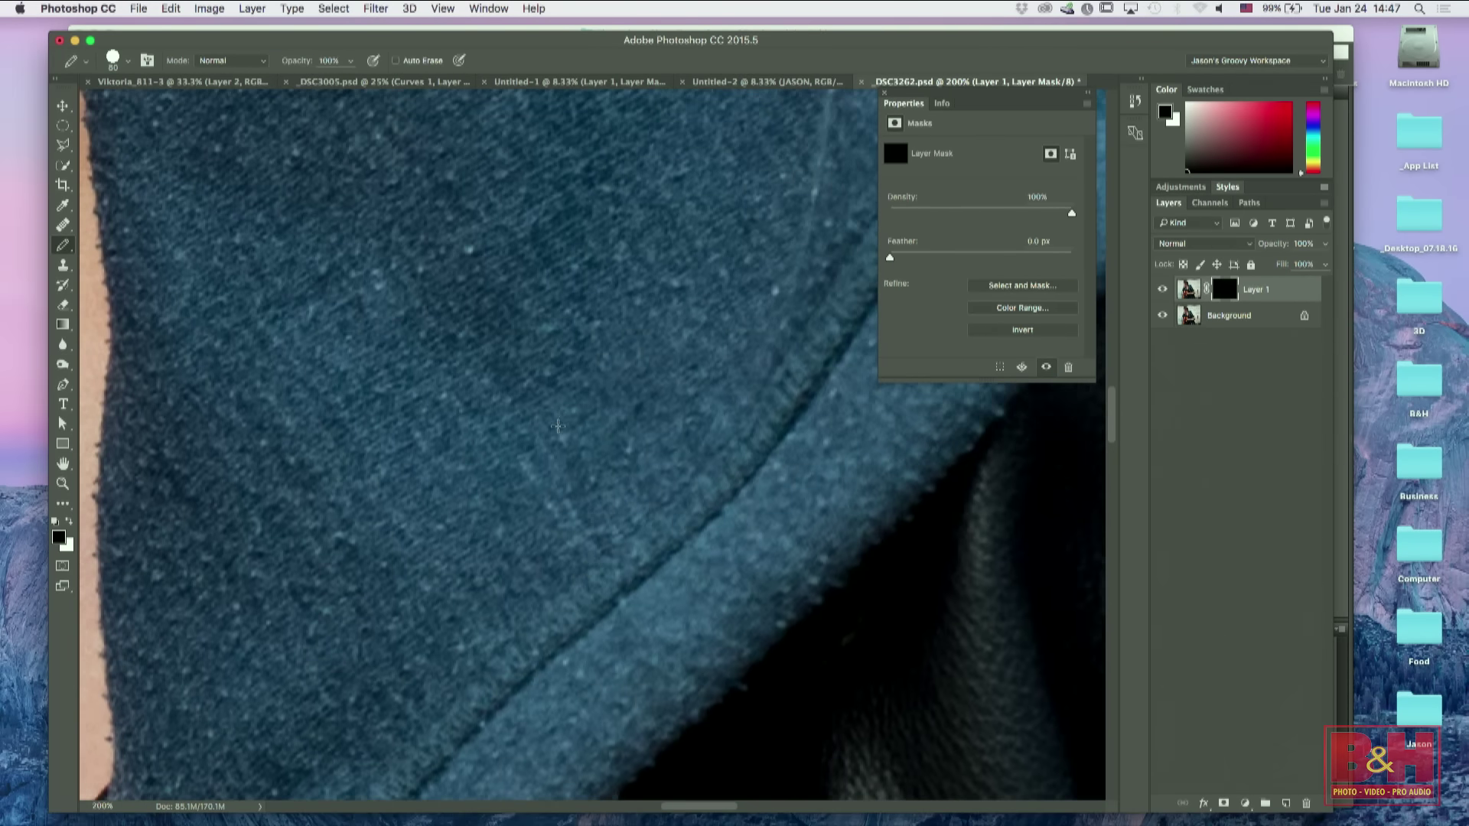
pyautogui.press('x')
pyautogui.press('[')
pyautogui.moveTo(545, 295)
pyautogui.mouseDown()
pyautogui.moveTo(551, 315)
pyautogui.moveTo(508, 321)
pyautogui.moveTo(531, 311)
pyautogui.moveTo(541, 332)
pyautogui.moveTo(502, 233)
pyautogui.moveTo(521, 271)
pyautogui.mouseUp()
pyautogui.click(521, 271)
pyautogui.click(1326, 245)
pyautogui.moveTo(1326, 263); pyautogui.dragTo(1301, 266)
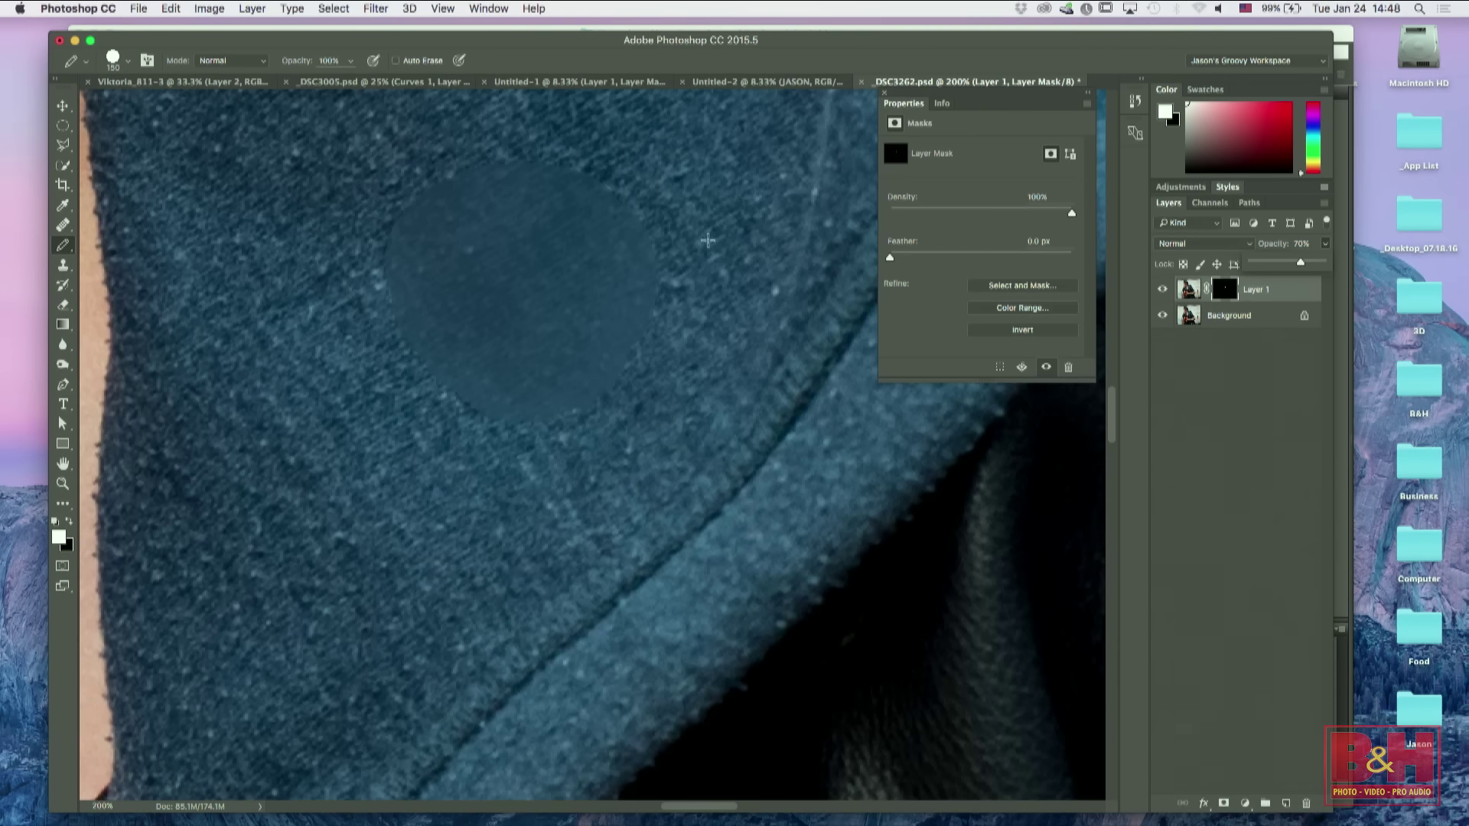
# Step: Compare the blurred spot on the hood with the surrounding fabric at several zoom levels
pyautogui.click(64, 365)
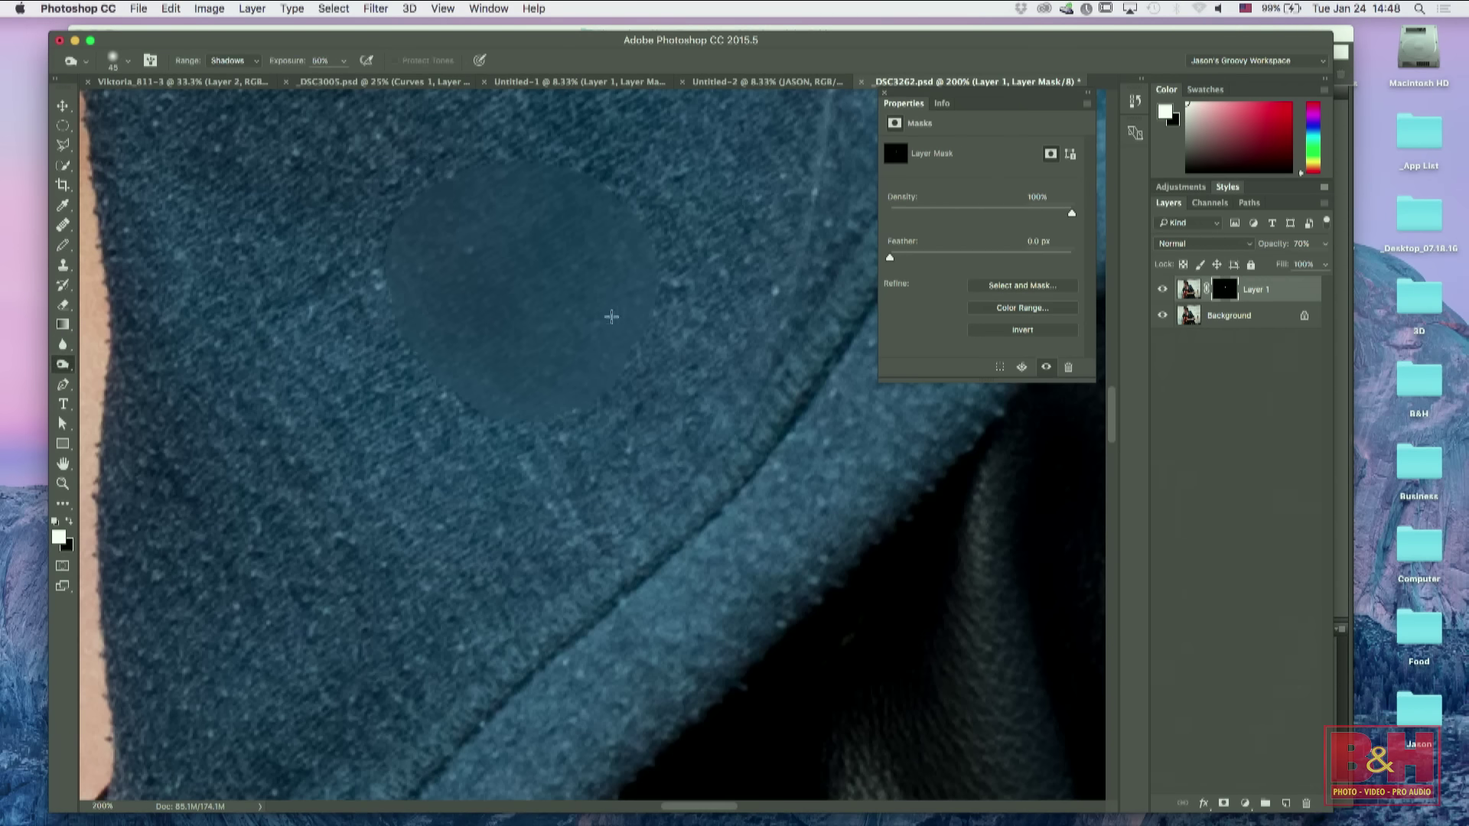
pyautogui.press('super+minus')
pyautogui.press('super+minus')
pyautogui.scroll(-3, 528, 352)
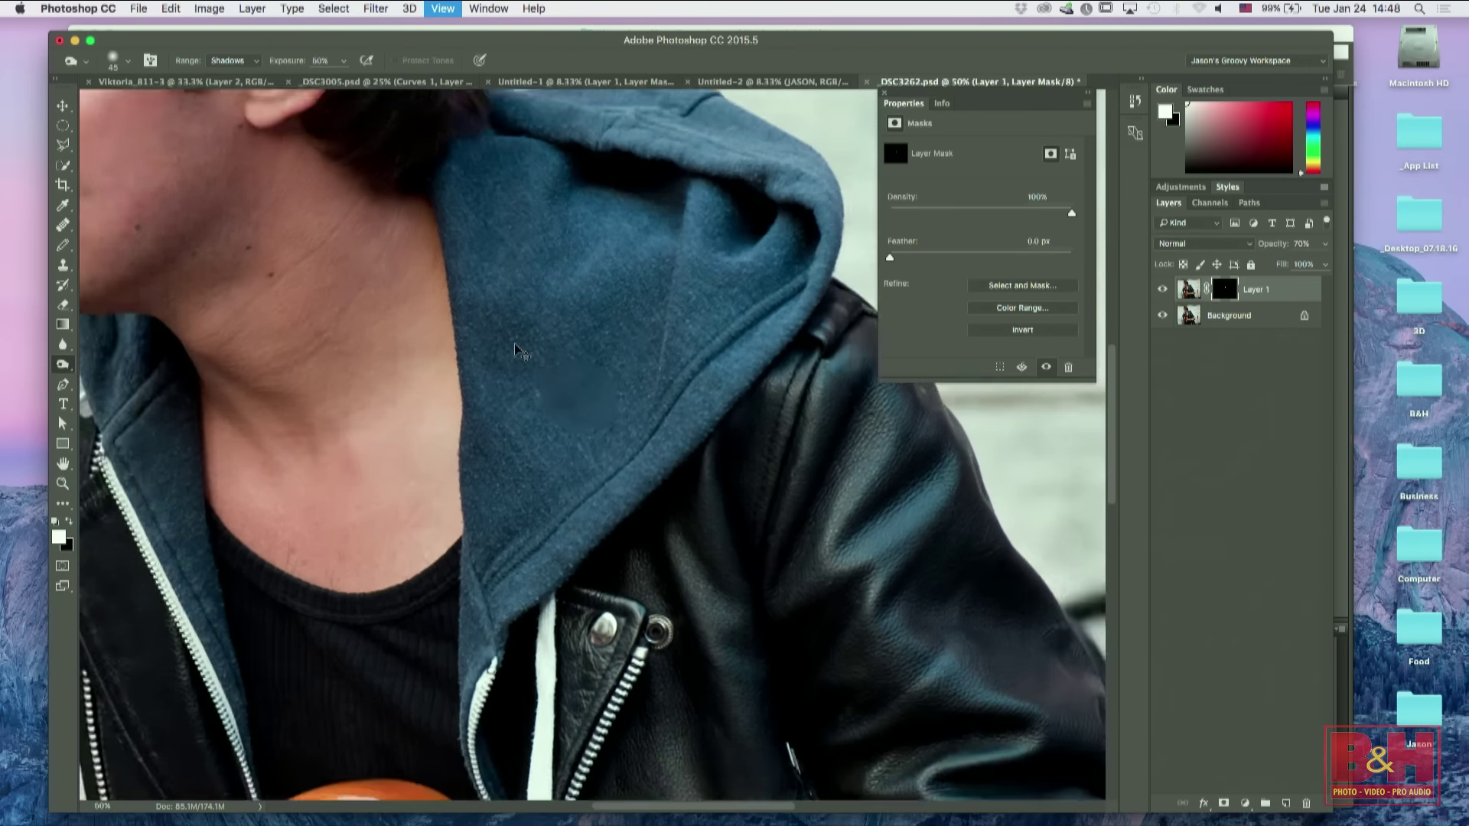
pyautogui.press('super+minus')
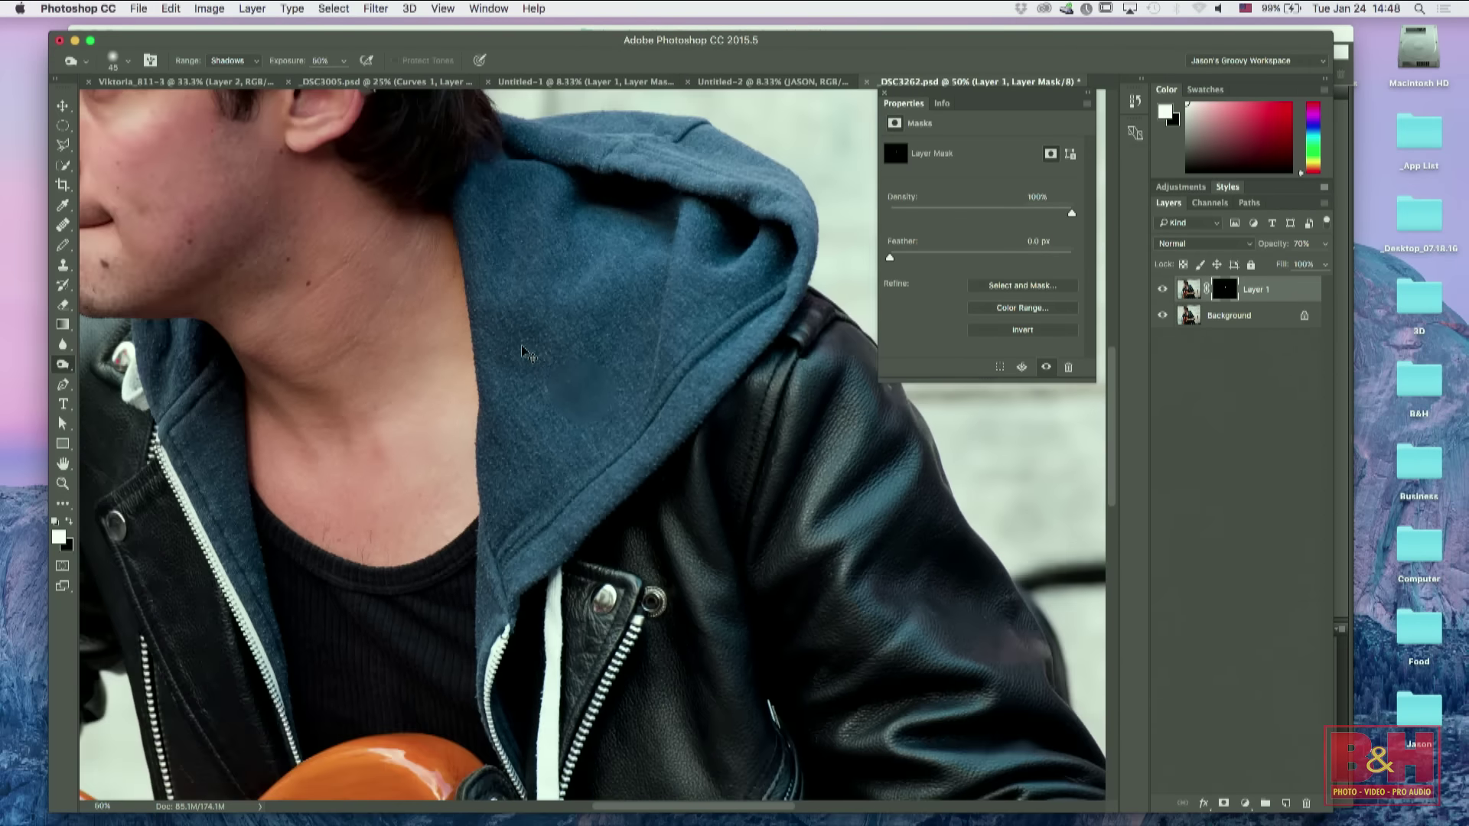
pyautogui.press('super+plus')
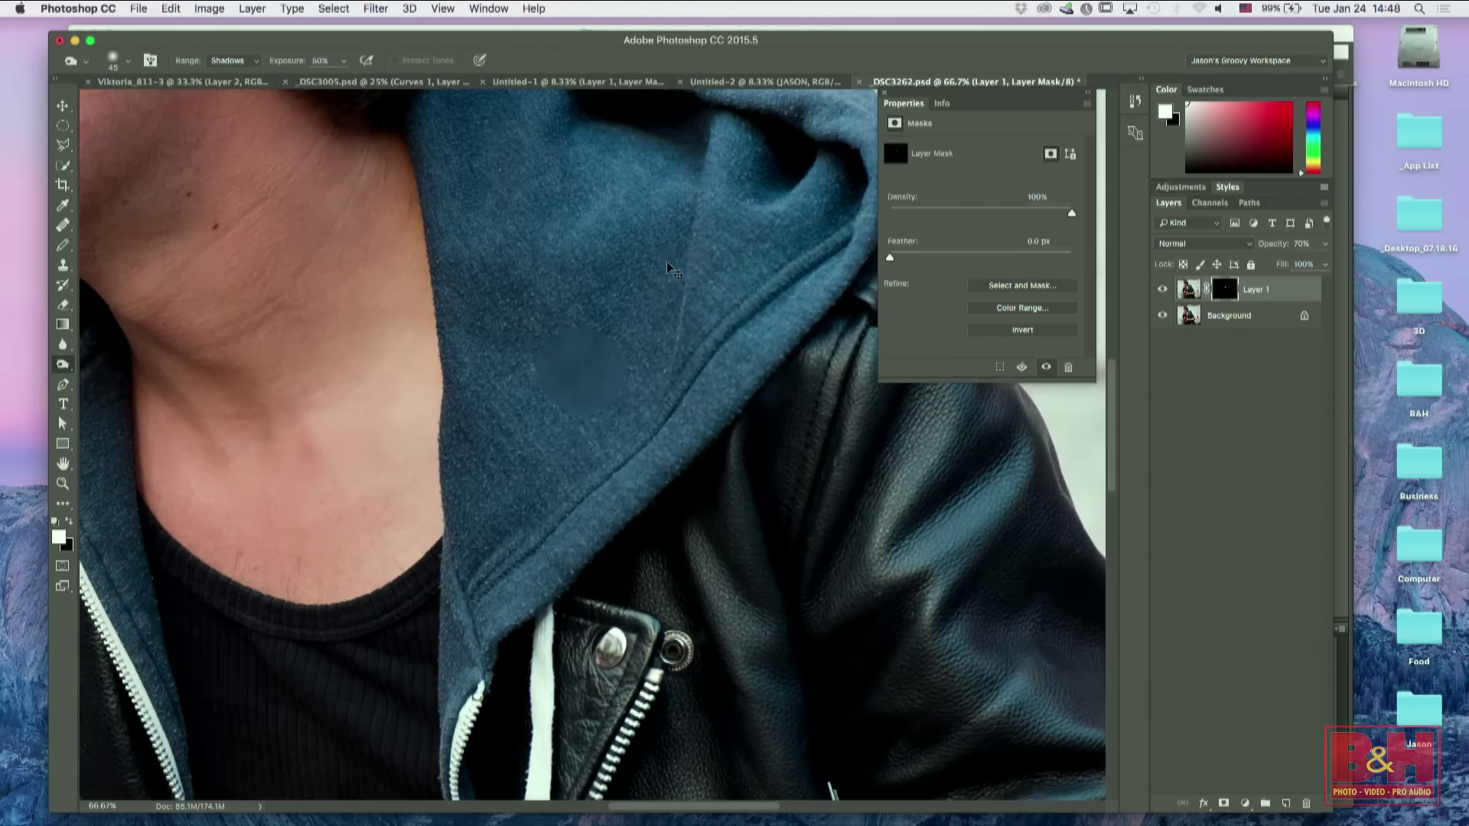
pyautogui.press('super+plus')
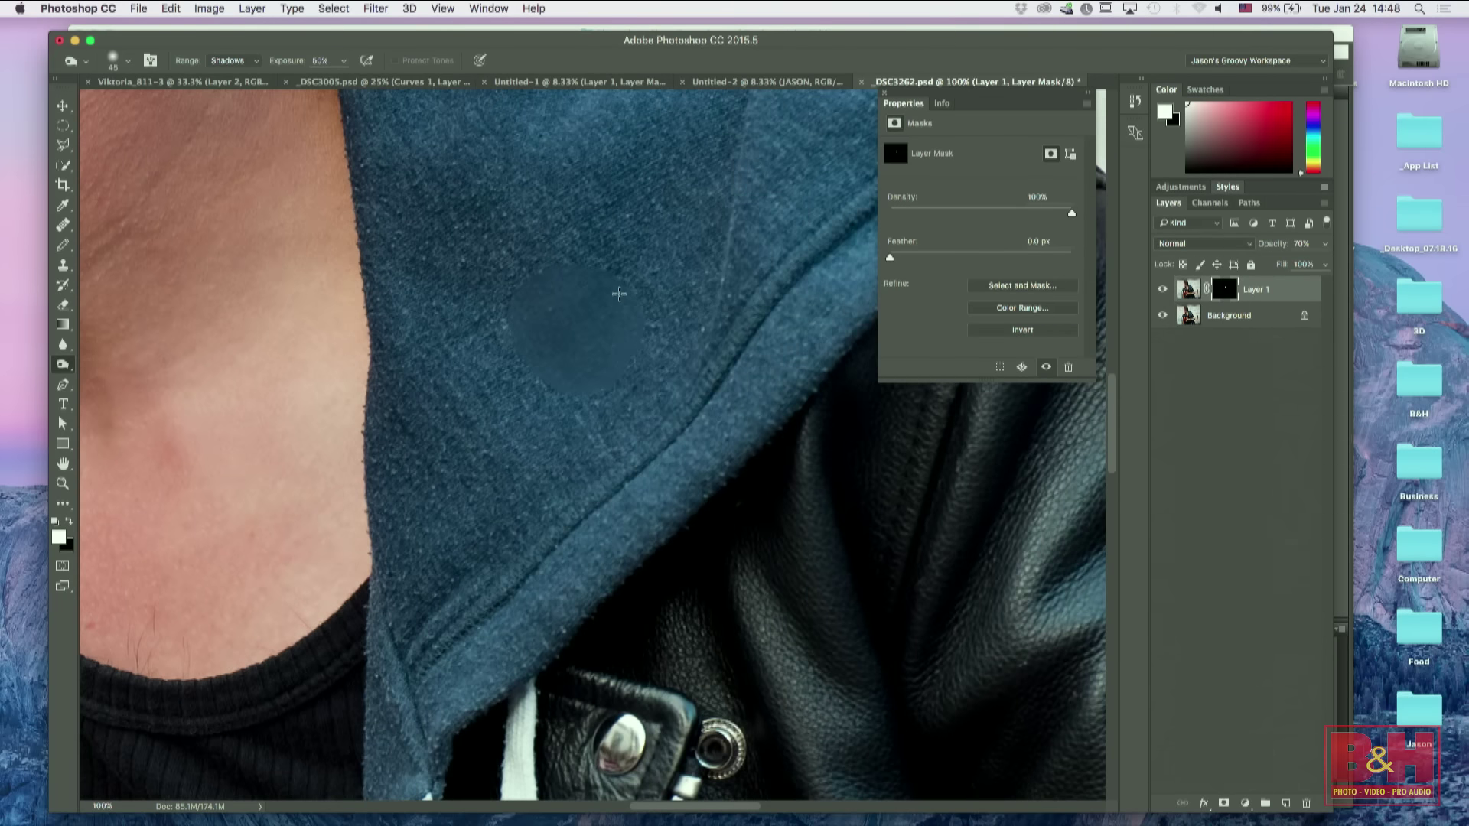
pyautogui.press('super+plus')
pyautogui.press('super+minus')
pyautogui.press('super+minus')
pyautogui.press('super+minus')
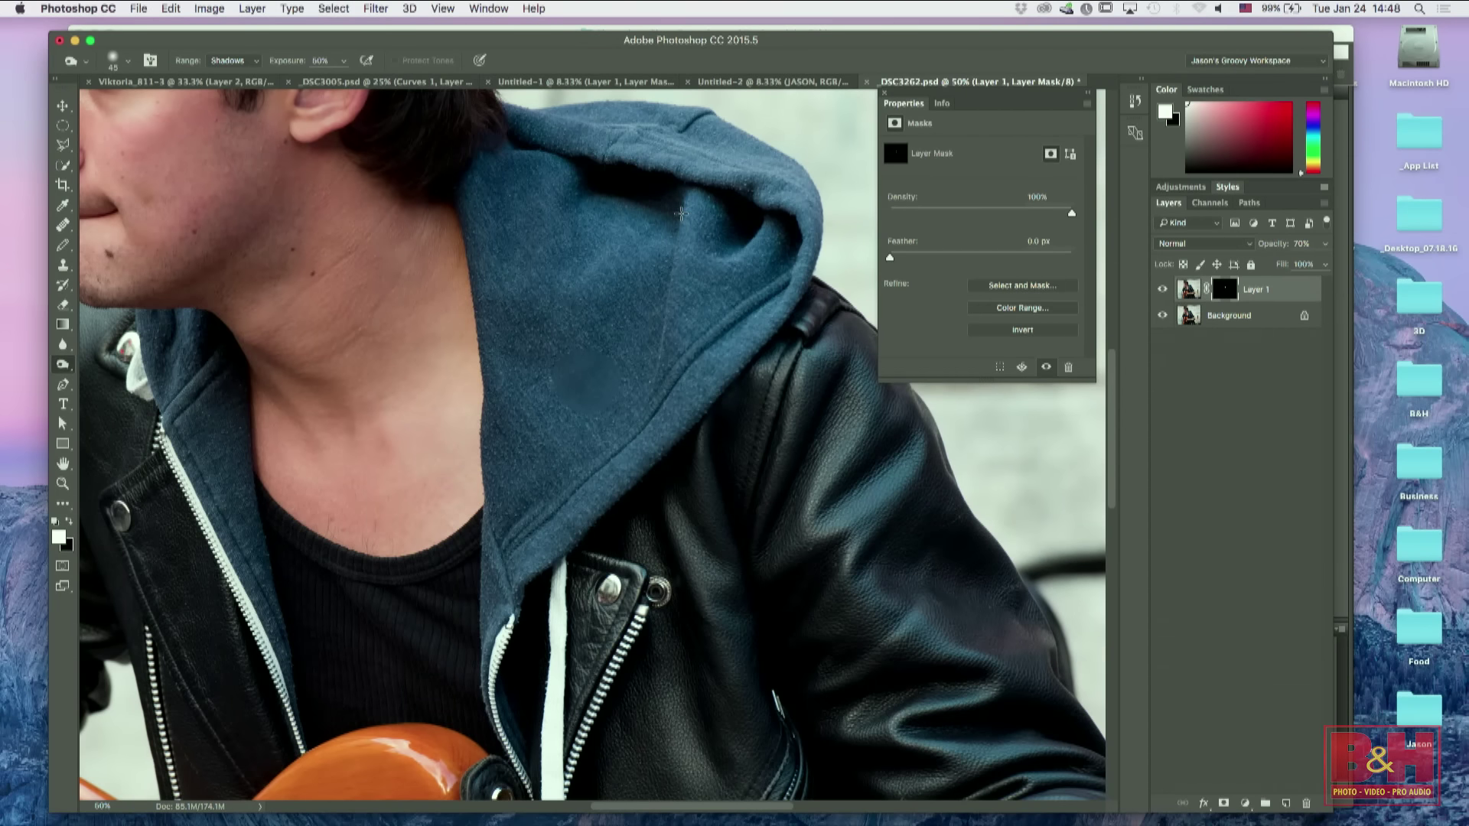
# Step: Choose the Dodge Tool and set its range to Midtones and its exposure to 100%
pyautogui.rightClick(68, 369)
pyautogui.click(119, 358)
pyautogui.click(249, 62)
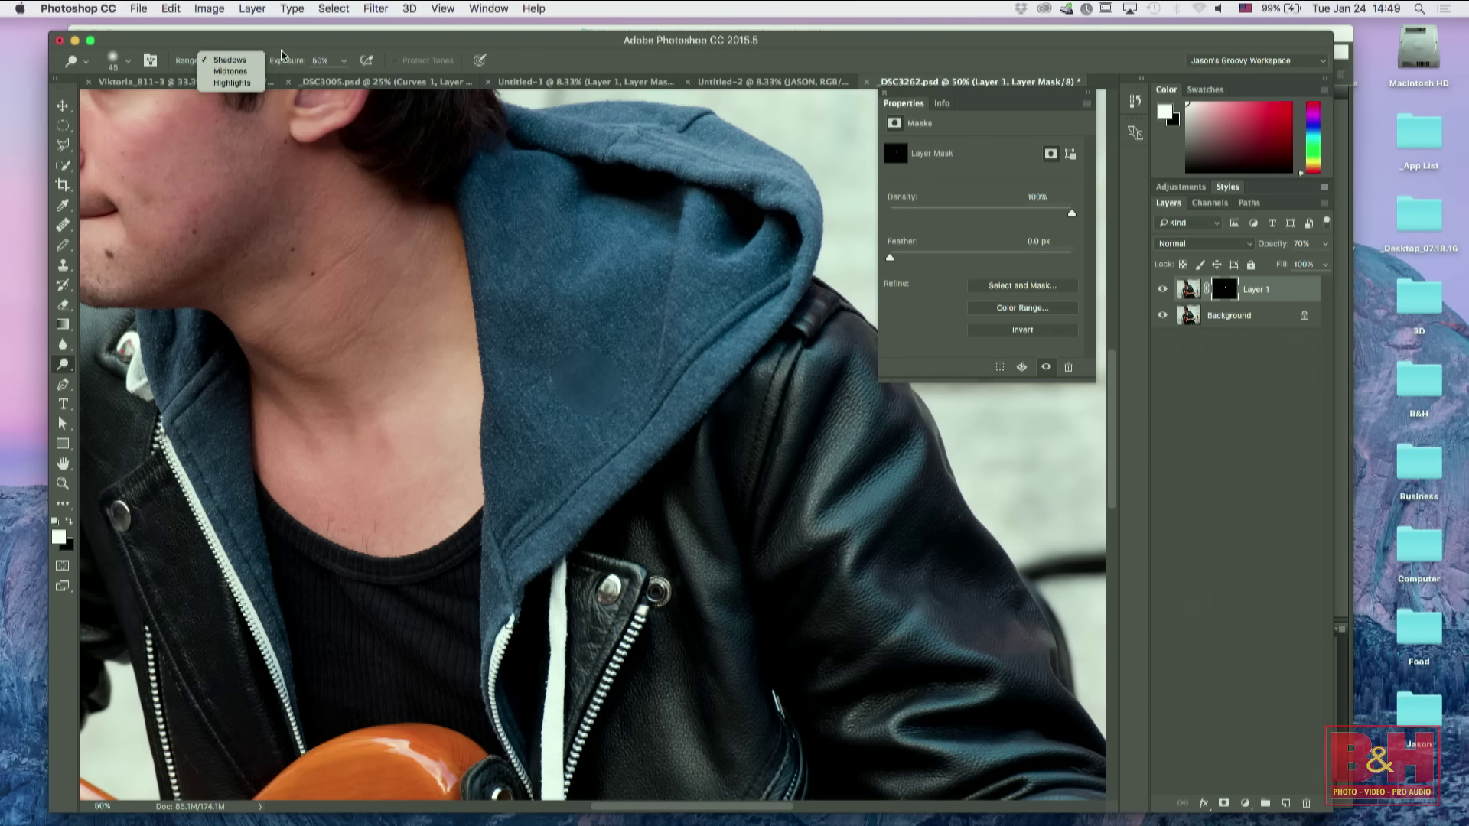
pyautogui.click(253, 73)
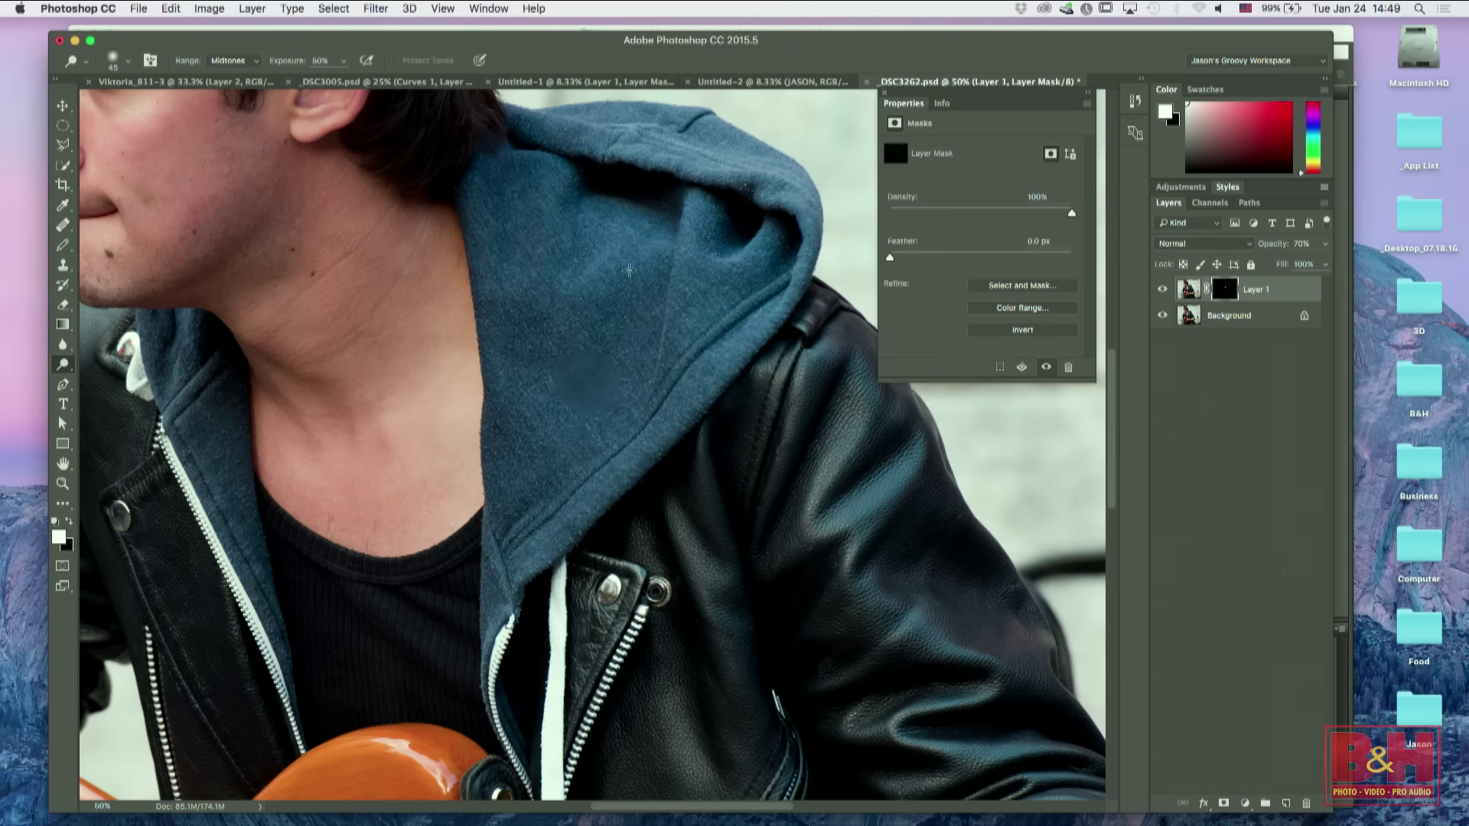
pyautogui.click(344, 61)
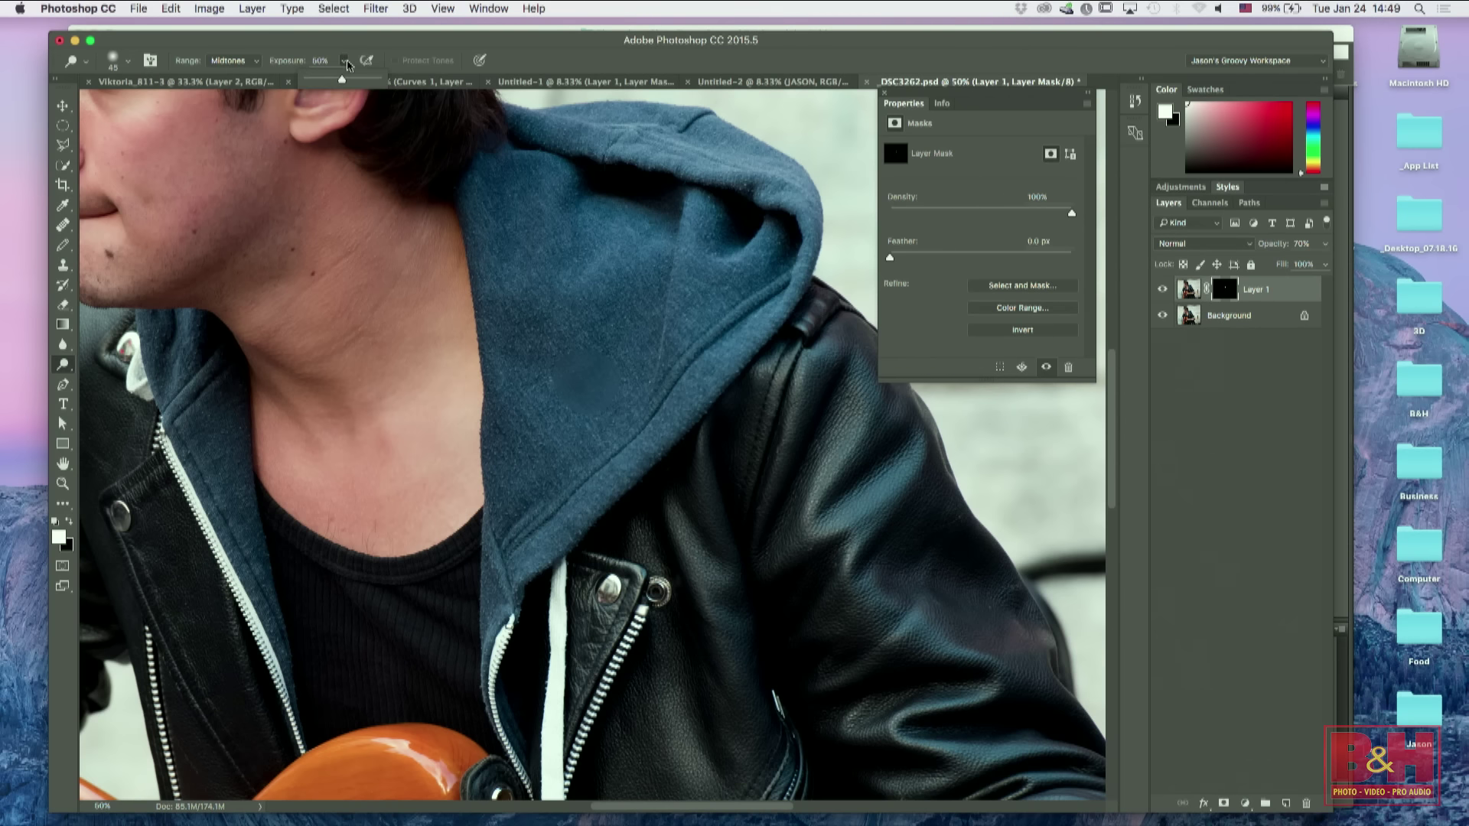
pyautogui.moveTo(345, 88); pyautogui.dragTo(382, 87)
# Step: Target Layer 1's image instead of its mask, and set the Dodge Tool to size 90 with the Shadows range
pyautogui.click(1193, 288)
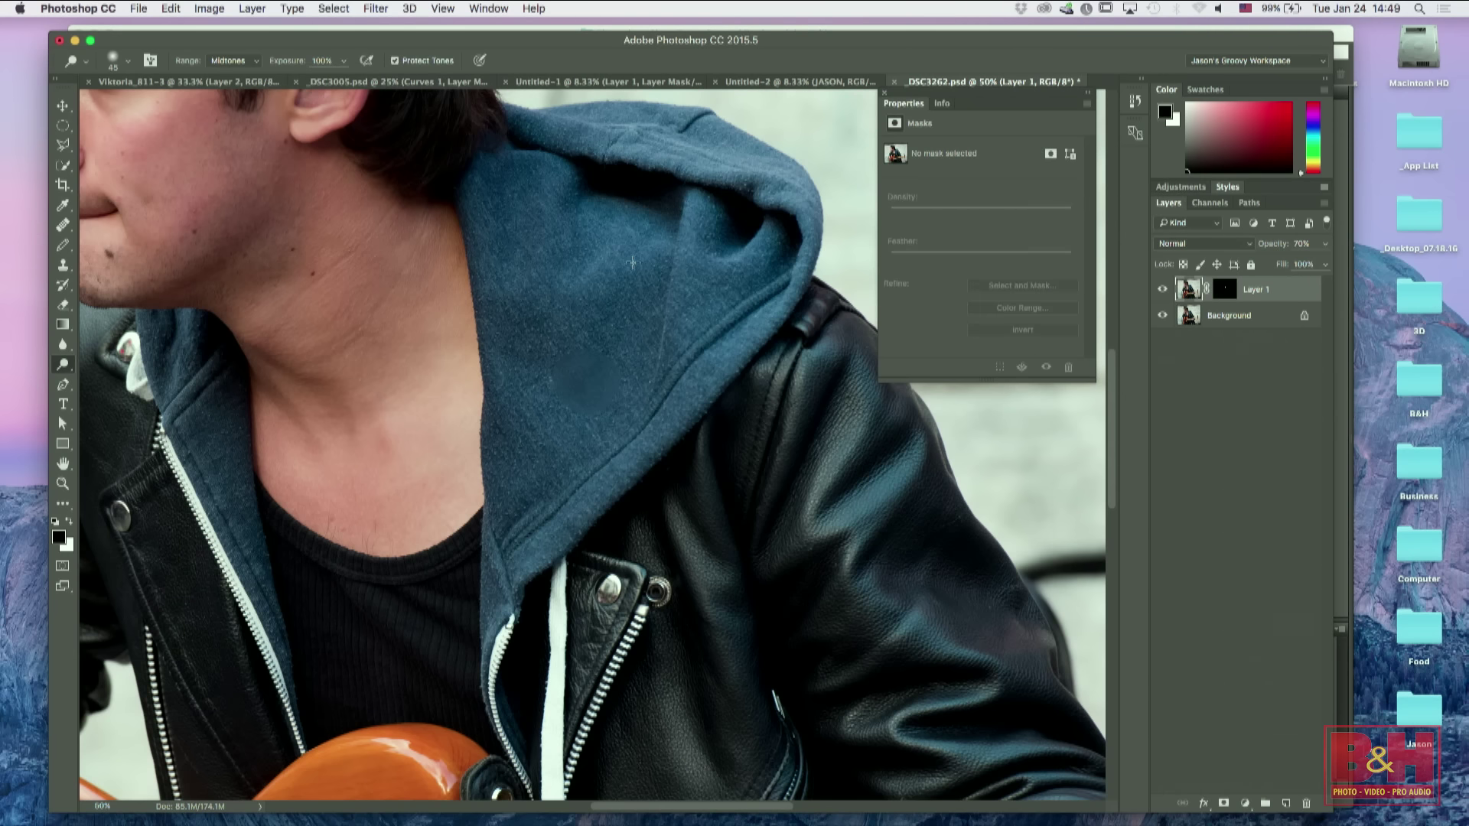
pyautogui.press(']')
pyautogui.press(']')
pyautogui.press(']')
pyautogui.press(']')
pyautogui.click(245, 66)
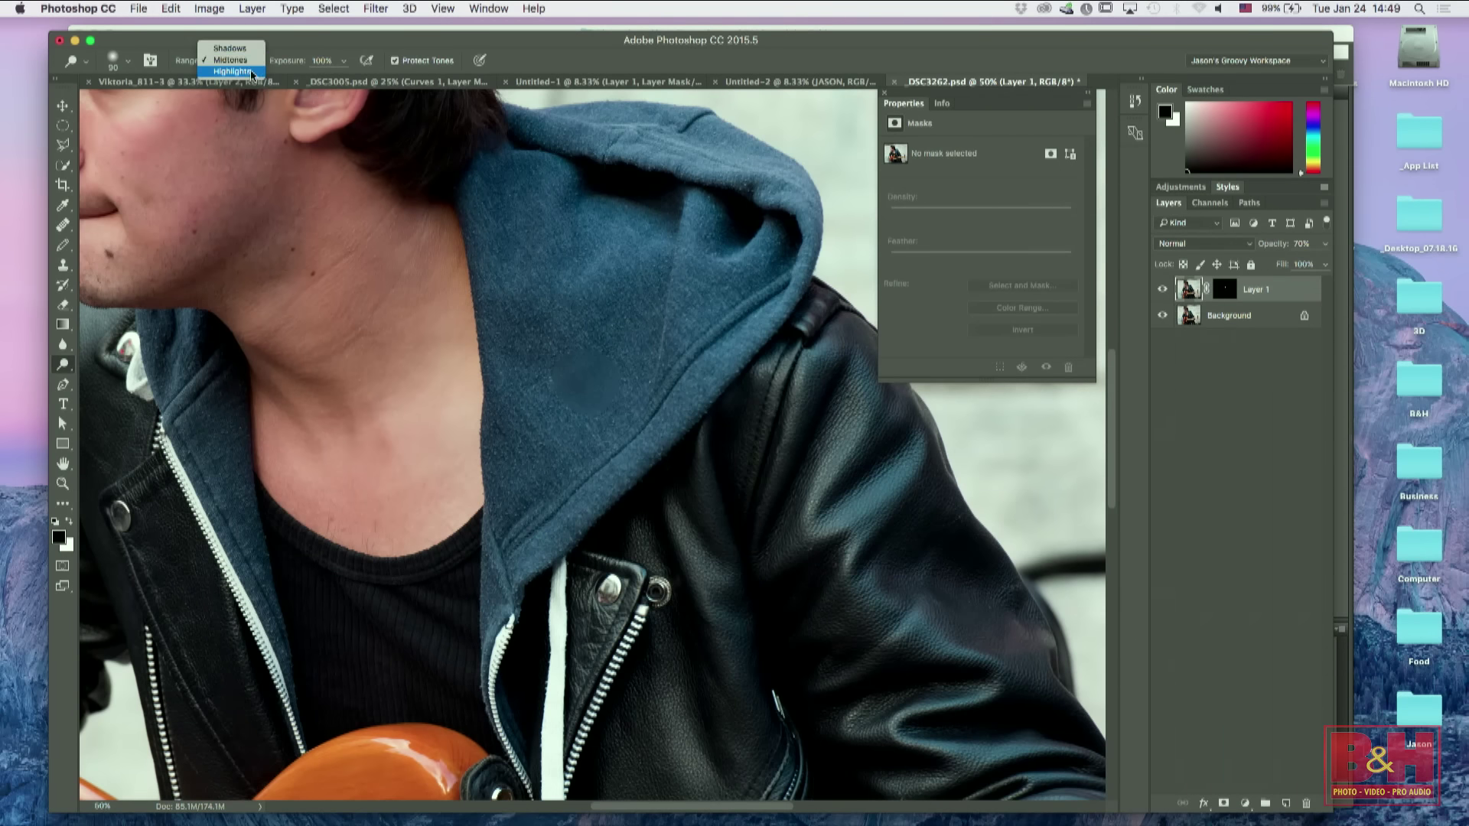
pyautogui.click(230, 47)
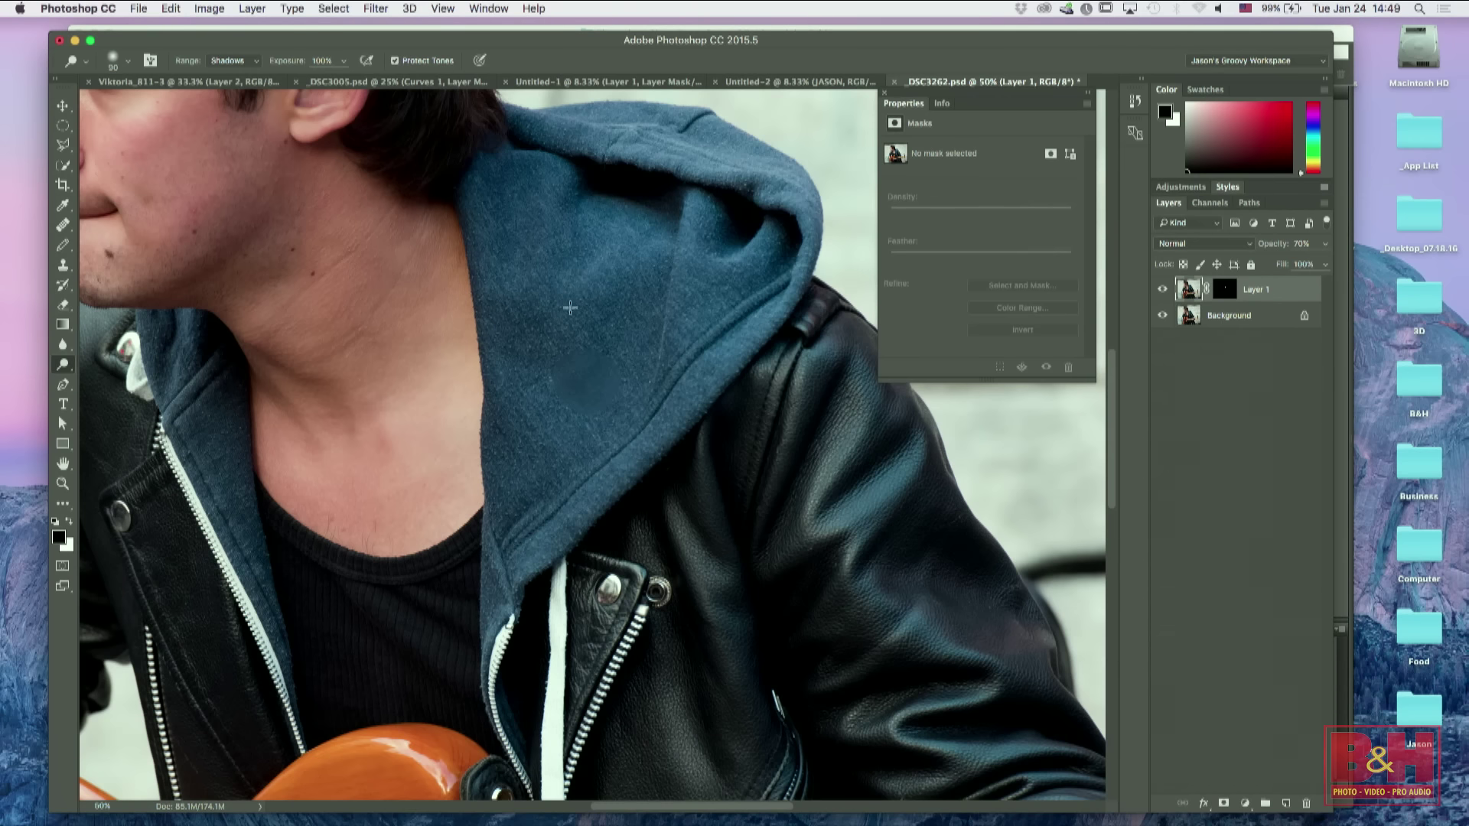
# Step: Enlarge the Dodge brush to size 150 and set its range to Midtones
pyautogui.press(']')
pyautogui.press(']')
pyautogui.press(']')
pyautogui.click(250, 62)
pyautogui.click(258, 74)
# Step: Delete the masked Layer 1 and convert the Background into a regular layer named Layer 0
pyautogui.moveTo(1186, 303); pyautogui.dragTo(1306, 804)
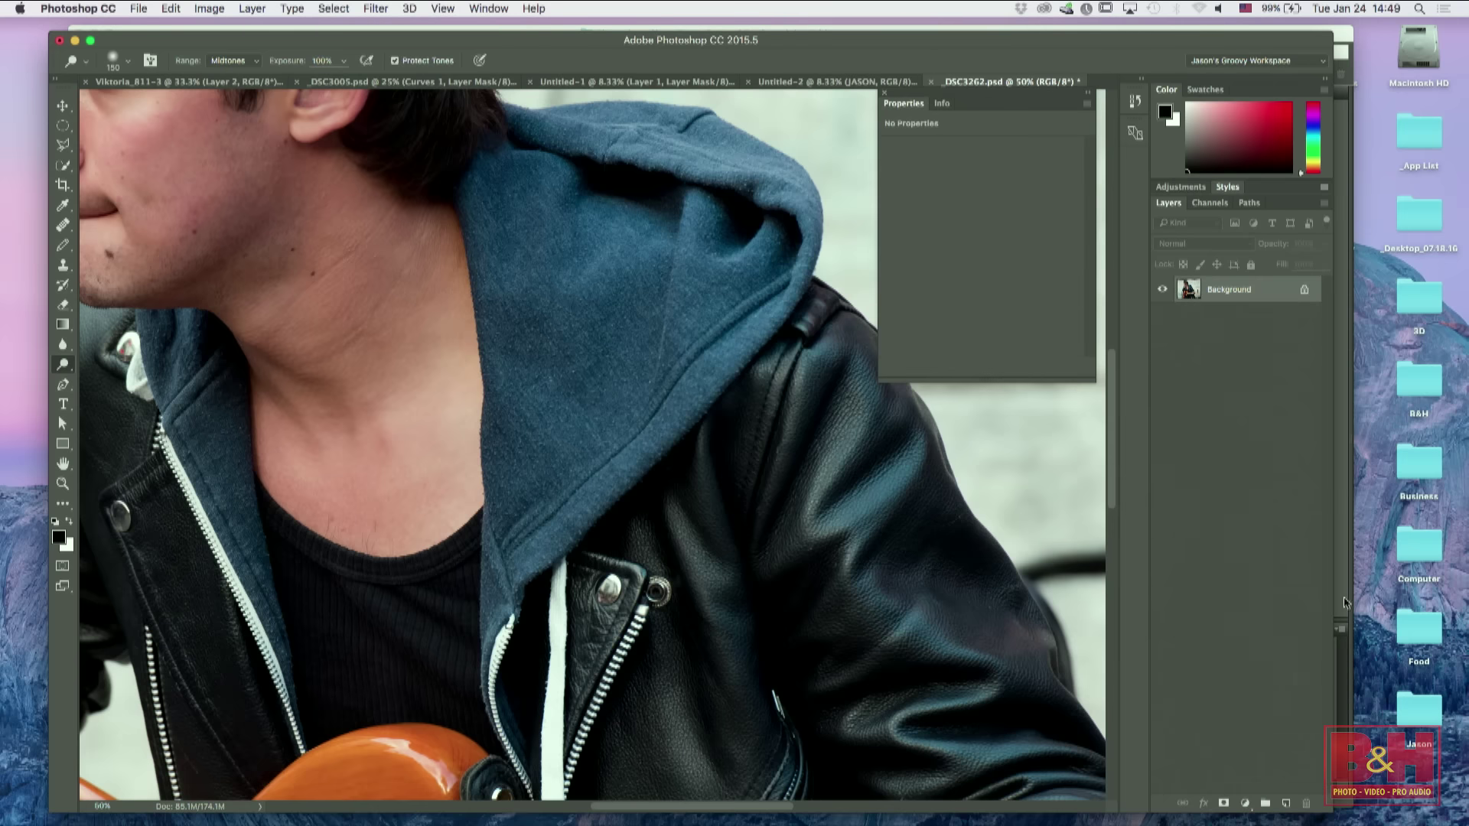
pyautogui.doubleClick(1235, 296)
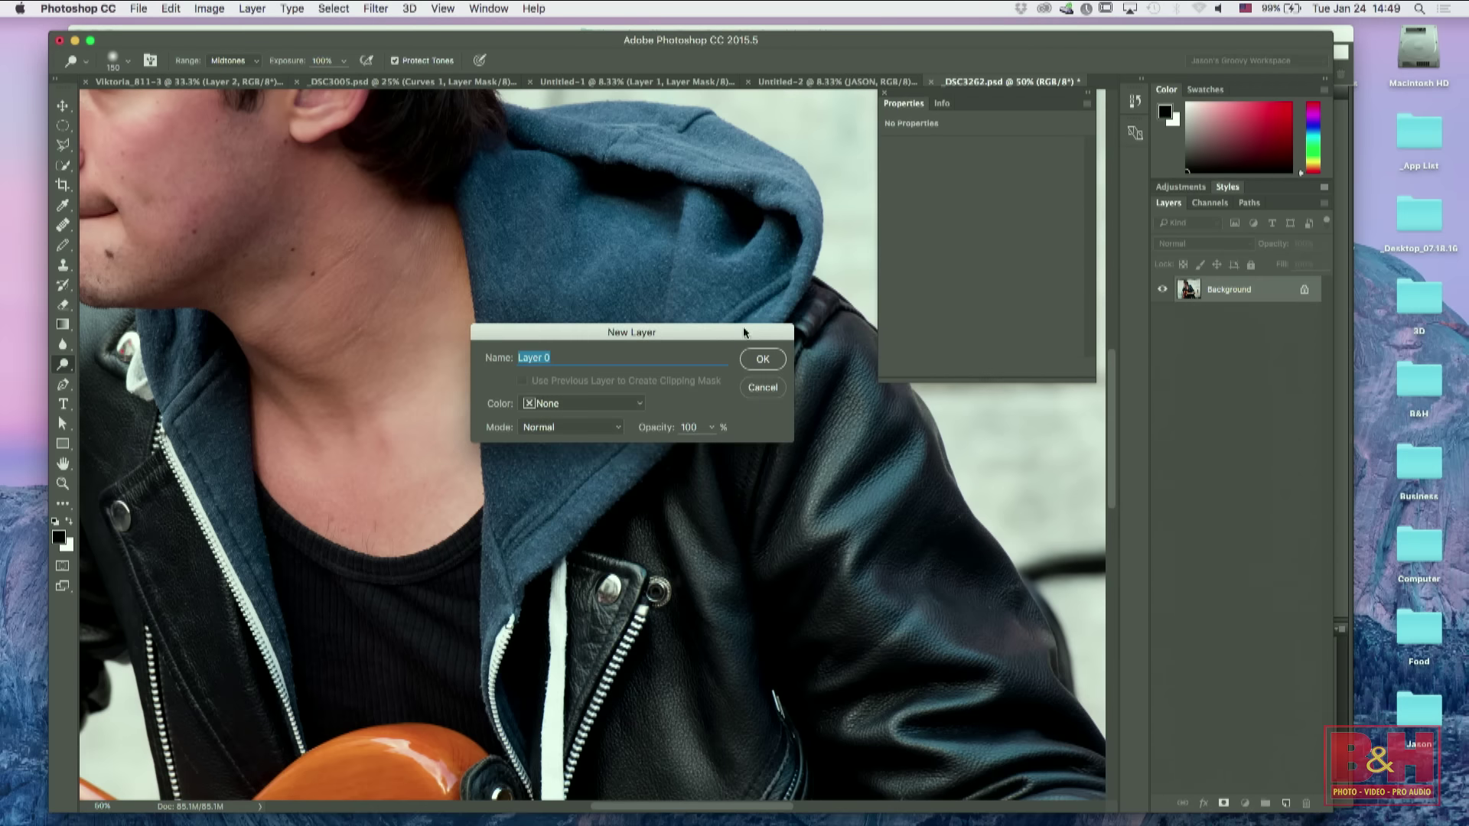
pyautogui.click(762, 358)
# Step: Dodge the midtones in a round spot on the blue hood with a size 200 brush
pyautogui.press(']')
pyautogui.press(']')
pyautogui.moveTo(586, 370)
pyautogui.mouseDown()
pyautogui.moveTo(560, 353)
pyautogui.moveTo(575, 323)
pyautogui.moveTo(594, 348)
pyautogui.moveTo(571, 354)
pyautogui.moveTo(587, 360)
pyautogui.moveTo(595, 330)
pyautogui.moveTo(580, 363)
pyautogui.moveTo(570, 337)
pyautogui.moveTo(586, 321)
pyautogui.moveTo(595, 332)
pyautogui.moveTo(590, 362)
pyautogui.moveTo(563, 359)
pyautogui.moveTo(583, 317)
pyautogui.mouseUp()
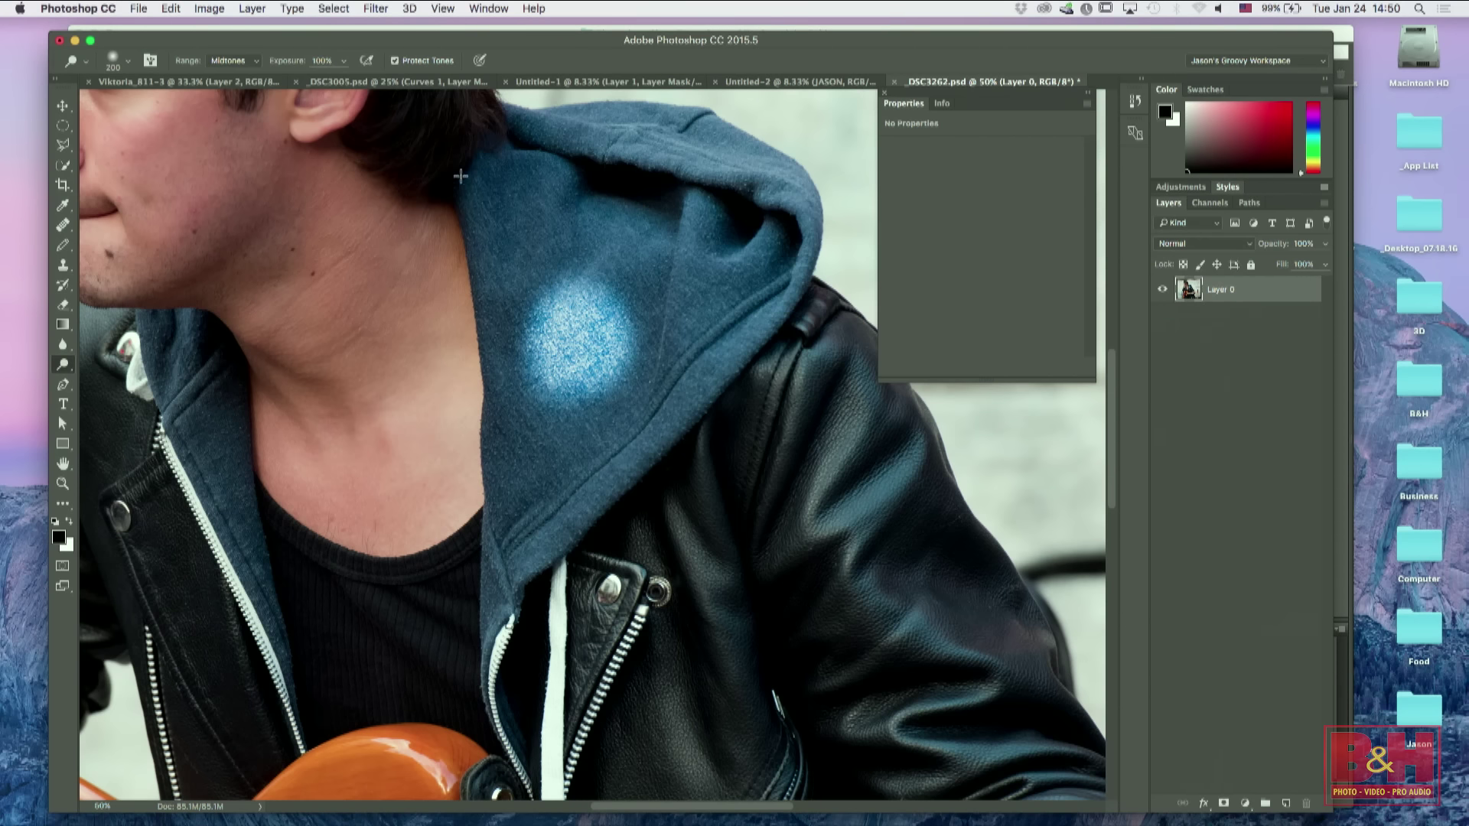
# Step: Dodge the shadows on the guitarist's neck, cheek and leather jacket sleeve
pyautogui.click(252, 63)
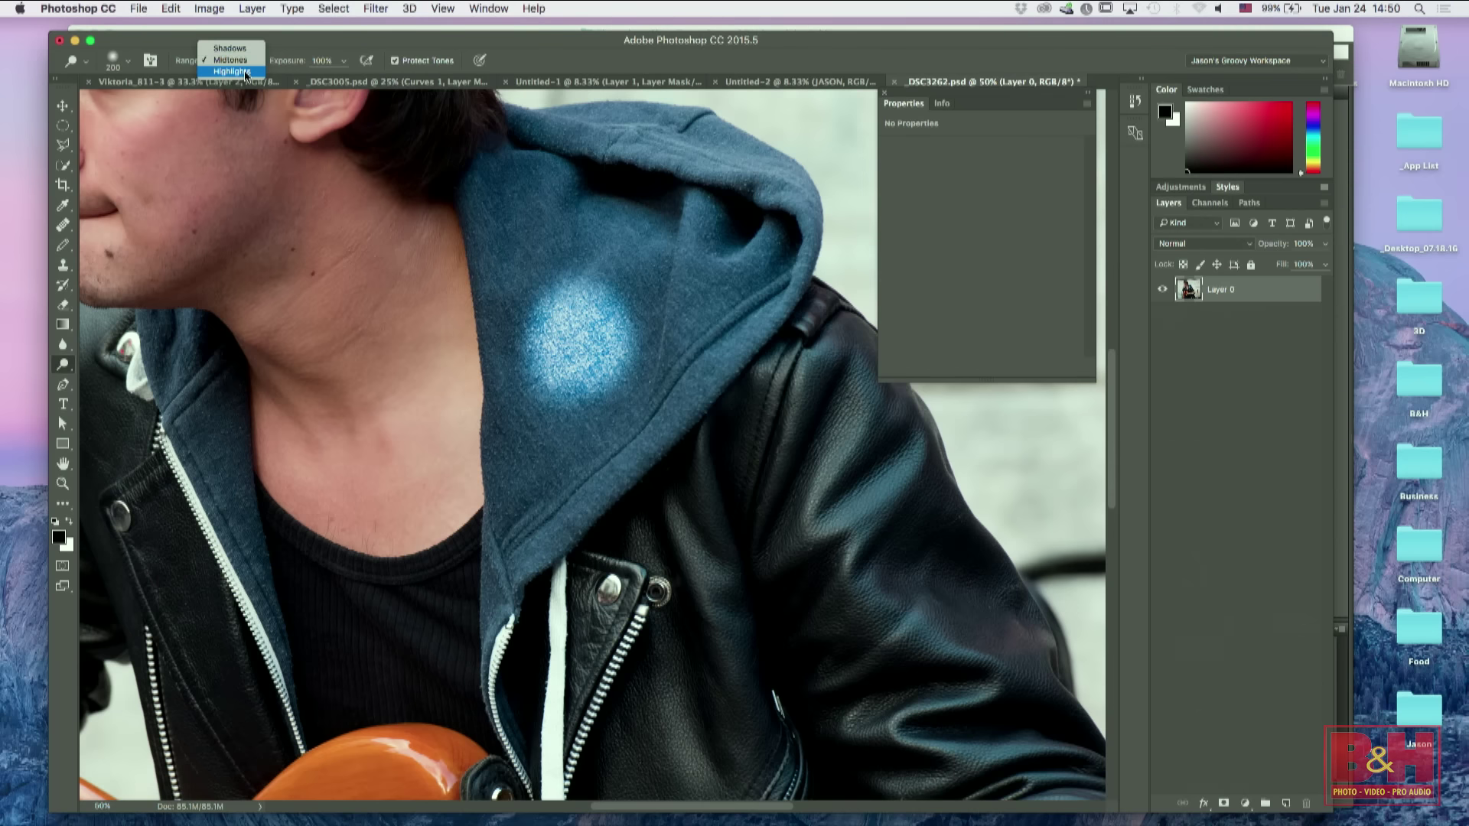
pyautogui.click(245, 51)
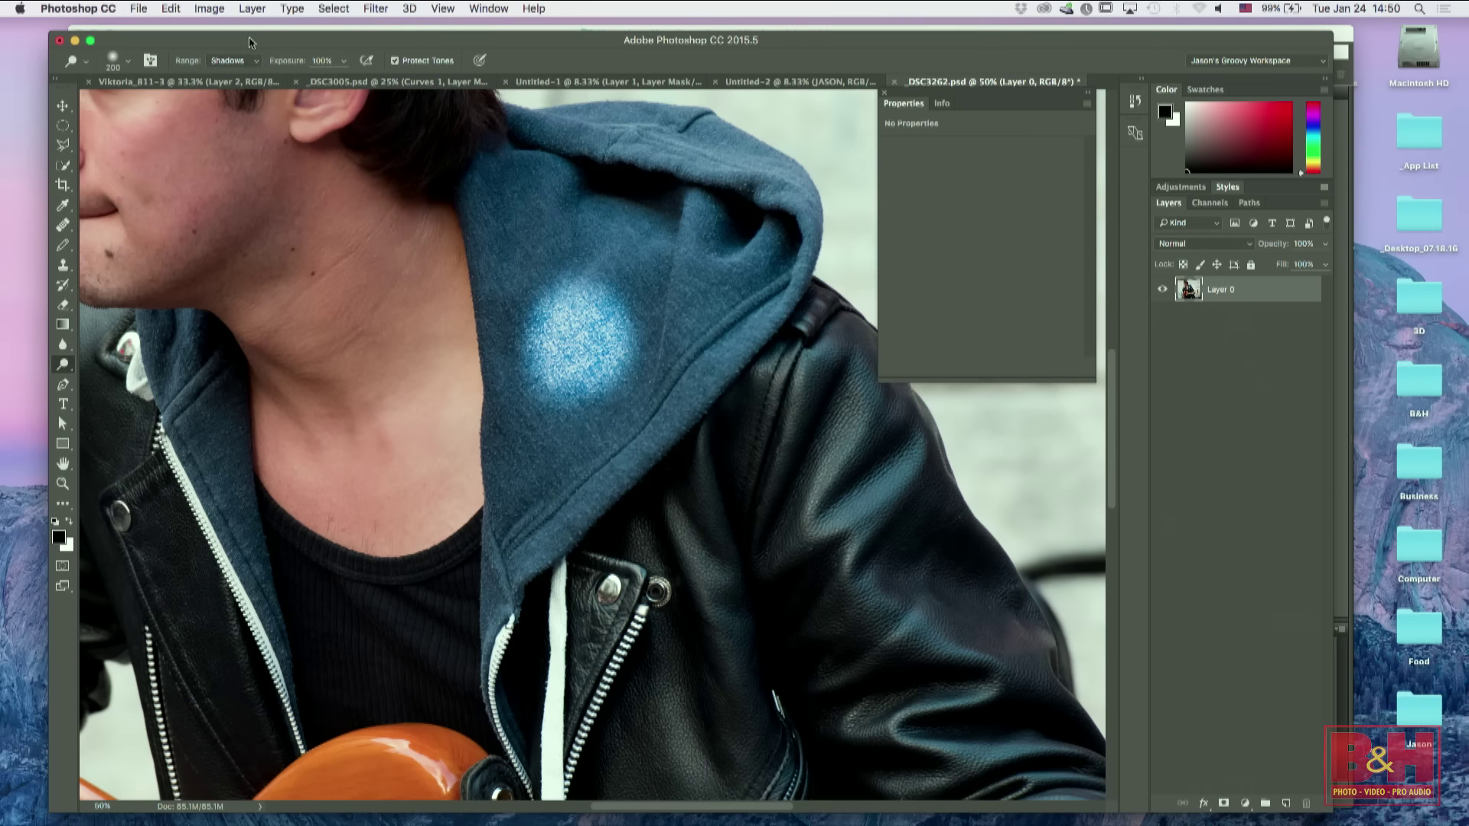
pyautogui.moveTo(352, 288); pyautogui.dragTo(346, 278)
pyautogui.moveTo(285, 200)
pyautogui.mouseDown()
pyautogui.moveTo(226, 188)
pyautogui.moveTo(254, 201)
pyautogui.mouseUp()
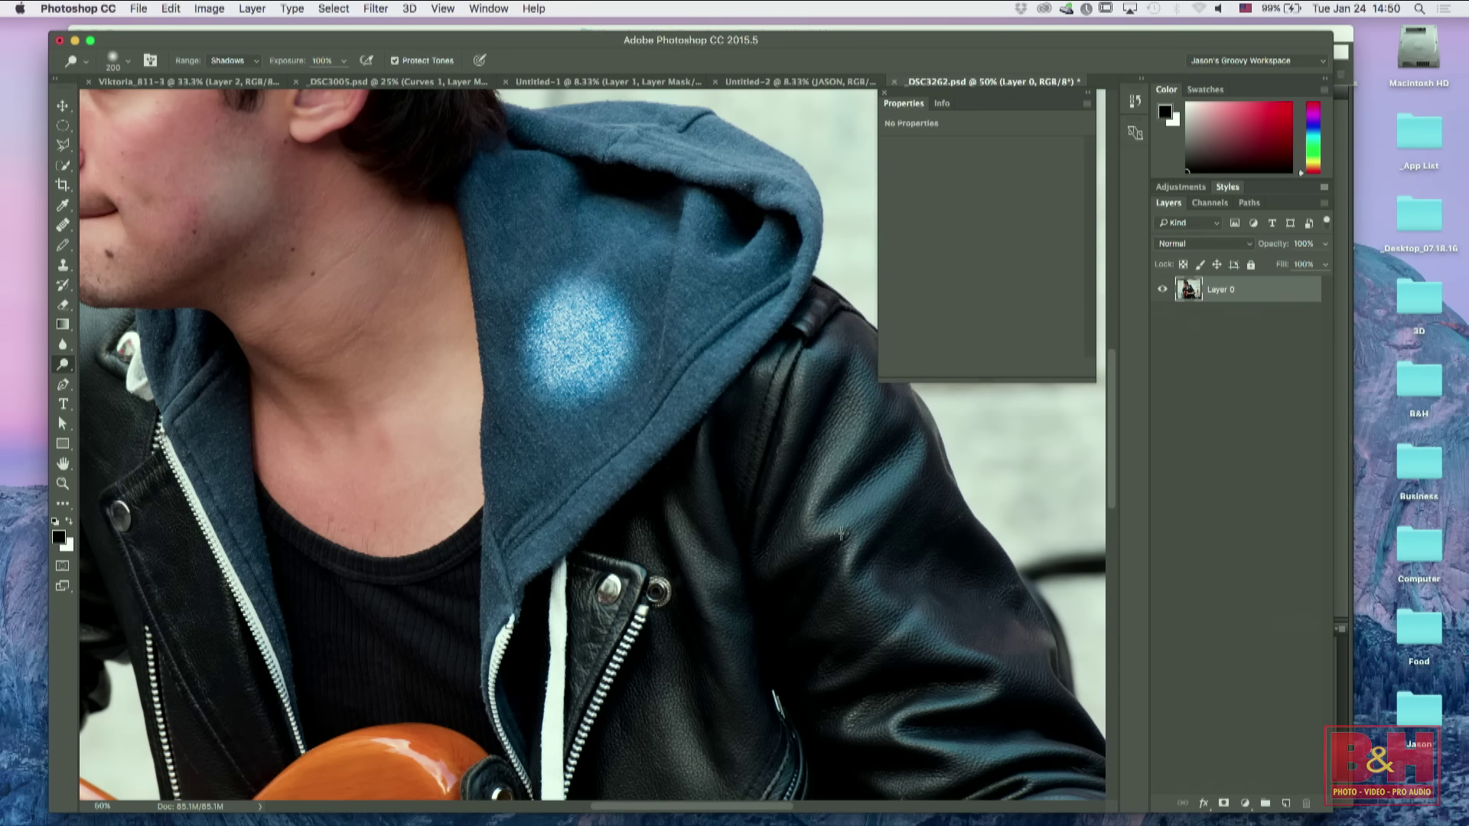
pyautogui.moveTo(829, 527)
pyautogui.mouseDown()
pyautogui.moveTo(869, 521)
pyautogui.moveTo(852, 539)
pyautogui.moveTo(869, 490)
pyautogui.moveTo(909, 451)
pyautogui.moveTo(853, 467)
pyautogui.moveTo(827, 435)
pyautogui.mouseUp()
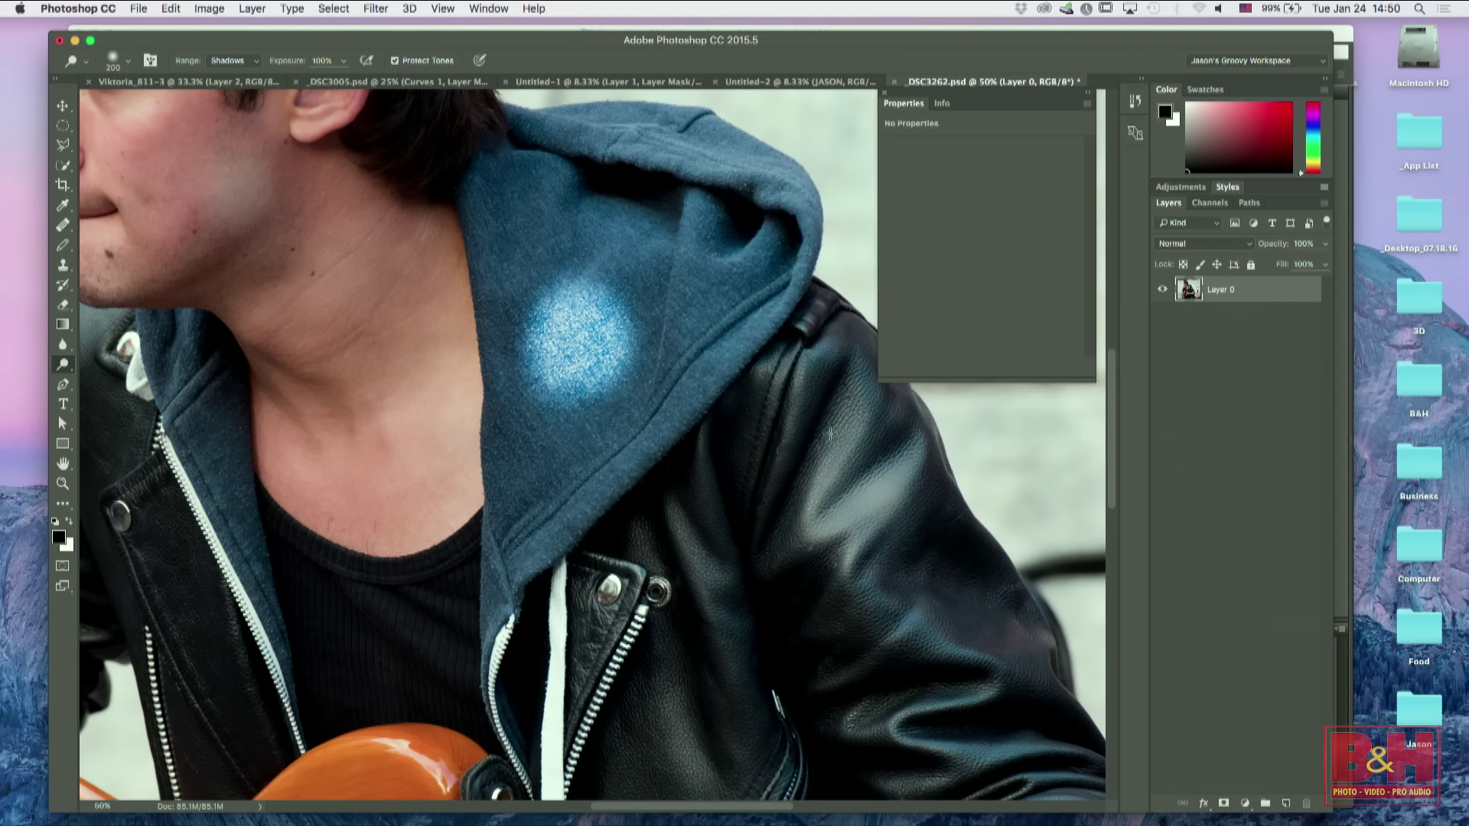
pyautogui.moveTo(878, 593)
pyautogui.mouseDown()
pyautogui.moveTo(987, 749)
pyautogui.moveTo(926, 708)
pyautogui.moveTo(998, 764)
pyautogui.mouseUp()
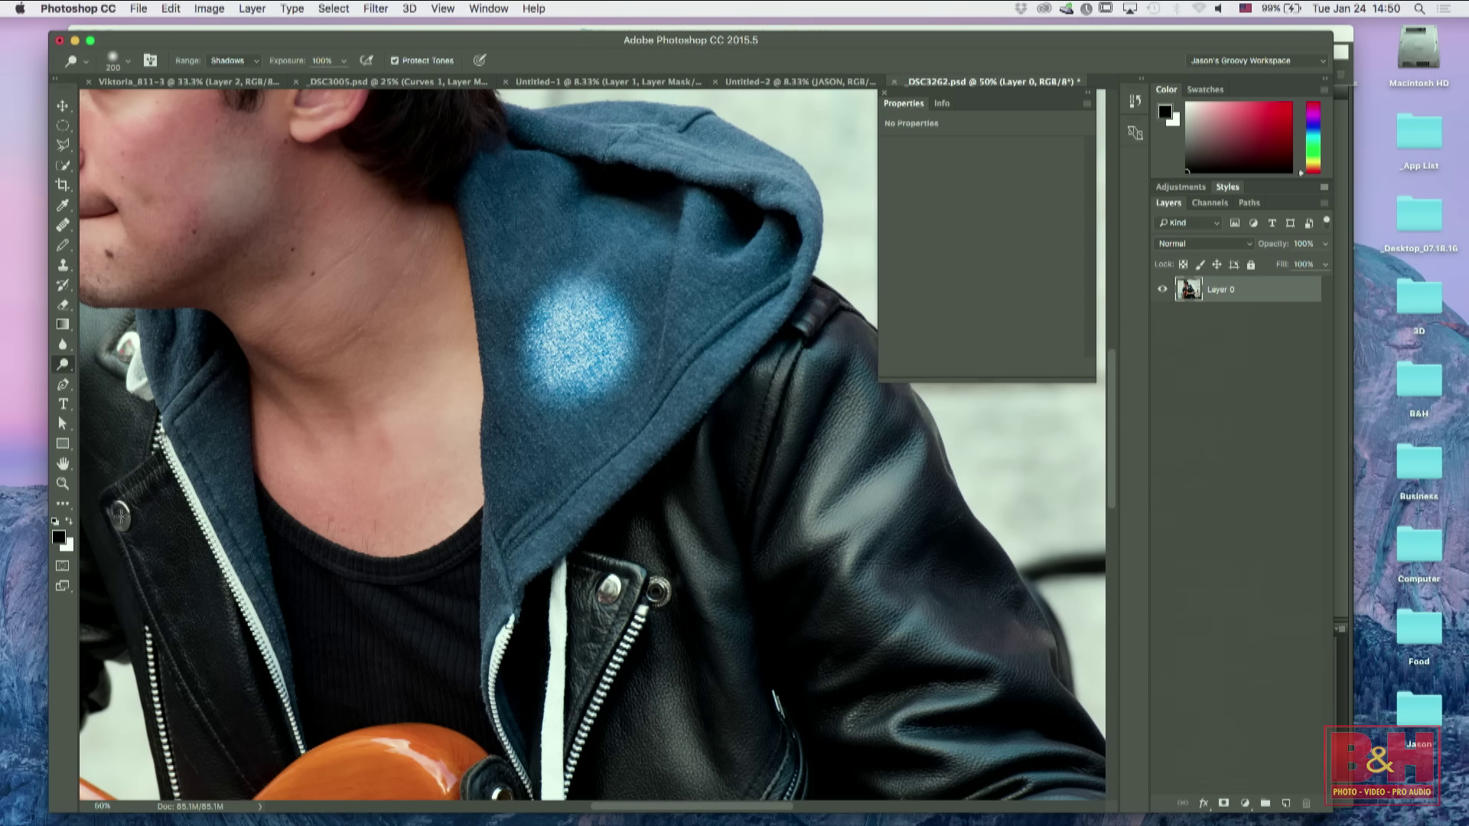
# Step: Darken the upper part of the blue hood with the Burn Tool, using the Shadows range and a size 45 brush
pyautogui.rightClick(65, 368)
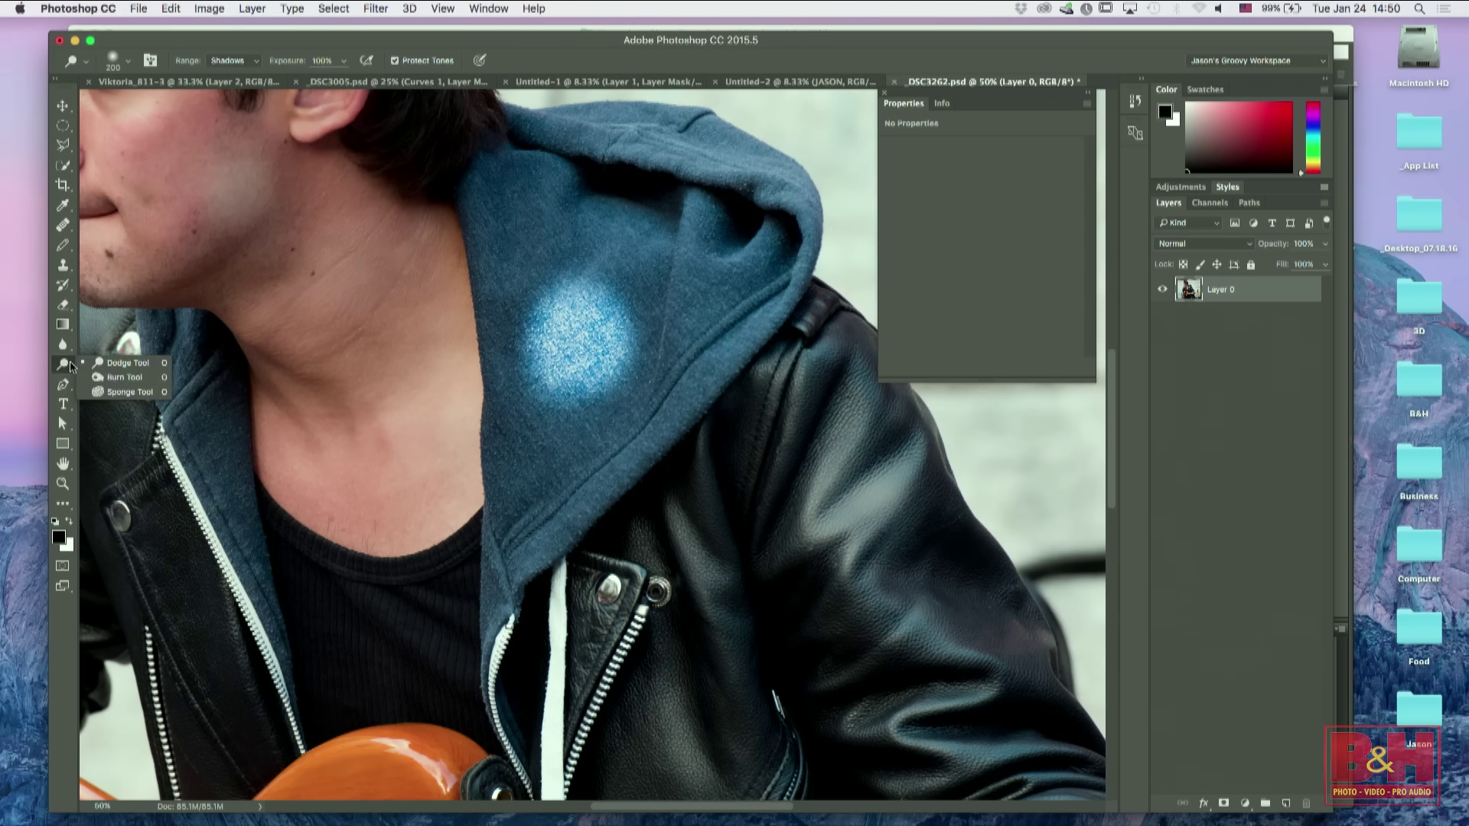
pyautogui.click(114, 379)
pyautogui.moveTo(536, 243)
pyautogui.mouseDown()
pyautogui.moveTo(509, 263)
pyautogui.moveTo(521, 216)
pyautogui.moveTo(535, 252)
pyautogui.moveTo(508, 220)
pyautogui.moveTo(503, 293)
pyautogui.moveTo(485, 214)
pyautogui.moveTo(482, 328)
pyautogui.moveTo(466, 182)
pyautogui.moveTo(497, 176)
pyautogui.moveTo(502, 214)
pyautogui.moveTo(533, 157)
pyautogui.moveTo(533, 251)
pyautogui.moveTo(556, 199)
pyautogui.moveTo(544, 223)
pyautogui.moveTo(550, 134)
pyautogui.mouseUp()
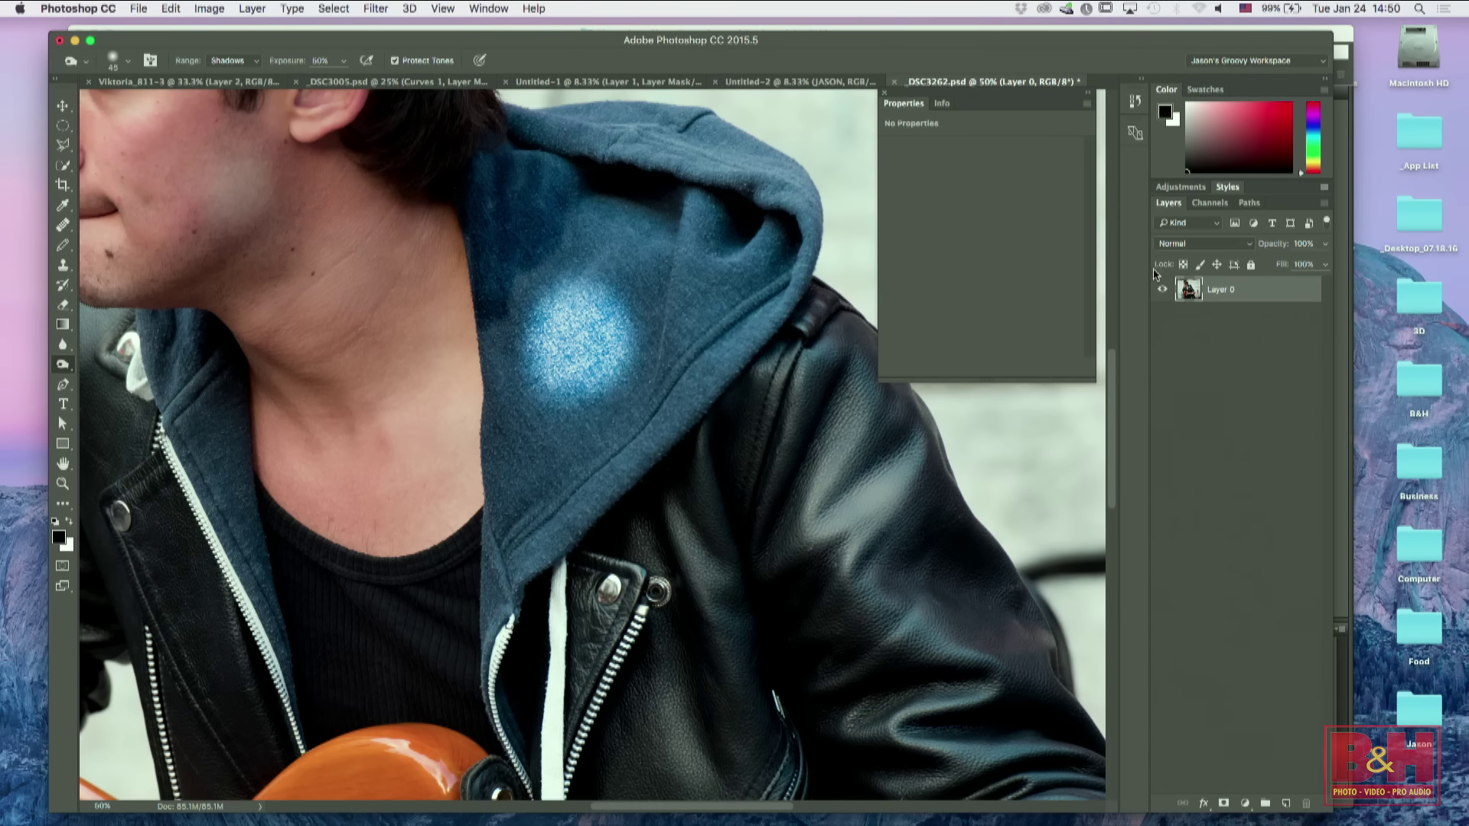
# Step: Duplicate Layer 0 and remove the copy
pyautogui.press('super+j')
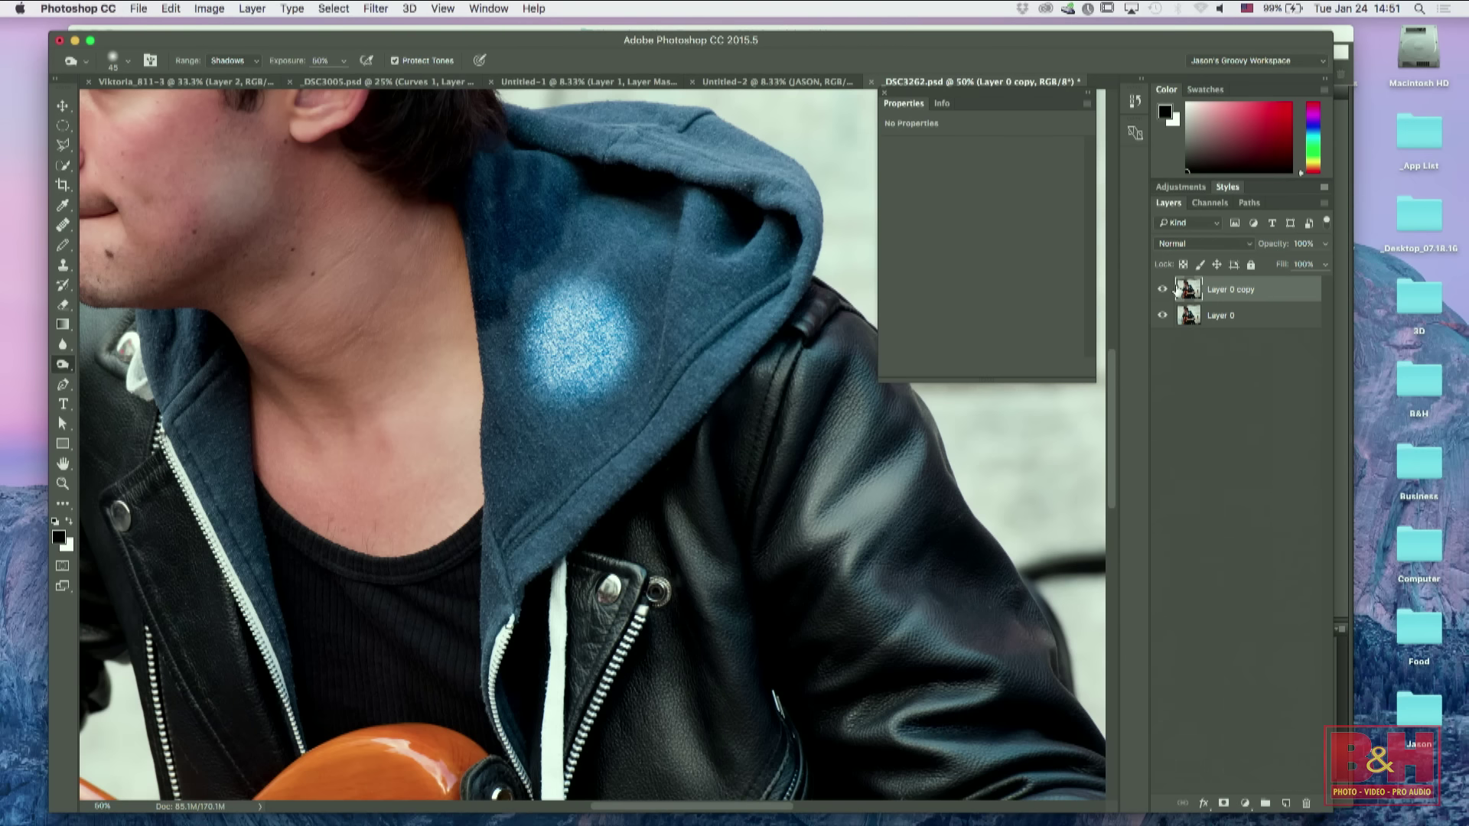
pyautogui.click(1222, 317)
pyautogui.press('BackSpace')
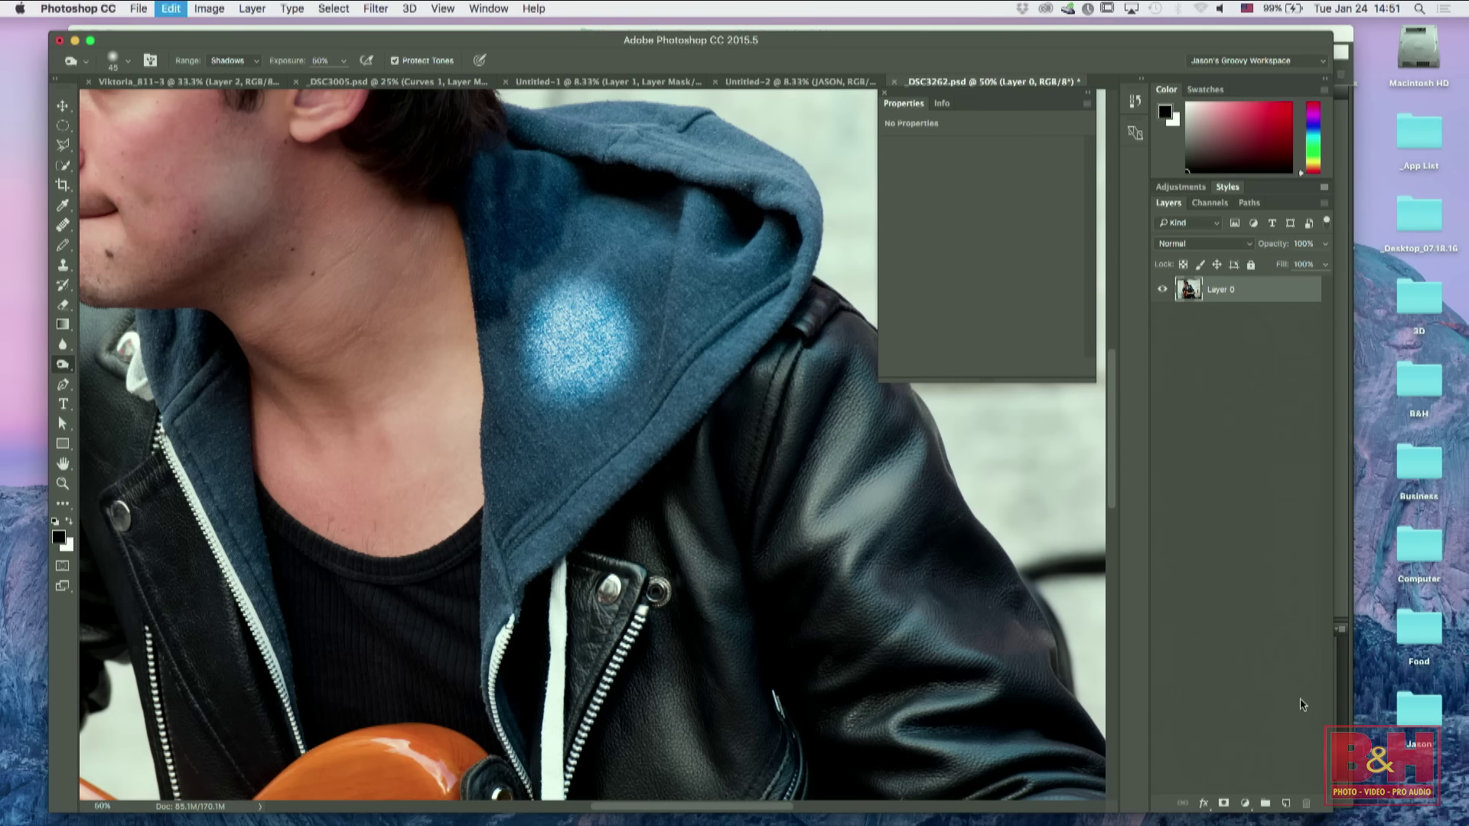
# Step: Step back through the burn and dodge edits until the masked Layer 1 sits above the locked Background again
pyautogui.press('alt+super+z')
pyautogui.press('alt+super+z')
pyautogui.press('alt+super+z')
pyautogui.press('alt+super+z')
pyautogui.press('alt+super+z')
pyautogui.press('alt+super+z')
pyautogui.press('alt+super+z')
pyautogui.press('alt+super+z')
pyautogui.press('alt+super+z')
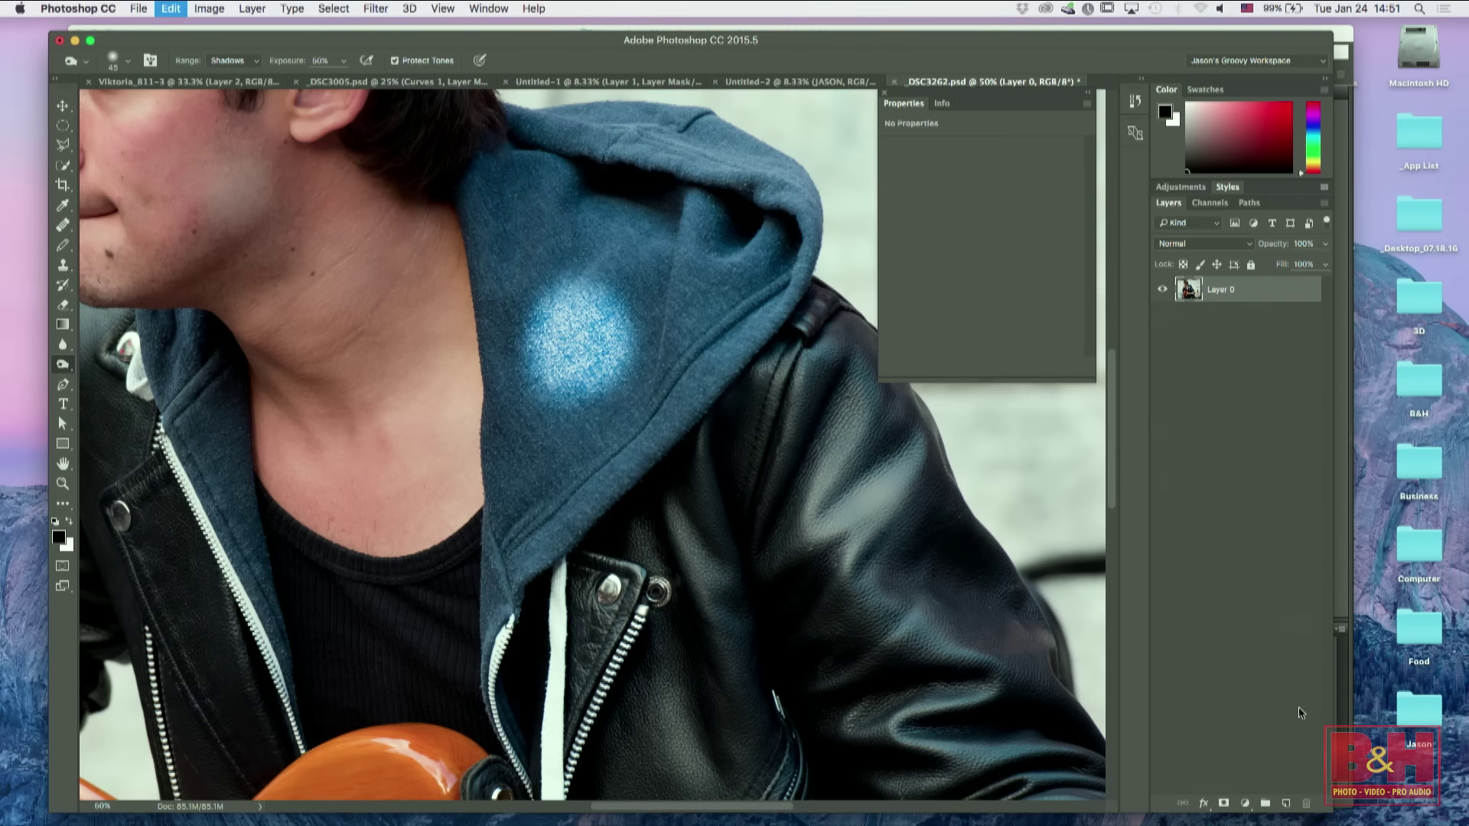
pyautogui.press('alt+super+z')
pyautogui.press('alt+super+z')
pyautogui.press('alt+super+z')
pyautogui.press('alt+super+z')
pyautogui.press('alt+super+z')
pyautogui.press('alt+super+z')
pyautogui.press('alt+super+z')
pyautogui.press('alt+super+z')
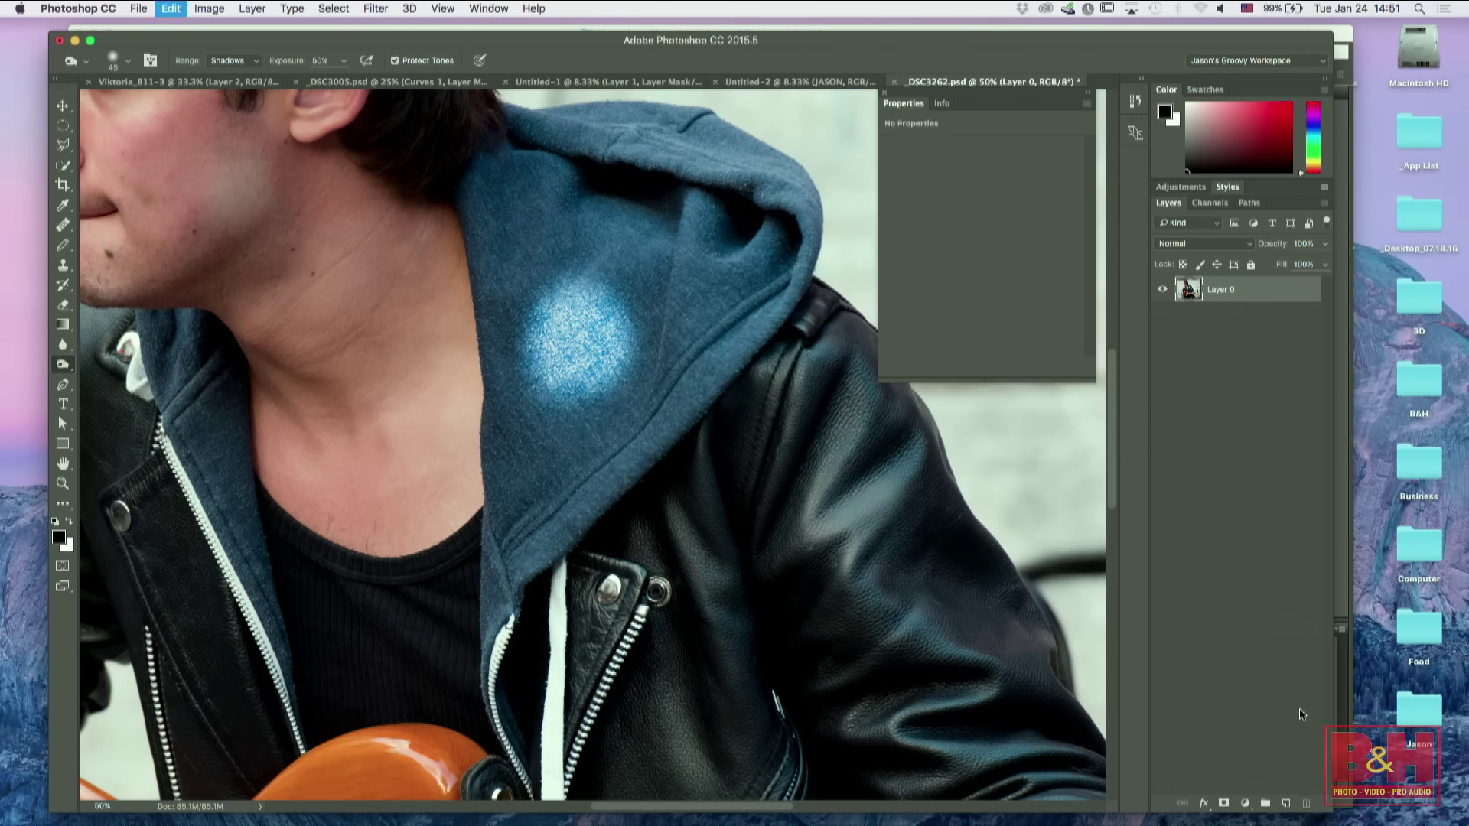
pyautogui.press('alt+super+z')
pyautogui.press('alt+super+z')
pyautogui.press('alt+super+z')
pyautogui.press('alt+super+z')
pyautogui.press('alt+super+z')
pyautogui.press('alt+super+z')
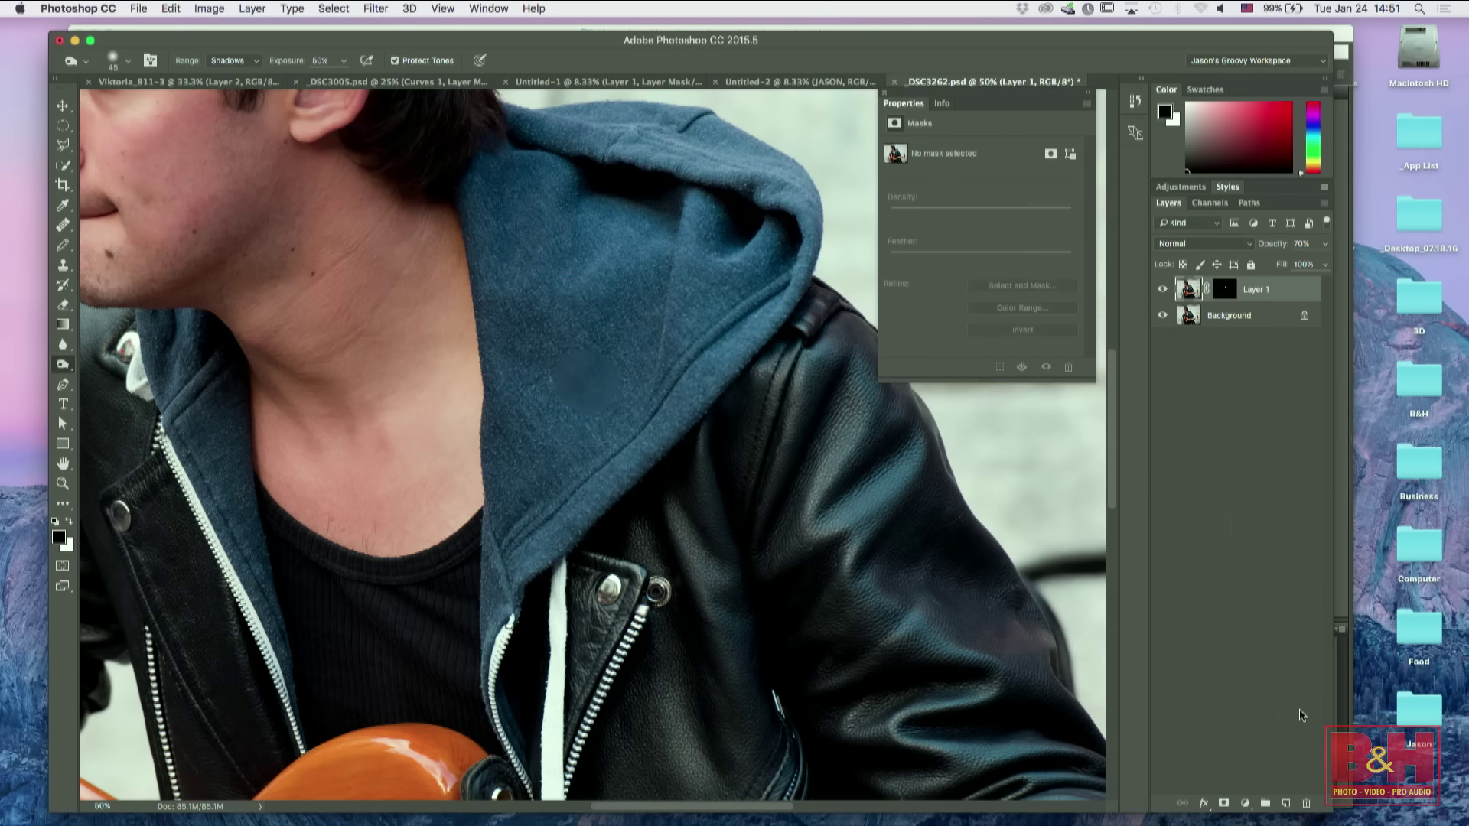
# Step: Delete the masked Layer 1 and duplicate the Background layer
pyautogui.moveTo(1272, 290); pyautogui.dragTo(1306, 803)
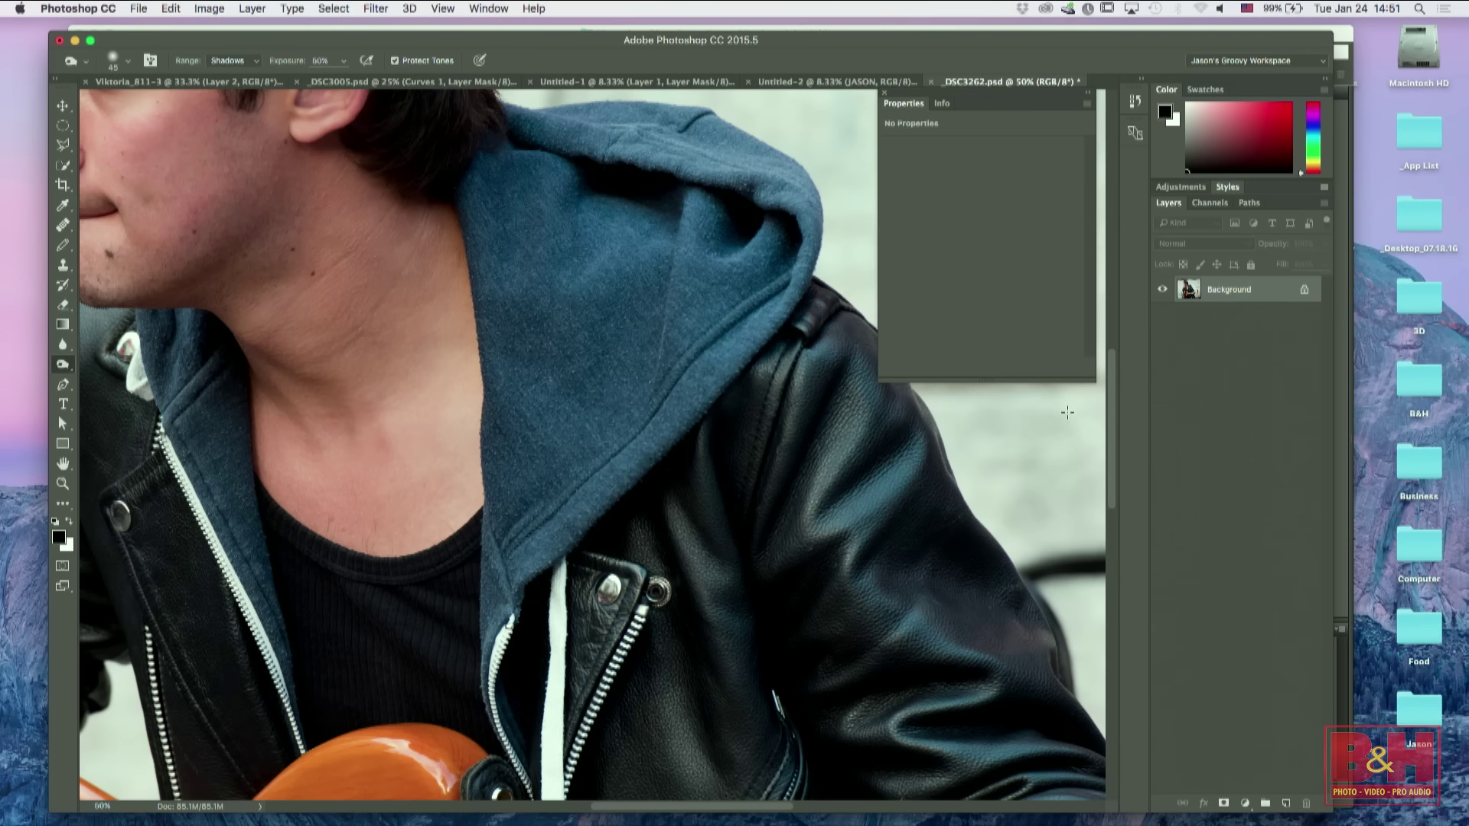
pyautogui.press('super+j')
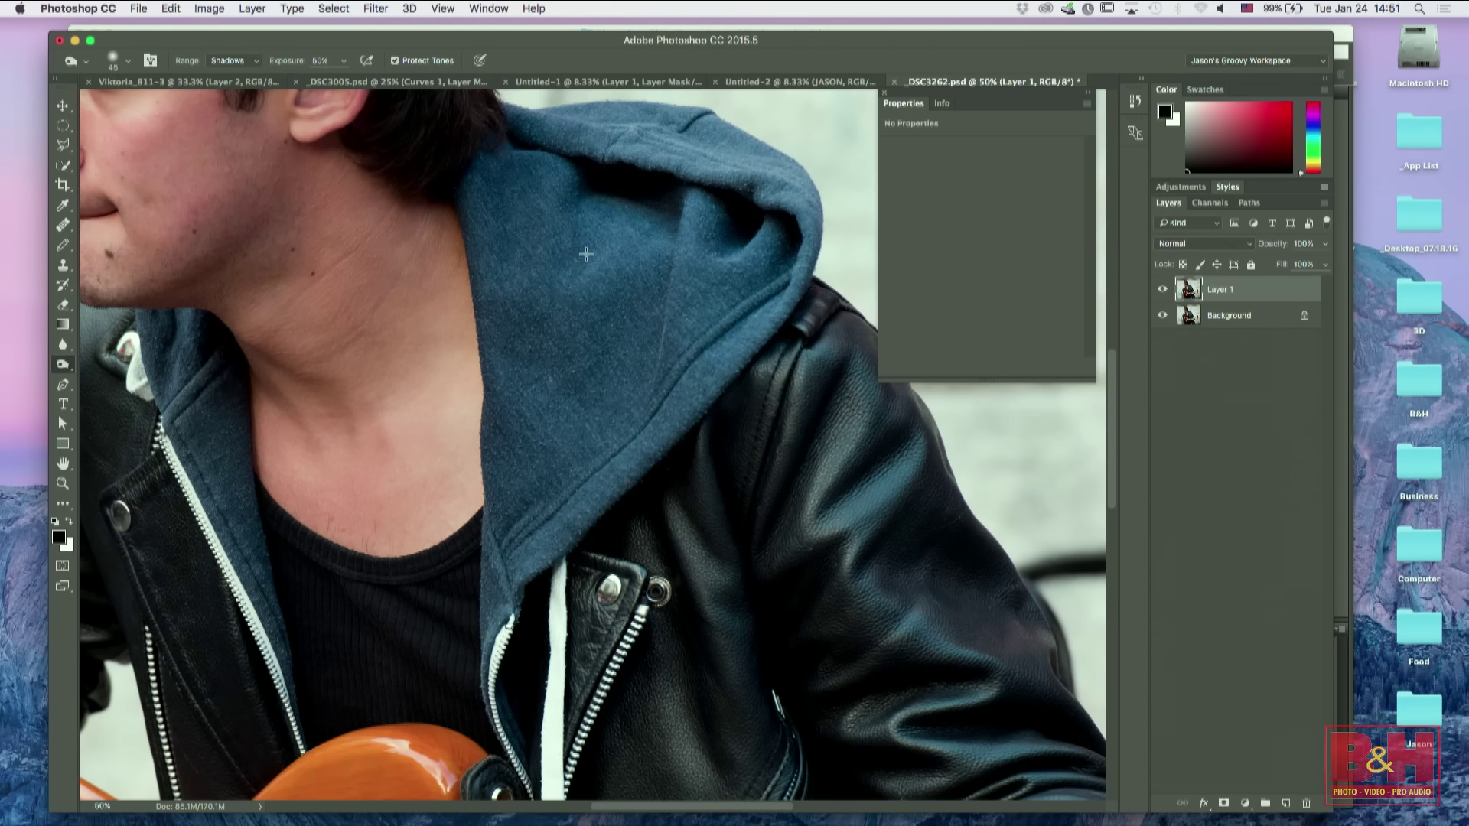
# Step: Dodge the shadows across the blue hood on the duplicate layer with a size 500 brush
pyautogui.moveTo(63, 364); pyautogui.dragTo(114, 364)
pyautogui.click(114, 364)
pyautogui.press(']')
pyautogui.press(']')
pyautogui.press(']')
pyautogui.press(']')
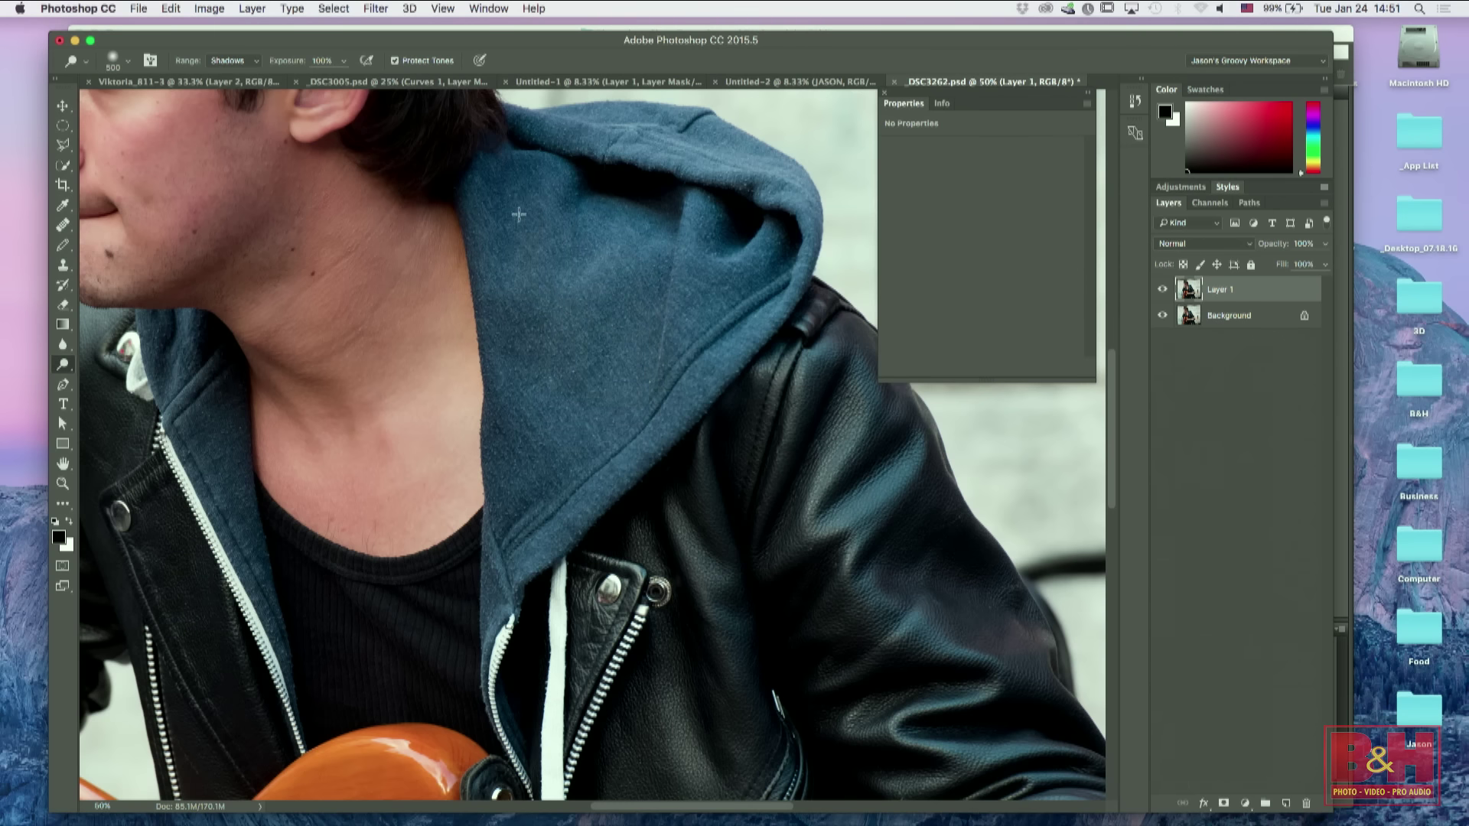
pyautogui.moveTo(518, 213)
pyautogui.mouseDown()
pyautogui.moveTo(622, 162)
pyautogui.moveTo(572, 137)
pyautogui.moveTo(649, 160)
pyautogui.moveTo(725, 222)
pyautogui.moveTo(734, 163)
pyautogui.moveTo(736, 241)
pyautogui.moveTo(628, 427)
pyautogui.moveTo(537, 532)
pyautogui.moveTo(525, 415)
pyautogui.mouseUp()
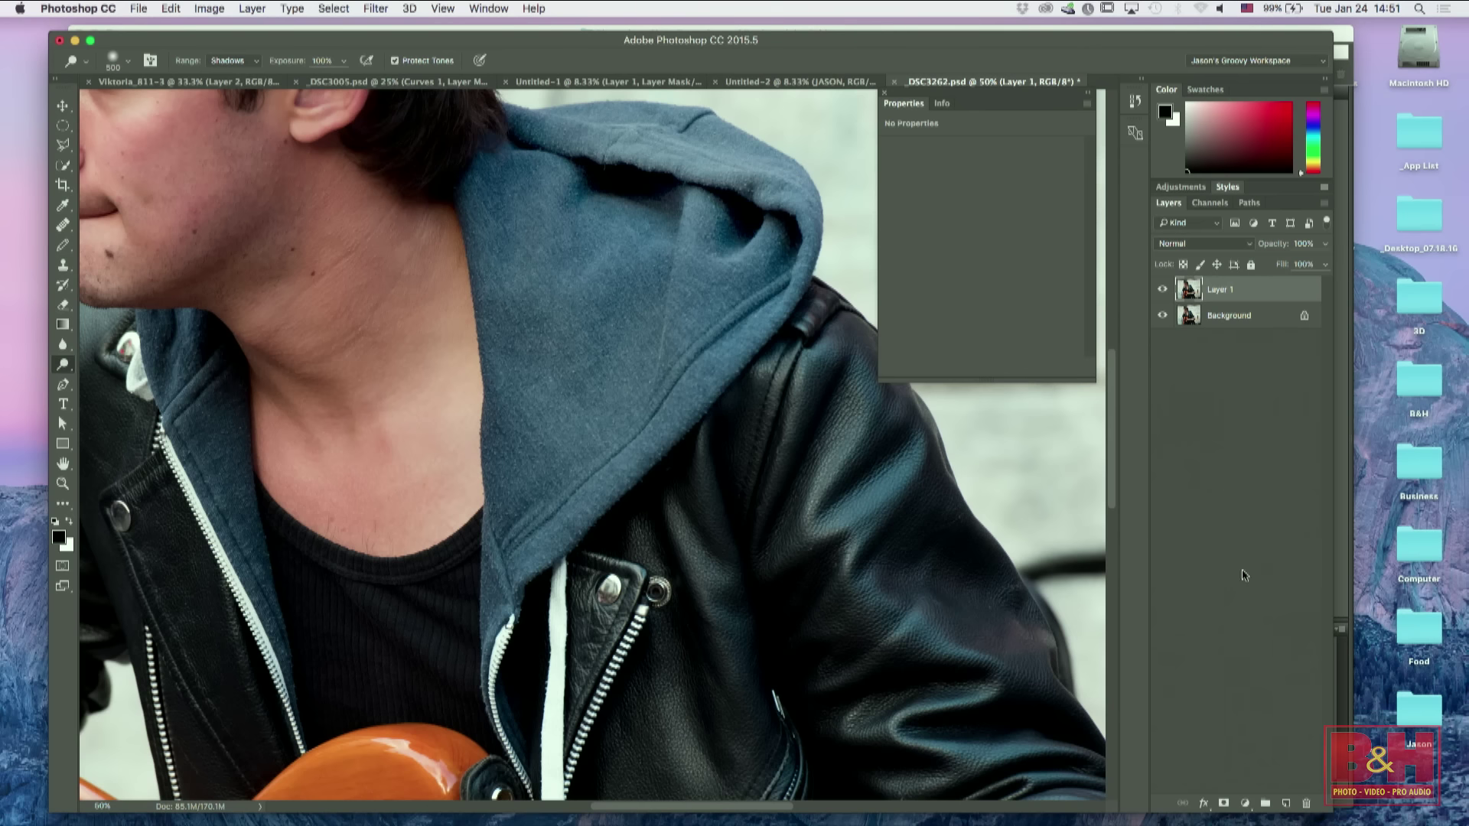
# Step: Add a layer mask to Layer 1 and paint a round black area over the middle of the hood with a size 250 Pencil
pyautogui.click(1224, 803)
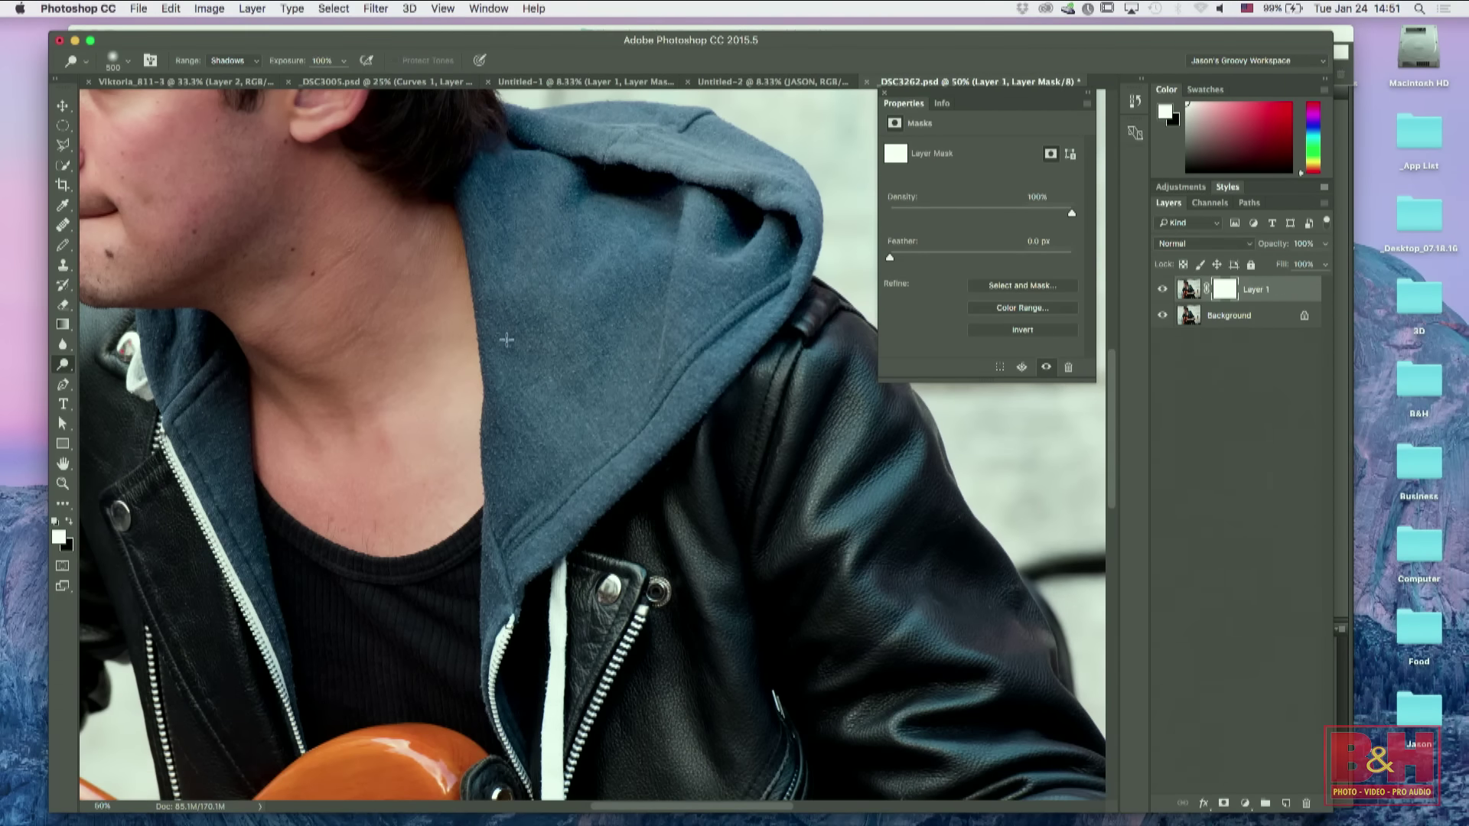
pyautogui.press('b')
pyautogui.press(']')
pyautogui.press('x')
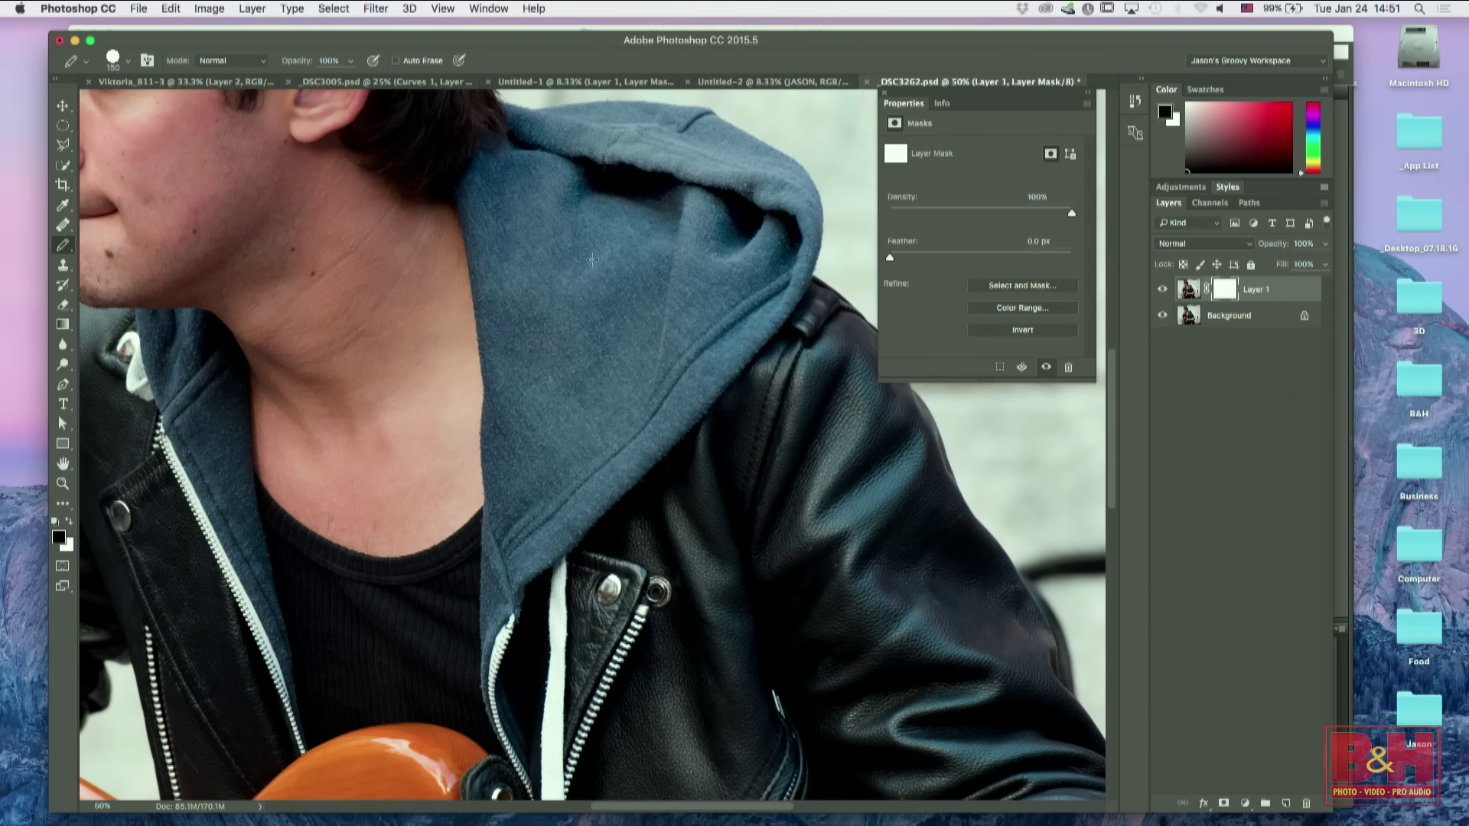
pyautogui.press(']')
pyautogui.click(589, 335)
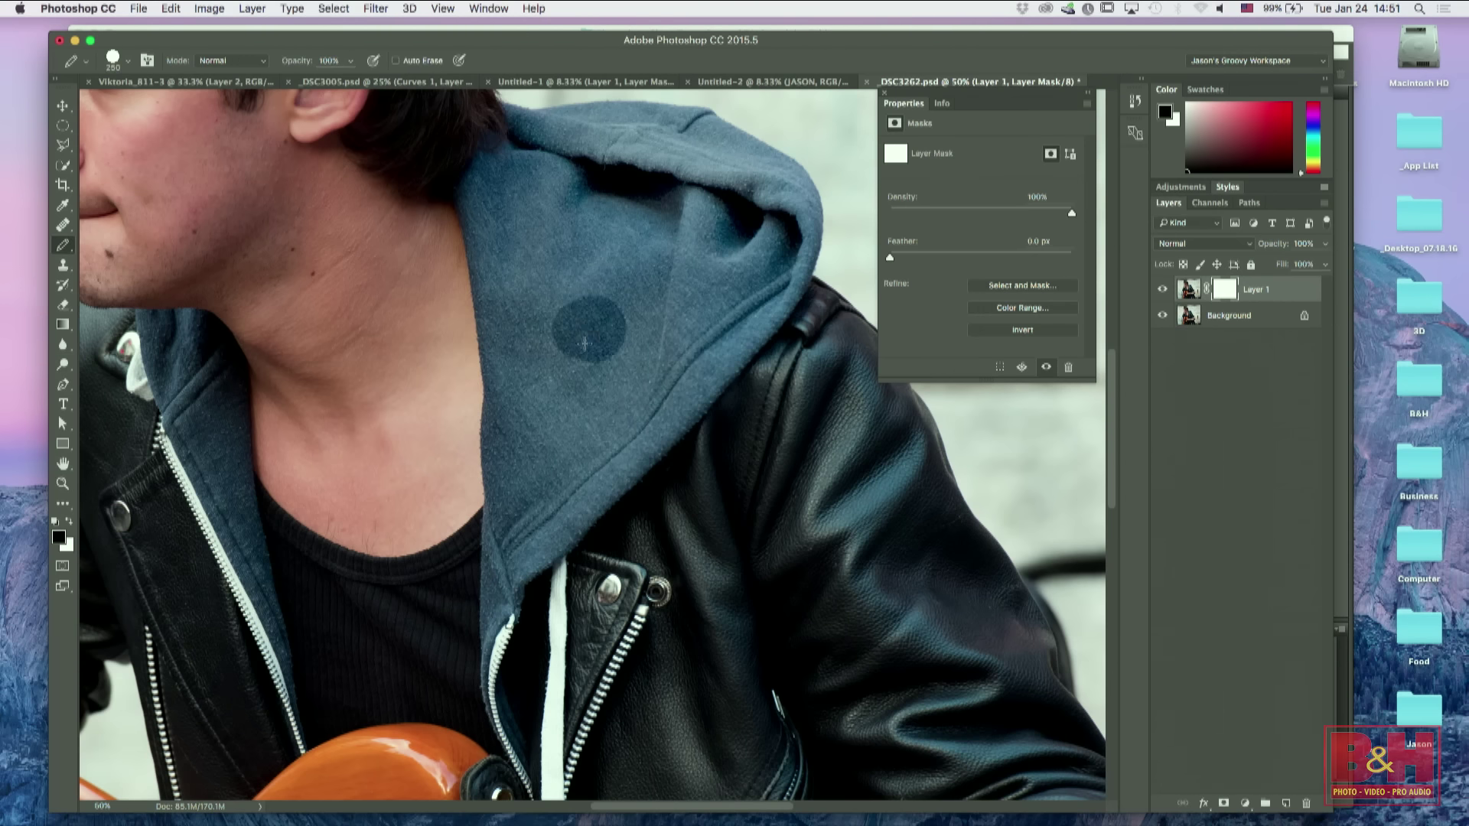
pyautogui.press(']')
pyautogui.moveTo(591, 331)
pyautogui.mouseDown()
pyautogui.moveTo(564, 358)
pyautogui.moveTo(597, 367)
pyautogui.moveTo(615, 308)
pyautogui.moveTo(593, 326)
pyautogui.moveTo(563, 305)
pyautogui.moveTo(548, 316)
pyautogui.moveTo(583, 348)
pyautogui.mouseUp()
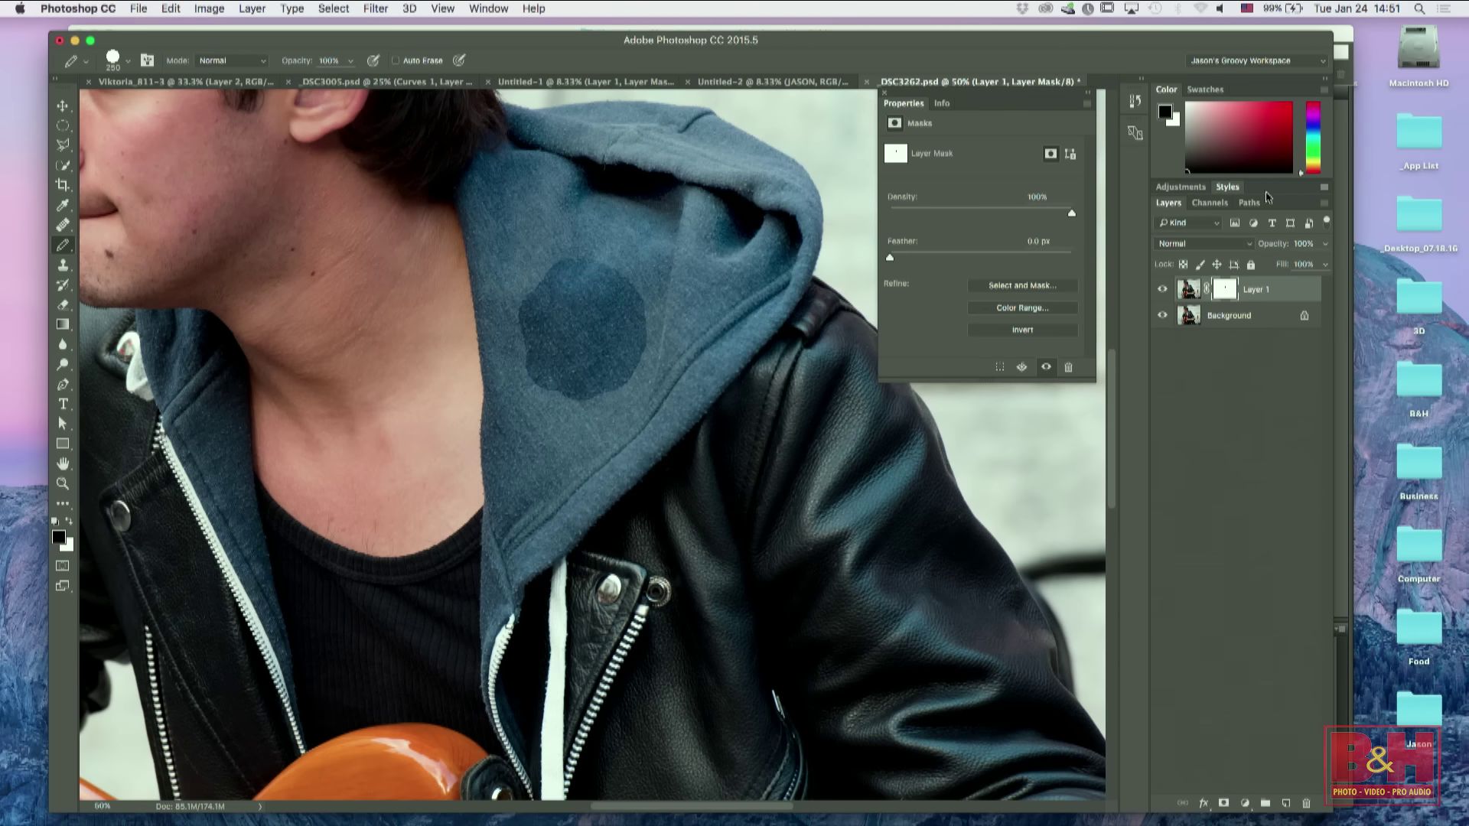
# Step: Soften the layer mask with a Gaussian Blur of 30.3 pixels radius
pyautogui.click(381, 11)
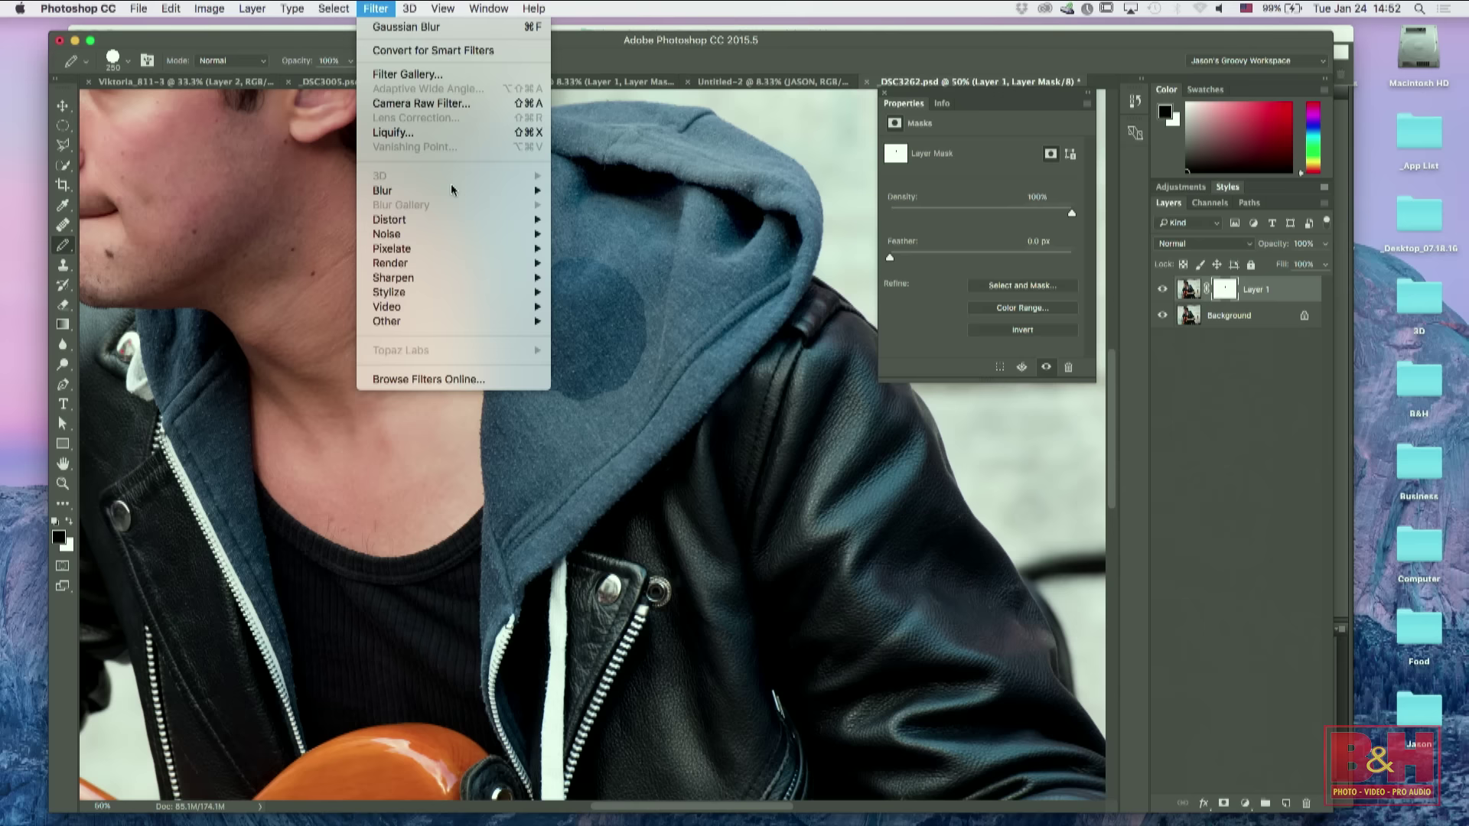
pyautogui.moveTo(460, 190)
pyautogui.click(635, 249)
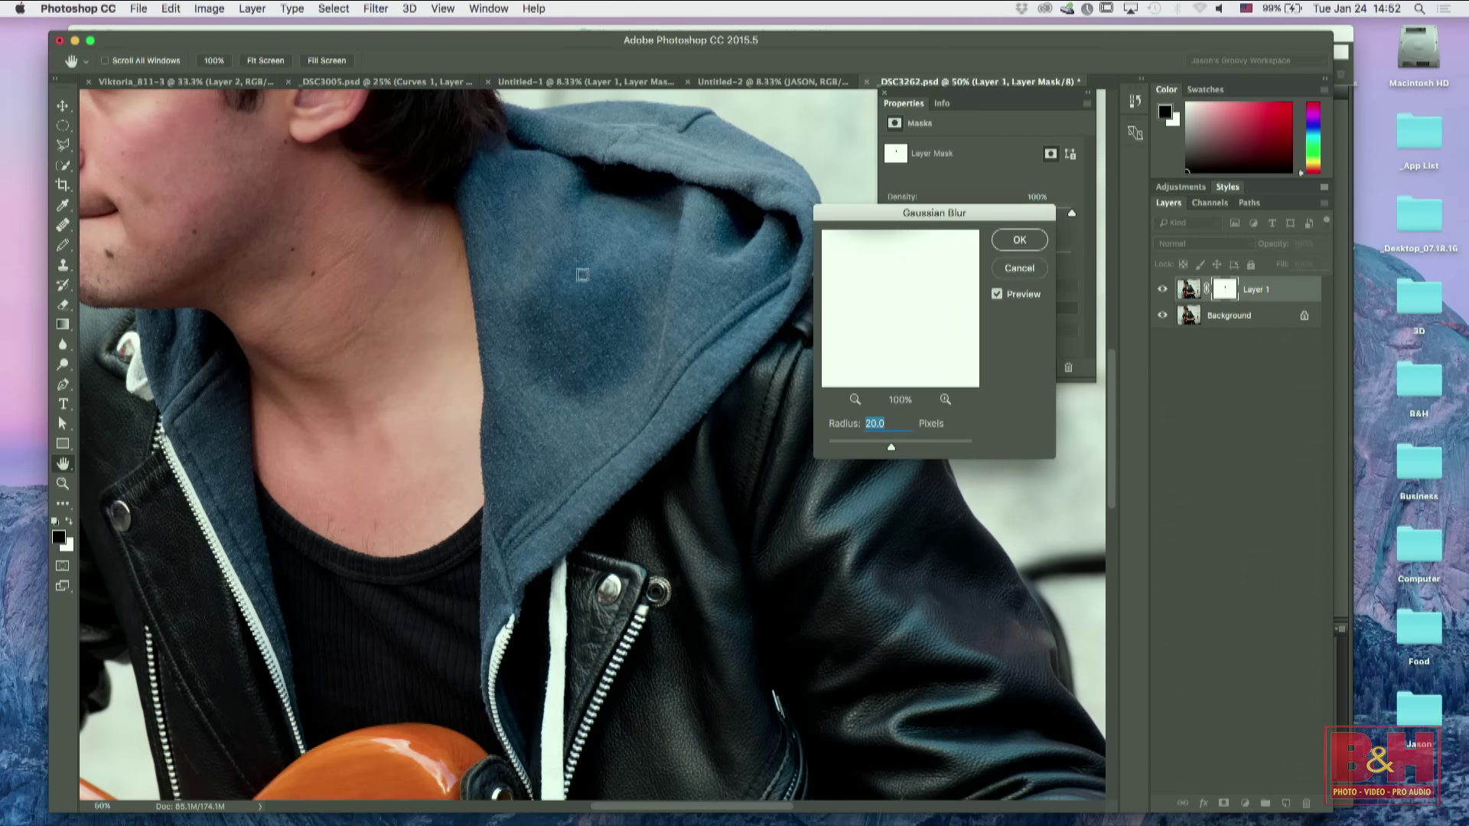
pyautogui.moveTo(892, 447)
pyautogui.mouseDown()
pyautogui.moveTo(934, 439)
pyautogui.moveTo(898, 454)
pyautogui.mouseUp()
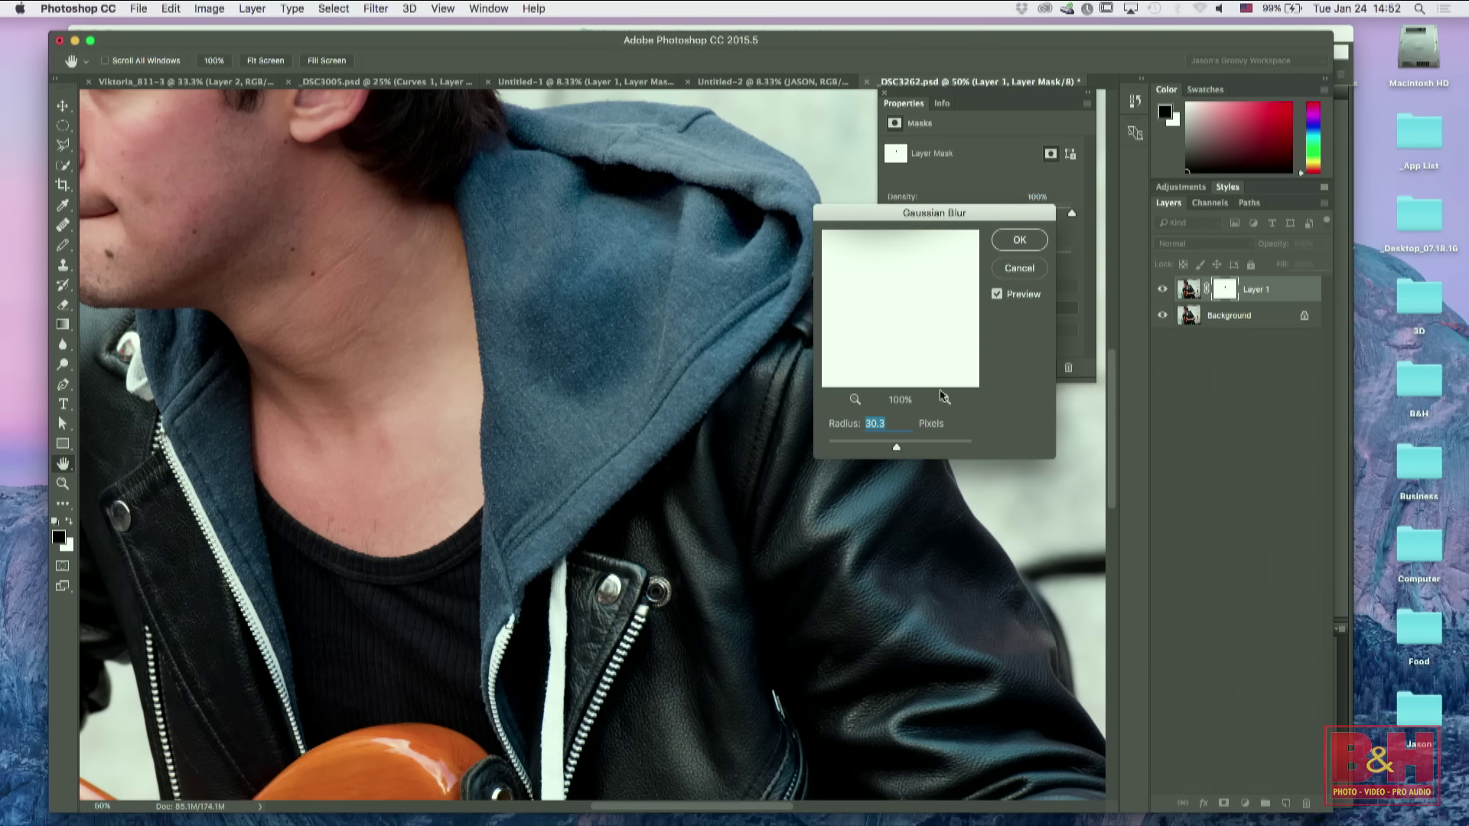
pyautogui.click(1020, 240)
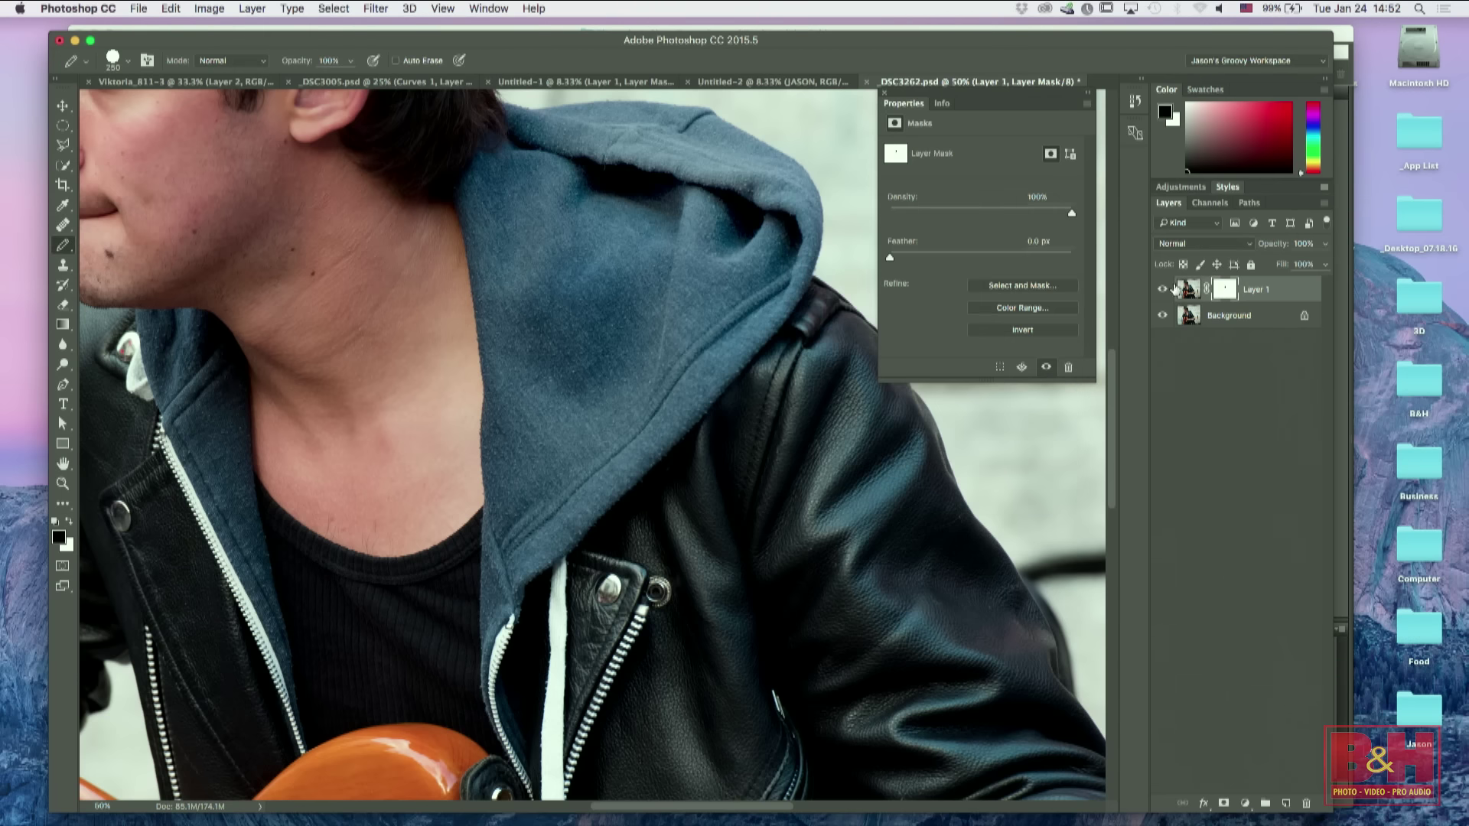
# Step: Toggle Layer 1's visibility repeatedly to compare the dodged hood with the original
pyautogui.click(1163, 290)
pyautogui.click(1163, 291)
pyautogui.click(1163, 291)
pyautogui.click(1162, 292)
pyautogui.click(1162, 291)
pyautogui.click(1162, 291)
pyautogui.click(1160, 296)
pyautogui.click(1160, 297)
pyautogui.click(1158, 297)
# Step: Try tracing the upper edge of the orange guitar body with a curved Pen tool path
pyautogui.click(65, 385)
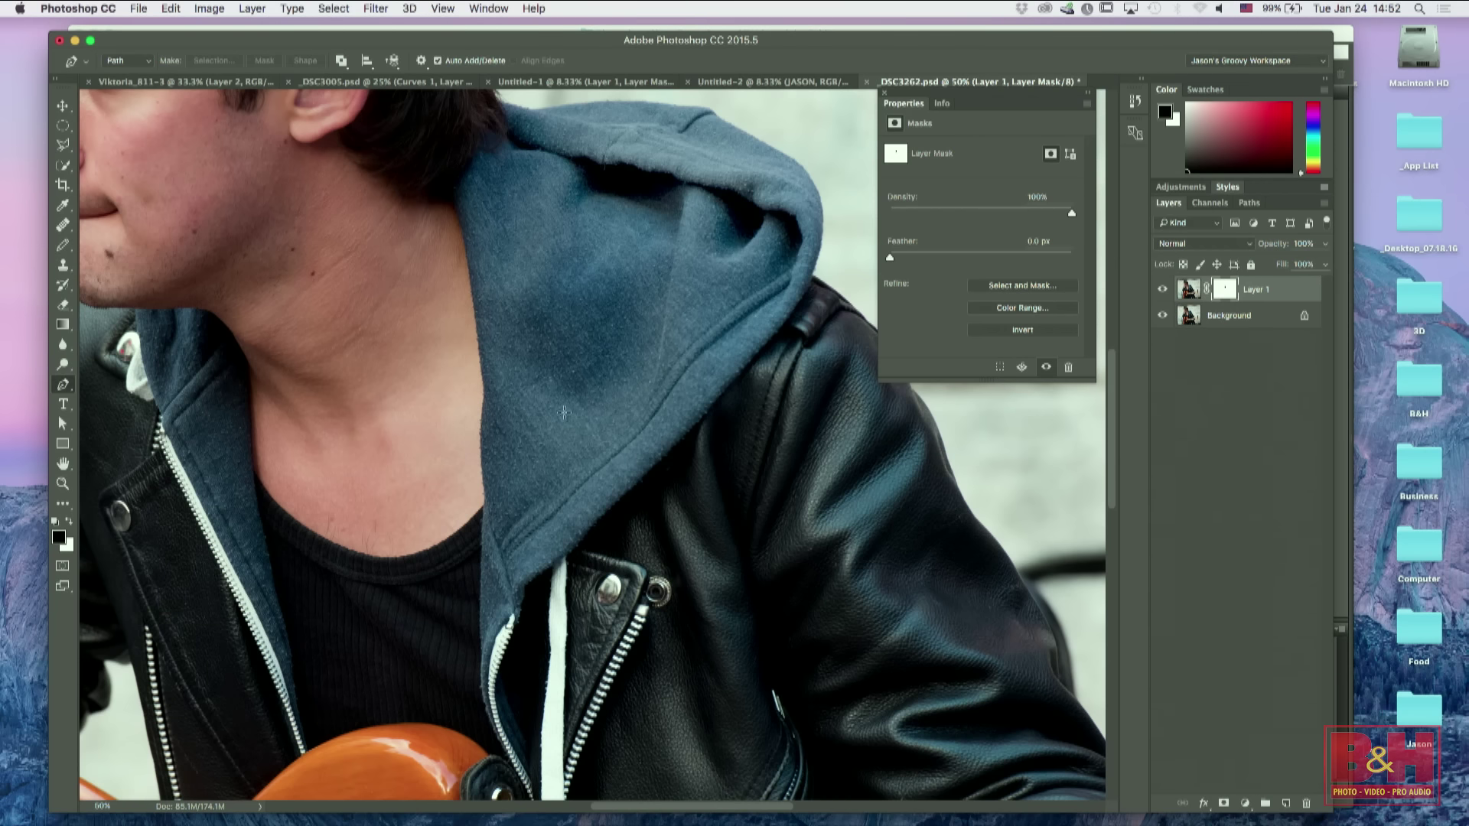
pyautogui.scroll(-10, 635, 444)
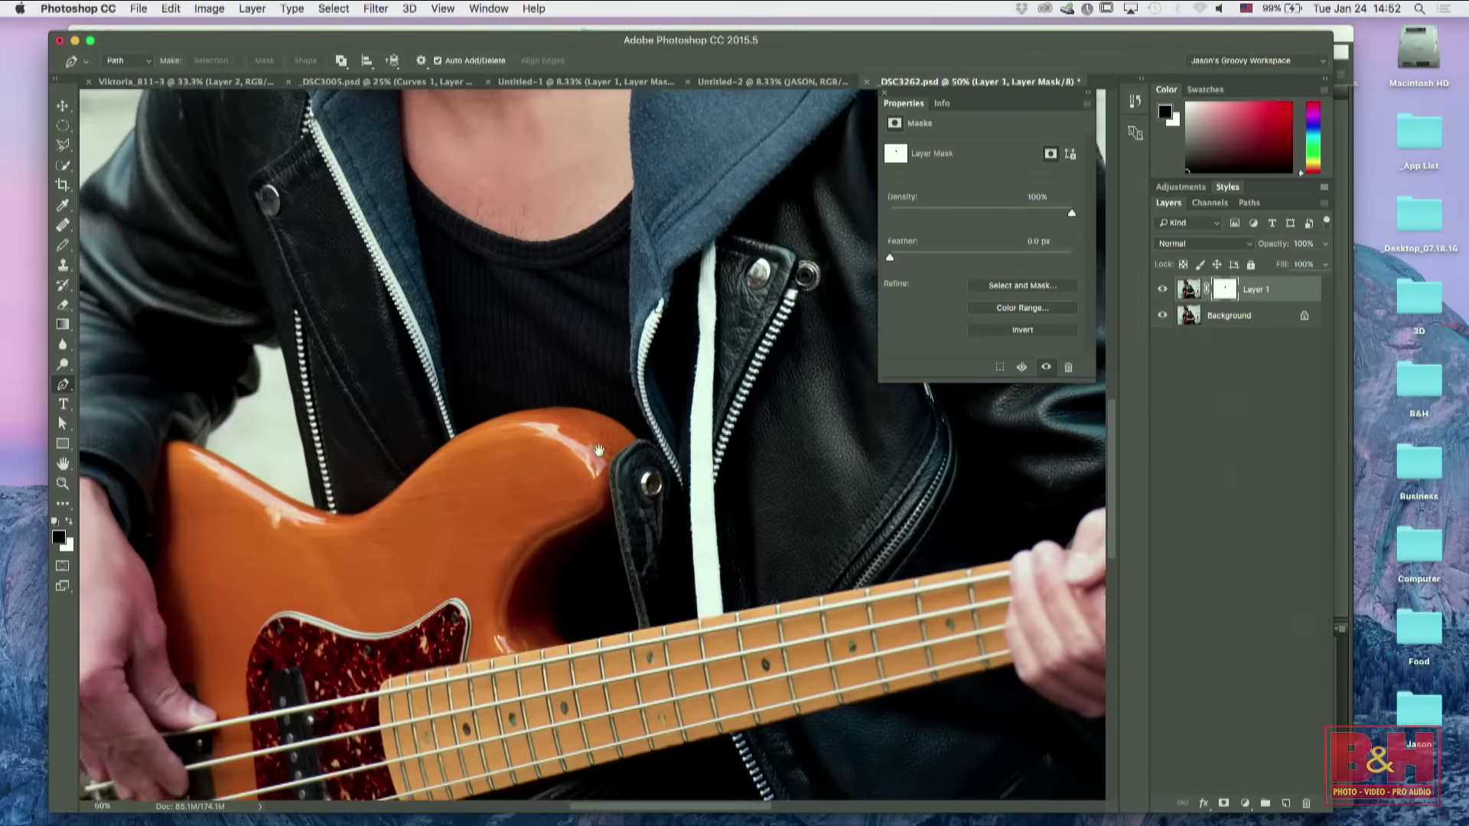
pyautogui.scroll(-8, 645, 478)
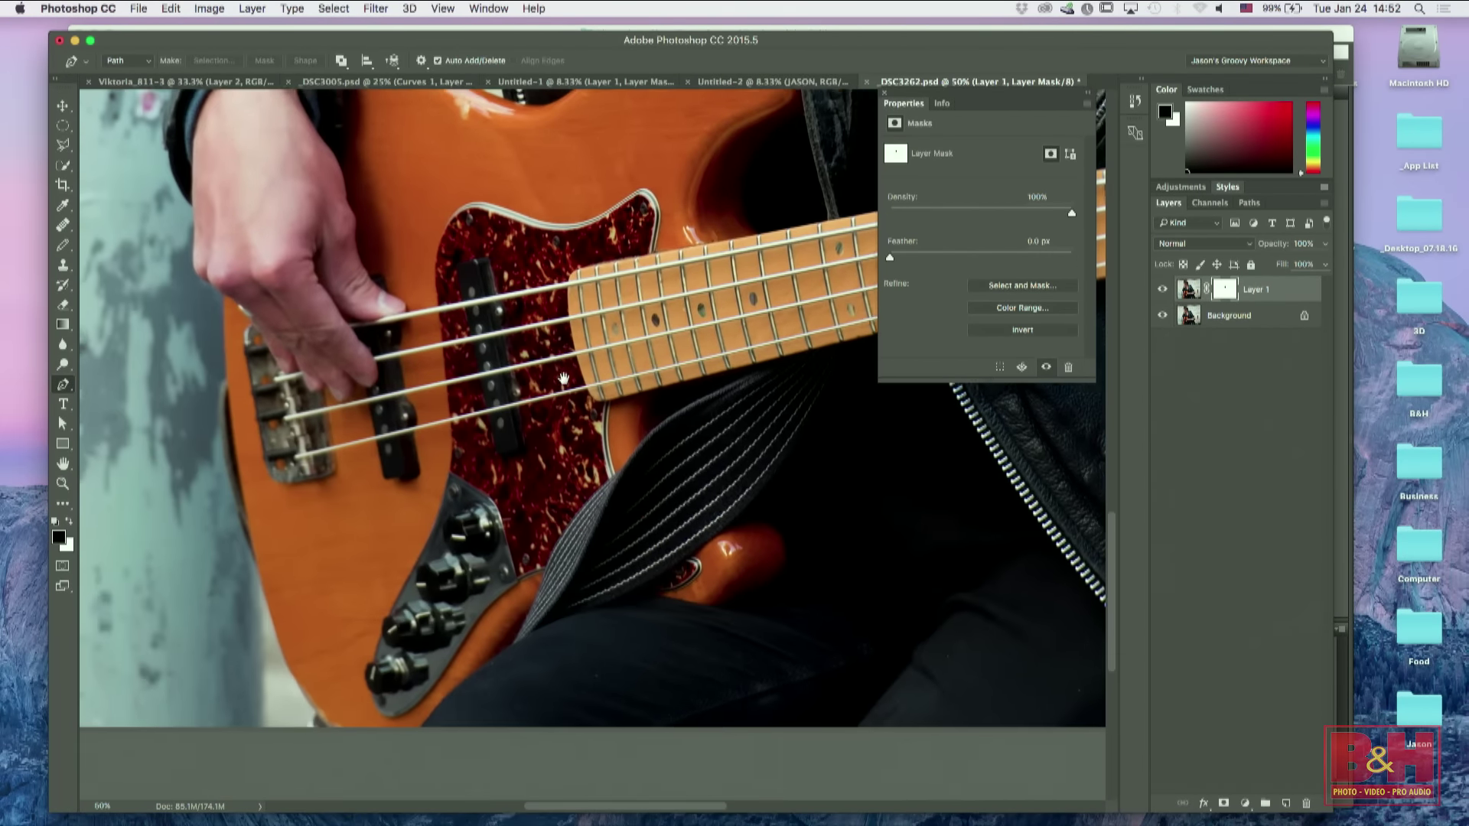
pyautogui.hscroll(3, 538, 392)
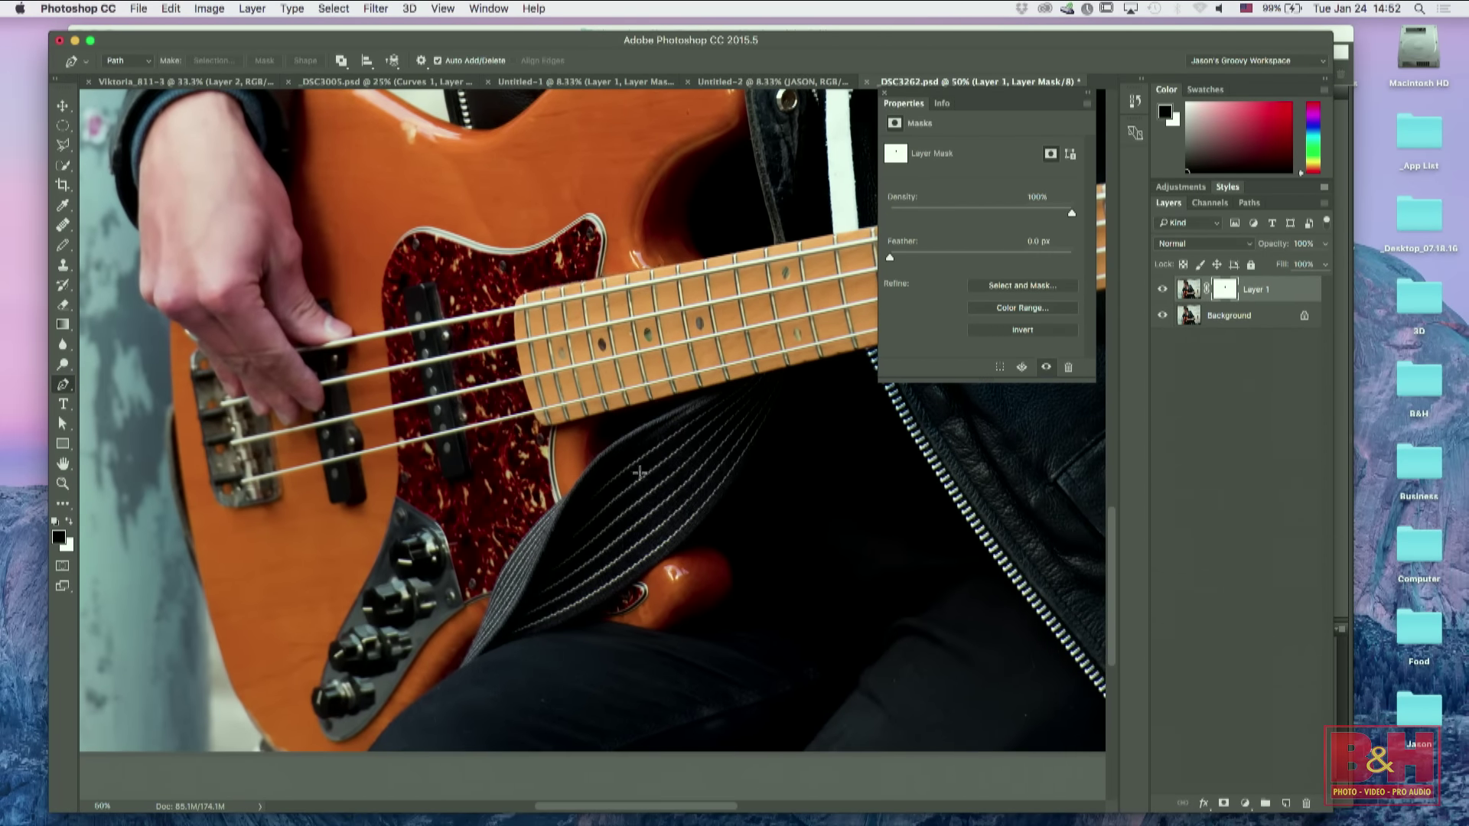
pyautogui.scroll(5, 587, 392)
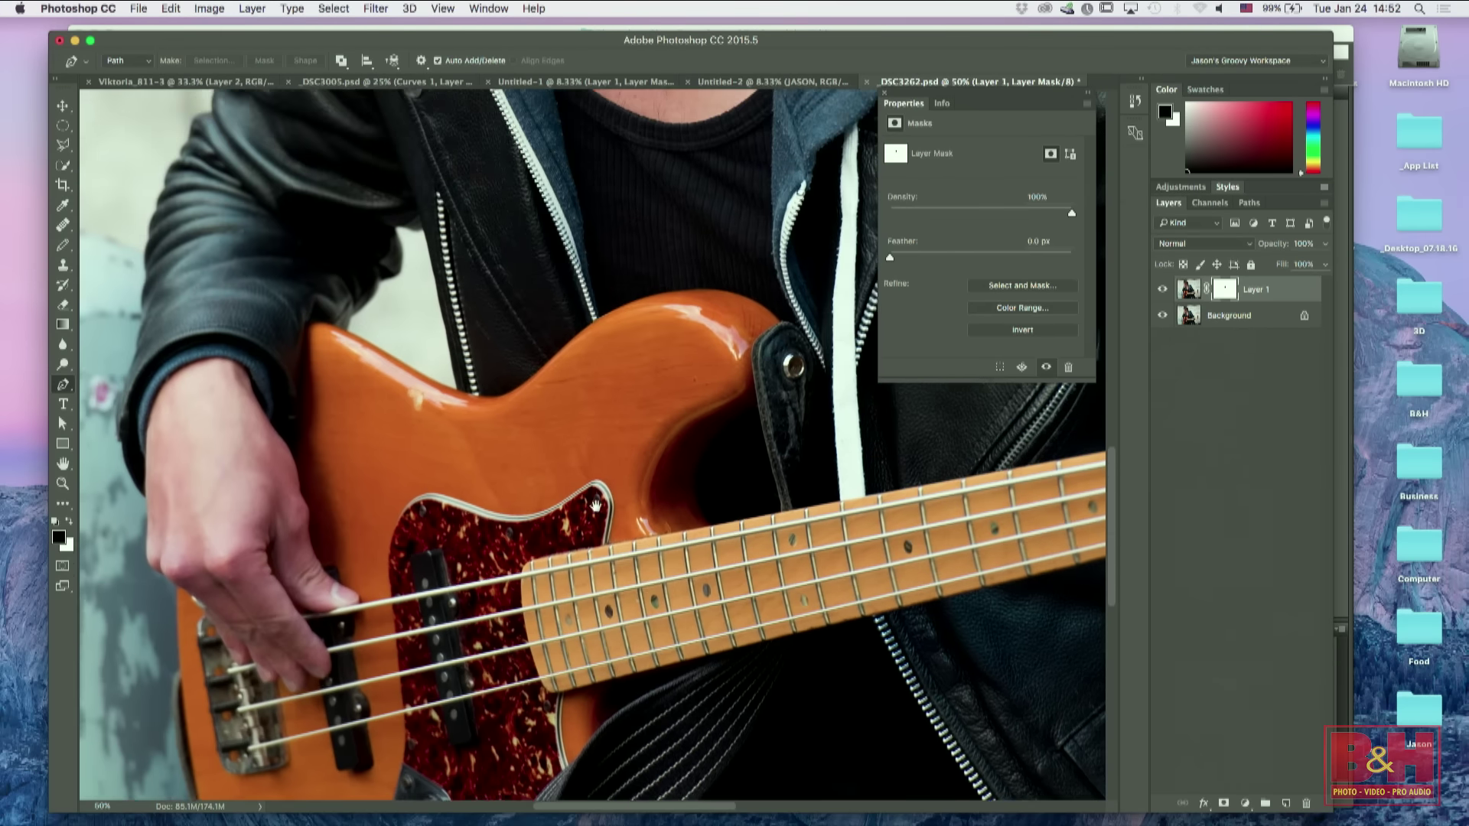
pyautogui.click(329, 334)
pyautogui.click(353, 345)
pyautogui.moveTo(422, 382); pyautogui.dragTo(506, 401)
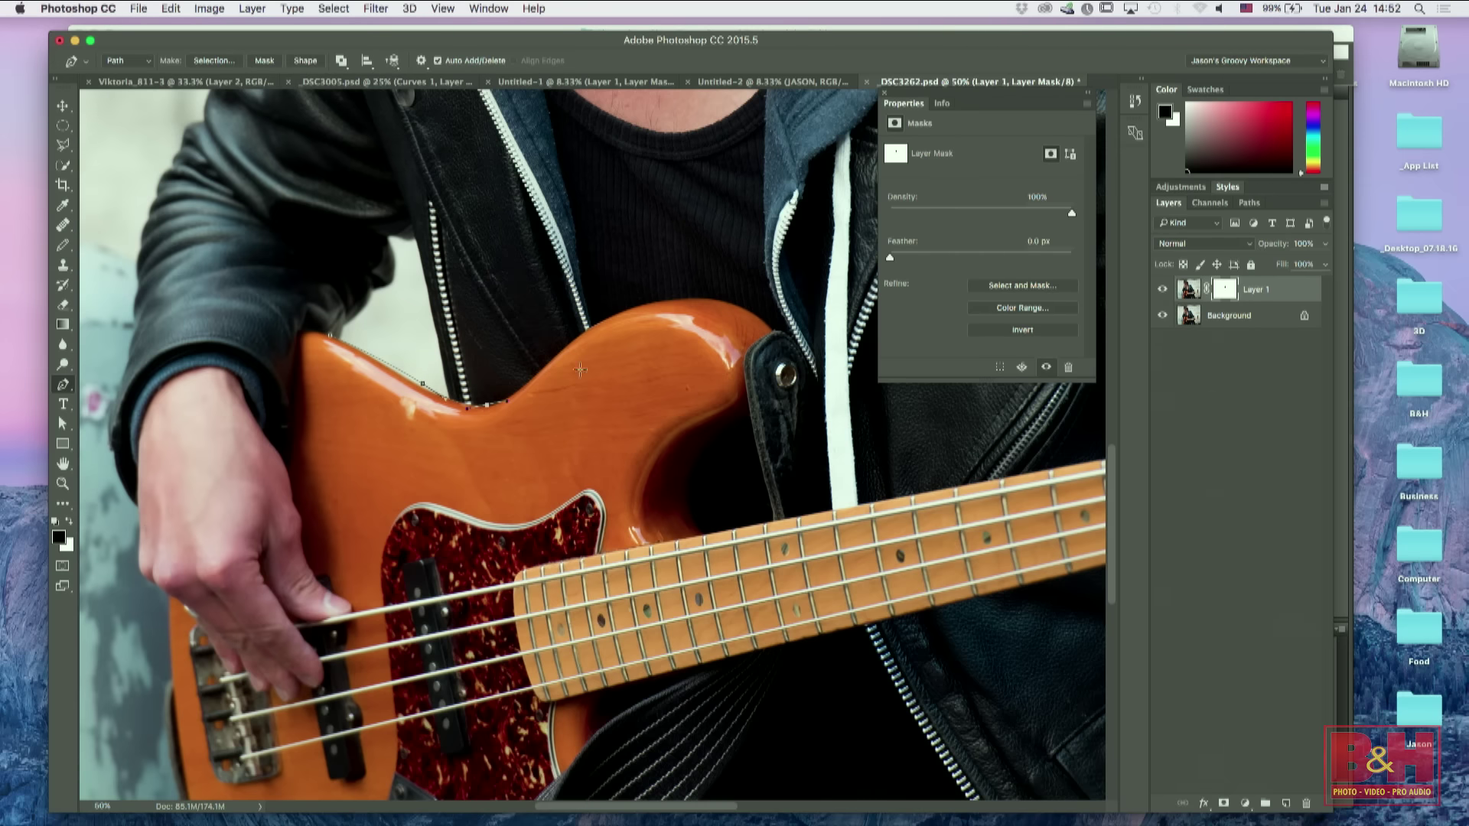
pyautogui.moveTo(554, 357); pyautogui.dragTo(572, 344)
pyautogui.moveTo(642, 304); pyautogui.dragTo(768, 326)
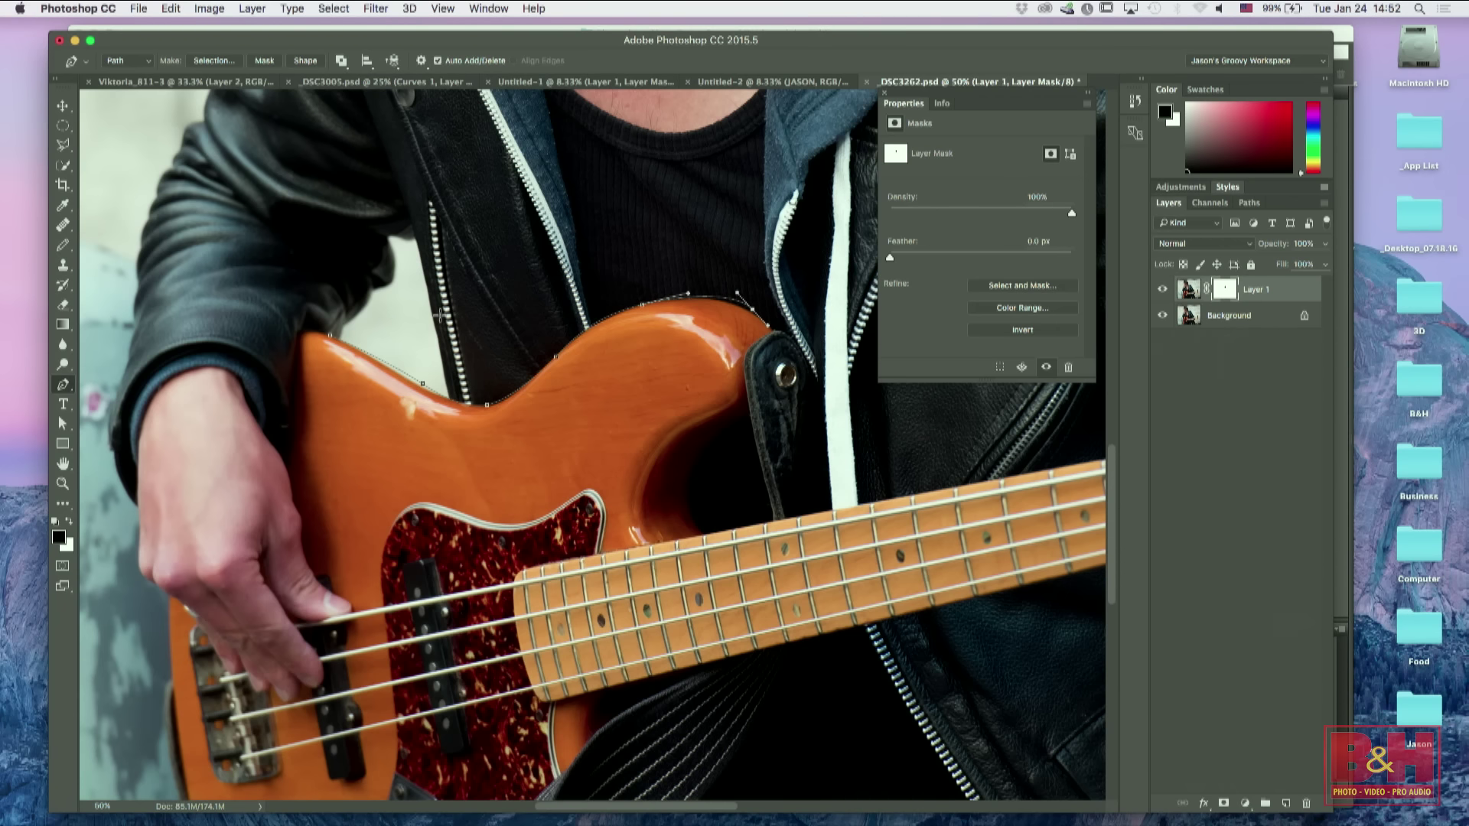
pyautogui.press('super+z')
pyautogui.click(64, 407)
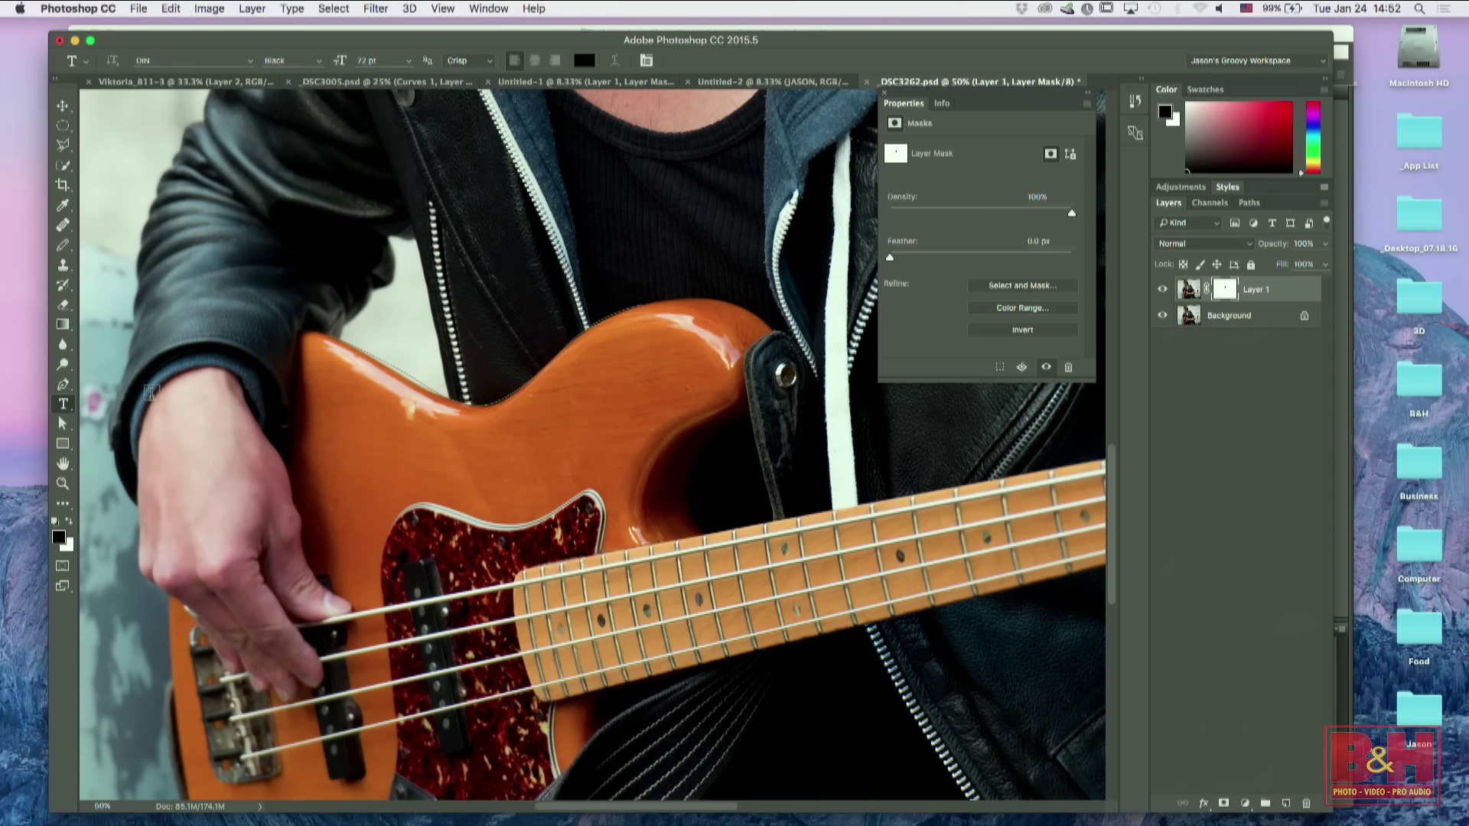
pyautogui.click(64, 427)
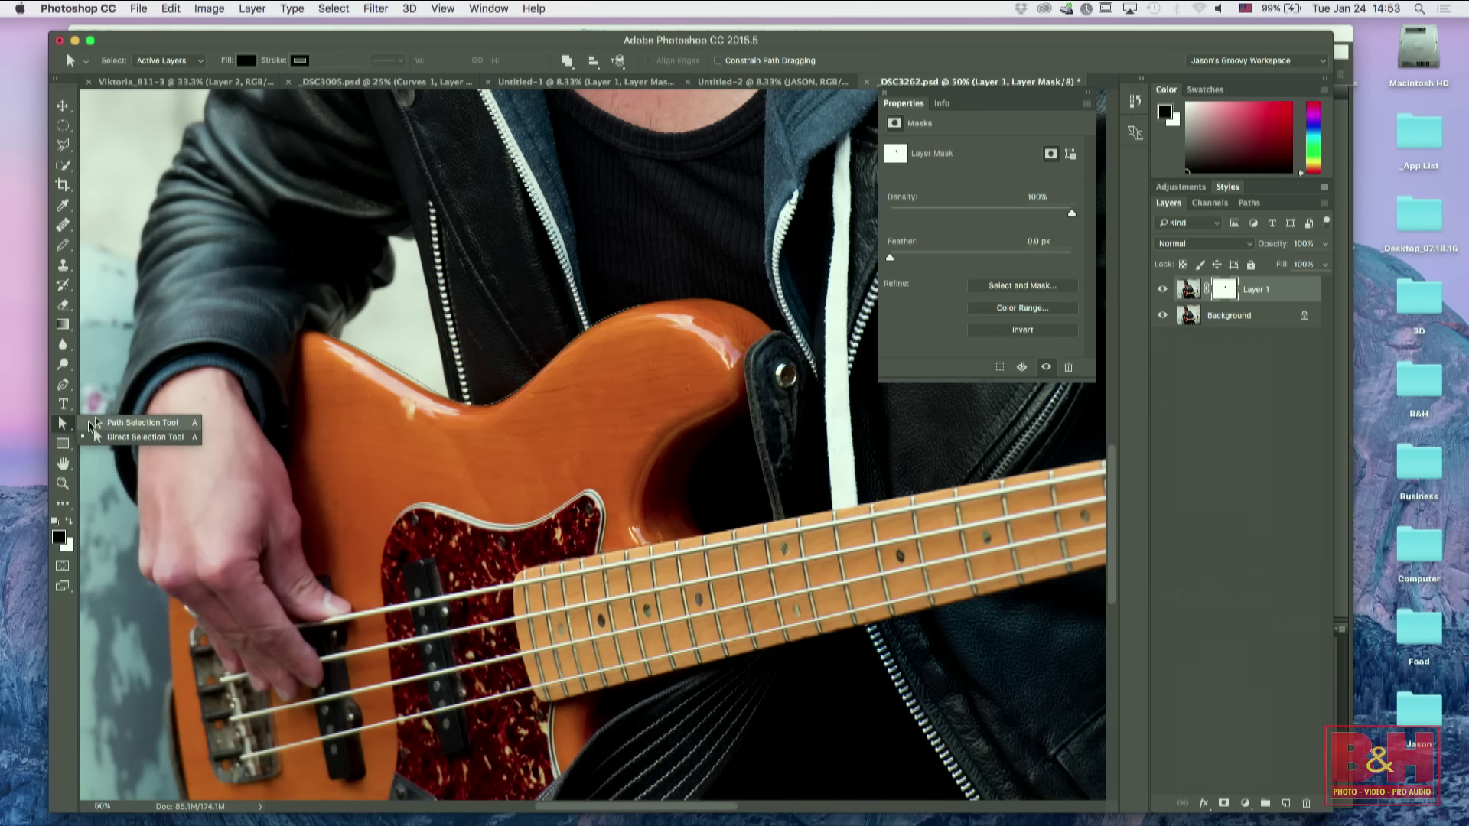
pyautogui.click(144, 422)
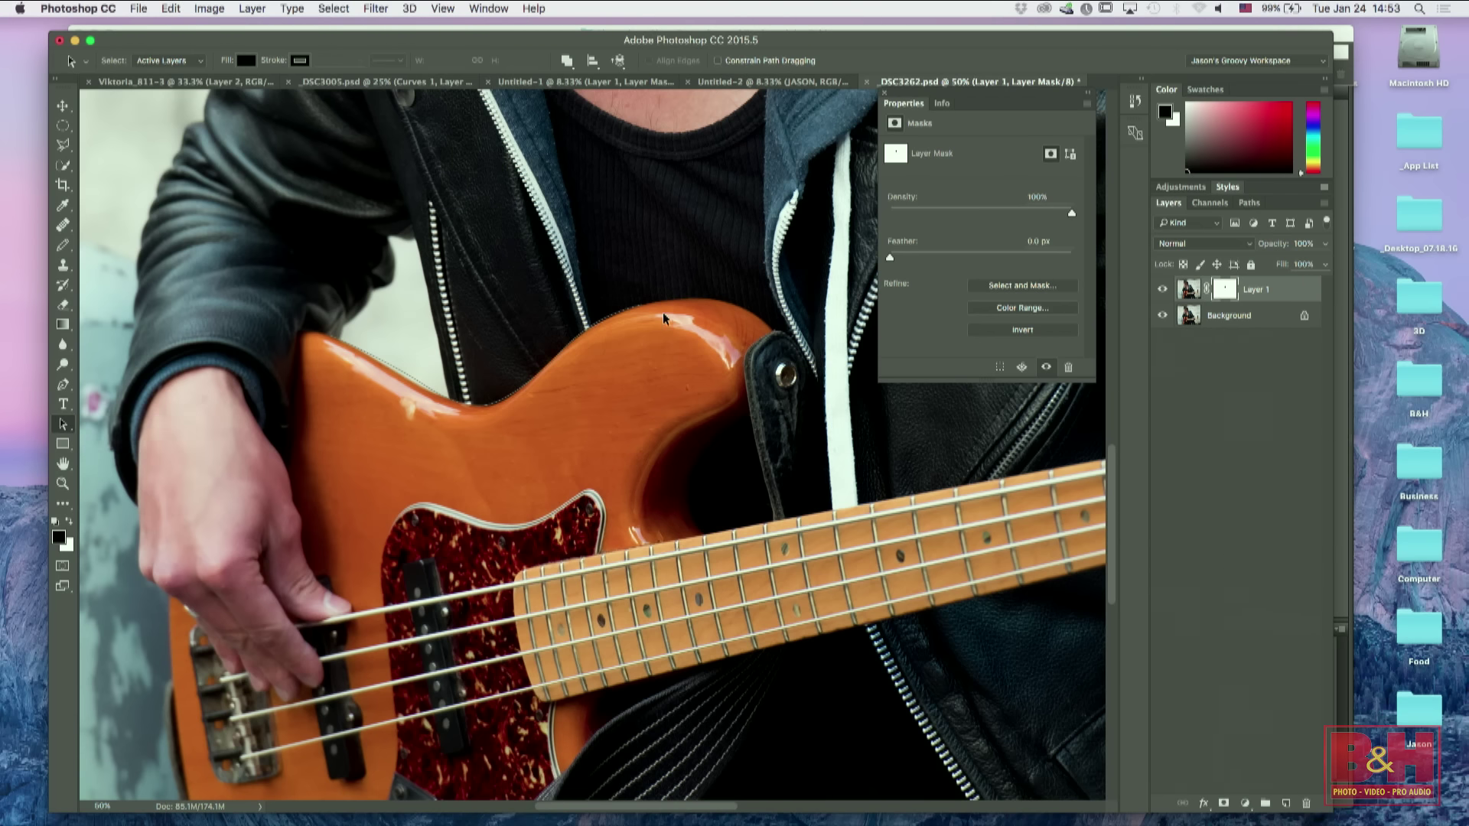
pyautogui.press('p')
pyautogui.moveTo(653, 334); pyautogui.dragTo(645, 364)
pyautogui.press('super+z')
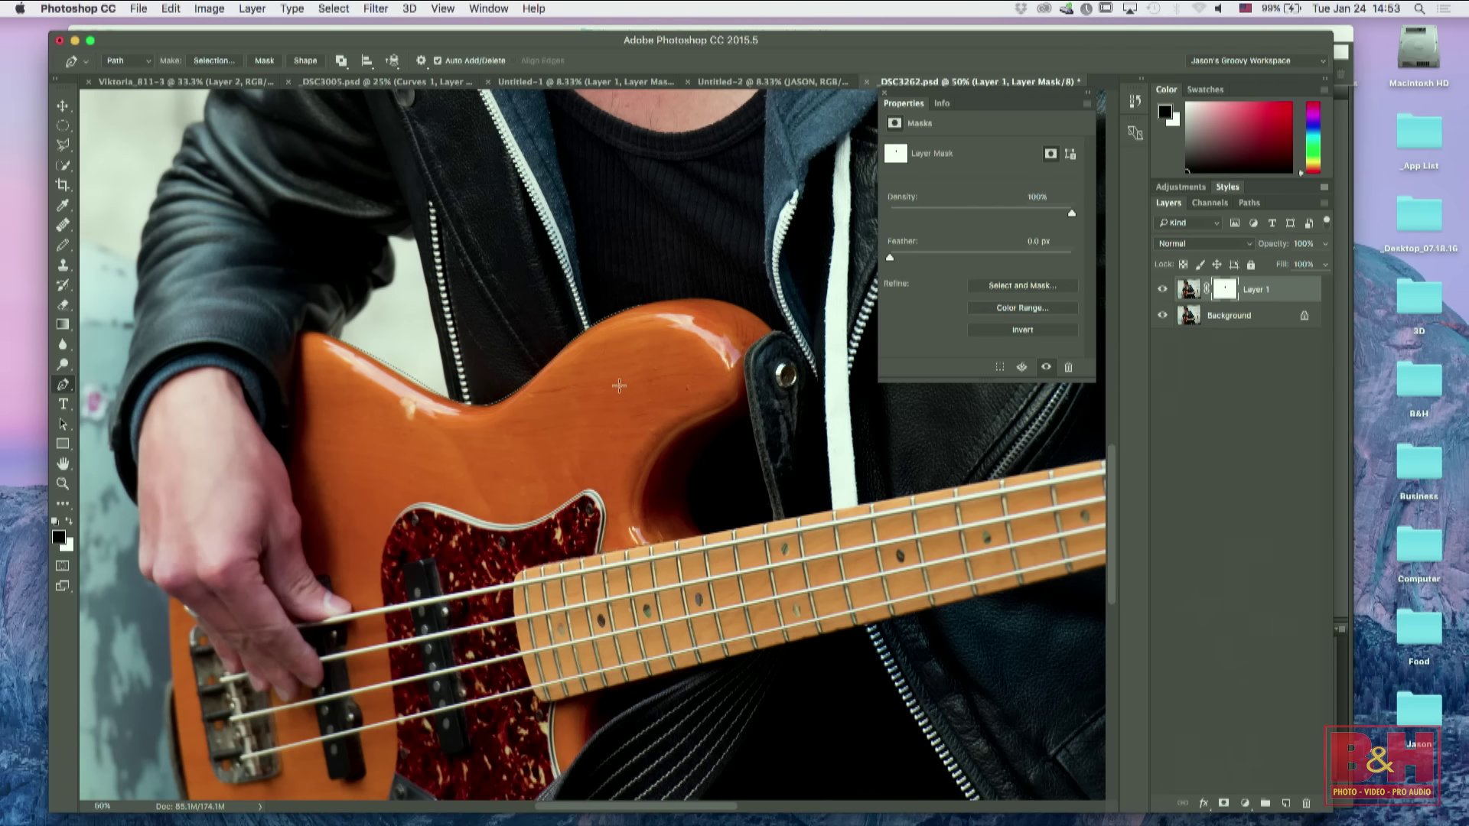
# Step: Deselect the layers and draw a closed, curved Pen path over the jacket and the guitar's upper edge
pyautogui.click(1211, 427)
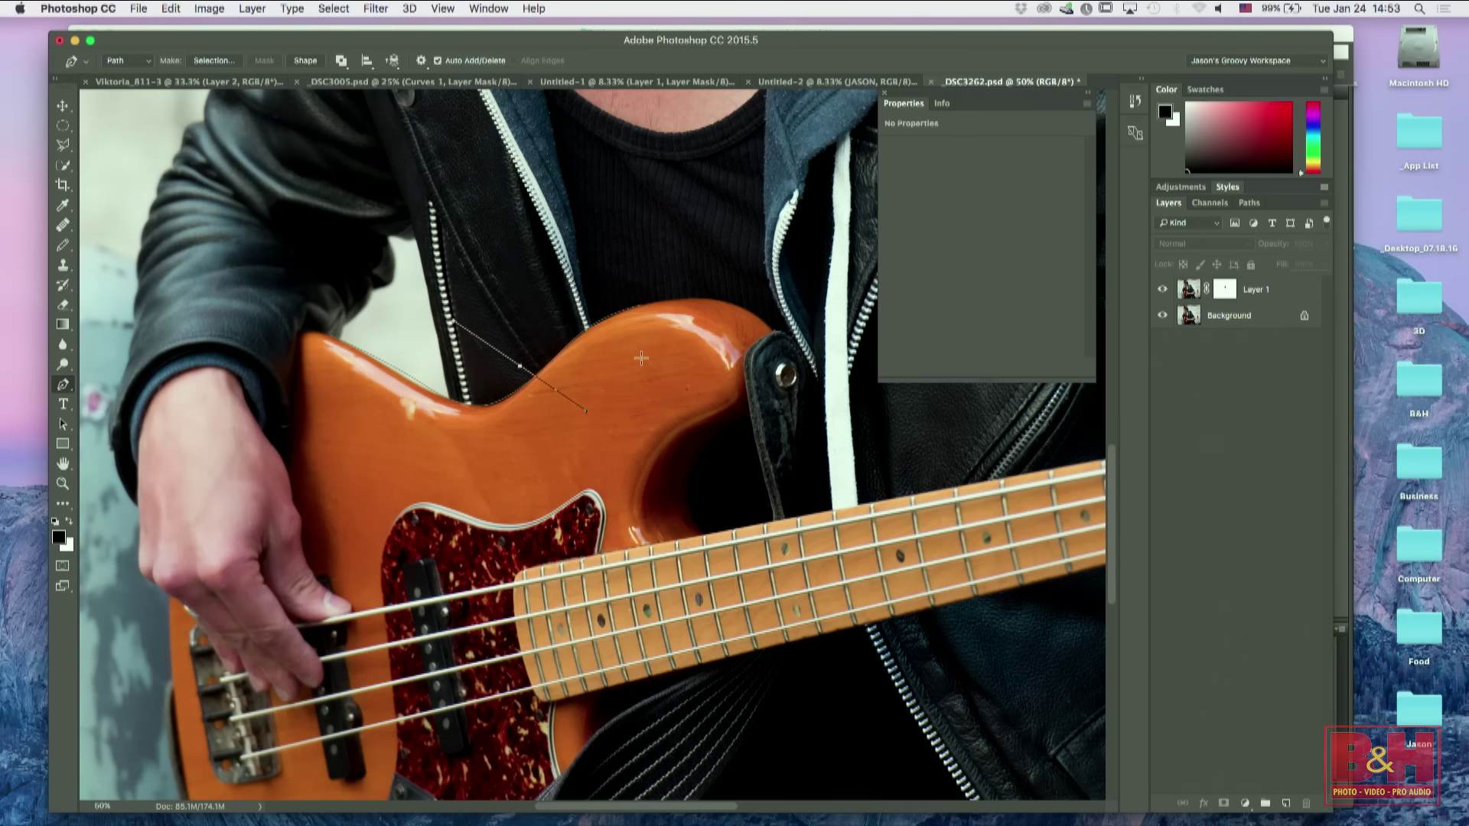
pyautogui.moveTo(638, 365); pyautogui.dragTo(665, 317)
pyautogui.moveTo(596, 246); pyautogui.dragTo(492, 239)
pyautogui.moveTo(473, 288); pyautogui.dragTo(478, 353)
pyautogui.click(521, 366)
# Step: Move the whole closed path slightly downward with the Path Selection Tool
pyautogui.click(66, 425)
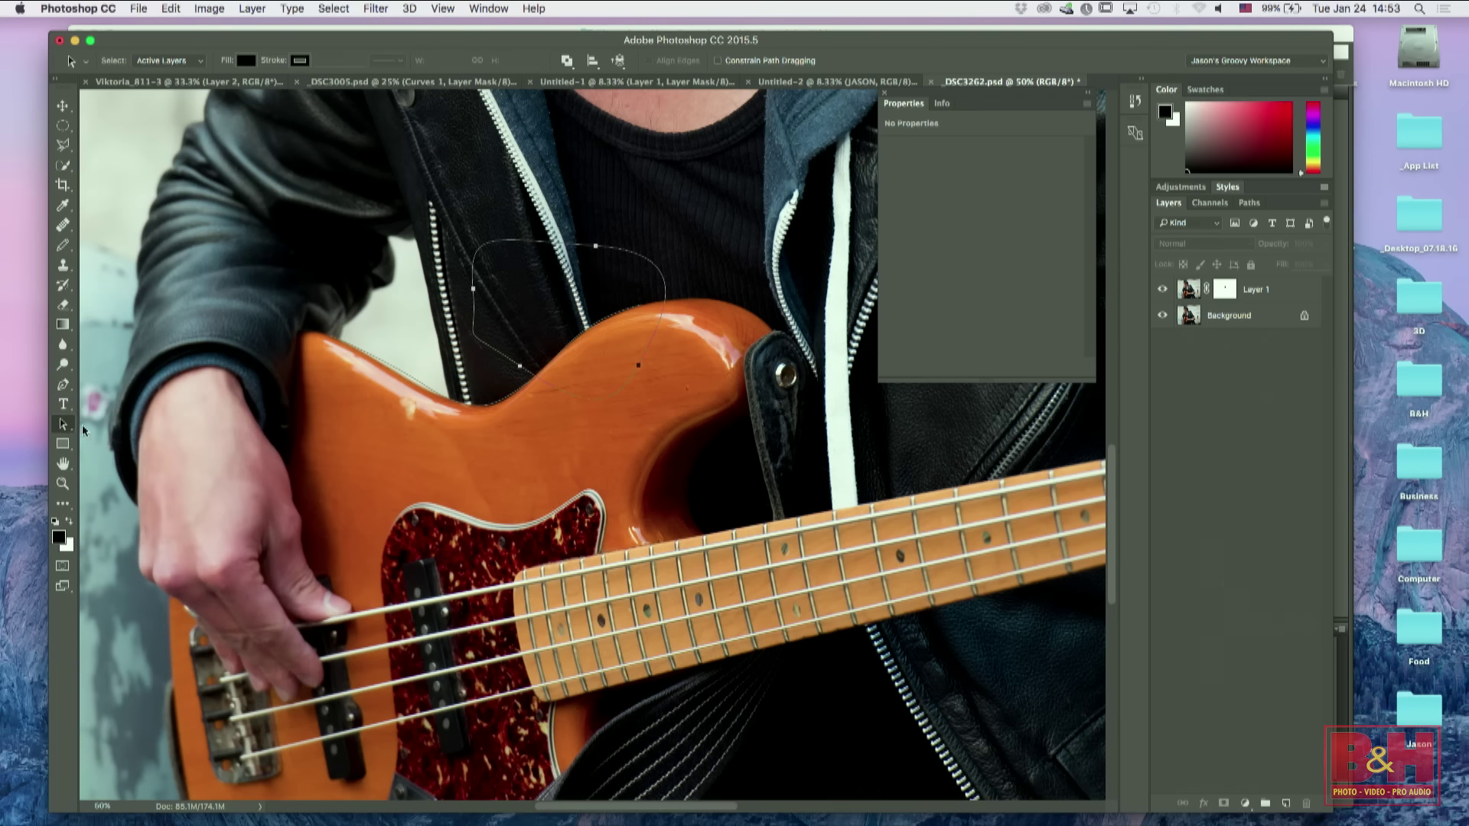
pyautogui.click(63, 426)
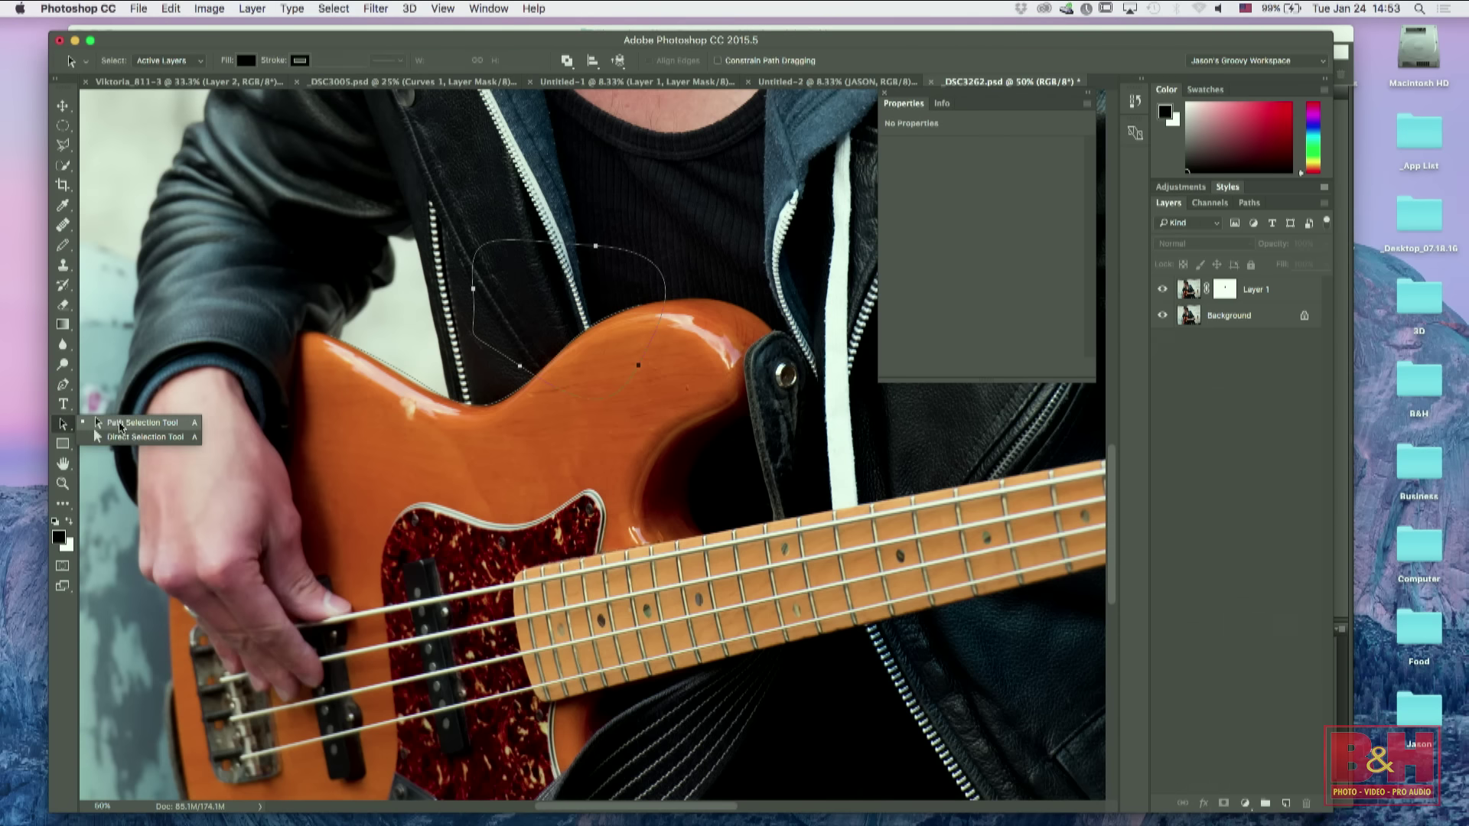
pyautogui.click(120, 423)
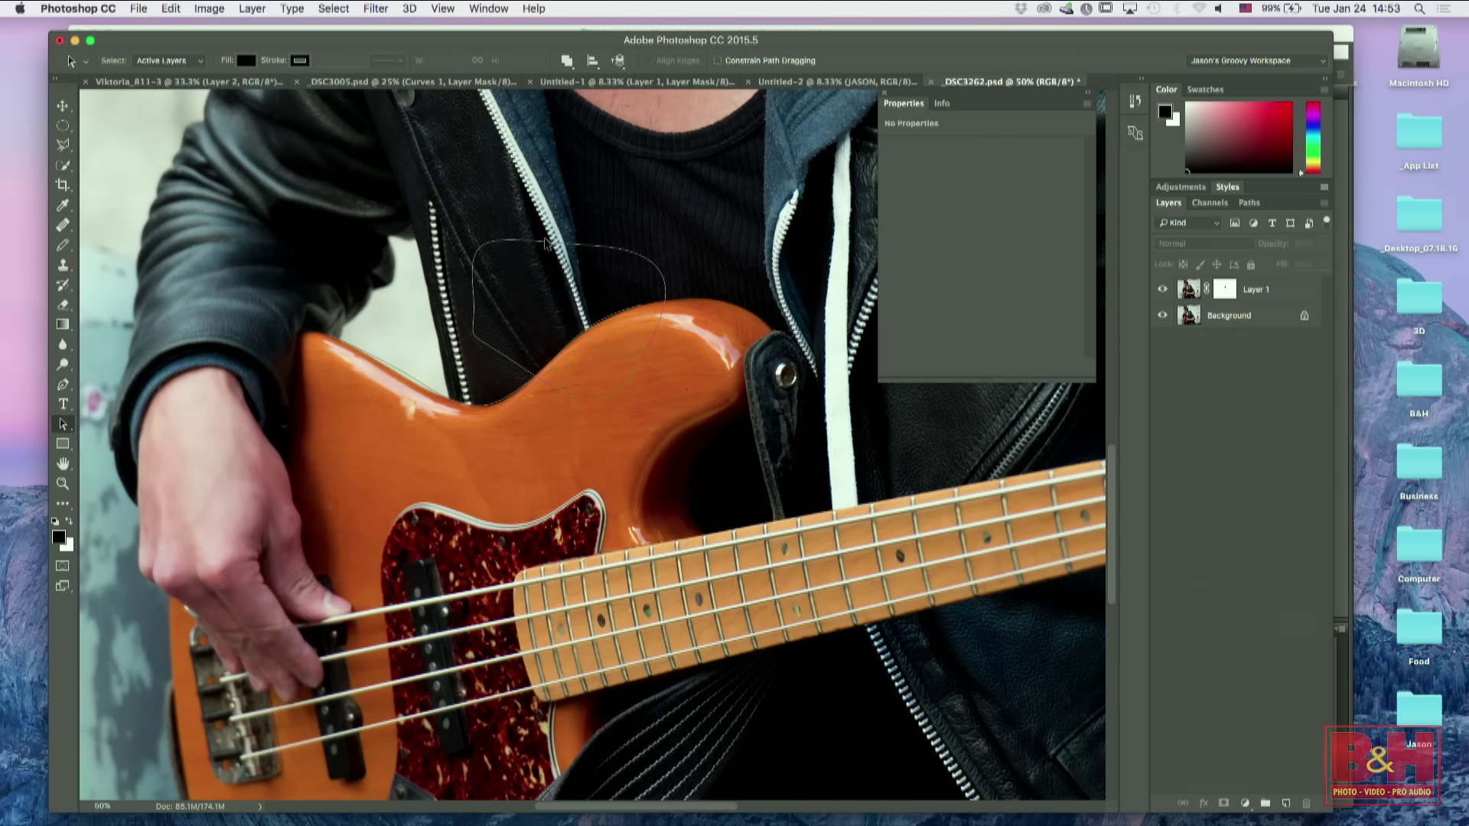
pyautogui.moveTo(620, 255)
pyautogui.mouseDown()
pyautogui.moveTo(612, 203)
pyautogui.moveTo(692, 280)
pyautogui.moveTo(620, 255)
pyautogui.mouseUp()
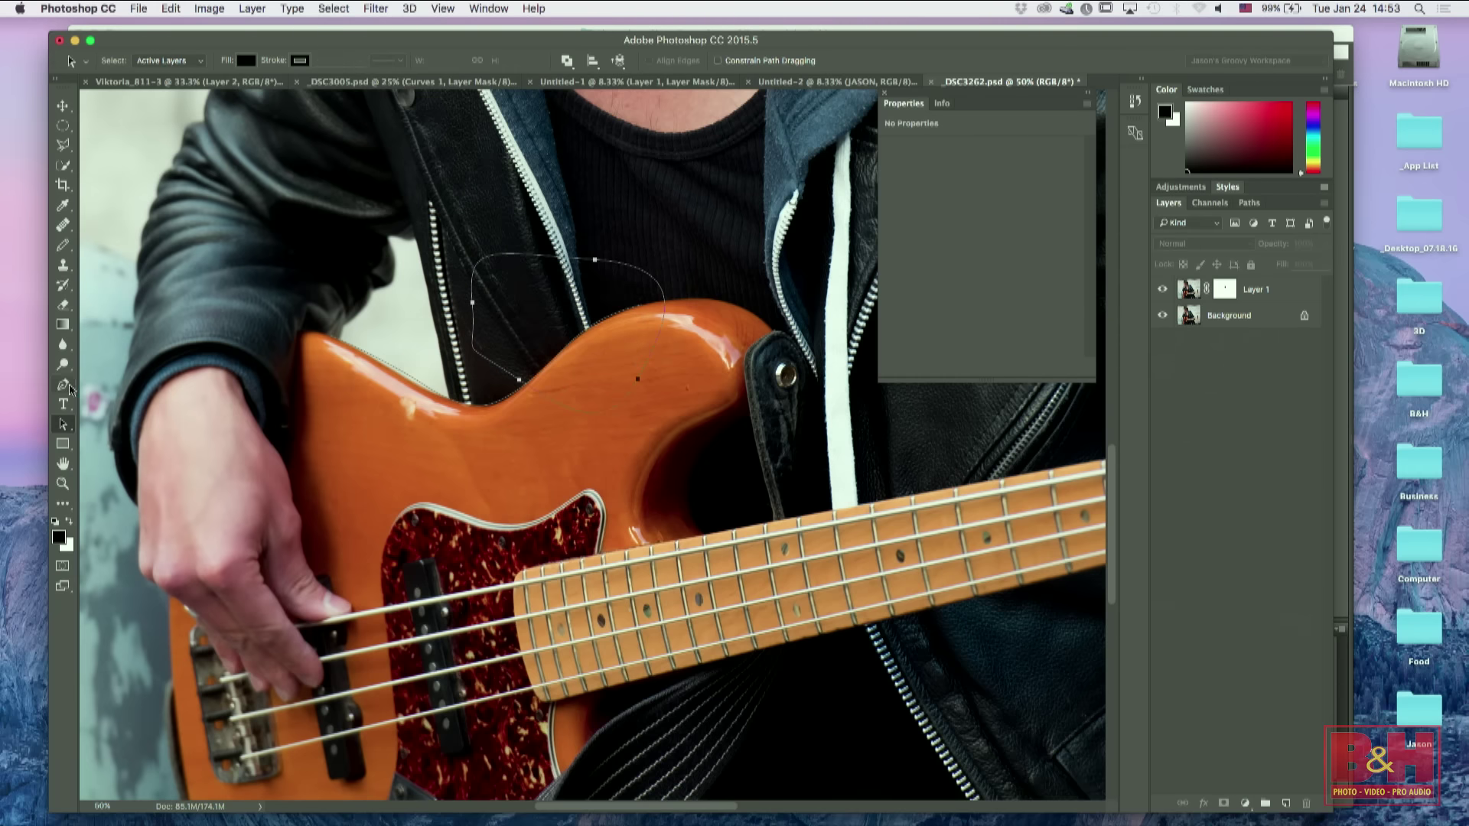
# Step: Reshape the path's upper curve by shortening both direction handles of its top anchor point with the Direct Selection Tool
pyautogui.click(62, 427)
pyautogui.click(121, 422)
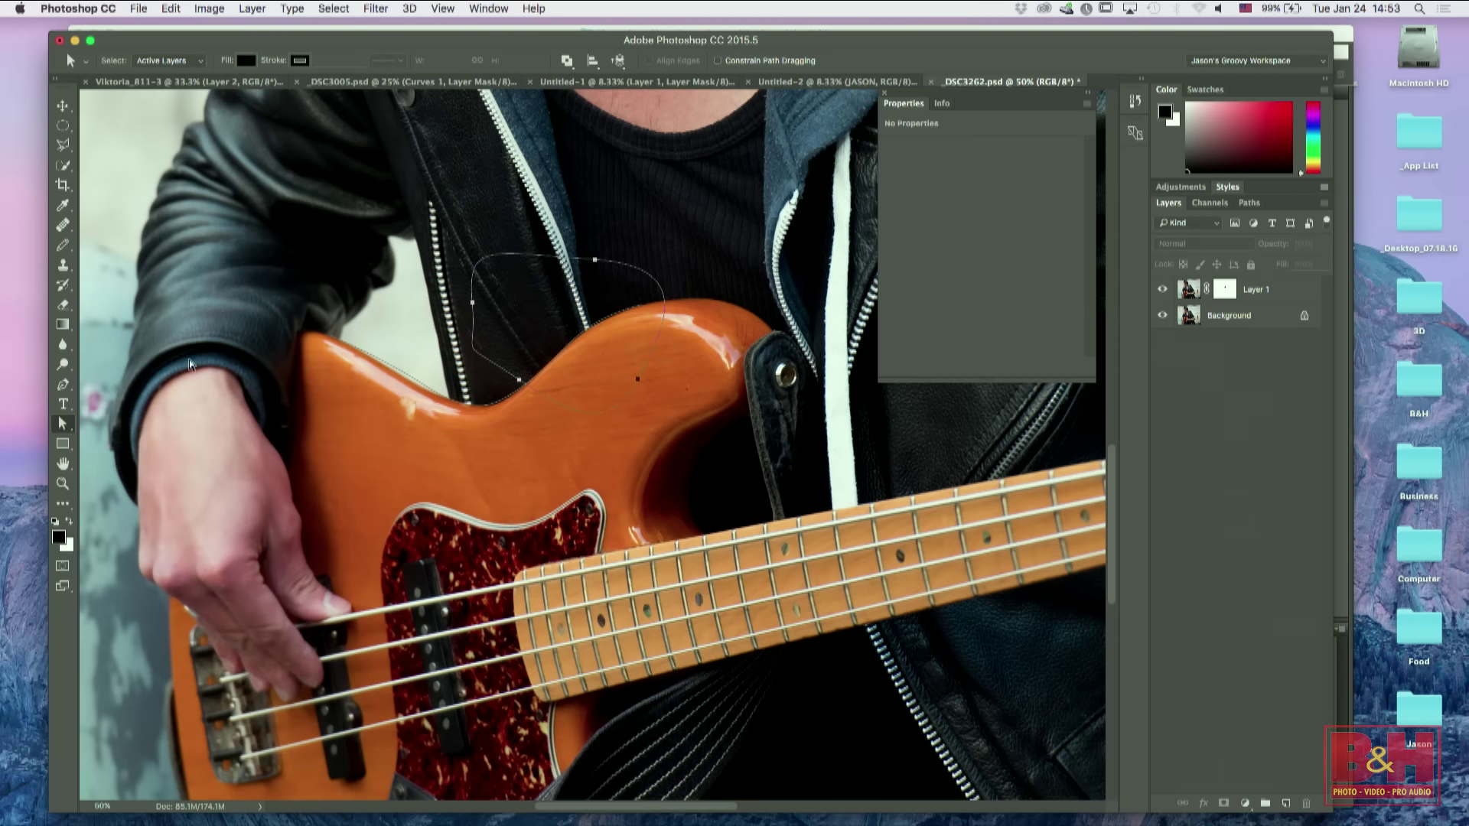
pyautogui.click(594, 261)
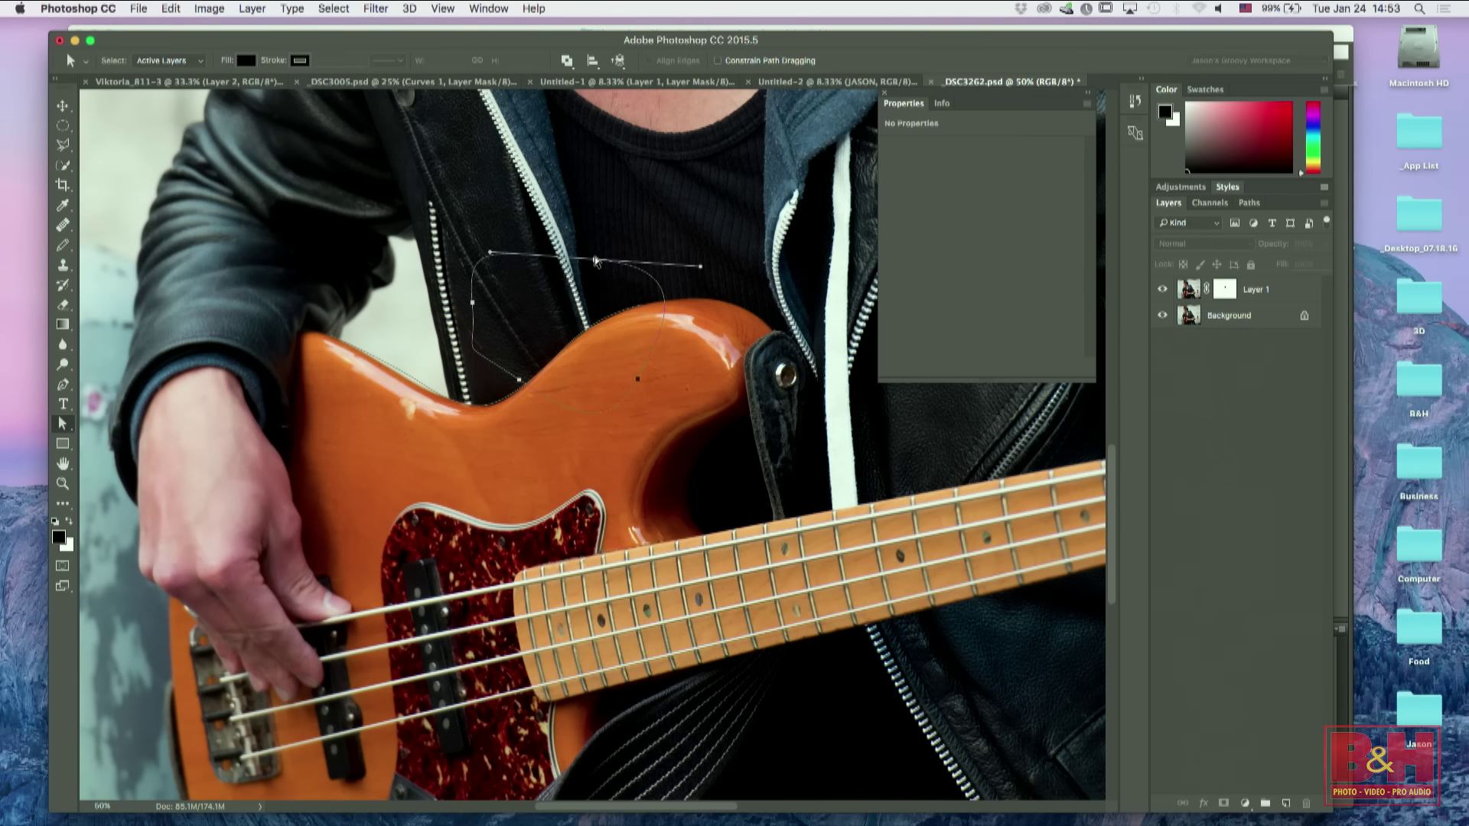
pyautogui.click(595, 261)
pyautogui.moveTo(701, 266); pyautogui.dragTo(633, 258)
pyautogui.moveTo(489, 265); pyautogui.dragTo(542, 258)
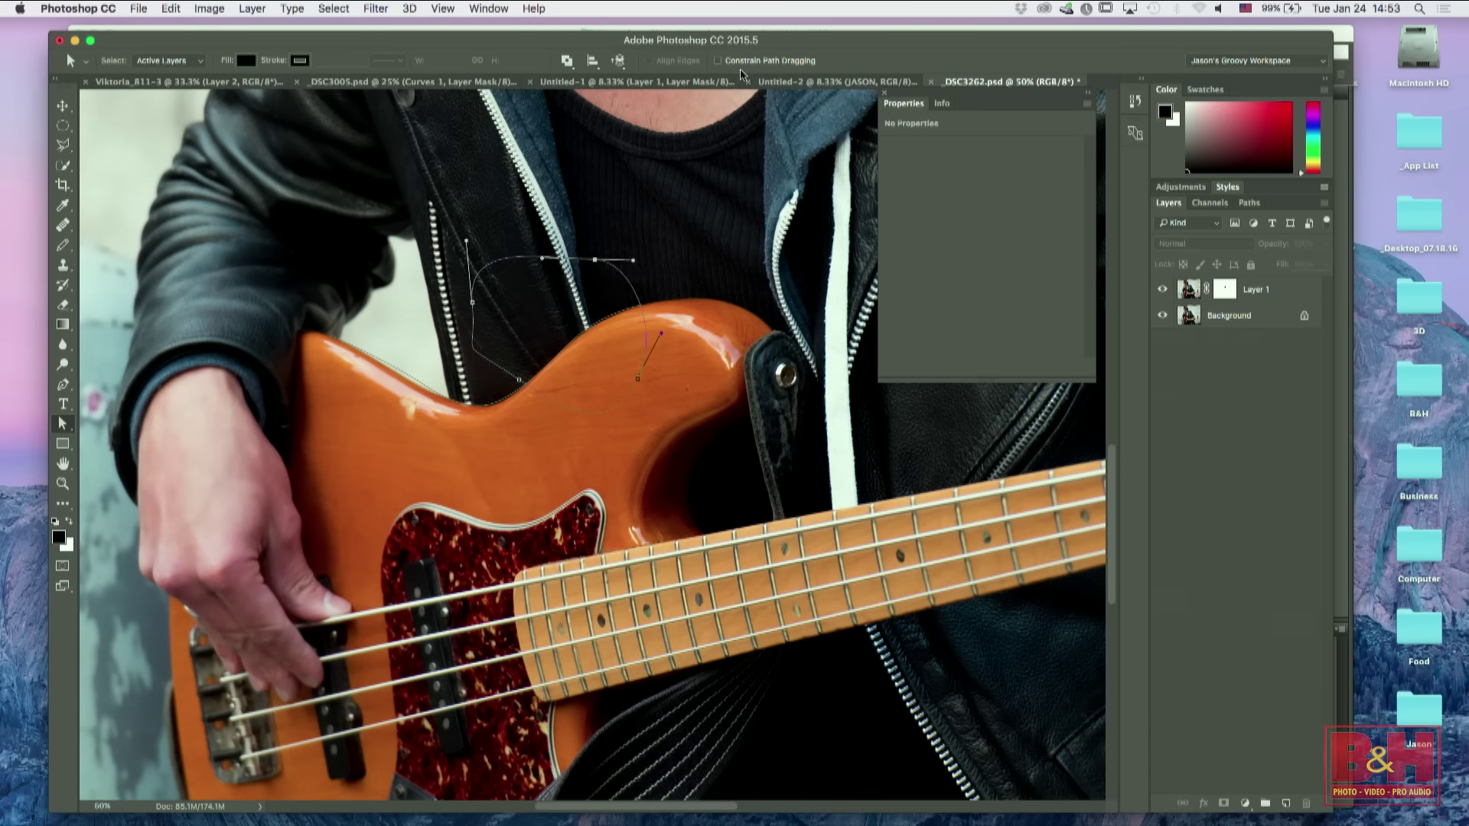
# Step: Activate the Rectangle Tool, review the other shape tools grouped with it, and choose the Custom Shape Tool
pyautogui.click(63, 444)
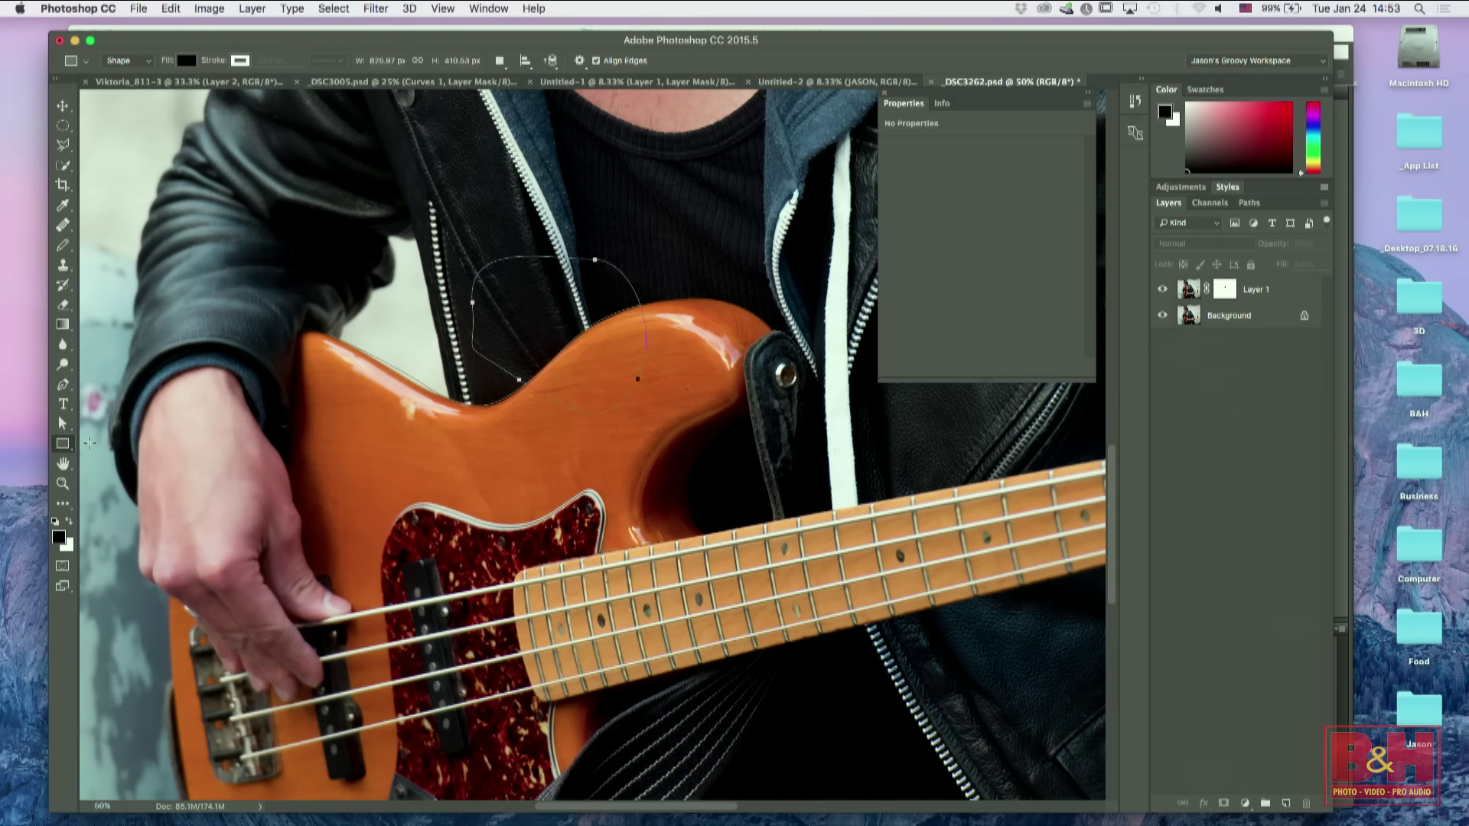
pyautogui.moveTo(64, 445); pyautogui.dragTo(148, 439)
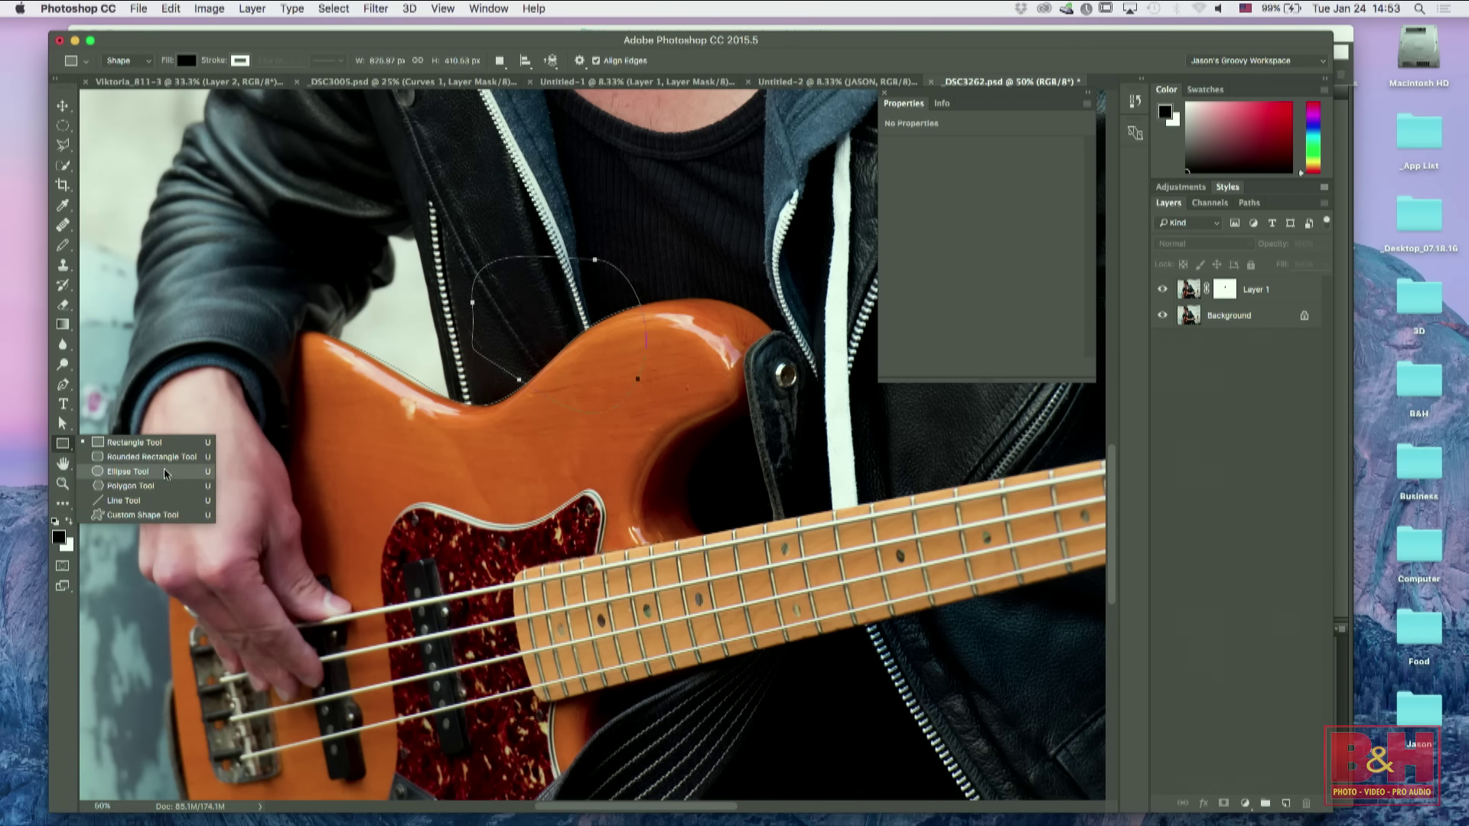
pyautogui.click(153, 514)
# Step: Switch to the Hand Tool and fit the whole guitarist image within the document window
pyautogui.click(64, 465)
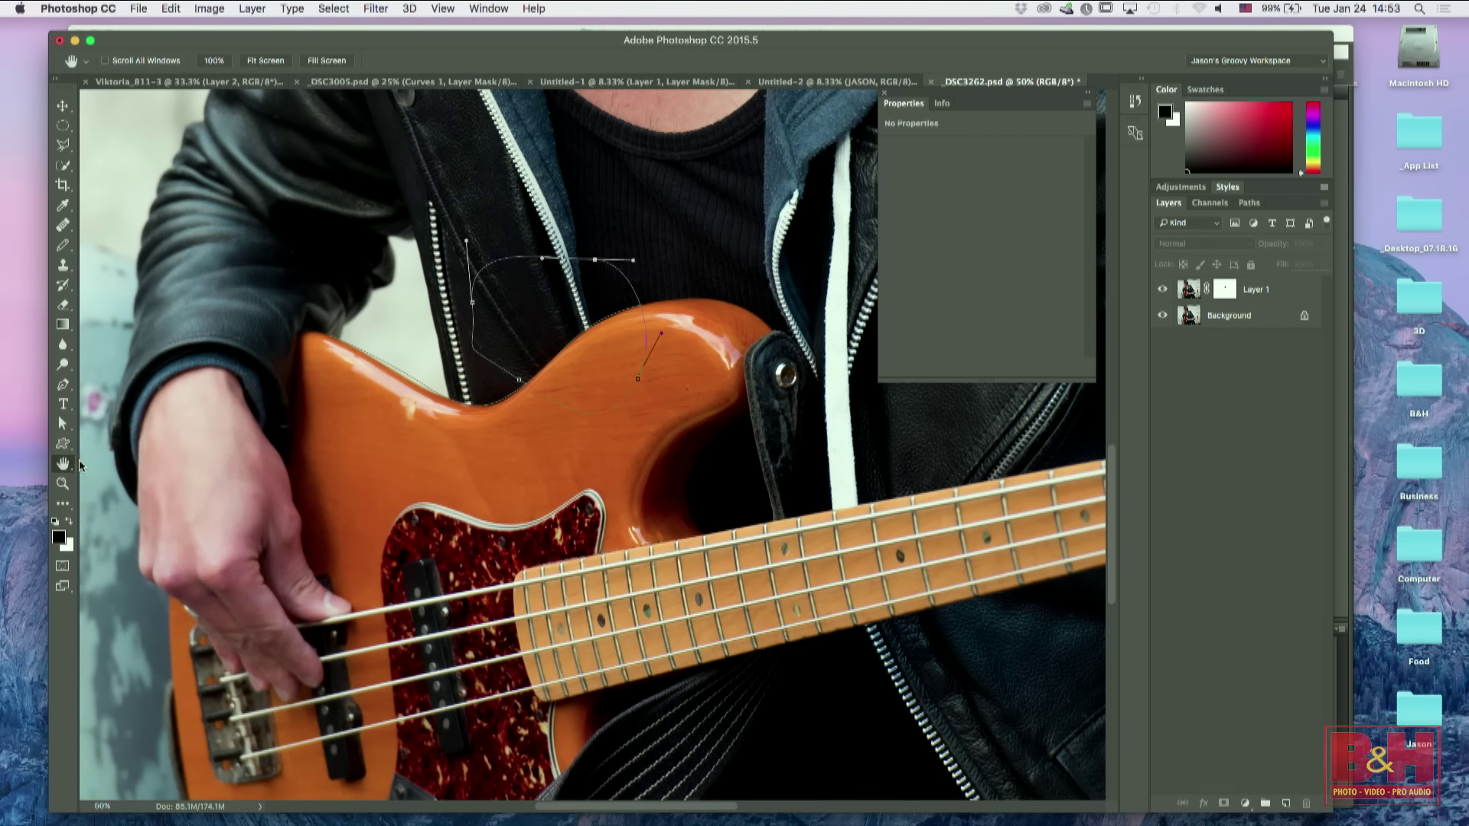
pyautogui.doubleClick(64, 465)
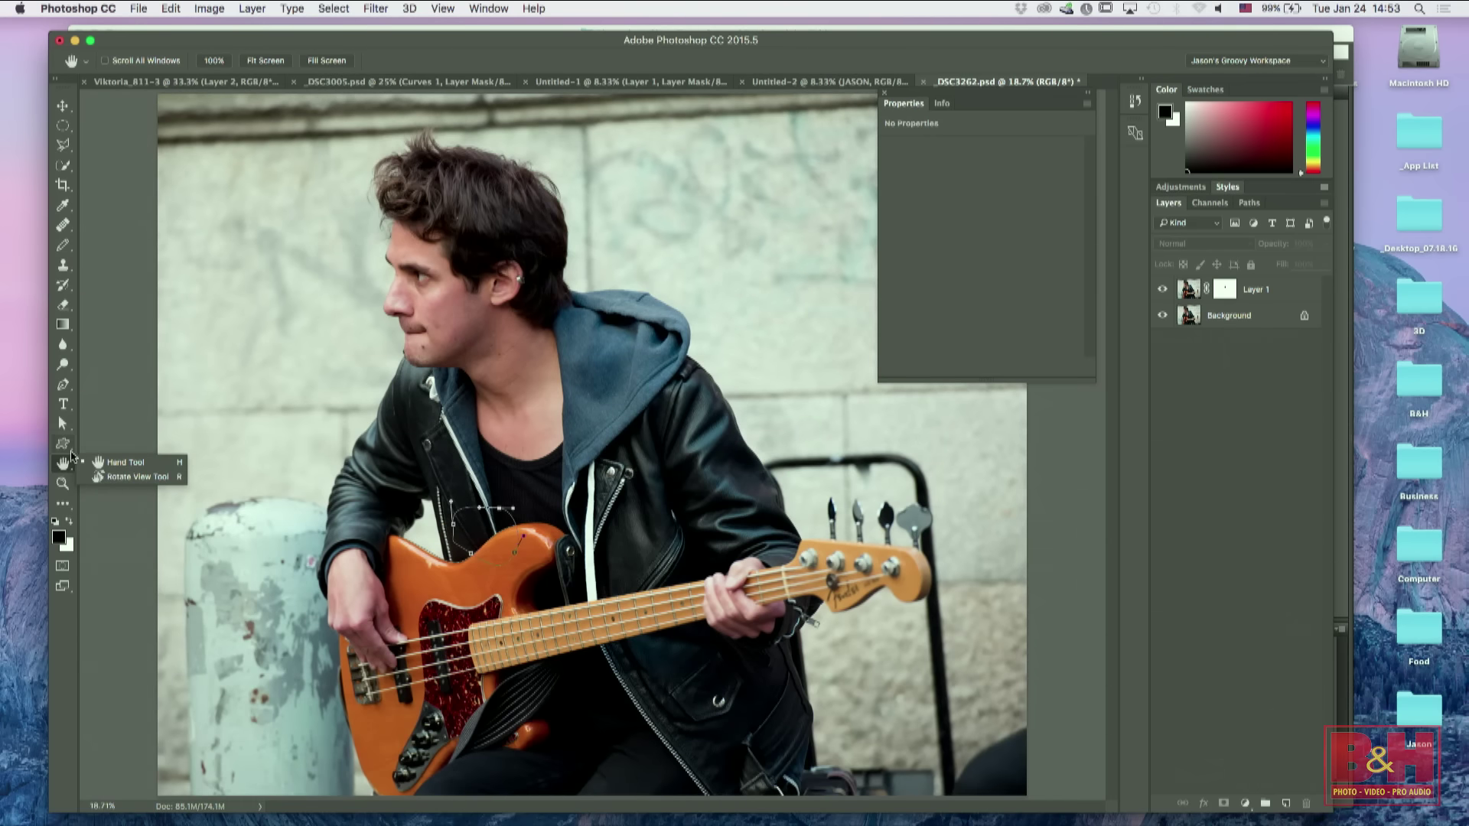
pyautogui.click(290, 385)
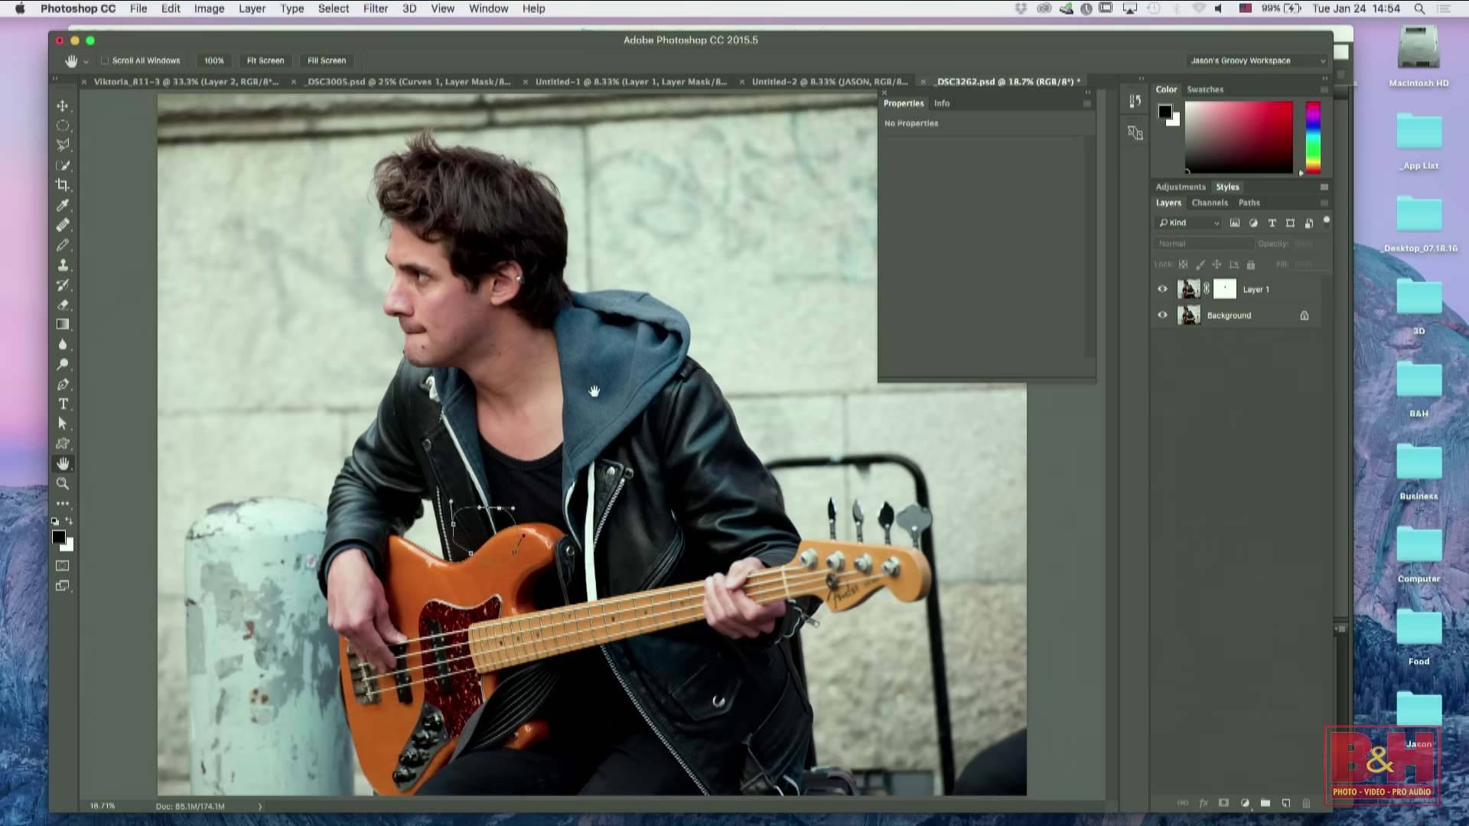
# Step: Pan around the guitarist image in several directions at 25% zoom and switch to the Move Tool
pyautogui.press('super+minus')
pyautogui.press('super+plus')
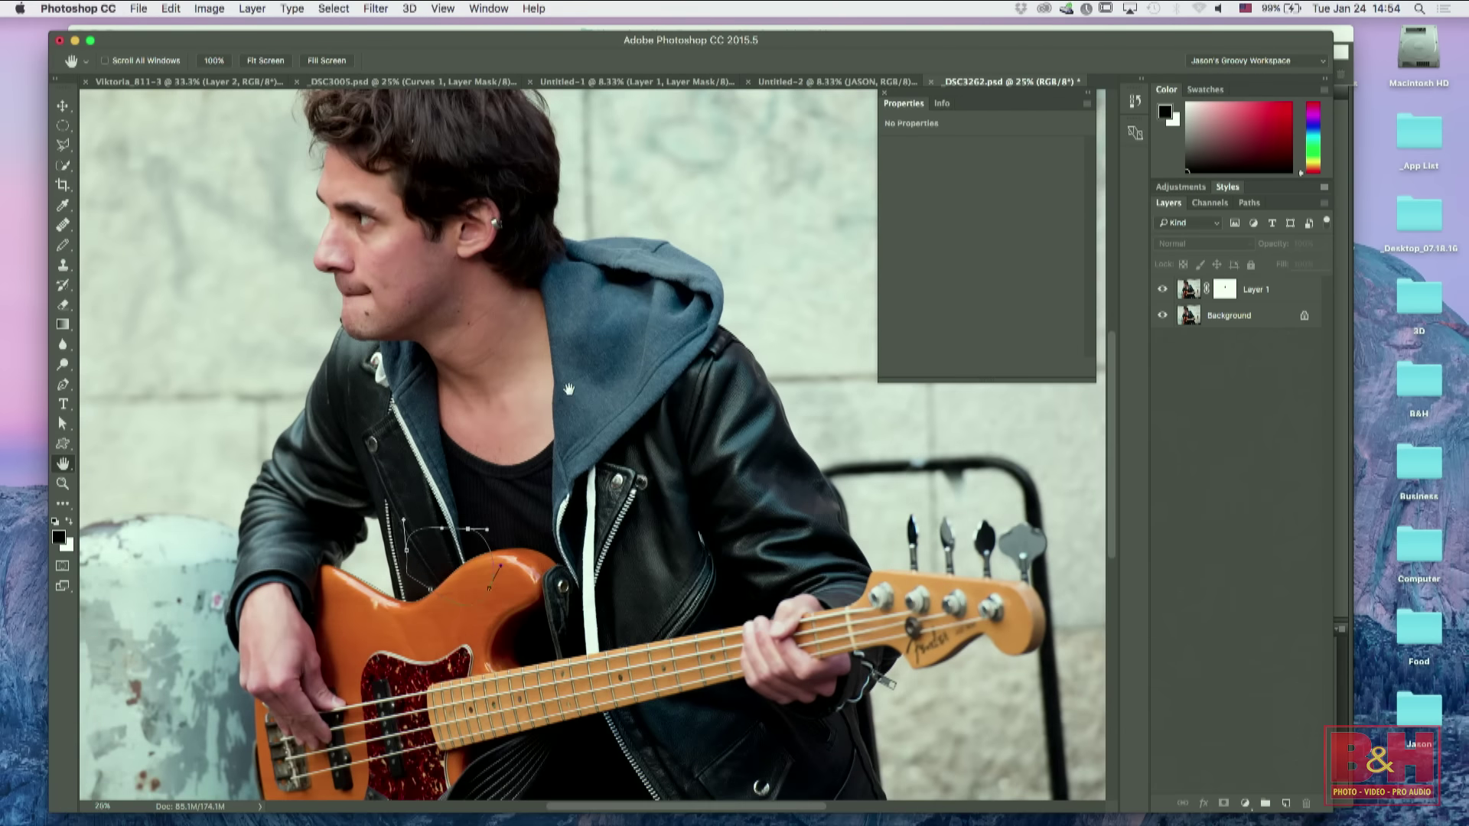
pyautogui.scroll(3, 582, 547)
pyautogui.scroll(-5, 582, 546)
pyautogui.scroll(5, 482, 331)
pyautogui.scroll(-8, 698, 268)
pyautogui.scroll(5, 697, 268)
pyautogui.hscroll(-8, 697, 269)
pyautogui.scroll(-5, 765, 256)
pyautogui.hscroll(7, 766, 256)
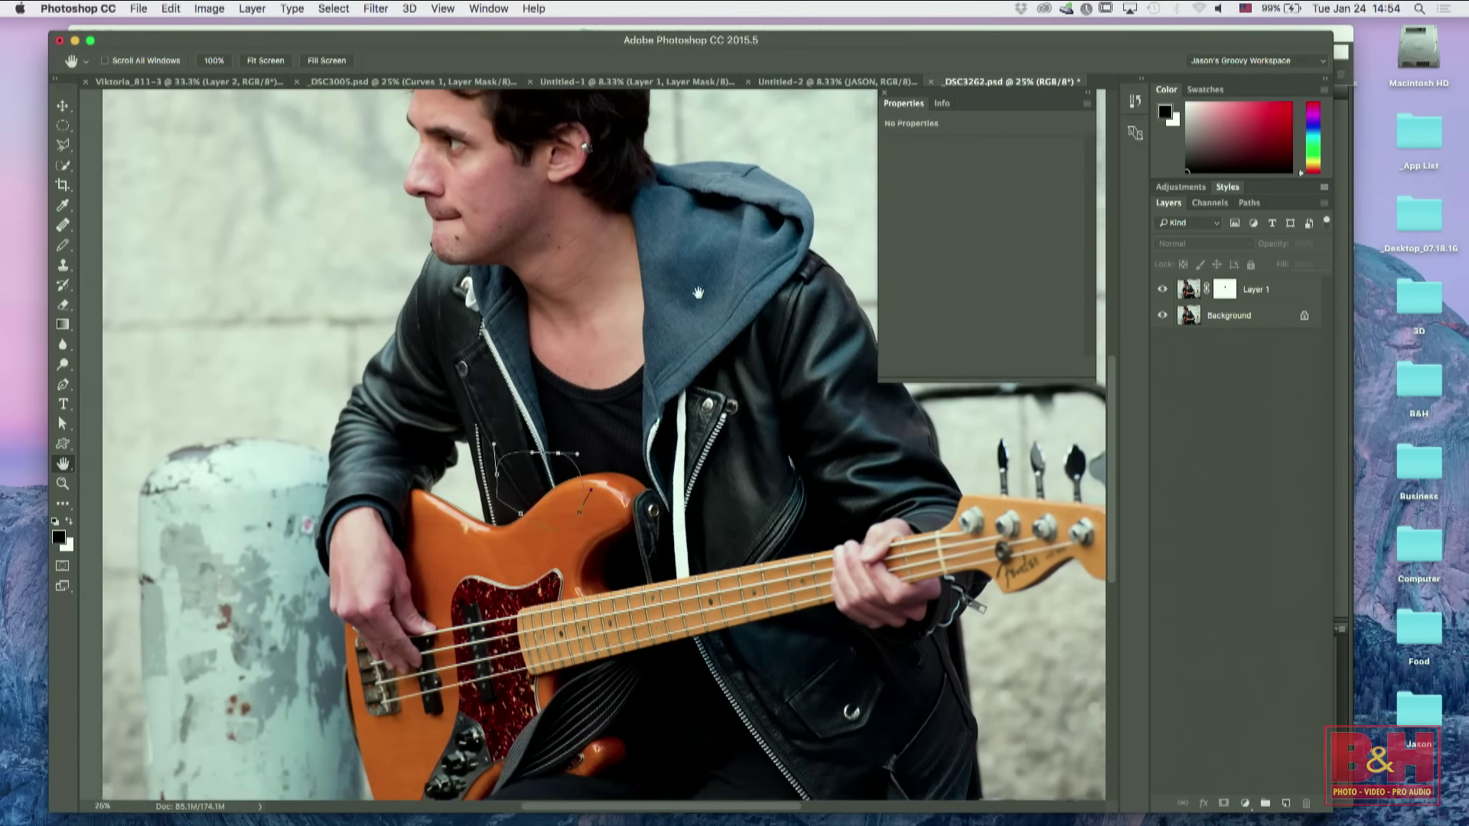
pyautogui.scroll(1, 804, 245)
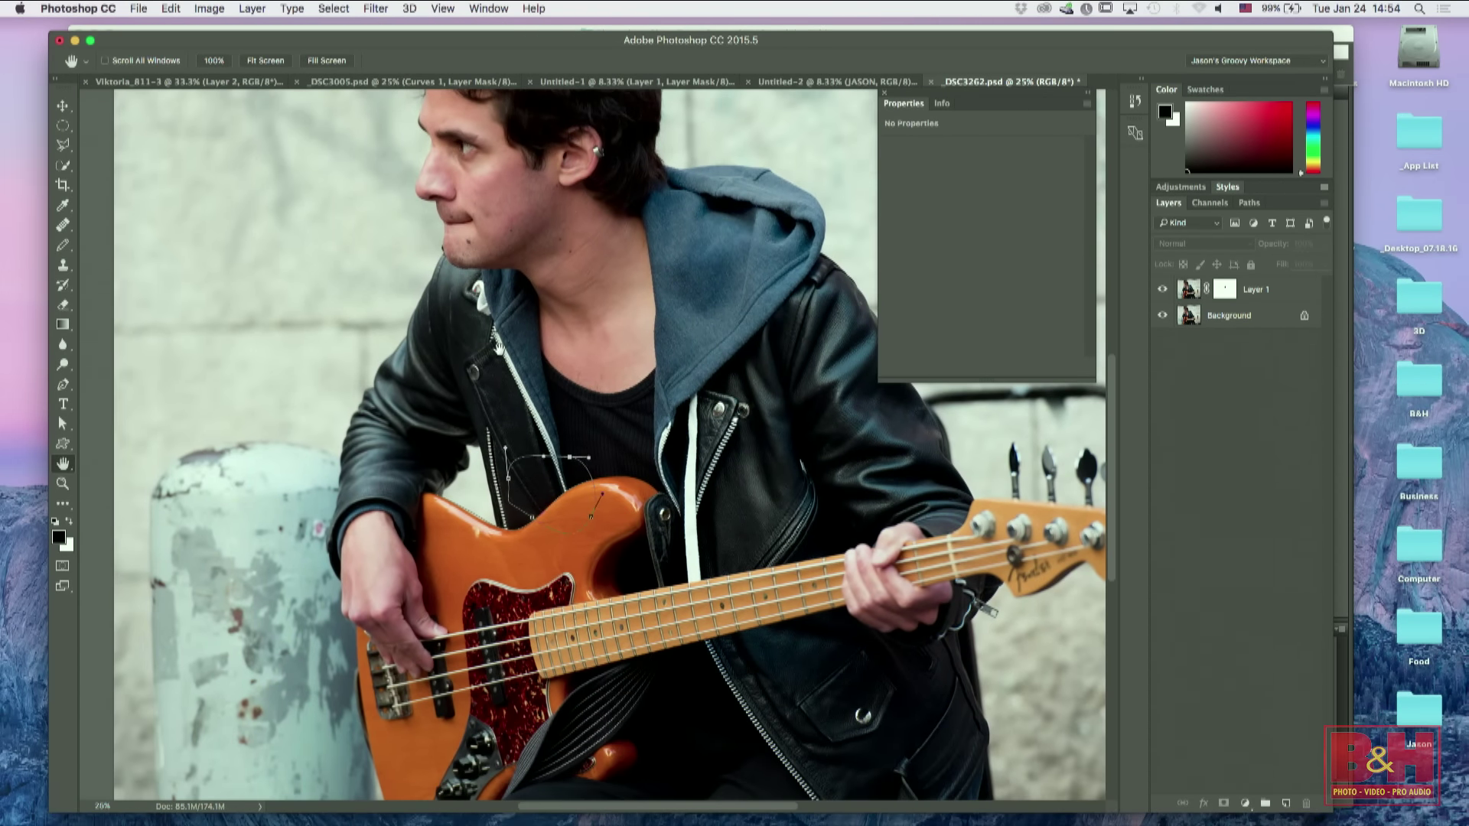
pyautogui.press('v')
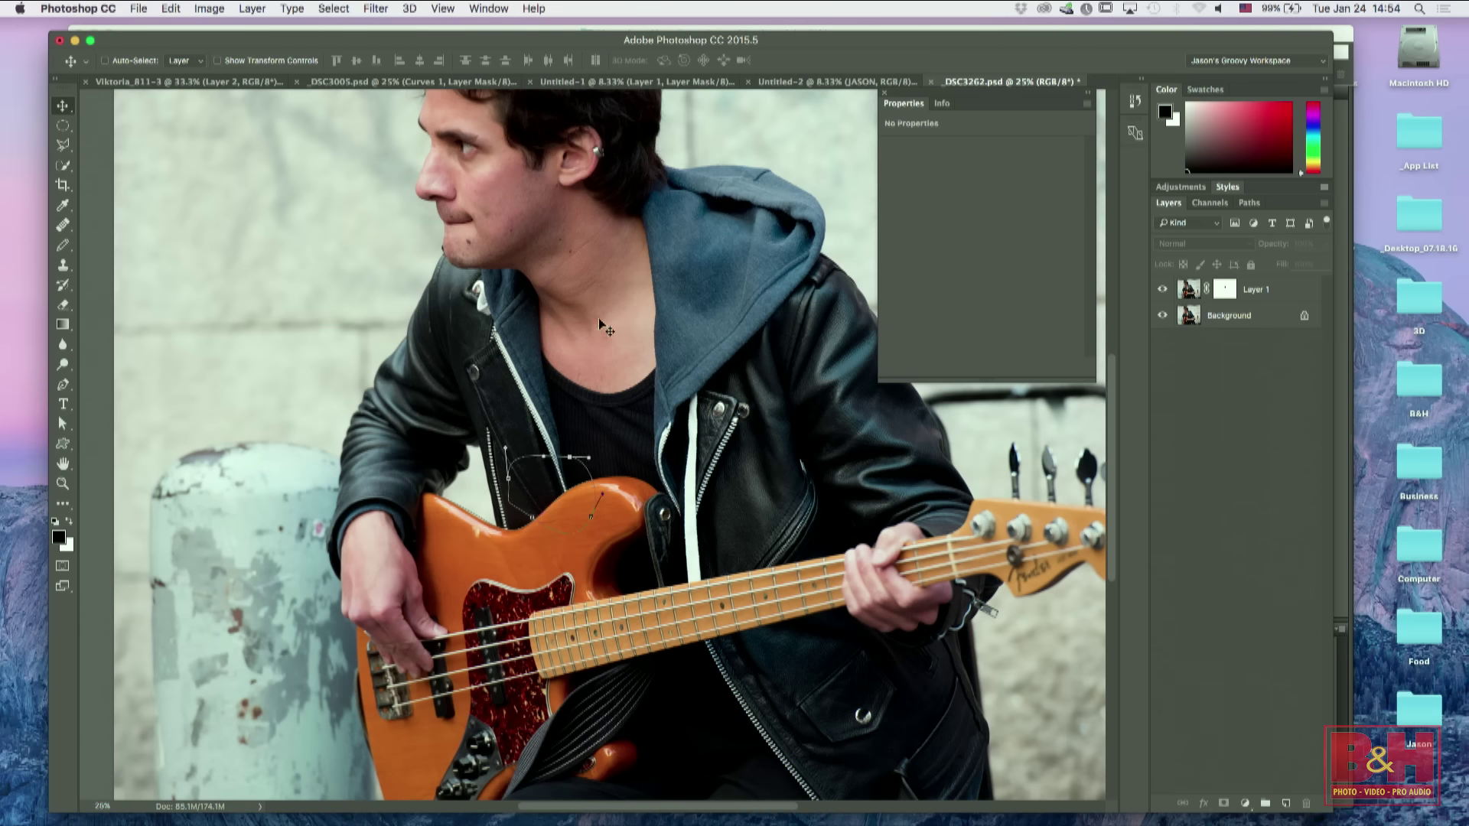
pyautogui.scroll(5, 612, 320)
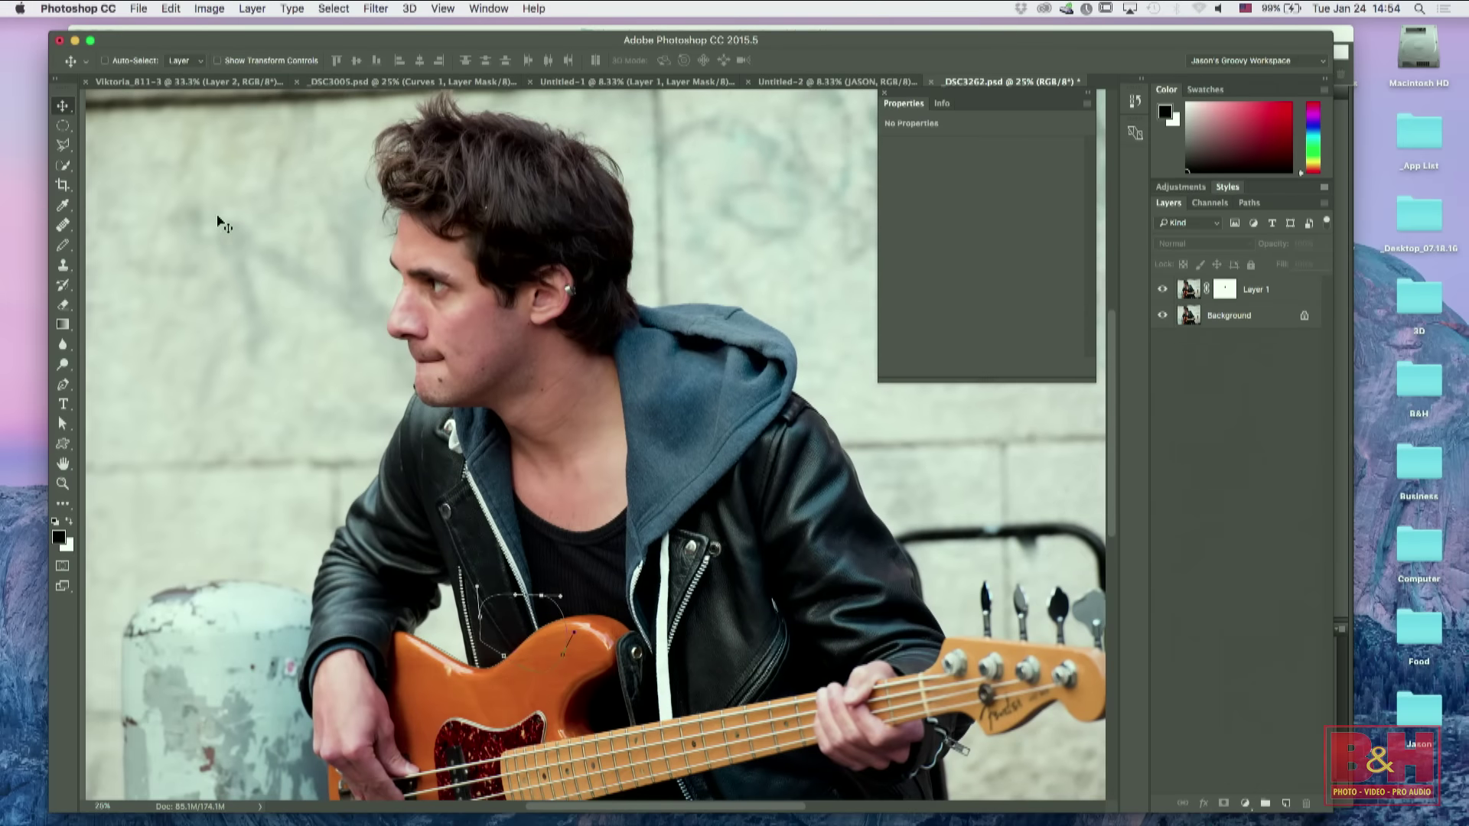